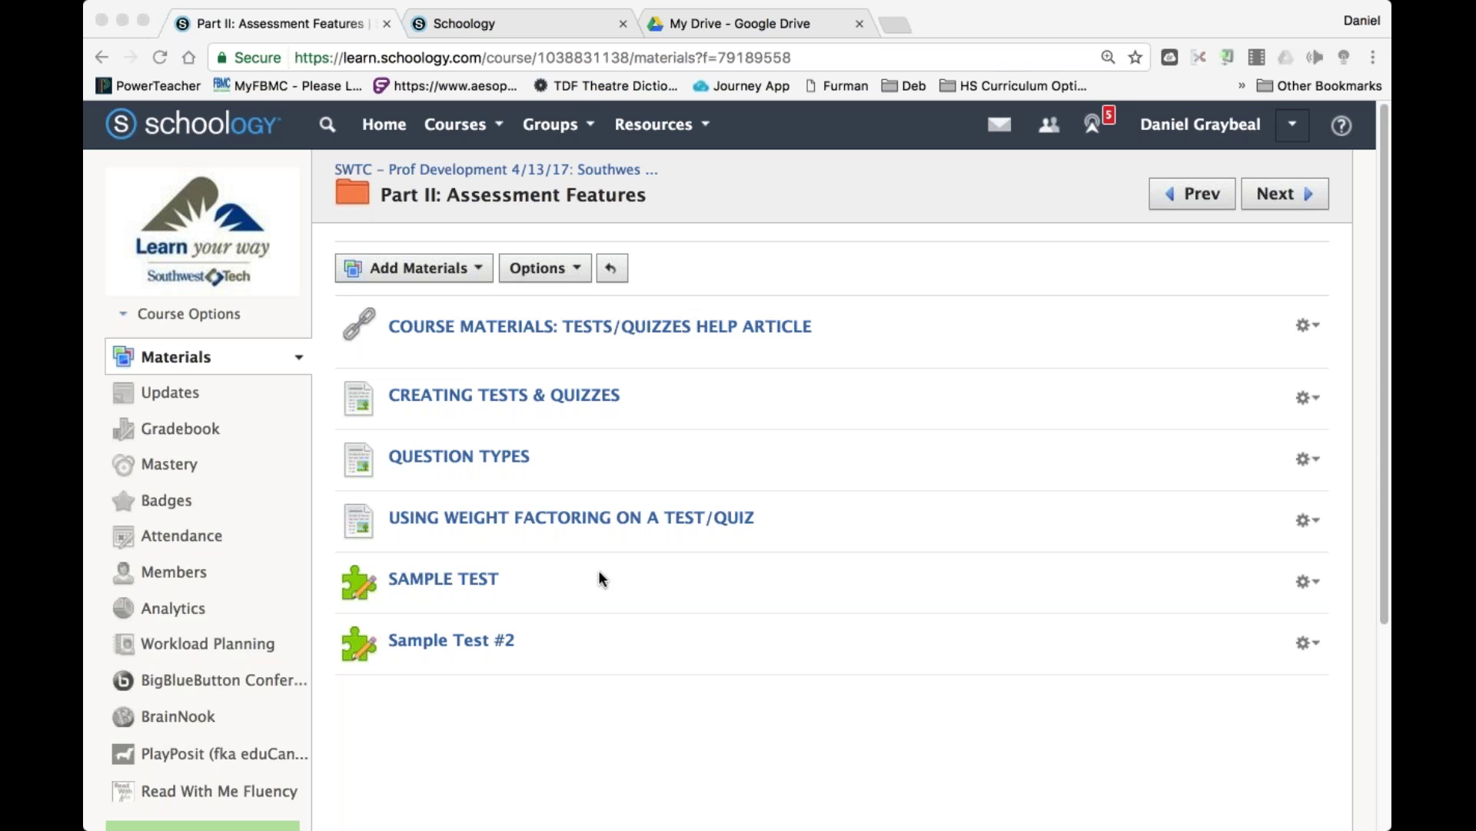
Open the SWTC course's Part II: Assessment Features folder.
left_click(544, 165)
left_click(545, 169)
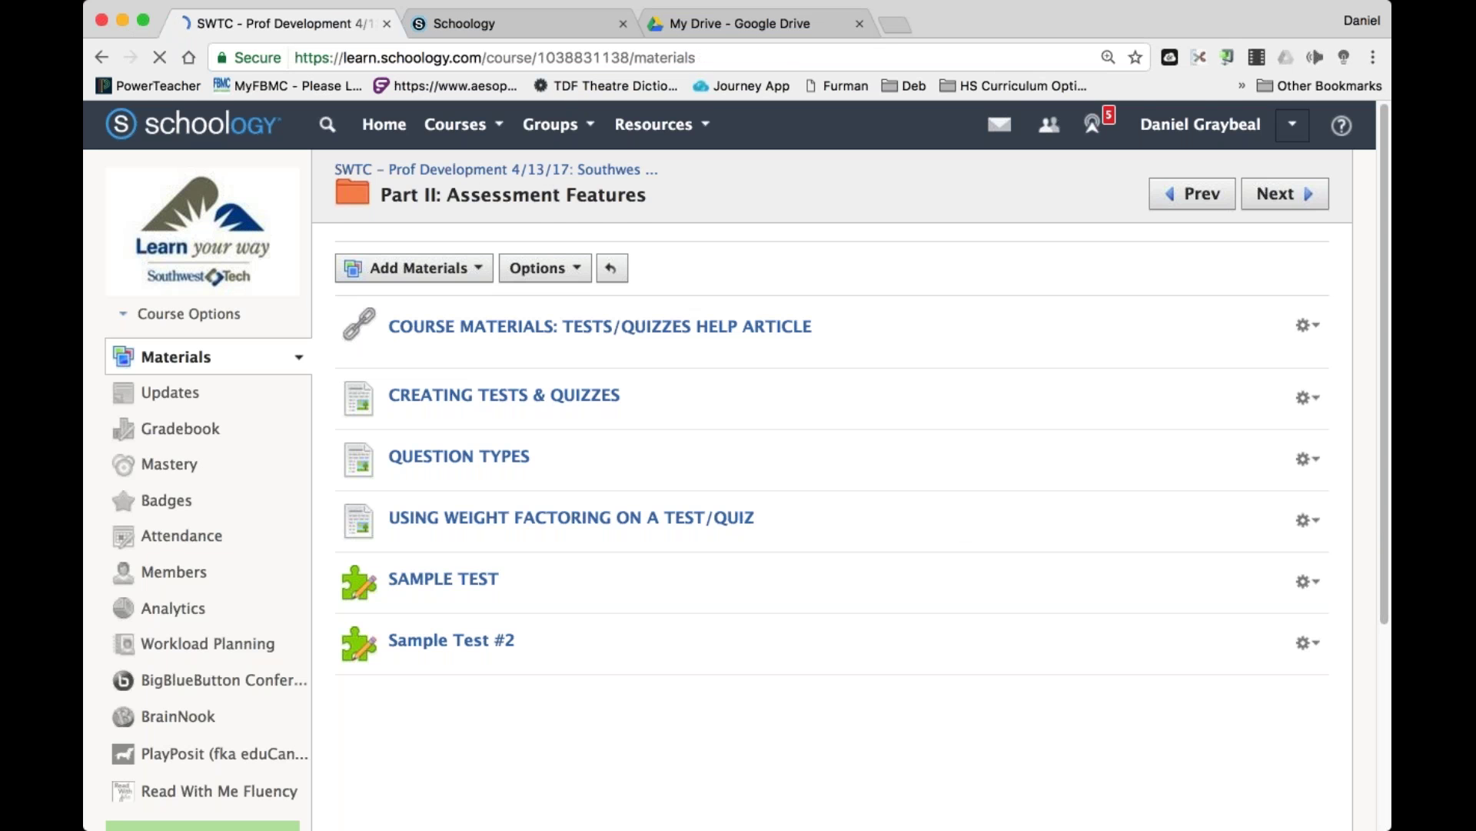
scroll(534, 412, "down", 3)
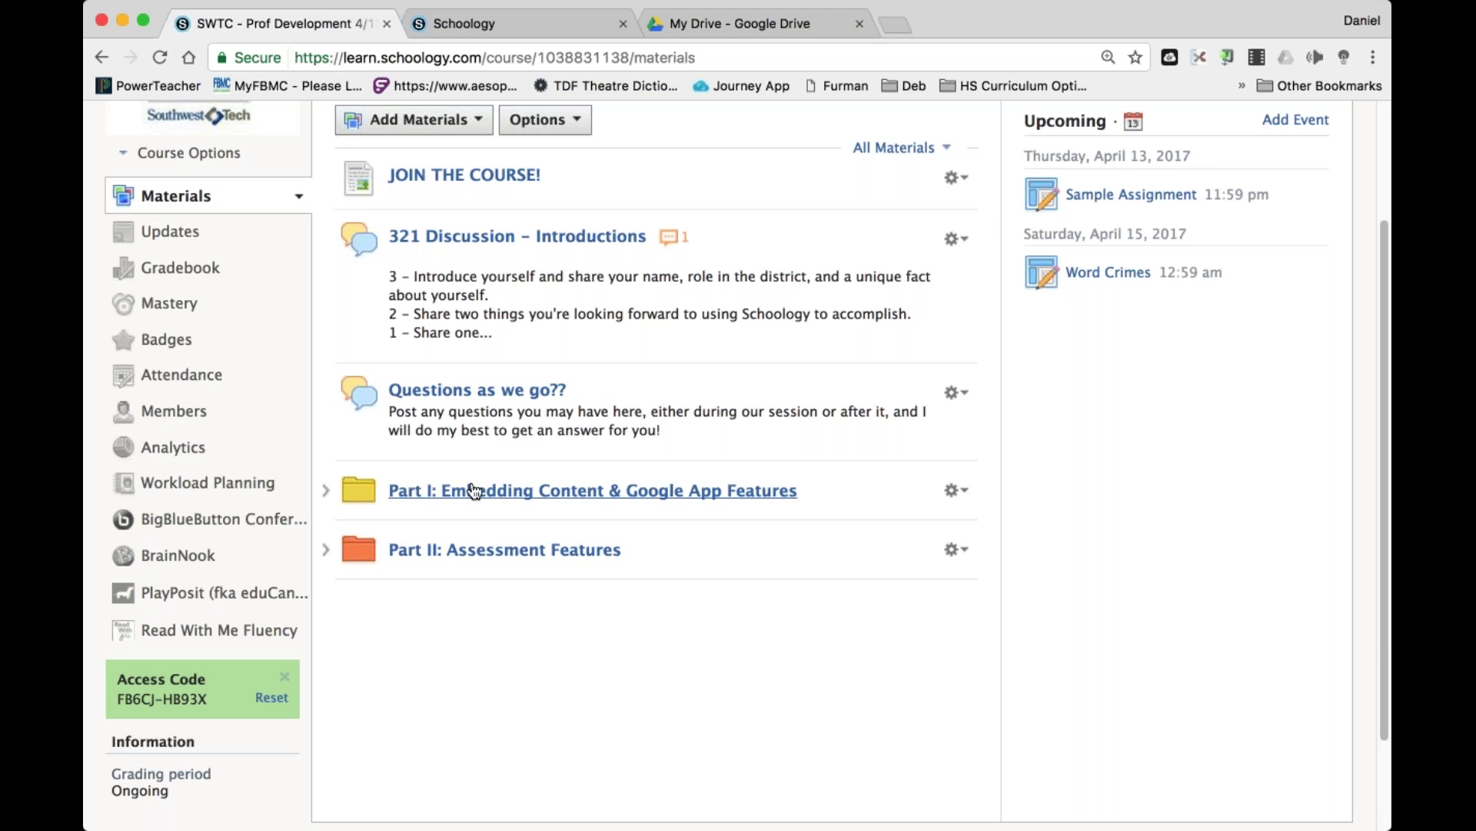
left_click(502, 551)
scroll(828, 601, "down", 2)
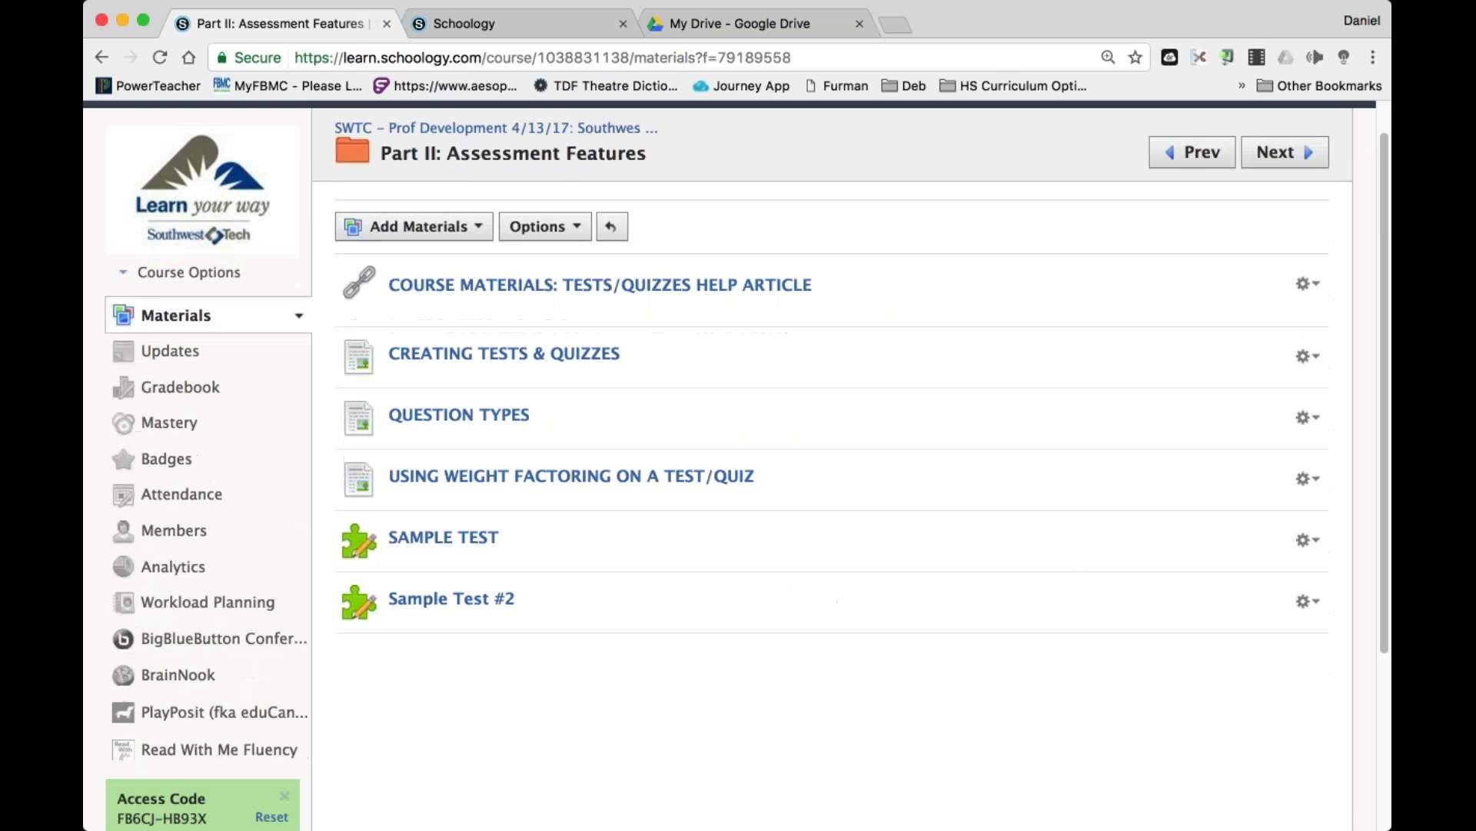
scroll(828, 601, "up", 2)
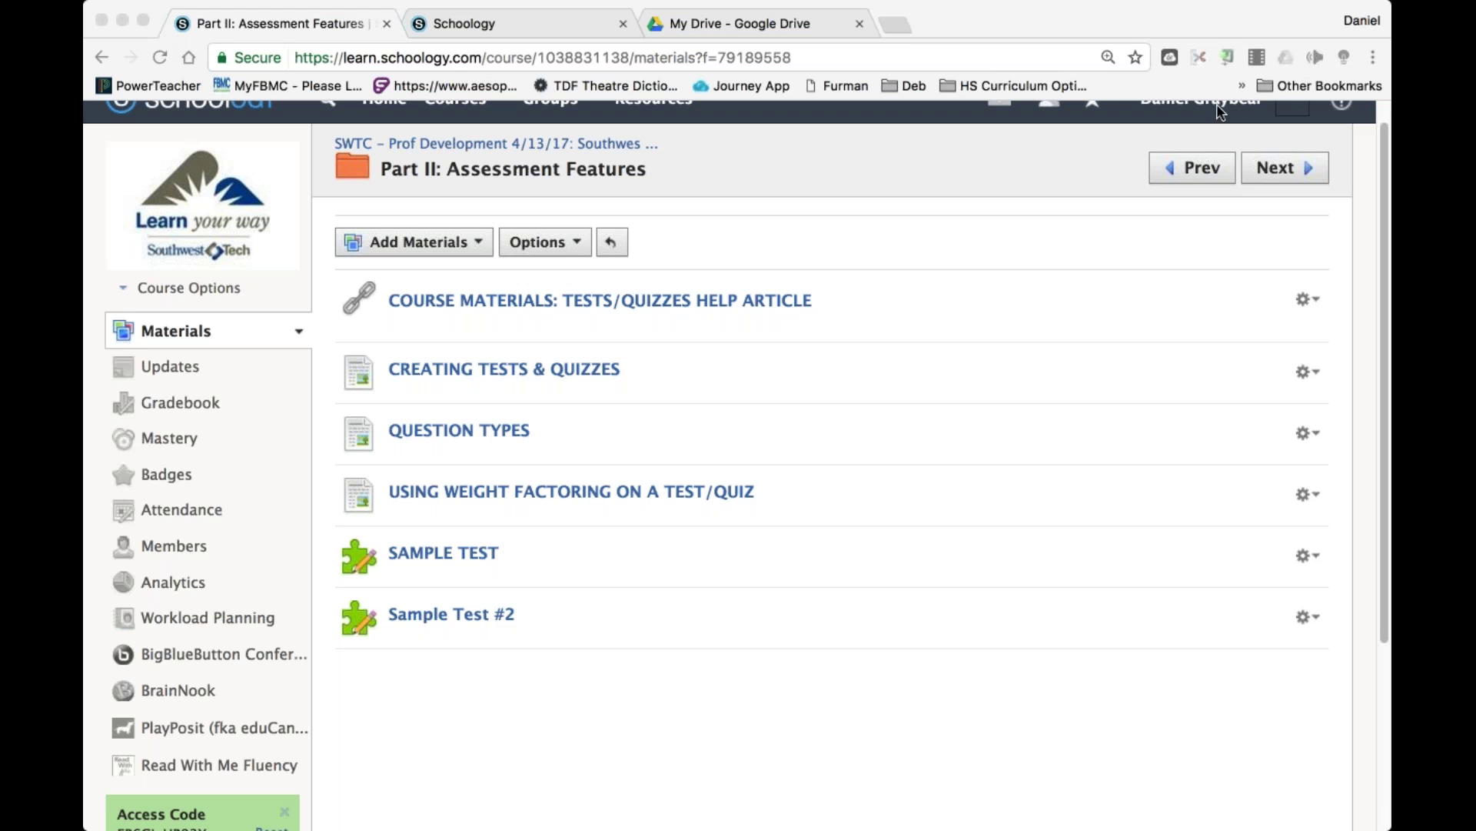
Open SAMPLE TEST and review its four 10-point questions, 40 points in total.
mouse_move(937, 531)
left_click(512, 750)
left_click(443, 552)
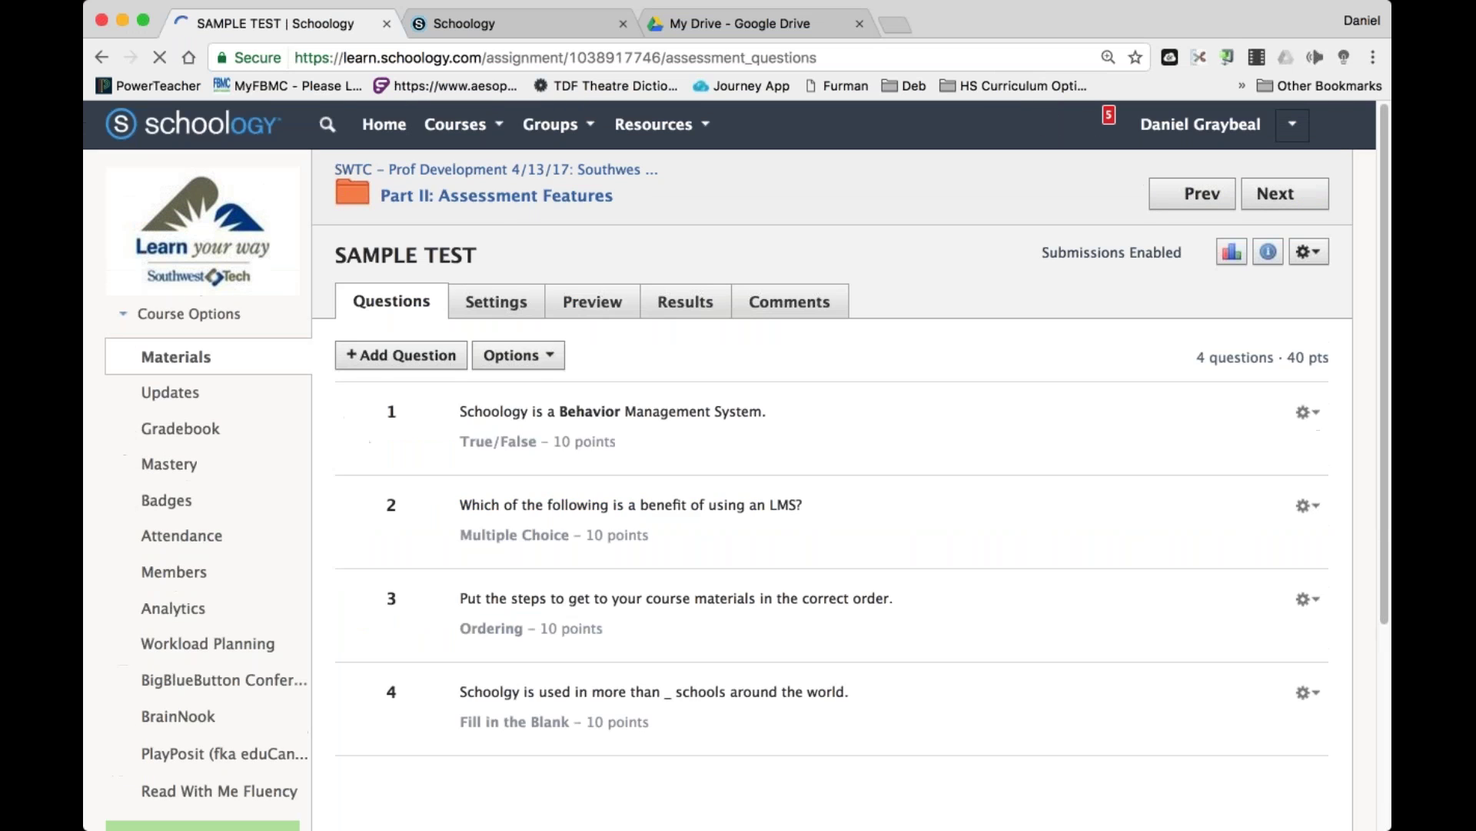
scroll(443, 552, "down", 2)
scroll(746, 464, "up", 1)
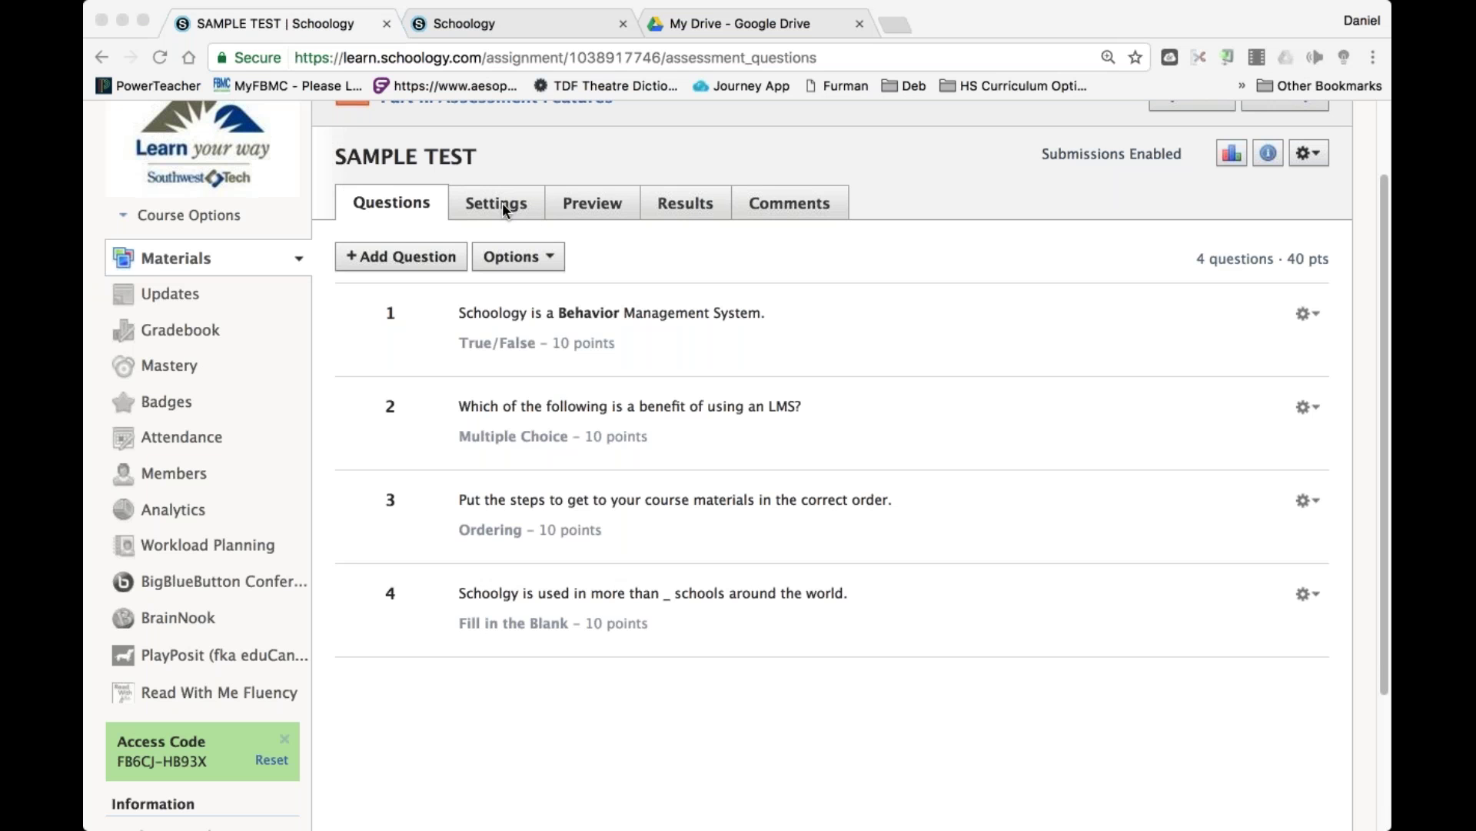
left_click(1035, 257)
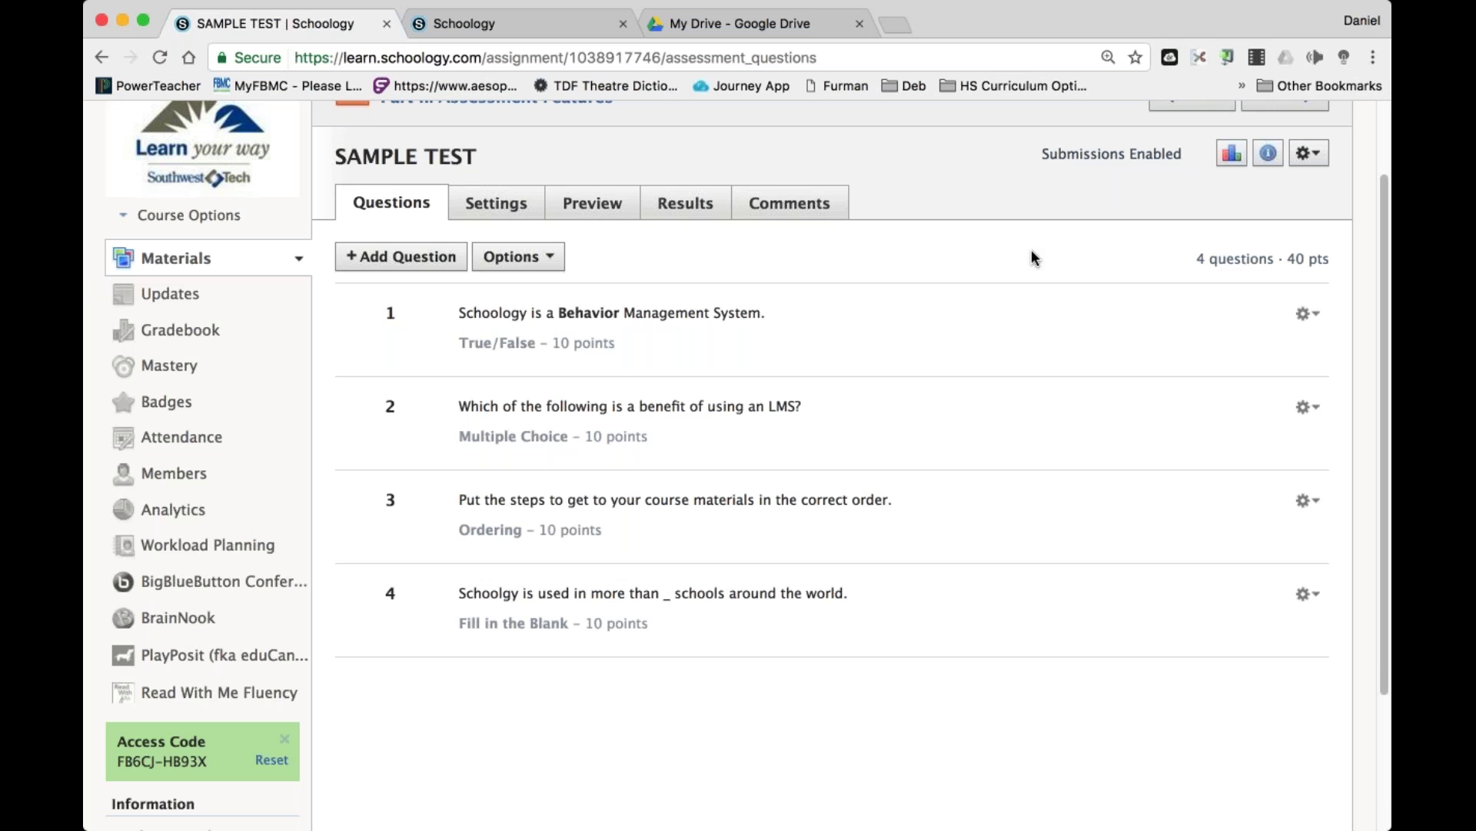
scroll(1035, 258, "up", 3)
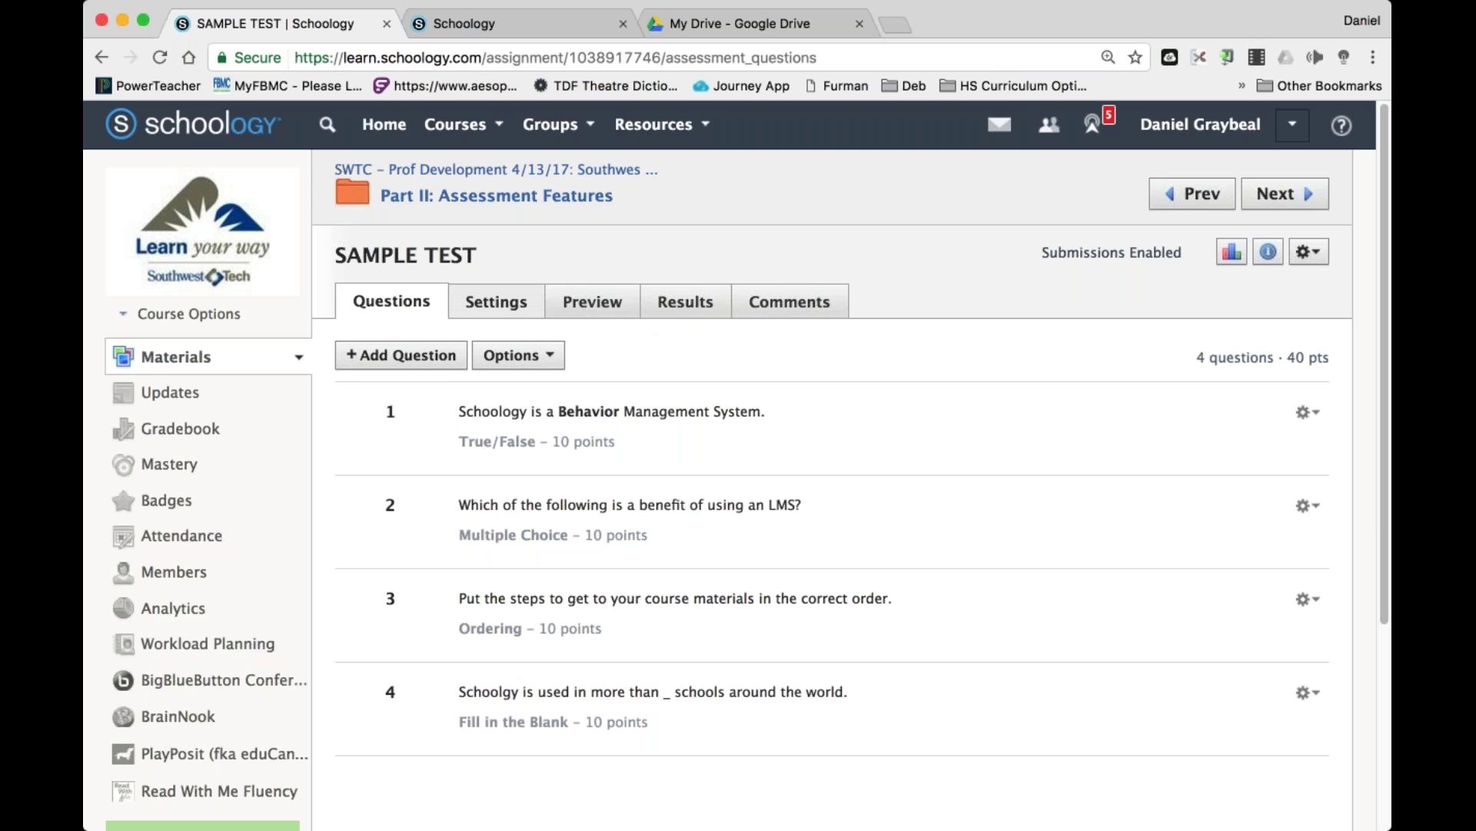
Return to the Part II folder, then start and cancel saving SAMPLE TEST to Resources.
left_click(447, 198)
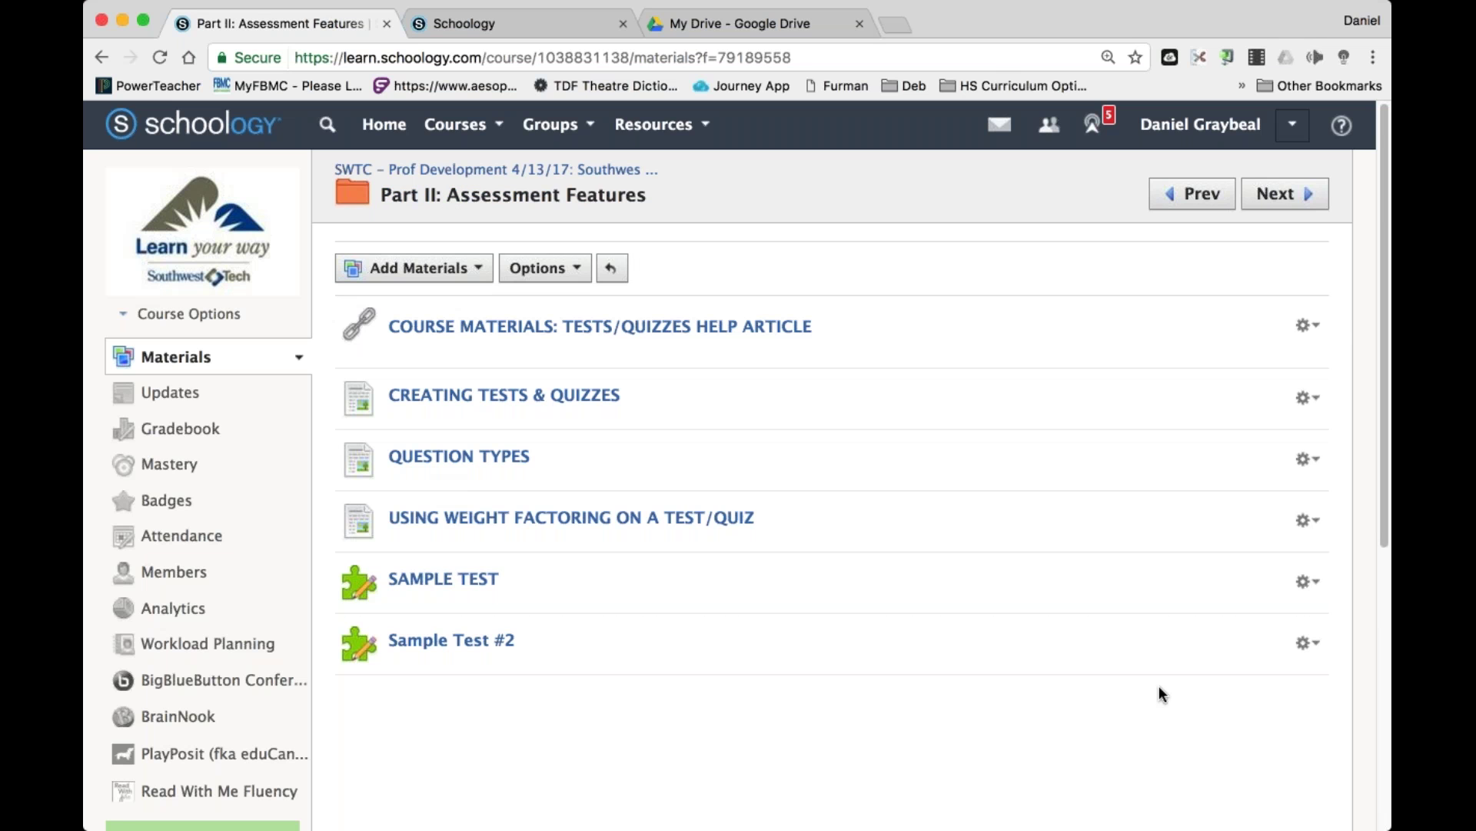
left_click(1321, 588)
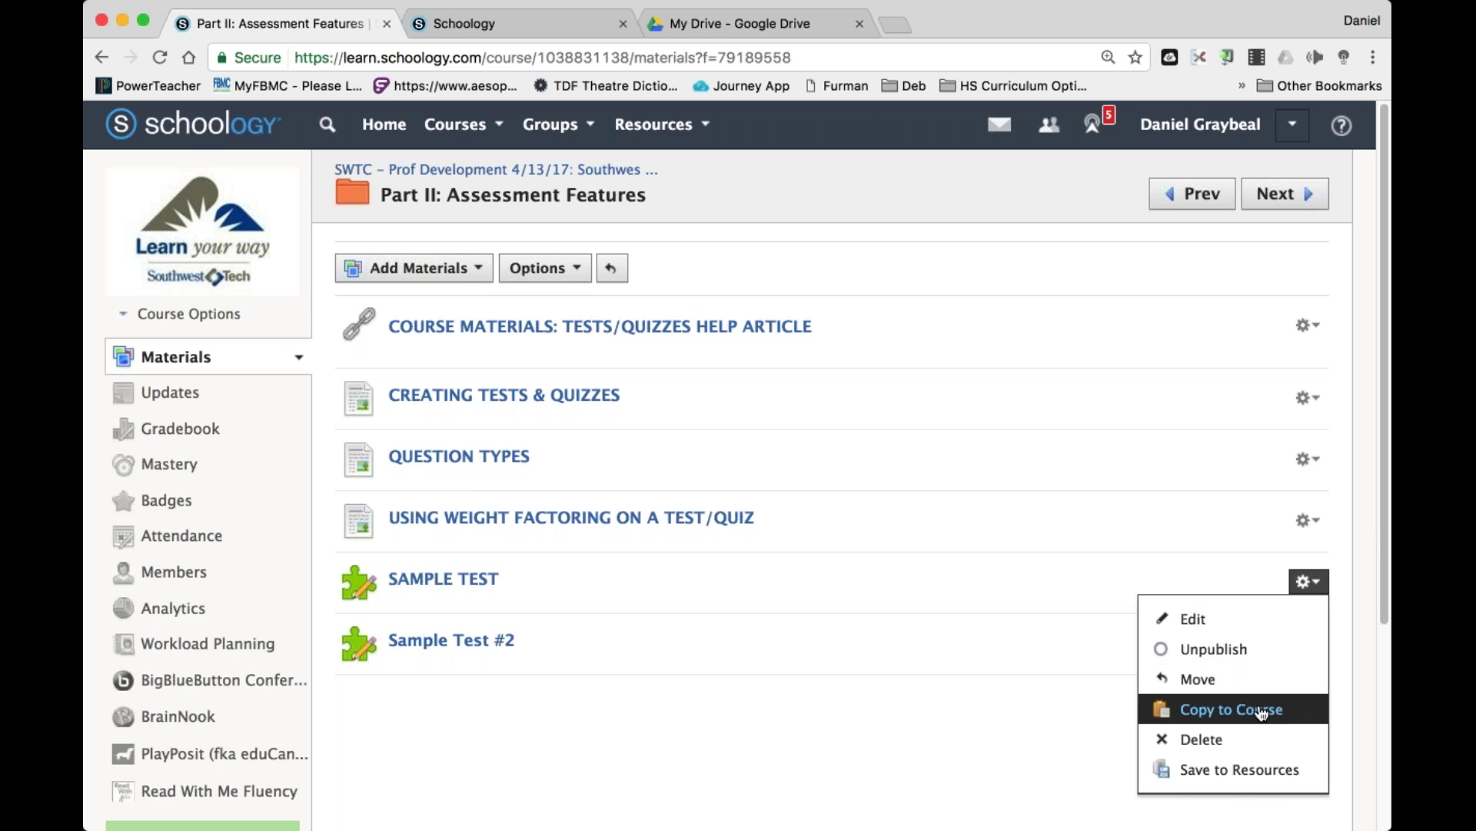
left_click(1210, 775)
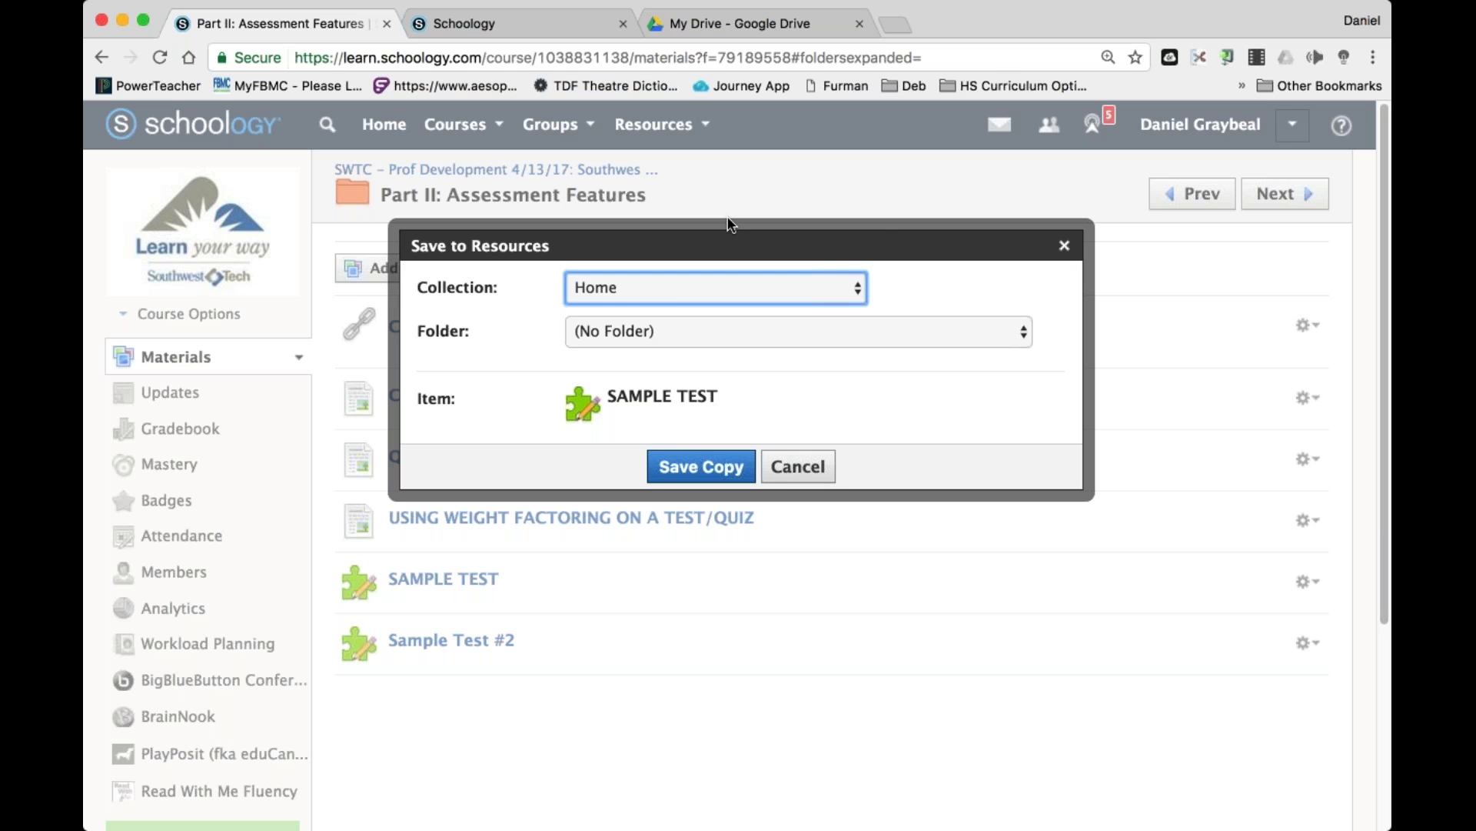
left_click(1064, 245)
left_click(655, 124)
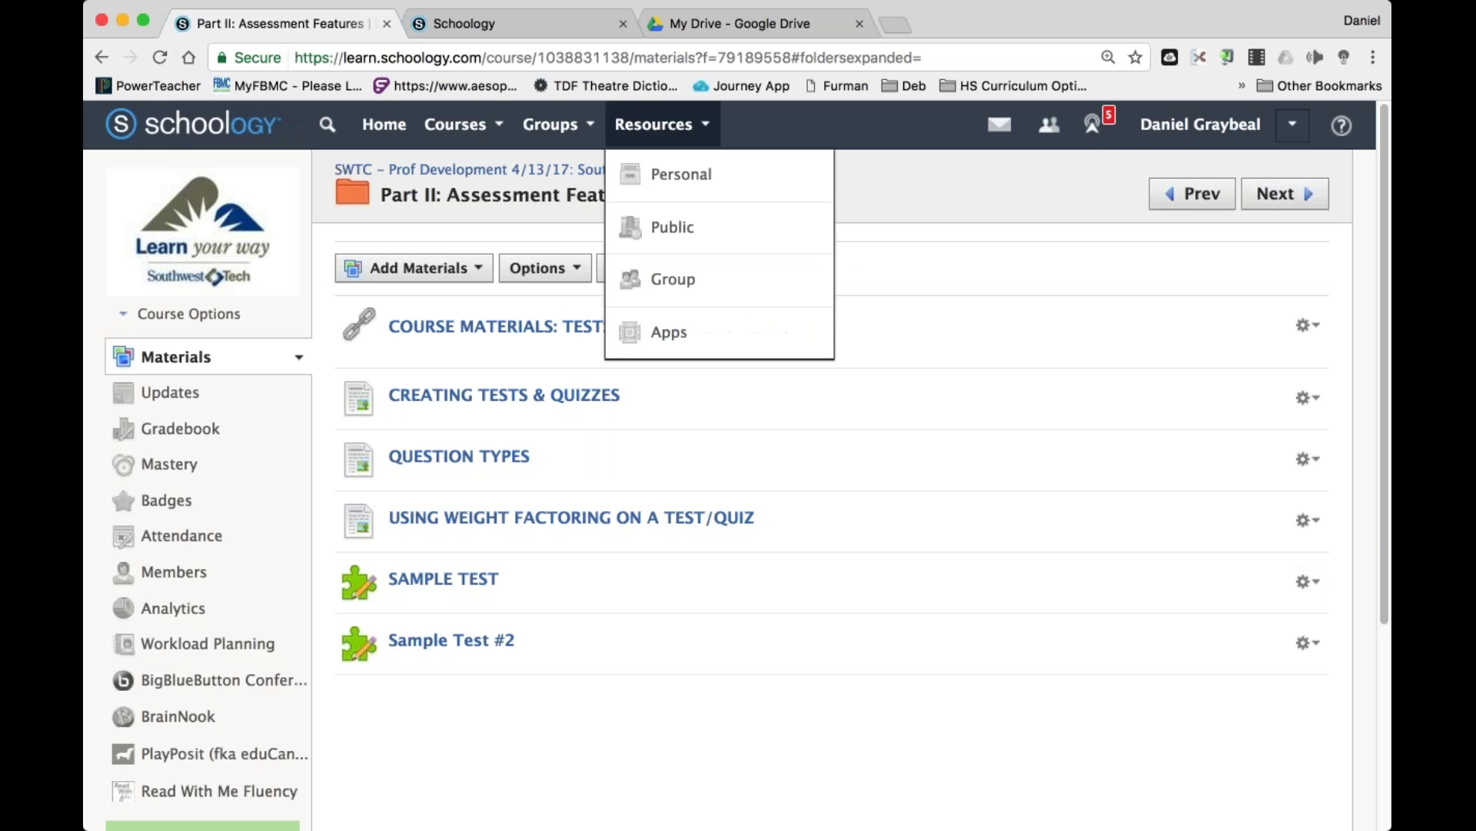
In personal resources, abandon a new collection and view the Theater I Course collection.
left_click(706, 185)
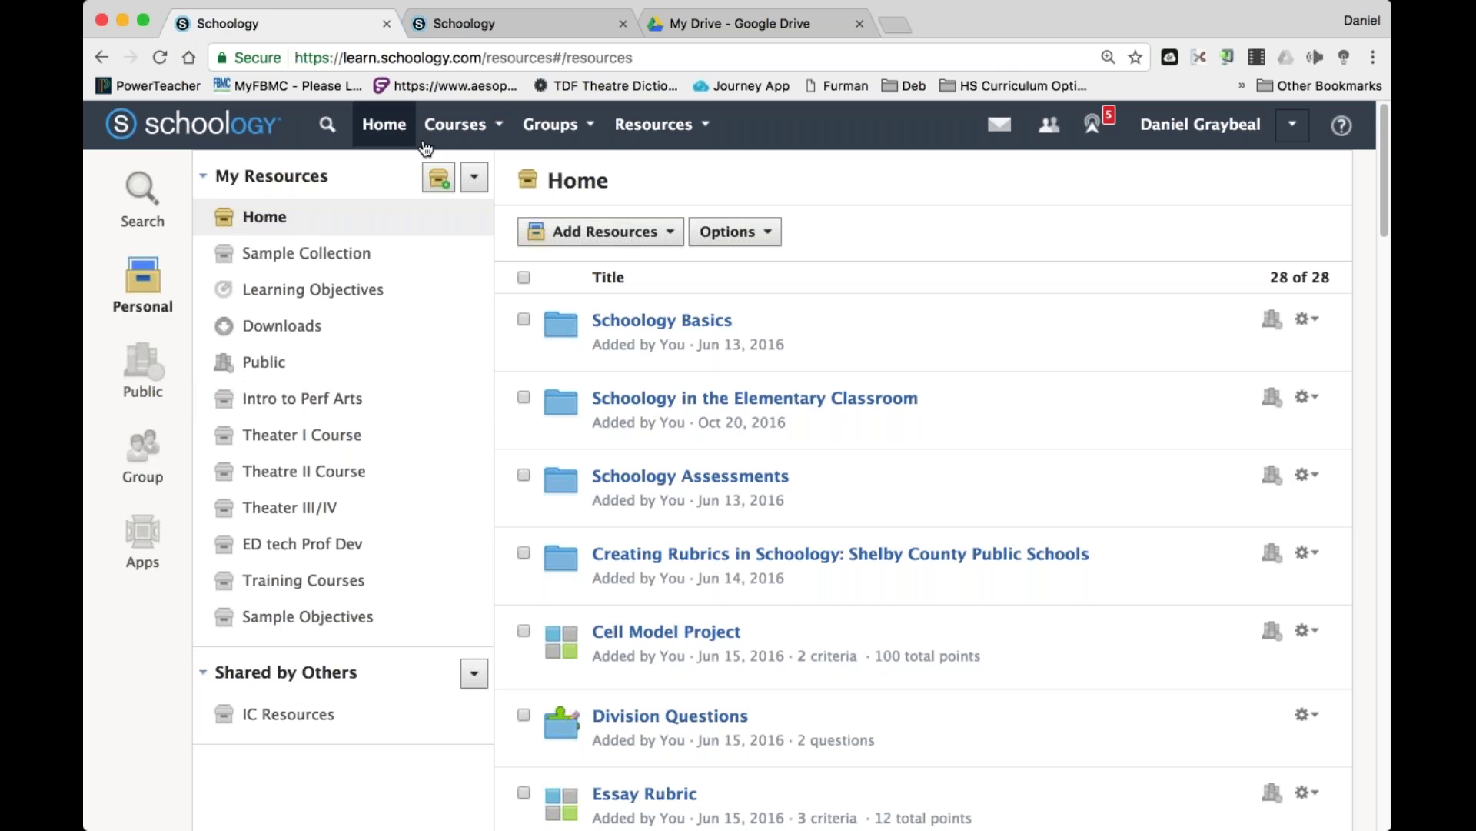
left_click(449, 188)
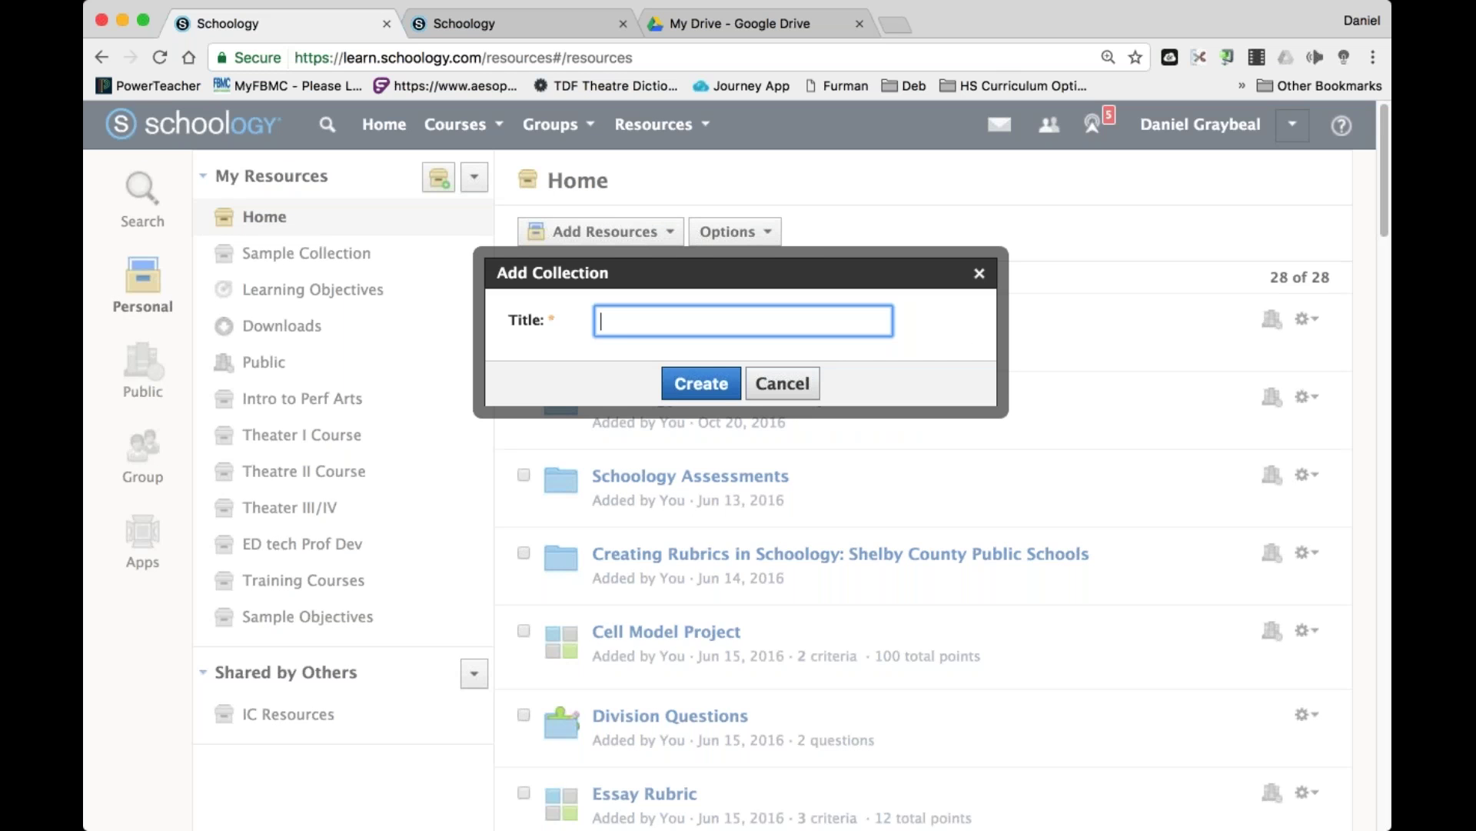
left_click(782, 383)
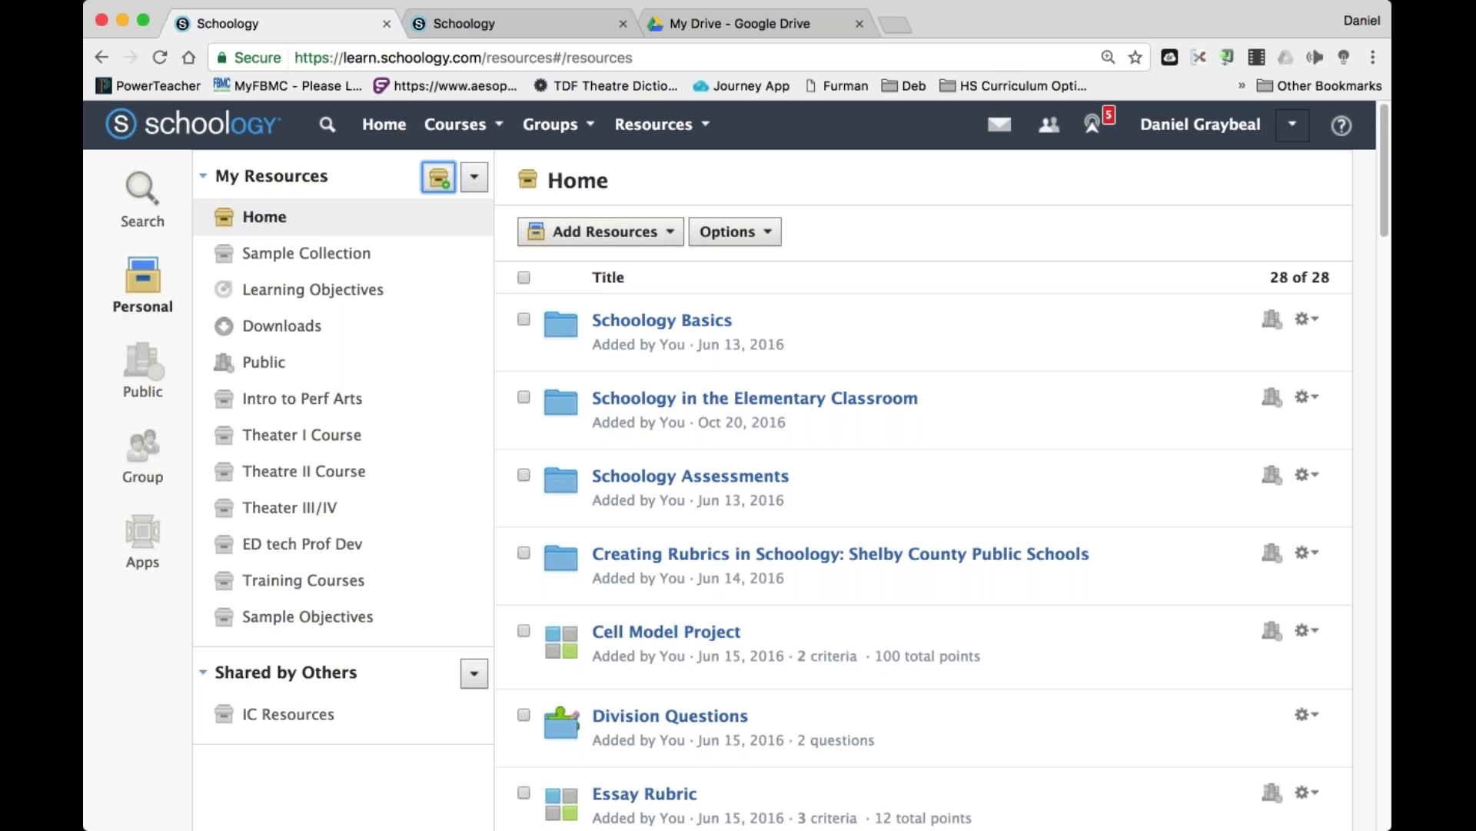
left_click(315, 434)
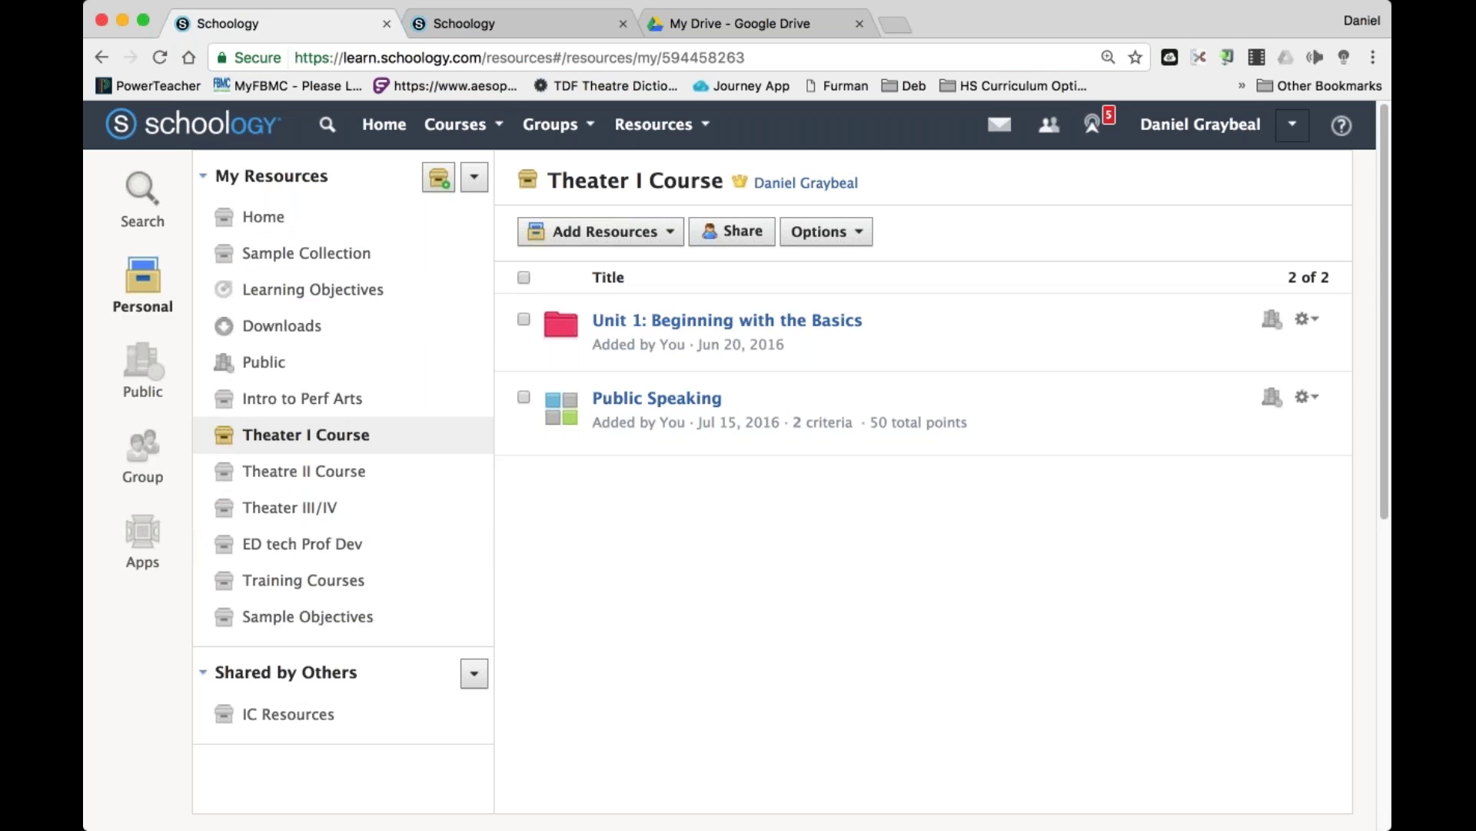
Return to the SWTC – Prof Development course's Part II: Assessment Features folder.
left_click(458, 123)
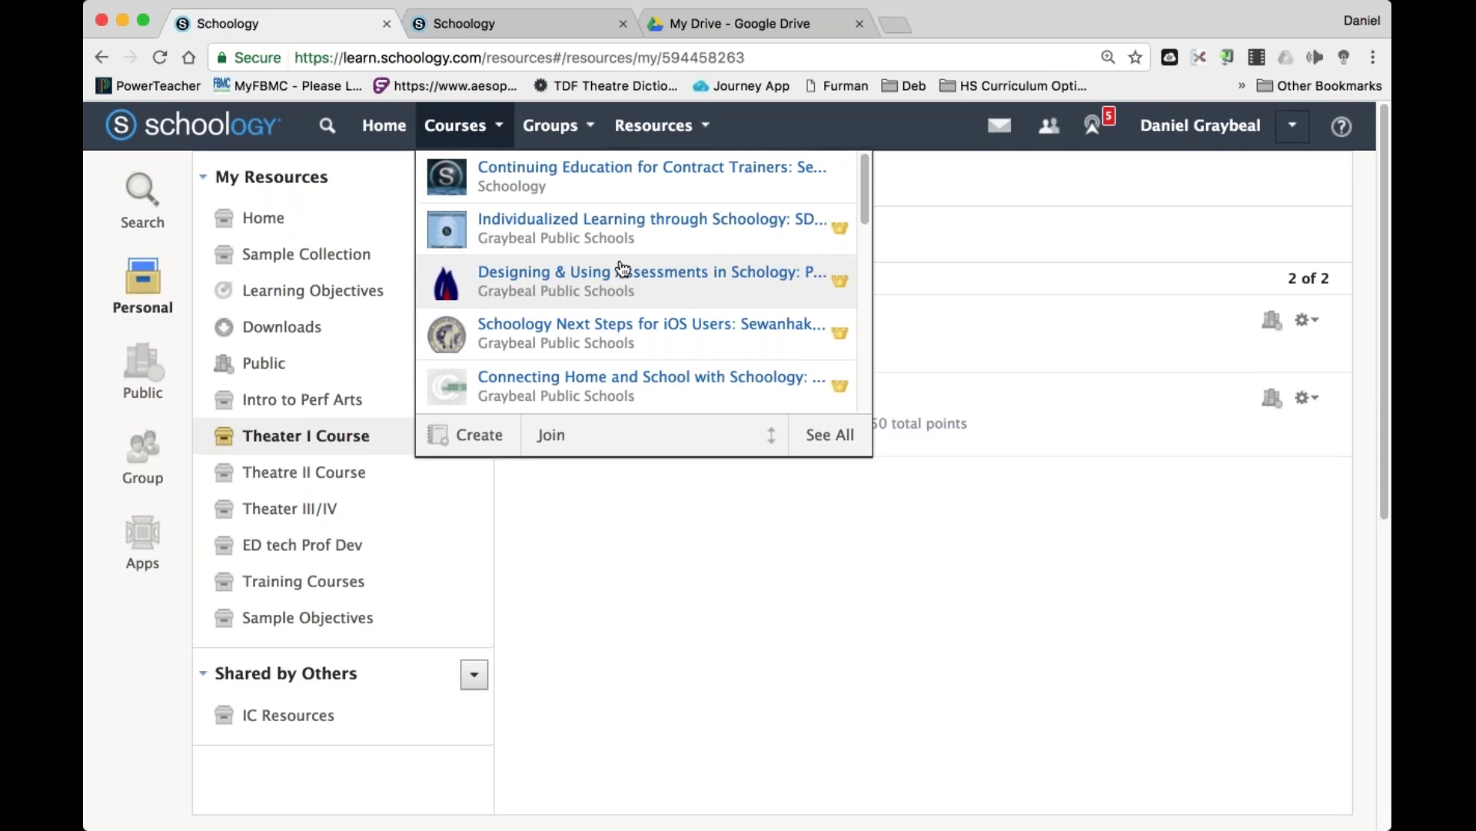
scroll(623, 269, "down", 8)
scroll(623, 269, "down", 5)
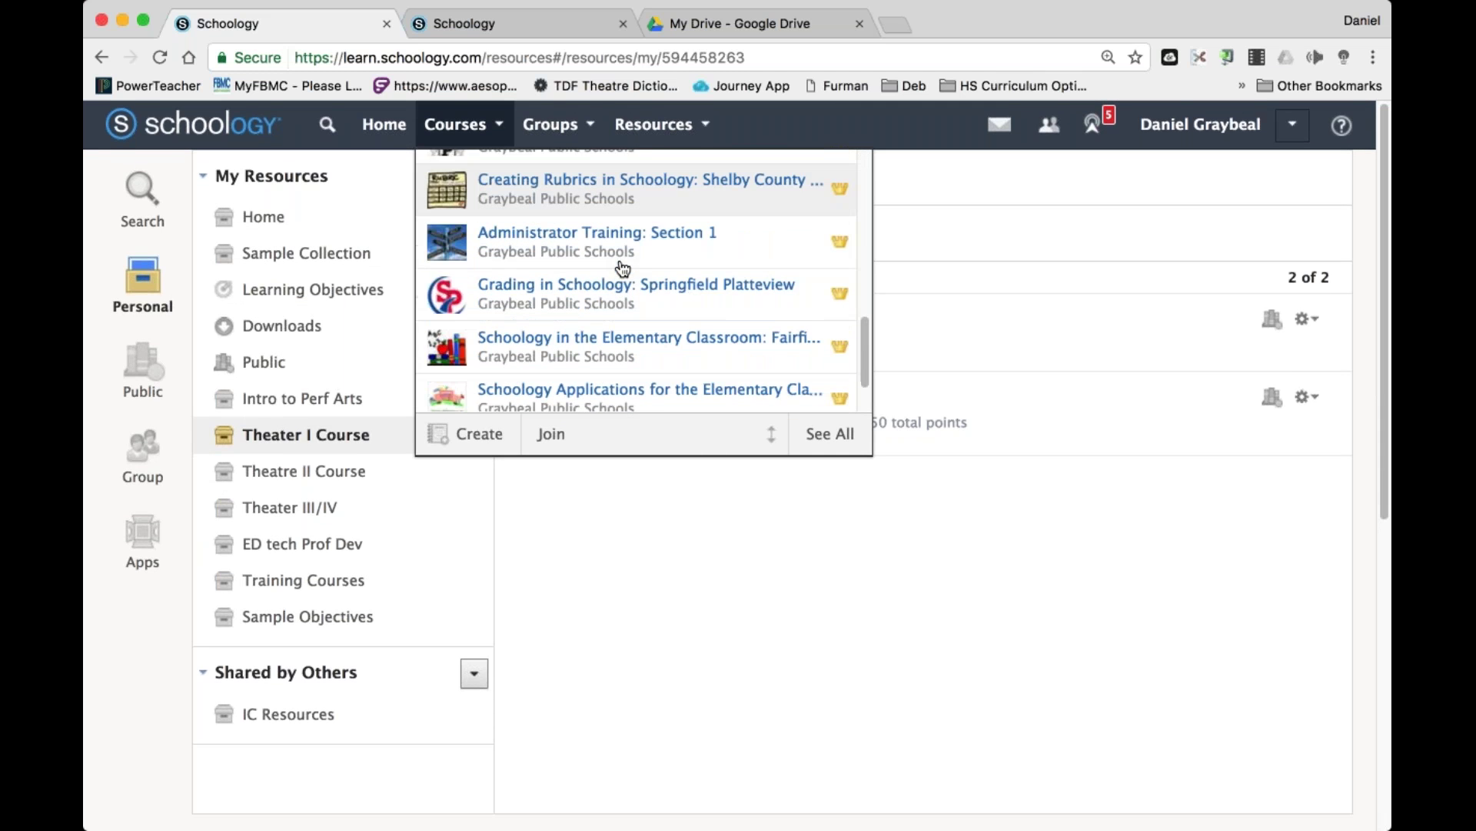
left_click(607, 333)
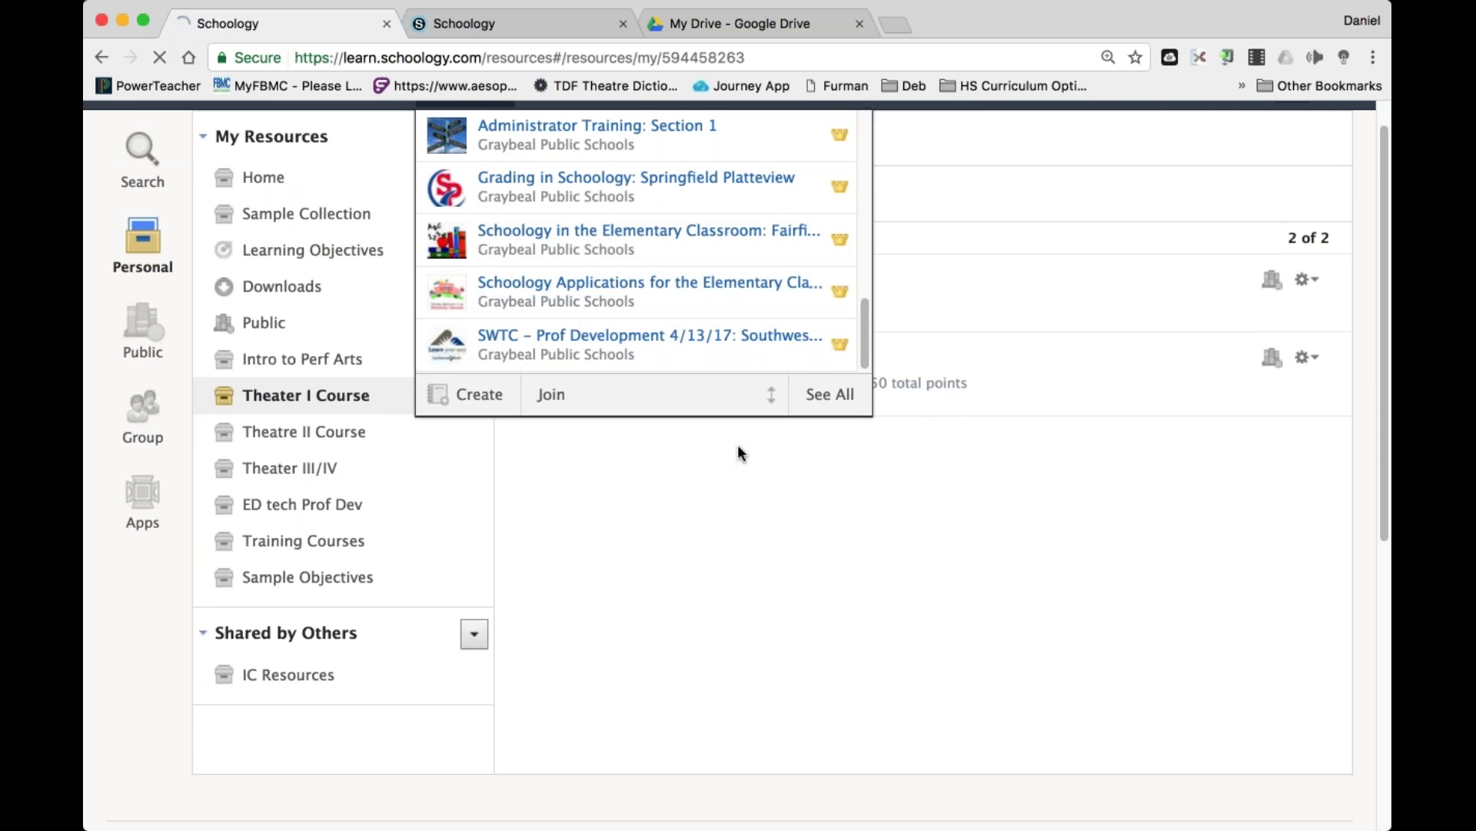
scroll(556, 417, "down", 5)
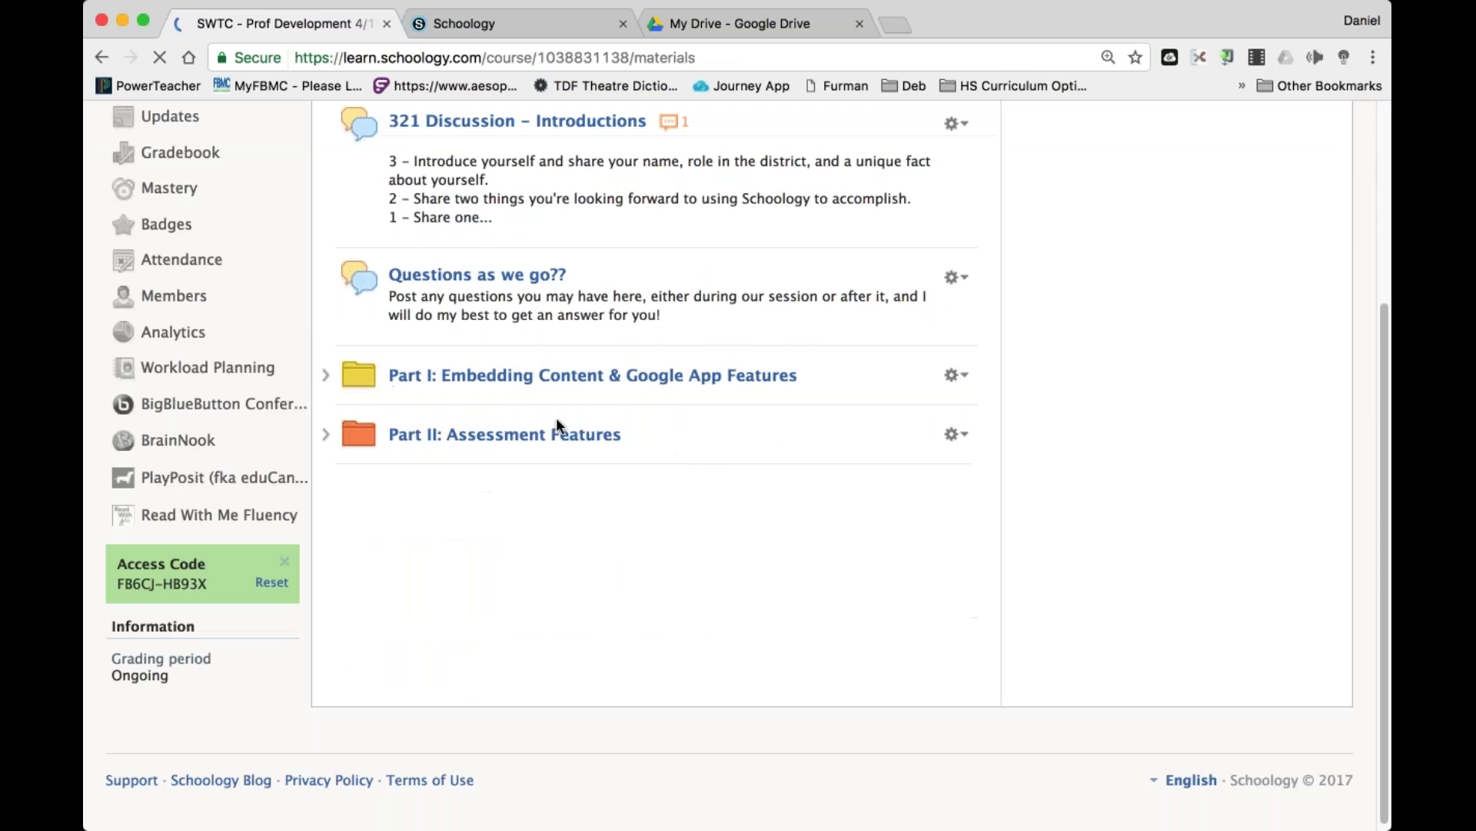
left_click(611, 434)
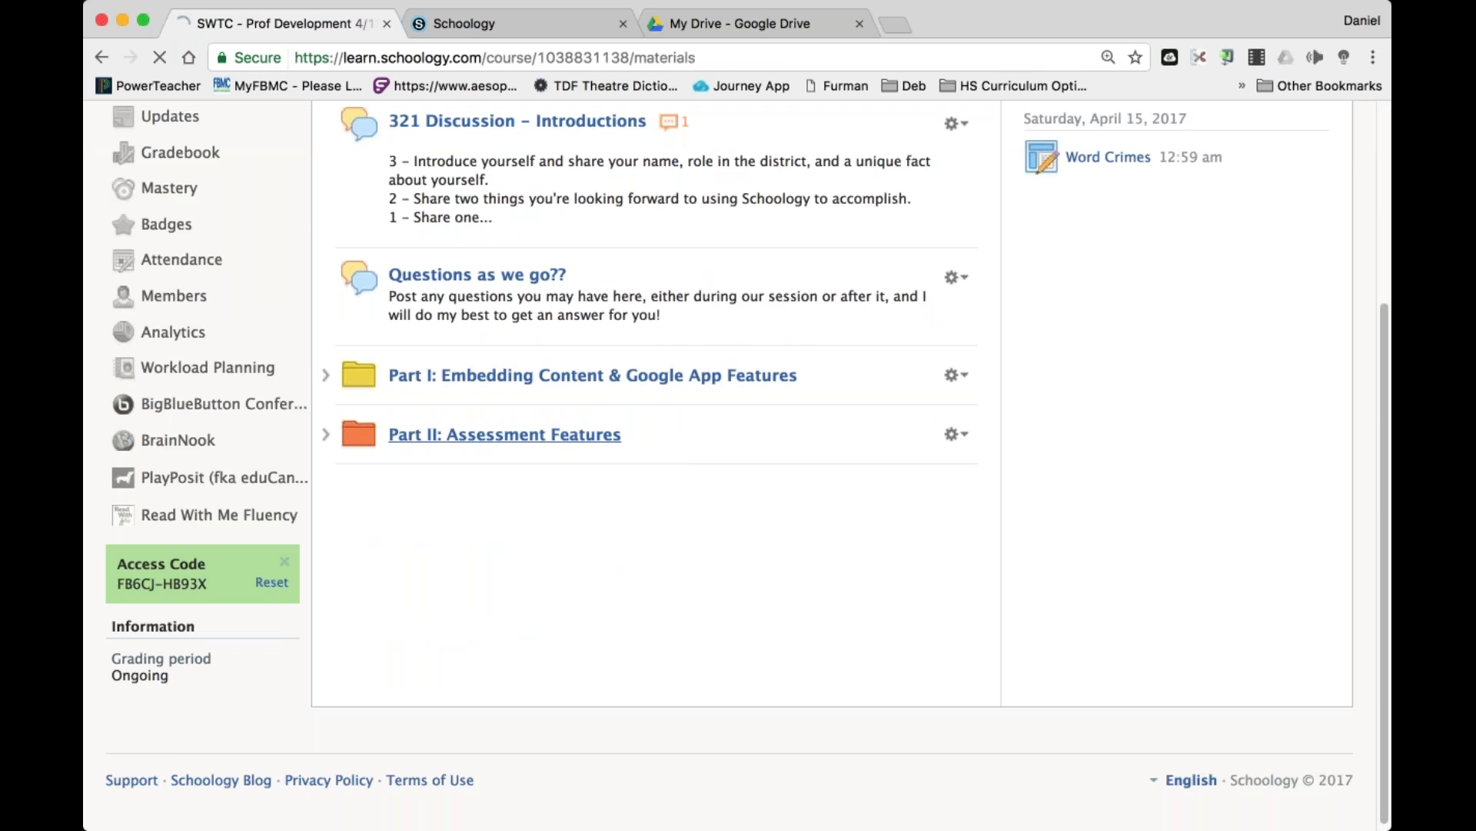
Save a SAMPLE TEST copy to Theater I Course's Unit 1: Beginning with the Basics folder.
scroll(435, 478, "down", 2)
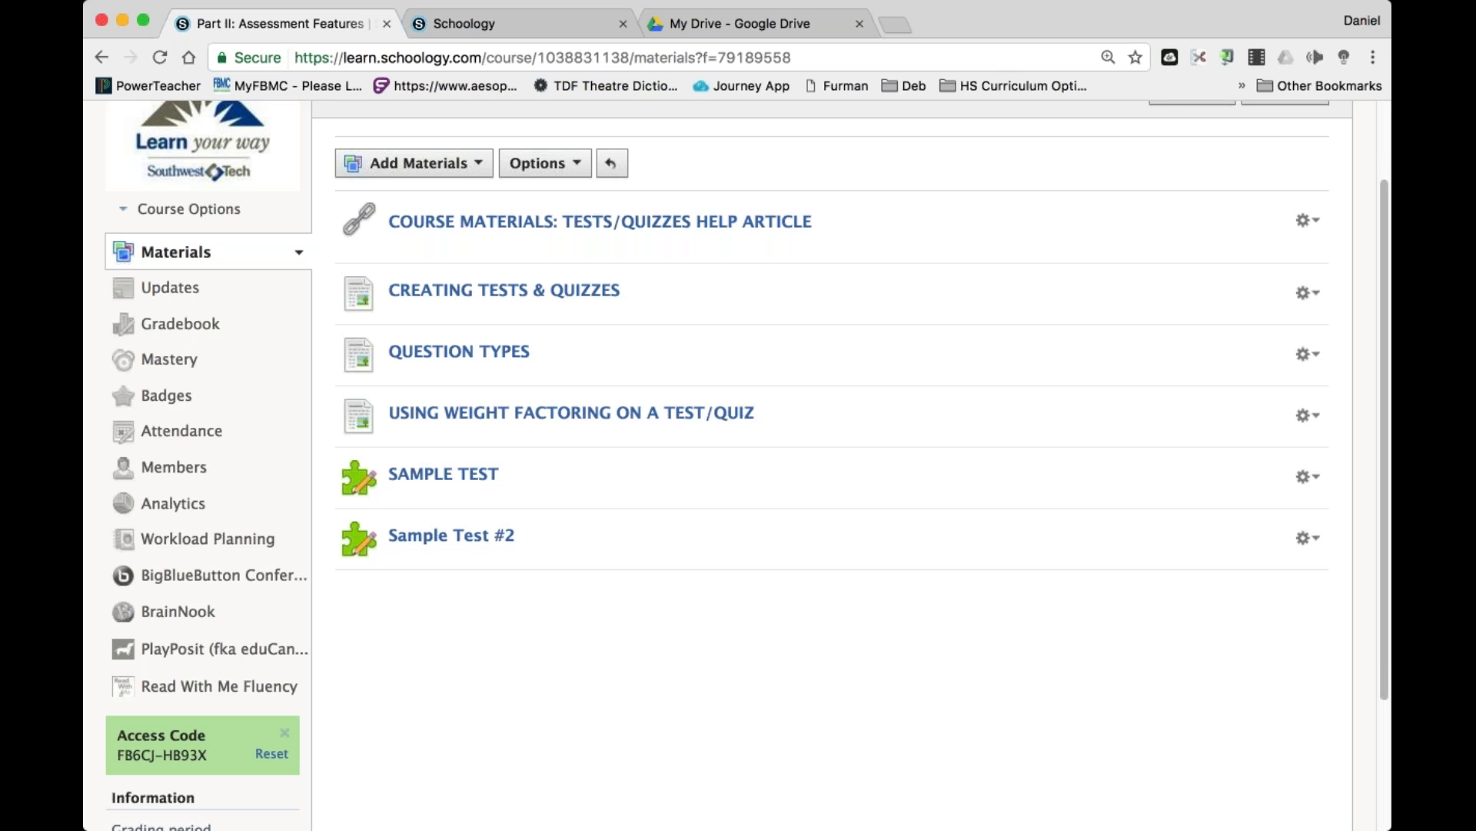
left_click(1309, 476)
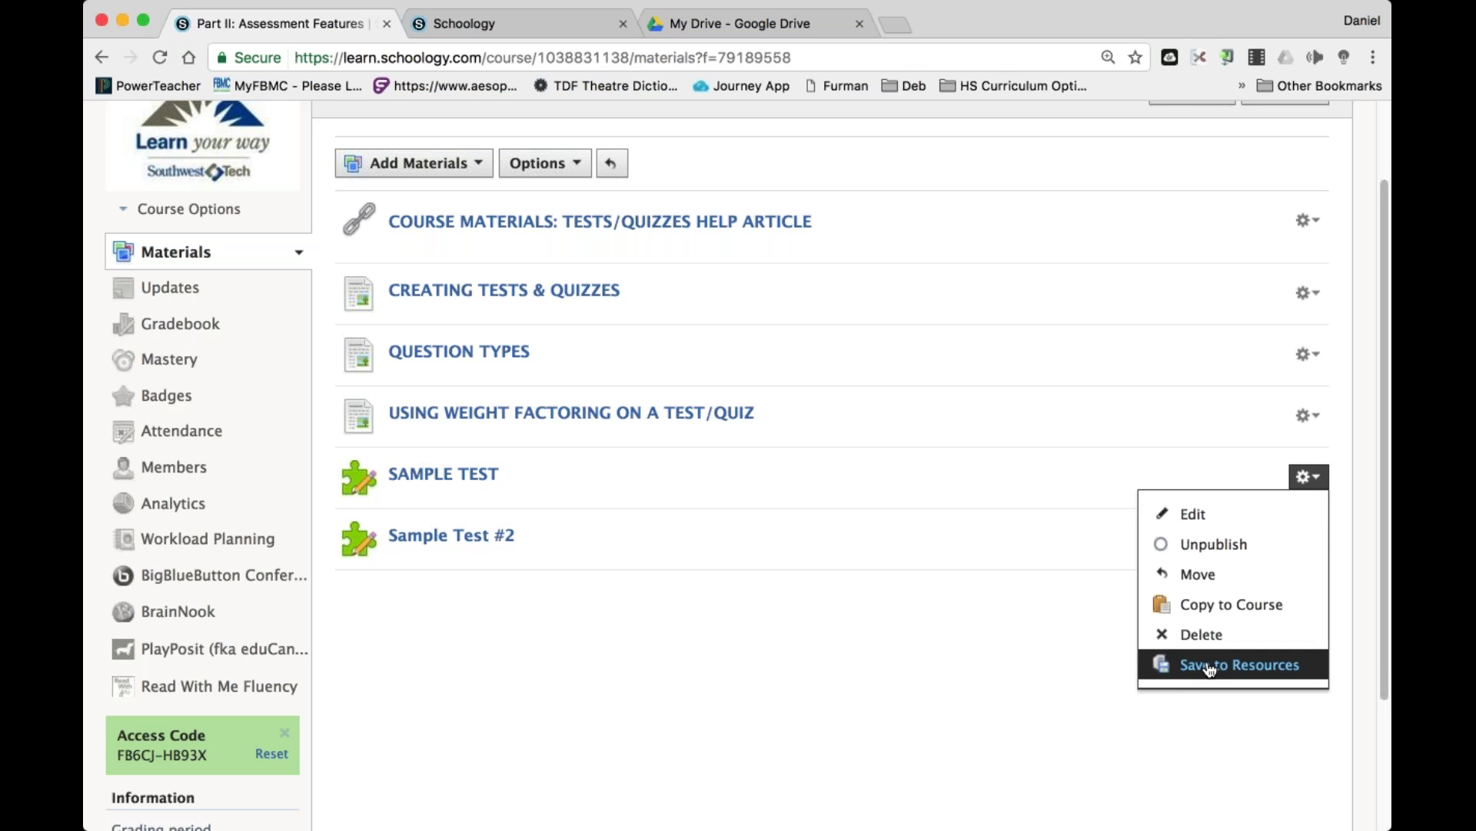
left_click(1209, 666)
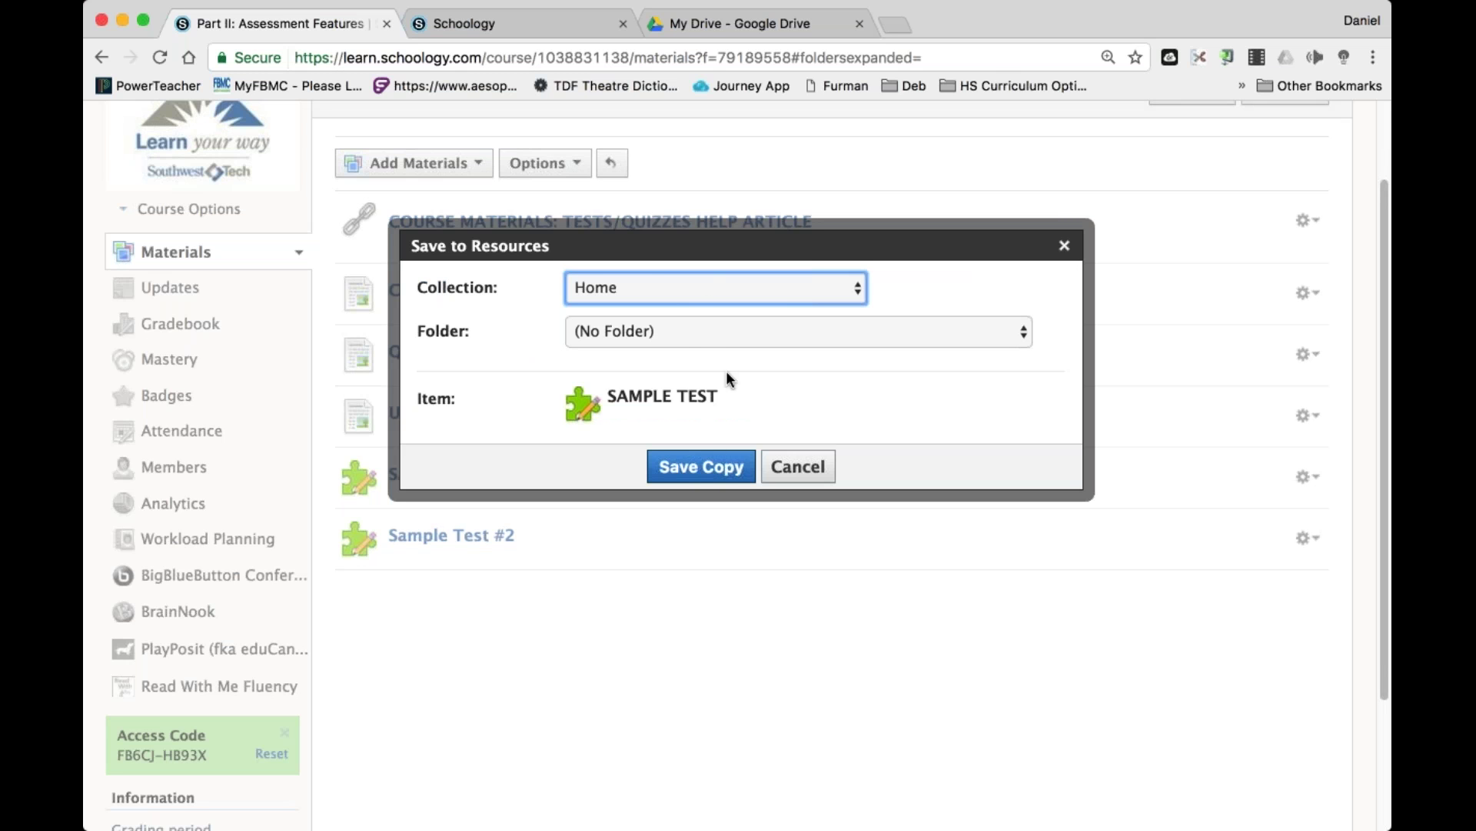
left_click(720, 340)
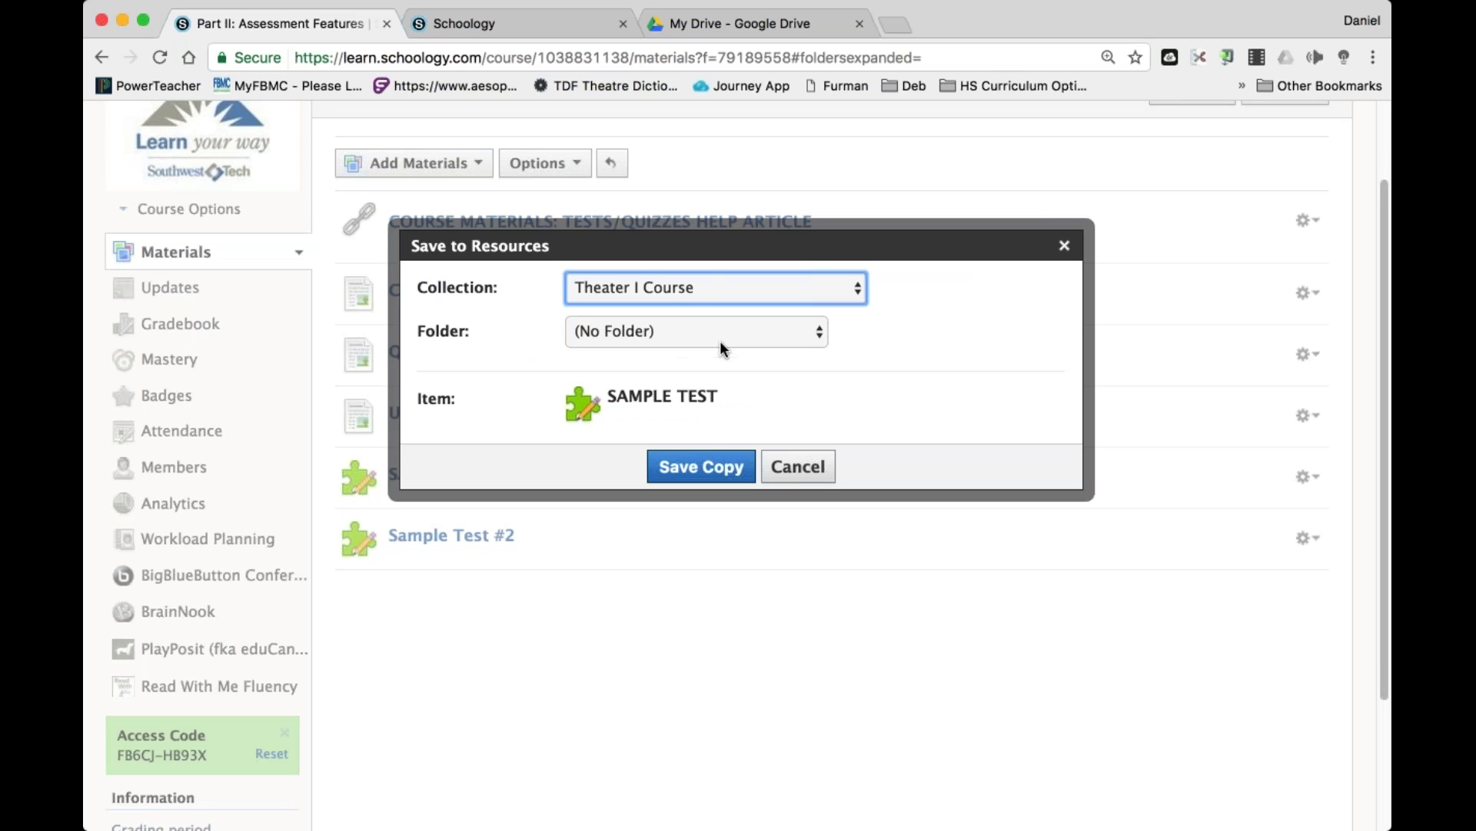
left_click(720, 339)
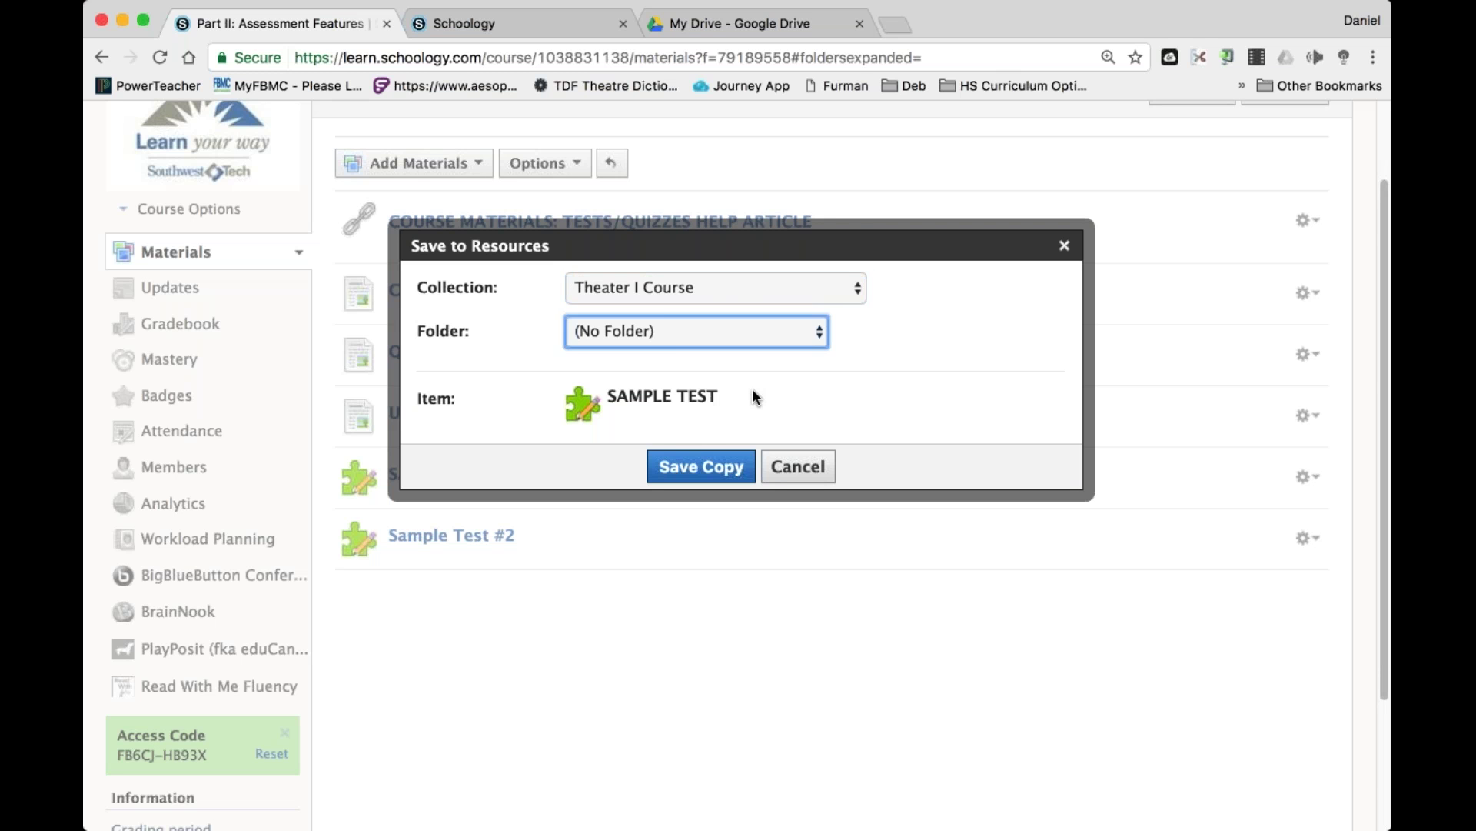
left_click(723, 386)
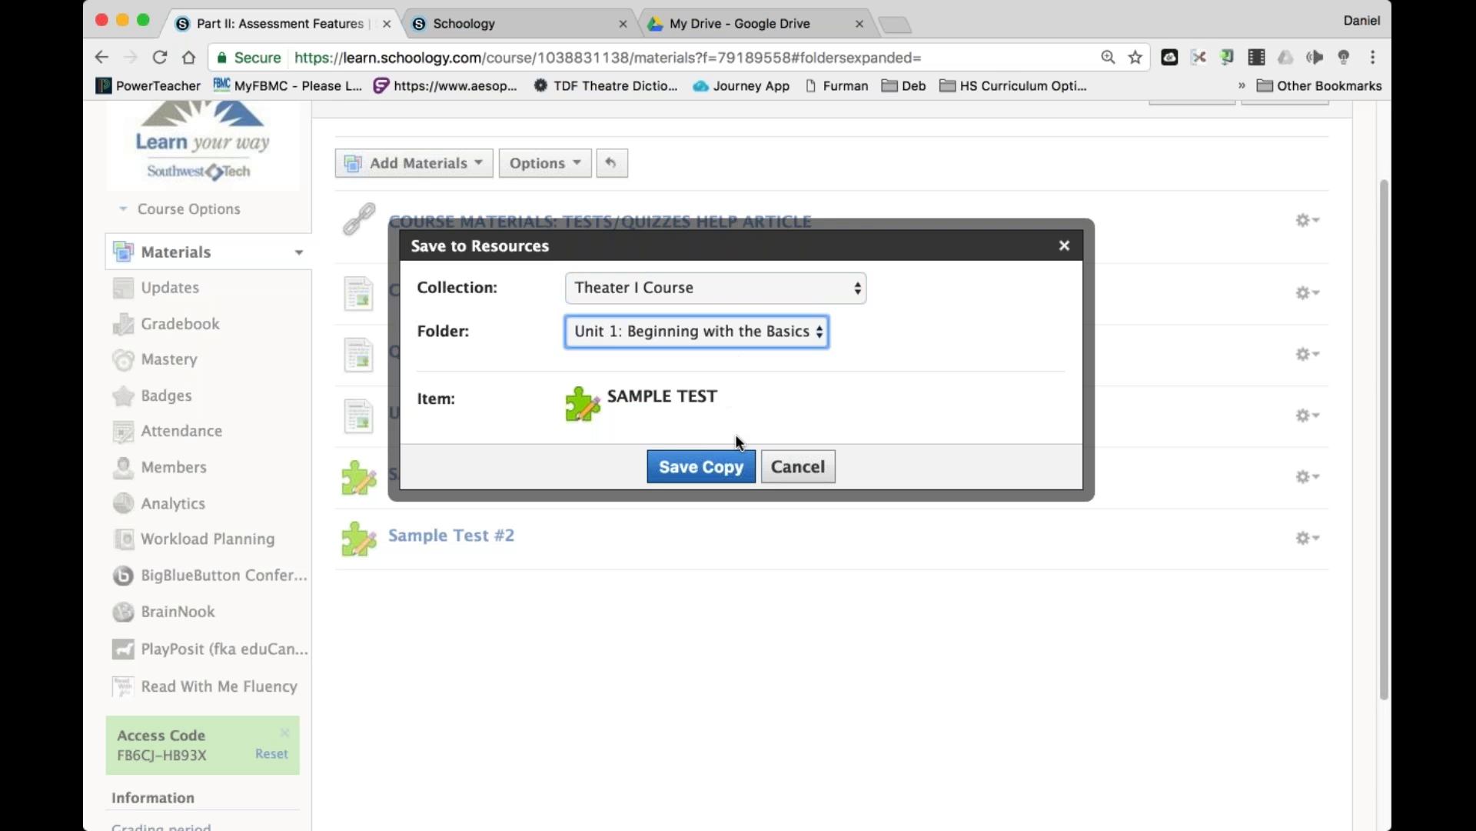
left_click(730, 466)
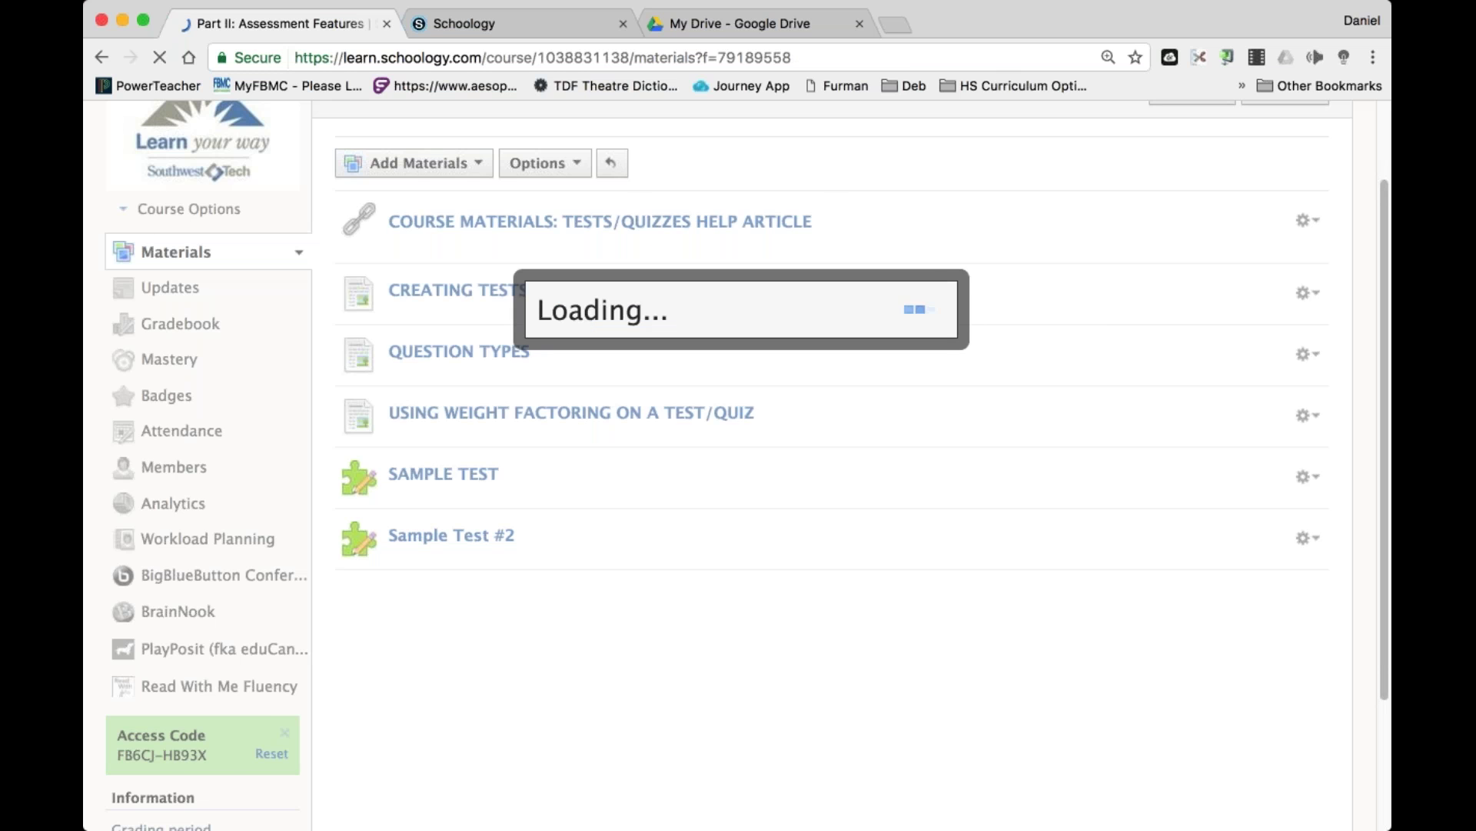
left_click(653, 124)
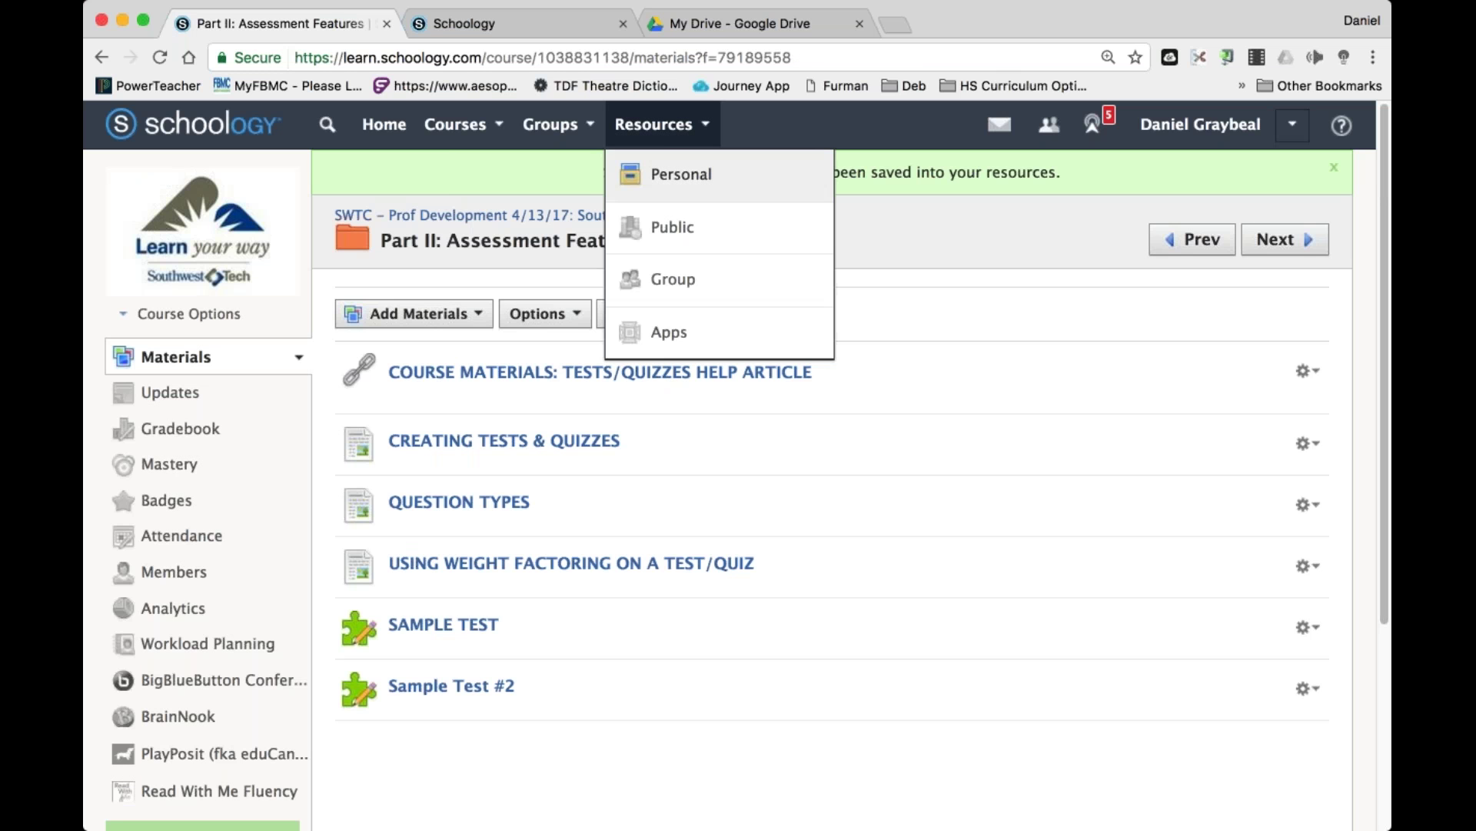
Open Theater I Course's Unit 1 folder and show the SAMPLE TEST copy's actions.
left_click(685, 192)
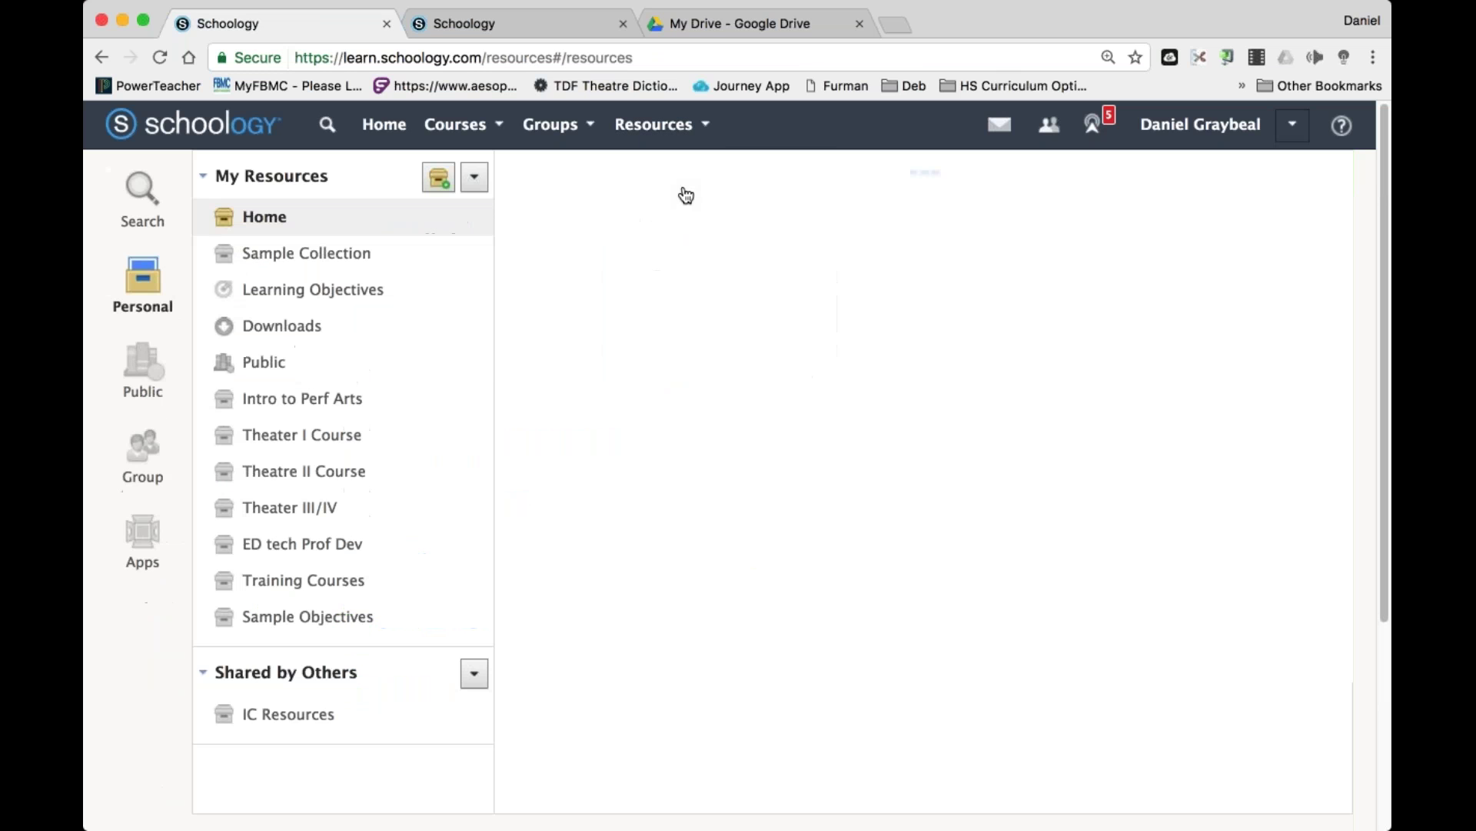
left_click(334, 440)
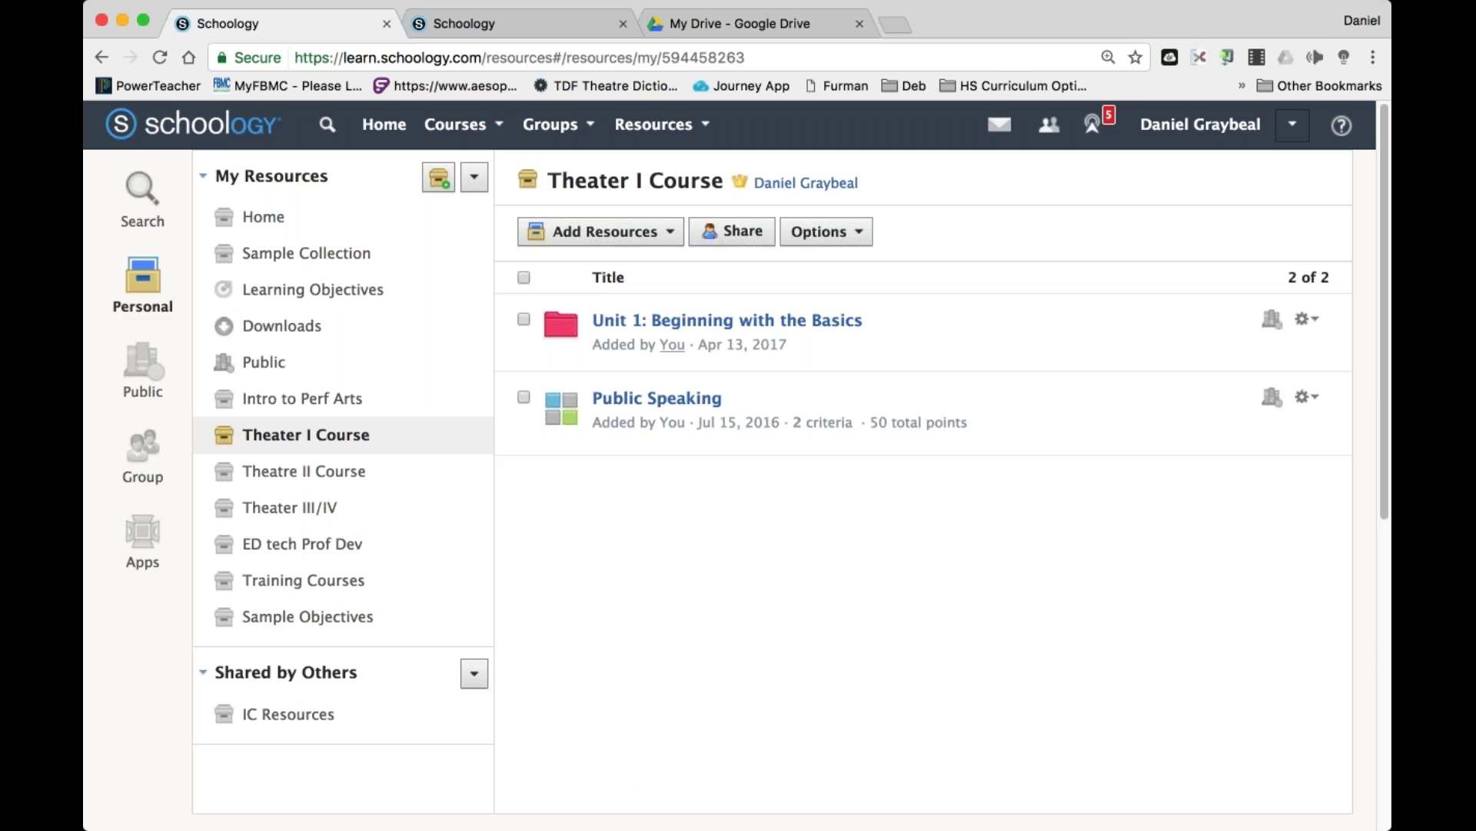
left_click(692, 320)
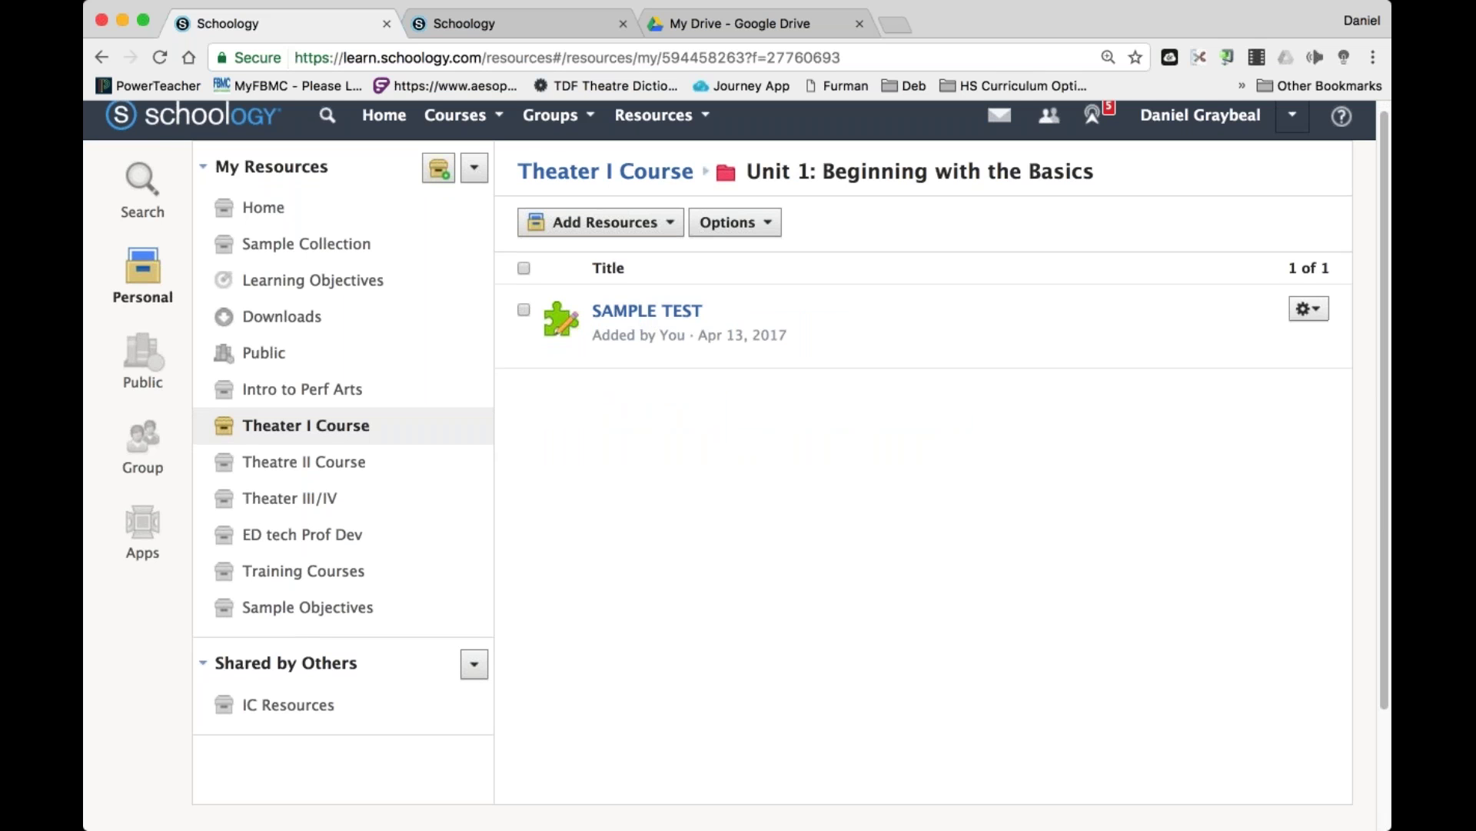
left_click(1317, 317)
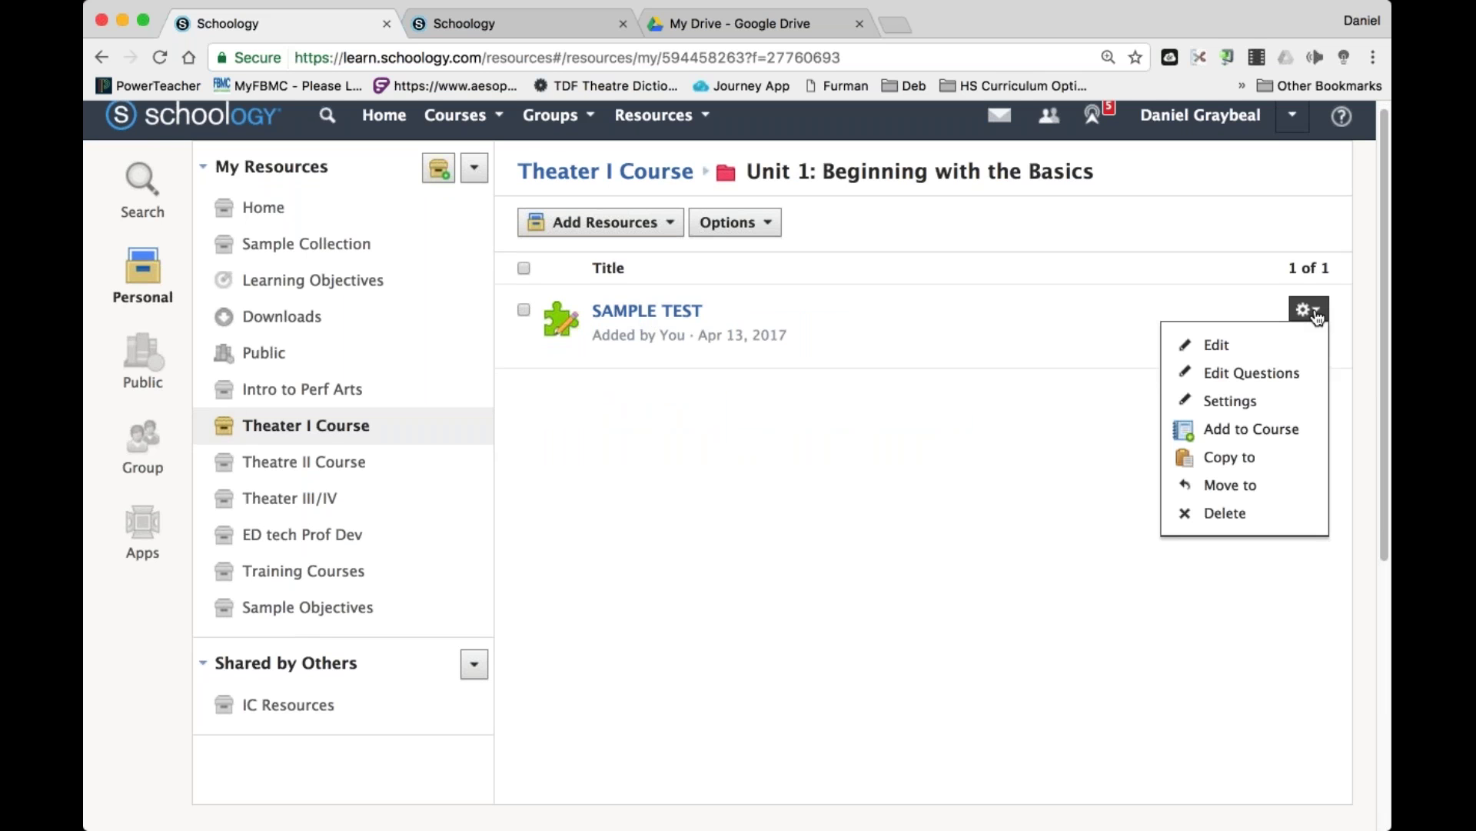
Add SAMPLE TEST to the Connecting Home and School course's Course Materials folder.
left_click(1282, 439)
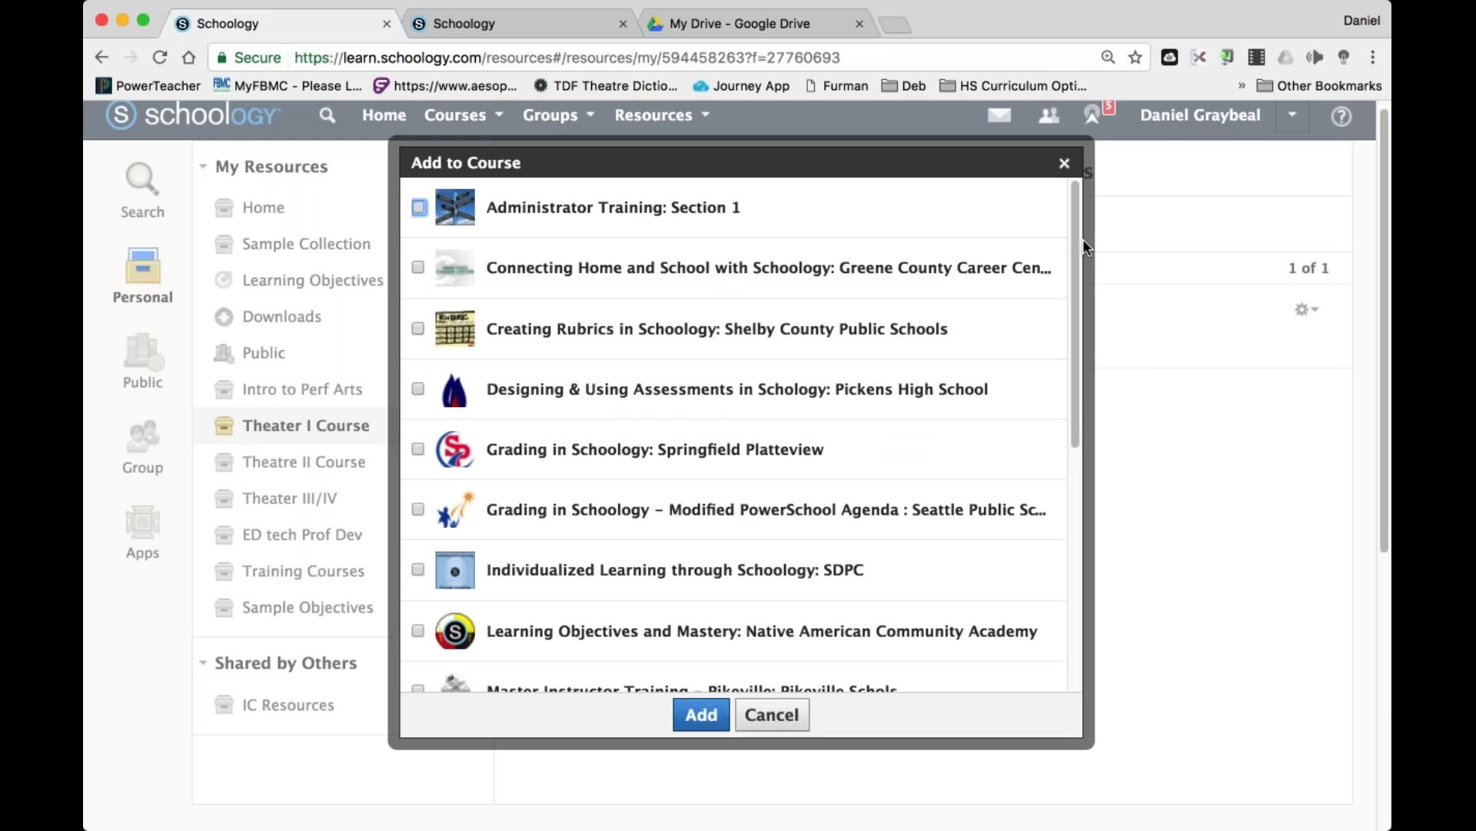
left_click(418, 329)
left_click(664, 376)
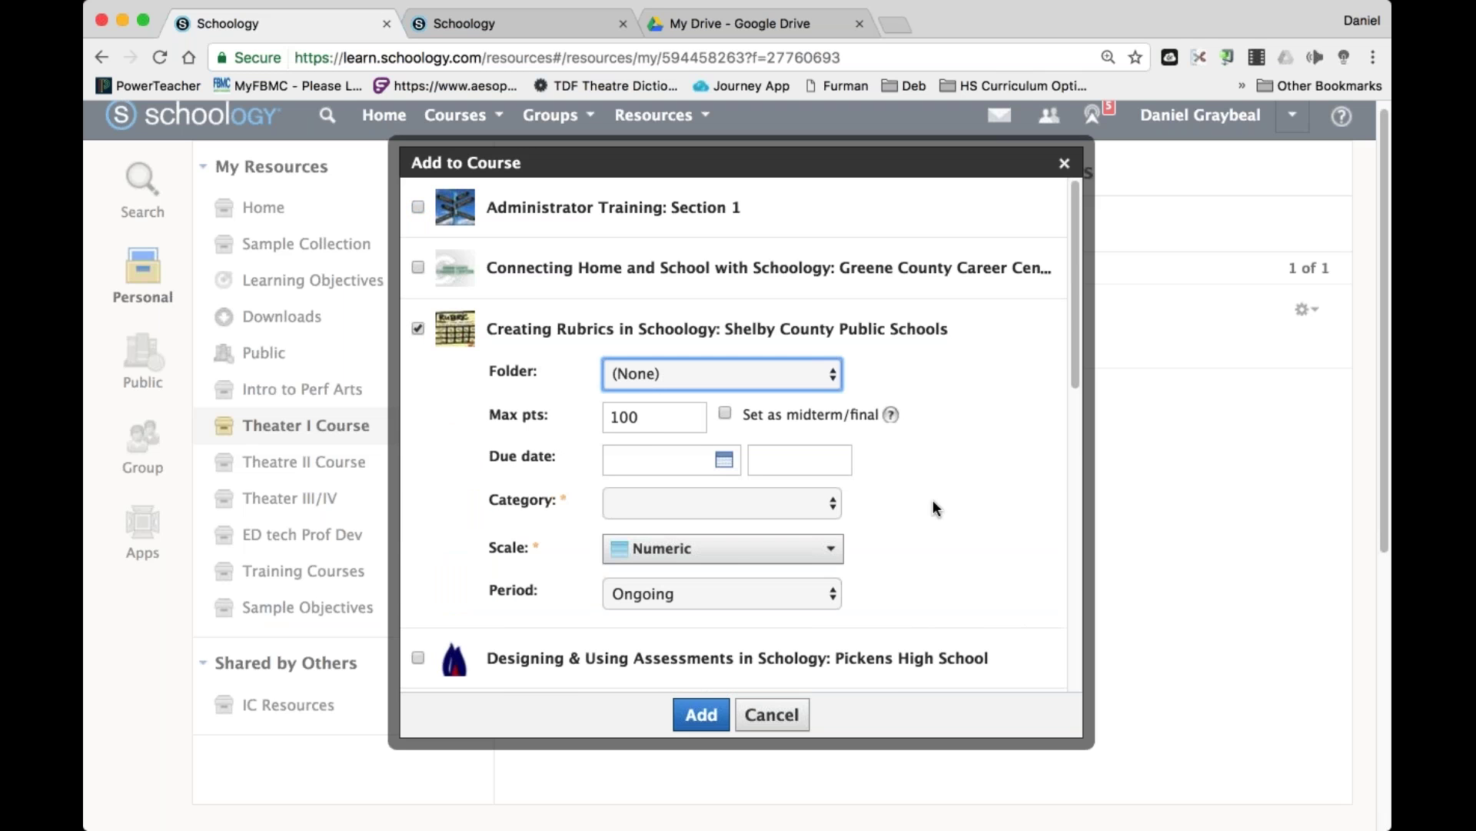
left_click(418, 329)
left_click(418, 269)
left_click(749, 305)
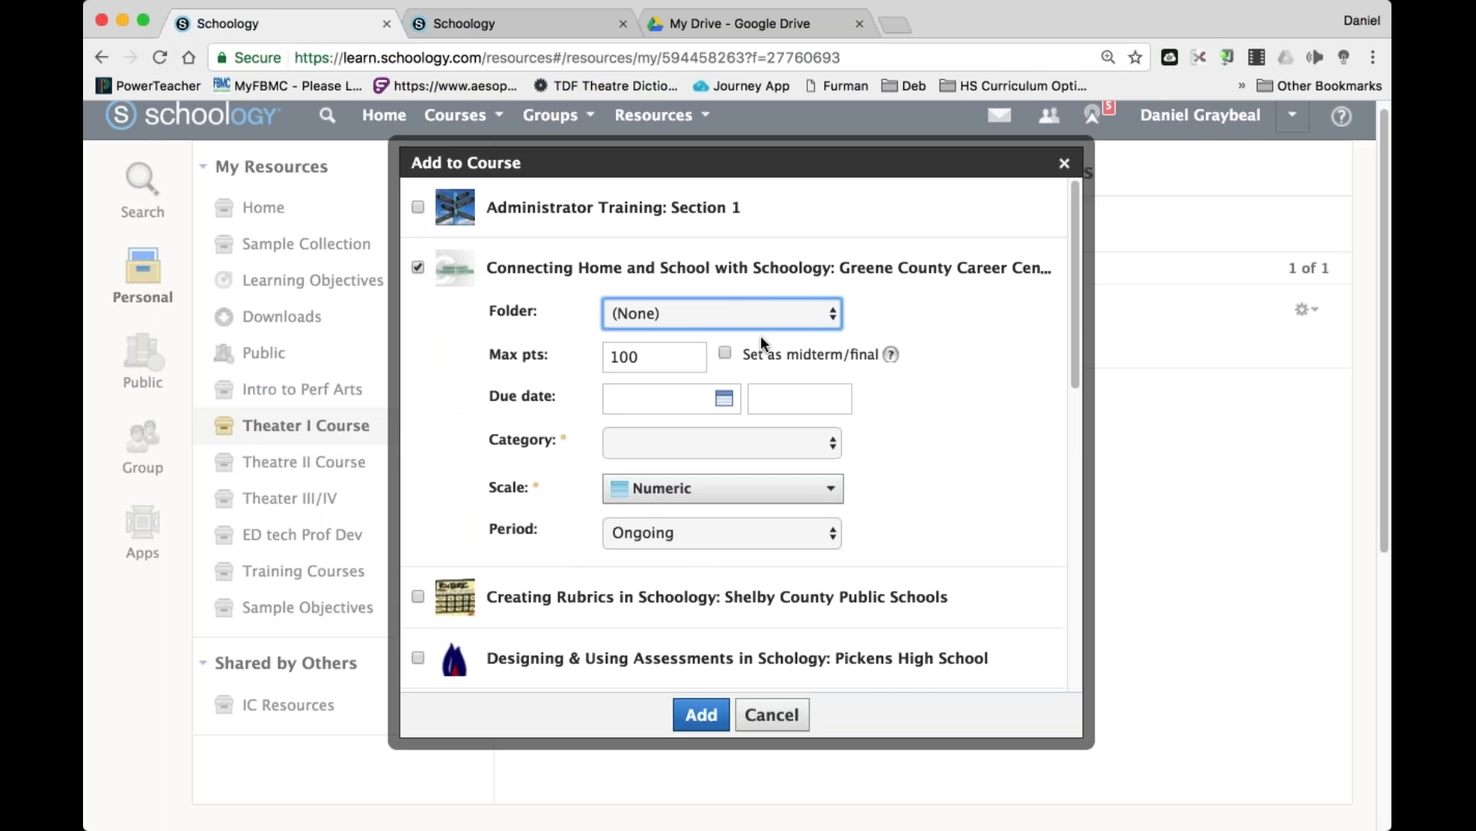
left_click(759, 335)
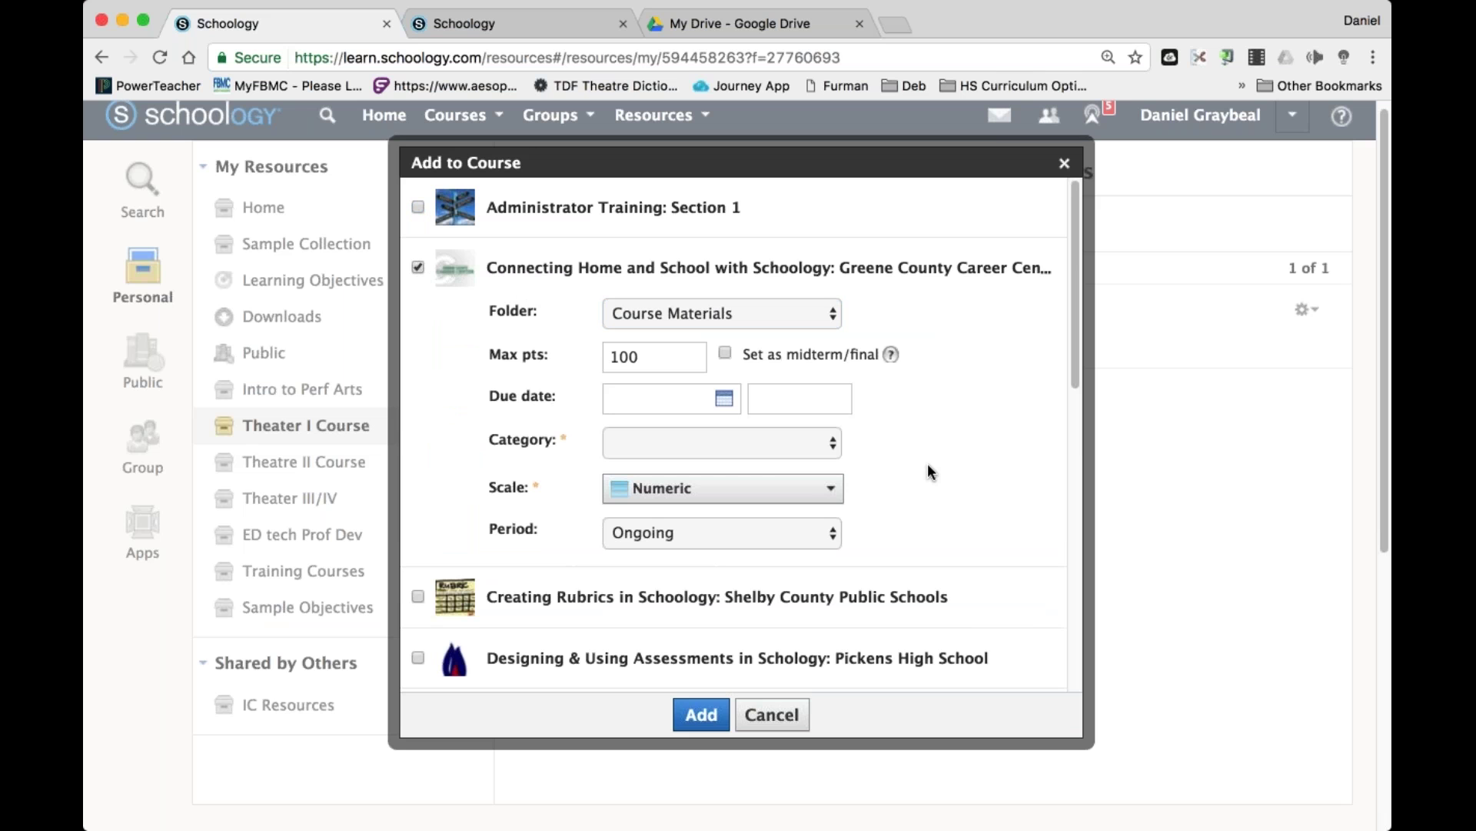
Give it category Classwork and due date 4/13/17, confirm, and view Home resources.
left_click(692, 450)
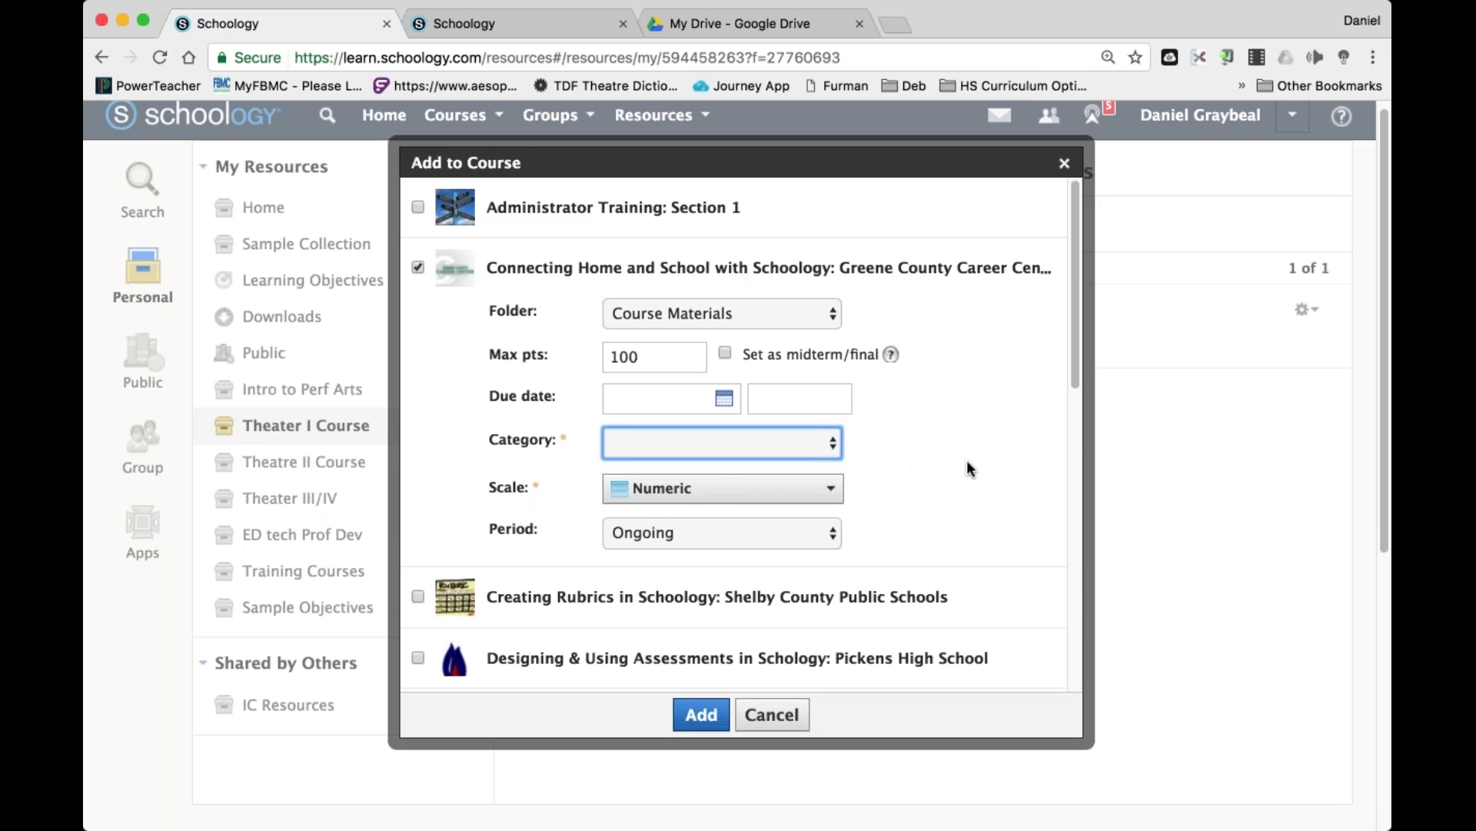
key("c")
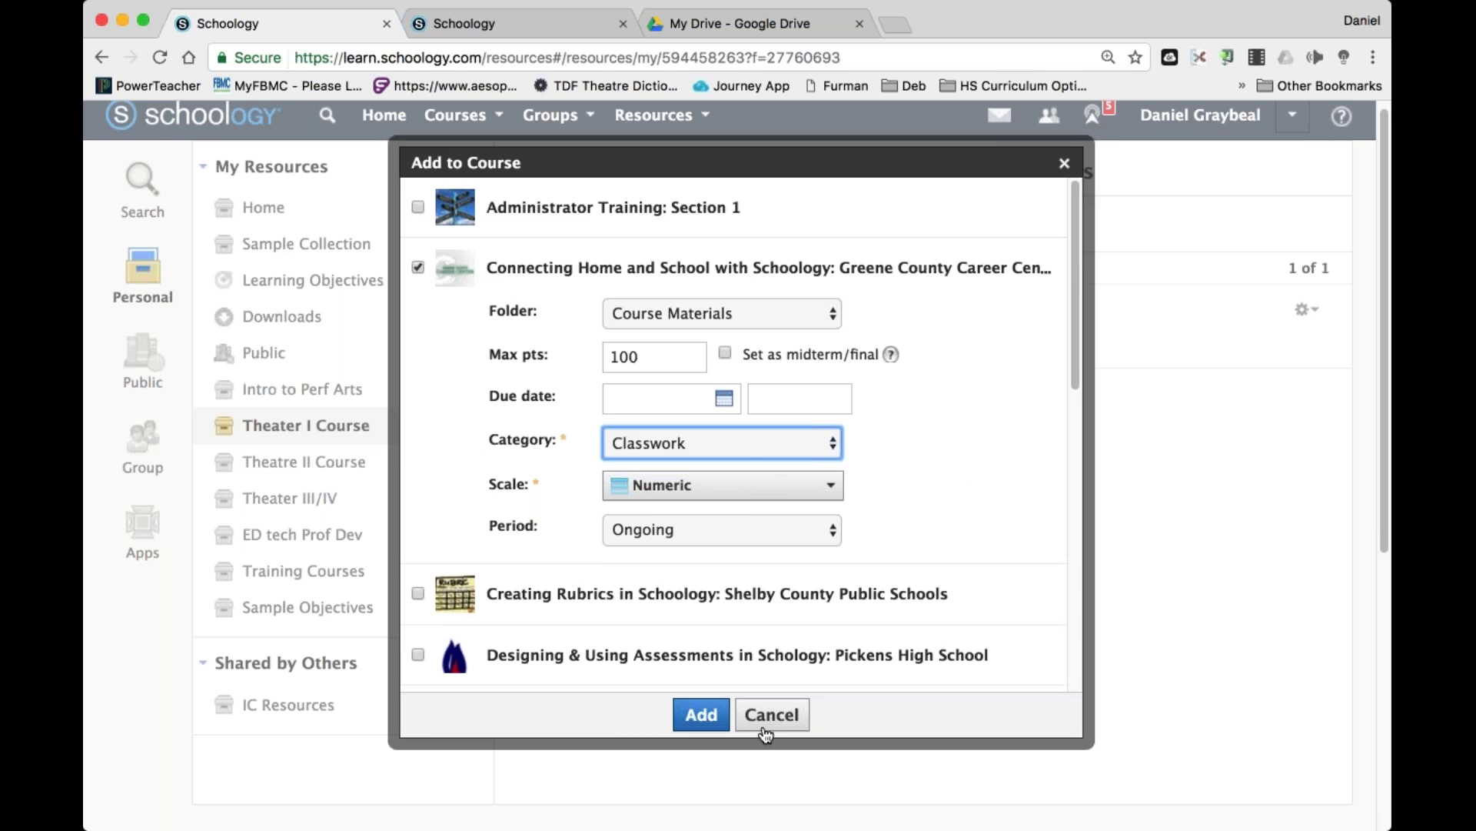
left_click(702, 401)
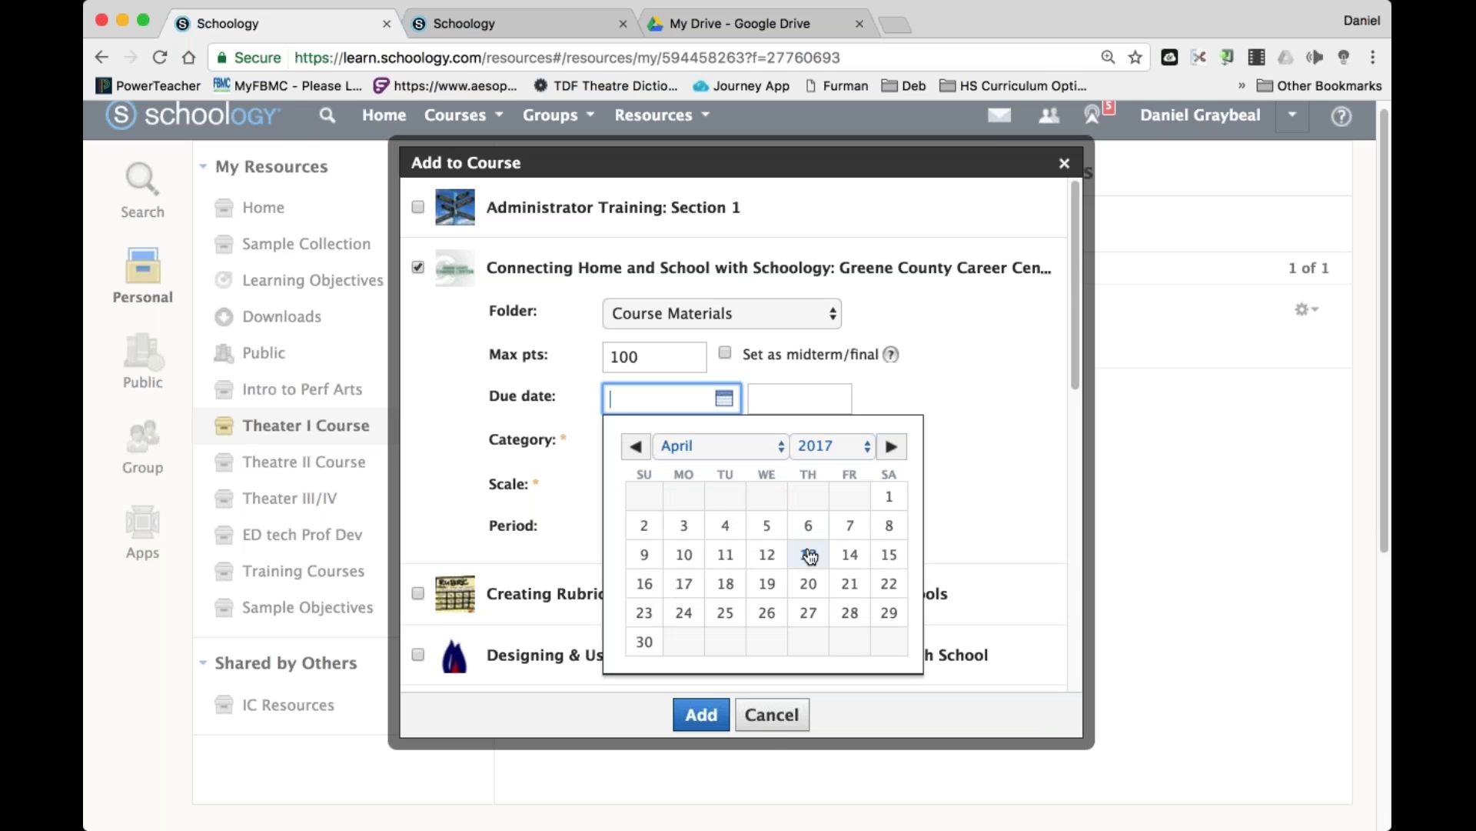
left_click(808, 554)
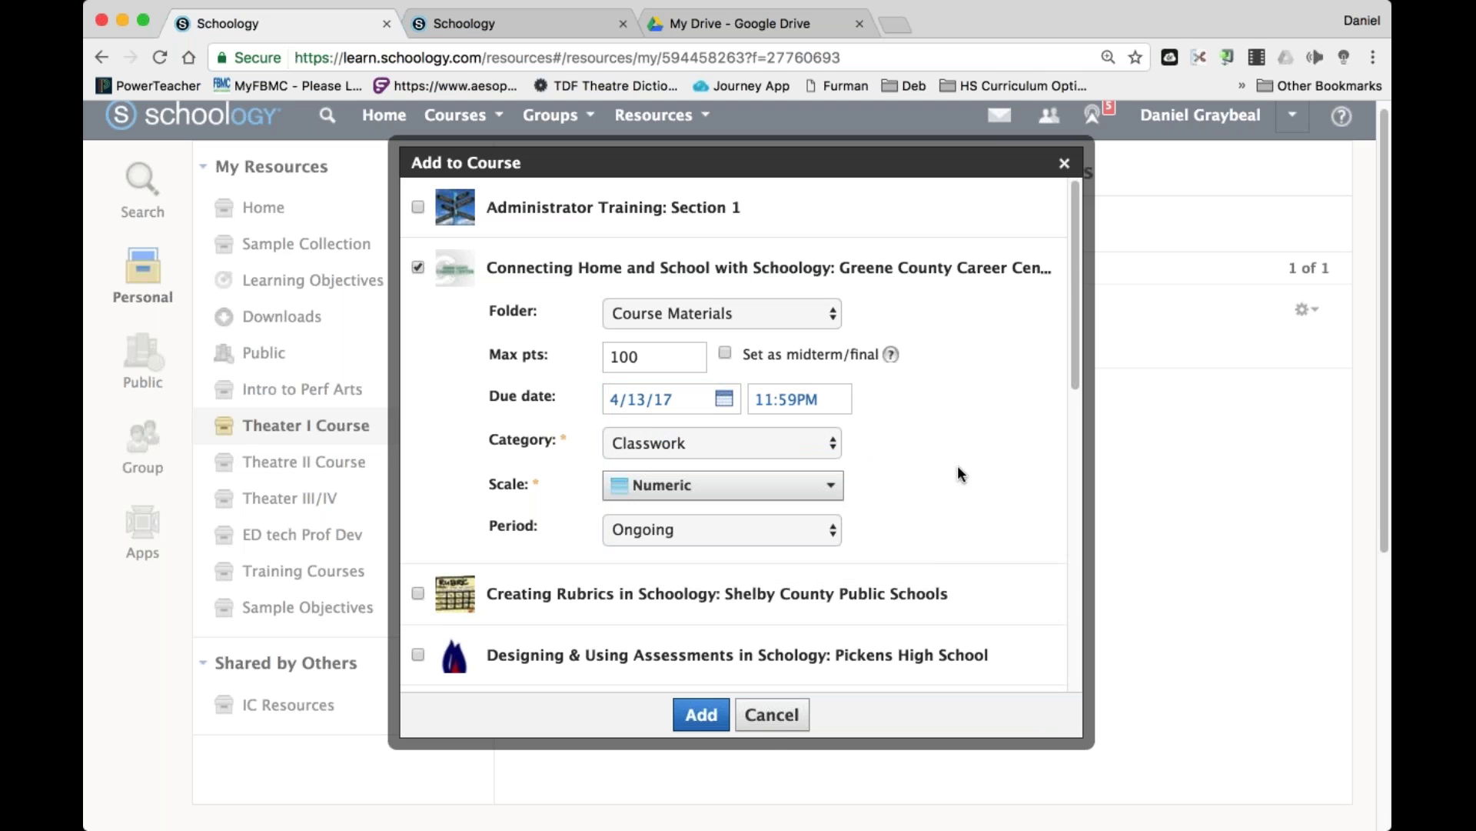
left_click(702, 714)
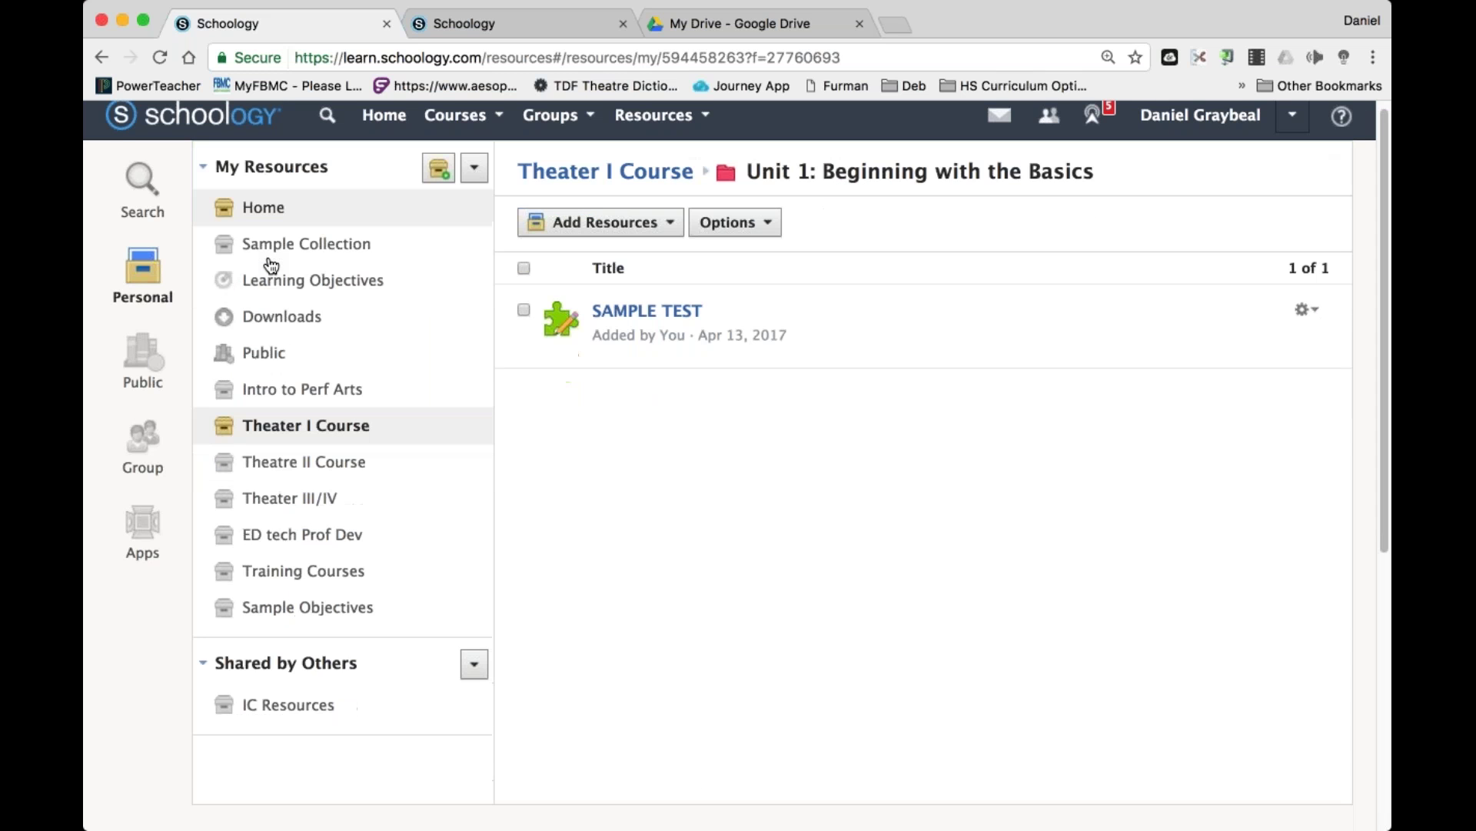
left_click(270, 212)
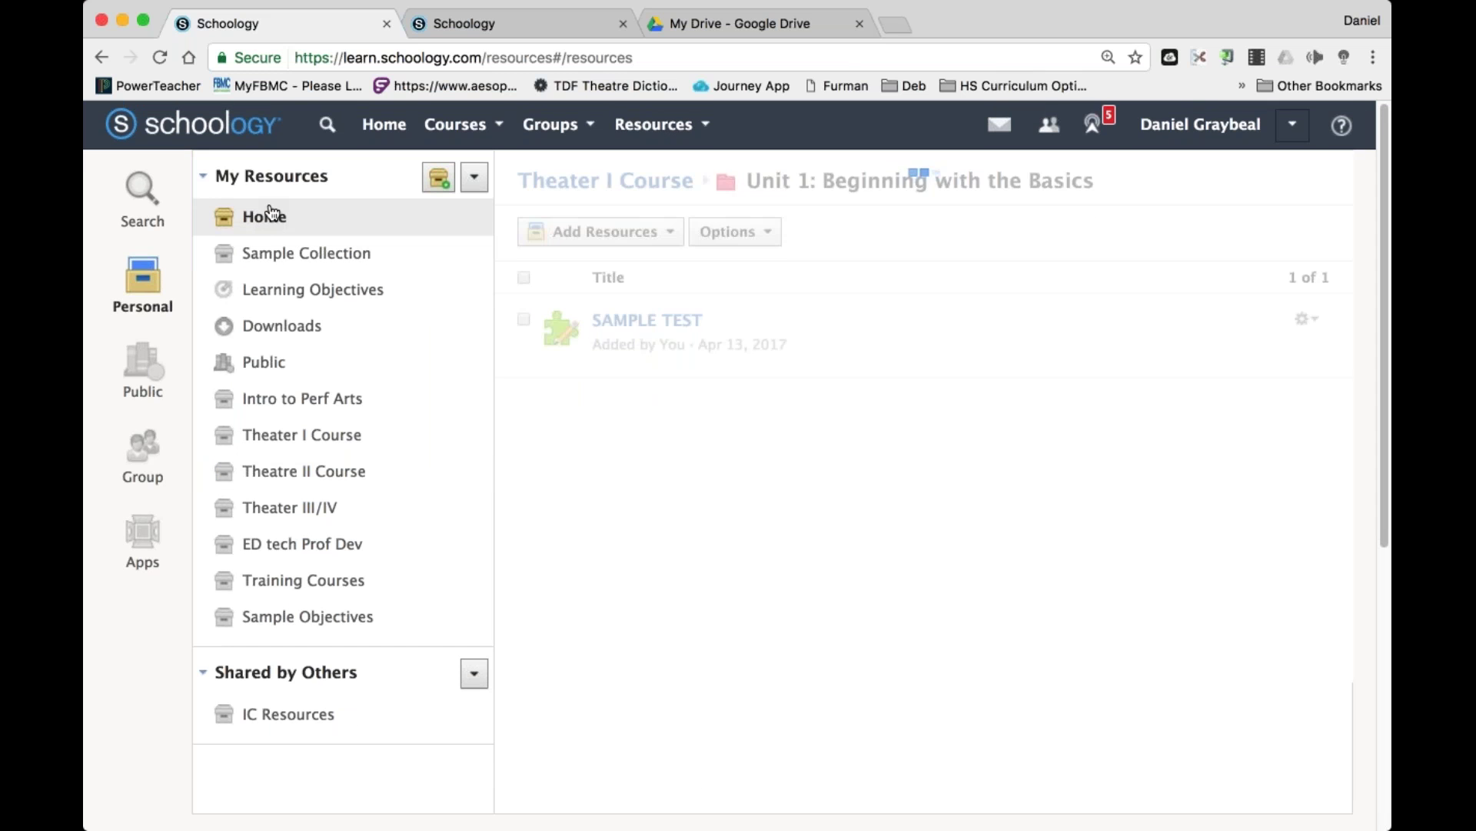
scroll(923, 462, "down", 20)
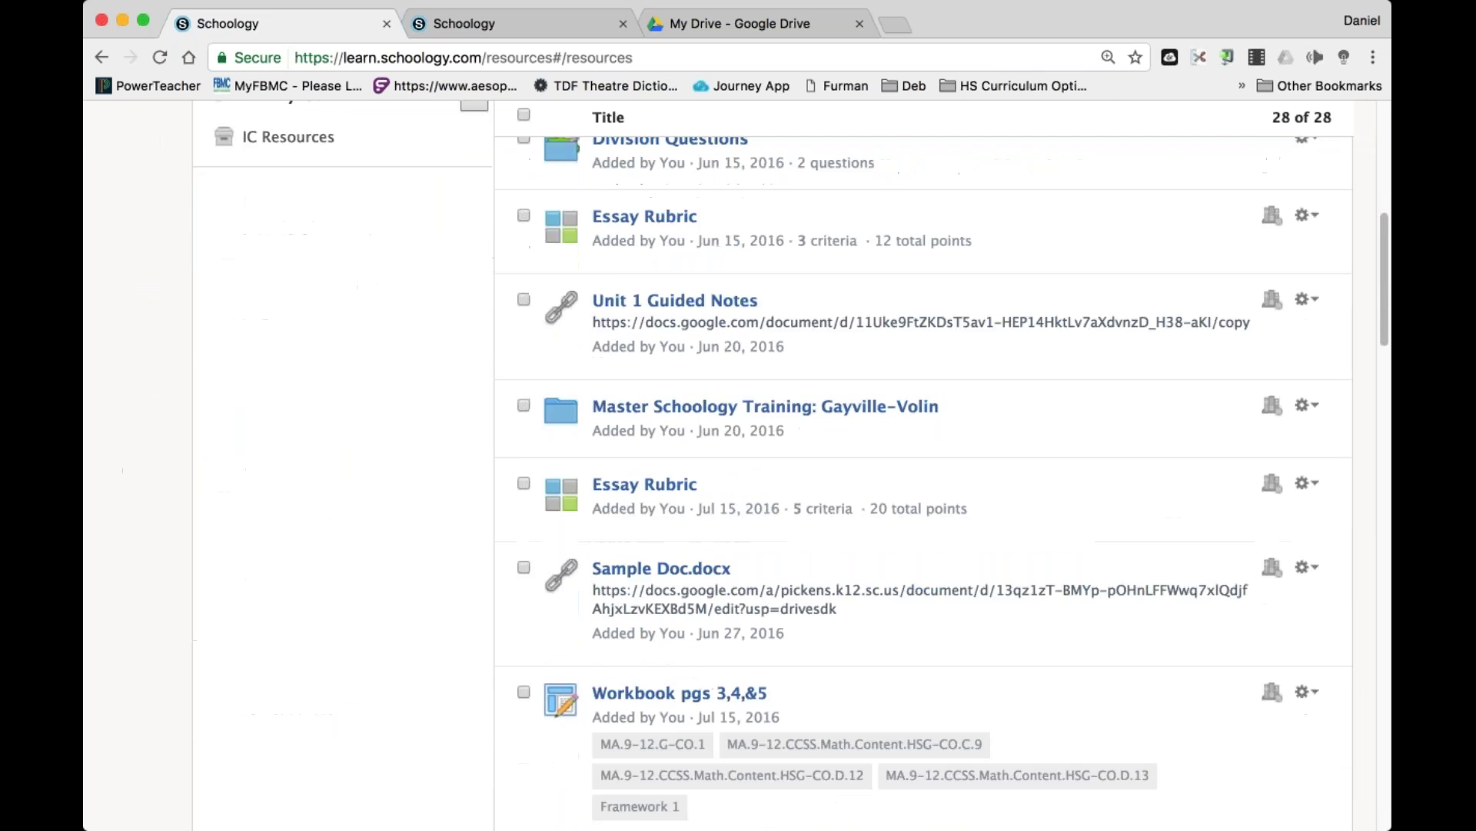
Save another SAMPLE TEST copy from the SWTC Part II folder into the Home collection.
scroll(869, 358, "down", 10)
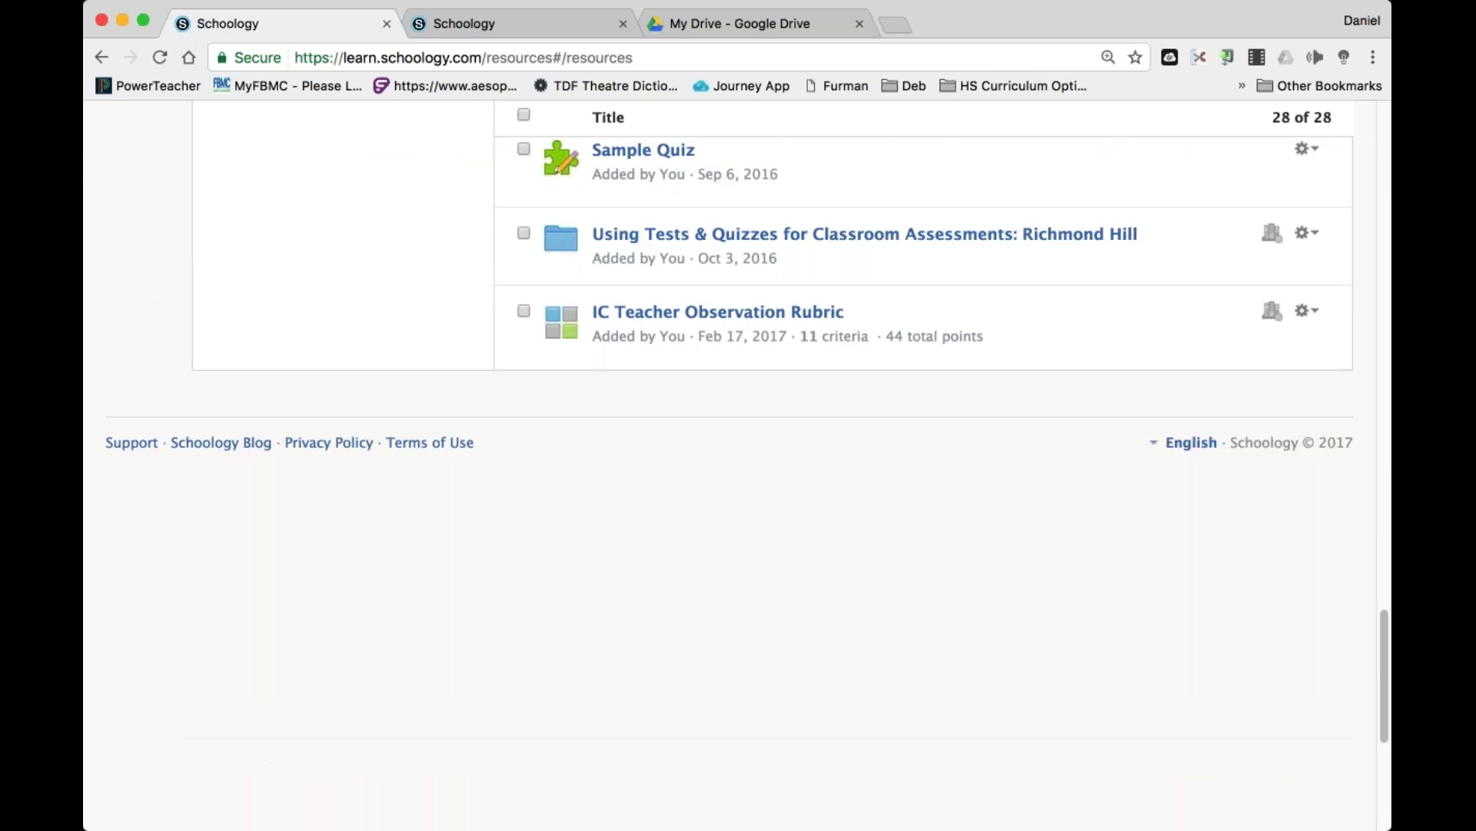
scroll(875, 358, "up", 20)
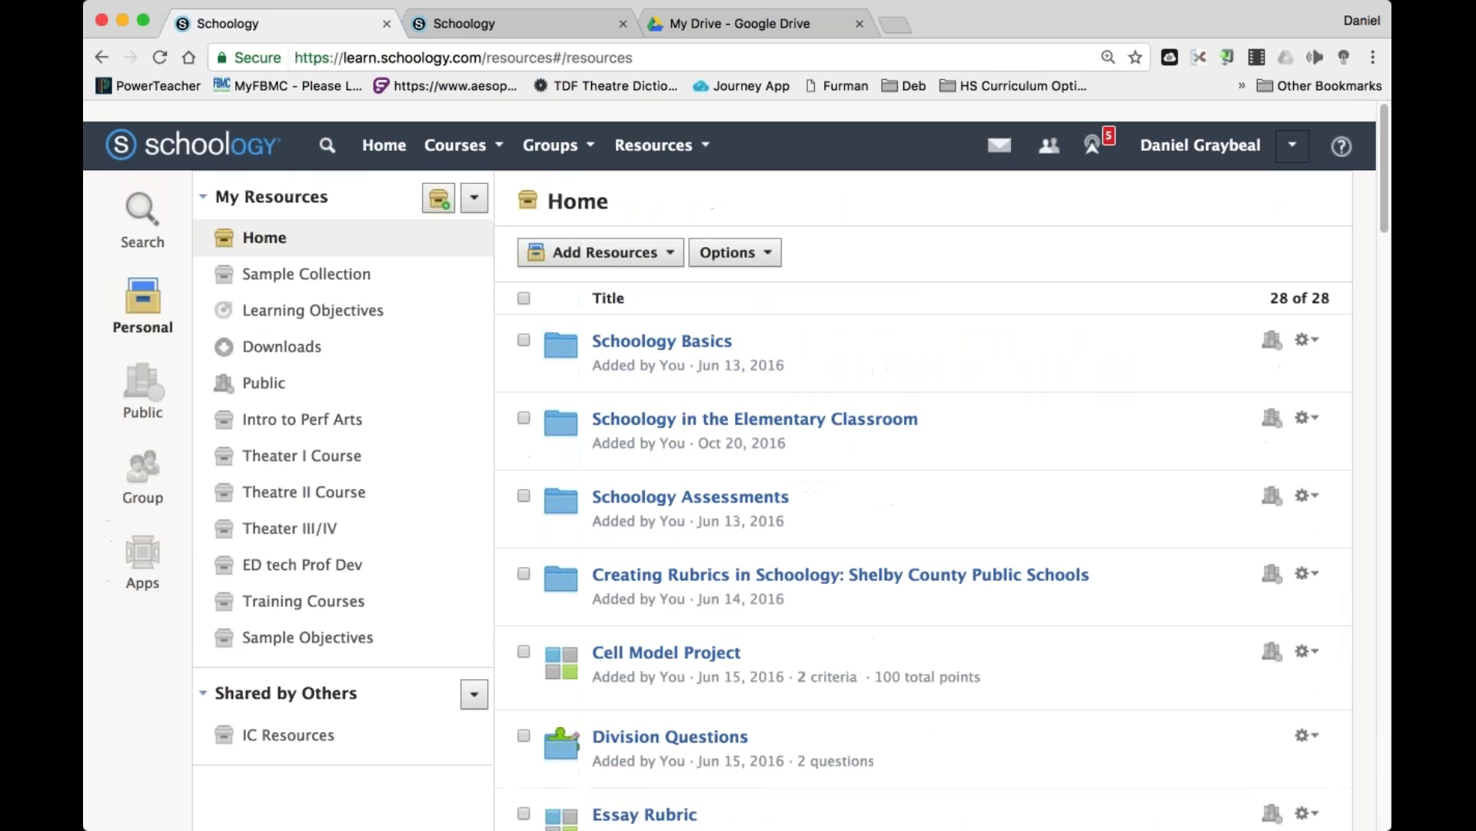
left_click(453, 123)
scroll(461, 292, "down", 10)
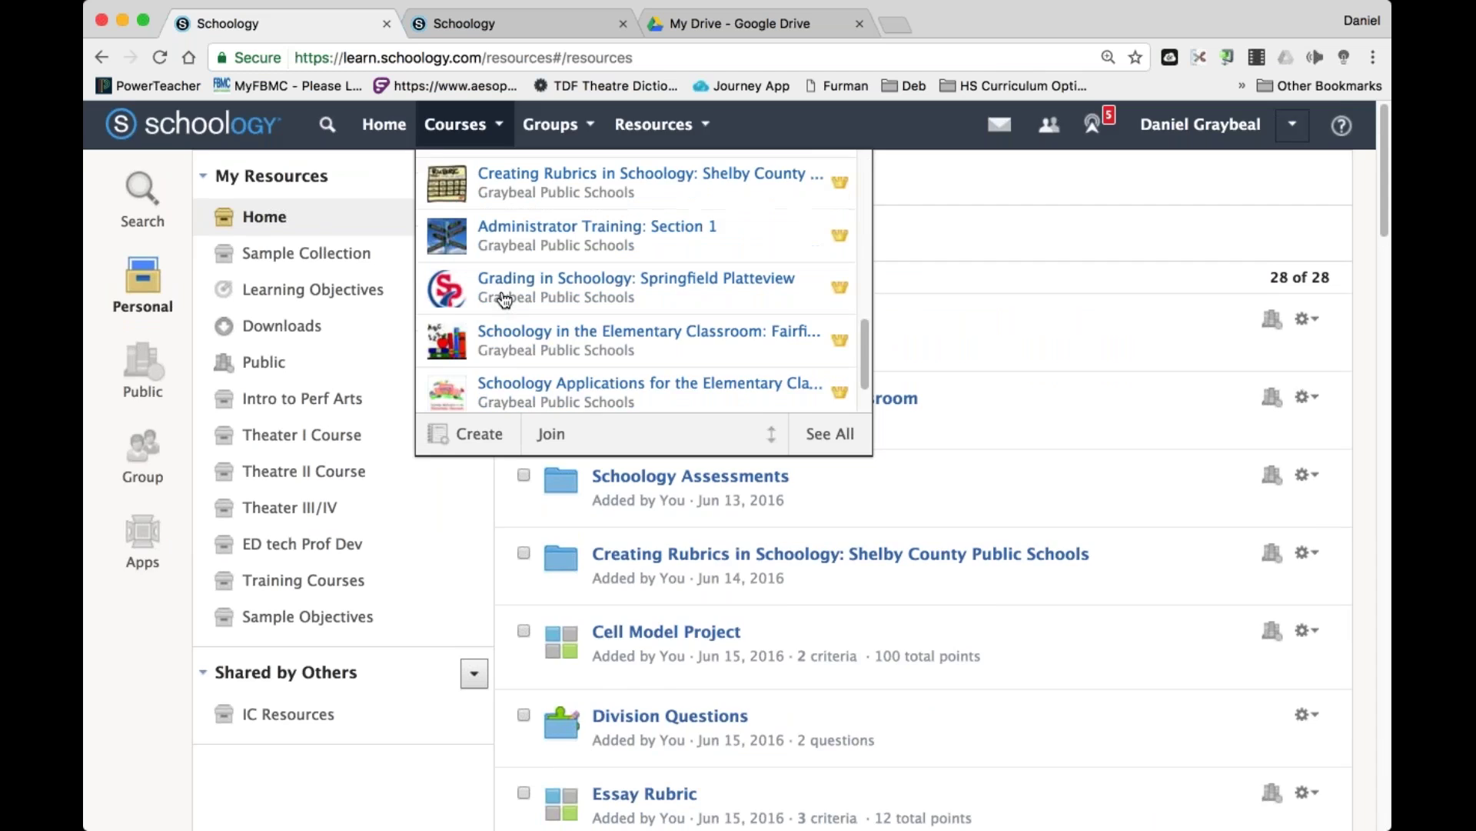
left_click(514, 319)
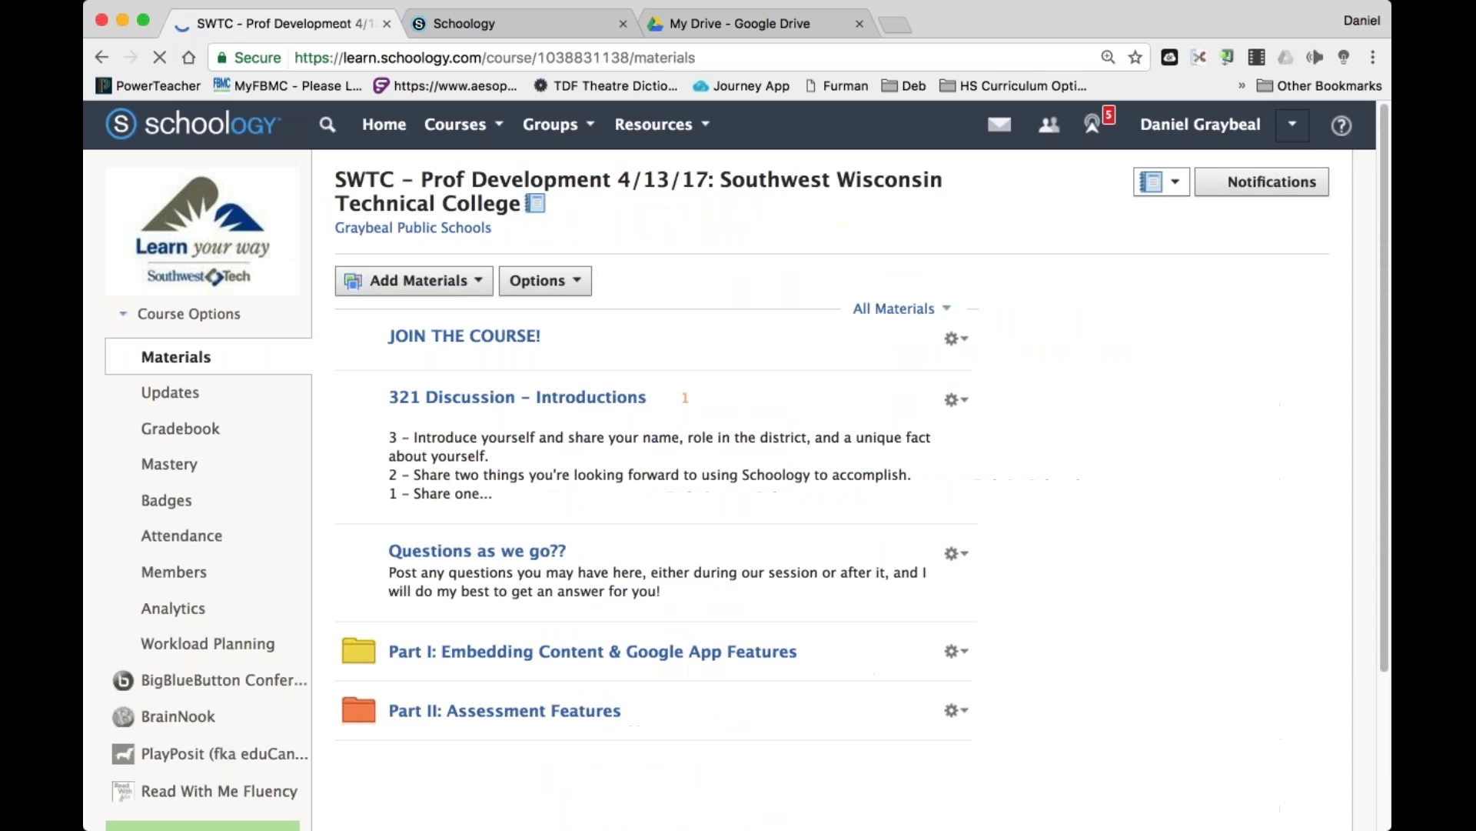
left_click(538, 676)
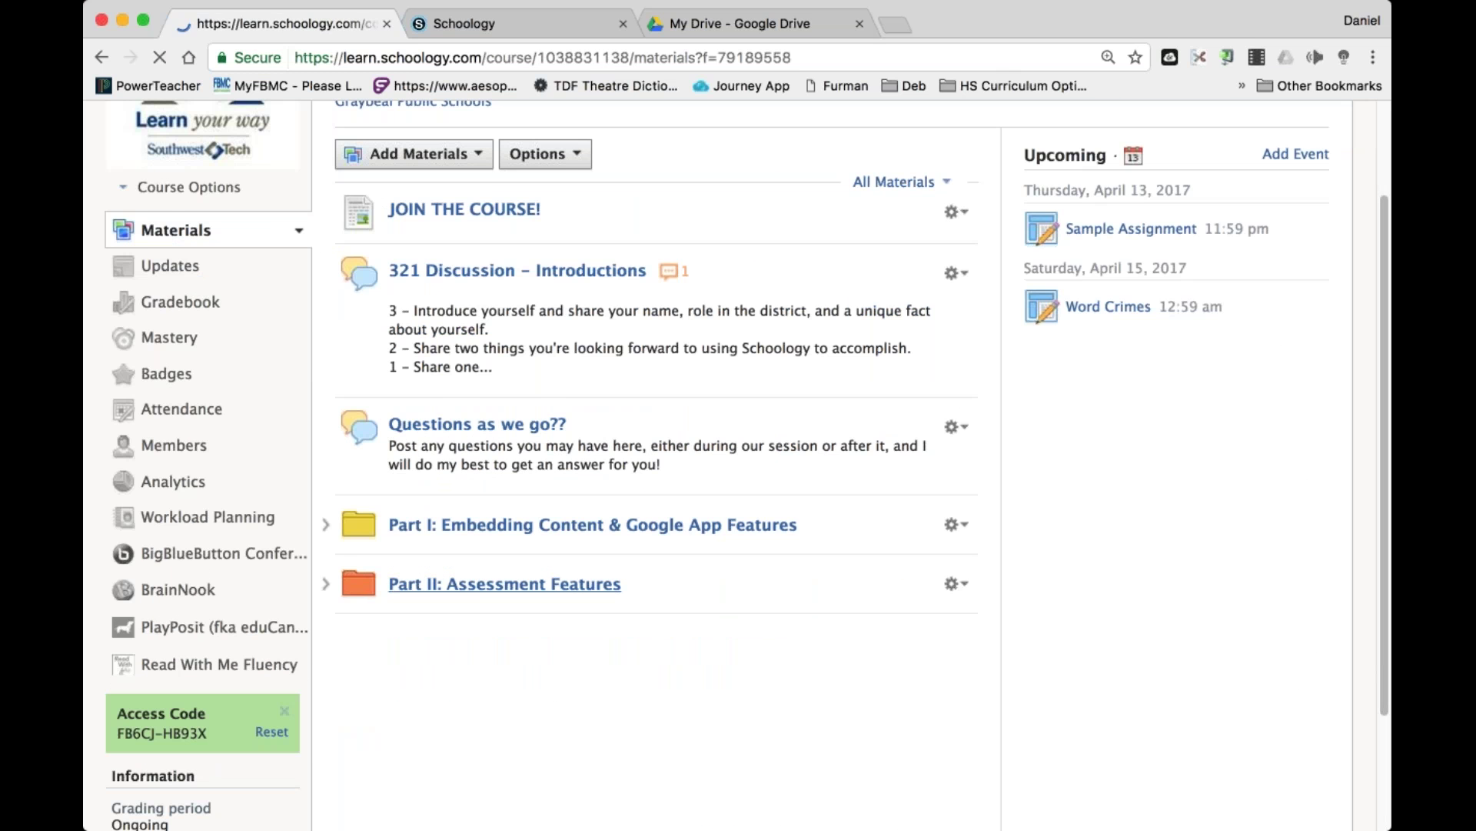
left_click(1308, 582)
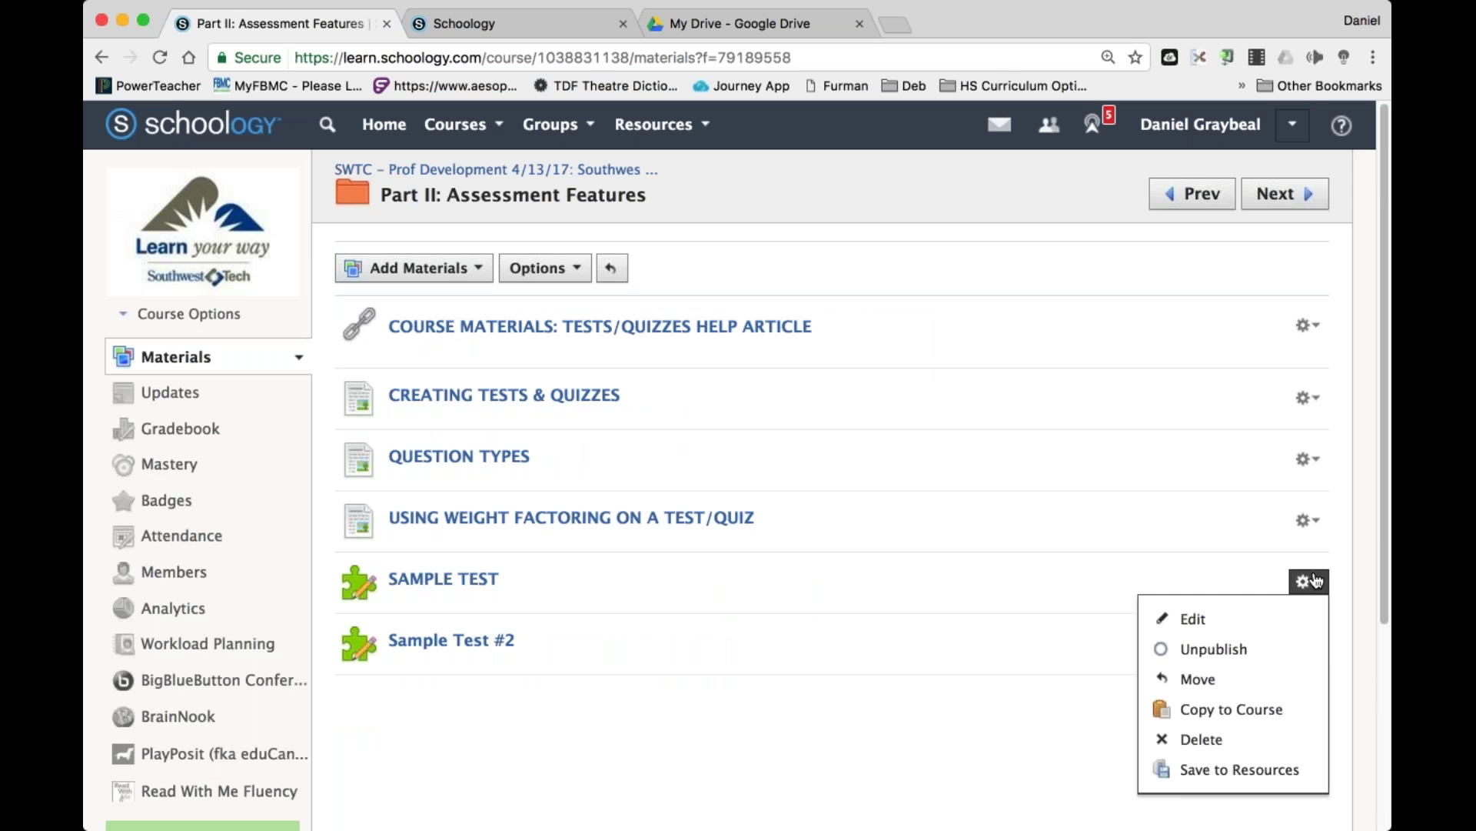
left_click(1230, 769)
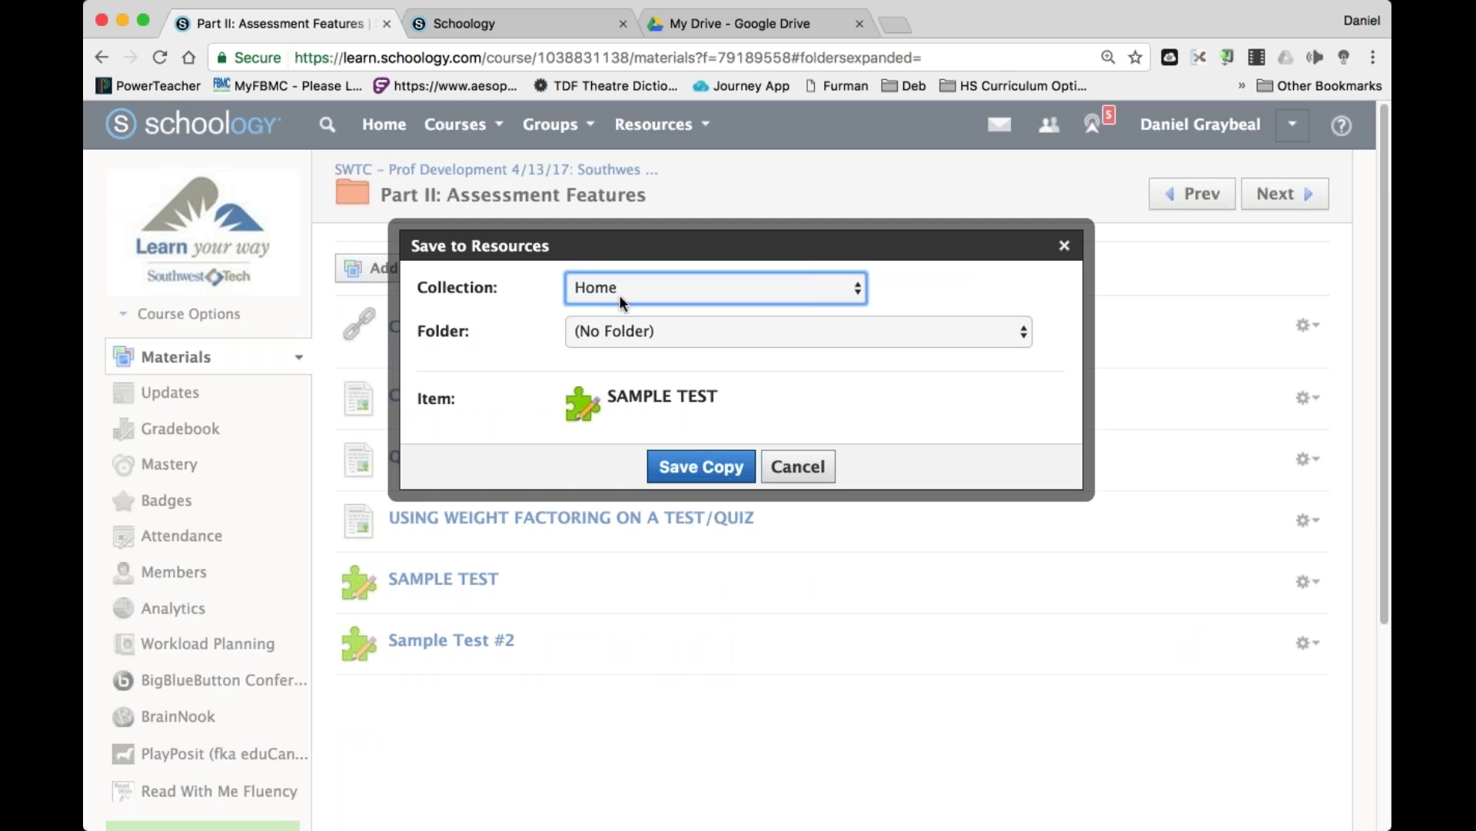
left_click(700, 474)
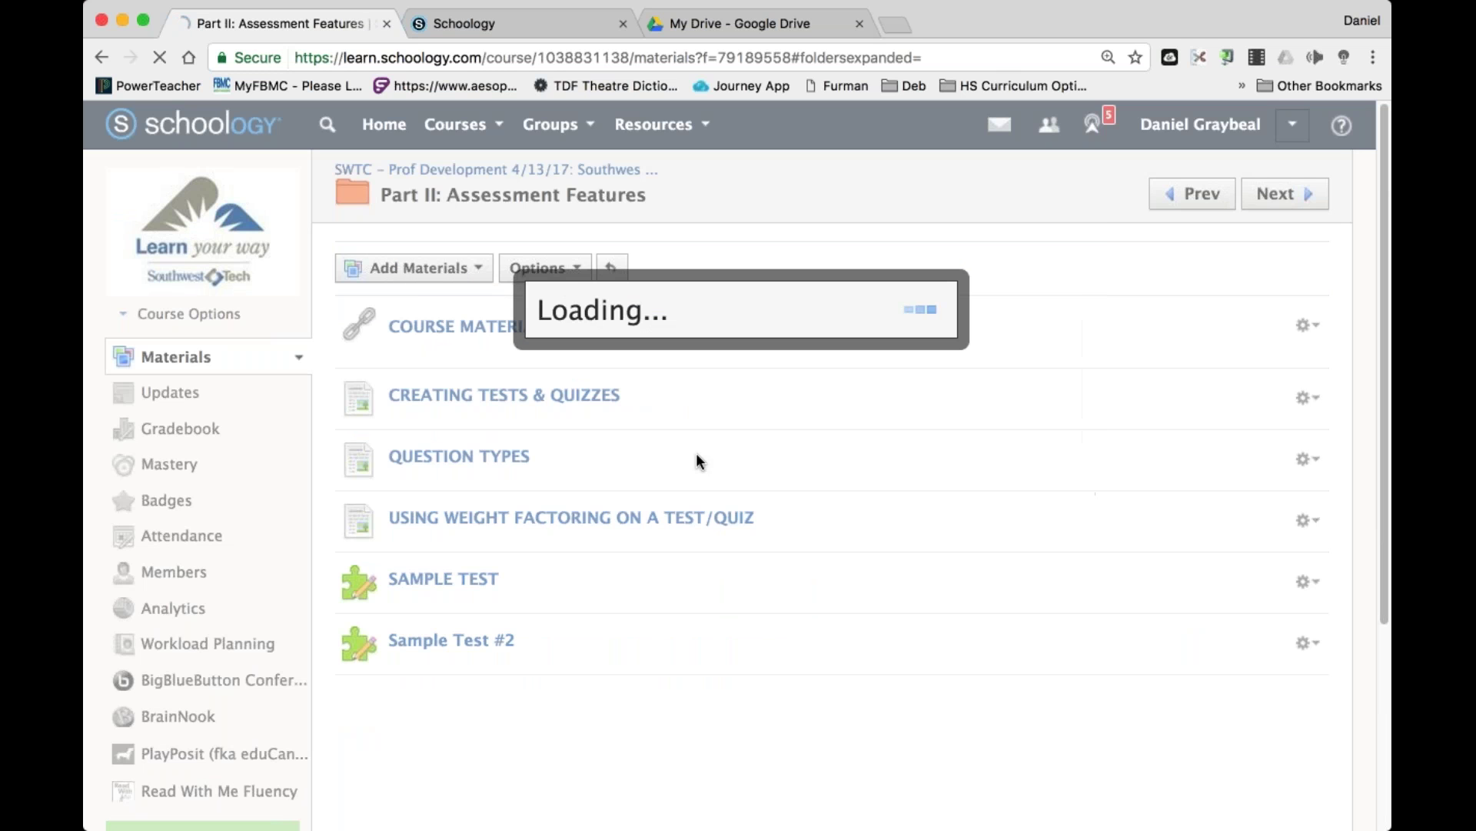
left_click(654, 124)
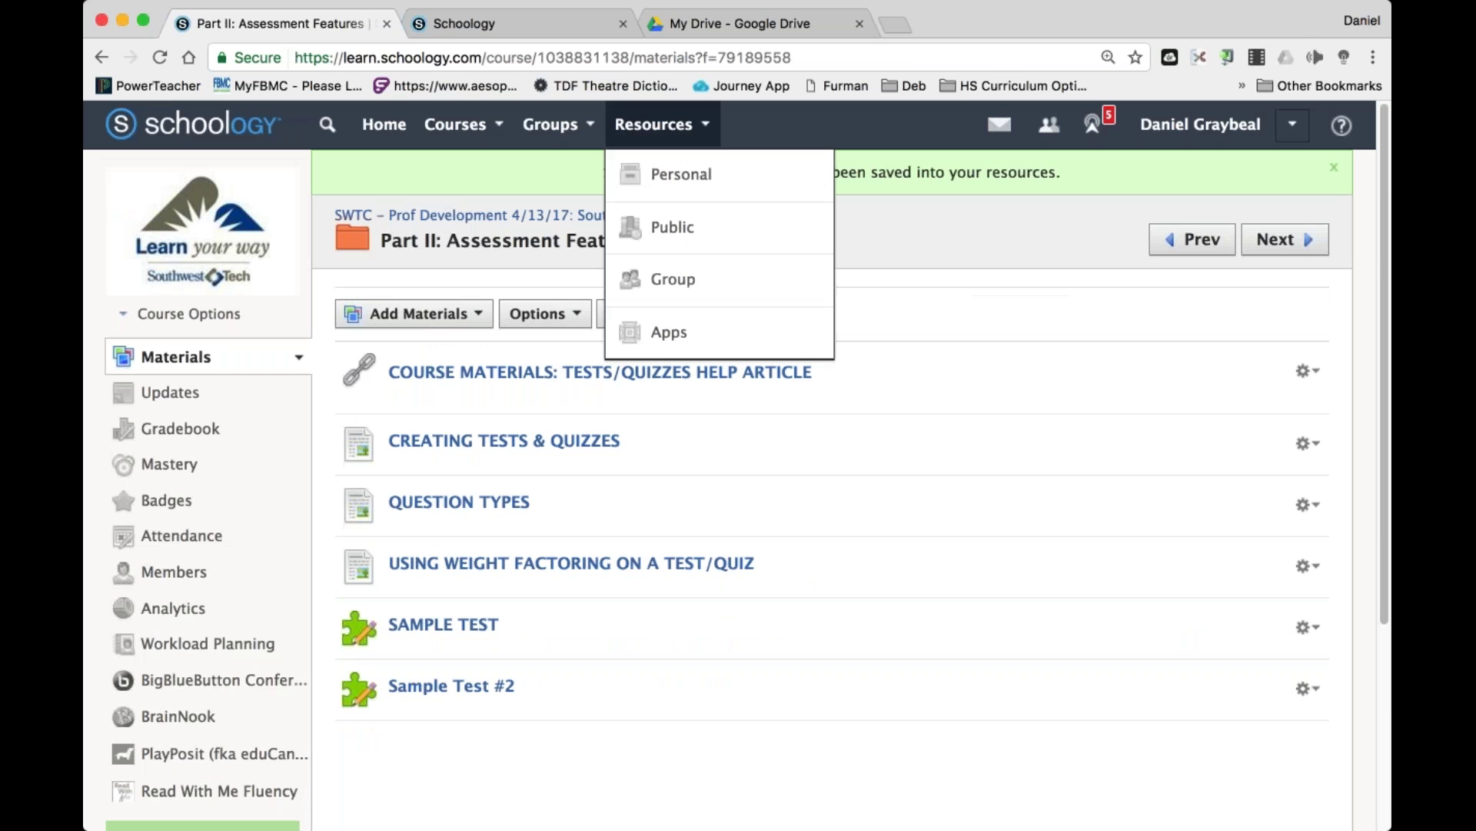
left_click(702, 187)
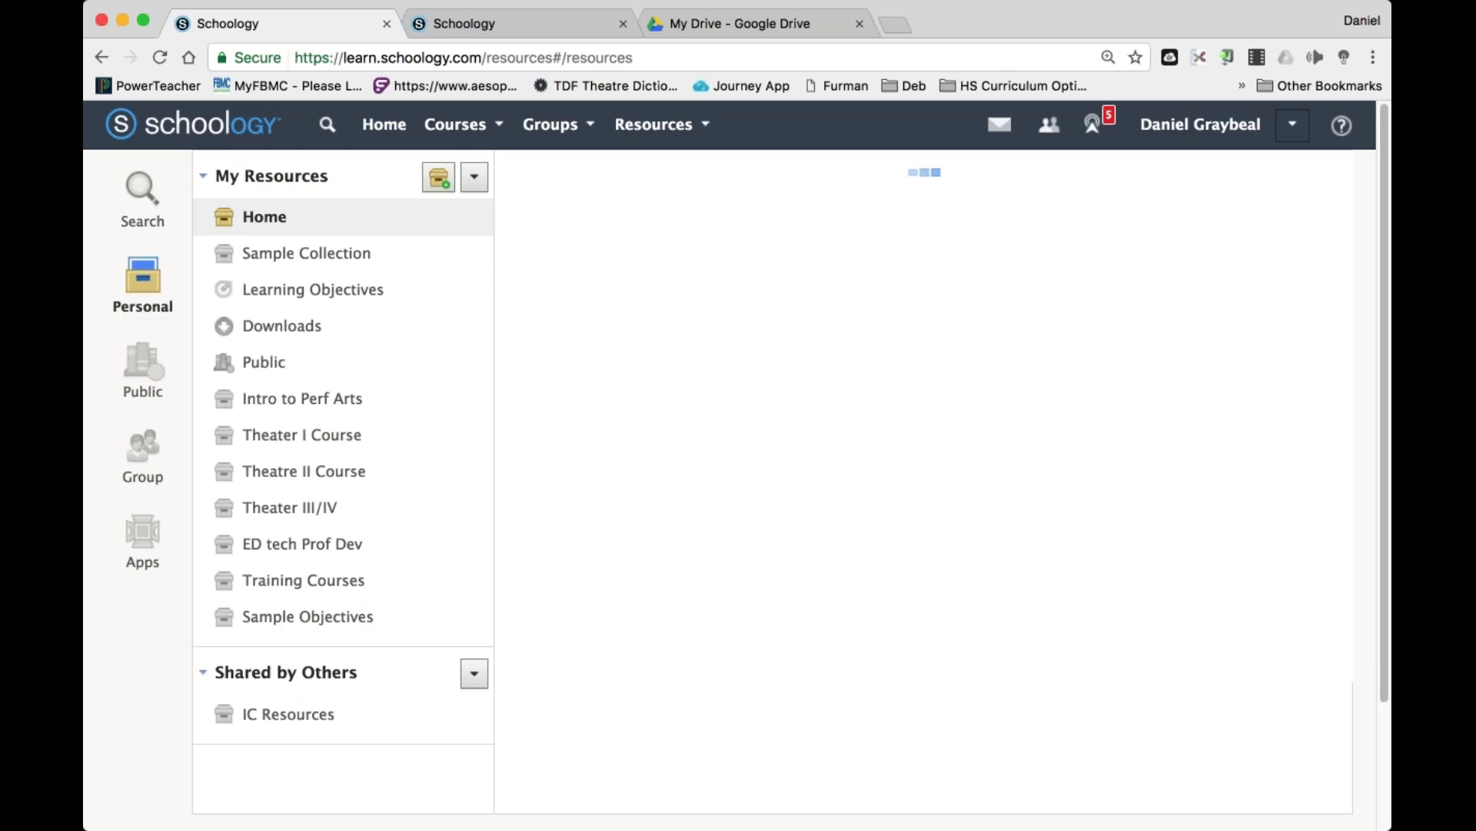
Scroll the Home resources list to find SAMPLE TEST among the 29 items.
scroll(769, 461, "down", 20)
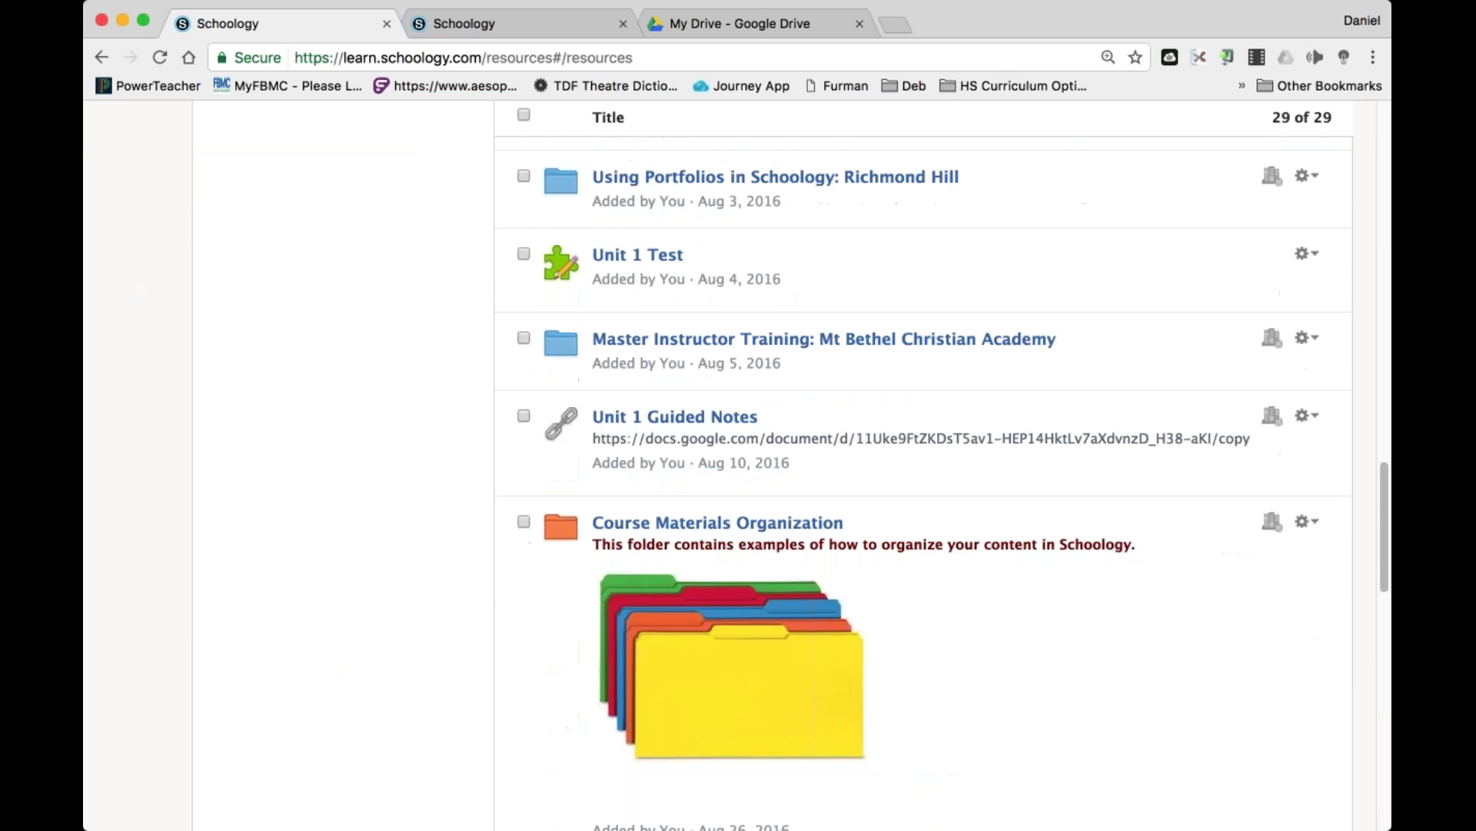
scroll(597, 639, "up", 4)
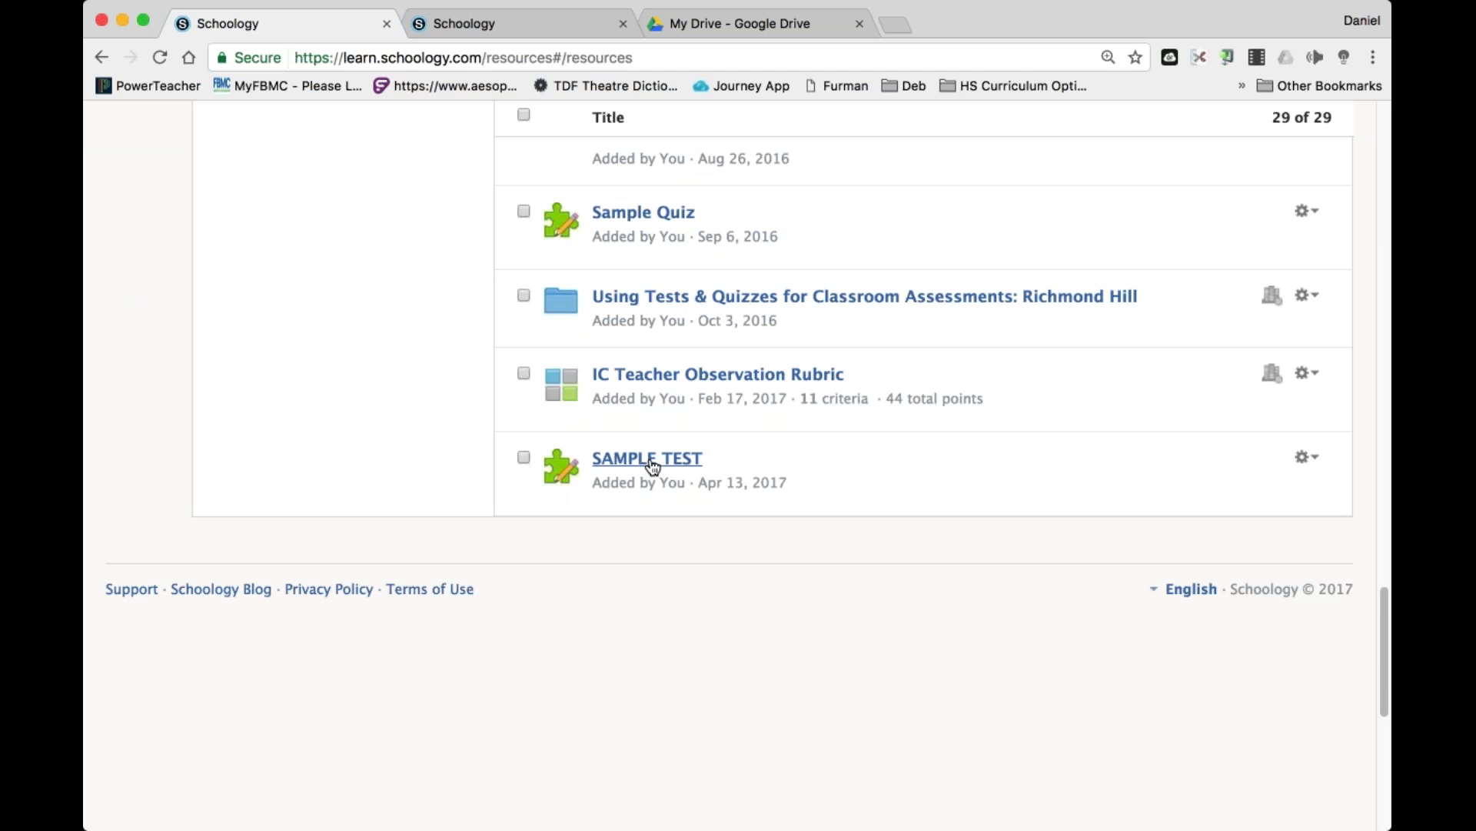
scroll(653, 466, "up", 20)
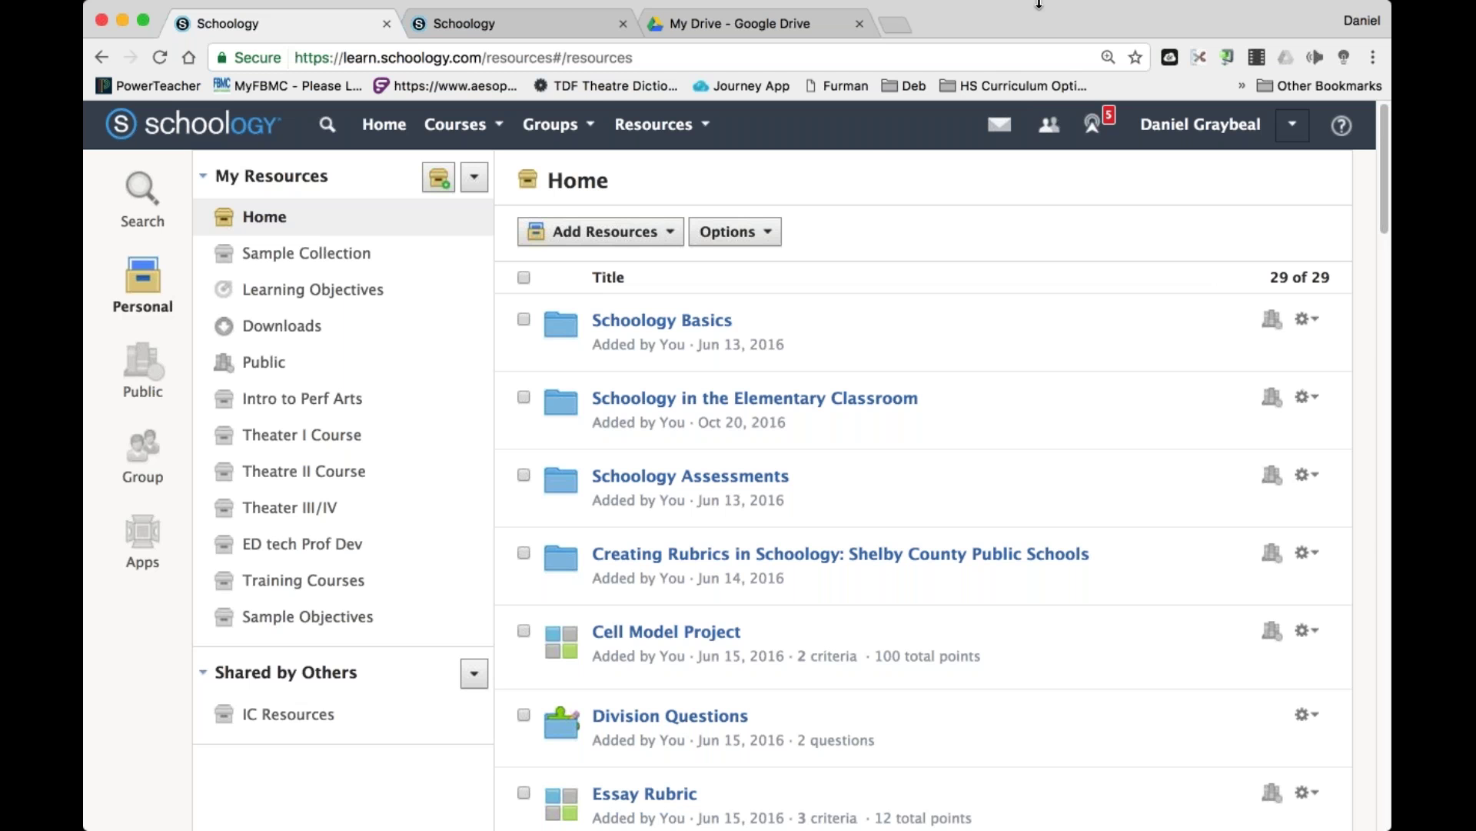
Open the SWTC – Prof Development course and begin Add Materials > Import from Resources.
left_click(506, 139)
scroll(570, 270, "down", 10)
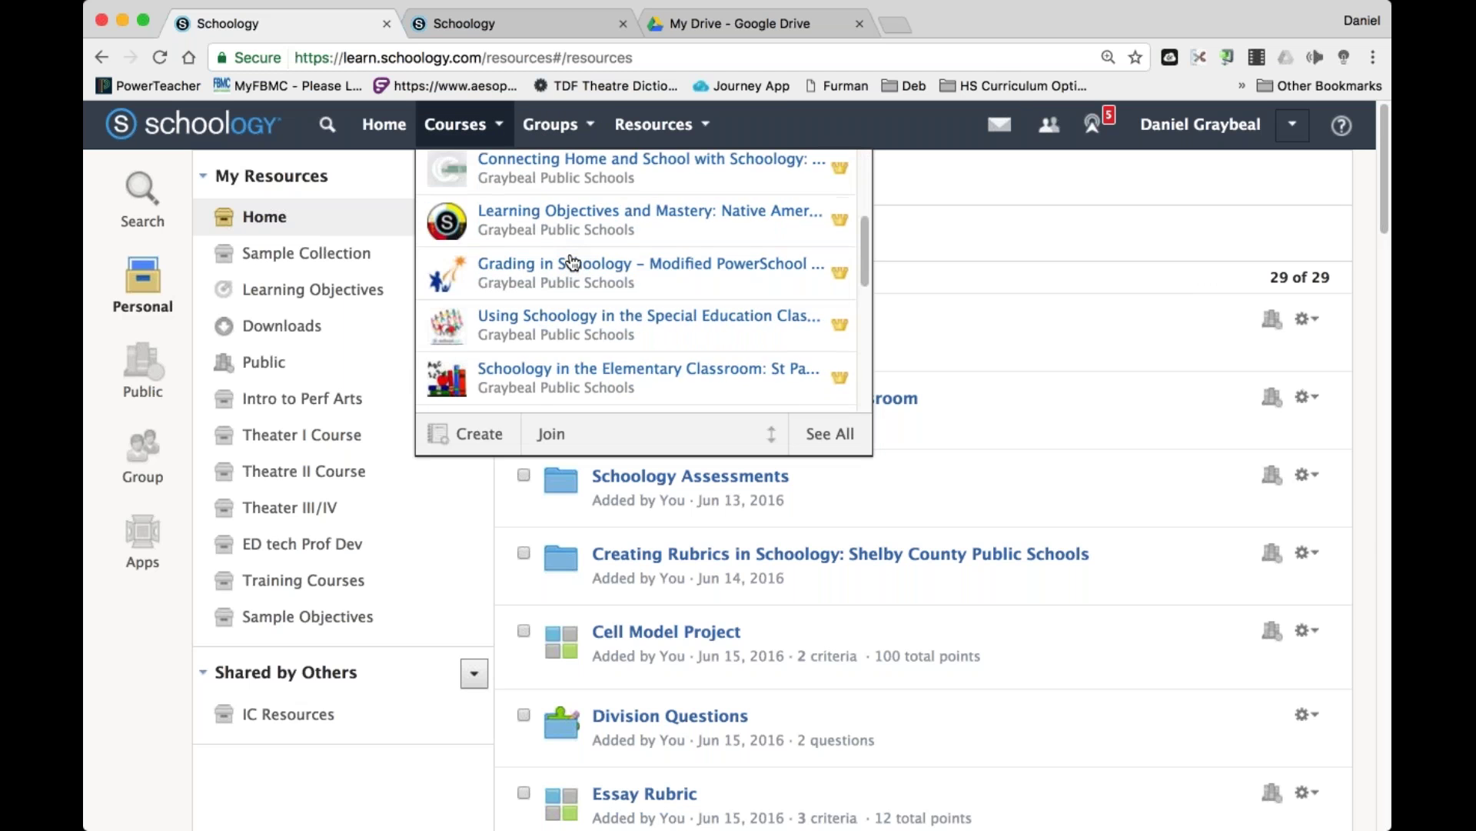
left_click(565, 319)
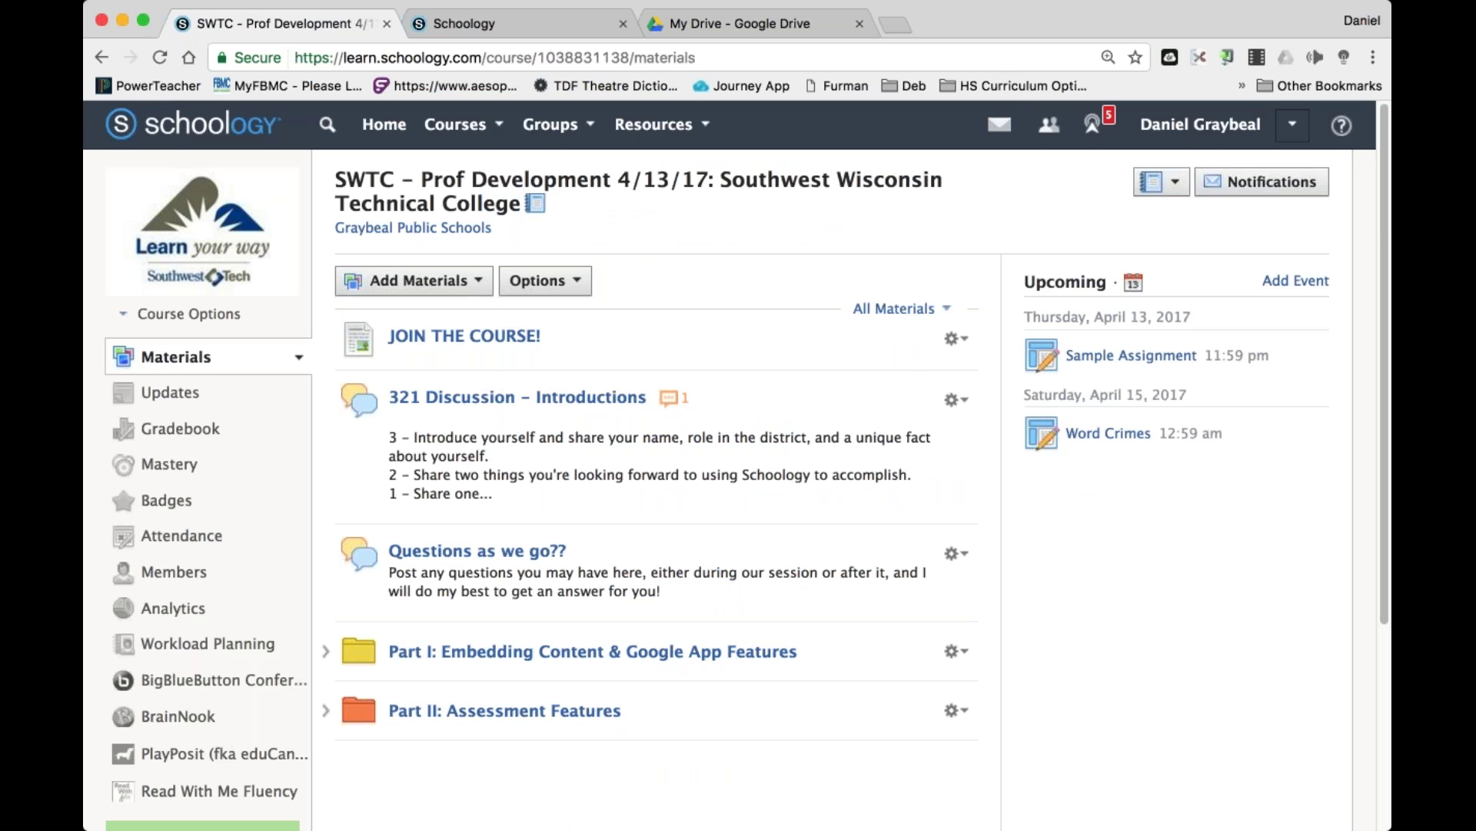
left_click(420, 280)
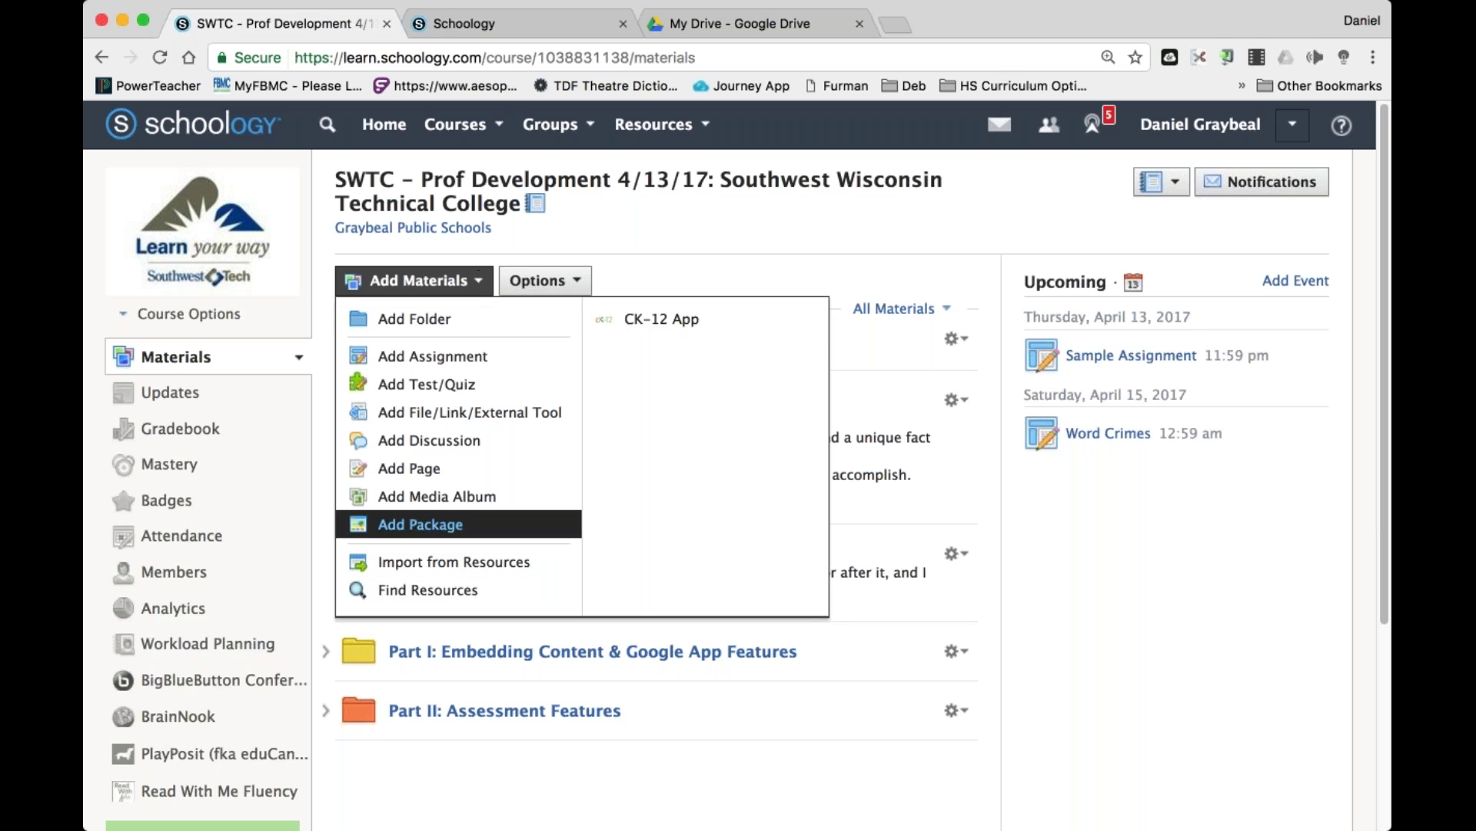
left_click(505, 568)
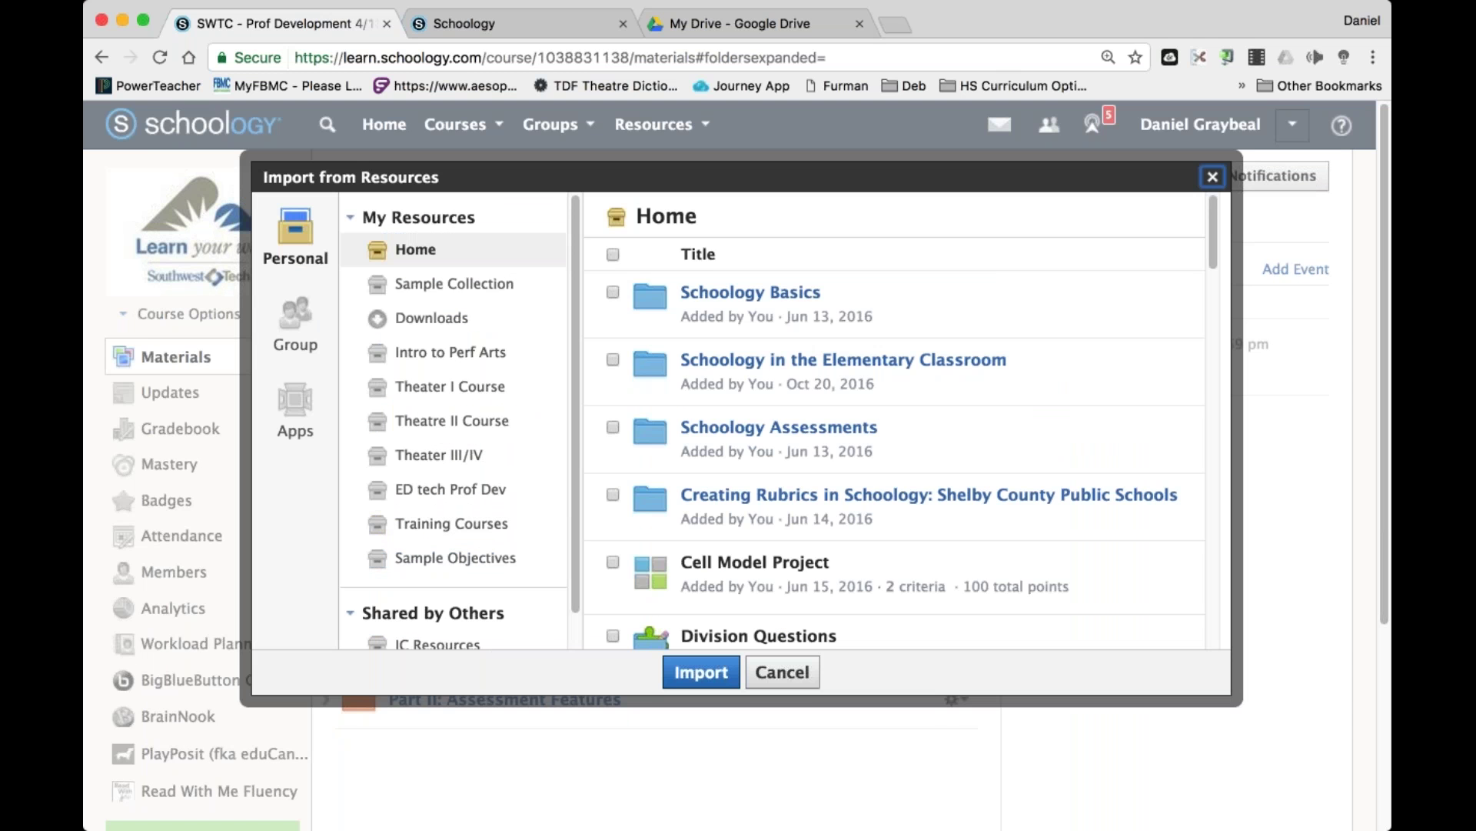
Import SAMPLE TEST as (Ungraded), due April 13, 2017 at 11:59 pm.
scroll(896, 423, "down", 15)
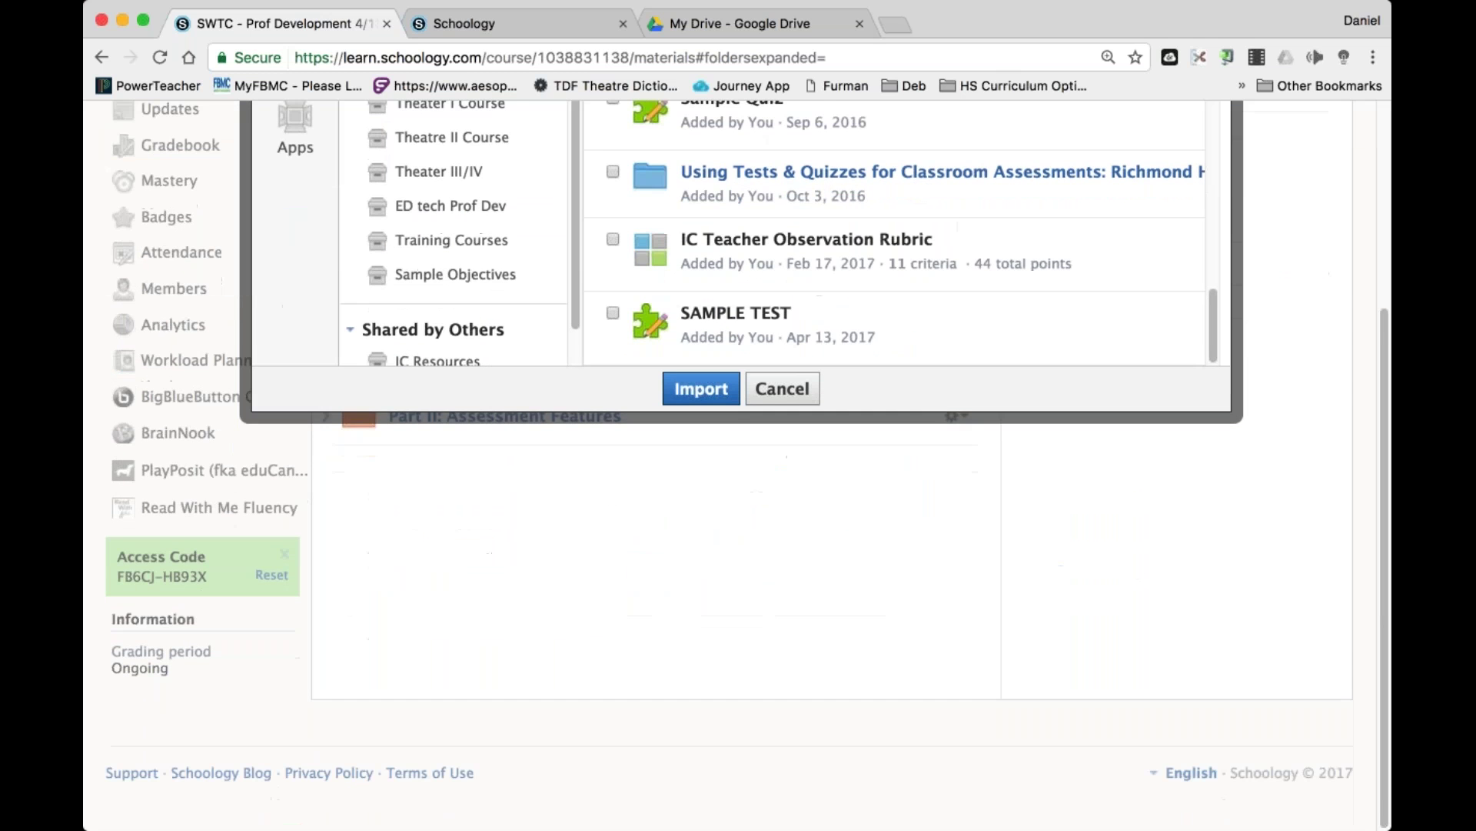
left_click(613, 316)
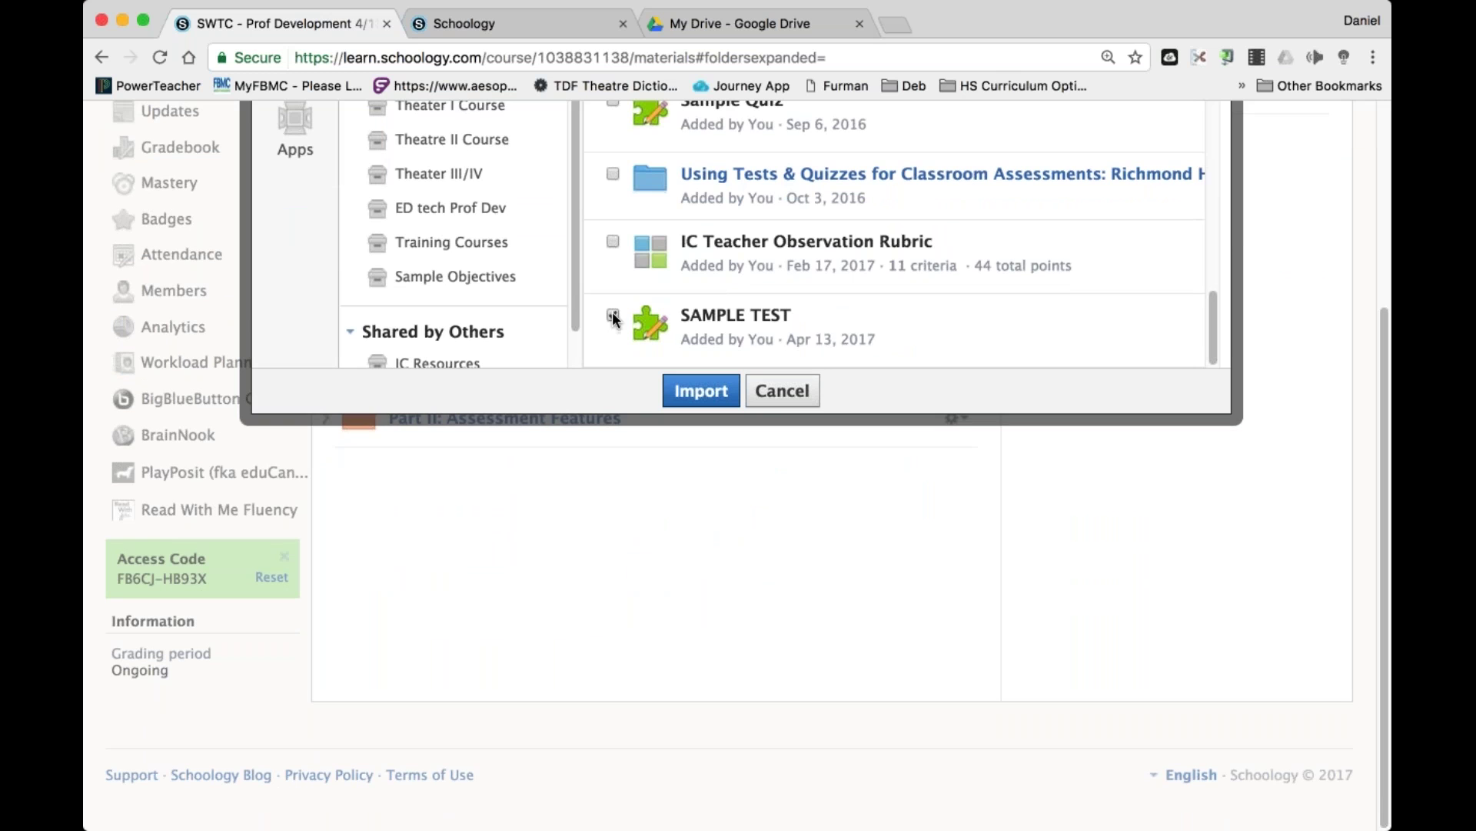
left_click(701, 390)
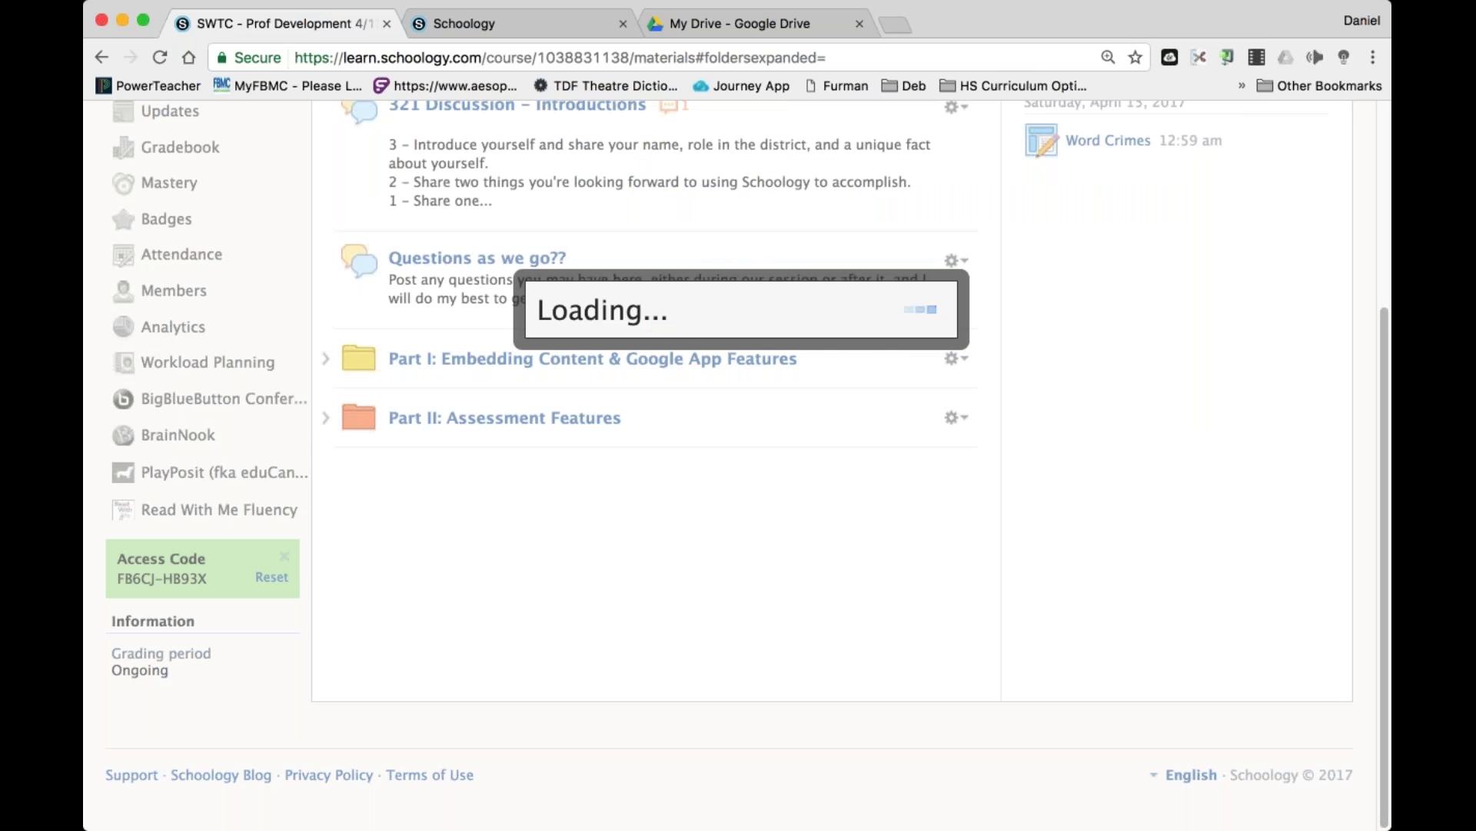
left_click(573, 342)
left_click(635, 369)
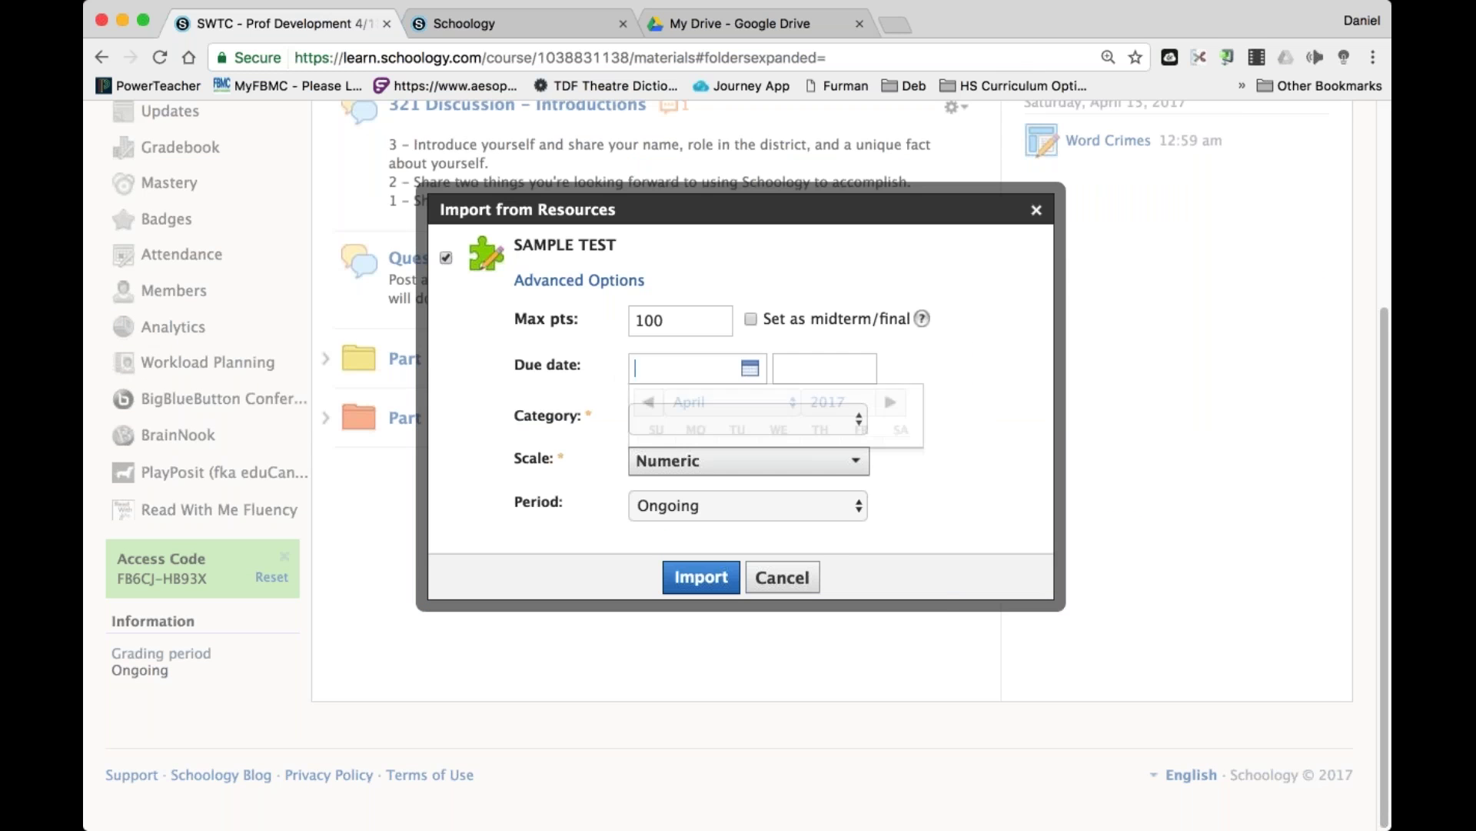
left_click(833, 523)
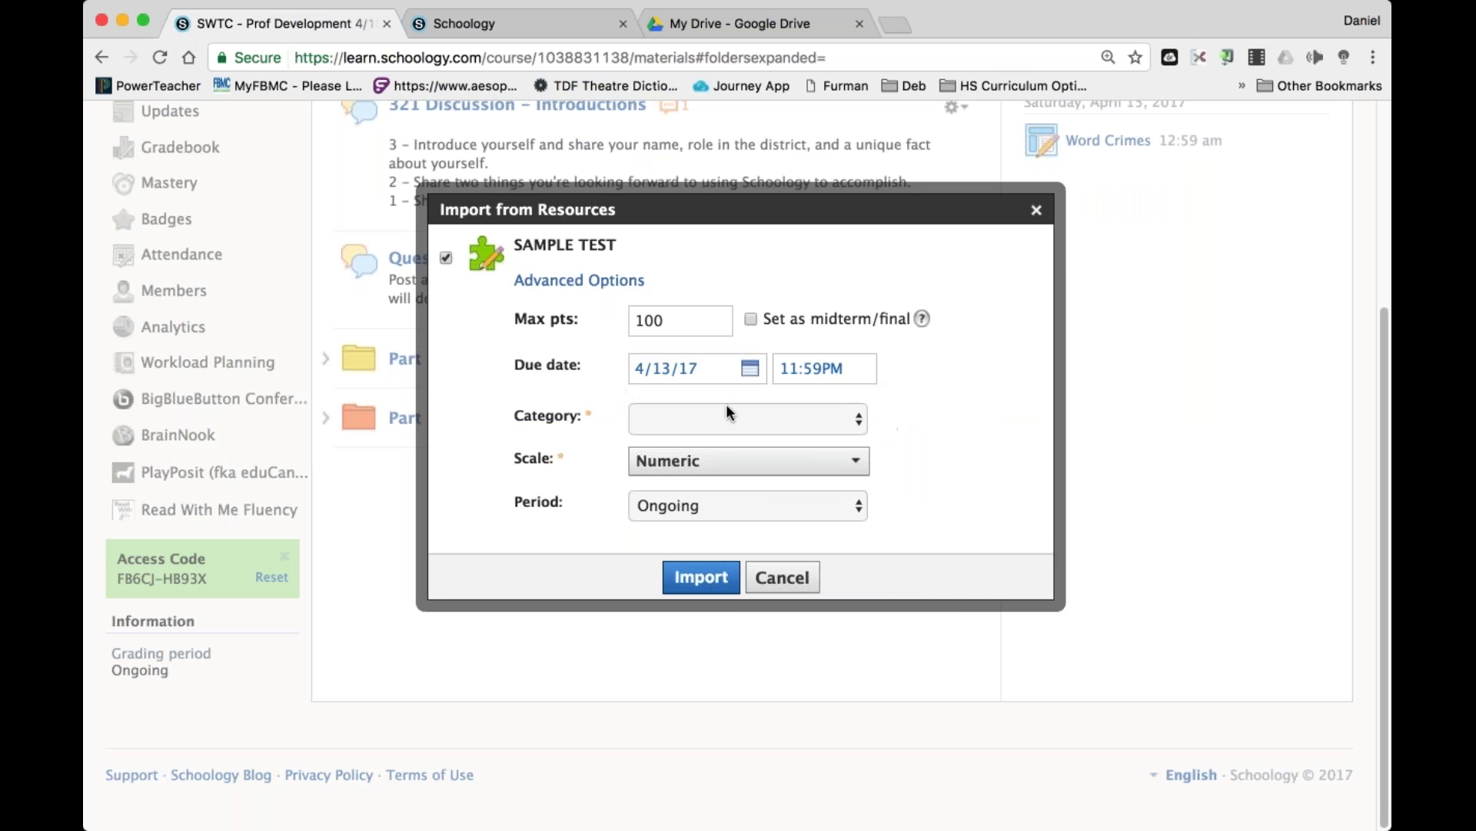
left_click(728, 420)
left_click(726, 450)
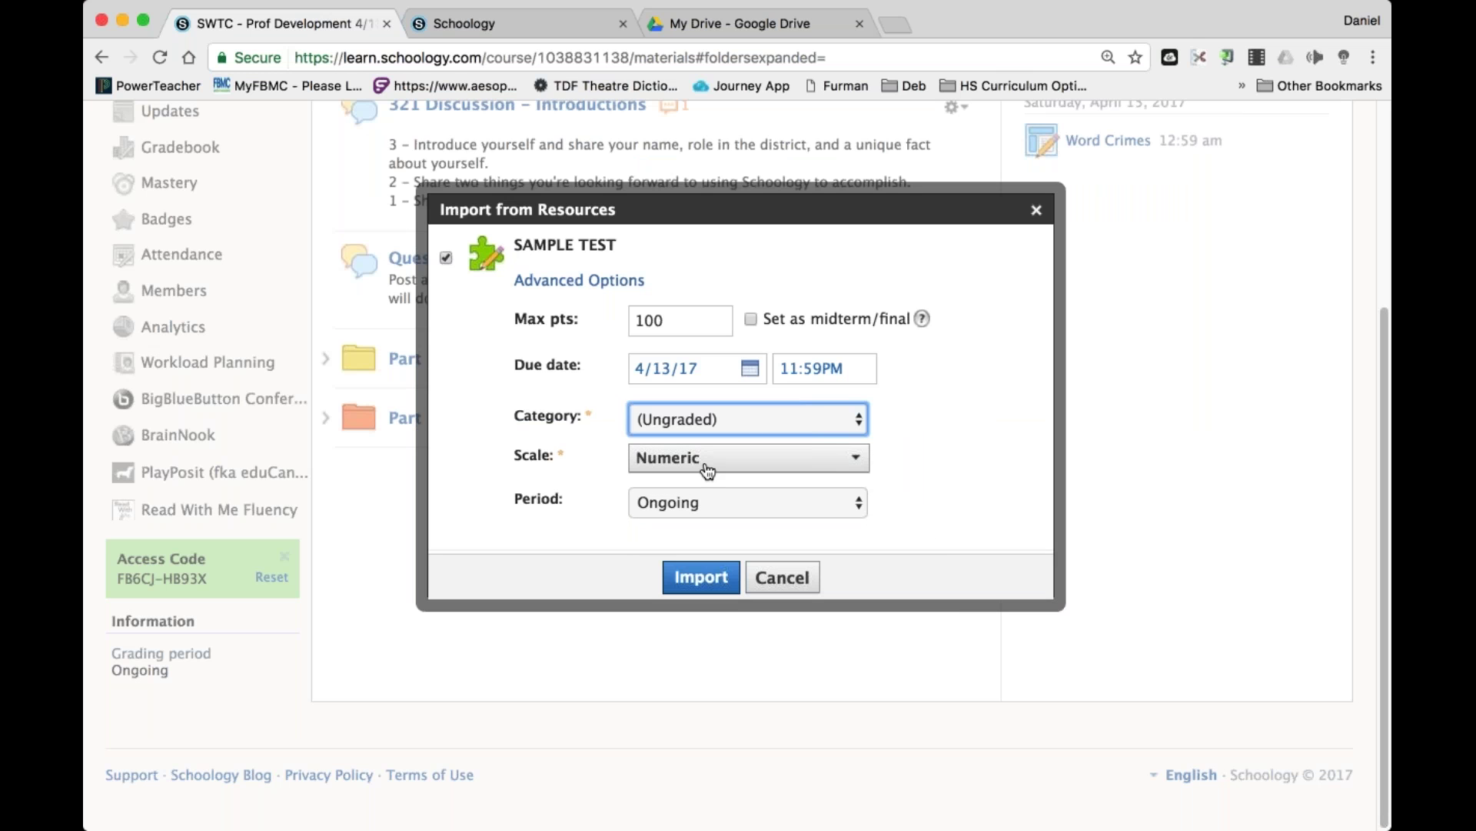
left_click(700, 579)
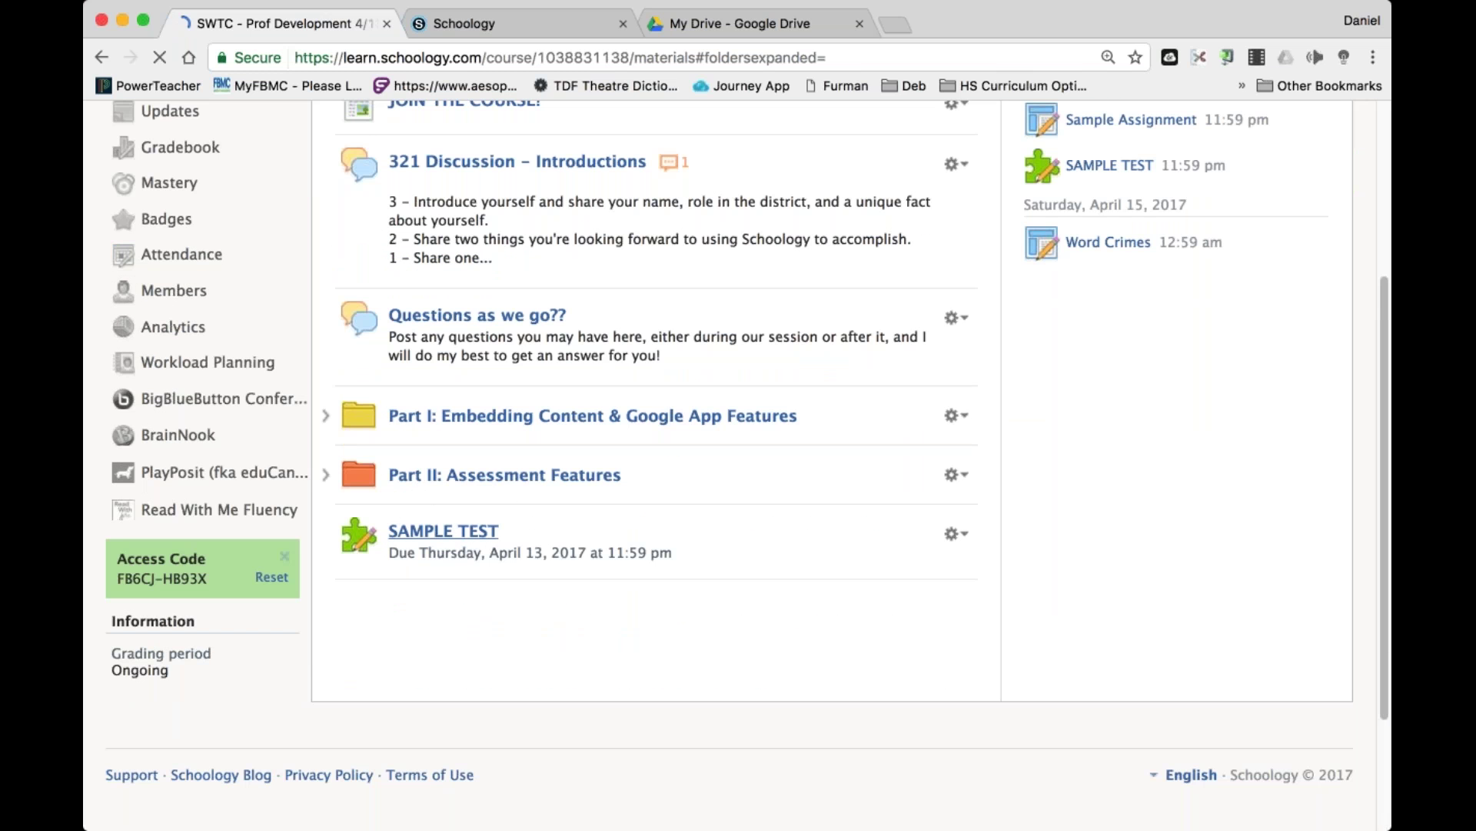
scroll(1022, 463, "up", 3)
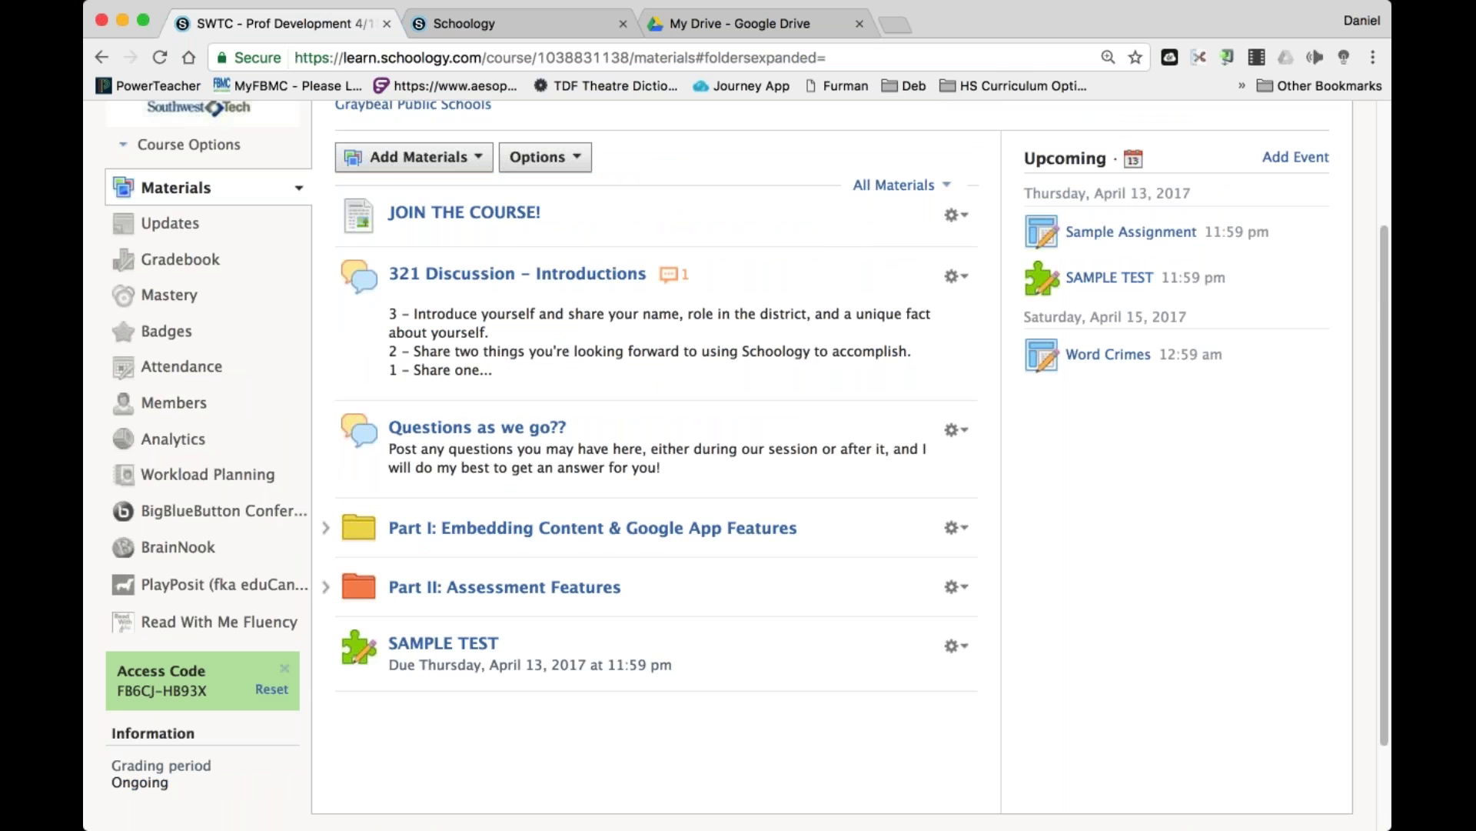
Delete the SAMPLE TEST item and open the Part II: Assessment Features folder.
scroll(825, 395, "down", 2)
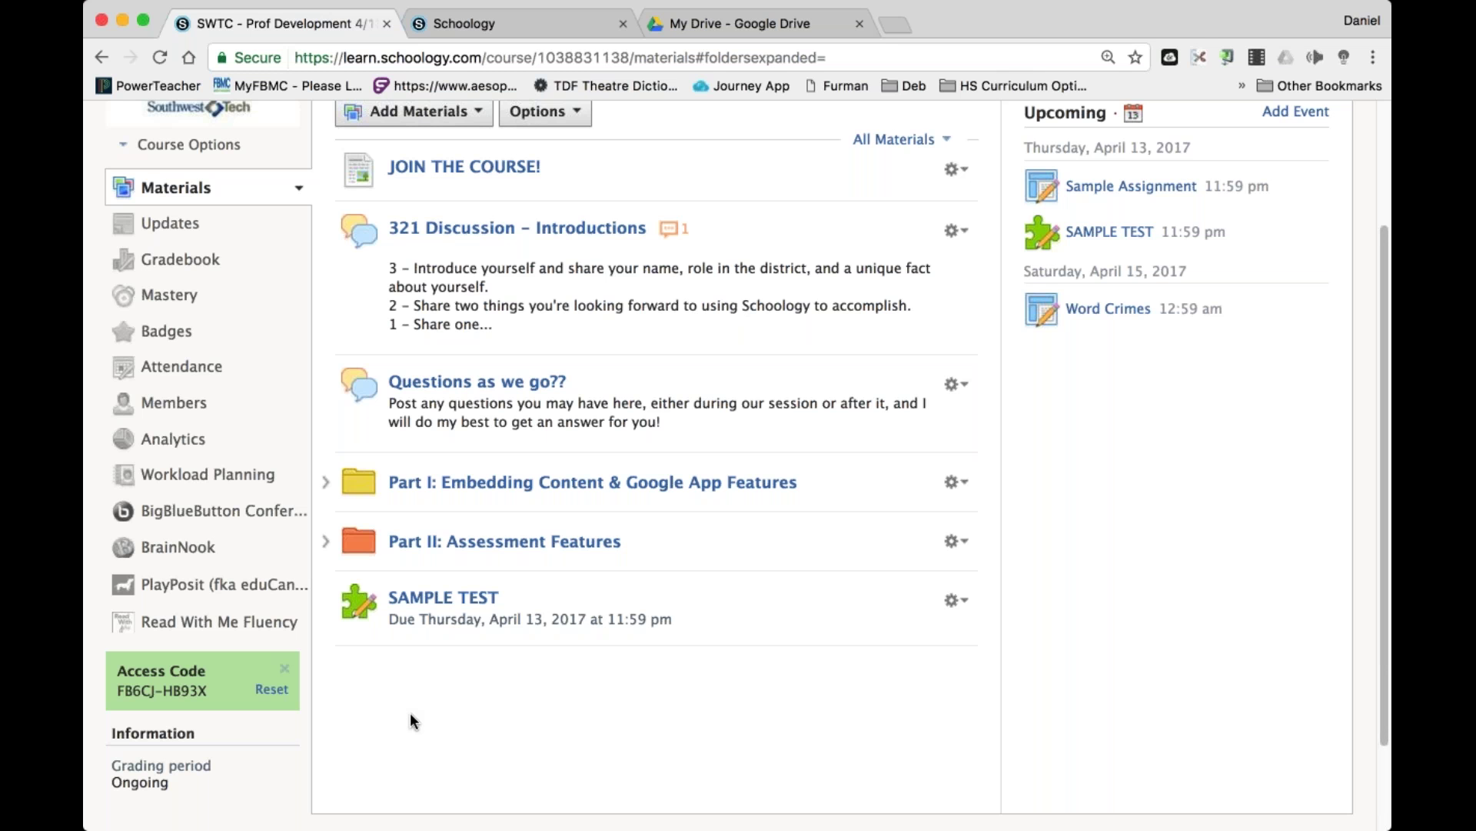
left_click(959, 602)
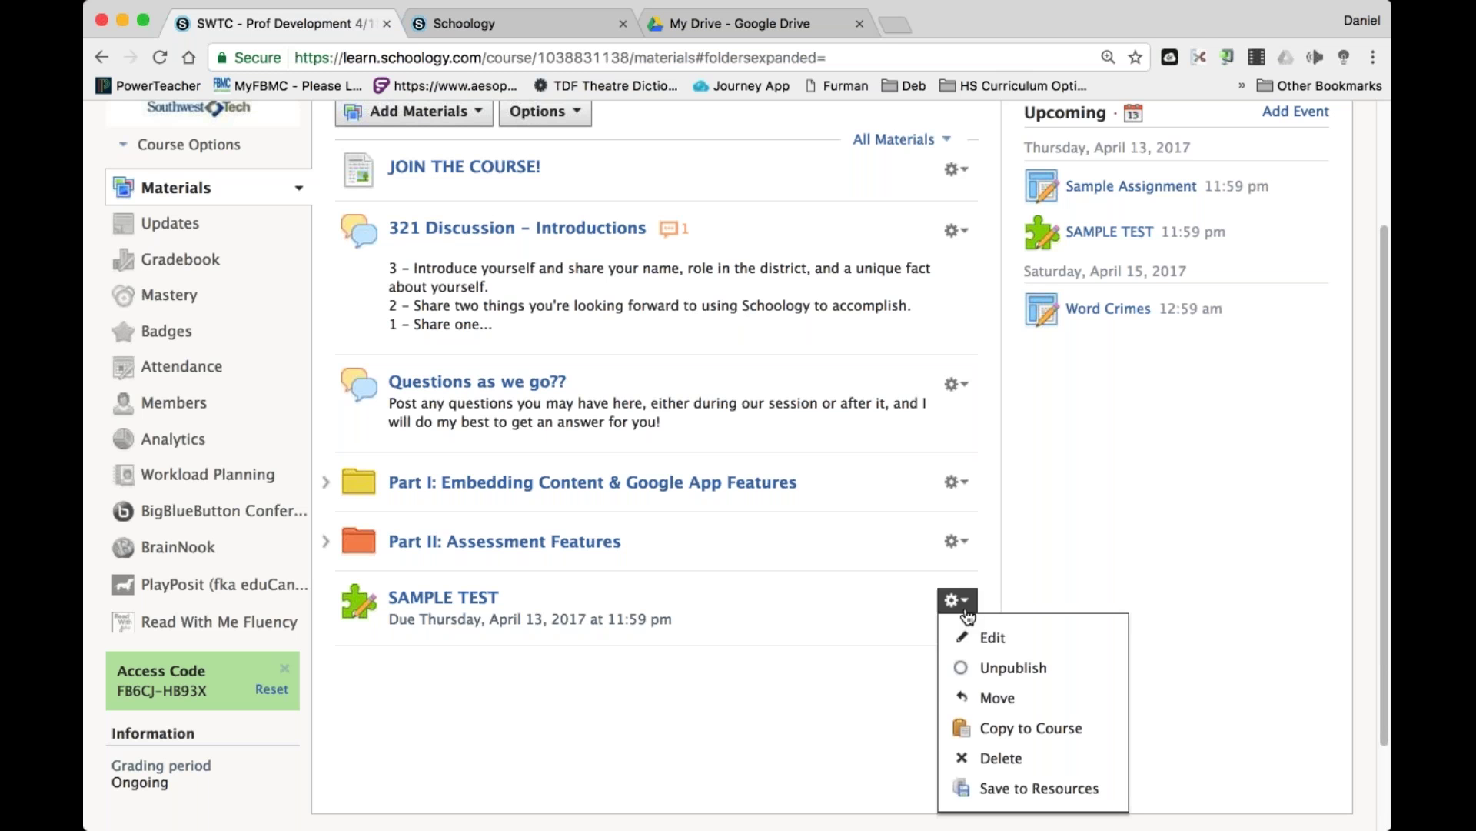
left_click(1000, 758)
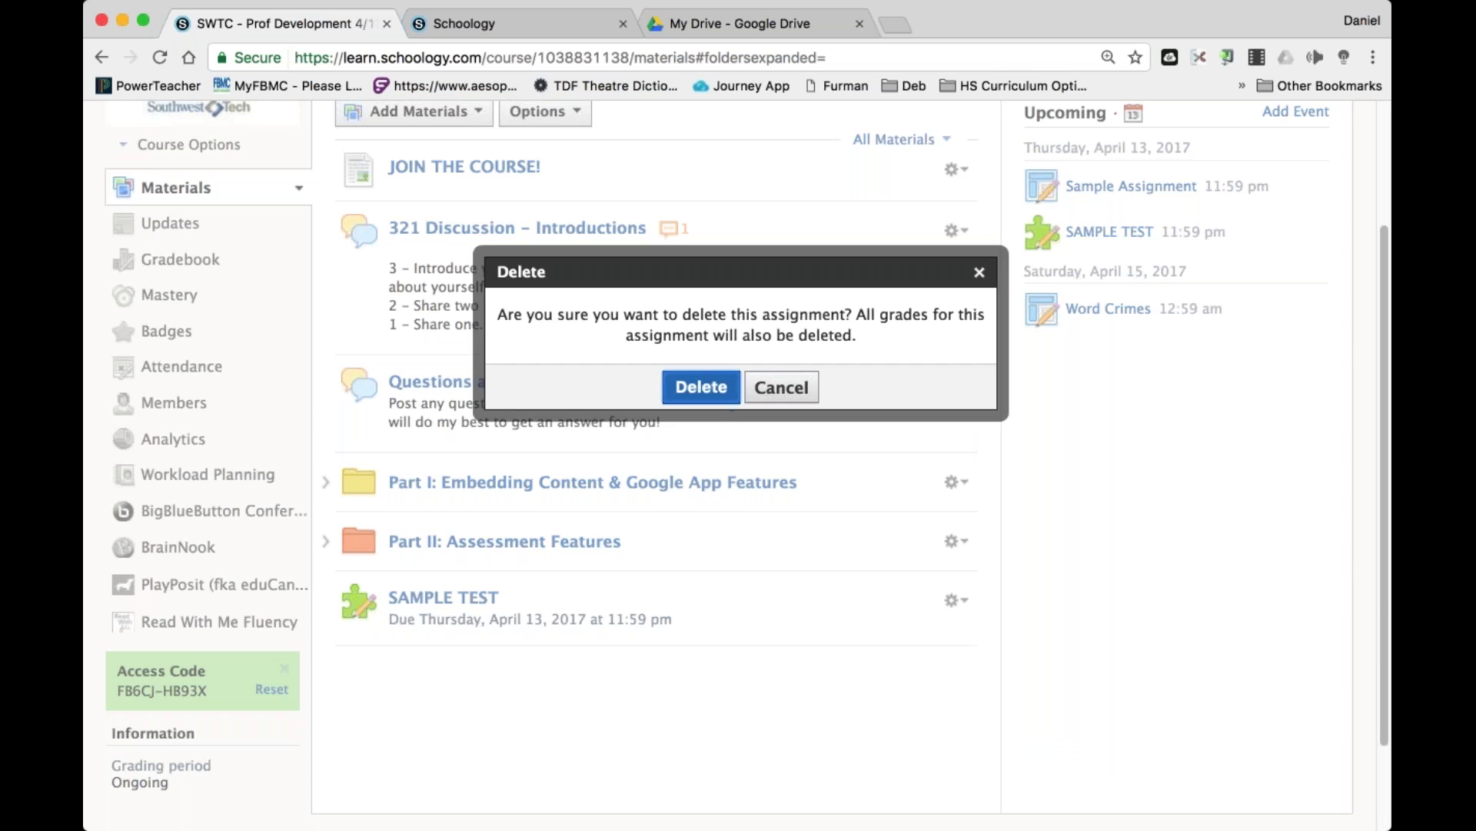
key("Return")
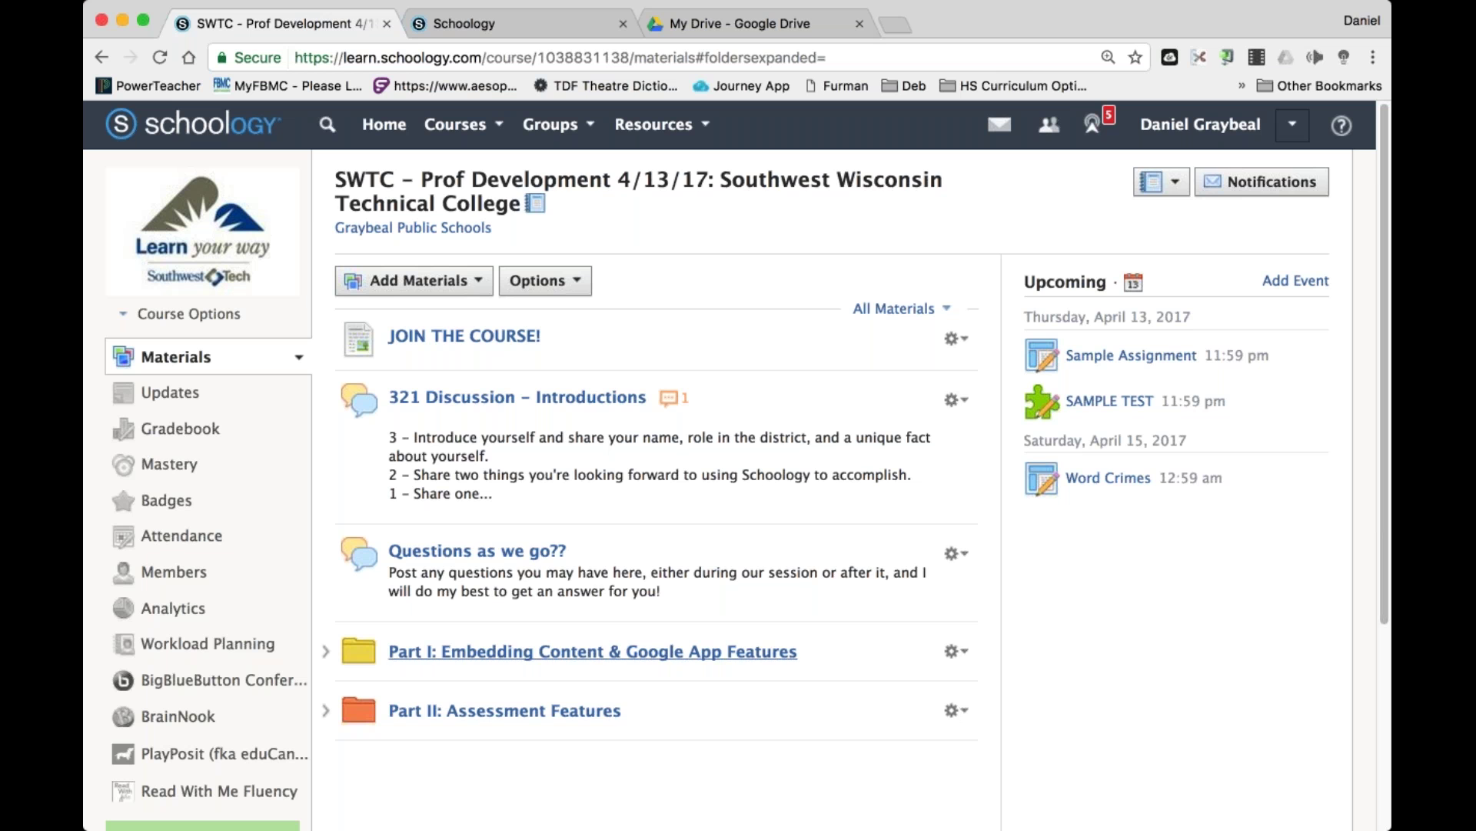
left_click(597, 712)
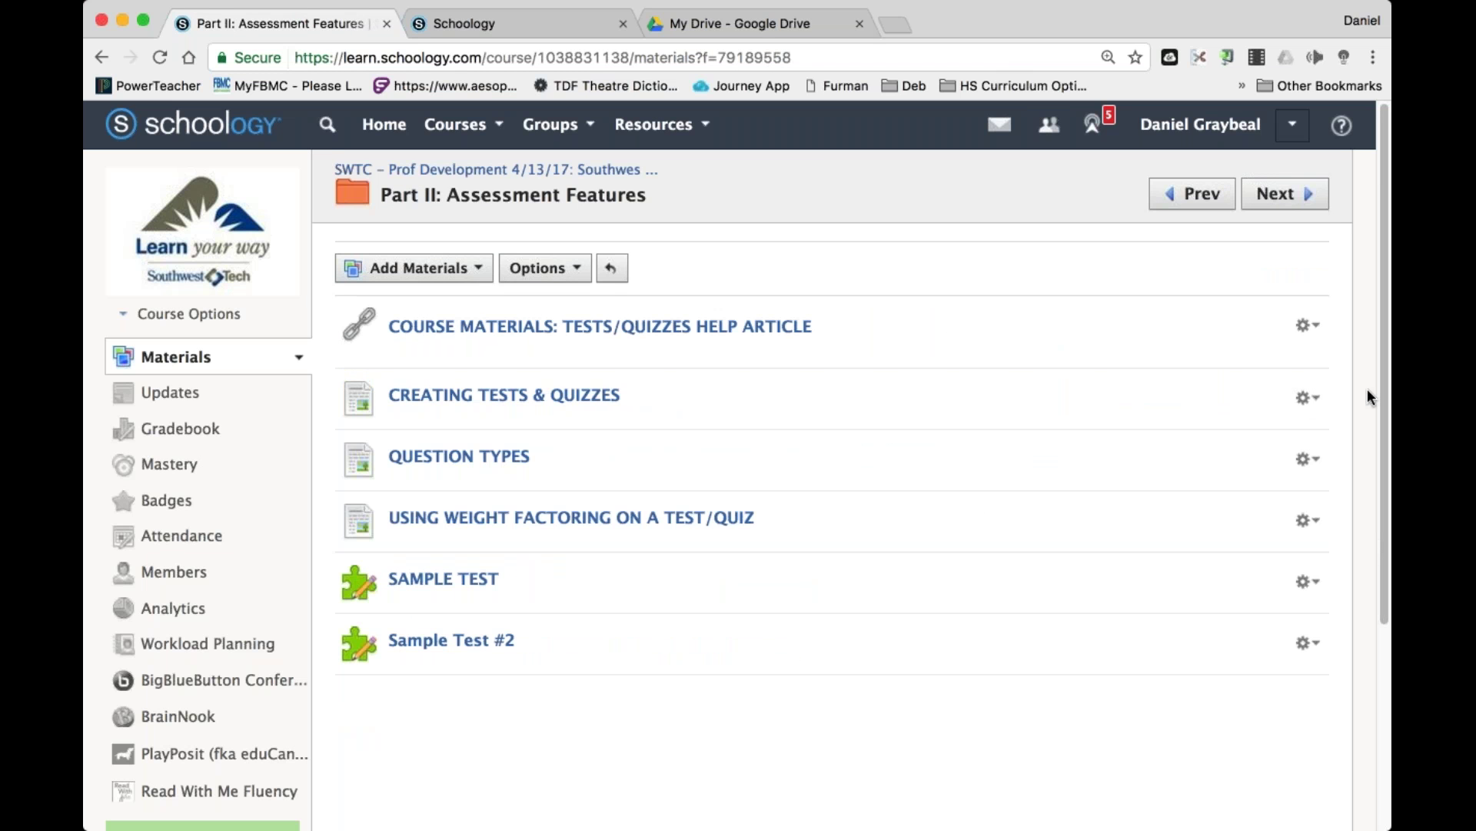
left_click(1307, 398)
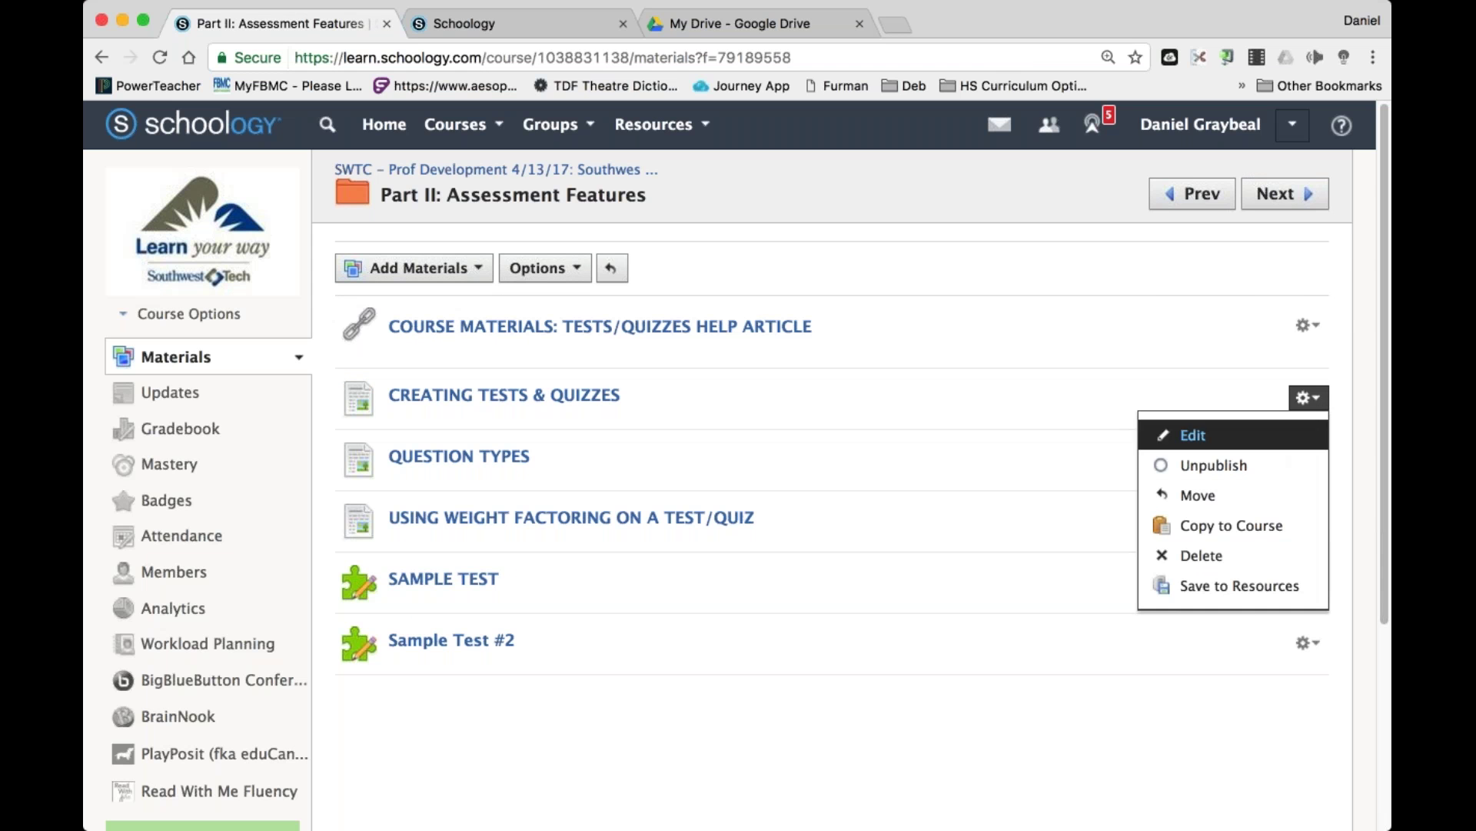
left_click(1308, 324)
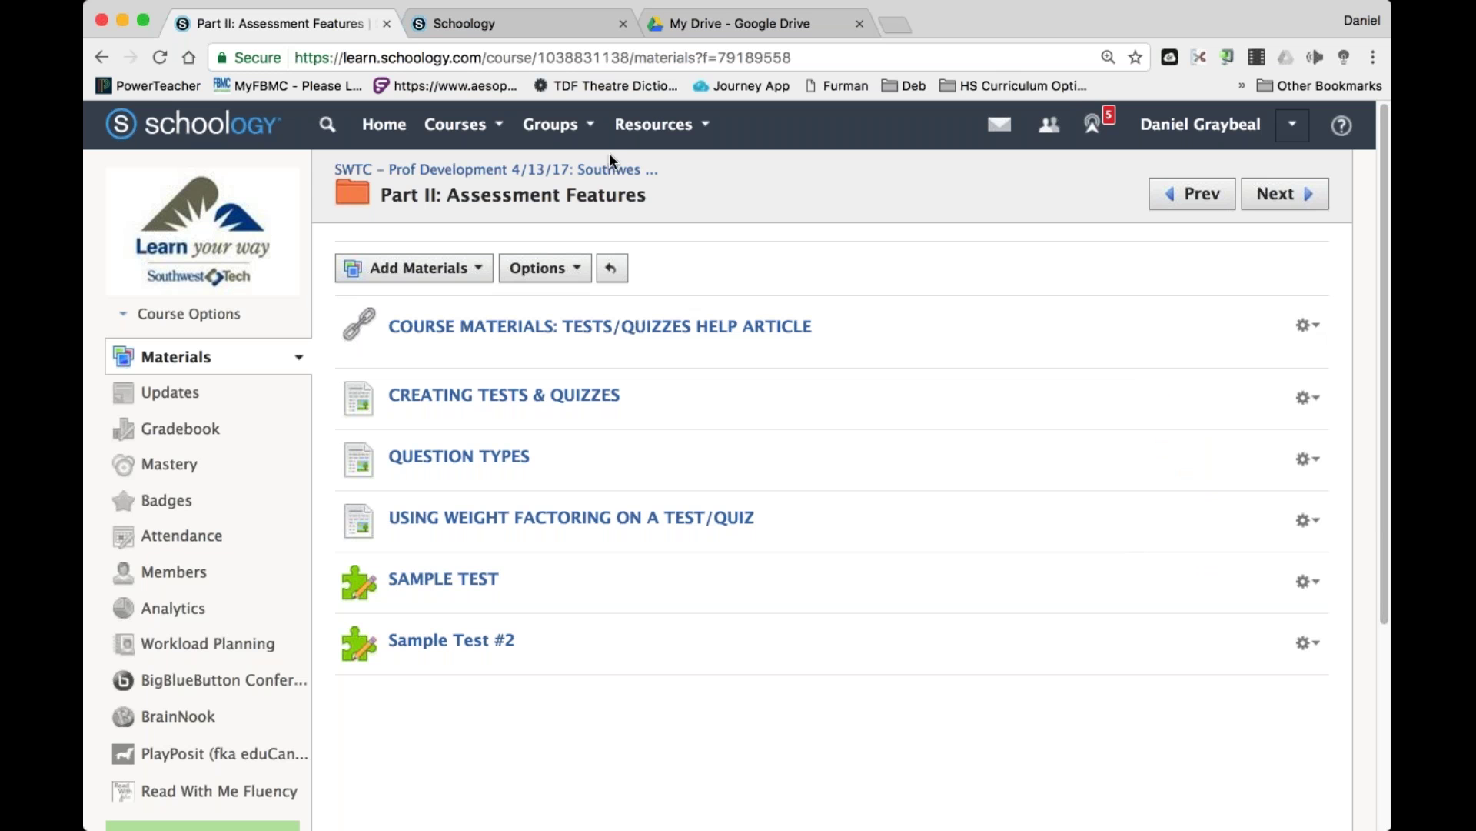
left_click(554, 327)
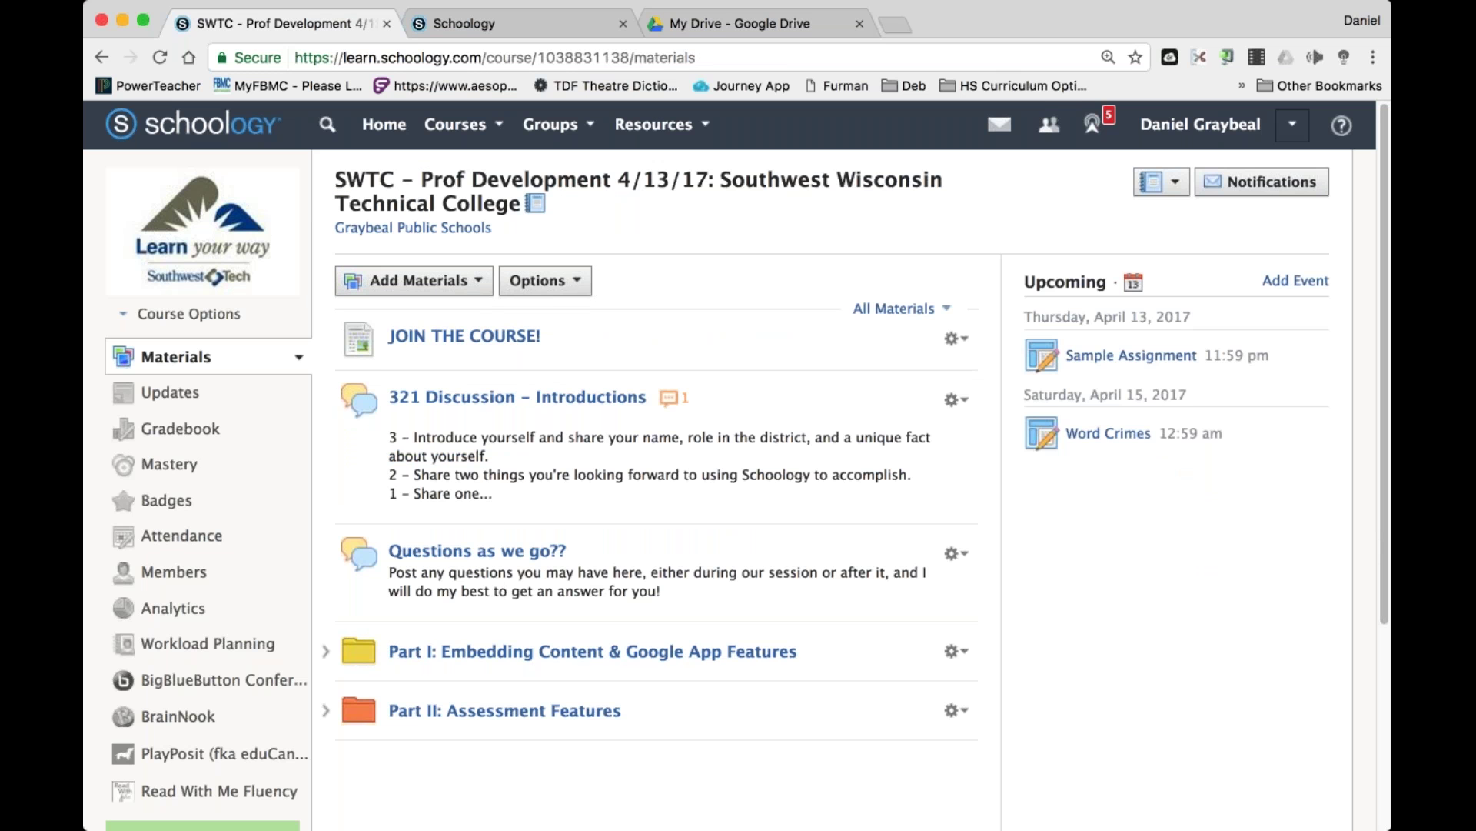
left_click(971, 560)
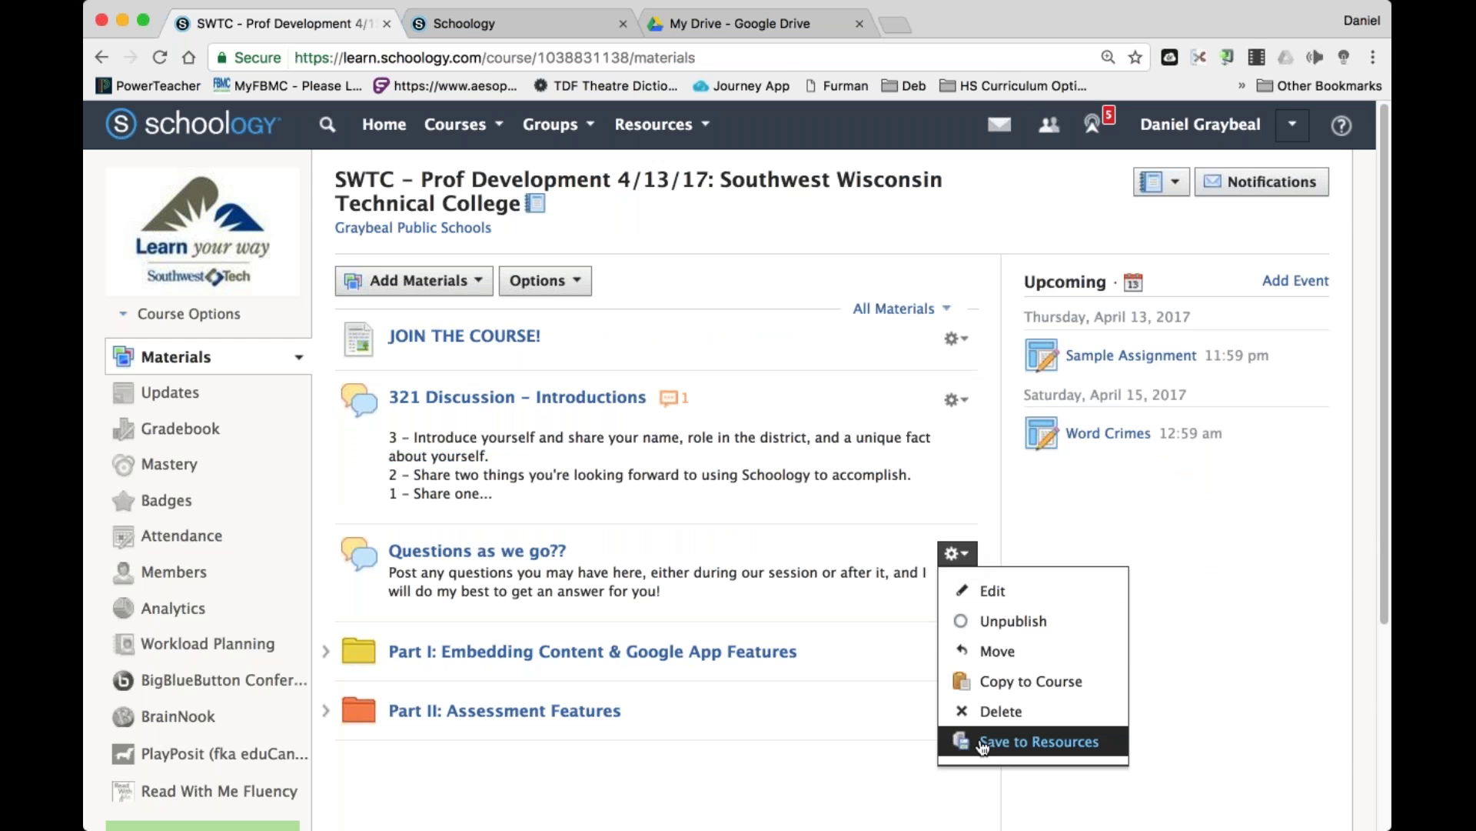
left_click(1023, 745)
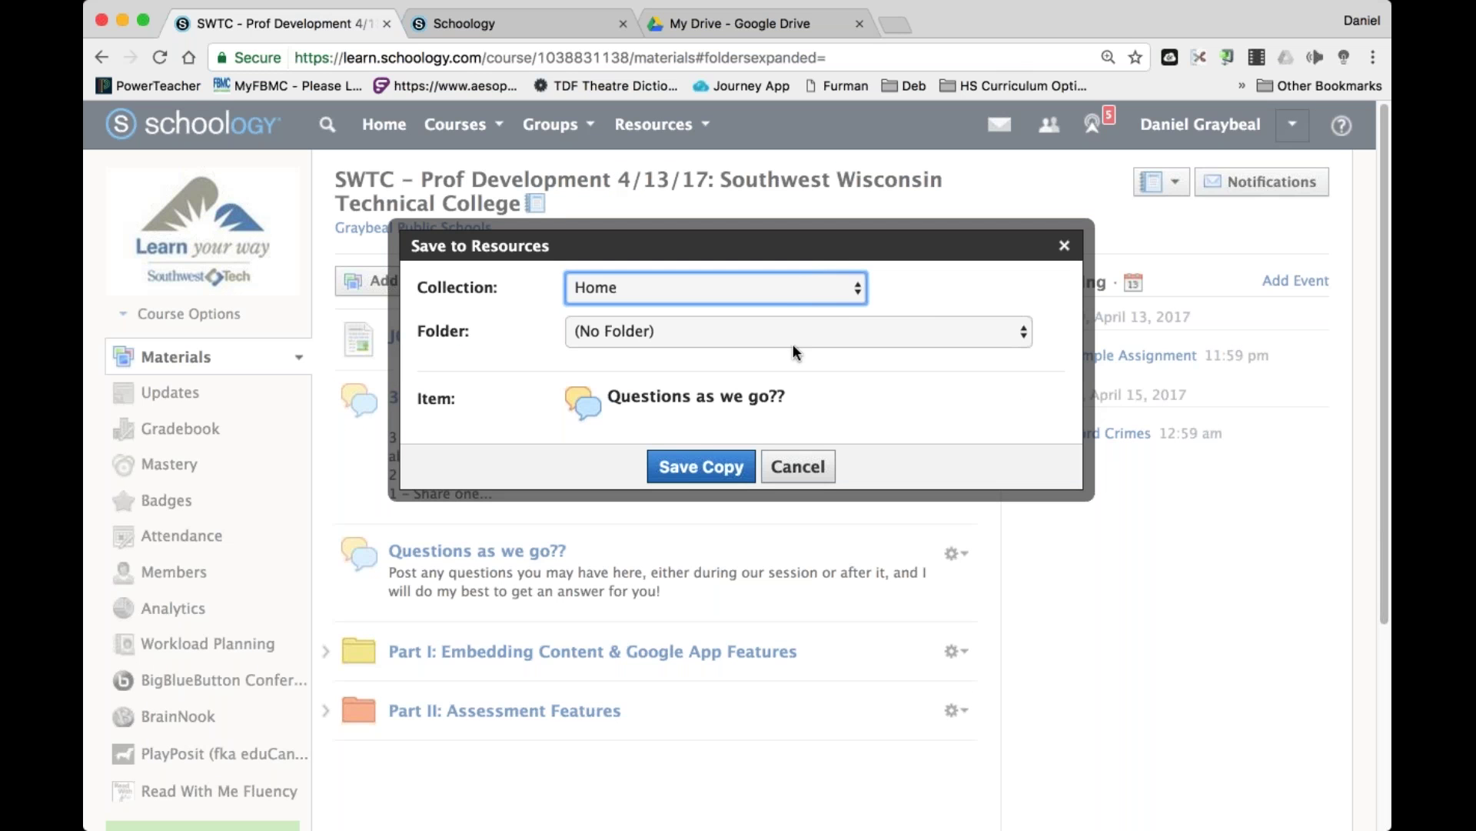
left_click(799, 467)
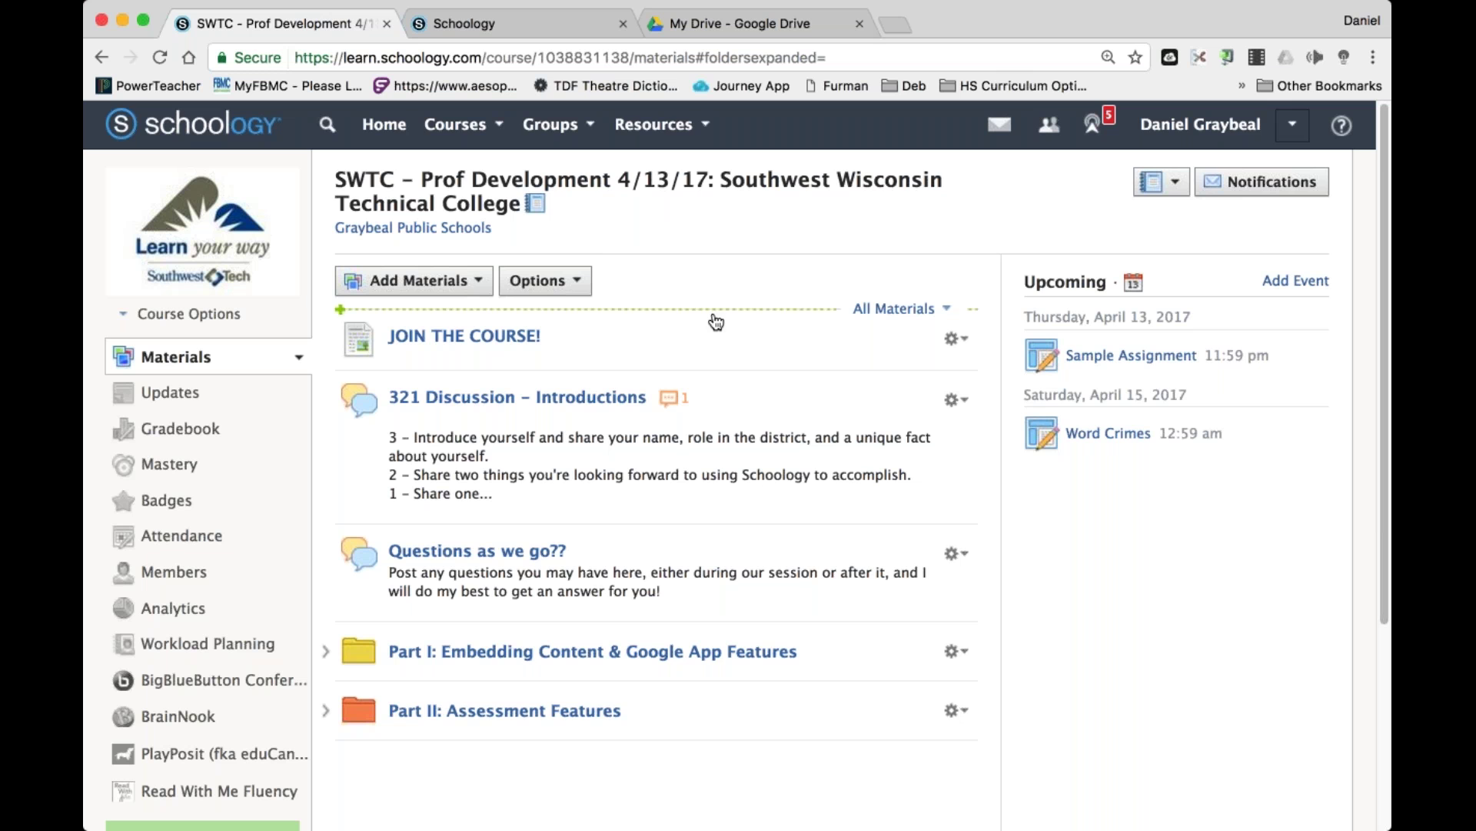
scroll(716, 321, "down", 2)
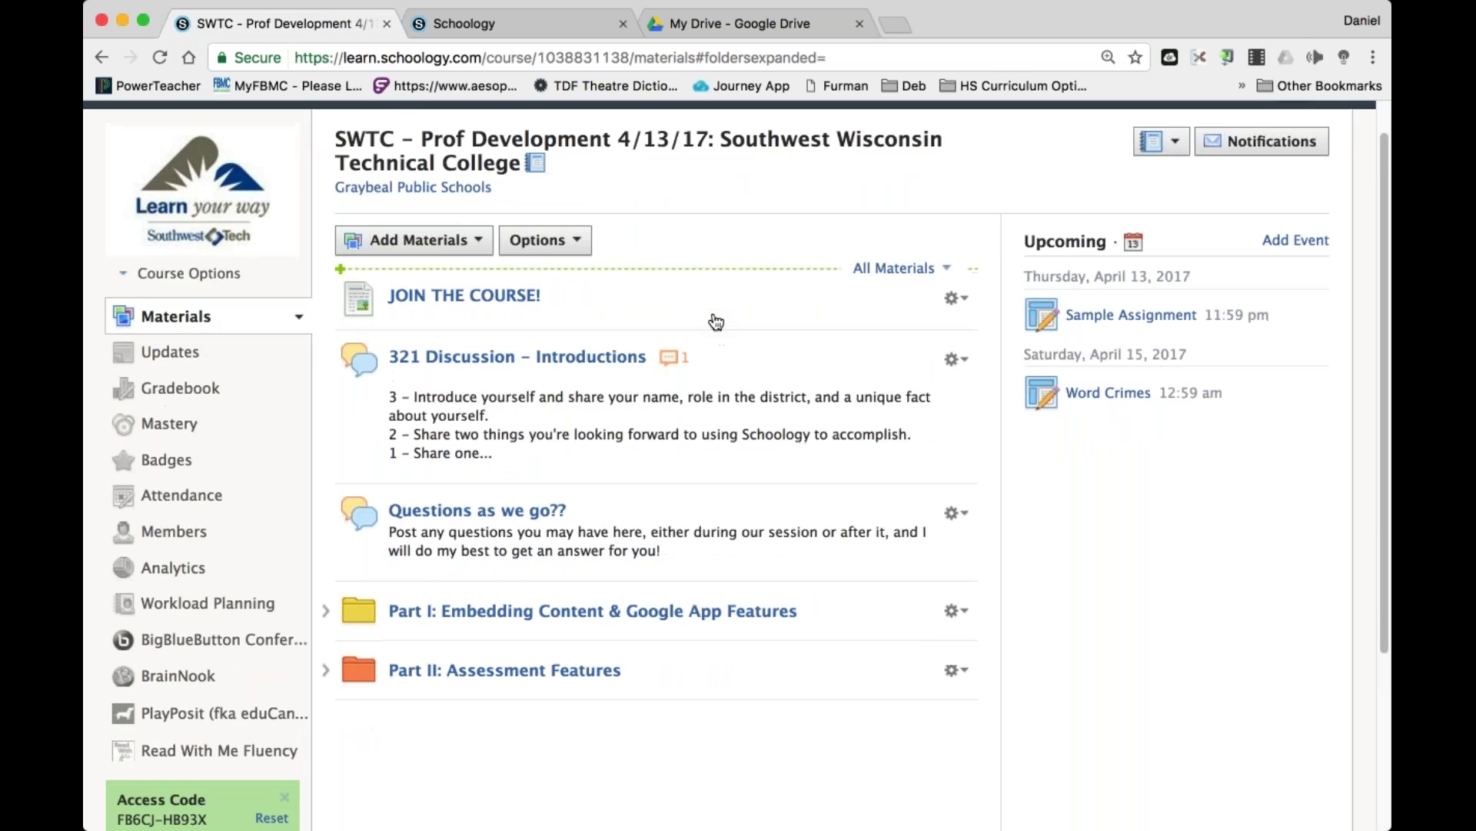
scroll(716, 321, "up", 2)
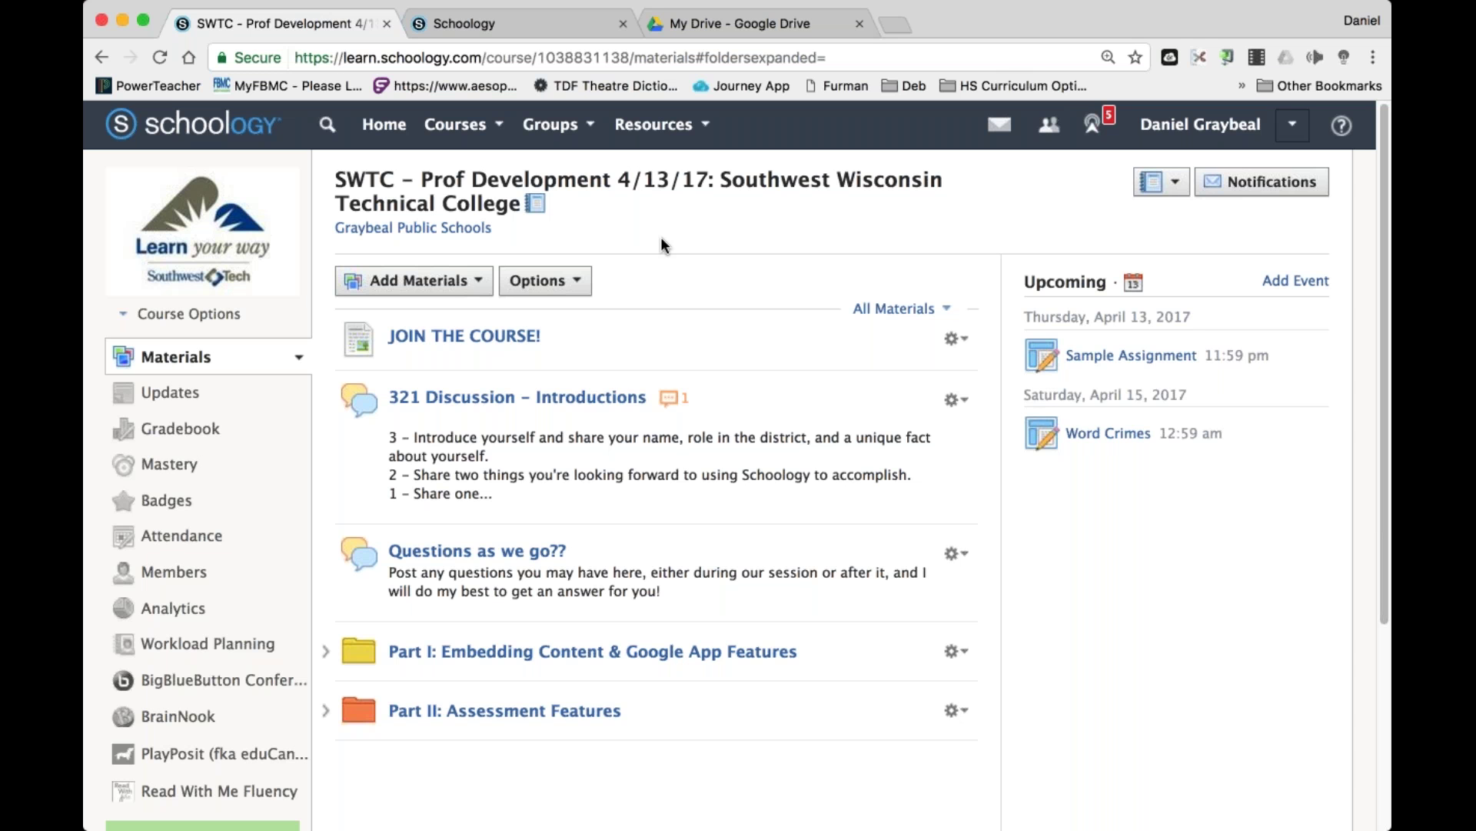
left_click(577, 283)
left_click(703, 126)
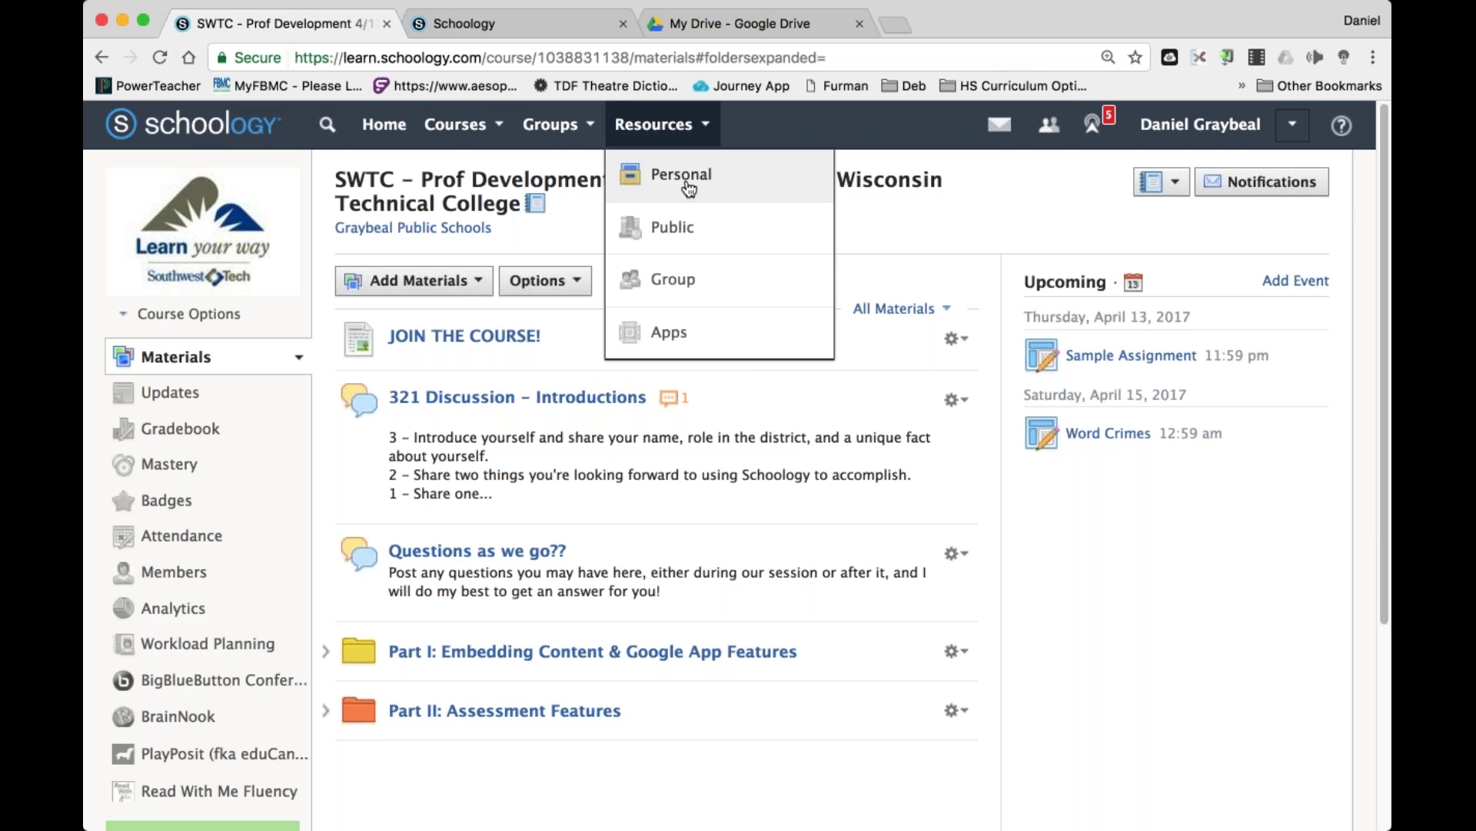
left_click(893, 243)
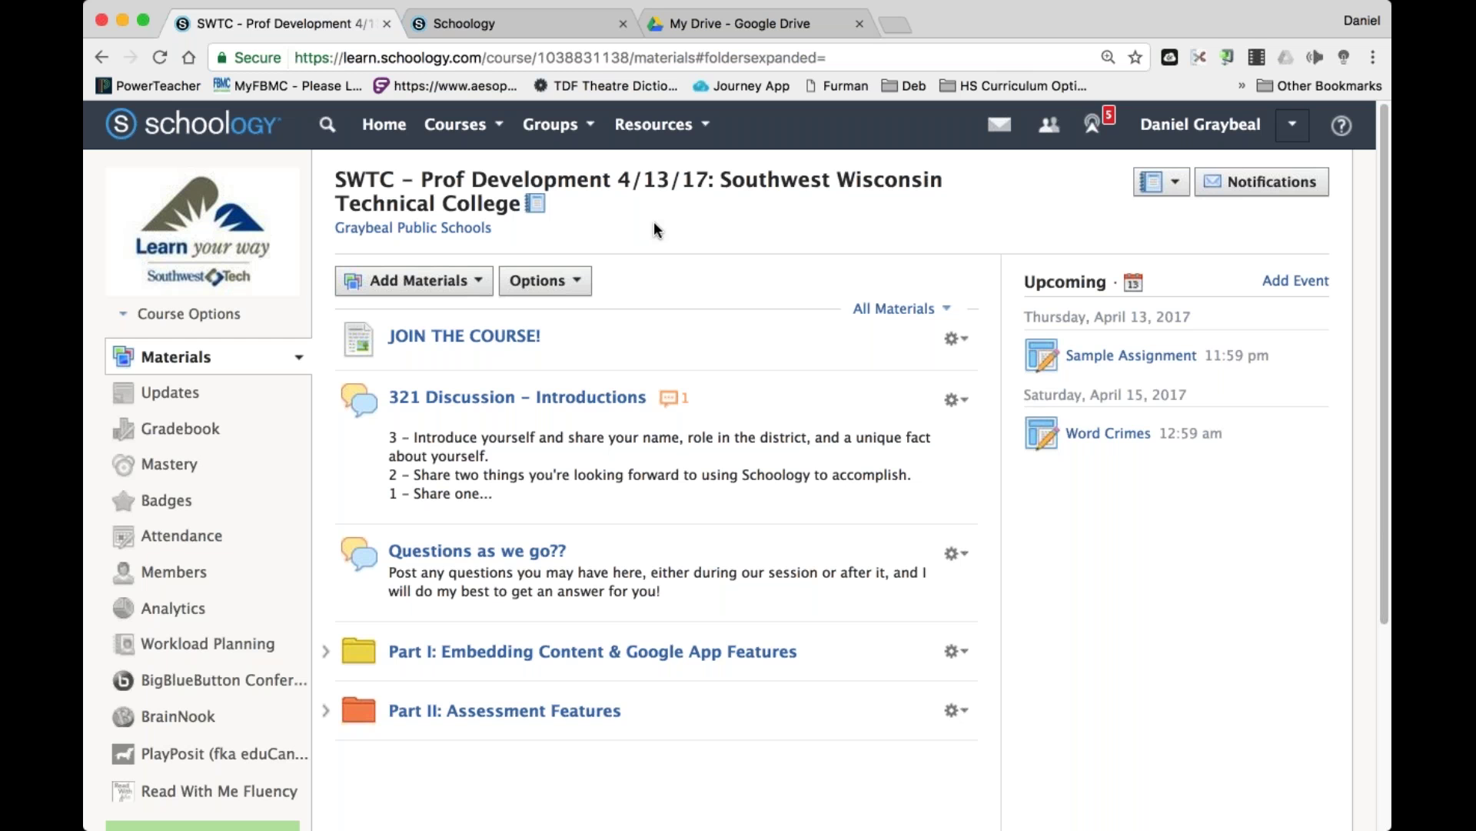
left_click(654, 124)
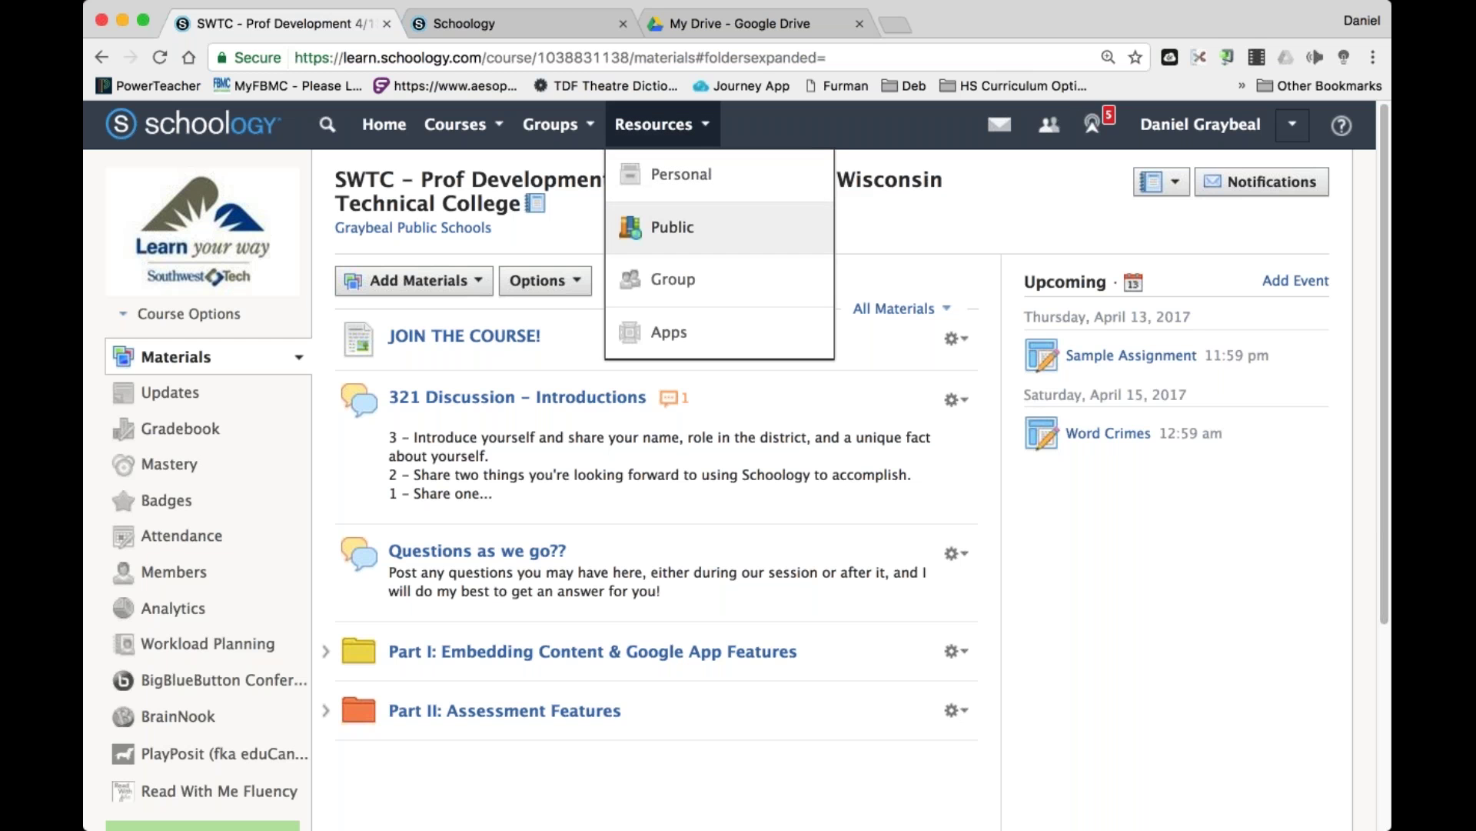
Create course 'sample course' with subject Professional Development, level None and the Ongoing grading period.
left_click(455, 124)
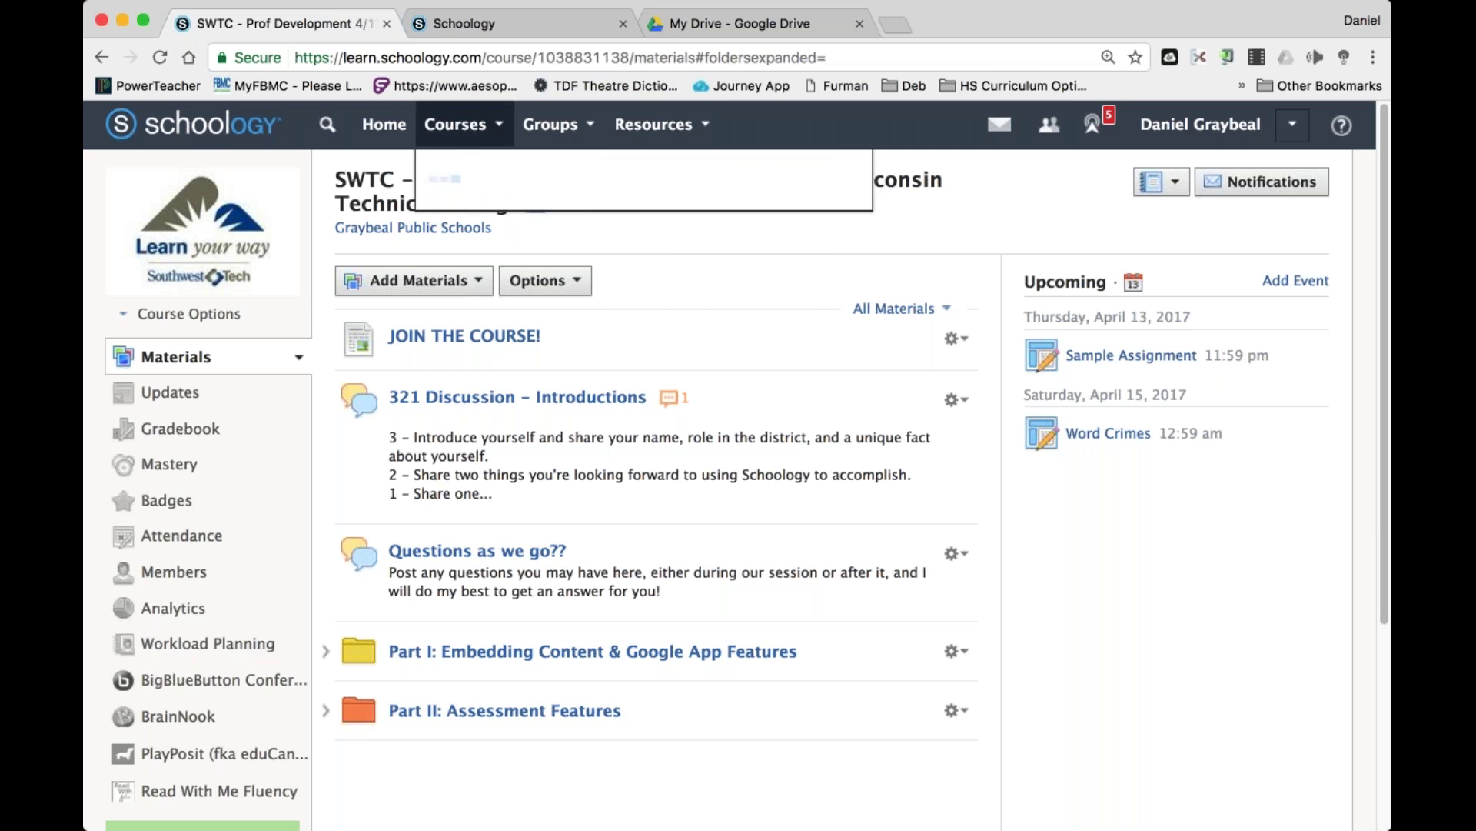
left_click(471, 435)
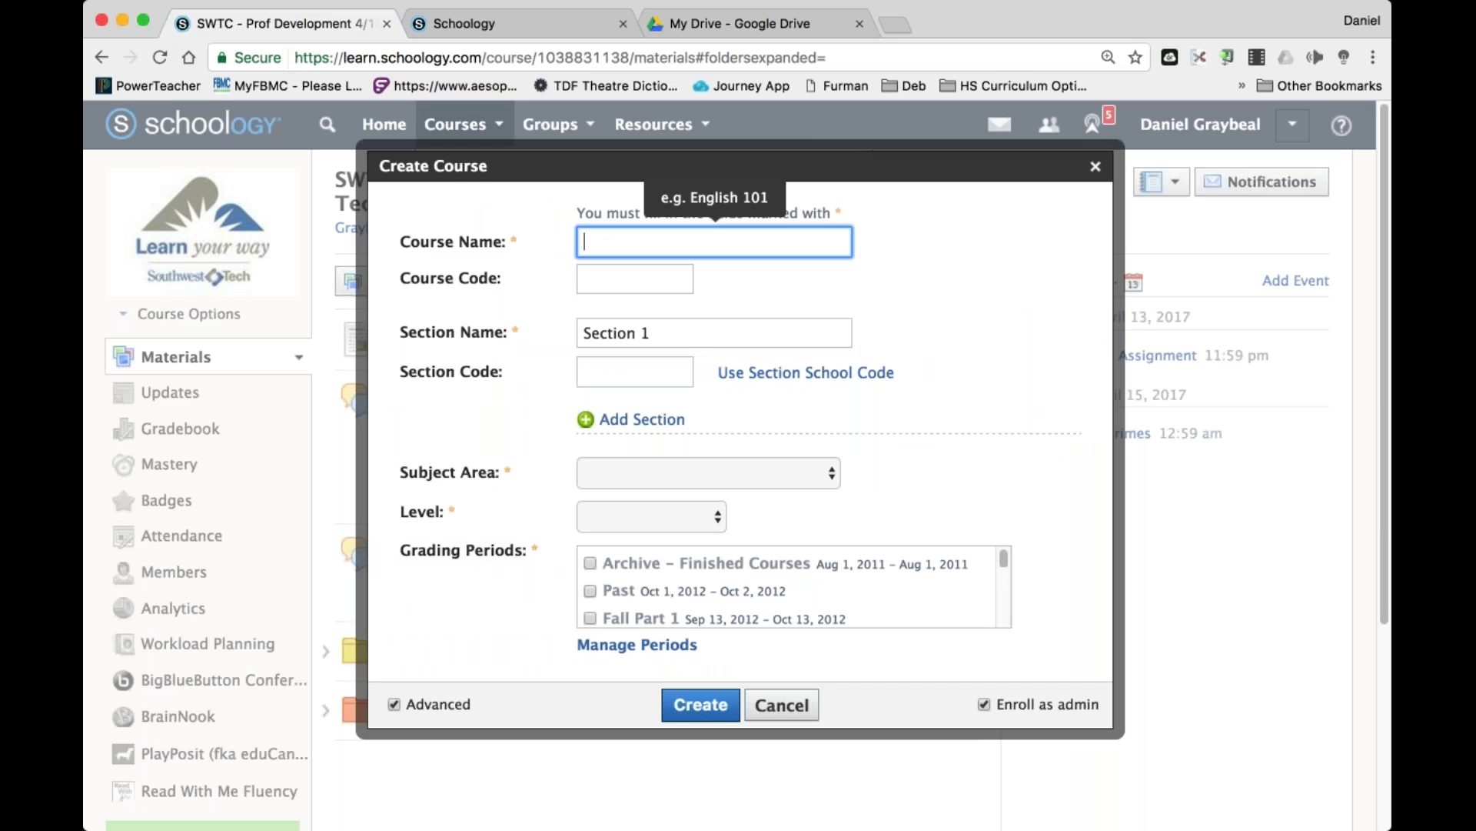
type("sample course")
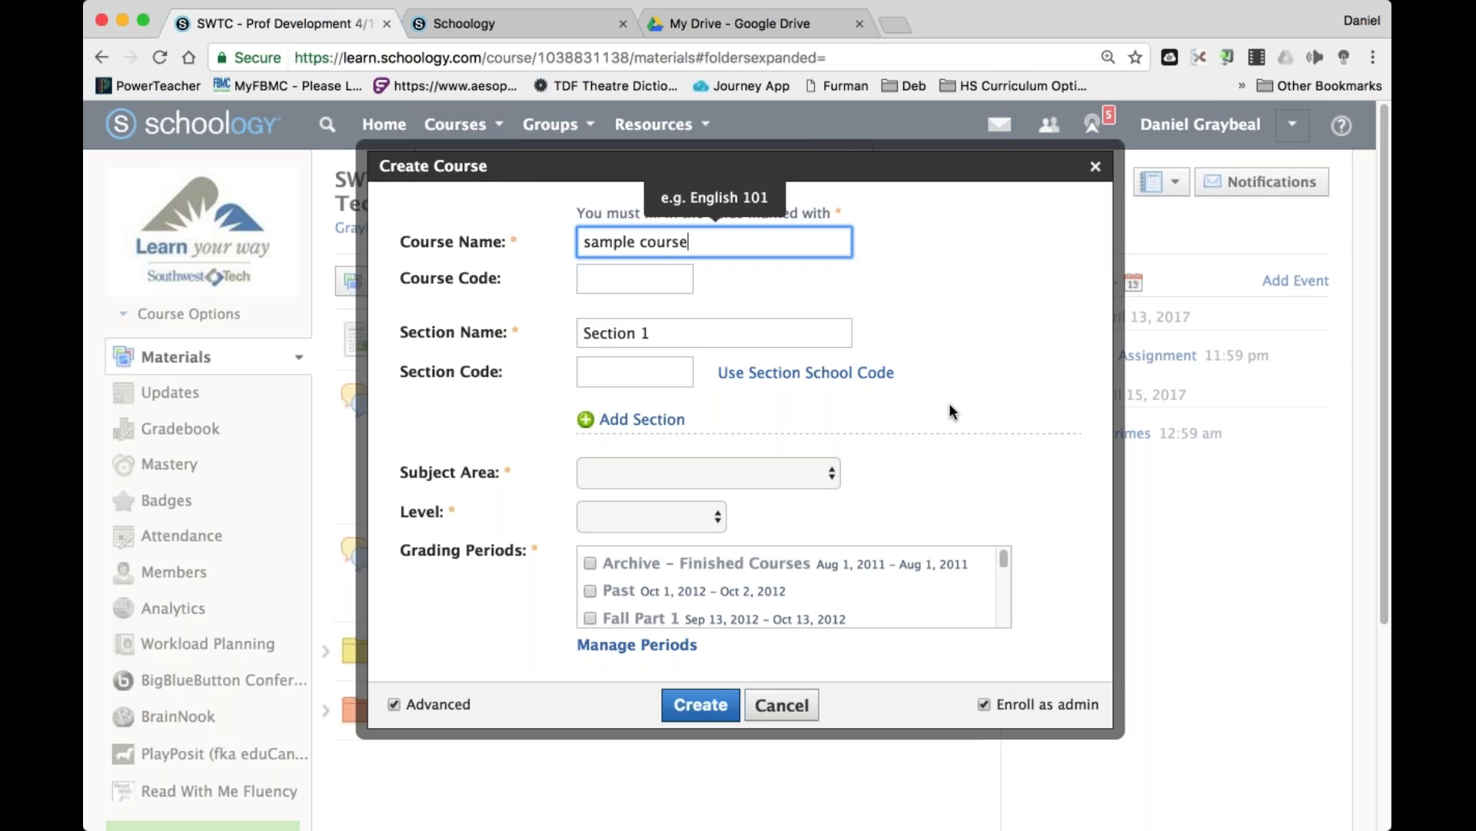
key("Escape")
left_click(722, 471)
left_click(657, 557)
left_click(611, 517)
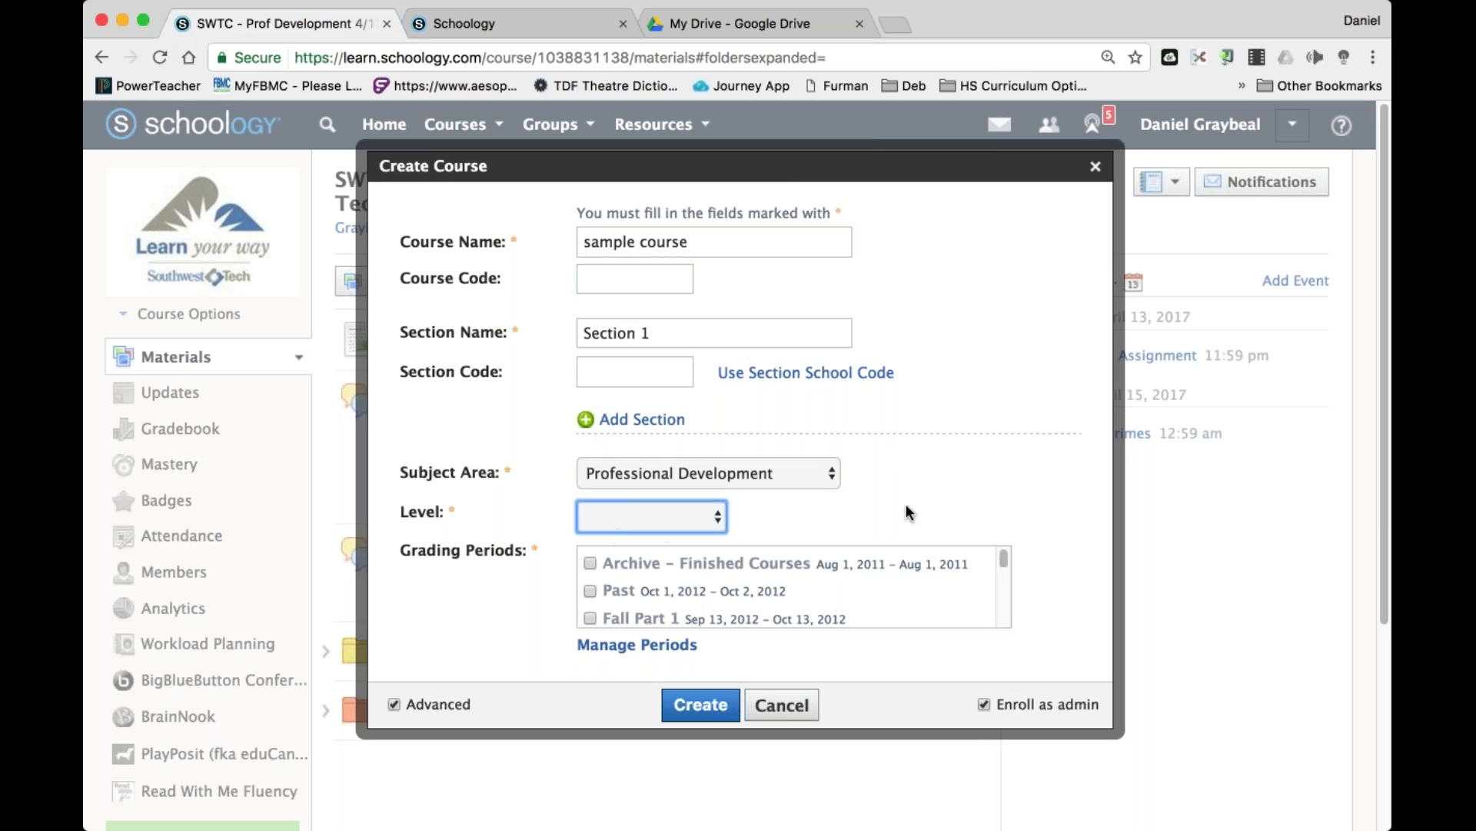
left_click_drag(1004, 555, 1013, 642)
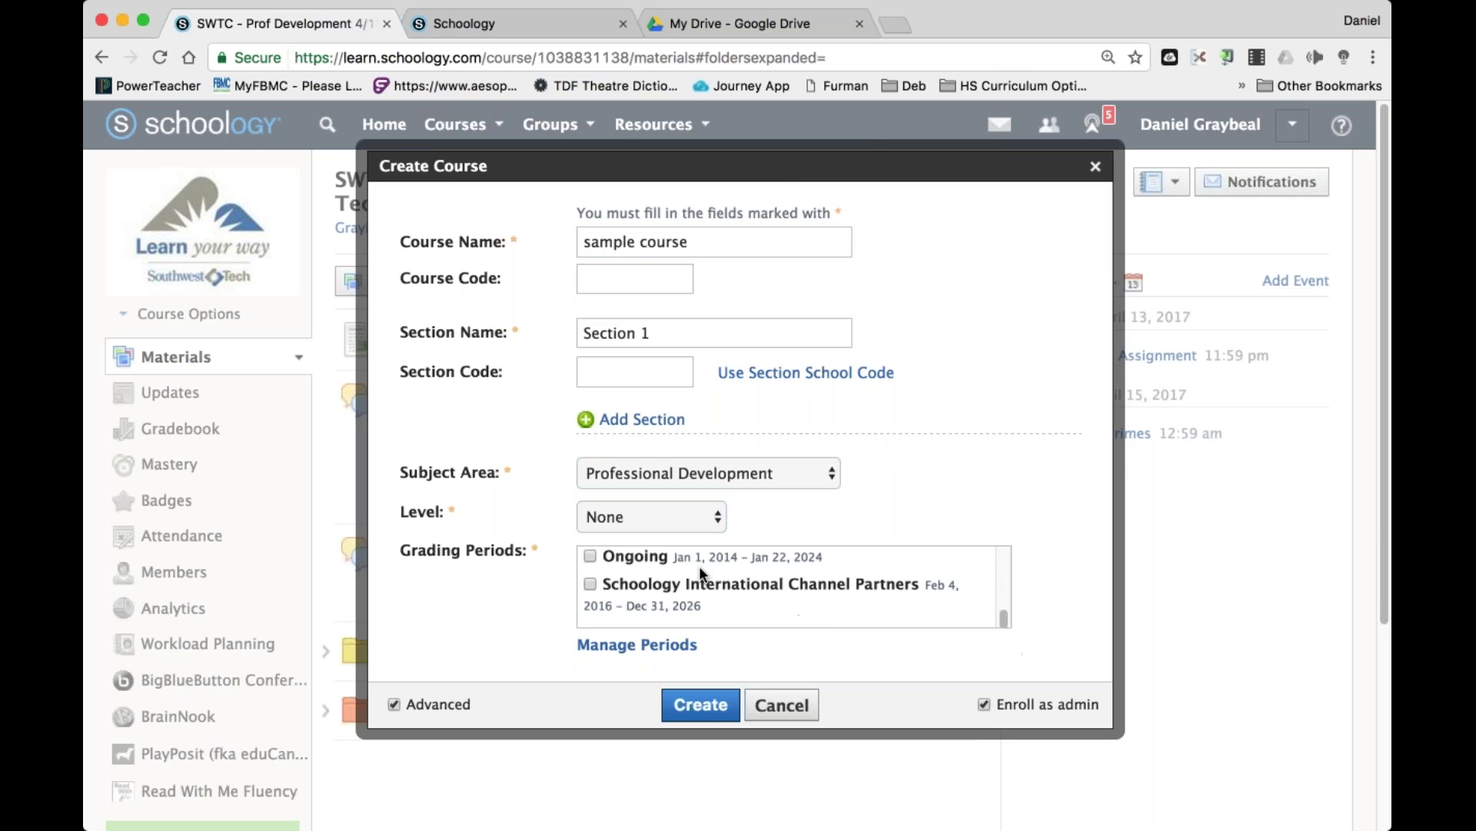
left_click(656, 553)
left_click(701, 704)
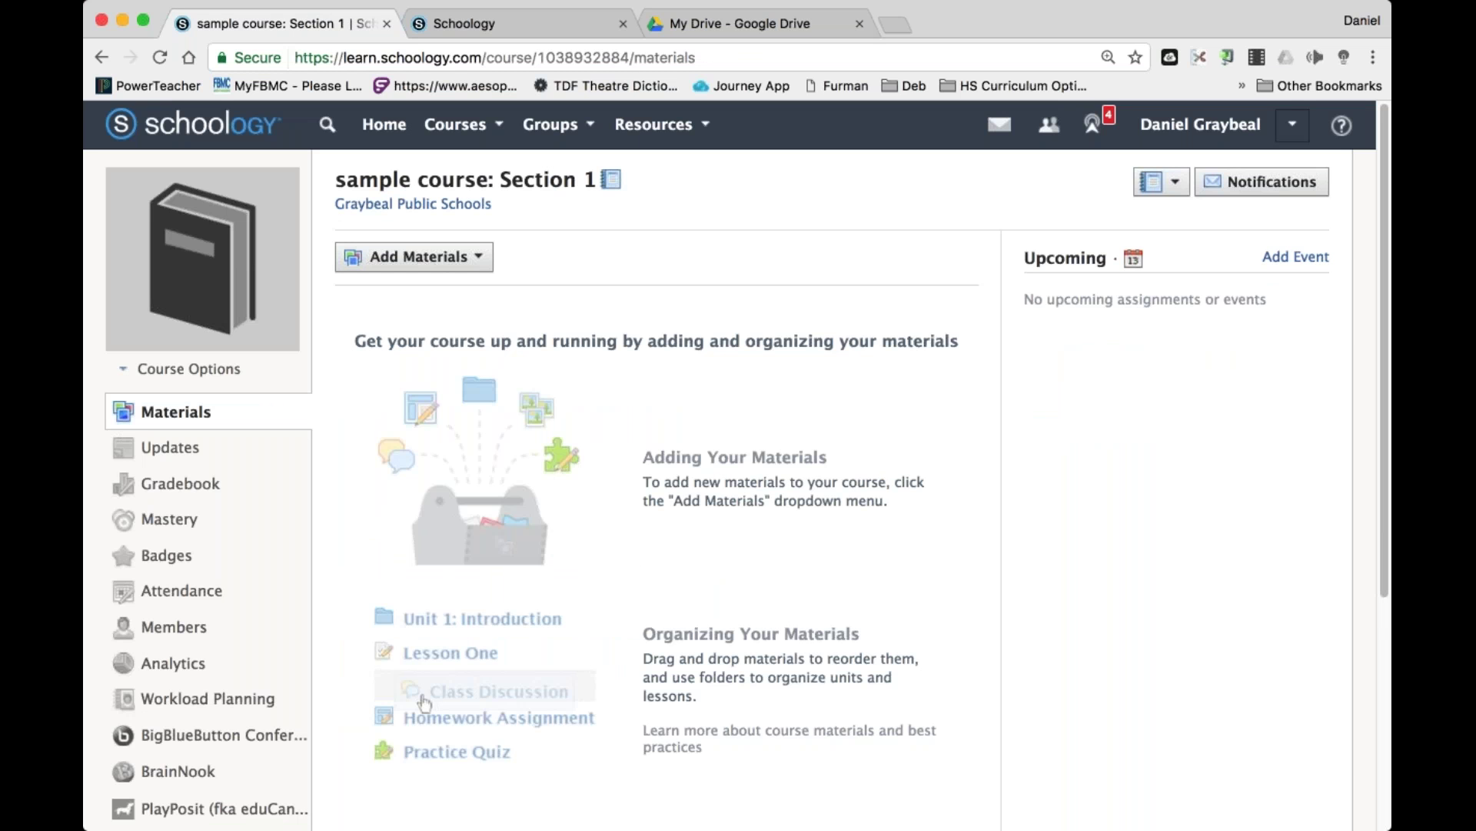
Import the 102 checked items from saved resources into sample course: Section 1.
left_click(413, 256)
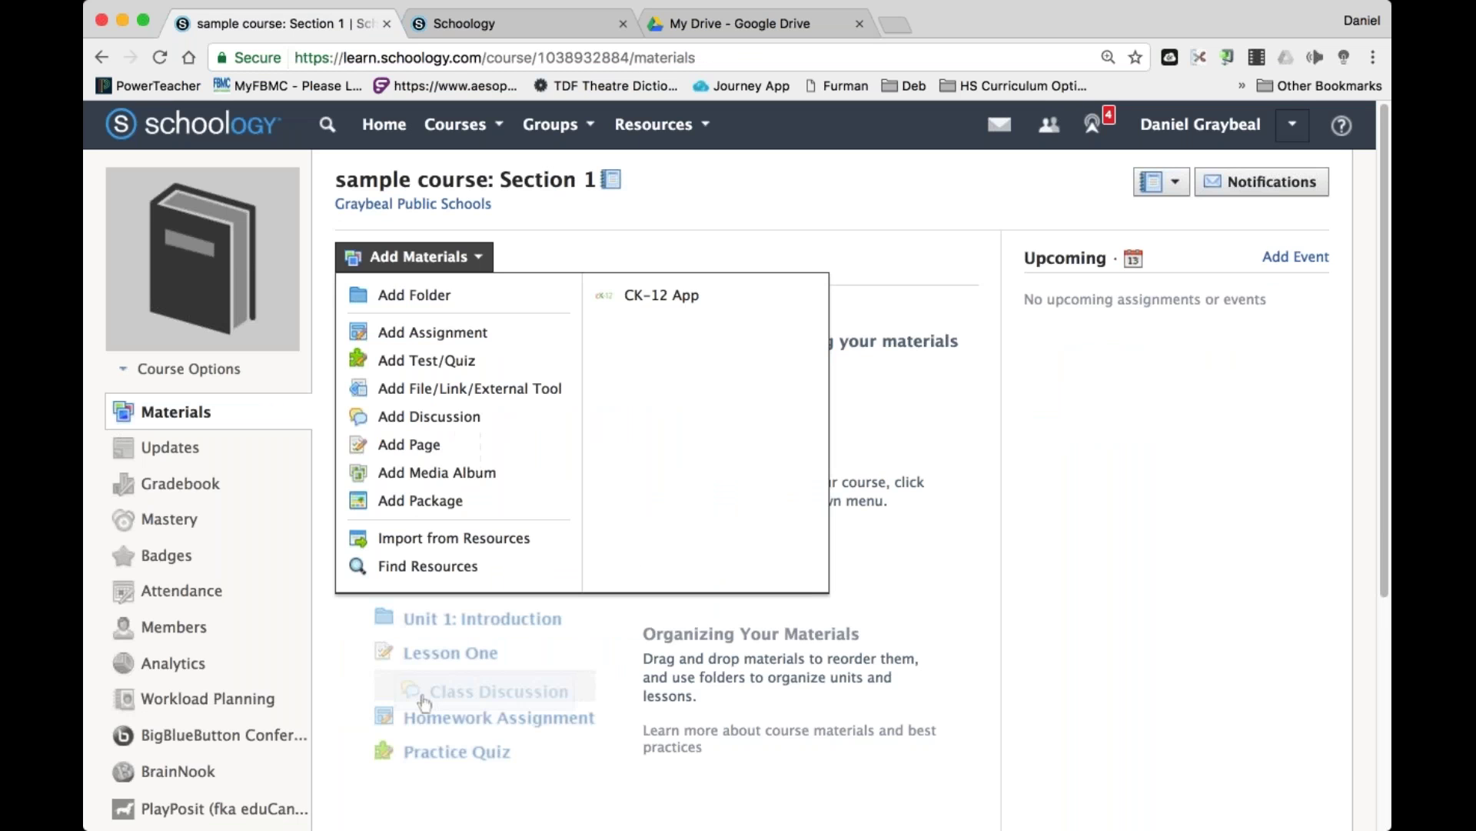
left_click(473, 538)
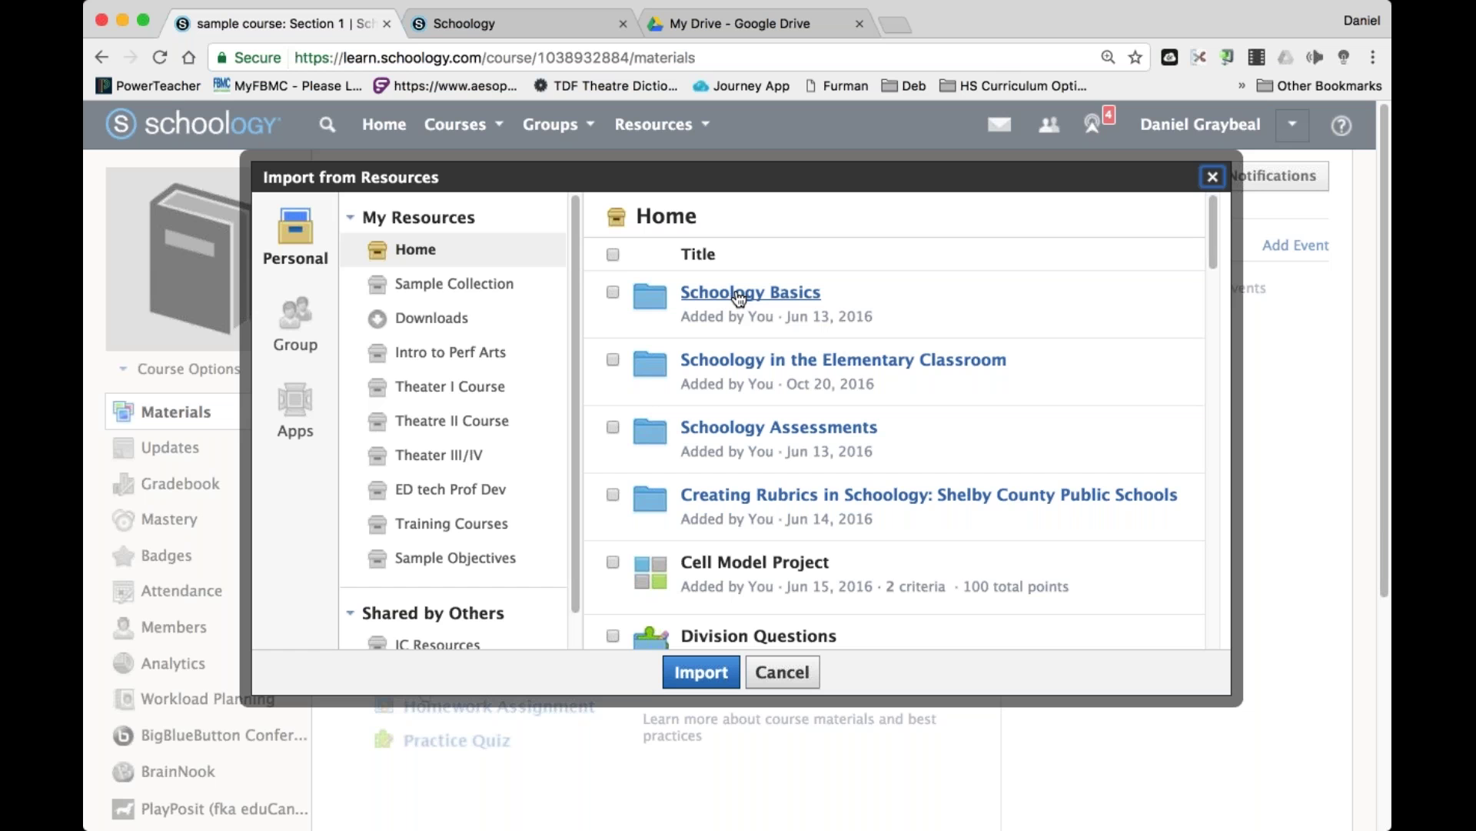
left_click(611, 292)
left_click(759, 293)
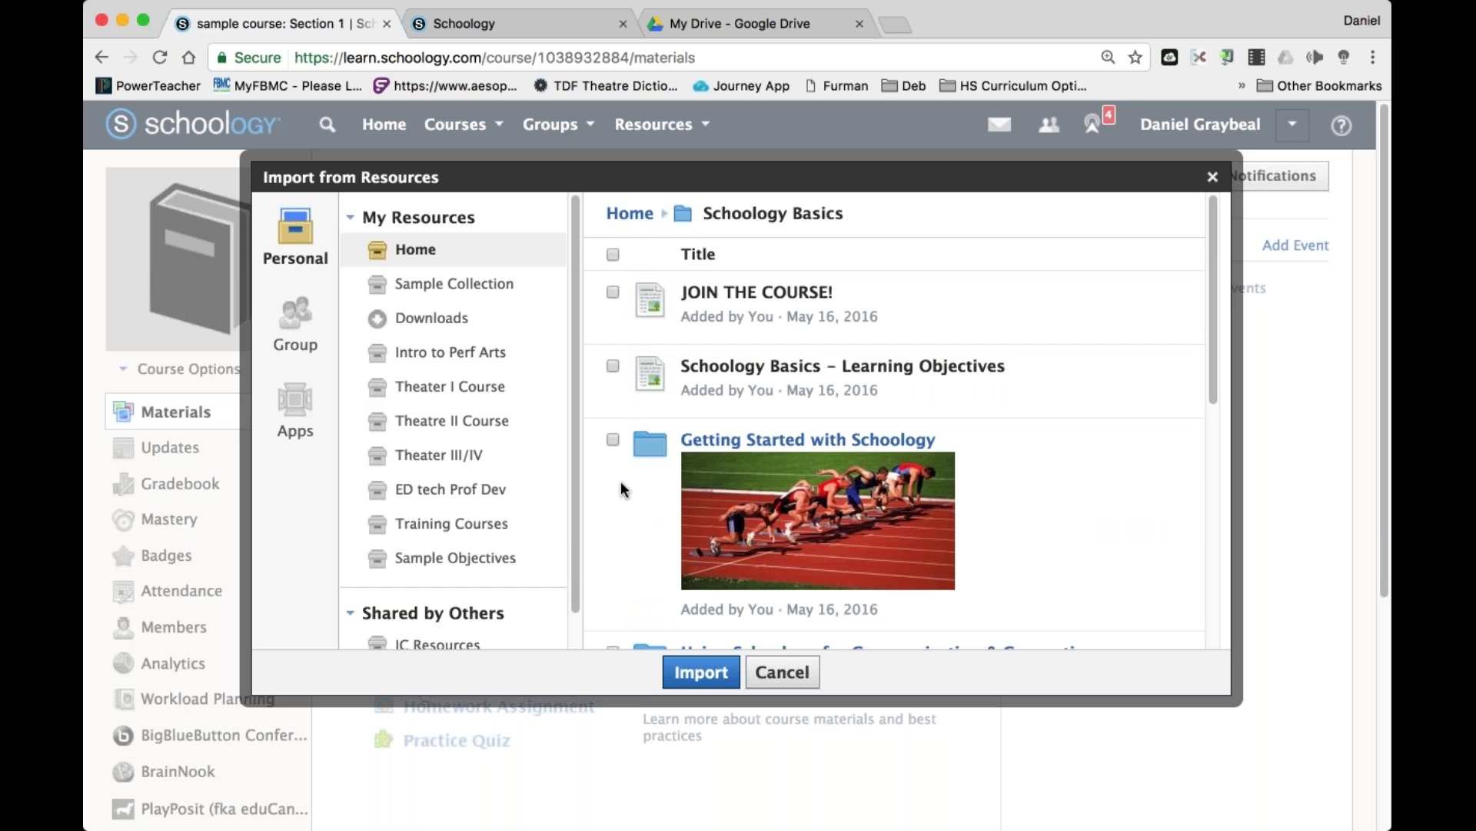
scroll(892, 462, "down", 10)
scroll(892, 462, "up", 9)
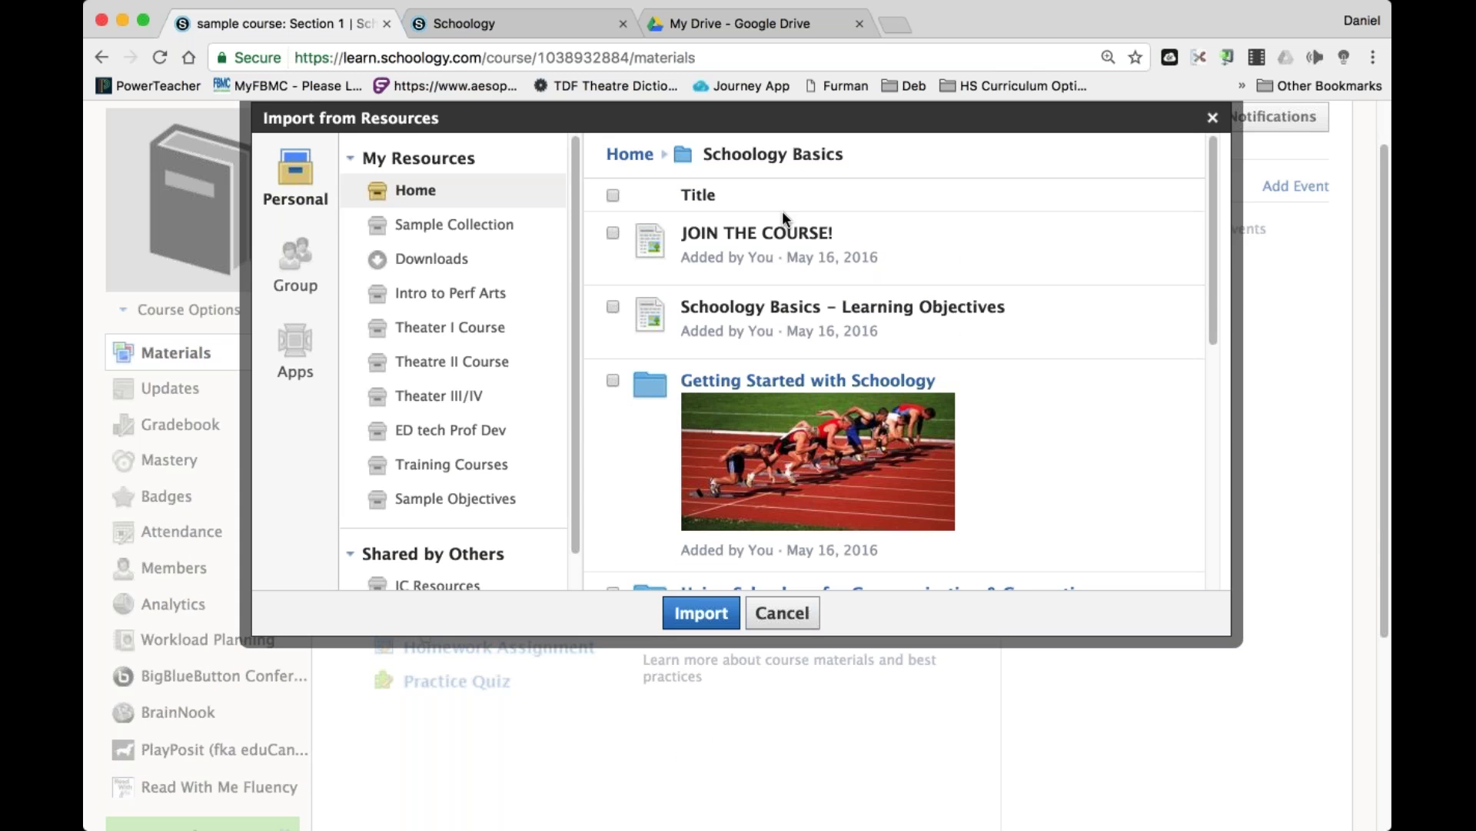
left_click(629, 154)
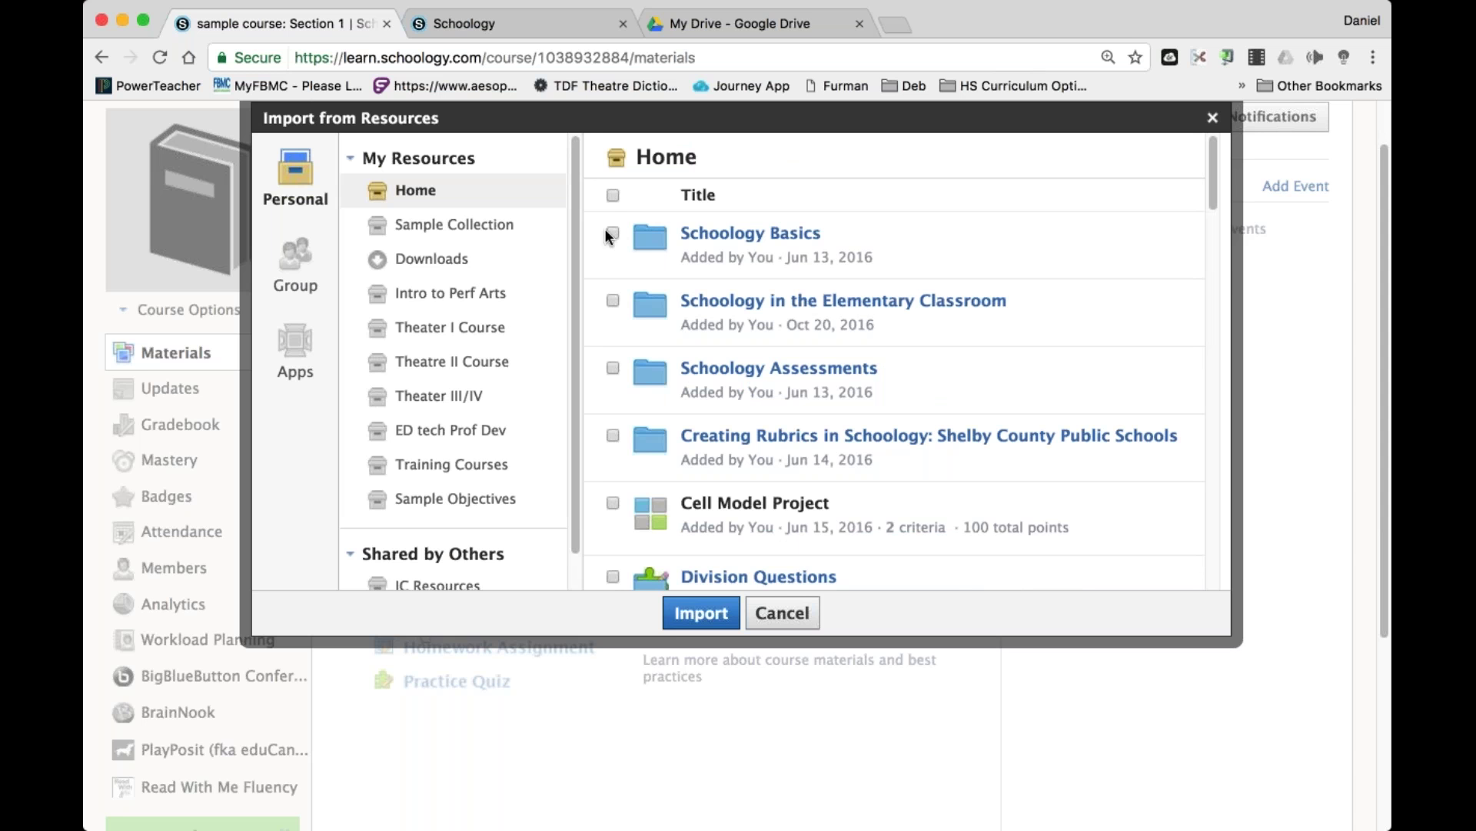
left_click(701, 613)
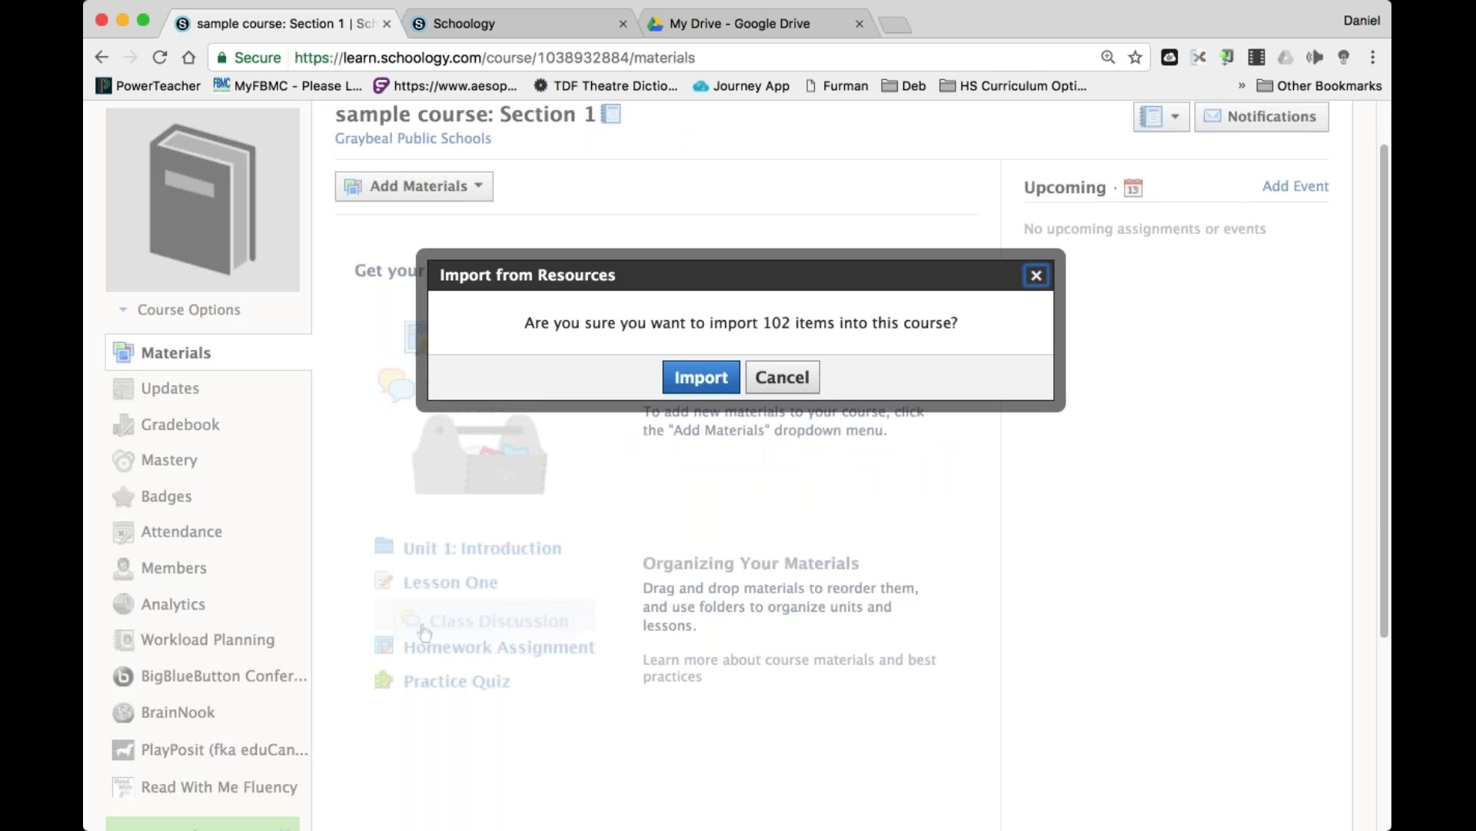
left_click(727, 380)
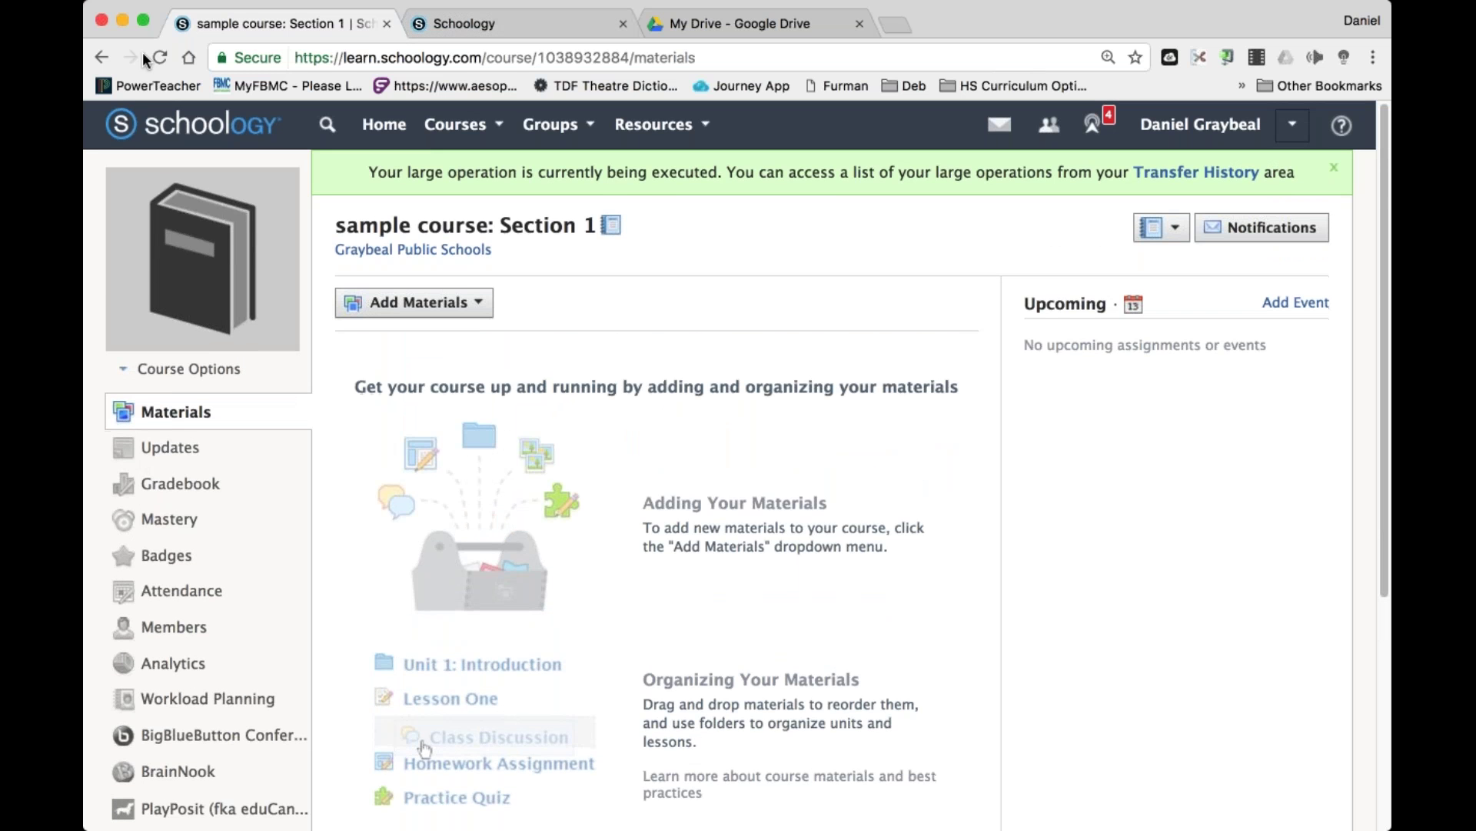
Reload the course materials page to check whether the imported items appear.
left_click(160, 57)
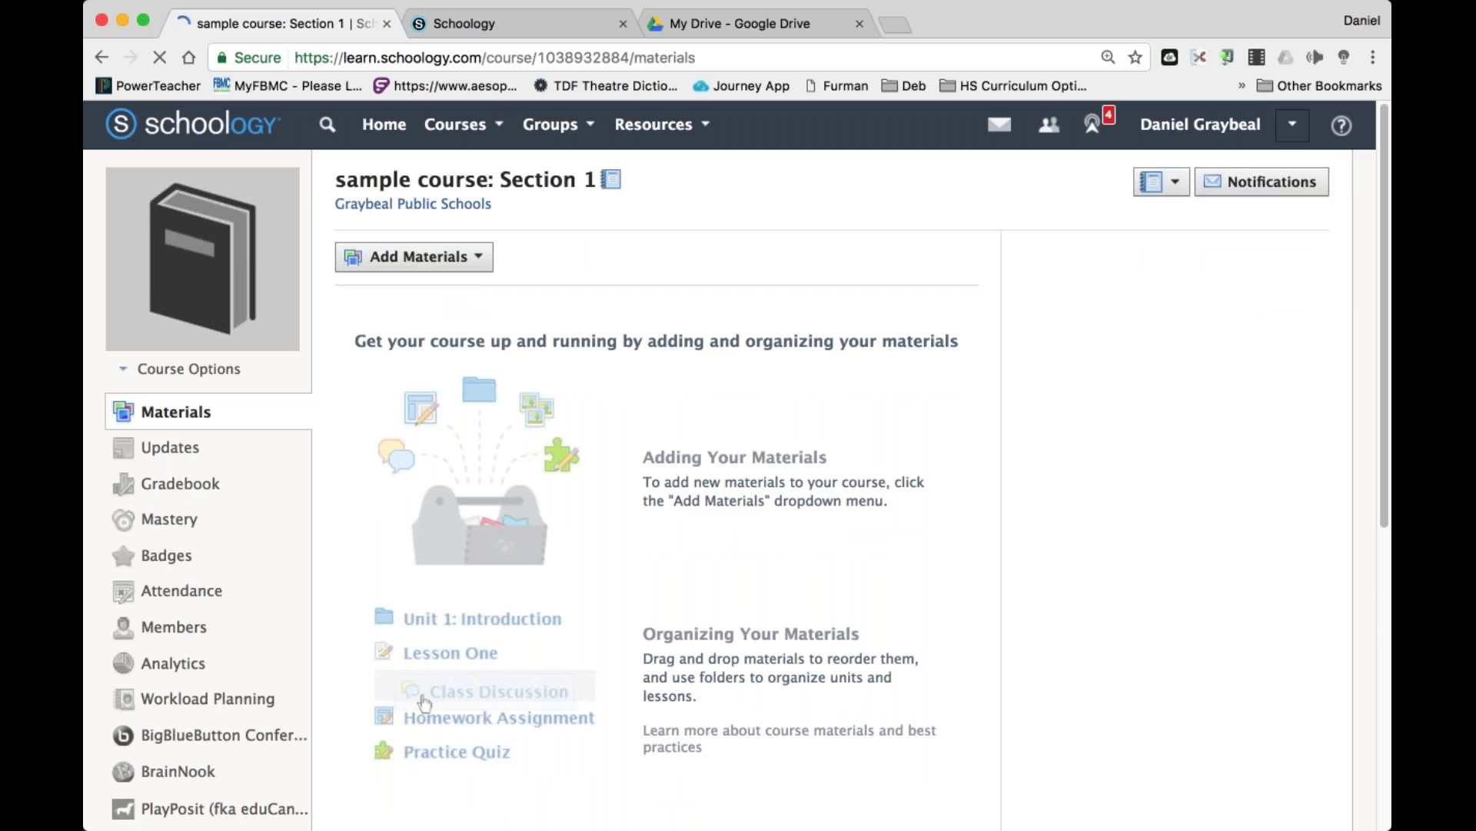
left_click(160, 58)
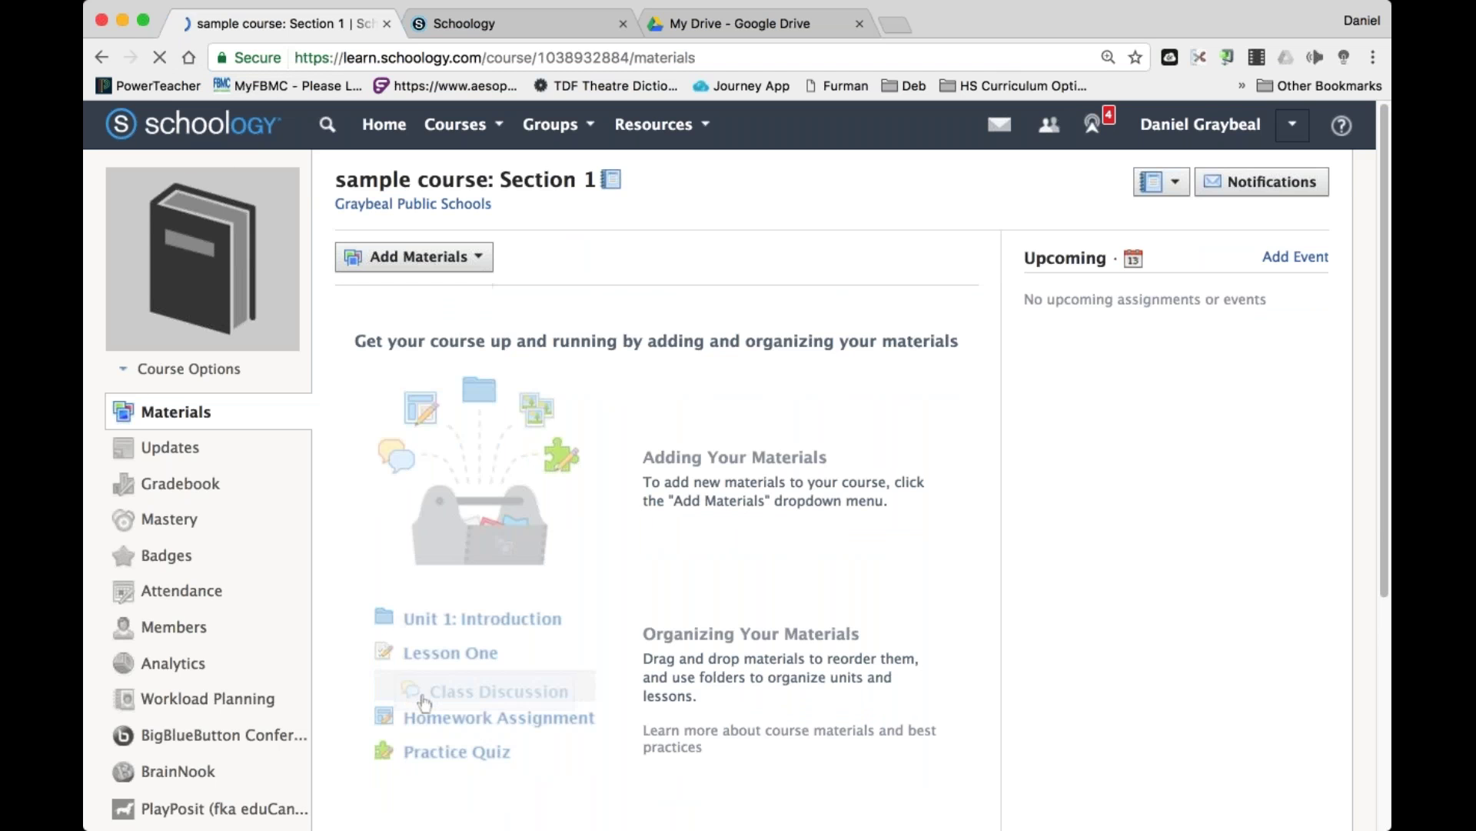
left_click(419, 256)
left_click(377, 515)
left_click(160, 57)
left_click(419, 257)
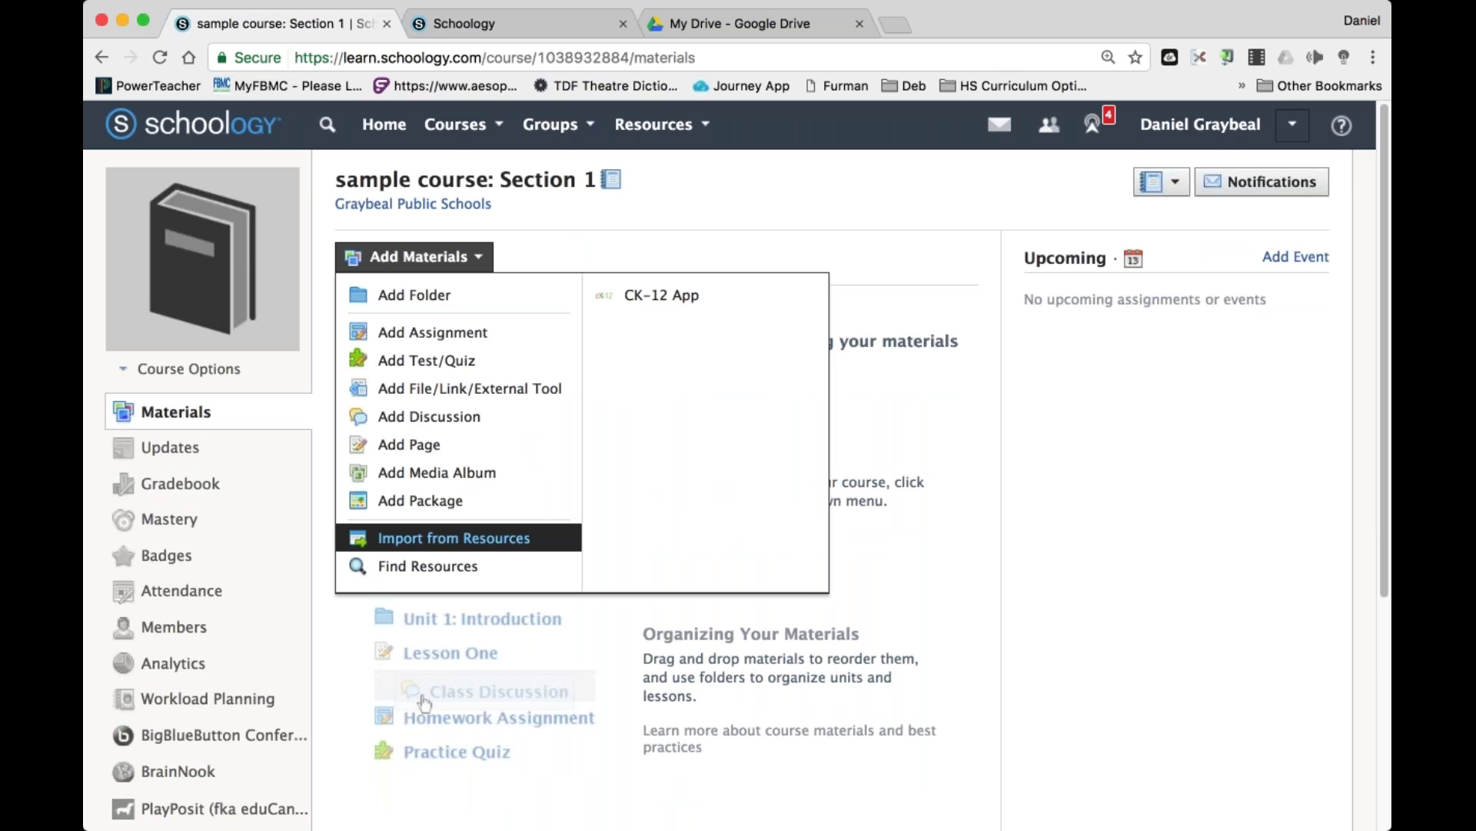
Import every item from the Schoology Basics resource folder into sample course: Section 1.
left_click(454, 537)
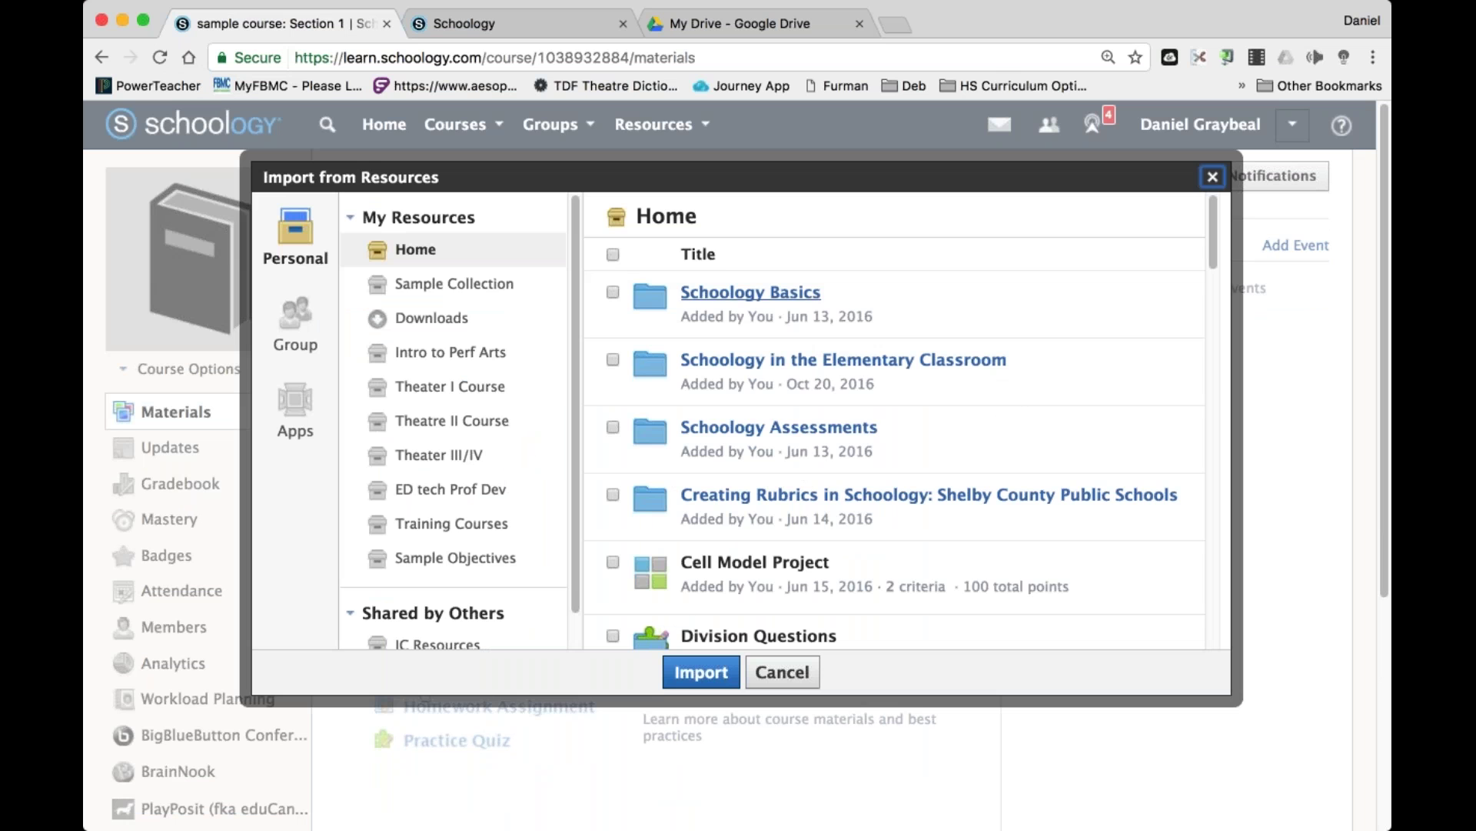
left_click(750, 292)
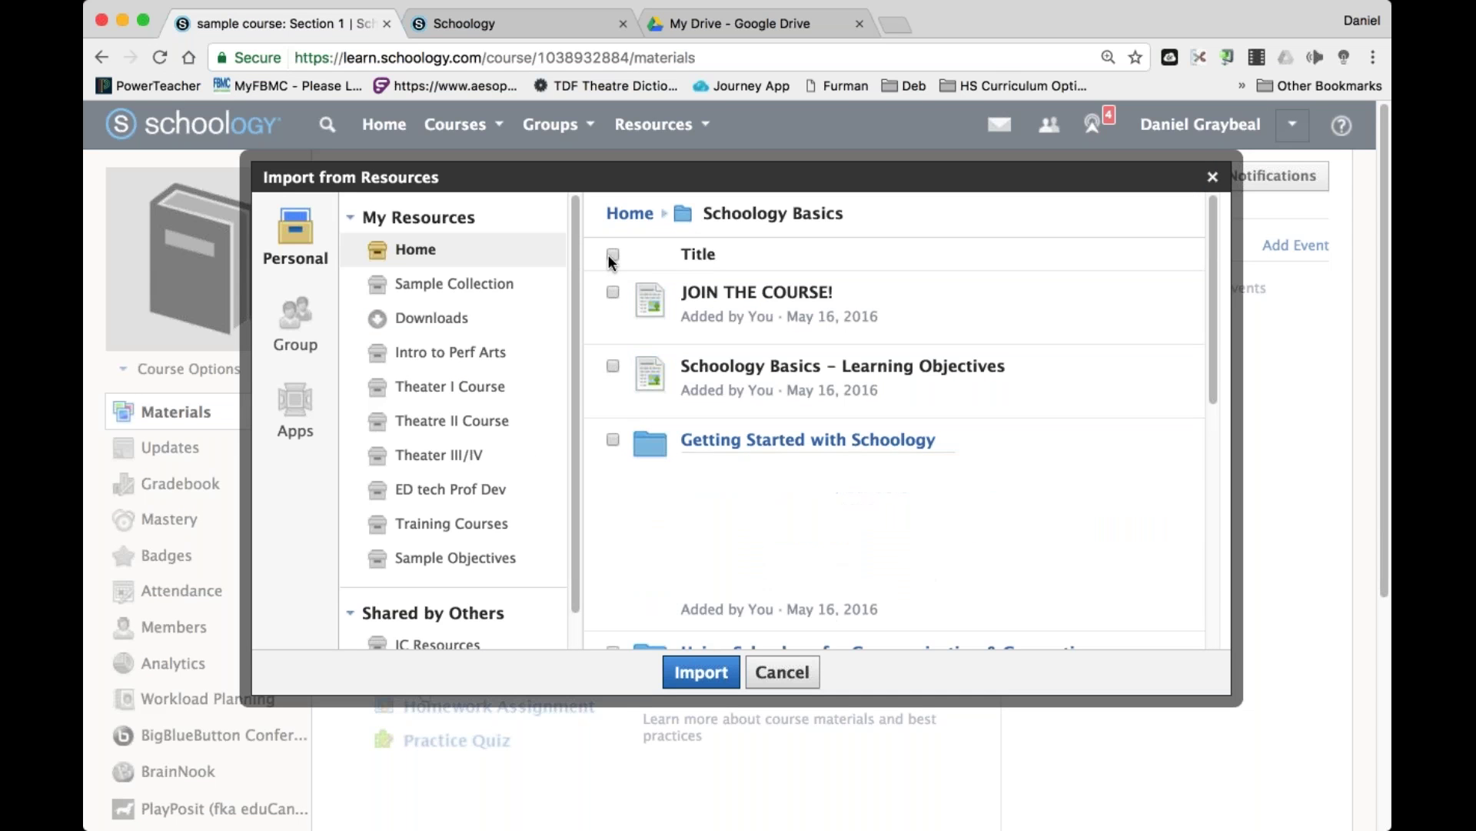
left_click(611, 255)
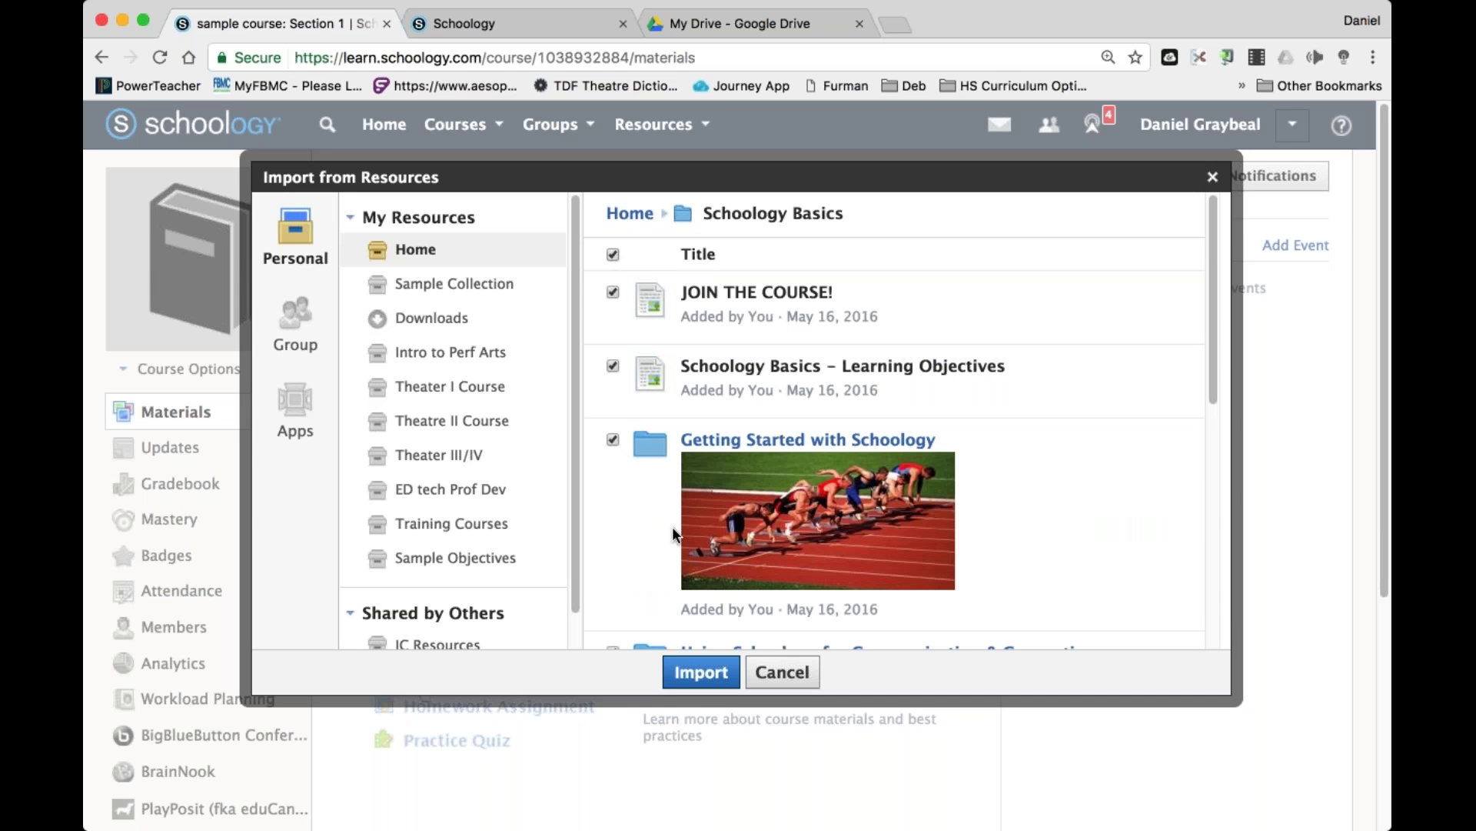
left_click(700, 671)
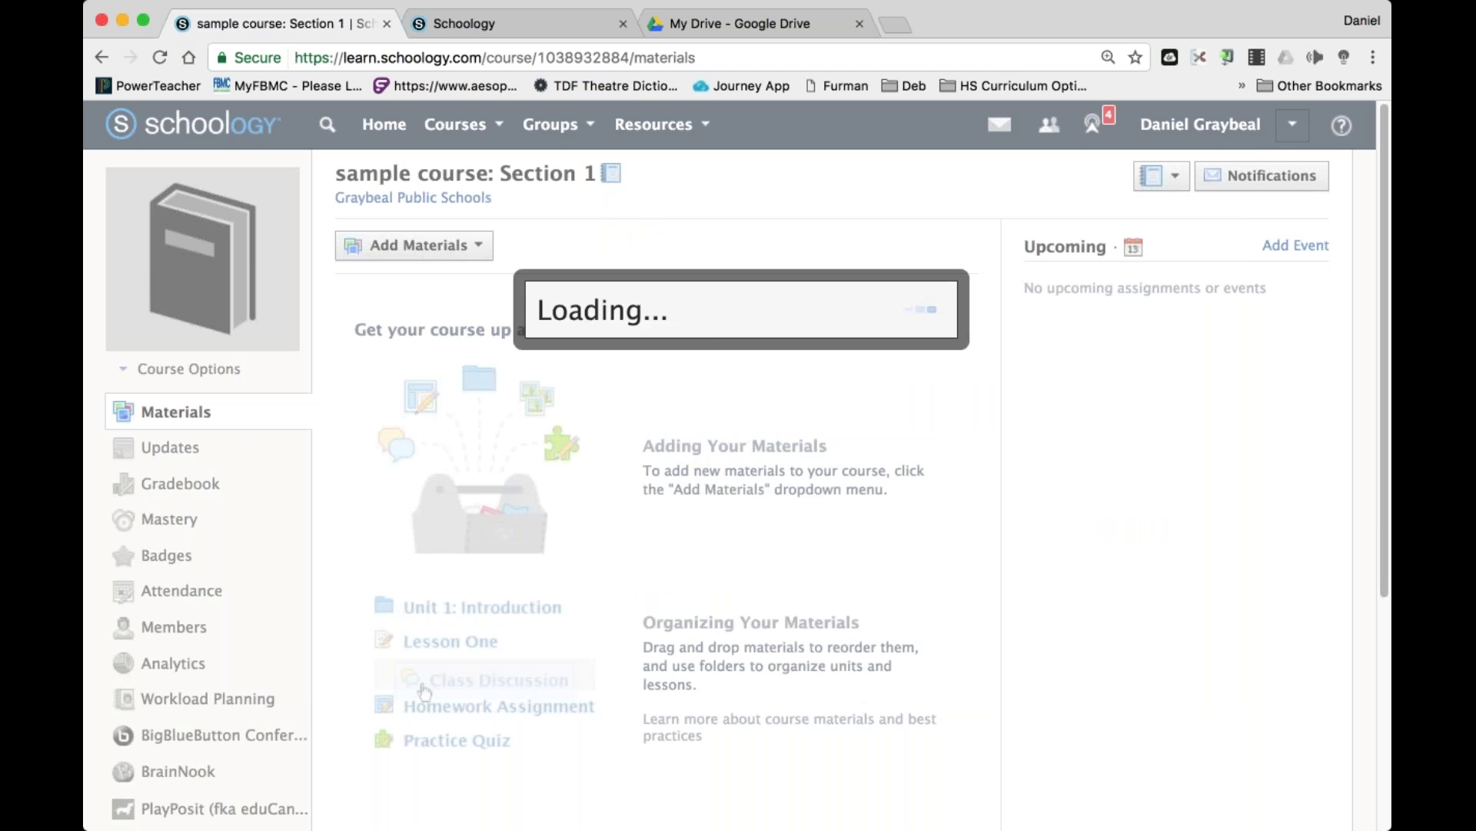
scroll(732, 391, "down", 15)
scroll(732, 391, "down", 20)
scroll(825, 385, "down", 20)
scroll(825, 385, "down", 2)
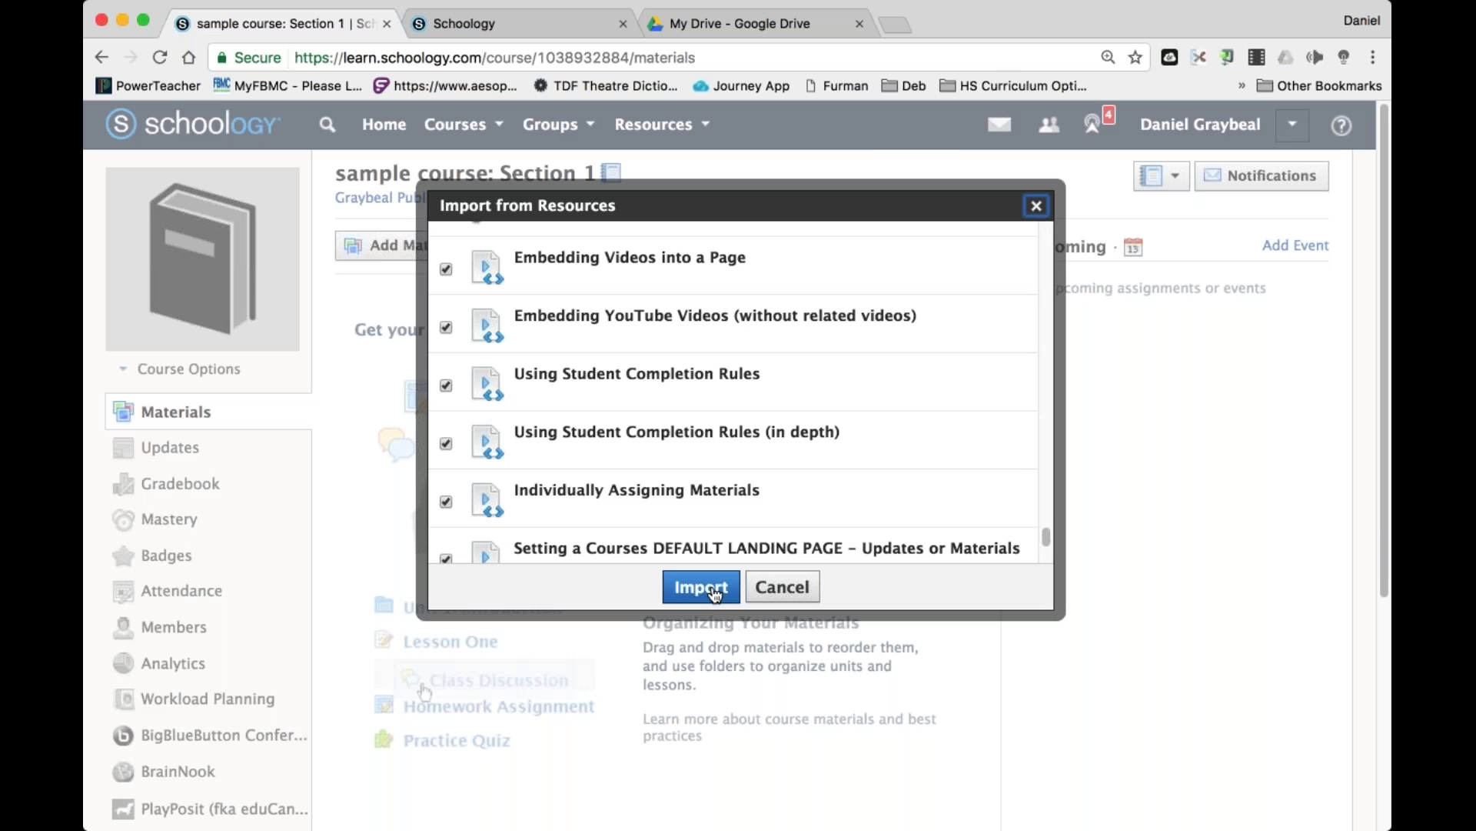
left_click(700, 588)
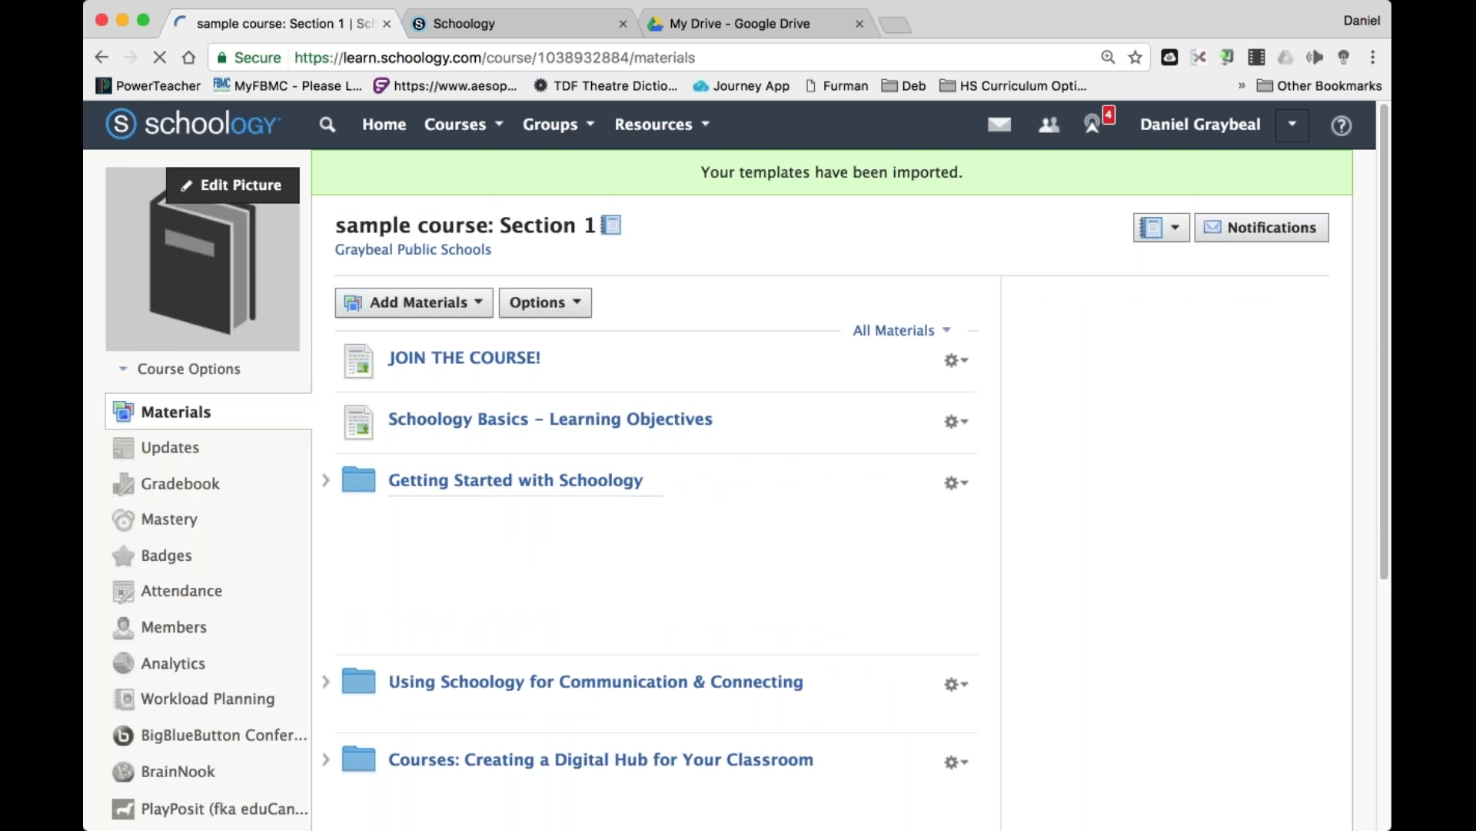
scroll(731, 462, "down", 7)
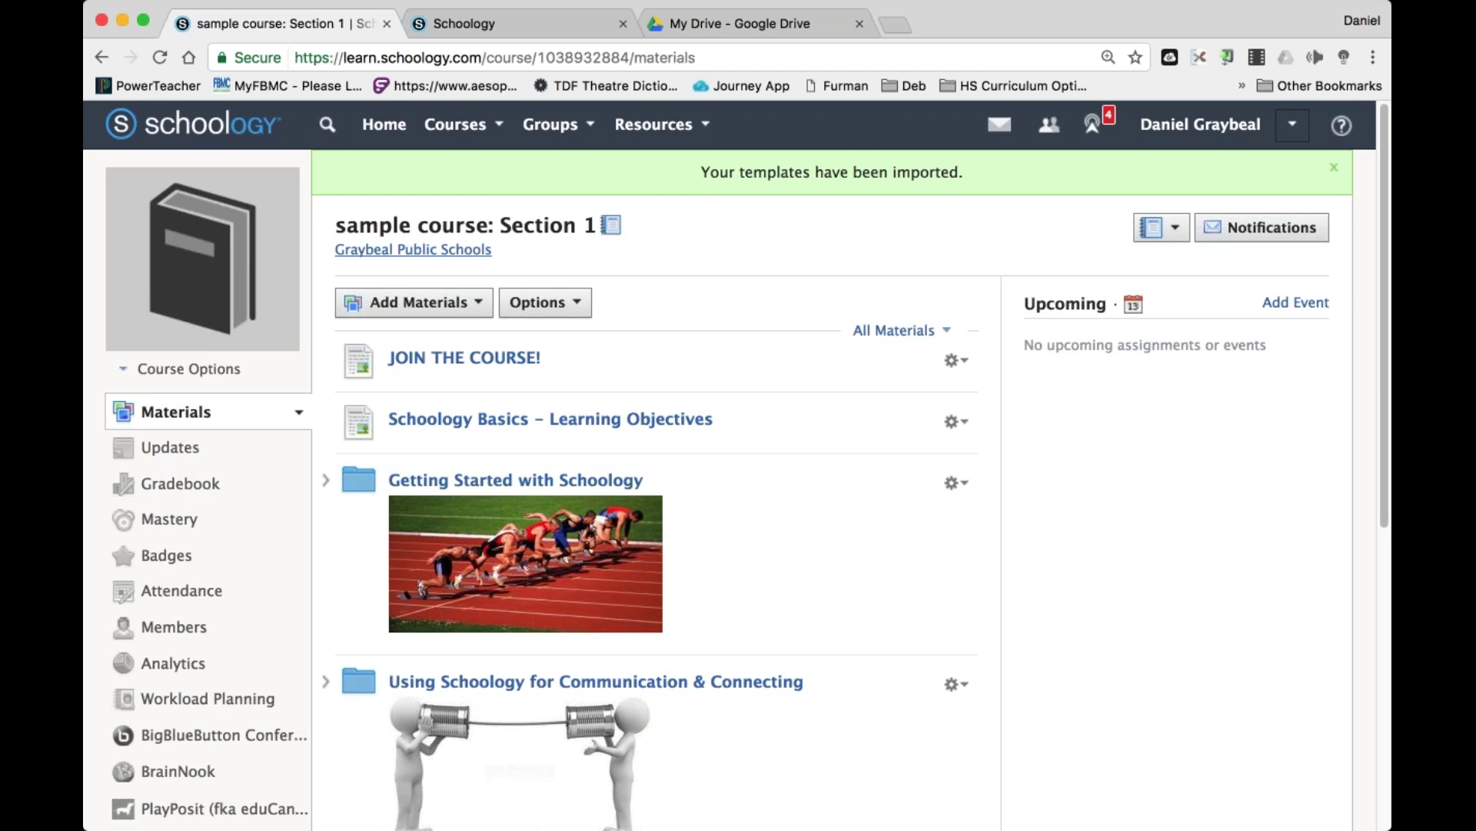
Look through the imported Getting Started with Schoology and Schoology Basics folders.
scroll(731, 461, "down", 6)
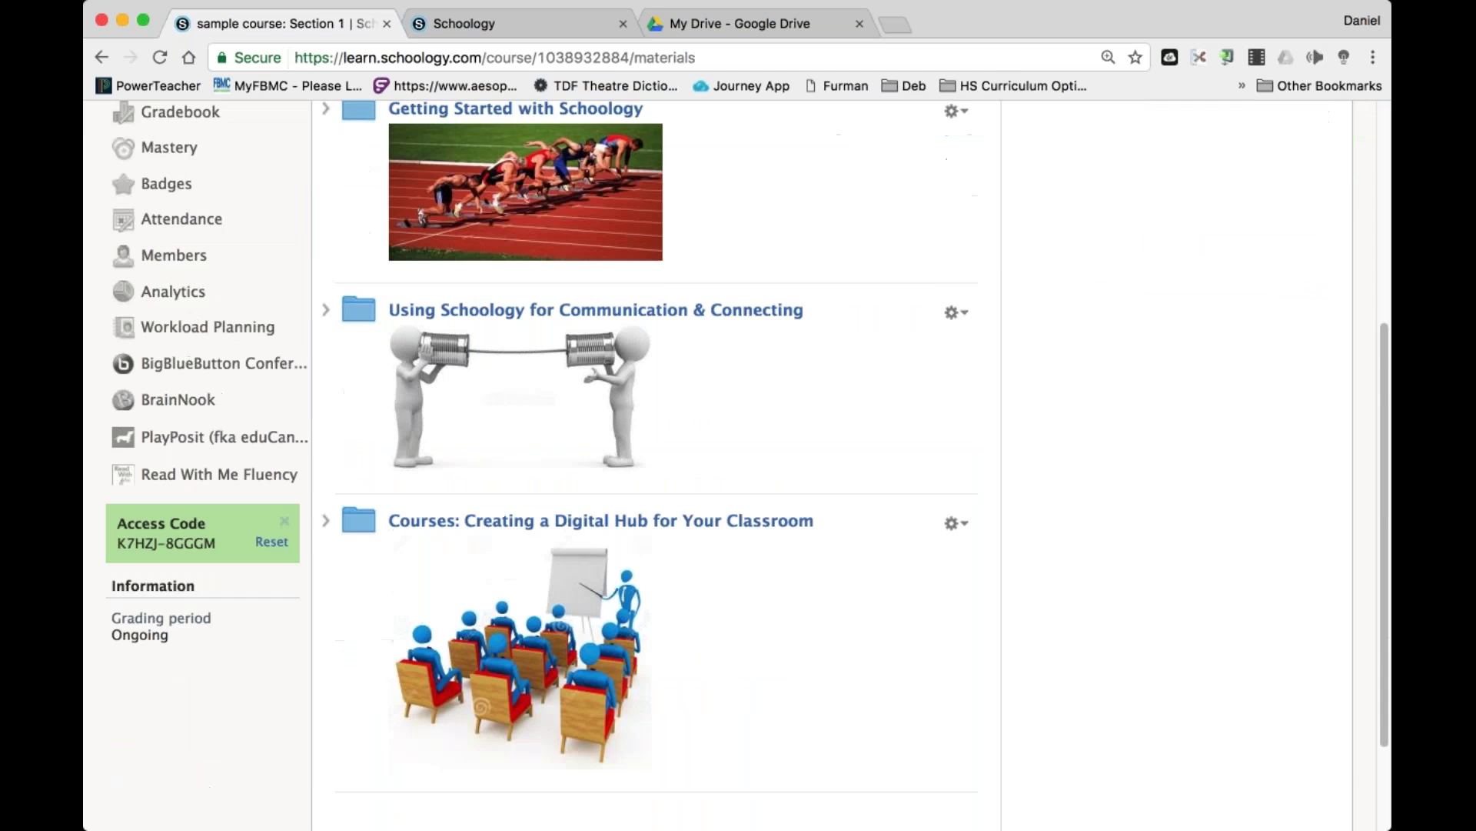
scroll(731, 462, "up", 5)
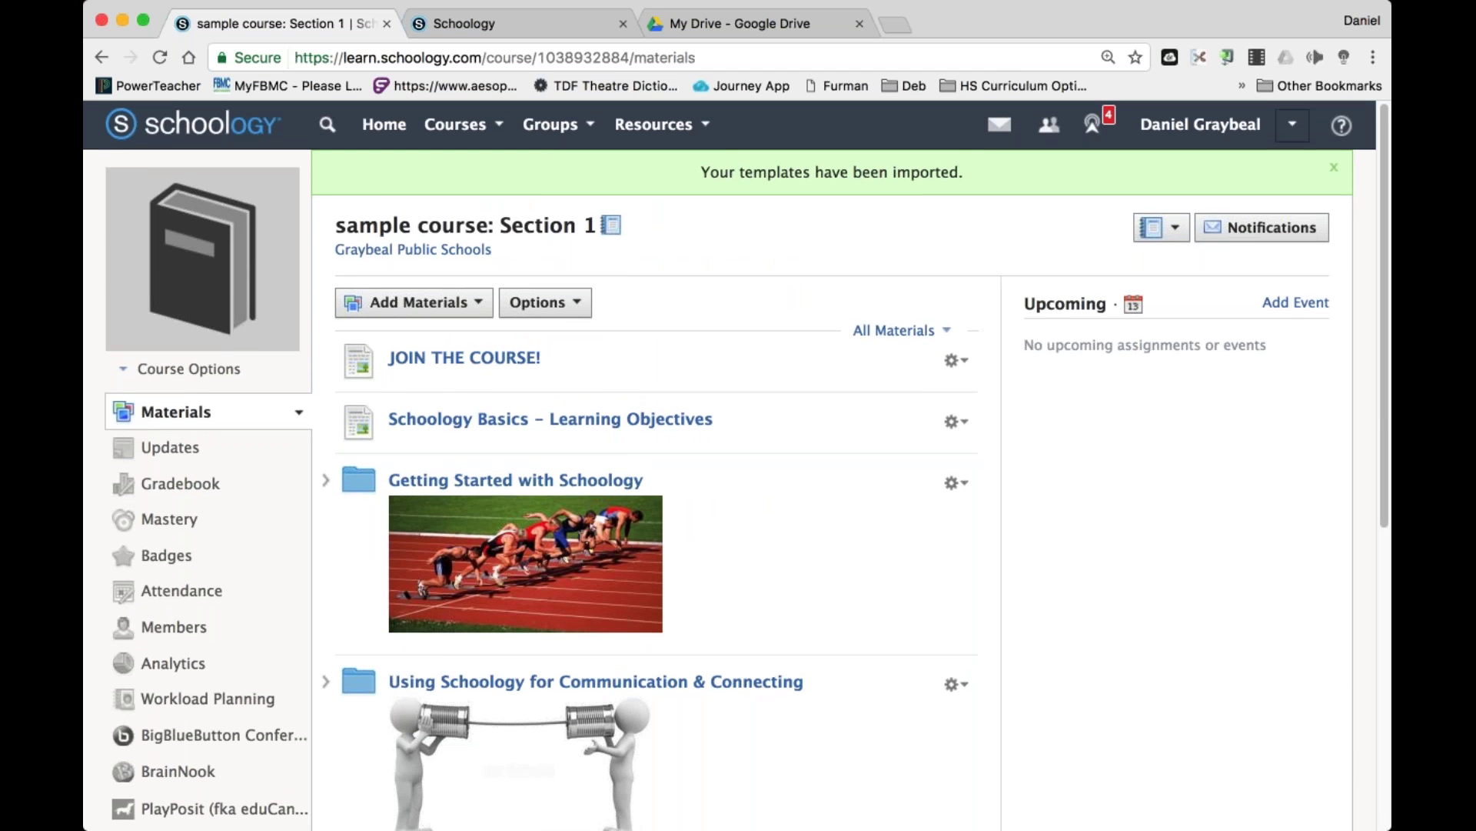
left_click(490, 481)
scroll(491, 486, "down", 12)
scroll(491, 486, "up", 15)
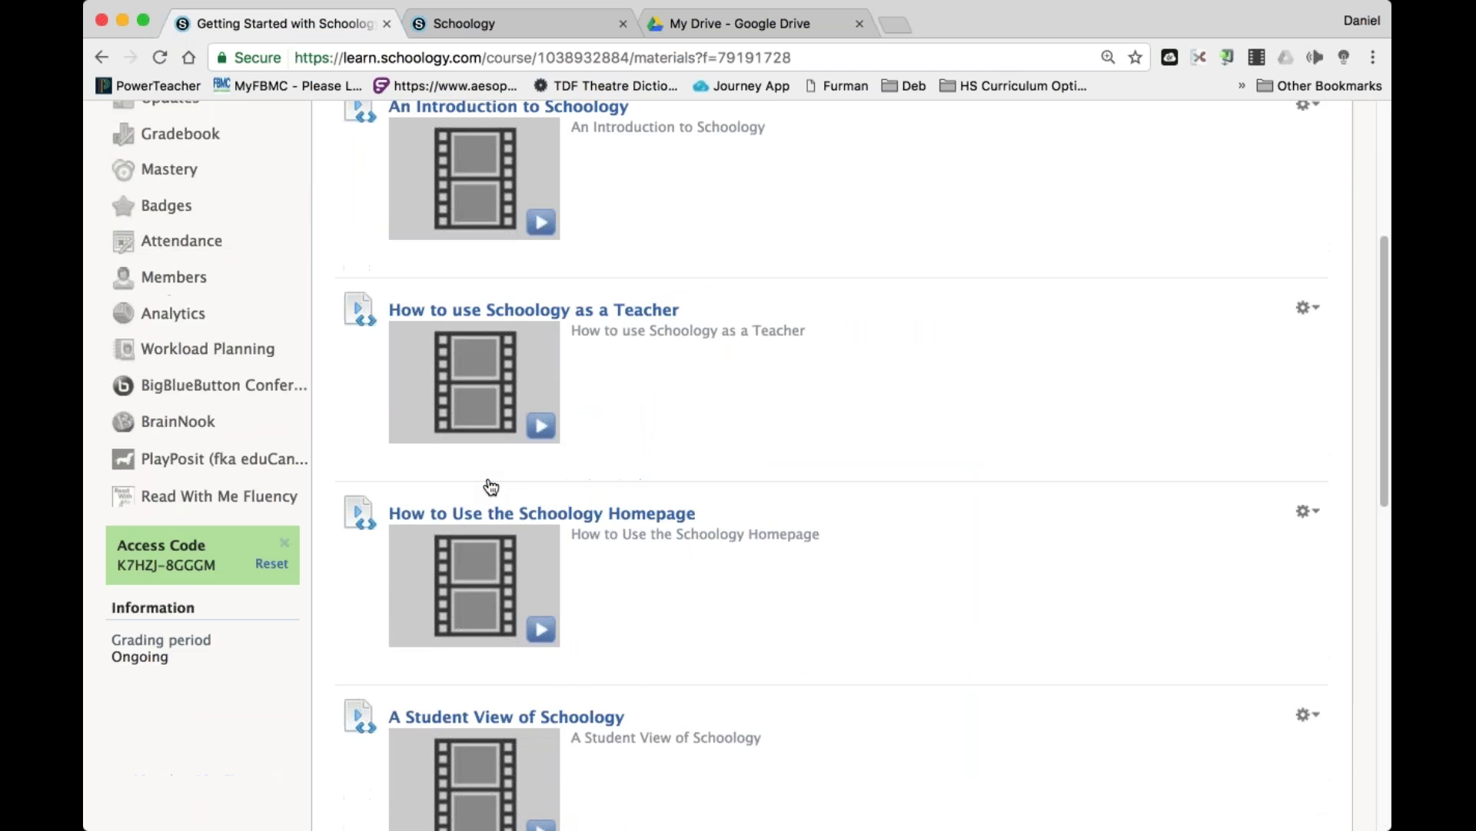
left_click(417, 170)
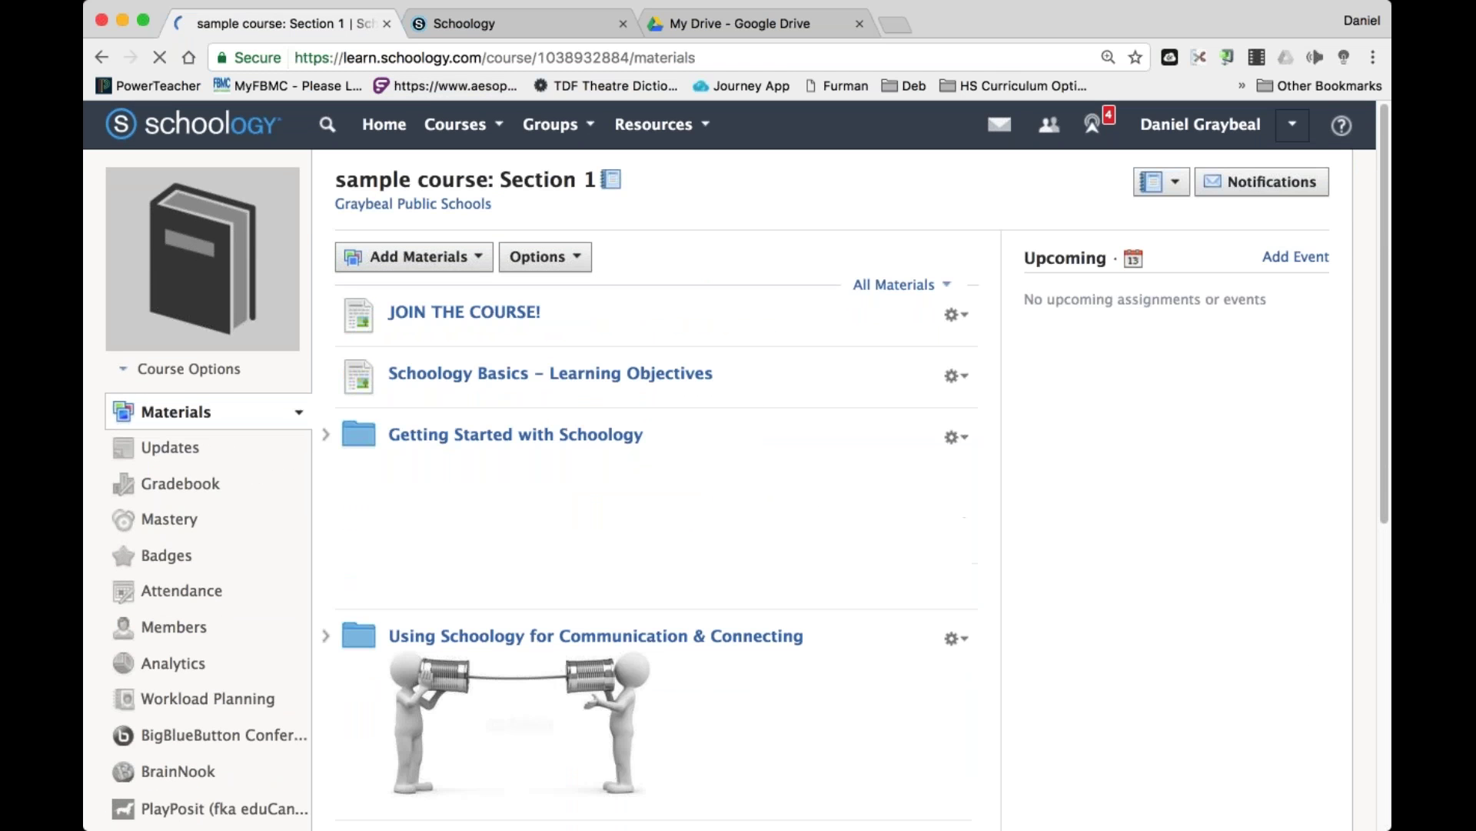
scroll(730, 462, "down", 7)
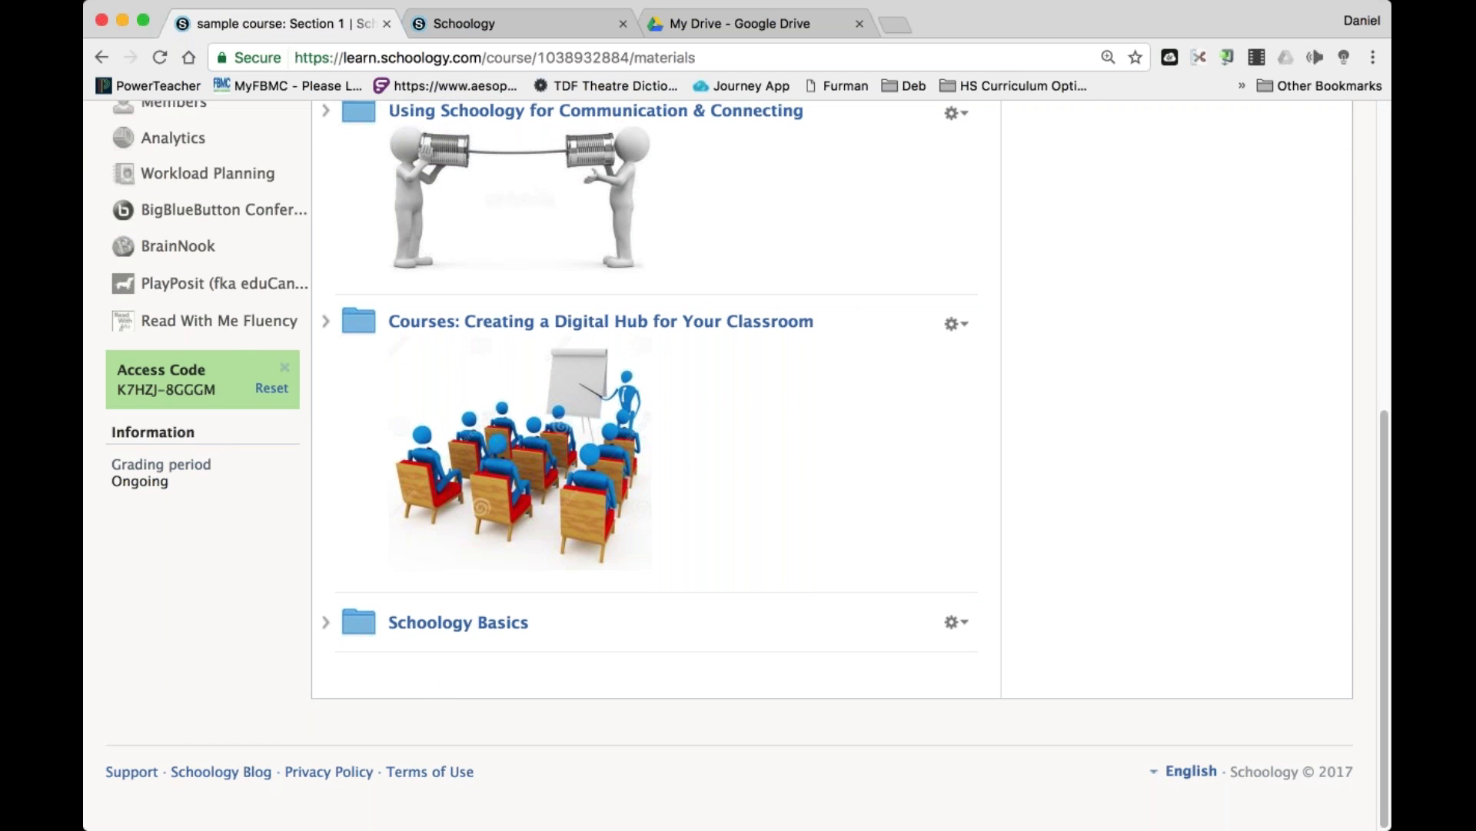
left_click(471, 631)
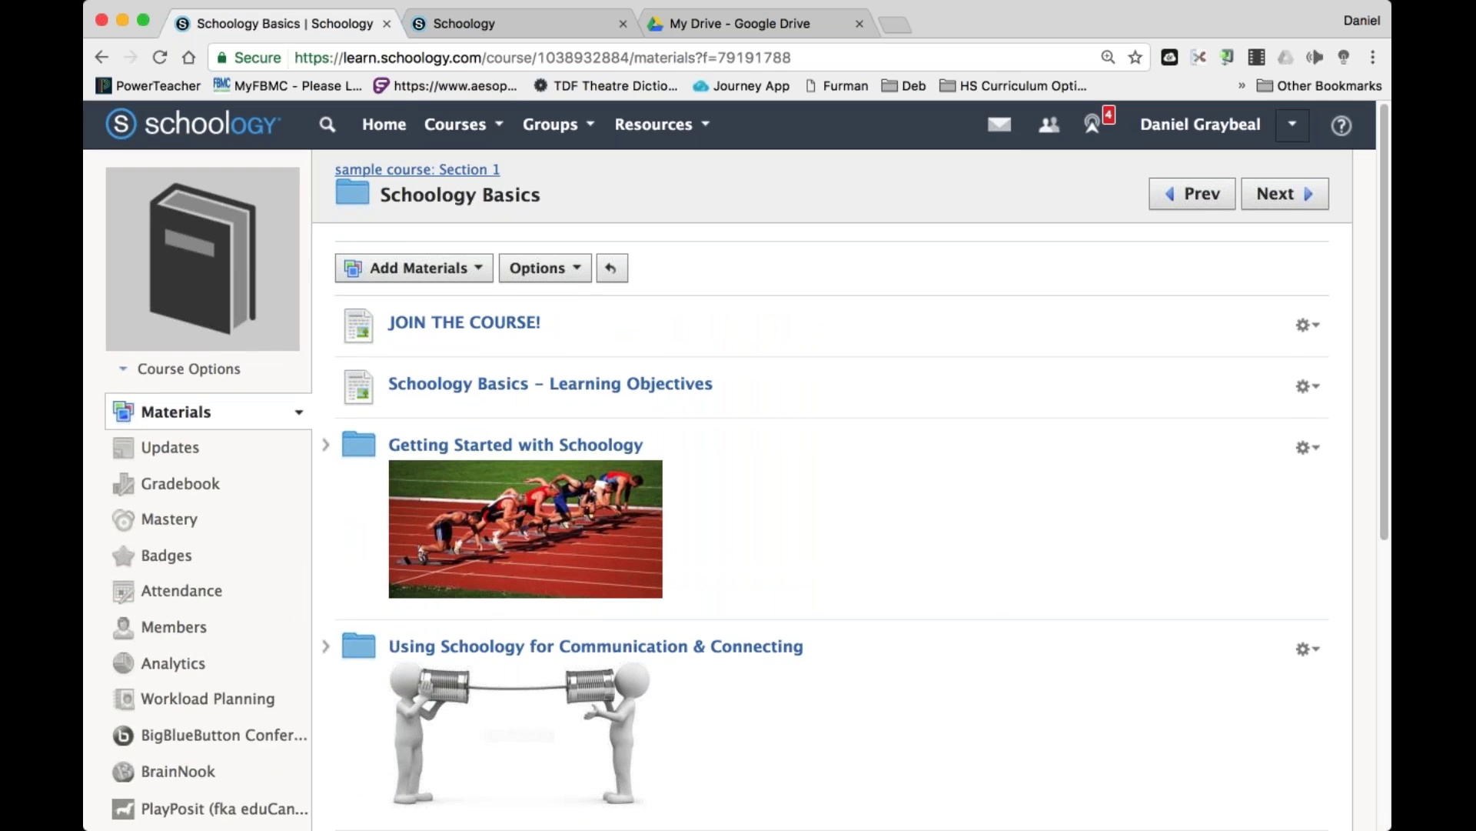
left_click(435, 170)
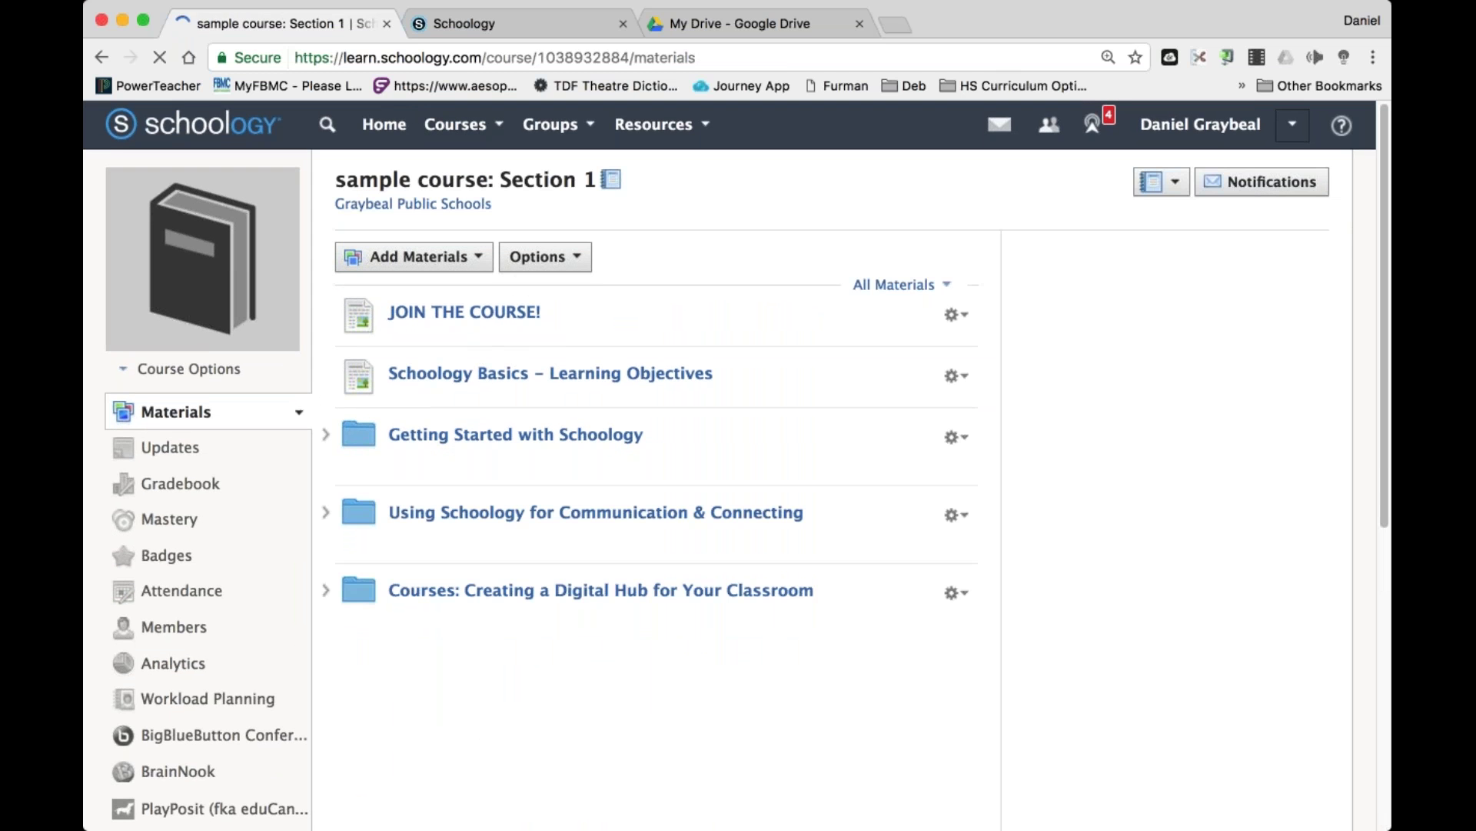
Delete the Courses: Creating a Digital Hub for Your Classroom folder from the materials.
scroll(462, 625, "down", 10)
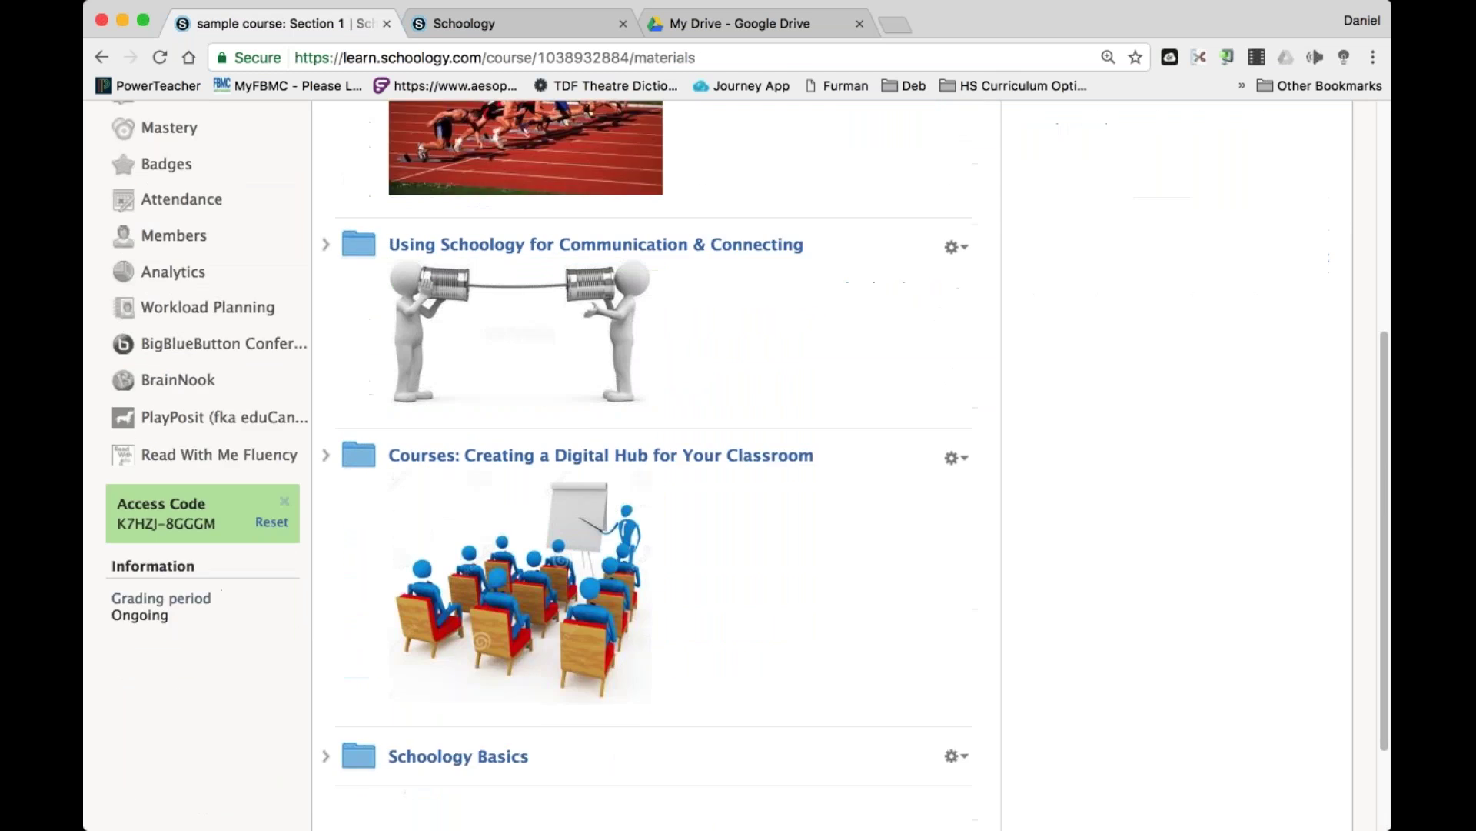
left_click(956, 327)
left_click(1007, 544)
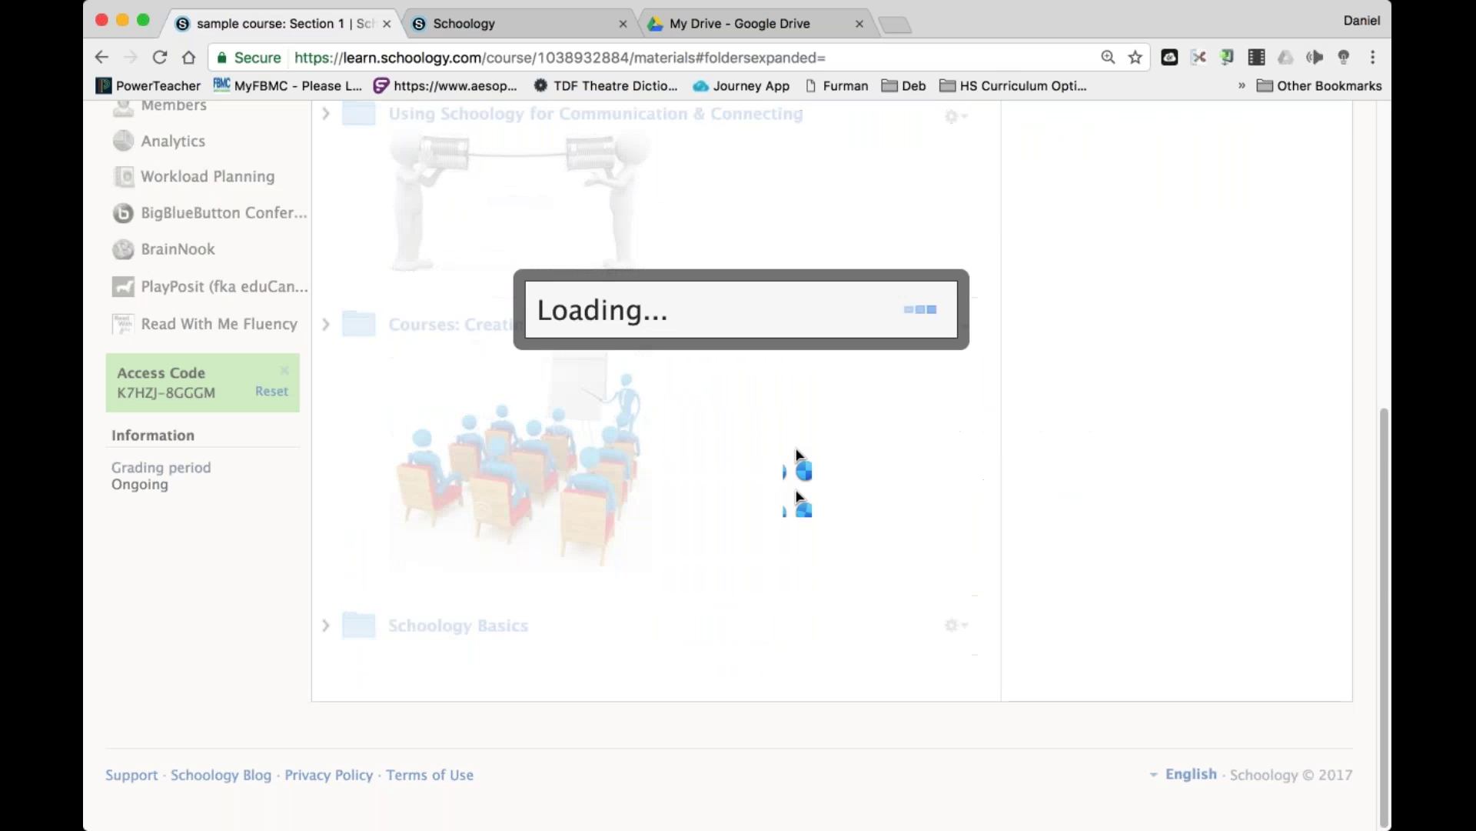
left_click(699, 409)
scroll(1059, 319, "up", 3)
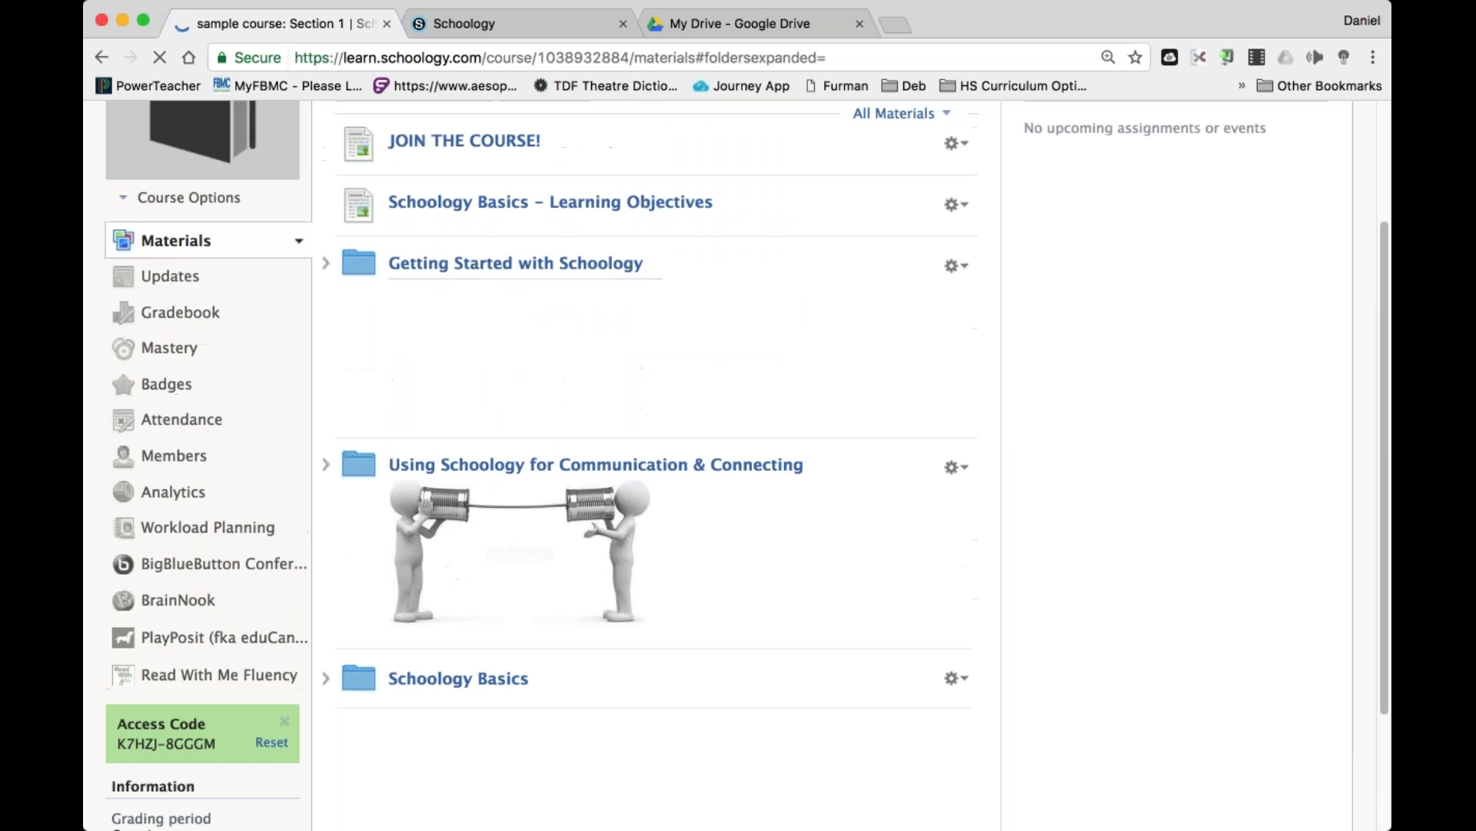
left_click(956, 468)
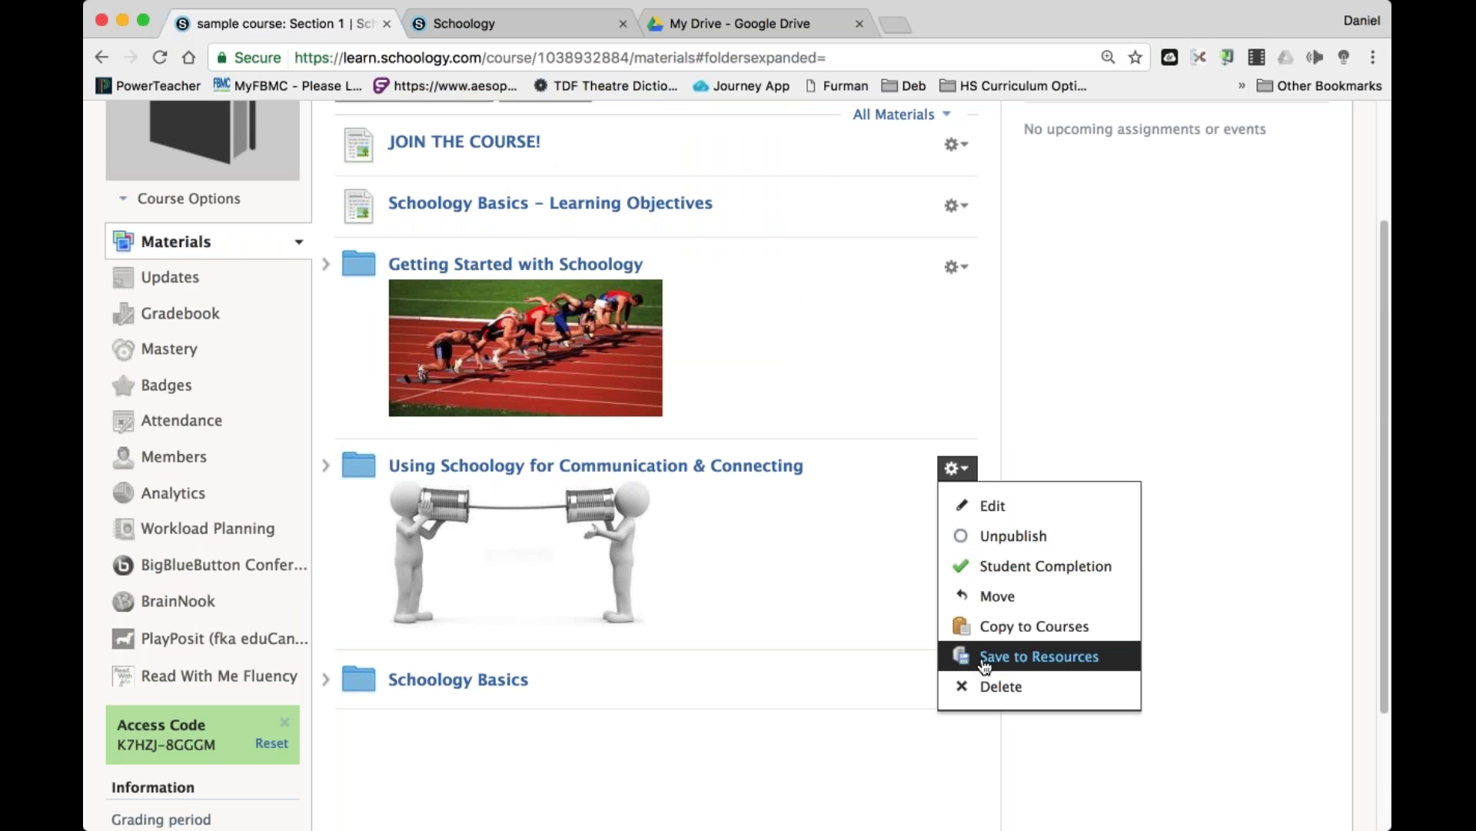
Delete the Communication & Connecting and Getting Started with Schoology folders.
left_click(997, 686)
left_click(701, 411)
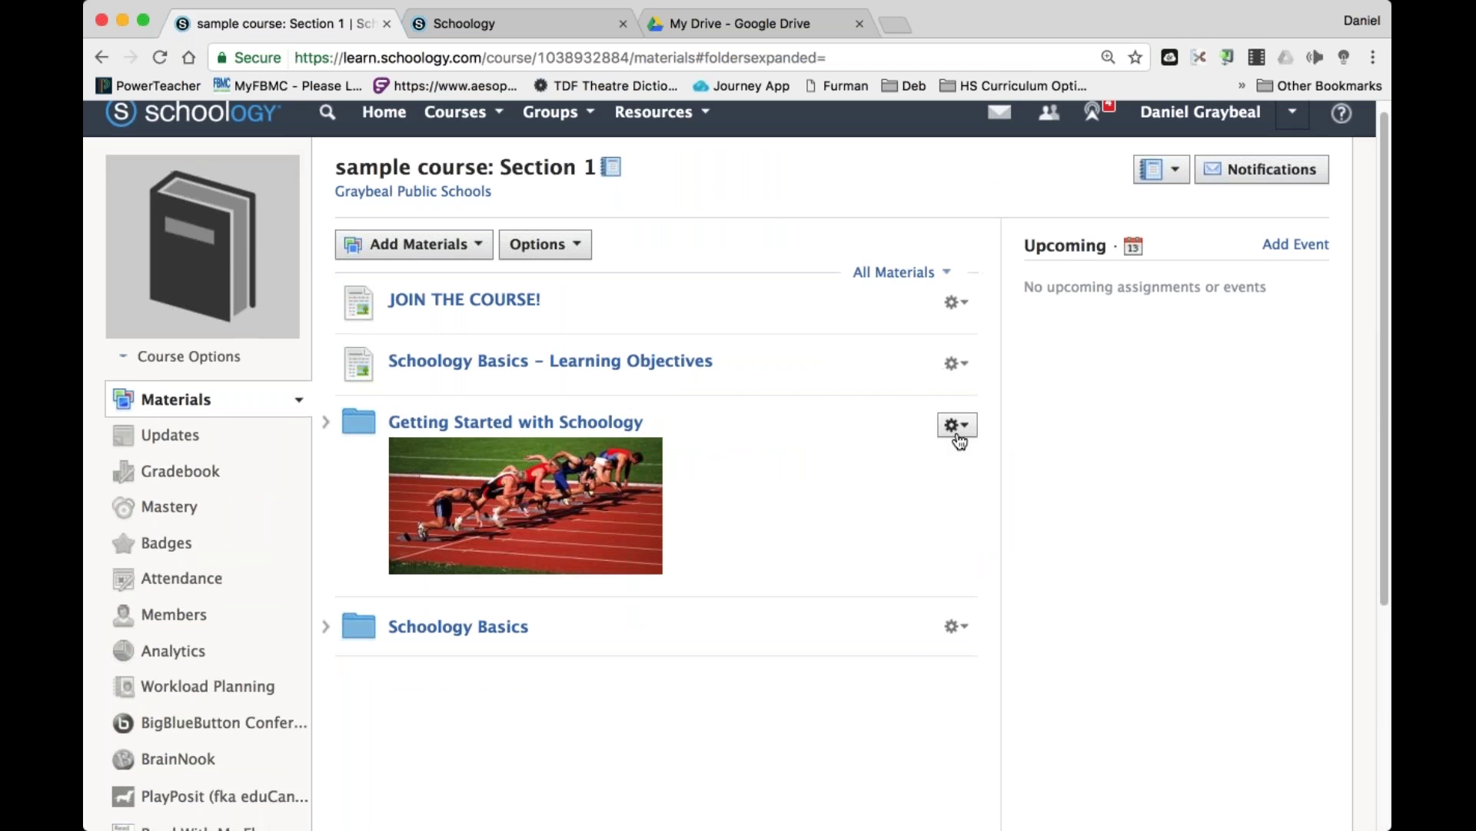
left_click(956, 426)
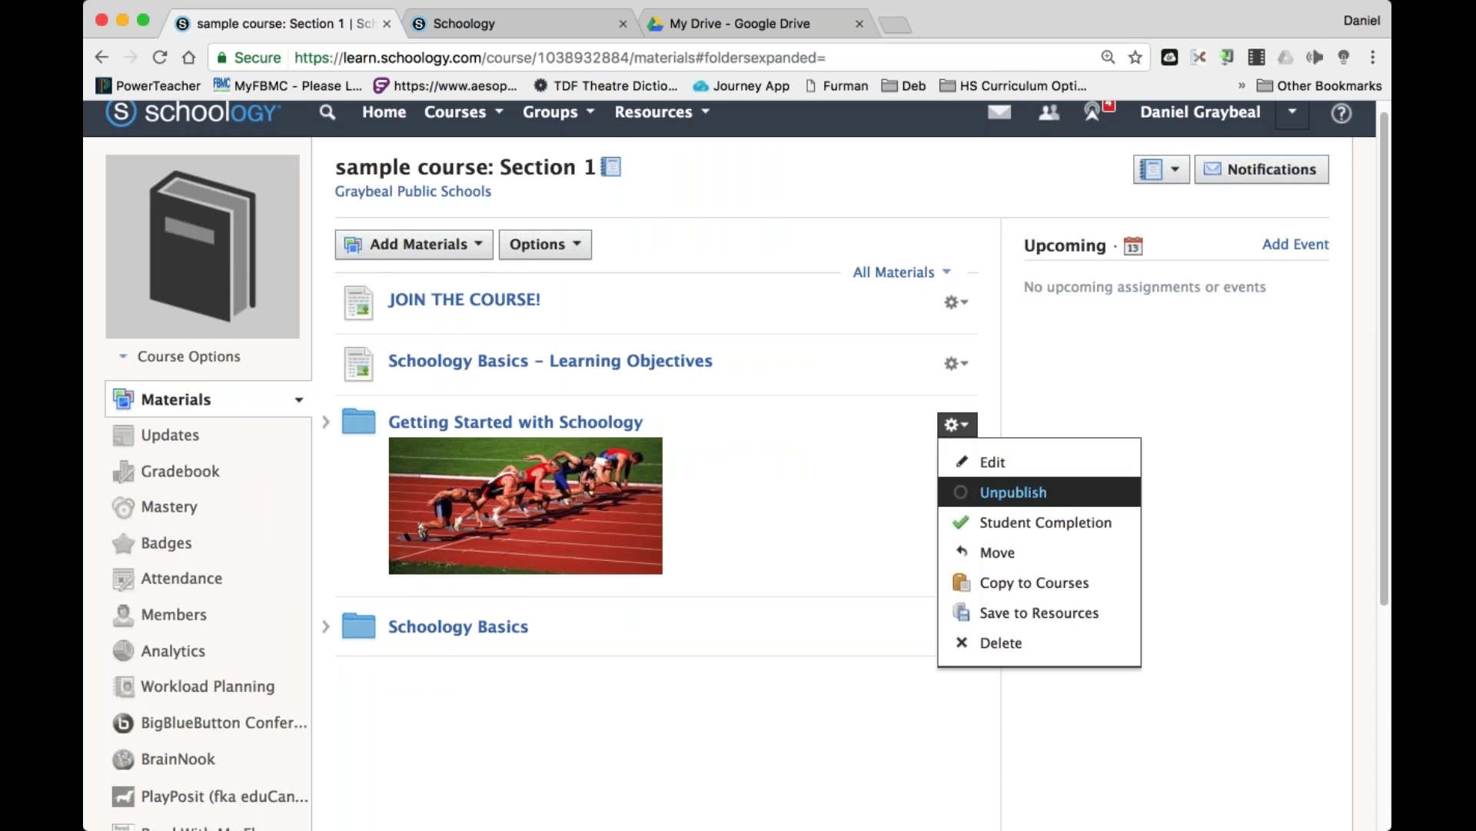
left_click(961, 643)
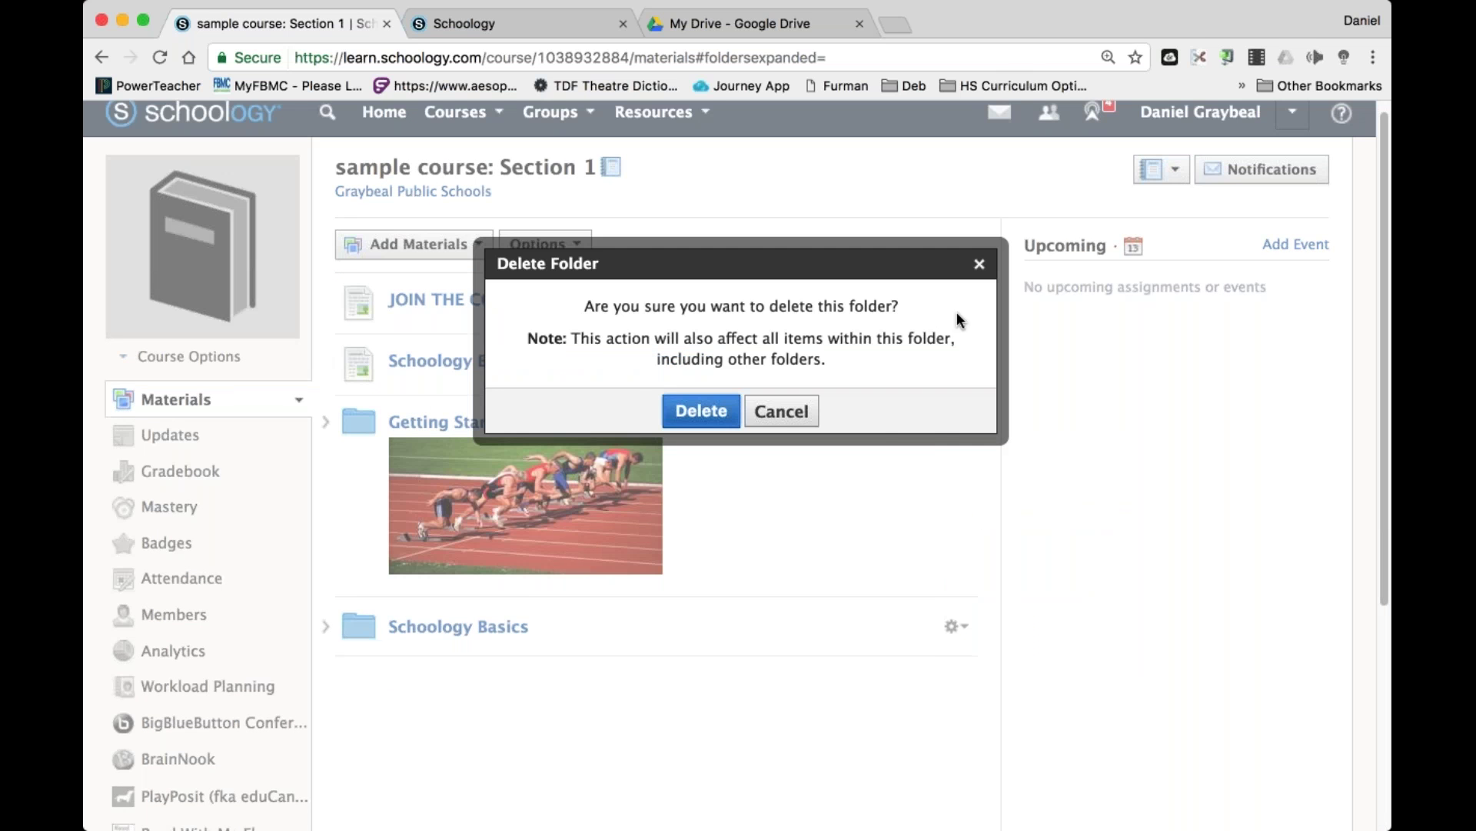
key("Return")
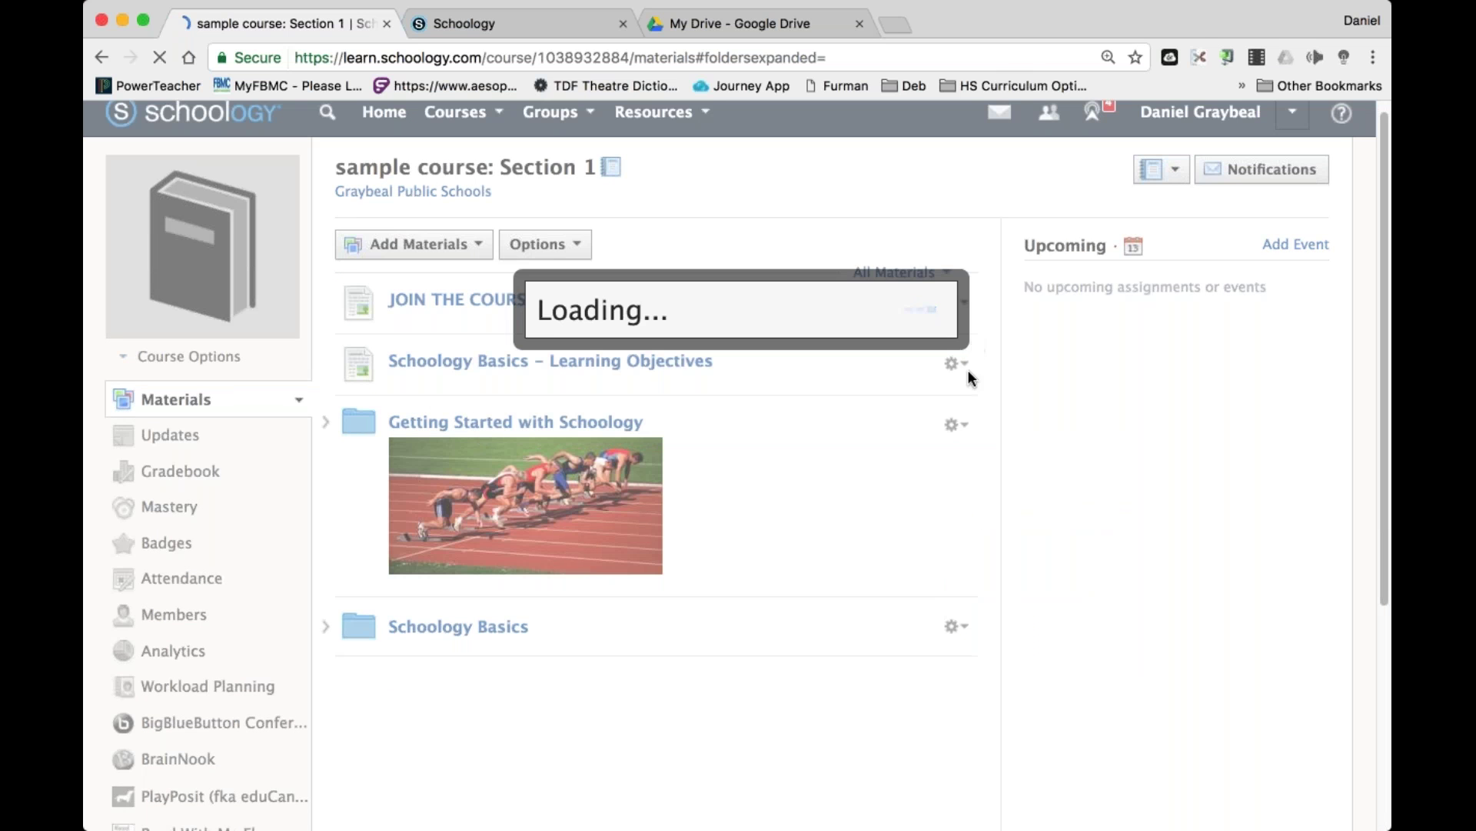
Delete the Learning Objectives and JOIN THE COURSE! pages.
left_click(957, 363)
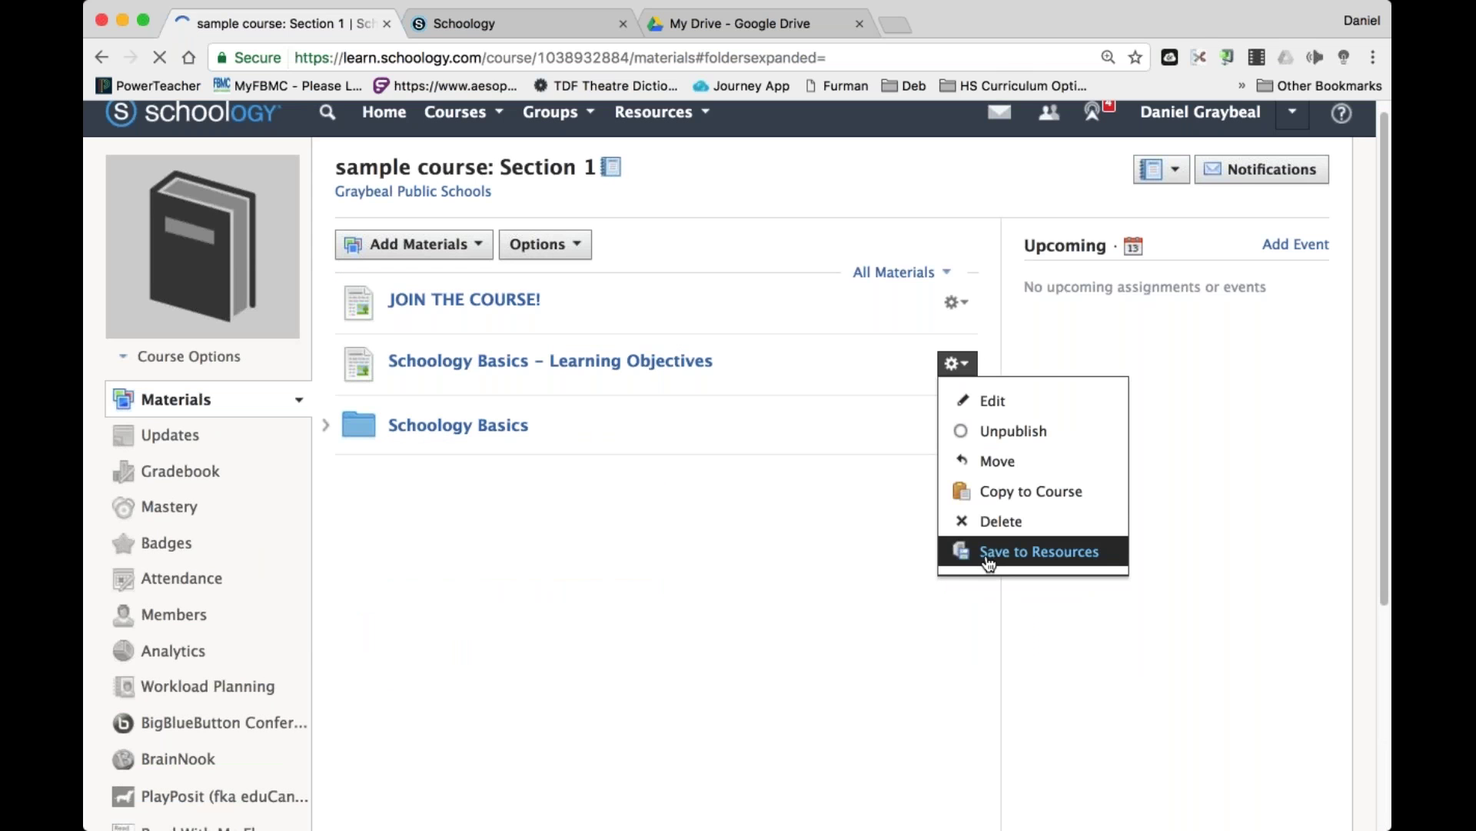
left_click(989, 561)
left_click(809, 472)
left_click(957, 363)
left_click(1001, 521)
left_click(700, 367)
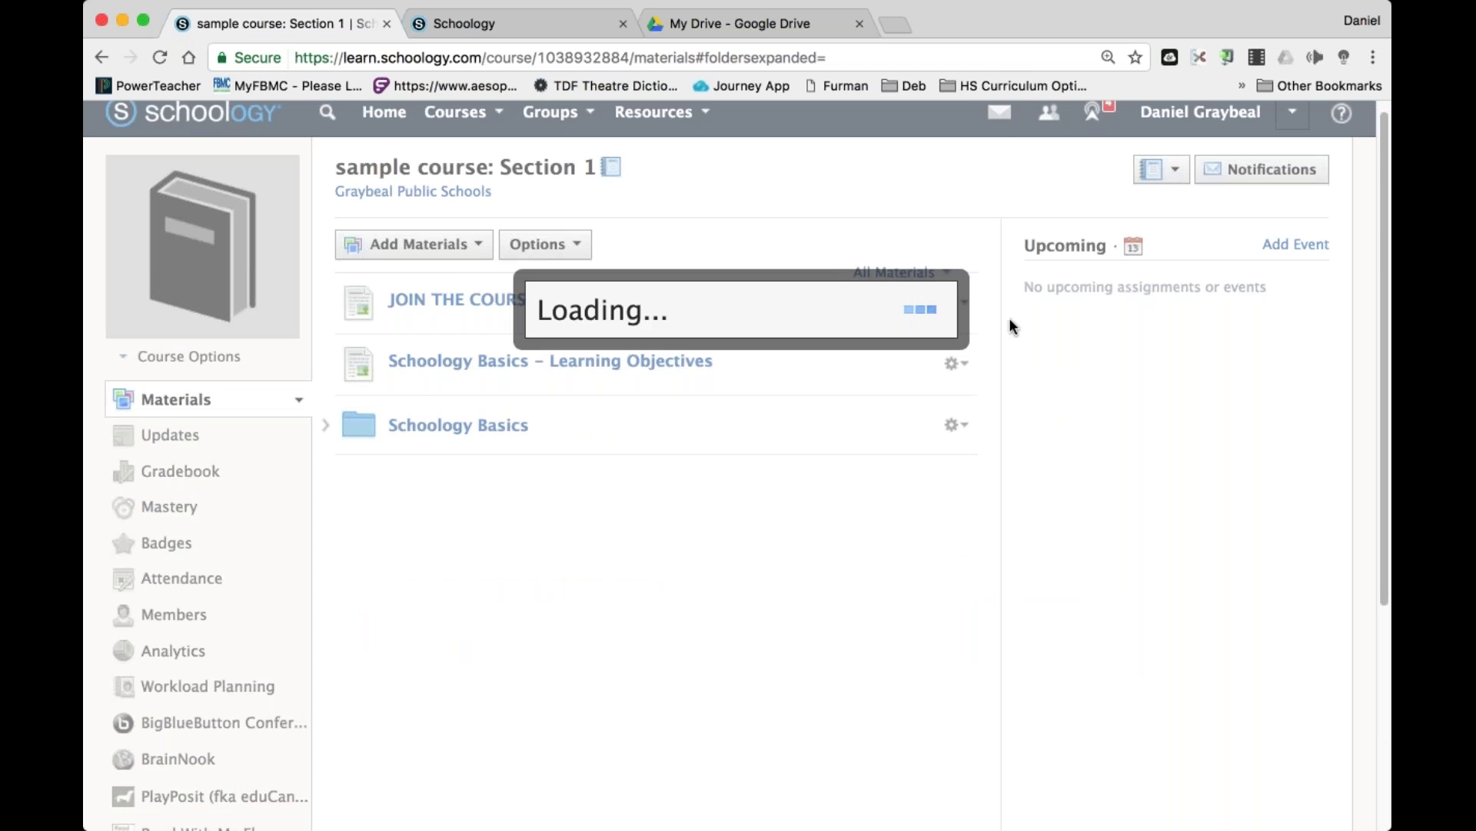
left_click(955, 300)
left_click(1000, 458)
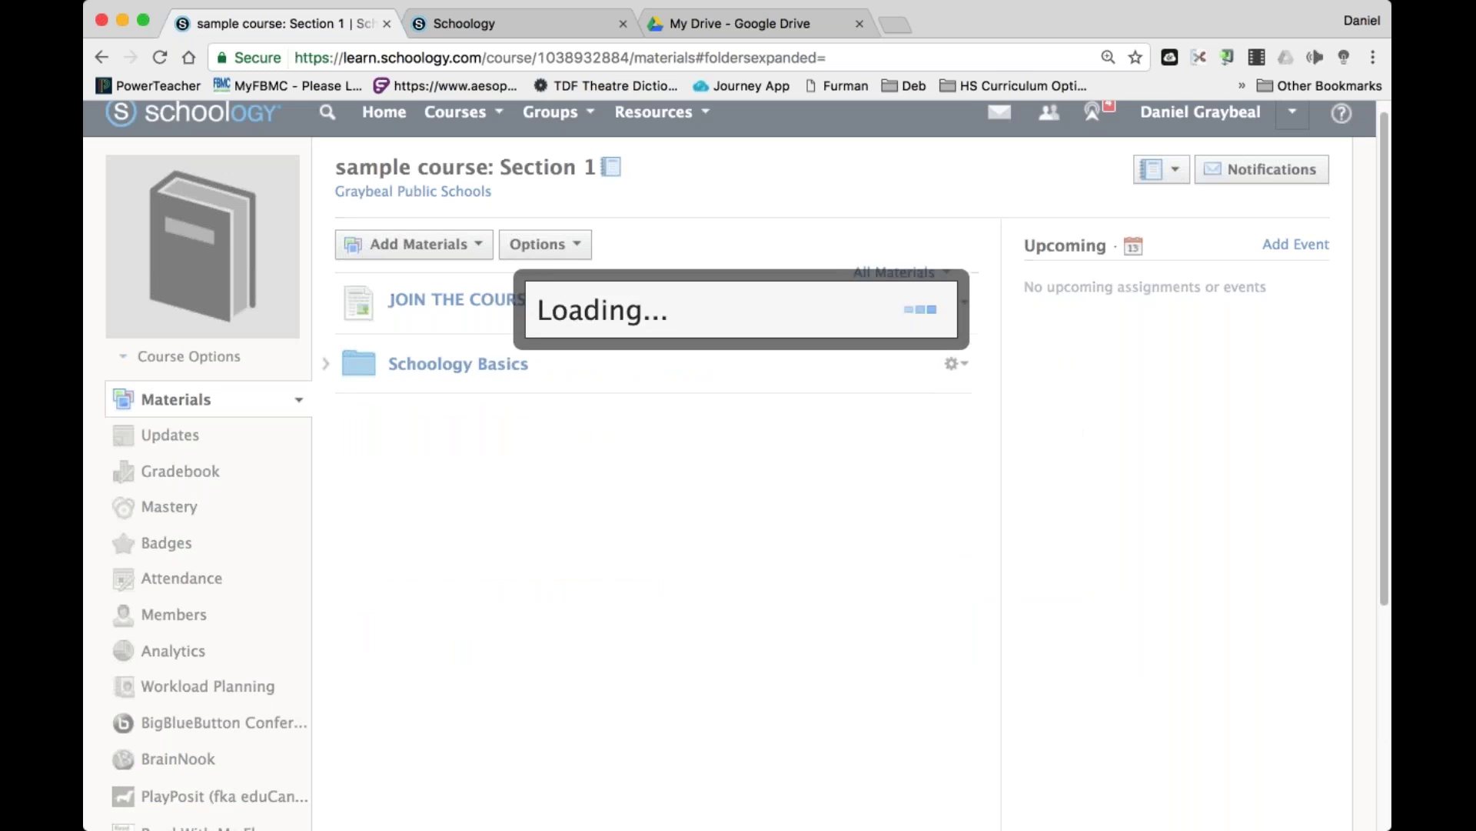
left_click(700, 367)
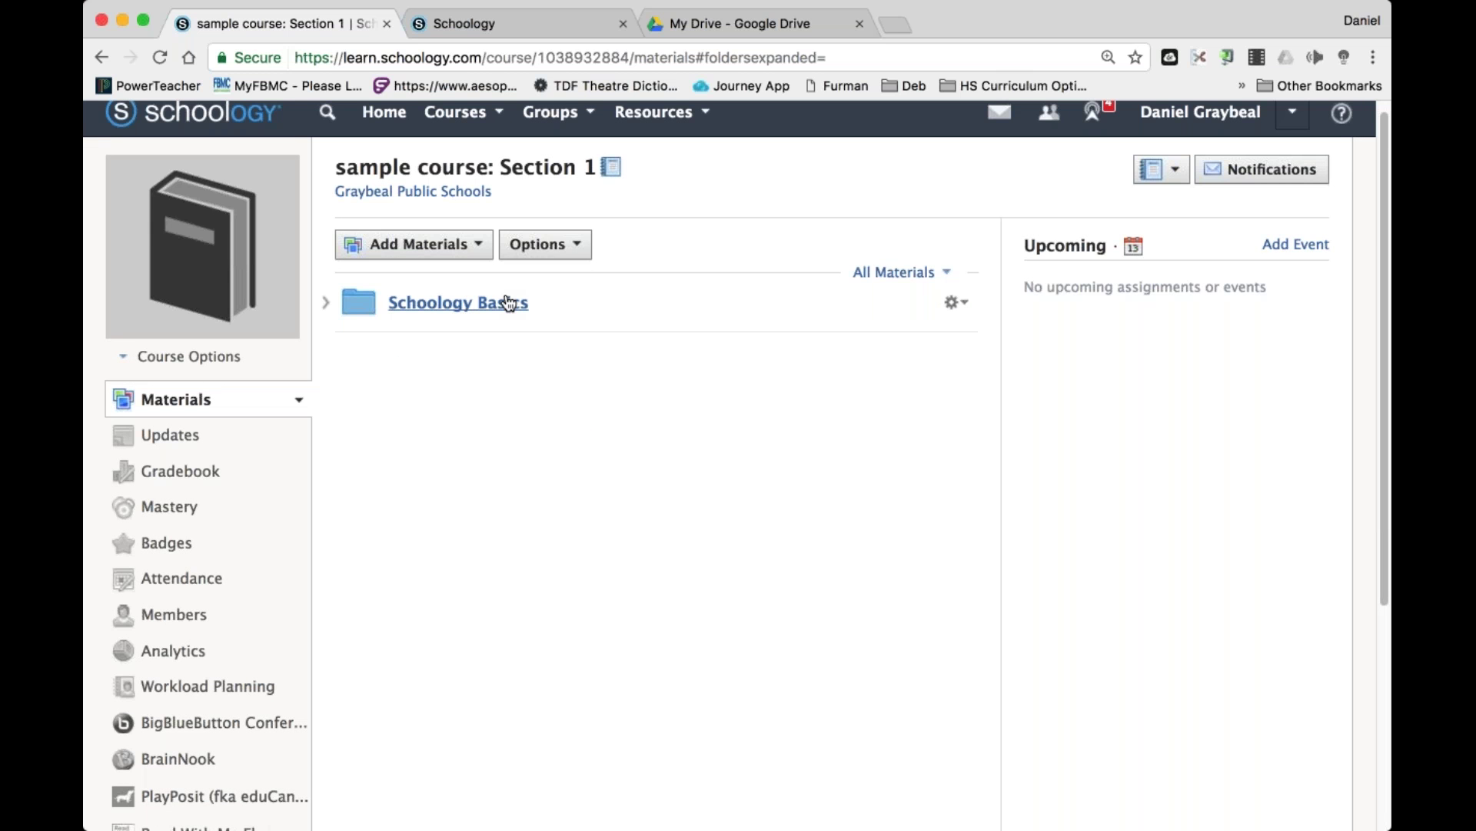
Delete the Schoology Basics folder, leaving the course empty, and bring up Import from Resources.
left_click(467, 306)
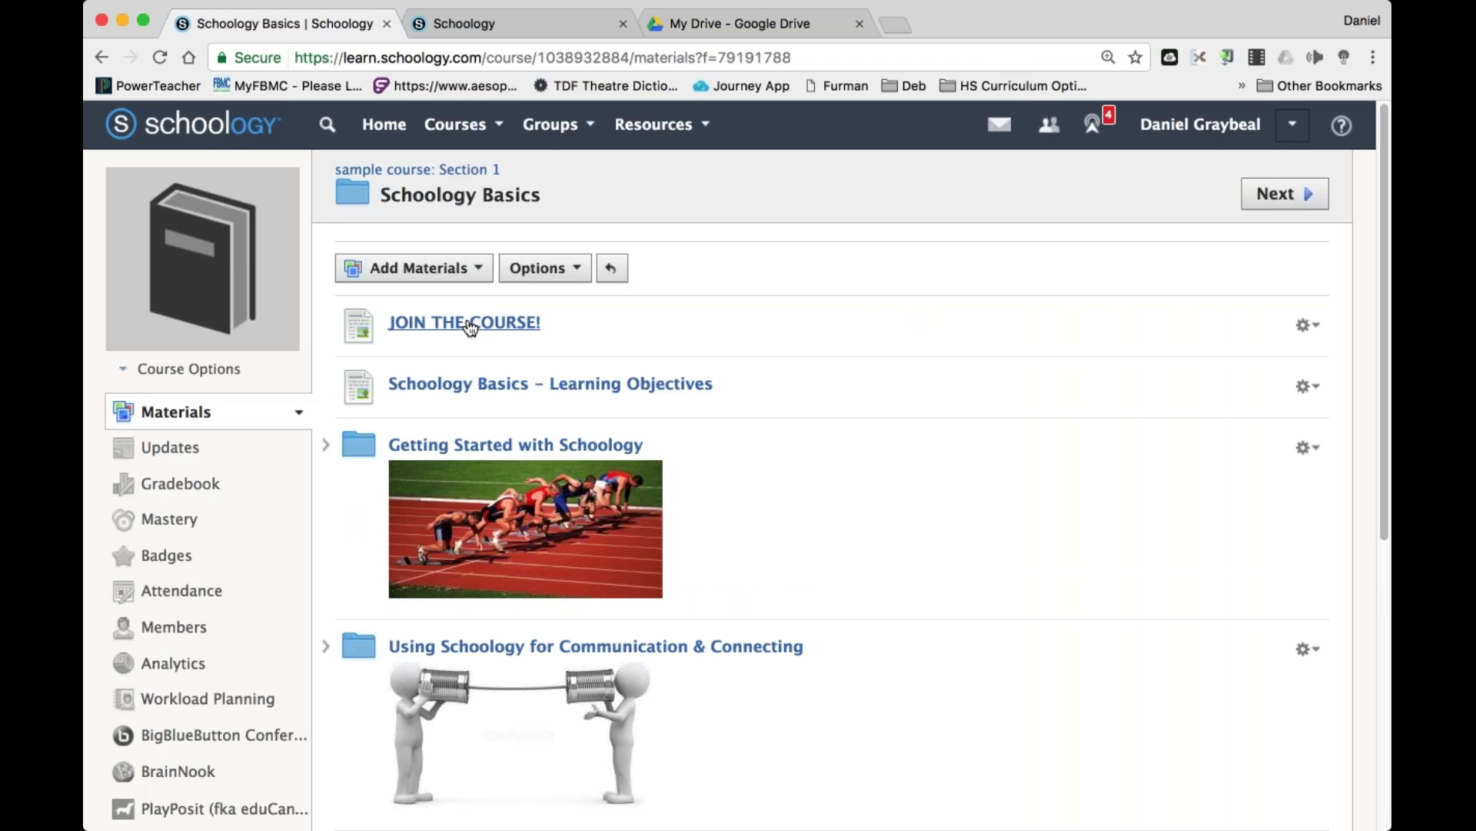
left_click(470, 324)
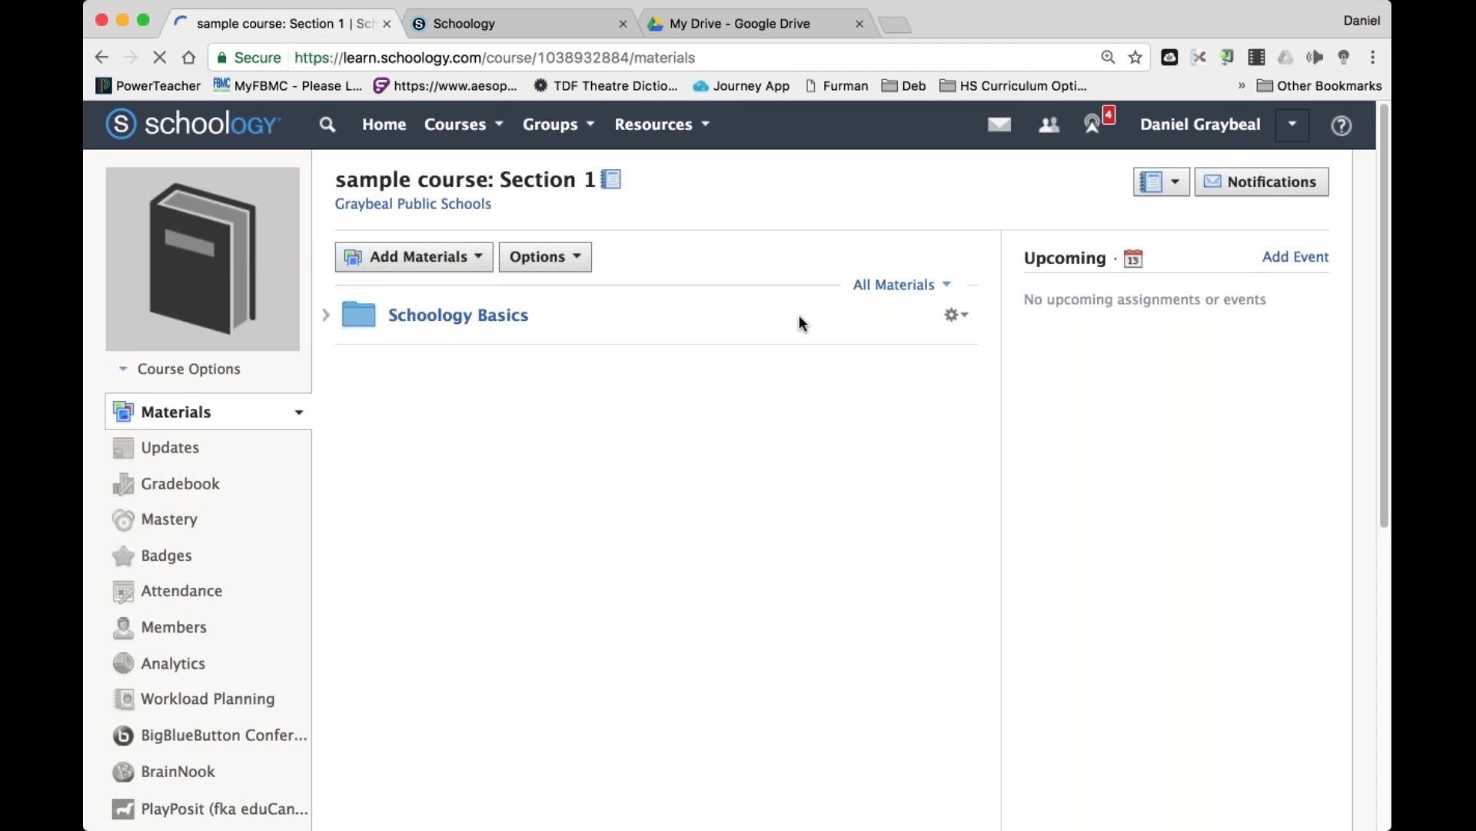
left_click(961, 320)
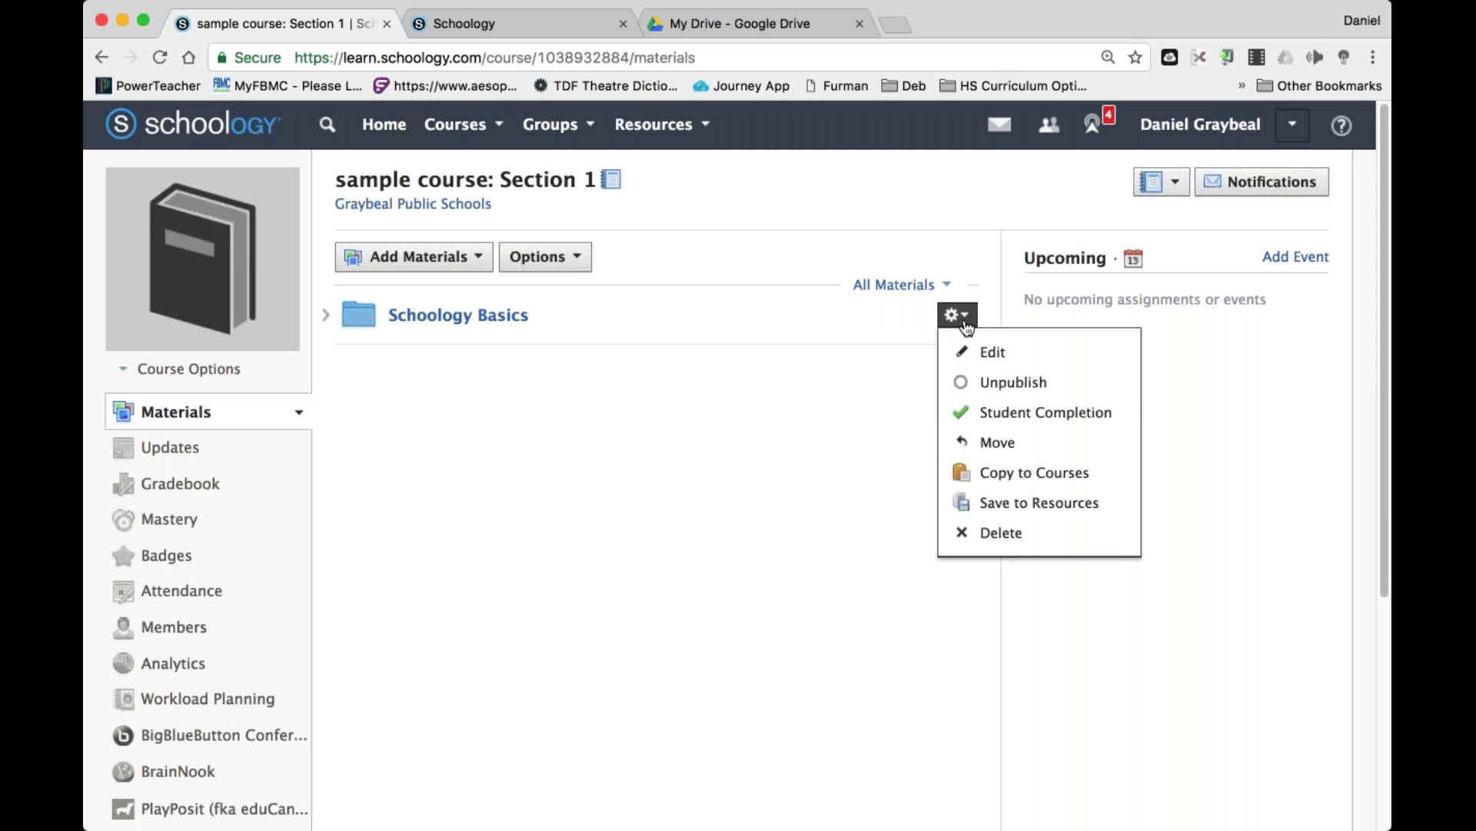
left_click(1002, 532)
left_click(607, 409)
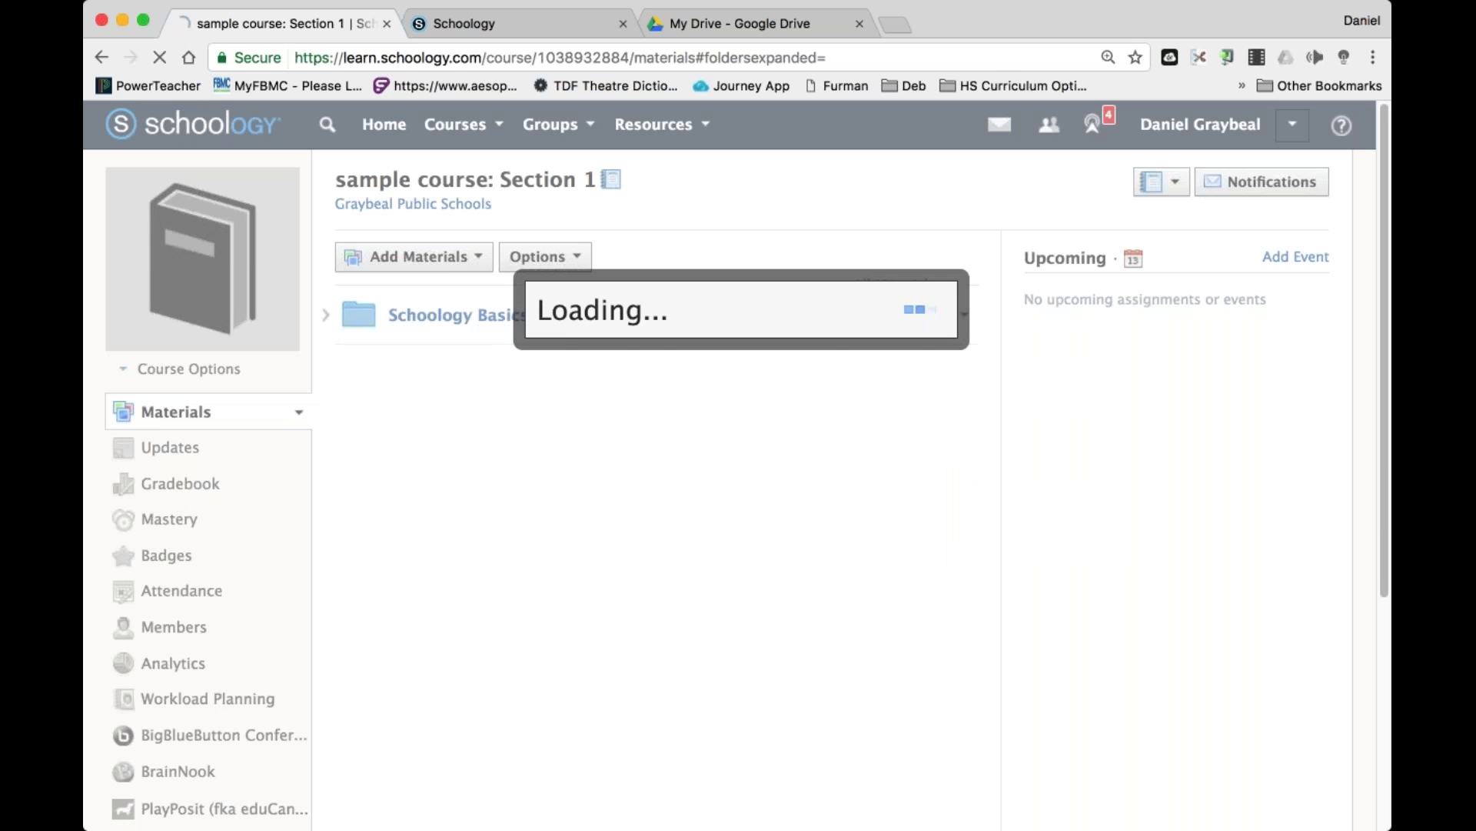
left_click(483, 256)
left_click(432, 538)
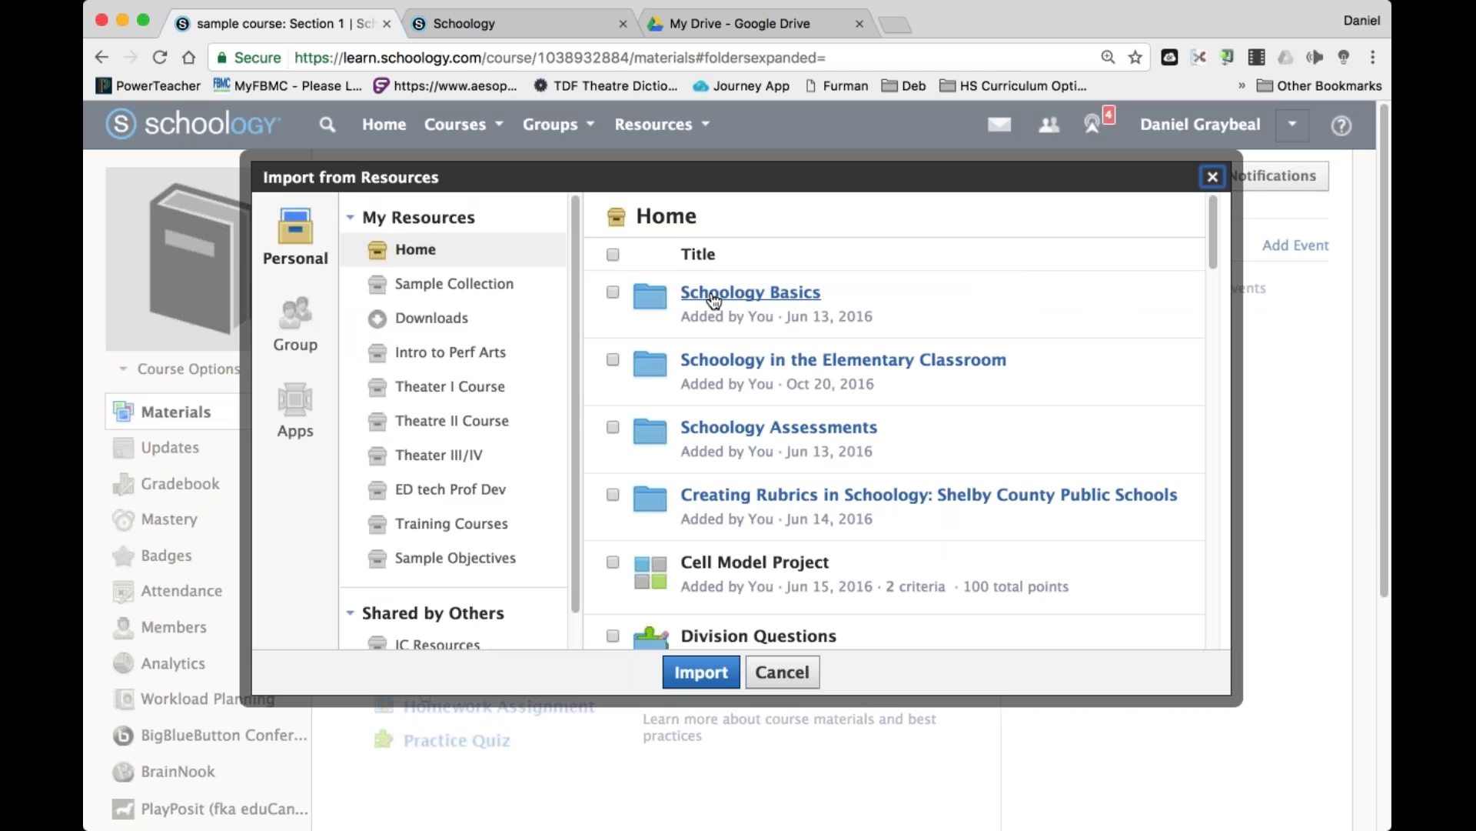
Import all Schoology Basics items again at the top level of sample course: Section 1.
left_click(751, 292)
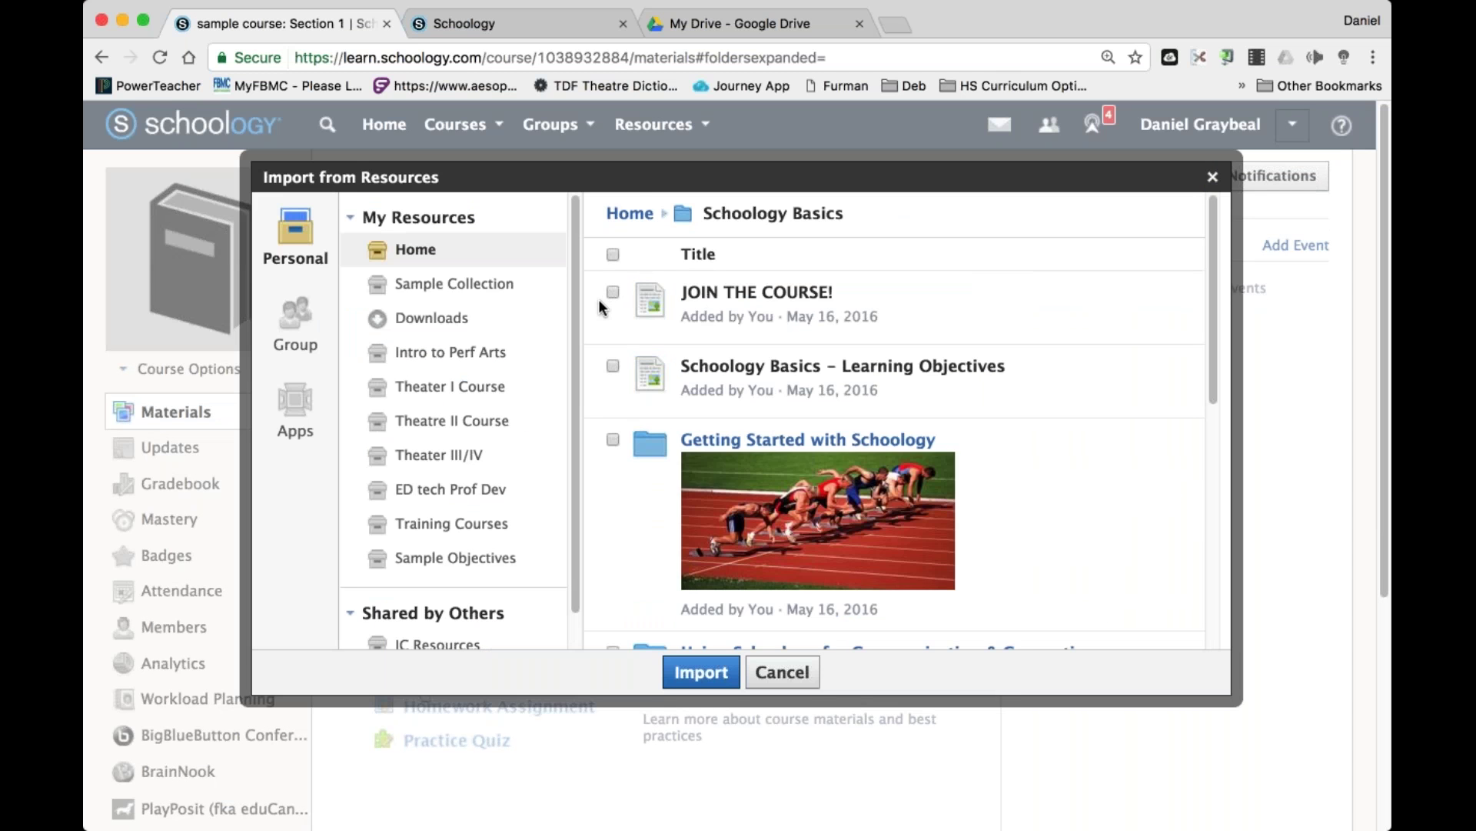
scroll(686, 427, "down", 10)
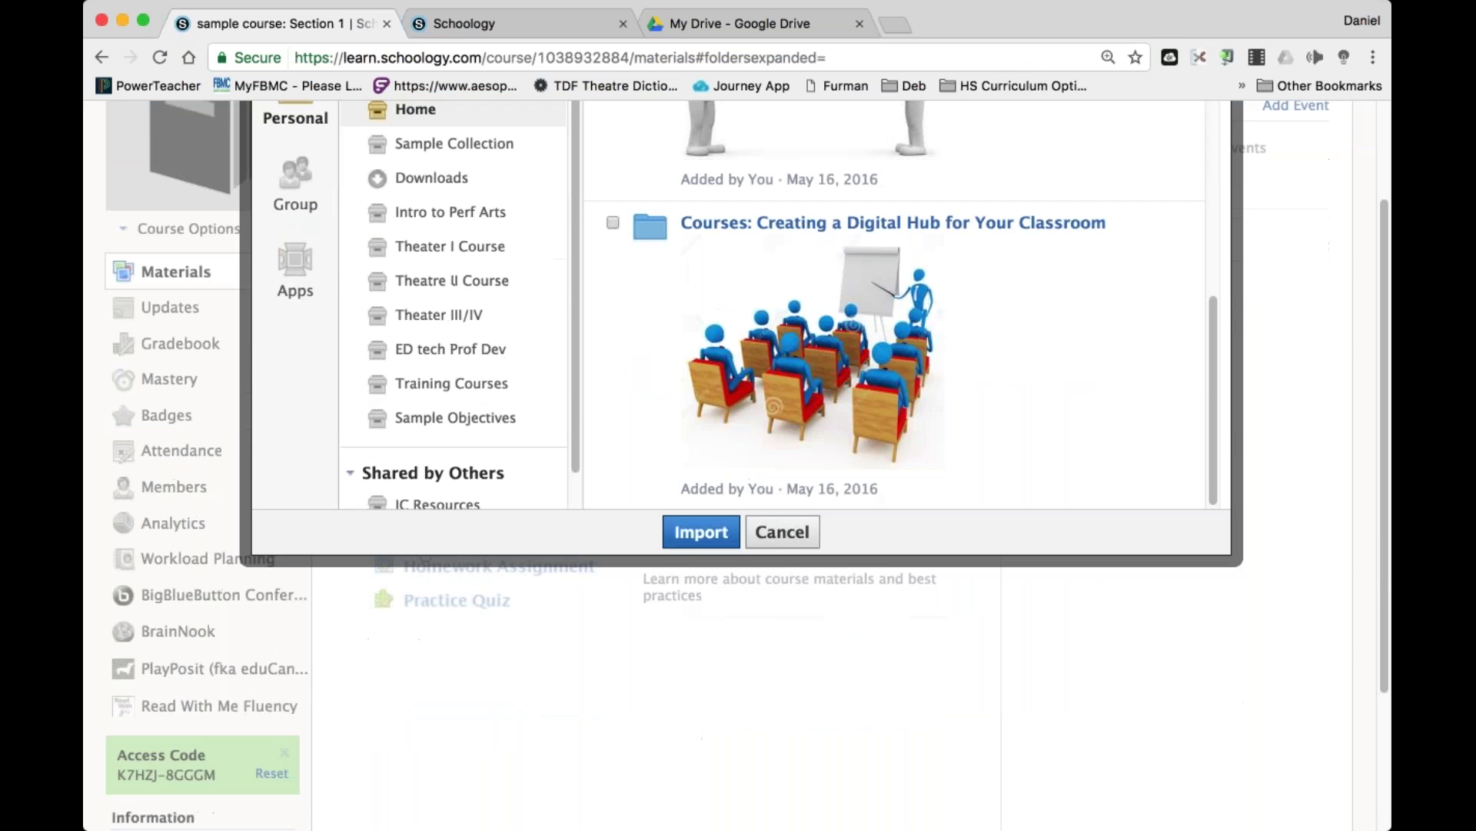
scroll(892, 384, "up", 10)
left_click(613, 254)
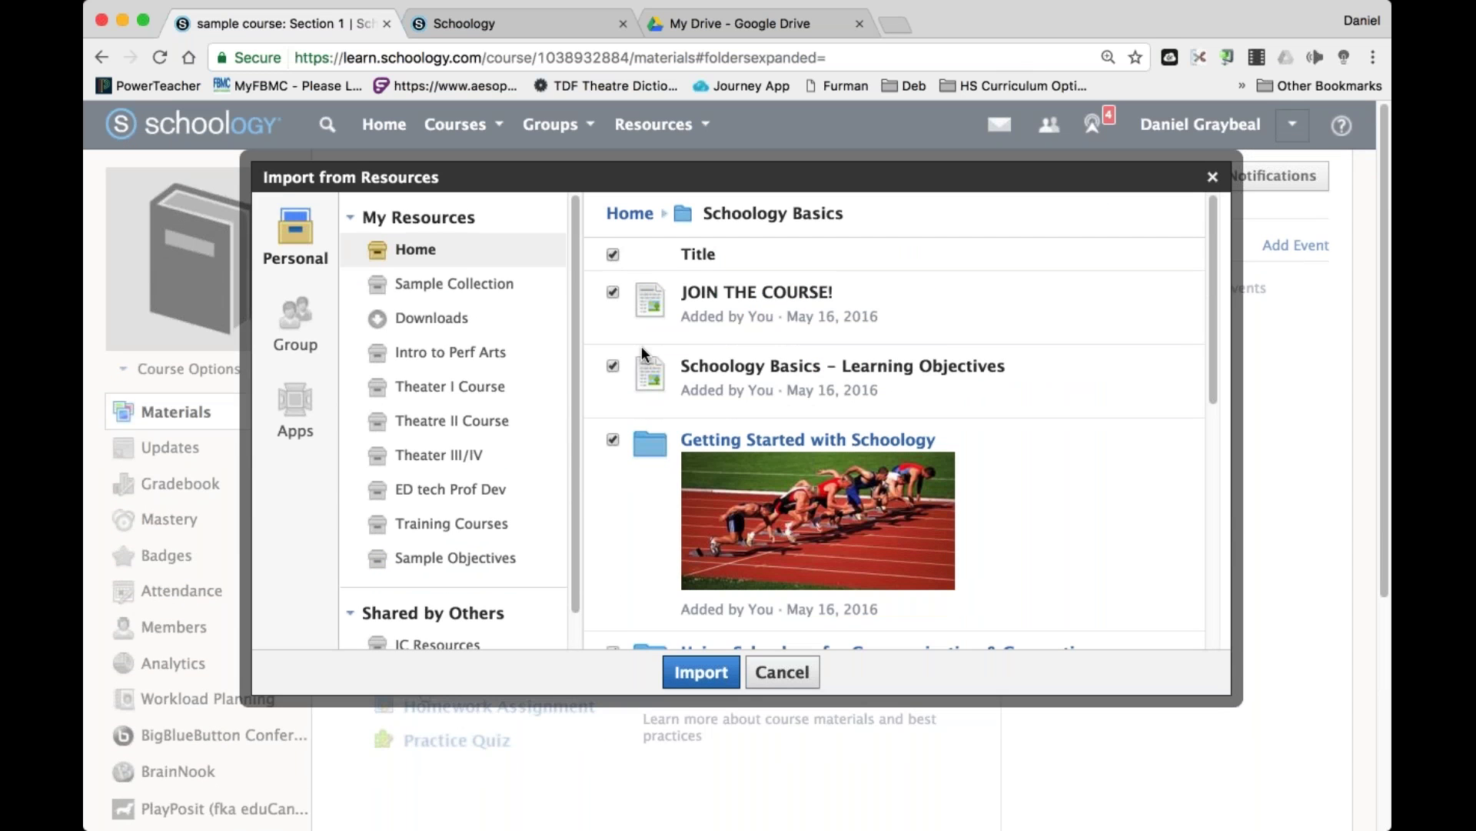
left_click(666, 675)
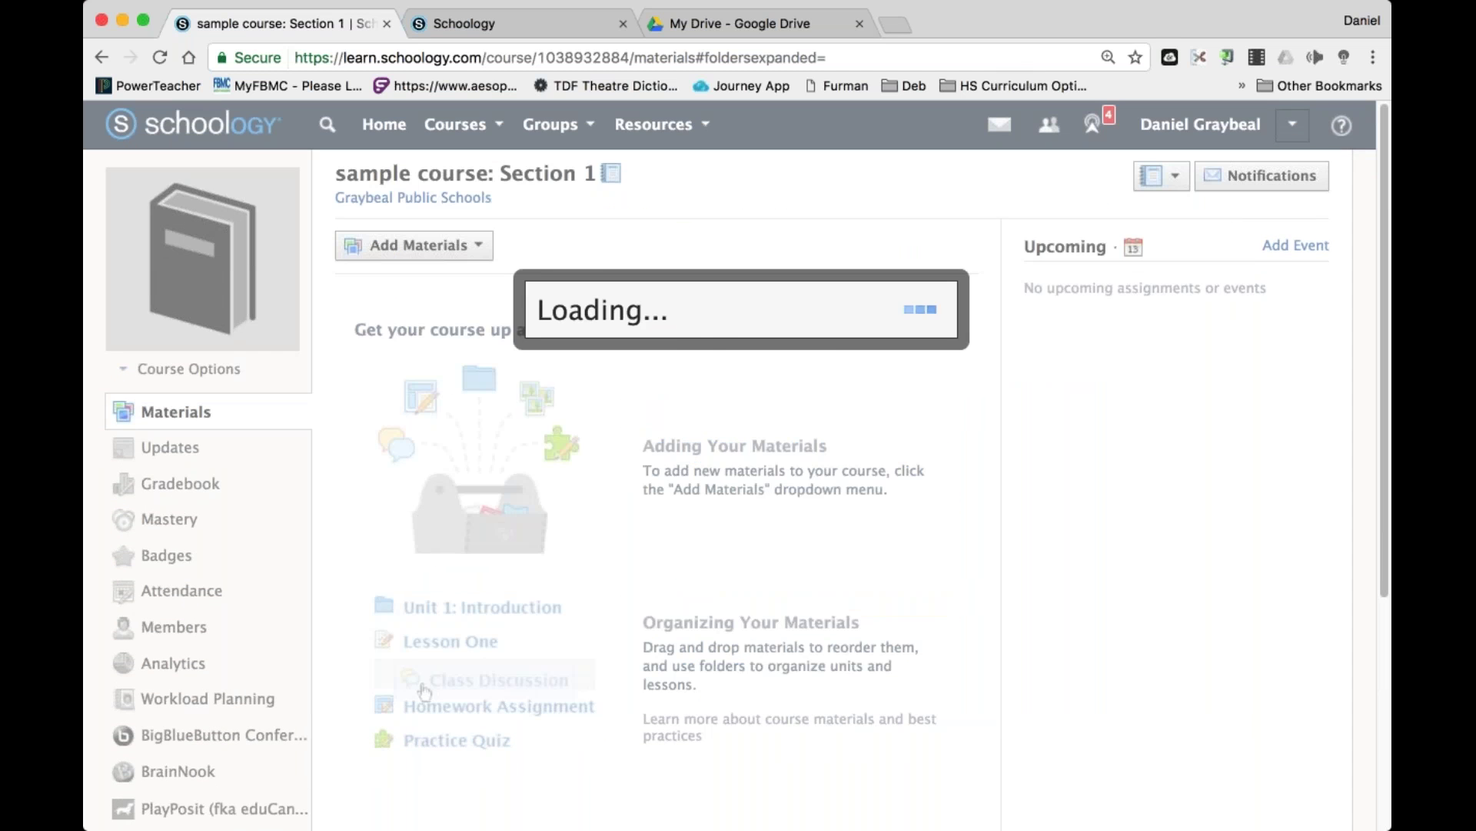
key("Return")
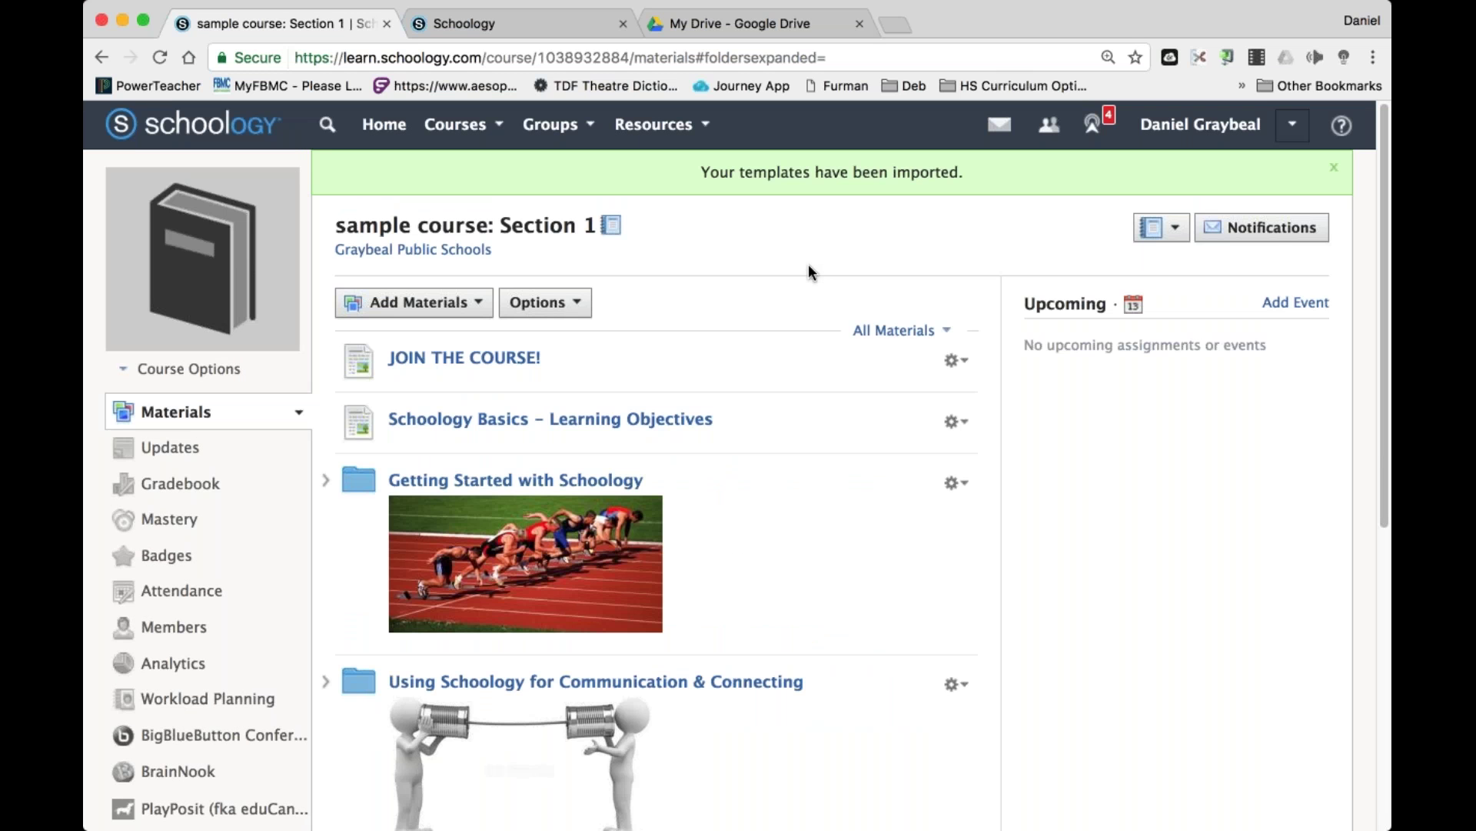
scroll(764, 530, "down", 10)
scroll(764, 531, "up", 10)
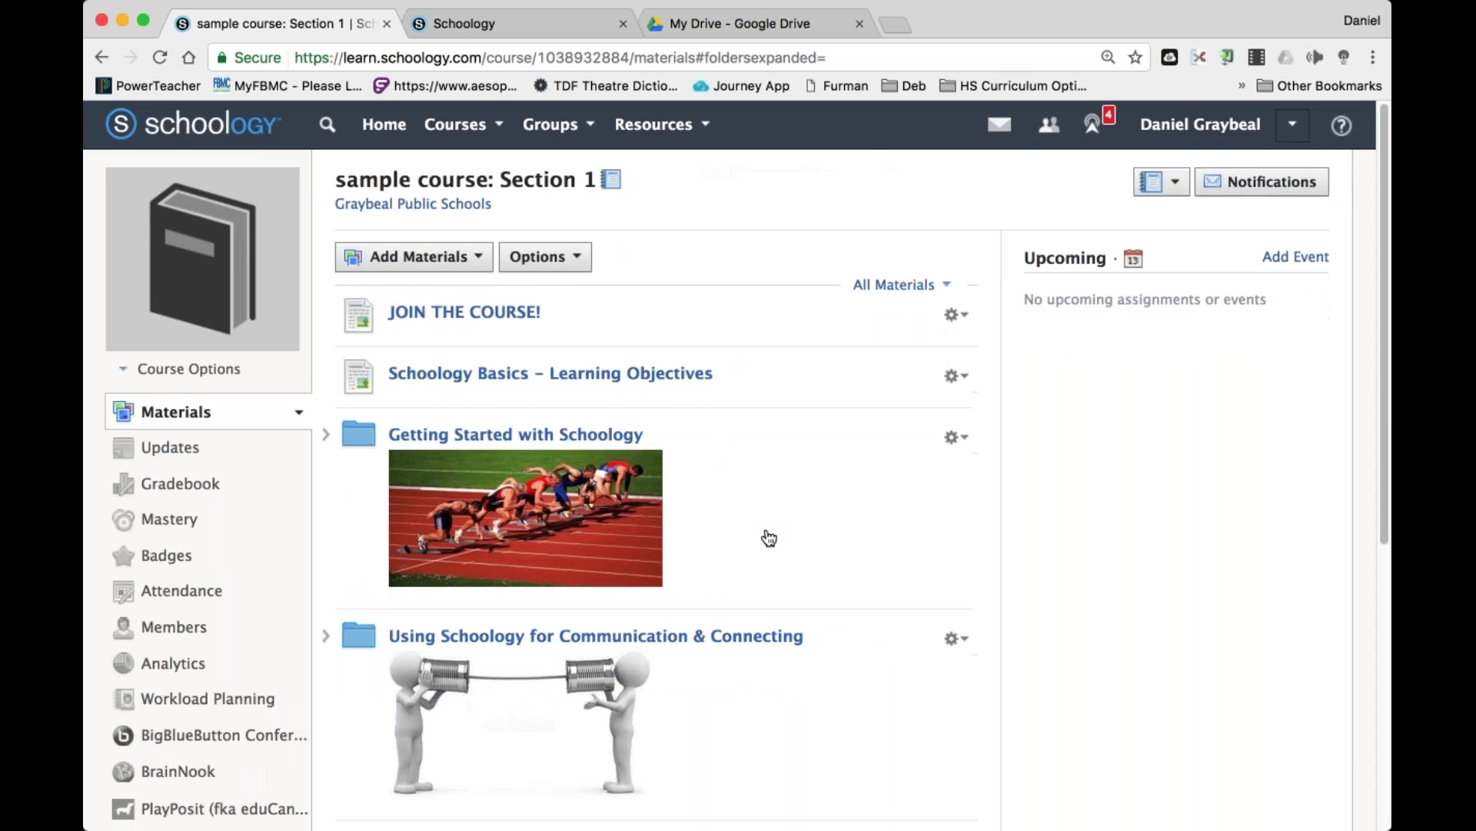
Open the SWTC – Prof Development 4/13/17 course from the Courses list.
left_click(496, 125)
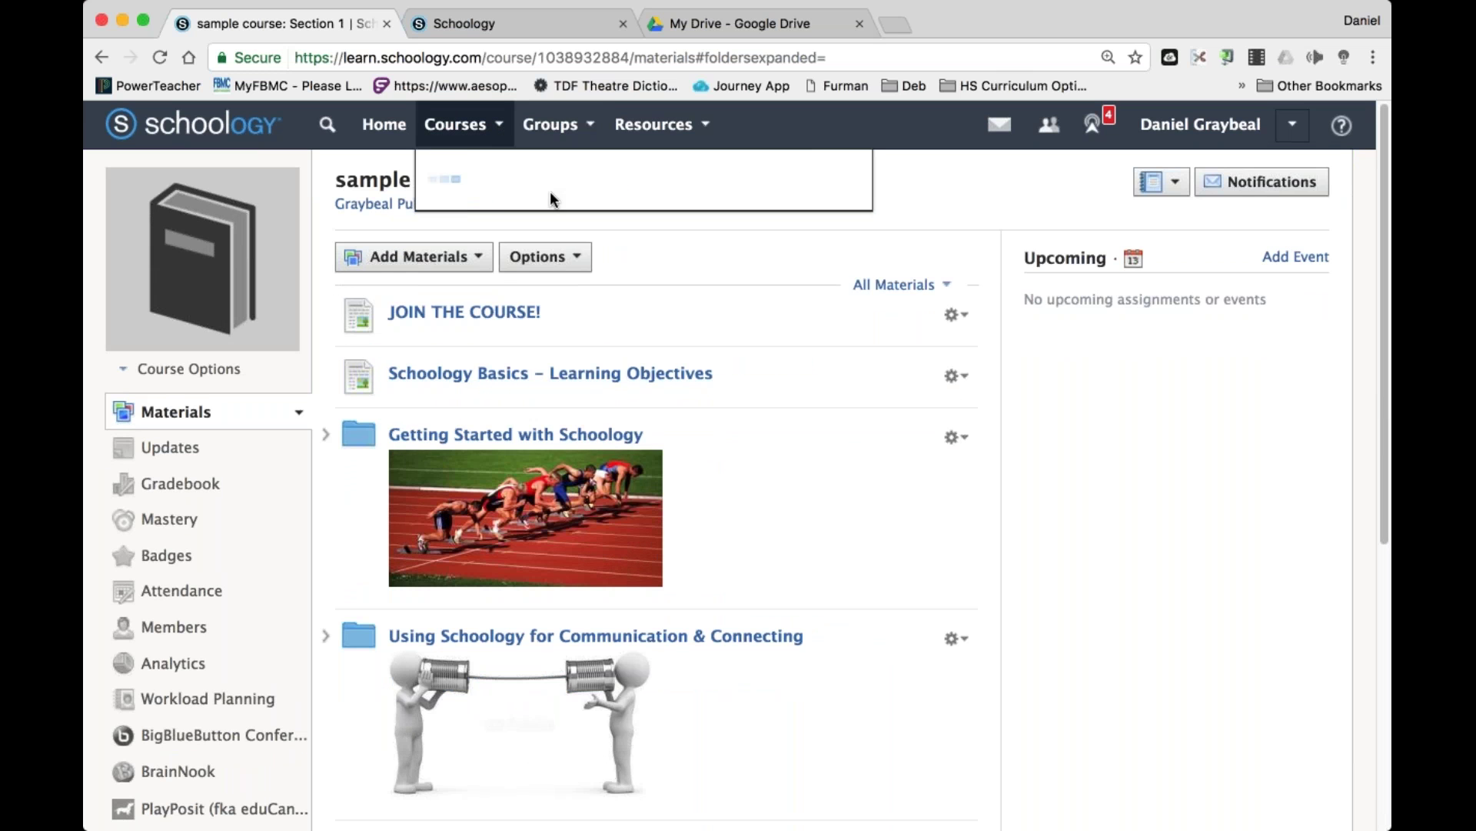
scroll(637, 280, "down", 10)
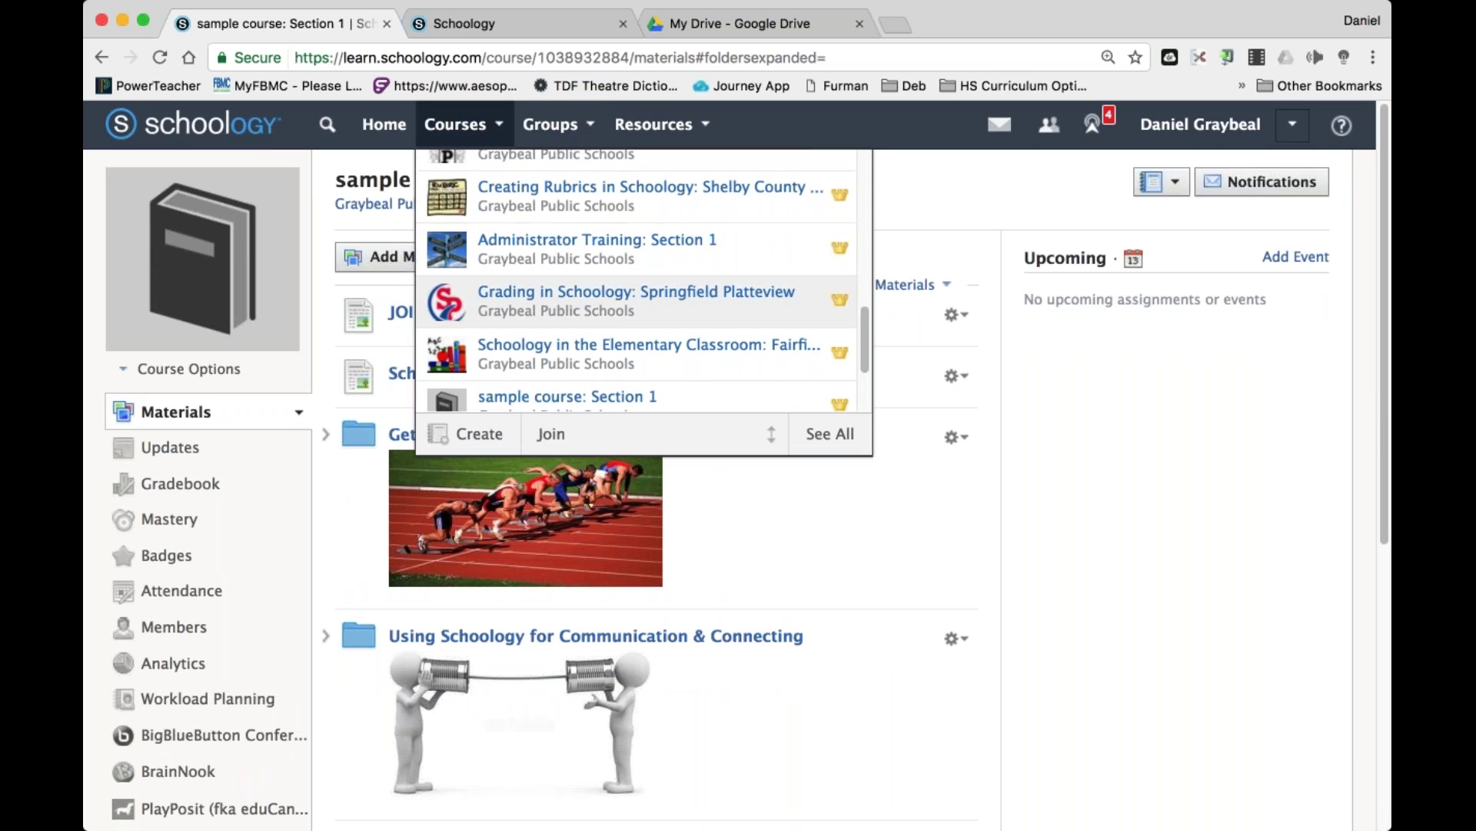
scroll(615, 323, "down", 3)
left_click(609, 311)
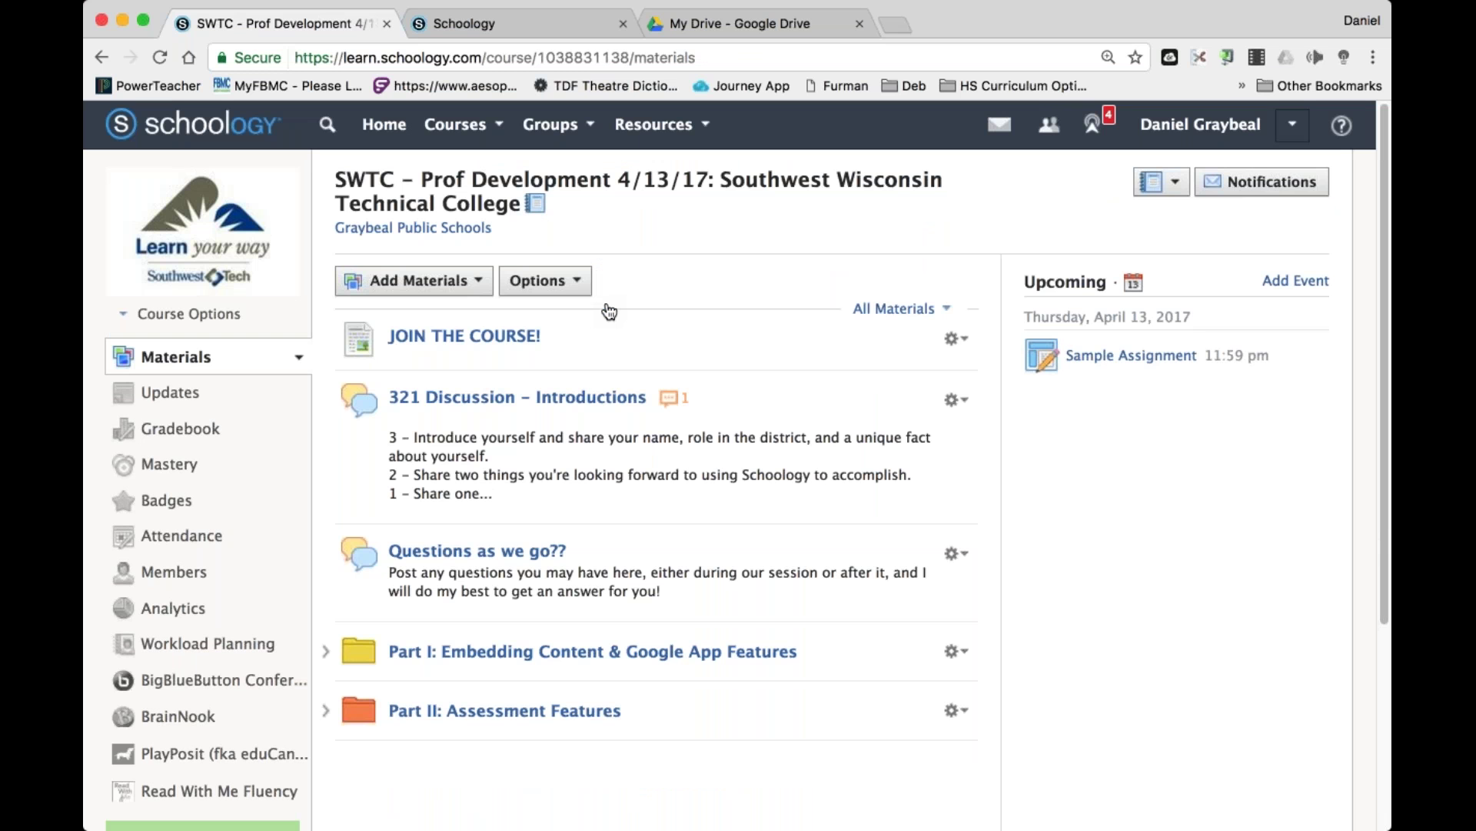
Save the whole SWTC course as a folder in the Training Courses resource collection.
left_click(548, 281)
left_click(621, 348)
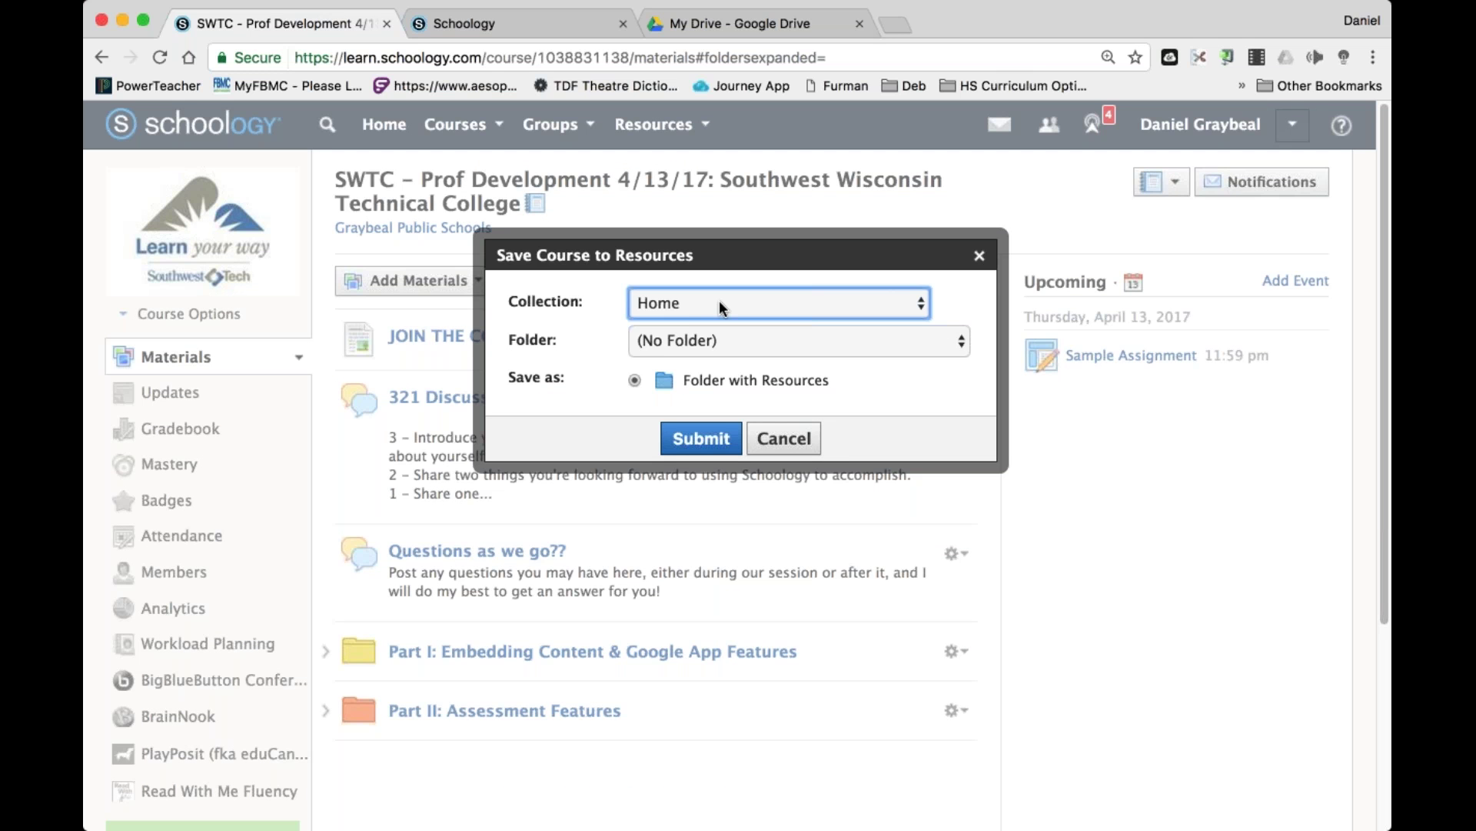
key("Down")
key("Return")
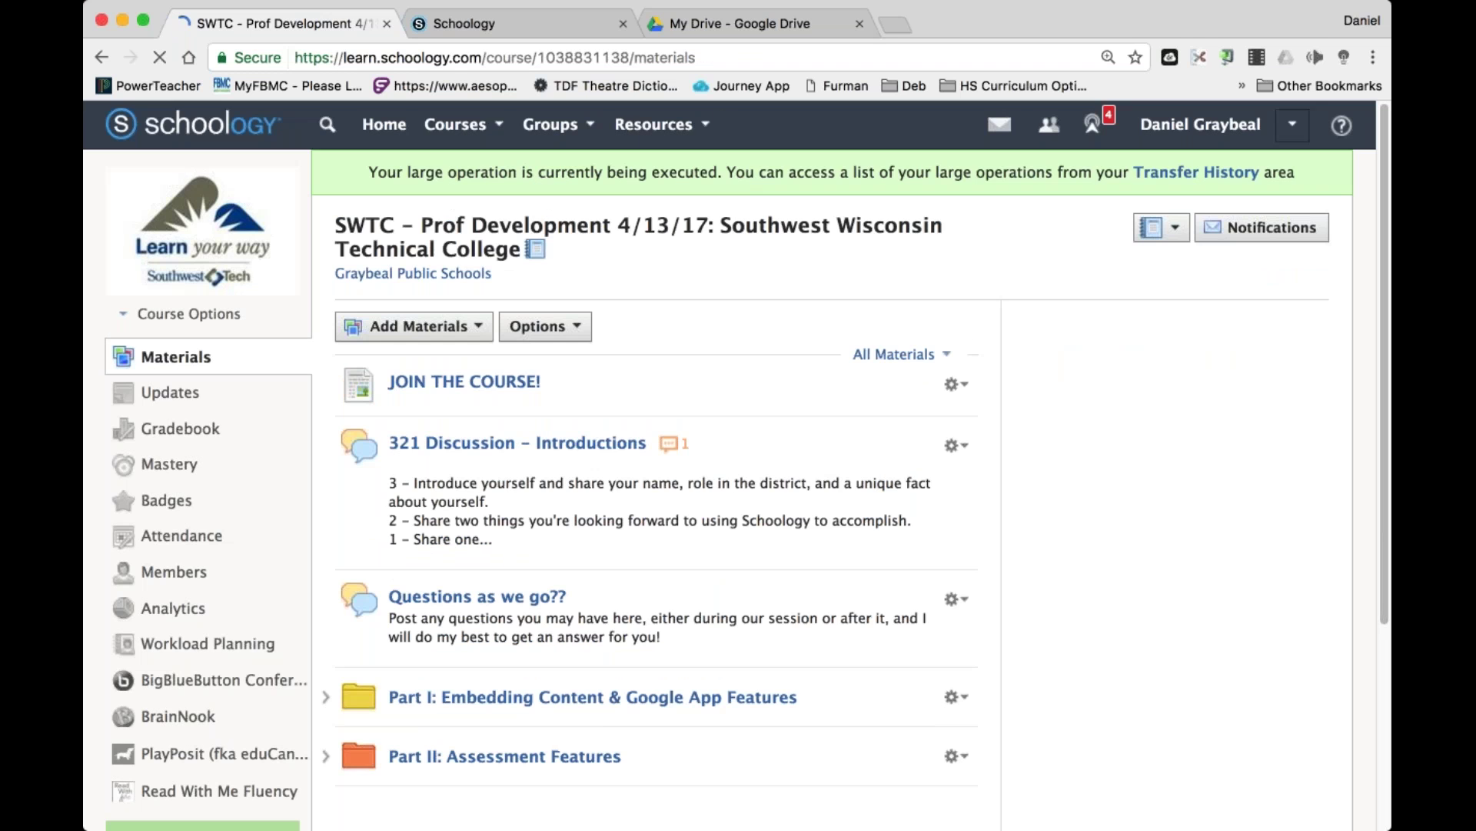
left_click(654, 124)
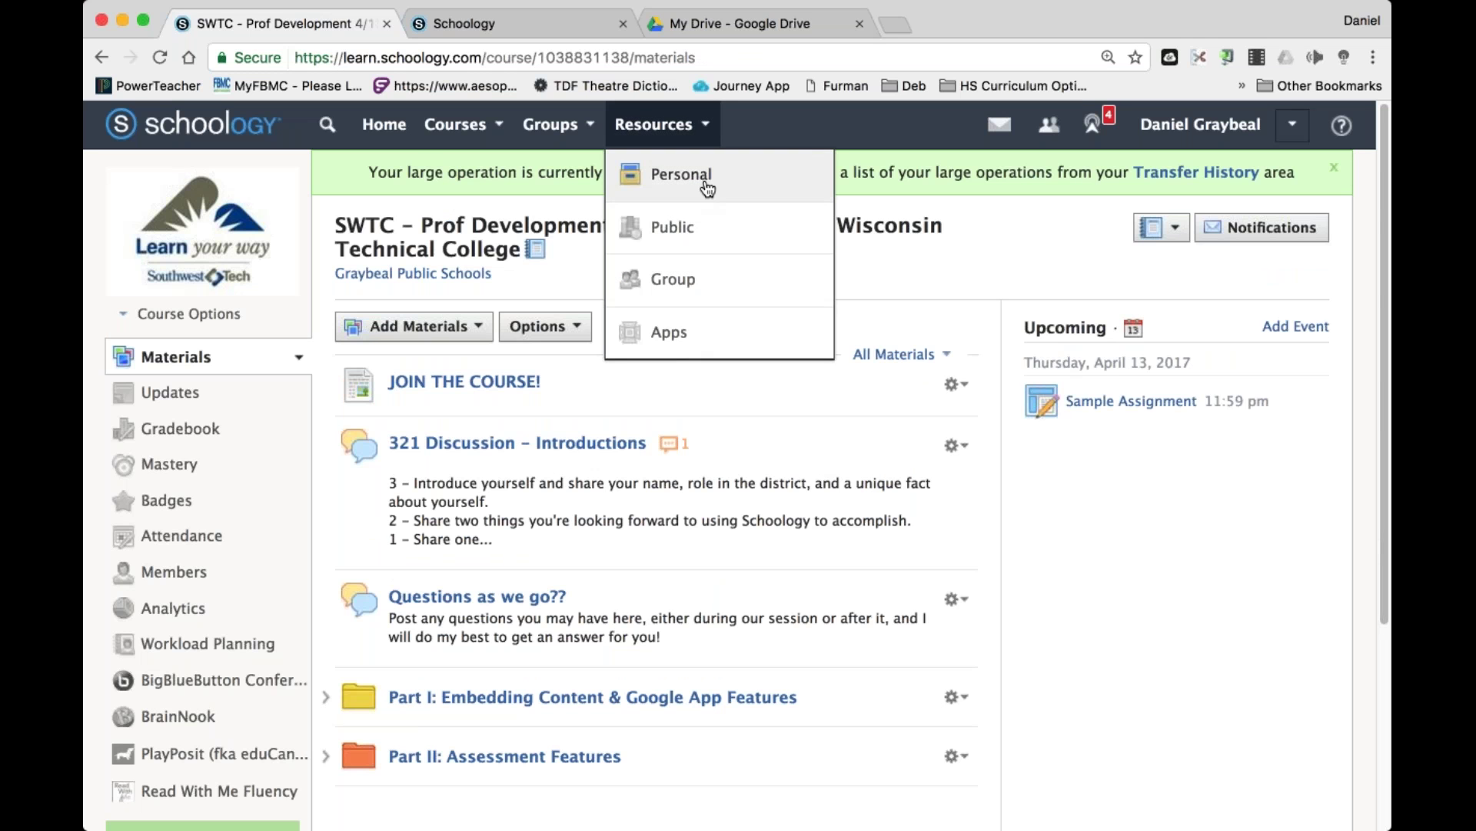
Open the Training Courses collection in personal resources.
left_click(707, 181)
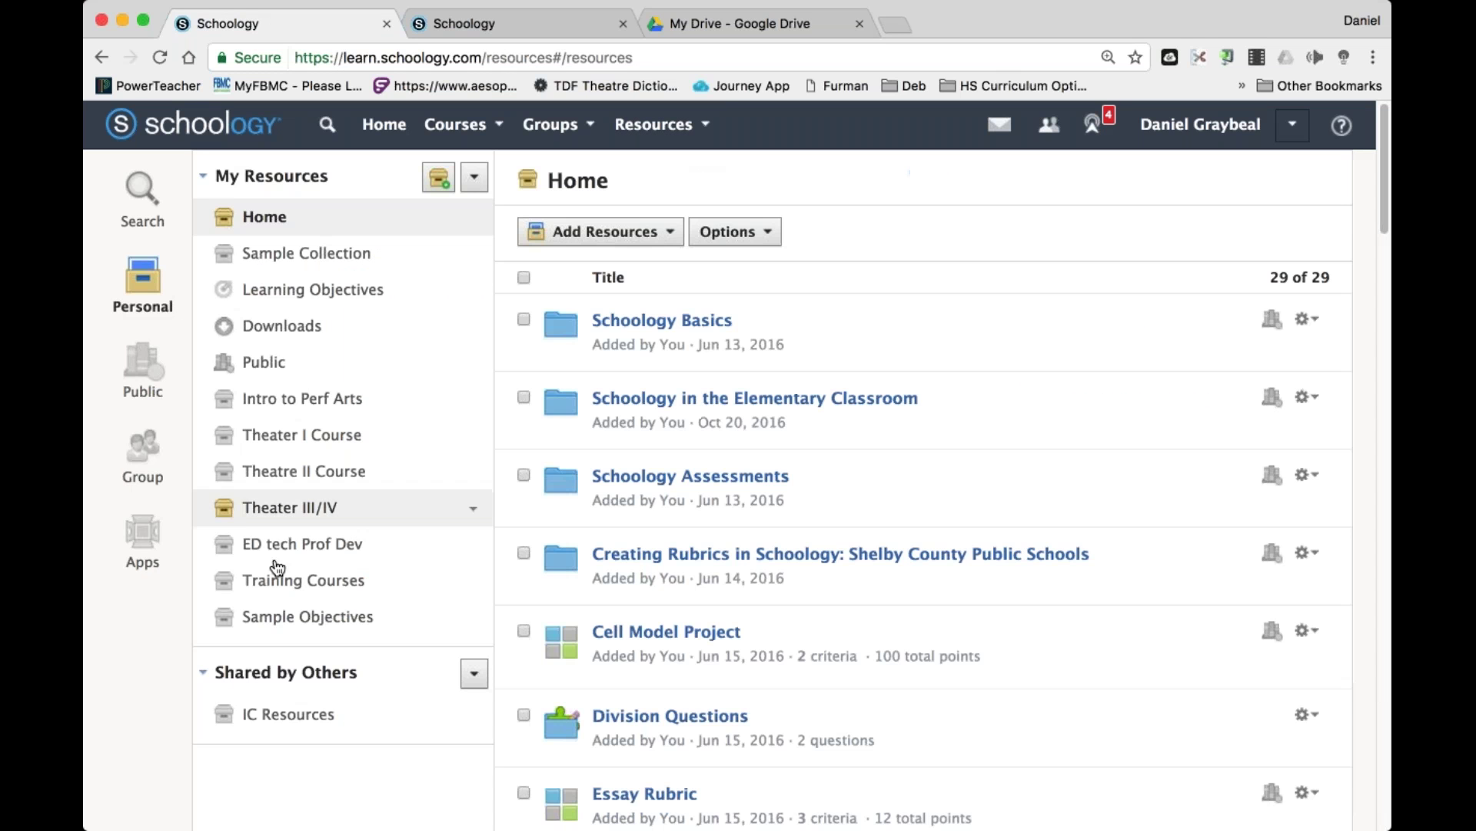
left_click(289, 579)
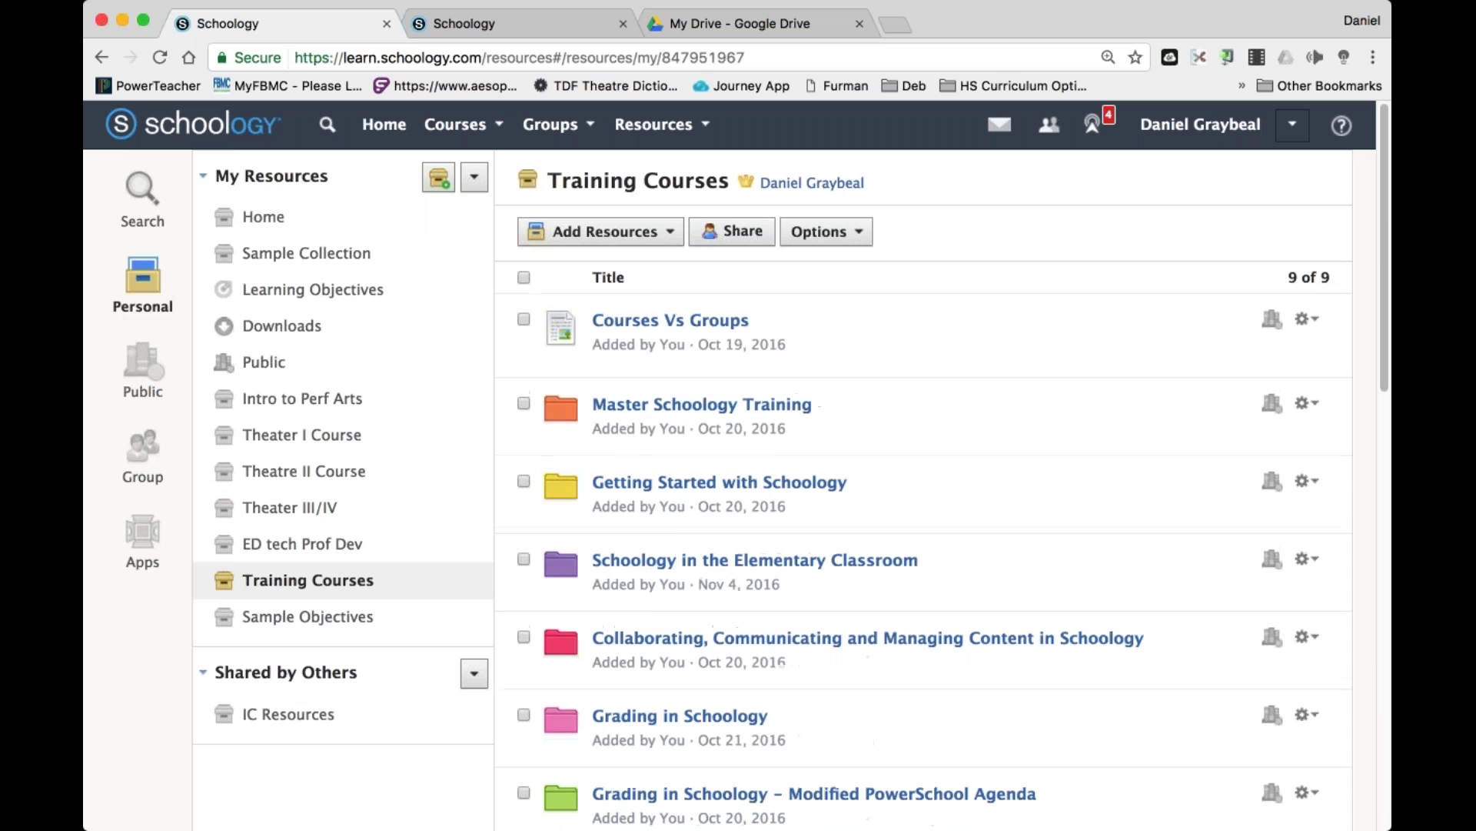
scroll(828, 603, "down", 10)
scroll(999, 339, "up", 8)
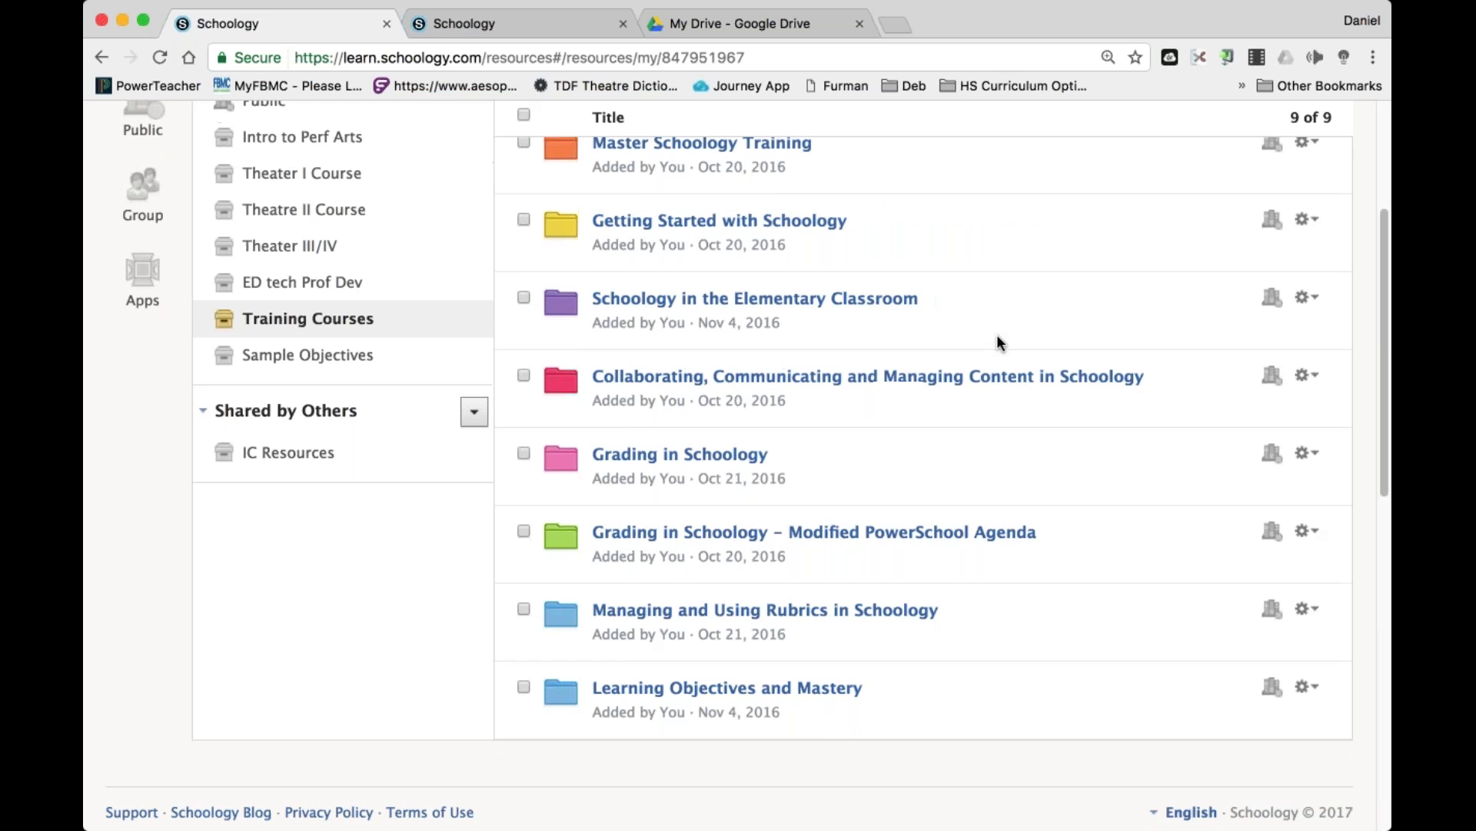
scroll(1056, 556, "up", 4)
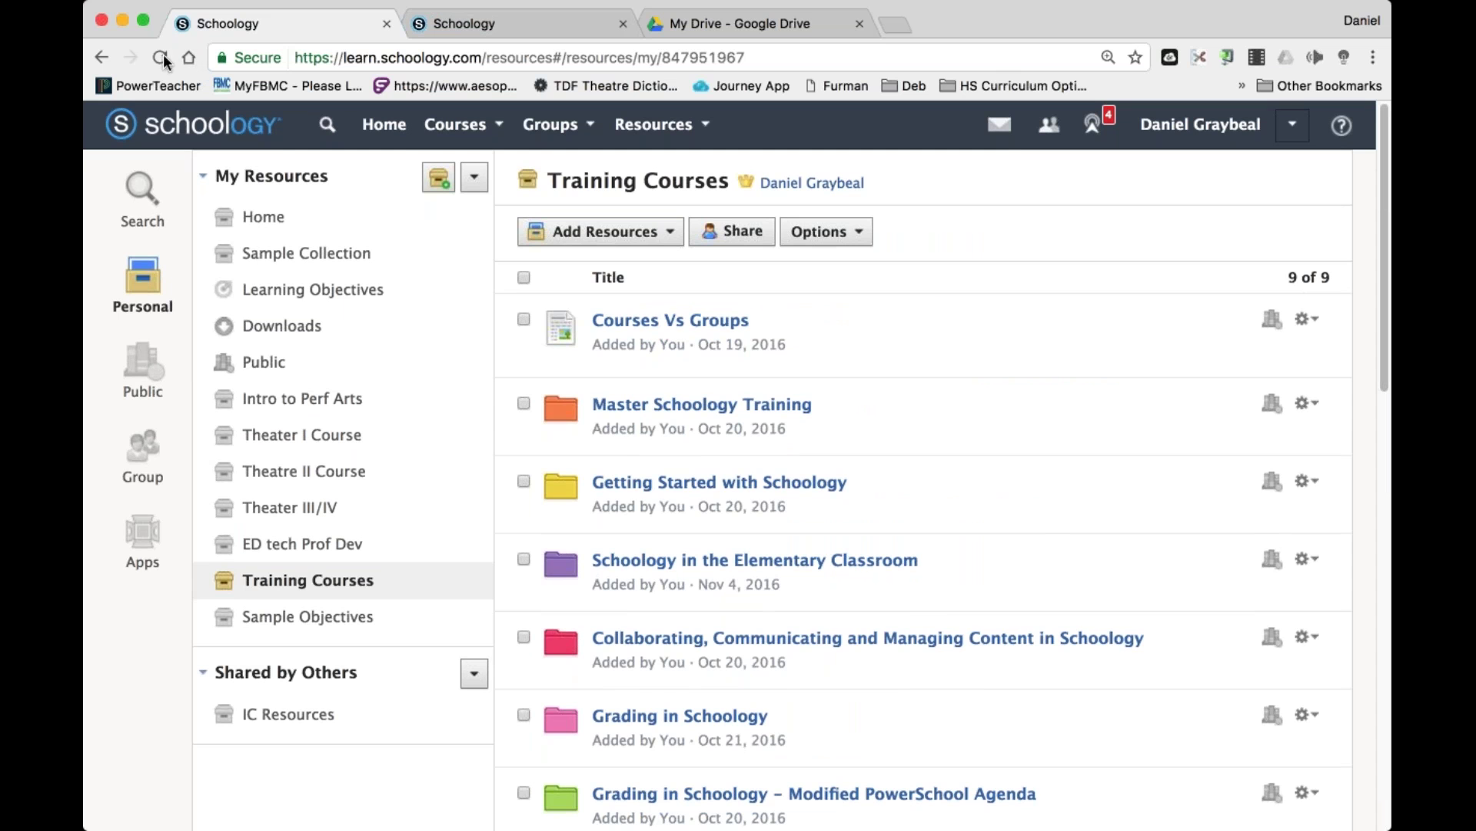
Reload Training Courses and scan its nine items for the saved SWTC course.
left_click(159, 57)
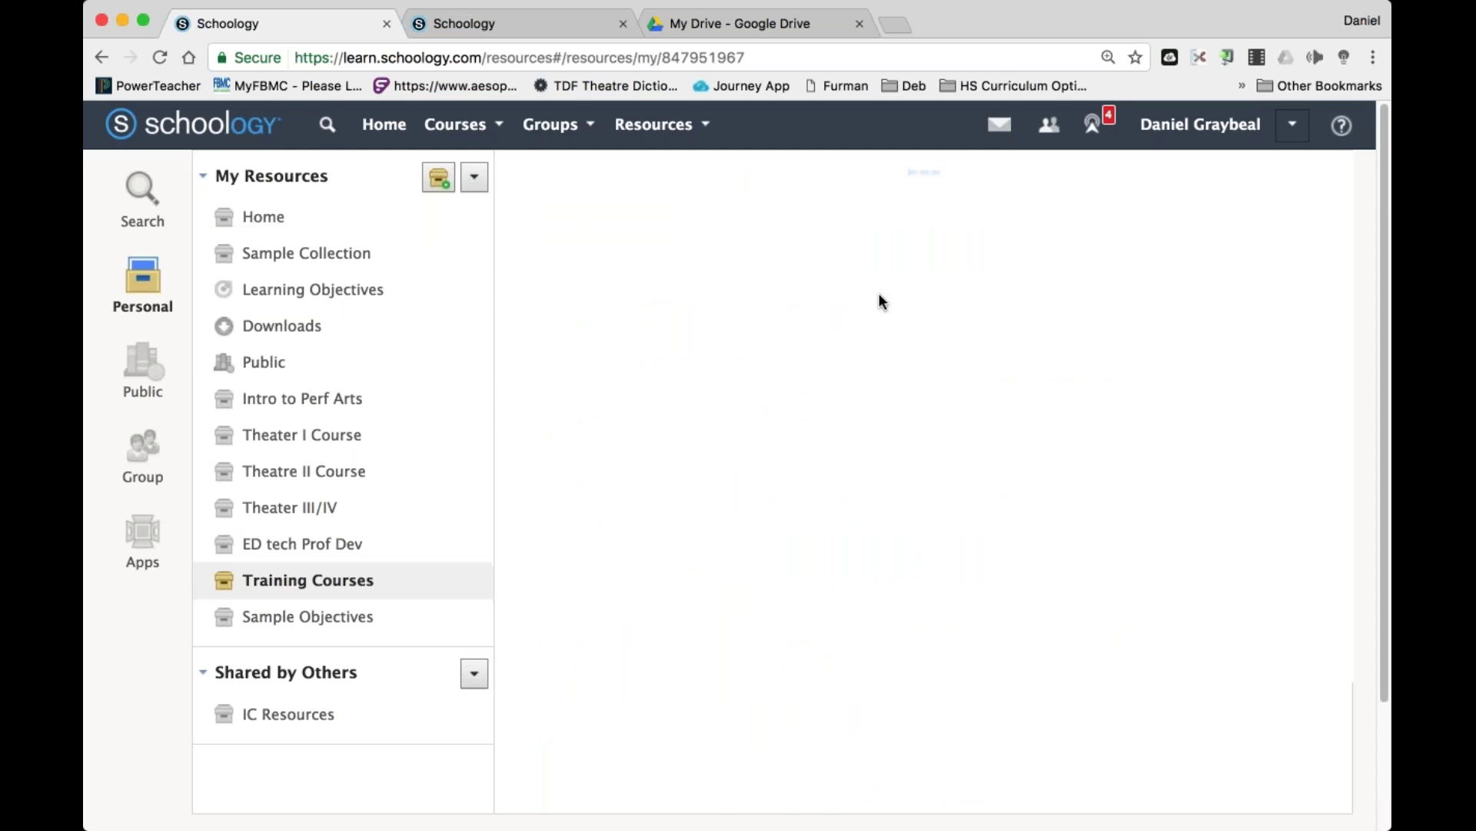
scroll(879, 294, "down", 3)
scroll(879, 294, "down", 2)
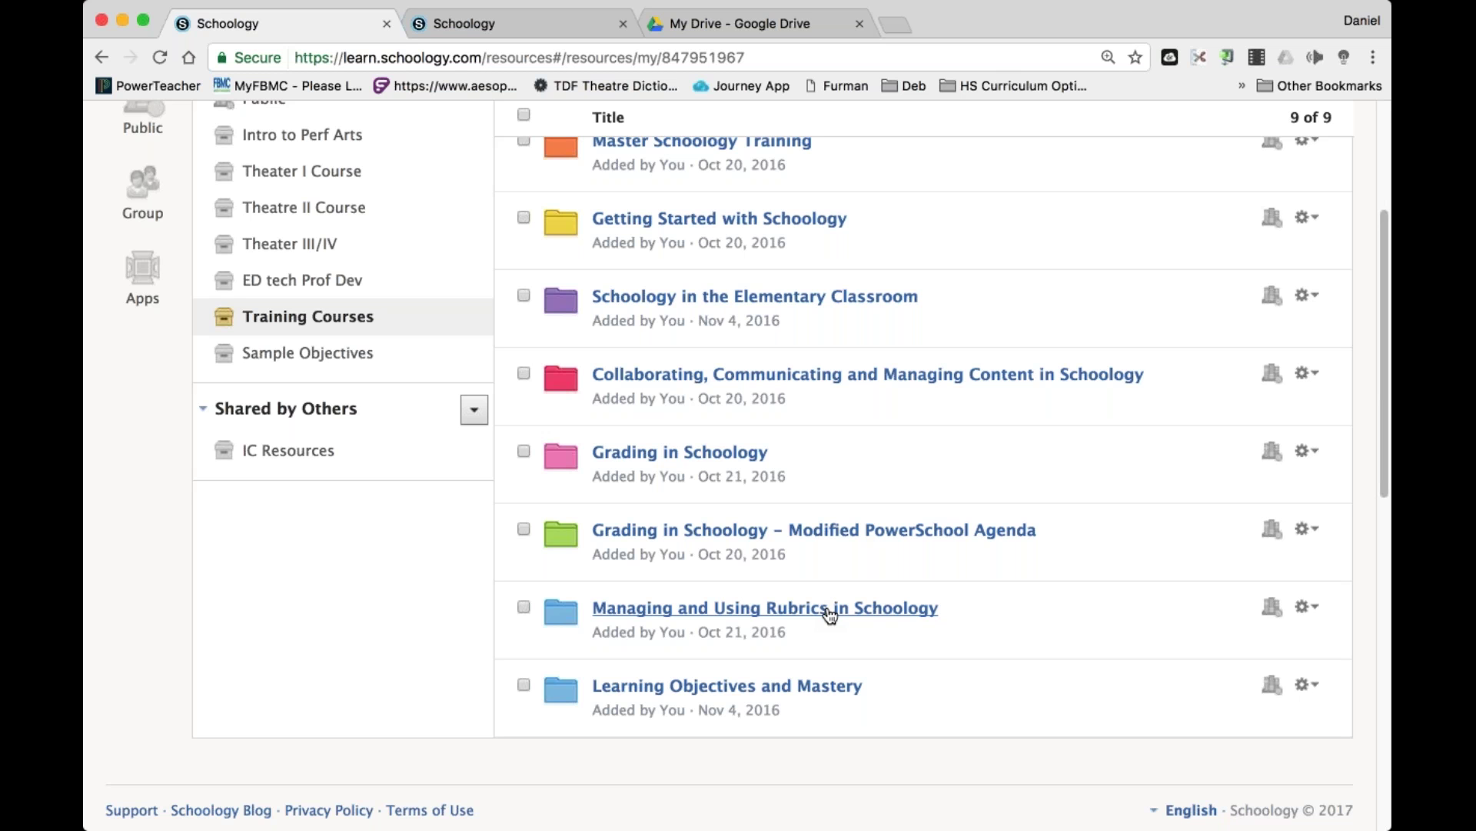
left_click(1308, 607)
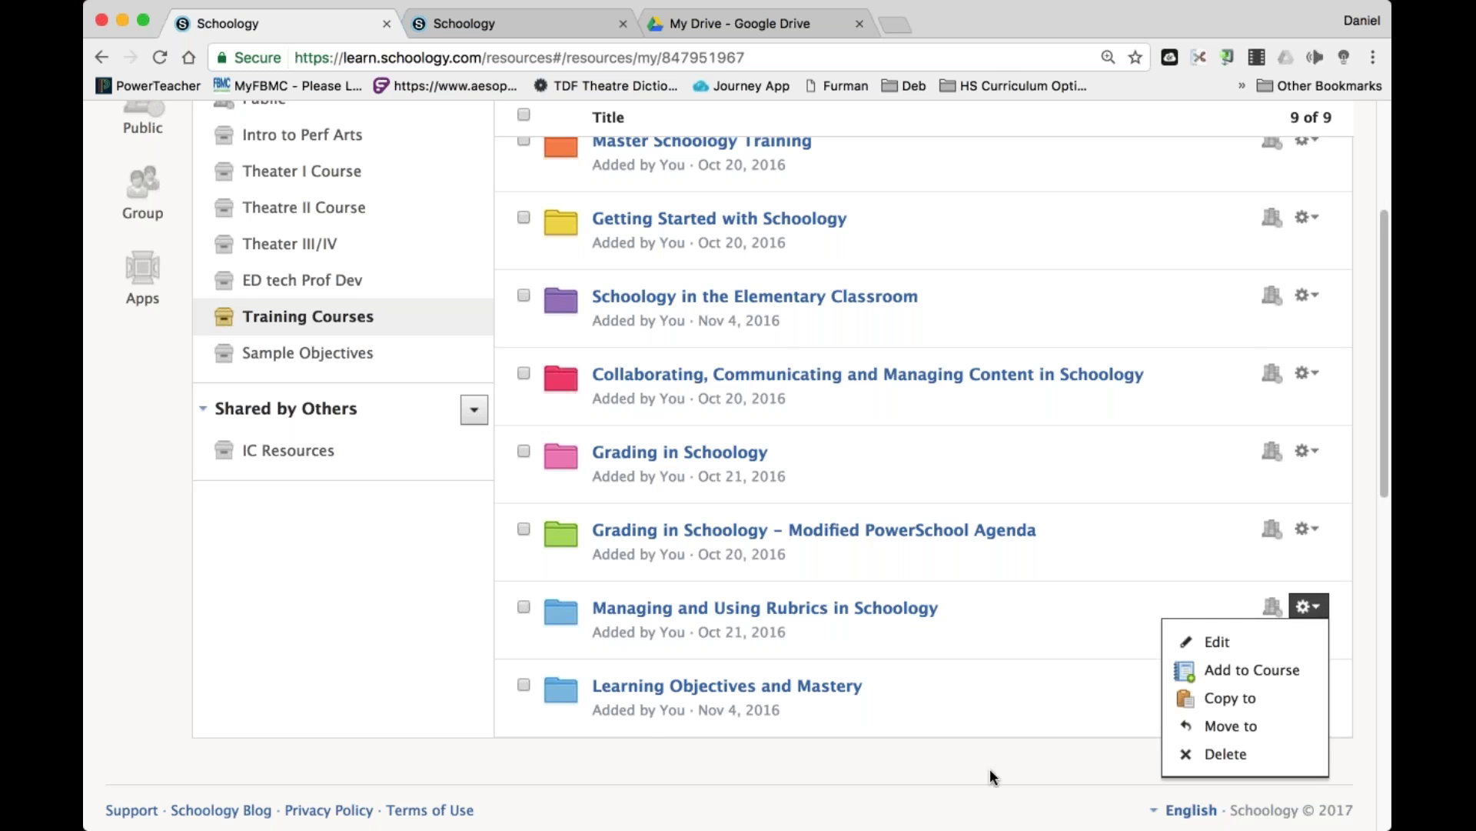
left_click(988, 742)
scroll(988, 741, "up", 5)
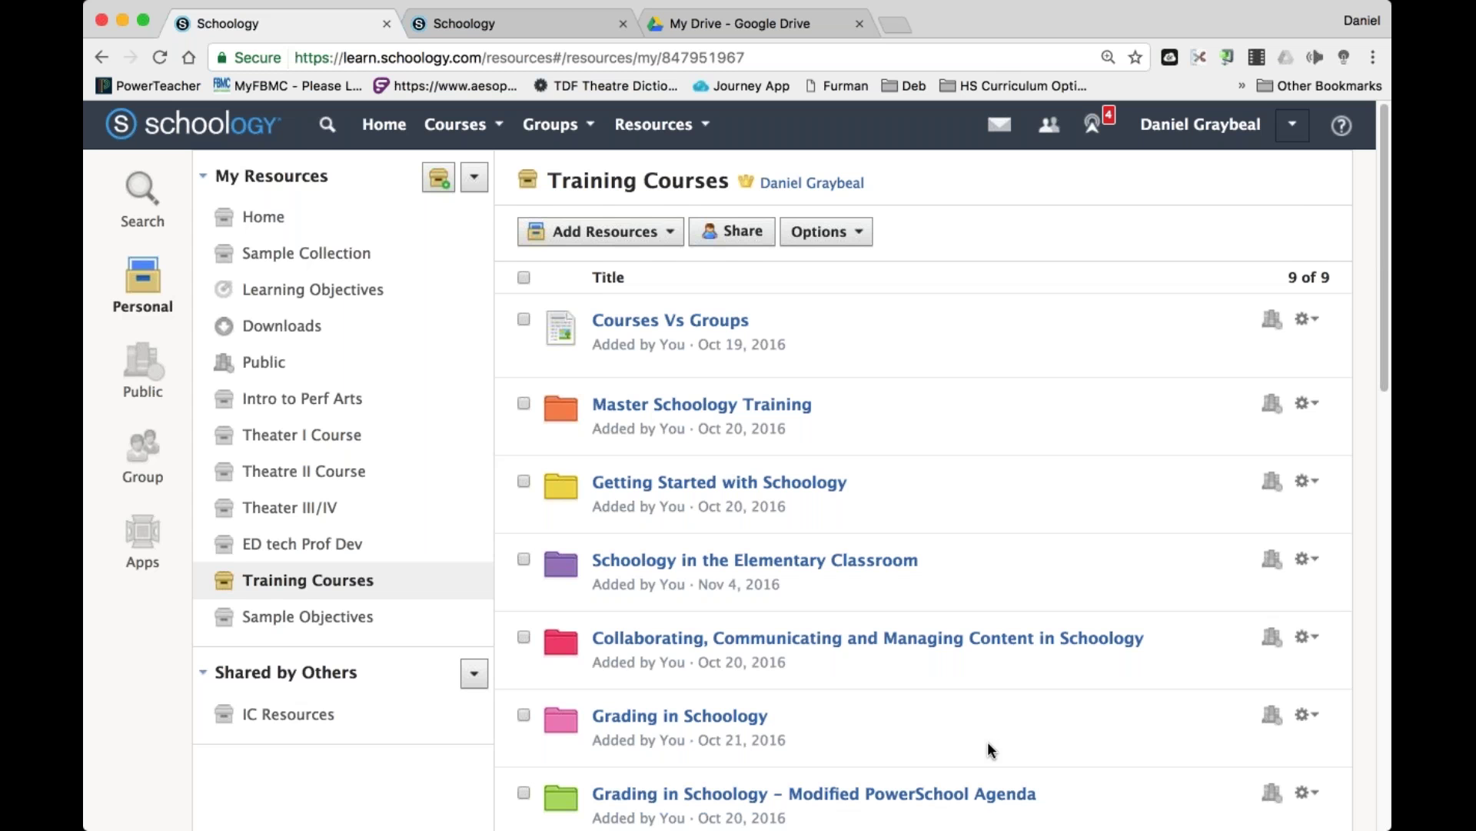
scroll(988, 742, "down", 5)
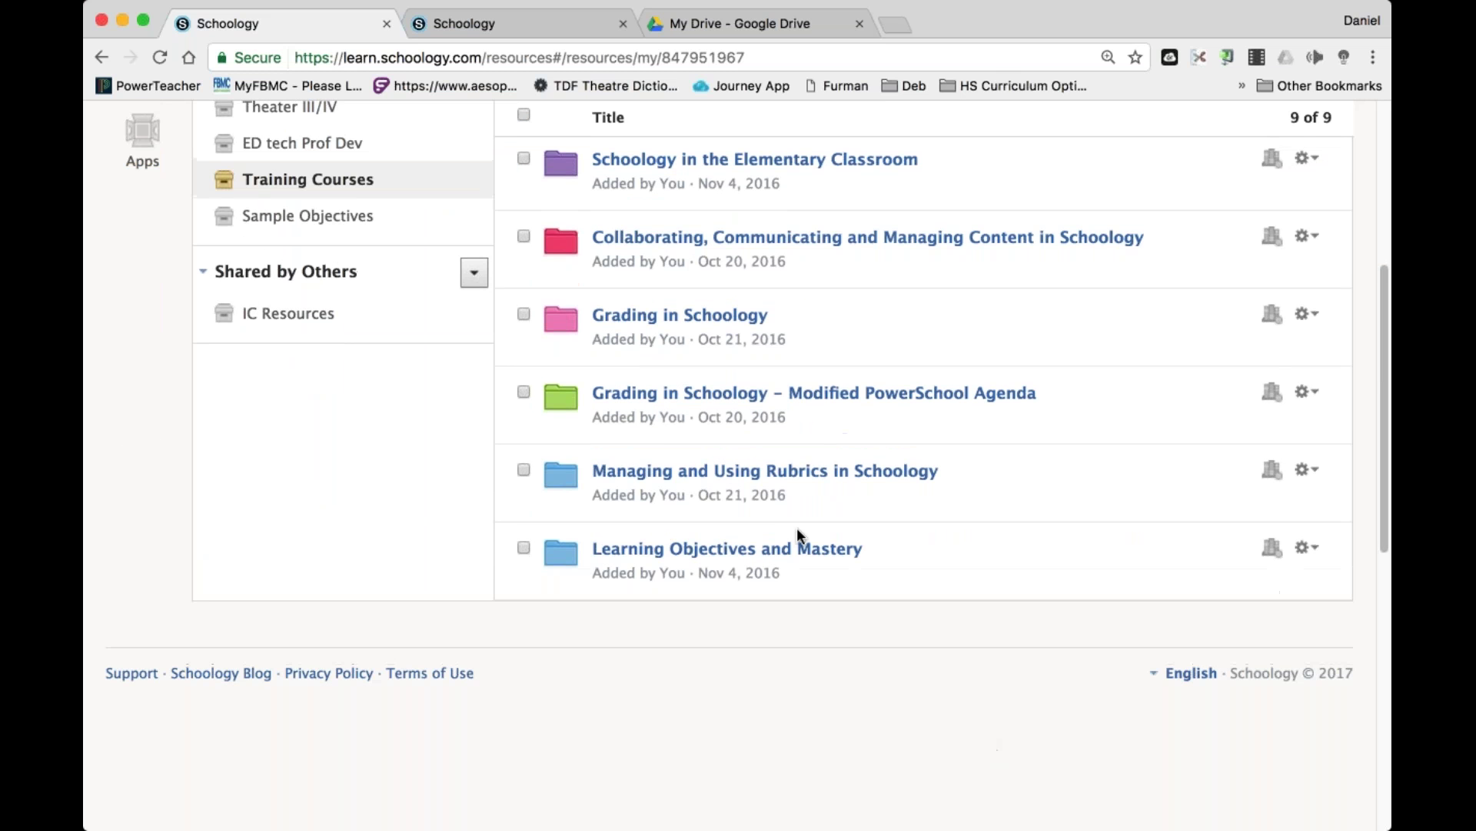
left_click_drag(596, 415, 859, 410)
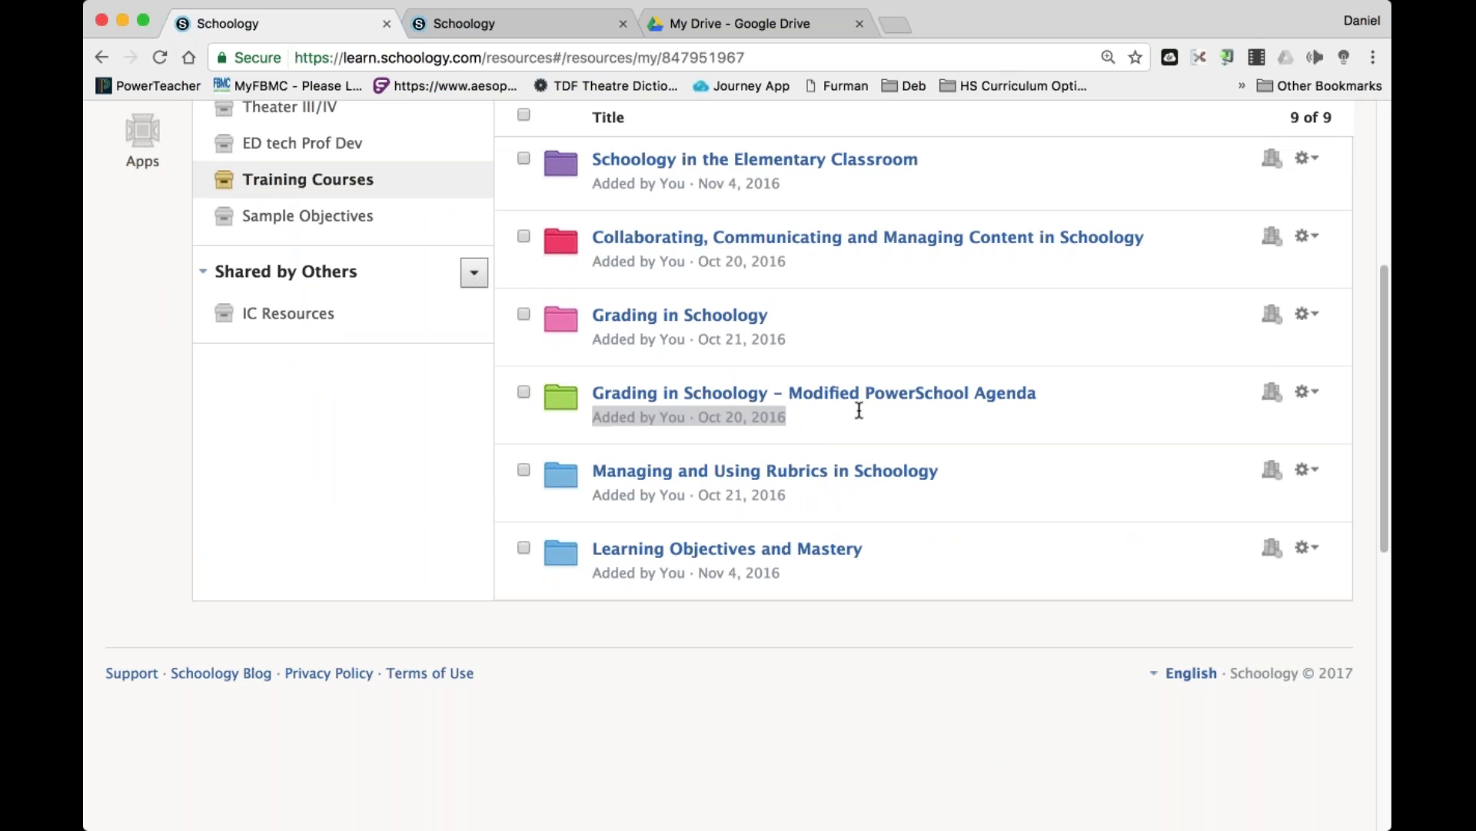
left_click(1061, 336)
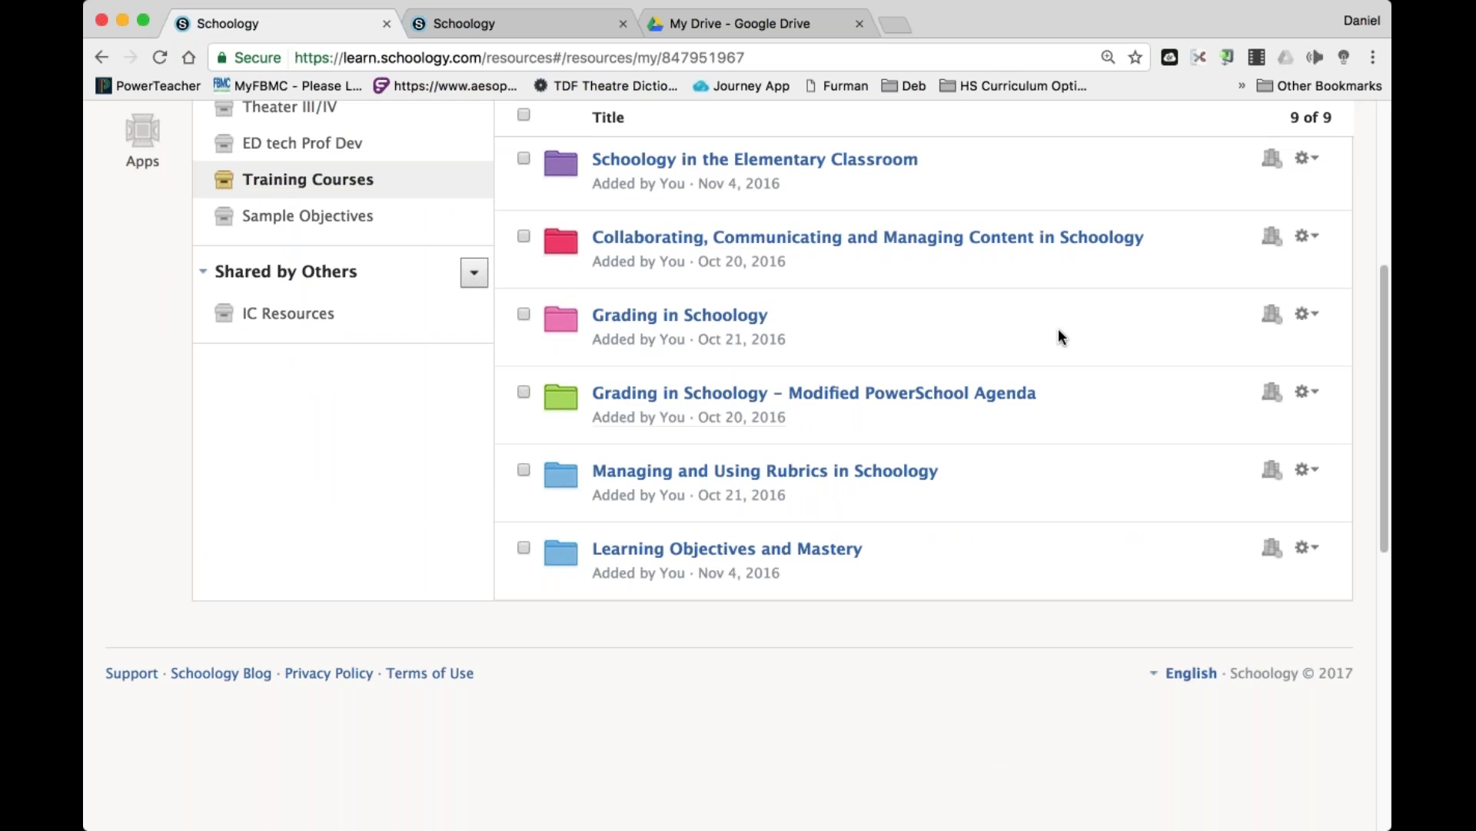
scroll(1059, 331, "up", 5)
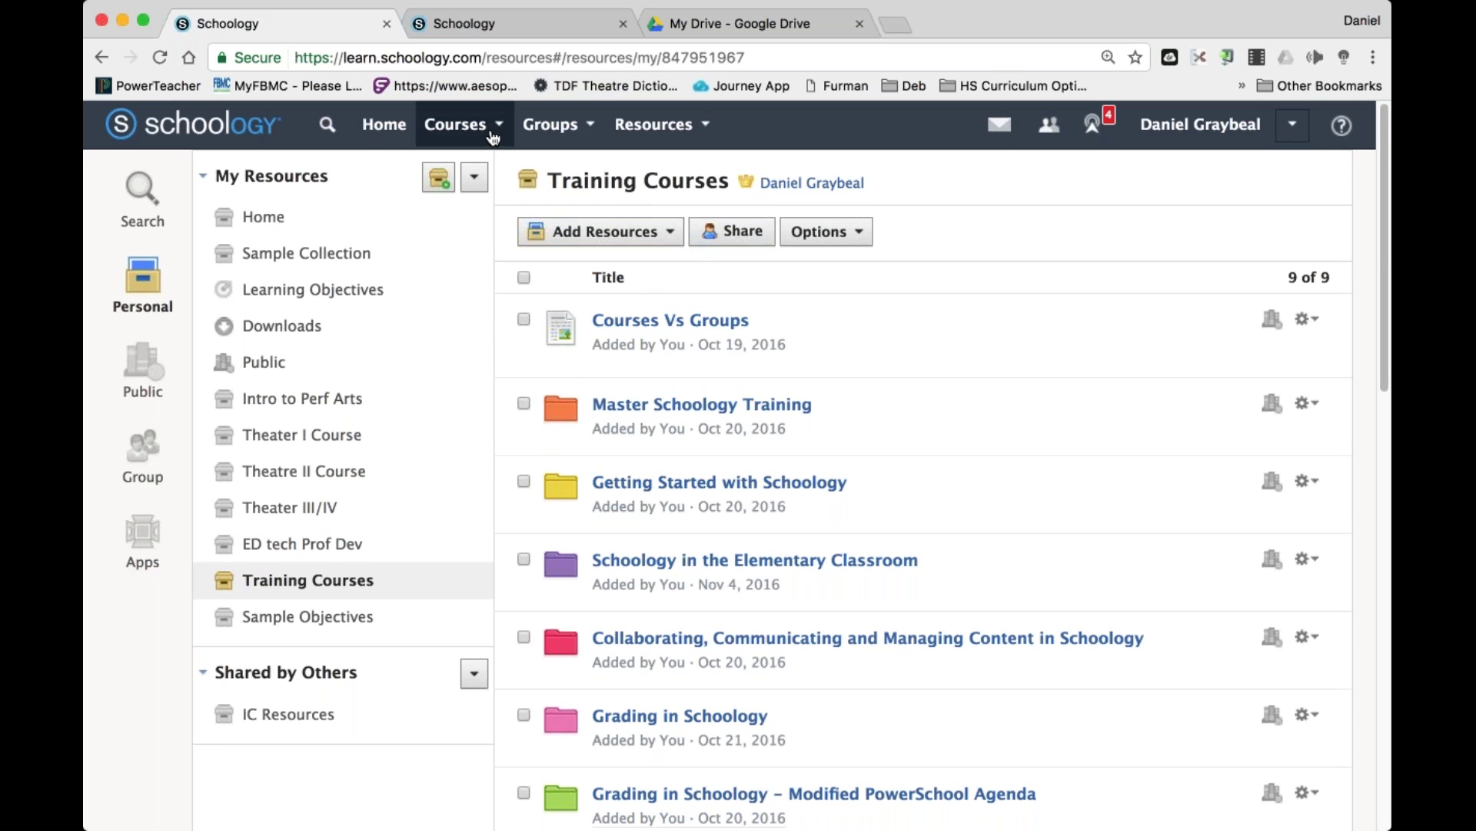
Reload the collection and locate the new SWTC folder added Apr 13, 2017.
left_click(159, 58)
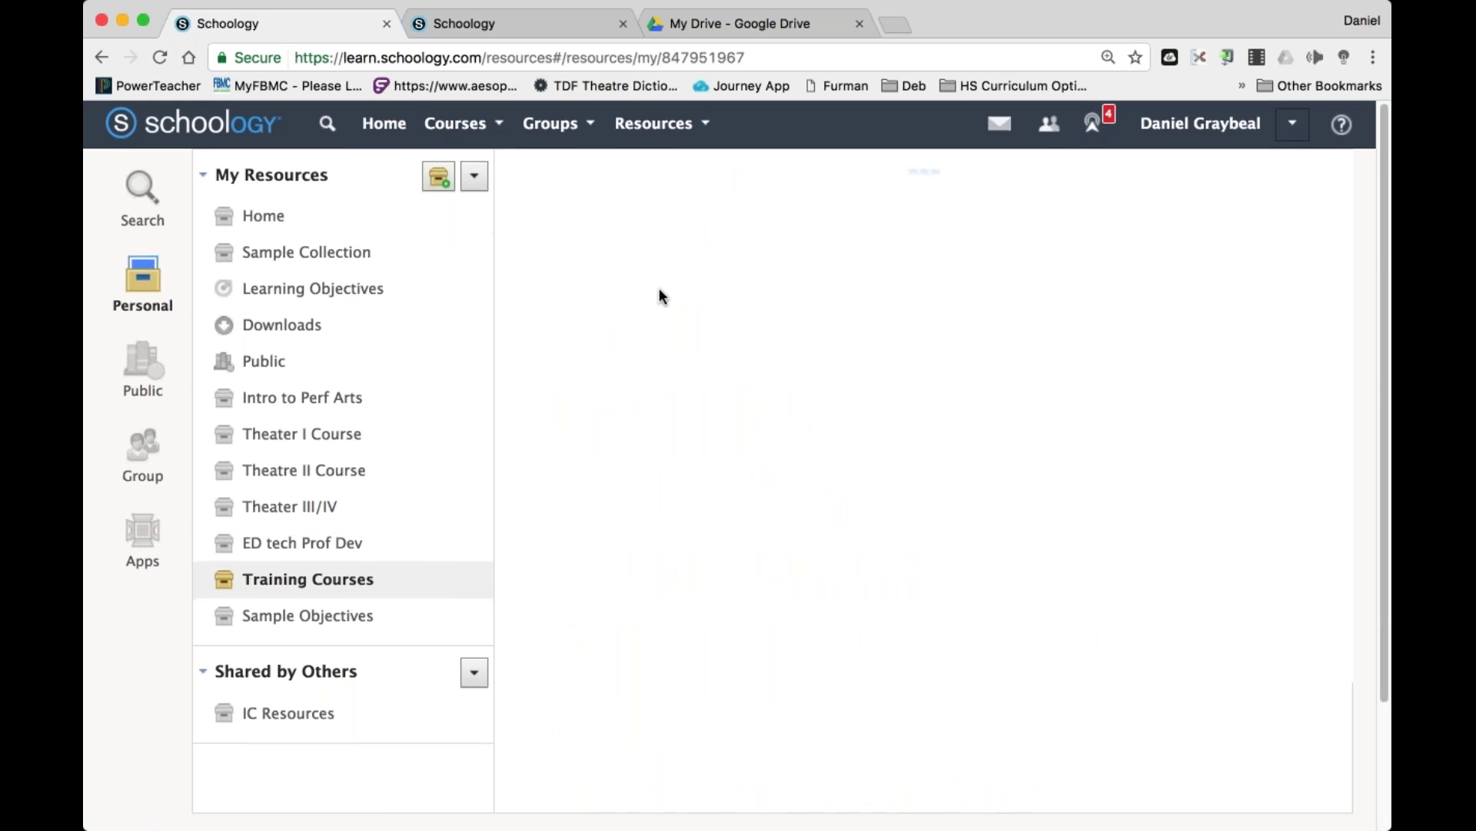
scroll(659, 286, "down", 5)
scroll(660, 283, "down", 3)
triple_click(638, 558)
left_click(610, 547)
triple_click(595, 536)
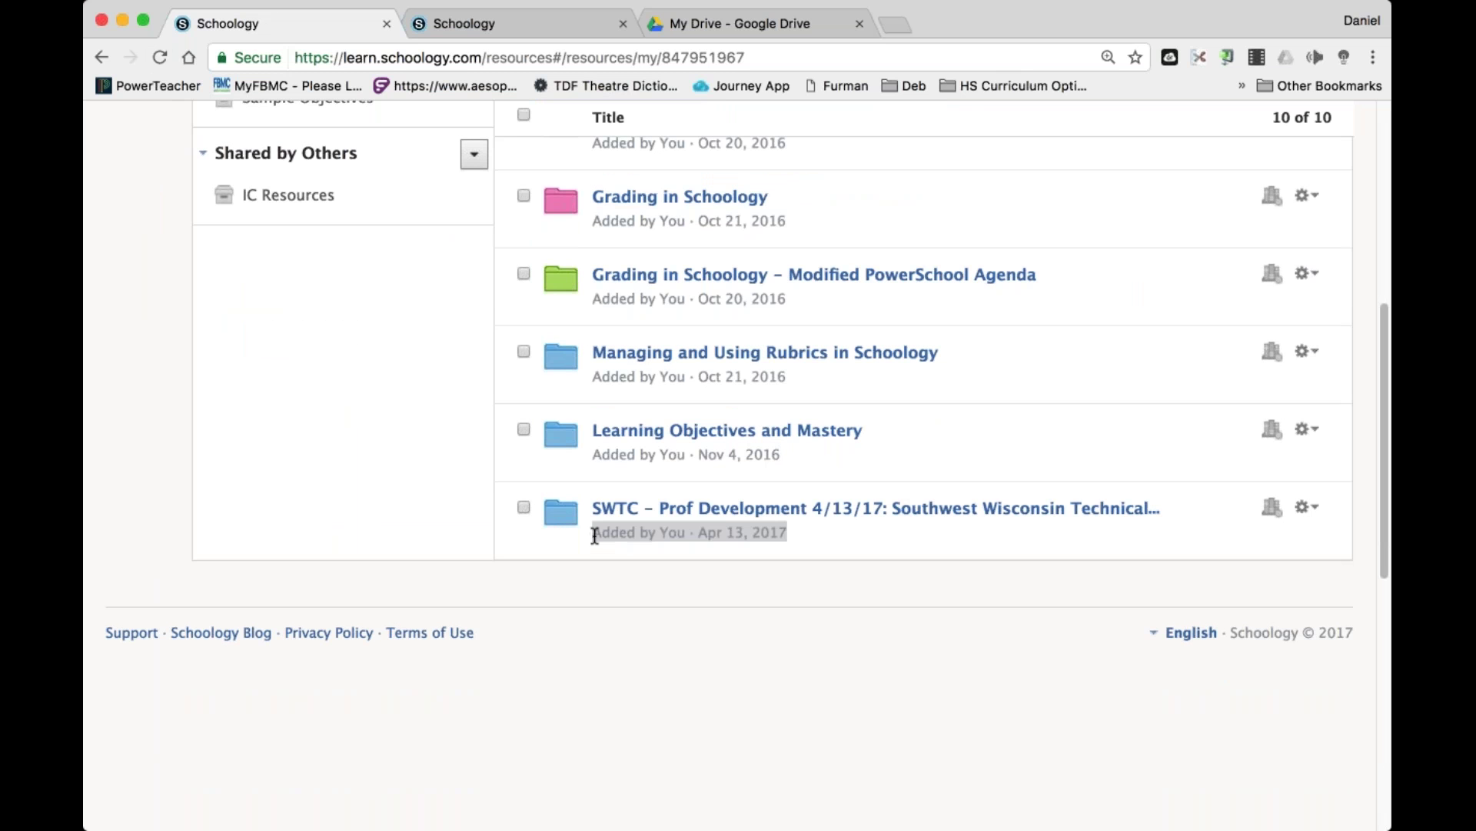
left_click(789, 538)
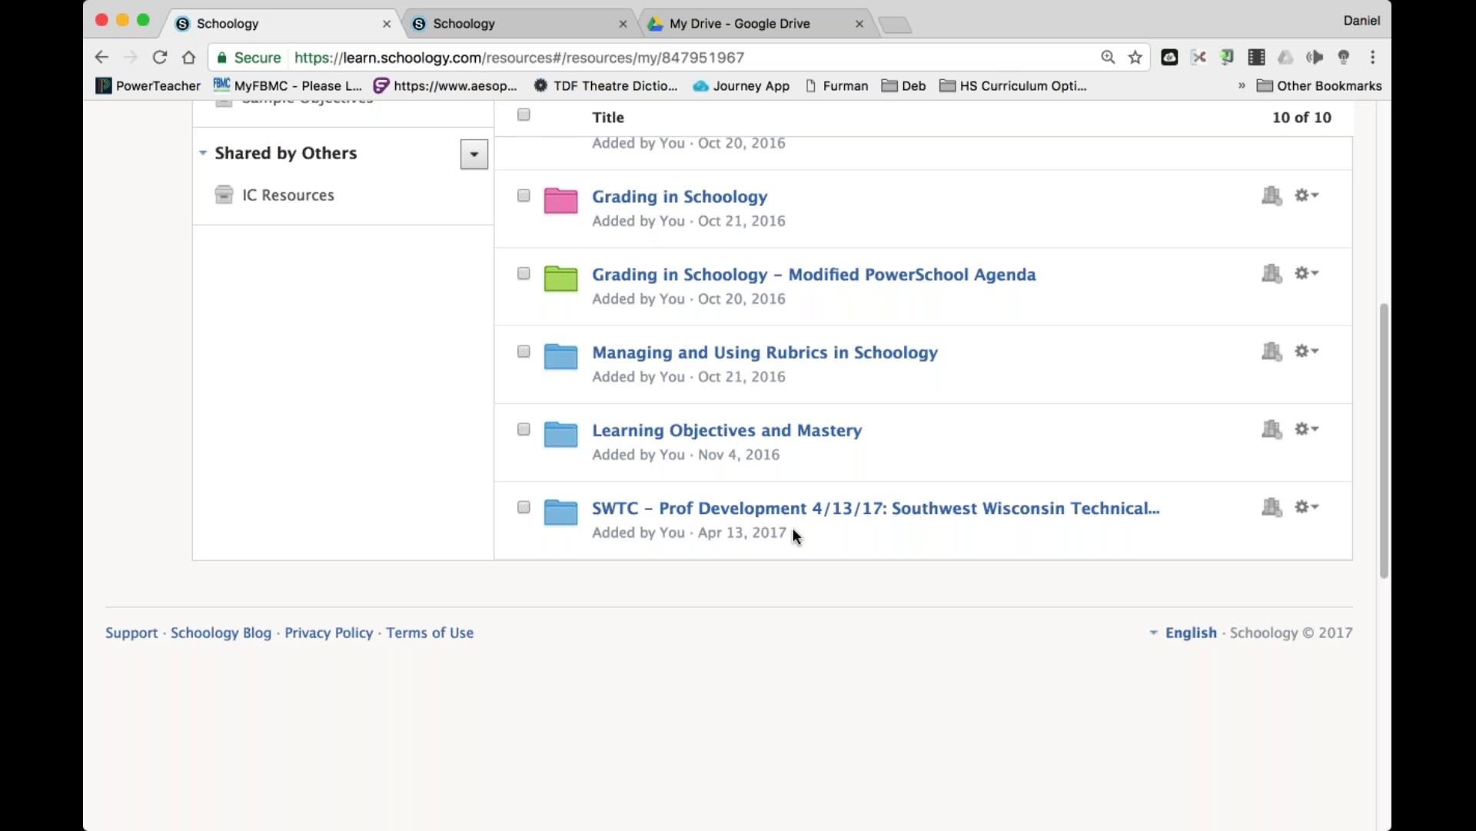
left_click_drag(793, 530, 705, 533)
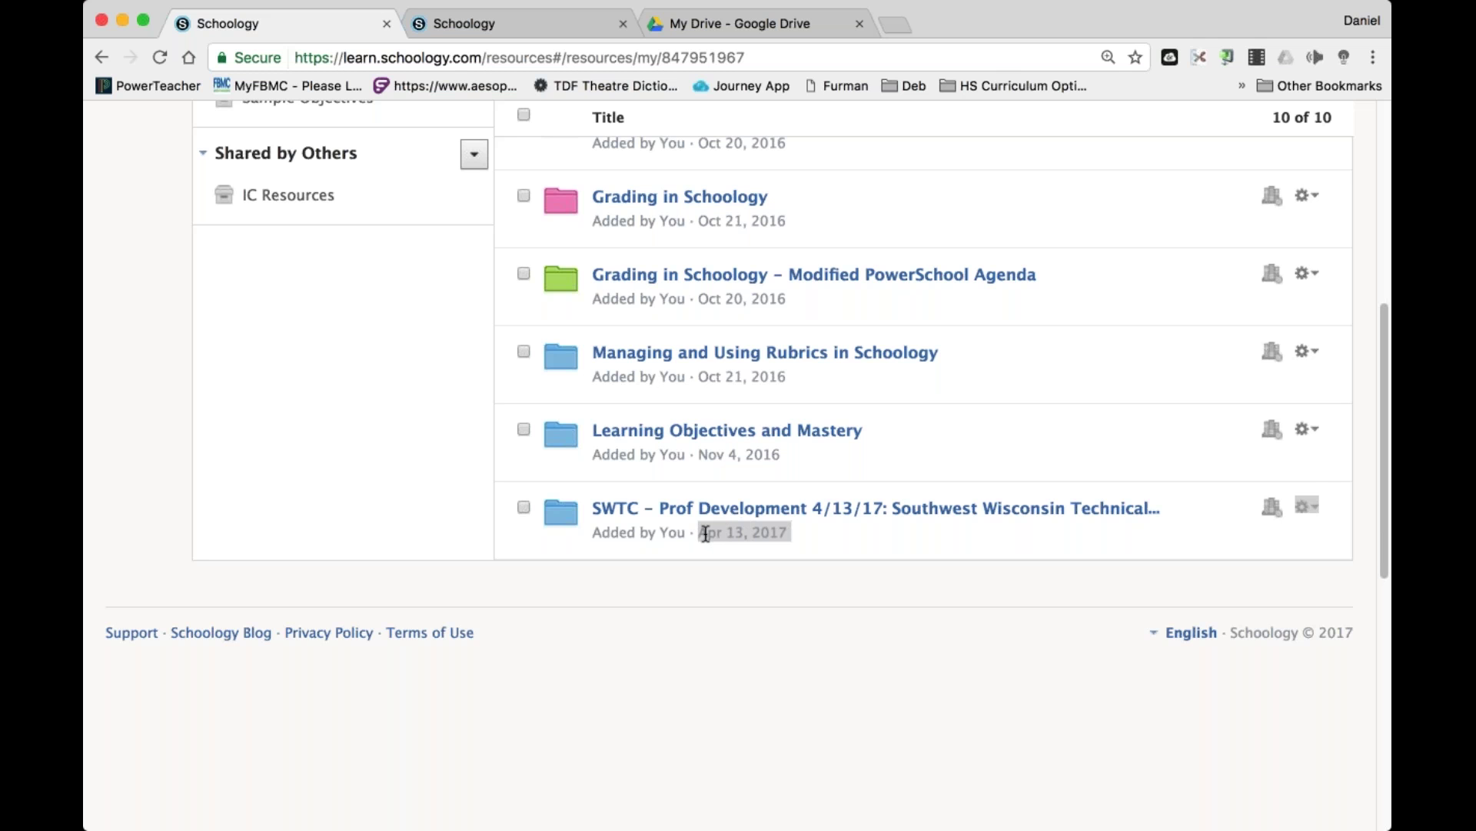
Delete the SWTC – Prof Development 4/13/17 folder from Training Courses.
left_click(1310, 508)
left_click(1255, 655)
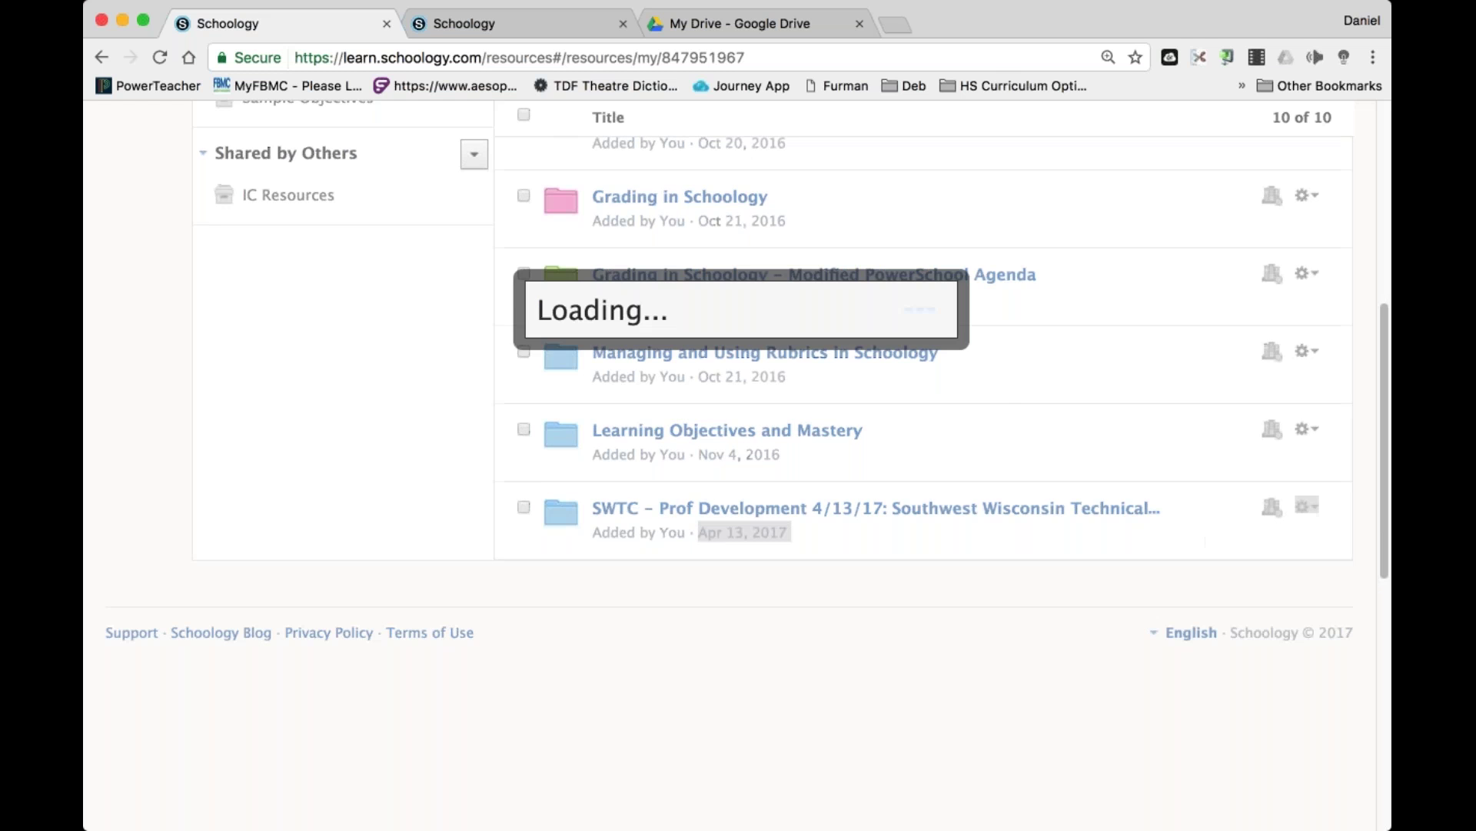
key("Return")
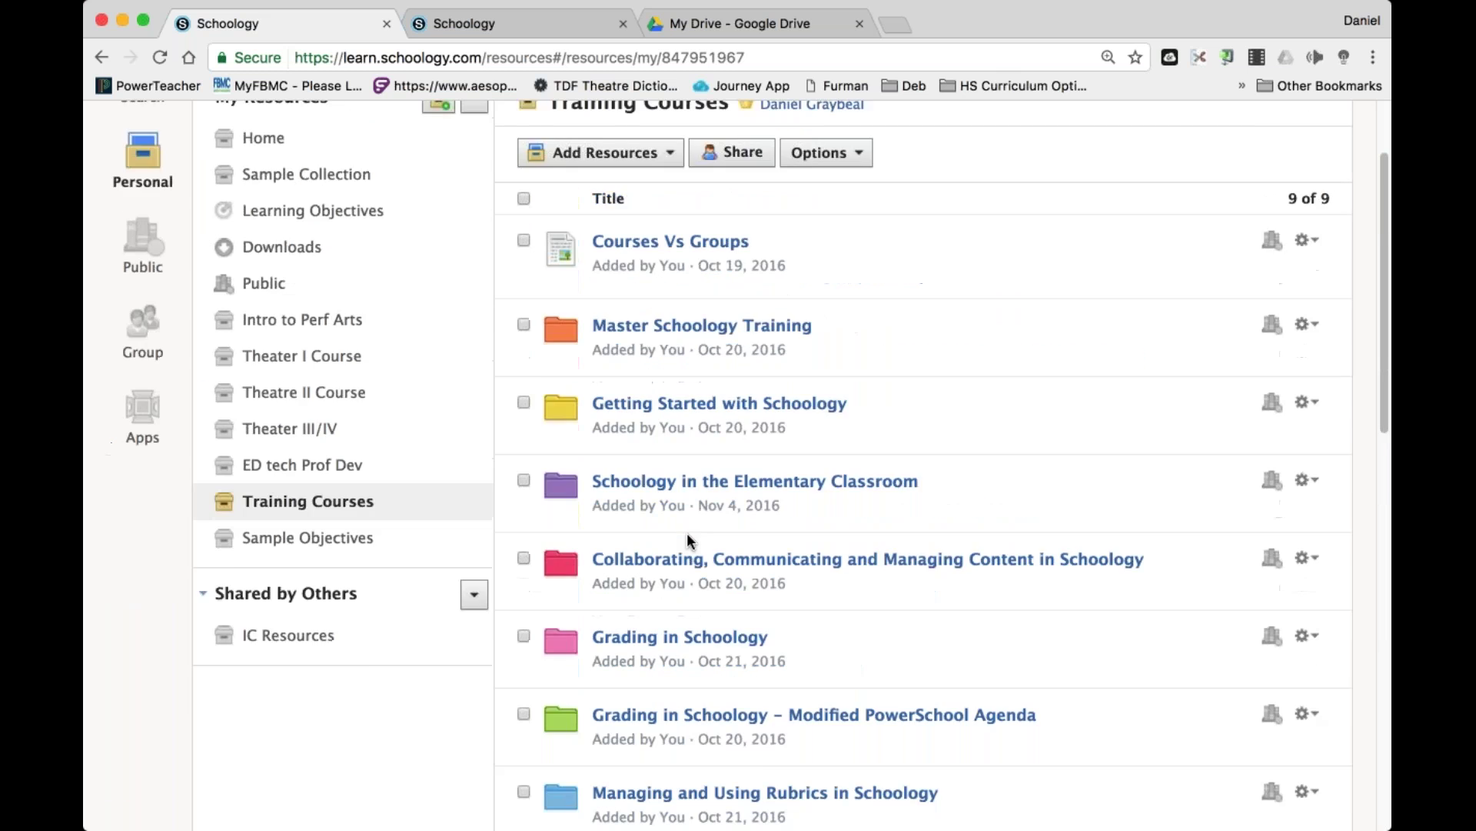
Go to SWTC – Prof Development > Part II: Assessment Features > SAMPLE TEST and expand Add Question.
left_click(455, 124)
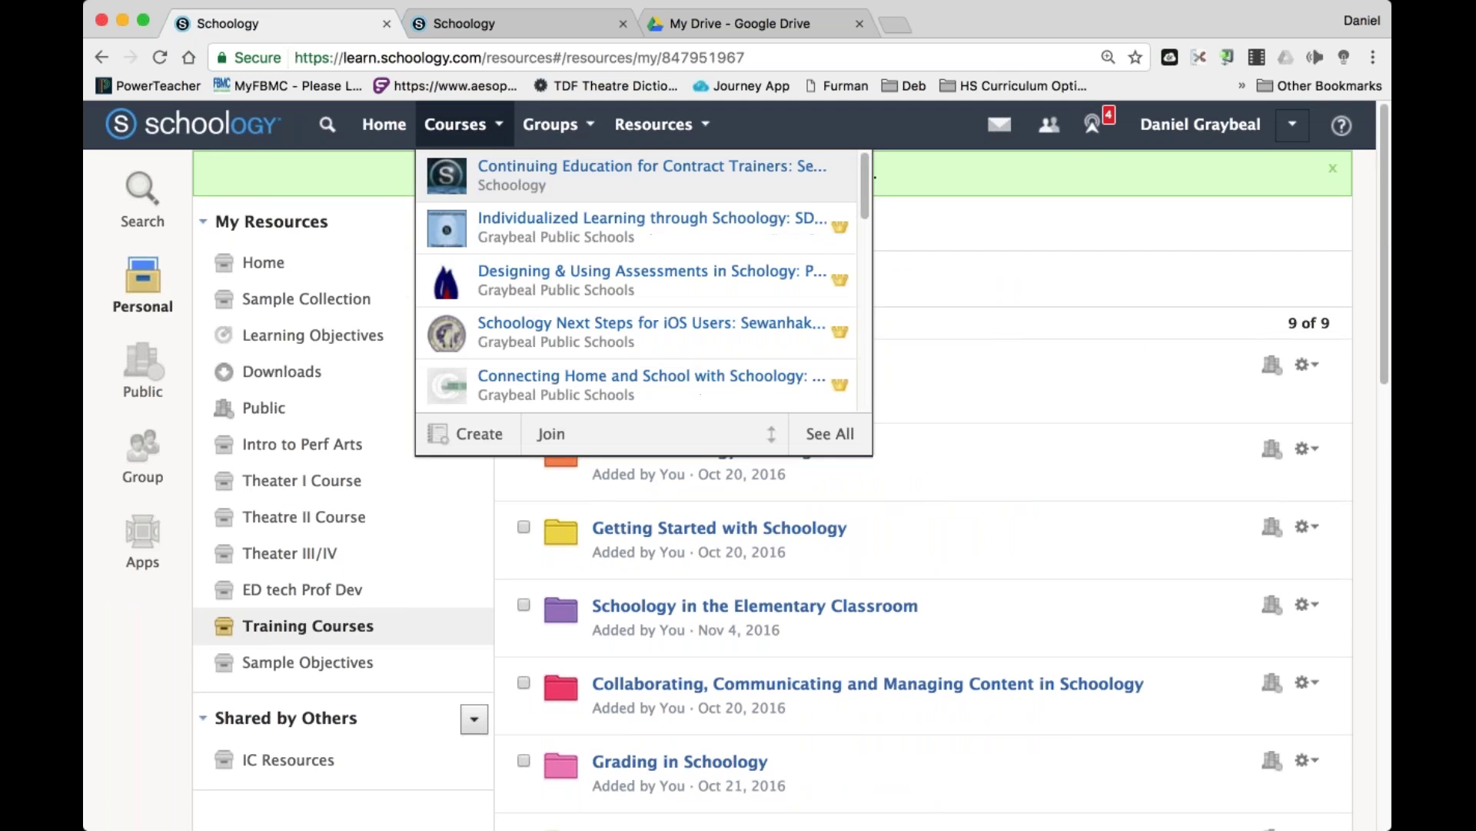
scroll(639, 277, "down", 3)
scroll(581, 302, "down", 10)
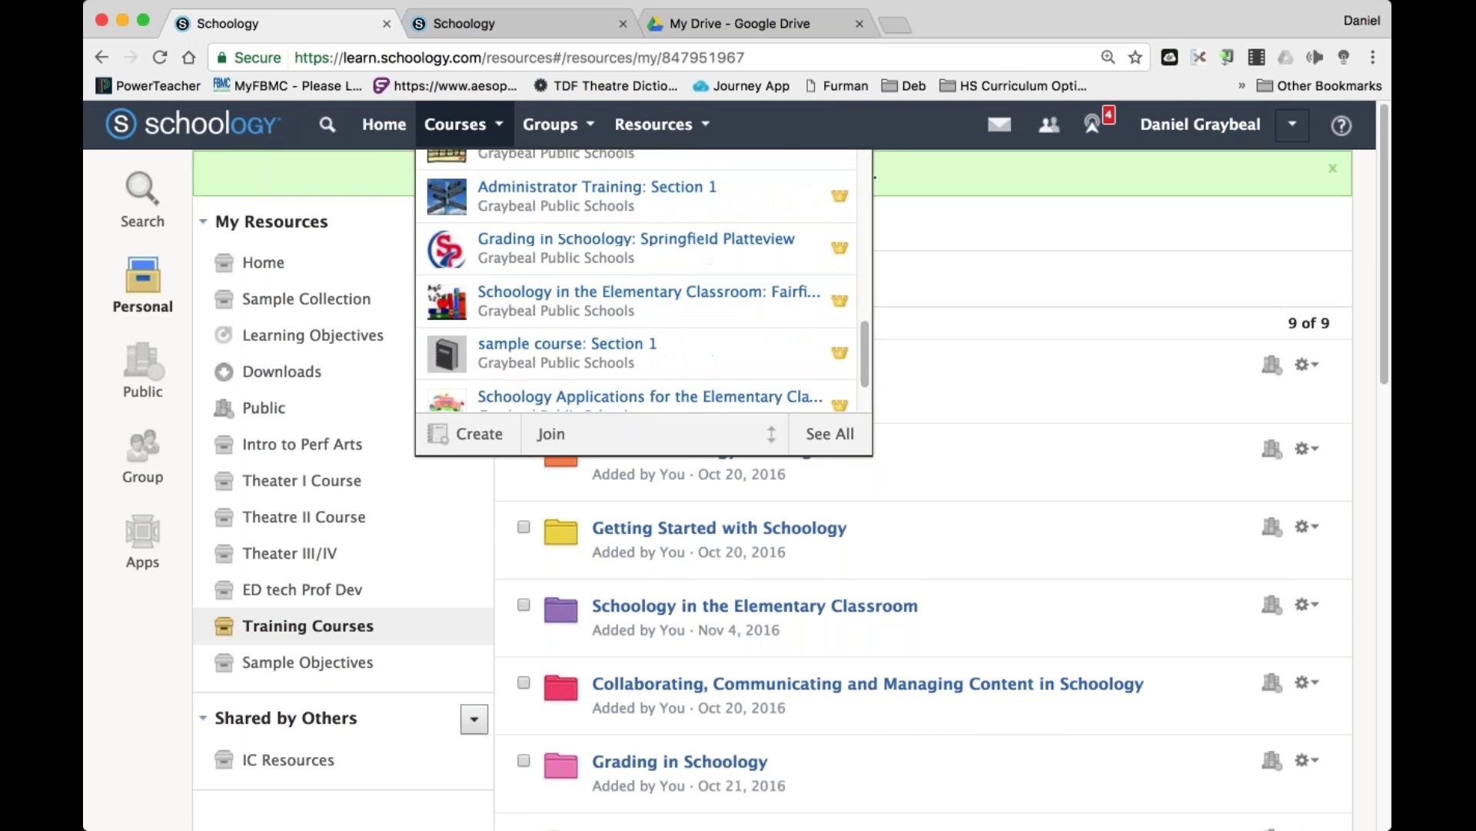
left_click(580, 302)
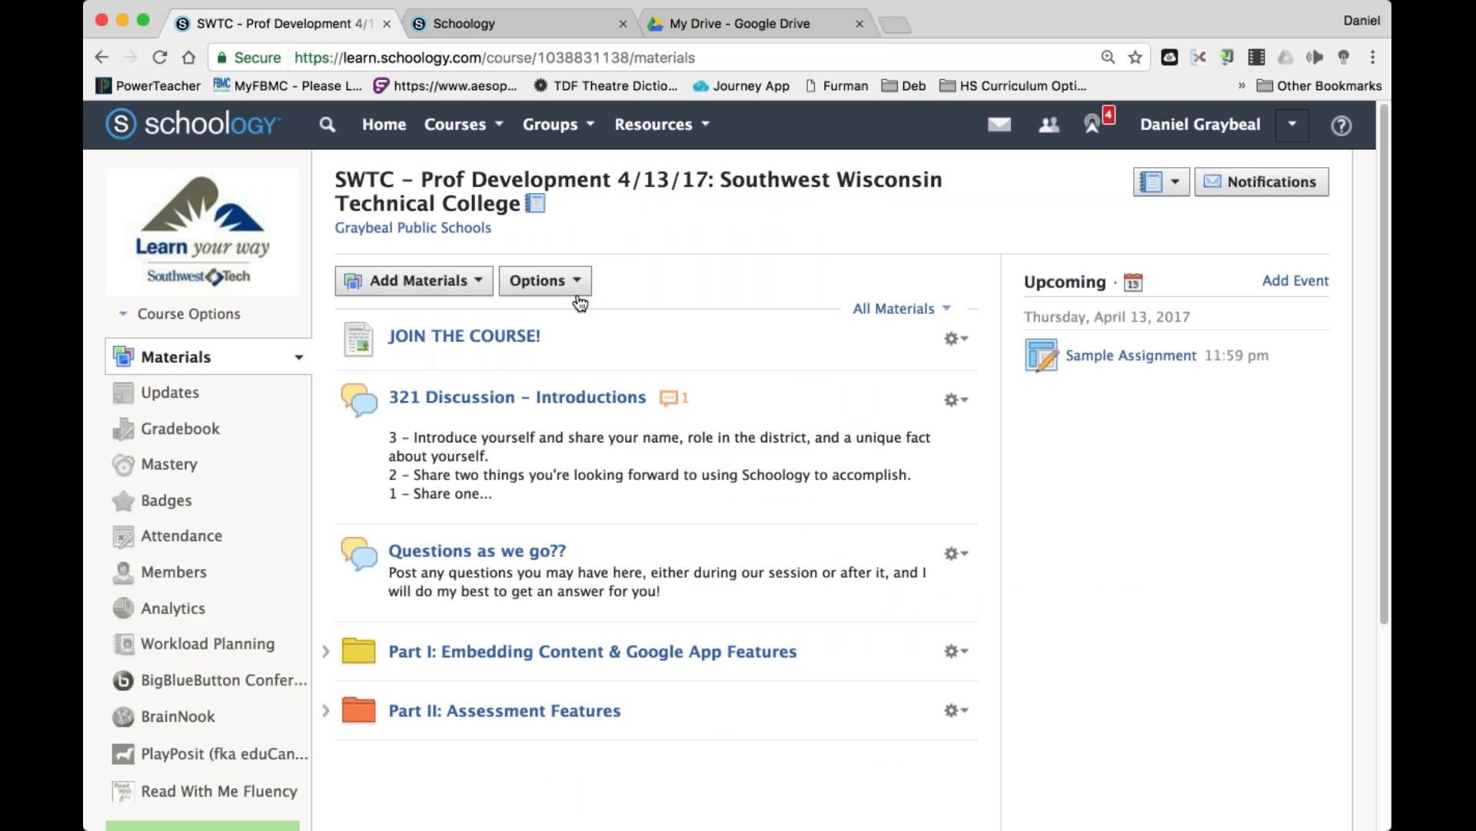
left_click(400, 711)
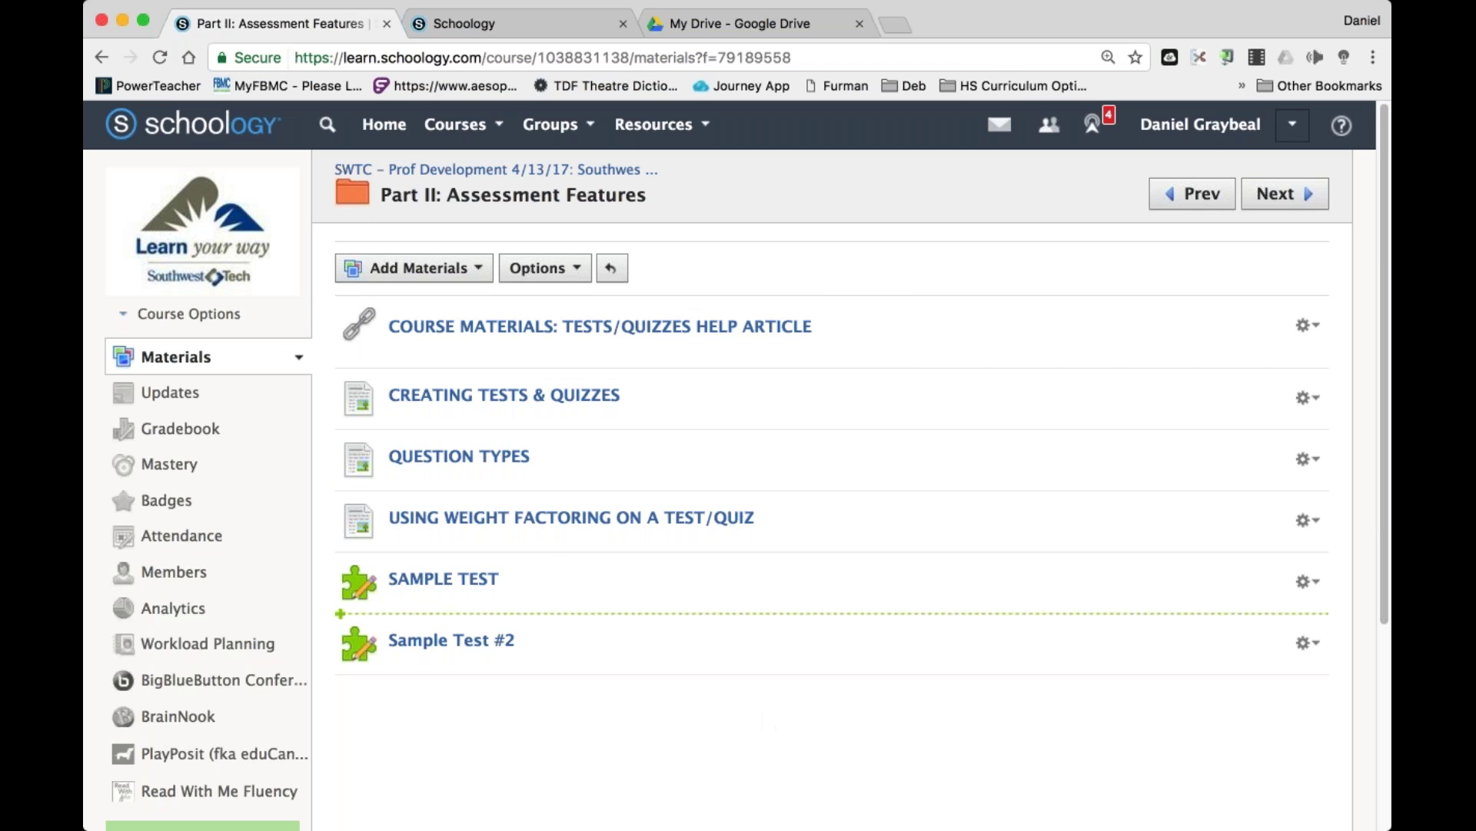
left_click(453, 581)
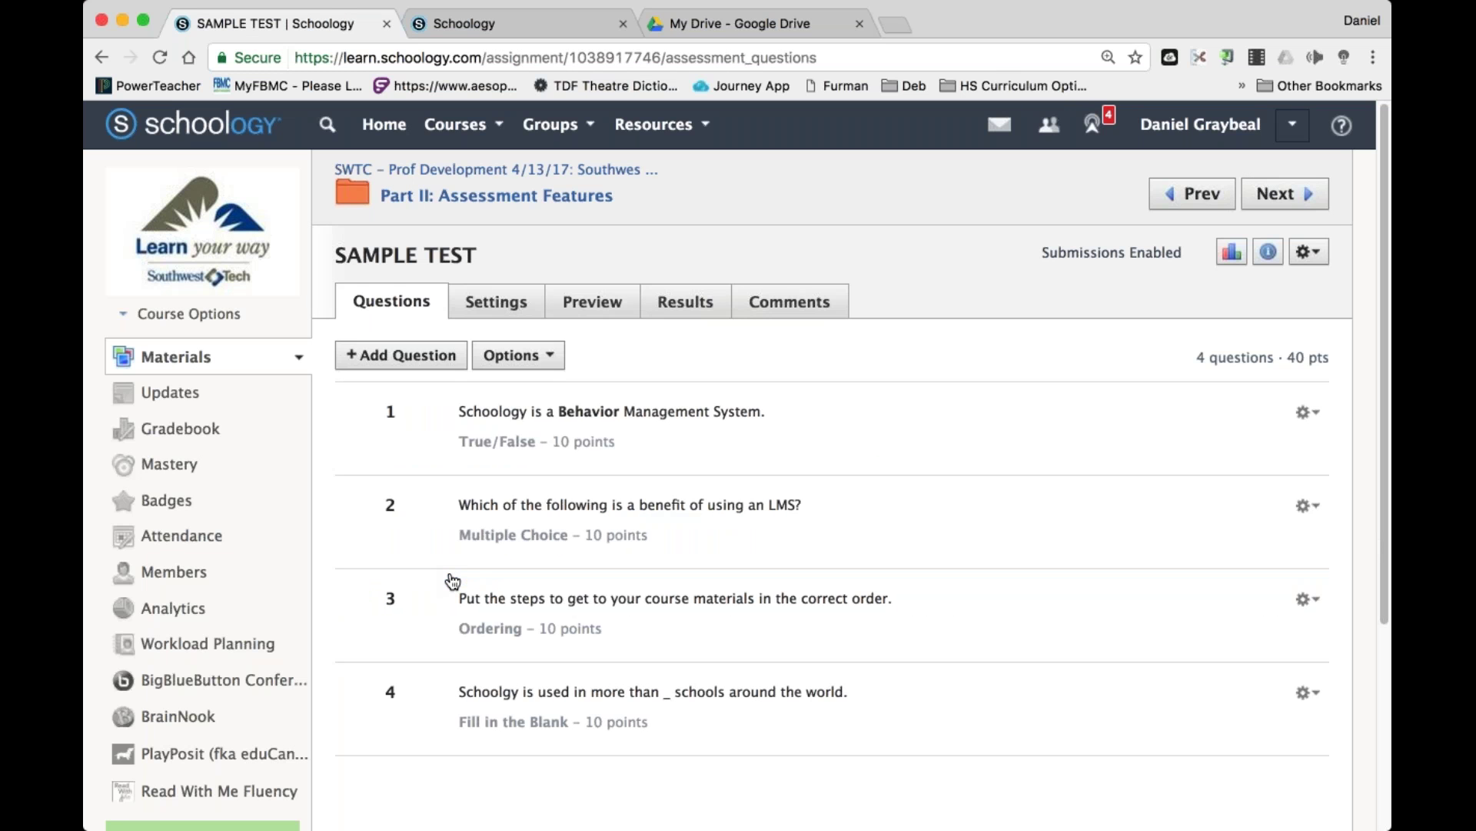
scroll(453, 580, "down", 2)
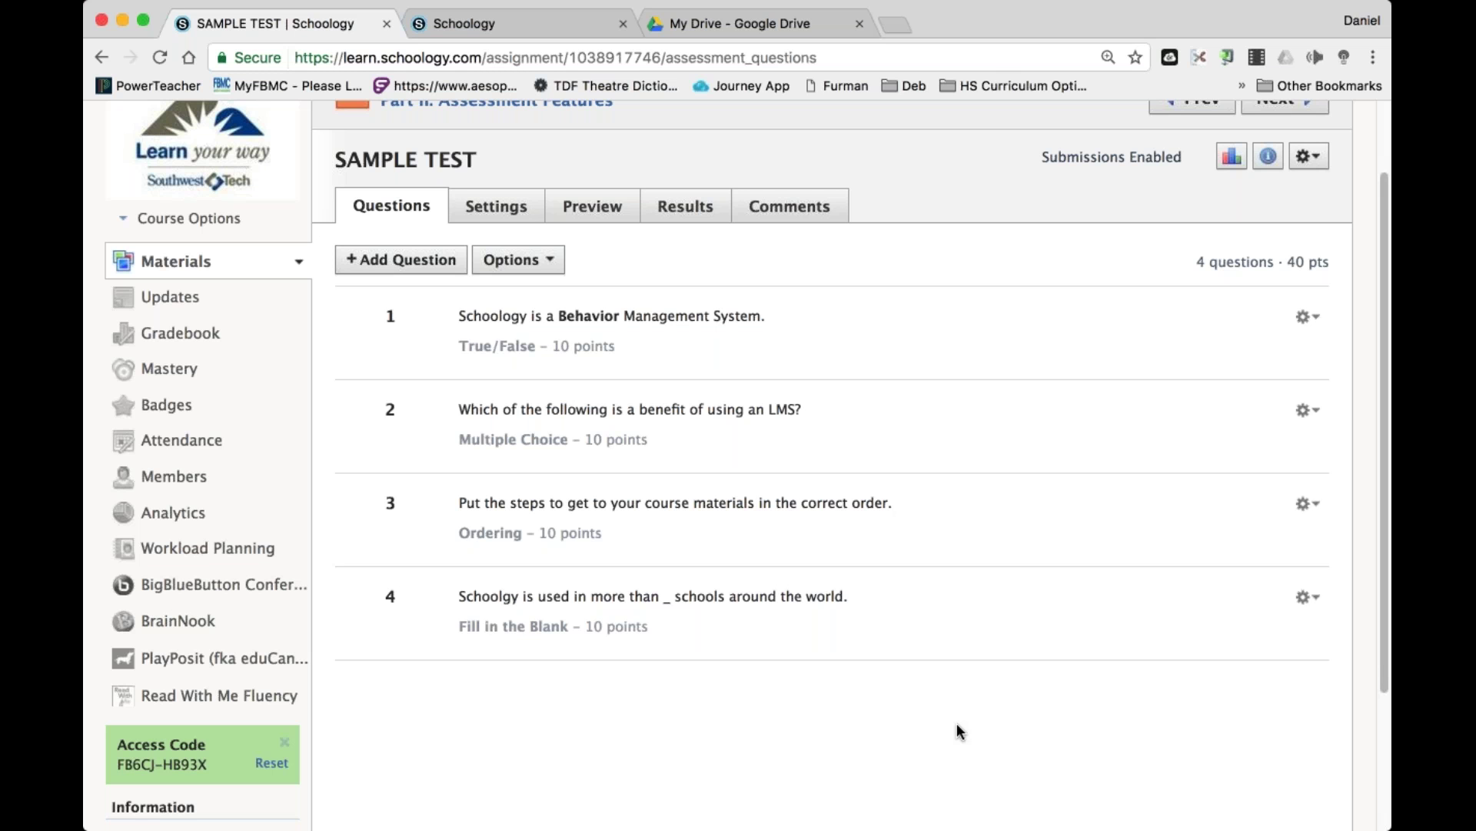
left_click(406, 263)
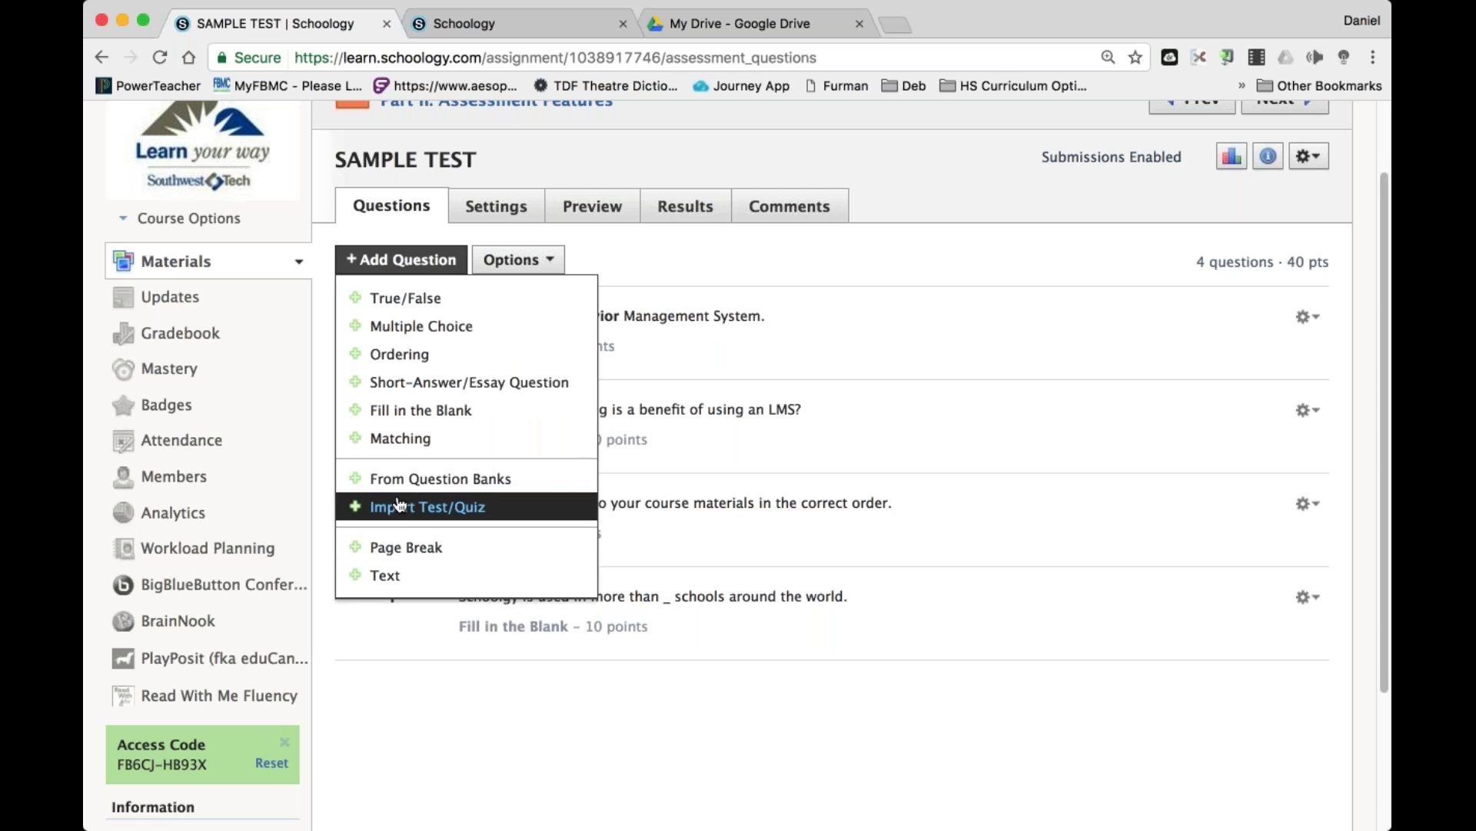
Import the 10 ÷ 2 question from Division Questions into the test at 5 points.
left_click(480, 492)
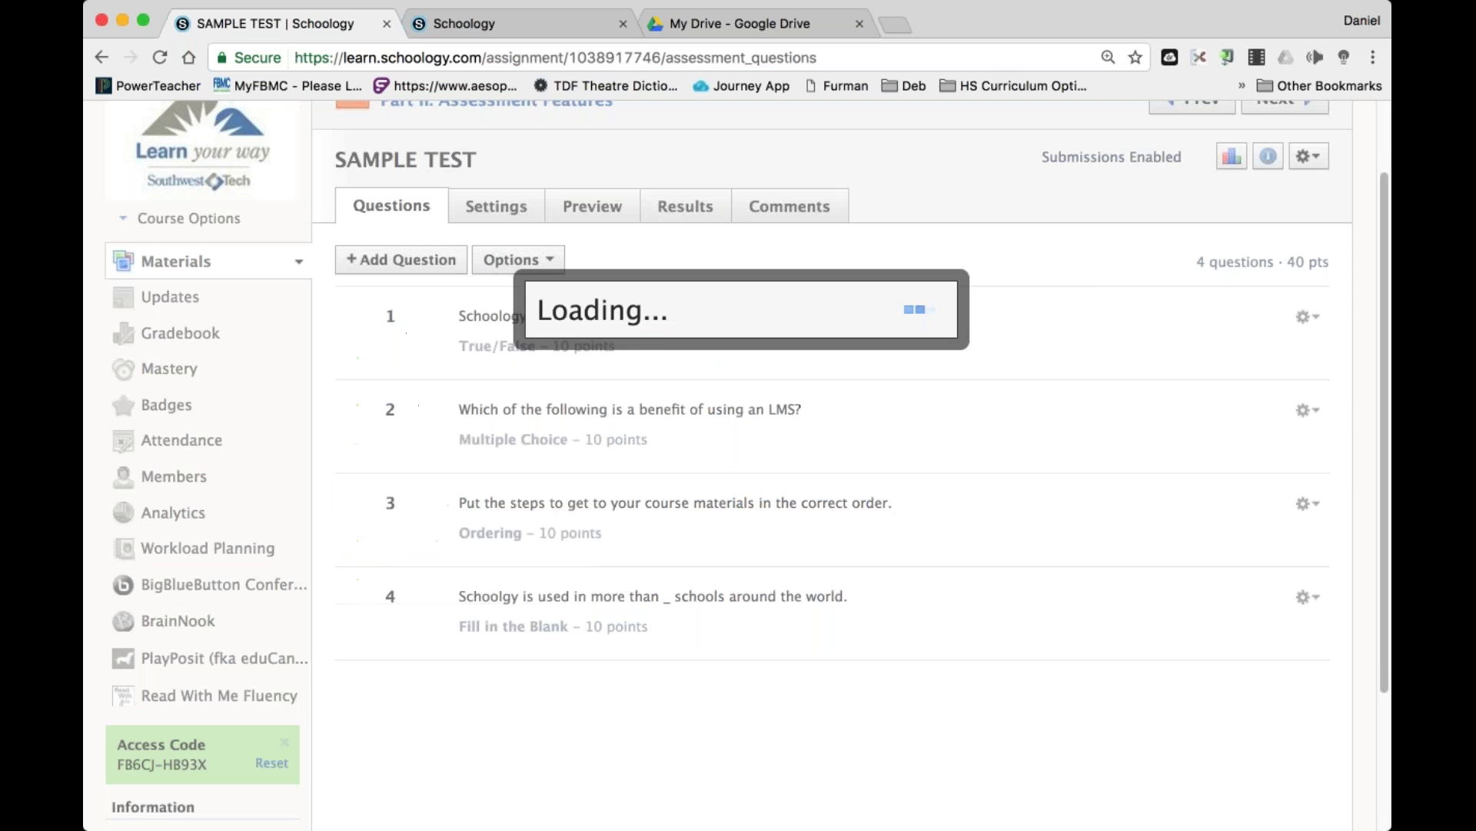
left_click(579, 342)
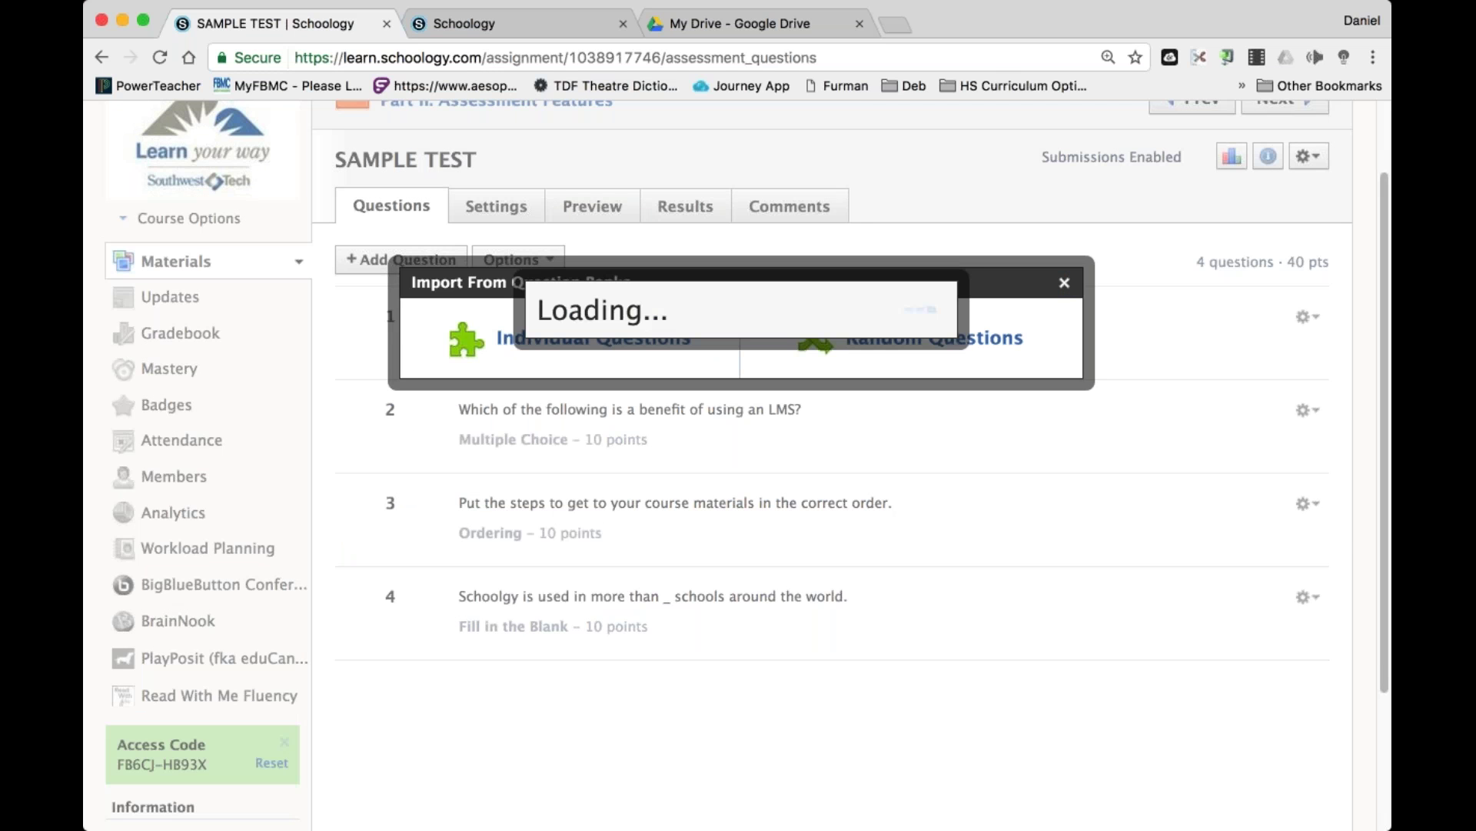
scroll(769, 588, "down", 2)
scroll(769, 588, "up", 3)
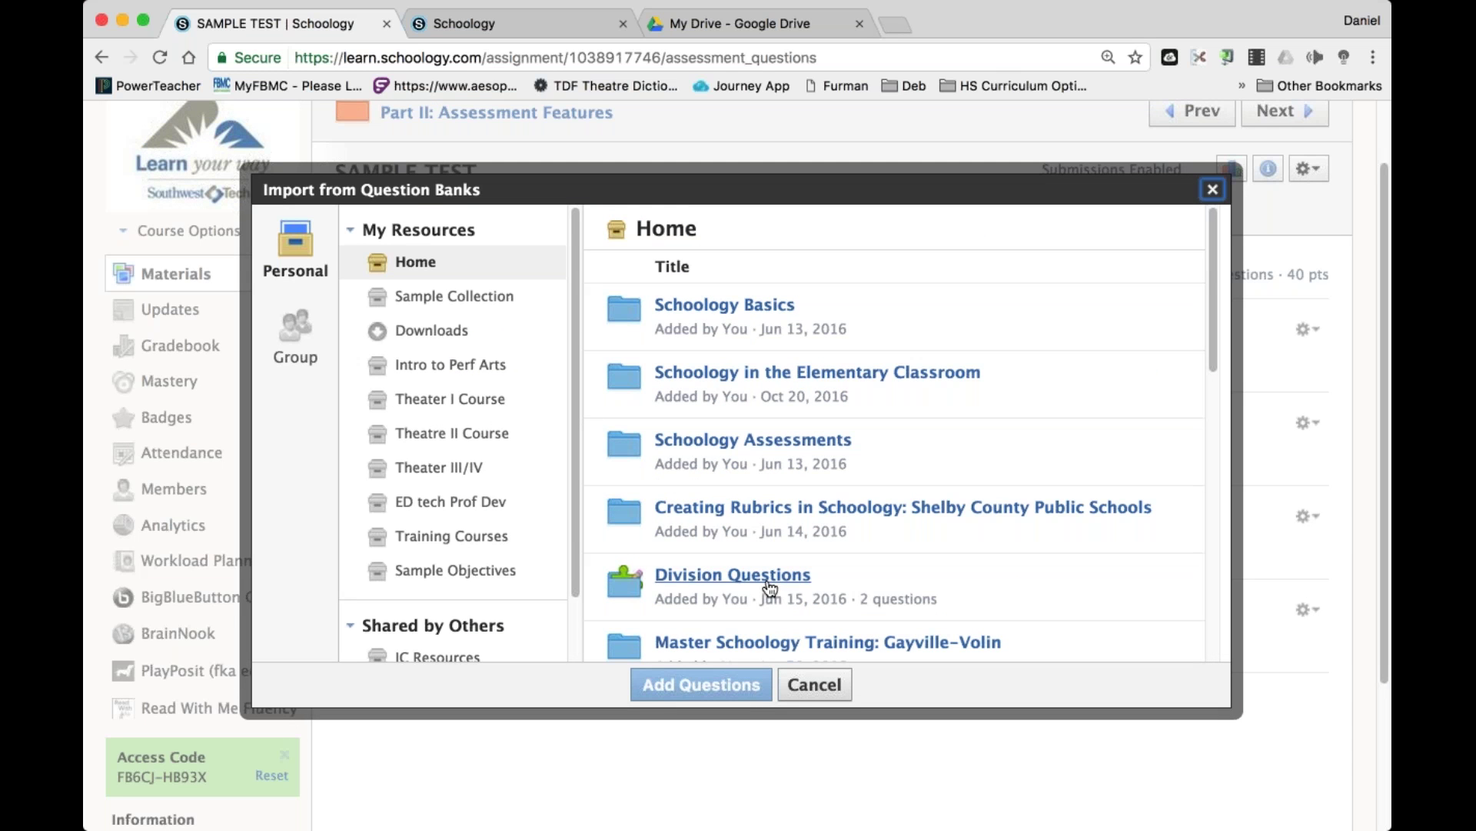
left_click(715, 577)
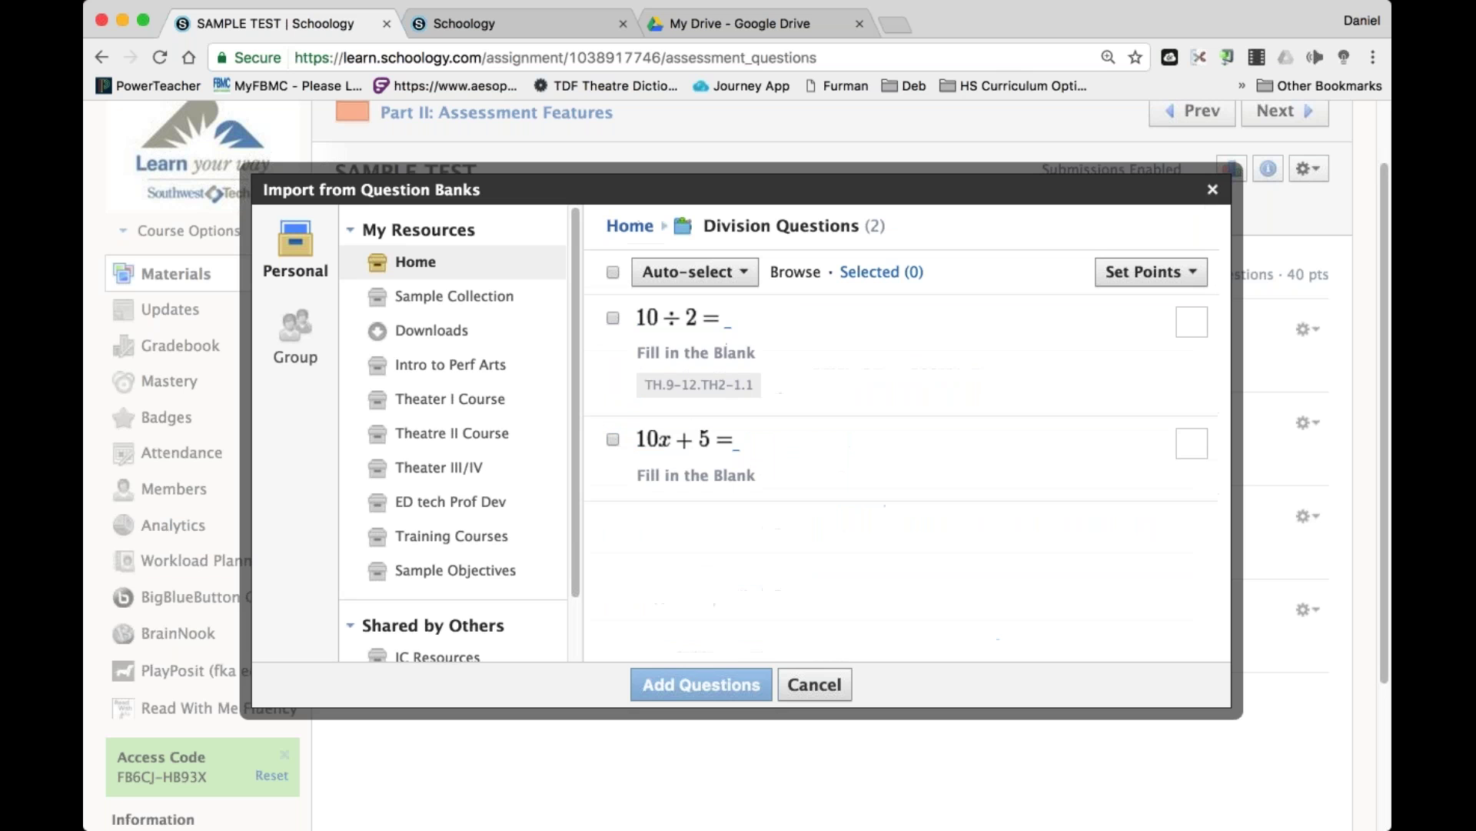
left_click(612, 318)
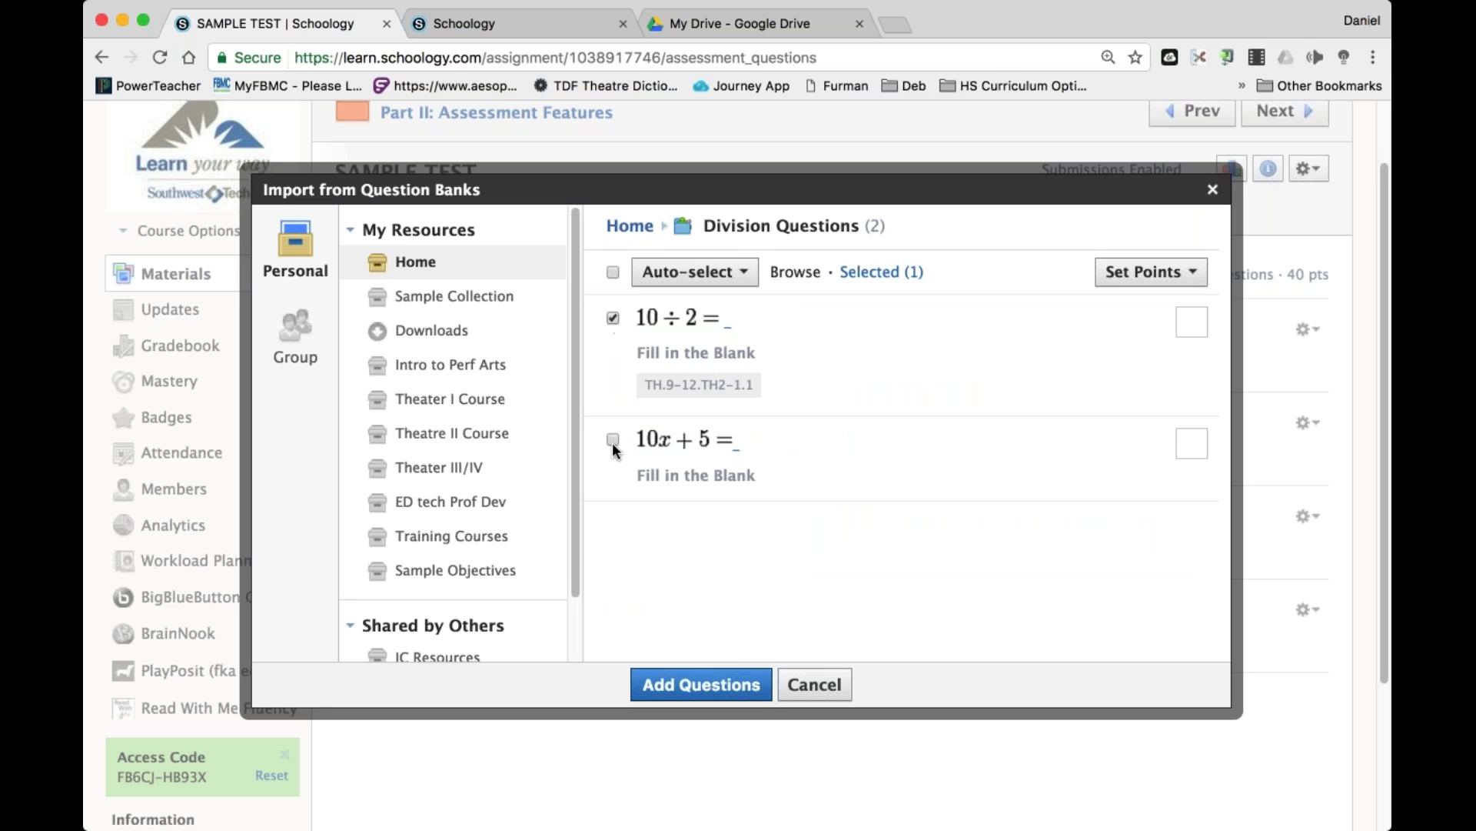
left_click(1192, 321)
type("5")
left_click(718, 684)
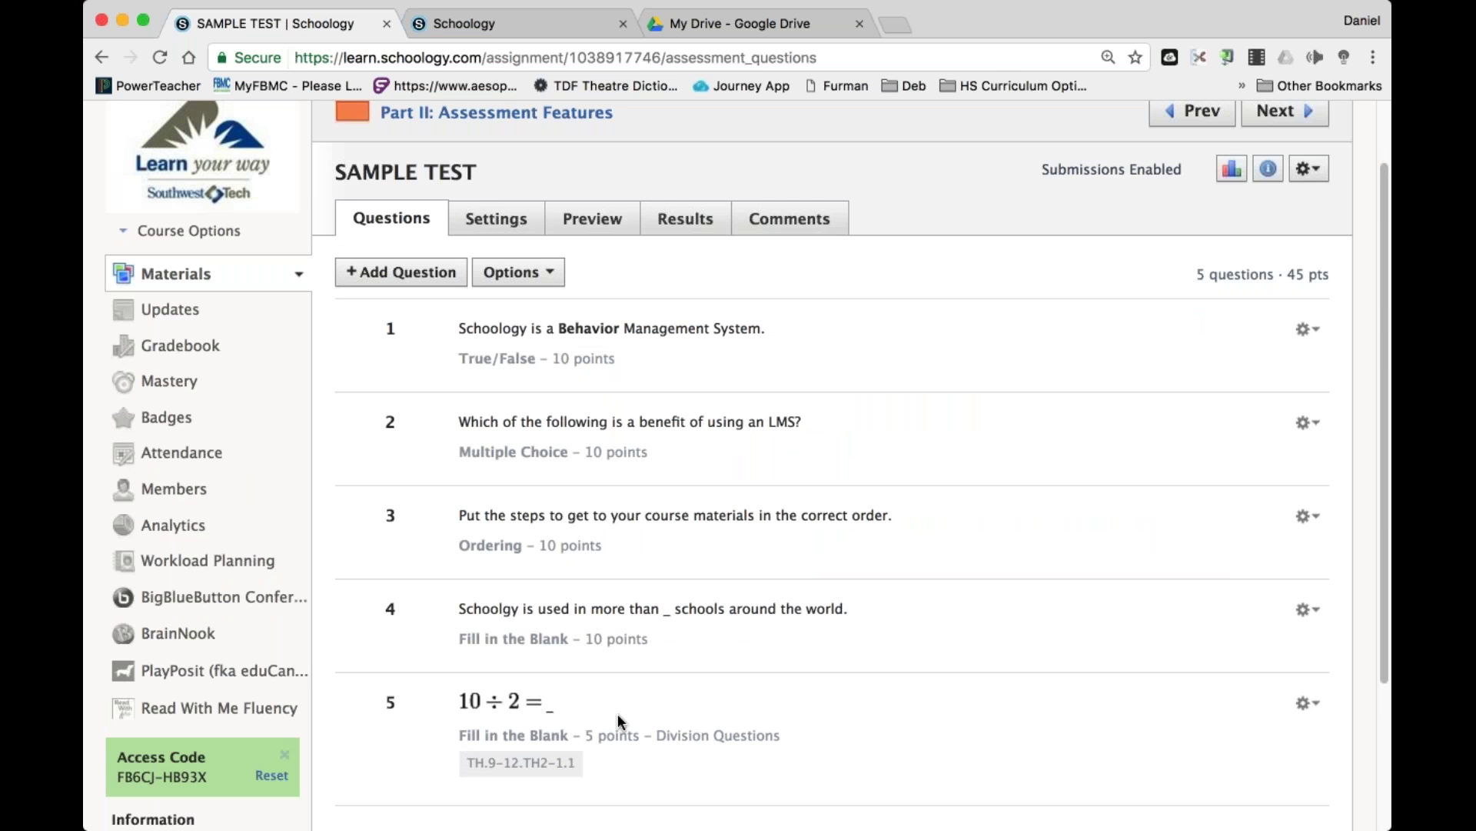
Delete the just-imported question 5 from the SAMPLE TEST.
left_click_drag(585, 735, 467, 774)
key("super+c")
left_click(617, 755)
left_click(1320, 704)
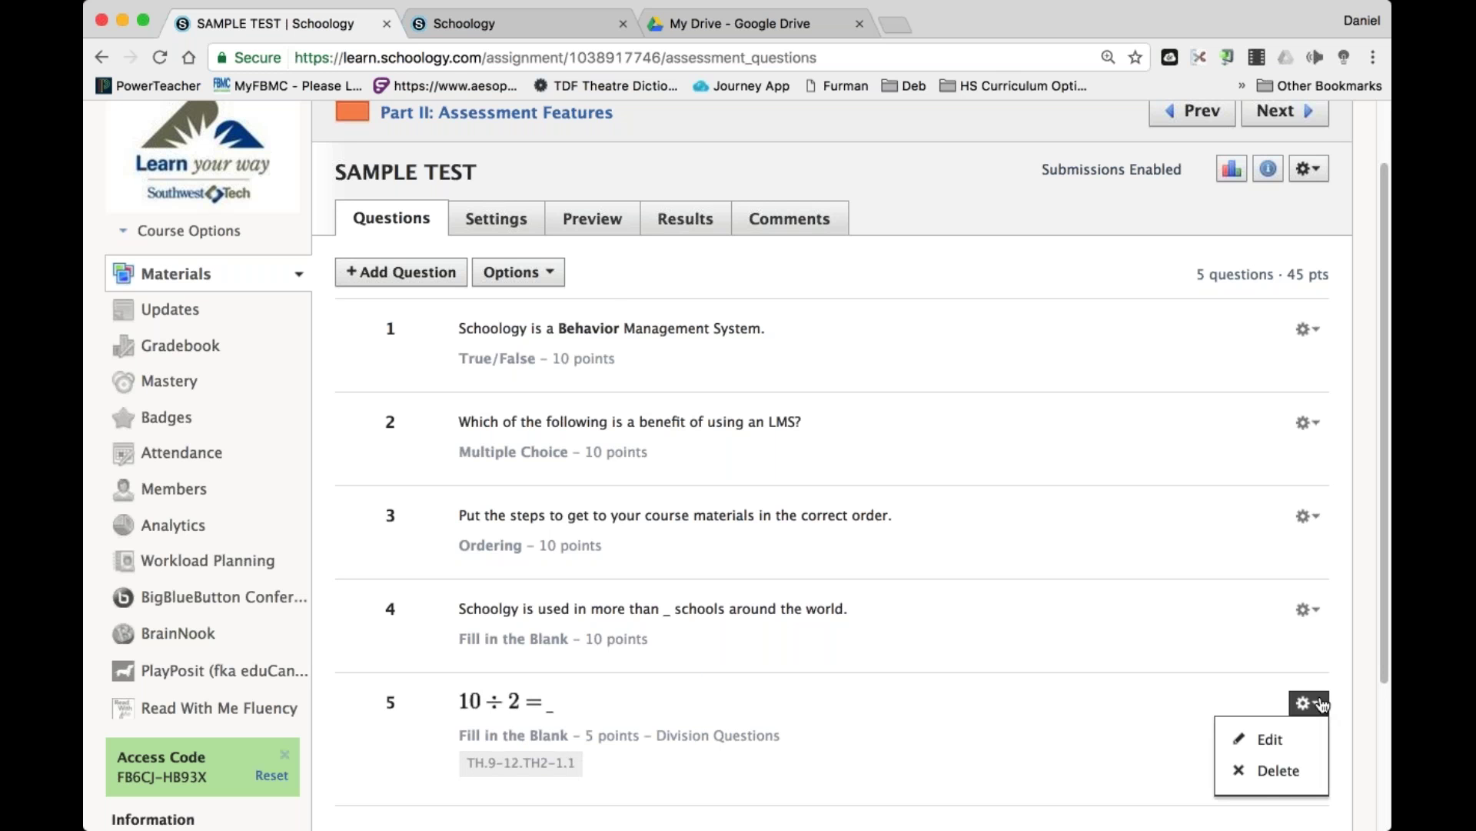
left_click(1277, 769)
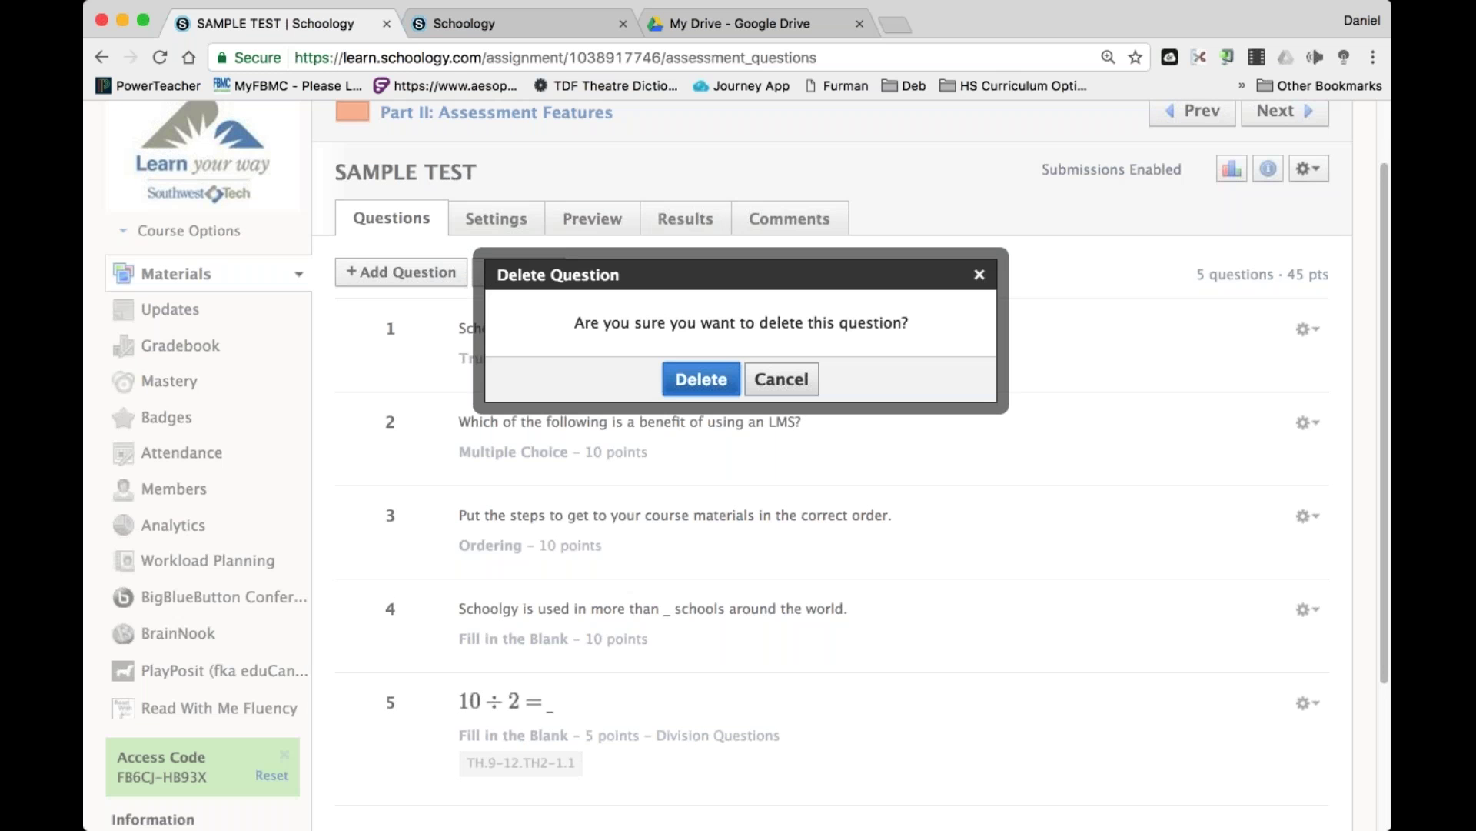
left_click(701, 379)
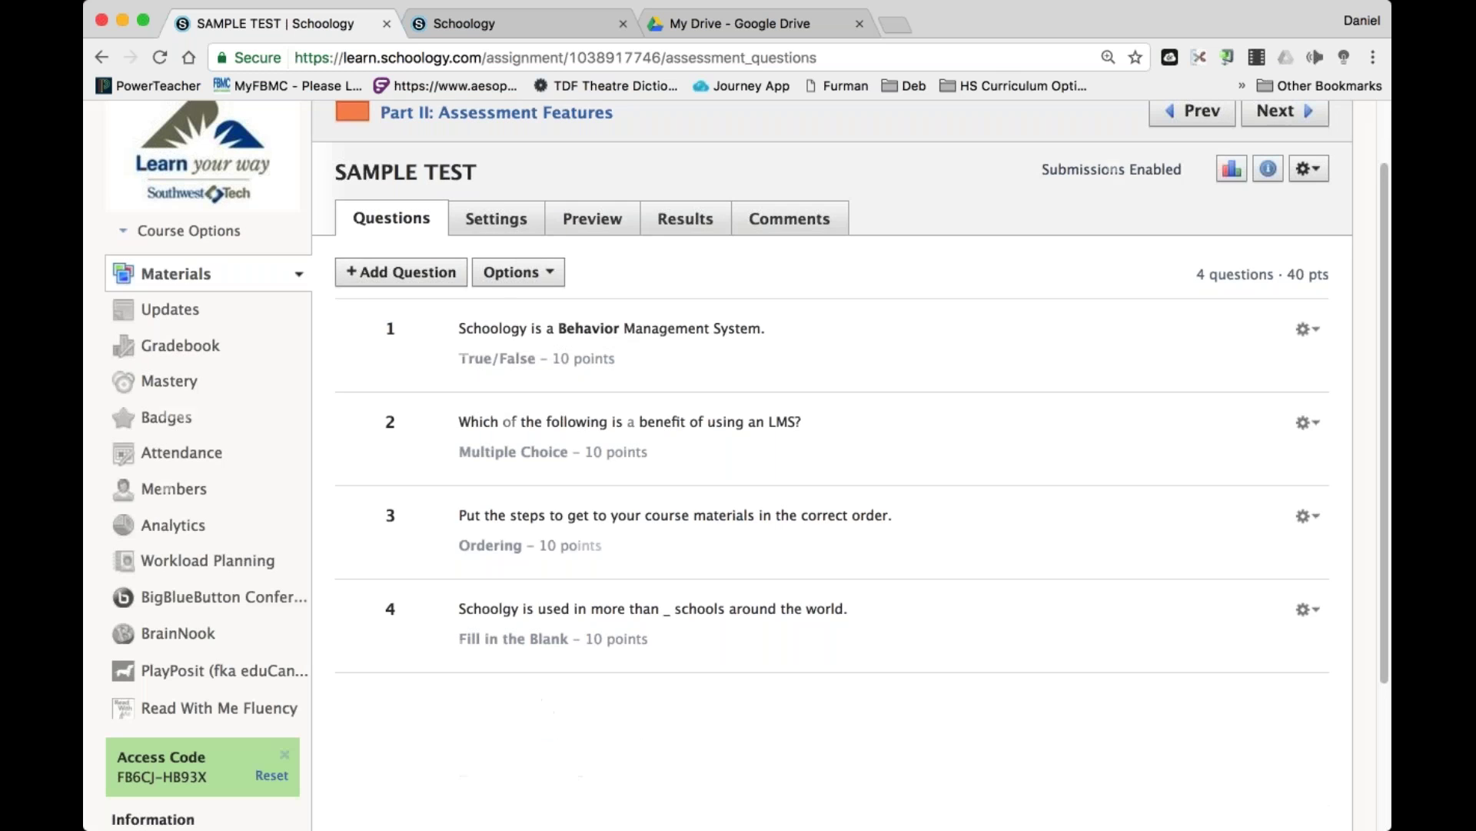
Start adding Random Questions from question banks and preview the Division Questions bank.
left_click(402, 272)
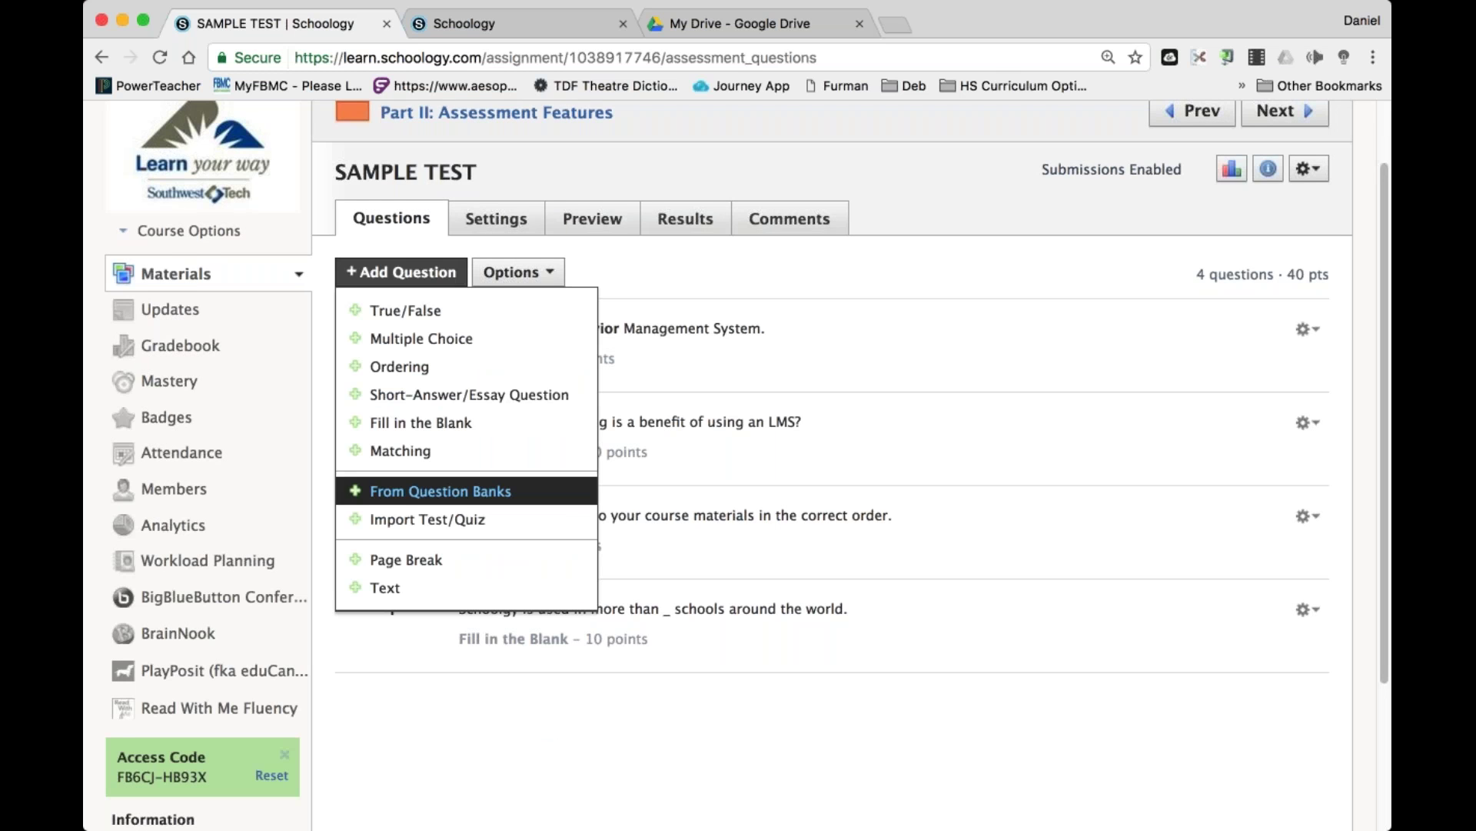
left_click(439, 490)
left_click(593, 337)
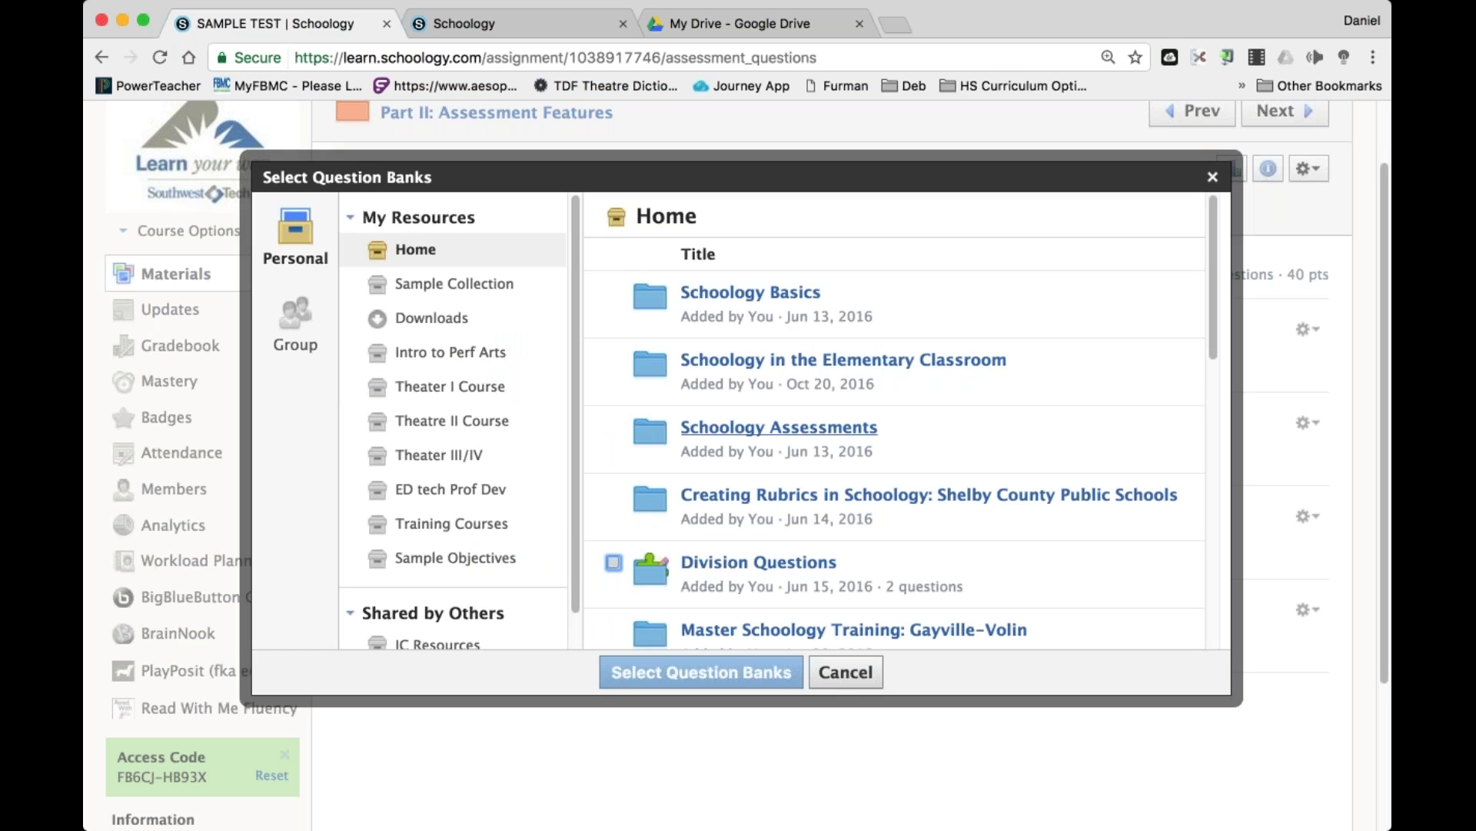
scroll(892, 461, "down", 5)
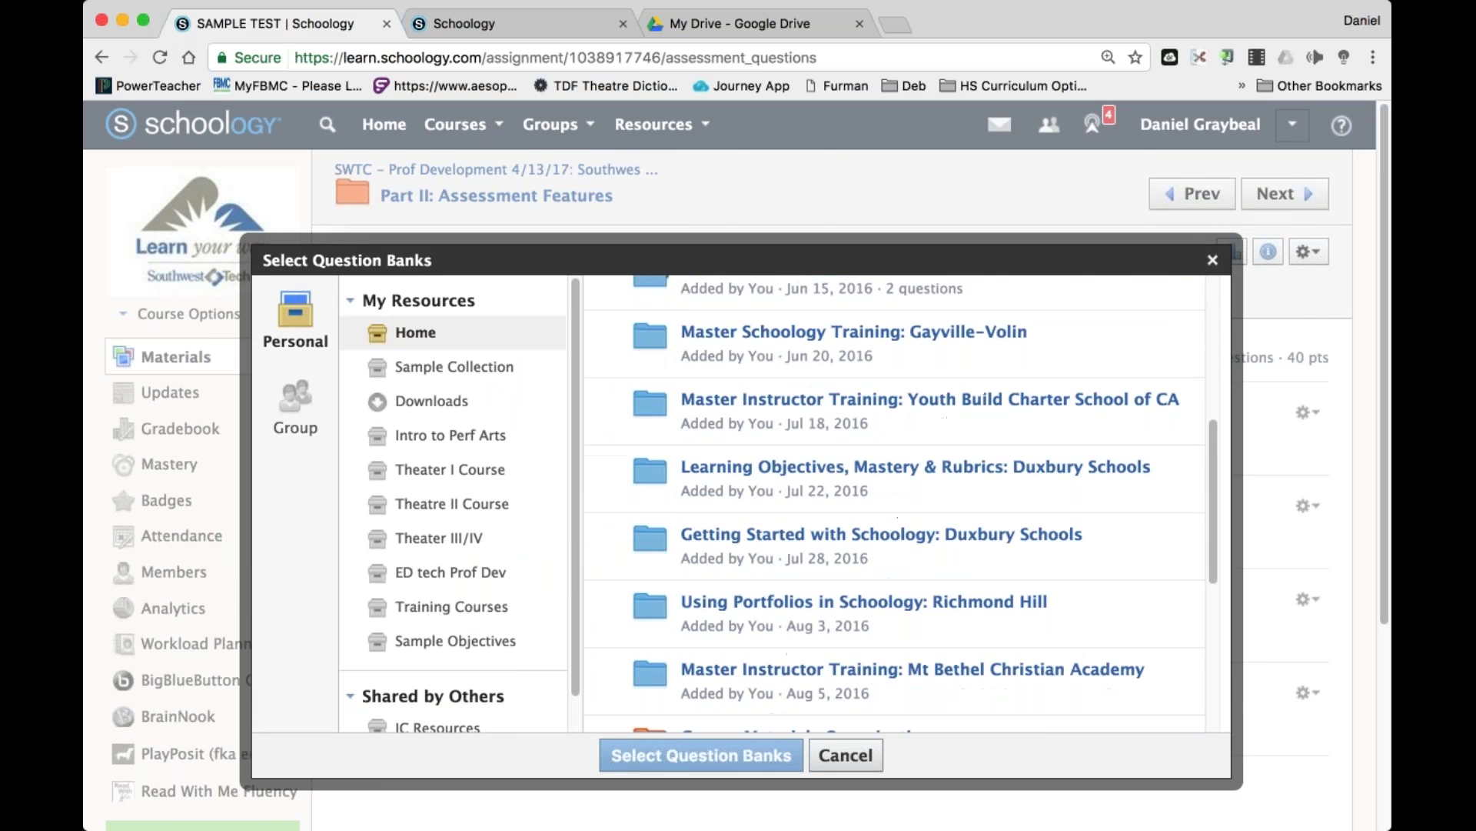
scroll(749, 659, "up", 10)
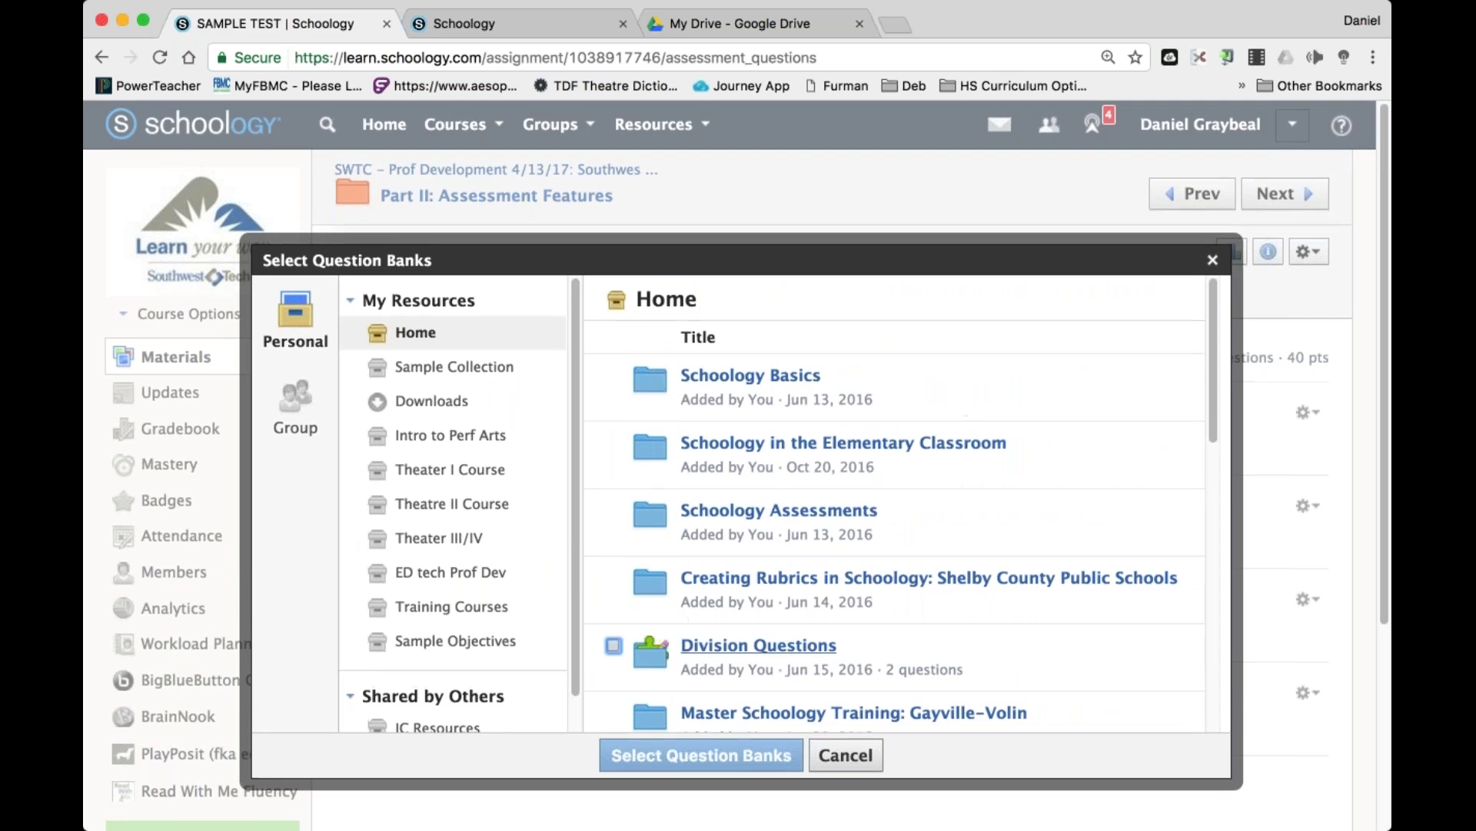
left_click(750, 652)
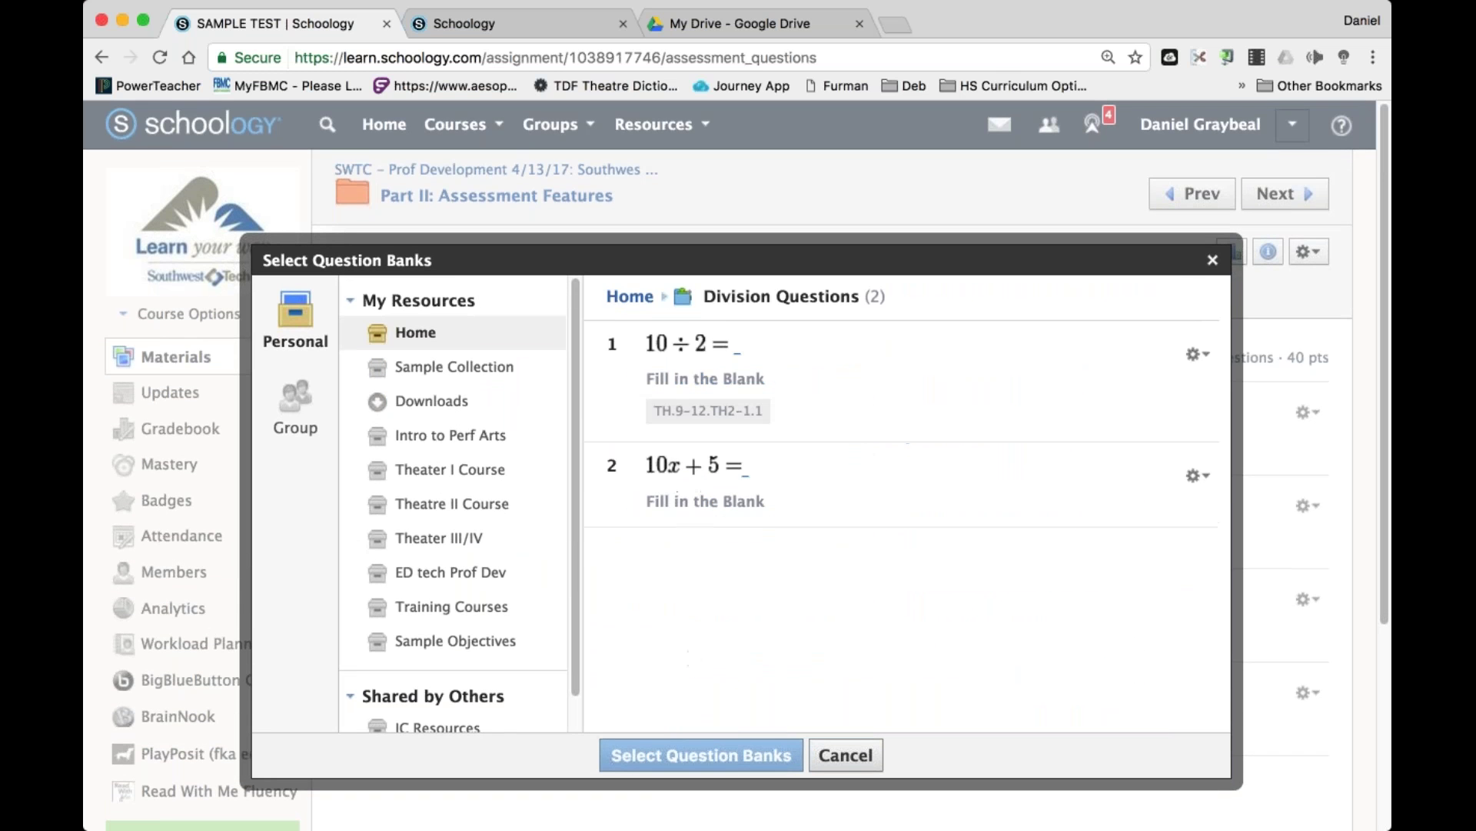
left_click(629, 297)
Add a random set drawing 1 Division Questions item worth 5 points.
left_click(613, 645)
left_click(701, 755)
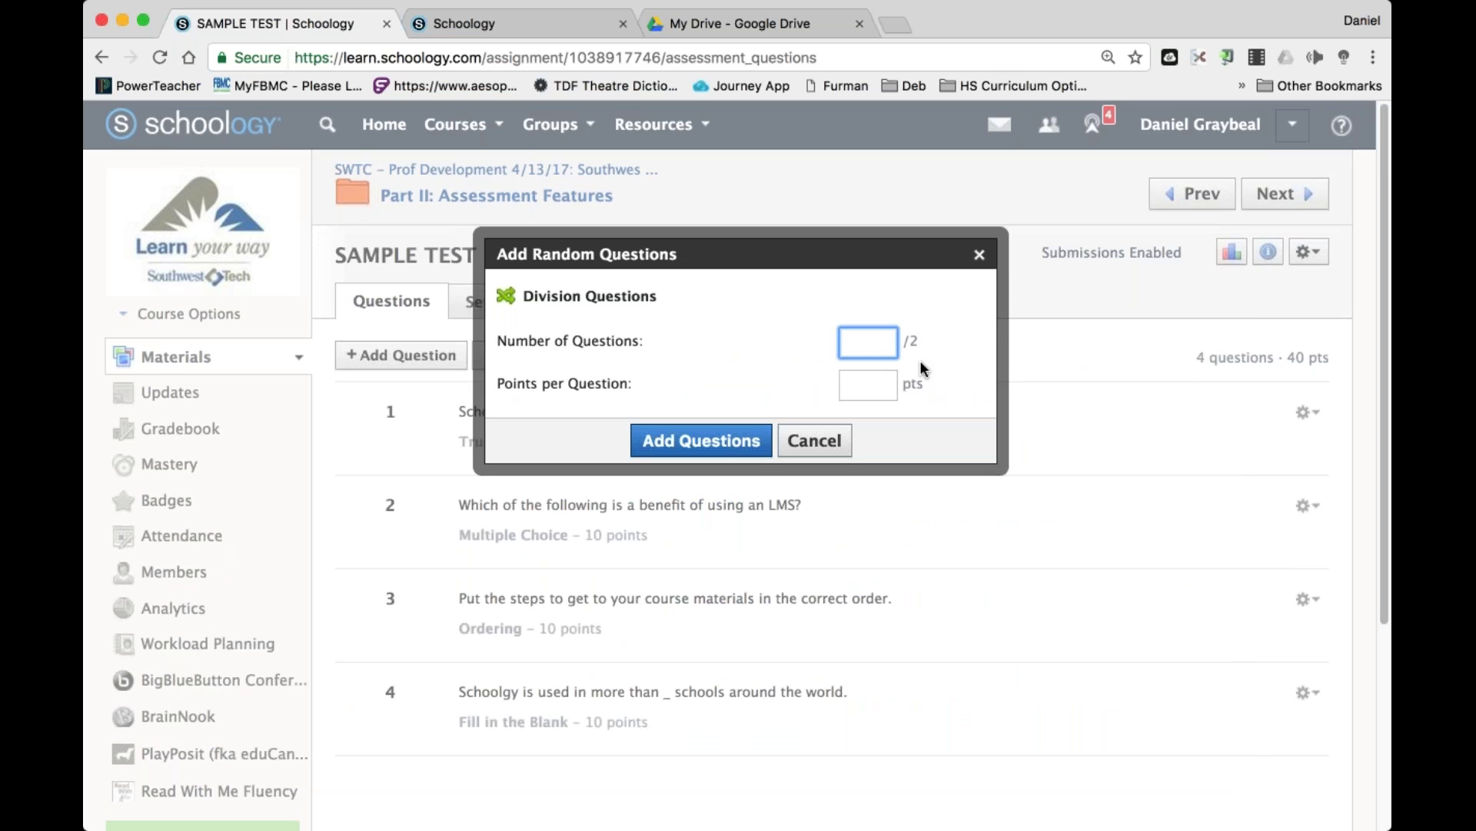
type("1")
key("Tab")
type("5")
key("Return")
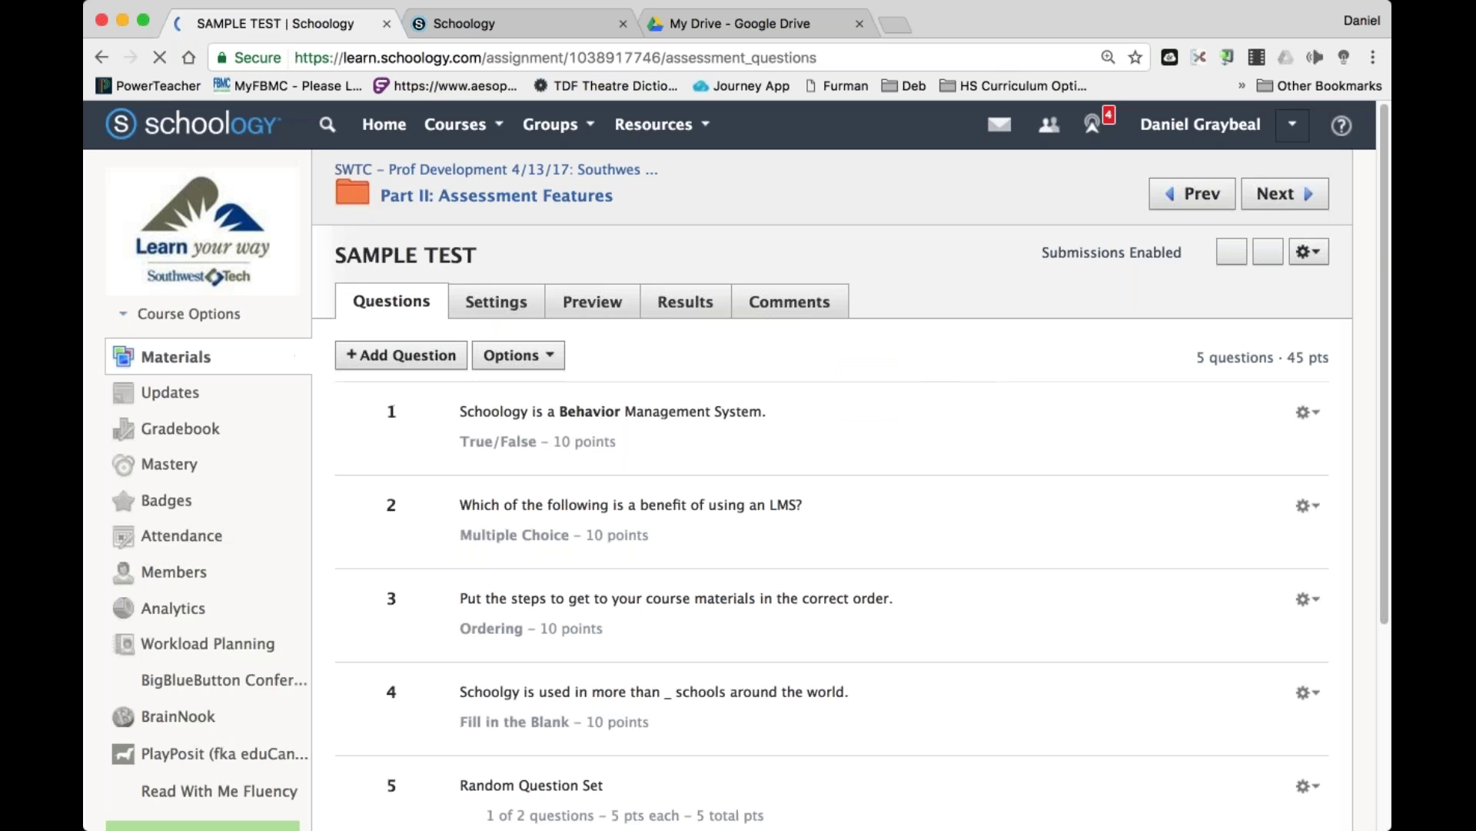
scroll(745, 448, "down", 3)
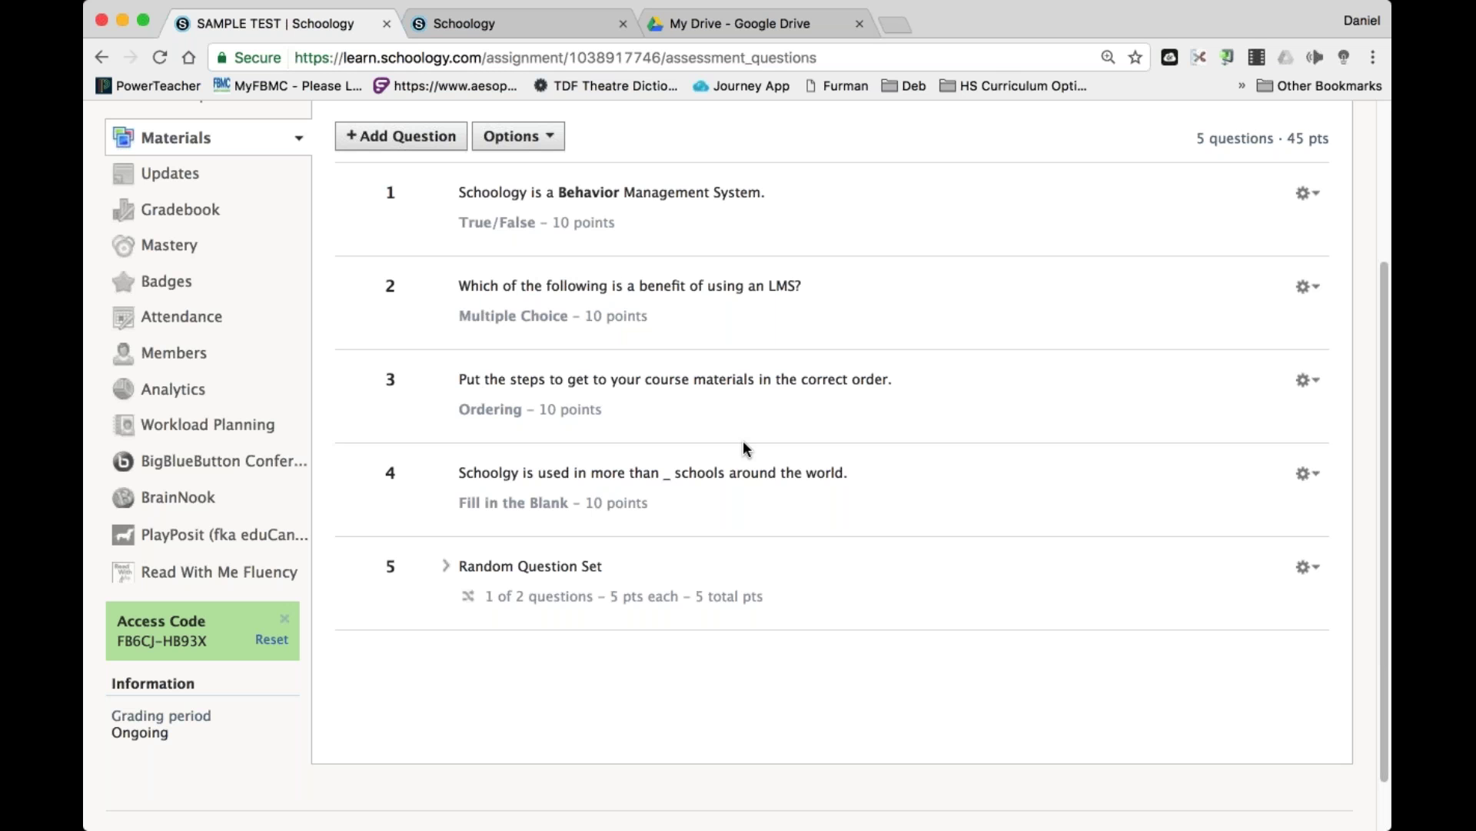
left_click(1307, 194)
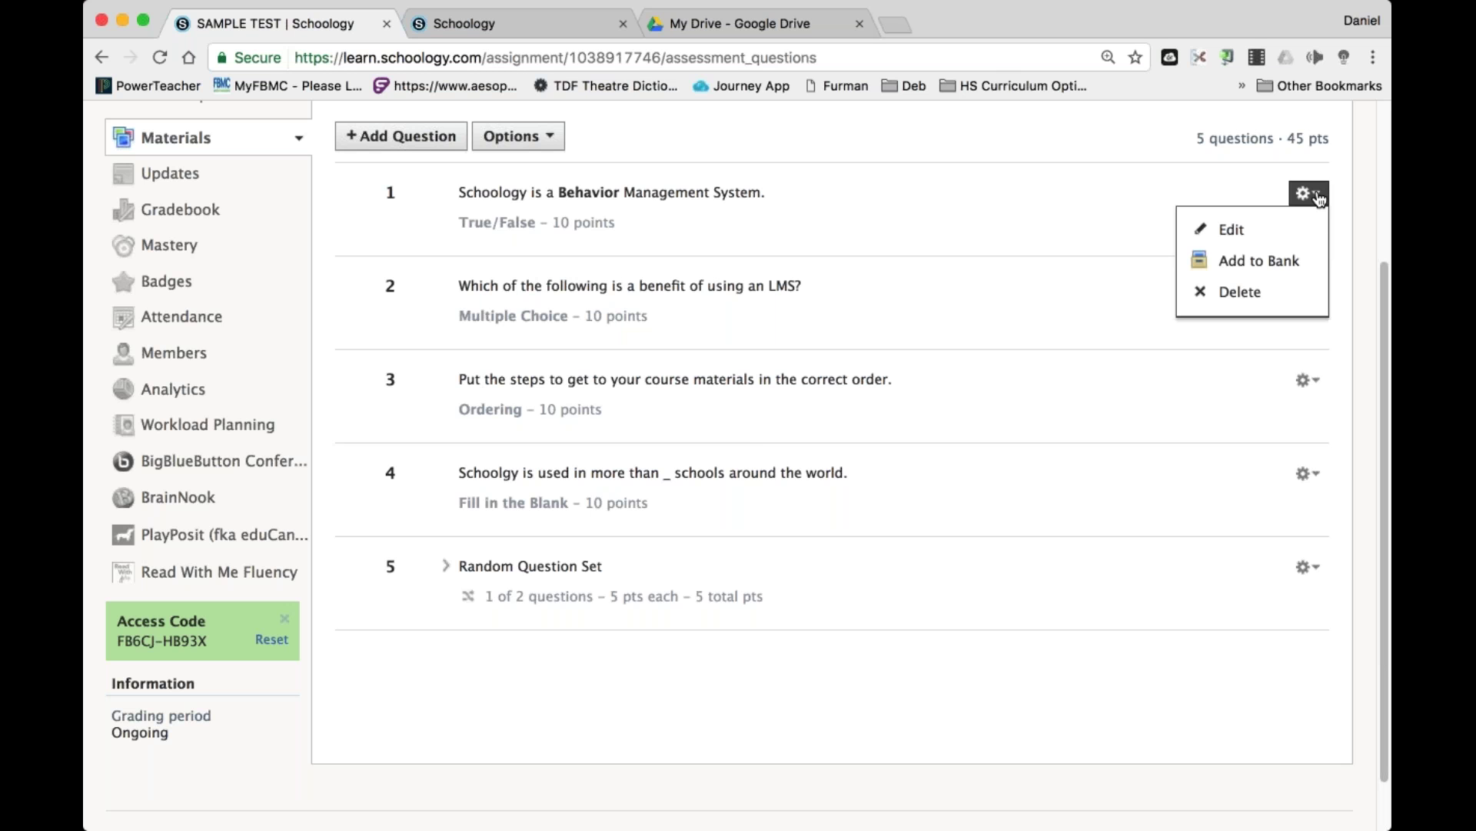
left_click(1281, 261)
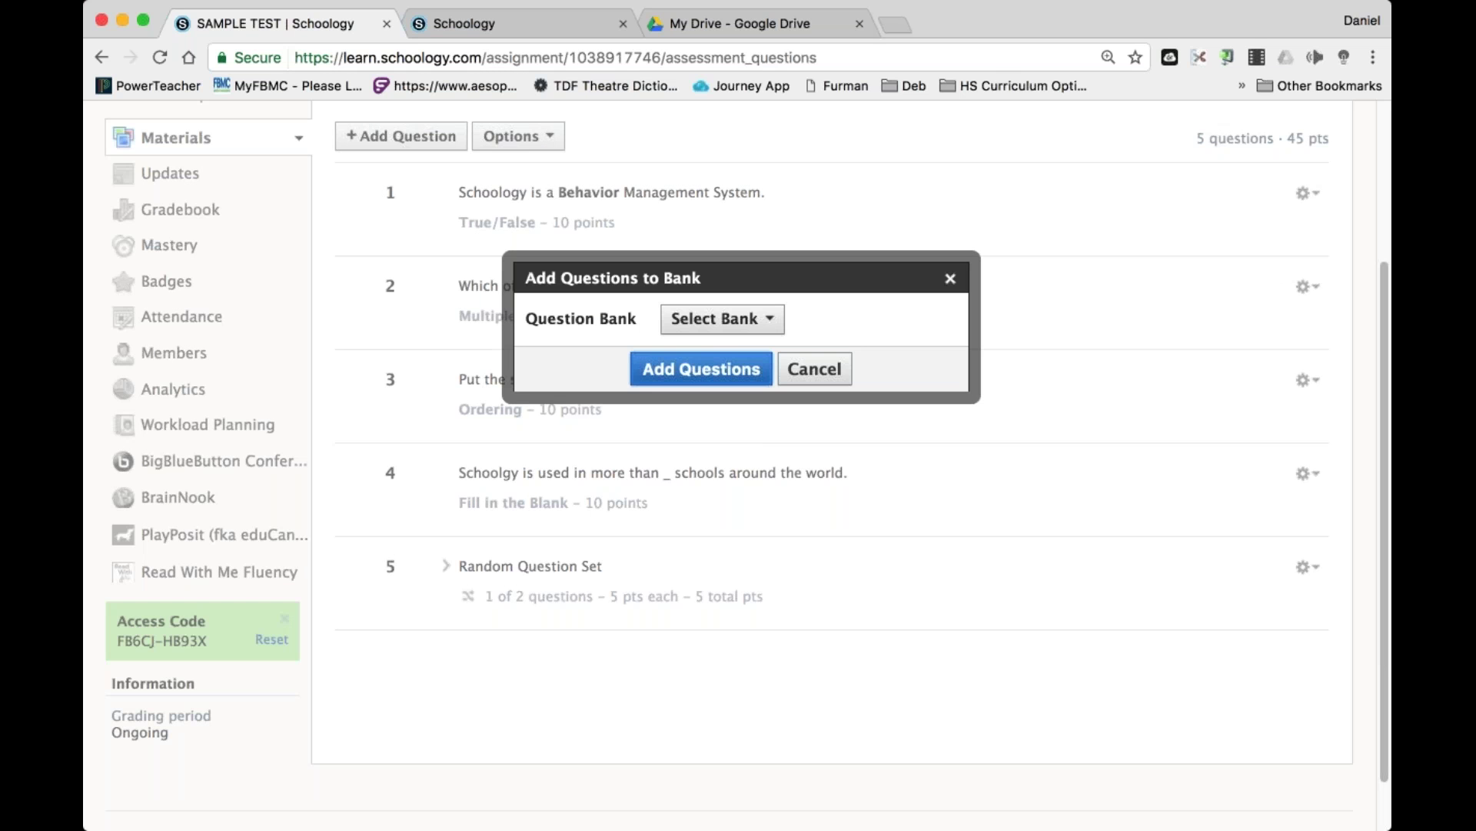
left_click(722, 318)
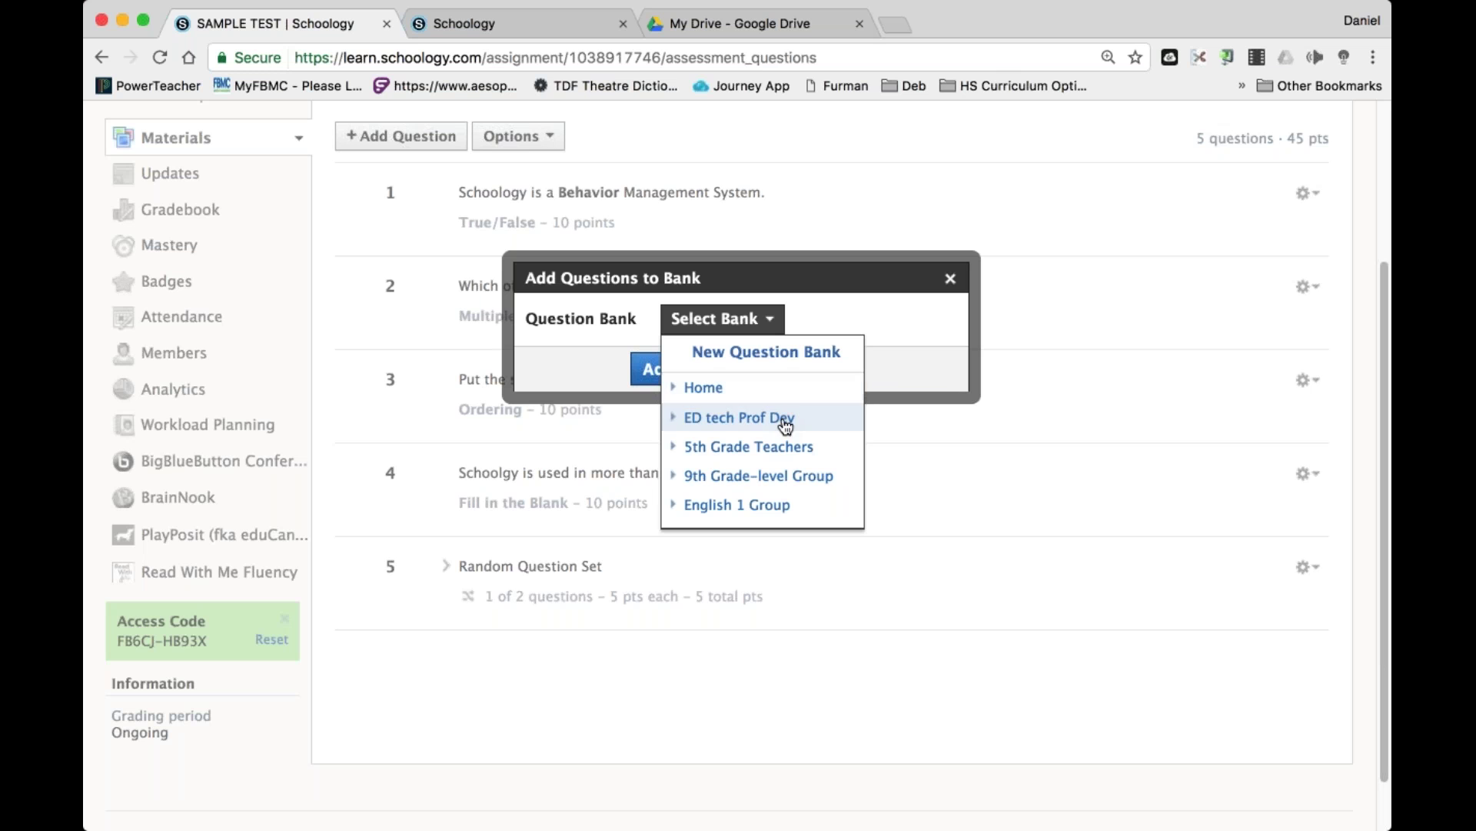
left_click(701, 387)
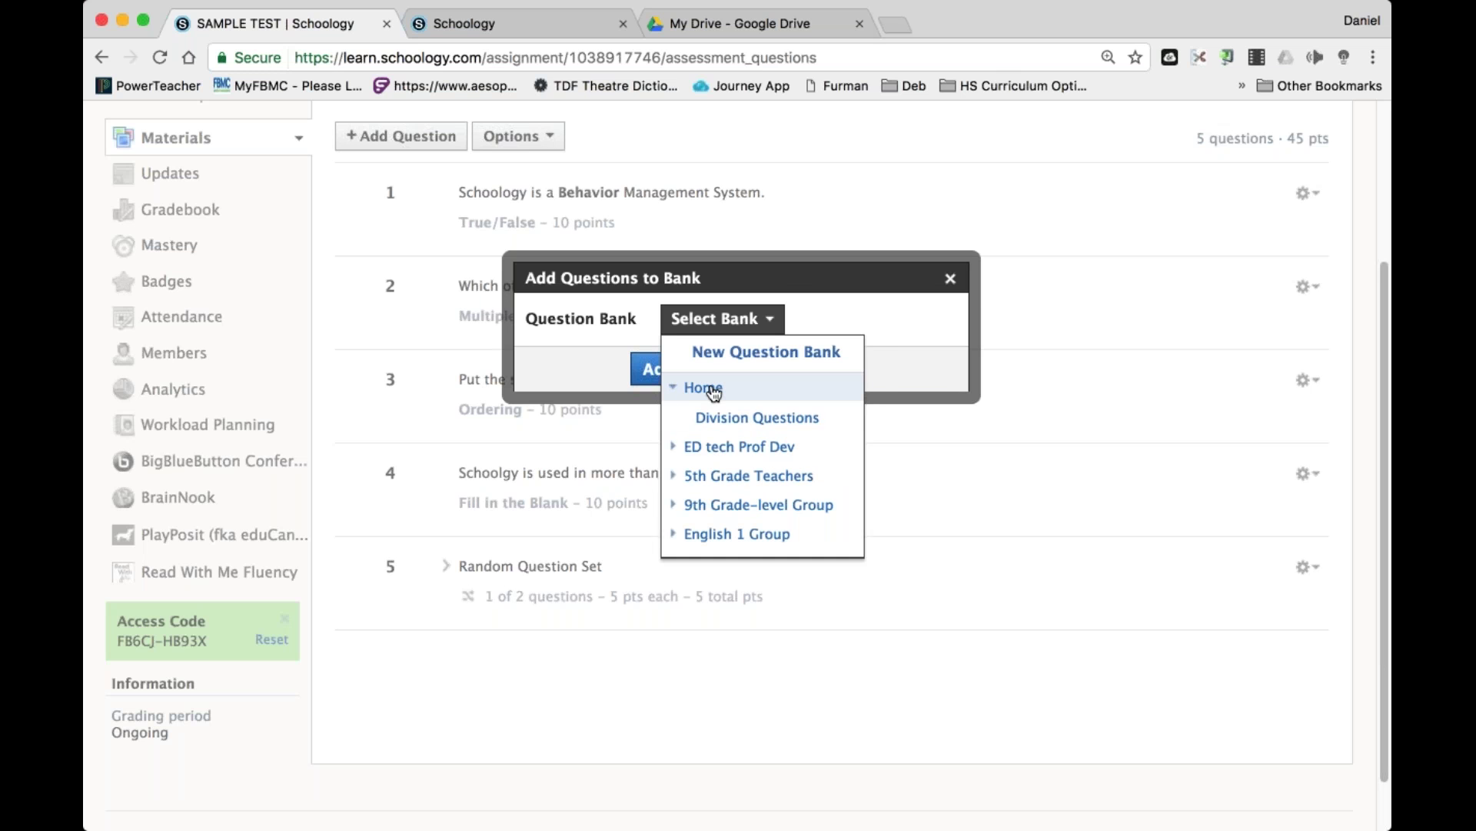
left_click(746, 419)
left_click(677, 369)
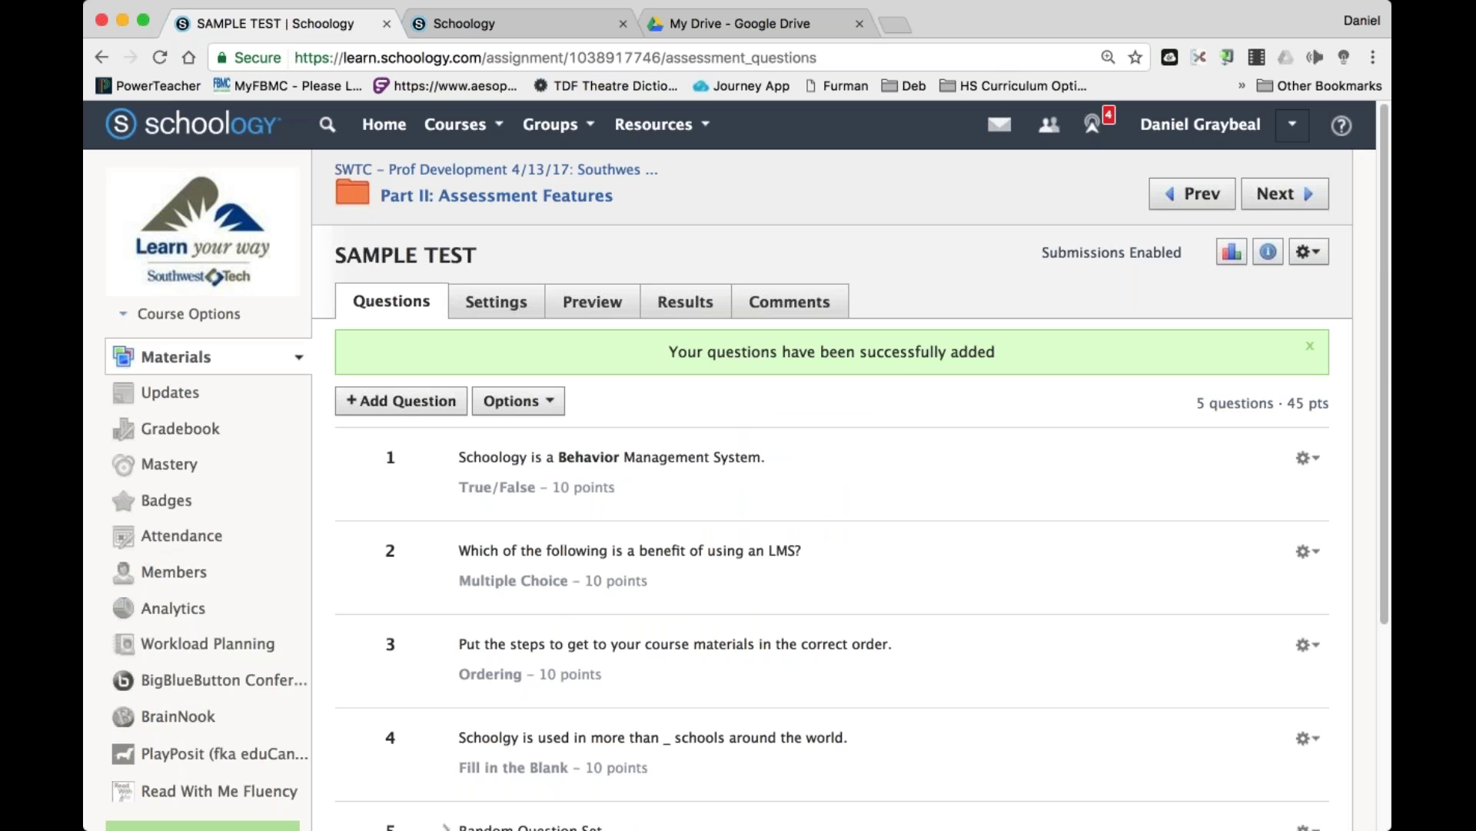
left_click(551, 406)
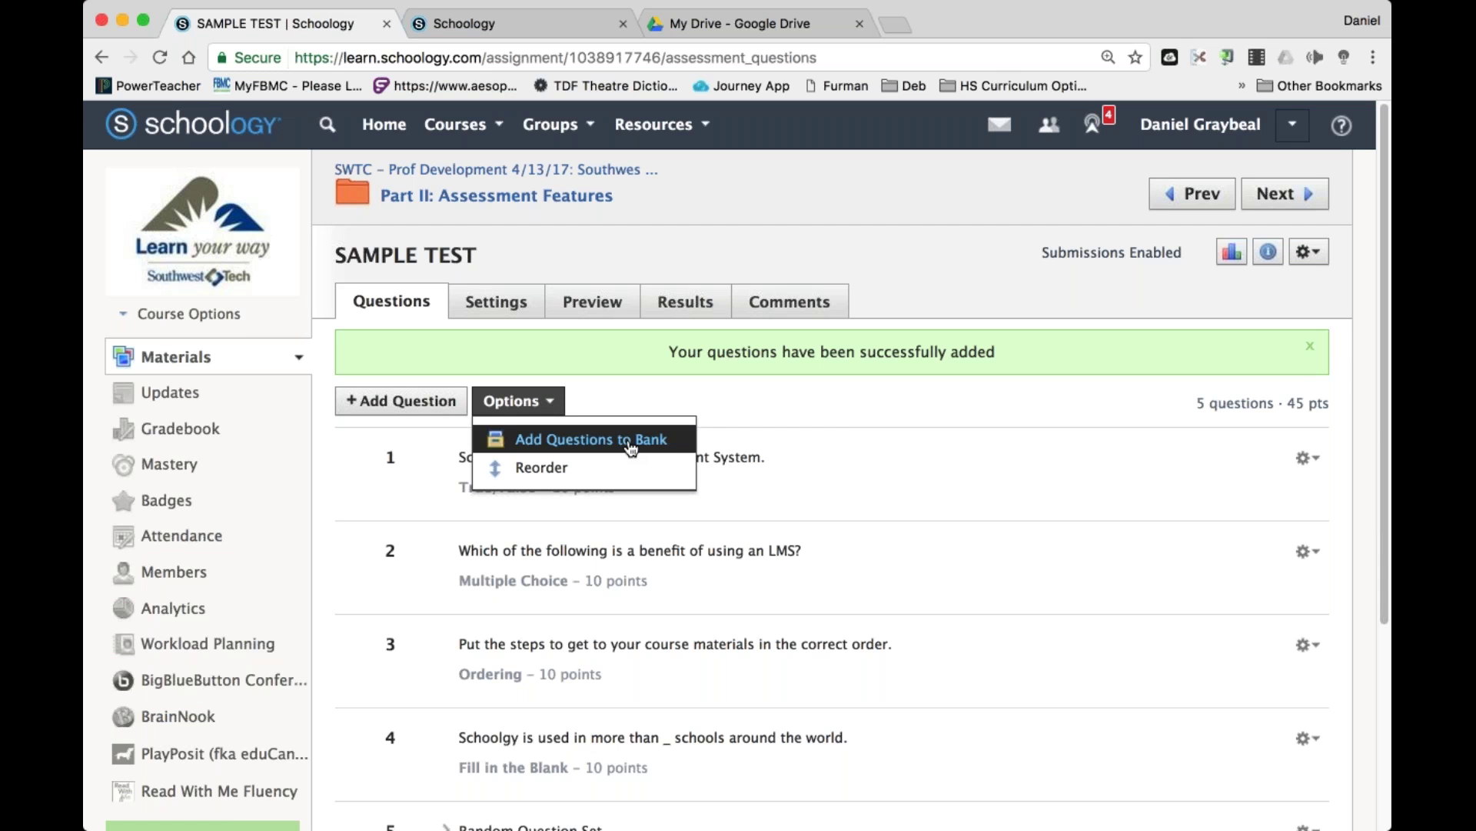
left_click(630, 442)
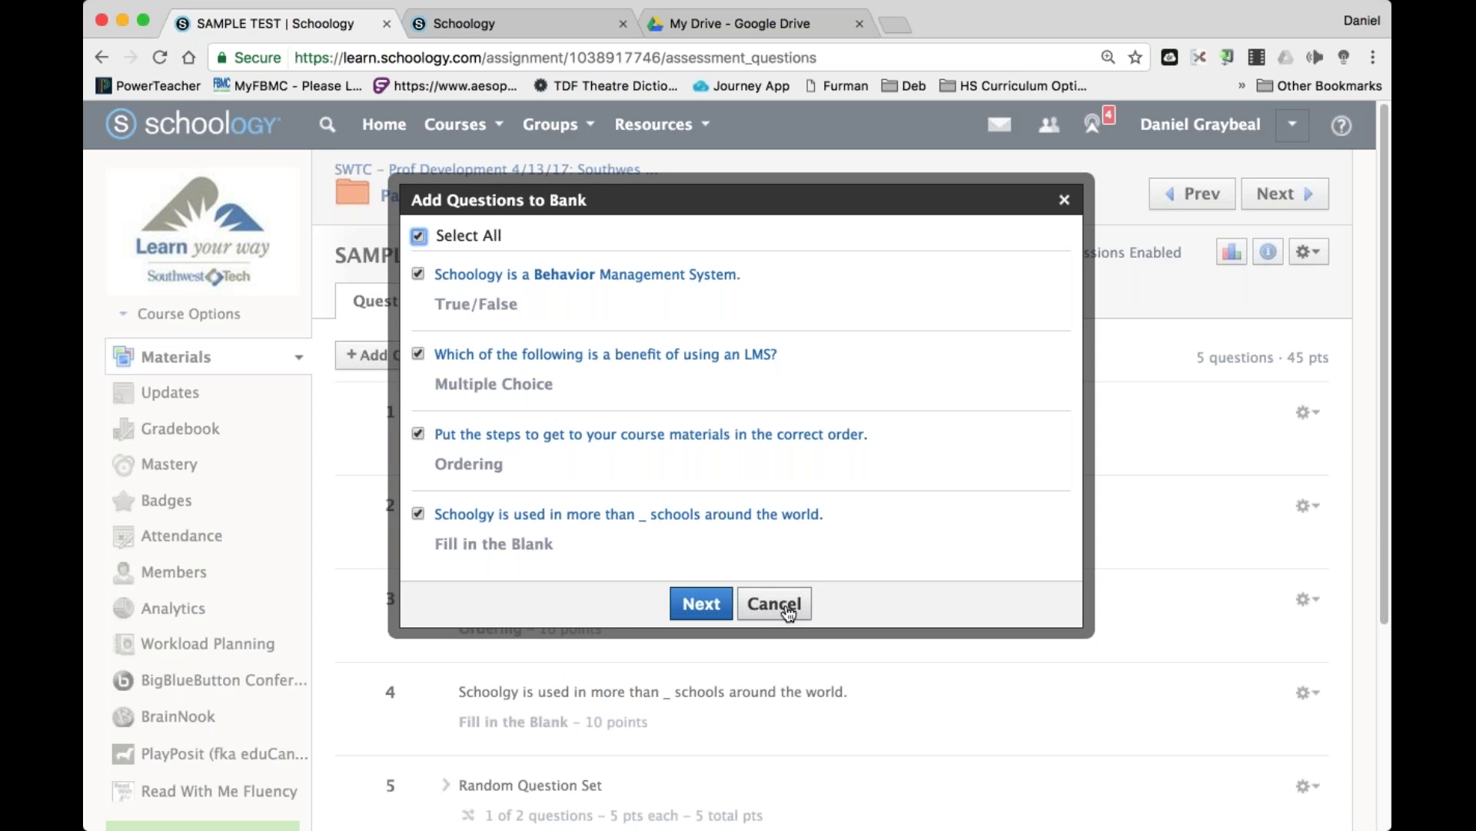
left_click(789, 610)
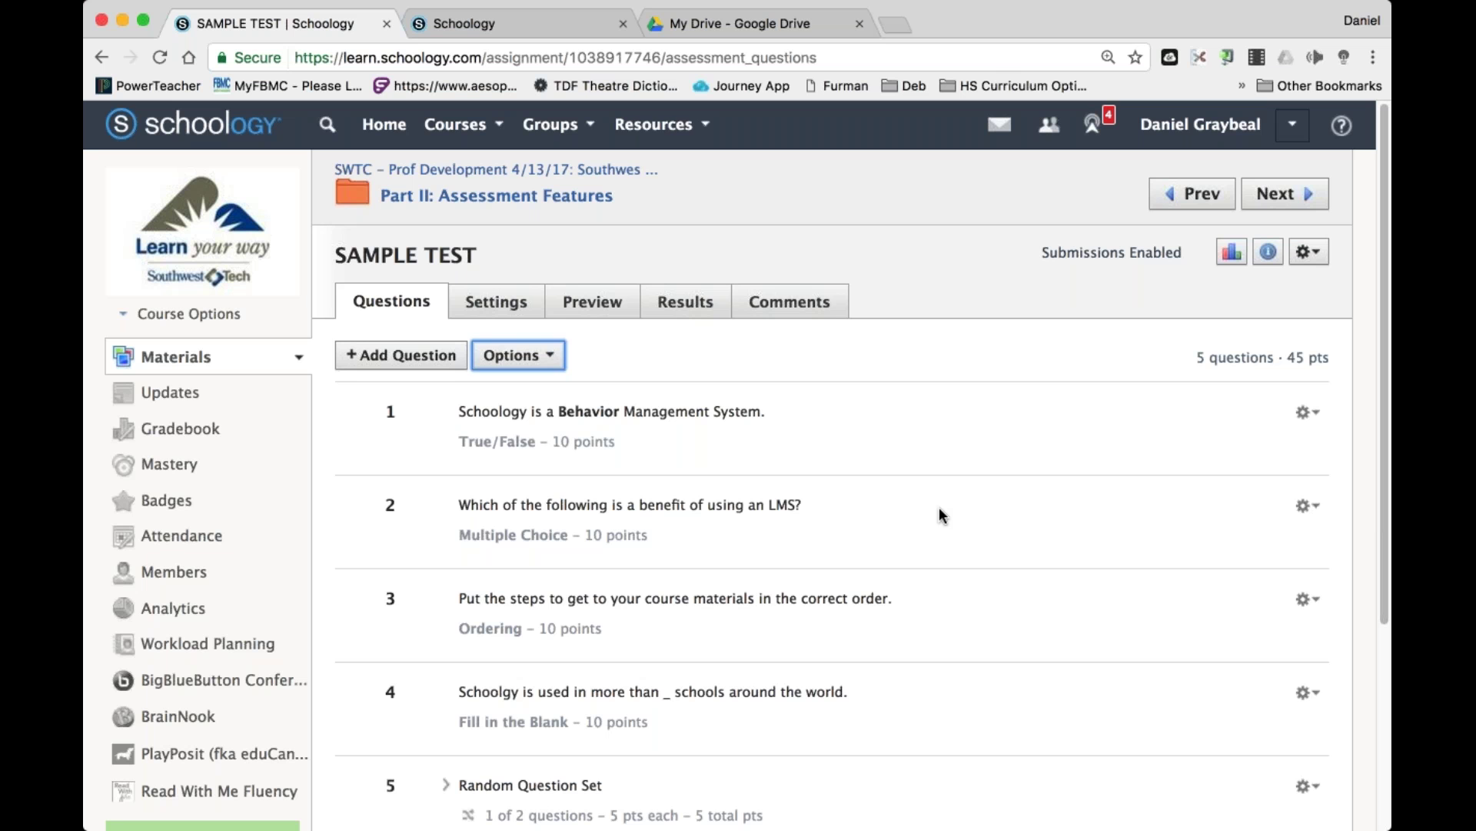
Copy the personal Division Questions bank into the 5th Grade Teachers collection.
left_click(684, 128)
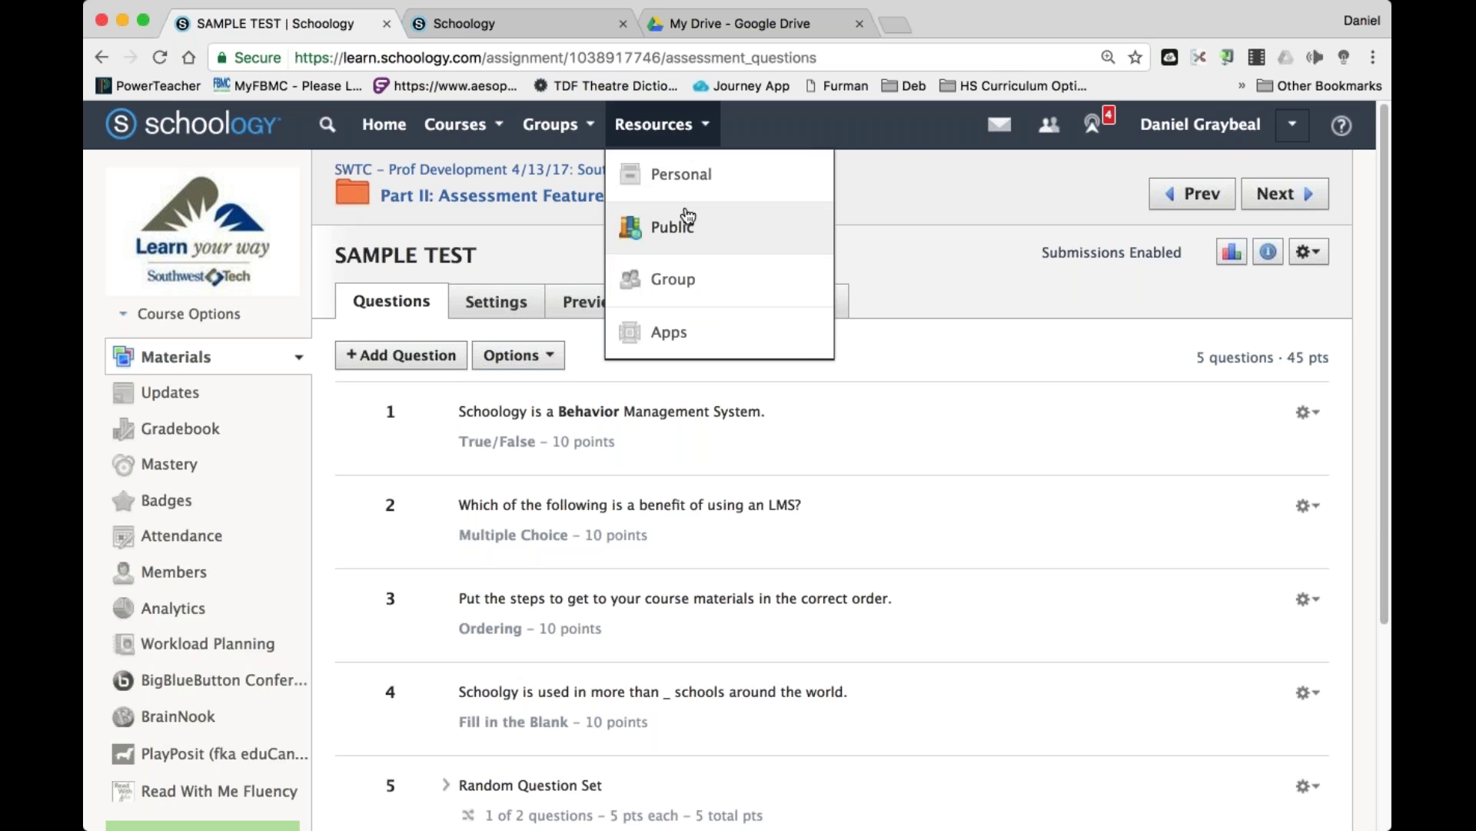
left_click(690, 185)
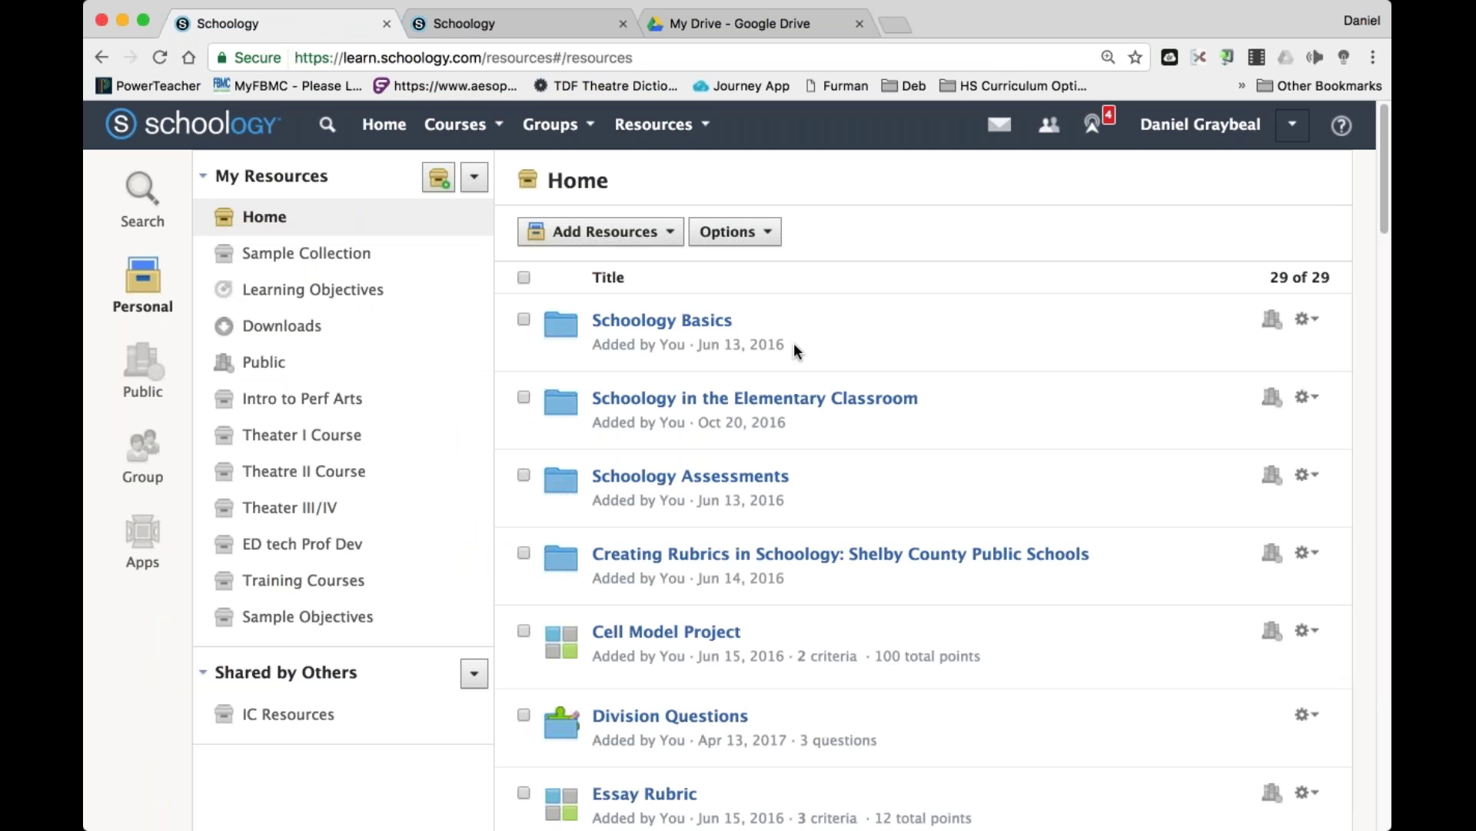
scroll(836, 460, "down", 3)
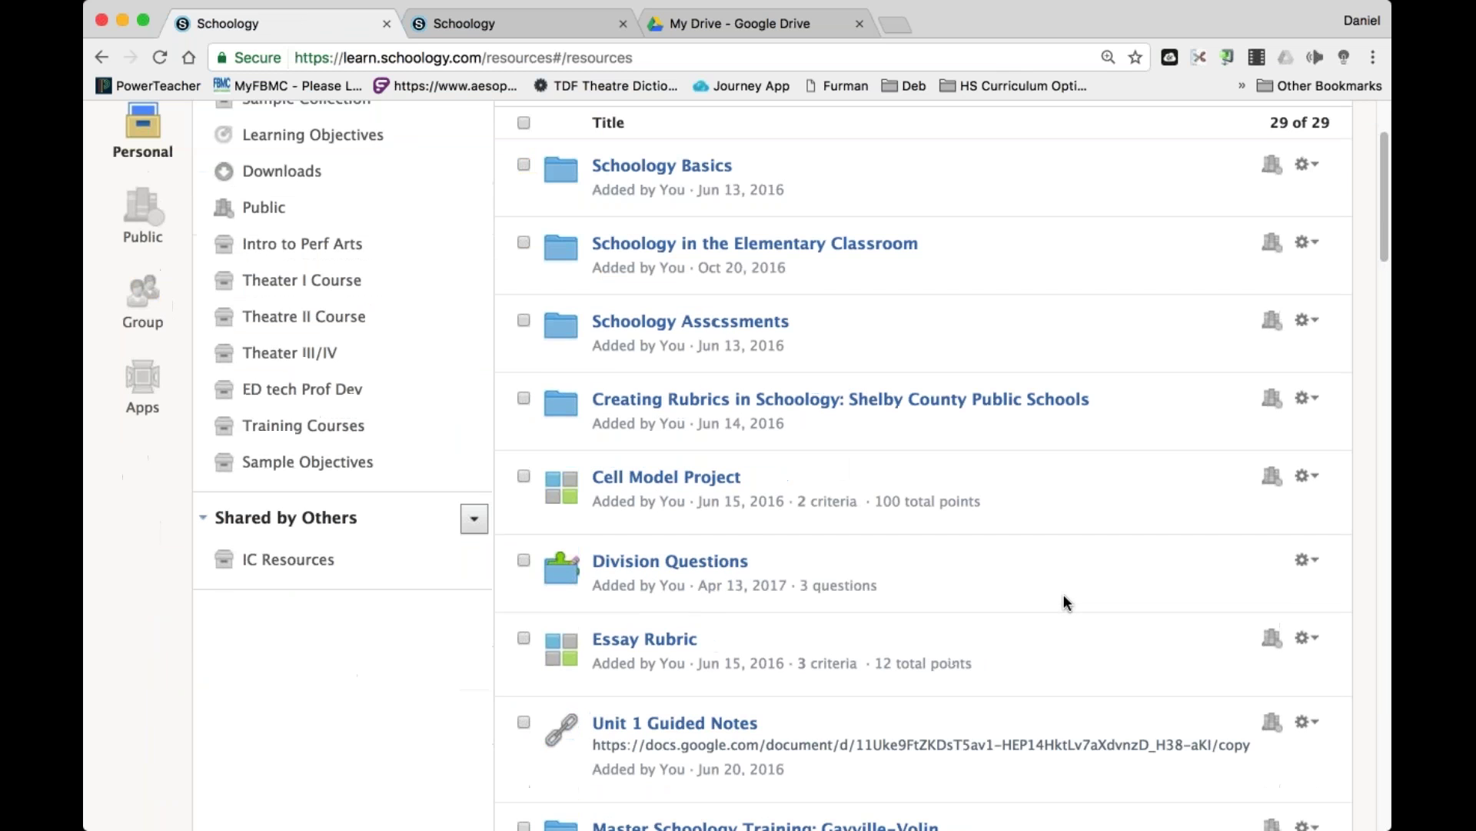
left_click(1308, 551)
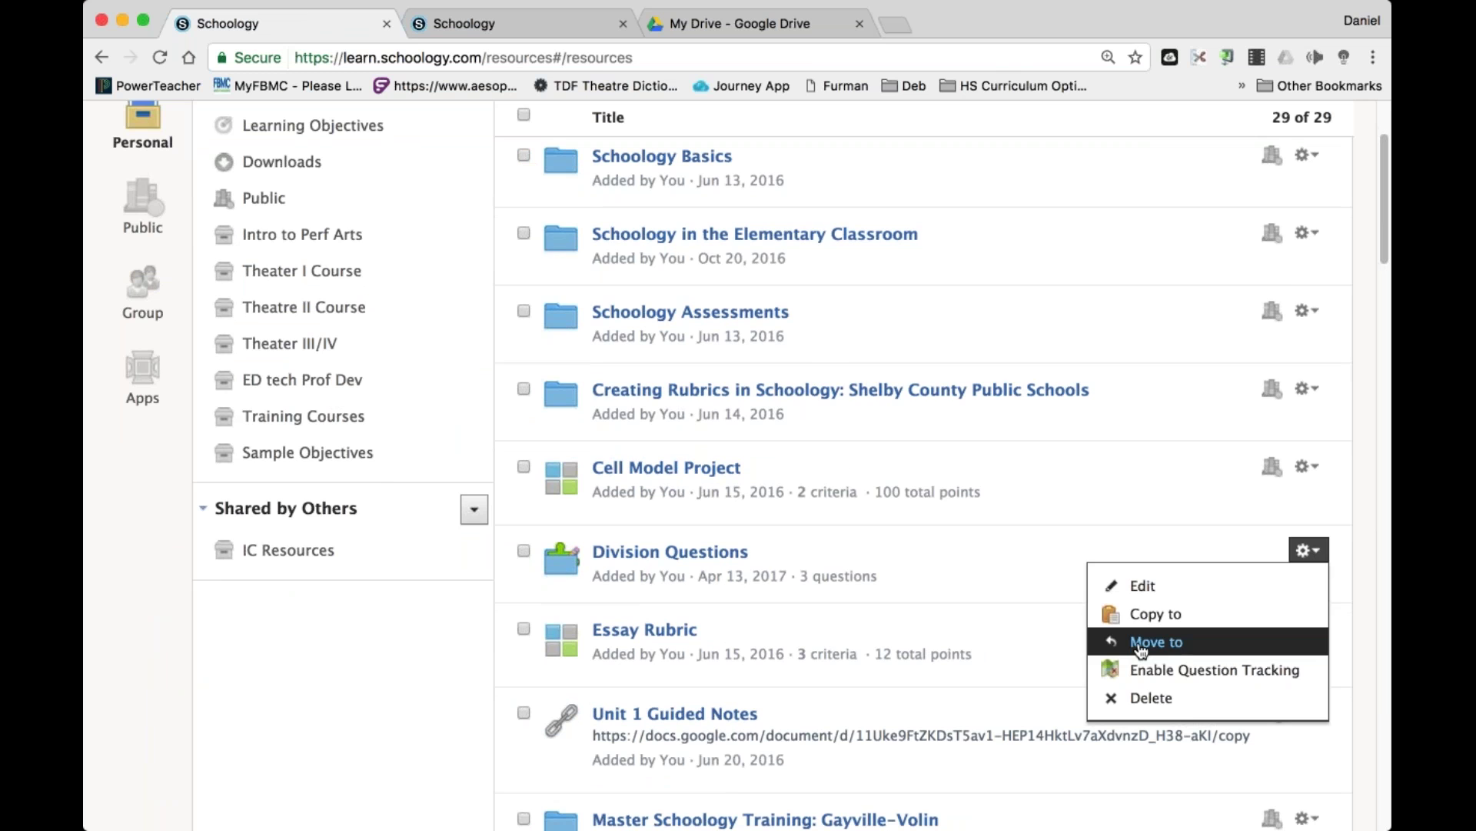
left_click(1143, 615)
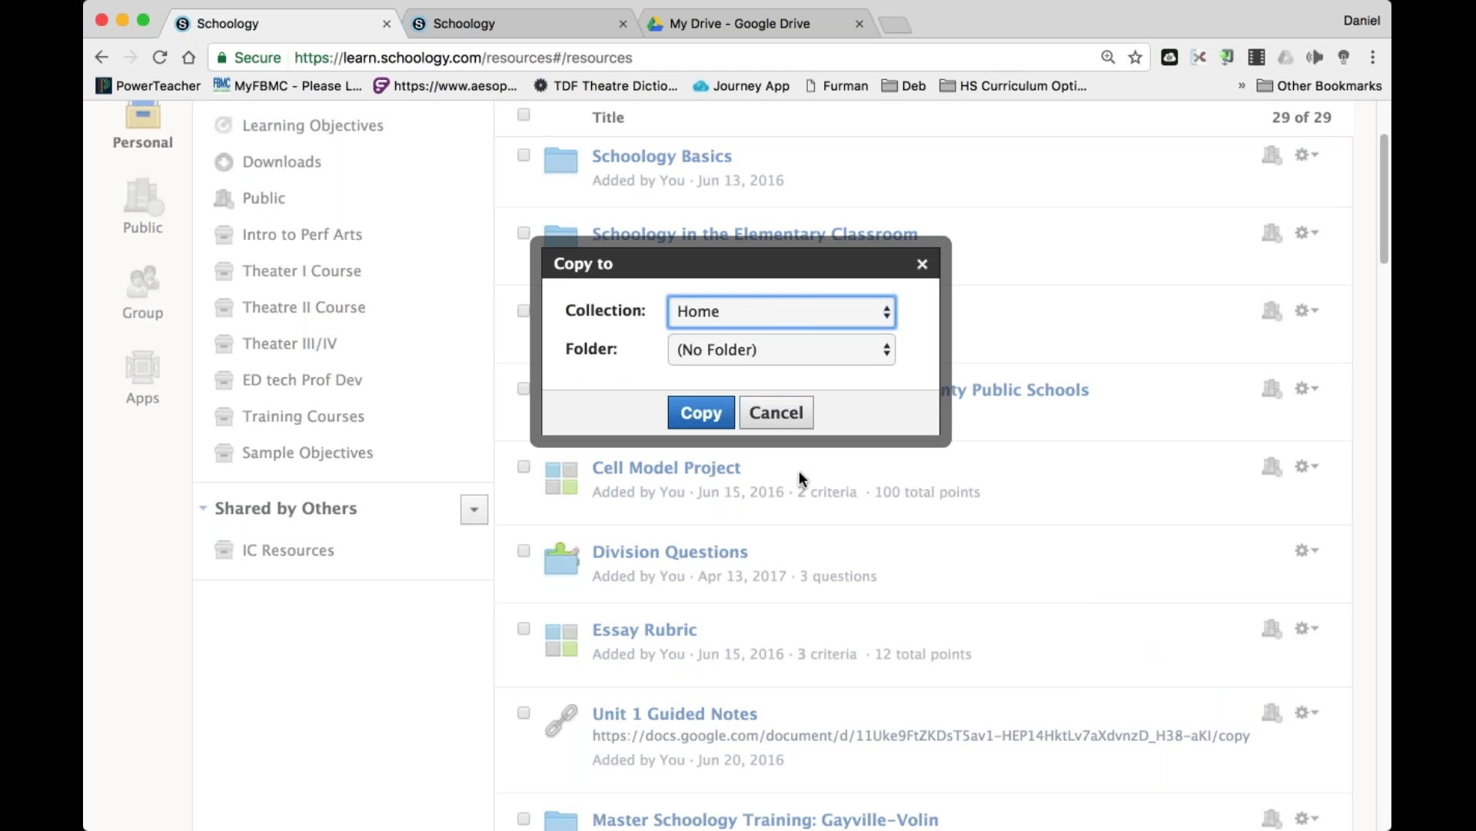
key("5")
key("Tab")
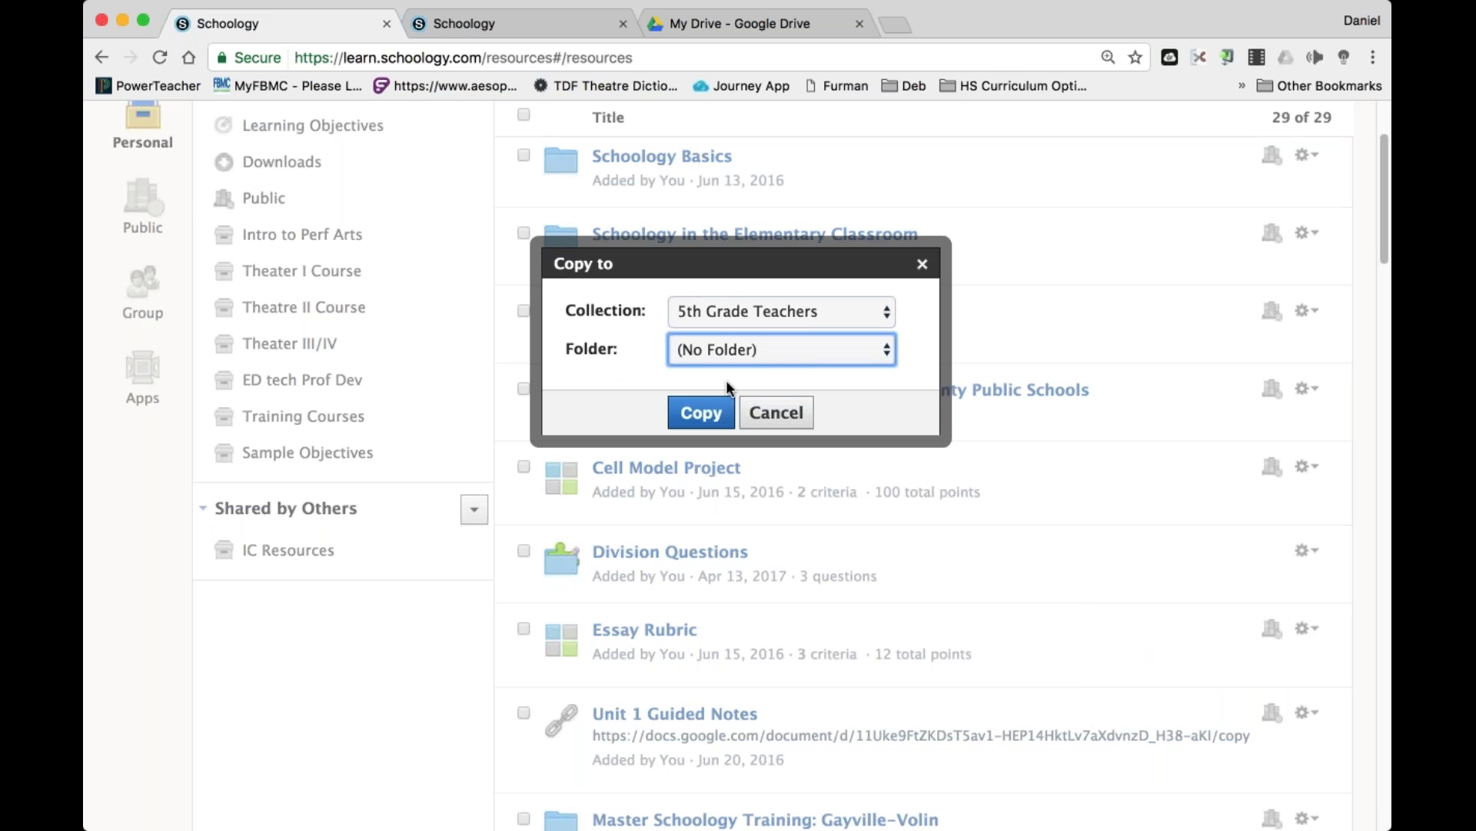
left_click(711, 405)
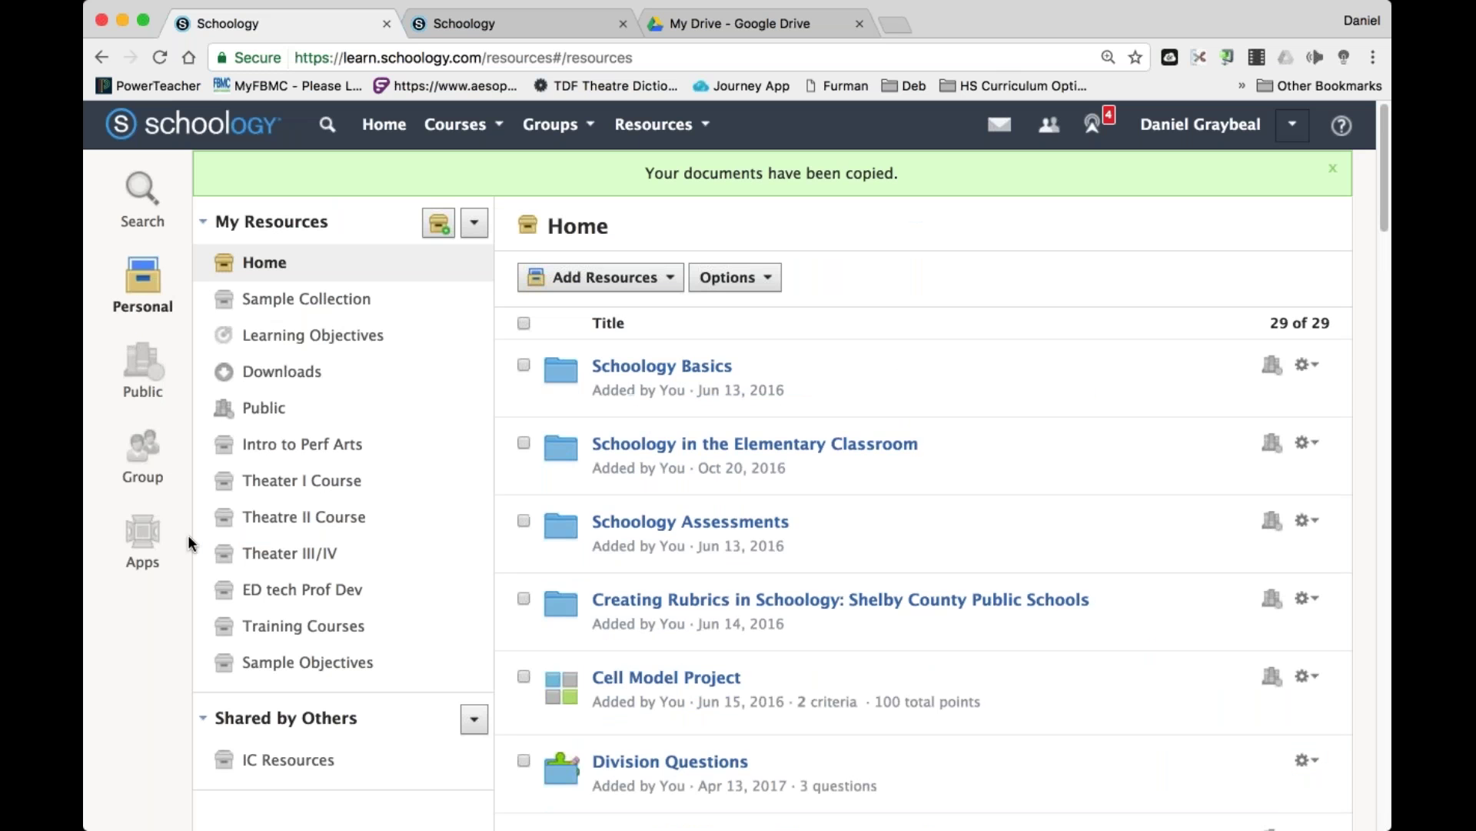
Open the 5th Grade Teachers group's Division Questions bank showing its three questions.
left_click(705, 124)
left_click(676, 284)
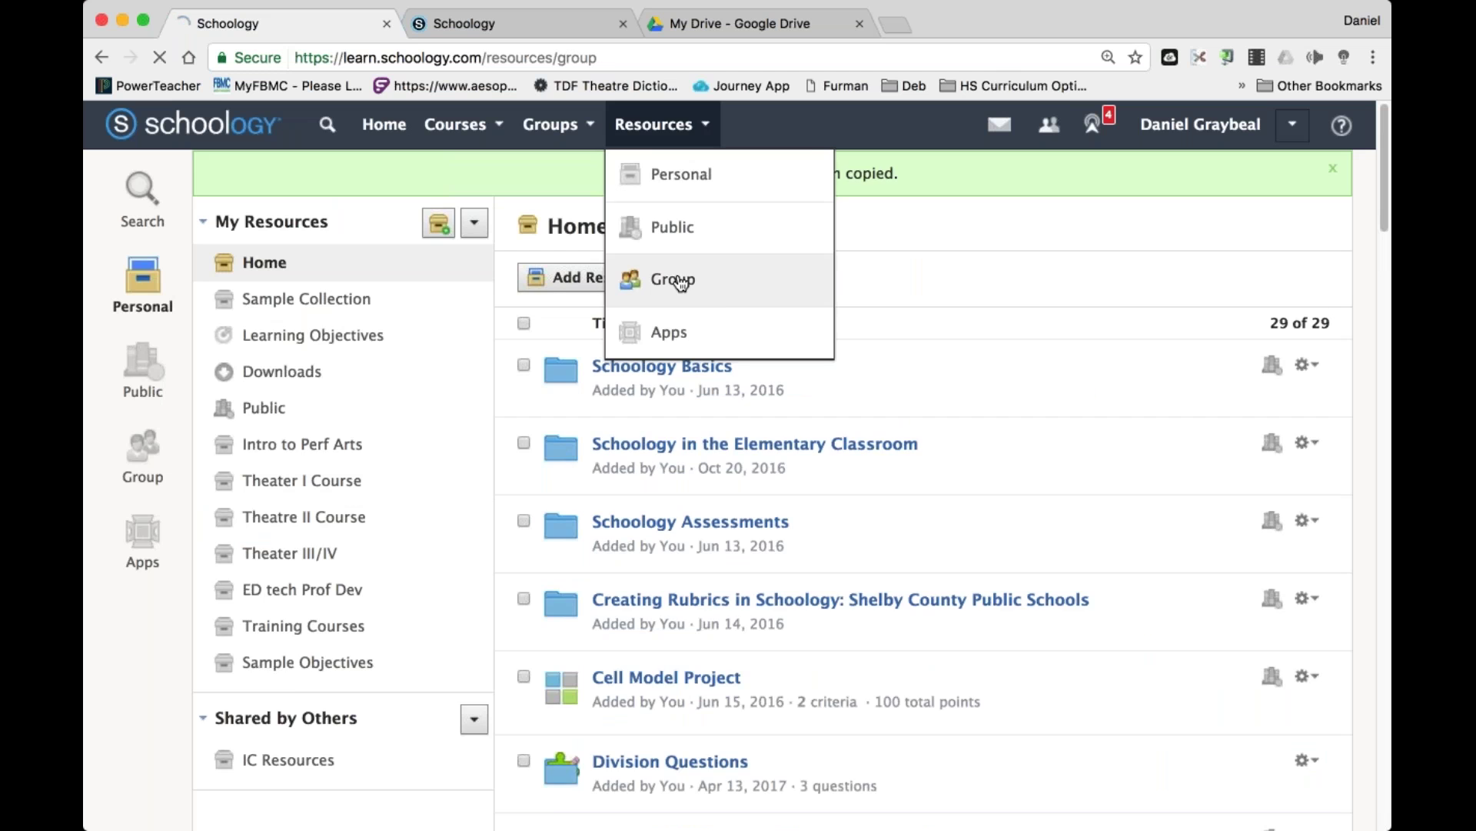
left_click(350, 260)
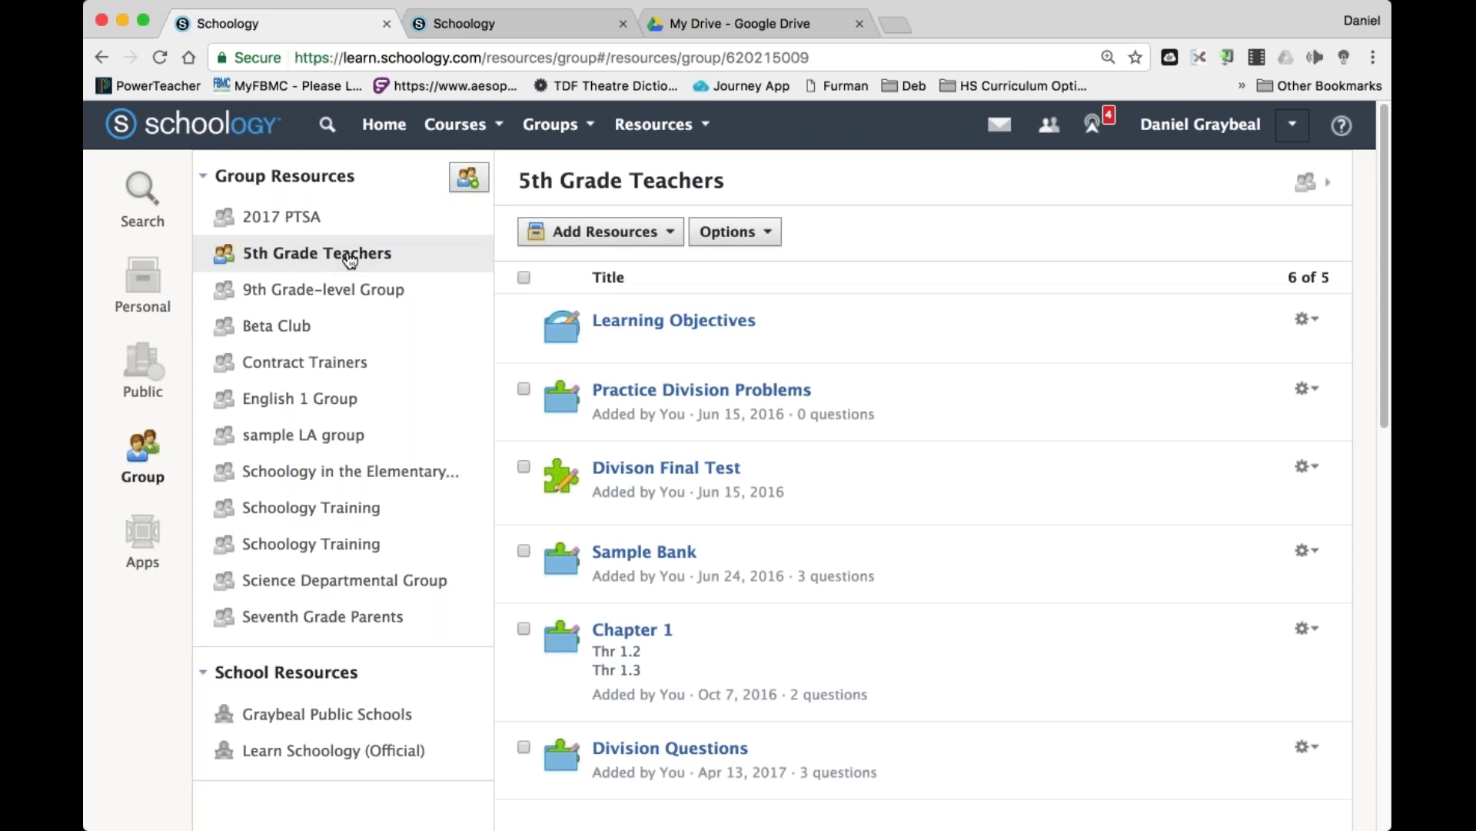
scroll(737, 307, "down", 7)
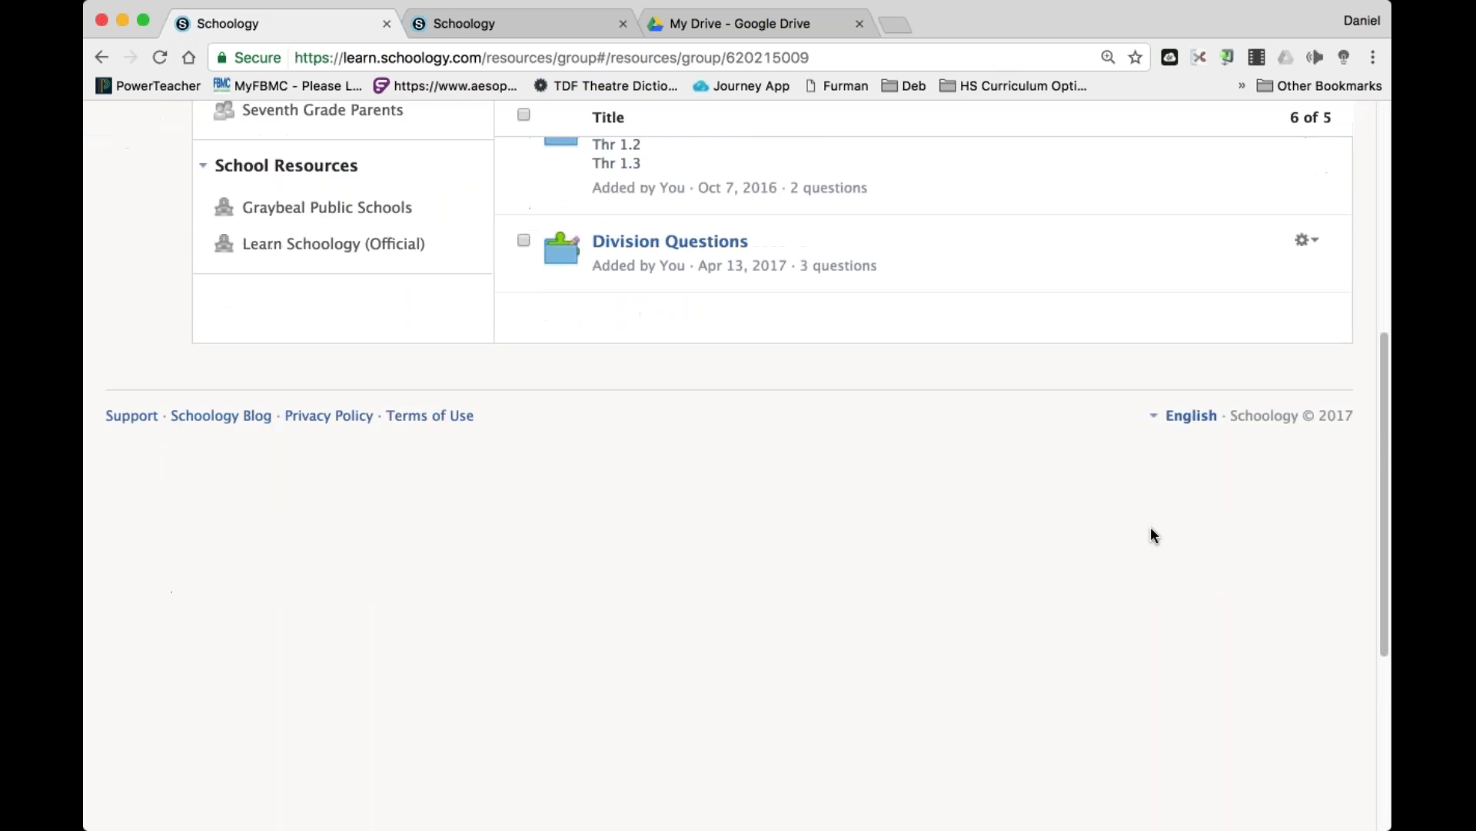
left_click(692, 229)
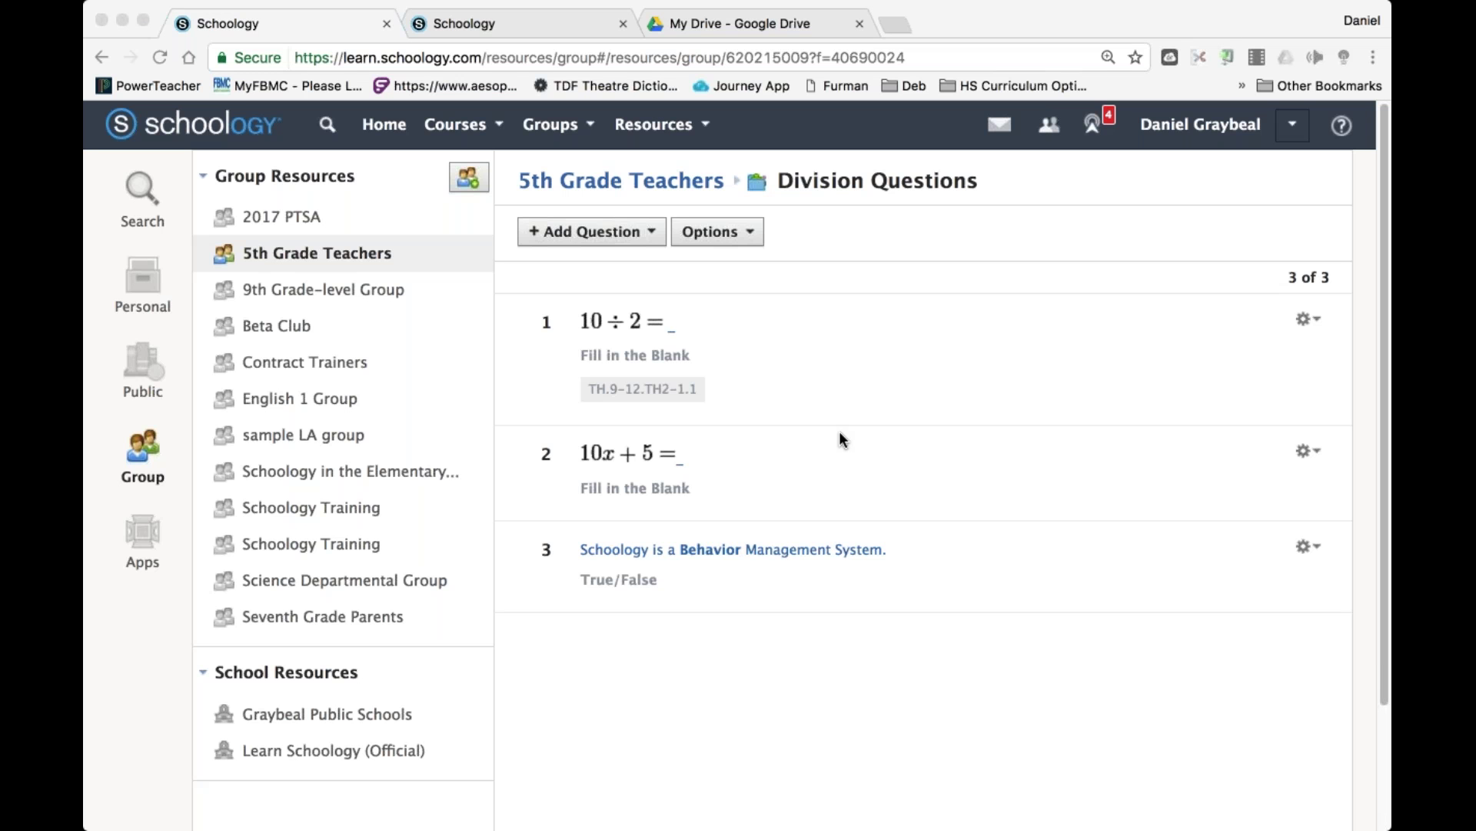
left_click(507, 163)
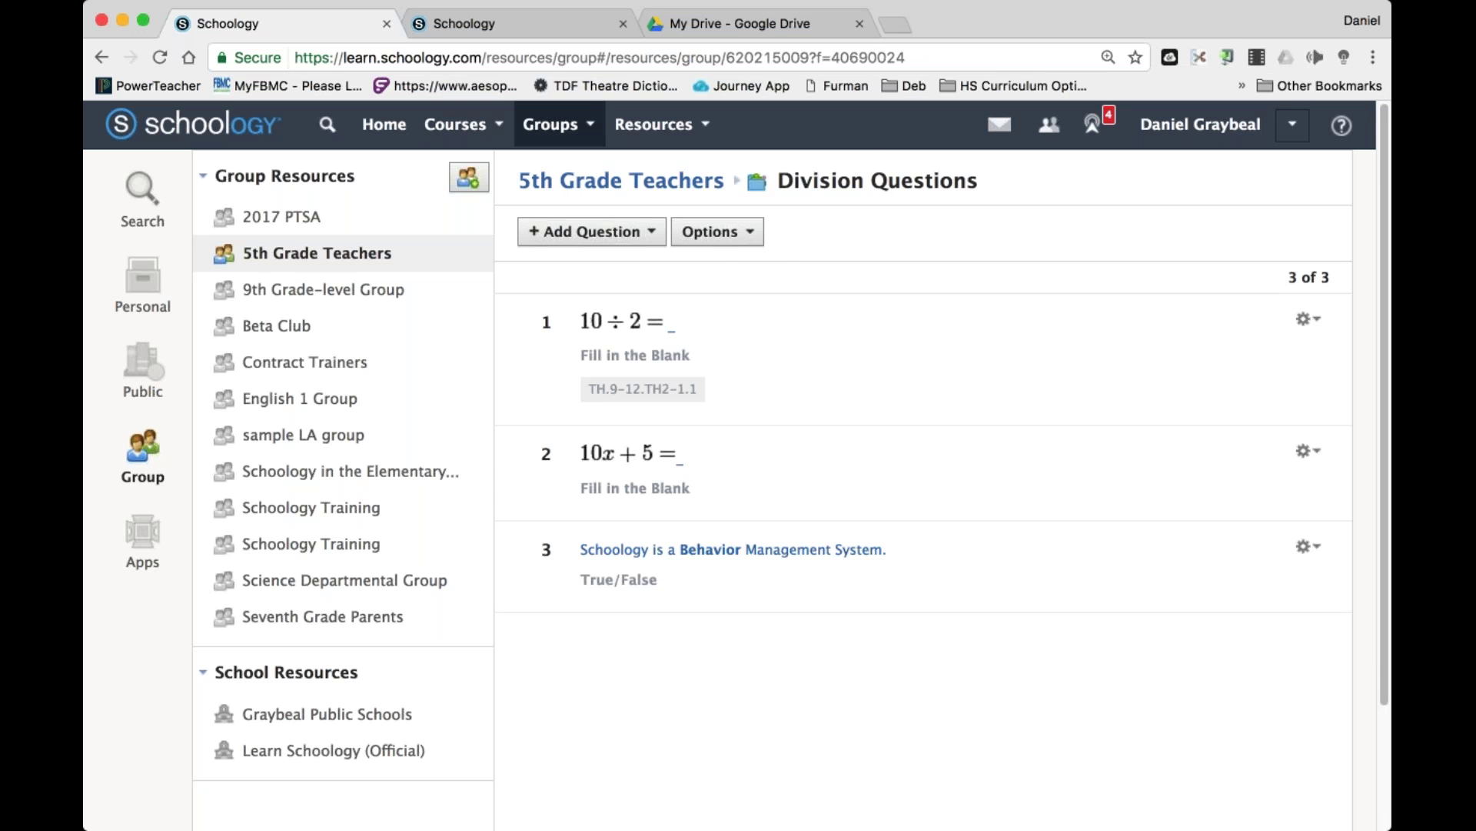
Open the Courses menu and scroll to find the SWTC course.
left_click(462, 124)
scroll(638, 281, "down", 3)
scroll(615, 367, "down", 5)
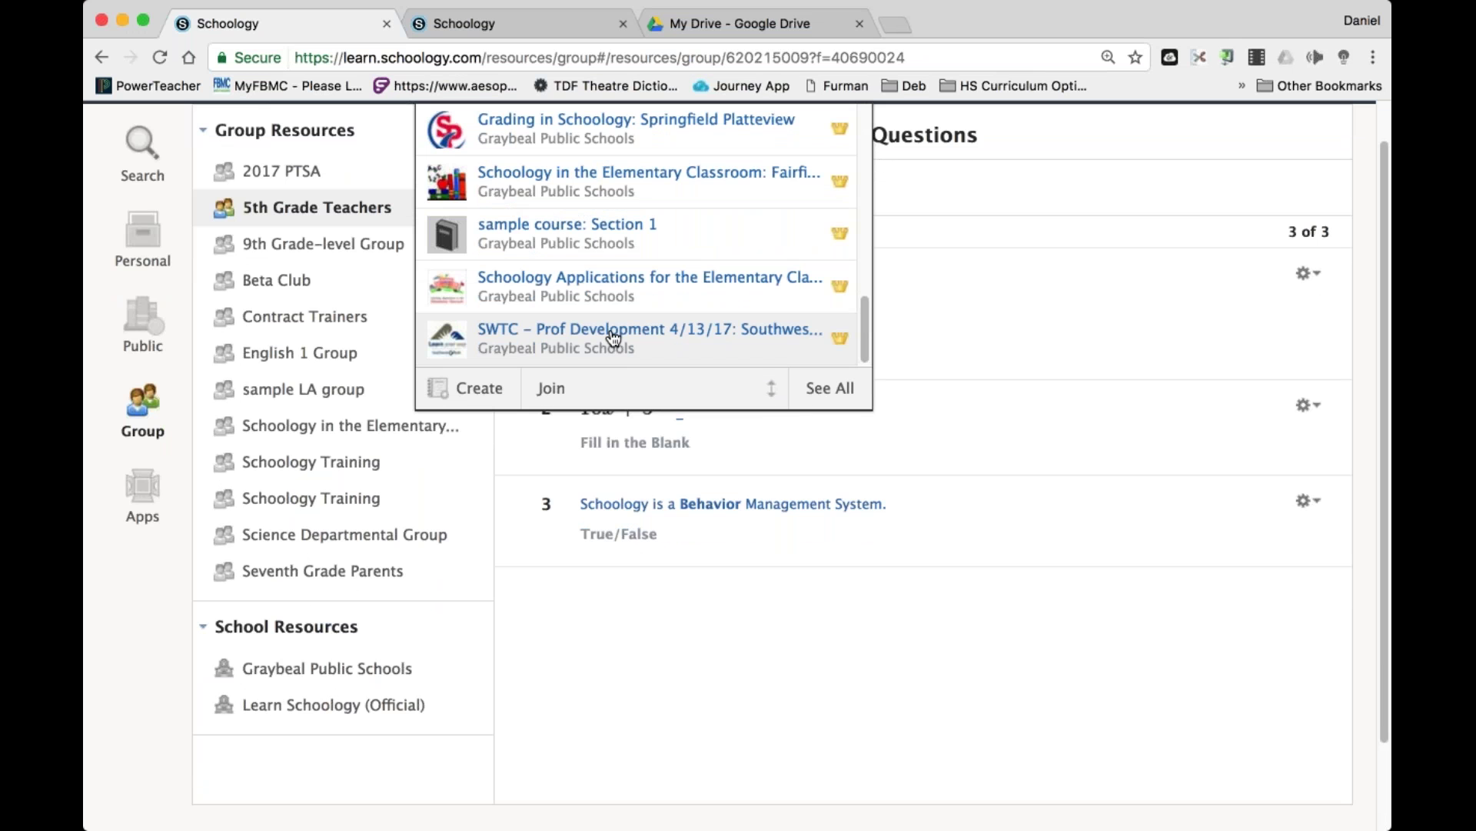
Open SWTC – Prof Development 4/13/17 and browse its discussions and Part I and II folders.
left_click(613, 337)
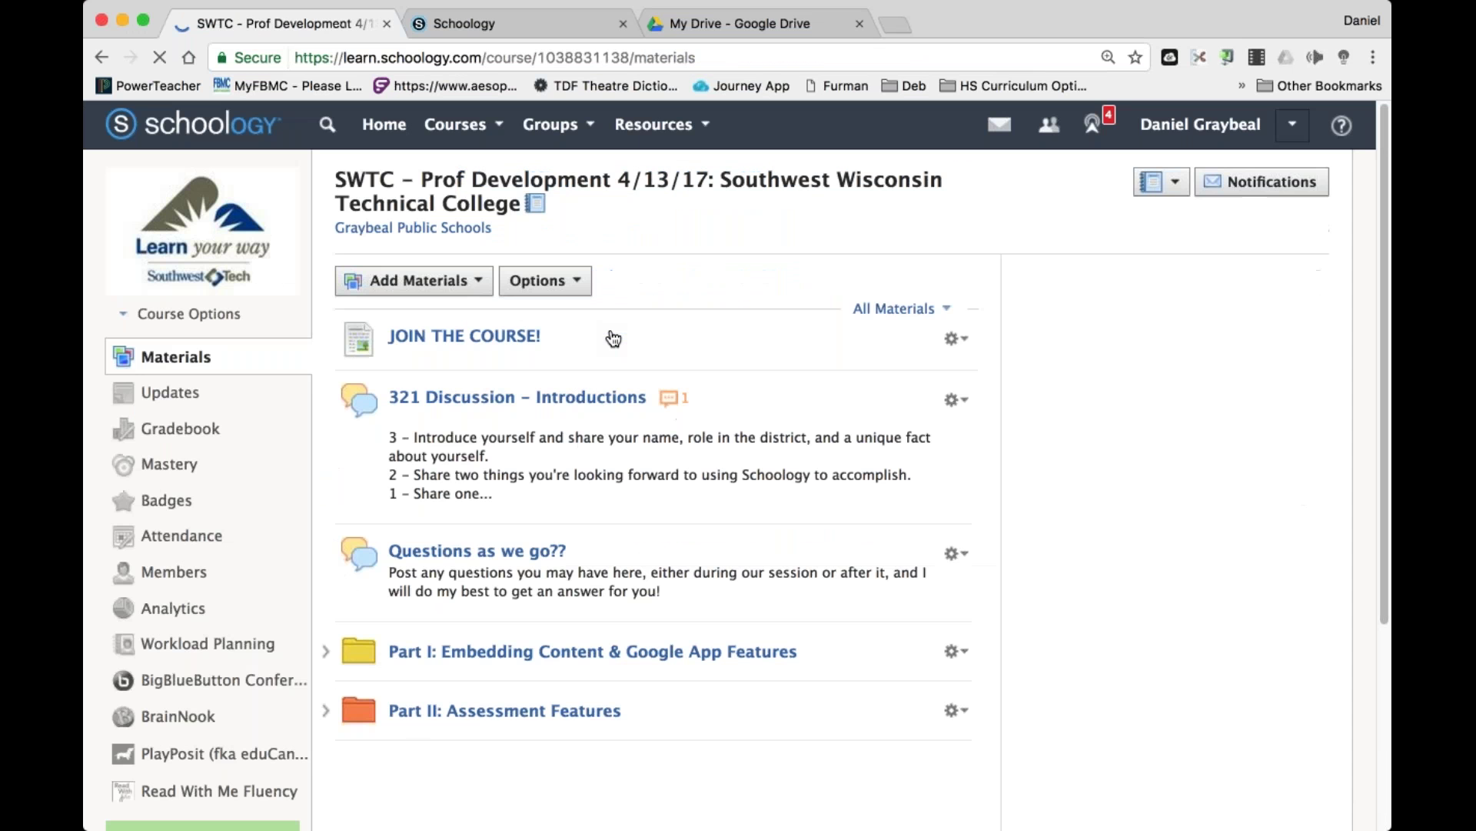
scroll(690, 564, "down", 3)
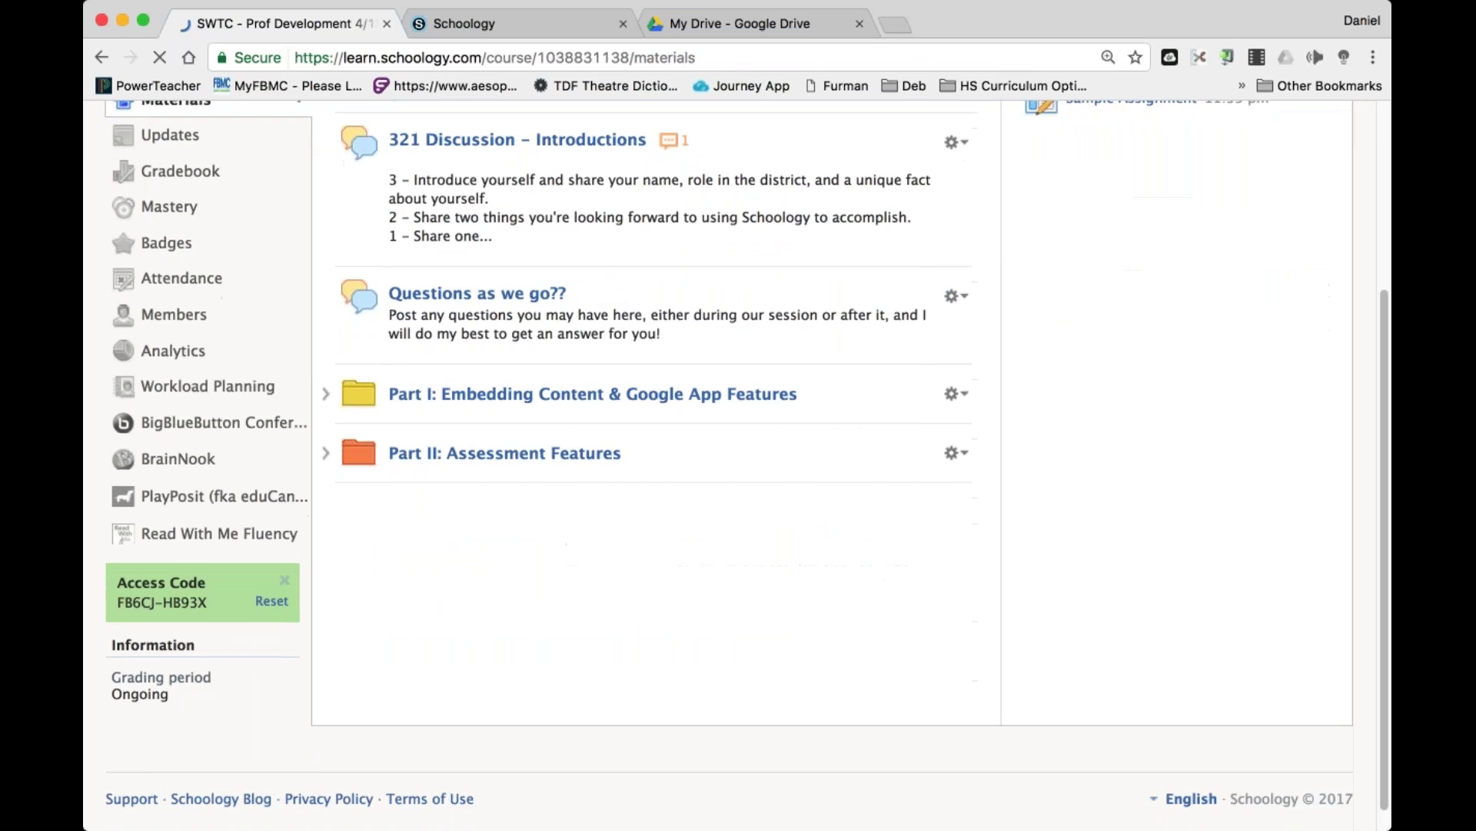
scroll(690, 564, "up", 2)
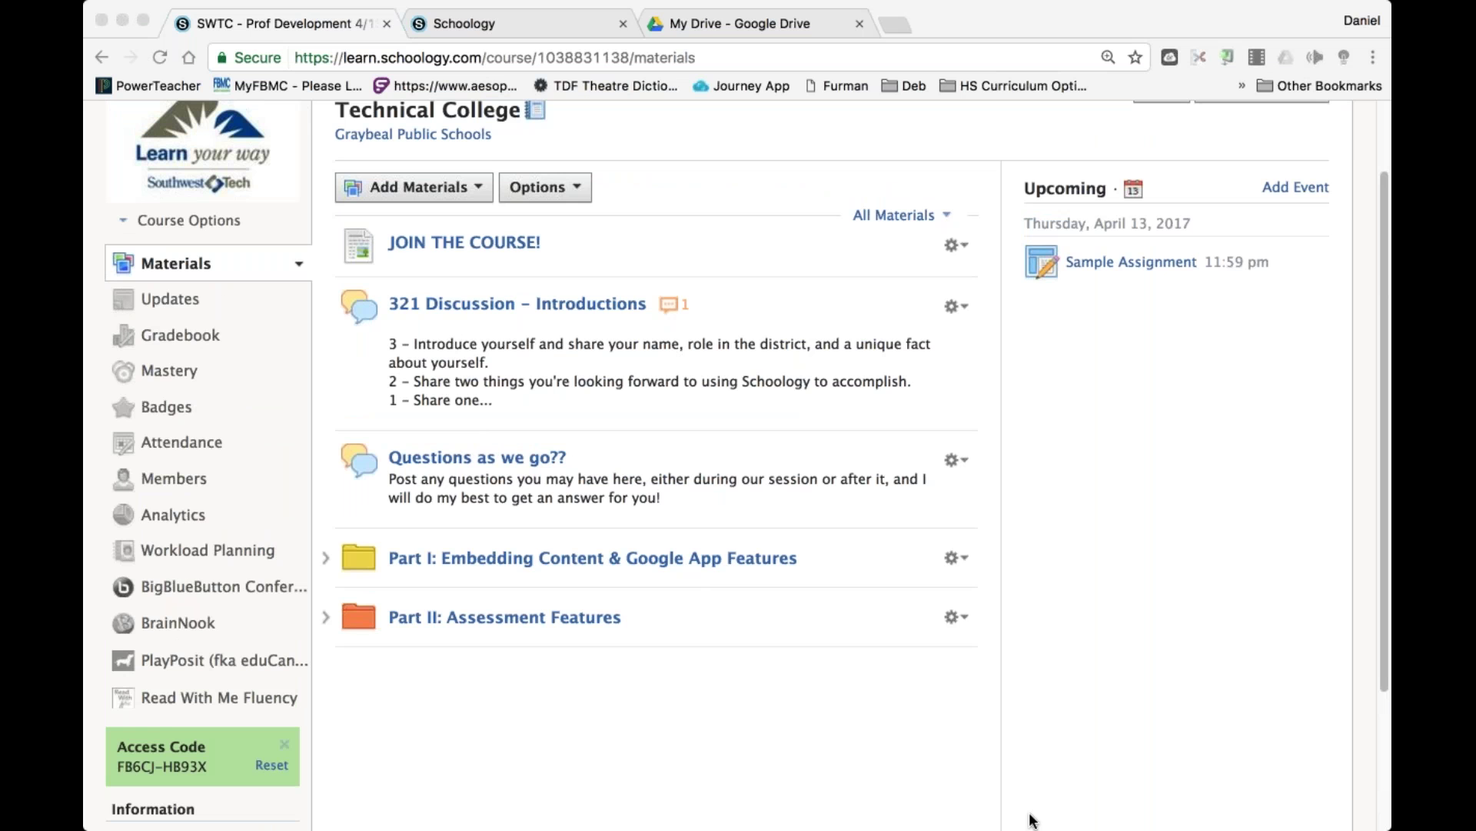
scroll(1032, 820, "up", 3)
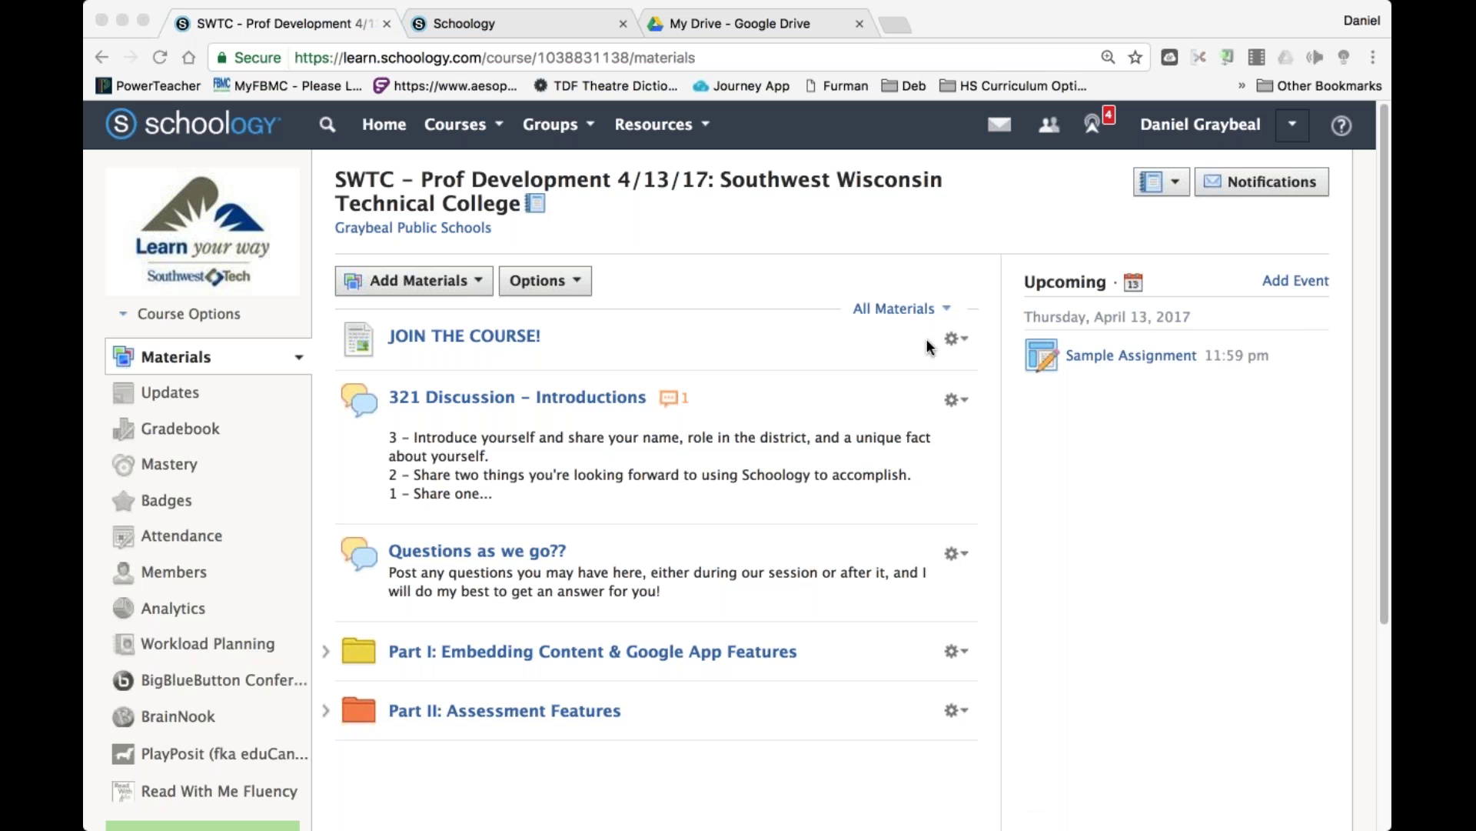
In the second tab, Google 'schoology amp'.
left_click(449, 25)
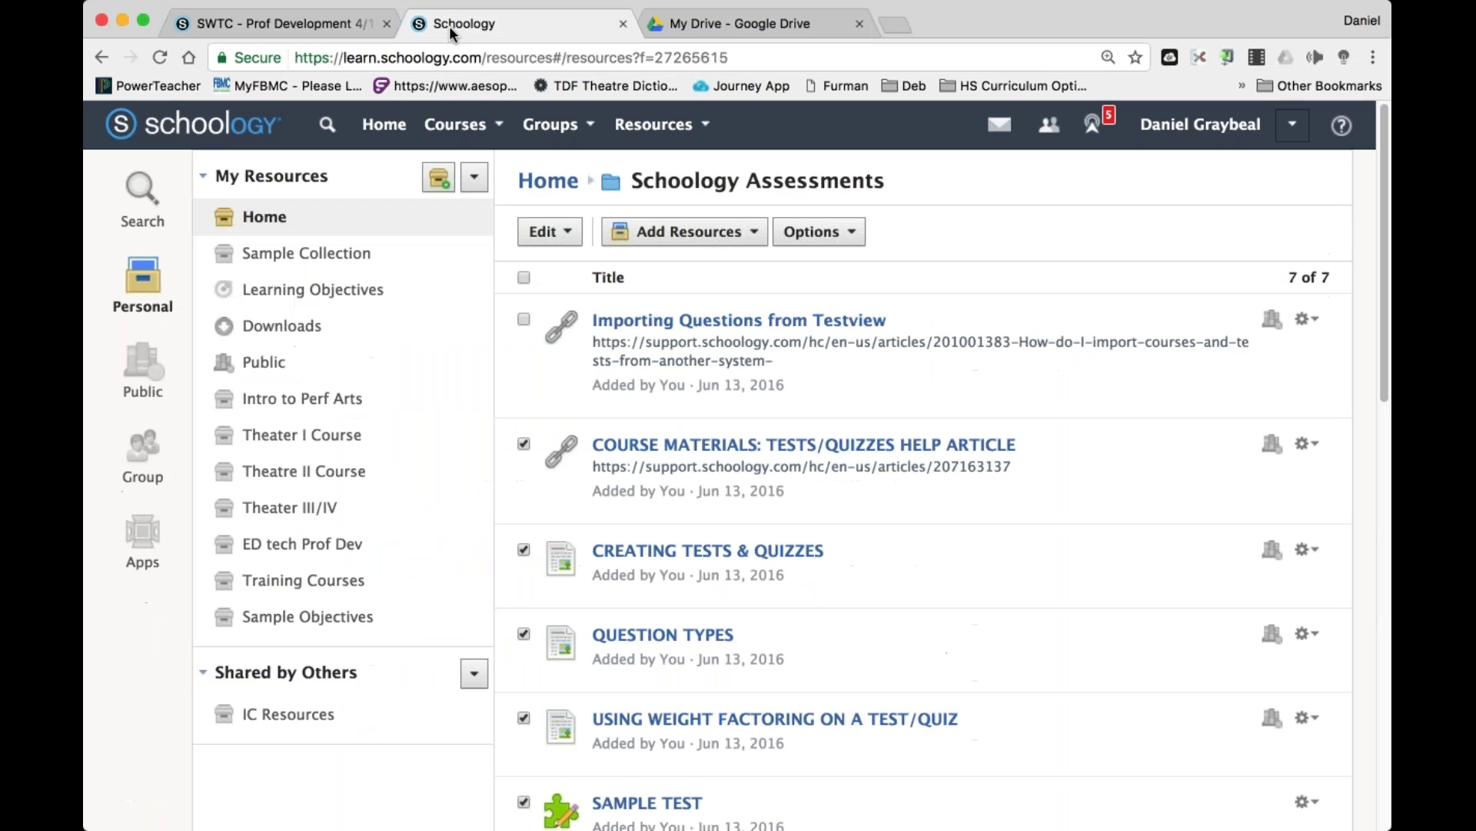
key("super+l")
type("schoolo")
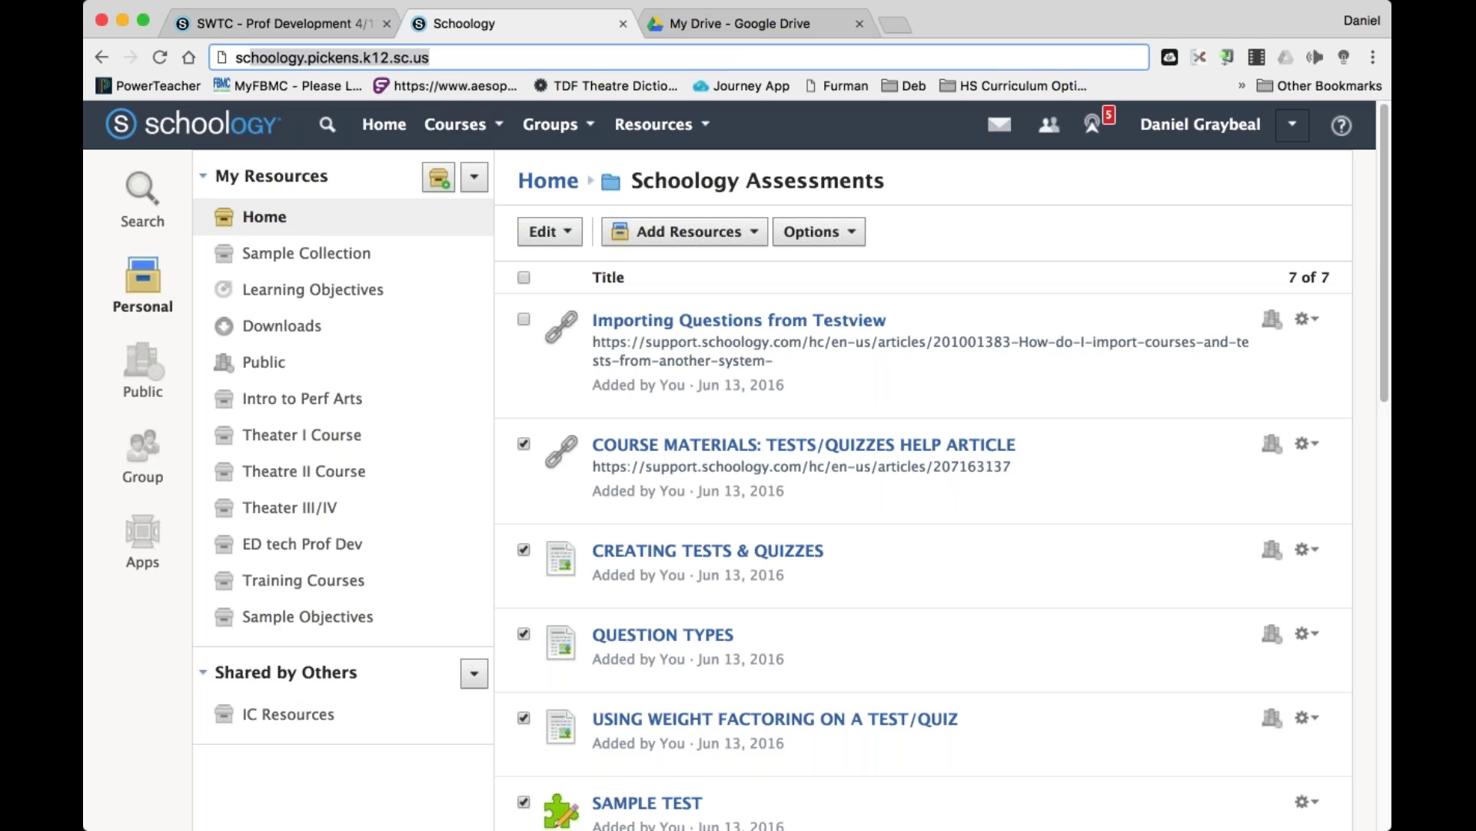
type("gy amp")
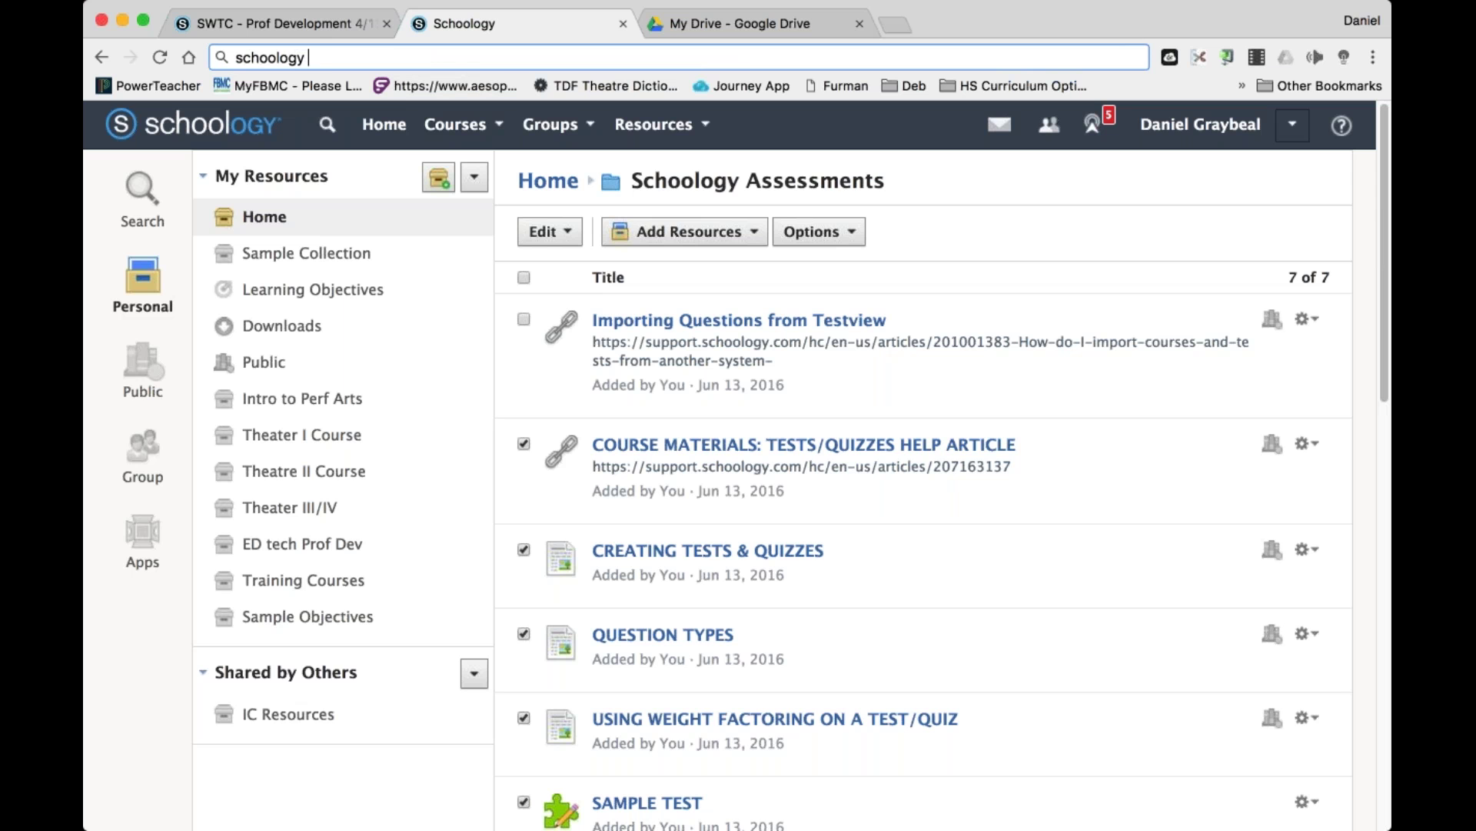
key("Return")
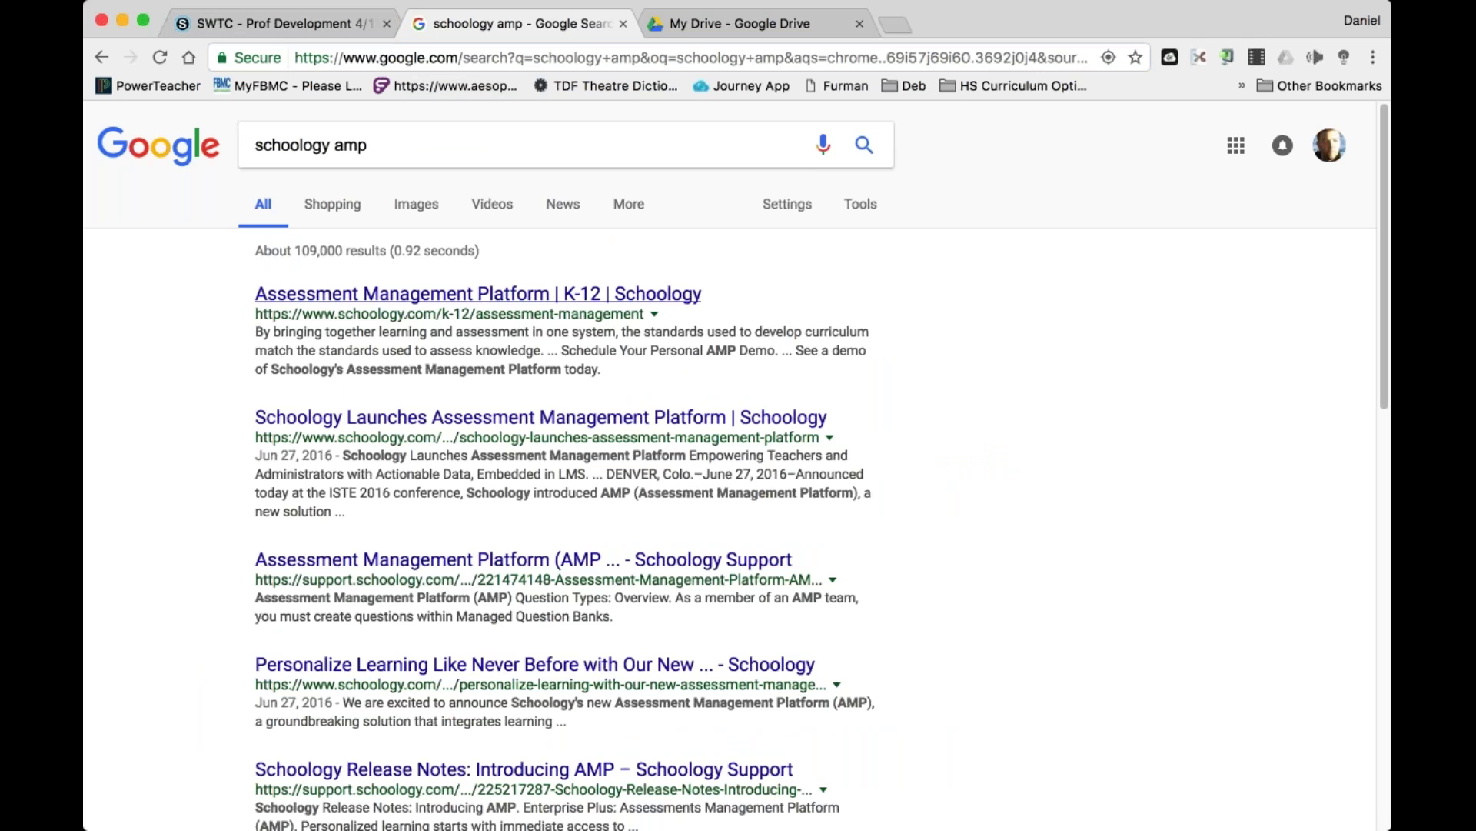
Read Schoology's Assessment Management Platform page, then close it and return to the SWTC tab.
left_click(479, 293)
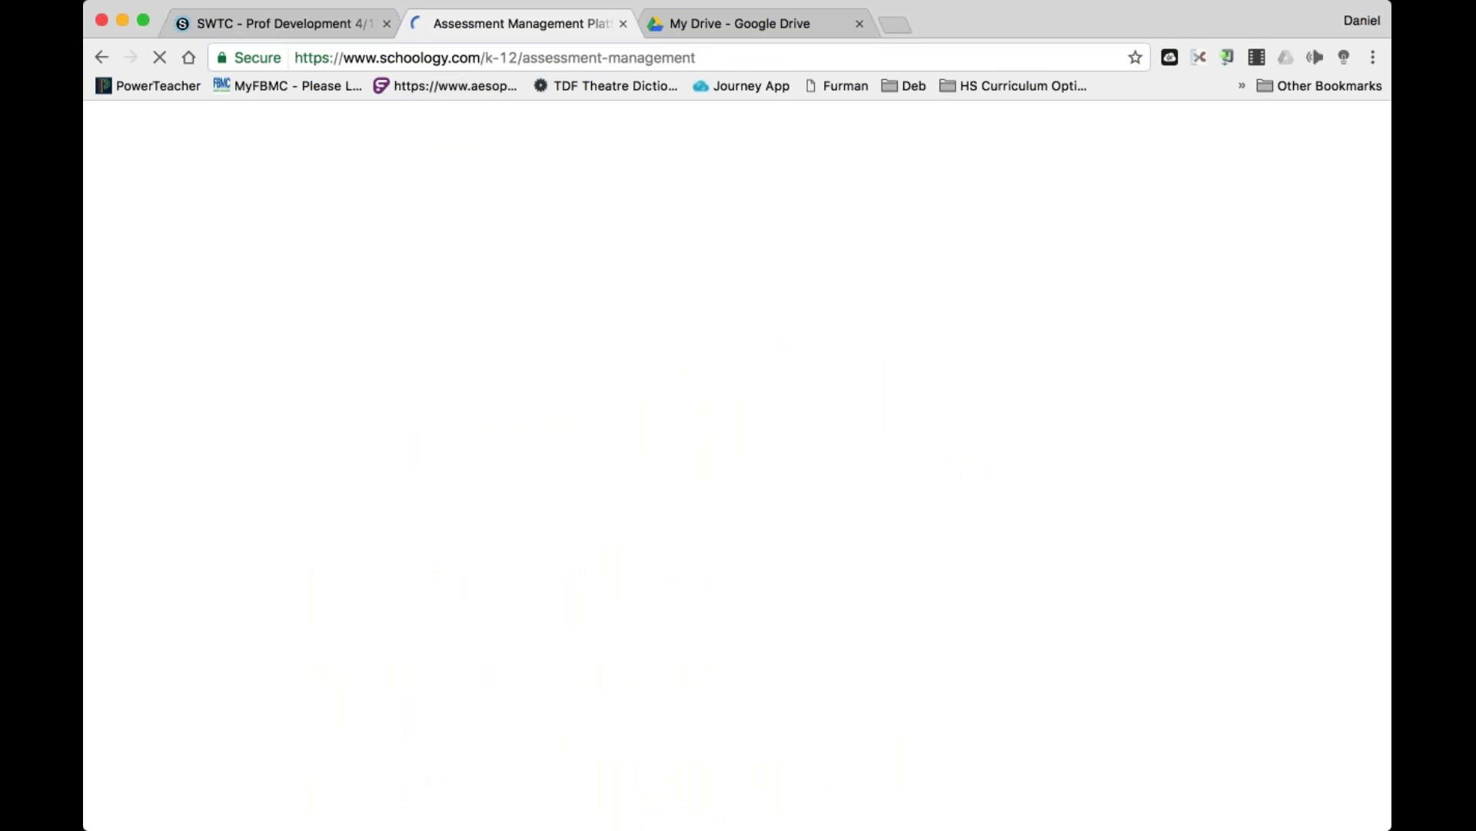
scroll(729, 461, "down", 8)
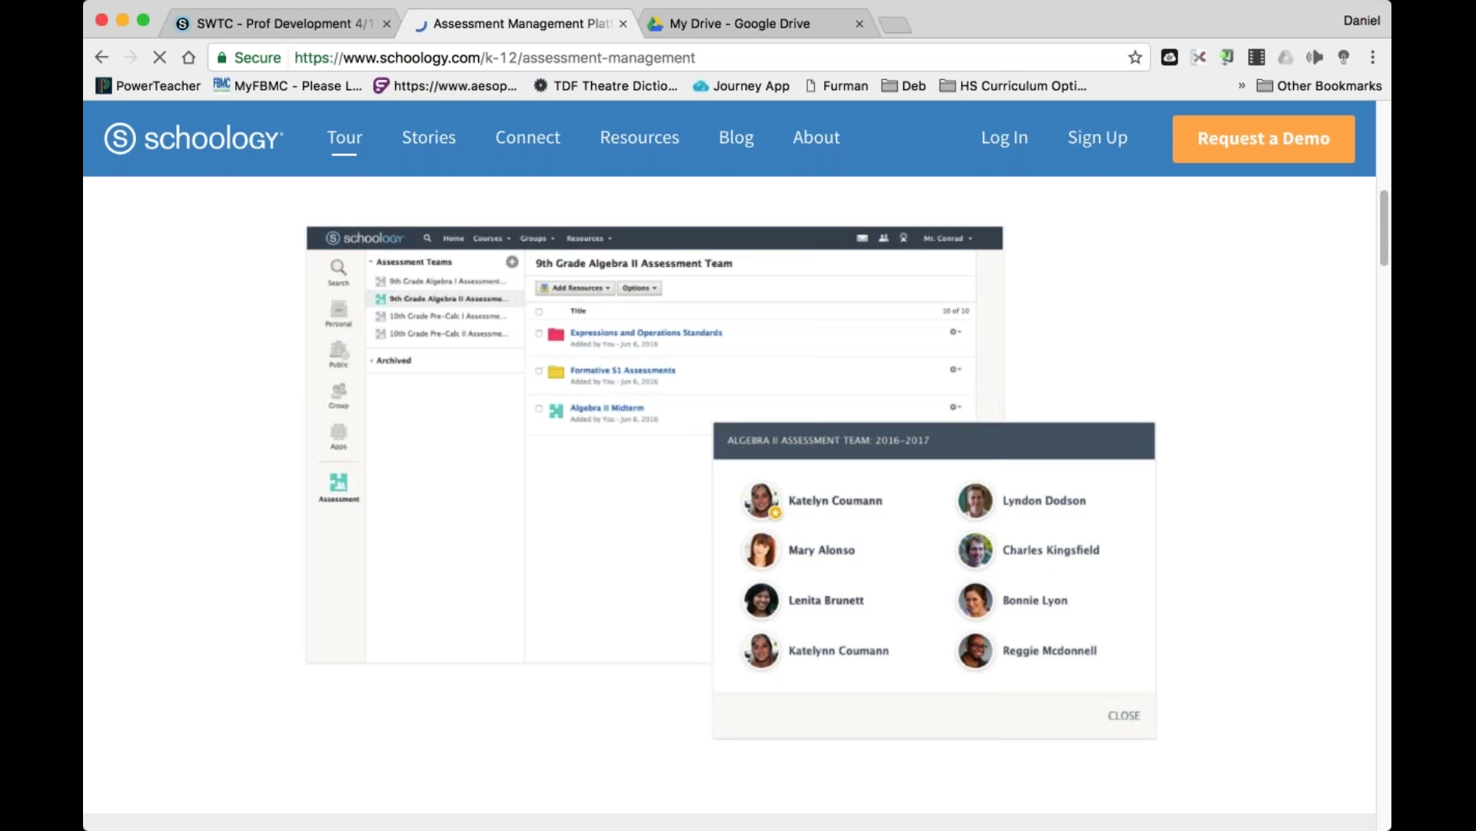
scroll(729, 461, "down", 6)
scroll(729, 503, "down", 3)
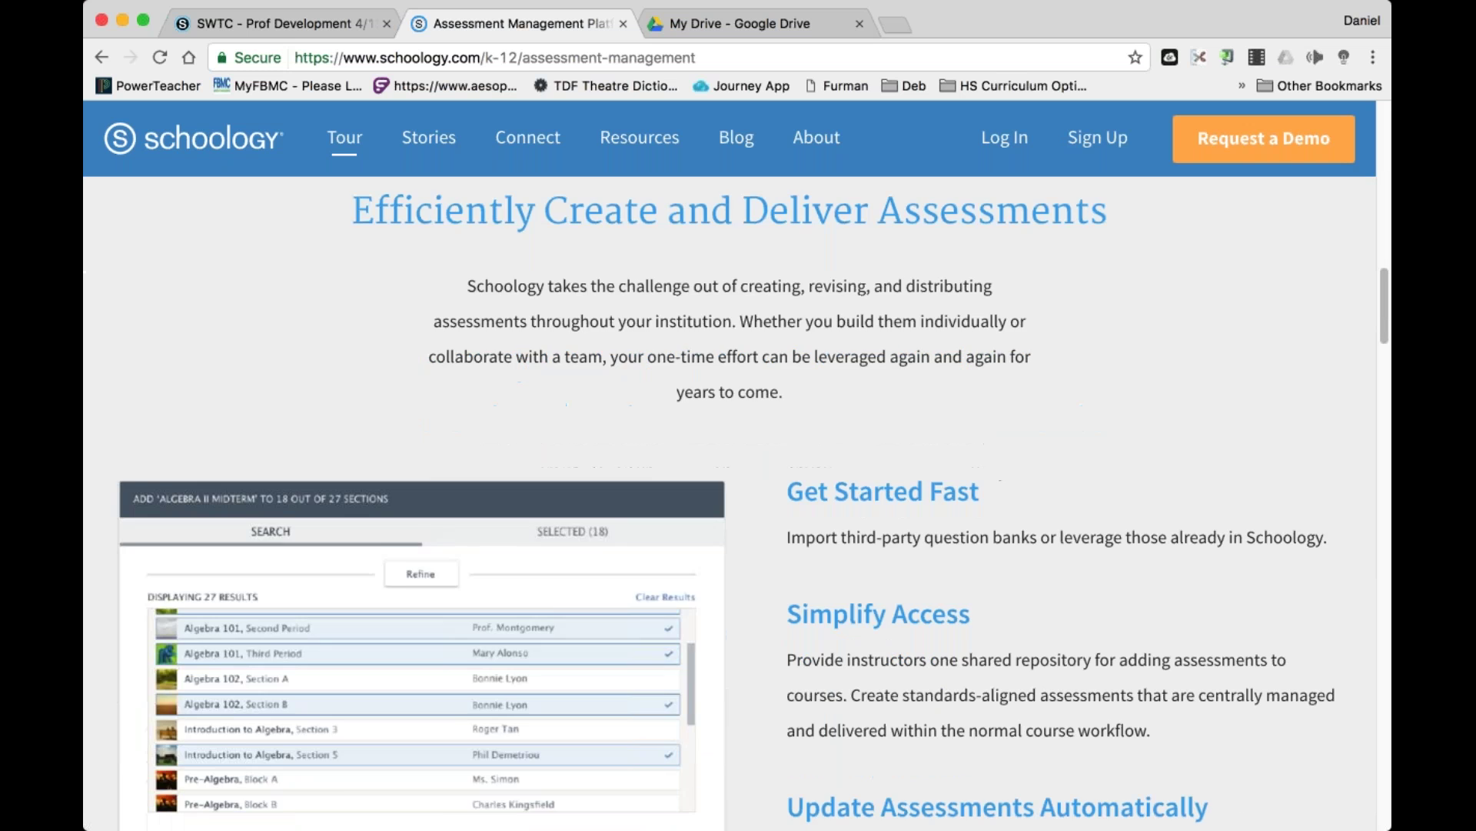
scroll(729, 502, "down", 2)
scroll(729, 503, "down", 1)
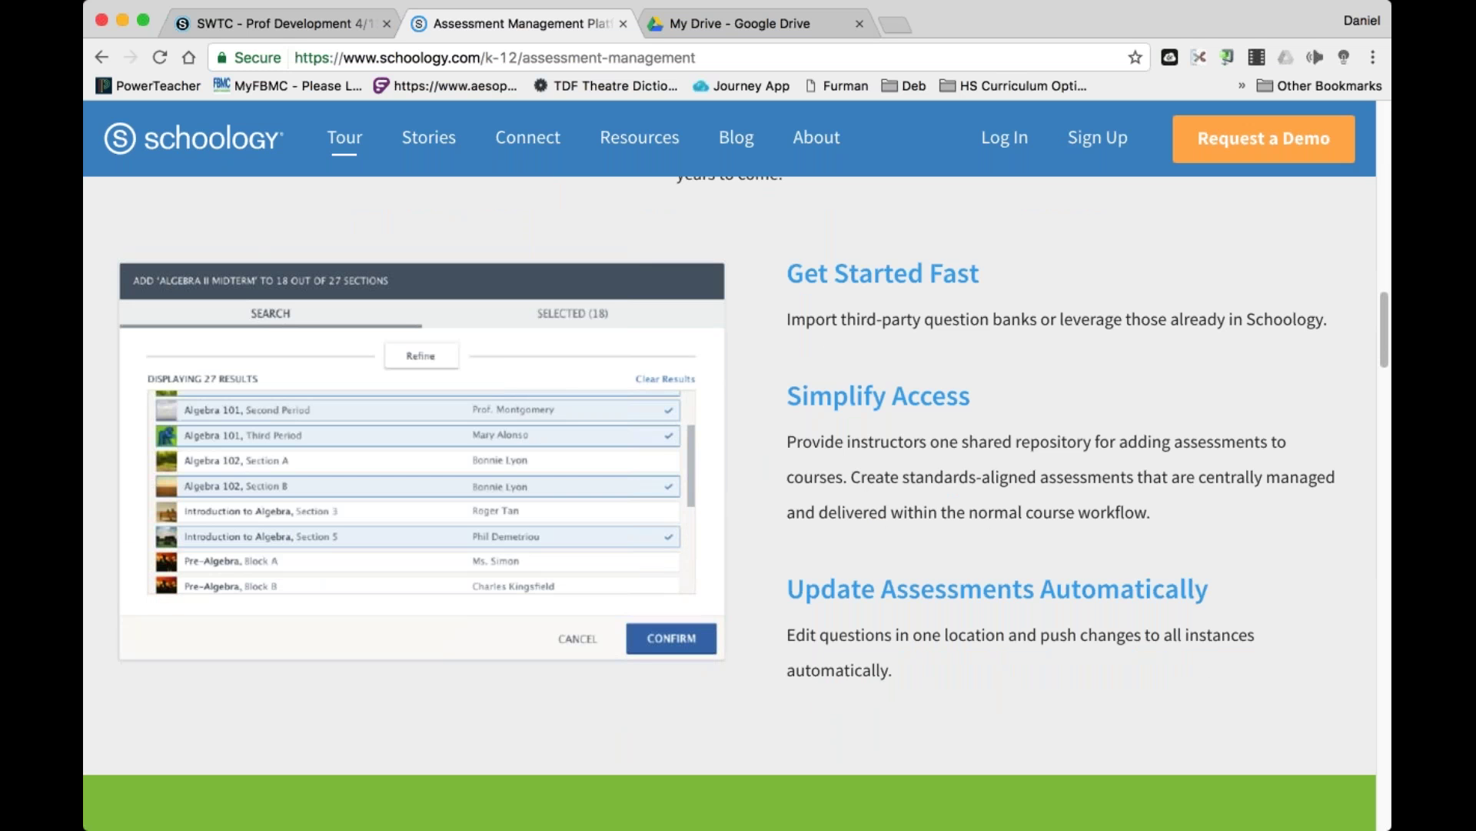
scroll(730, 500, "down", 12)
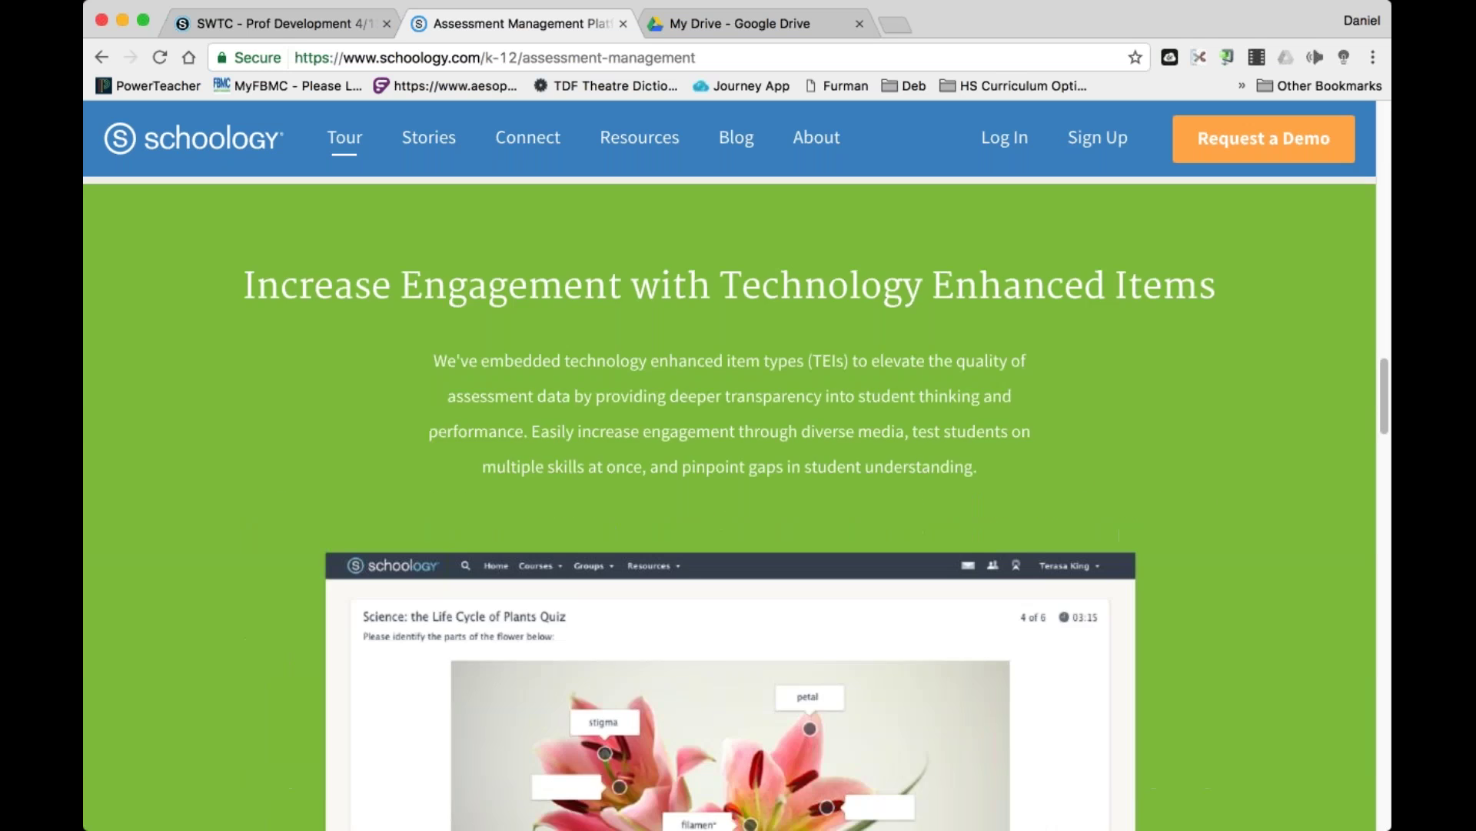
scroll(731, 500, "up", 15)
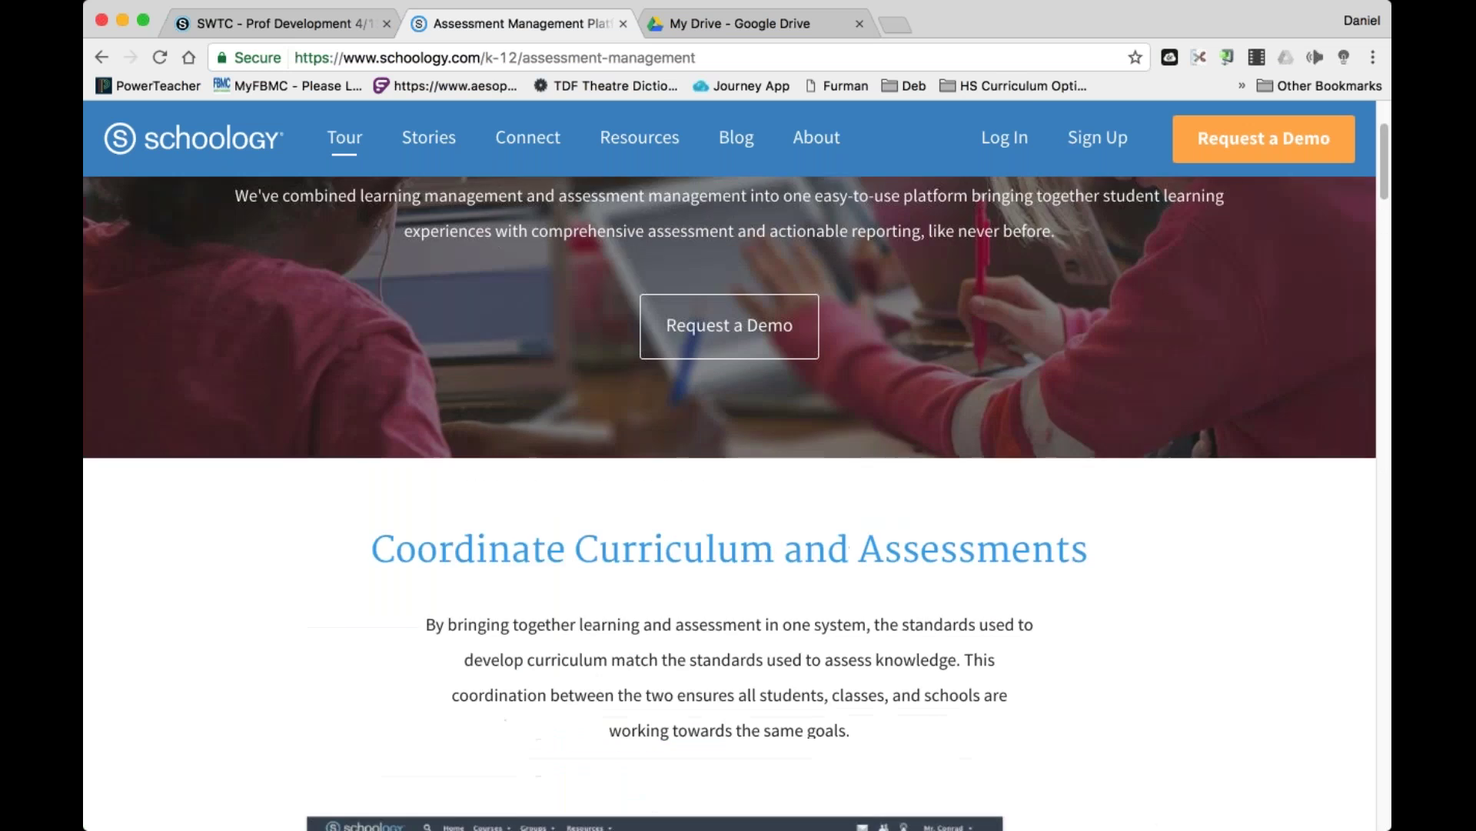
scroll(731, 500, "up", 2)
left_click(623, 24)
left_click(325, 26)
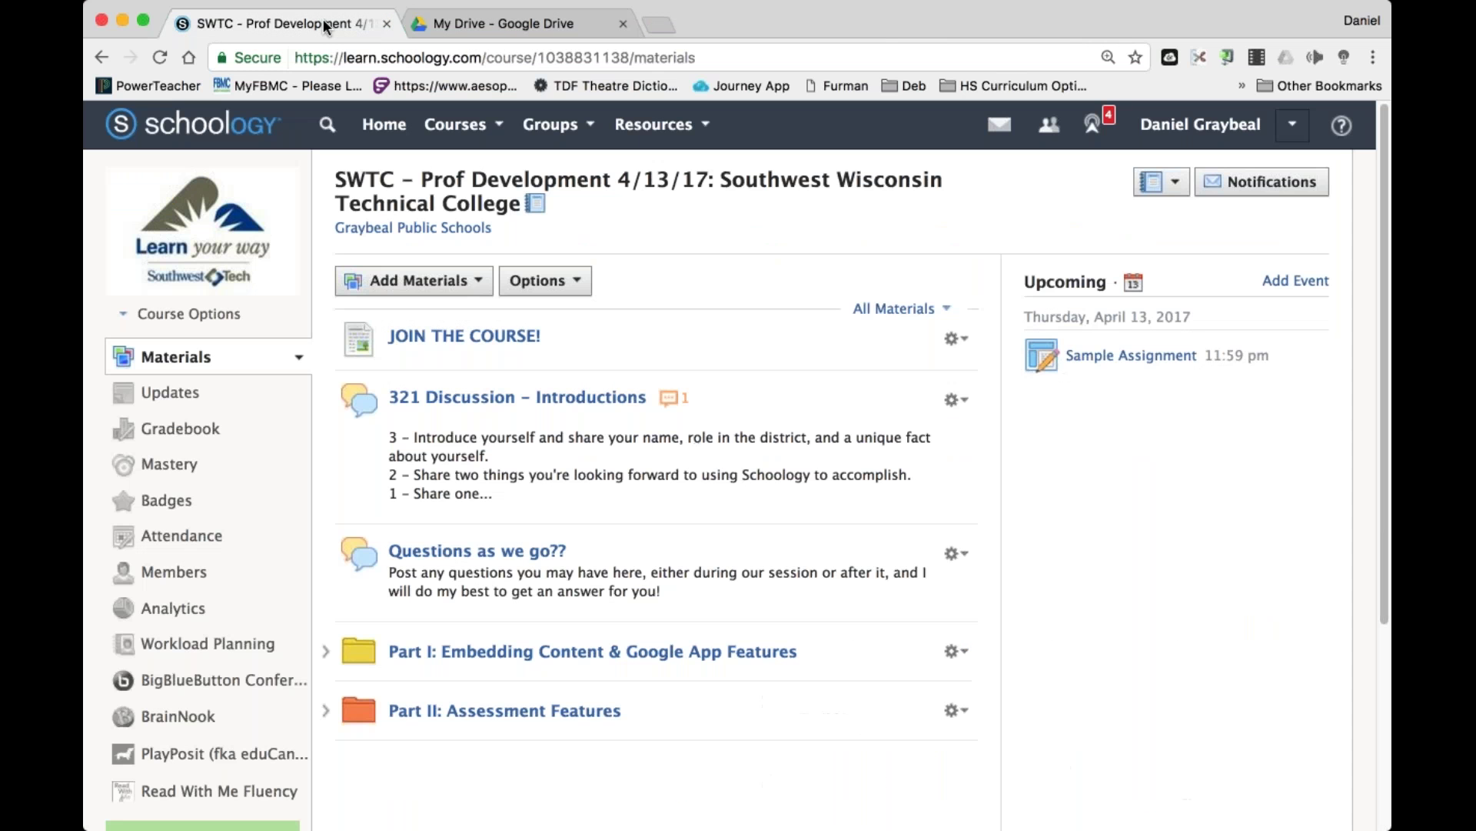
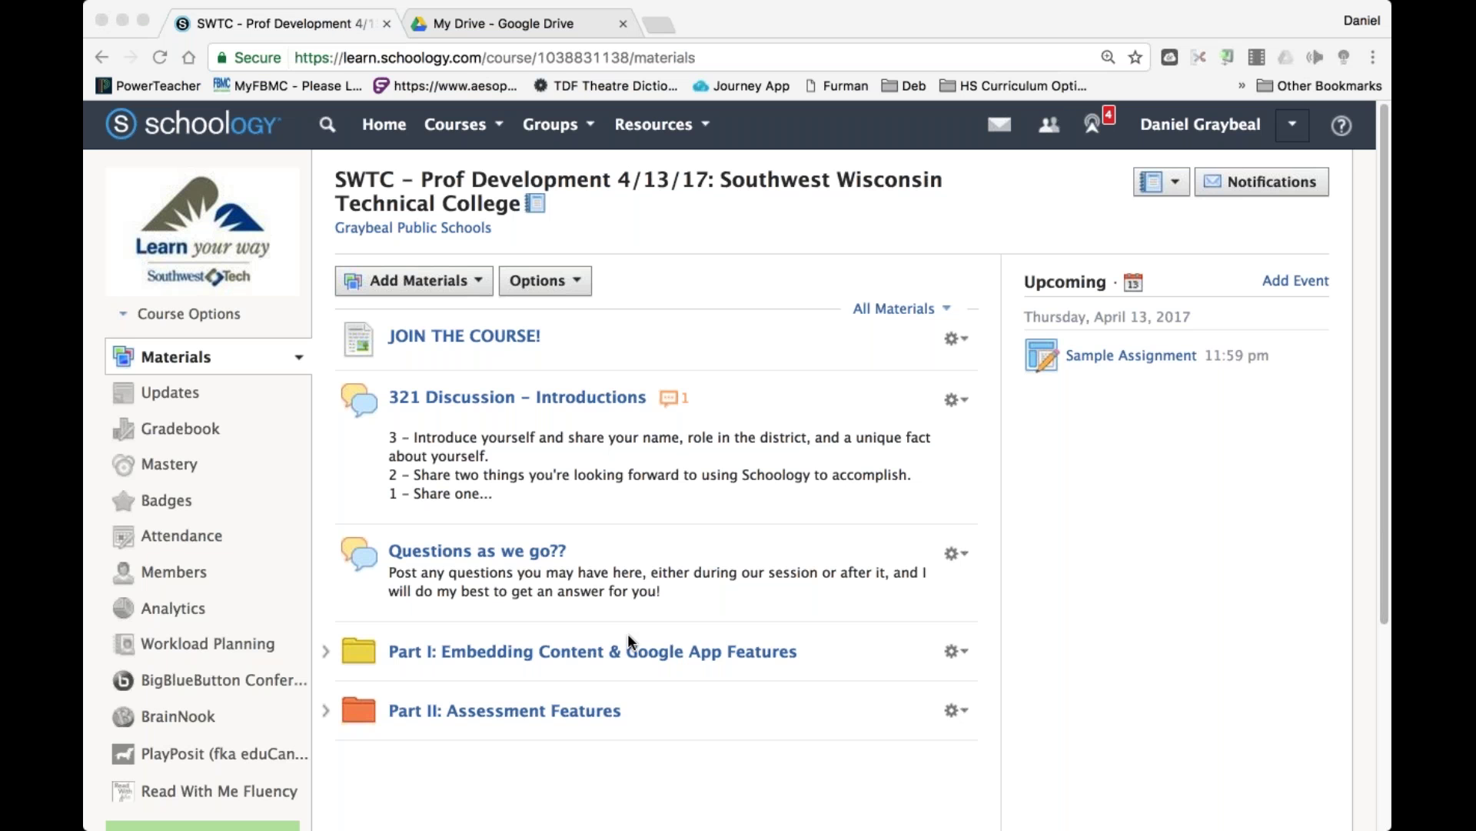
Open Part II: Assessment Features > SAMPLE TEST and view its Results for the two students.
scroll(644, 534, "down", 5)
scroll(645, 535, "up", 4)
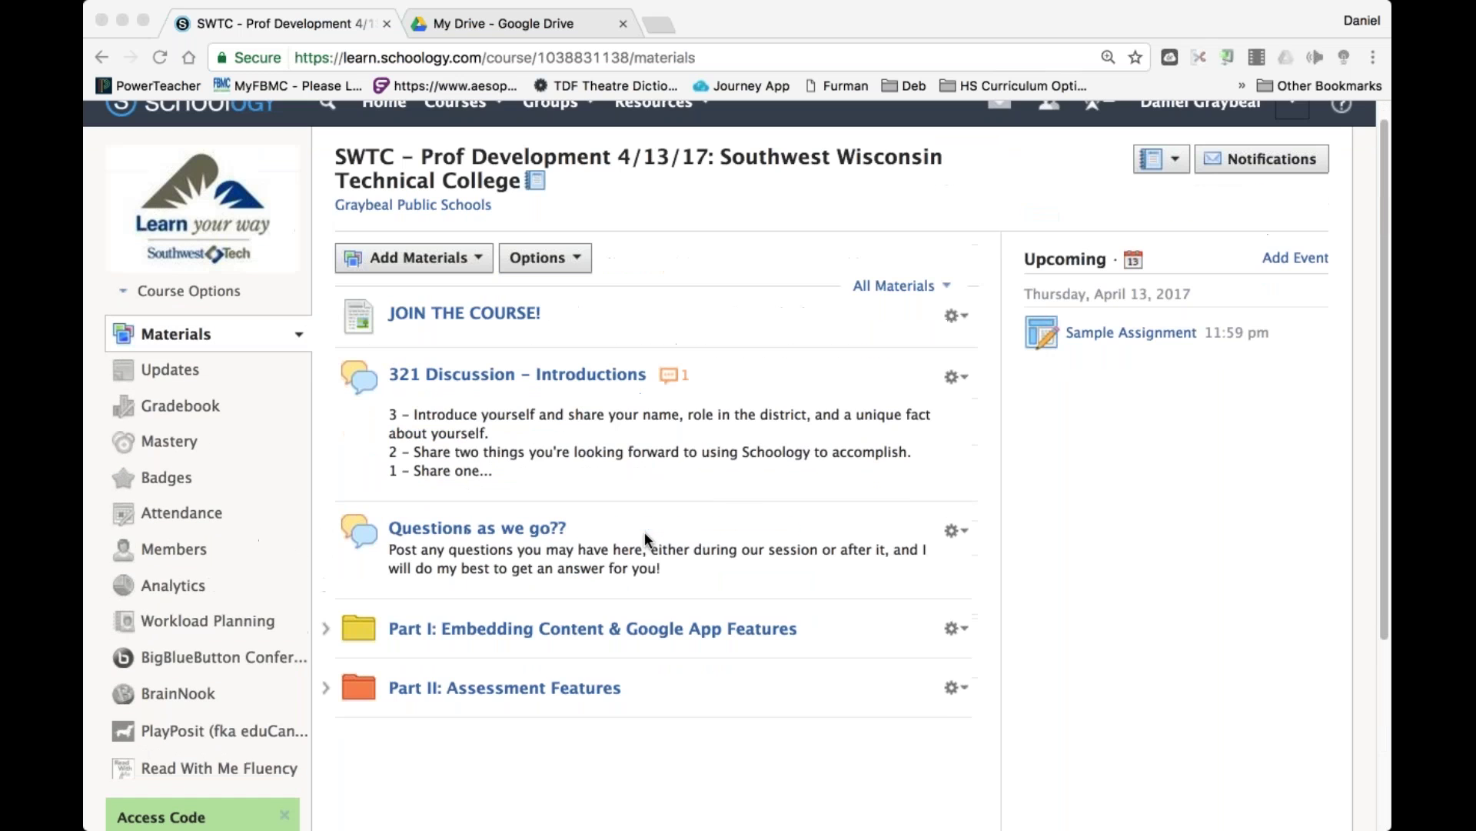
left_click(575, 696)
scroll(574, 737, "down", 3)
scroll(577, 736, "up", 2)
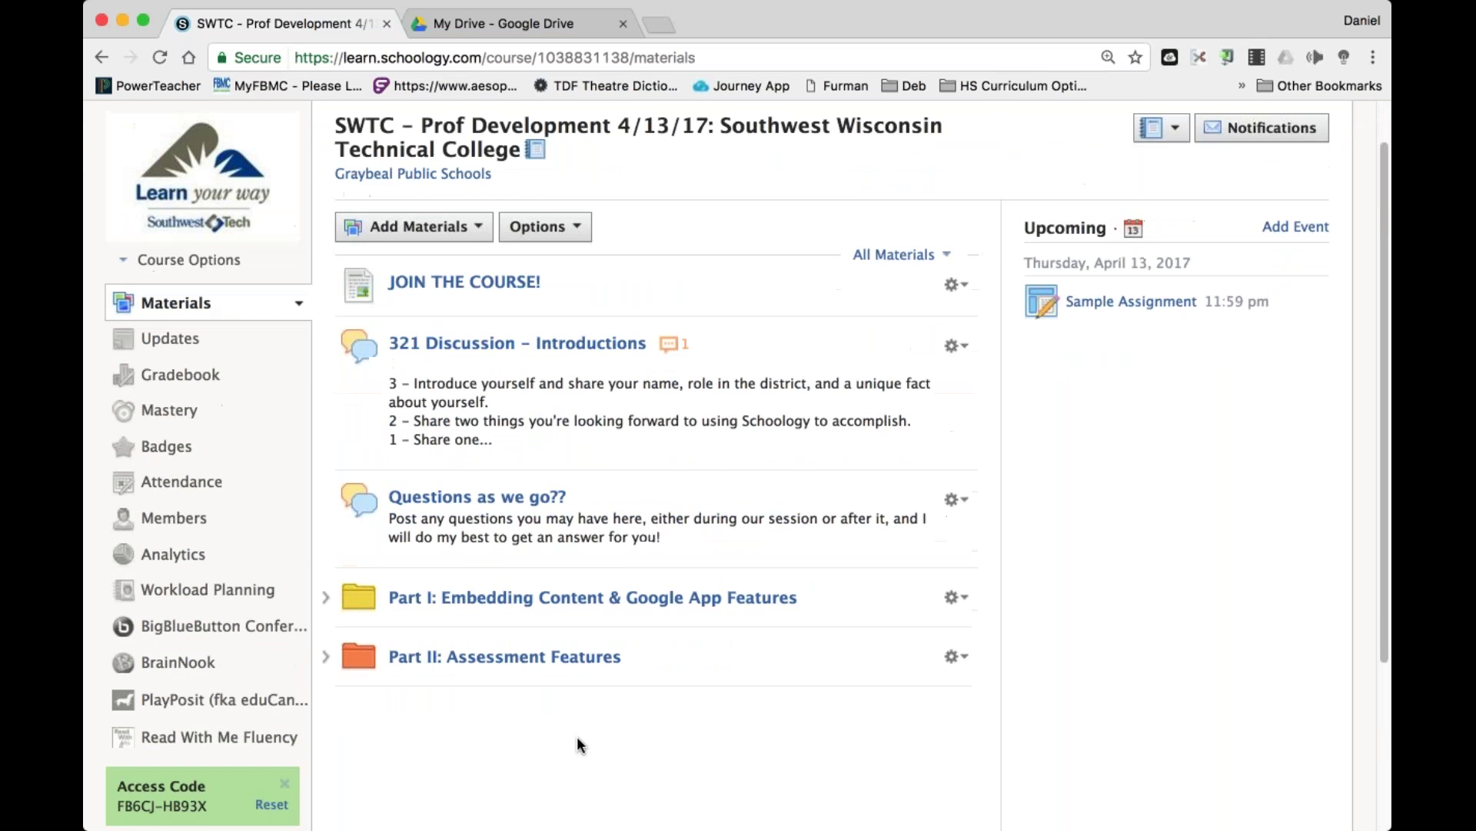
scroll(576, 736, "up", 1)
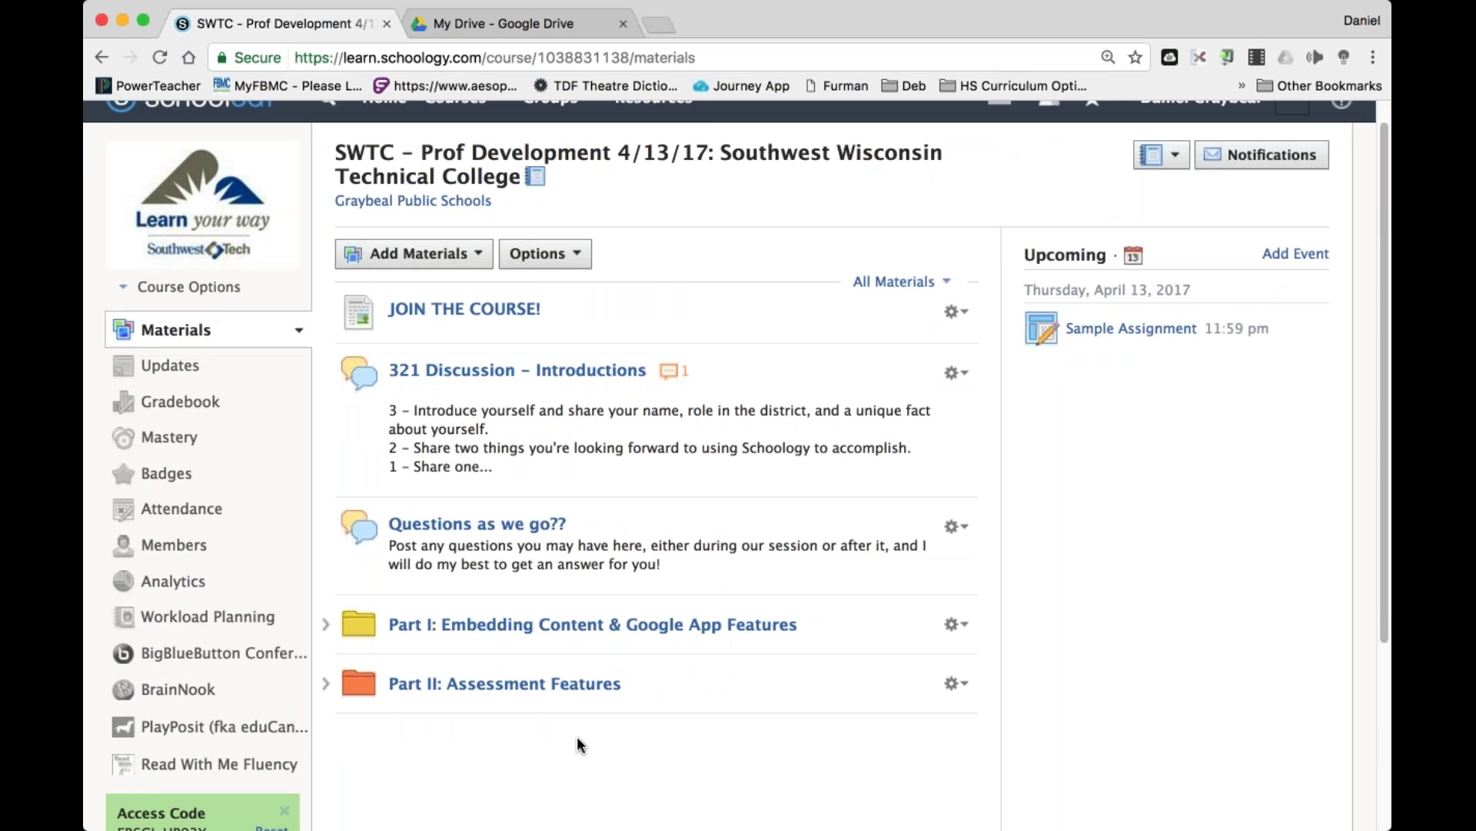
left_click(569, 686)
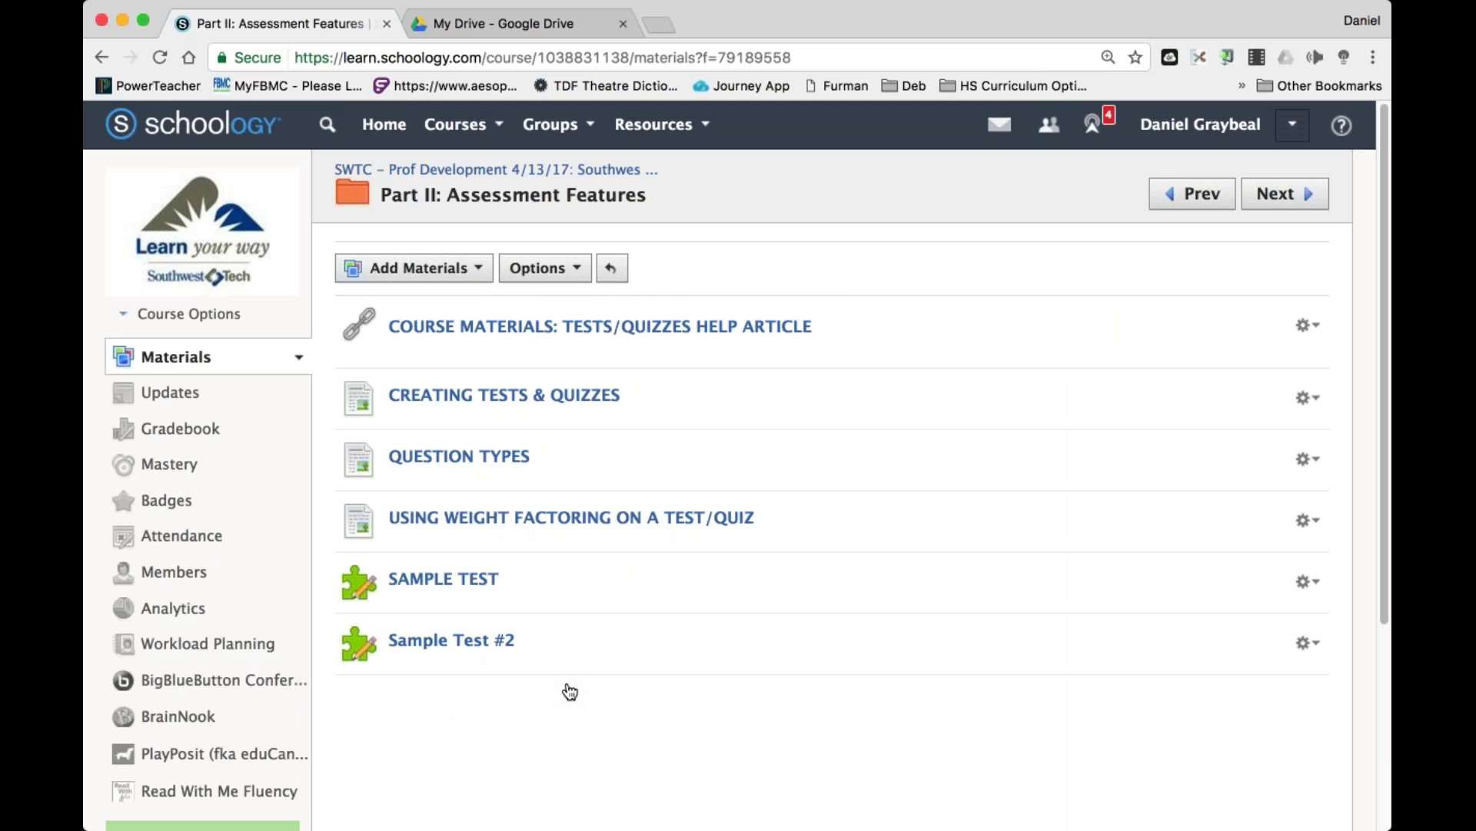
left_click(475, 590)
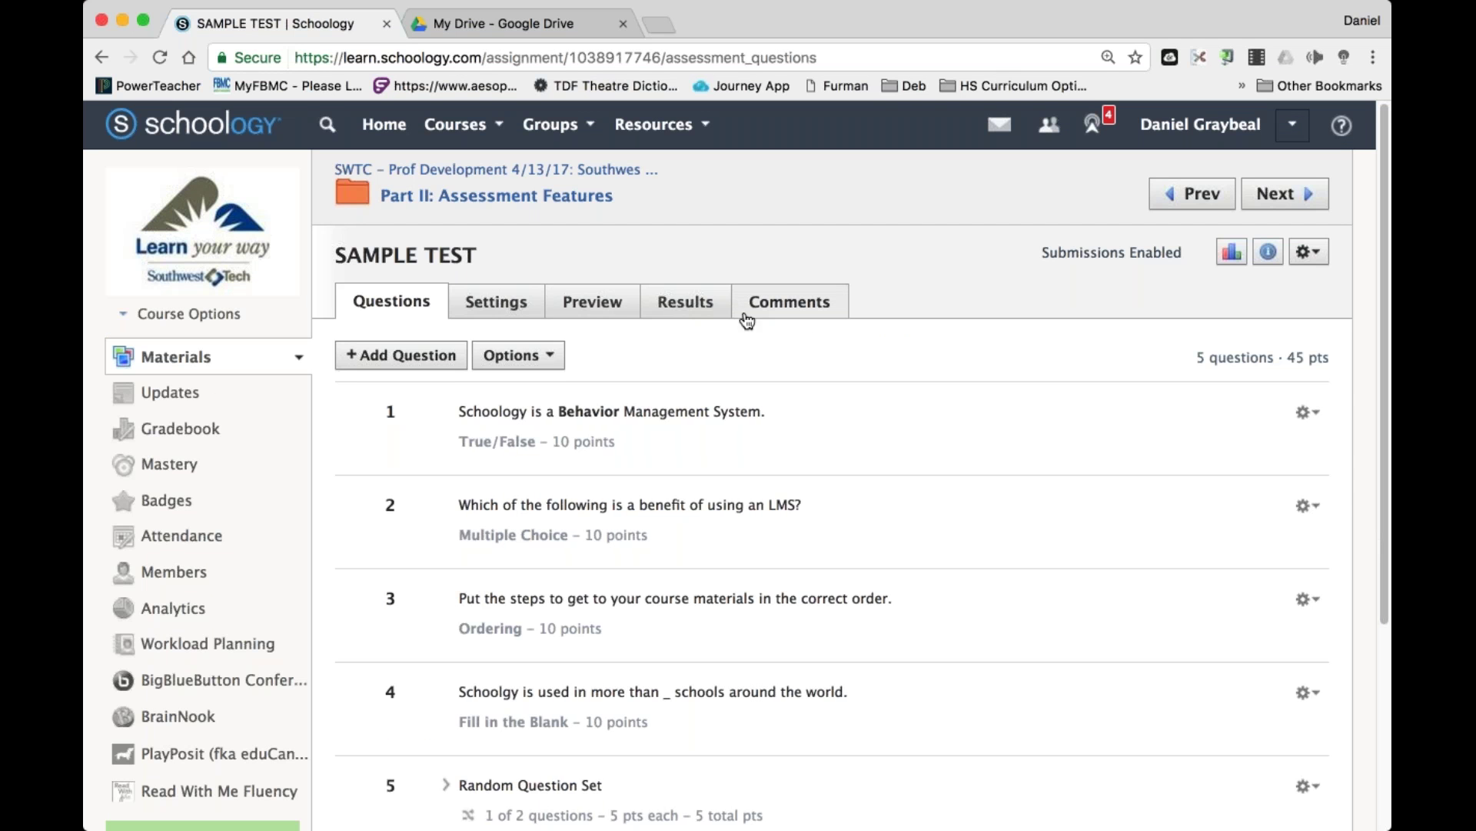
left_click(702, 307)
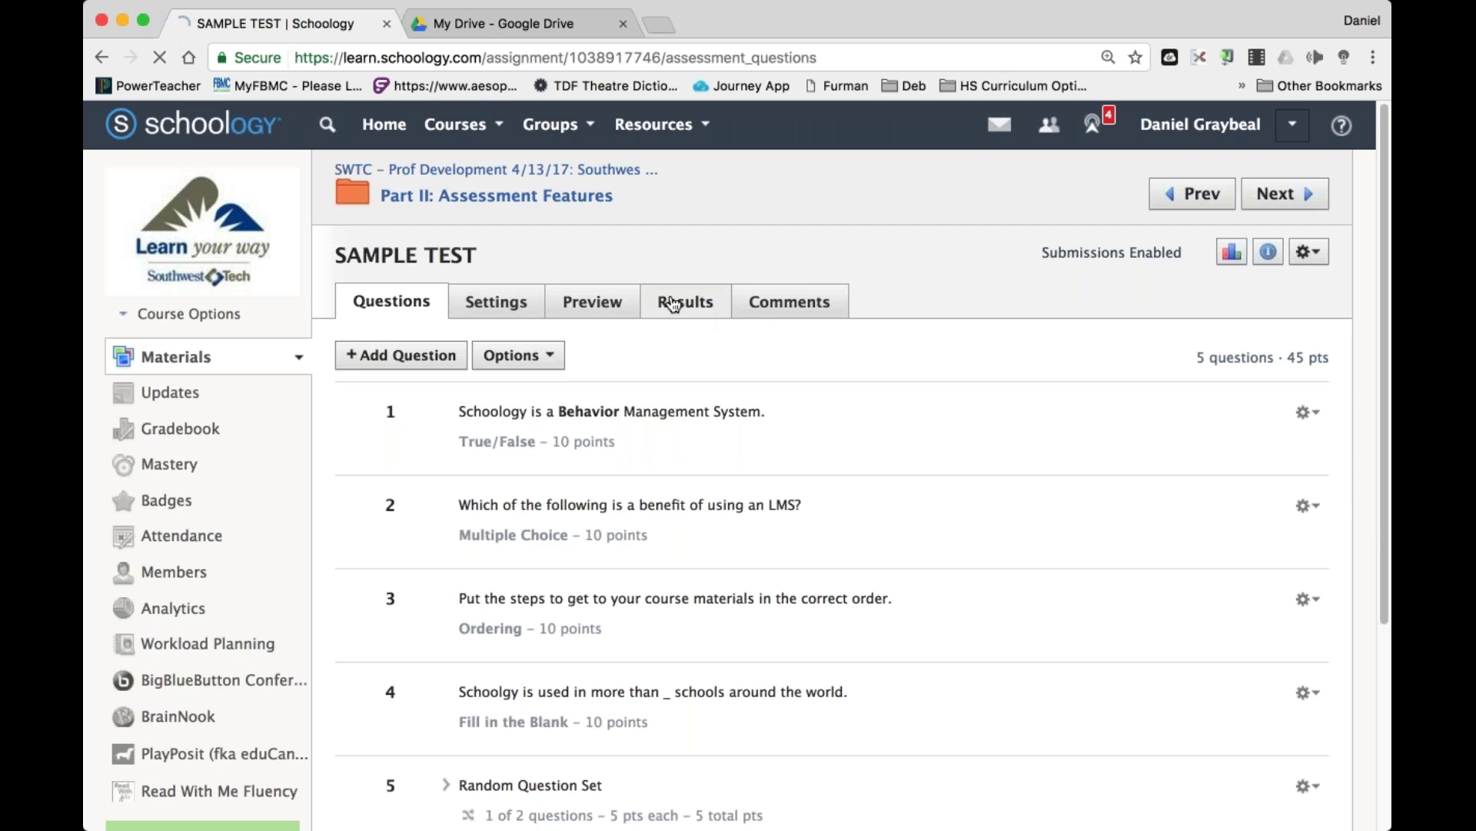
Switch to the Learning Objectives and Mastery course from the Courses list.
left_click(485, 136)
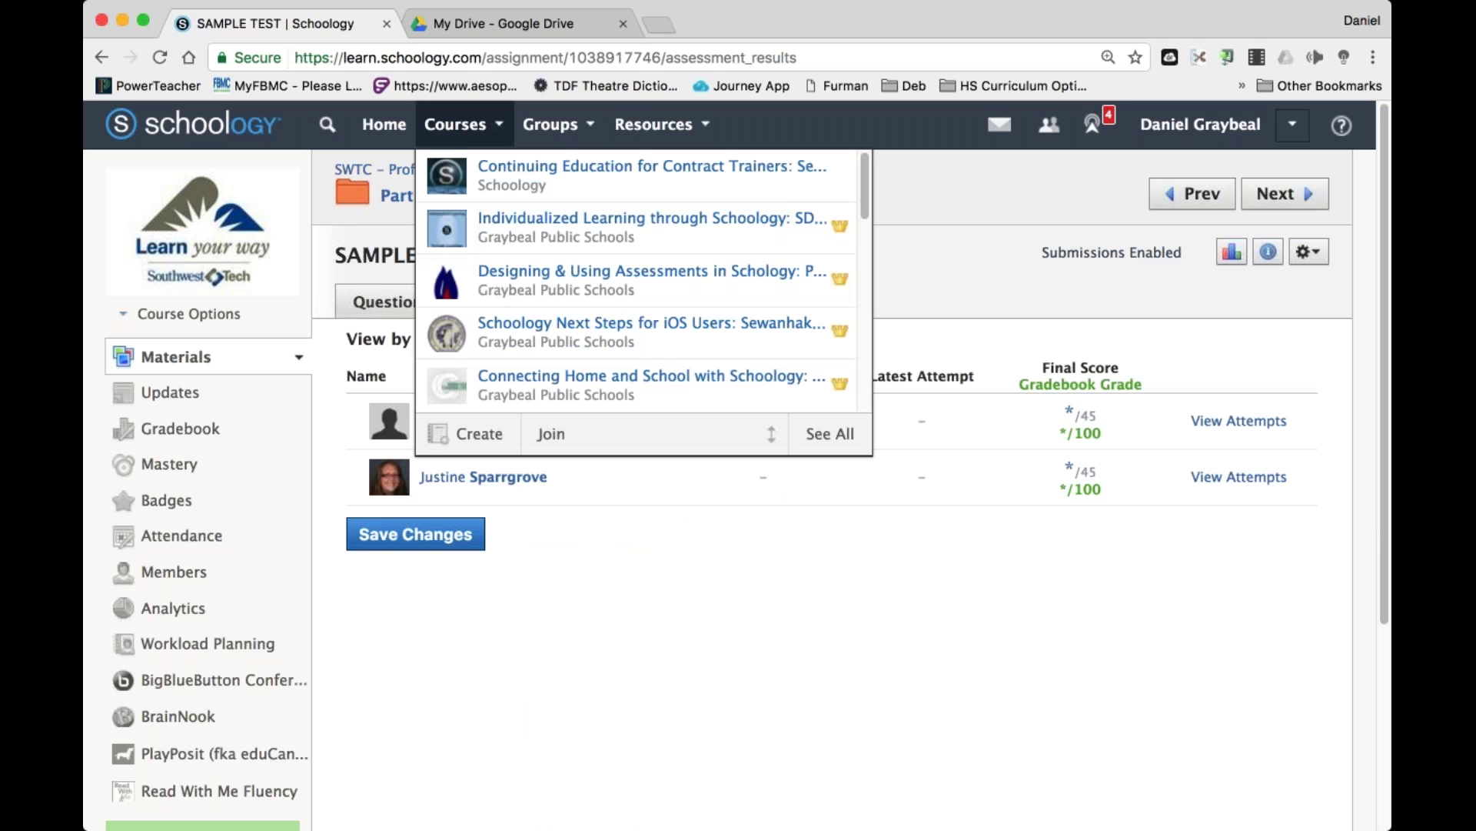
scroll(659, 288, "down", 3)
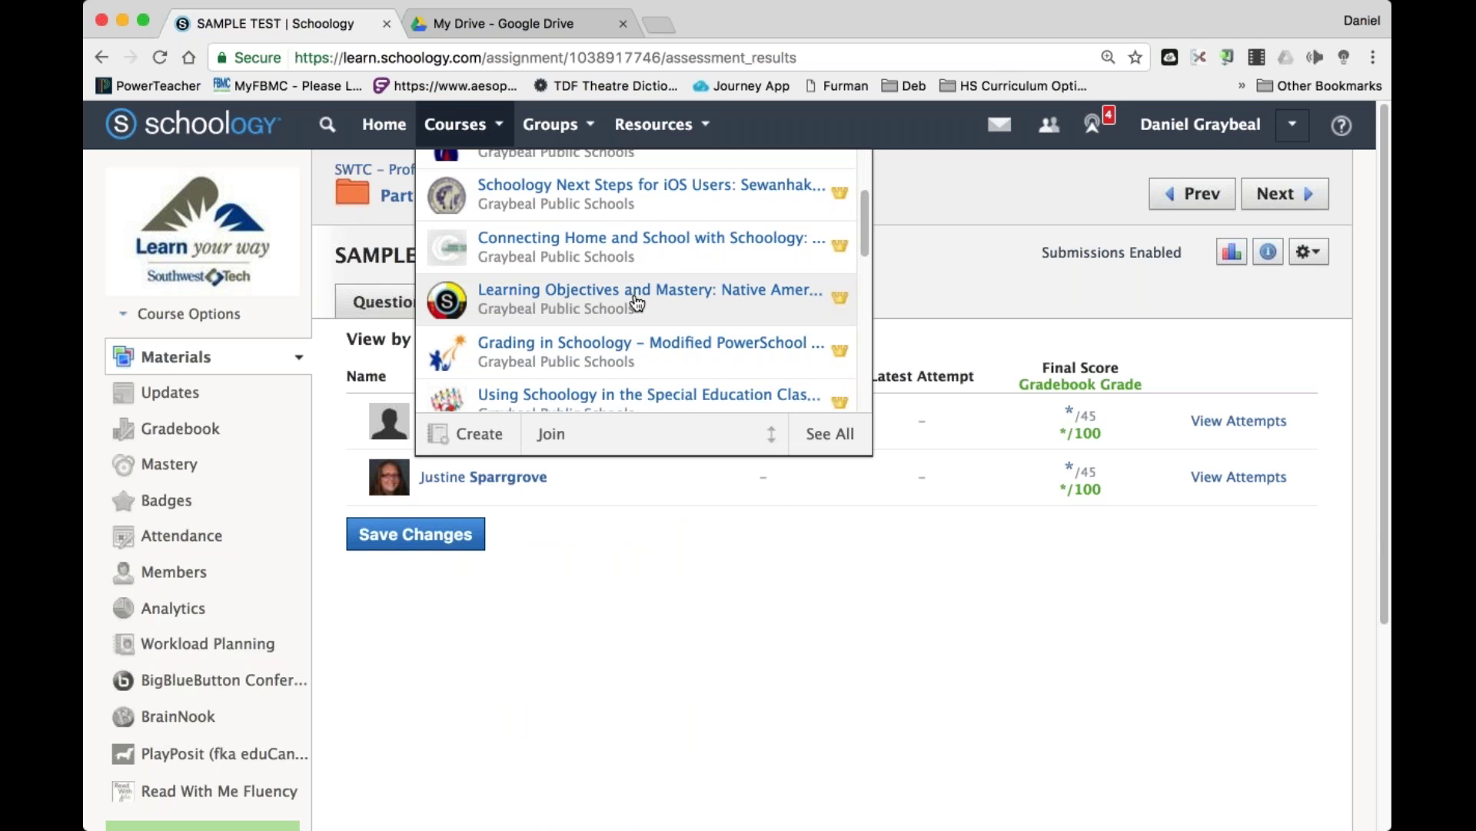
left_click(636, 302)
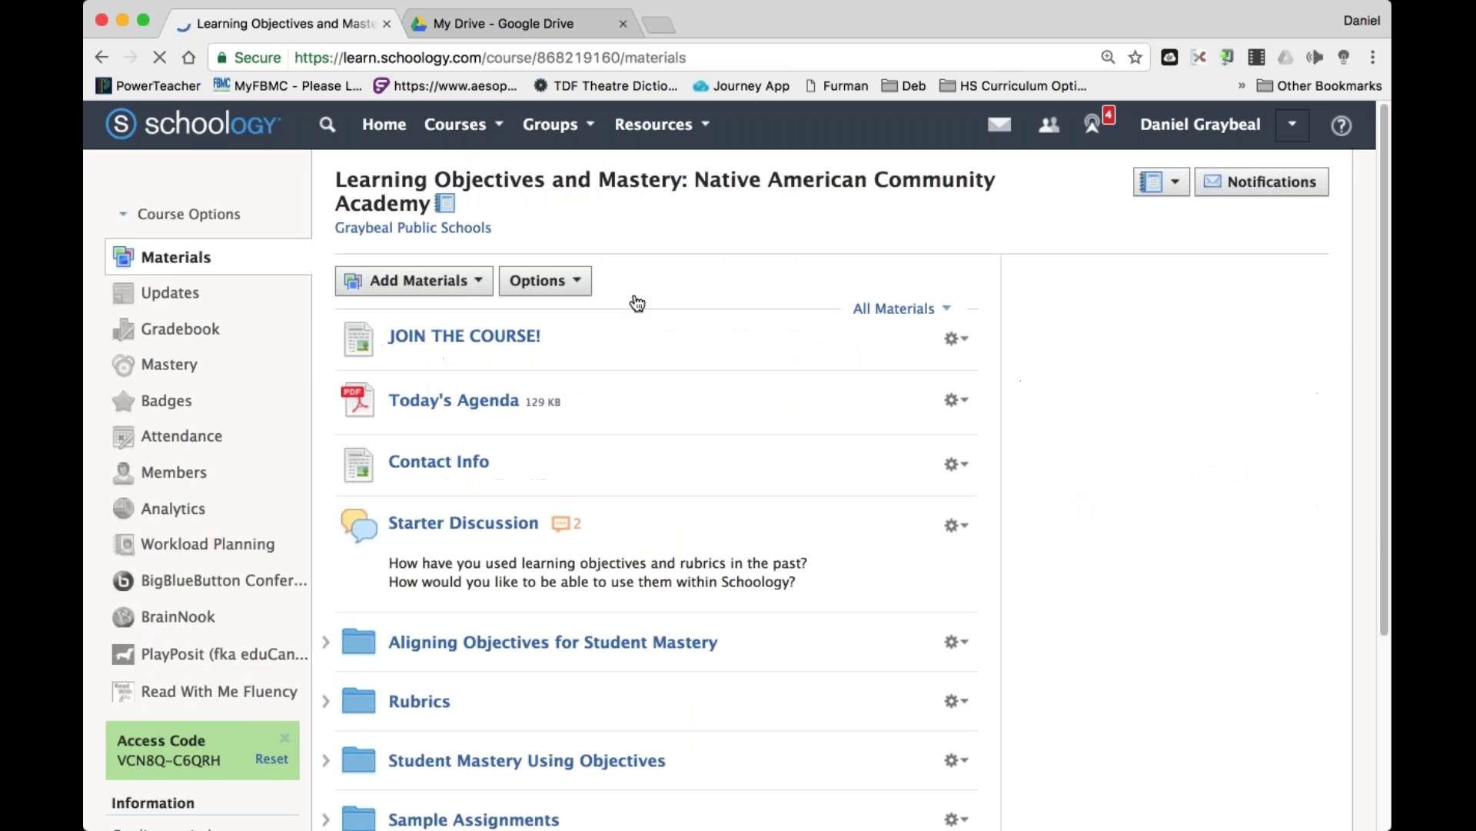
Open the Learning Objectives and Mastery course gradebook.
scroll(538, 630, "down", 5)
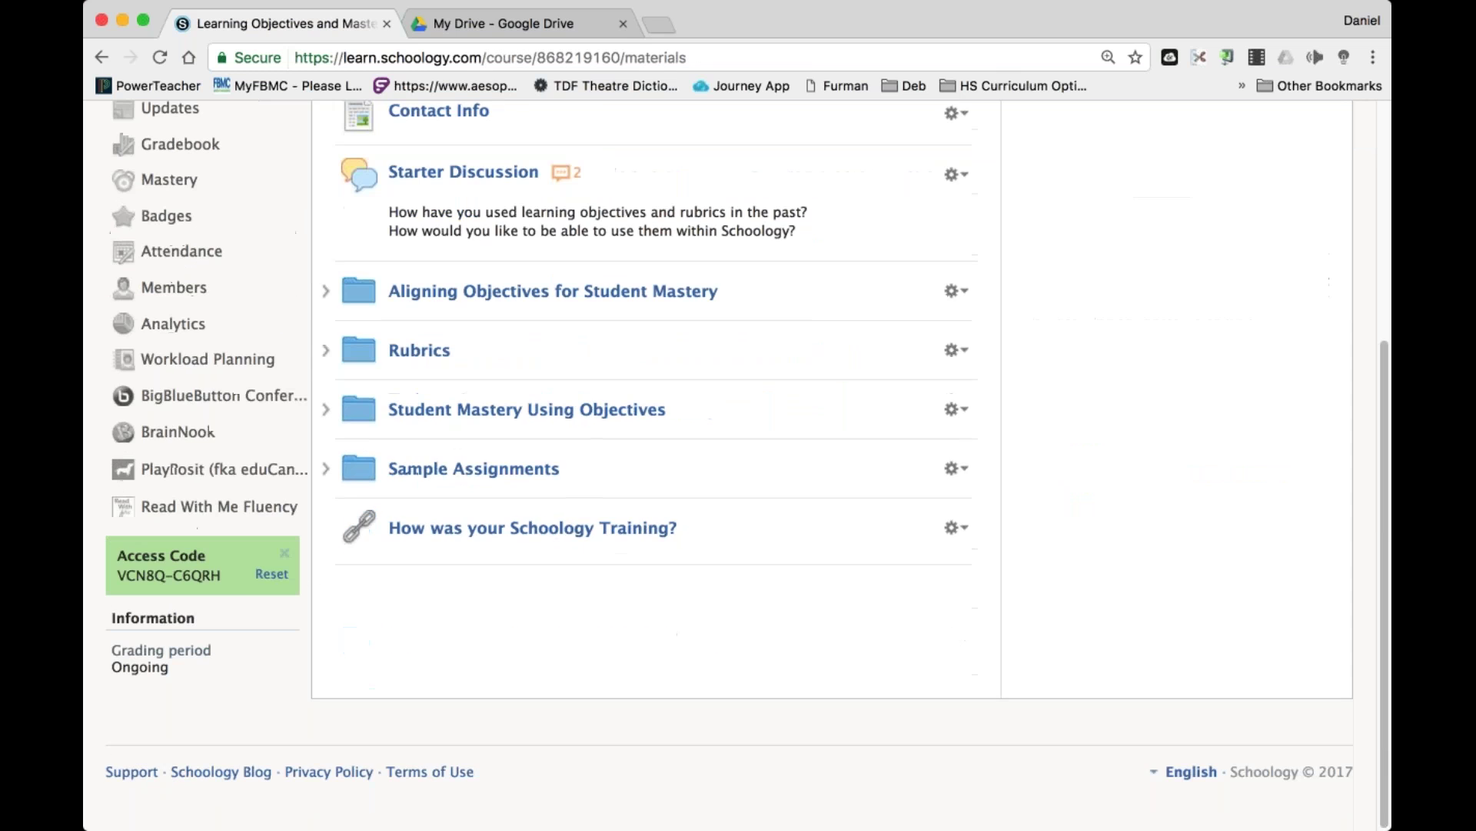
scroll(538, 631, "up", 3)
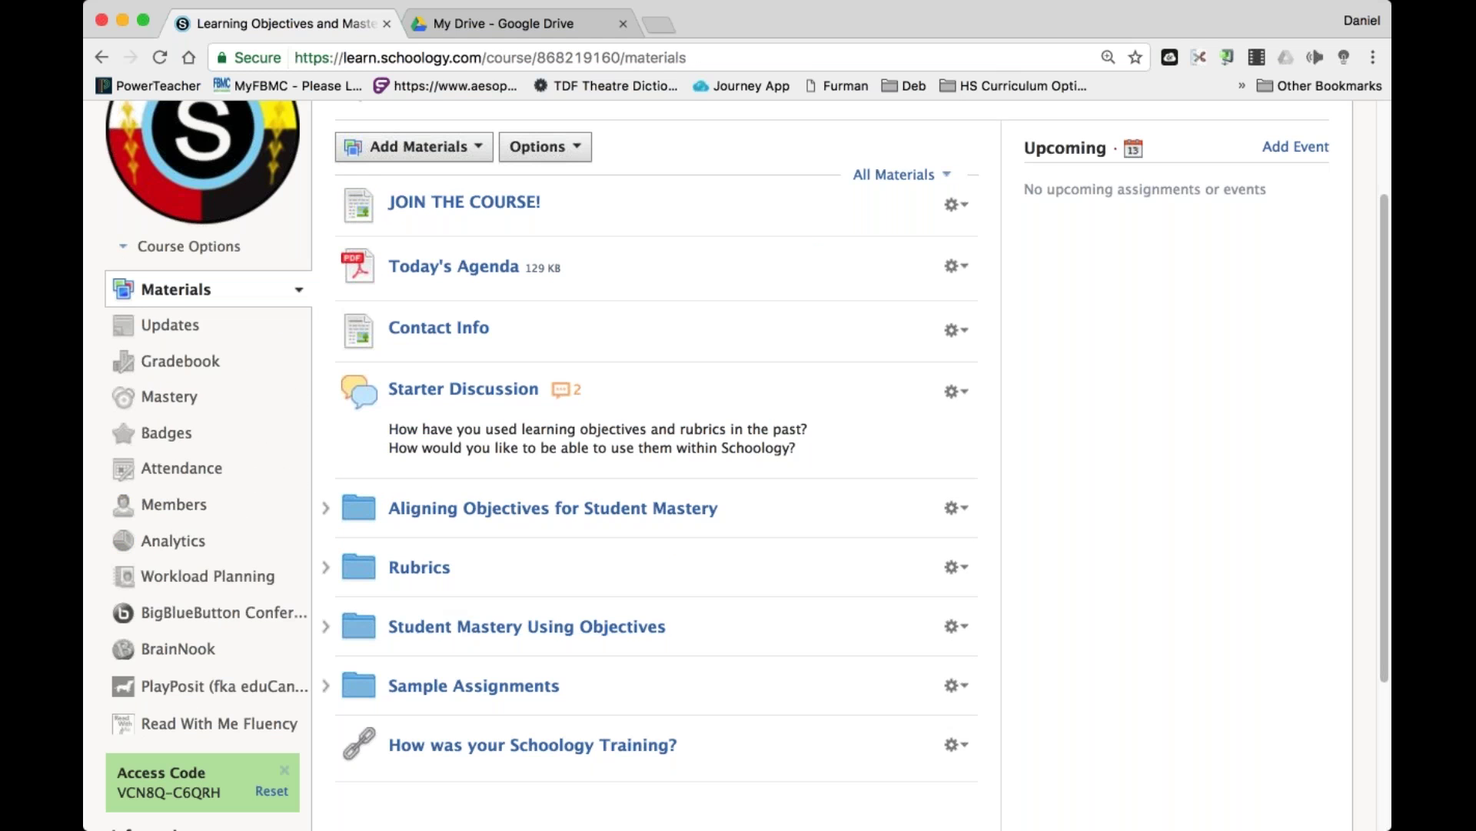
left_click(192, 367)
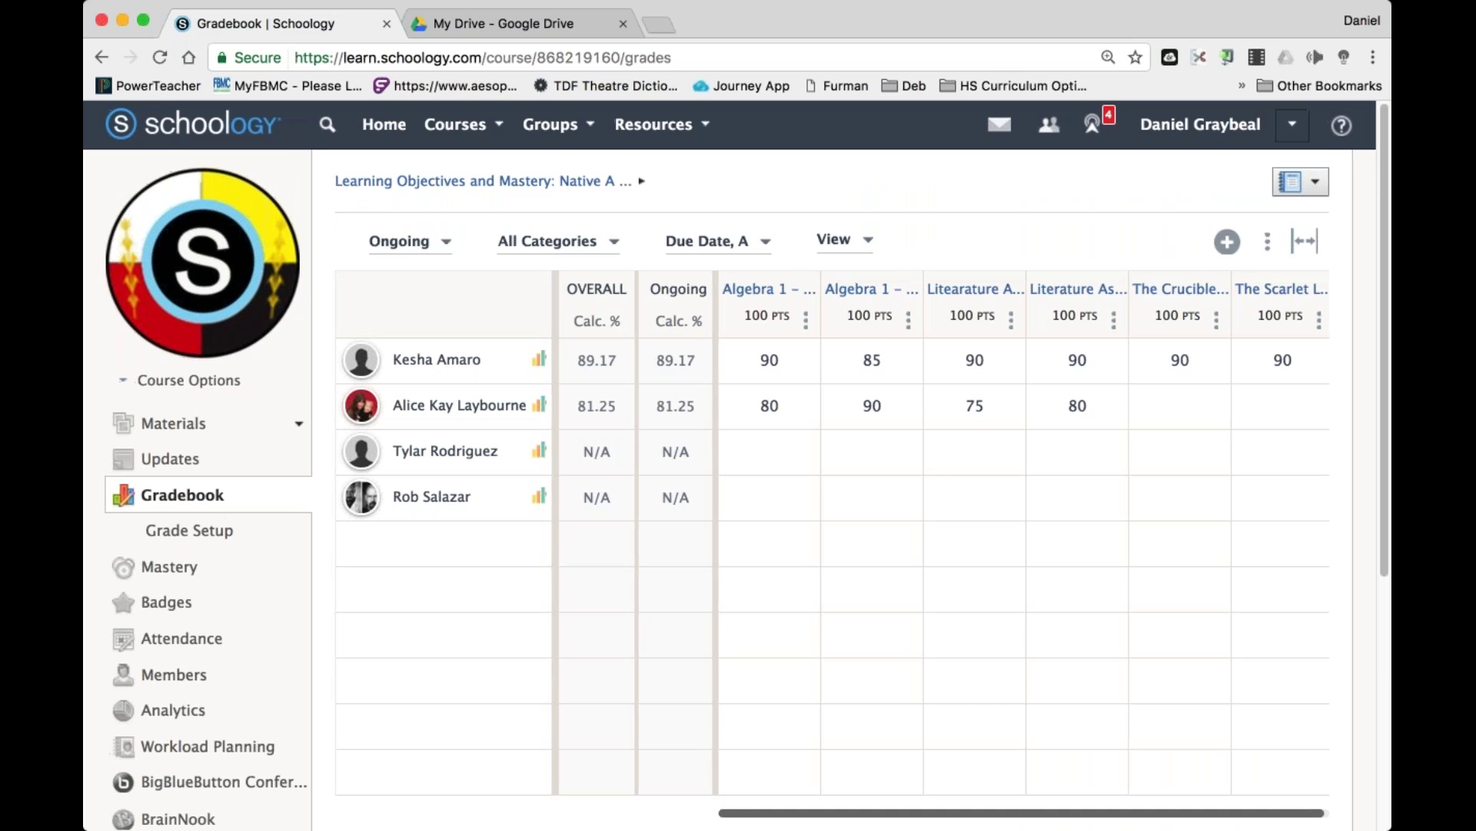
scroll(1163, 810, "right", 1)
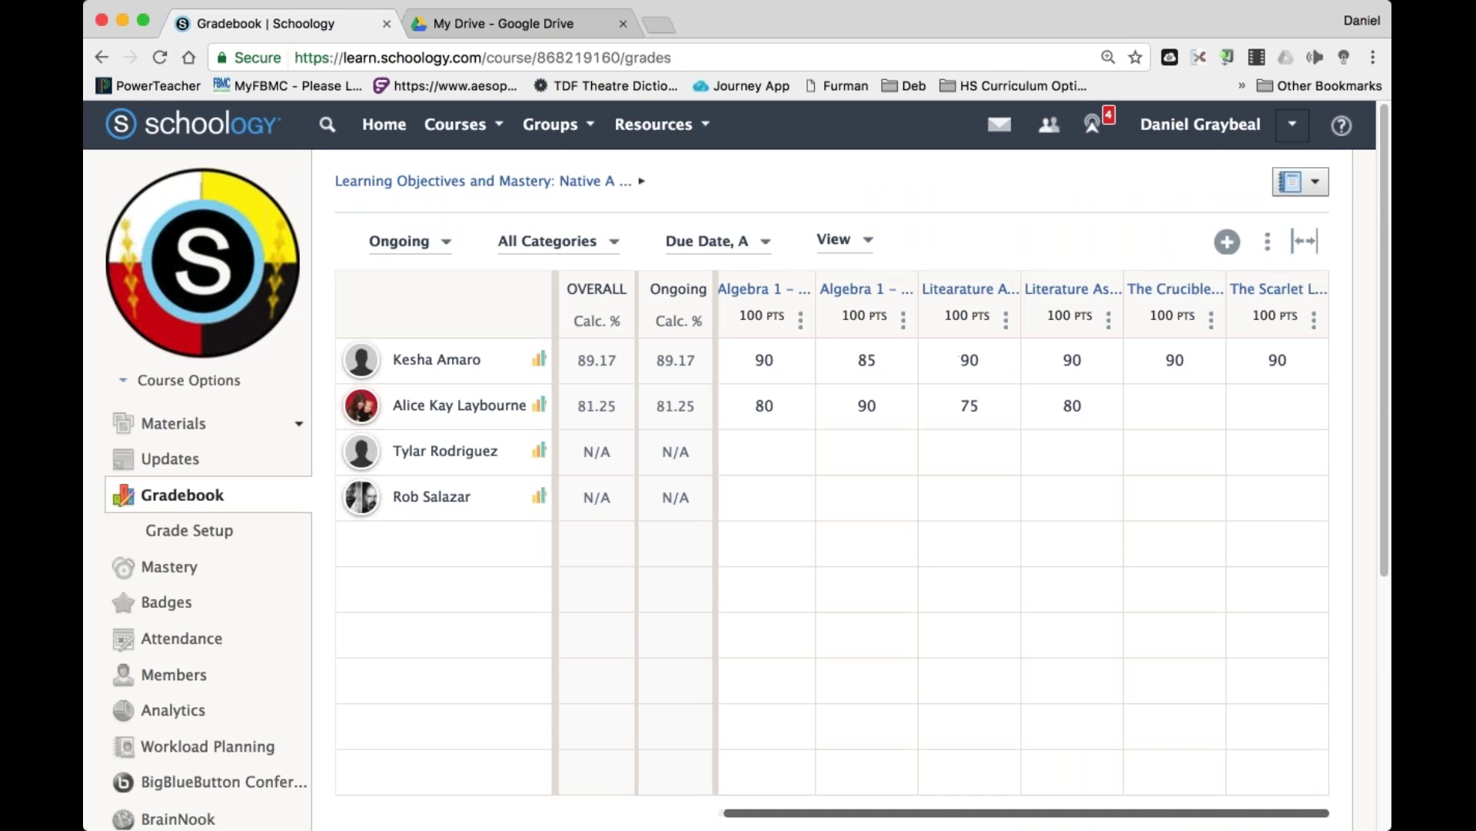
mouse_move(978, 298)
Switch to the Objectives, Mastery, & Rubrics course.
left_click(459, 124)
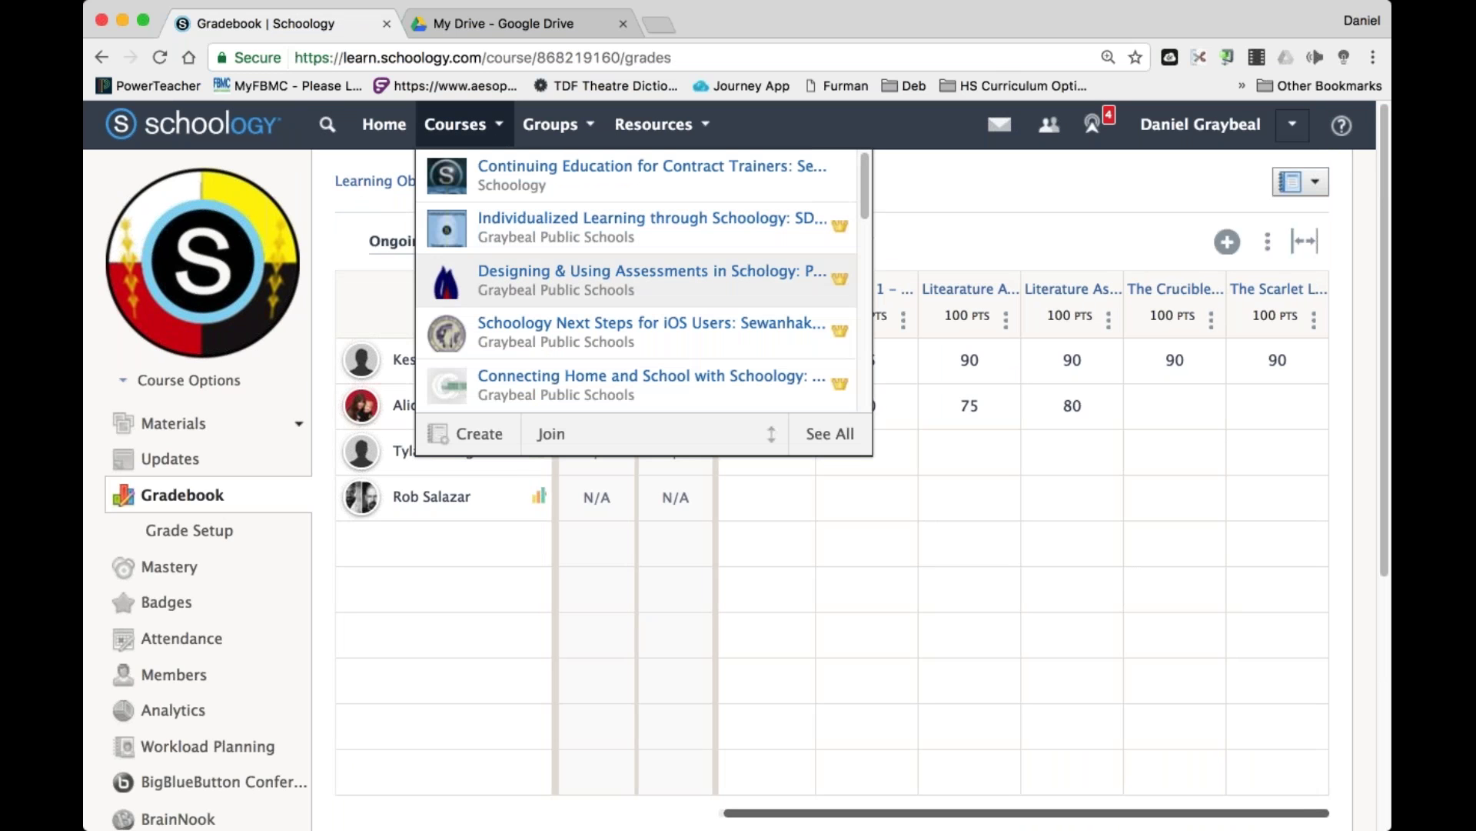
scroll(602, 321, "down", 1)
scroll(601, 321, "down", 8)
scroll(600, 322, "down", 2)
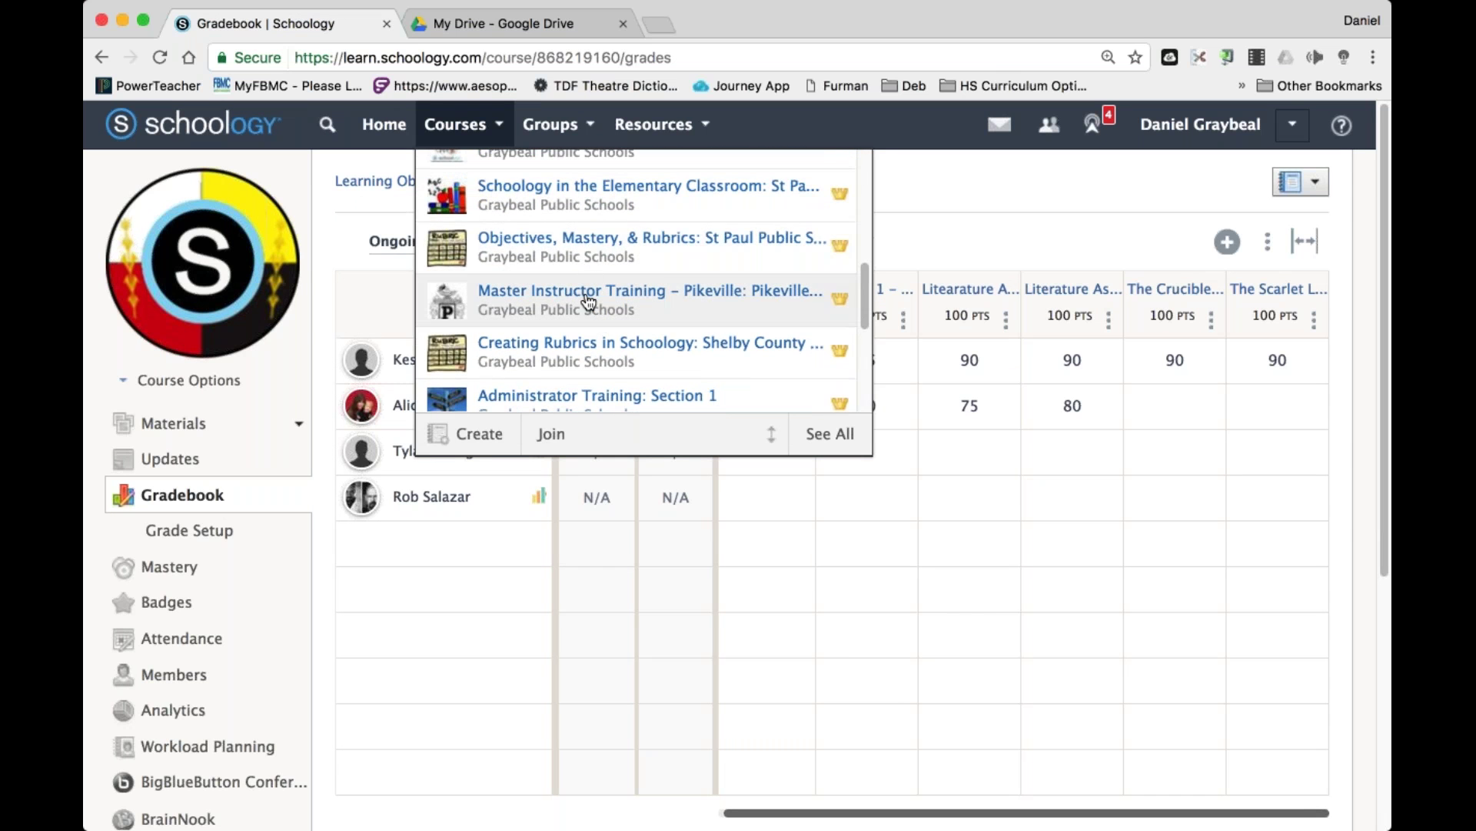
left_click(577, 241)
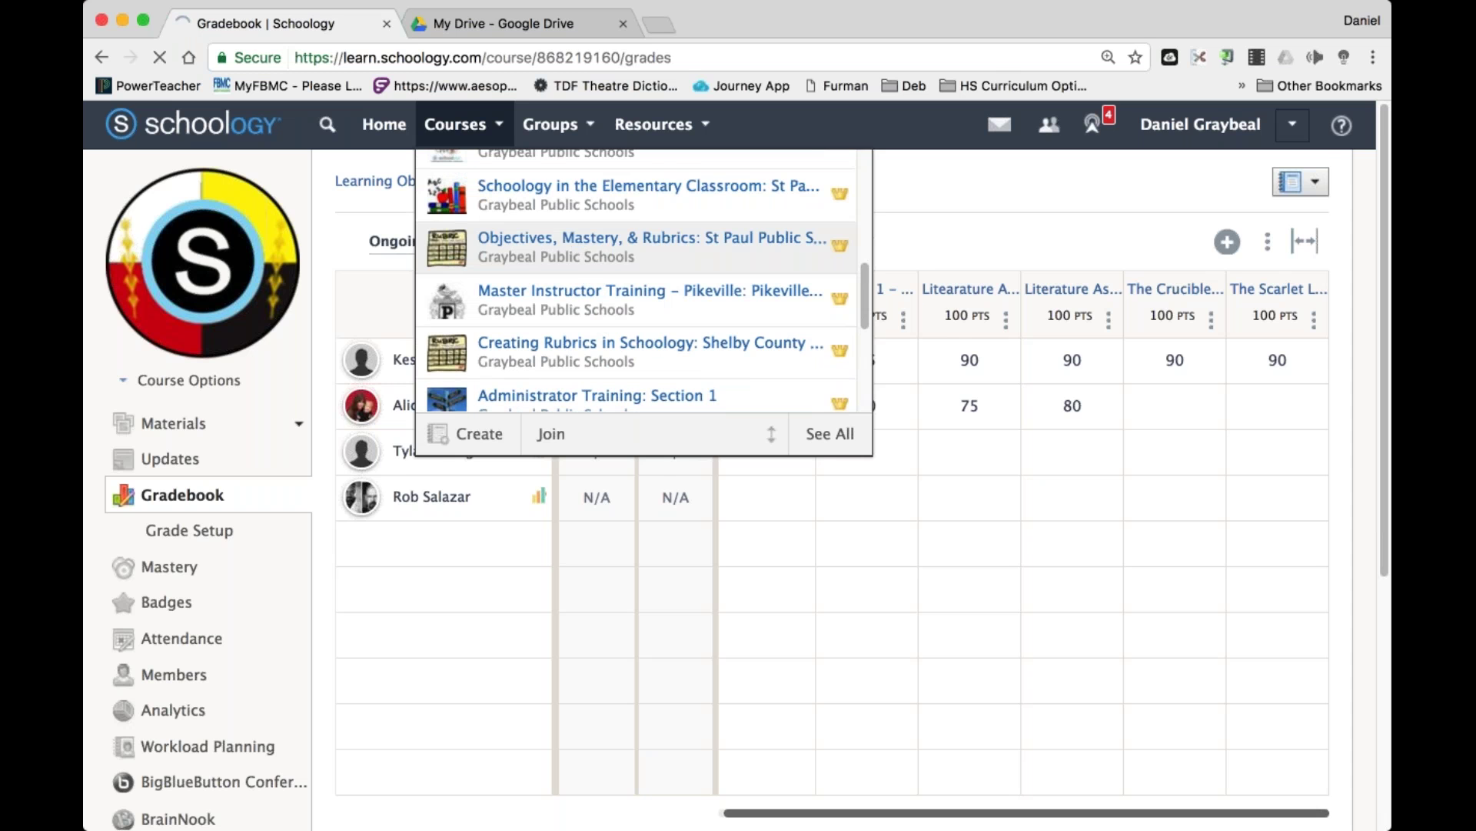
scroll(735, 466, "down", 15)
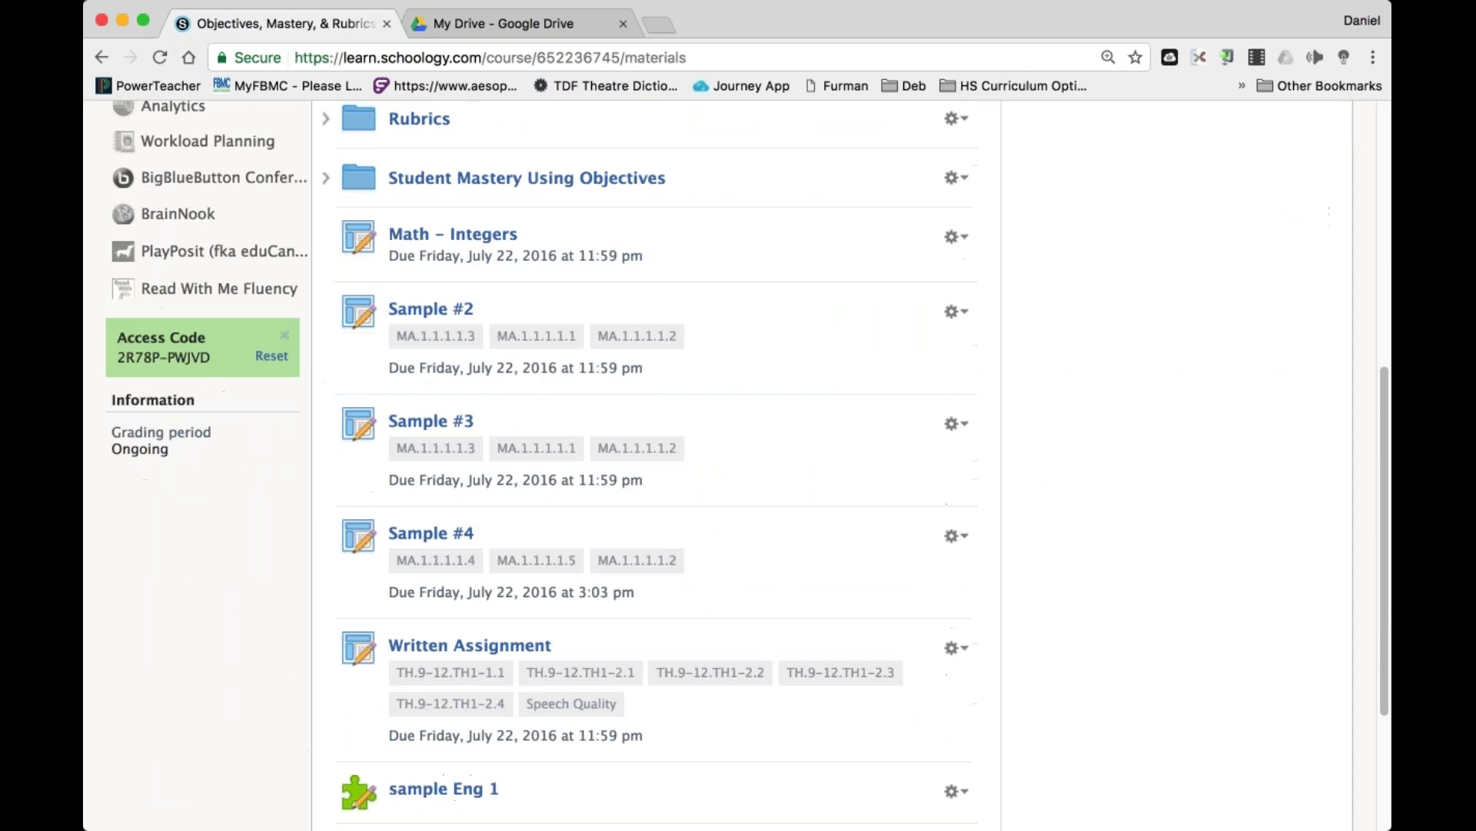
scroll(736, 466, "up", 6)
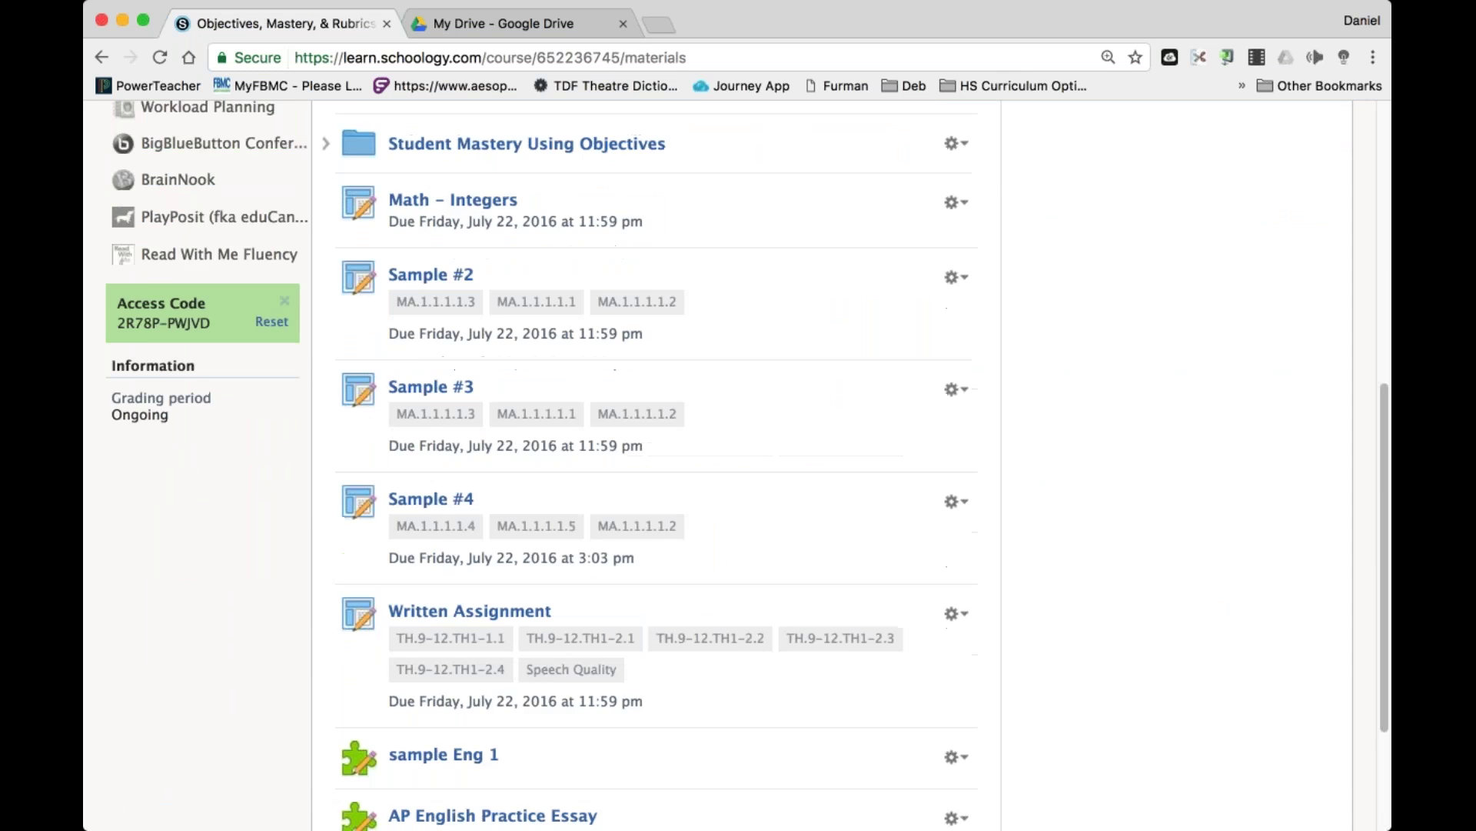
scroll(443, 641, "down", 5)
Review sample Eng 1's results and its one 10-point True/False question, then go to Google Drive.
left_click(444, 641)
left_click(684, 268)
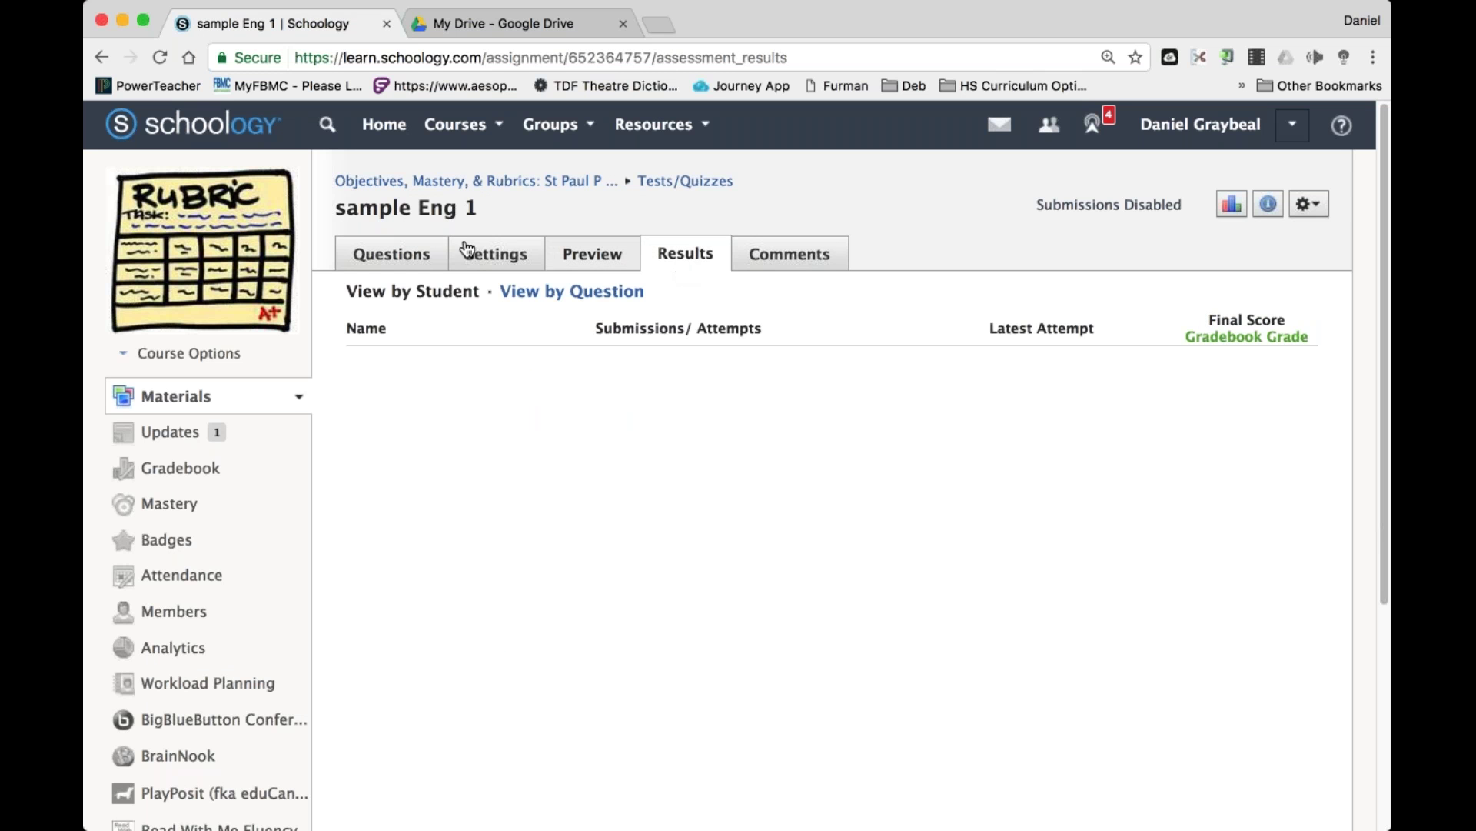
left_click(432, 260)
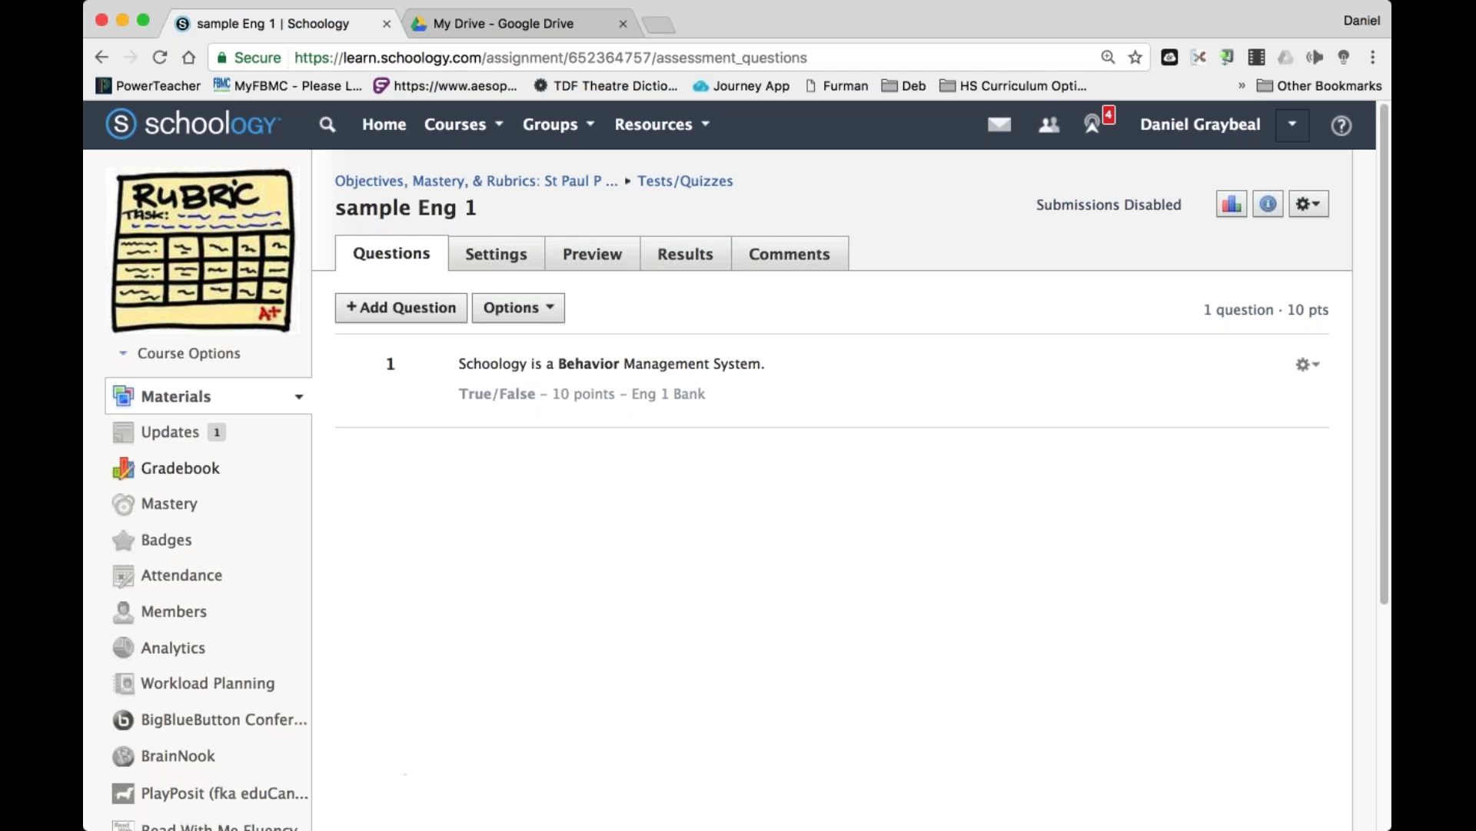
left_click(500, 23)
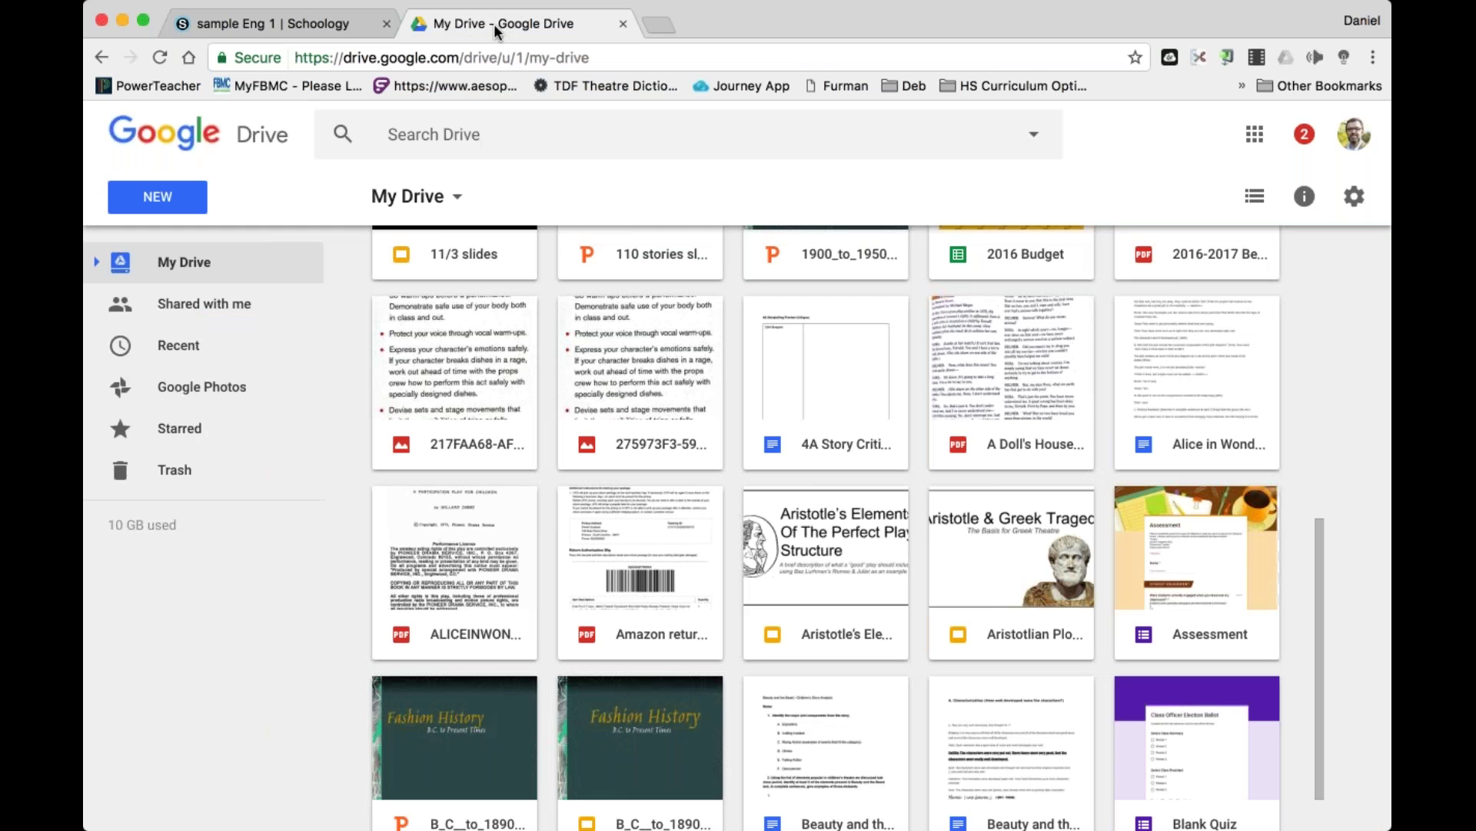
In a new tab, load schoology.pickens.k12.sc.us and open the Theatre 1: Section 2 course.
left_click(647, 23)
type("schoo")
key("Return")
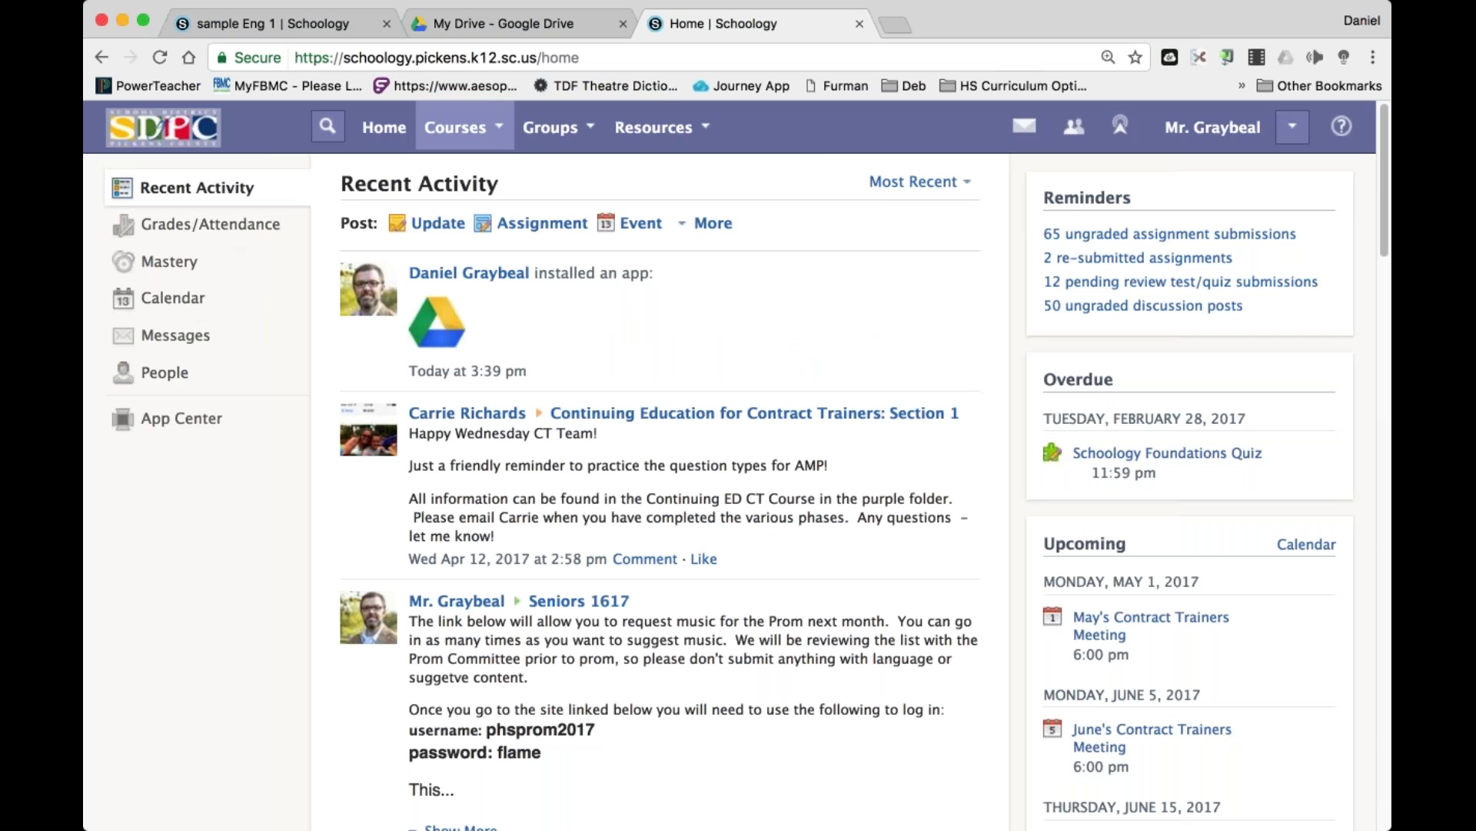
left_click(457, 128)
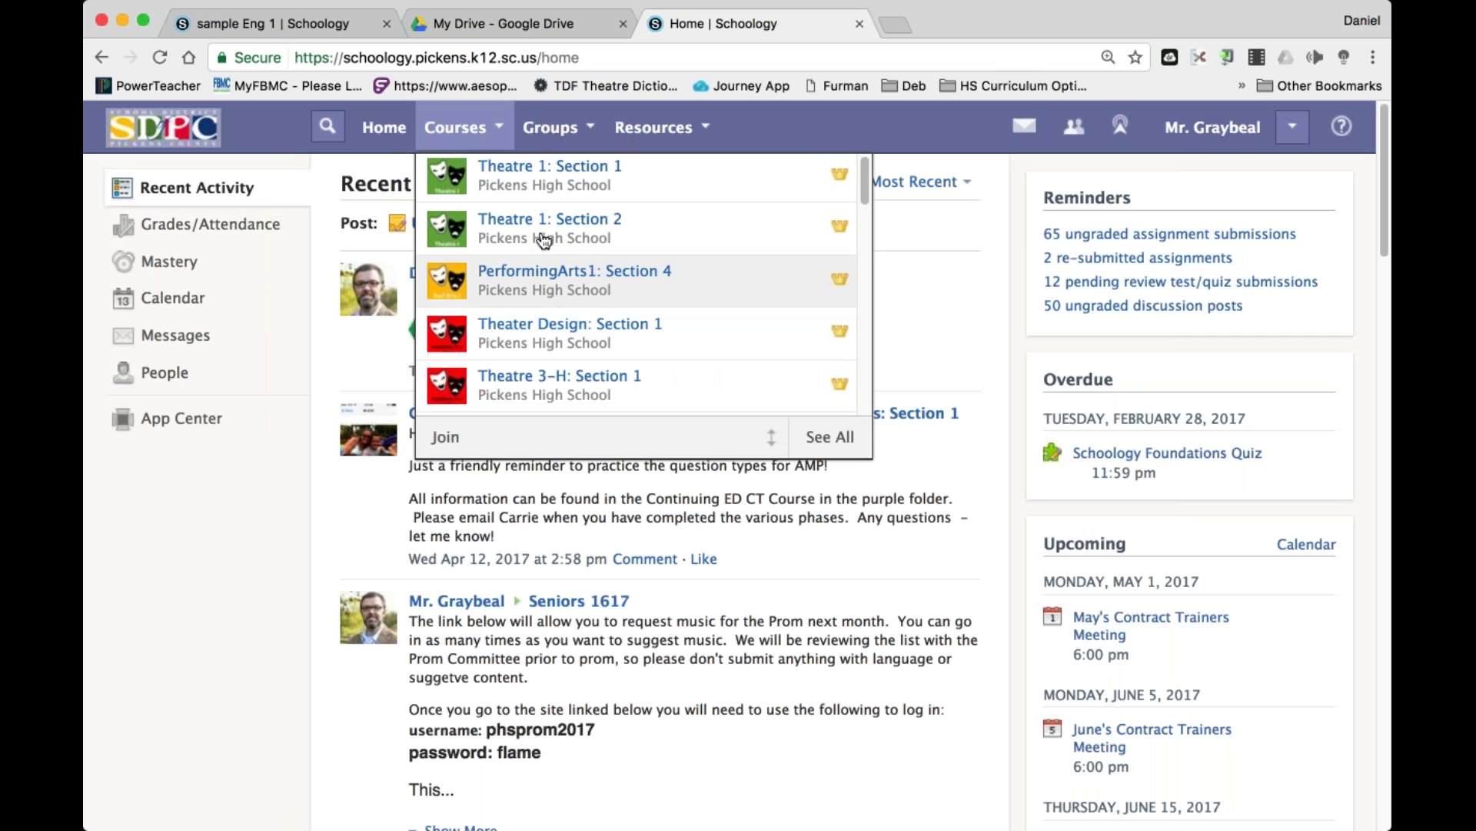
left_click(569, 281)
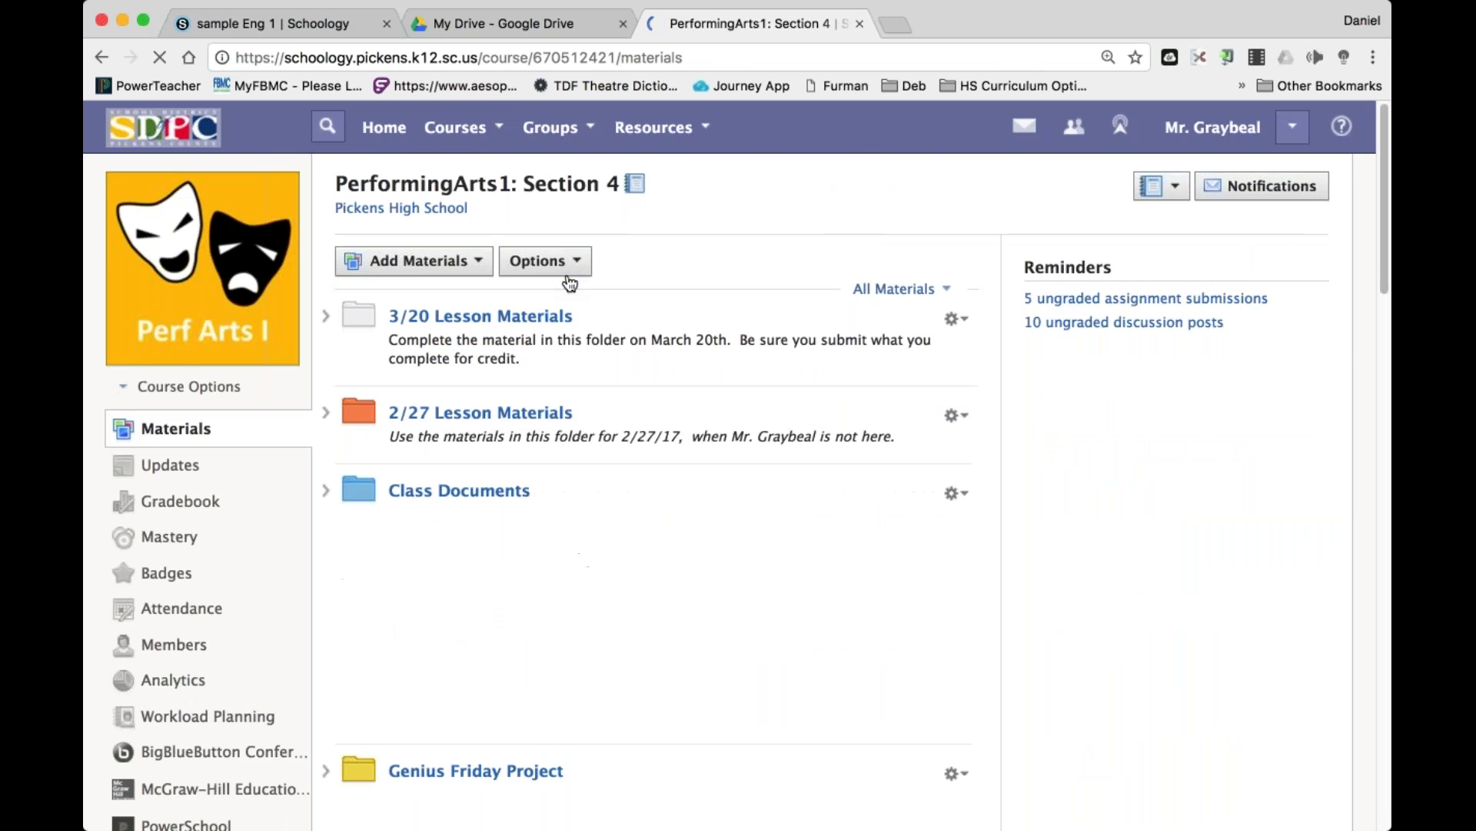
left_click(471, 133)
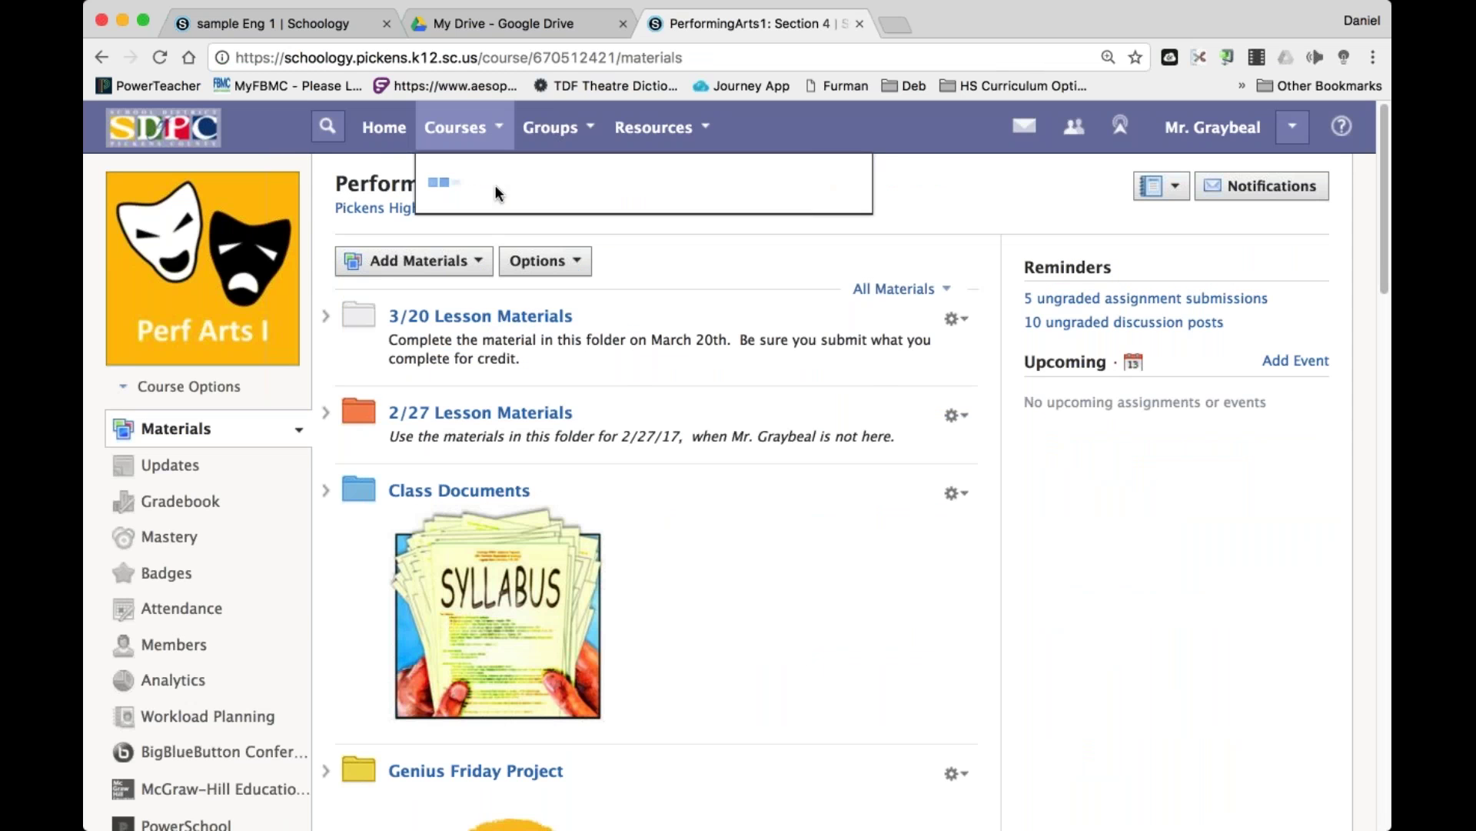
left_click(548, 226)
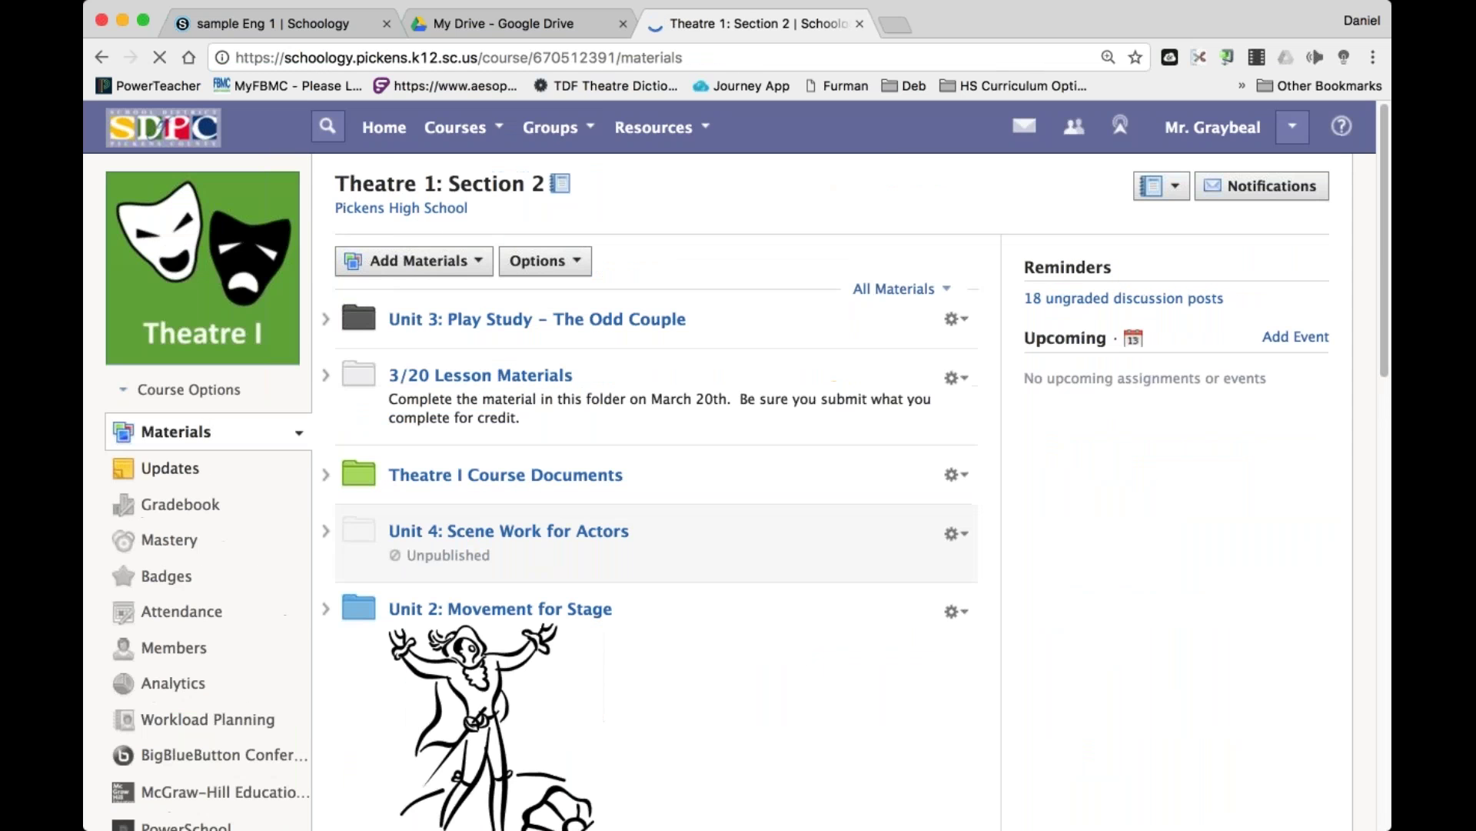
Open the Unit 1: Voice for stage folder, then the Theatre 1 gradebook.
scroll(546, 563, "down", 10)
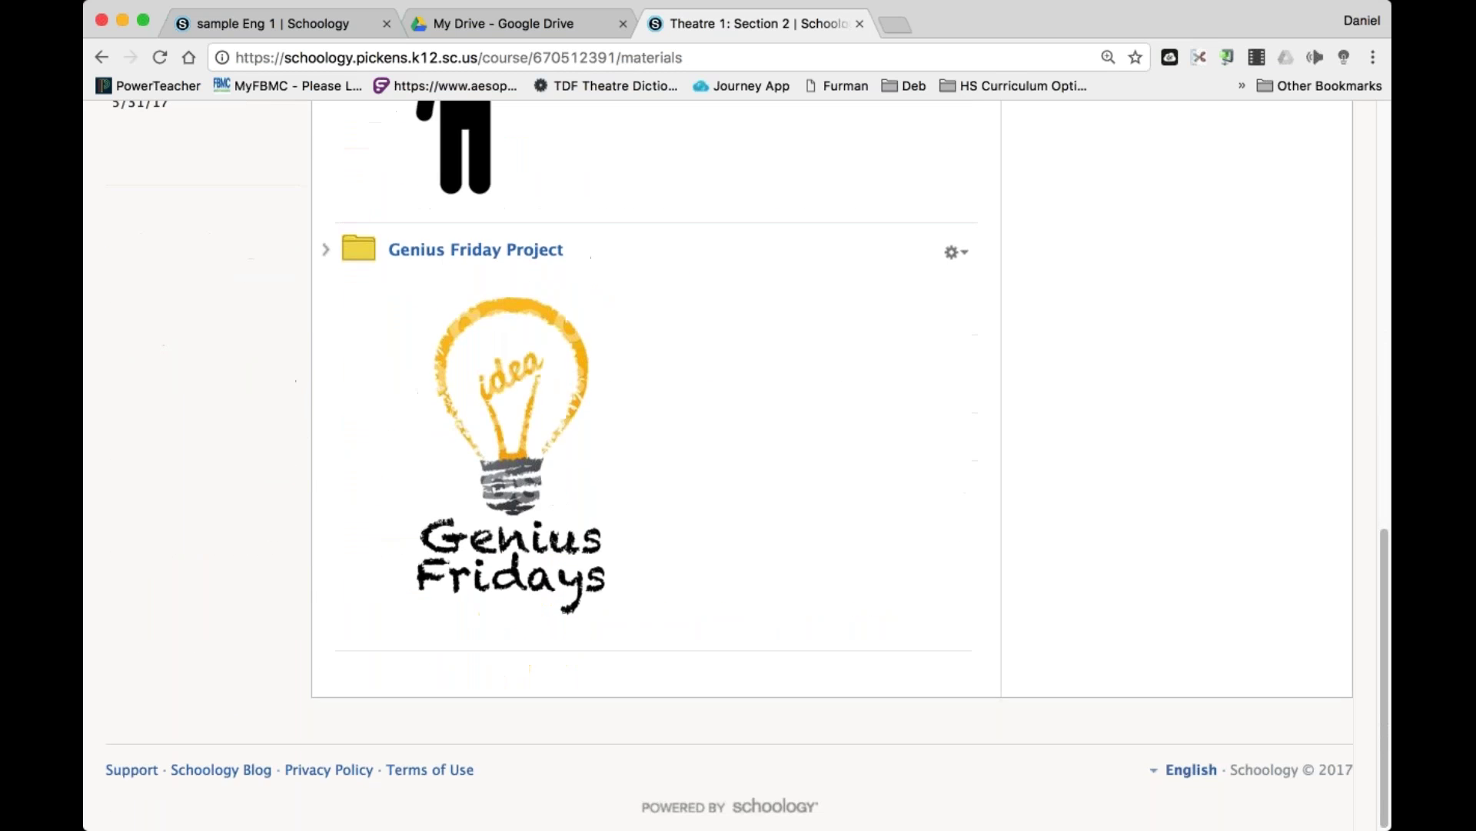
scroll(546, 563, "up", 6)
scroll(545, 561, "up", 2)
left_click(542, 579)
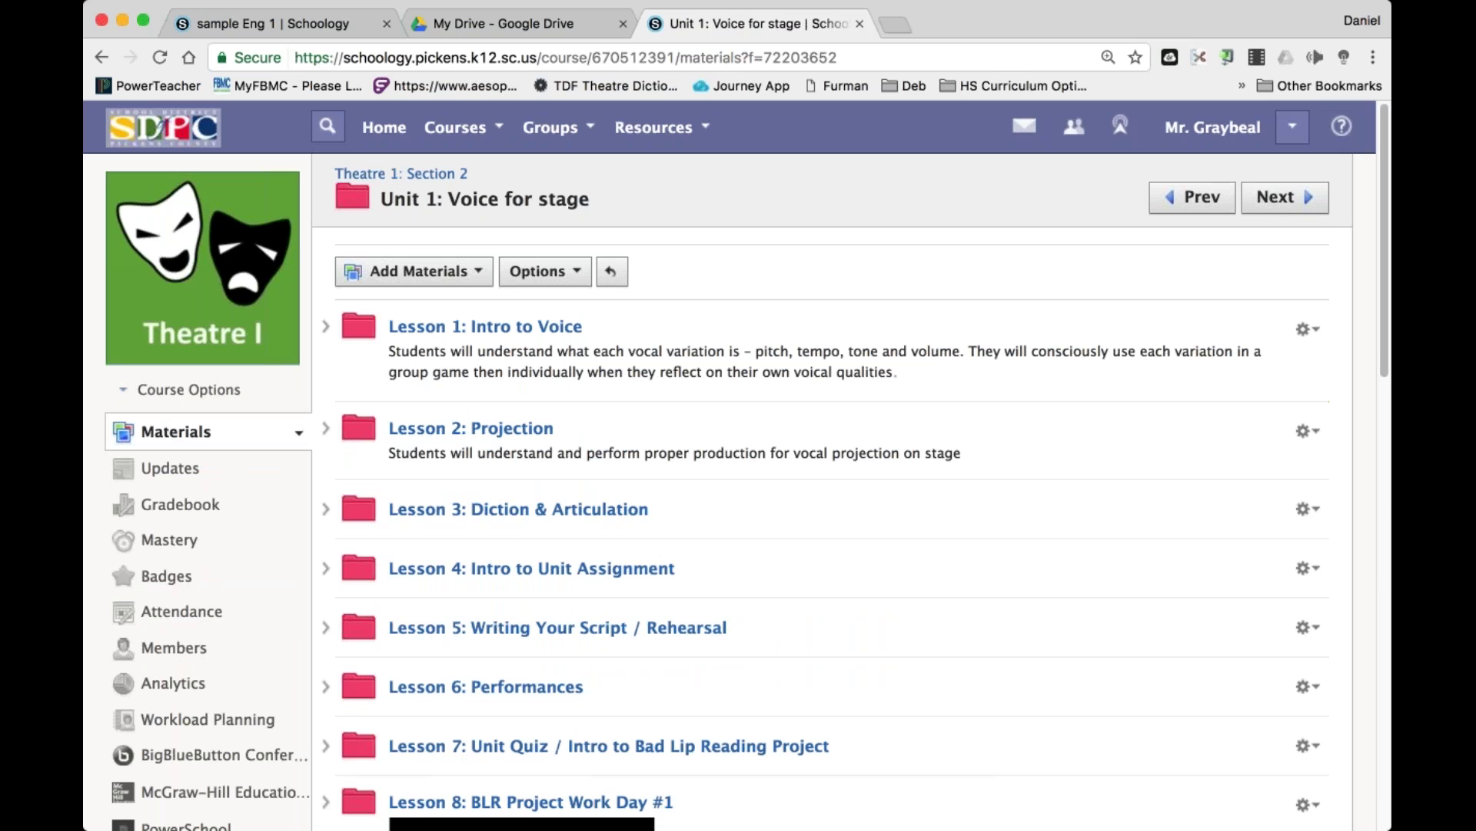
scroll(538, 596, "down", 6)
scroll(539, 596, "up", 3)
scroll(188, 507, "up", 3)
left_click(188, 511)
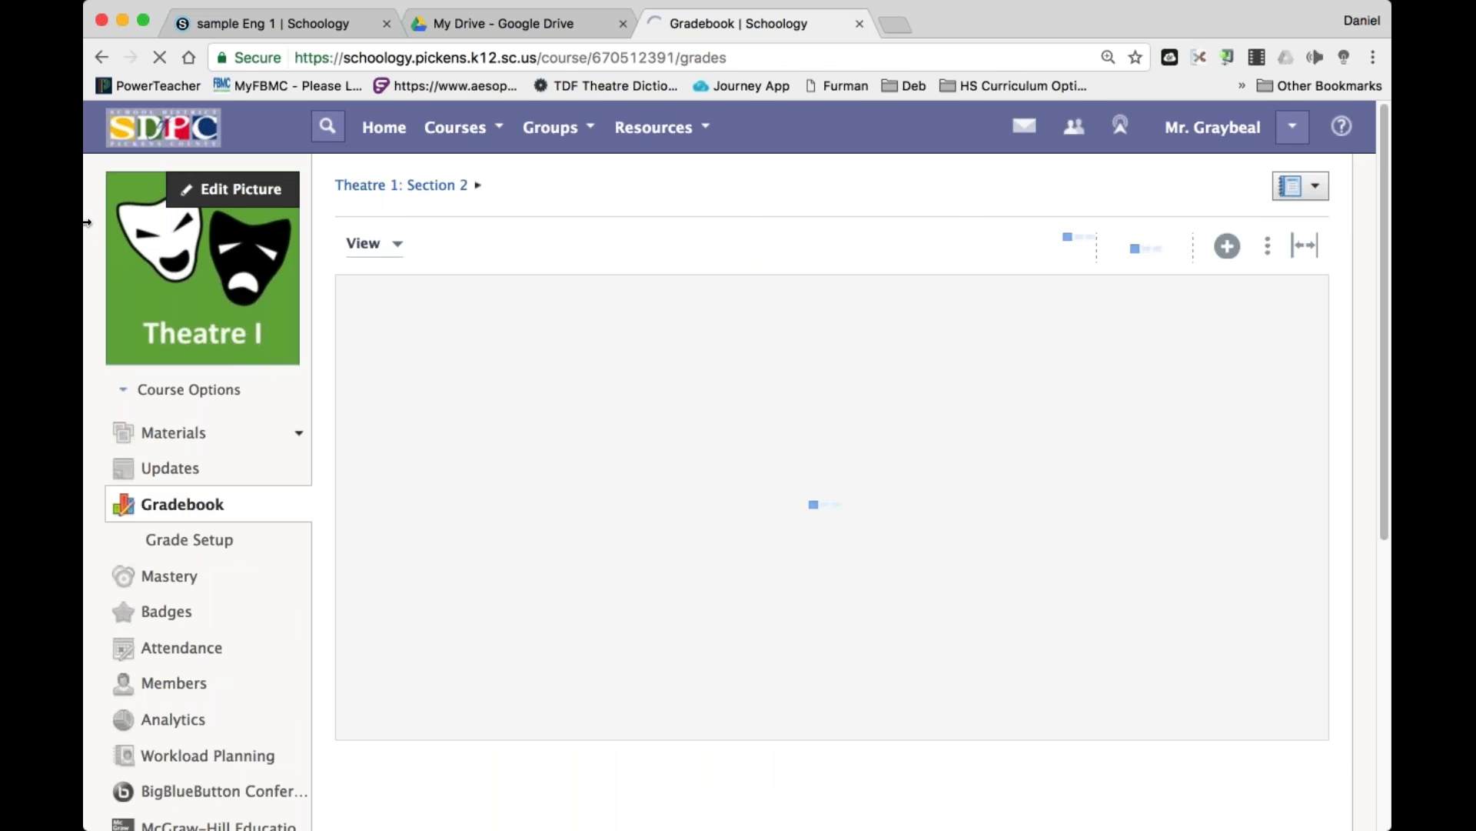
Narrow the browser window and filter the gradebook to Quarter 3.
left_click_drag(87, 222, 465, 222)
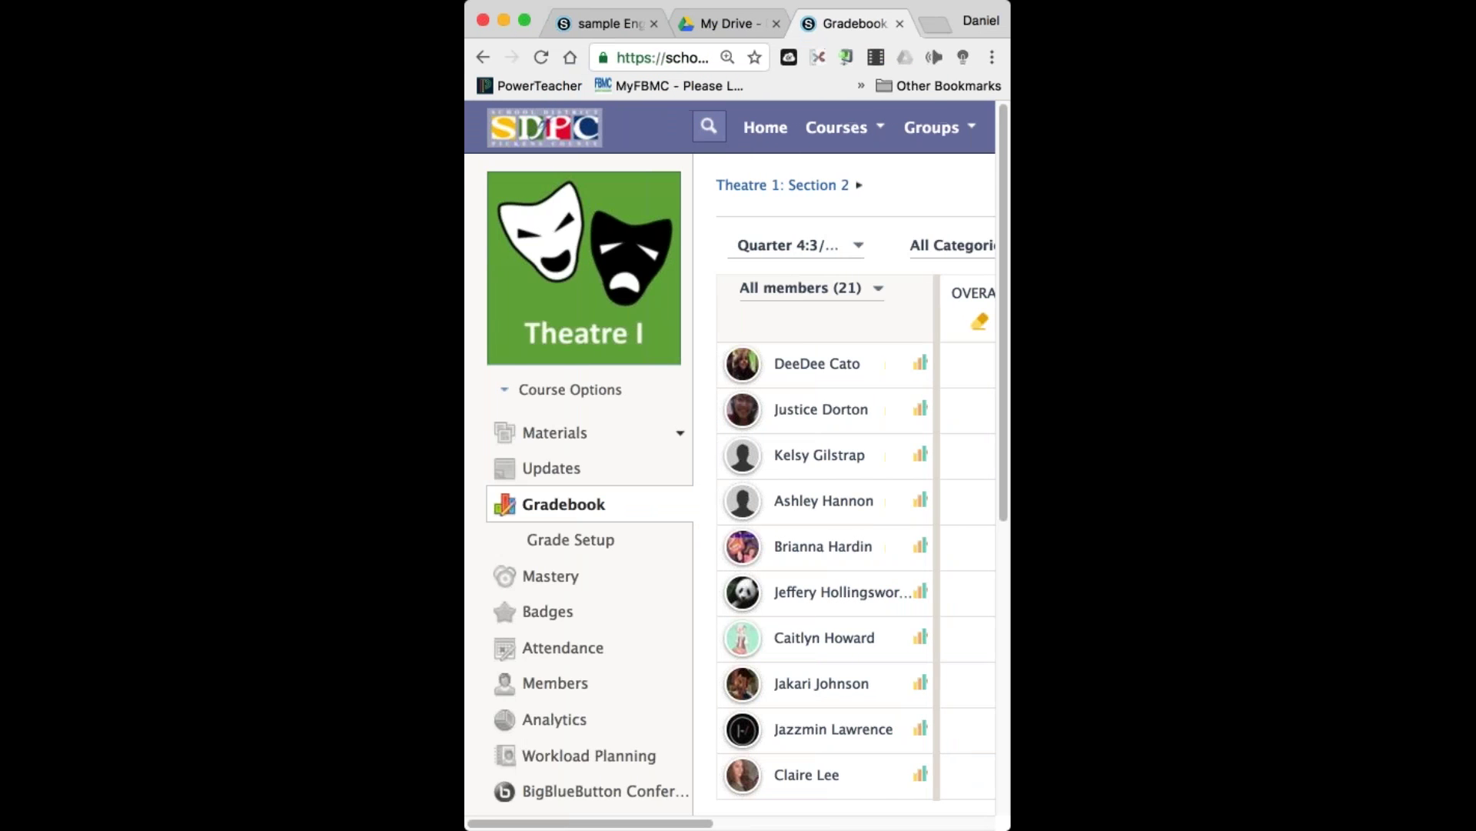
left_click_drag(709, 824, 990, 824)
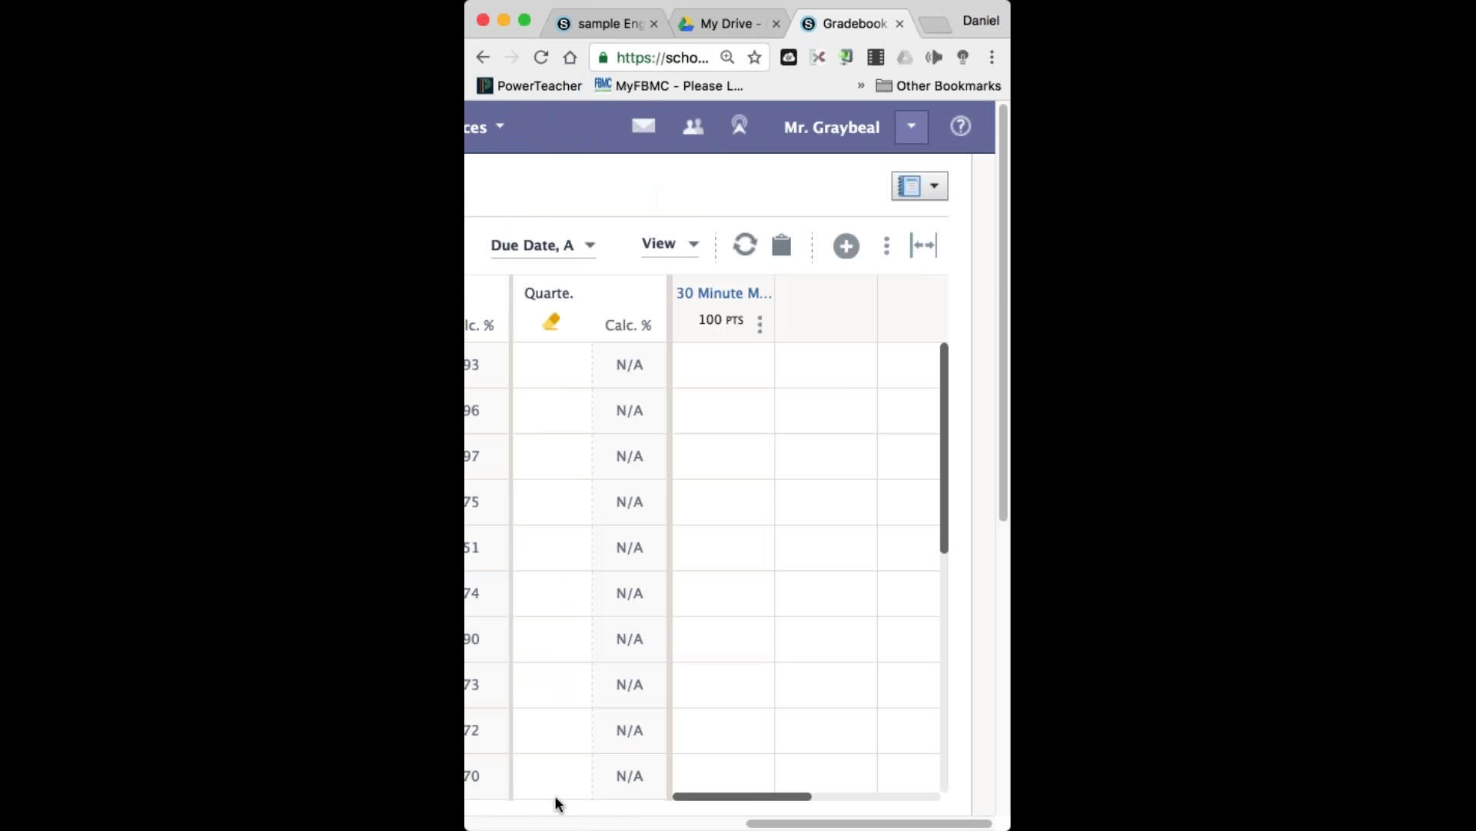
left_click_drag(808, 824, 530, 824)
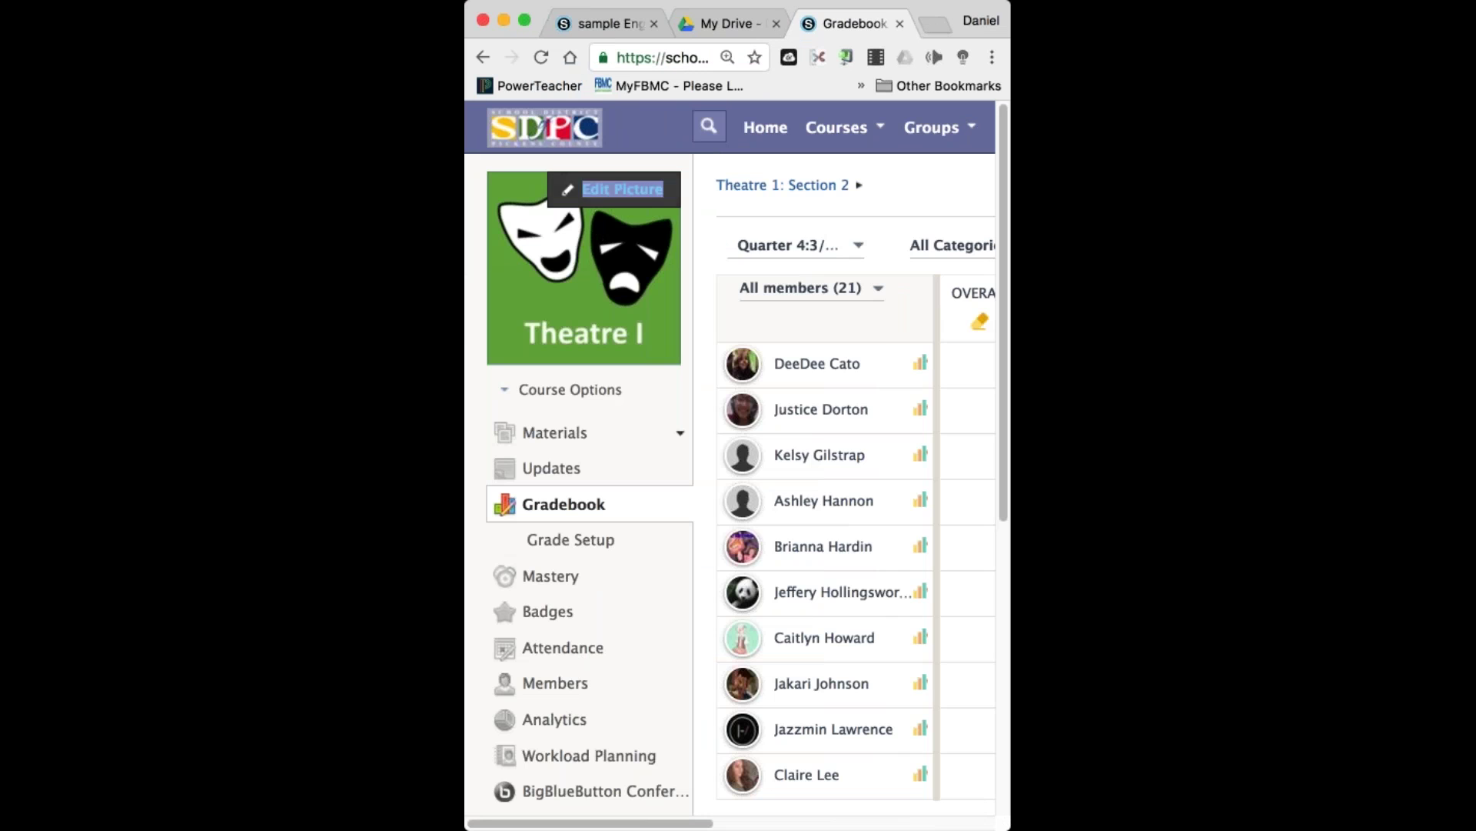
left_click(789, 245)
left_click(815, 389)
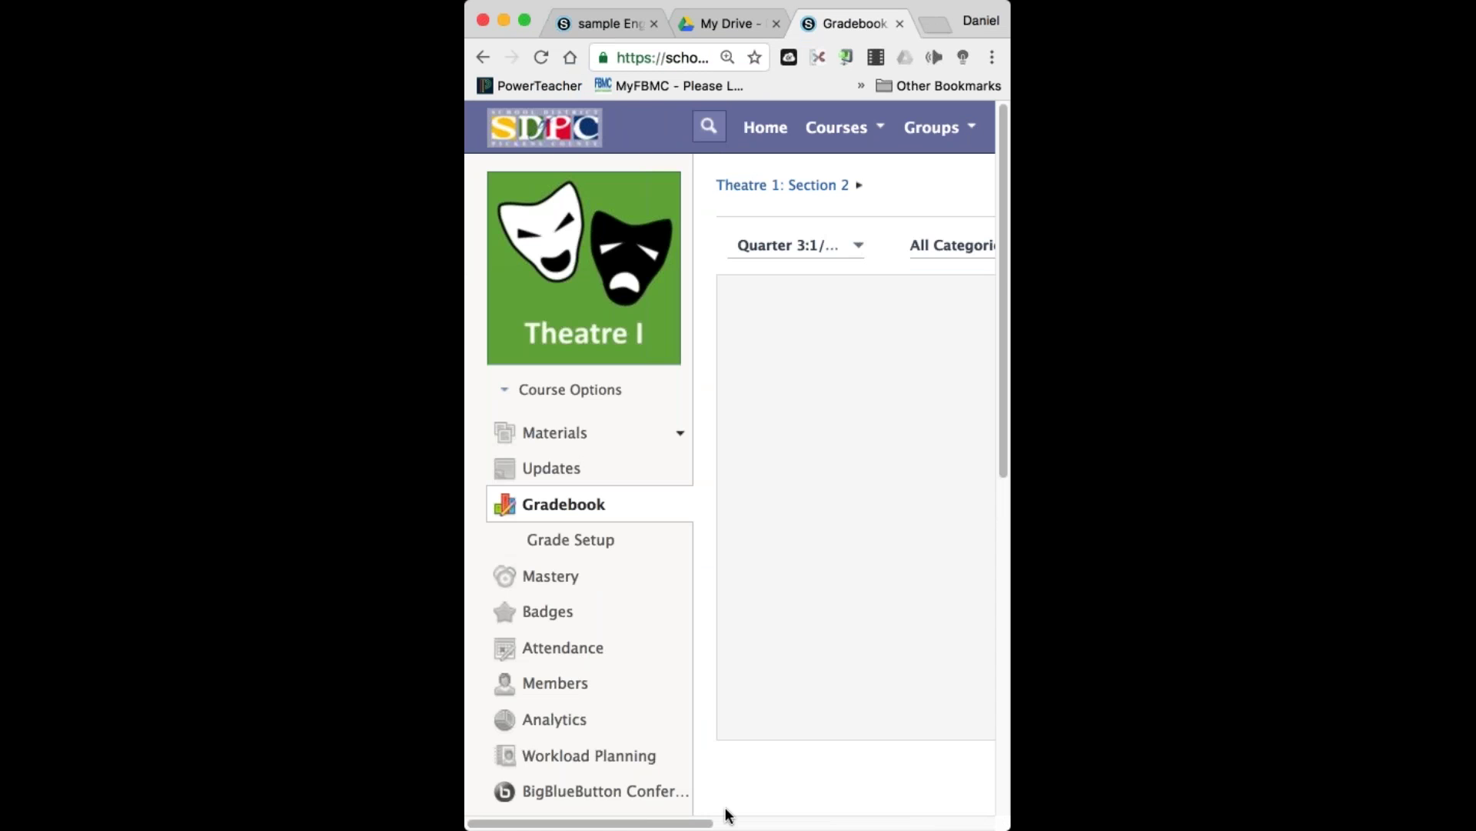
scroll(730, 461, "right", 10)
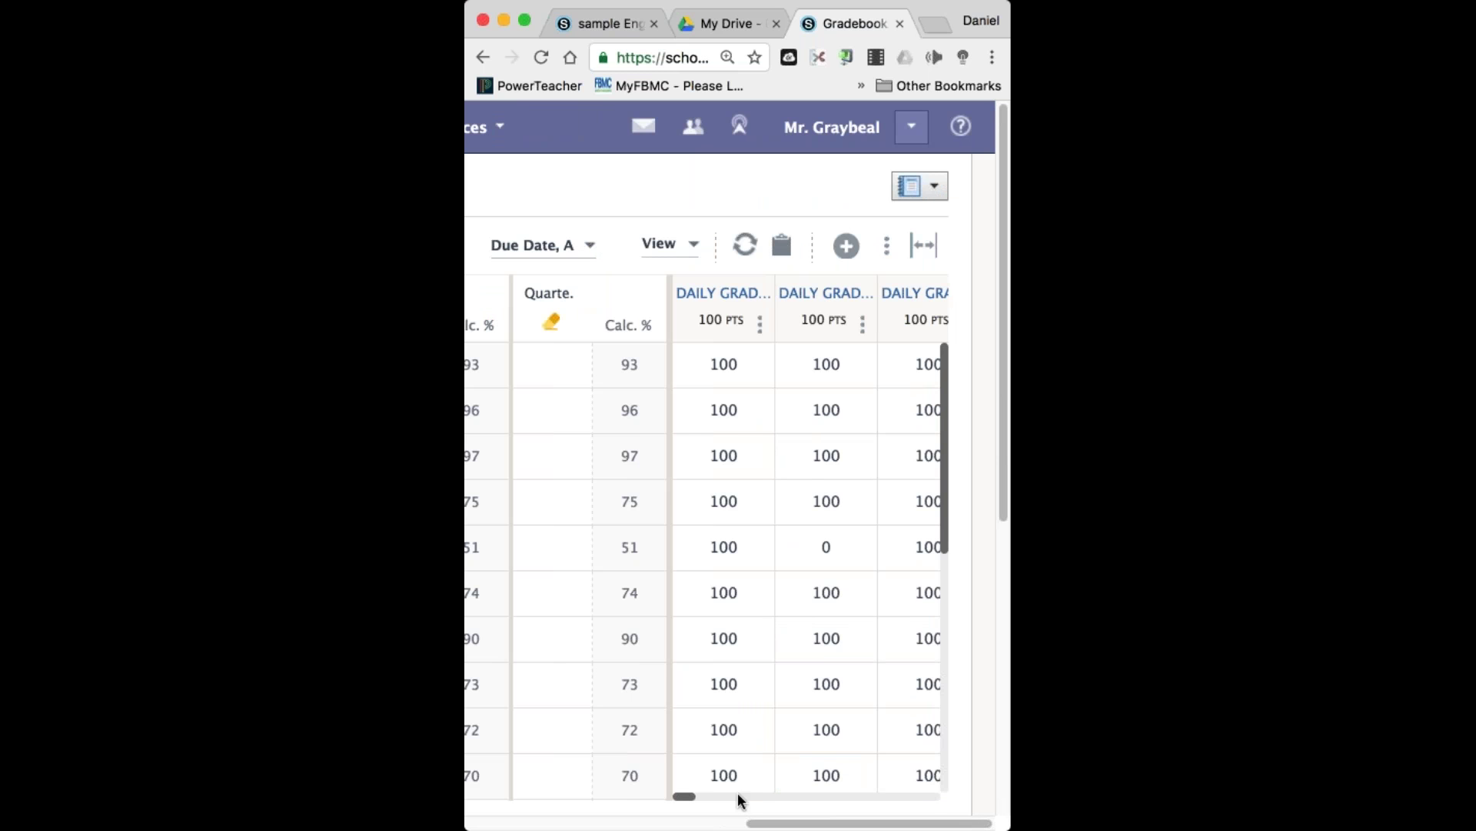
scroll(722, 769, "down", 5)
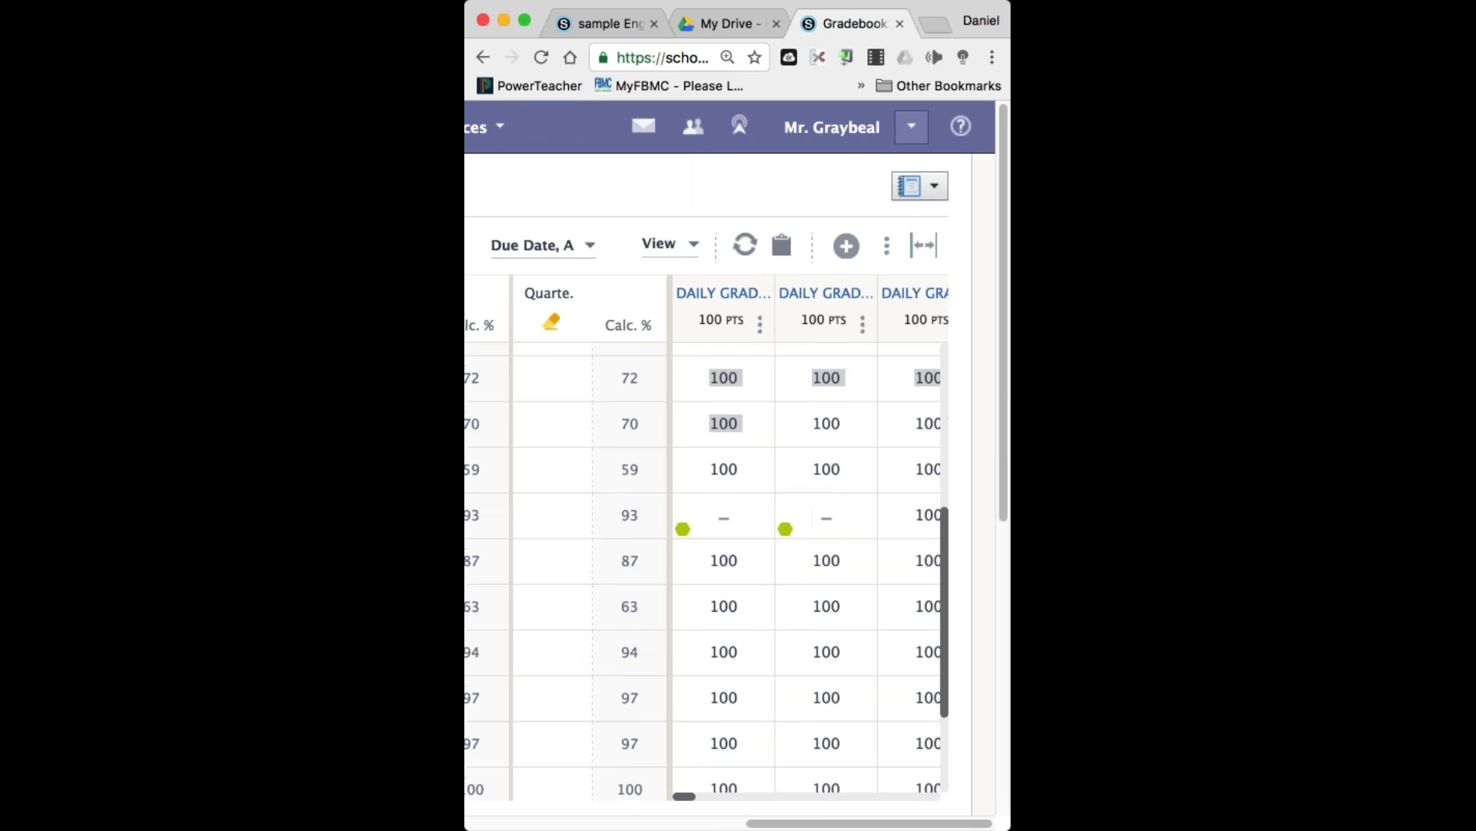
Narrow the window further and check the gradebook's View options without changing them.
left_click_drag(465, 523, 524, 528)
scroll(785, 738, "right", 3)
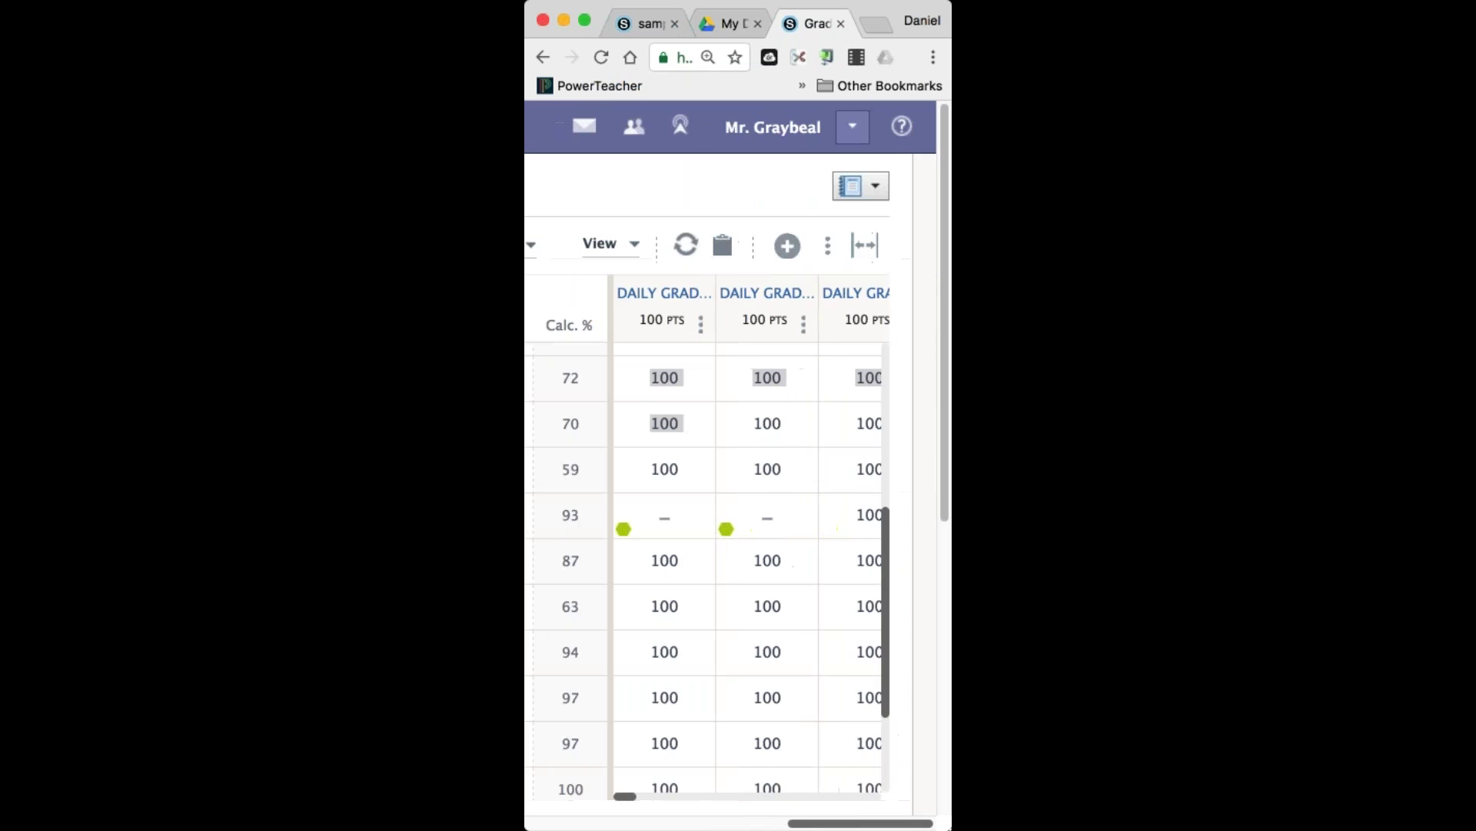
left_click_drag(525, 569, 537, 569)
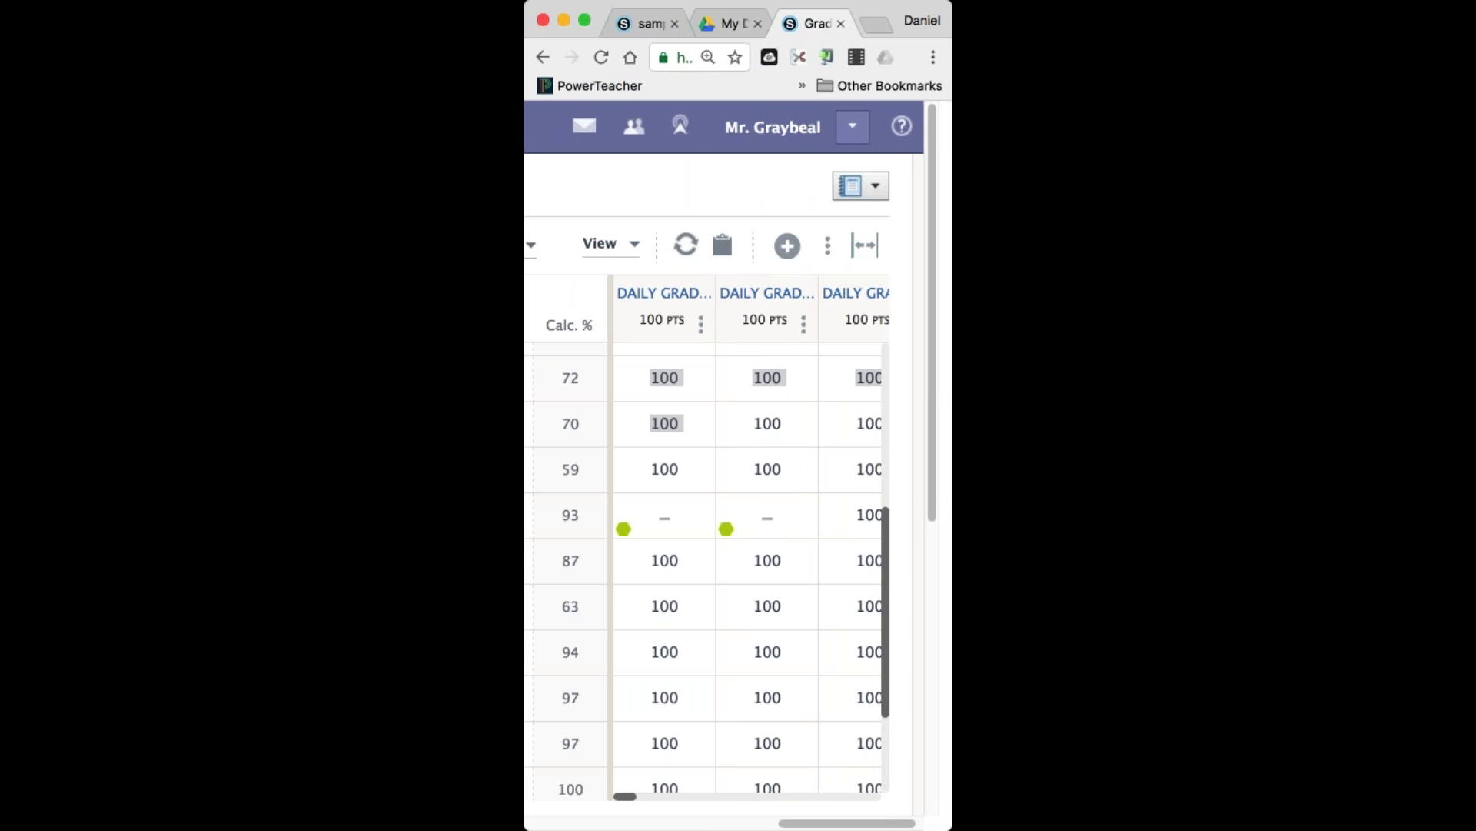
left_click_drag(633, 794, 765, 807)
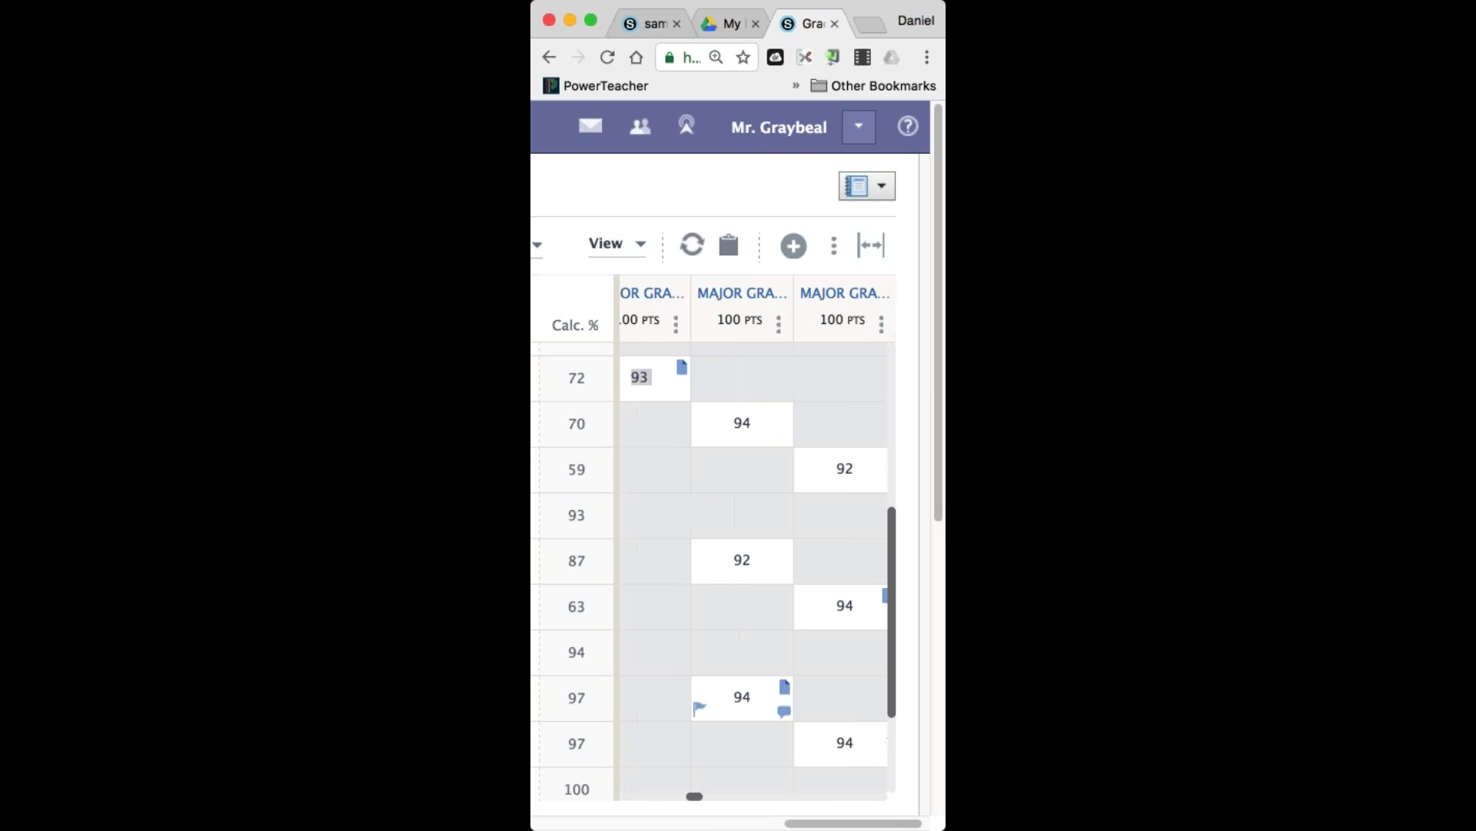
left_click(610, 248)
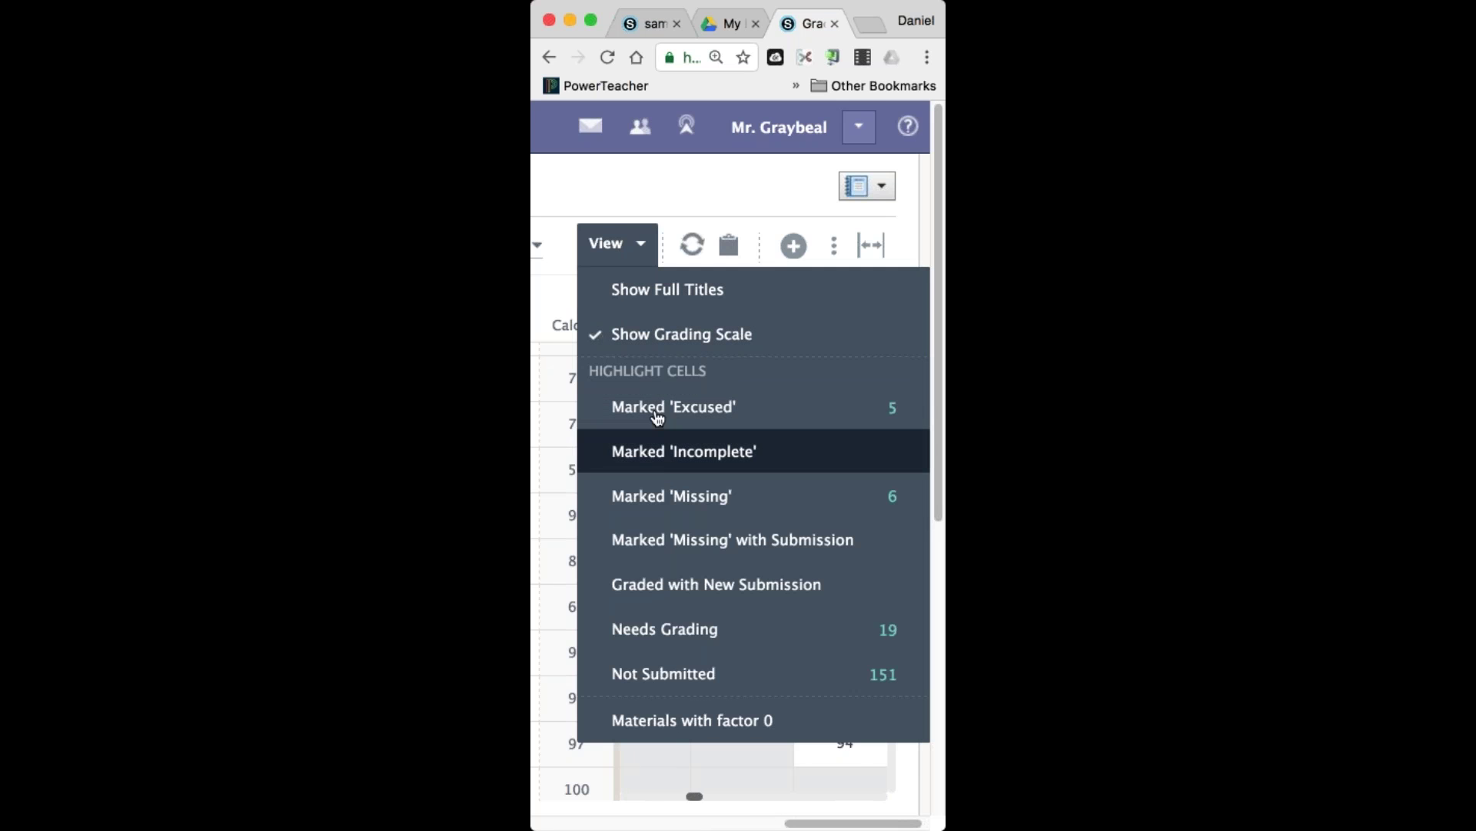
left_click(588, 186)
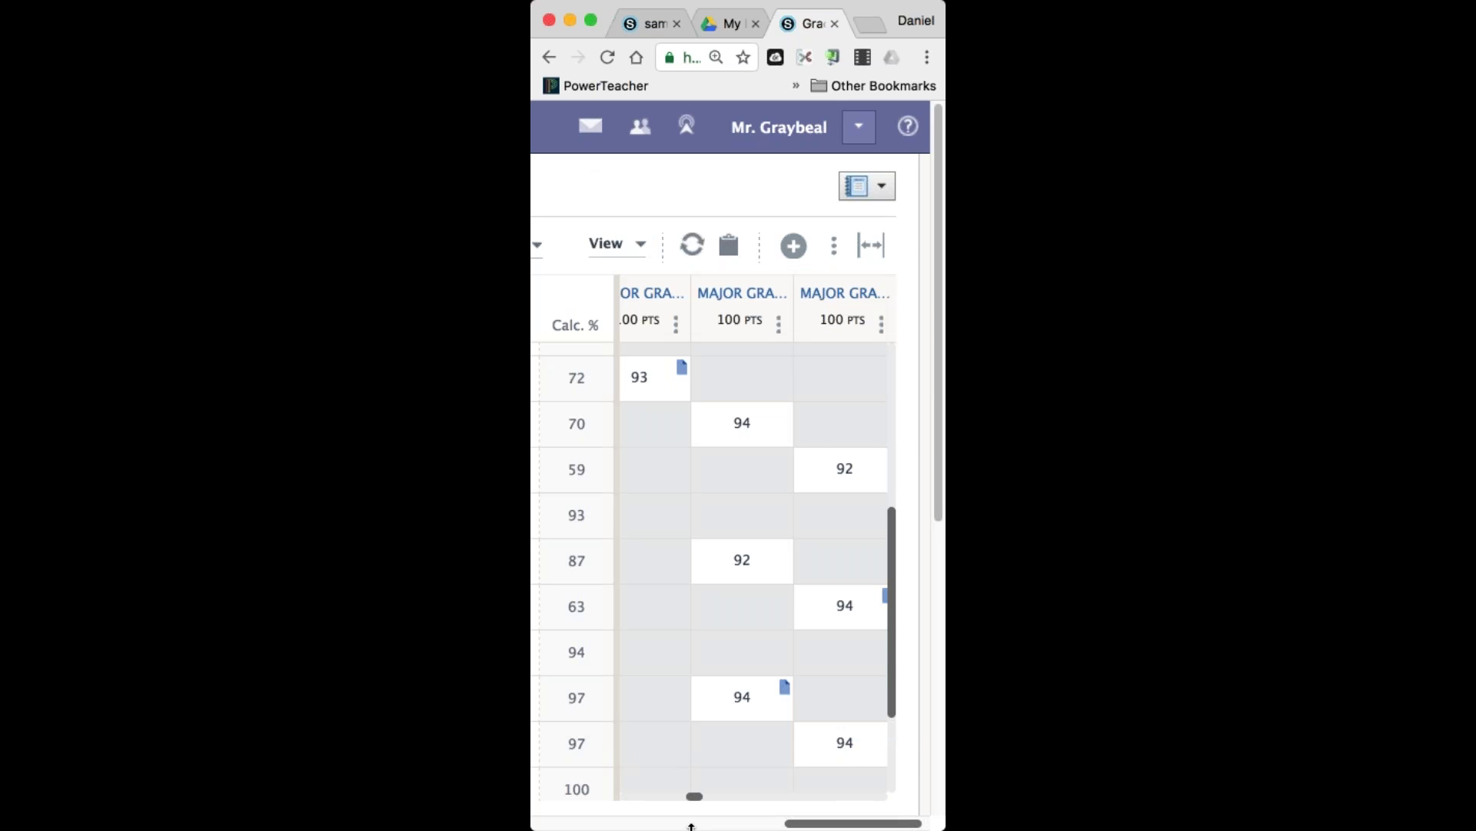
scroll(692, 826, "left", 6)
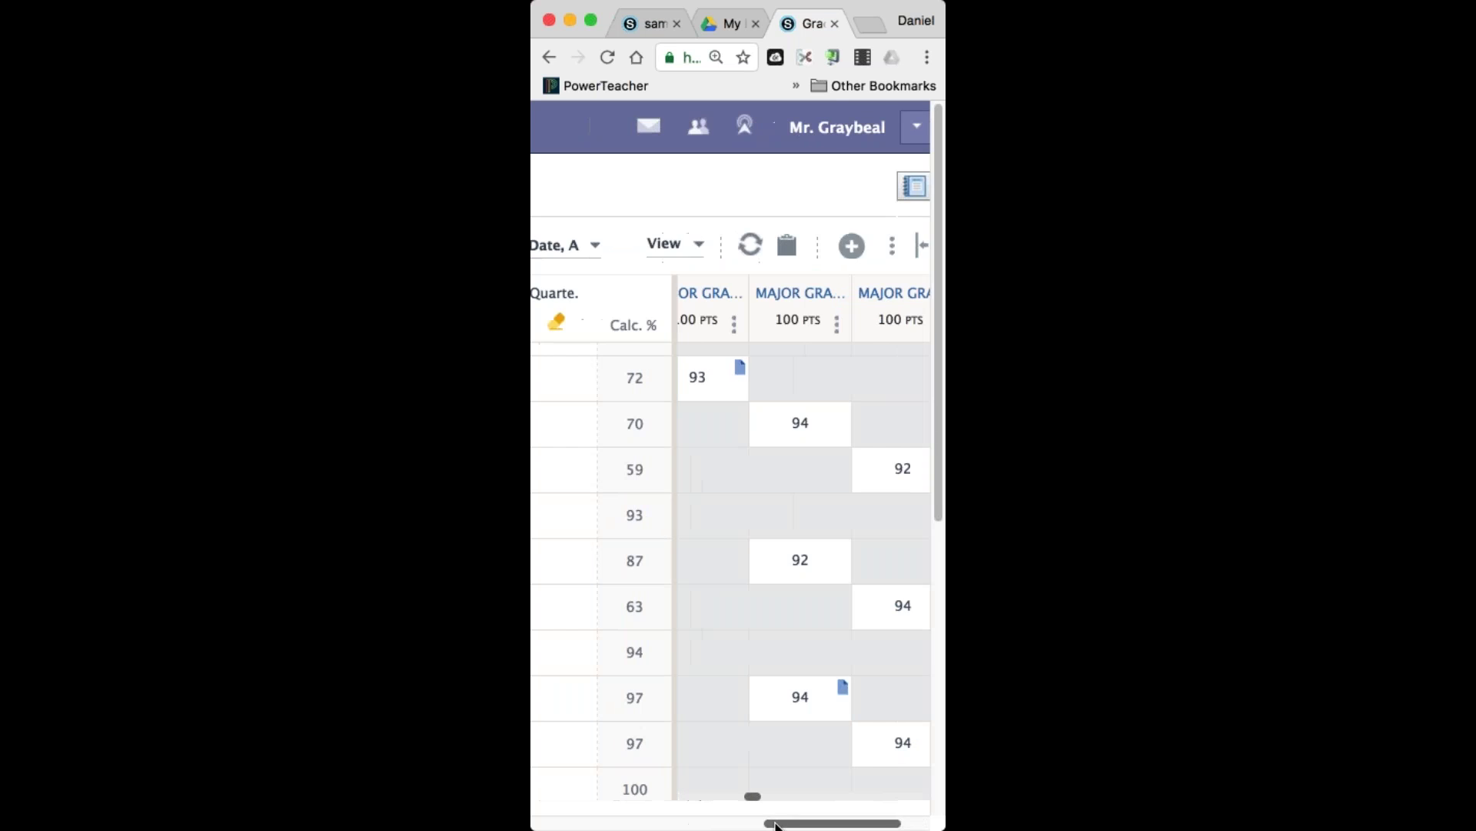
scroll(715, 826, "right", 2)
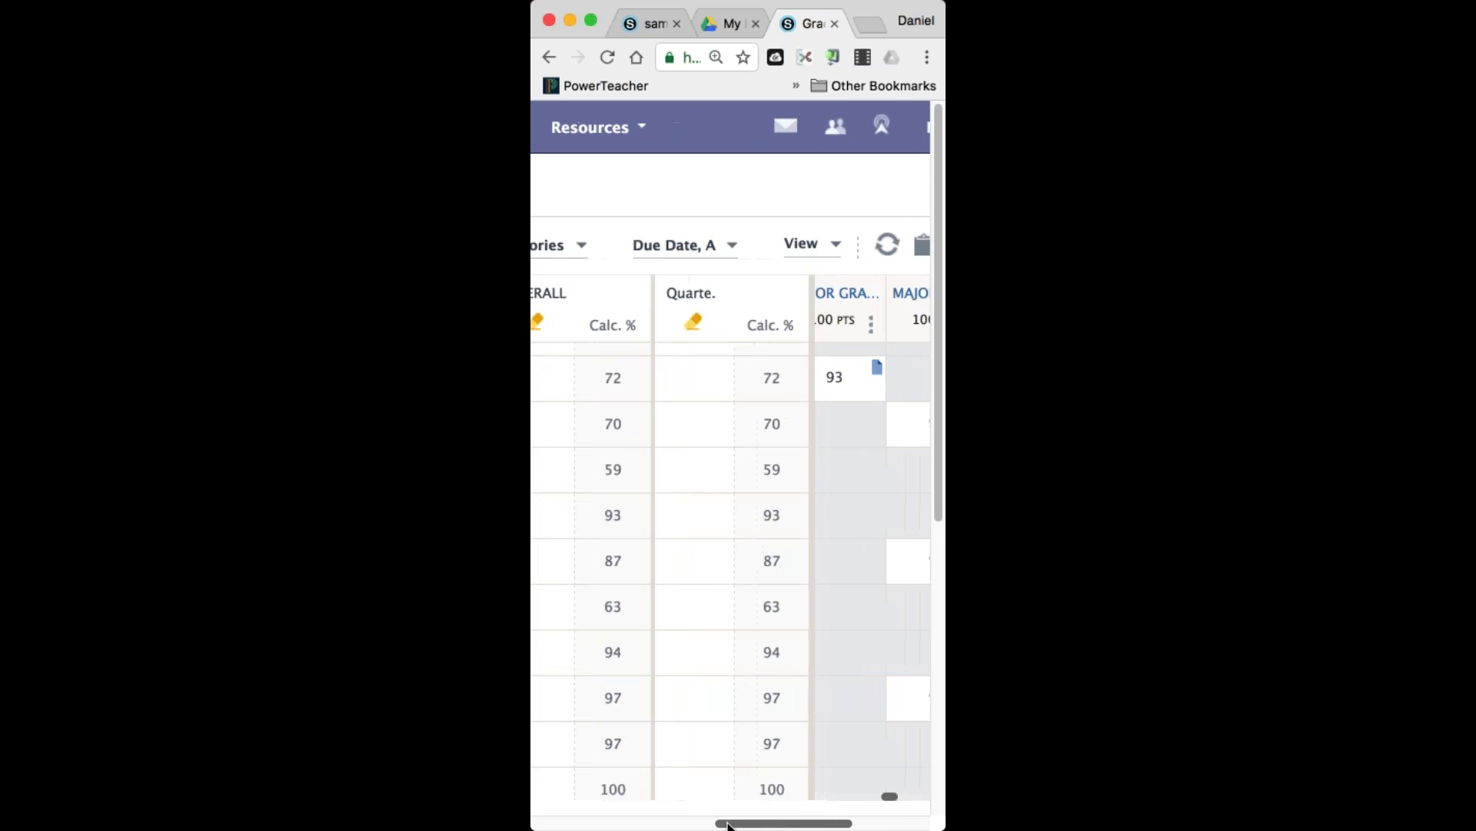
Limit the gradebook to the Test / Project category, then return to the sample Eng 1 tab.
left_click(569, 244)
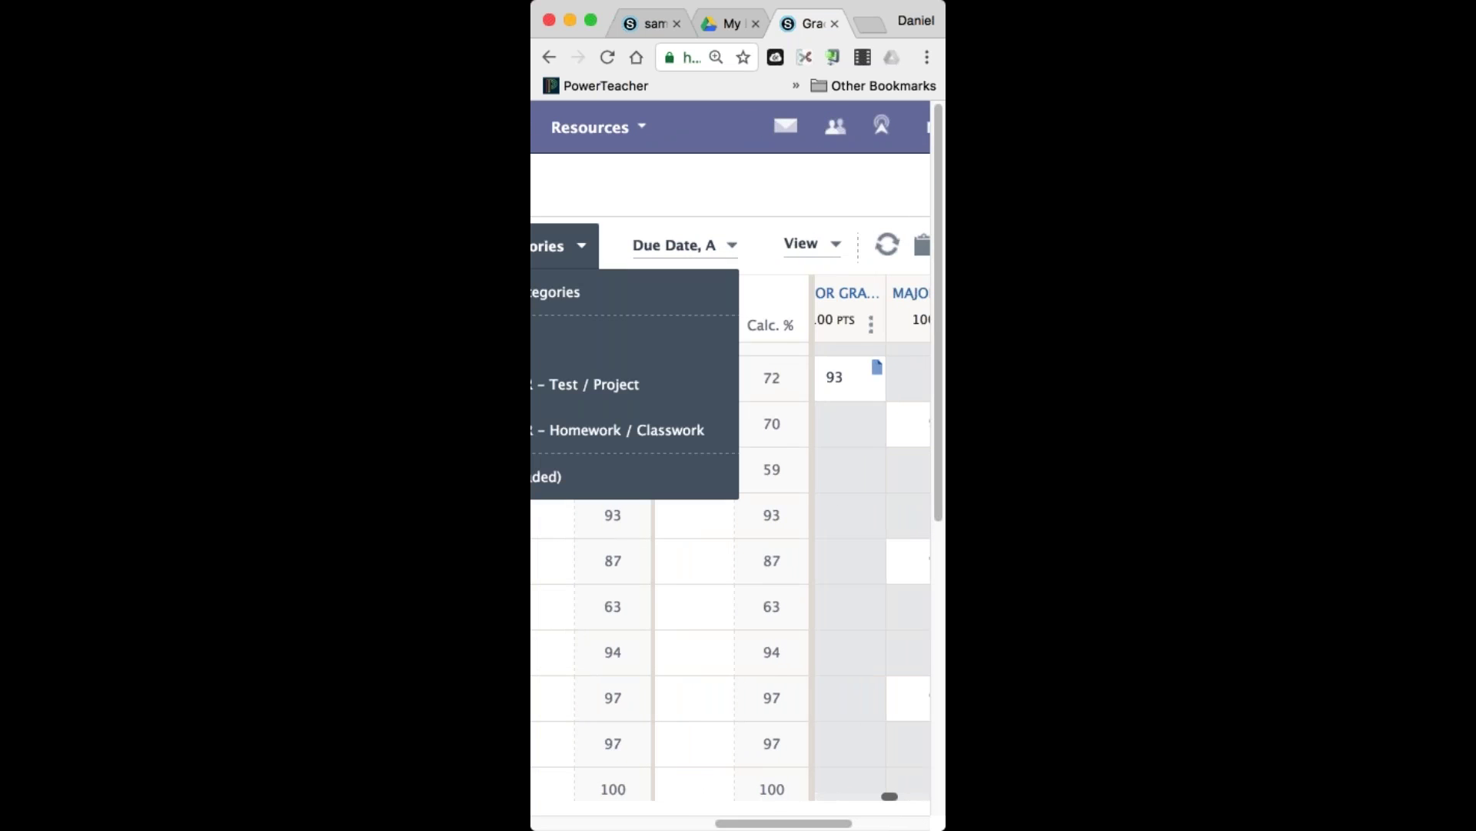
left_click(589, 396)
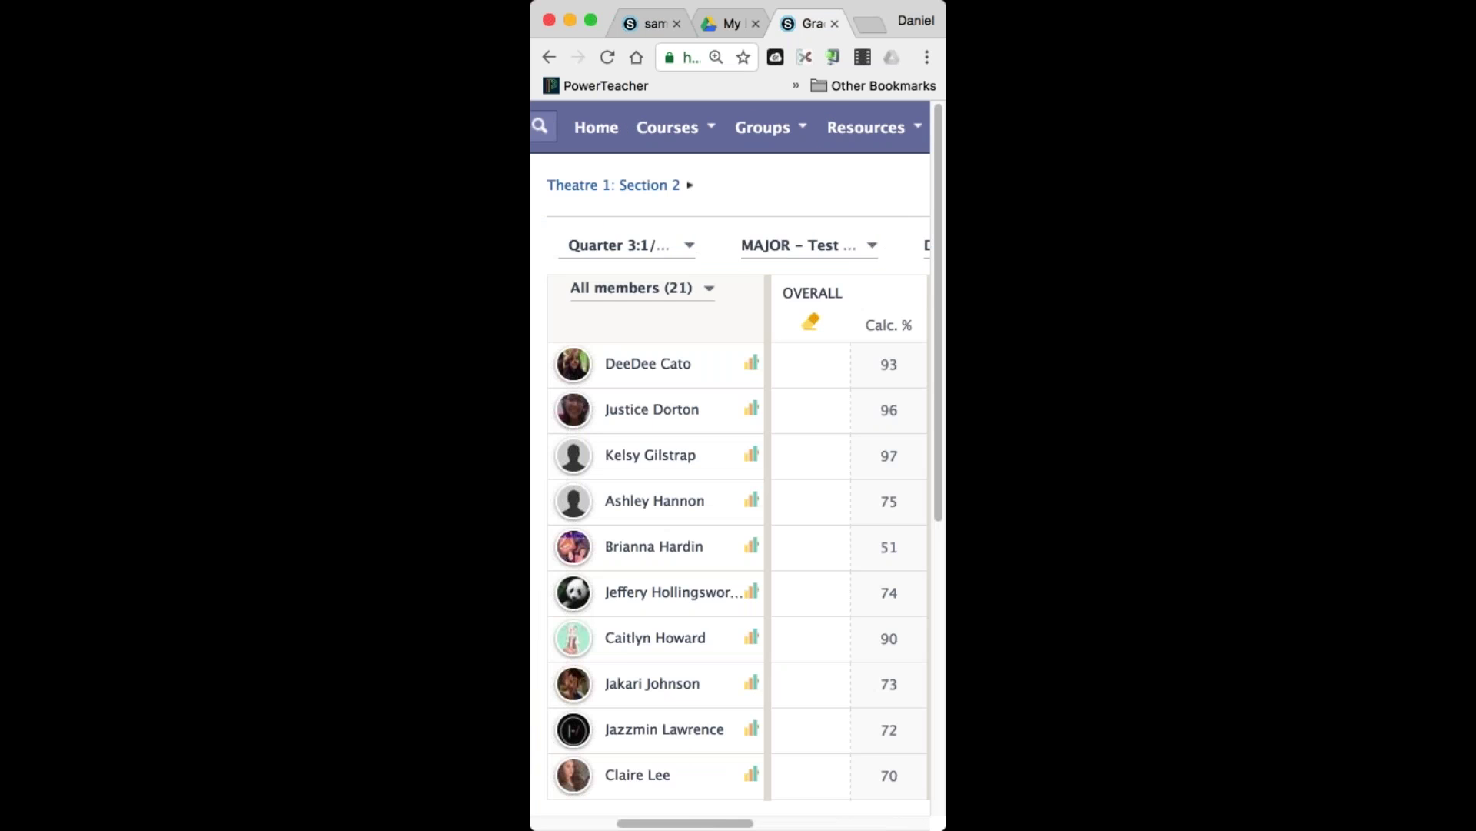
left_click_drag(698, 825, 873, 827)
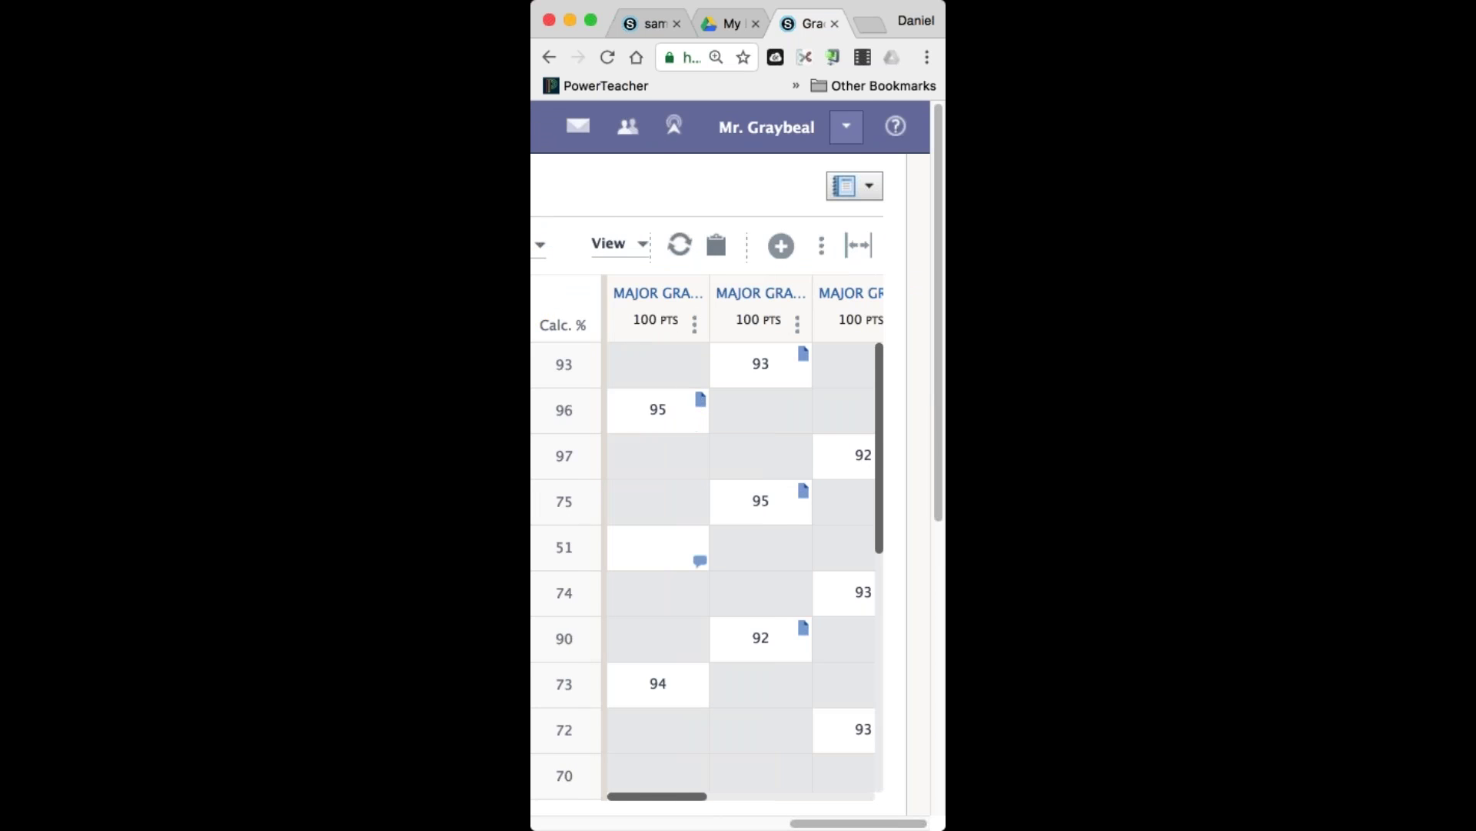
left_click_drag(690, 795, 611, 766)
left_click(643, 22)
Enlarge the browser window and open the SWTC – Prof Development 4/13/17 course.
left_click(590, 19)
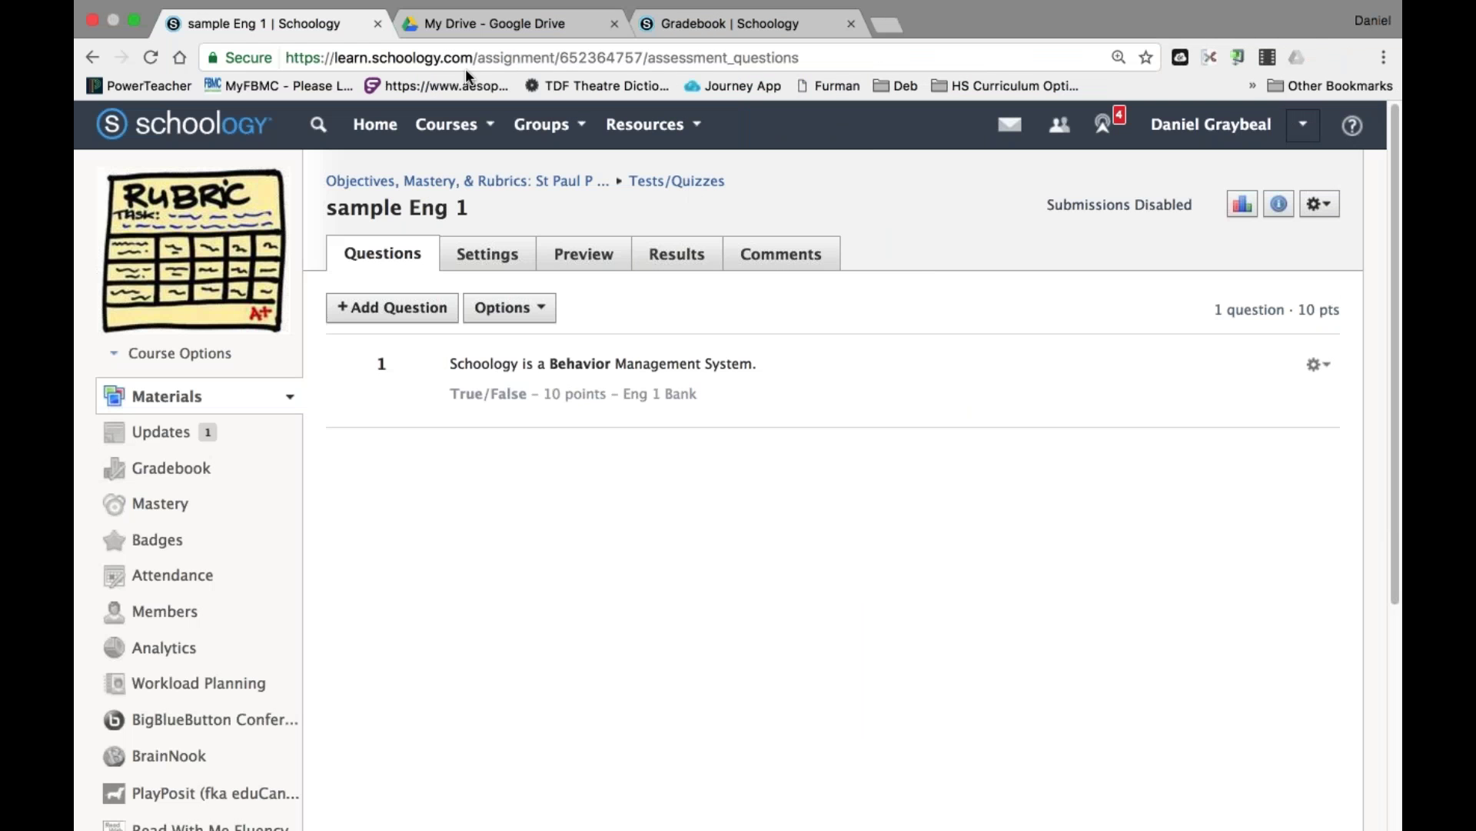
left_click(450, 124)
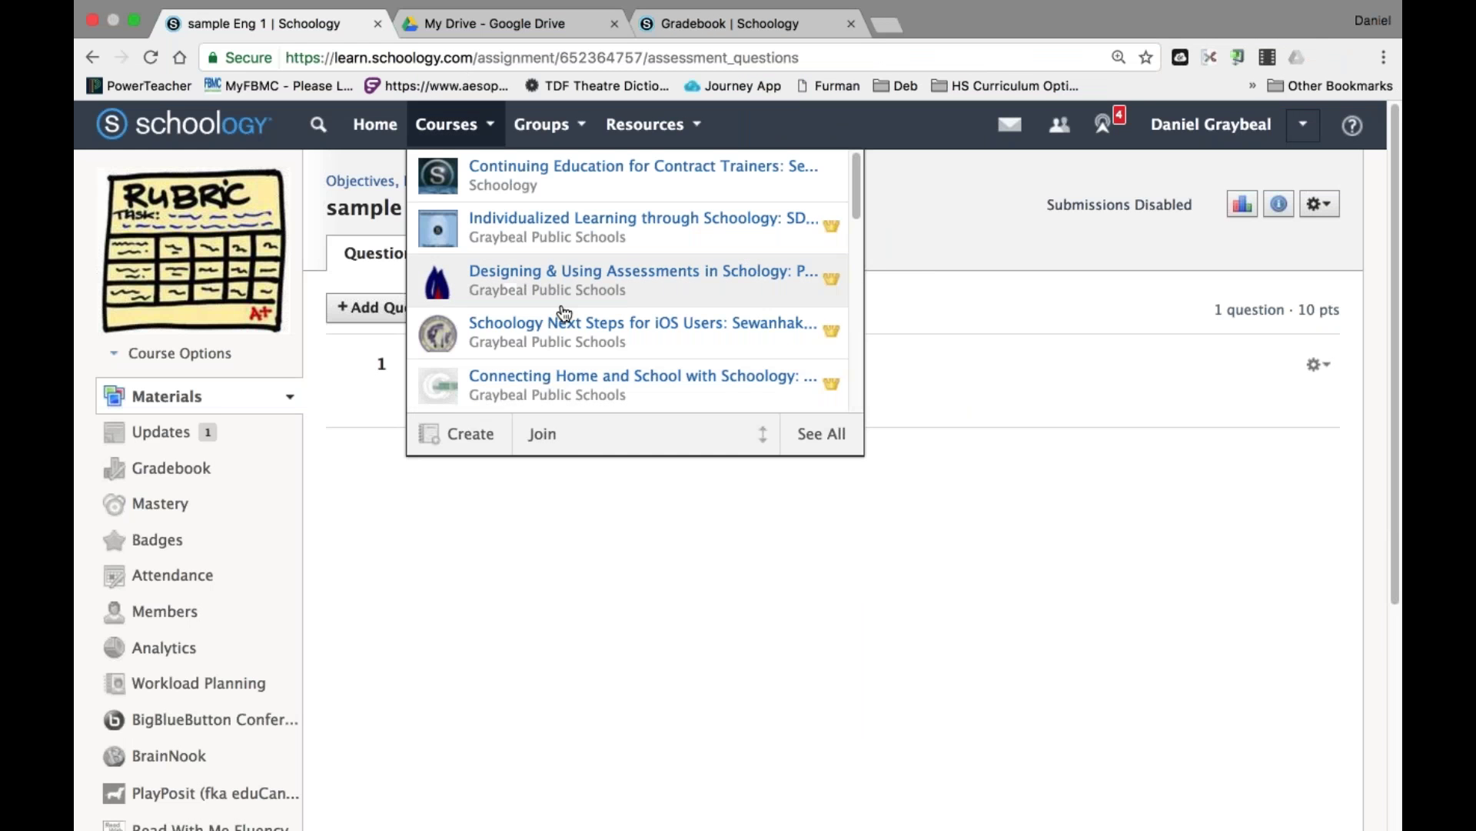
scroll(564, 312, "down", 10)
scroll(615, 346, "up", 3)
left_click(733, 383)
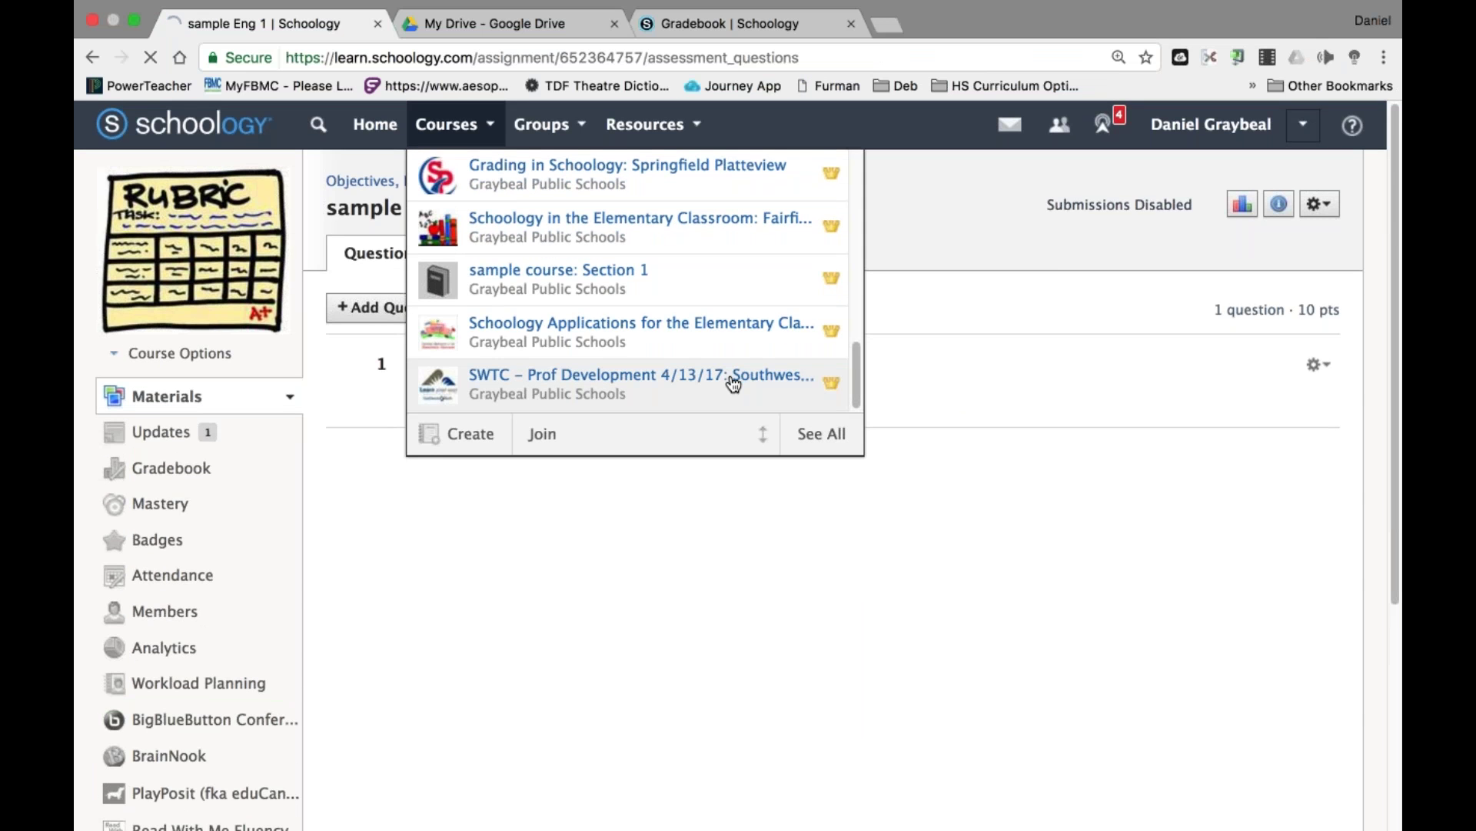
scroll(733, 383, "down", 3)
scroll(733, 383, "up", 2)
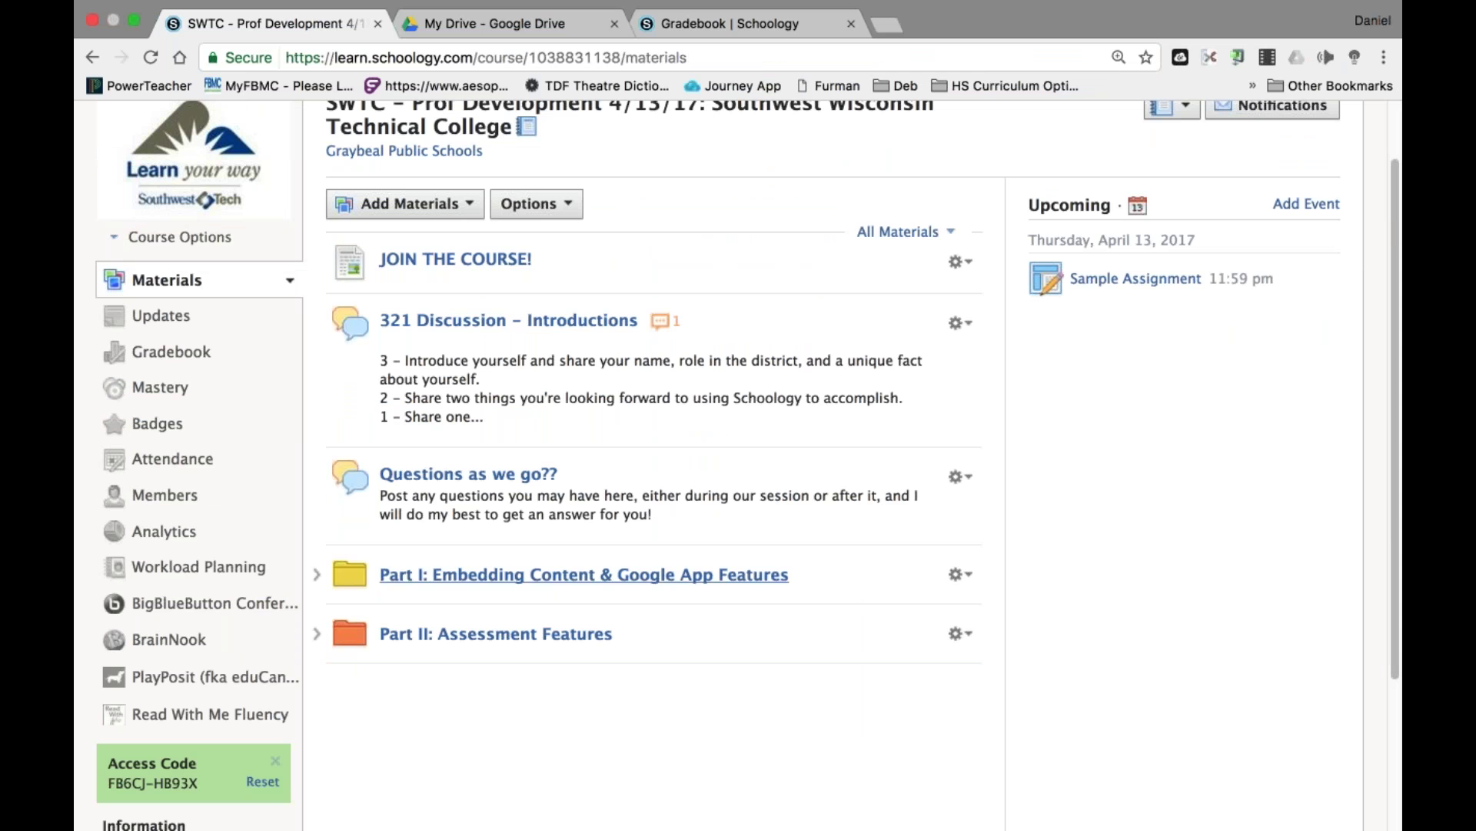
Remove admin rights from one course member, then return to the materials page.
left_click(172, 498)
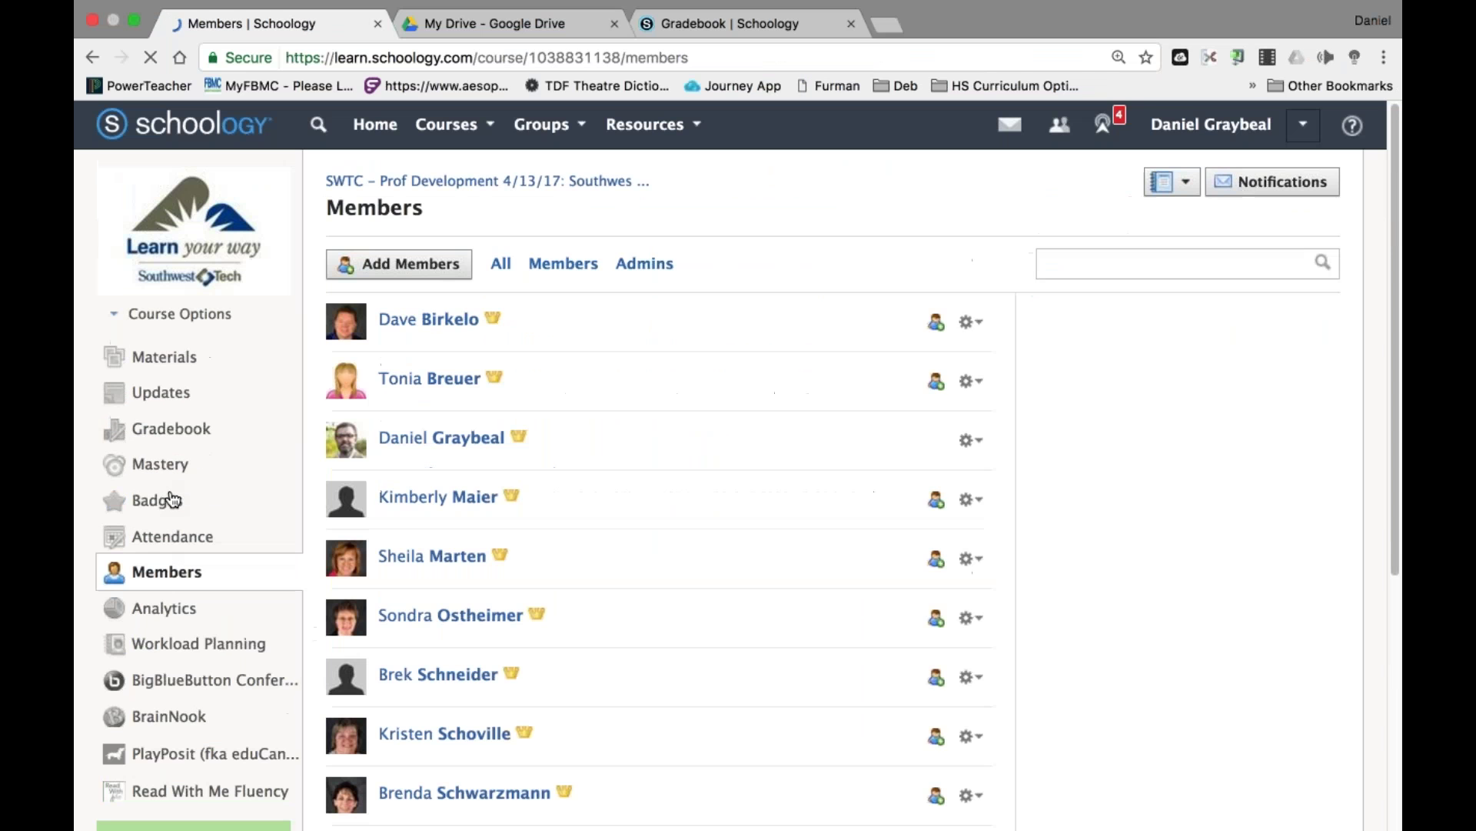
scroll(224, 518, "down", 3)
scroll(661, 462, "down", 1)
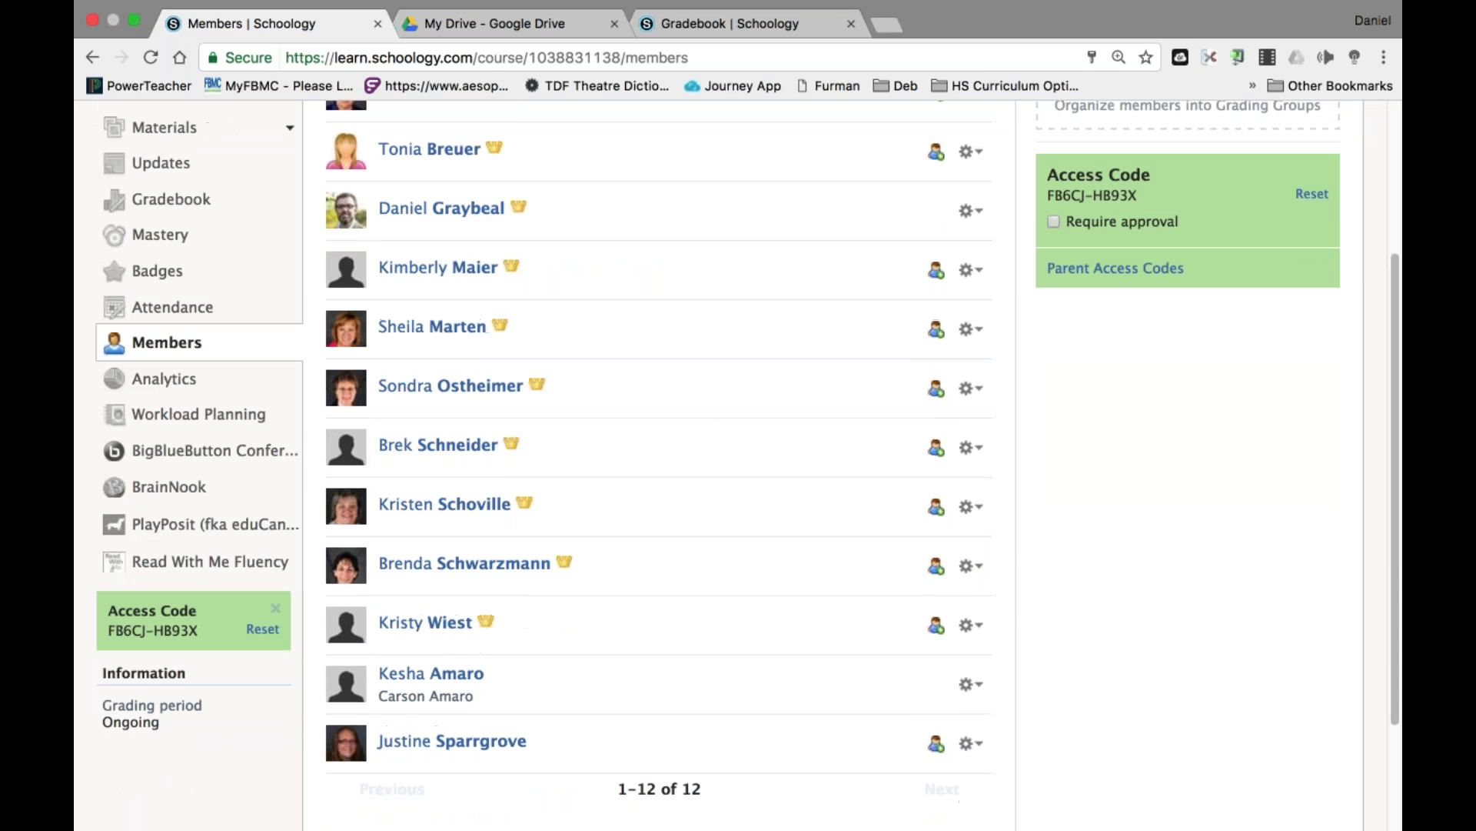
left_click(973, 627)
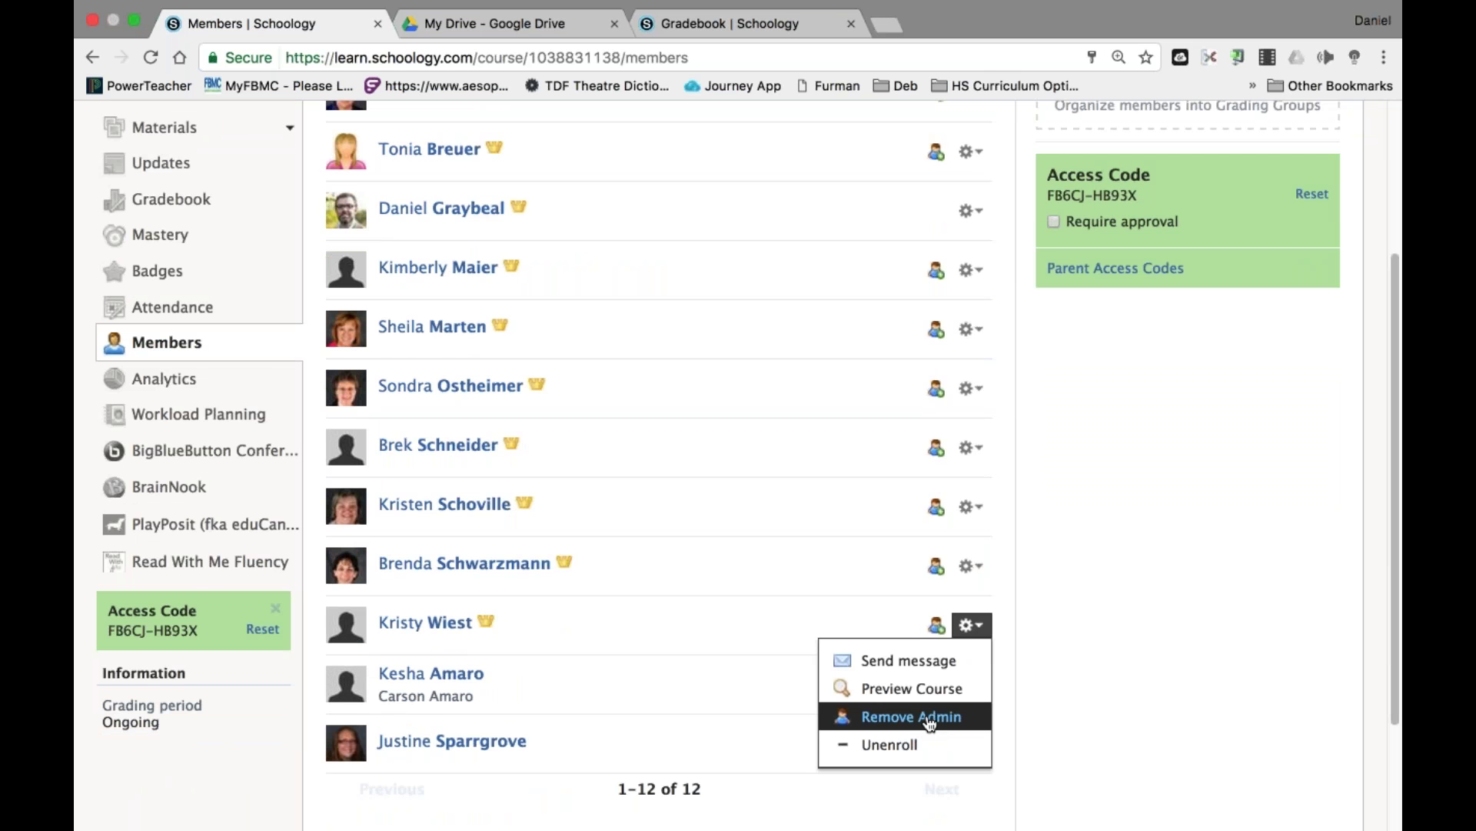
left_click(912, 717)
key("Return")
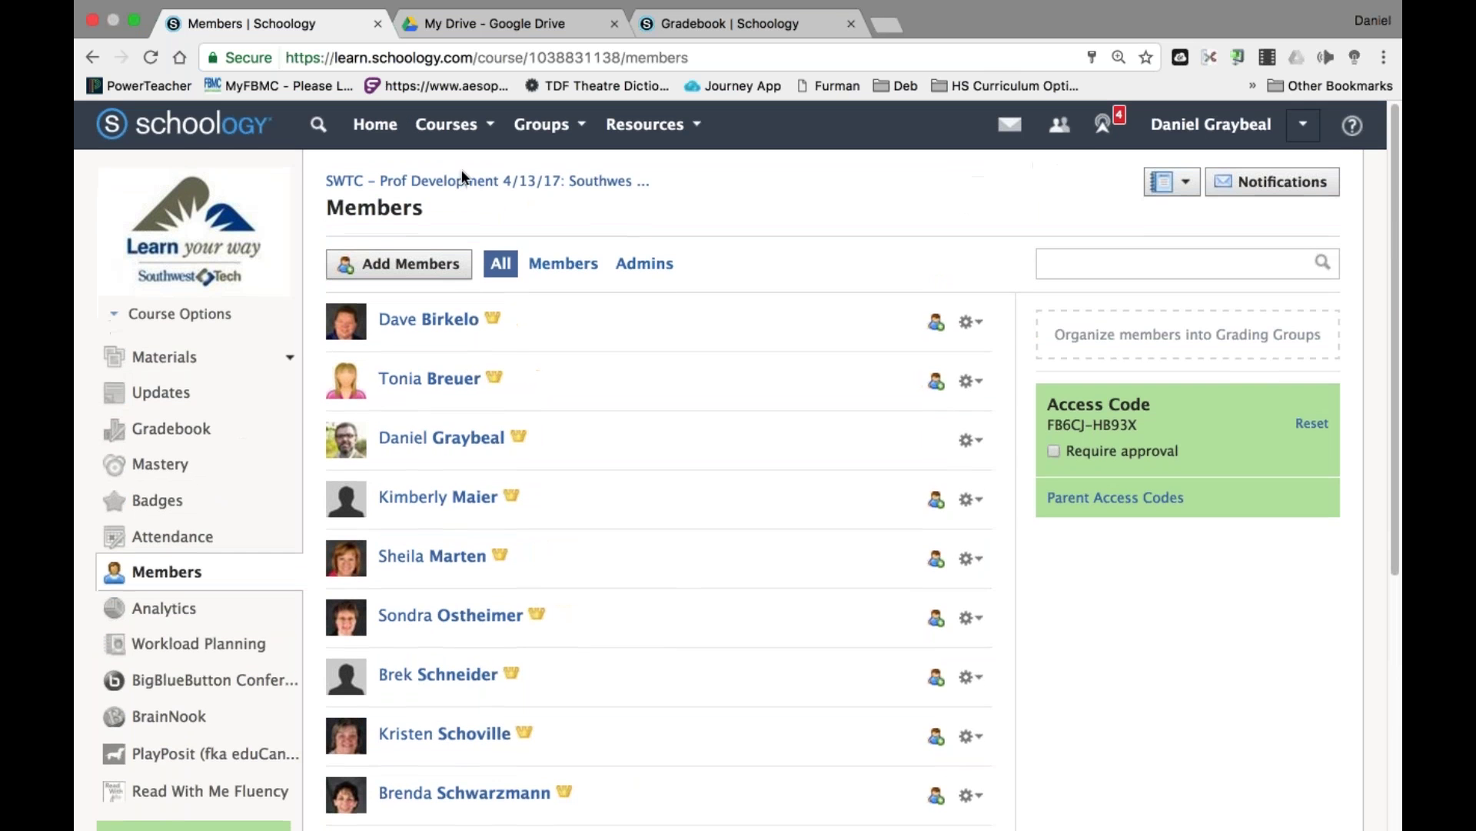
left_click(462, 180)
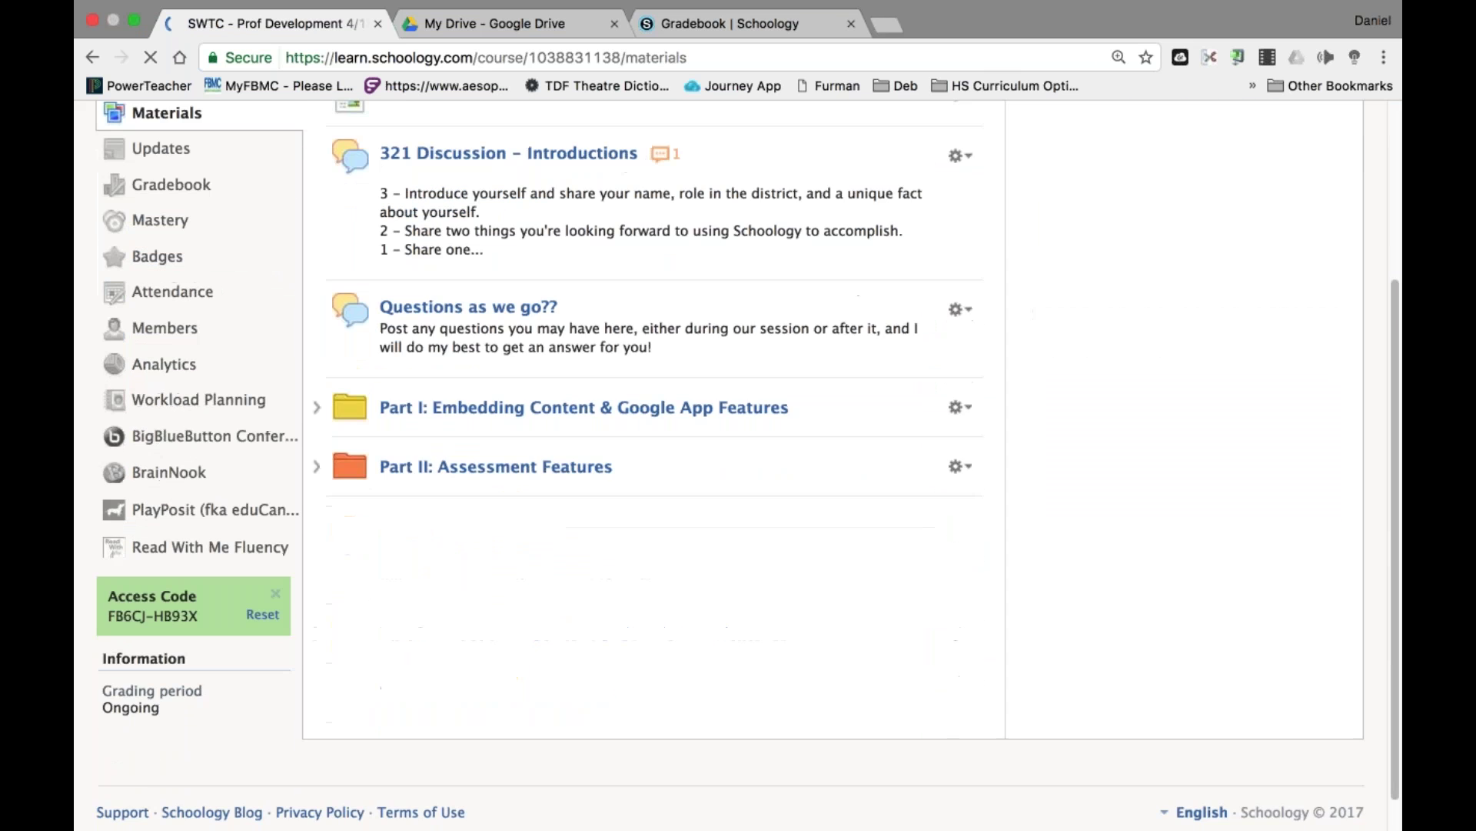
Preview SAMPLE TEST (5 questions, 45 points), then go back to the Part II: Assessment Features folder.
scroll(654, 423, "down", 1)
left_click(496, 428)
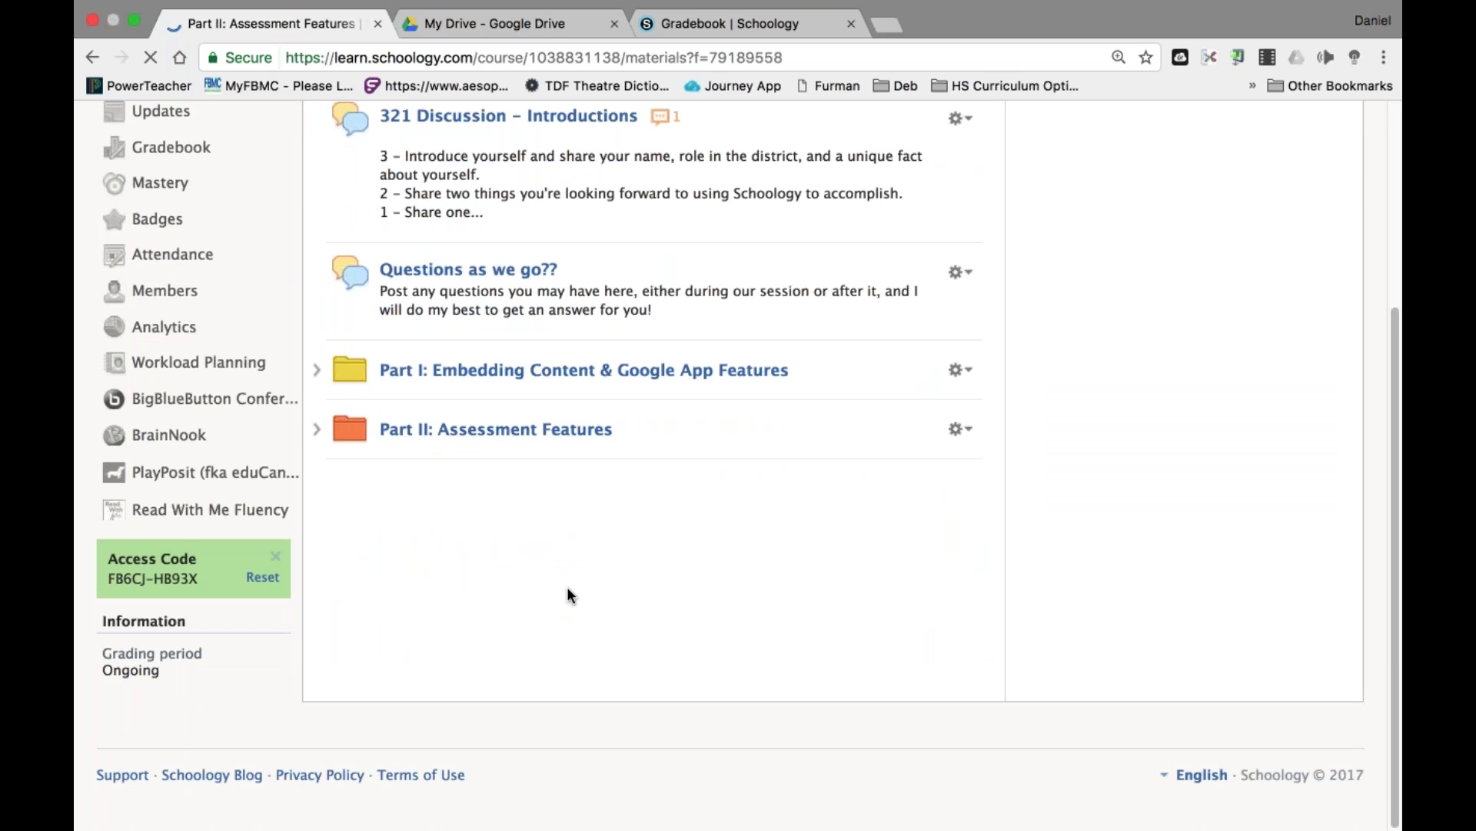
left_click(460, 580)
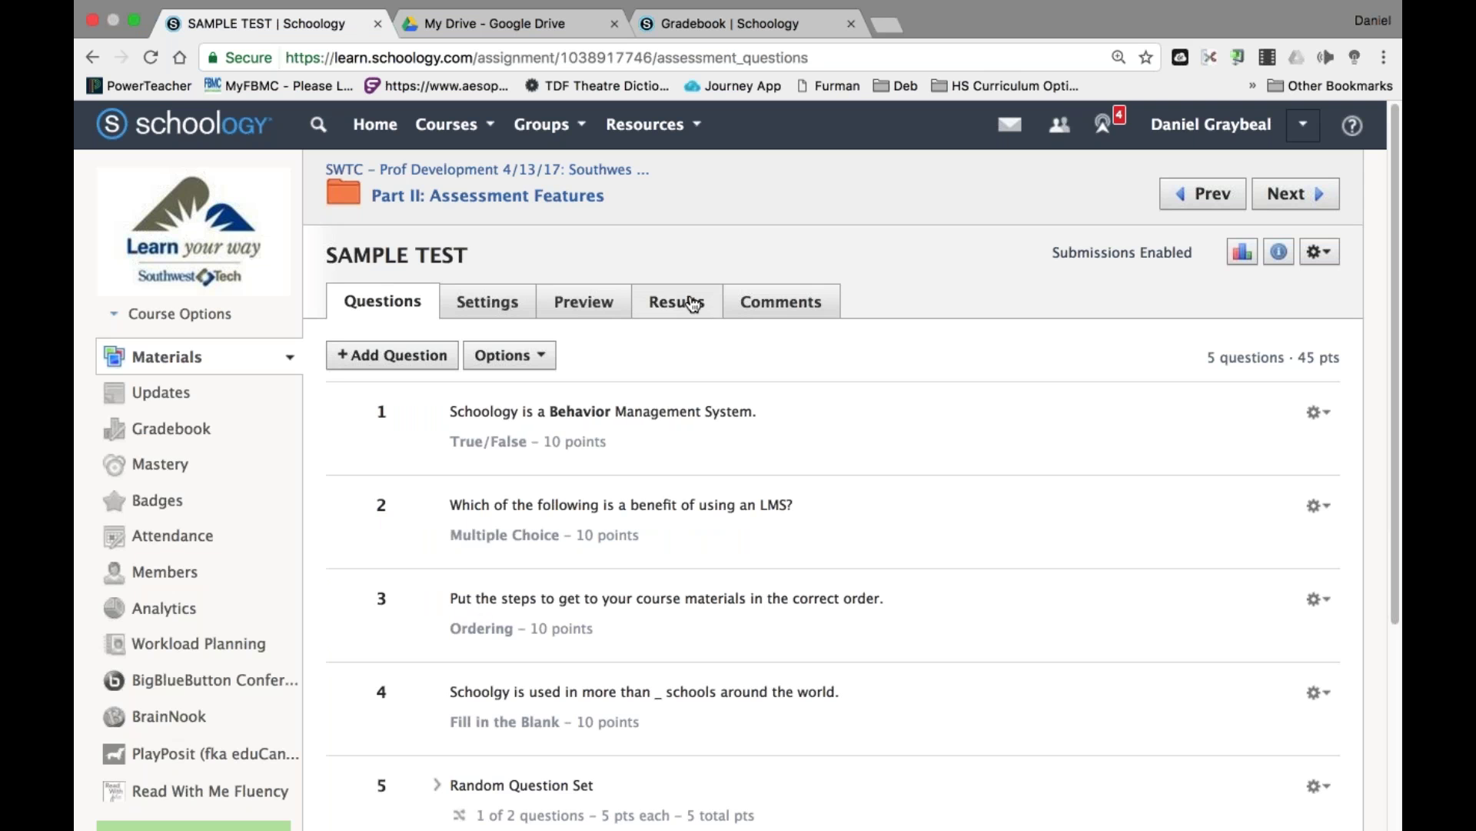
scroll(901, 532, "down", 2)
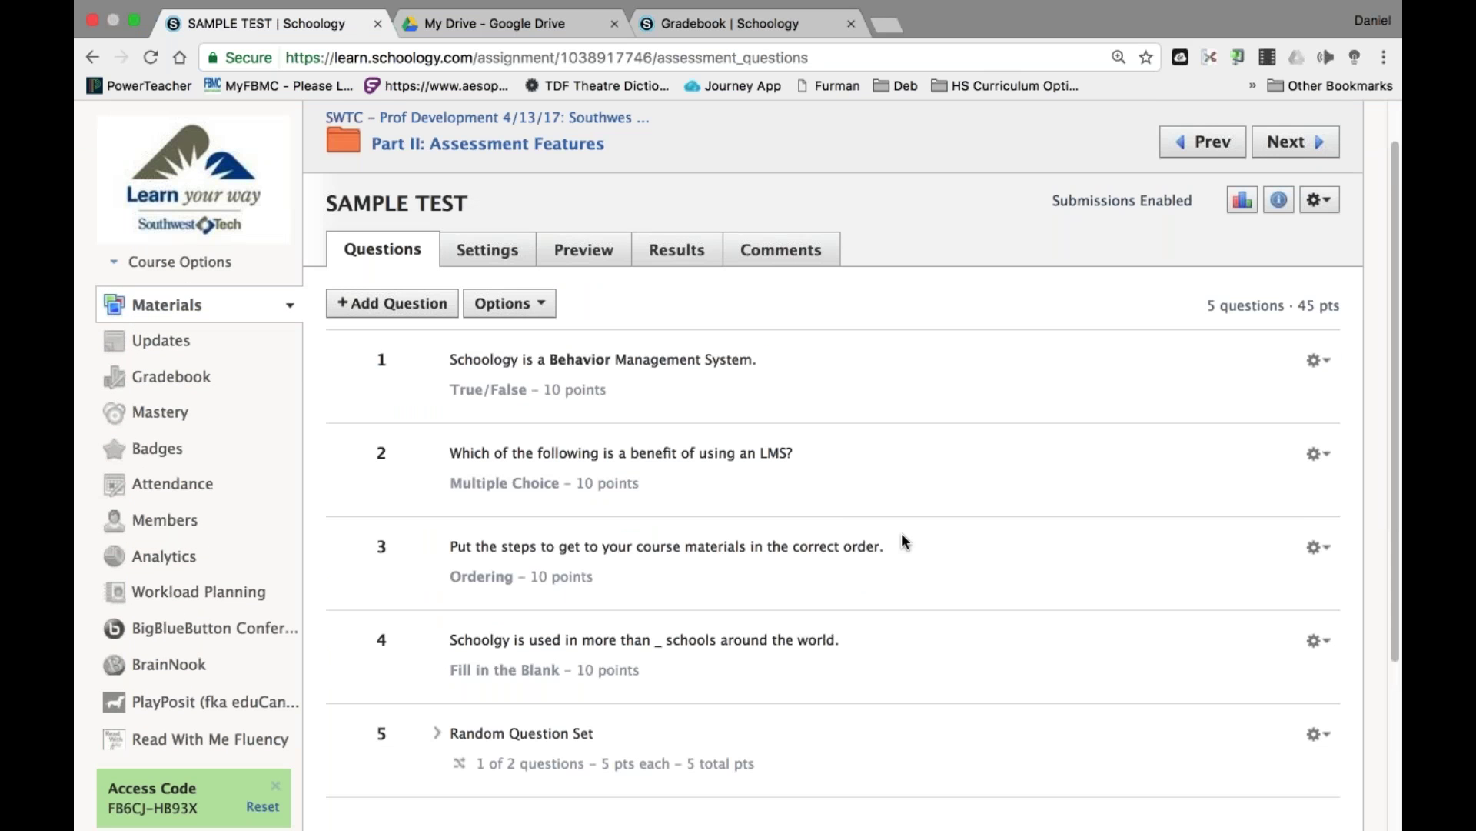
left_click(449, 153)
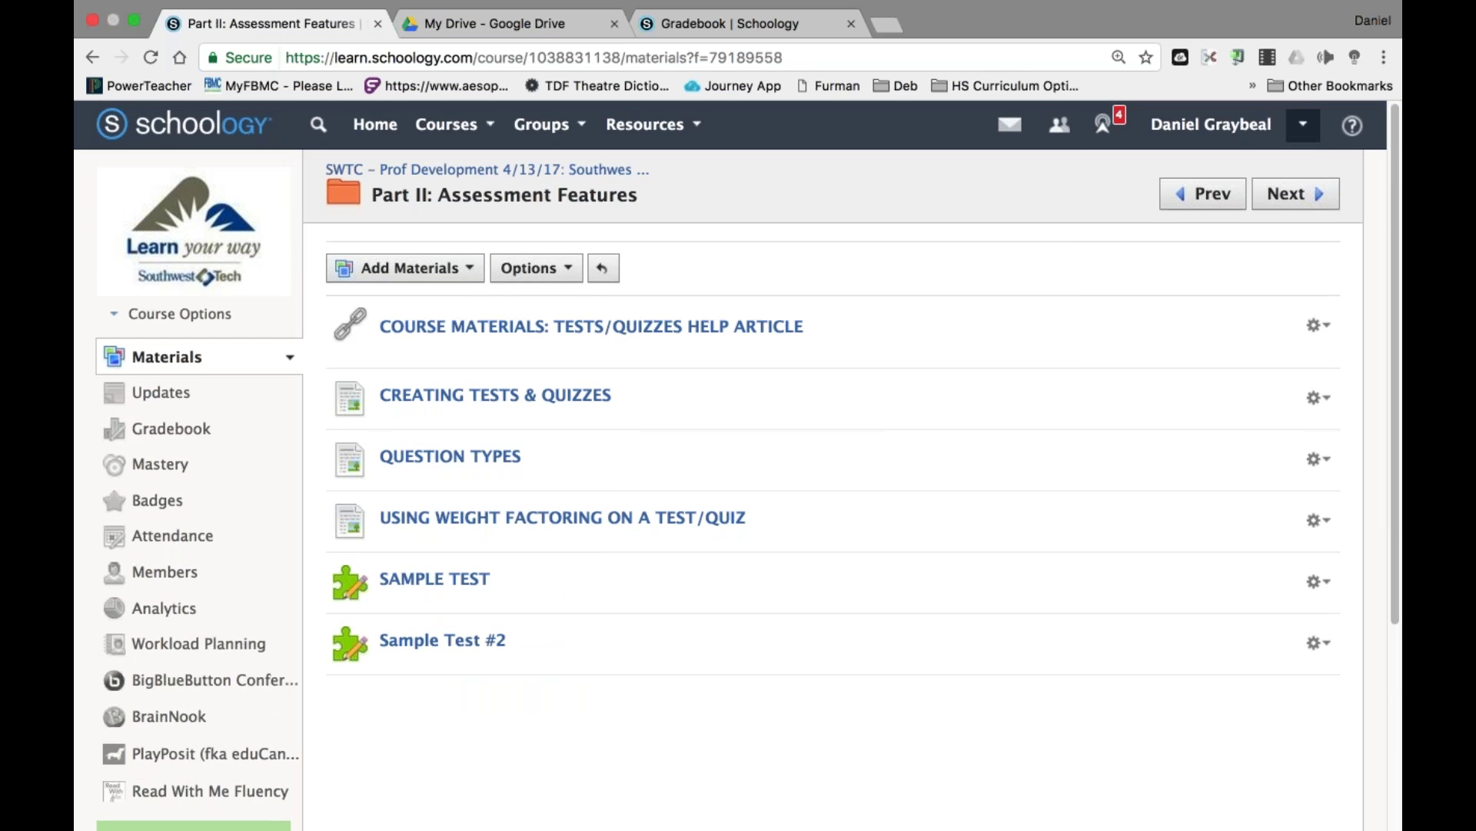
left_click(1303, 124)
Log out, sign in with the saved student account, and start a new SAMPLE TEST attempt.
left_click(1177, 433)
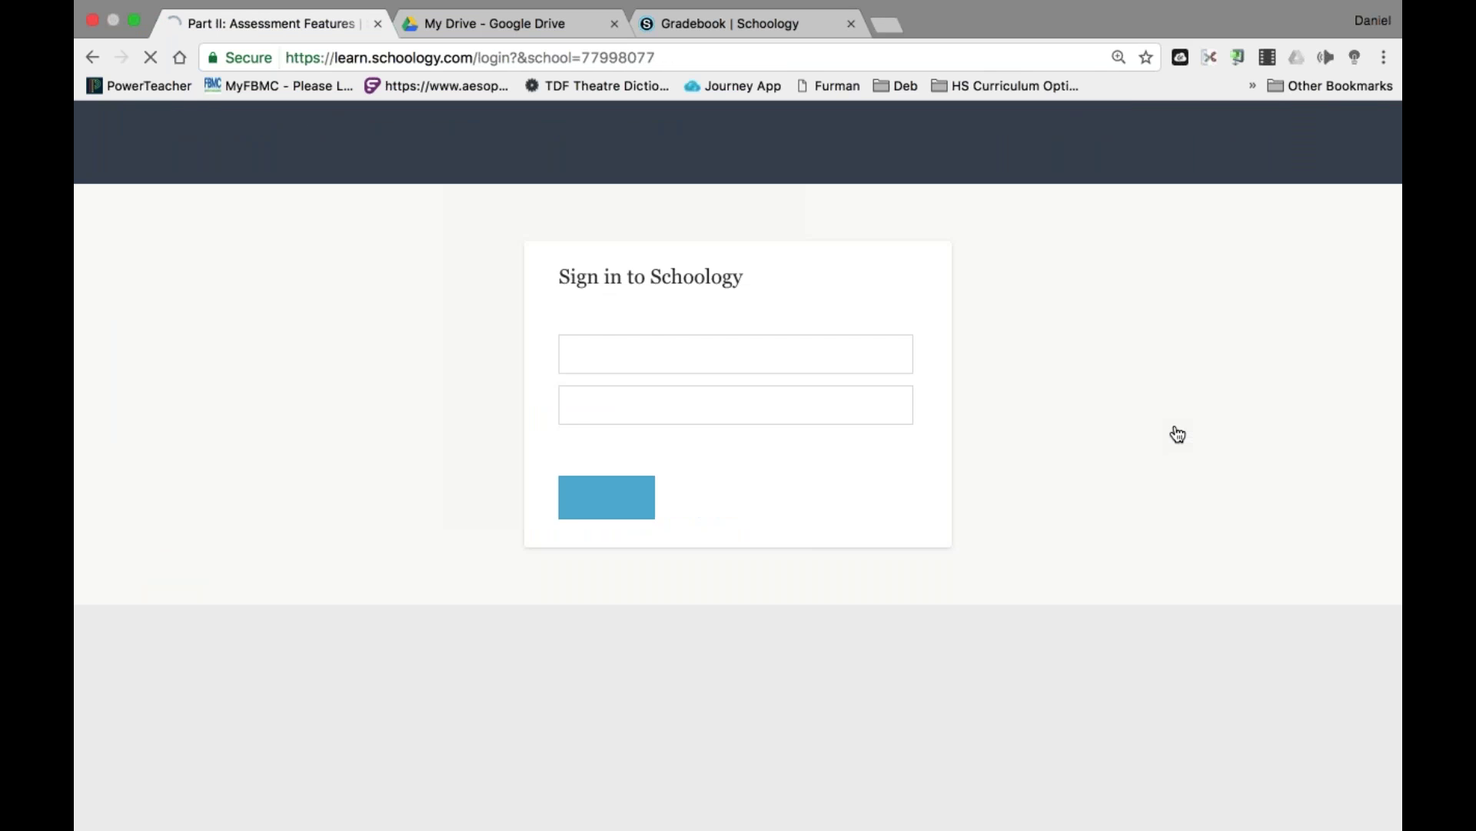
key("super+a")
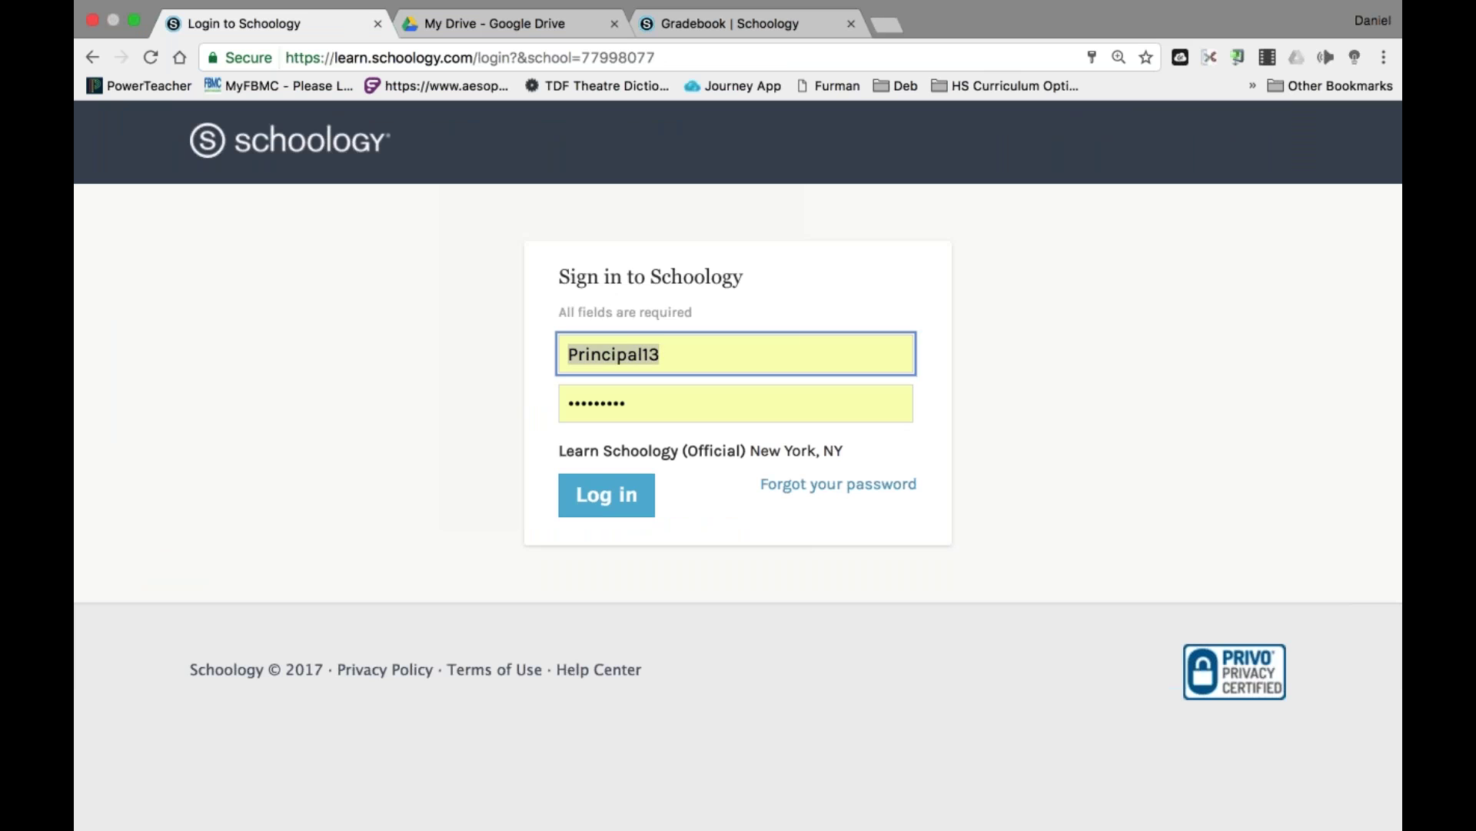
type("chii")
key("BackSpace")
key("Down")
key("Return")
key("Return")
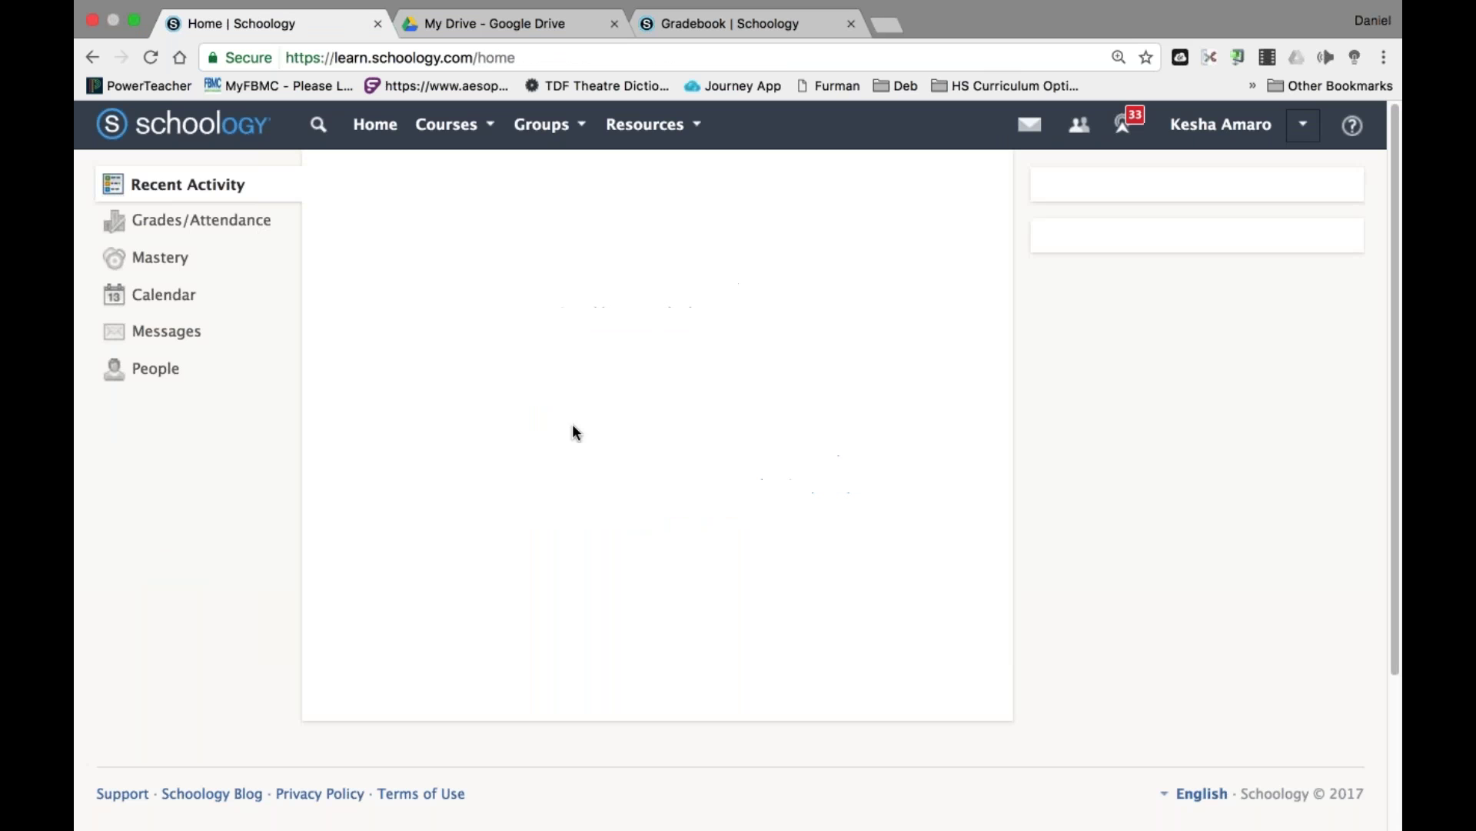
scroll(1137, 451, "down", 7)
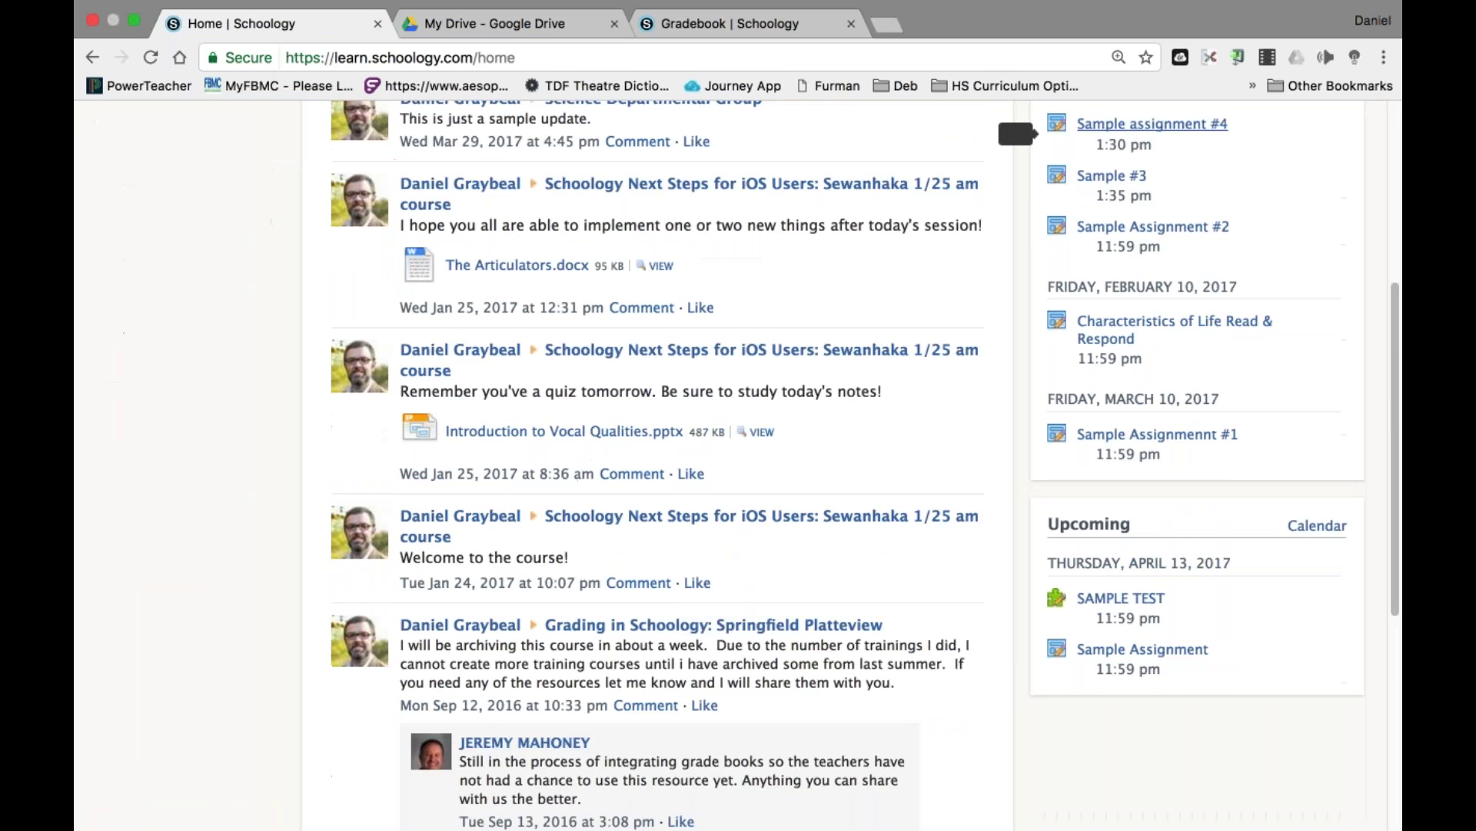
left_click(1137, 451)
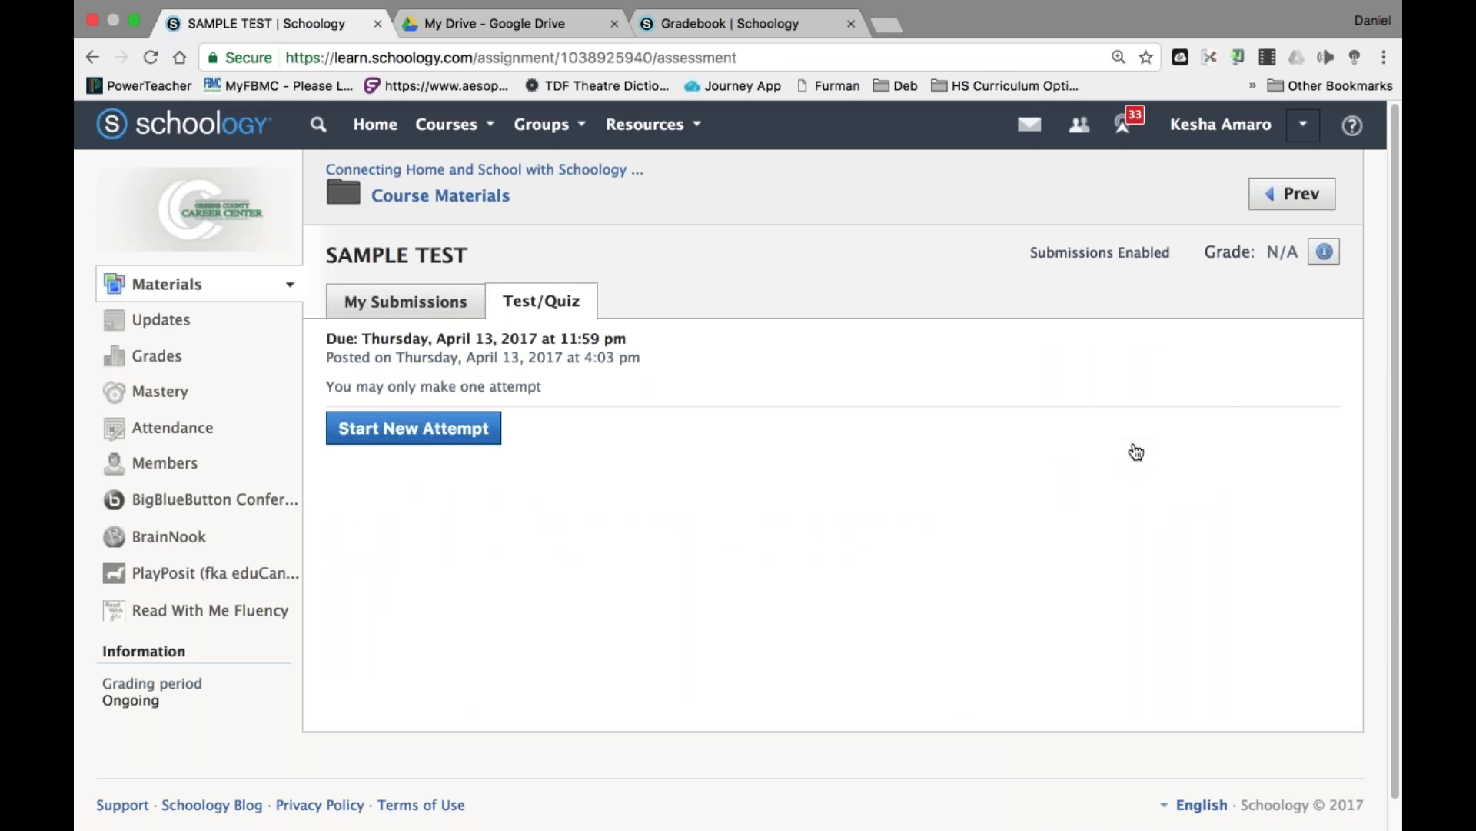
left_click(441, 431)
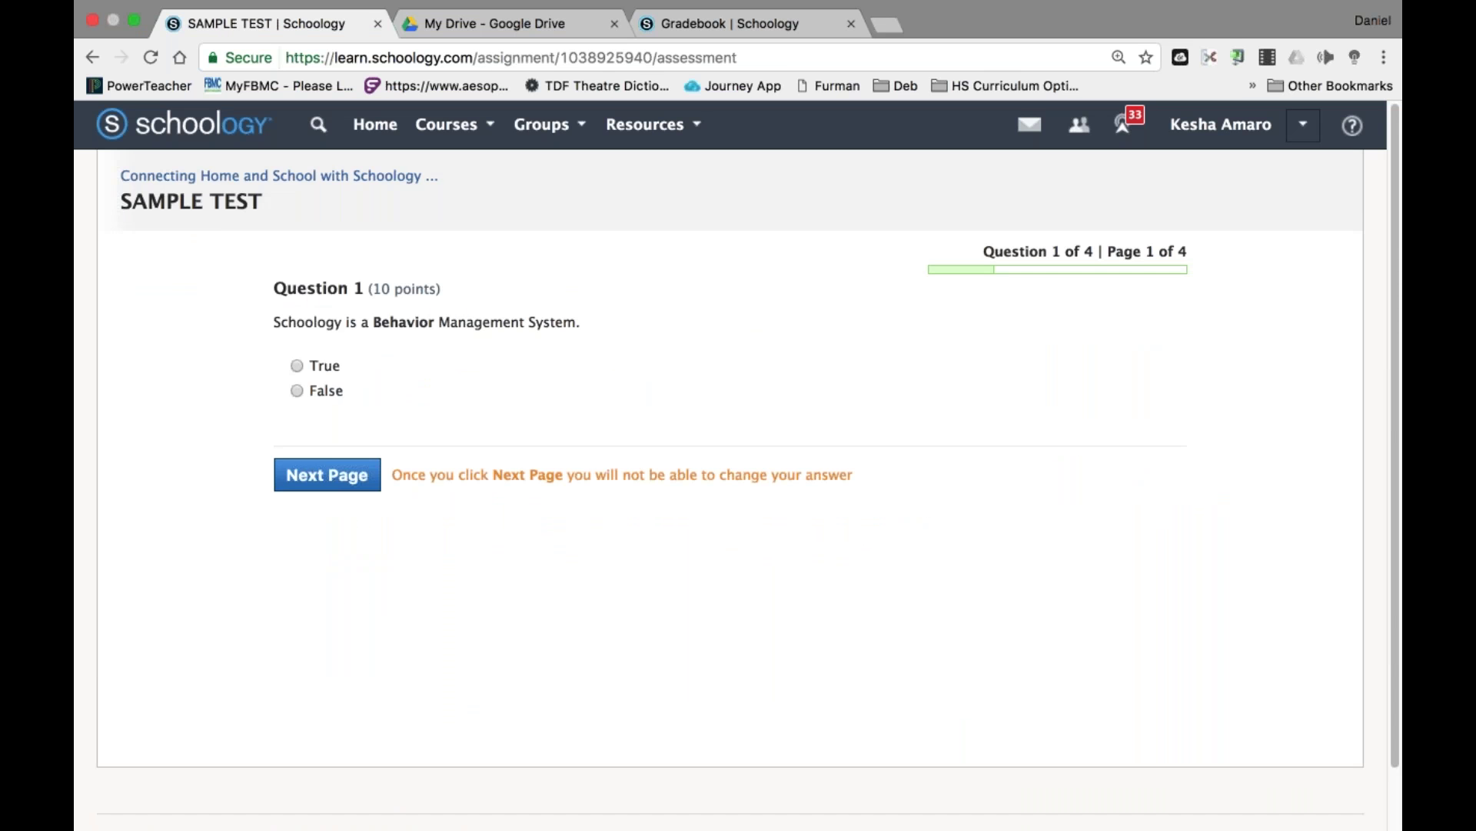
Answer True, 1000, a reordered step list and All of the above, then submit.
left_click(300, 362)
left_click(327, 475)
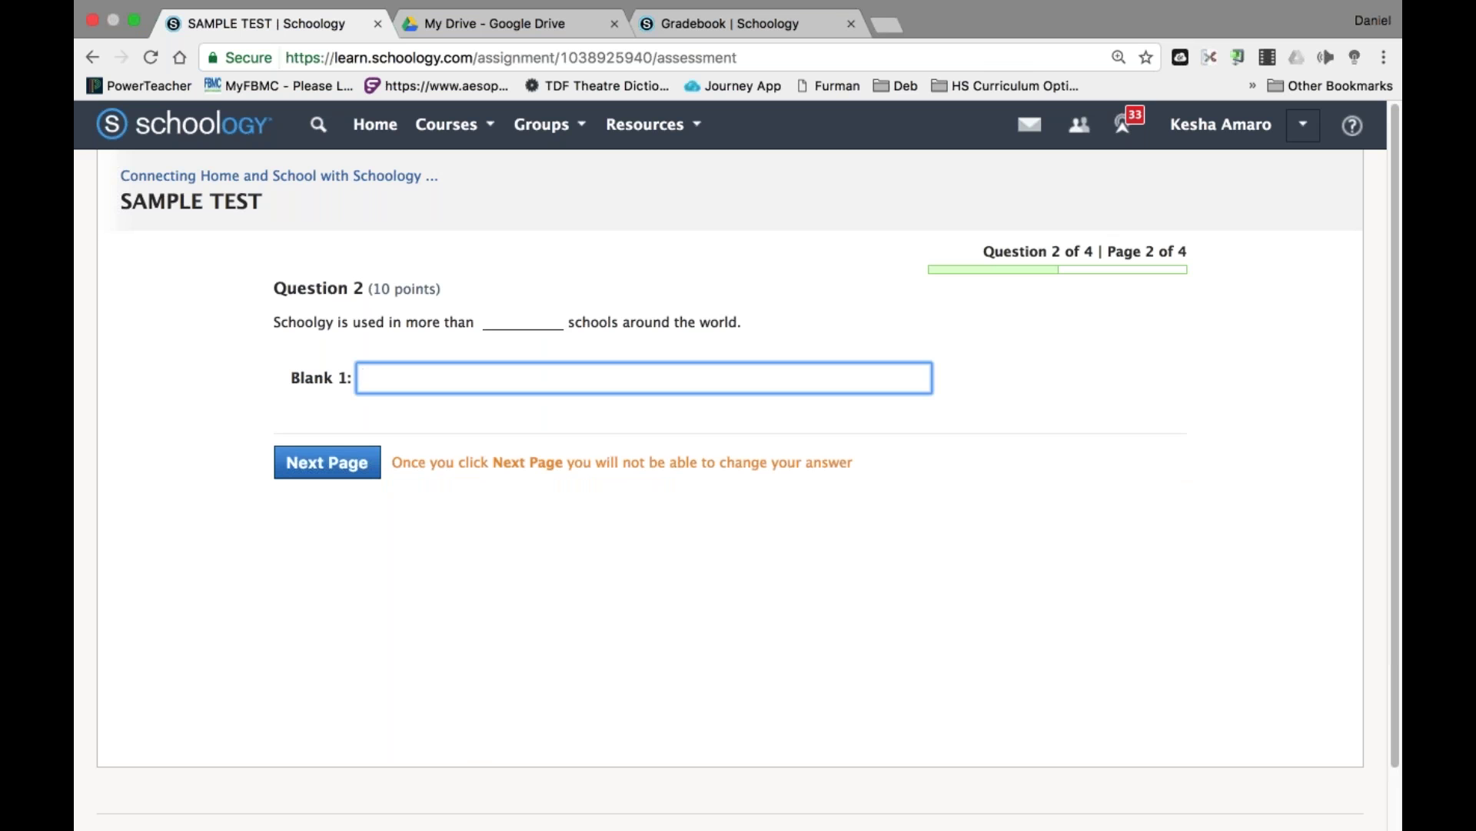
type("1000")
key("Tab")
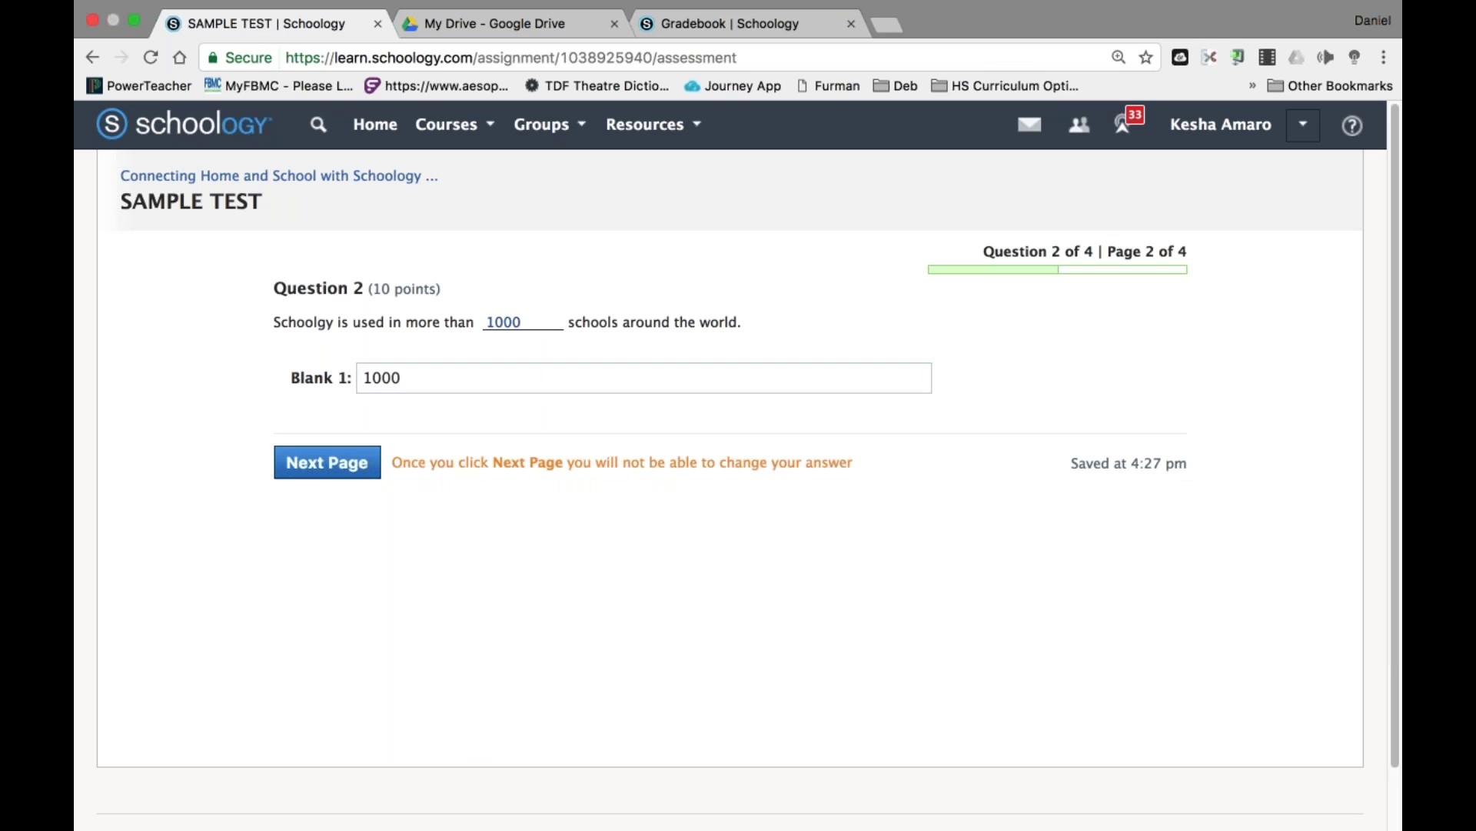
left_click(369, 462)
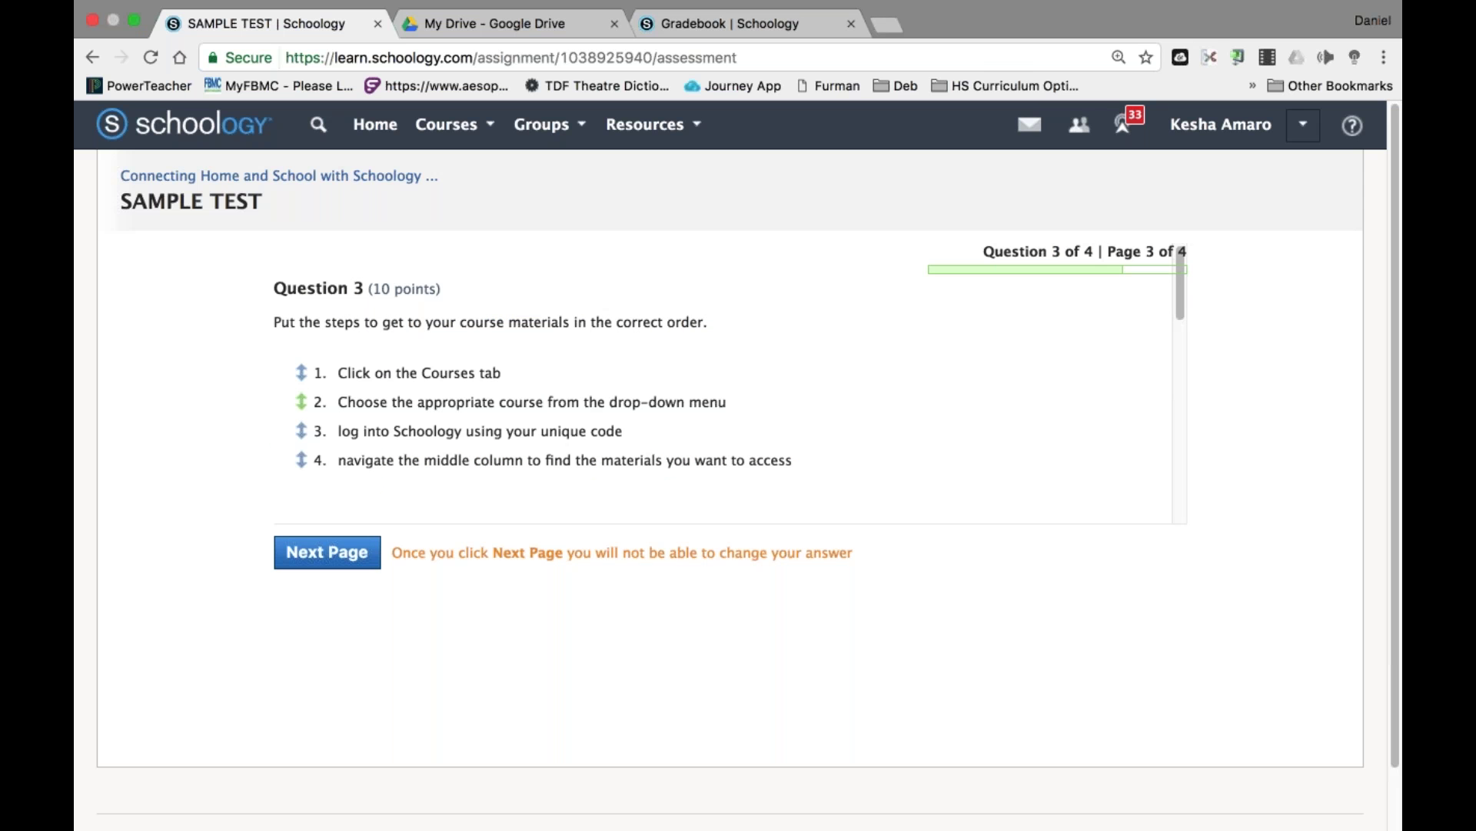
mouse_move(301, 401)
left_mouse_down()
mouse_move(303, 461)
mouse_move(302, 372)
left_mouse_up()
left_click(327, 552)
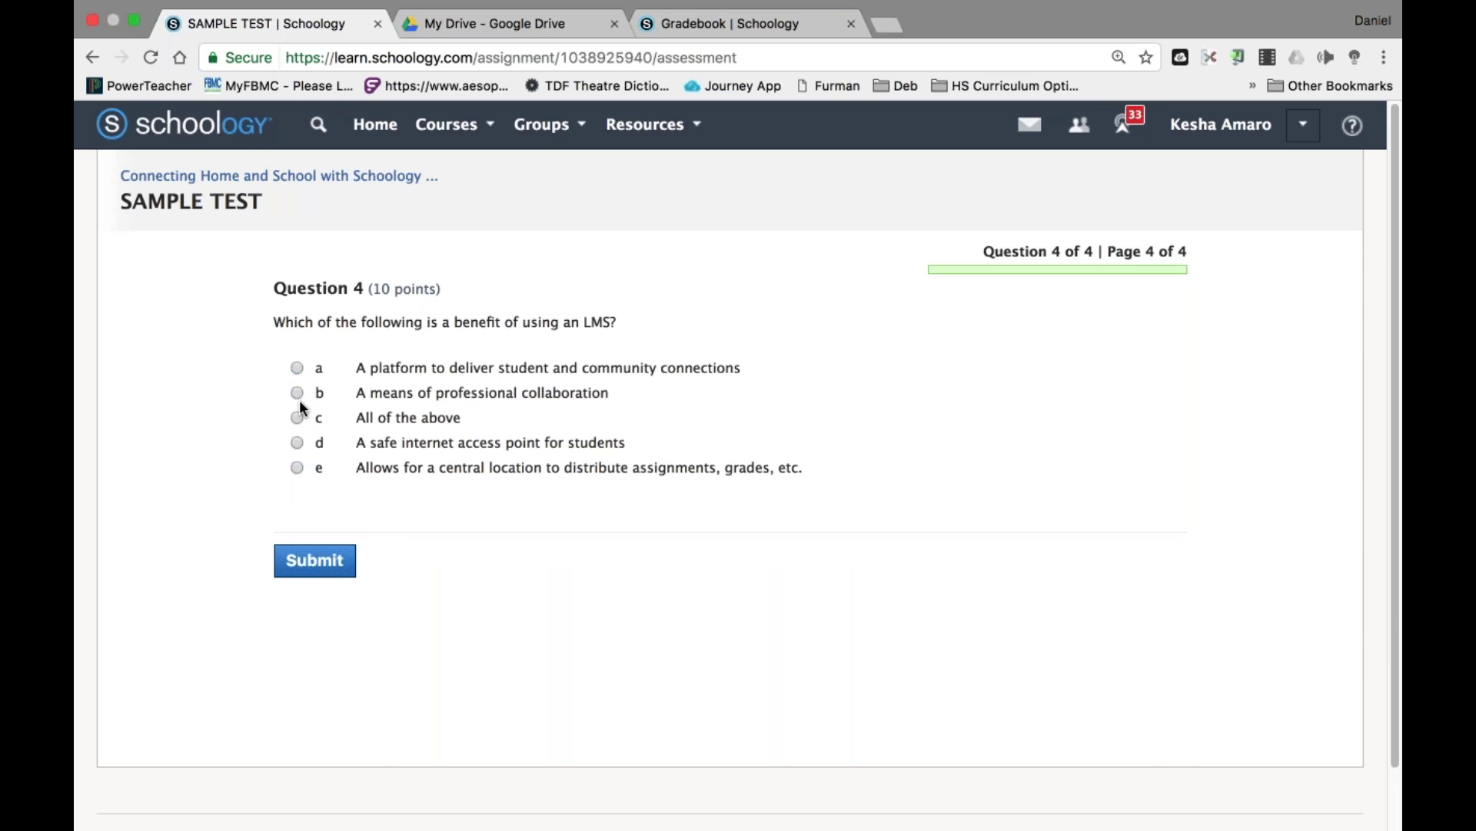
left_click(297, 416)
left_click(332, 563)
key("Return")
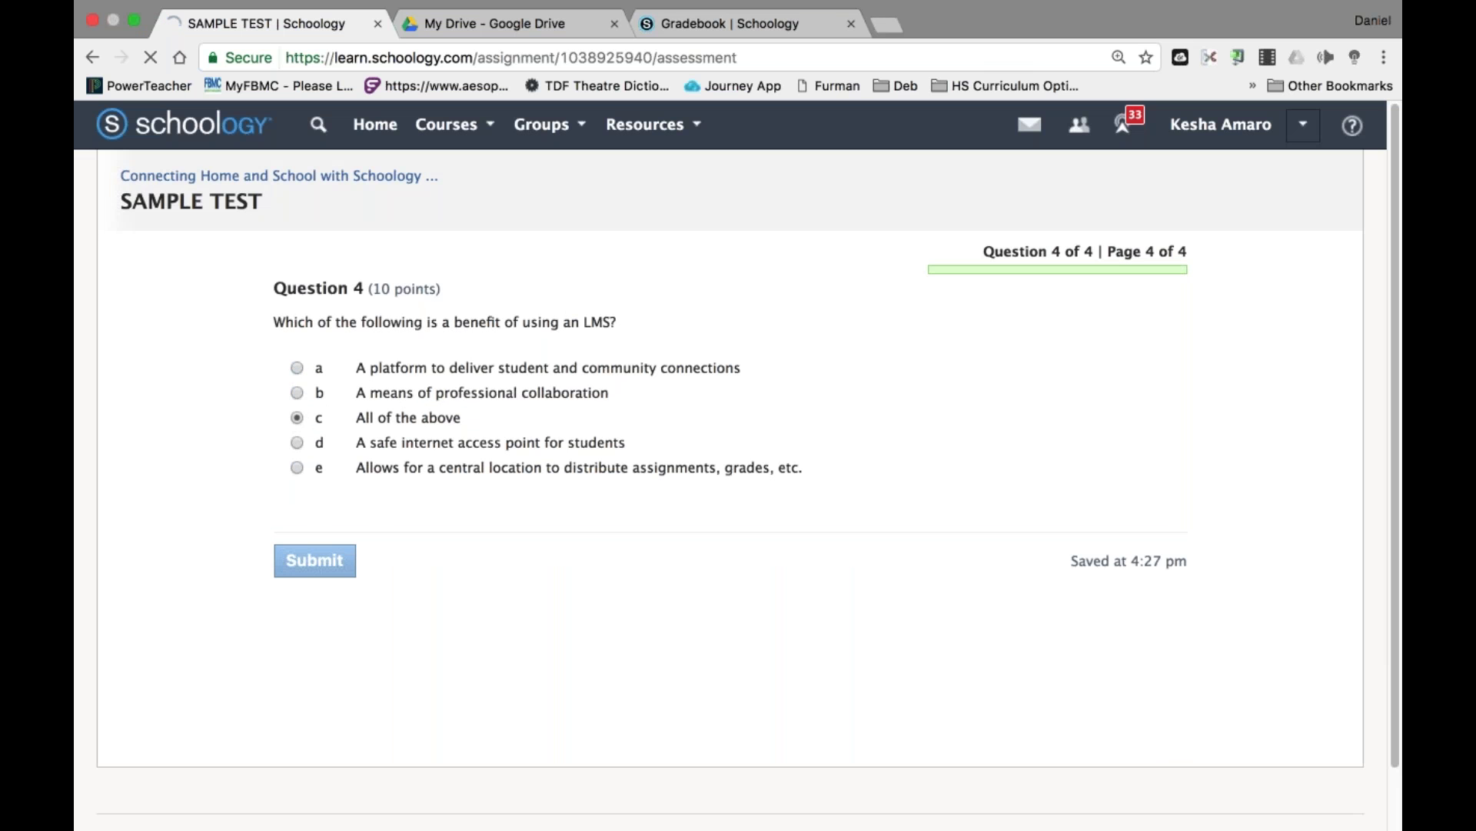
left_click(1313, 124)
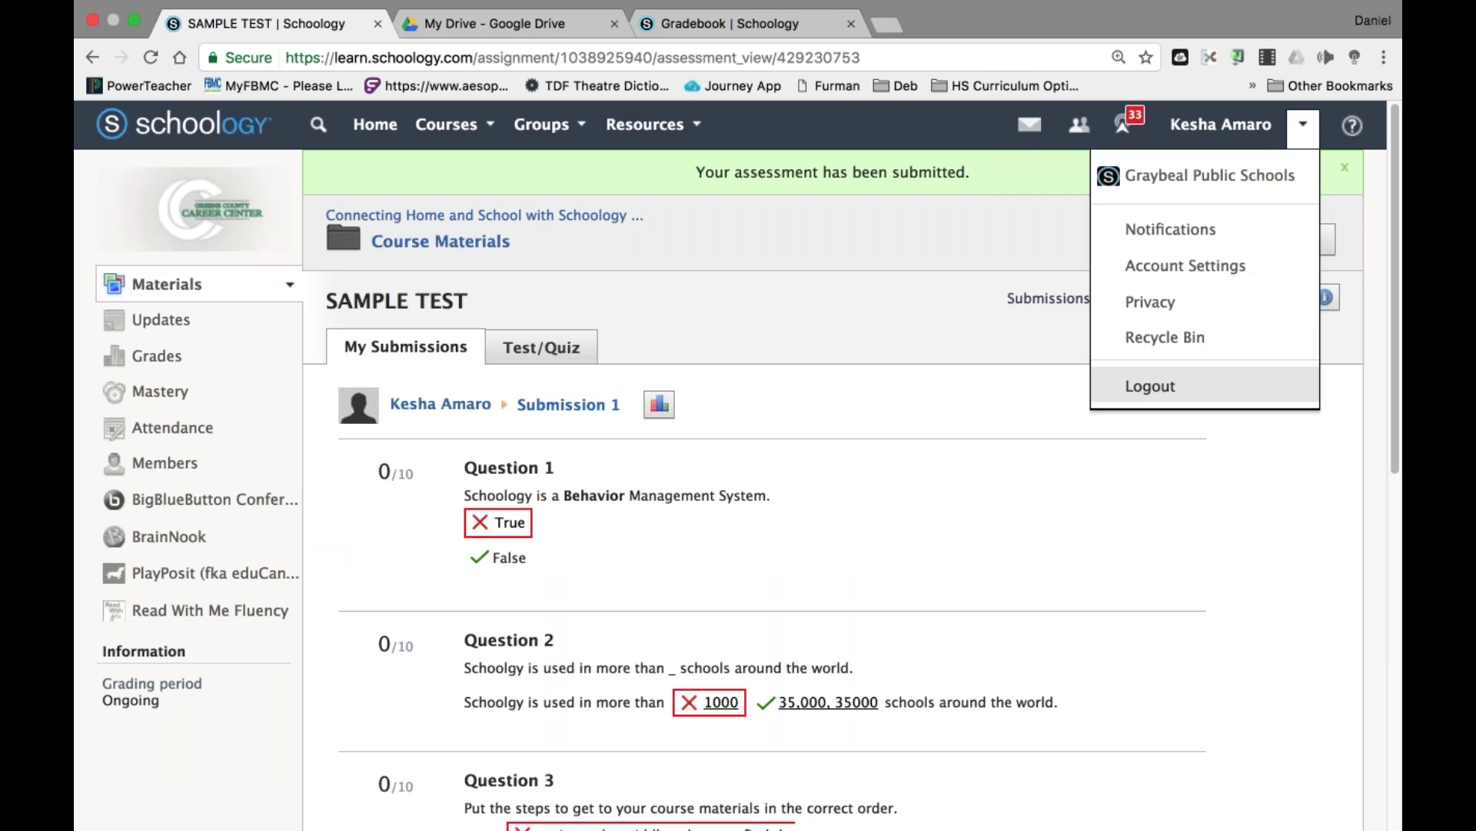
Review the graded SAMPLE TEST submission, scored 25/100, then sign the student out.
left_click(968, 568)
scroll(967, 567, "down", 3)
scroll(968, 568, "down", 3)
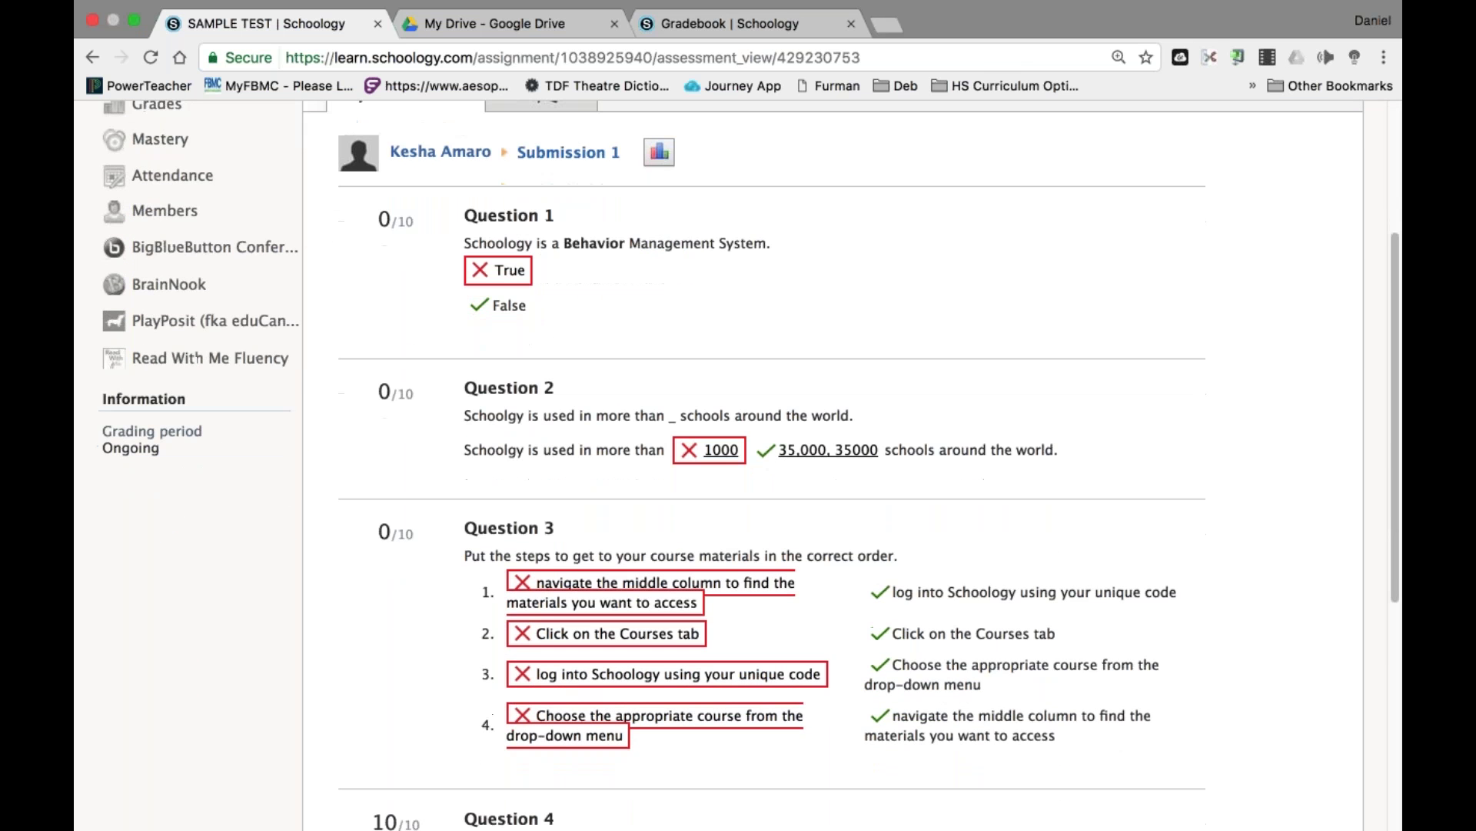
mouse_move(662, 156)
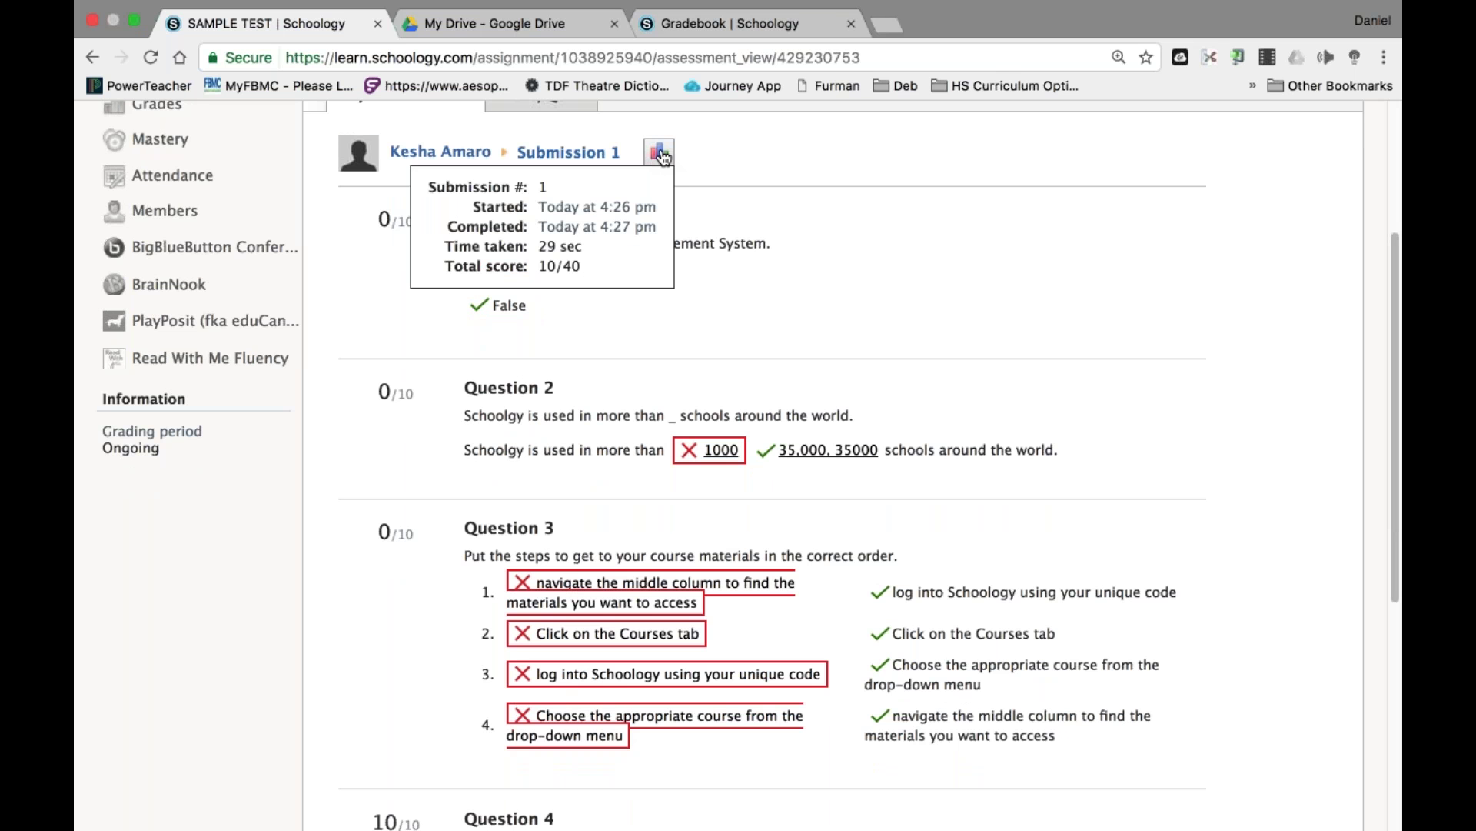
scroll(801, 317, "down", 6)
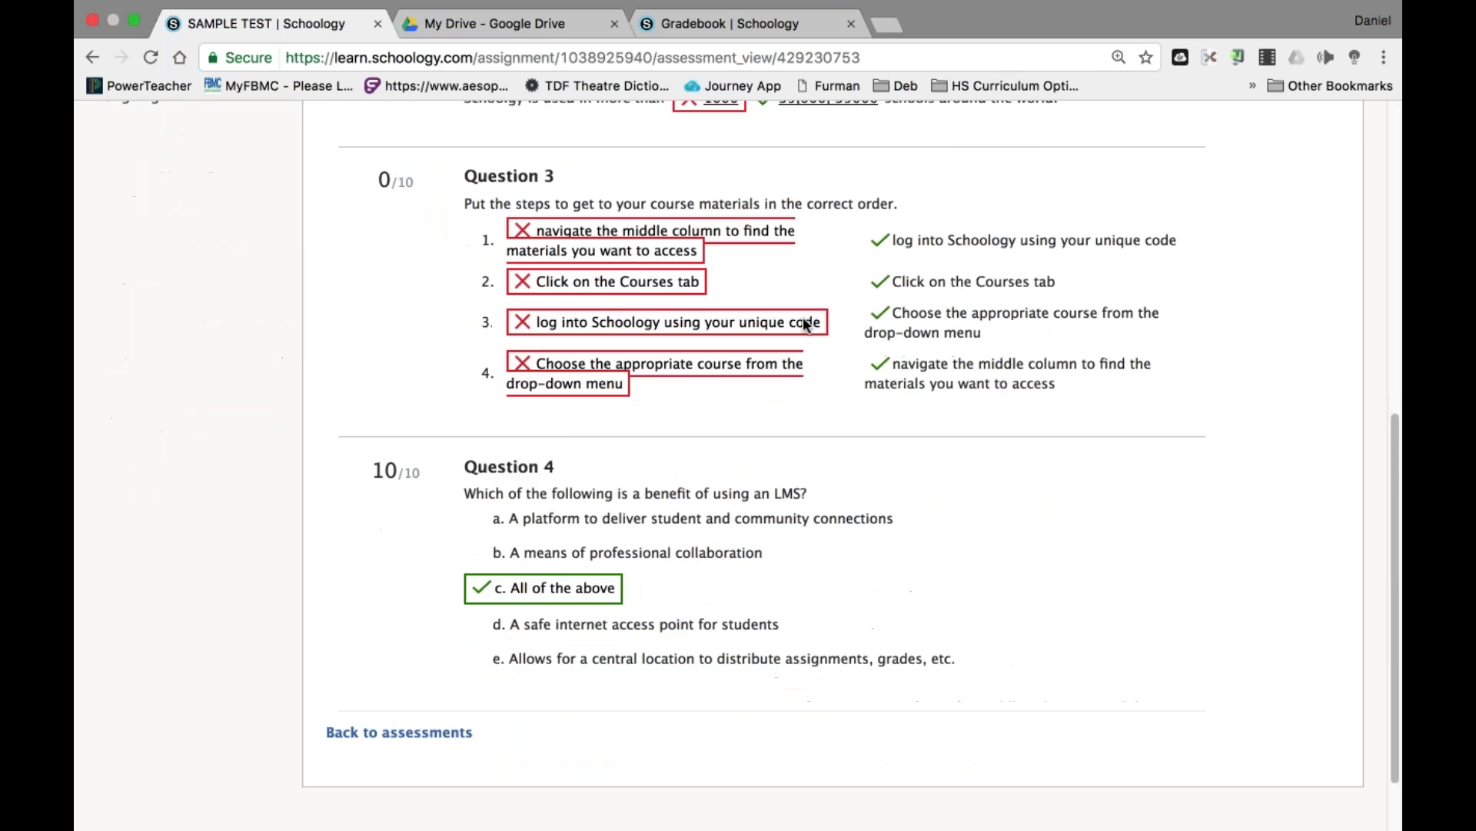
scroll(801, 317, "up", 5)
scroll(801, 317, "up", 3)
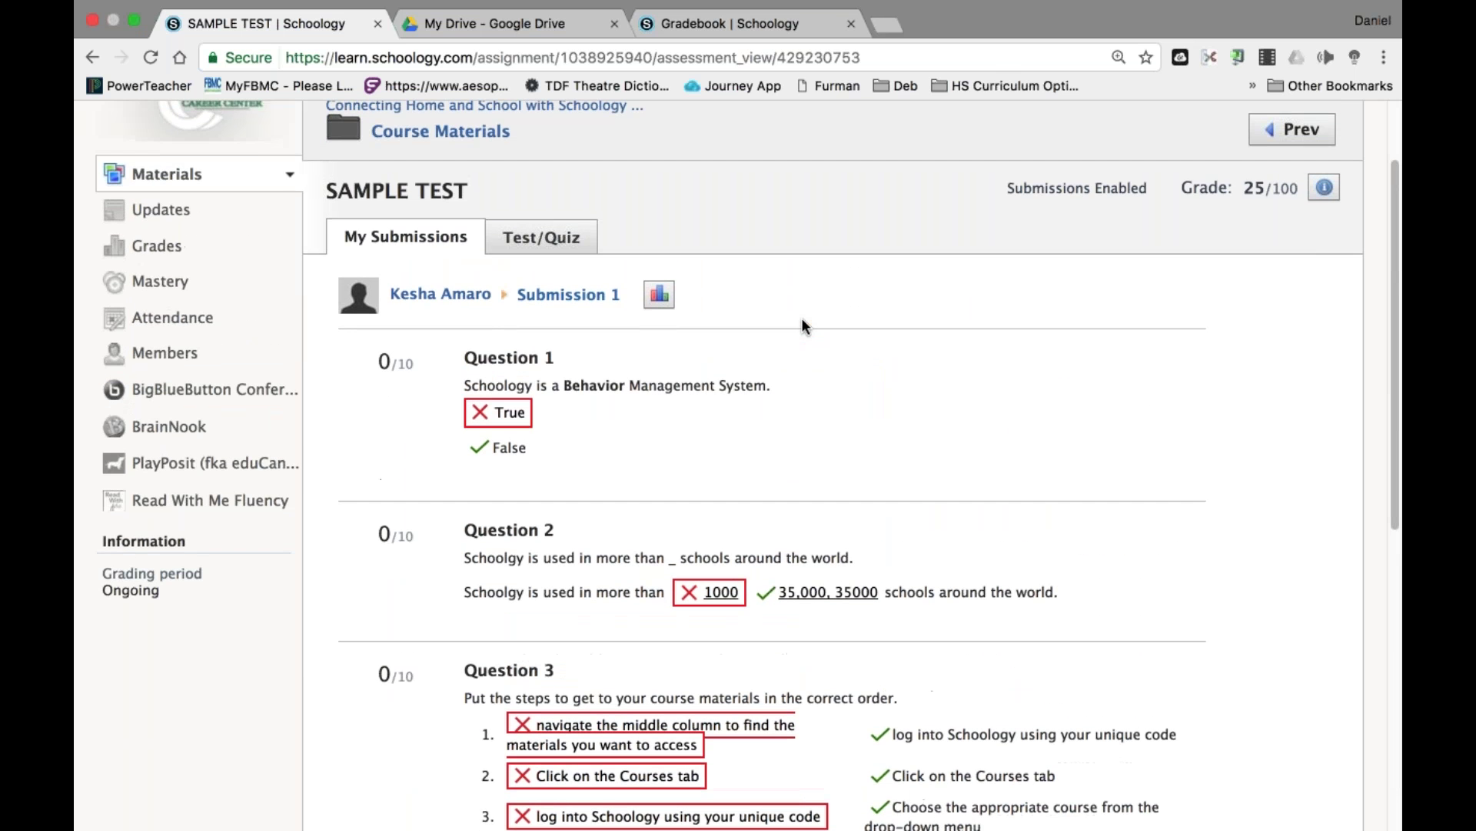
scroll(802, 316, "down", 4)
scroll(802, 320, "down", 4)
scroll(802, 320, "up", 8)
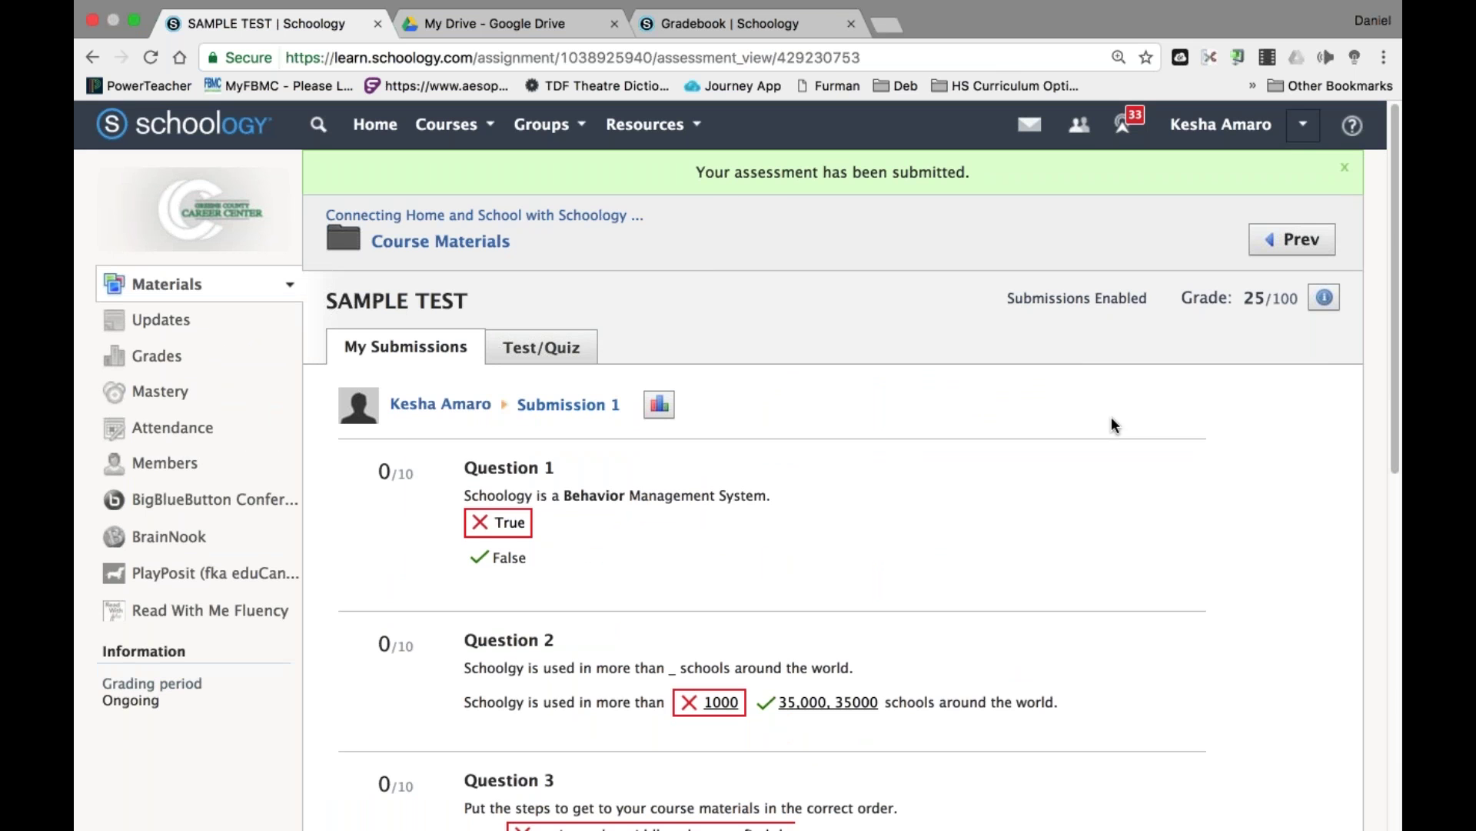
left_click(1303, 124)
left_click(1176, 395)
Sign in with the instructor account and open the SWTC Prof Development course.
double_click(632, 359)
type("princi")
key("Right")
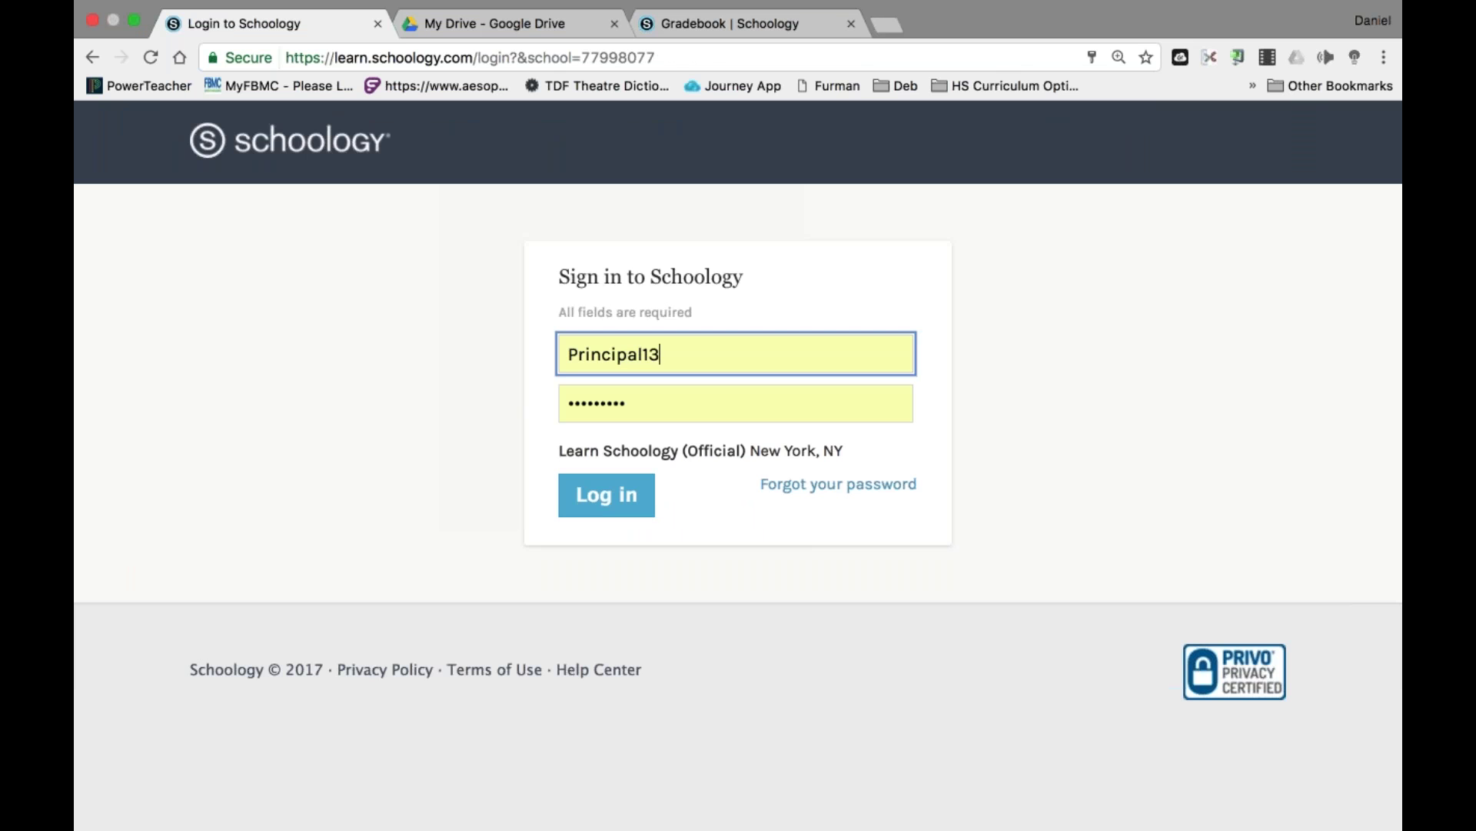
key("Return")
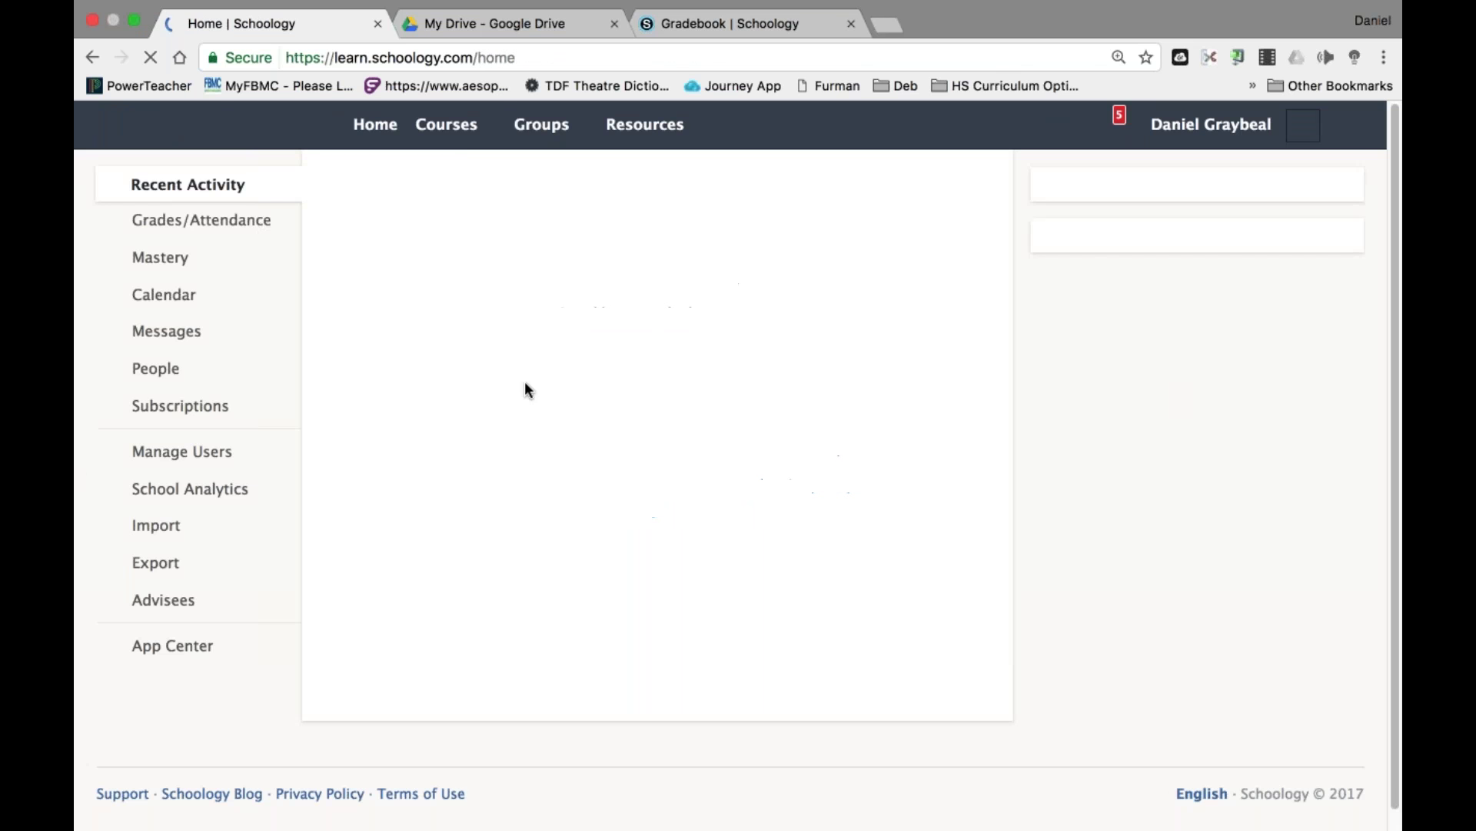
left_click(462, 142)
scroll(635, 339, "down", 6)
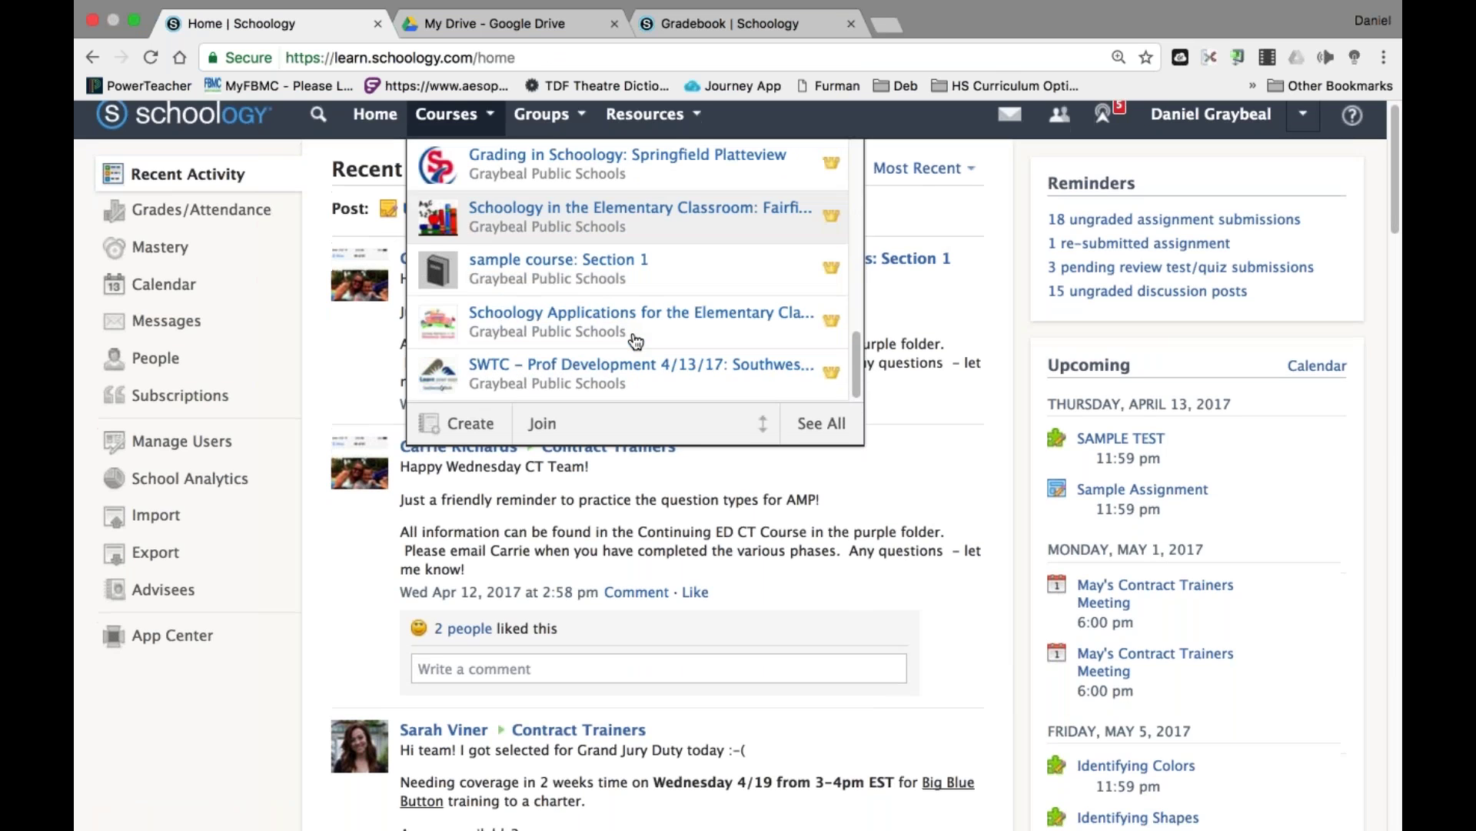
left_click(609, 366)
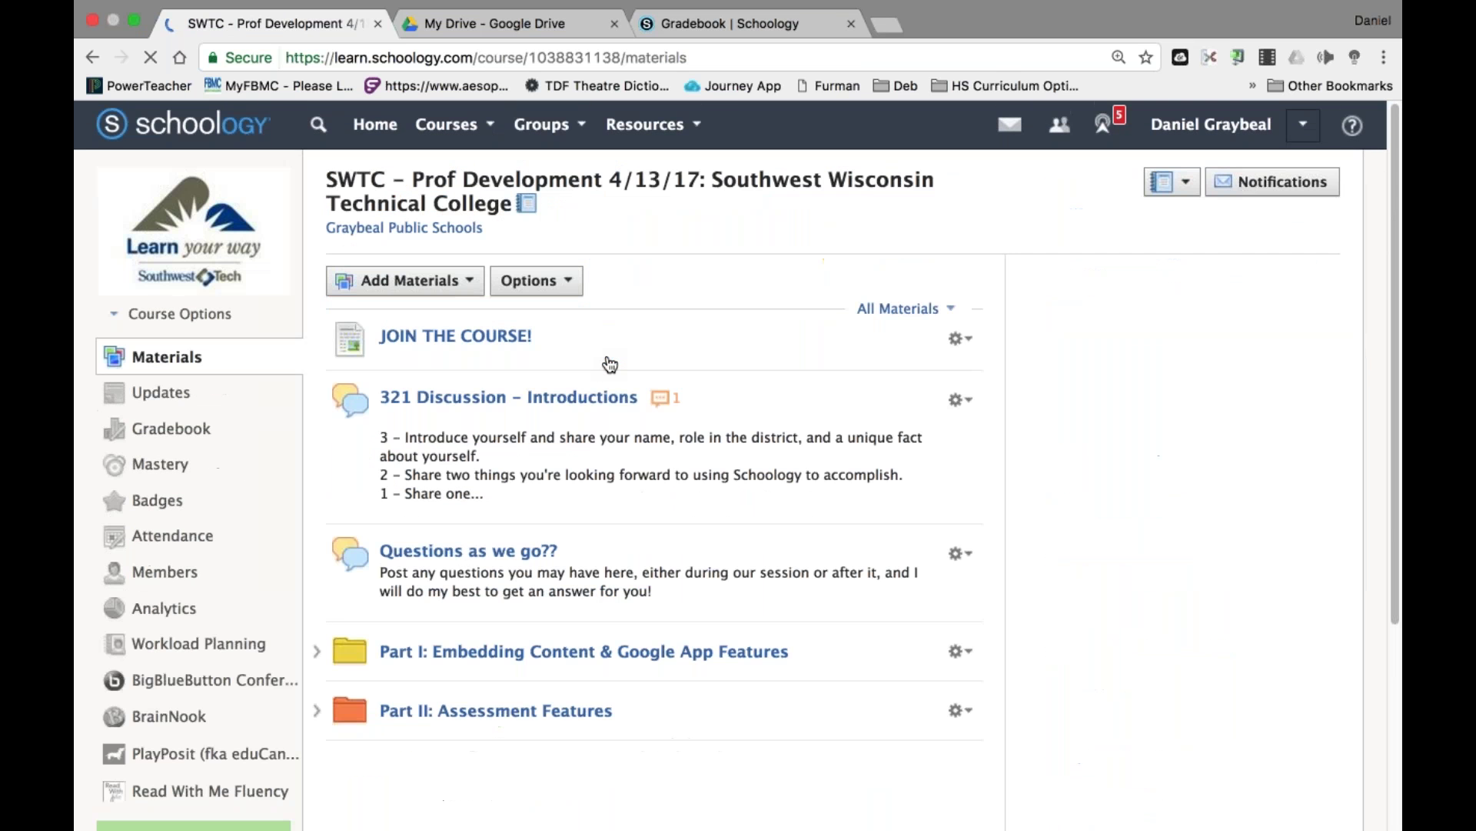
Open SAMPLE TEST results in Part II: Assessment Features and view the student's attempts.
scroll(658, 556, "down", 3)
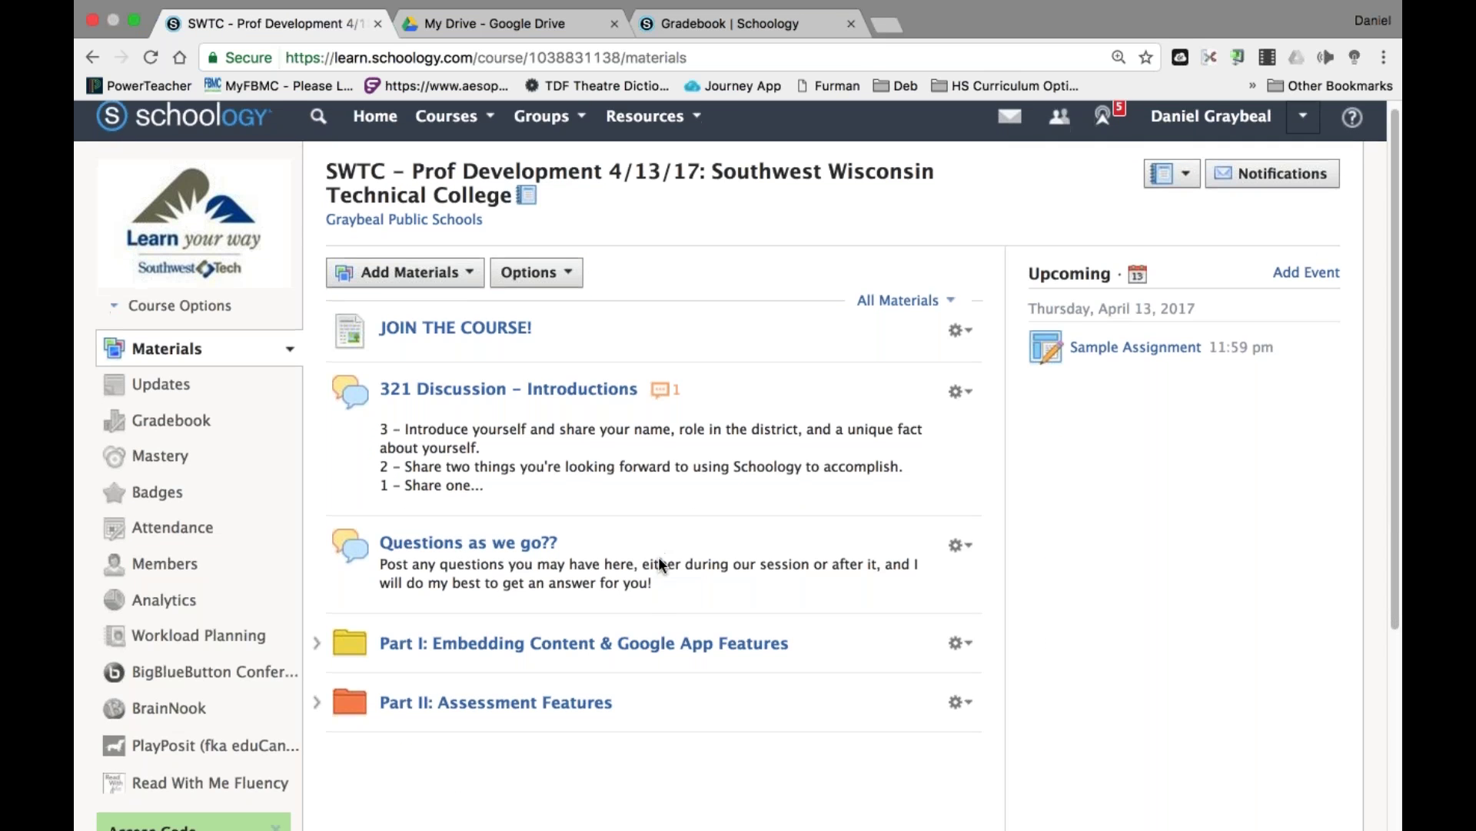
left_click(566, 587)
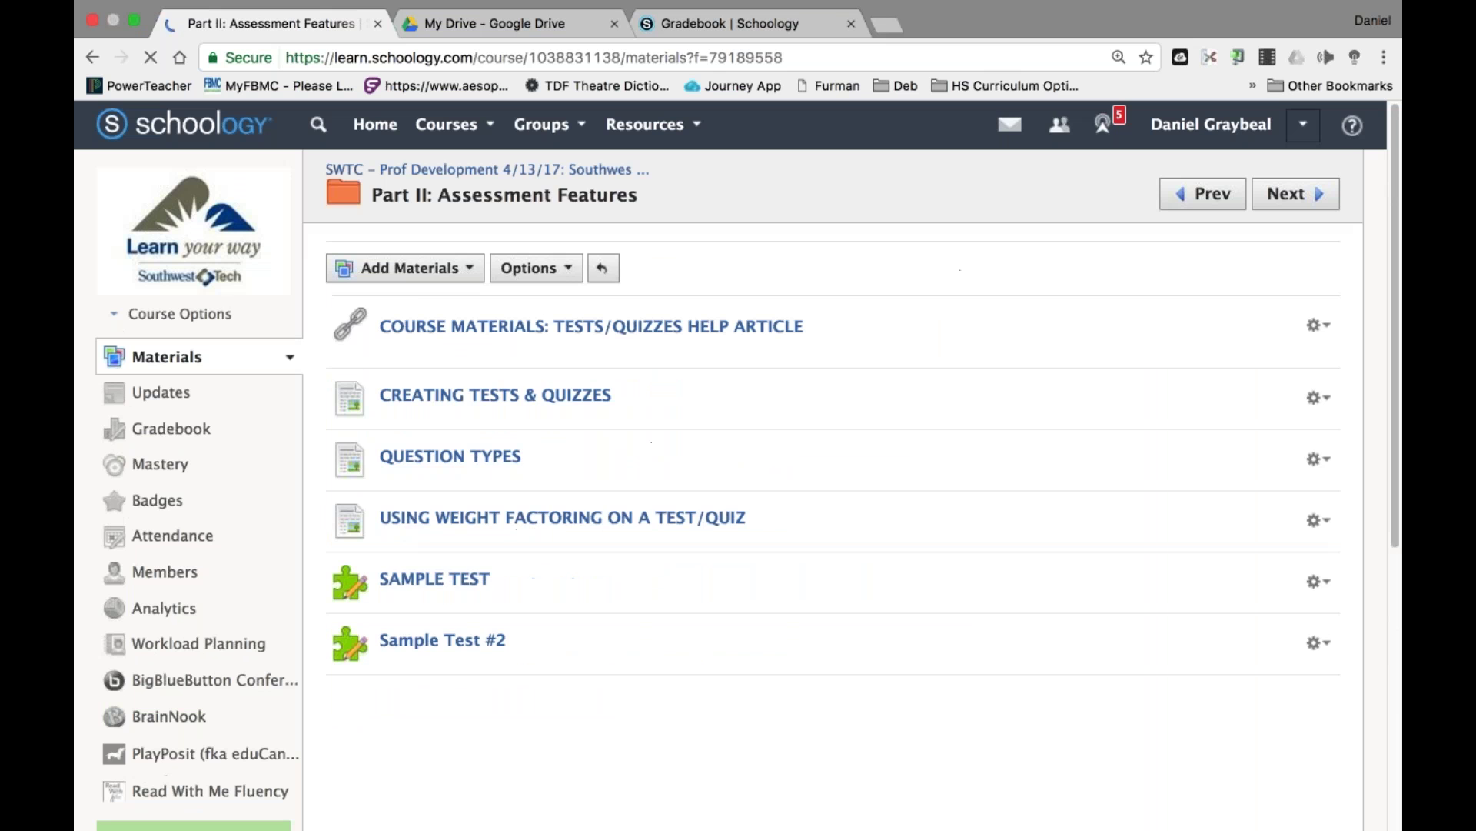
left_click(434, 581)
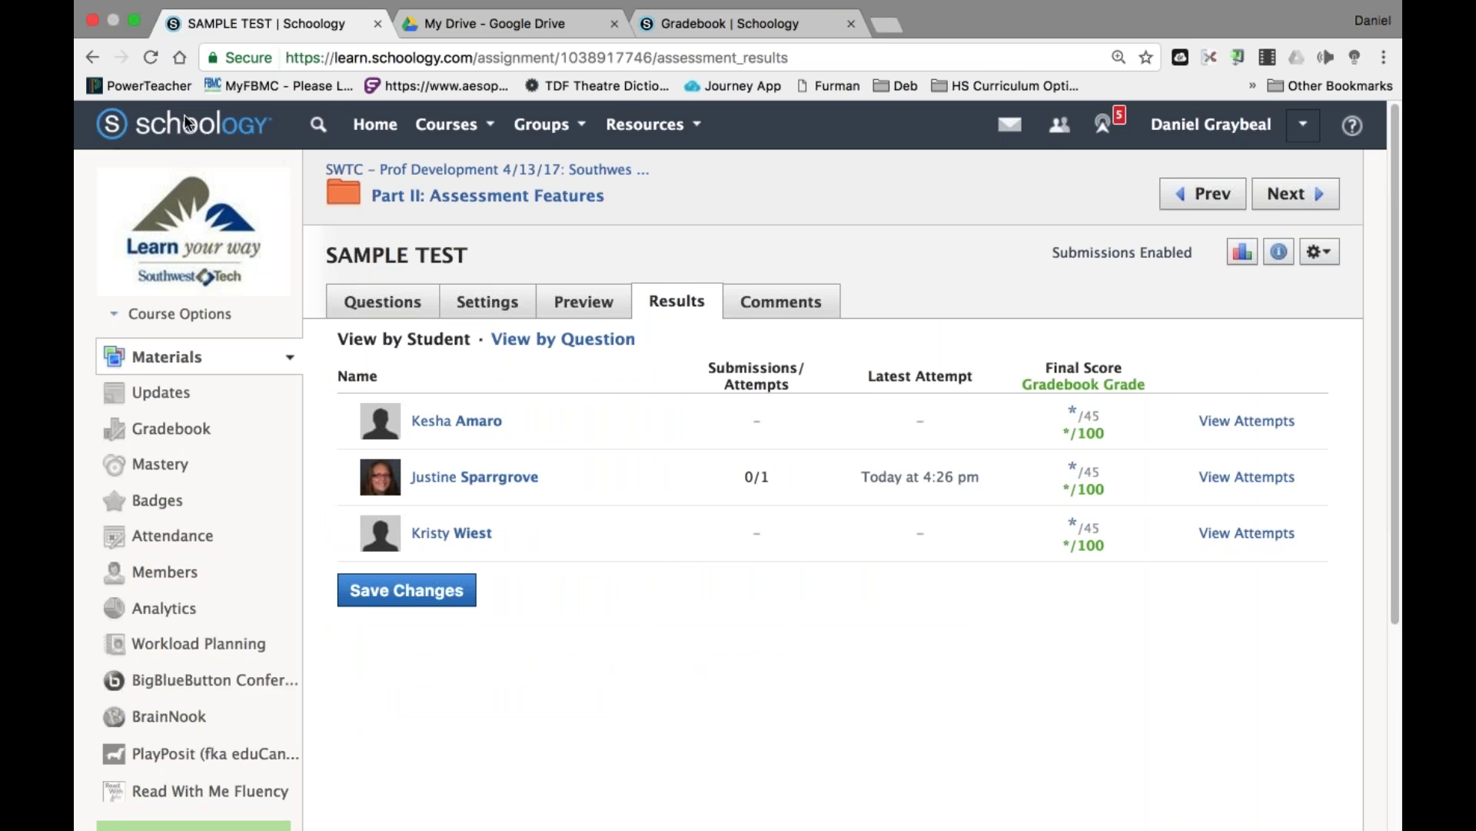
left_click(156, 61)
left_click(1254, 436)
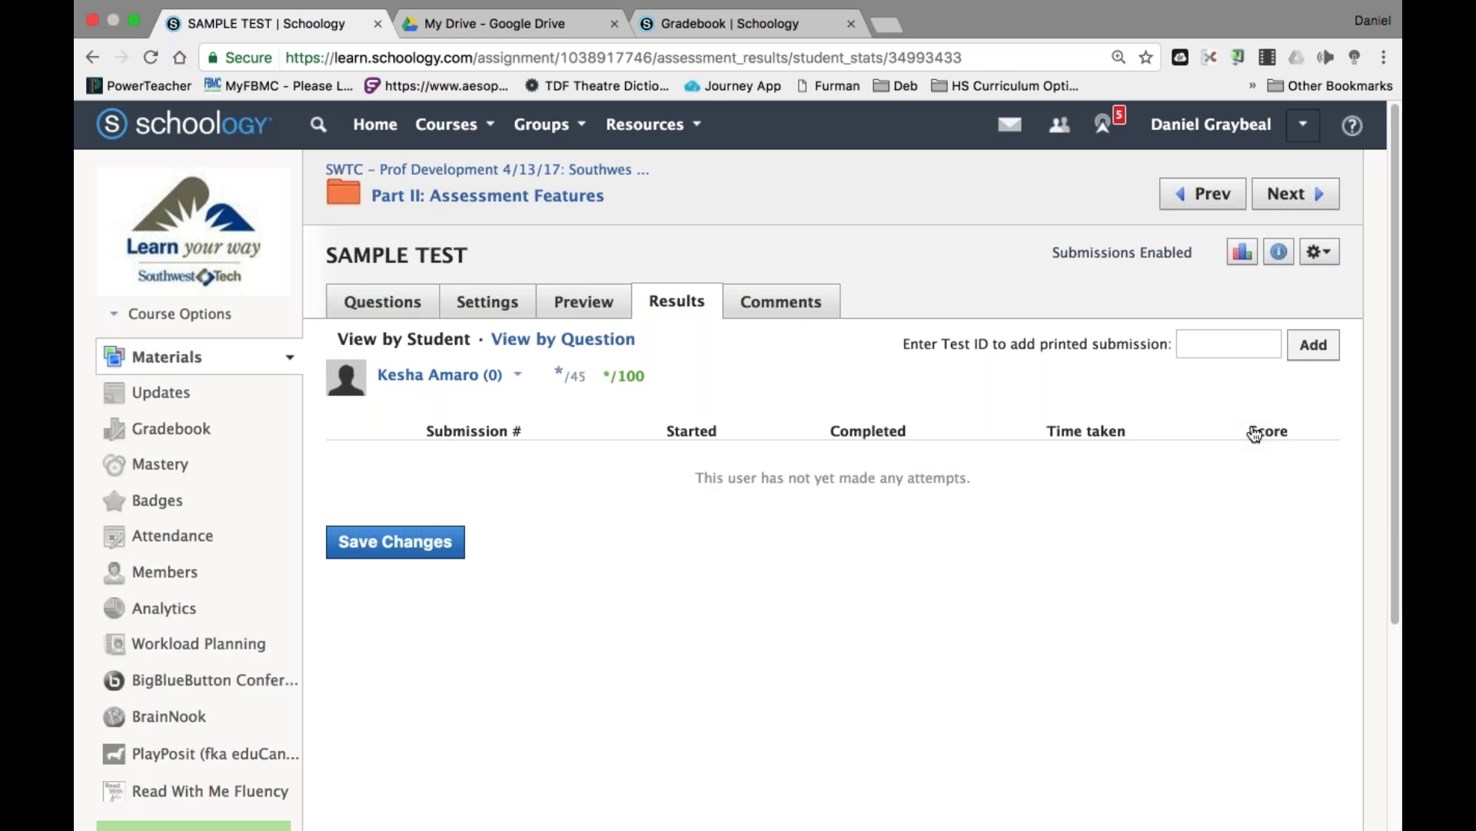
Sign the instructor out and sign back in with the saved student account.
left_click(1304, 124)
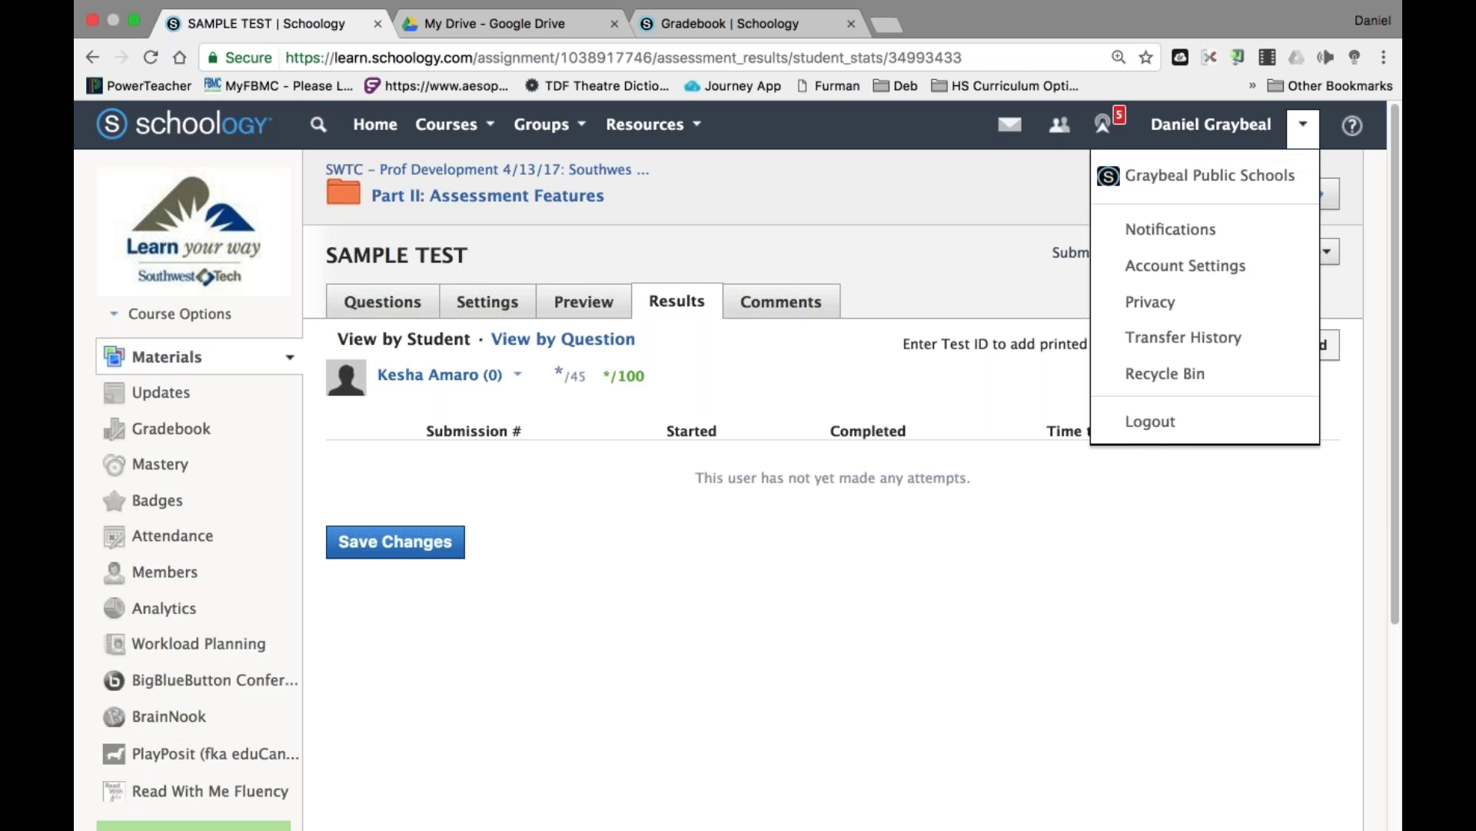
left_click(1160, 425)
key("BackSpace")
key("BackSpace")
key("BackSpace")
key("BackSpace")
key("BackSpace")
key("BackSpace")
key("BackSpace")
key("BackSpace")
key("BackSpace")
key("BackSpace")
key("BackSpace")
type("child")
key("Right")
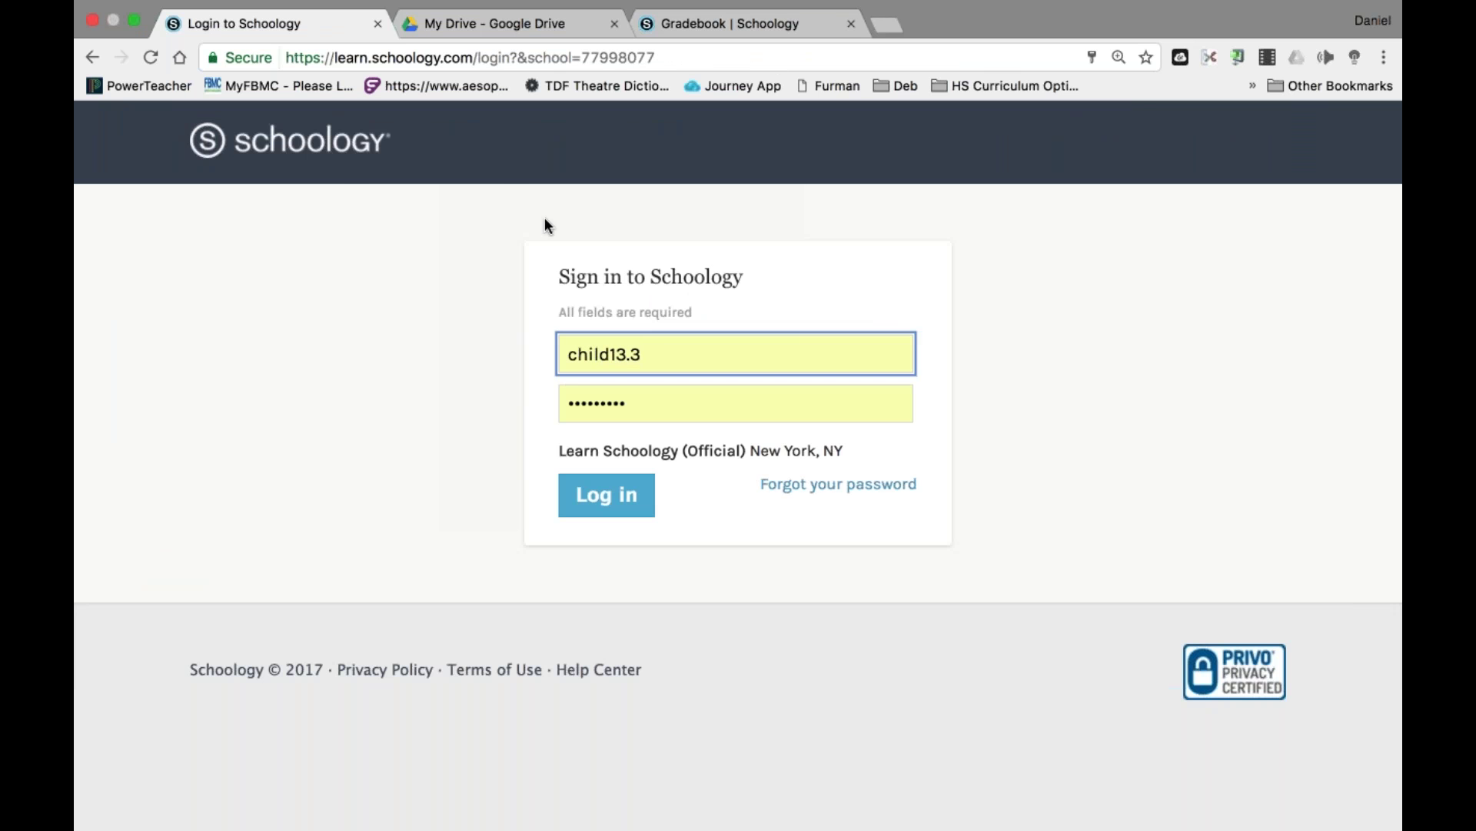
key("Return")
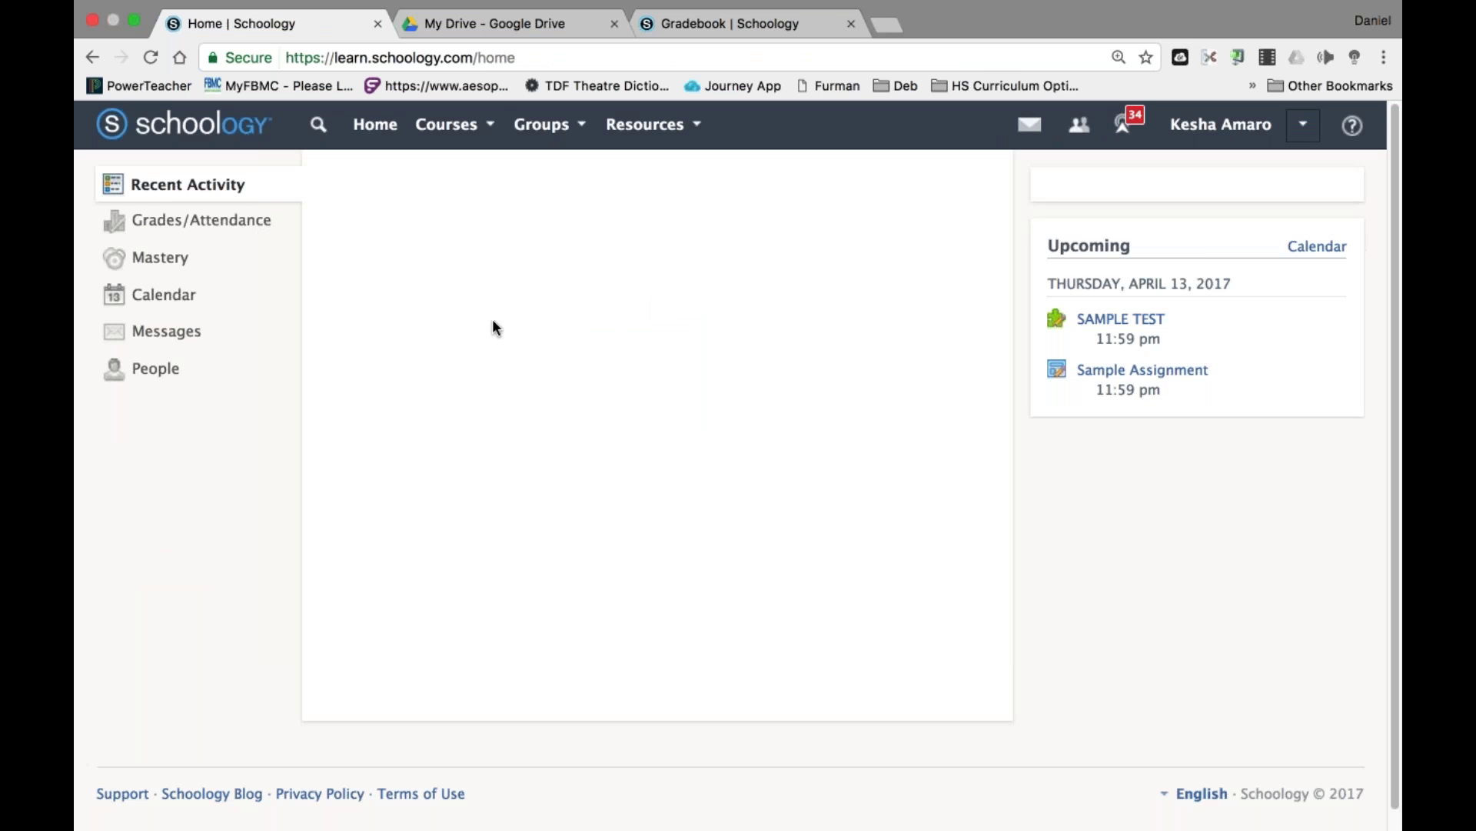
Open SAMPLE TEST in the SWTC course's Part II: Assessment Features folder and start a new attempt.
left_click(493, 124)
scroll(513, 333, "down", 1)
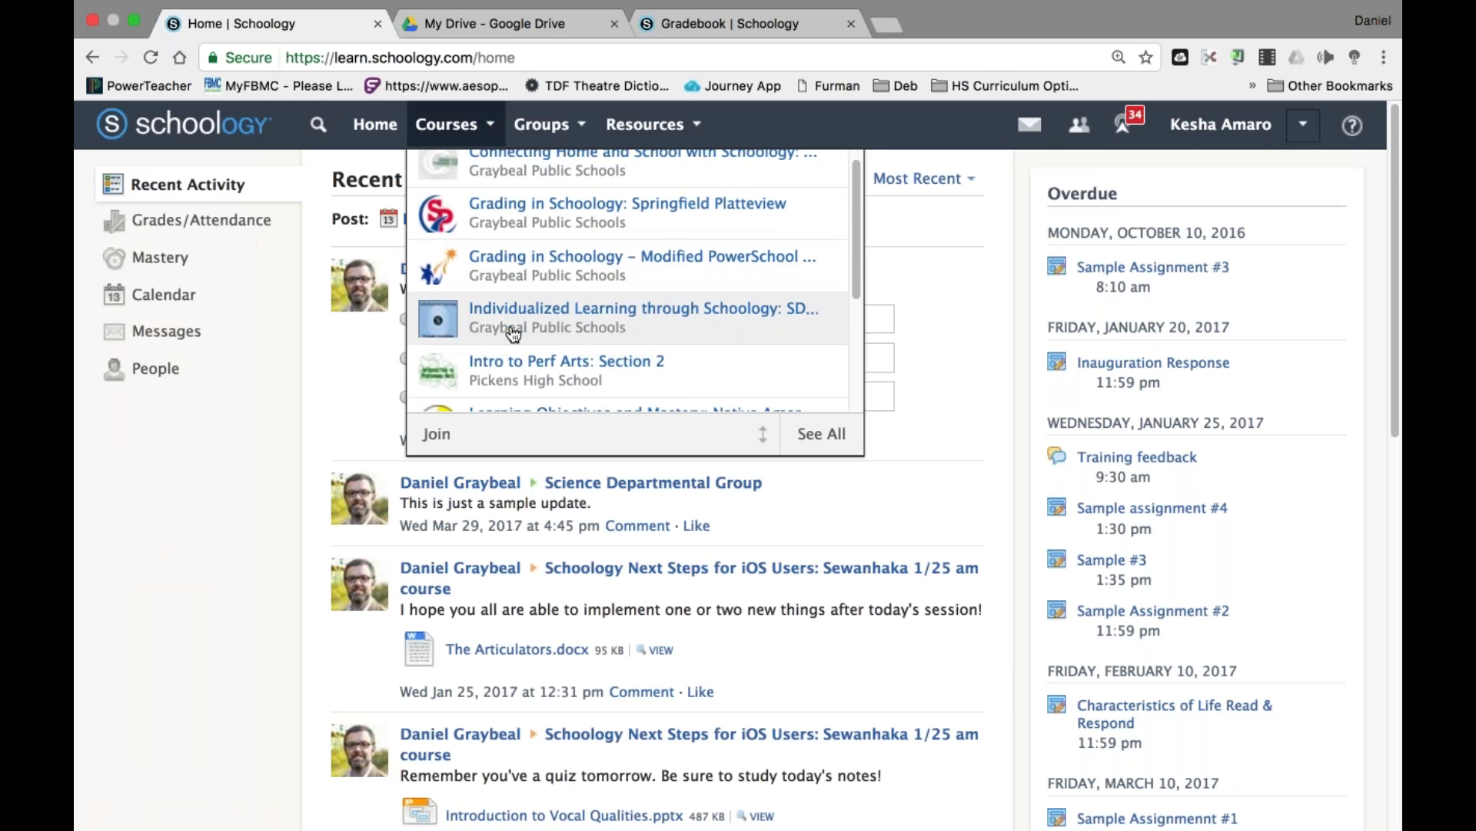
scroll(513, 333, "down", 10)
scroll(926, 332, "up", 10)
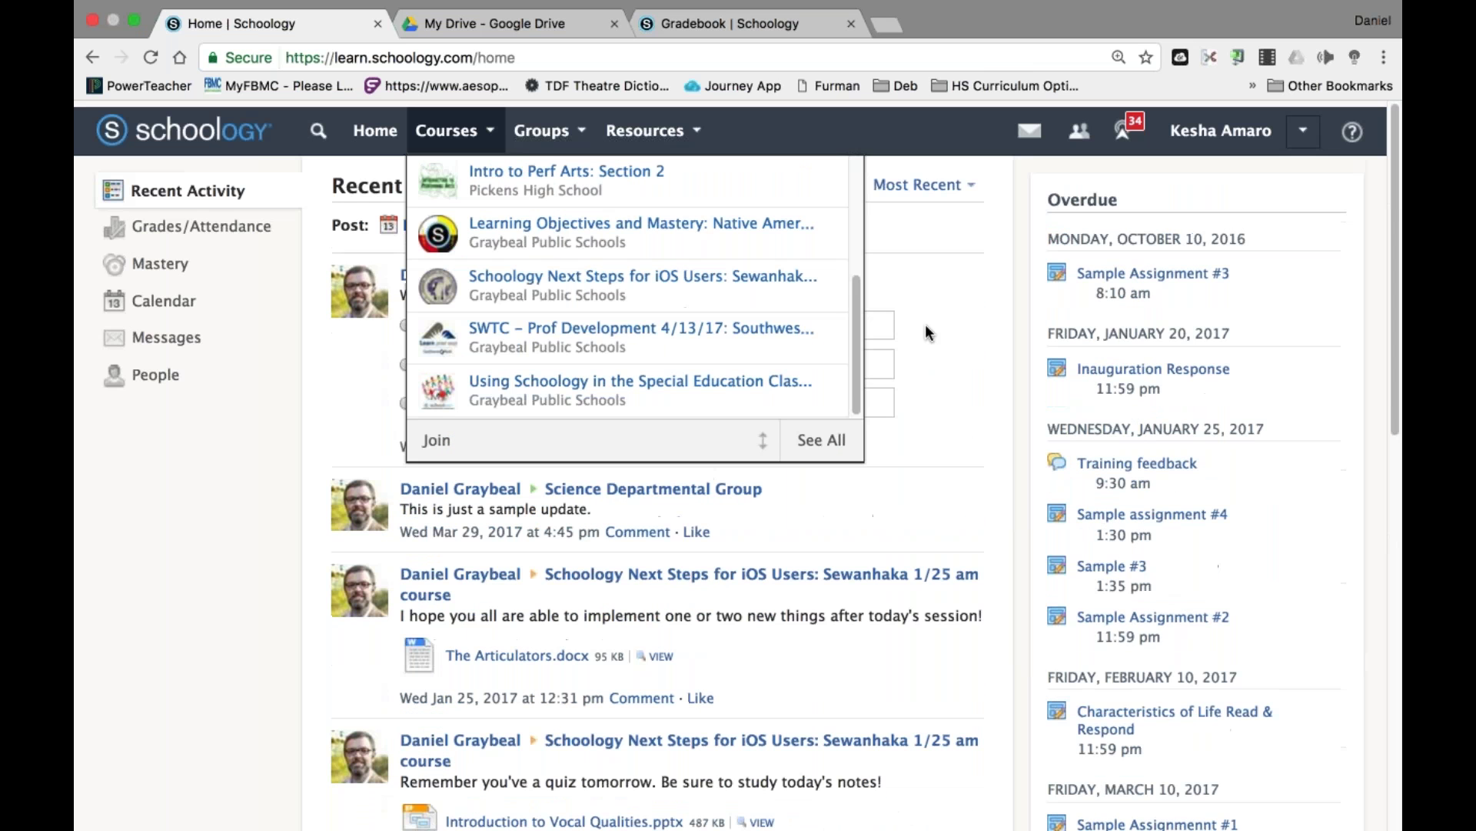
left_click(673, 323)
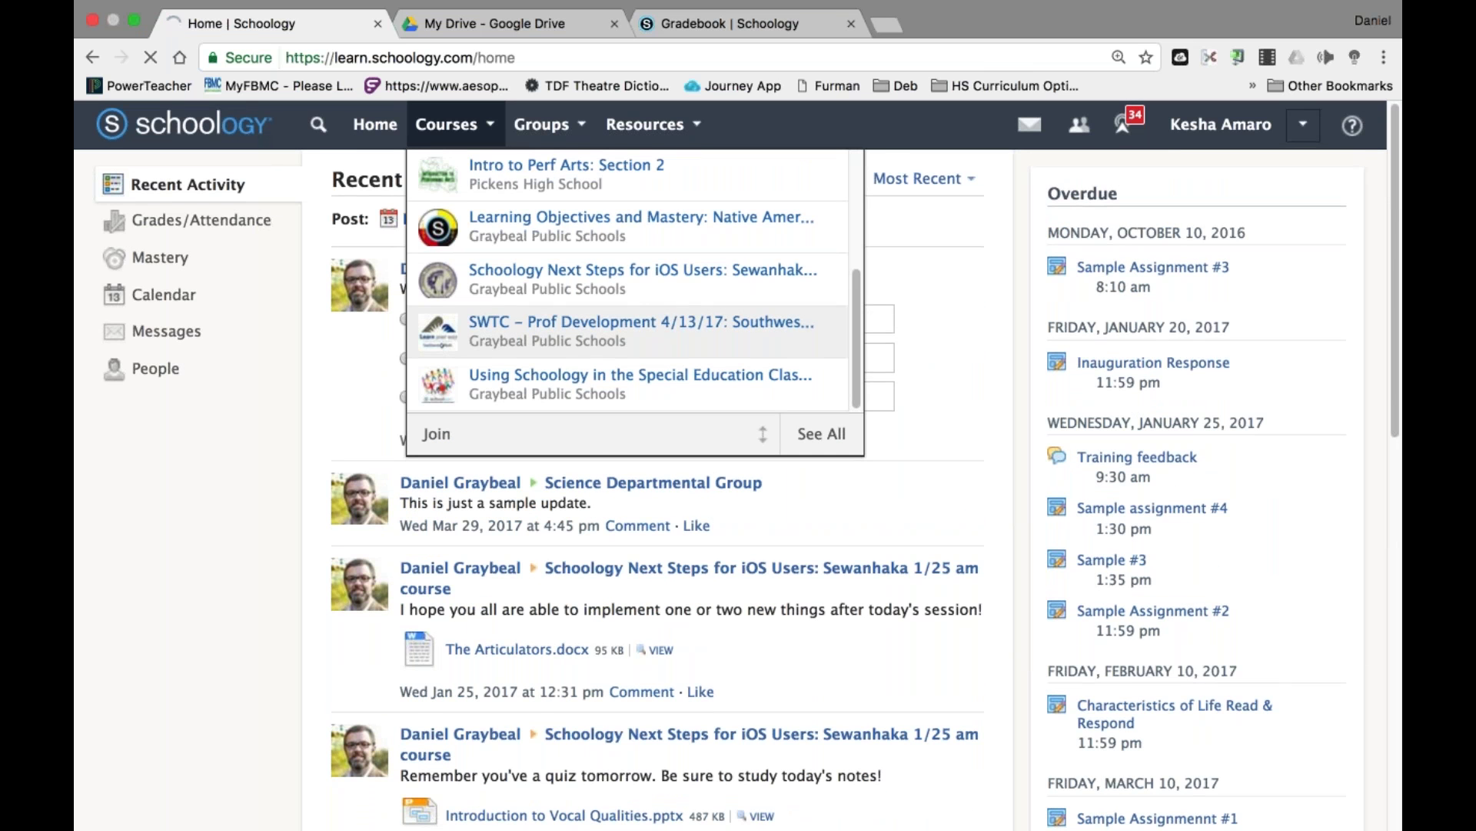
scroll(700, 597, "down", 4)
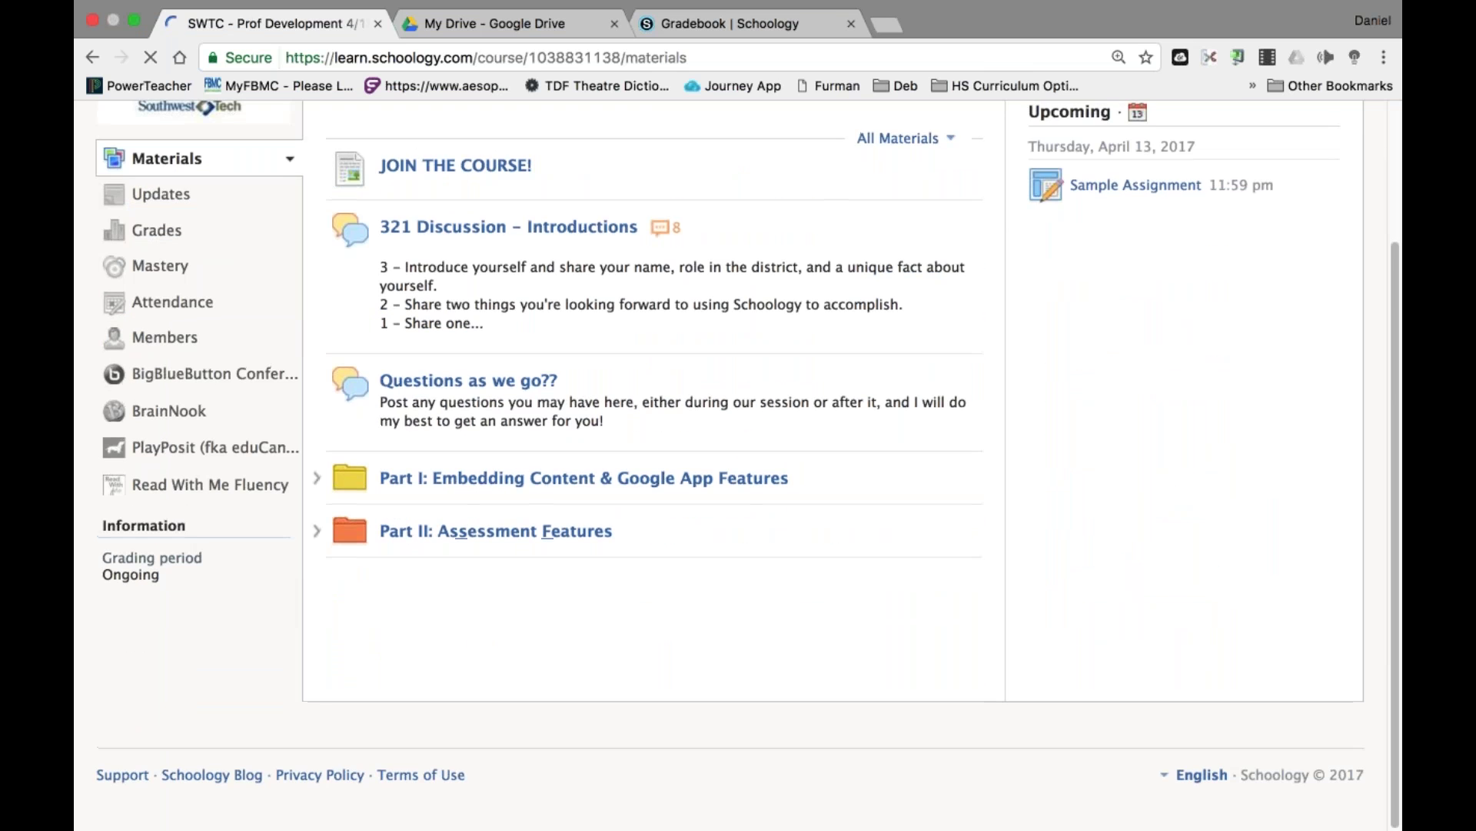
left_click(454, 531)
left_click(453, 586)
left_click(466, 421)
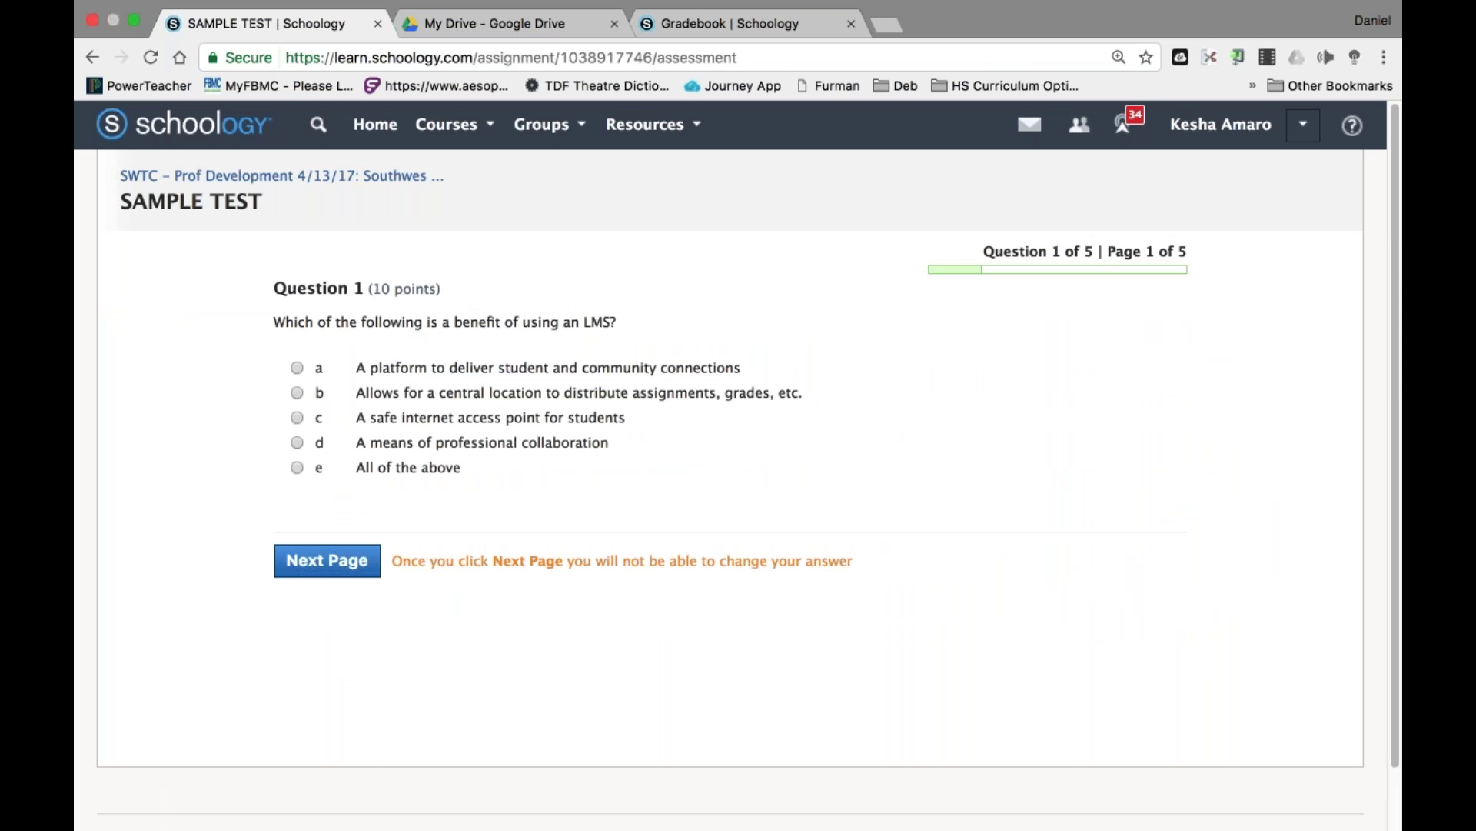
Answer Question 1 with option b, move 'Click on the Courses tab' last, and enter 7 for Question 3.
left_click(297, 393)
left_click(343, 561)
left_click_drag(301, 401, 302, 460)
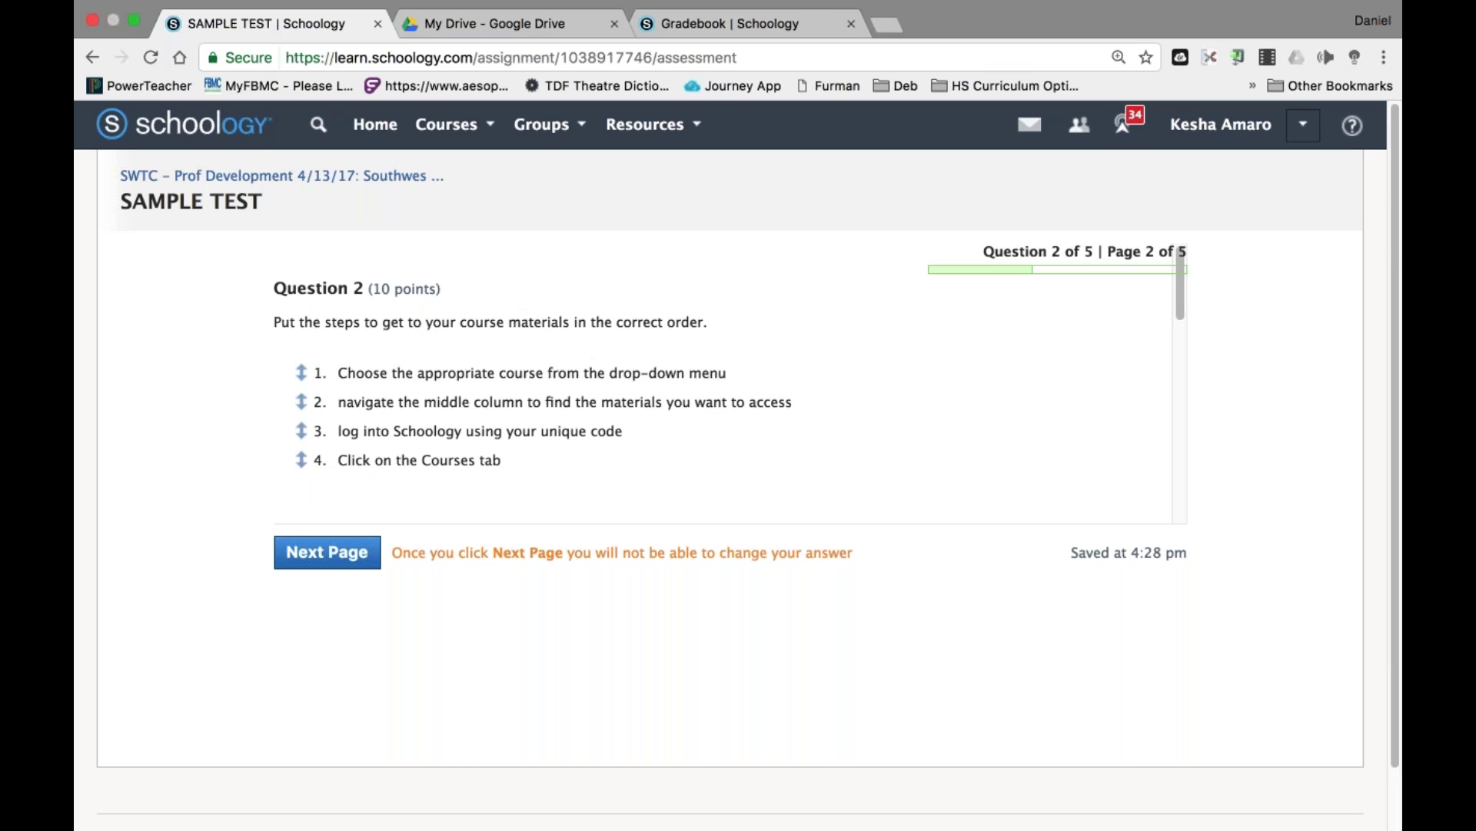
left_click(326, 552)
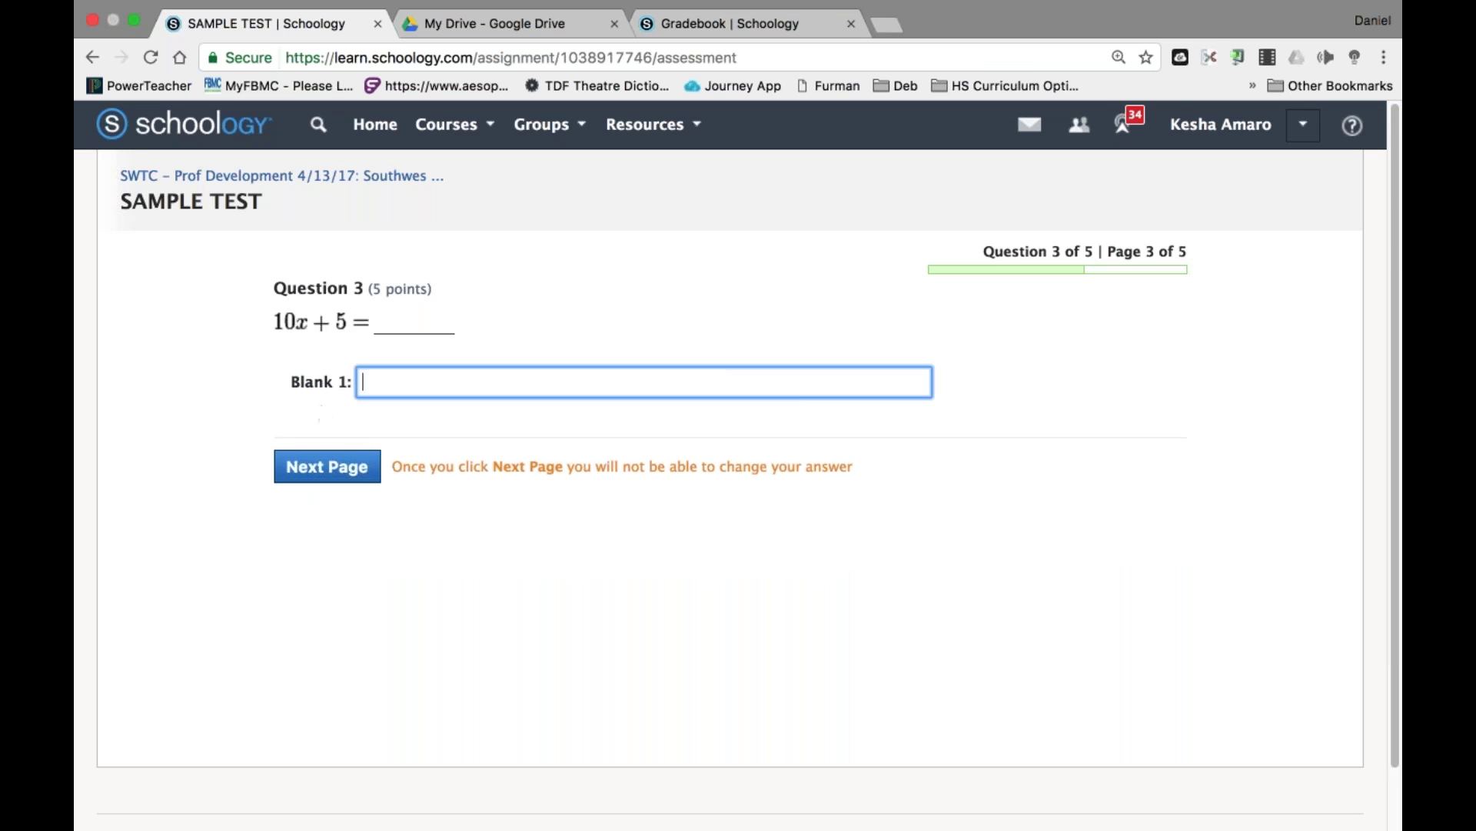
type("7")
left_click(338, 475)
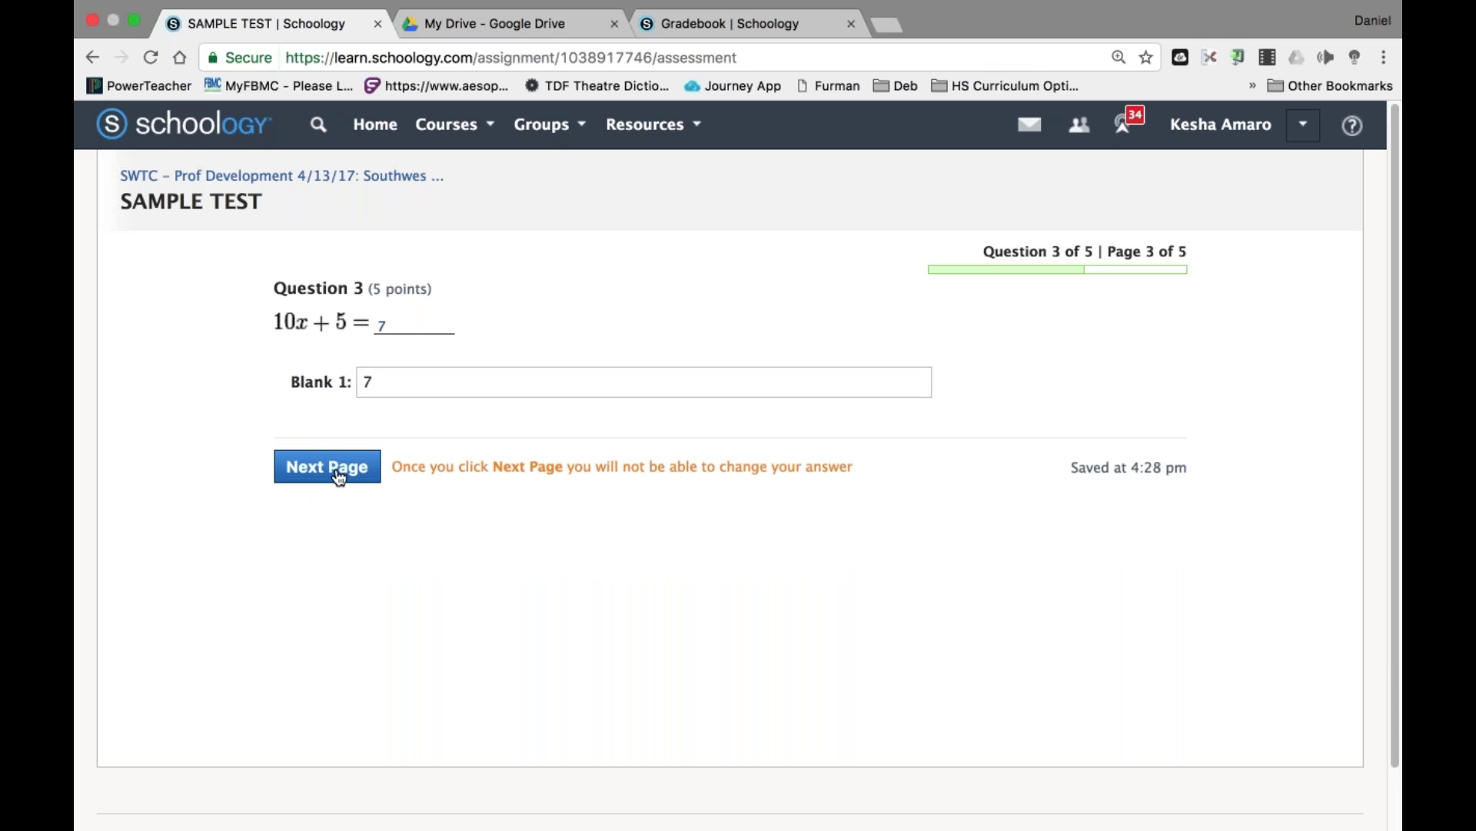
left_click(338, 477)
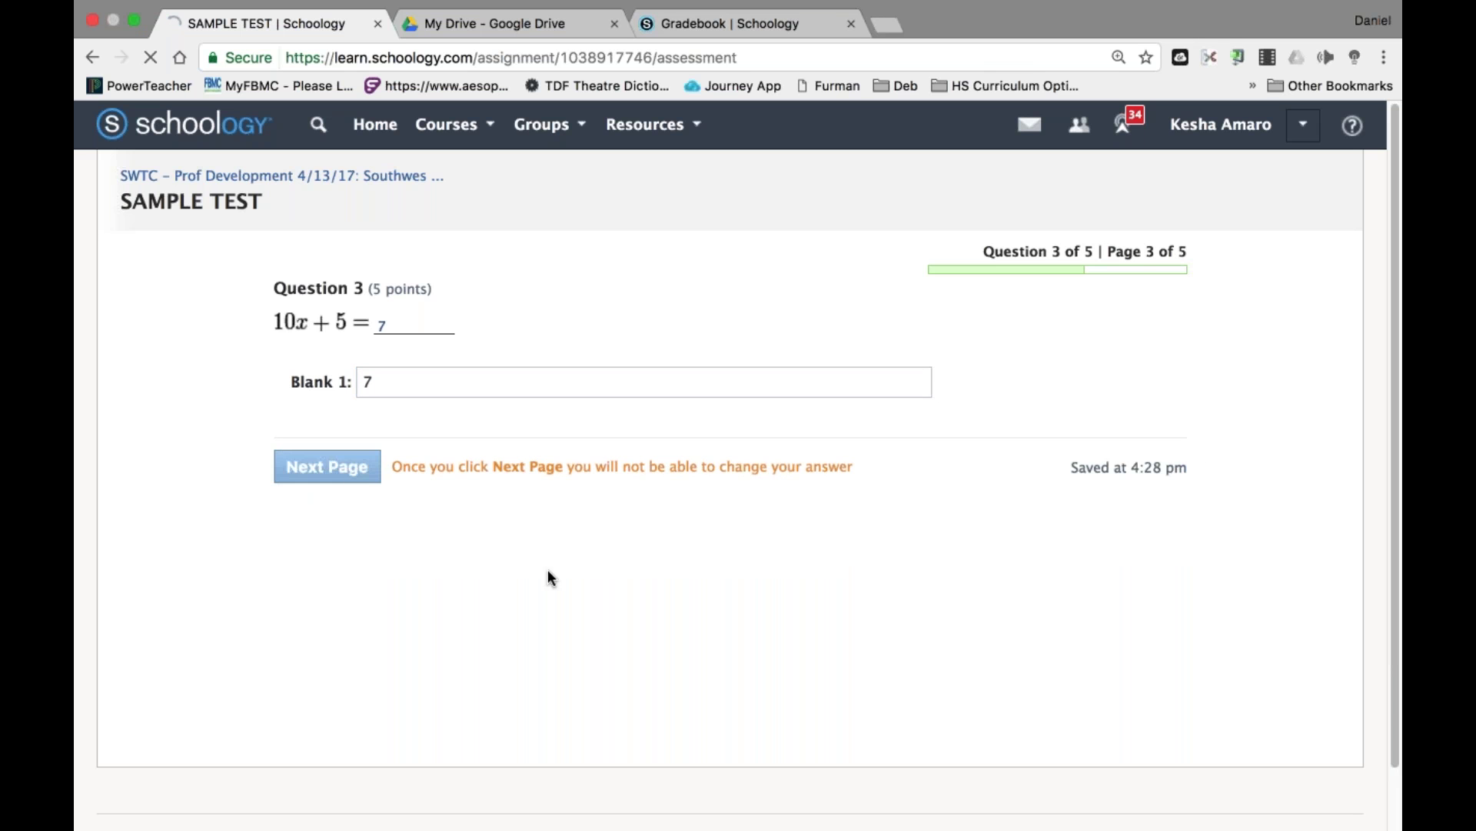
Answer Question 4 False with the correction 'no idea'.
left_click(323, 390)
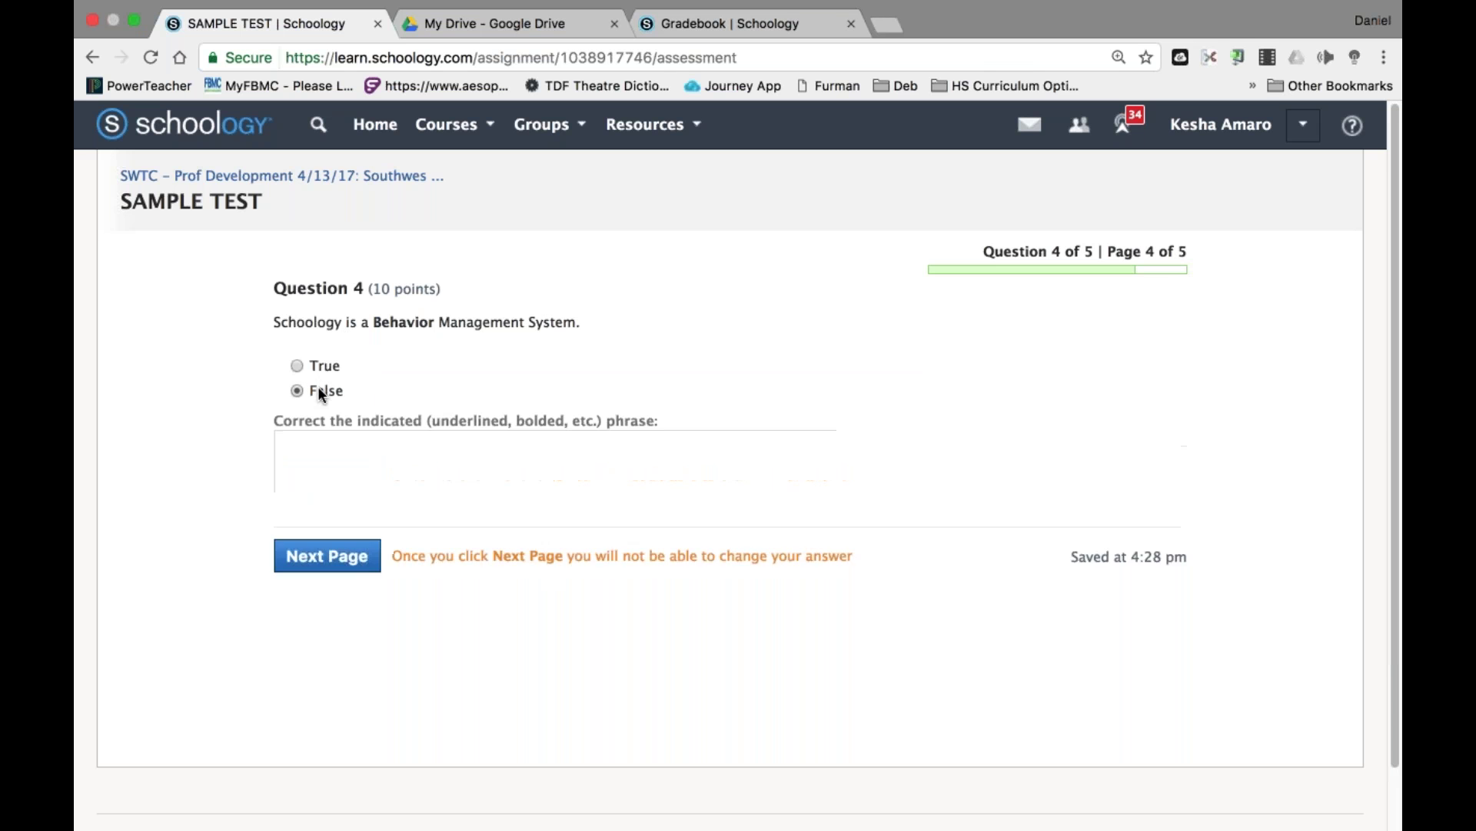
left_click(330, 502)
type("no idea")
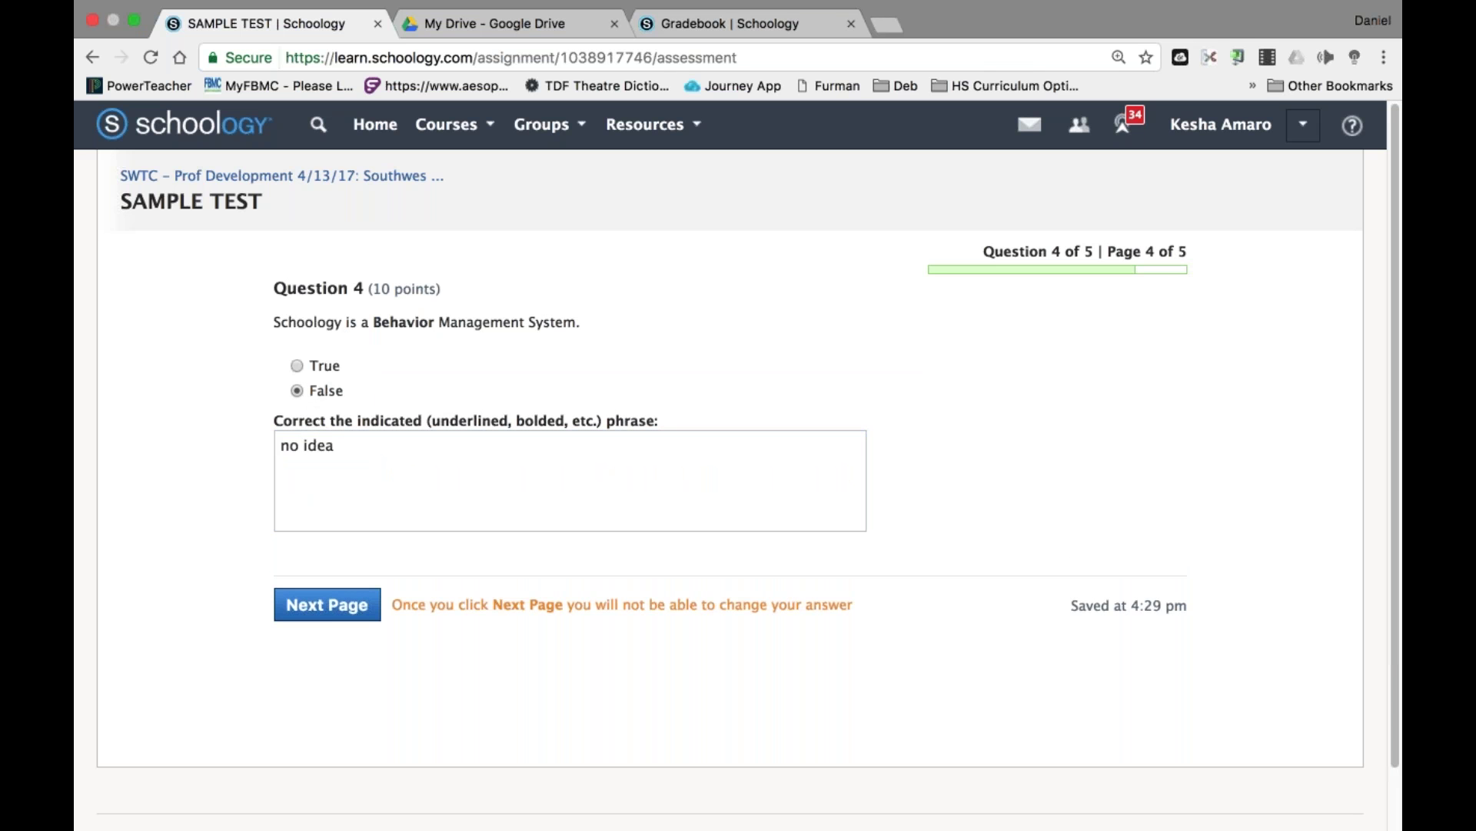
left_click(327, 605)
Enter 80 for Question 5 and submit the test, confirming with Yes.
type("80")
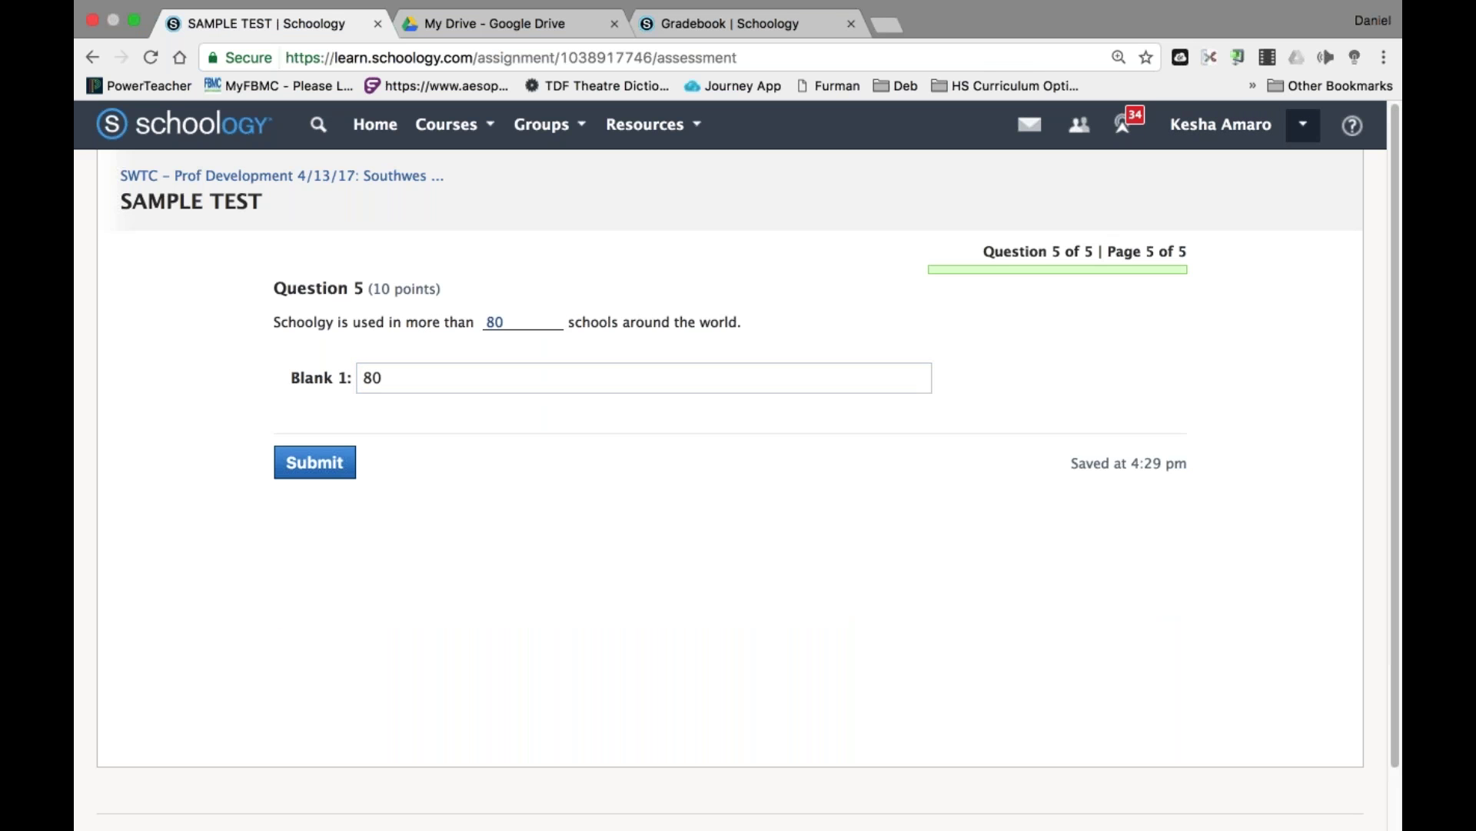
left_click(315, 462)
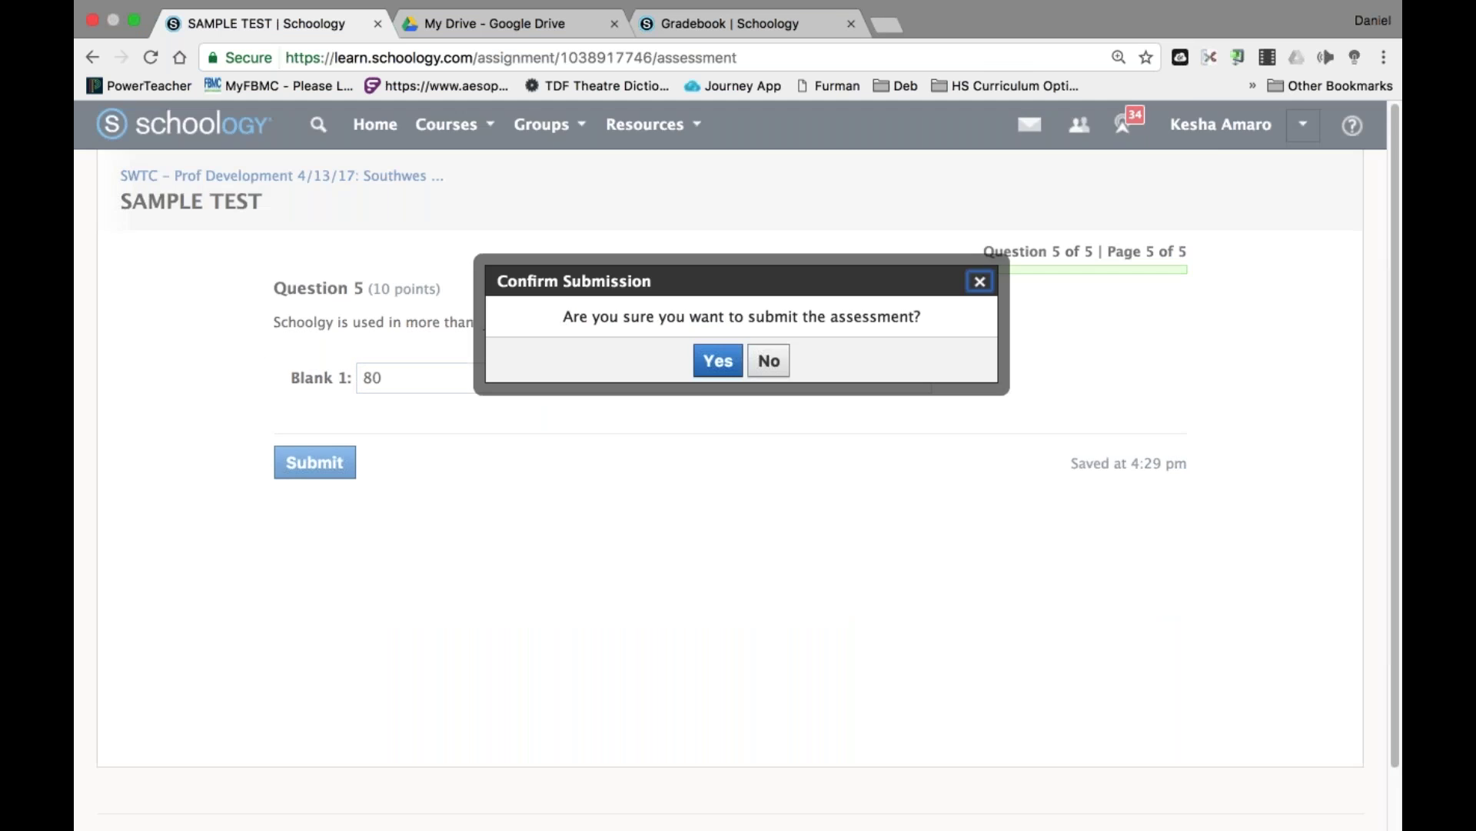
left_click(711, 361)
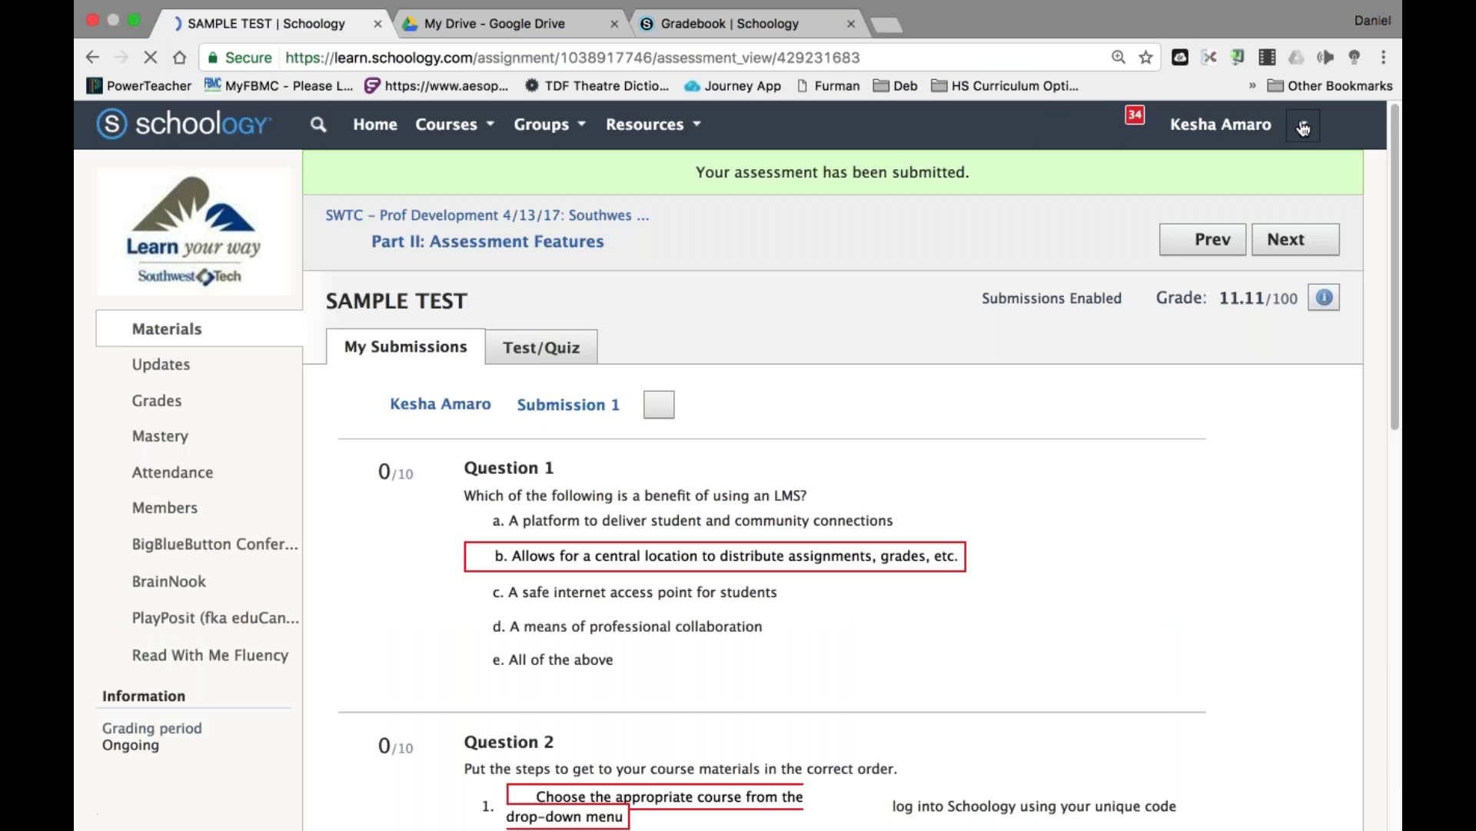
left_click(1303, 124)
Log out of the student account and sign in with the saved teacher account.
left_click(1151, 385)
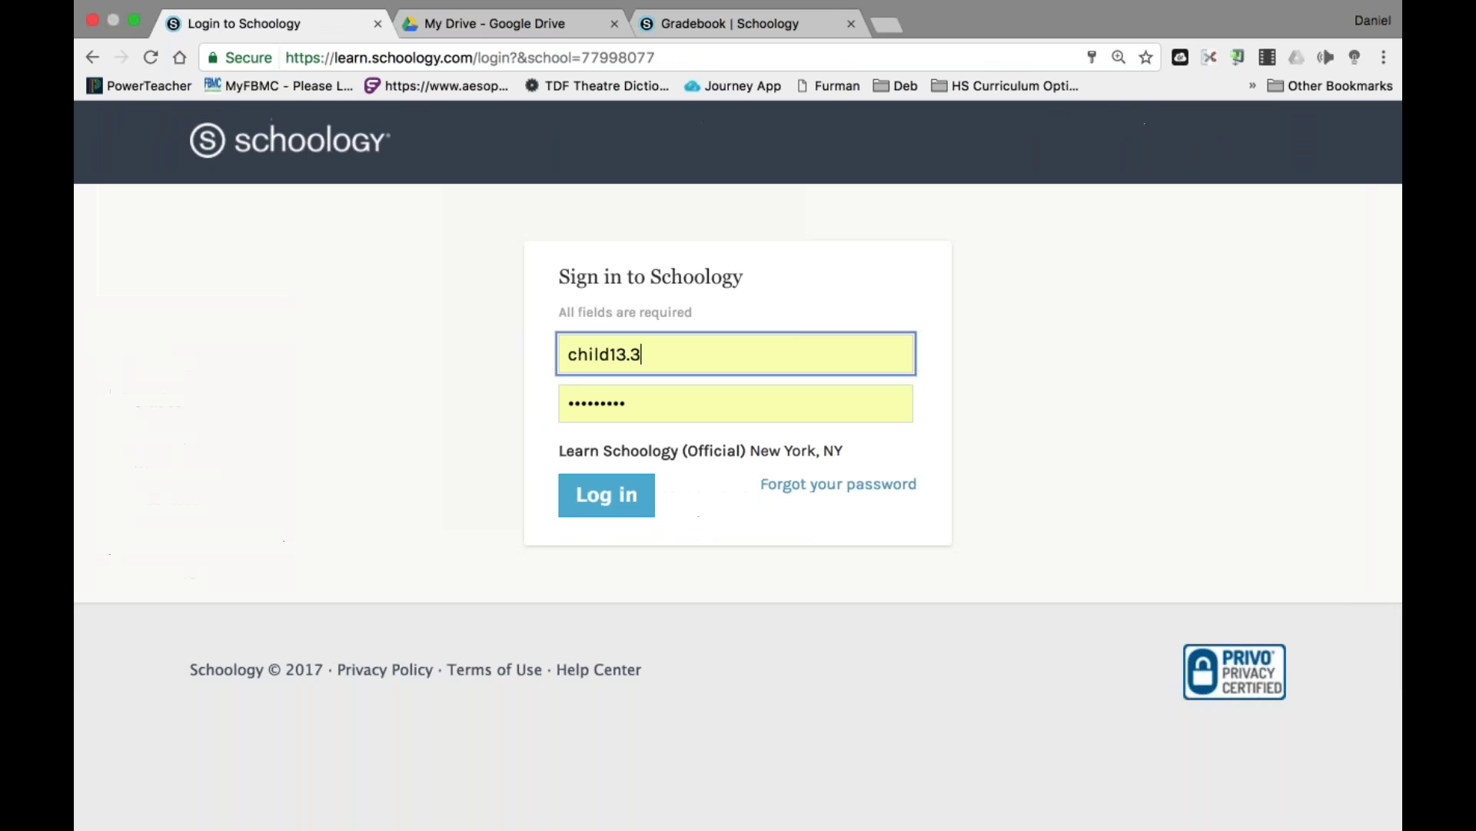
key("super+a")
type("p")
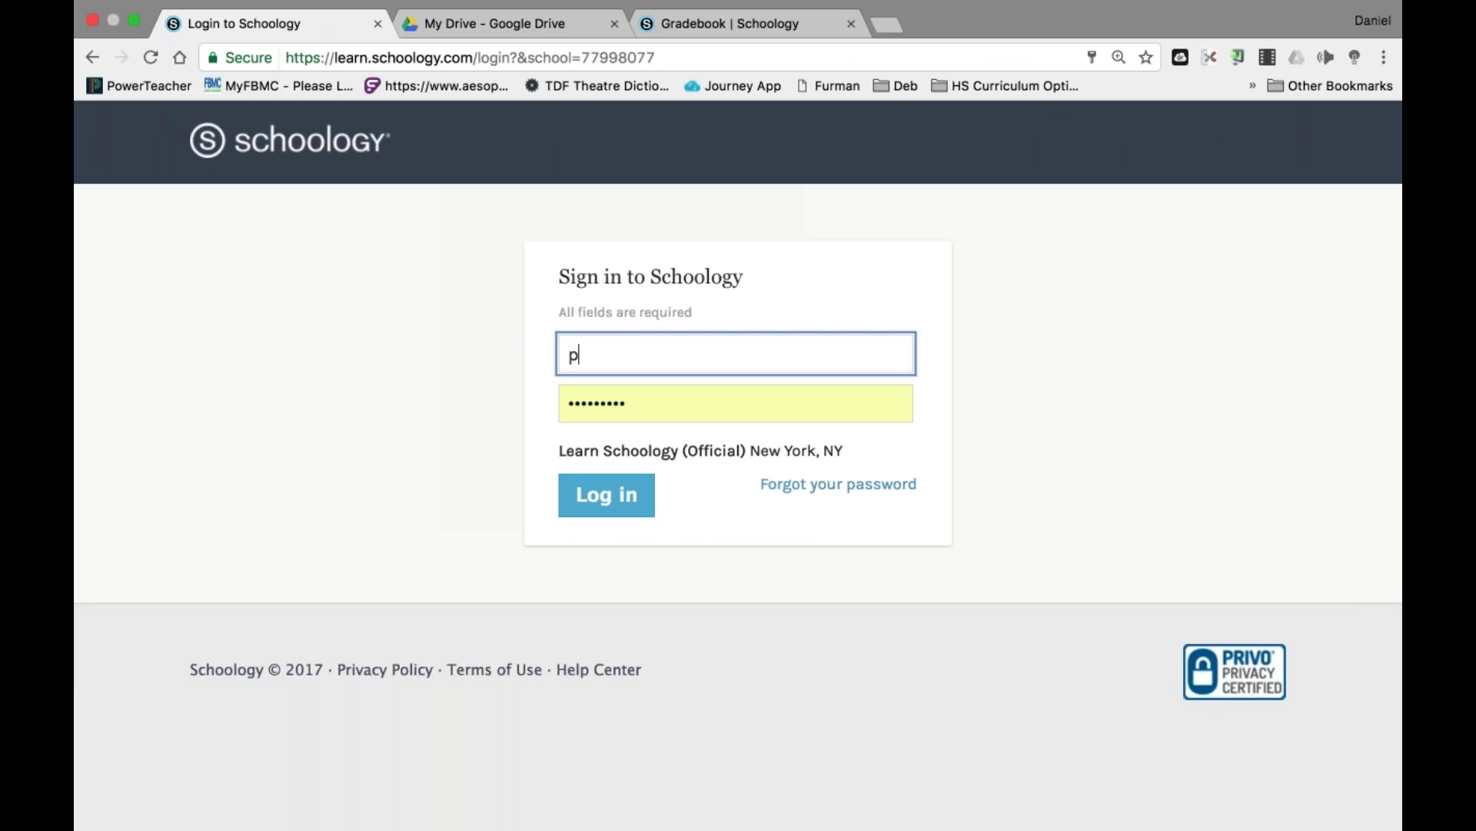
key("Down")
key("Return")
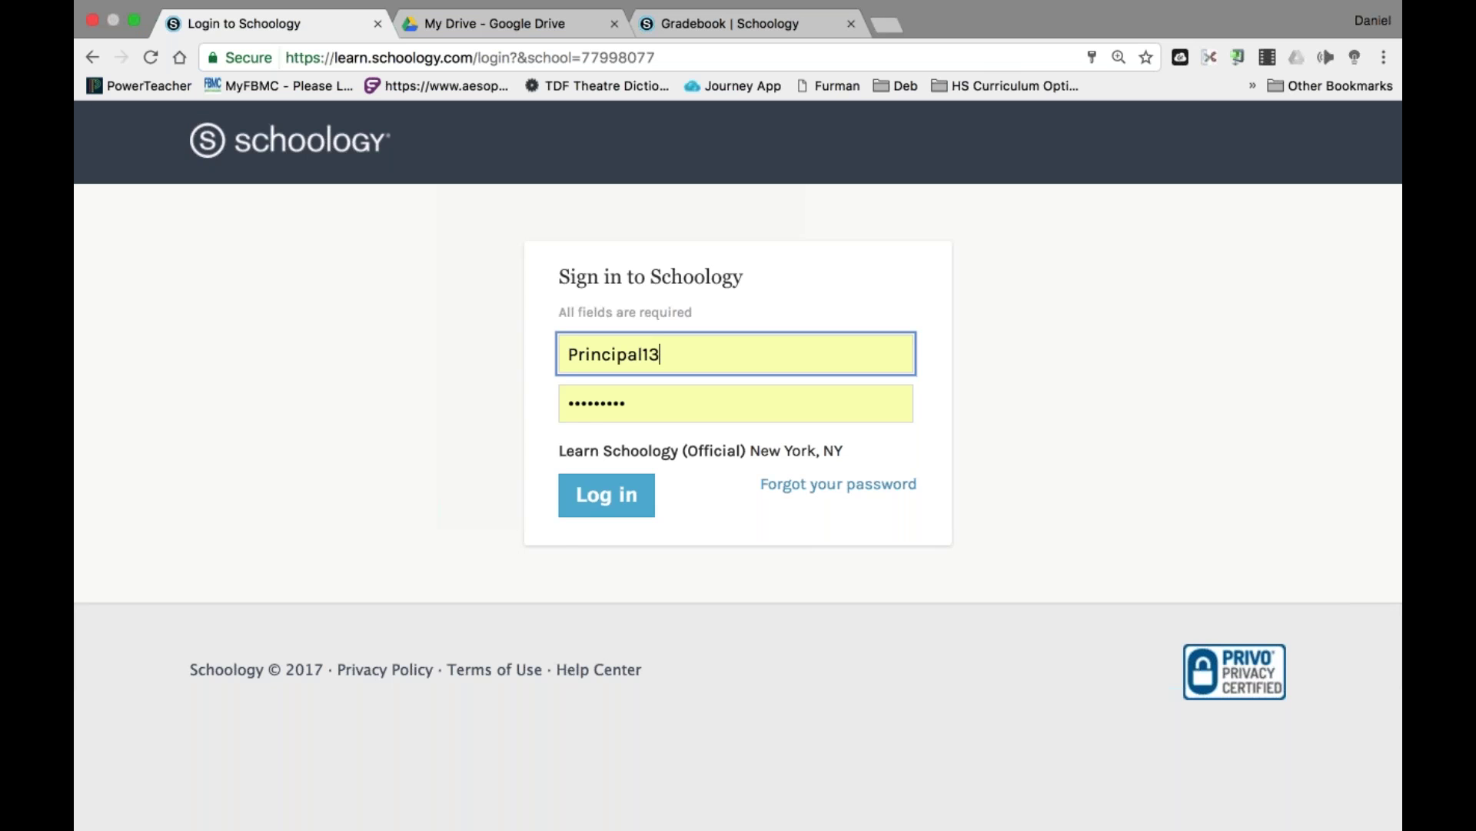
key("Return")
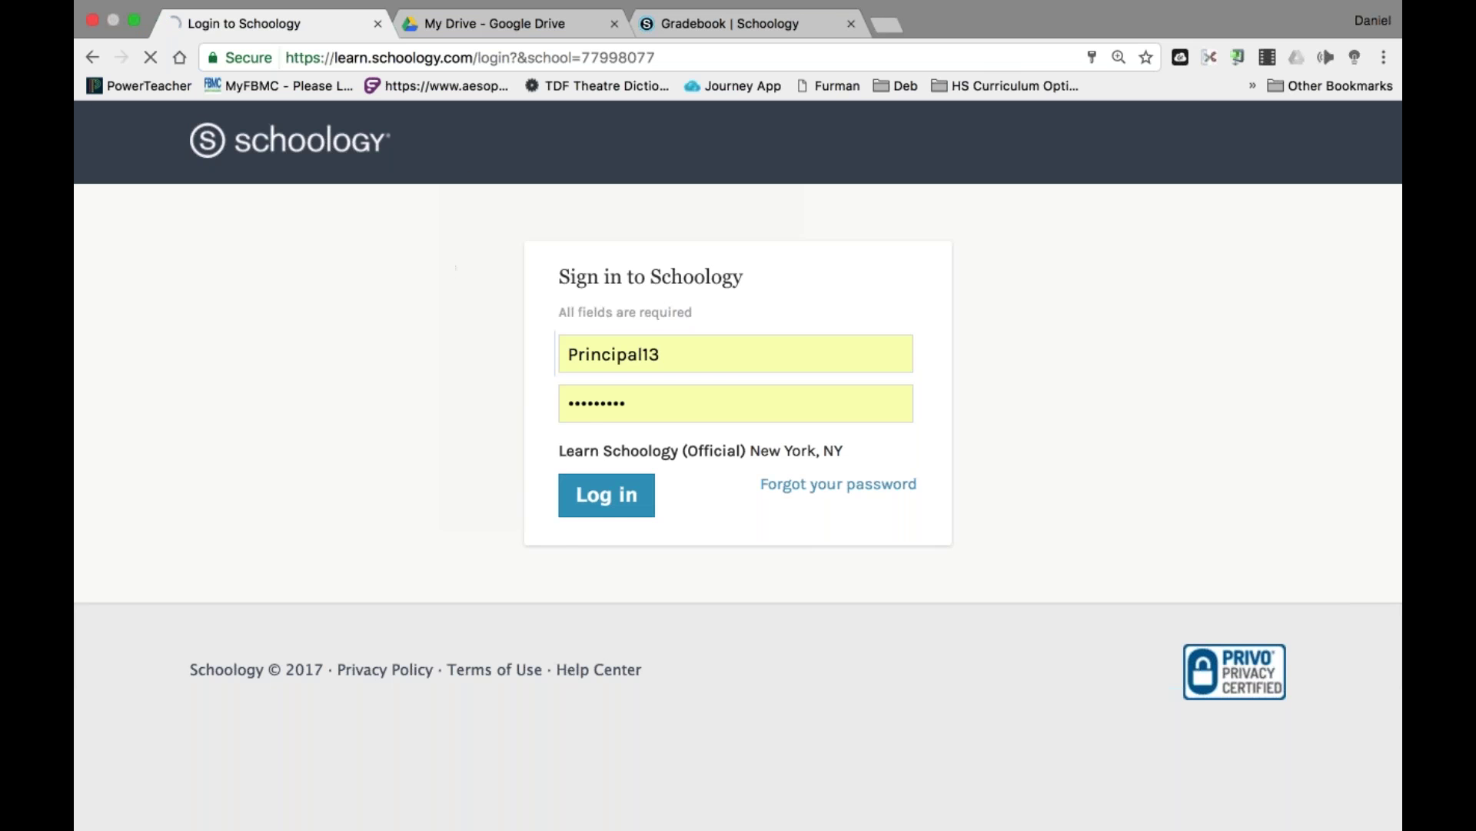
Open the SAMPLE TEST results from the SWTC course's Part II: Assessment Features folder.
left_click(472, 129)
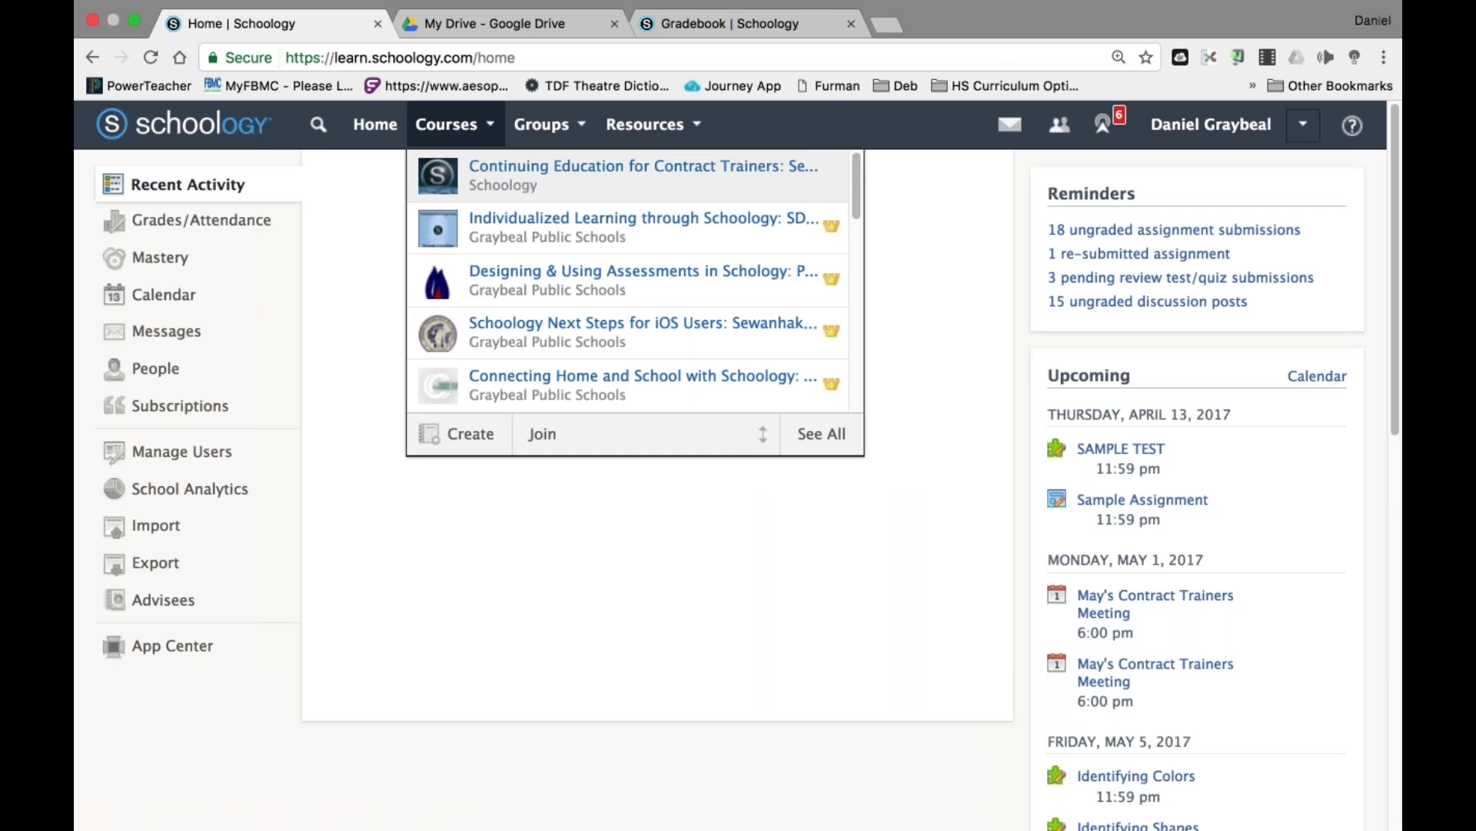
scroll(615, 231, "down", 1)
scroll(549, 307, "down", 5)
left_click(549, 189)
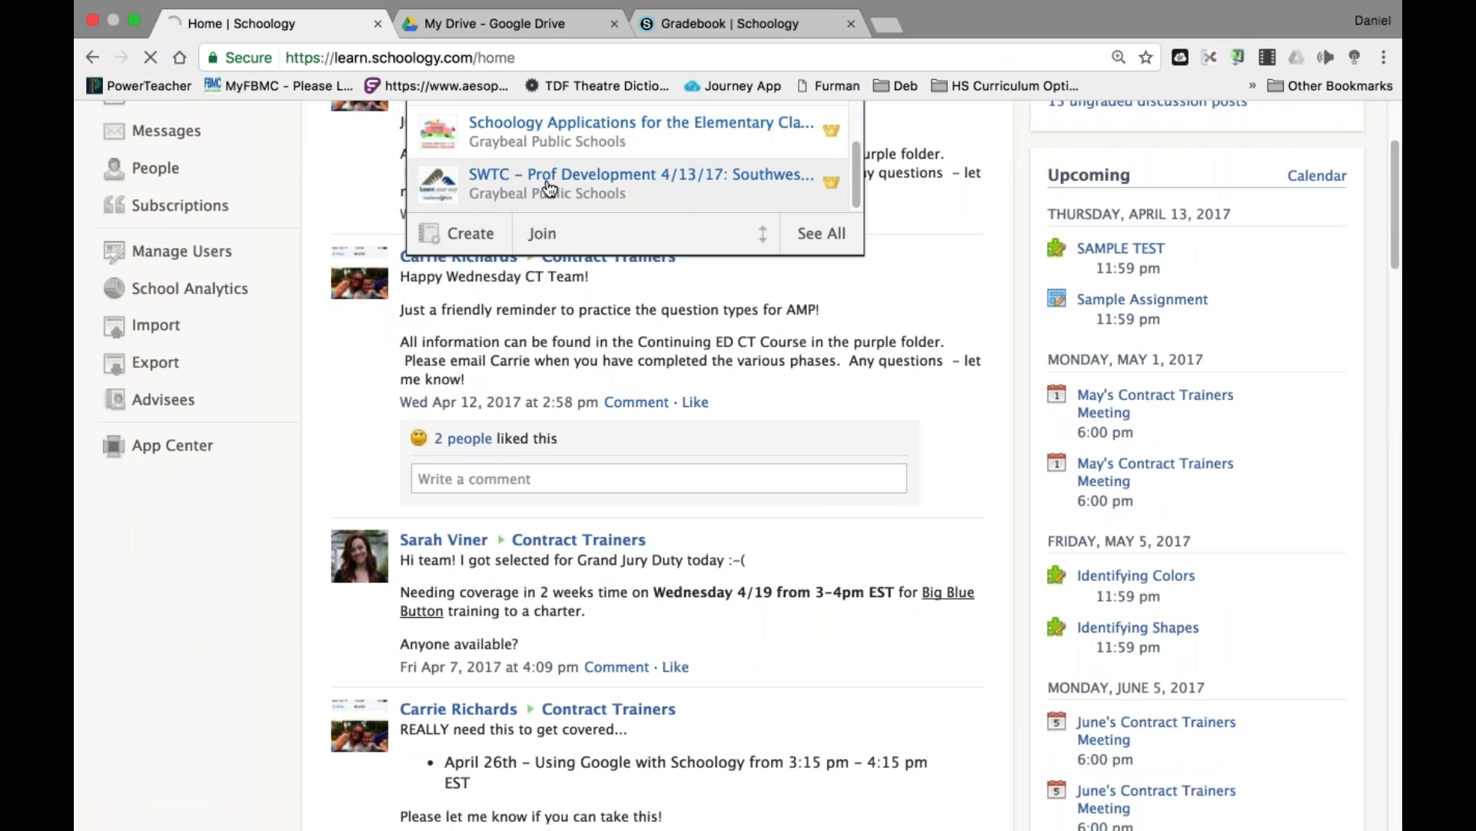
scroll(619, 344, "down", 2)
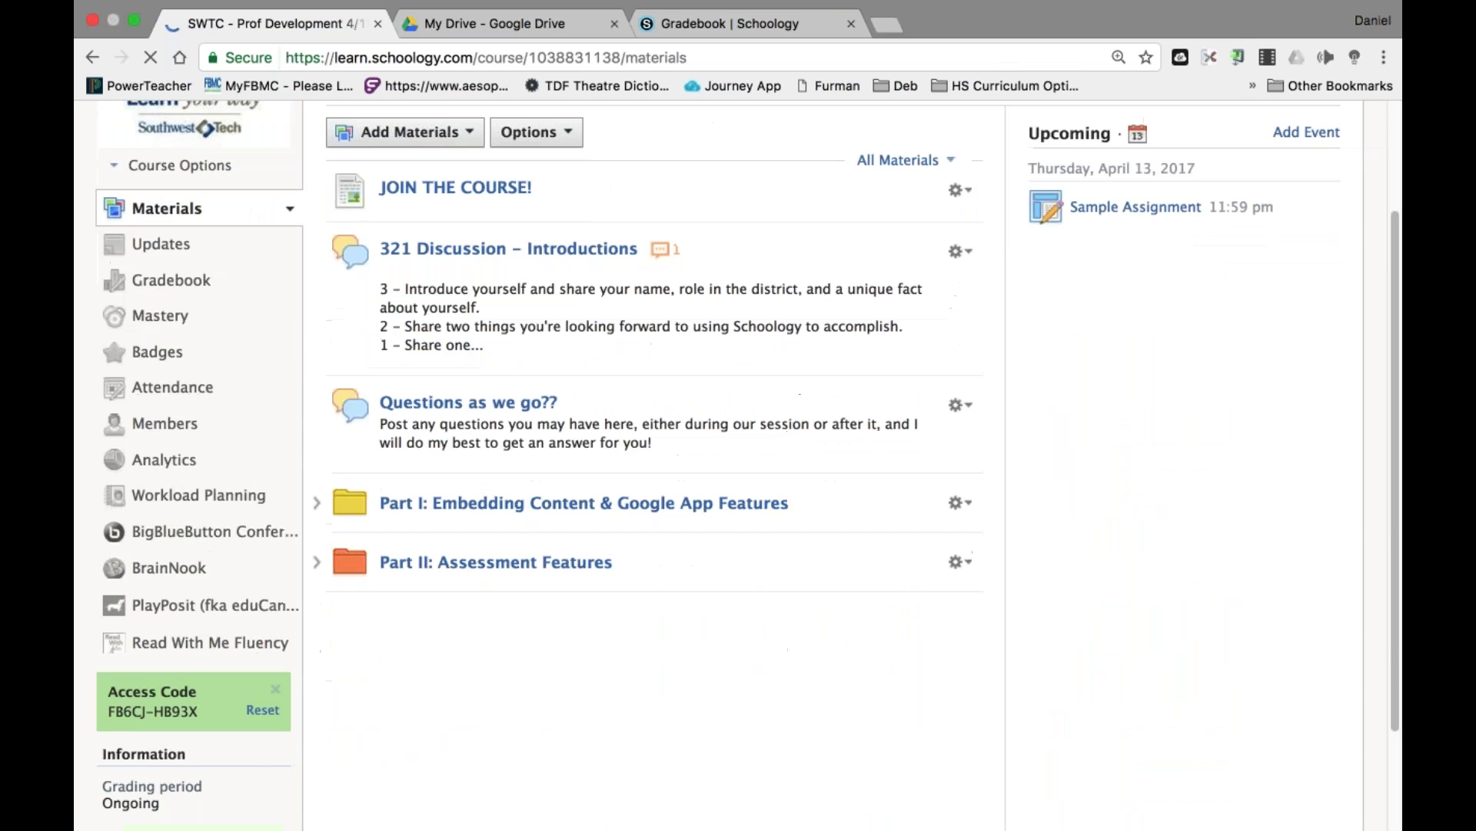
left_click(607, 567)
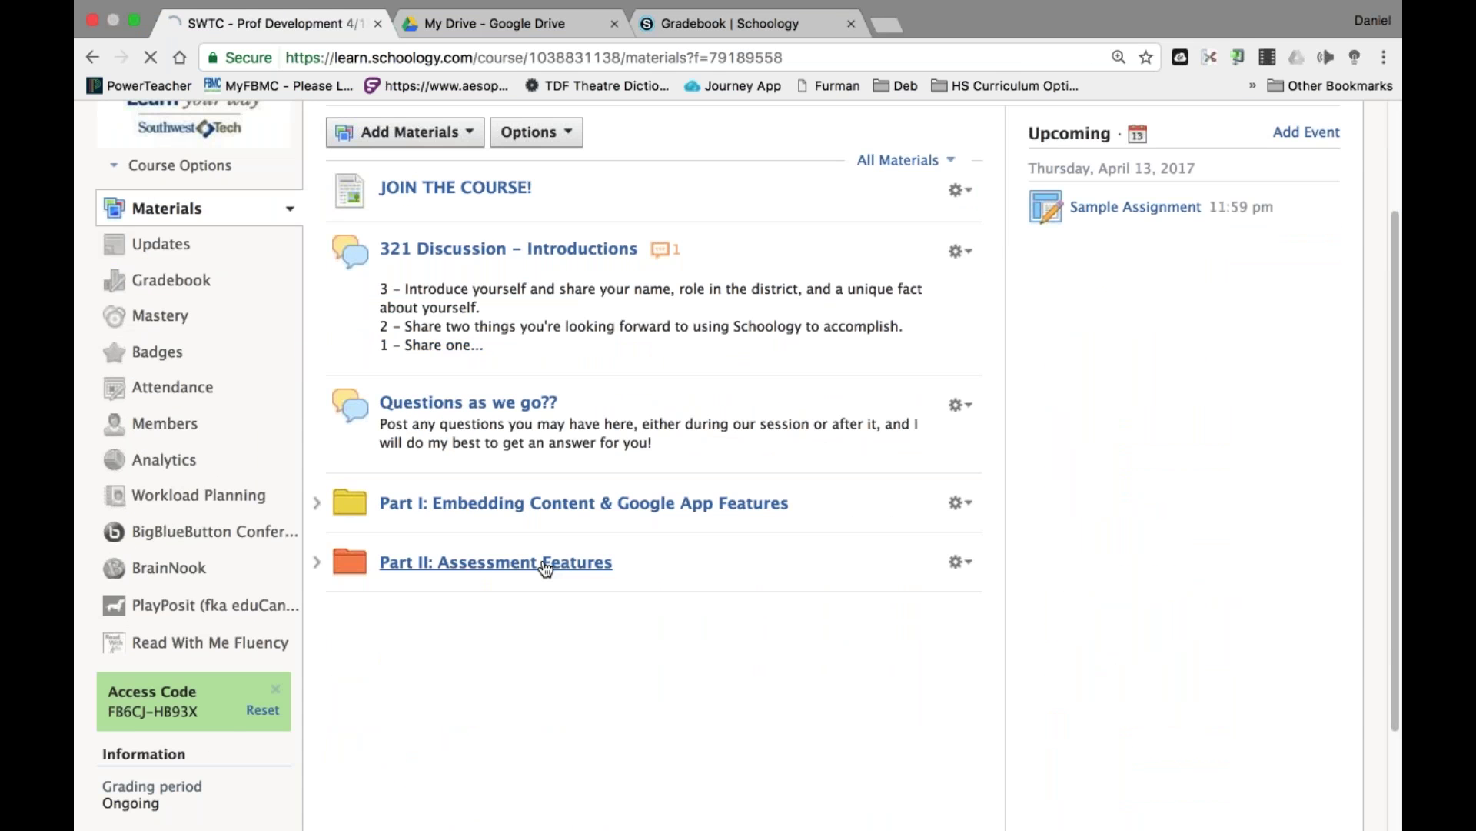
left_click(461, 580)
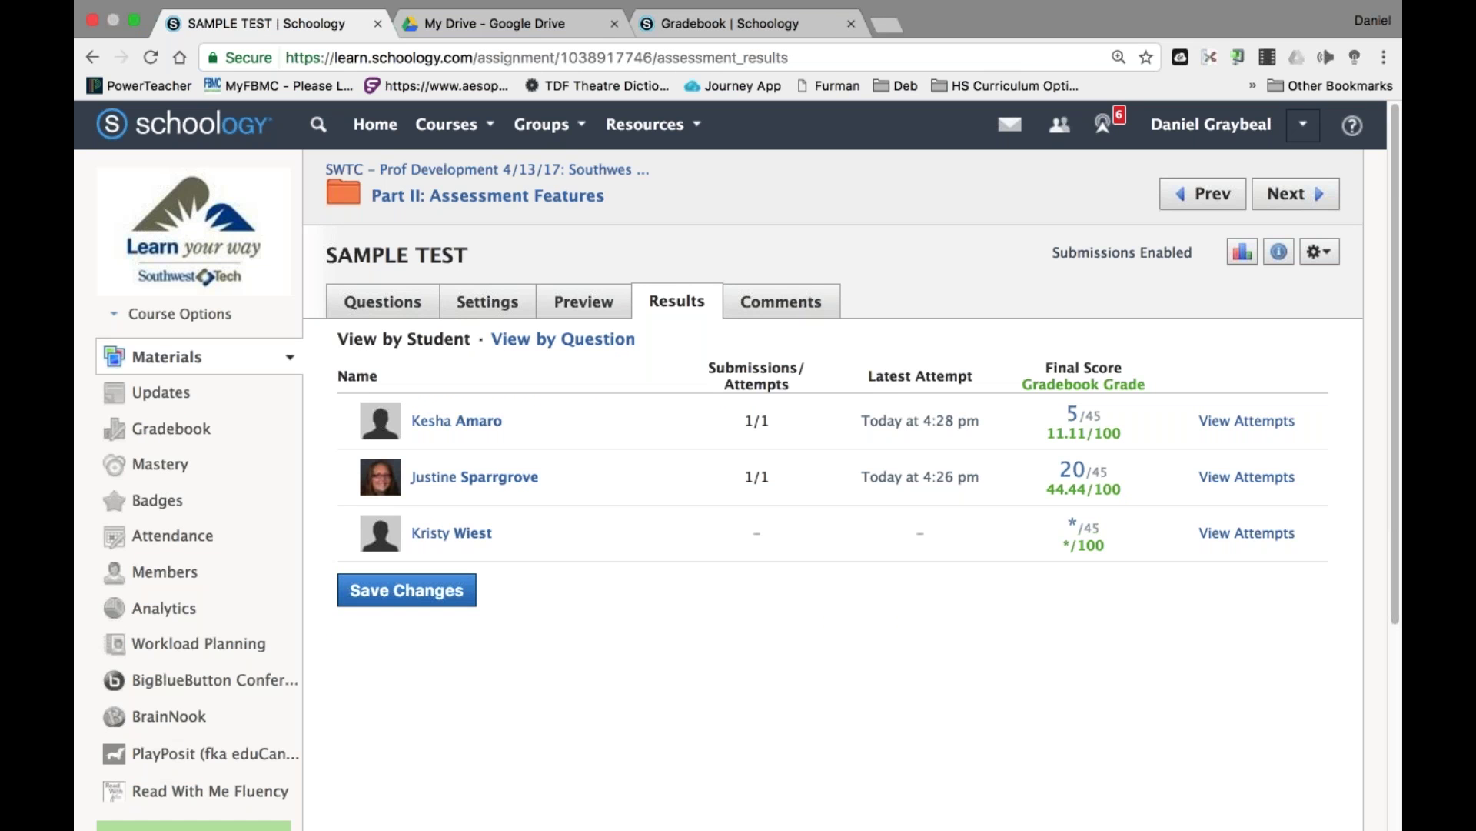
left_click(556, 348)
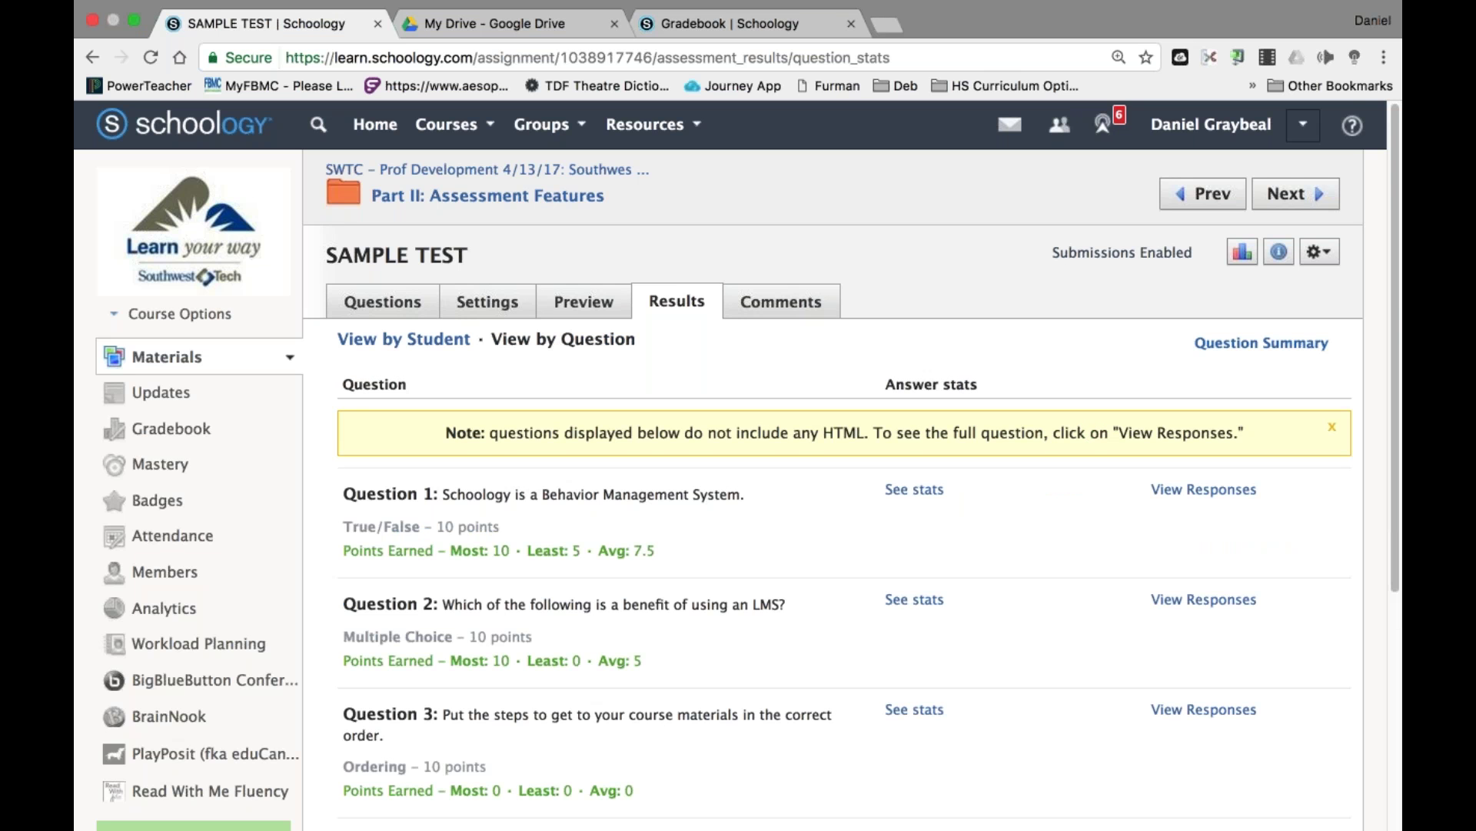
scroll(1004, 654, "down", 5)
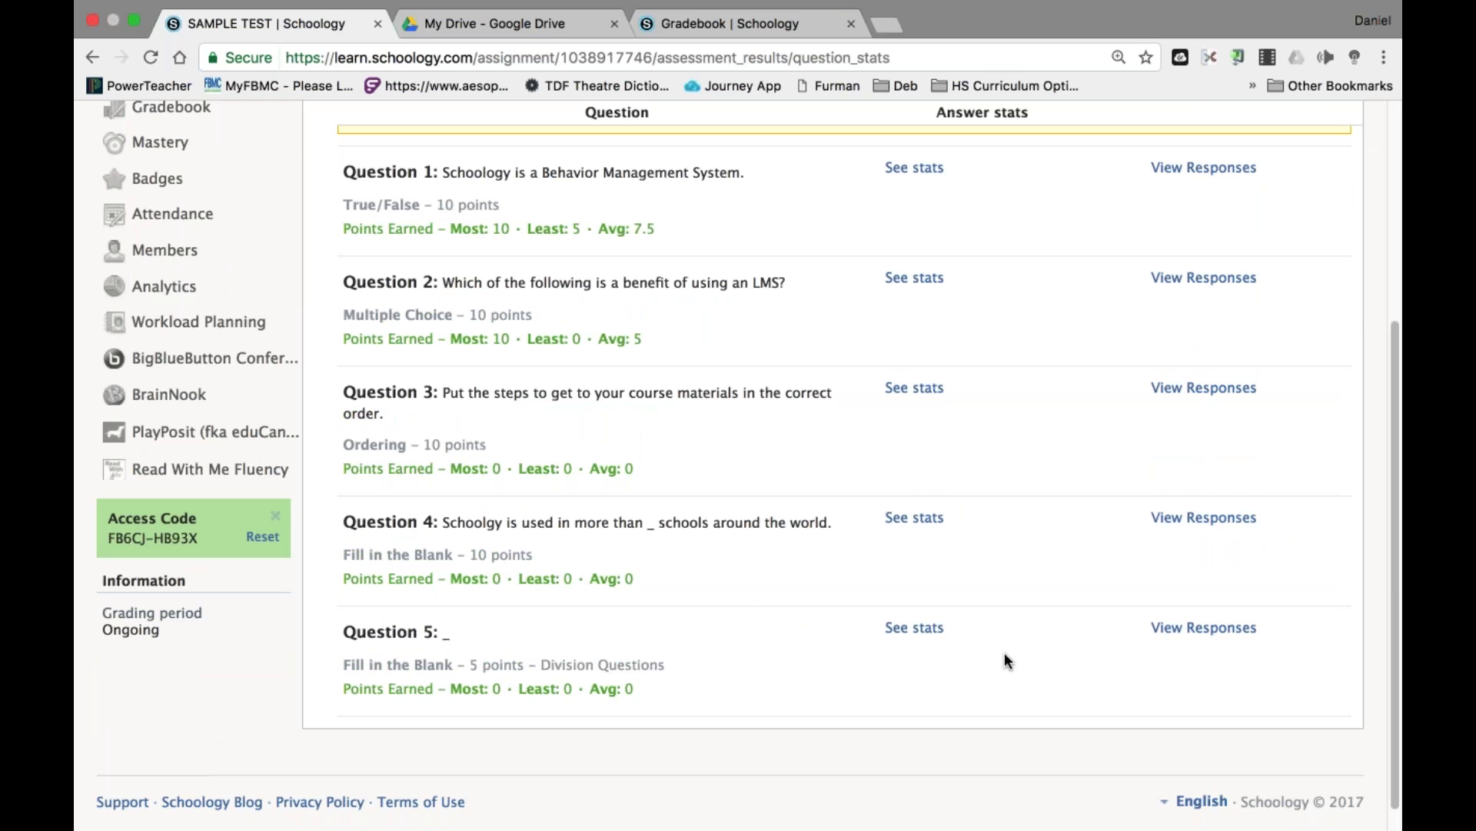
scroll(1049, 335, "up", 1)
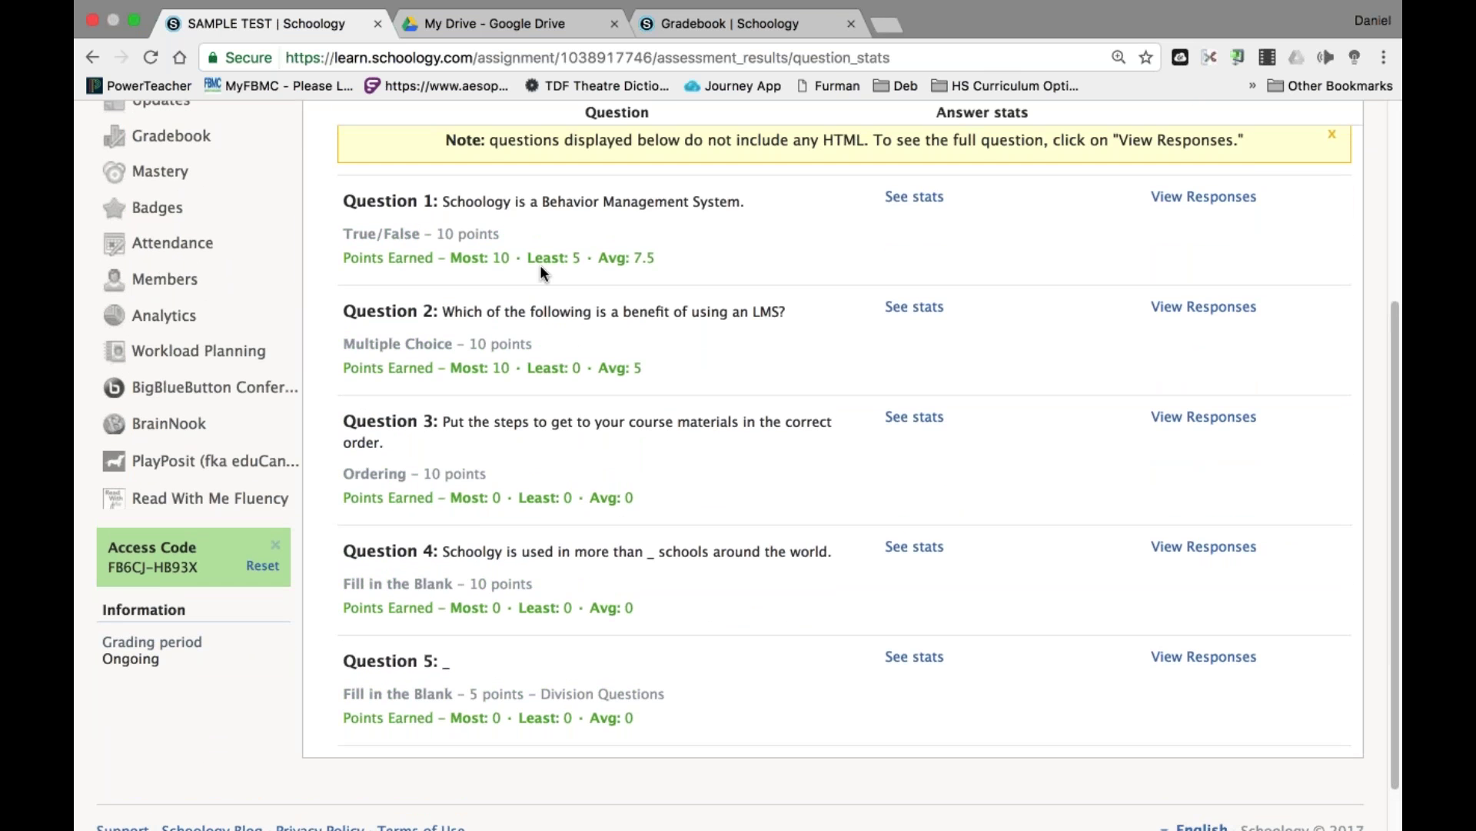
left_click_drag(599, 258, 661, 258)
left_click(665, 257)
left_click_drag(599, 258, 662, 258)
left_click(662, 259)
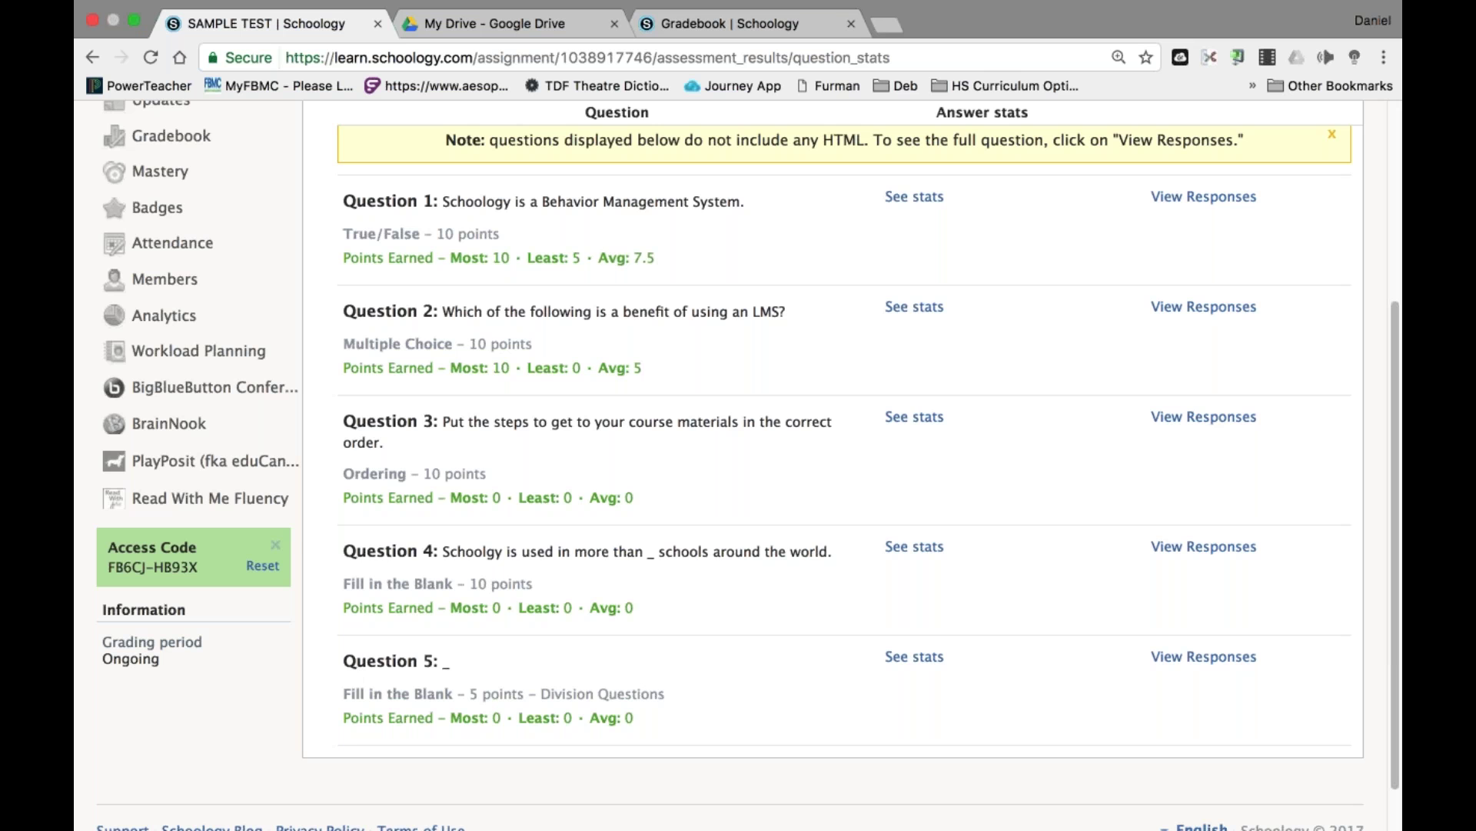
left_click(915, 199)
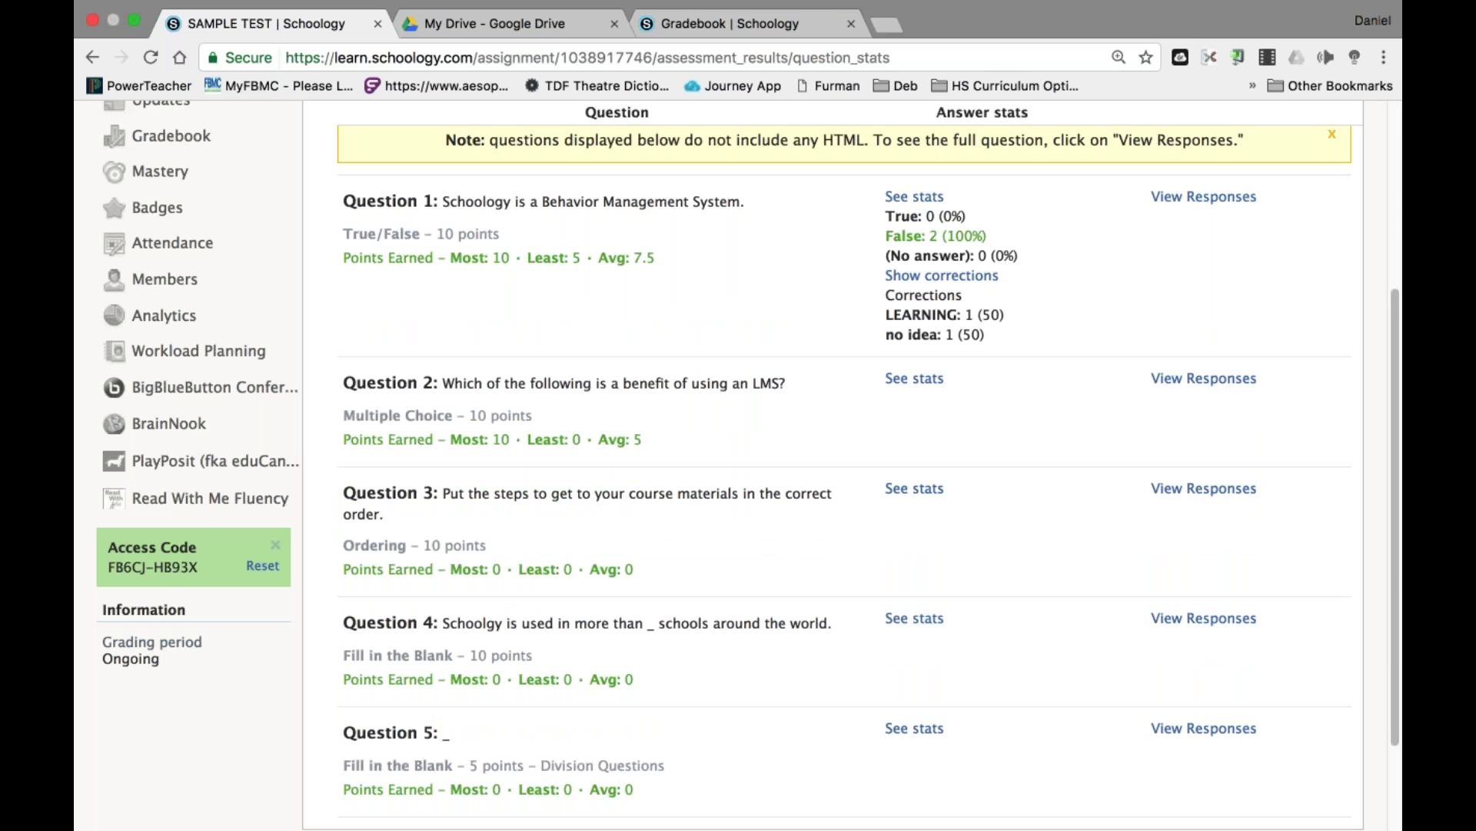
left_click(900, 382)
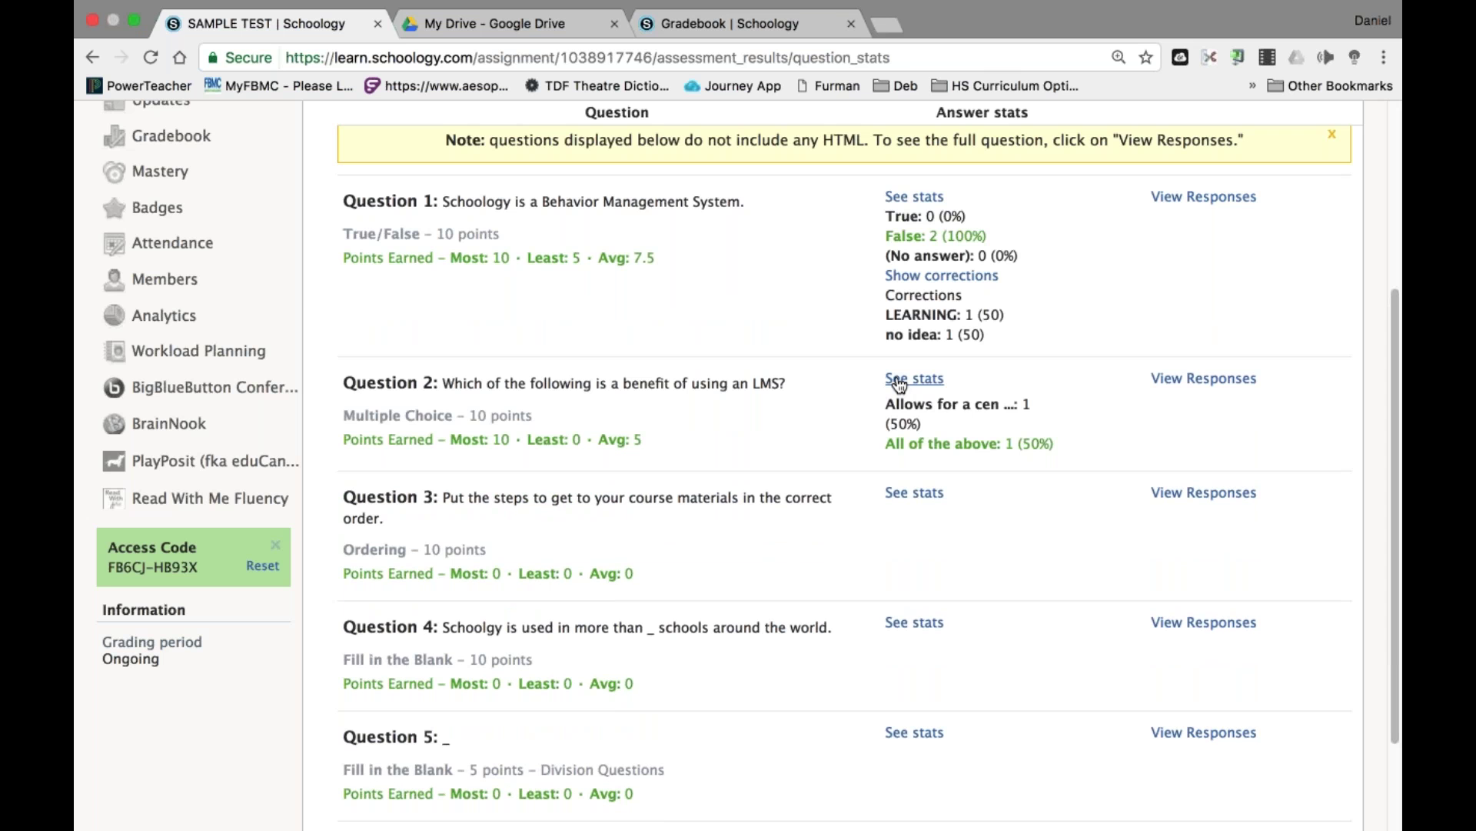
left_click(1188, 199)
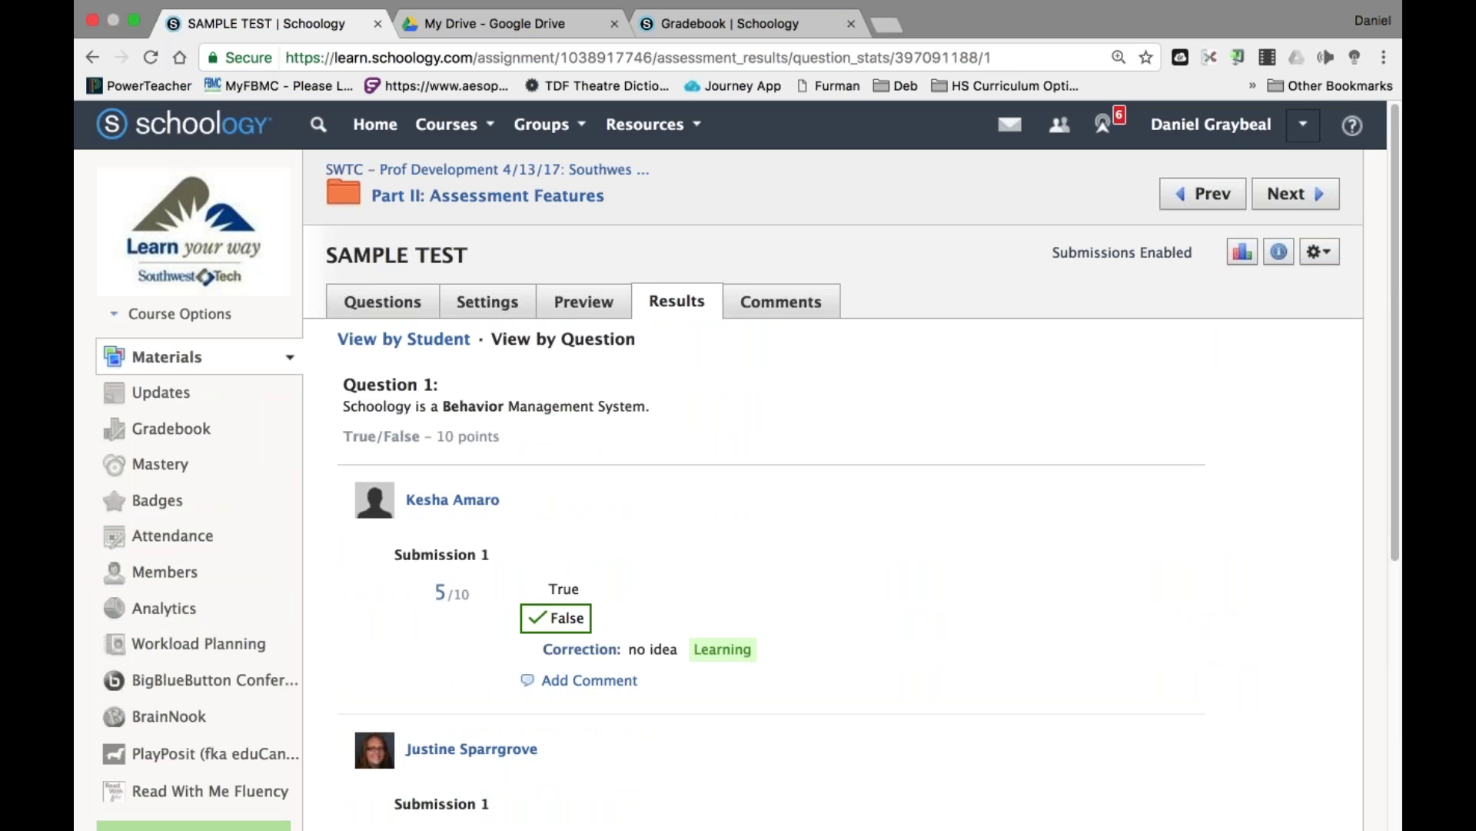
scroll(995, 784, "down", 5)
scroll(1032, 388, "up", 2)
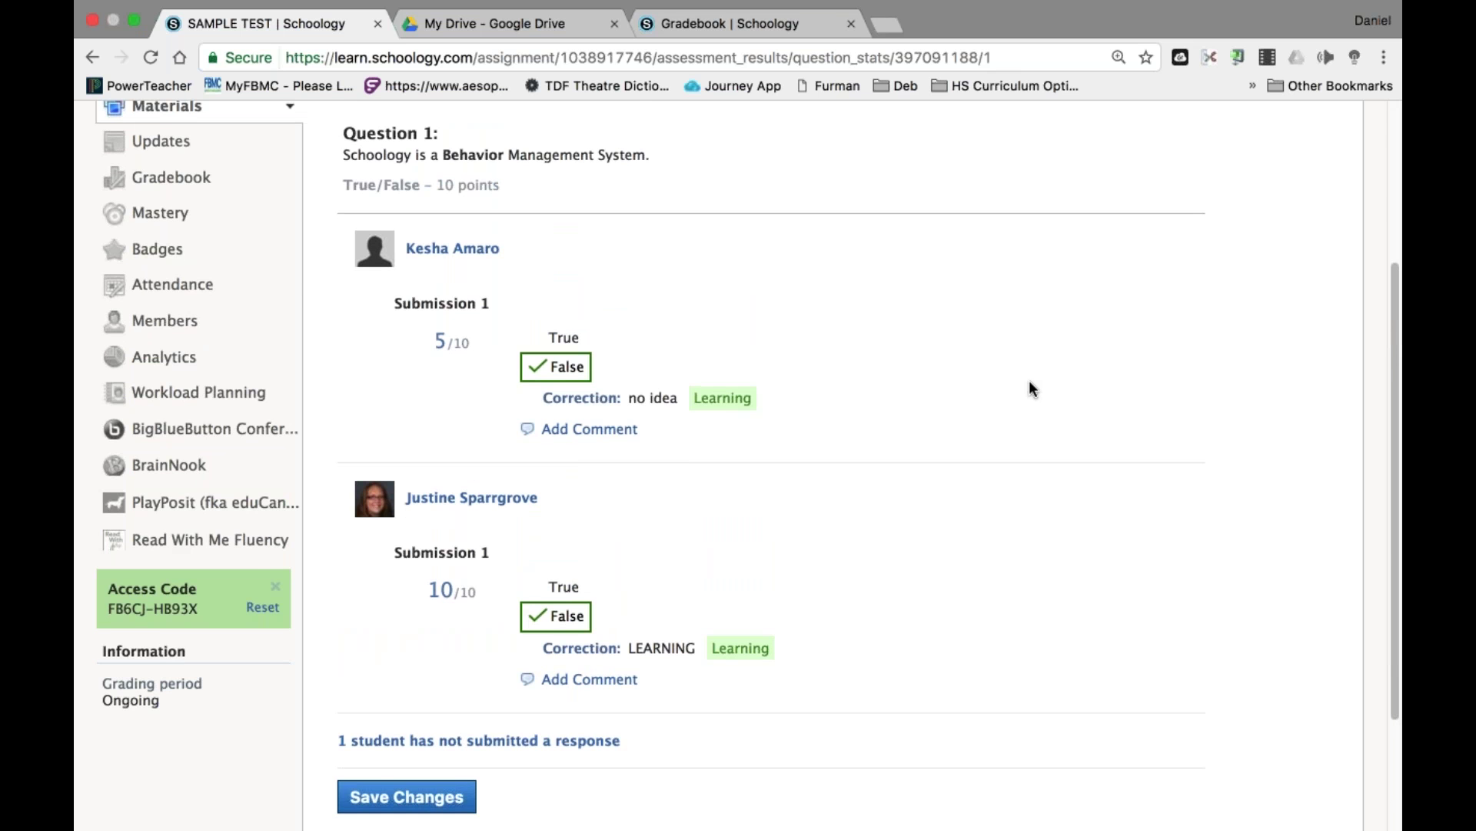
scroll(1029, 380, "up", 4)
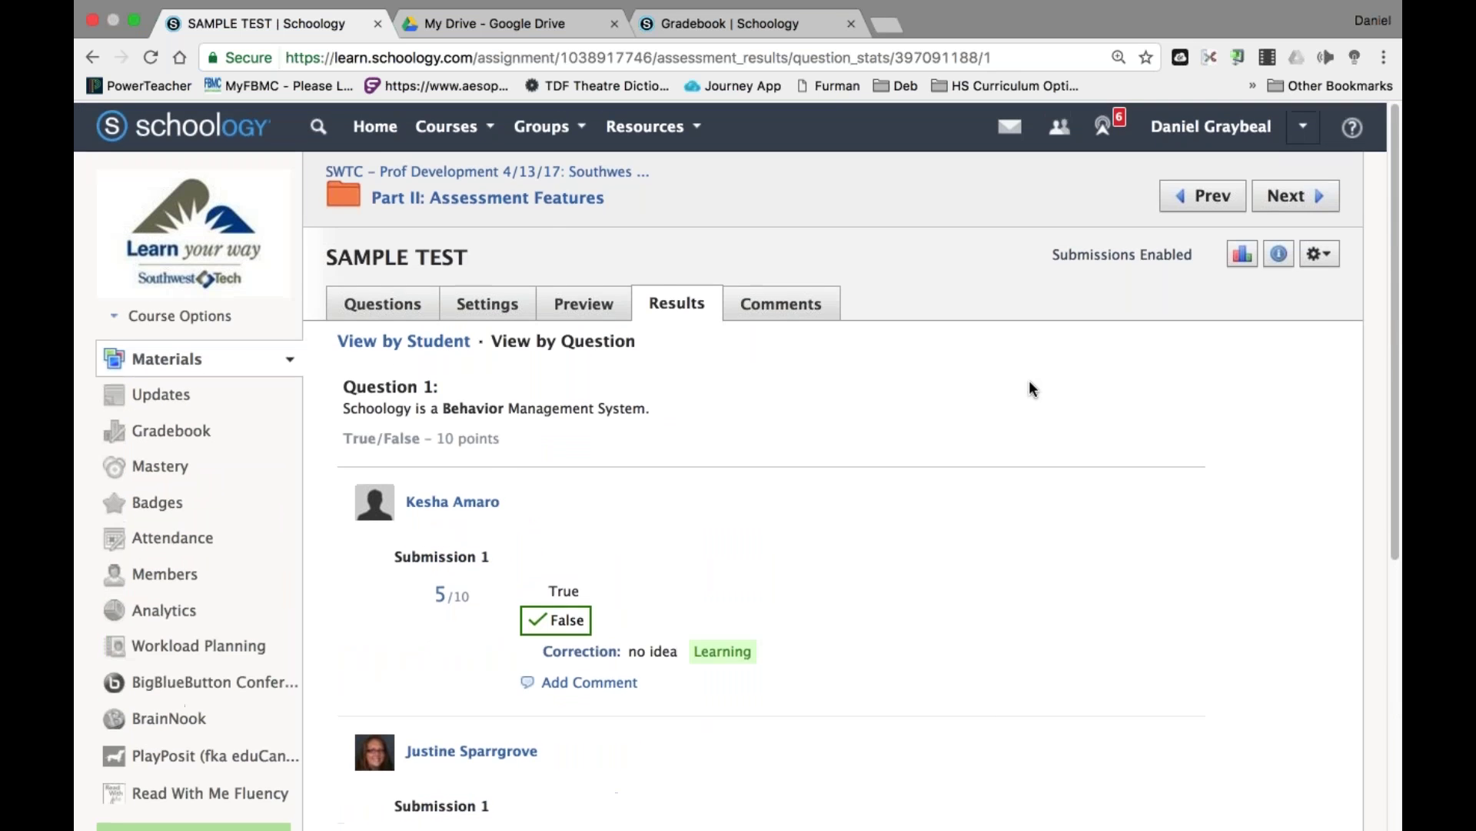
left_click(676, 302)
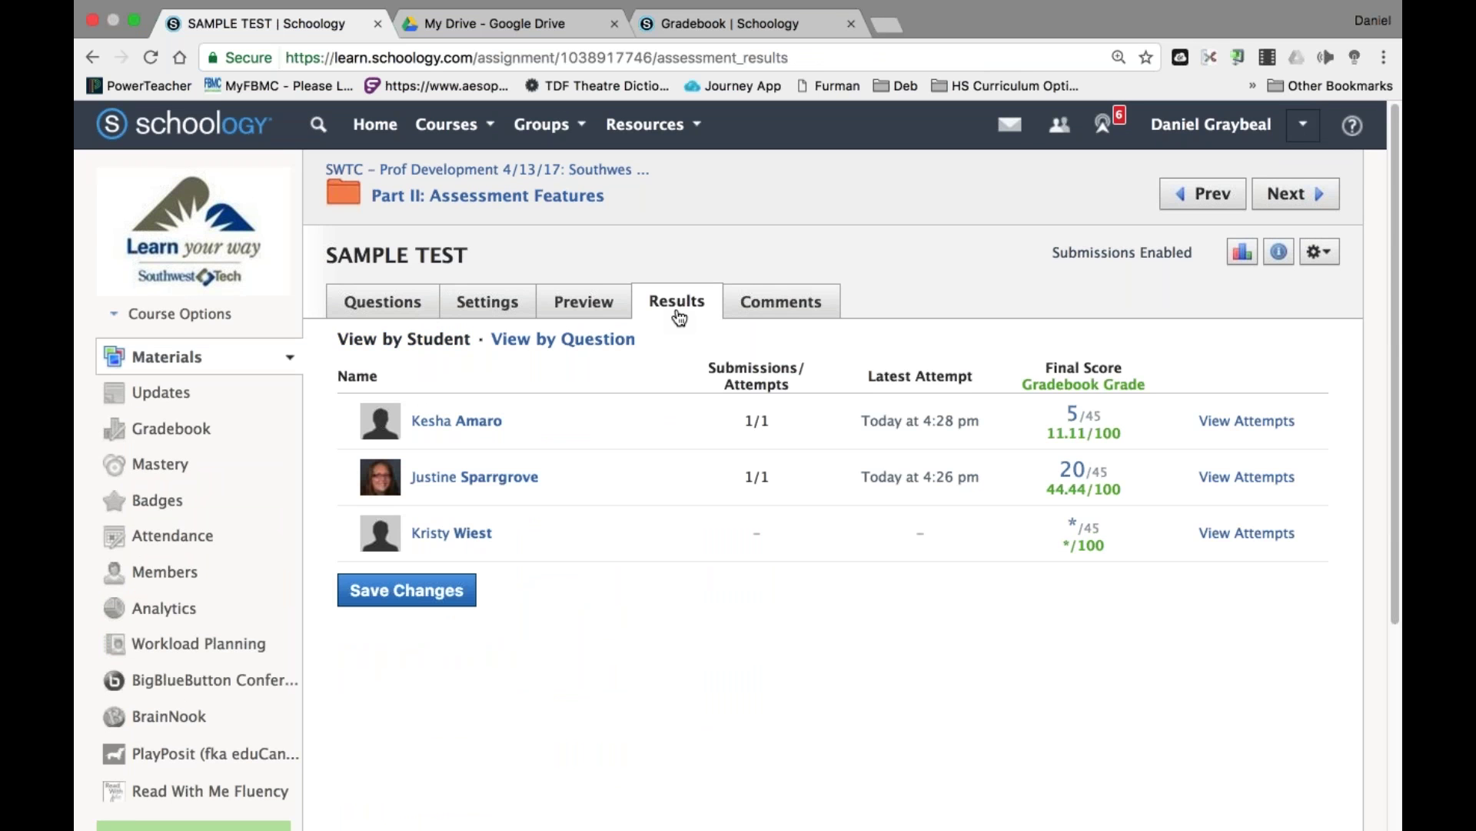
Open the student's single 5/45 SAMPLE TEST submission for viewing and editing.
left_click(1265, 421)
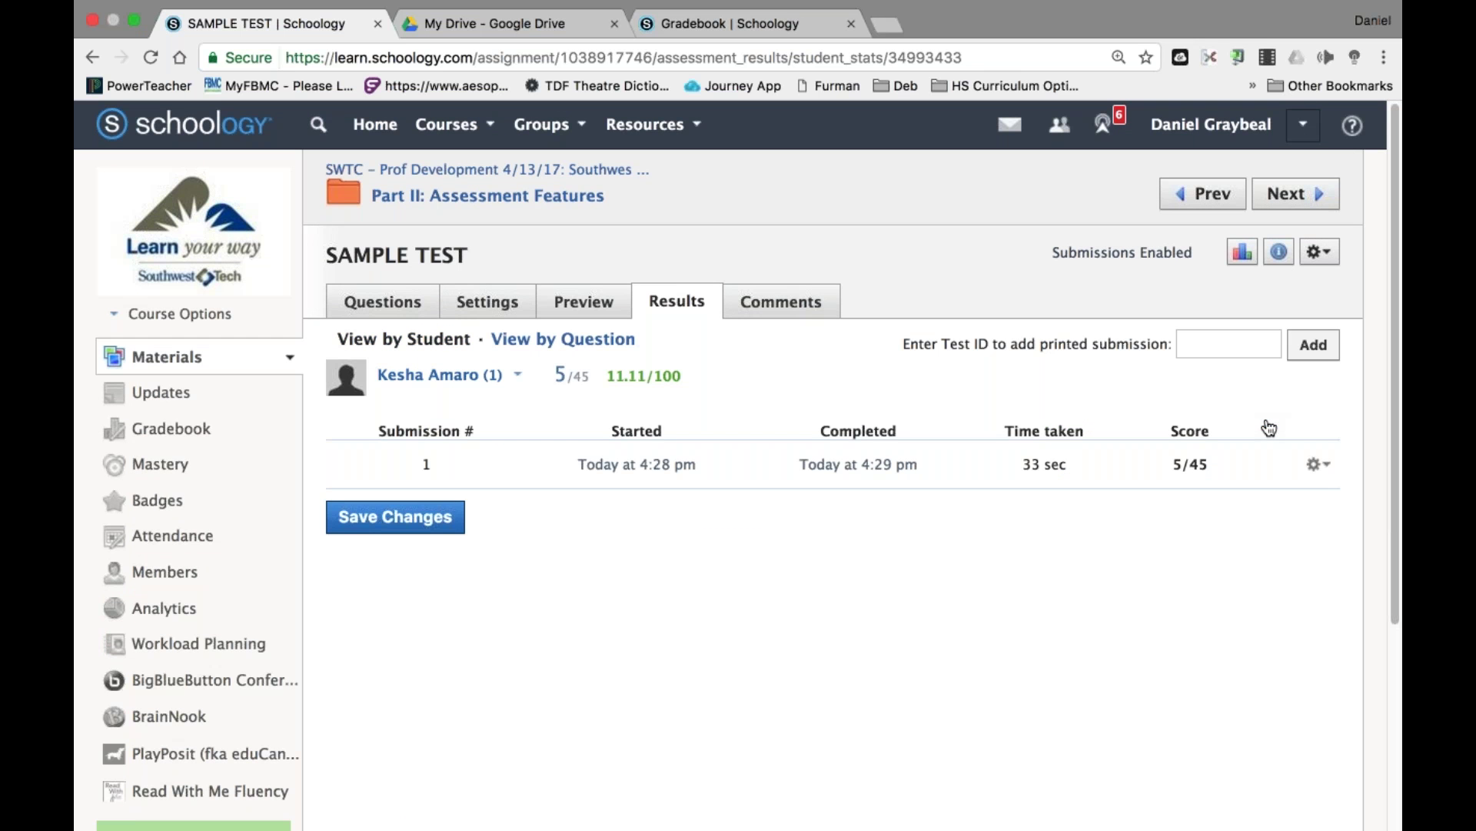
left_click(1322, 473)
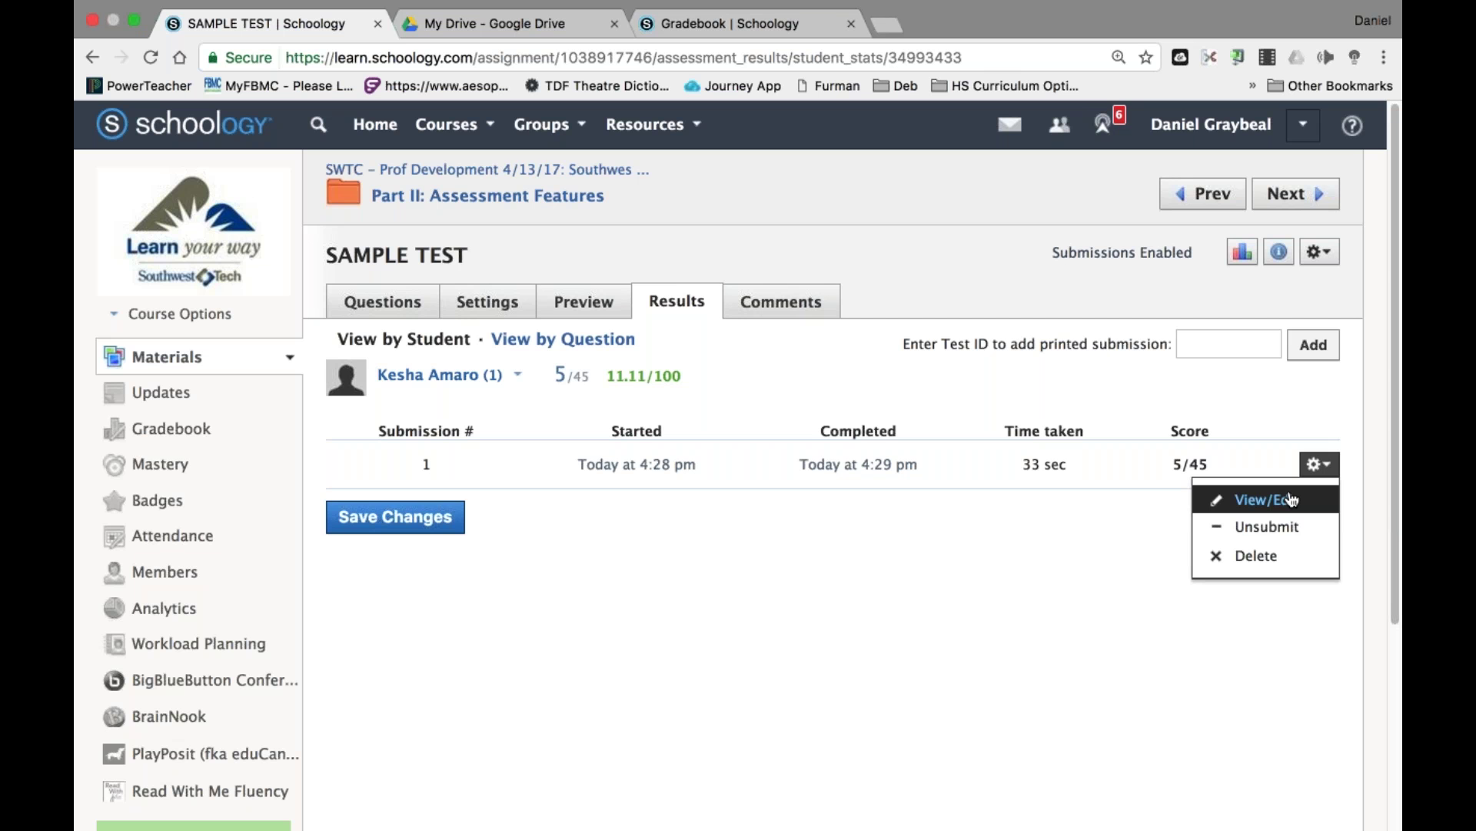
left_click(1292, 500)
left_click(487, 301)
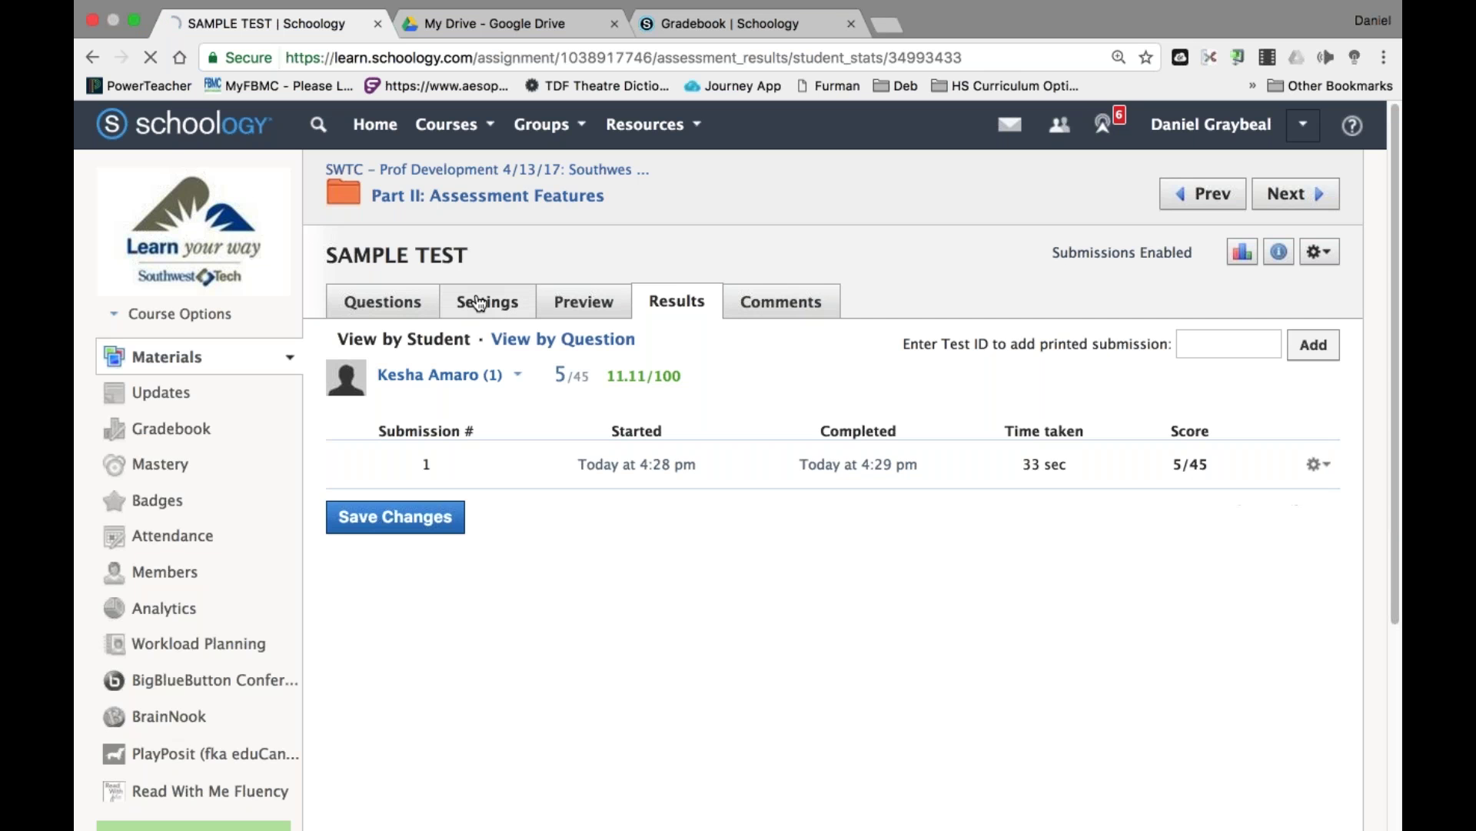
Review the test page, return to the student results, and reopen the SAMPLE TEST settings.
scroll(694, 594, "down", 6)
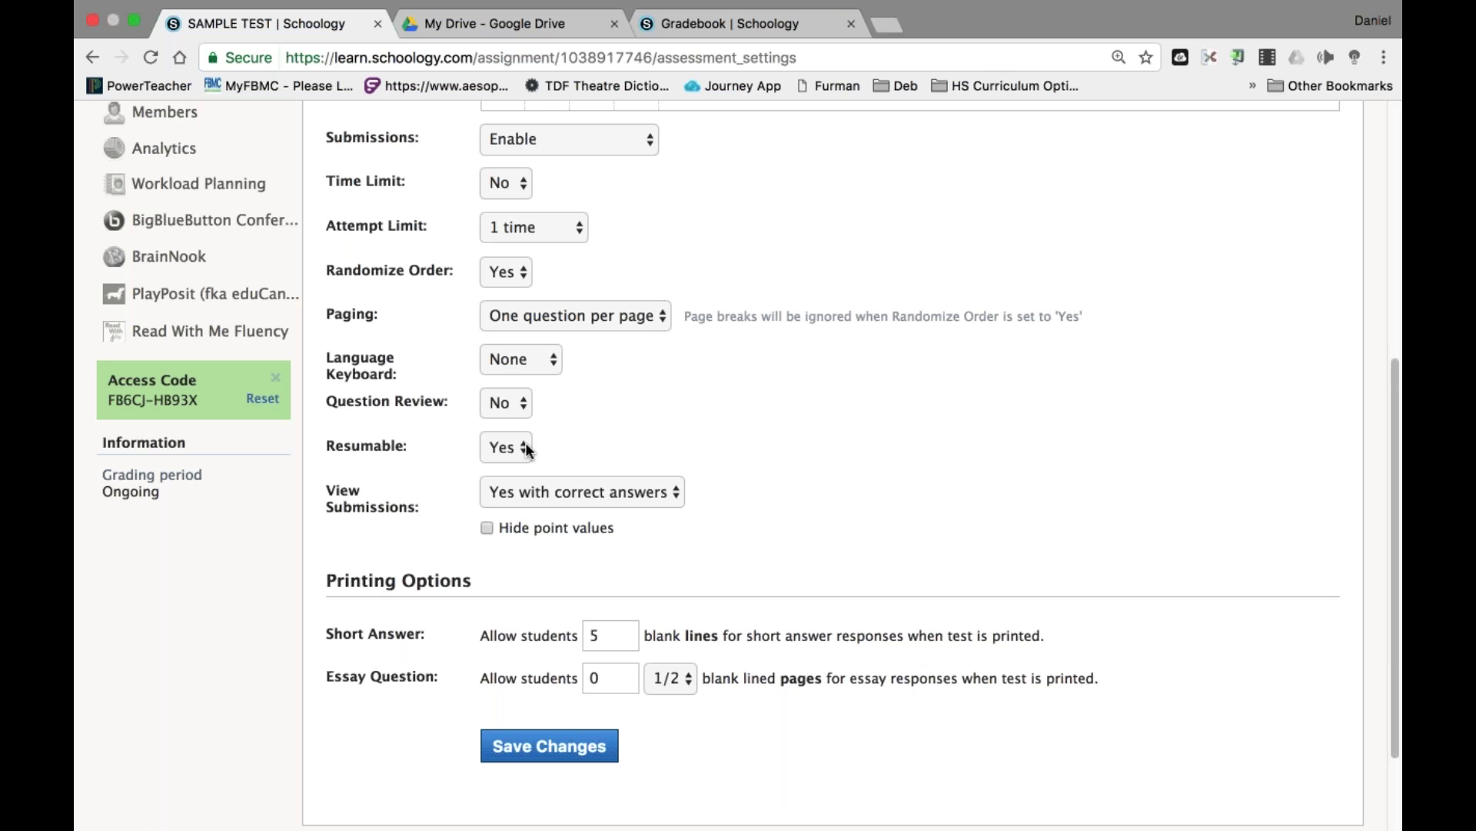
scroll(528, 449, "up", 1)
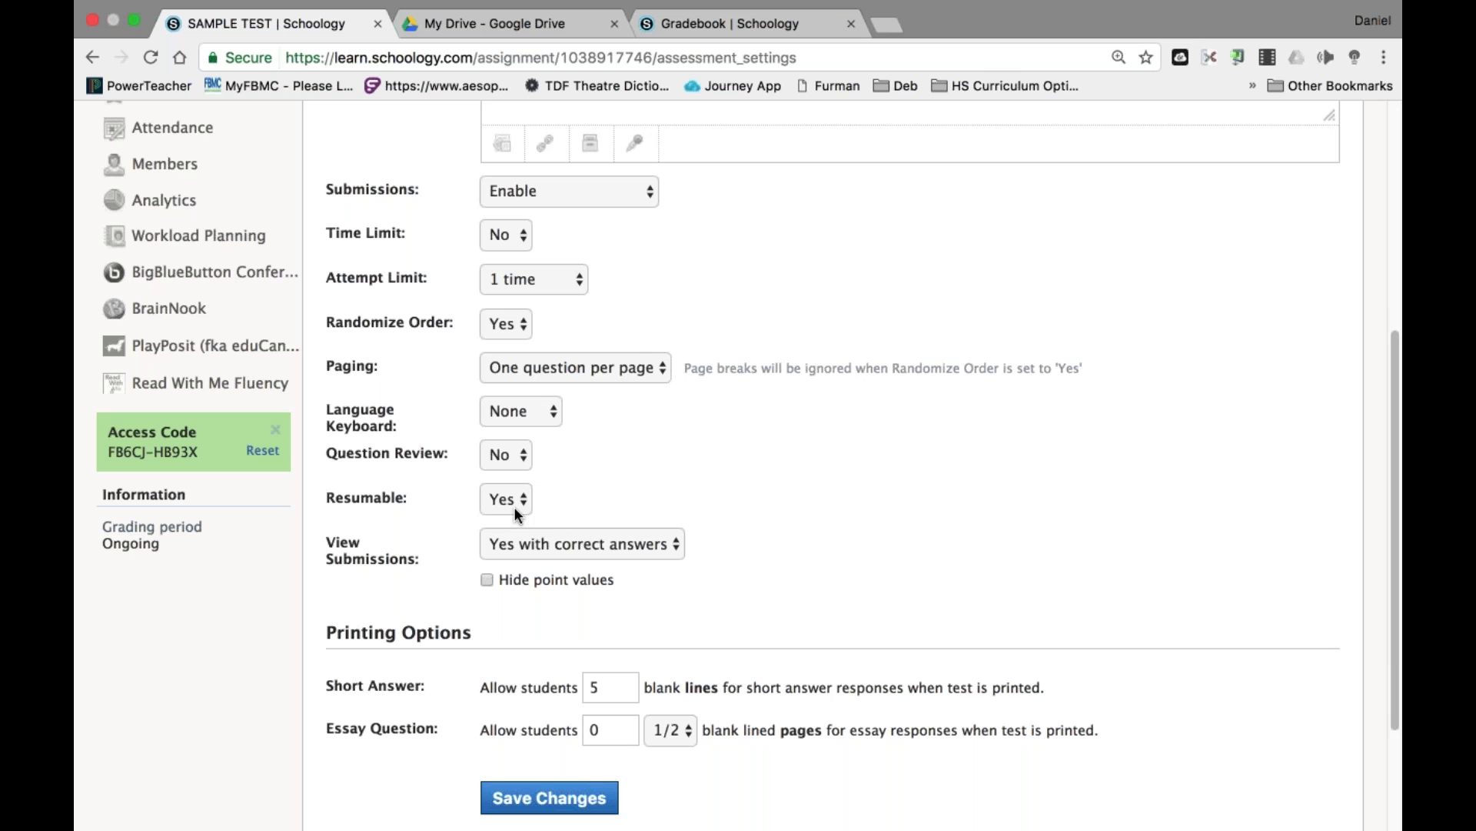
scroll(514, 506, "up", 5)
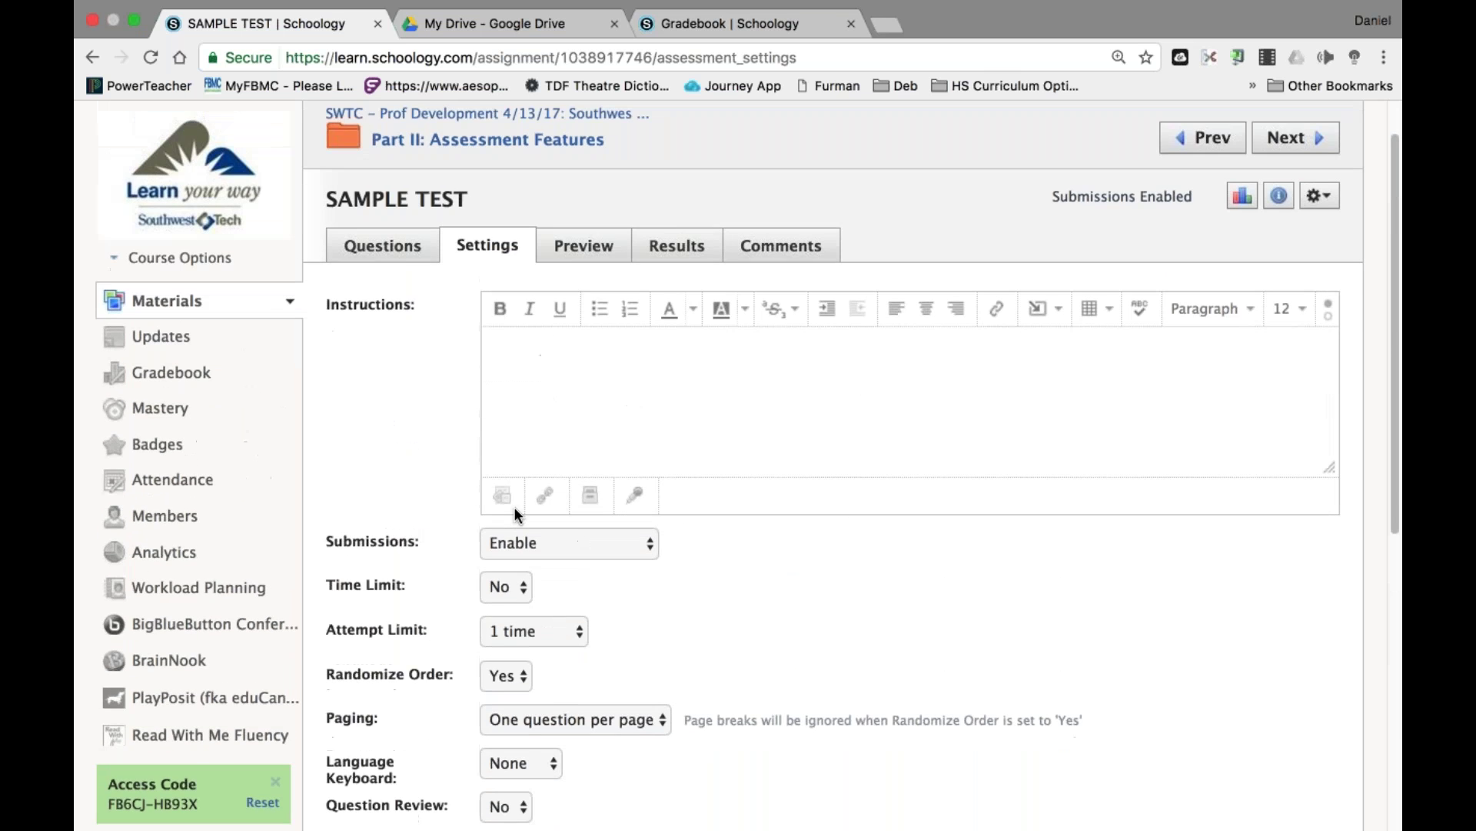
left_click(676, 283)
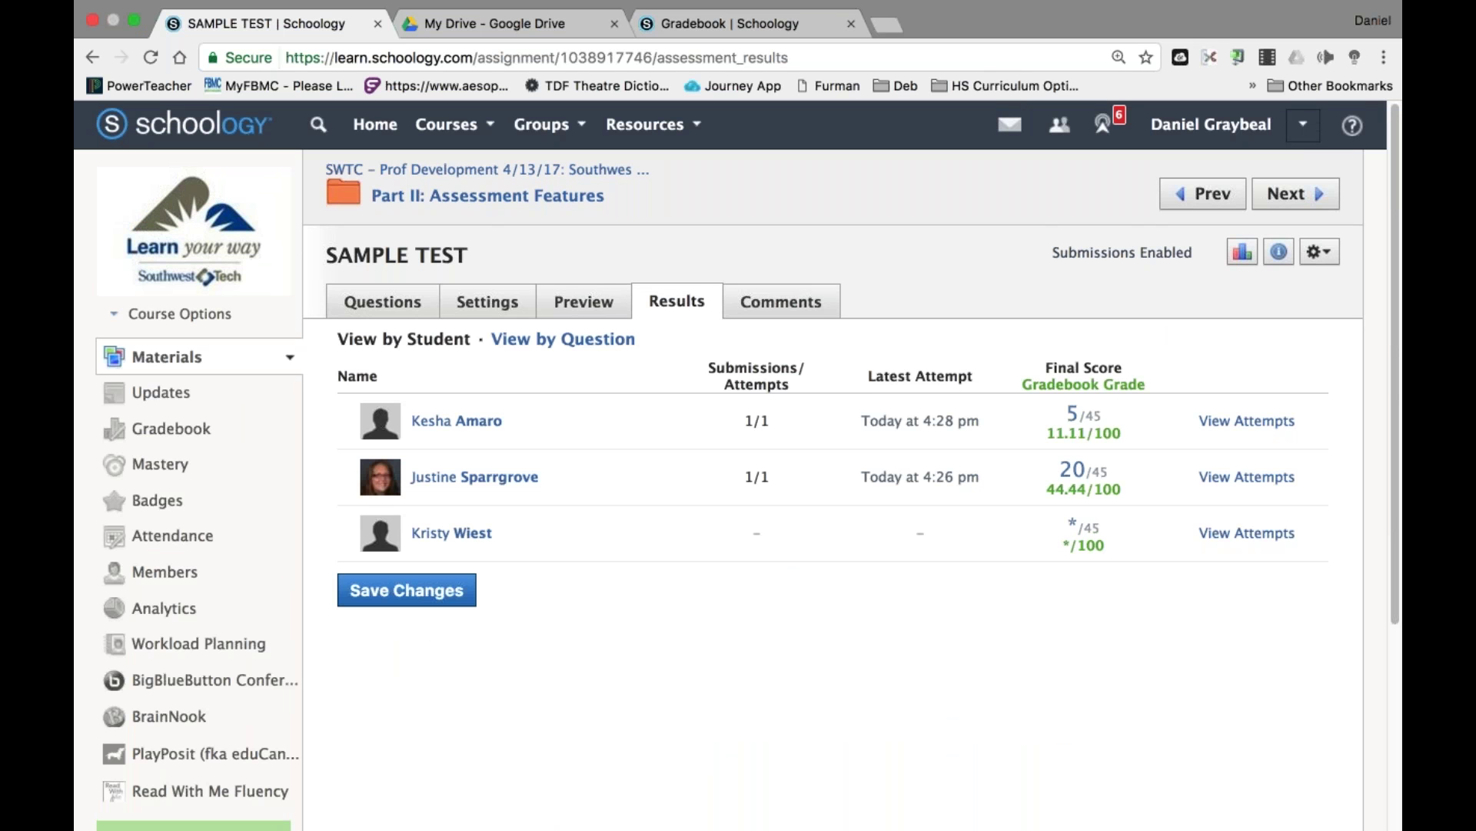
left_click(487, 312)
Turn on the time limit at 2 minutes and save the settings.
scroll(881, 703, "down", 5)
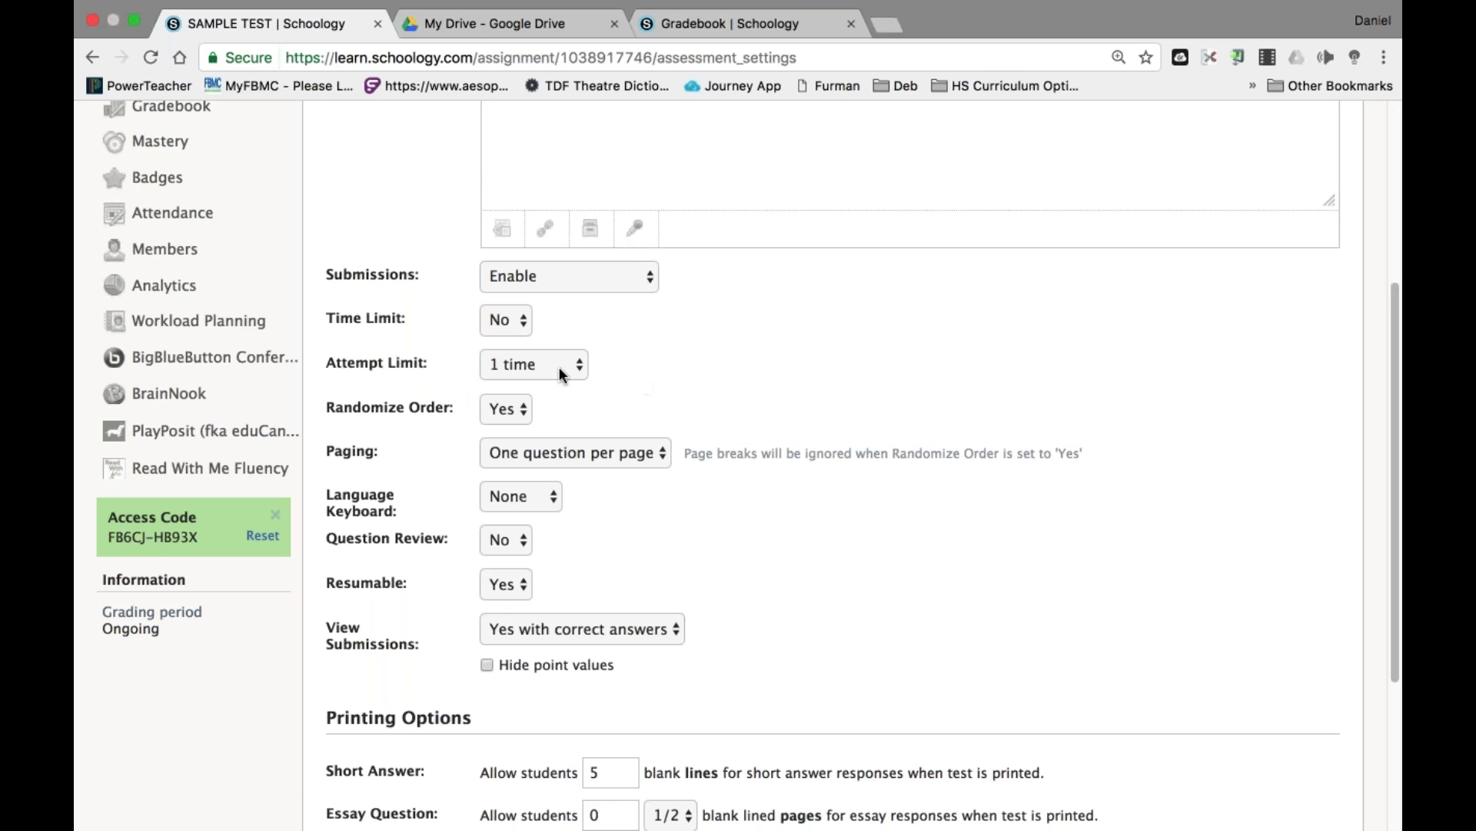
left_click(527, 329)
key("y")
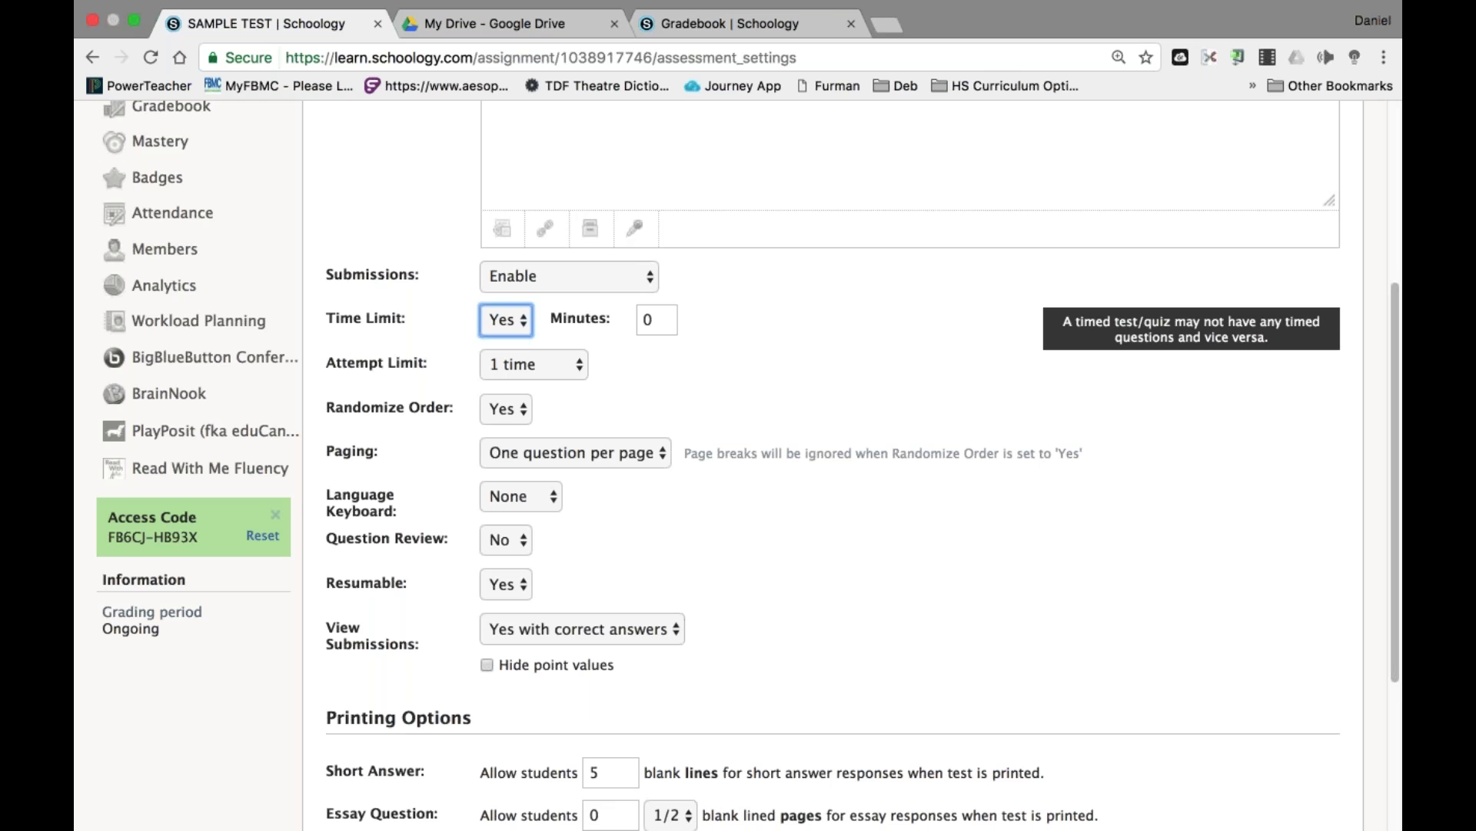
left_click(659, 319)
key("BackSpace")
type("2")
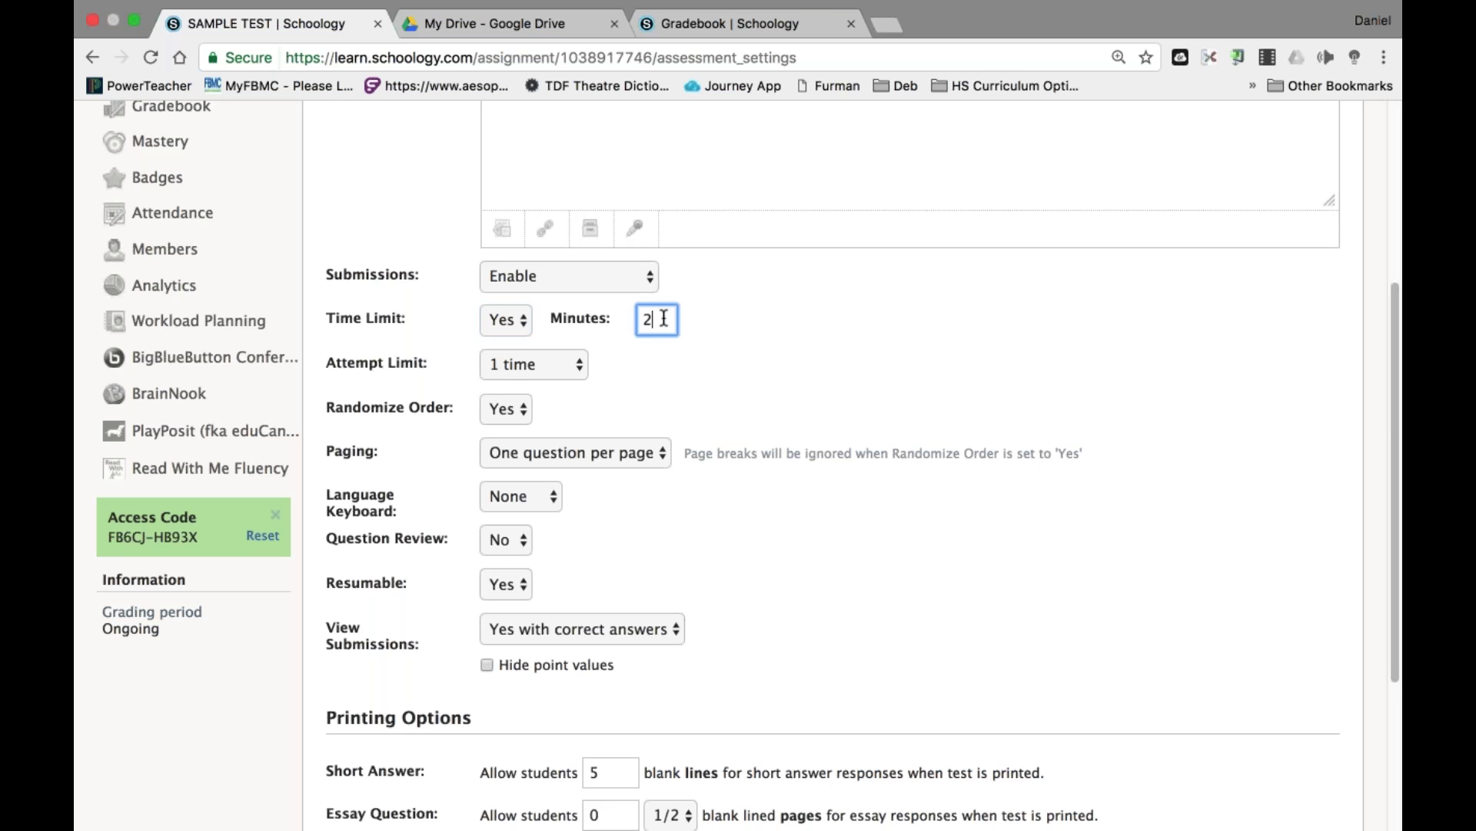
left_click(842, 323)
scroll(789, 703, "down", 3)
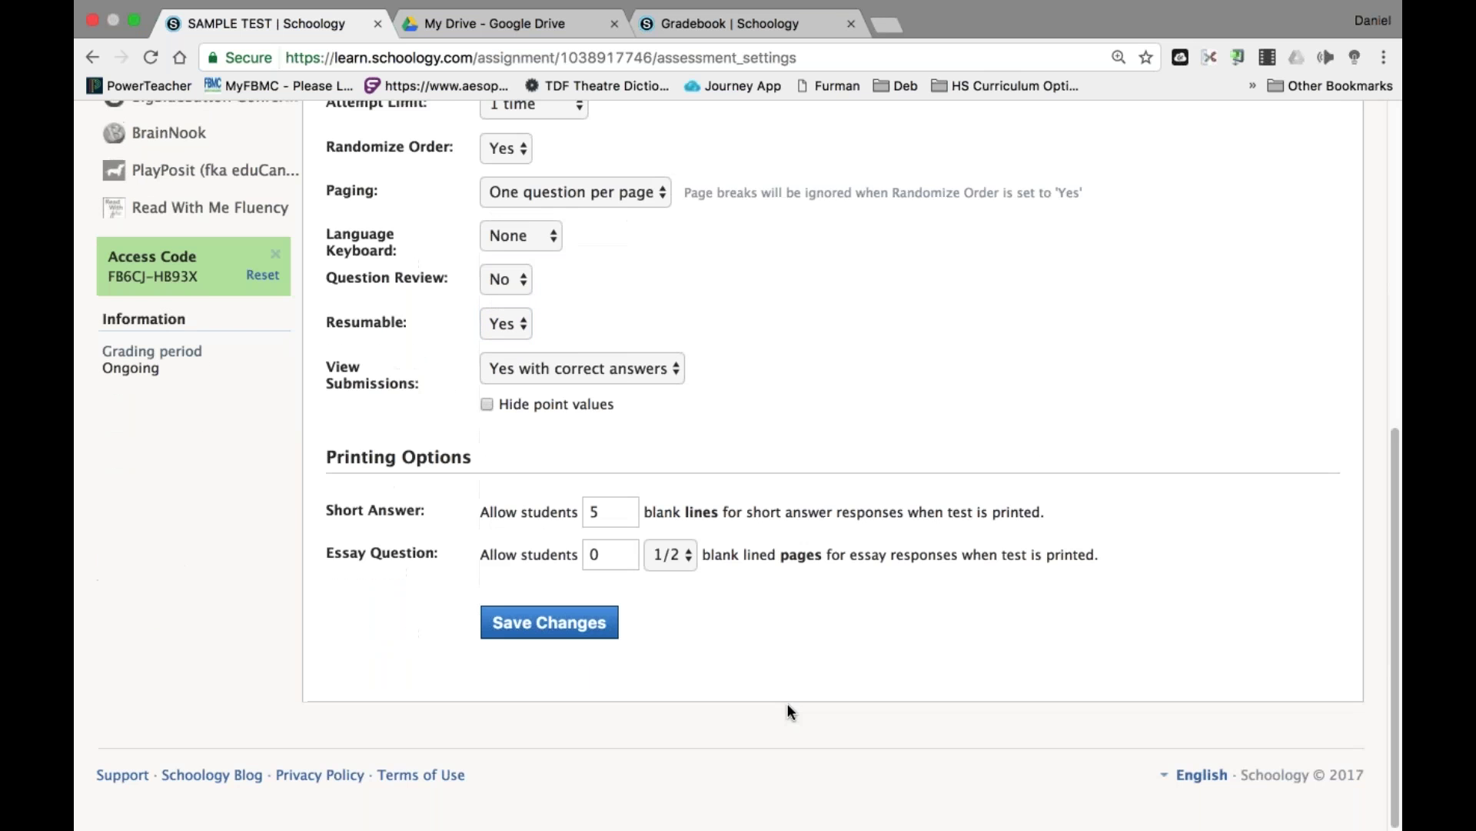
left_click(545, 623)
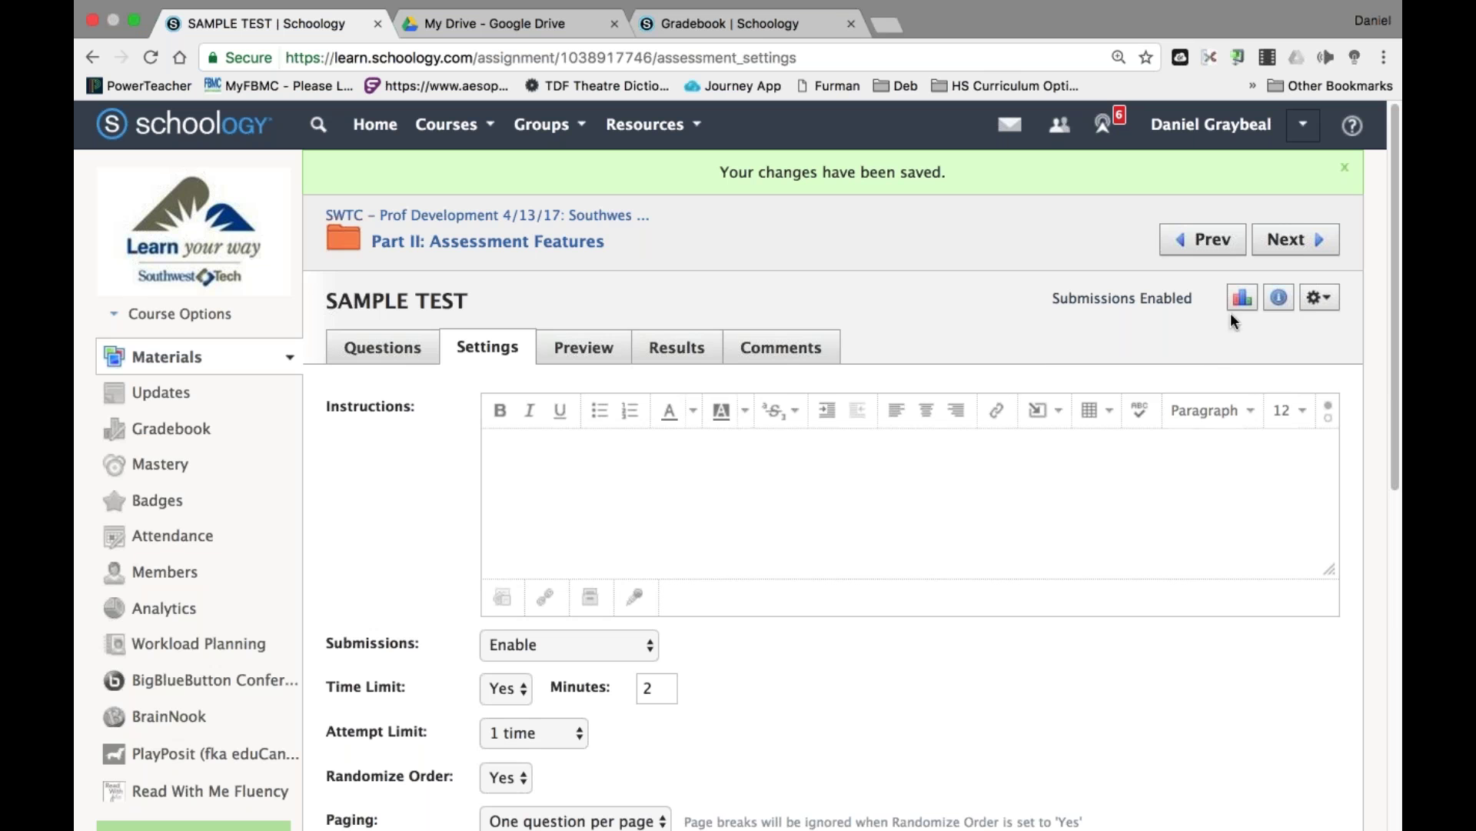
Delete the first student's SAMPLE TEST submission from the Results tab.
left_click(691, 363)
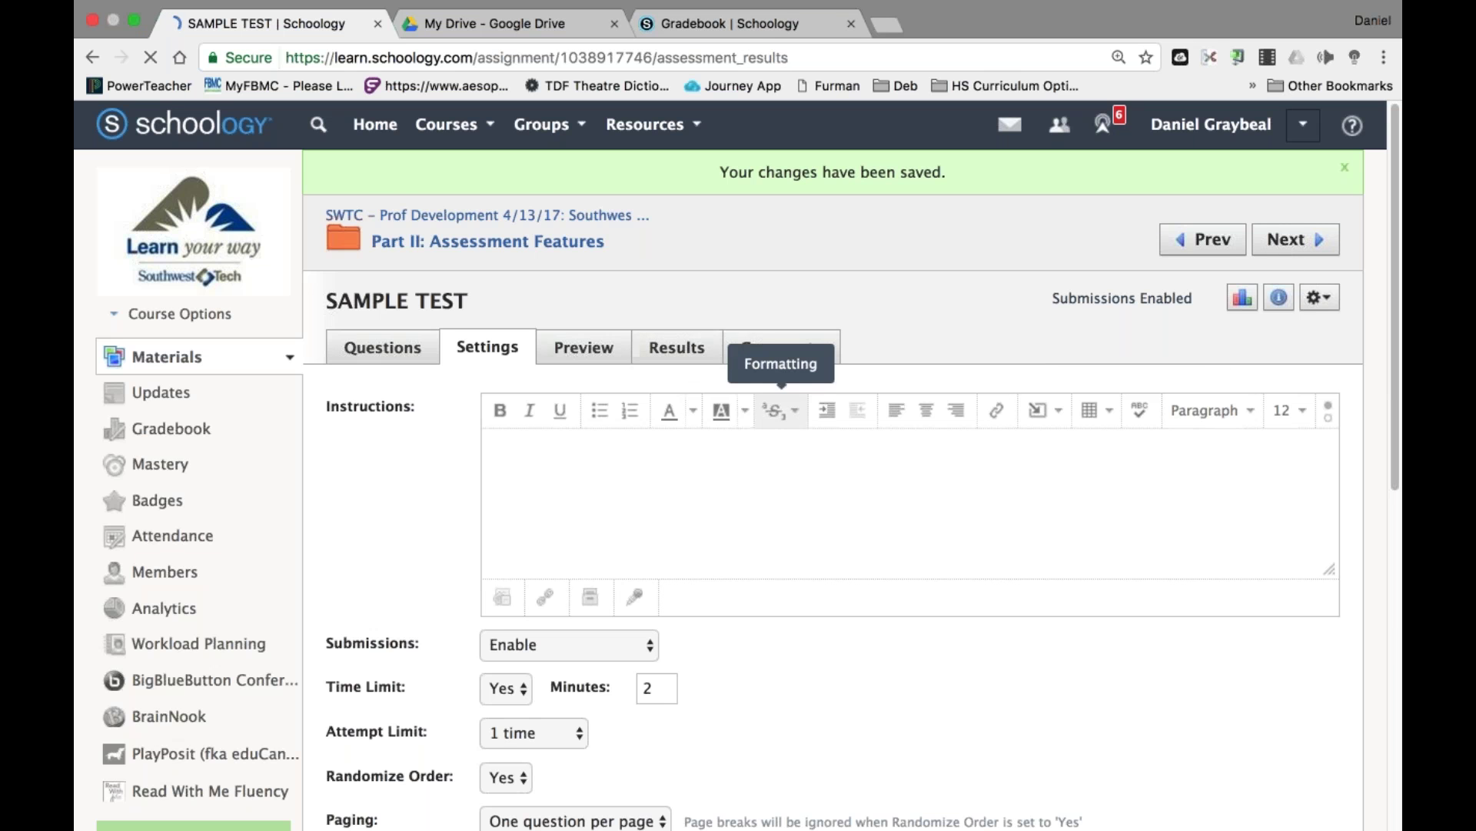
left_click(1248, 423)
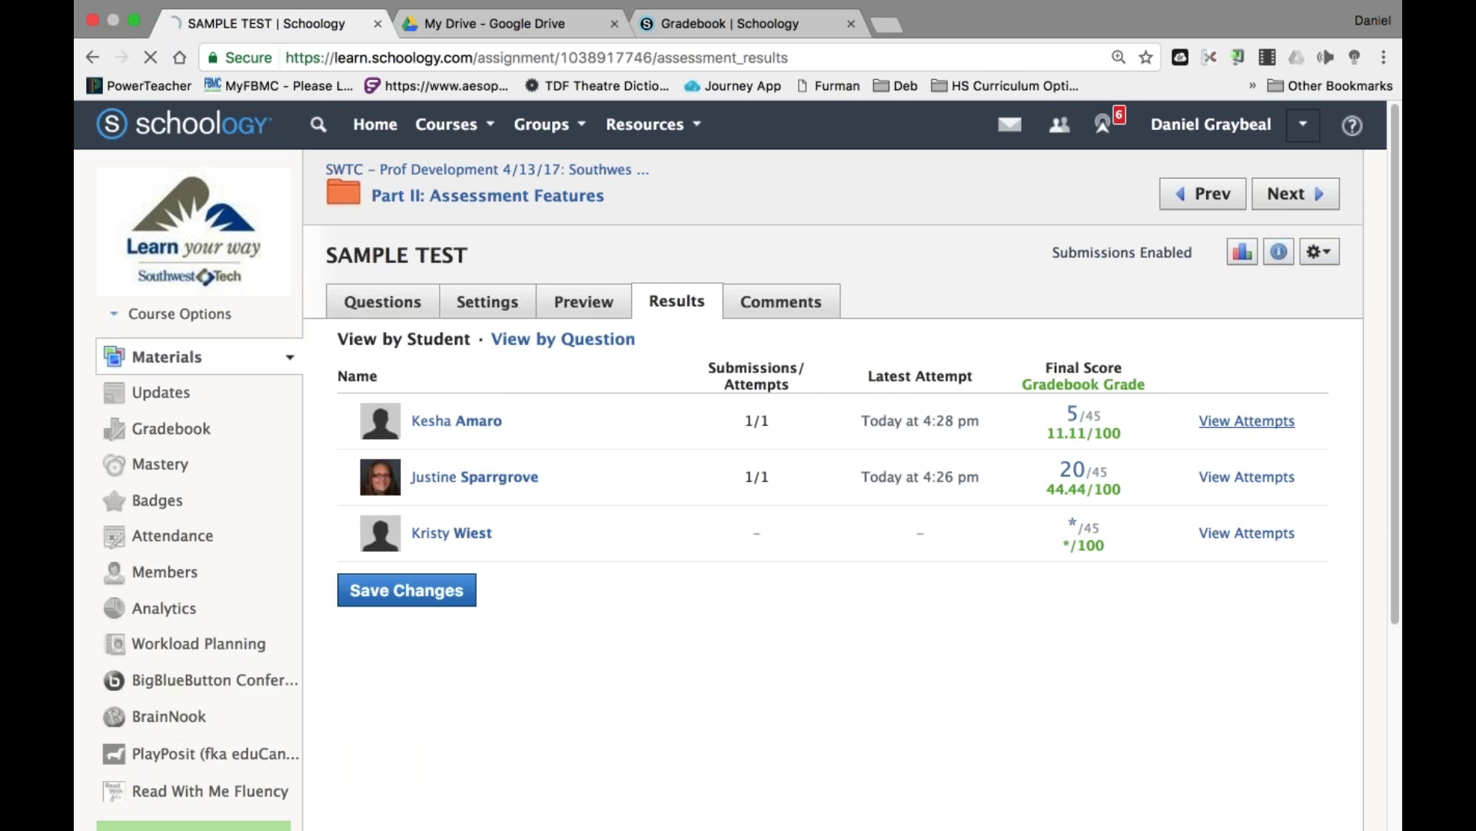
left_click(1320, 463)
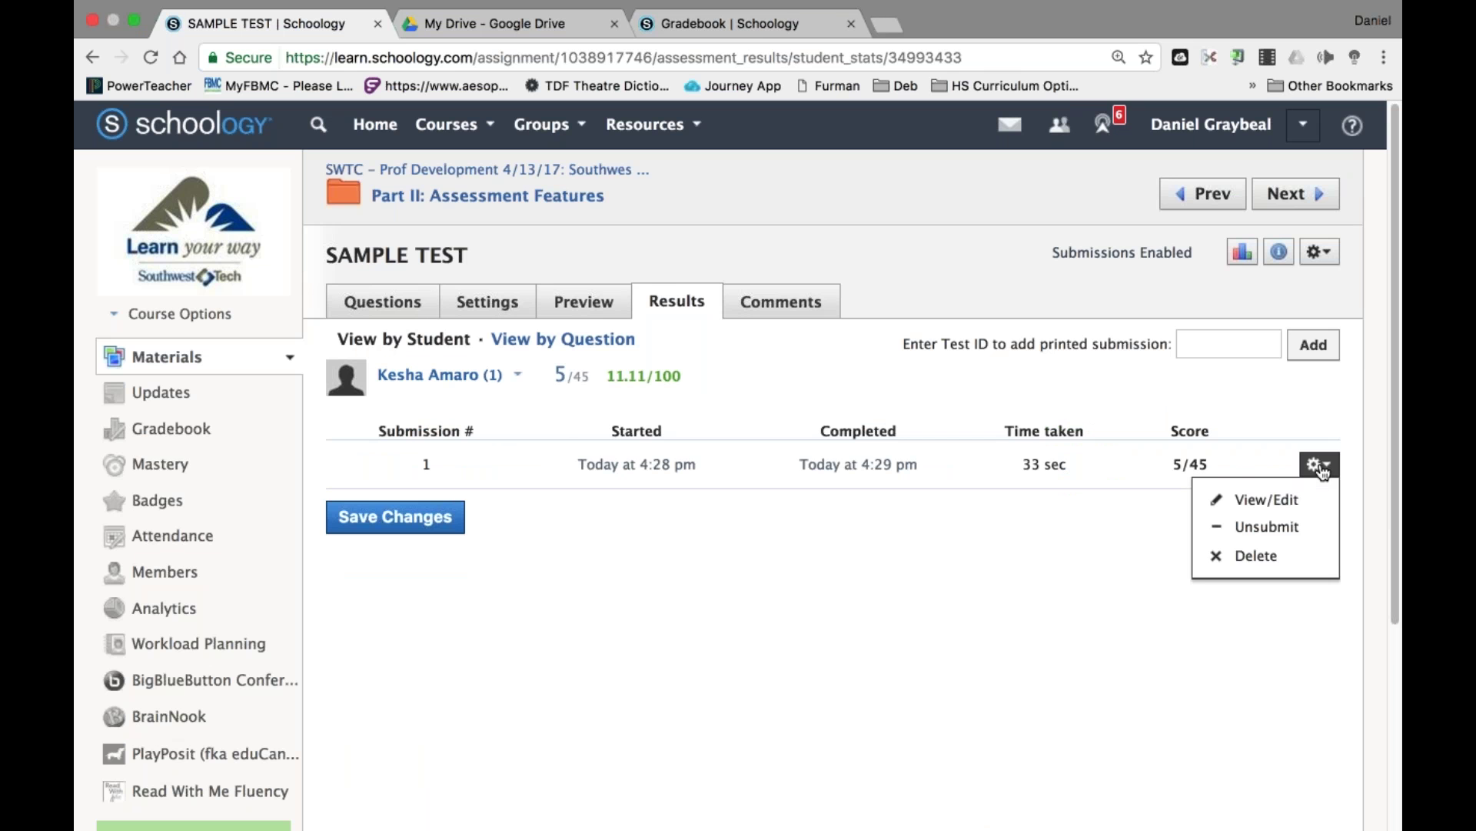
left_click(1272, 565)
left_click(700, 402)
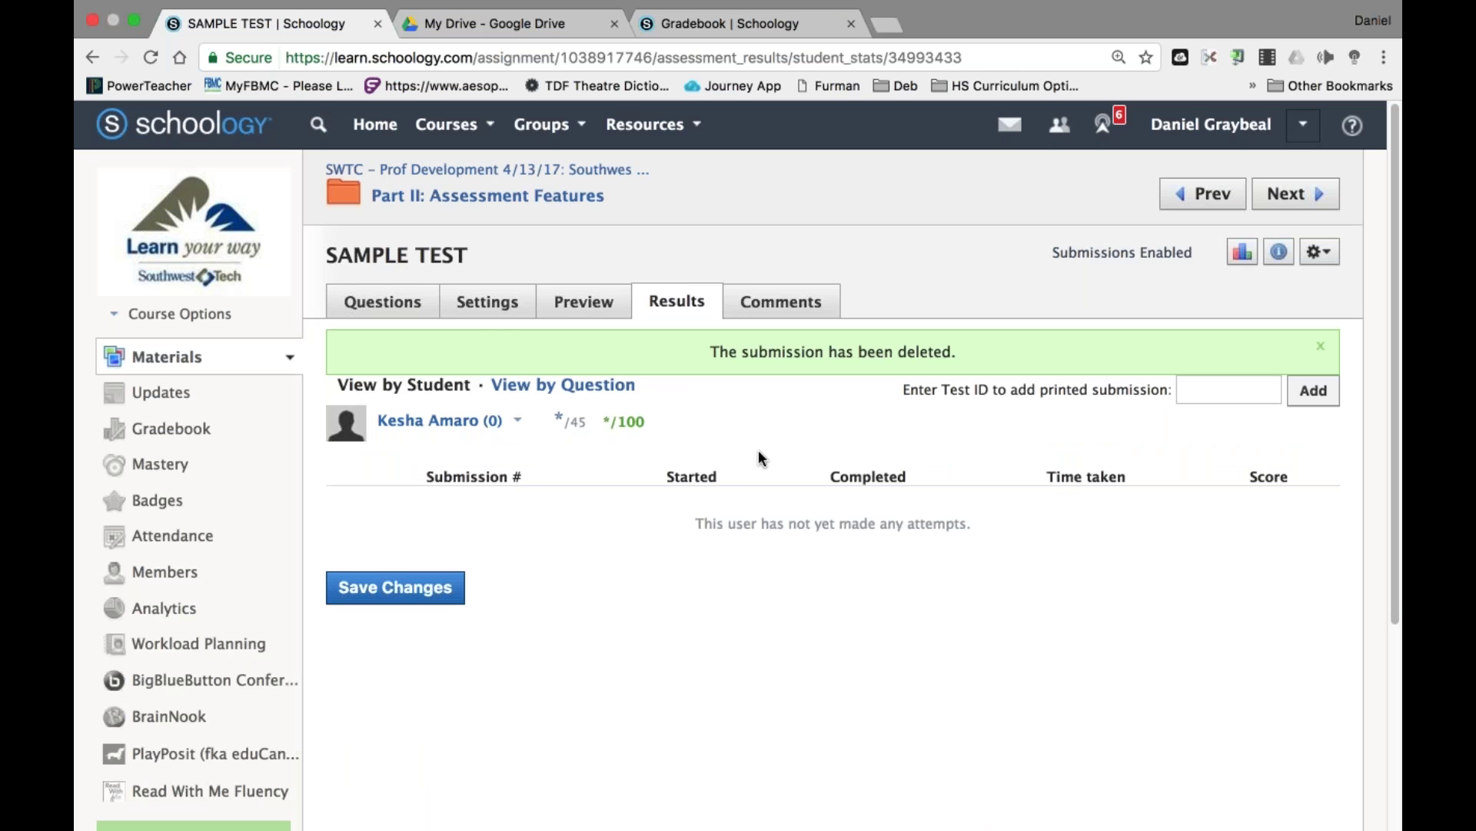
Return to the SAMPLE TEST settings and look over the test's options menu.
left_click(469, 317)
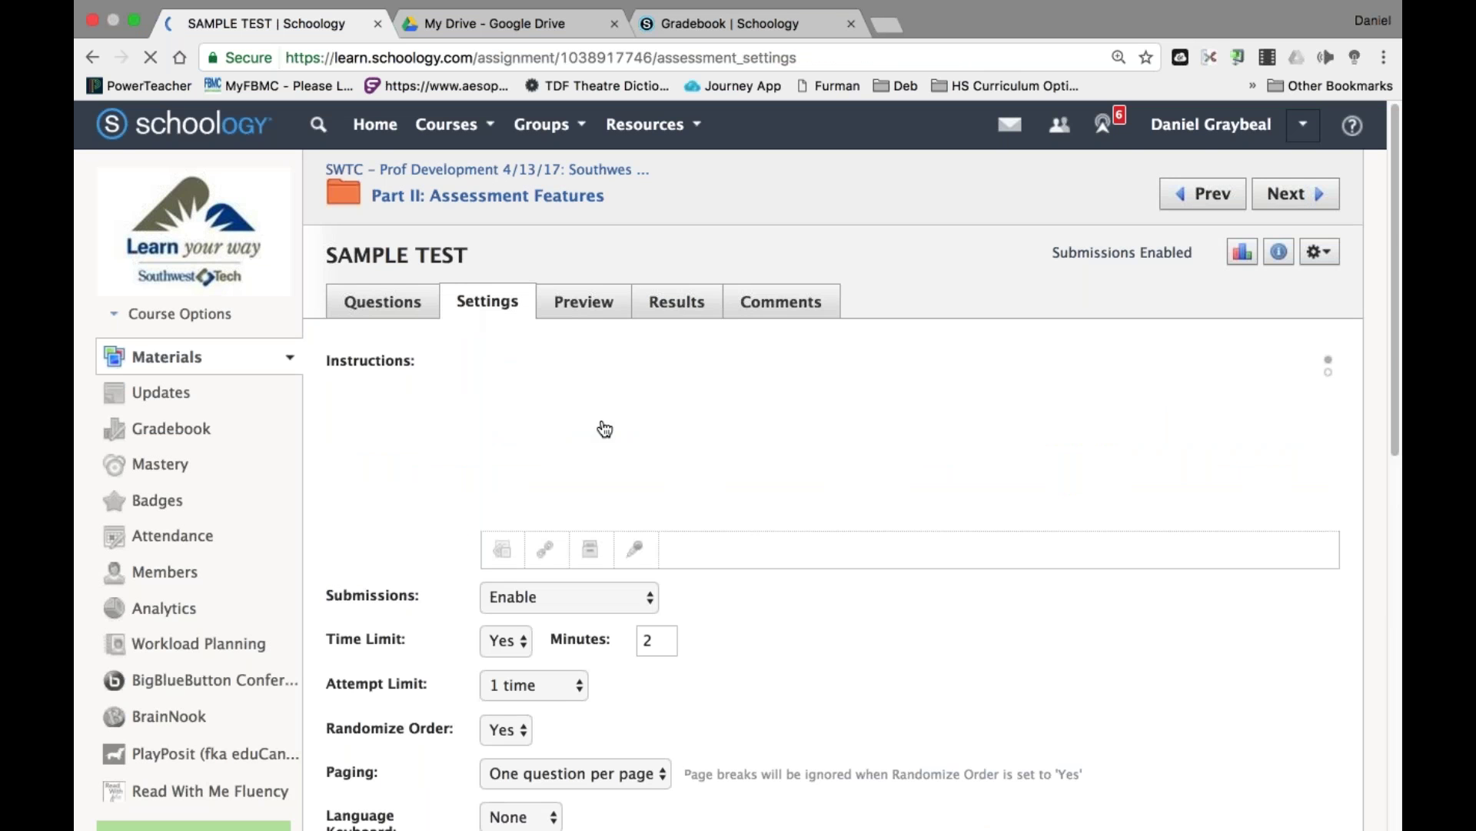
scroll(764, 732, "down", 6)
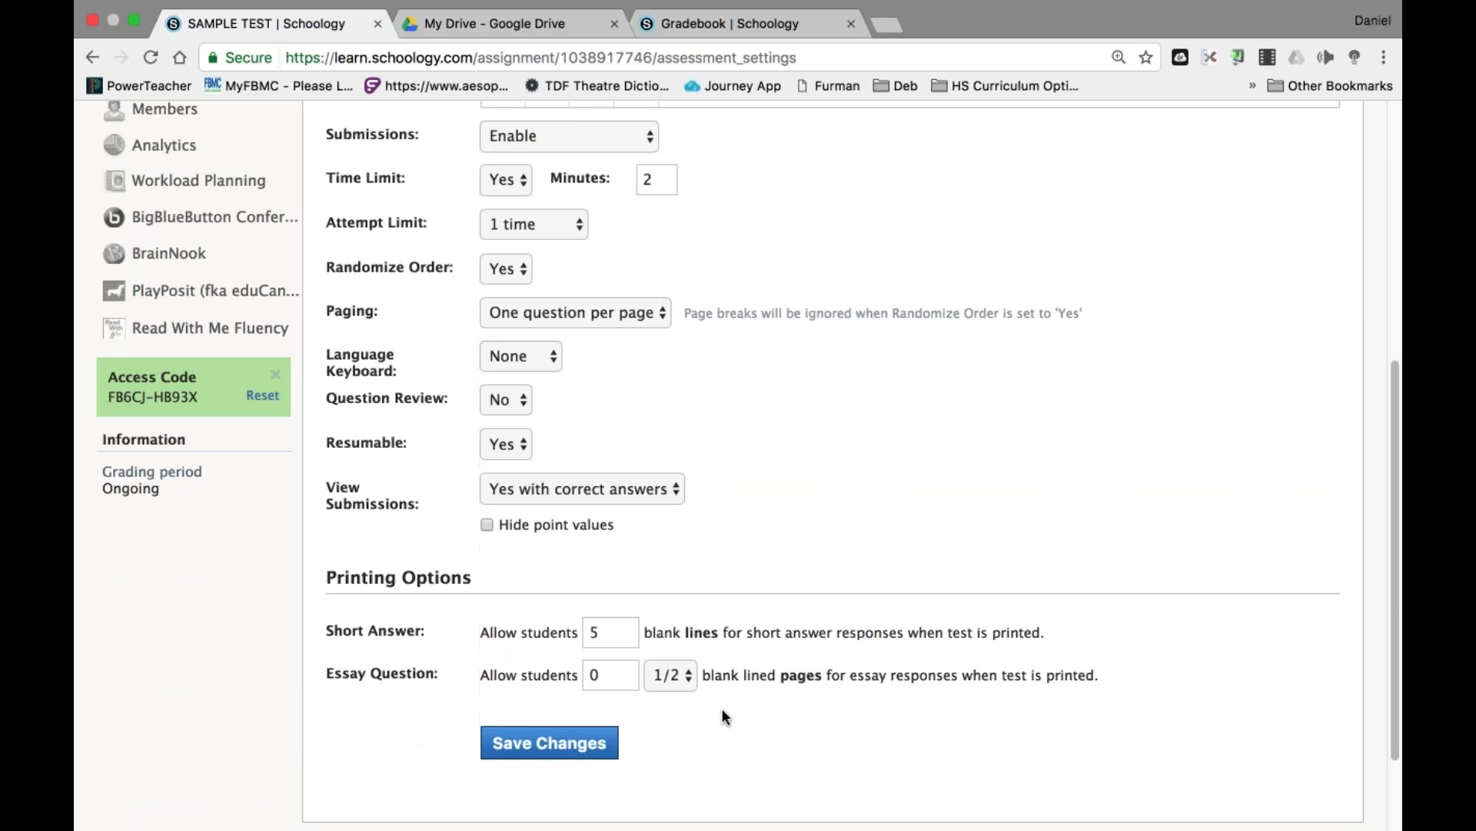
scroll(721, 708, "up", 6)
left_click(1319, 256)
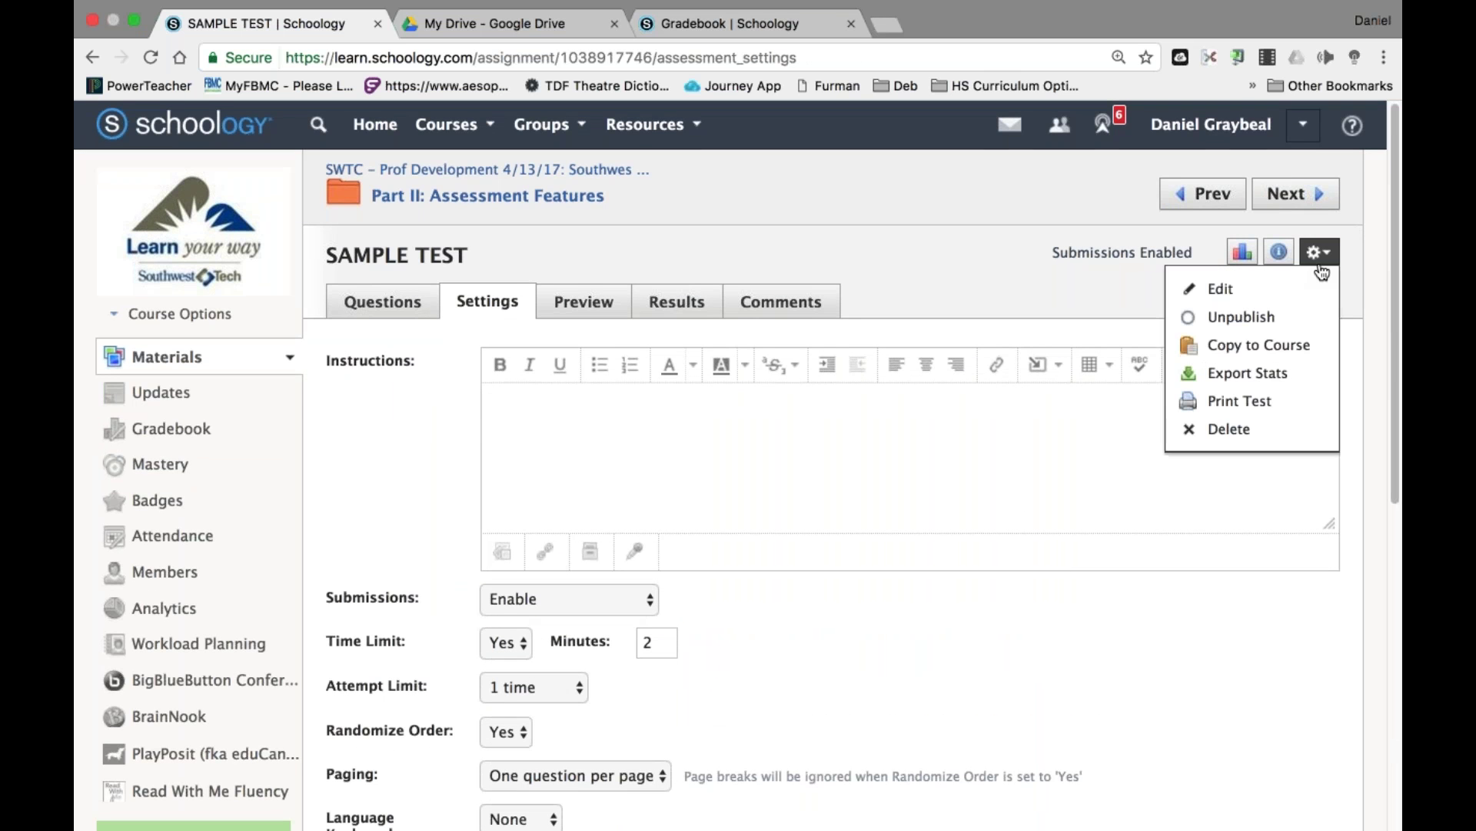
left_click(957, 256)
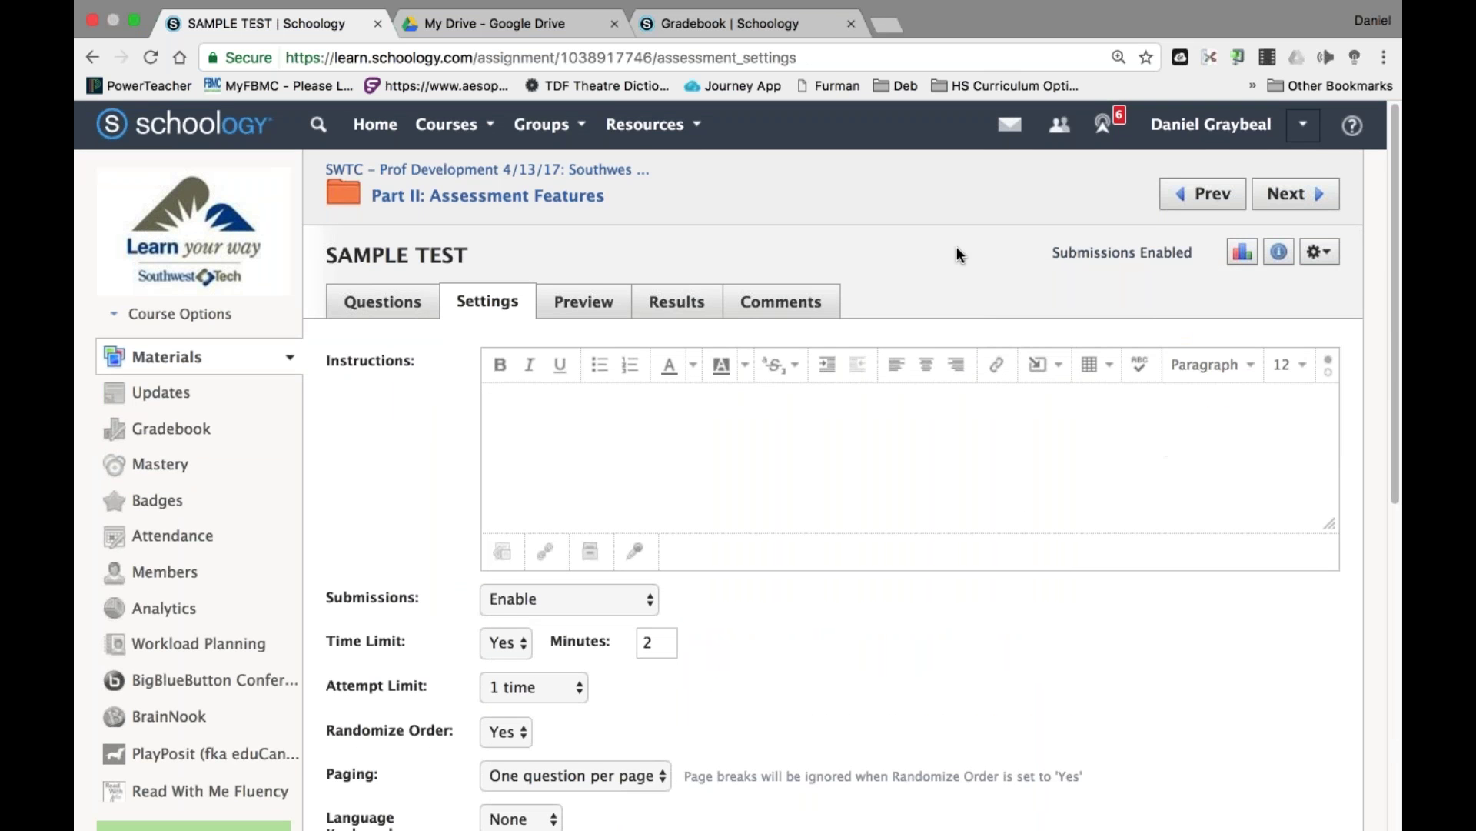
left_click(1303, 124)
Log out of the teacher account and sign in with the student username.
left_click(1151, 420)
double_click(614, 355)
type("child13.3")
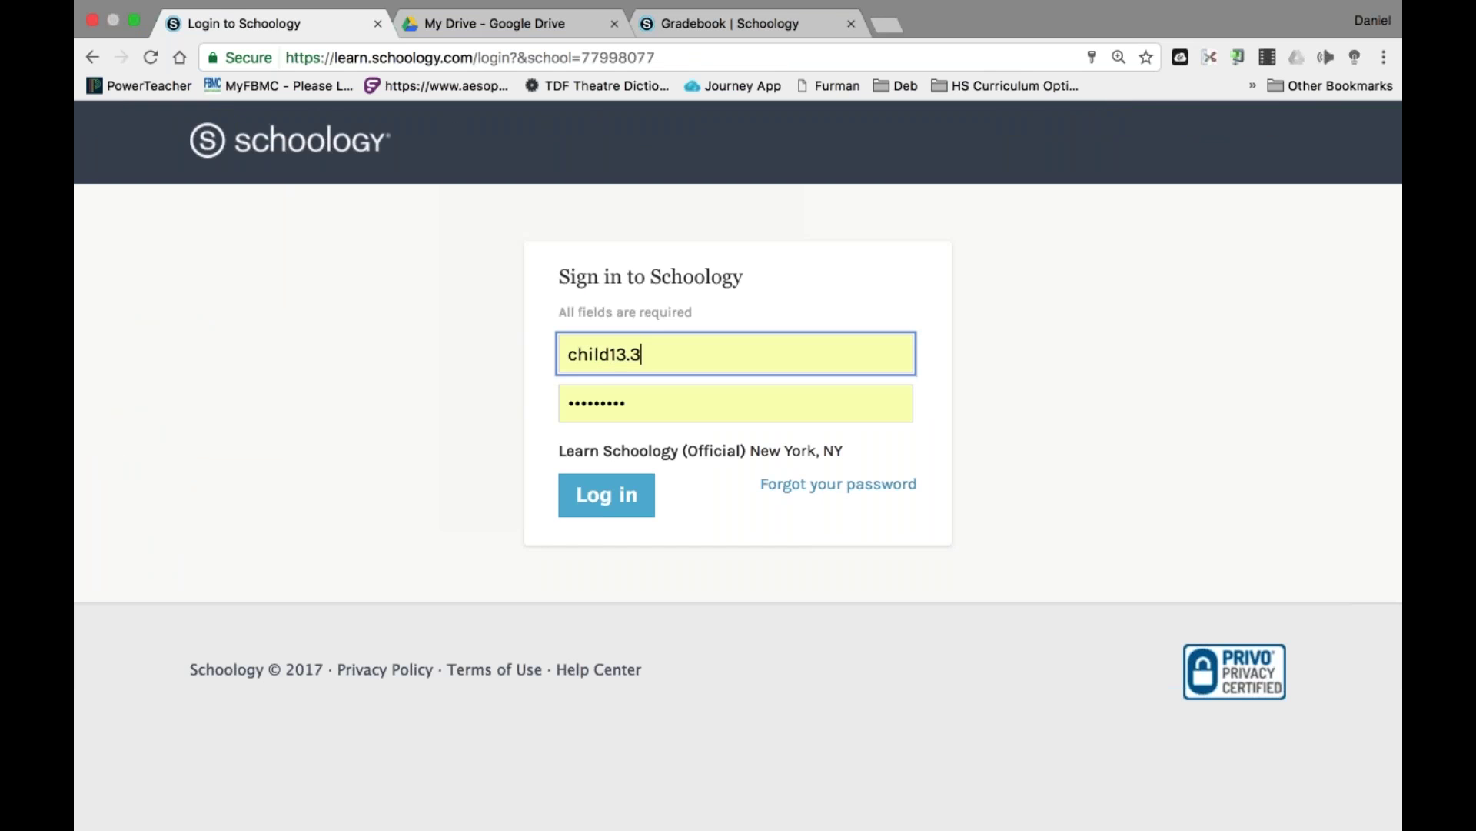
key("Return")
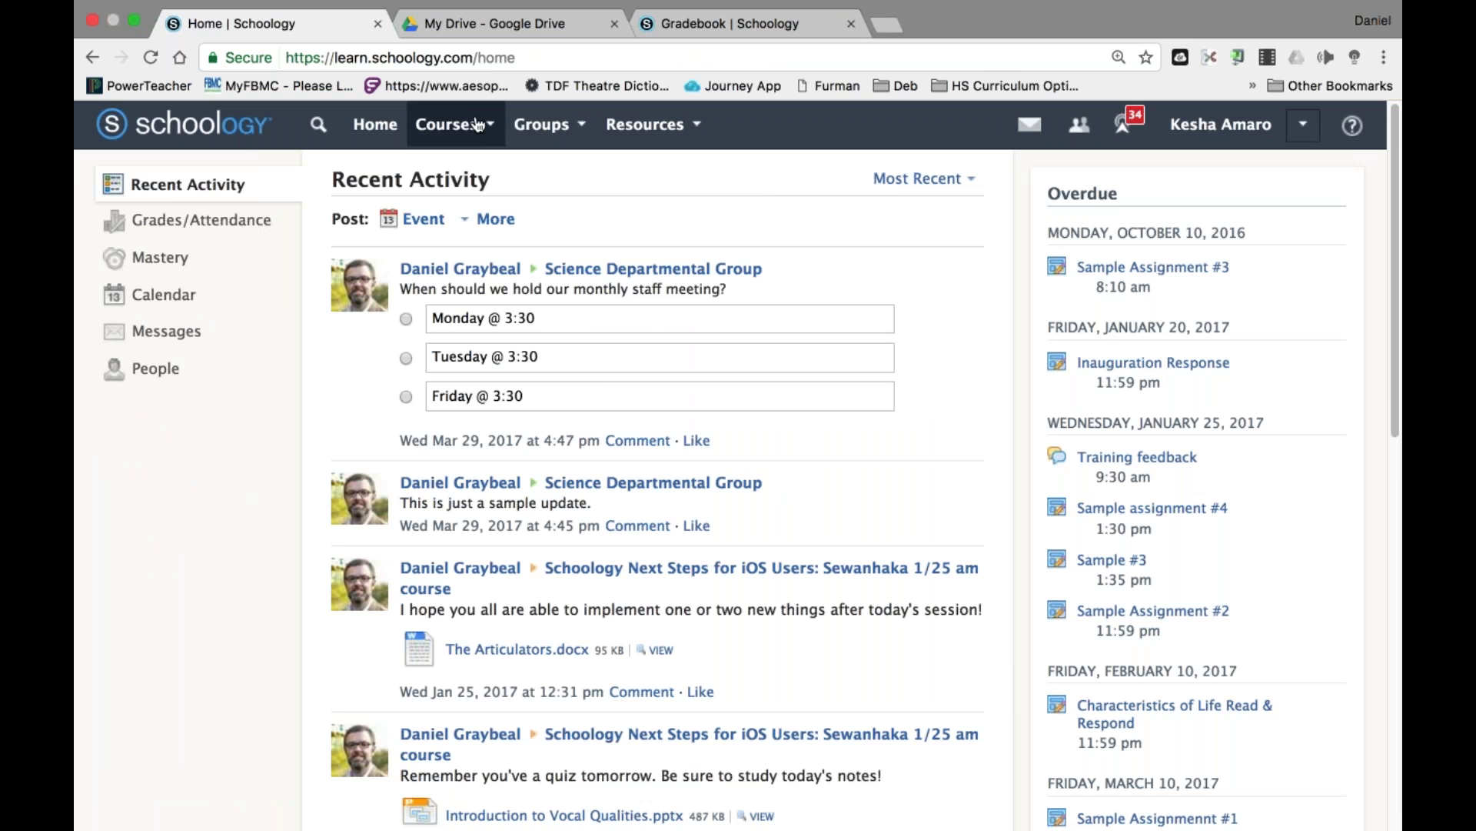
Open SAMPLE TEST in the SWTC course's Part II folder and start a new timed attempt.
left_click(473, 125)
scroll(531, 281, "down", 5)
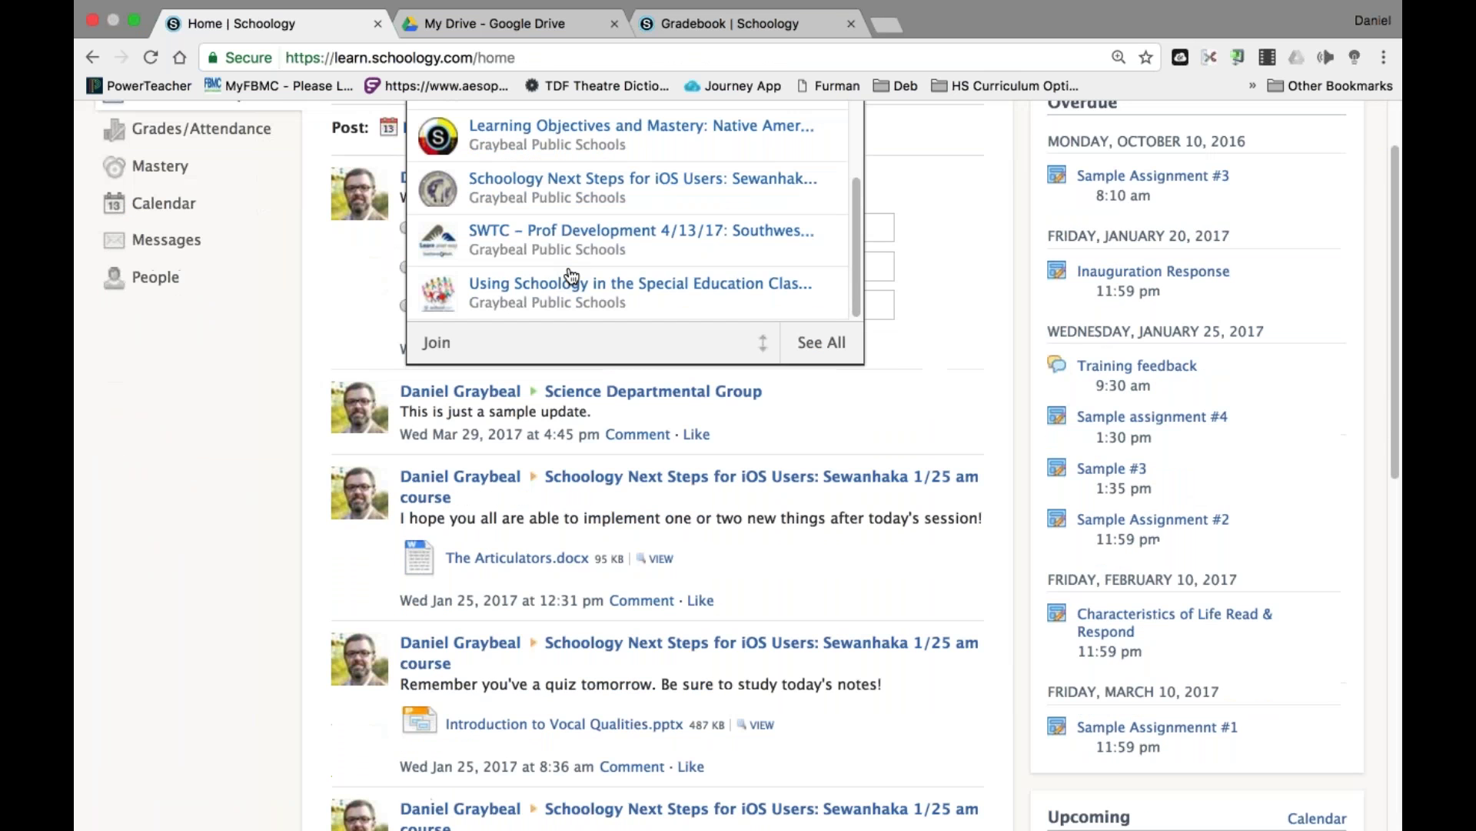
left_click(589, 233)
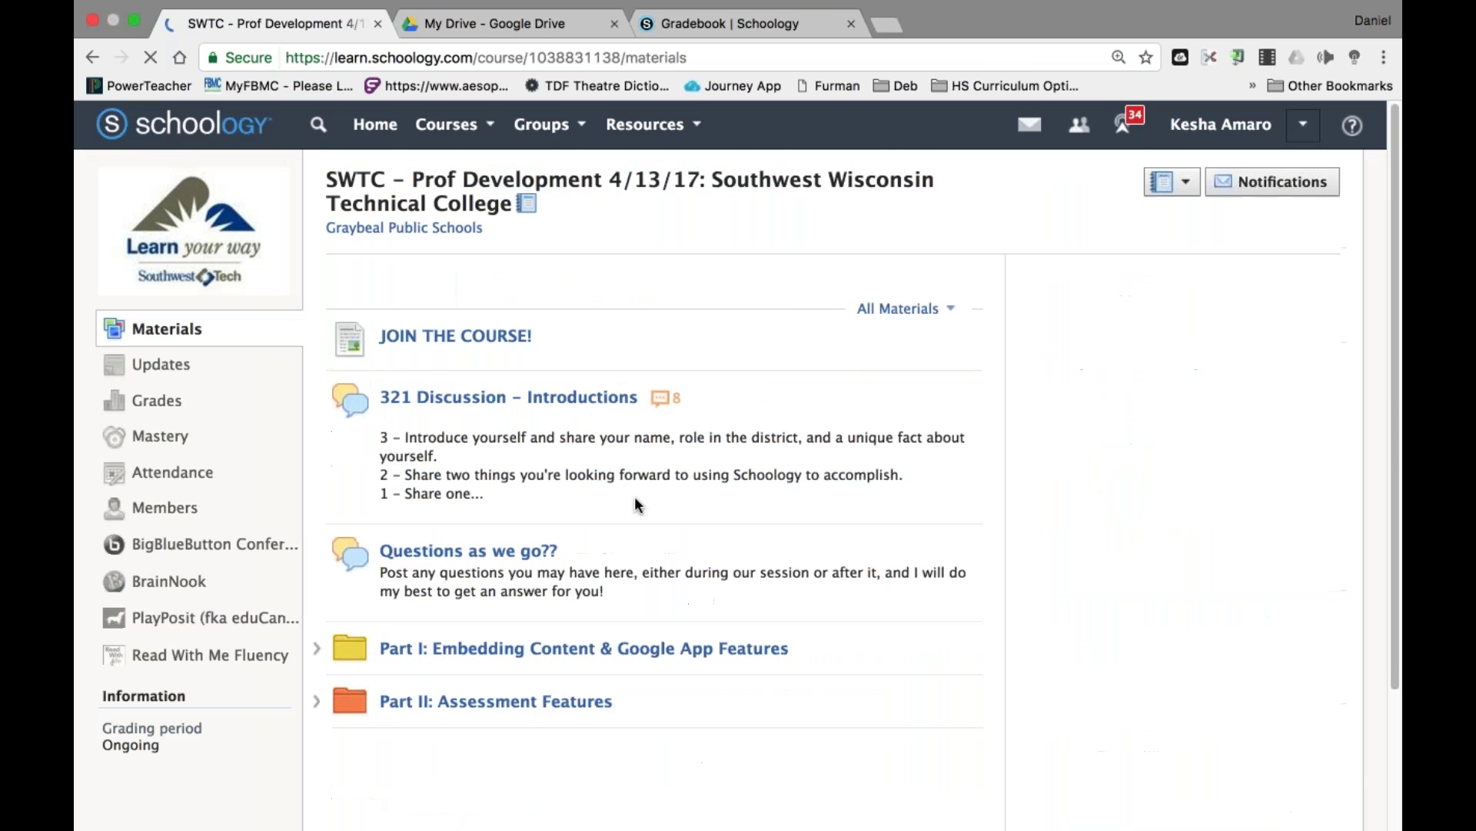
scroll(622, 621, "down", 2)
left_click(551, 592)
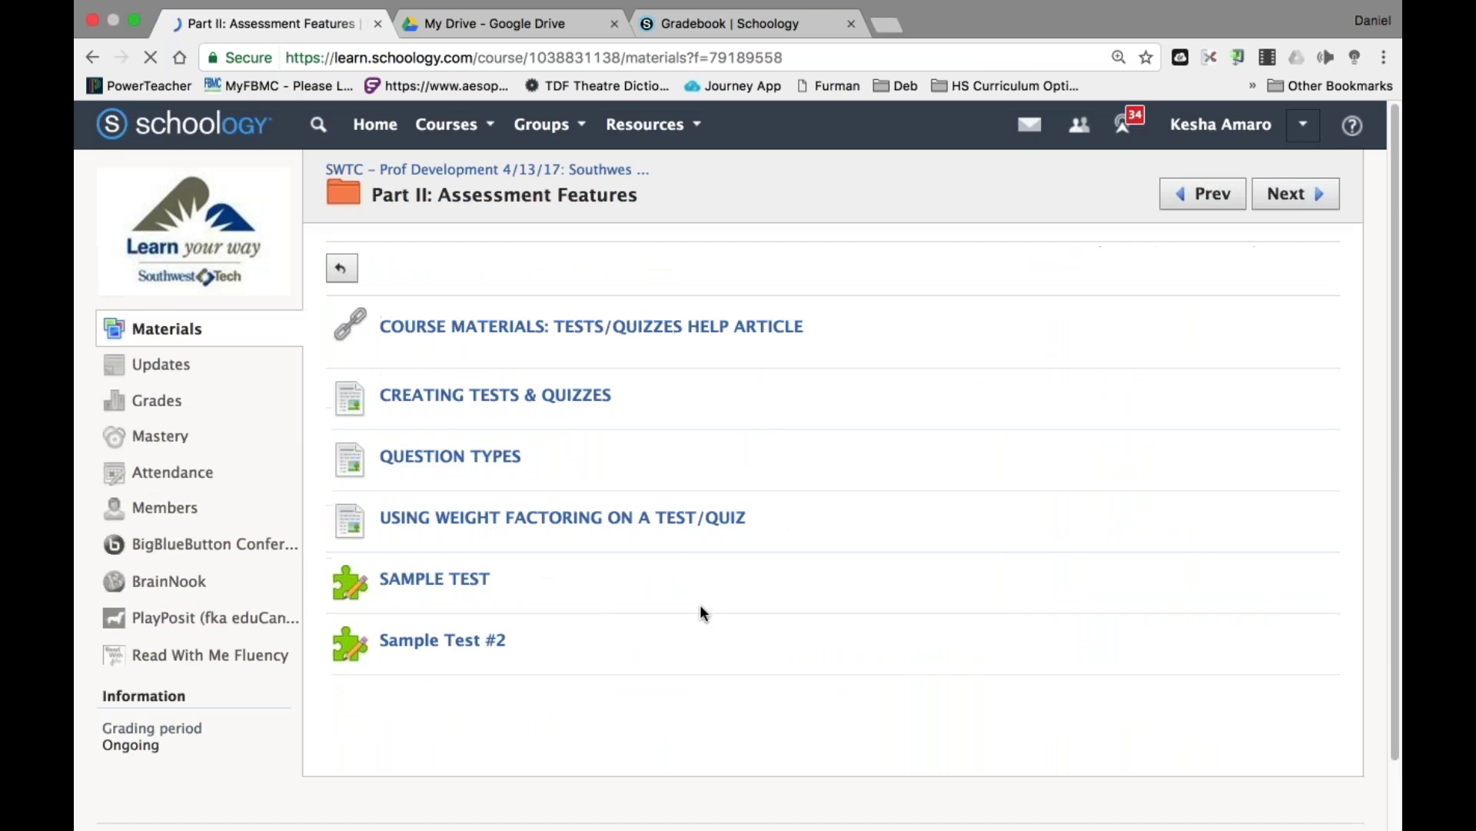
left_click(430, 579)
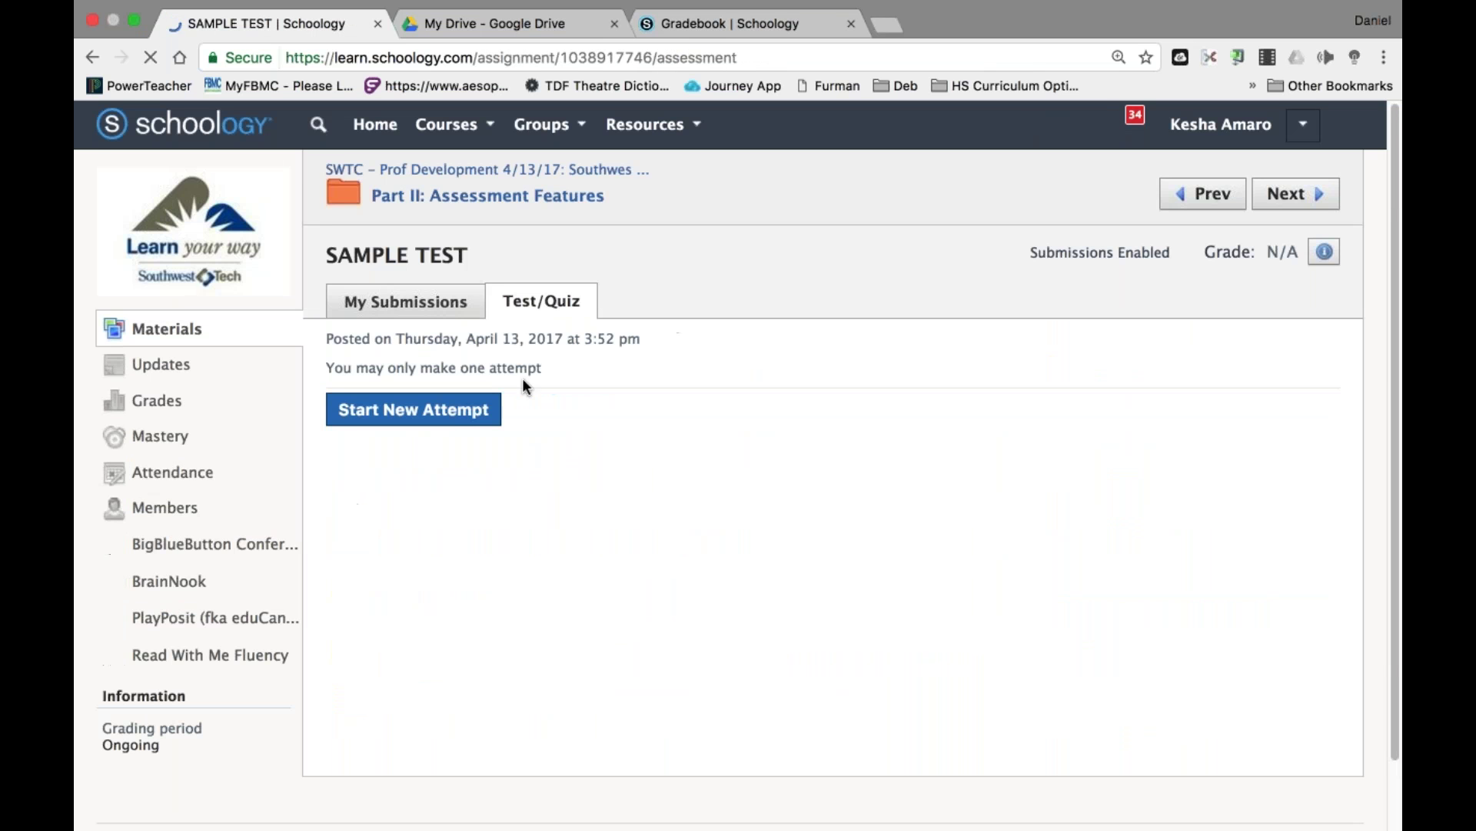
left_click(457, 422)
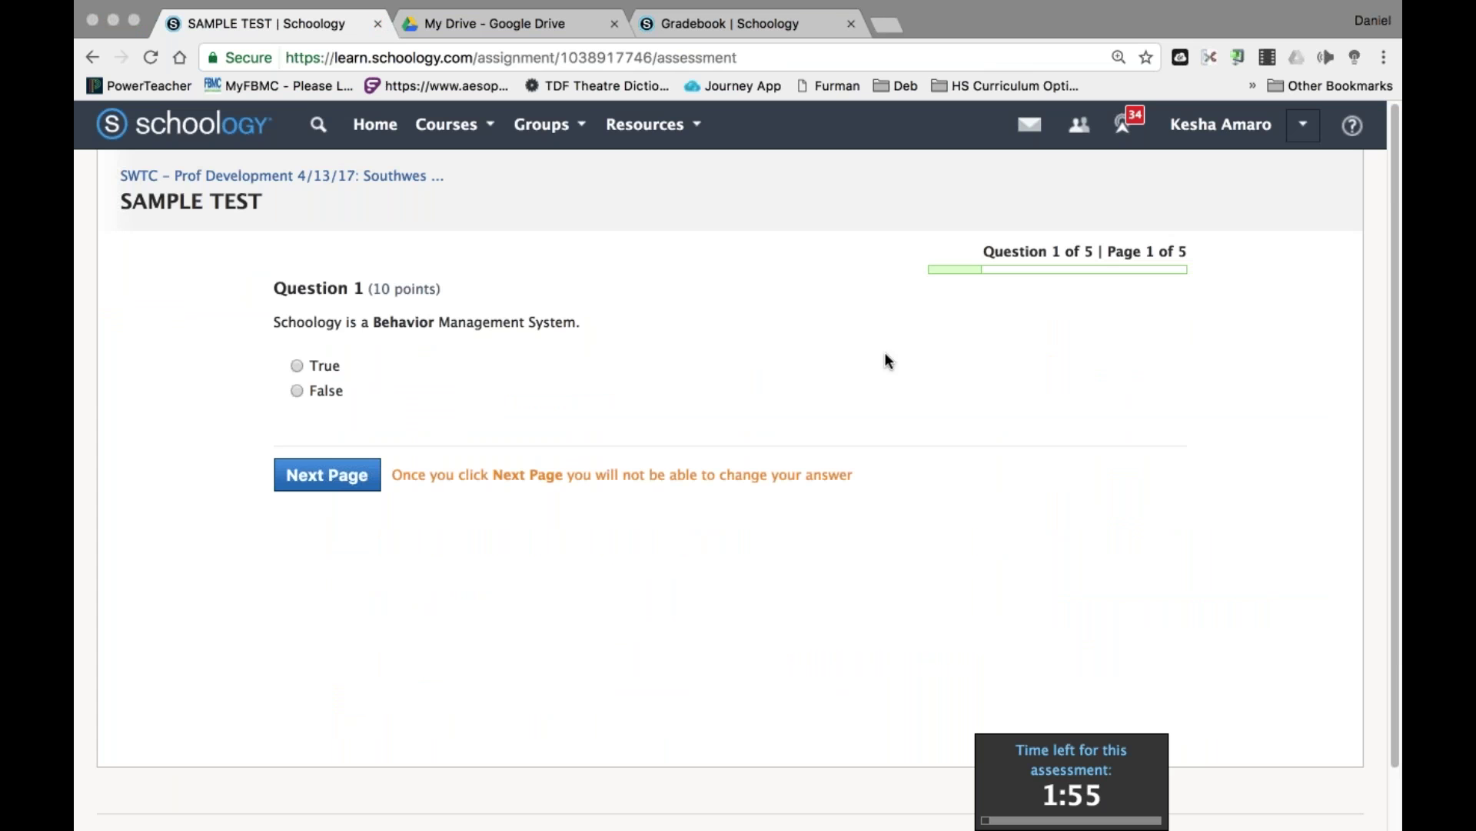
Close the running quiz tab and load learn.schoology.com in the Drive tab.
key("super+w")
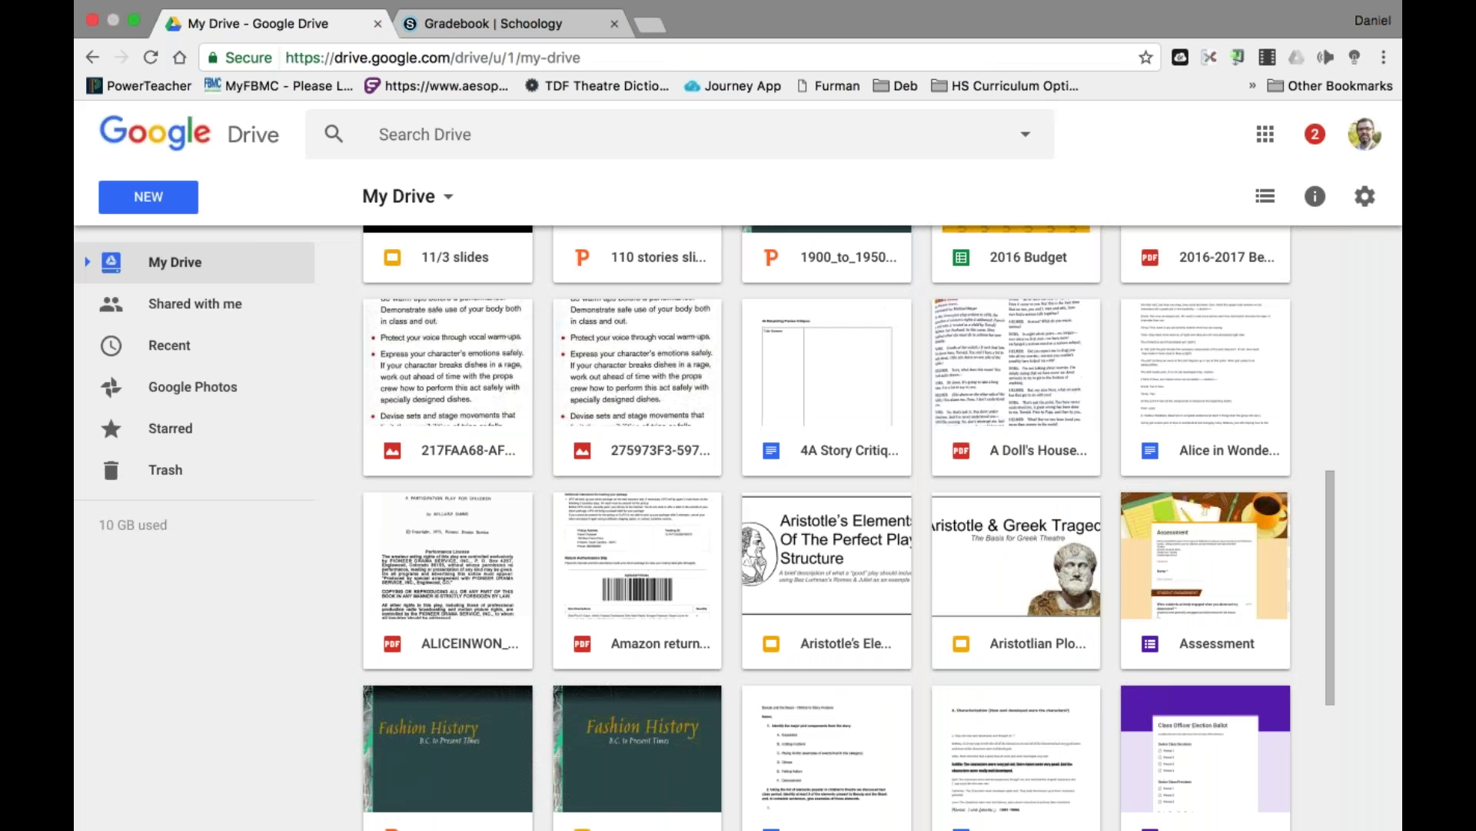
key("super+l")
type("learn.schoology.com")
key("Return")
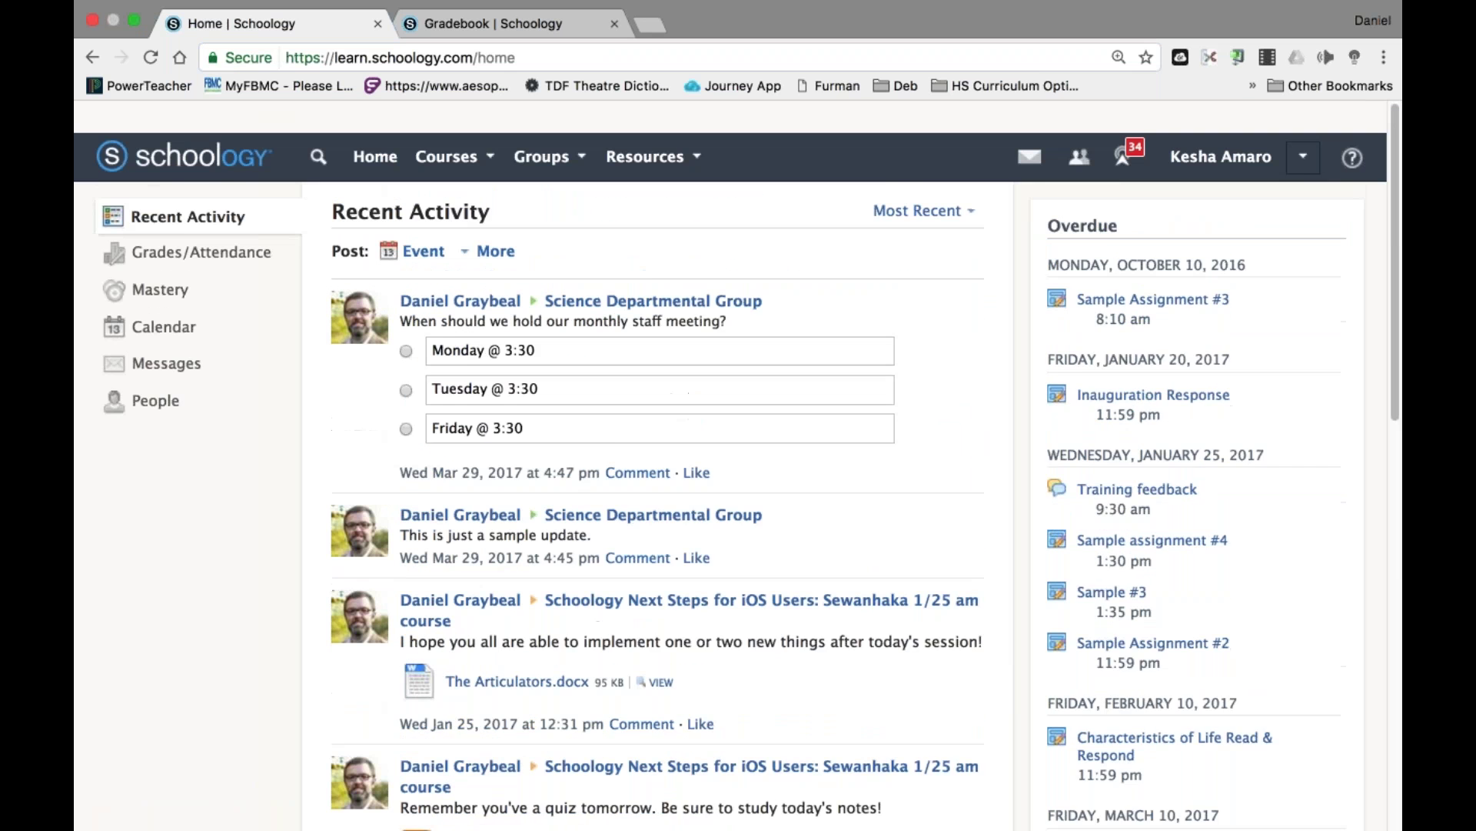
Reopen SAMPLE TEST from the SWTC course, resume the unfinished attempt, and answer Question 1 True.
left_click(447, 124)
scroll(538, 308, "down", 5)
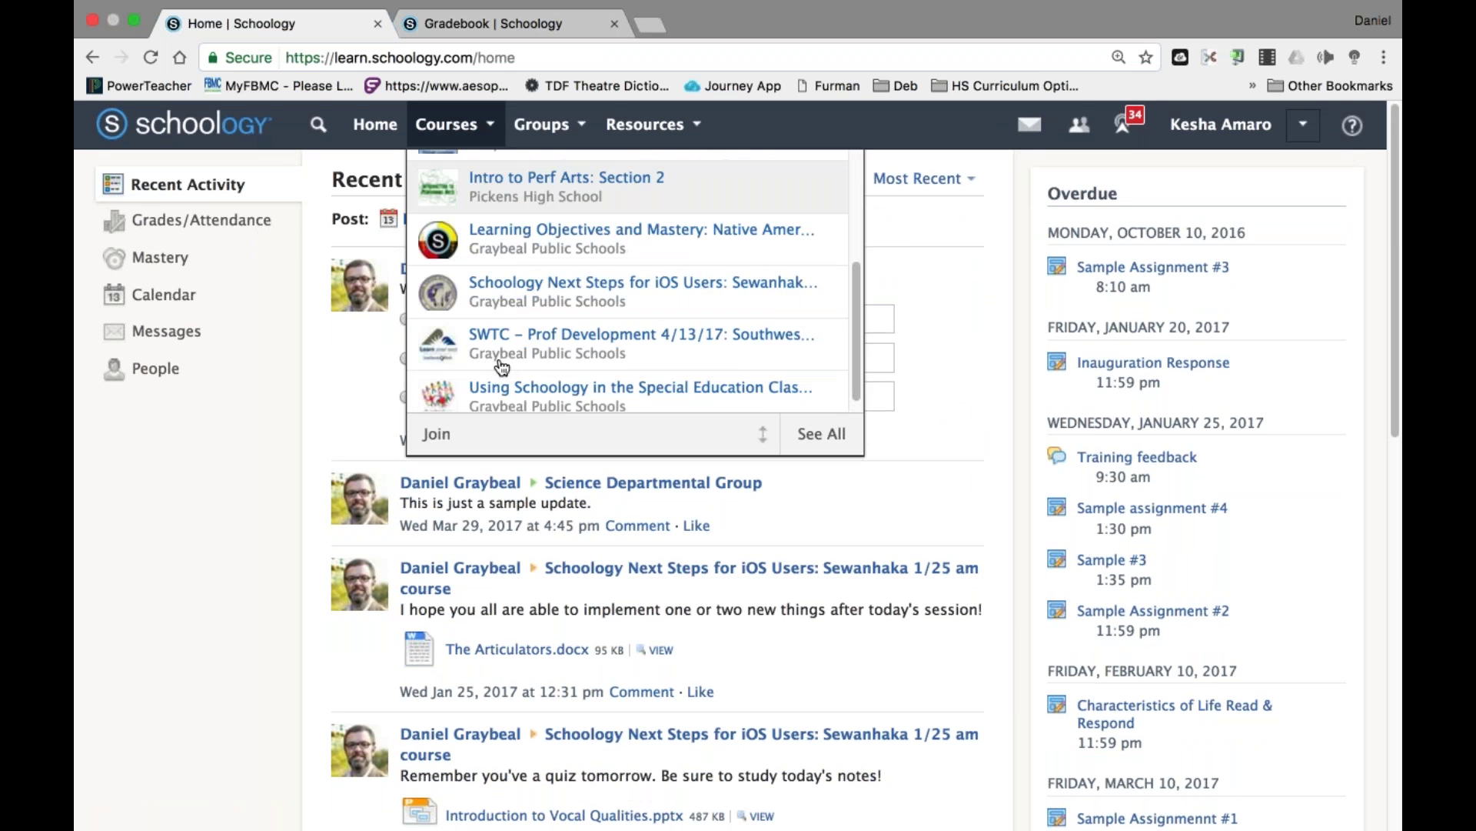
left_click(538, 317)
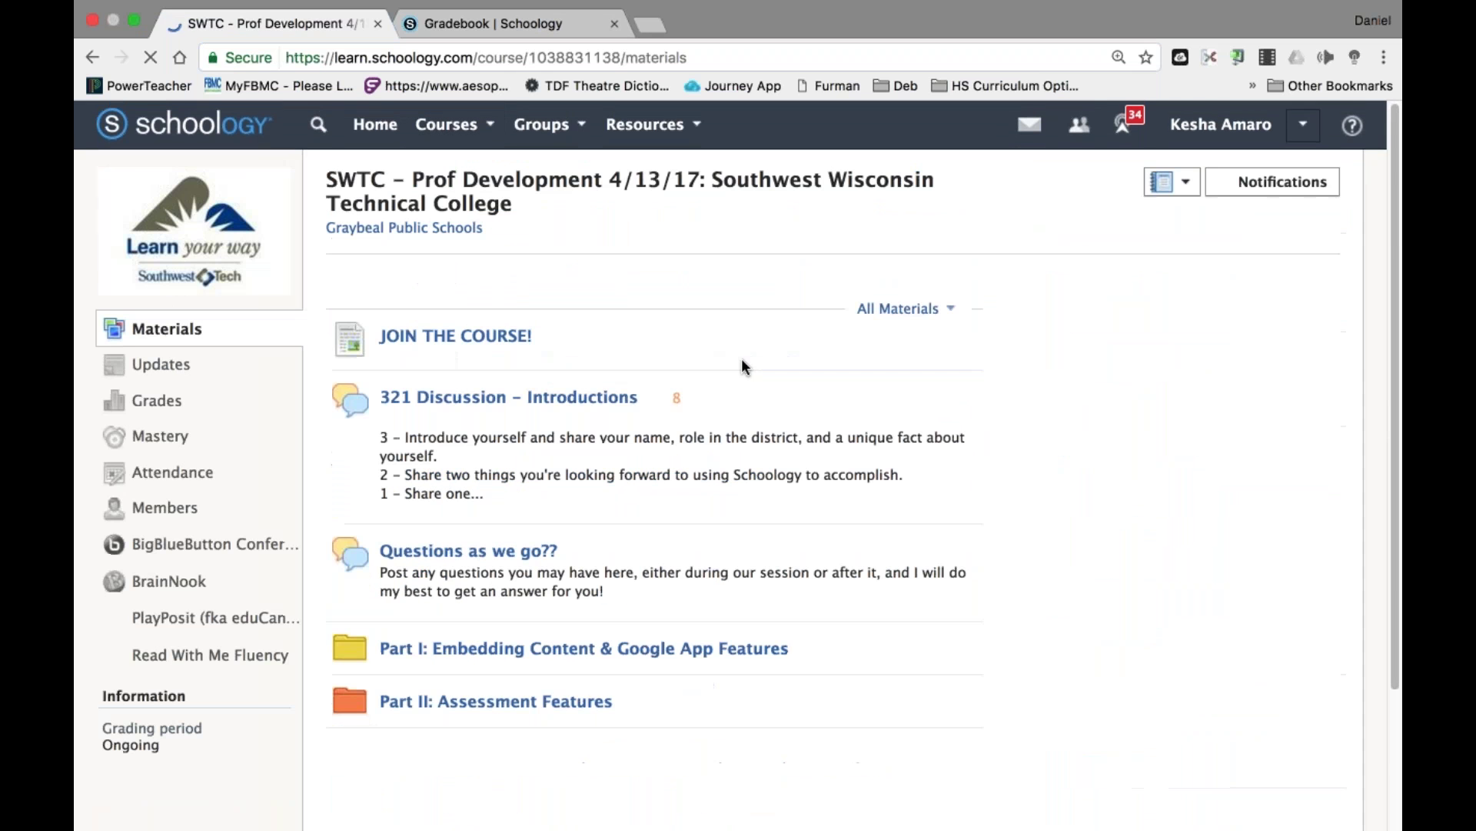
left_click(579, 696)
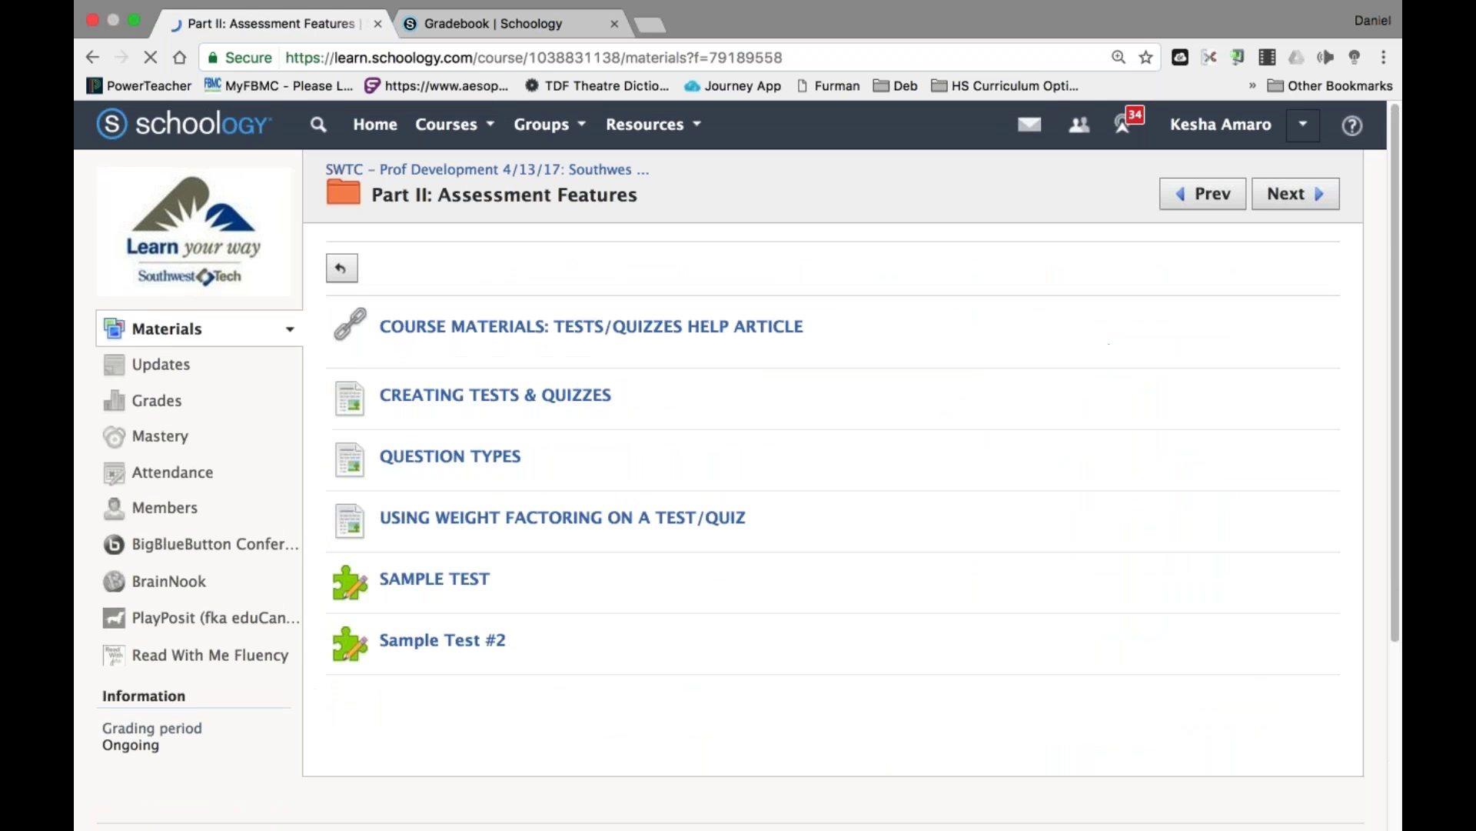
left_click(435, 578)
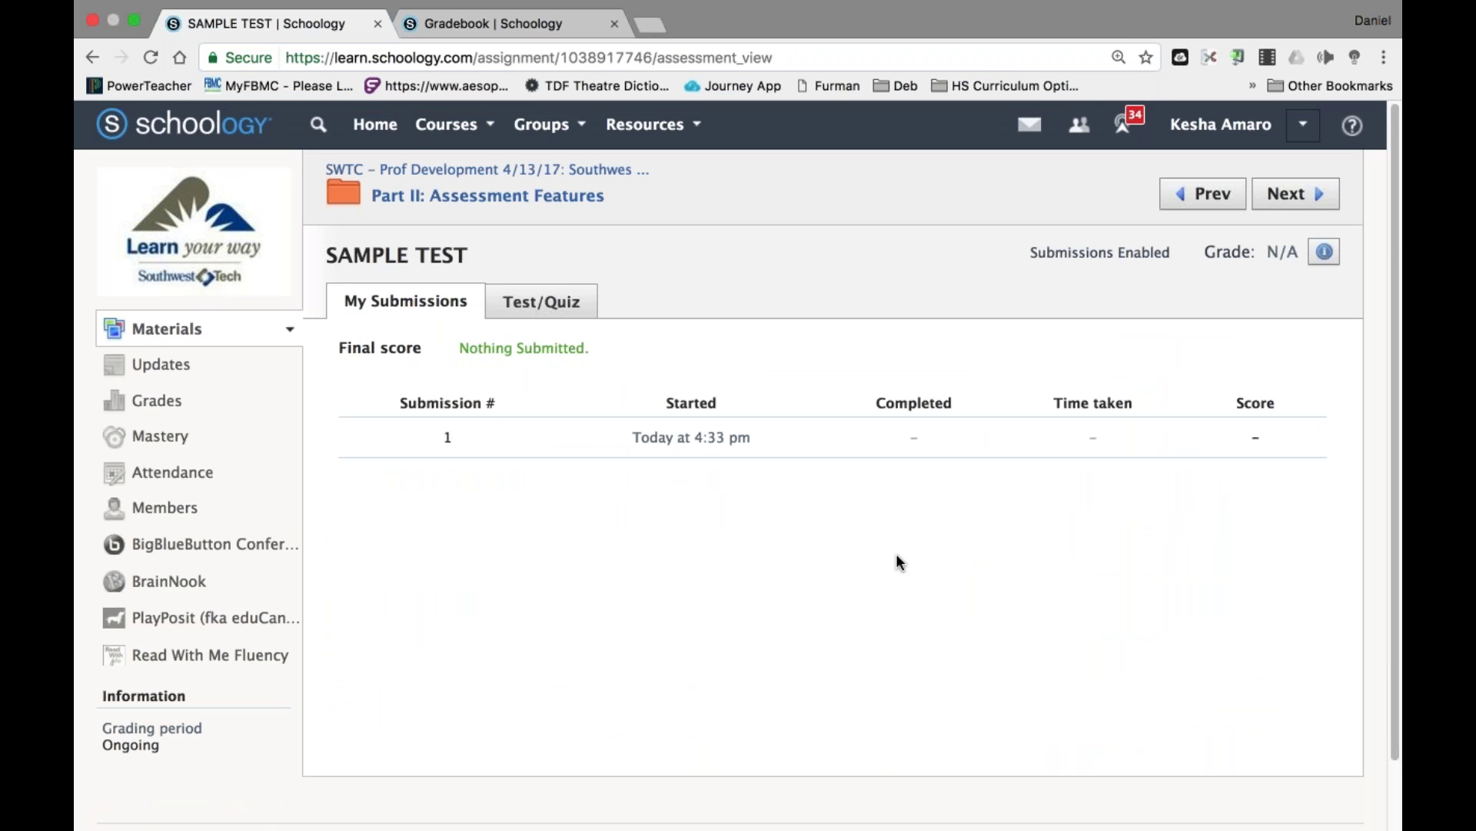
left_click(542, 302)
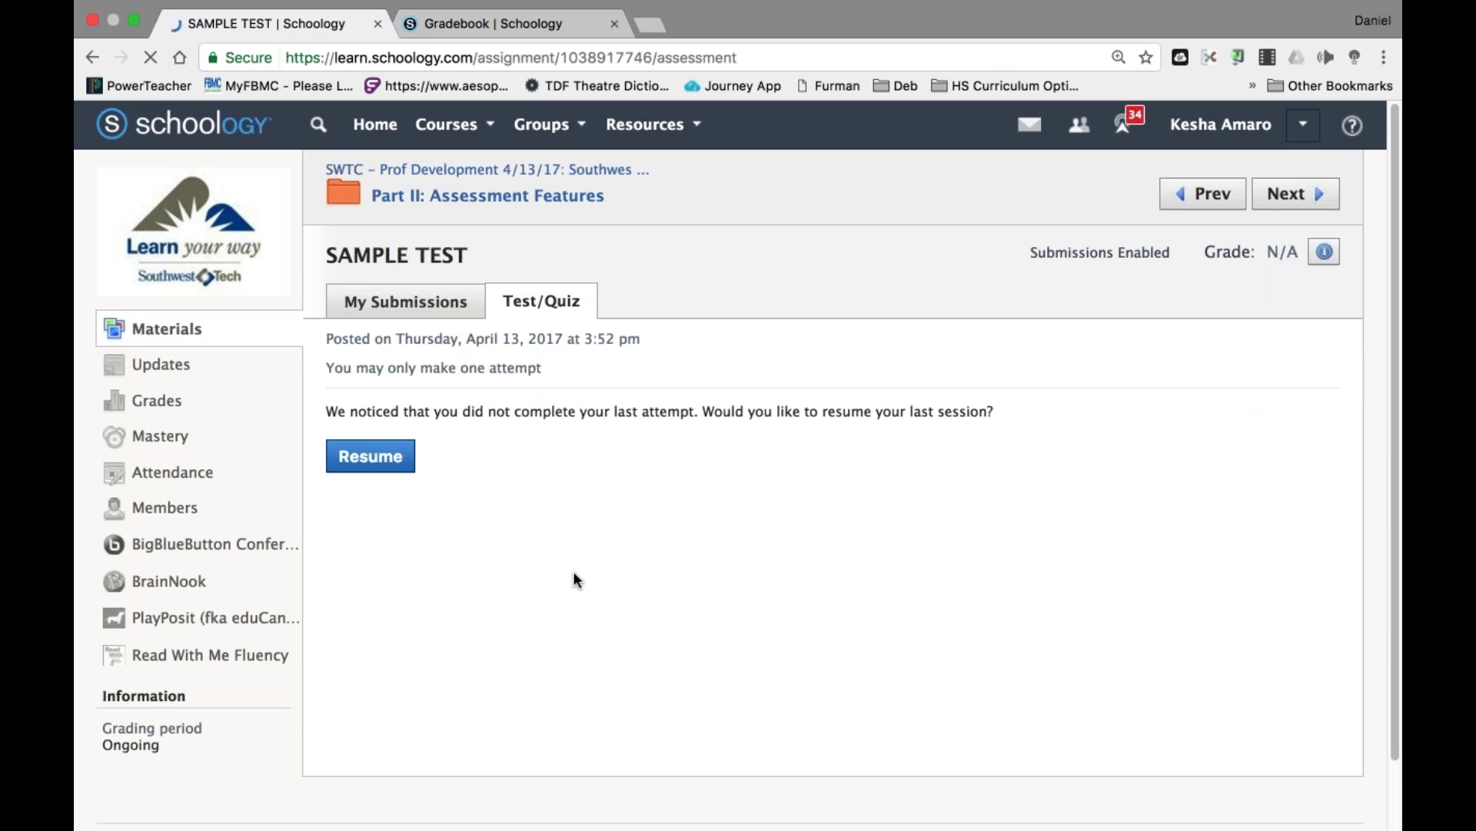
left_click(370, 456)
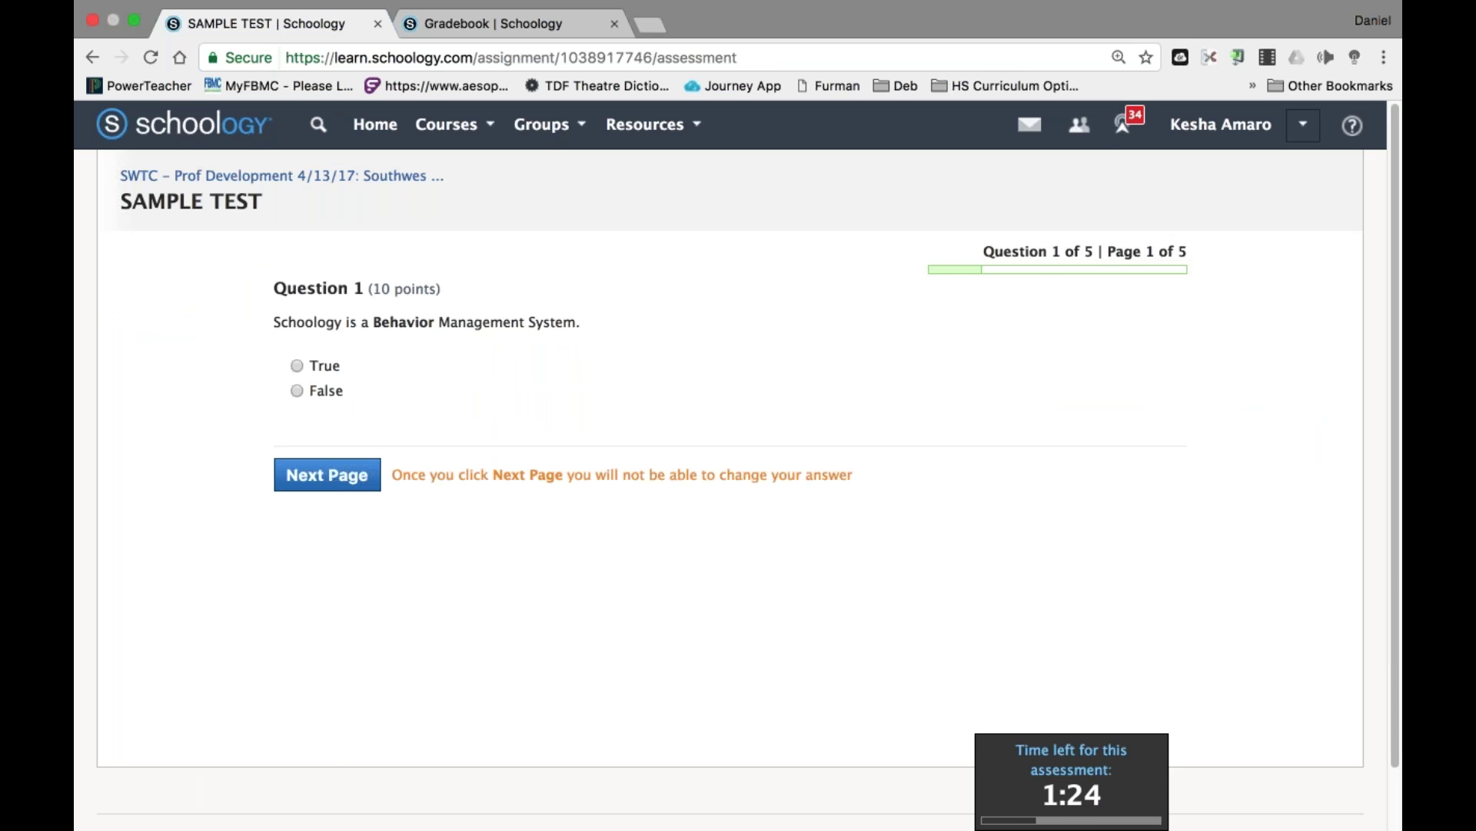
left_click(297, 366)
Enter 2 for Question 2 and choose option a for Question 3.
left_click(355, 474)
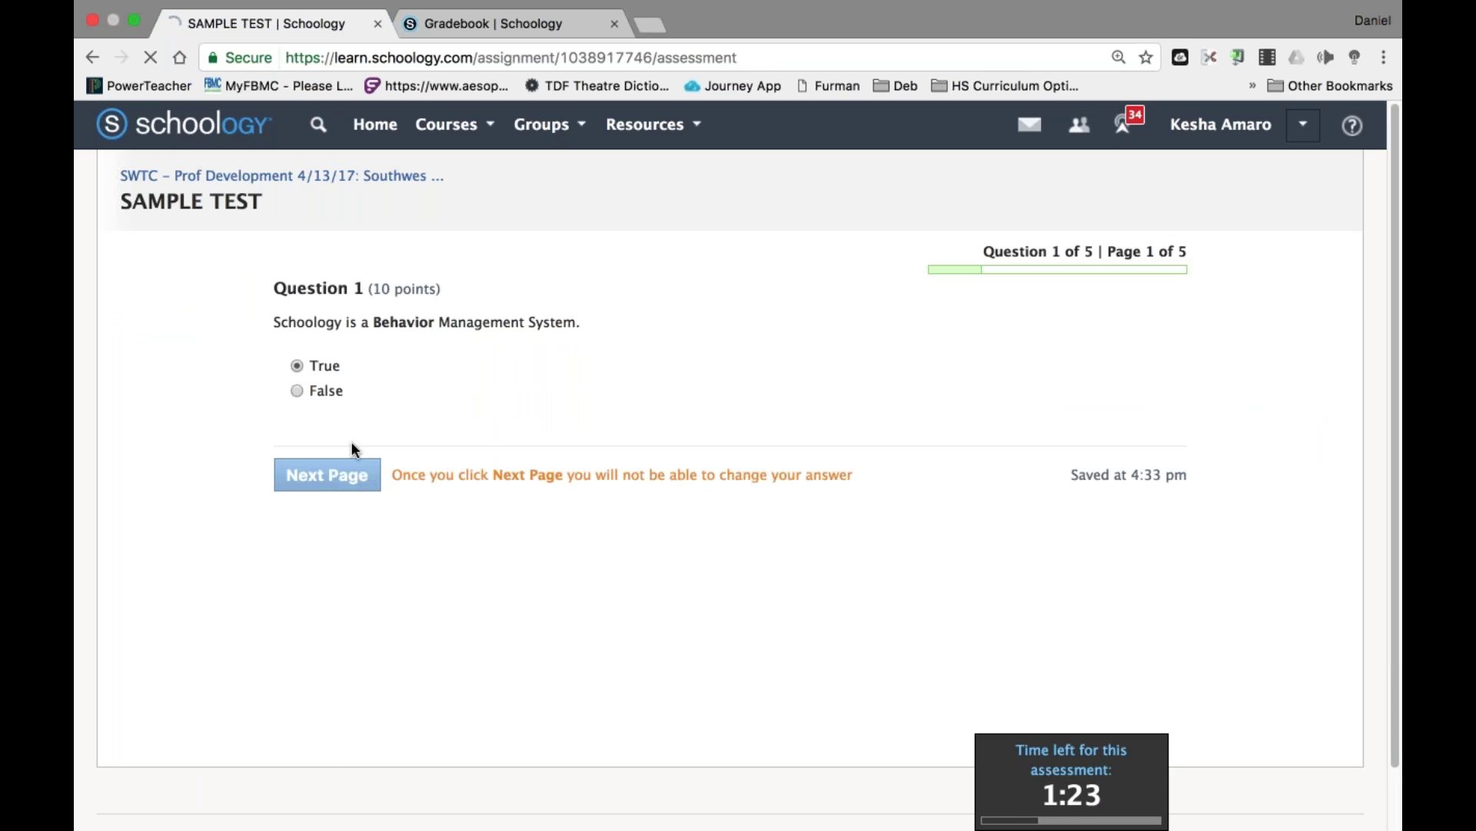
left_click(400, 382)
type("2")
key("Tab")
left_click(355, 466)
left_click(297, 369)
Move the navigate-the-middle-column step second, answer 2009 for Question 5, and submit the test.
left_click(338, 561)
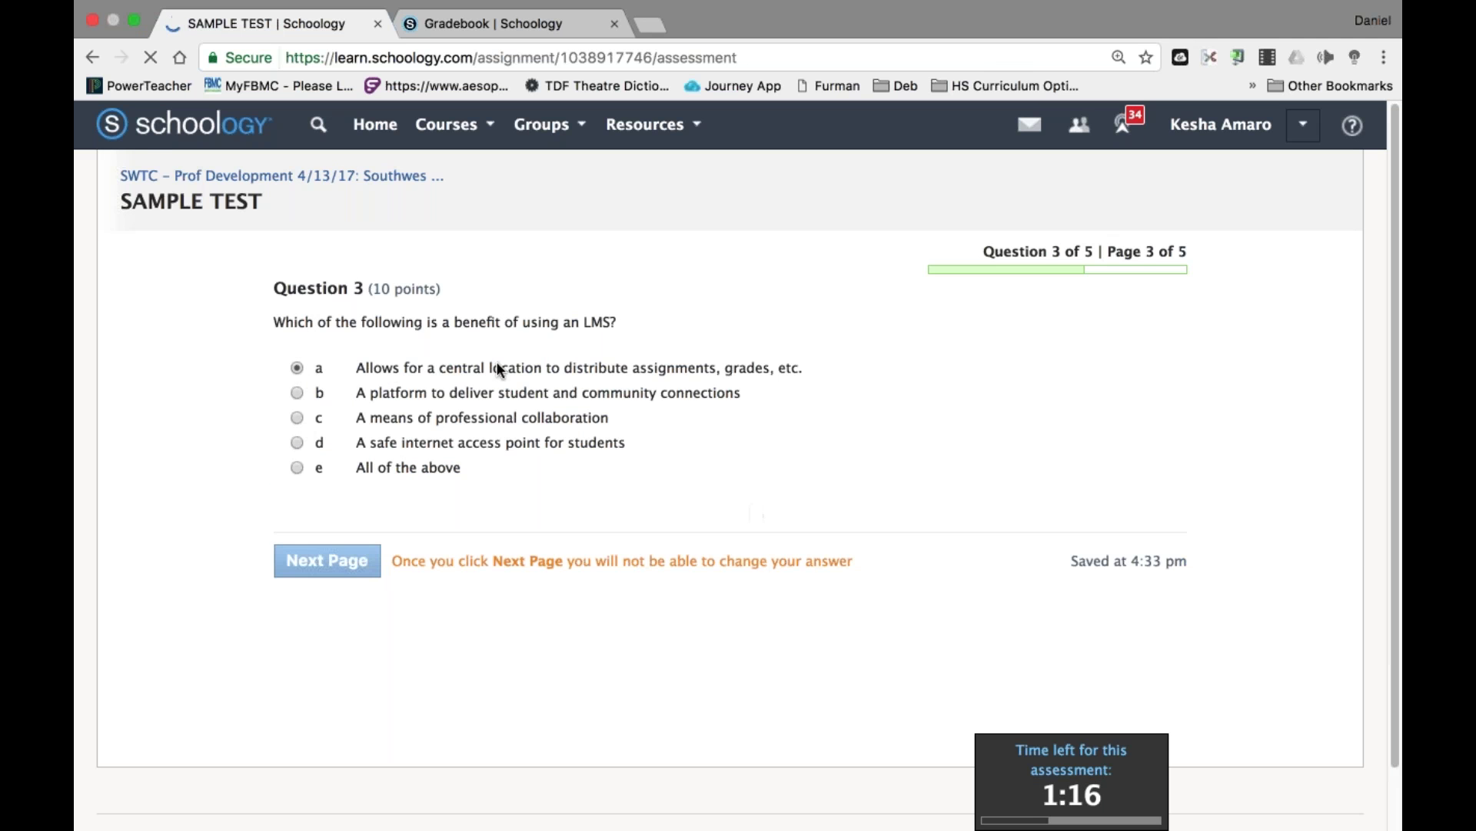
left_click_drag(301, 430, 311, 378)
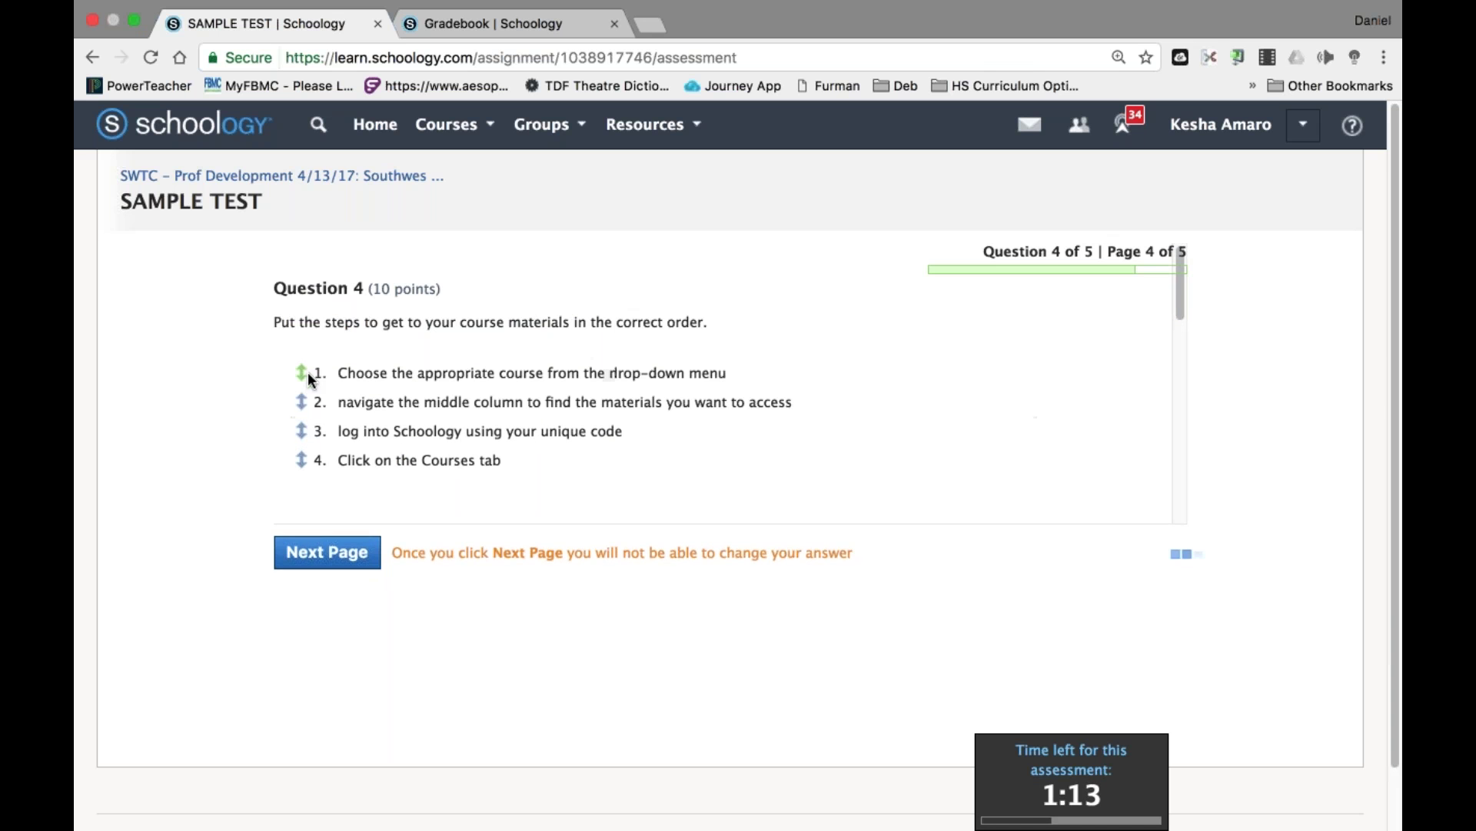
left_click(327, 552)
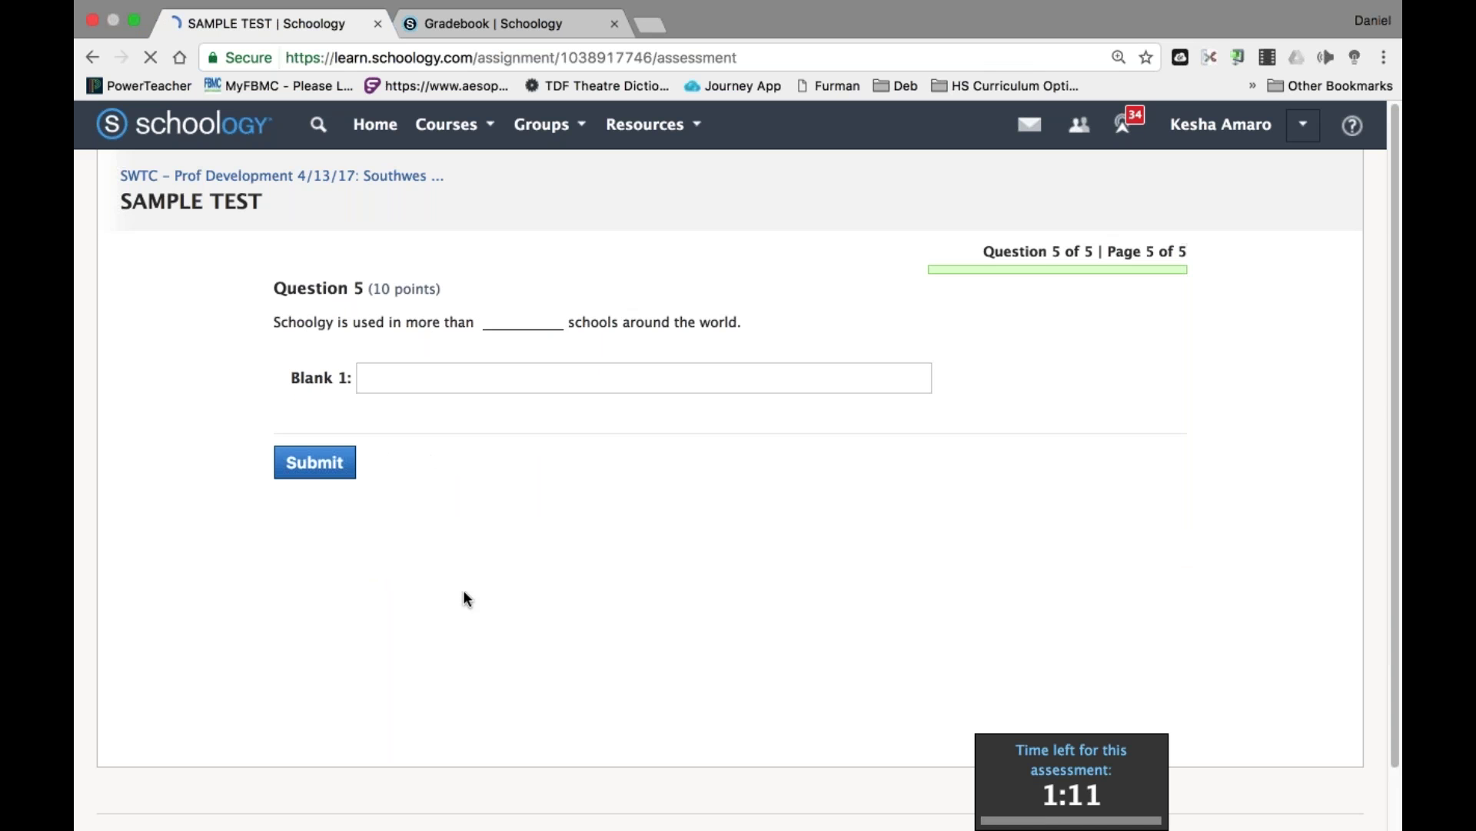
type("2009")
left_click(307, 461)
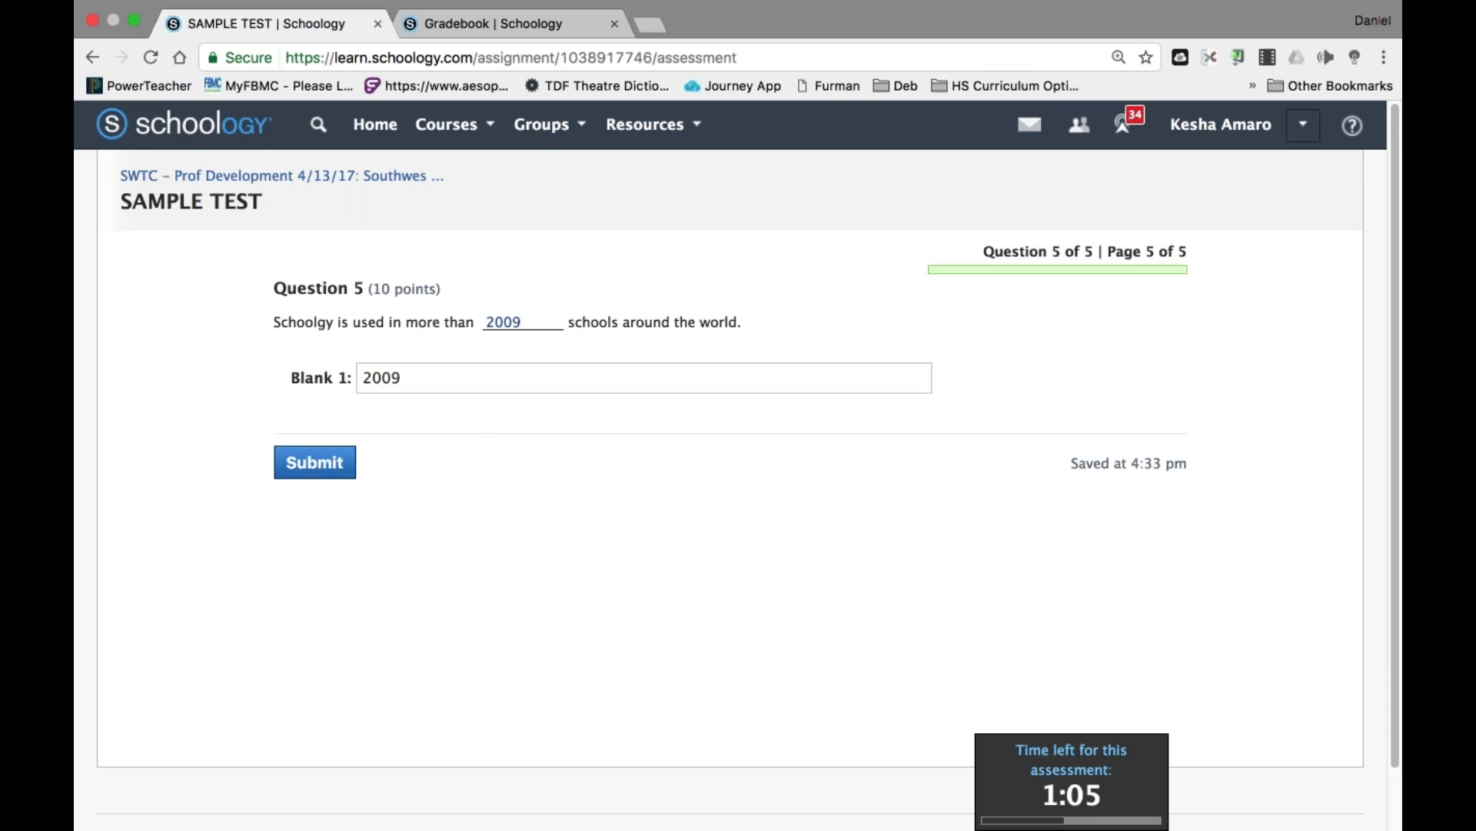
left_click(315, 460)
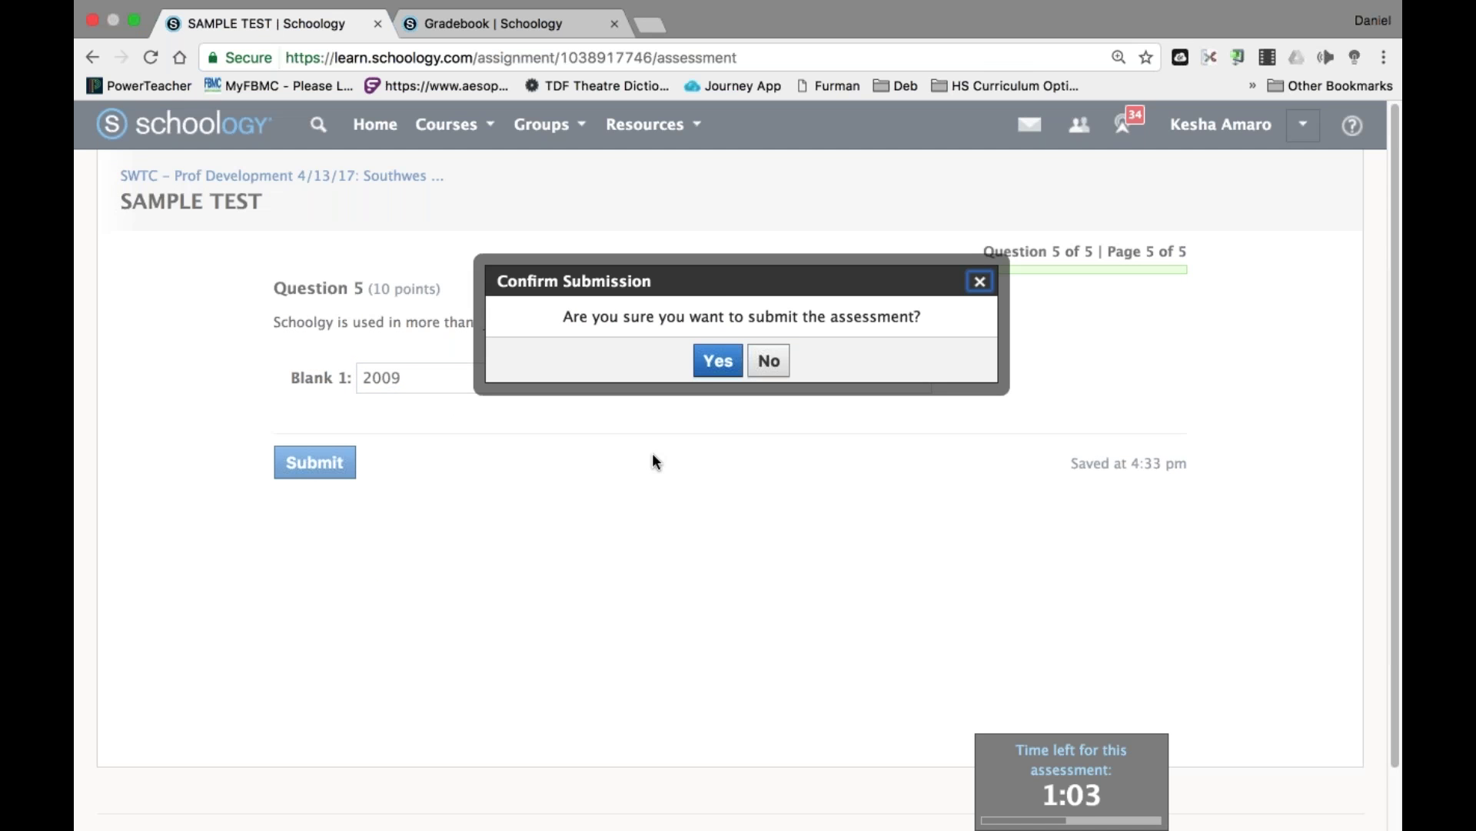
left_click(715, 360)
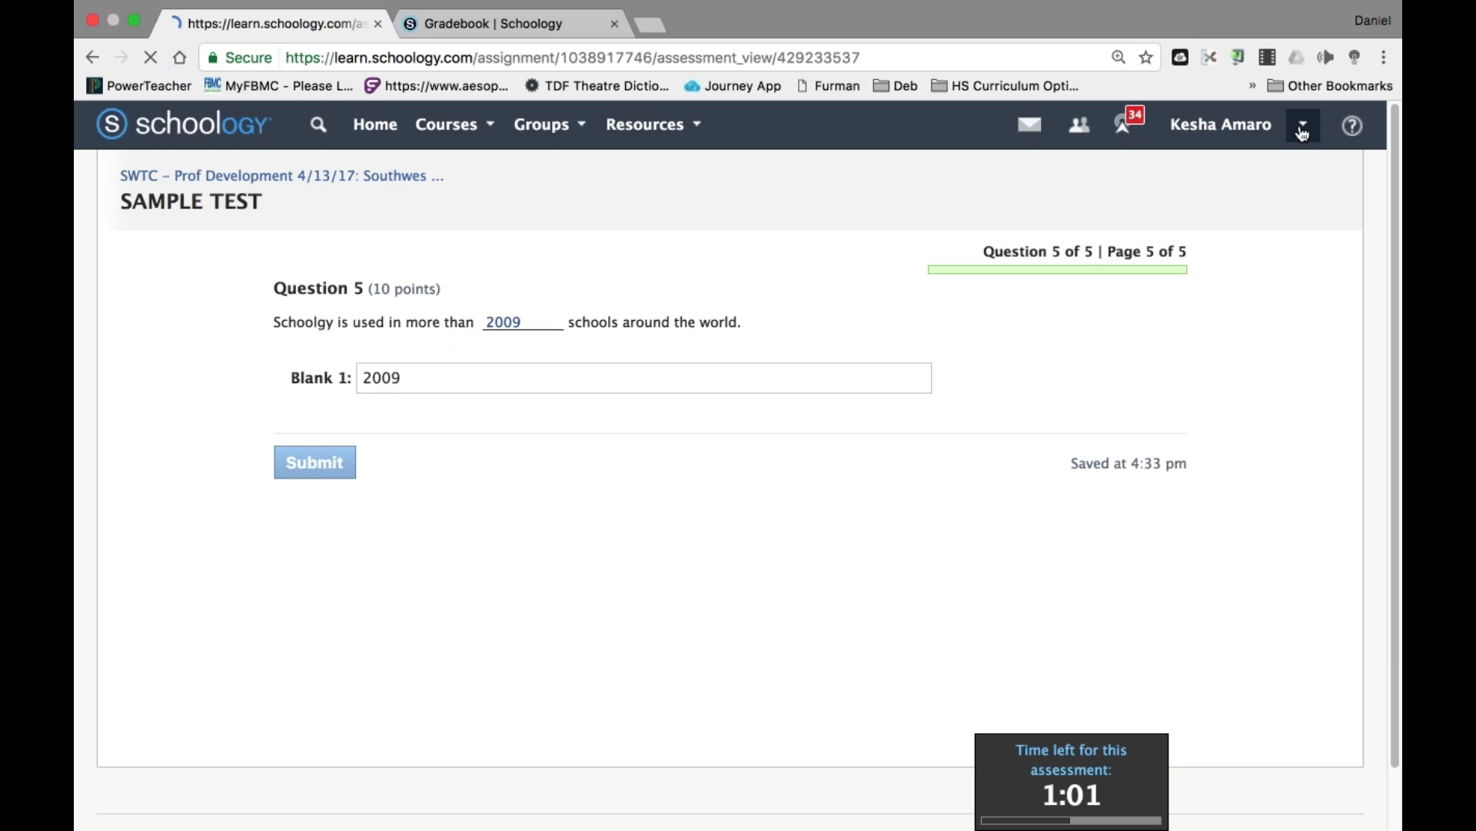
left_click(1303, 125)
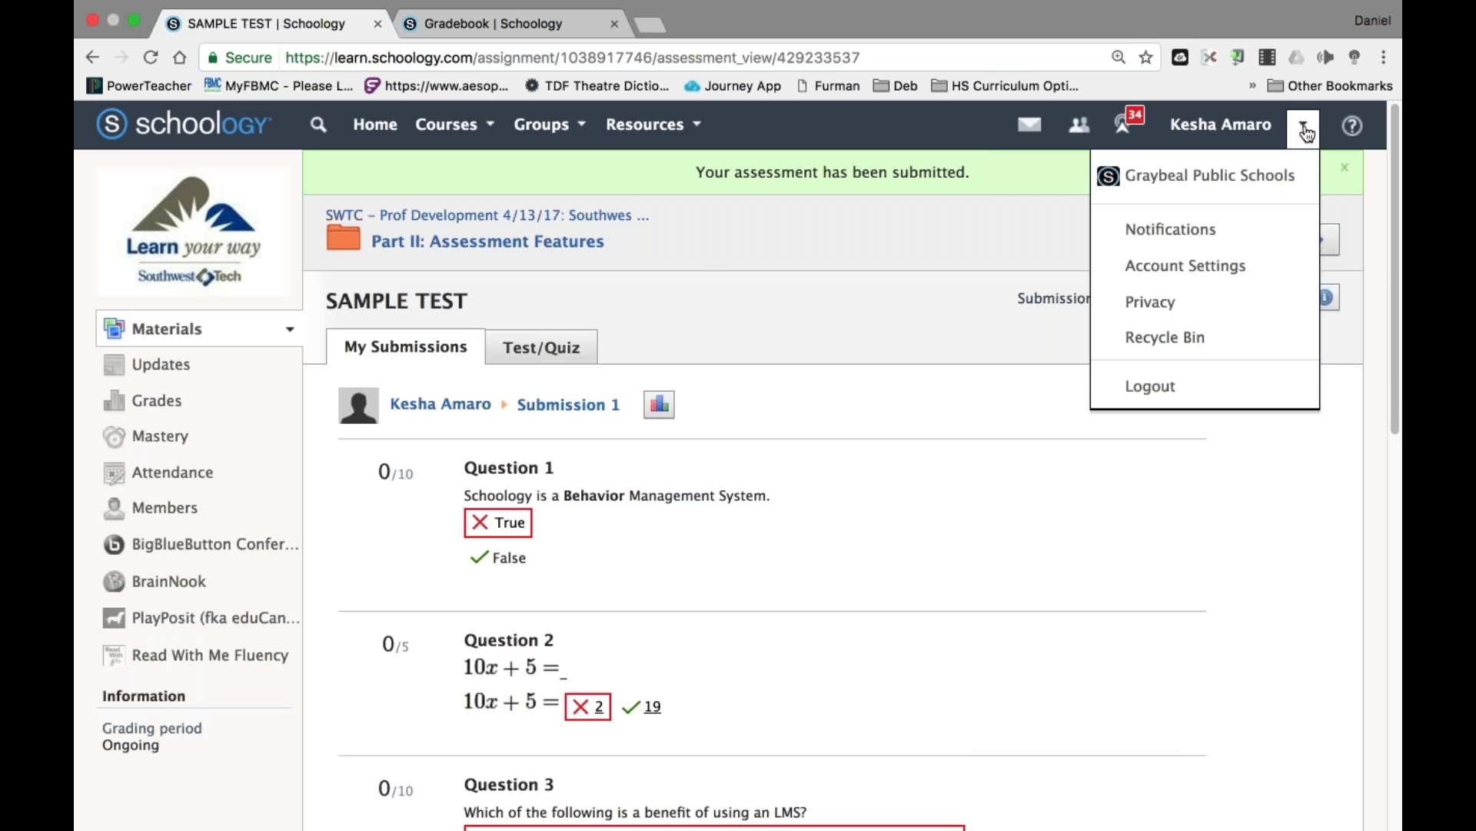
Sign the student out and sign back in with the teacher account.
left_click(1150, 386)
key("super+a")
type("pr")
key("Down")
key("Return")
key("Return")
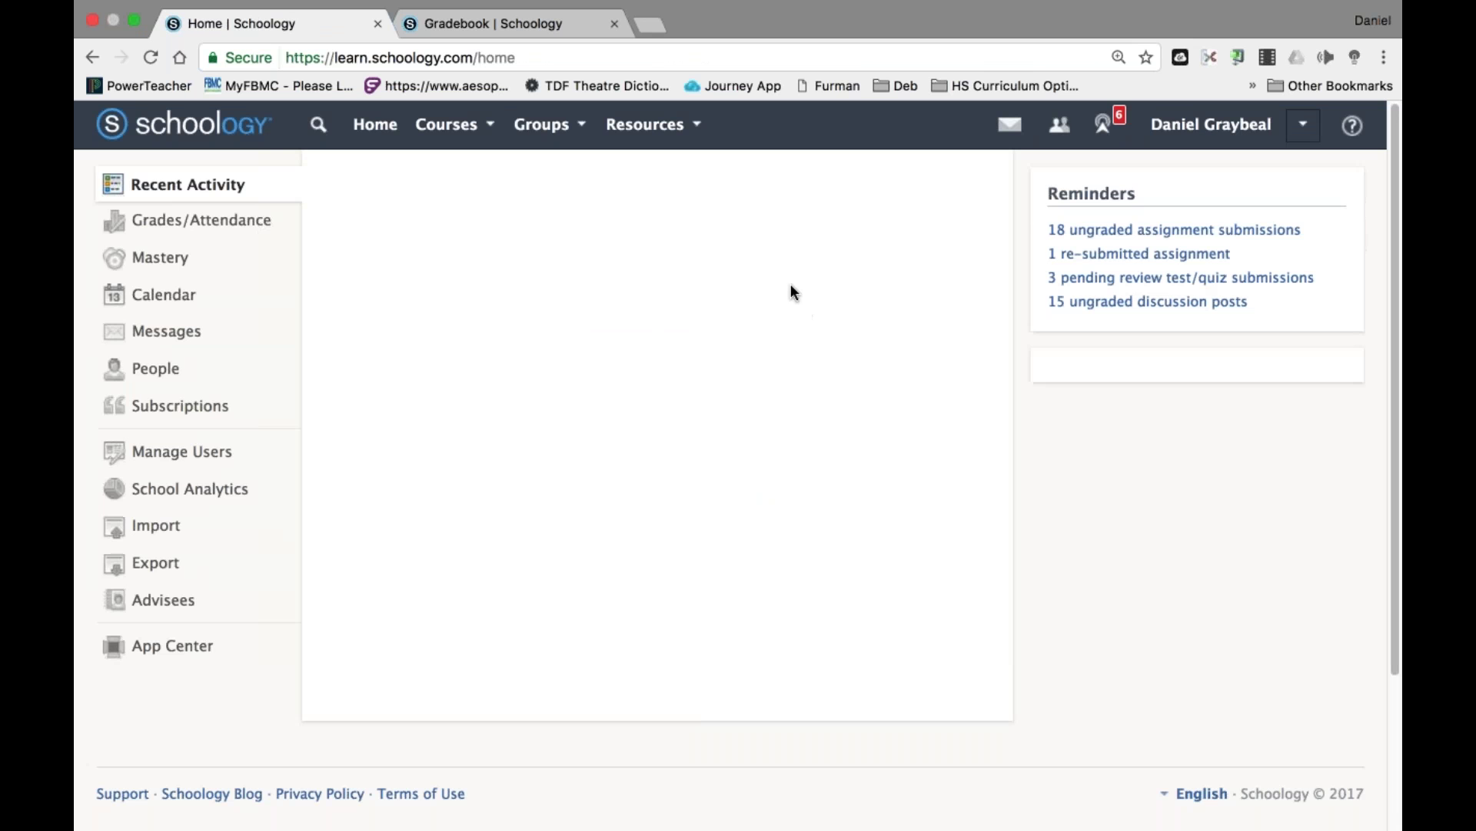
Go to the SWTC course, Part II: Assessment Features, and open the SAMPLE TEST results.
left_click(440, 125)
scroll(637, 317, "down", 3)
scroll(636, 317, "down", 5)
left_click(614, 381)
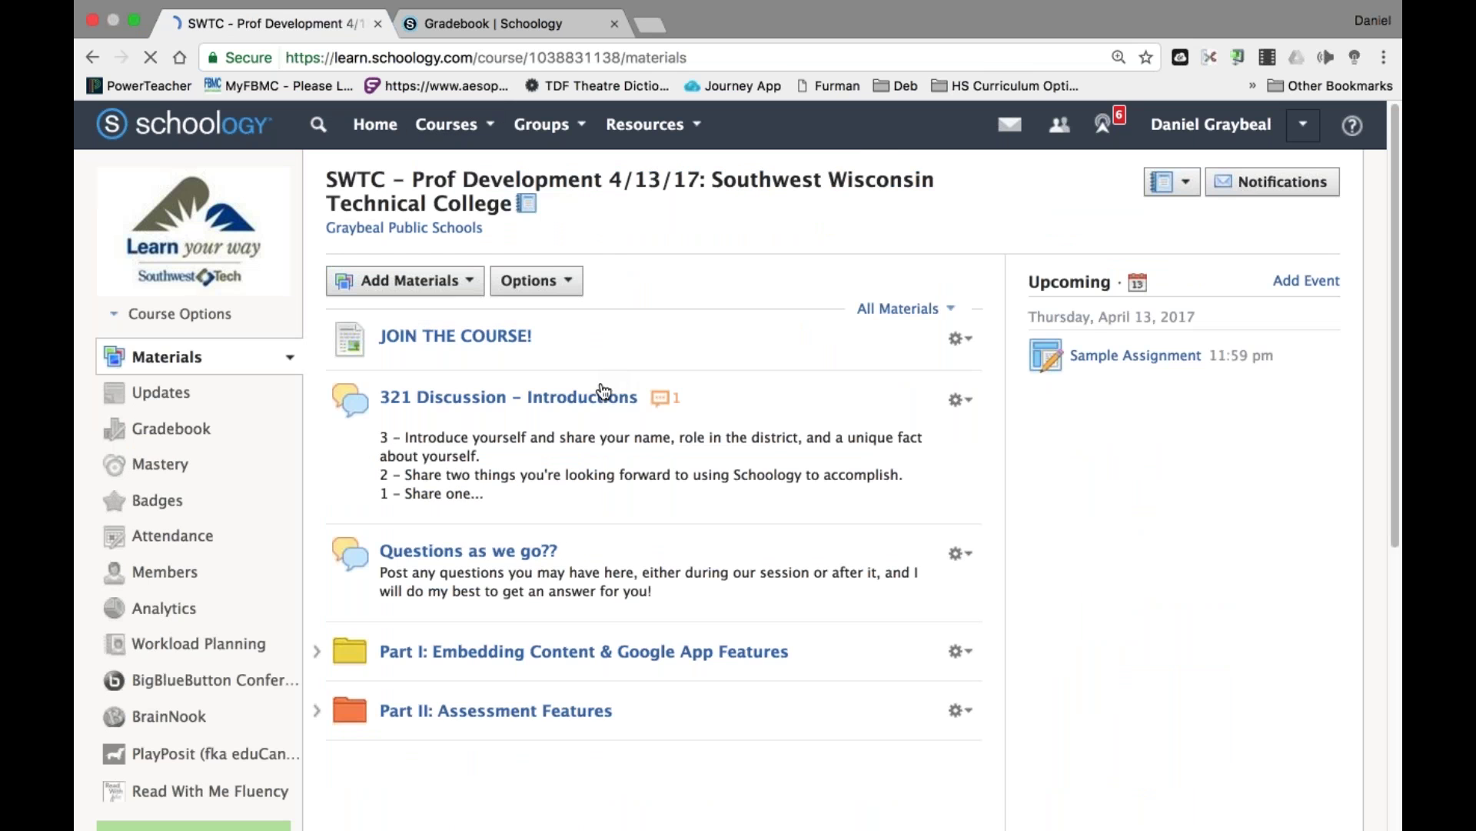
left_click(496, 710)
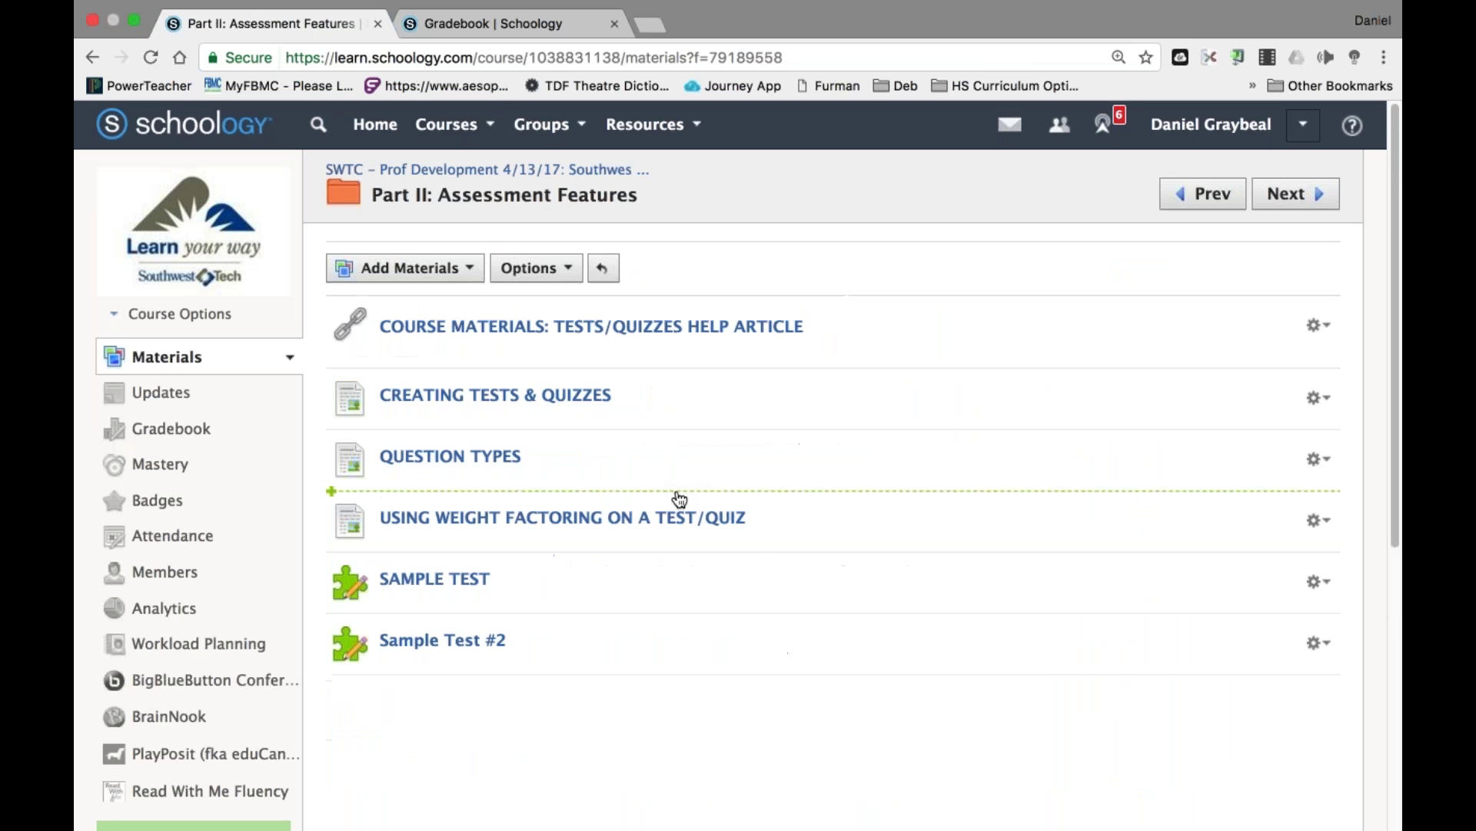
left_click(441, 581)
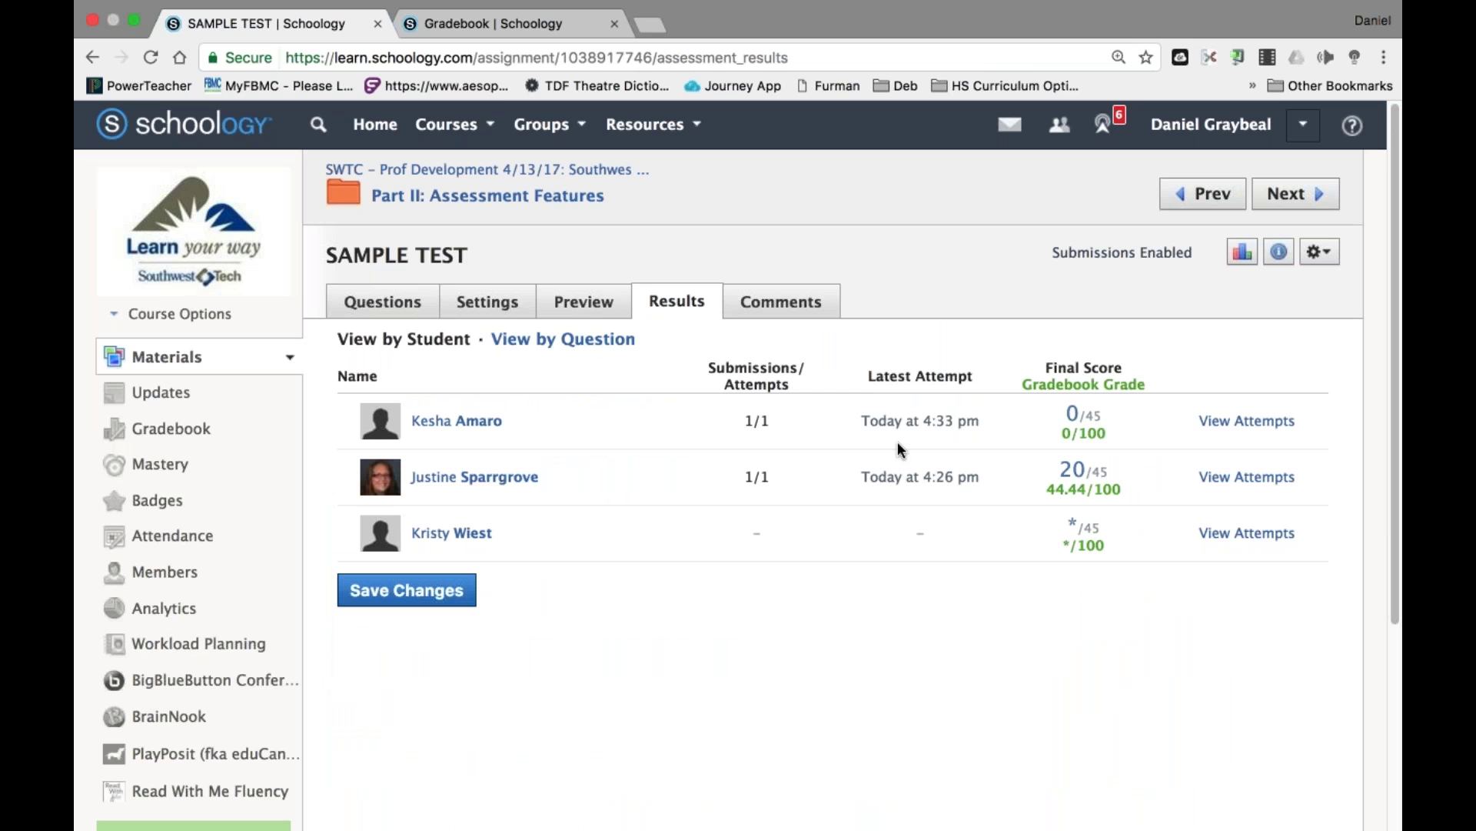
Open the first student's Submission 1 of SAMPLE TEST via View Attempts and View/Edit.
left_click(1257, 421)
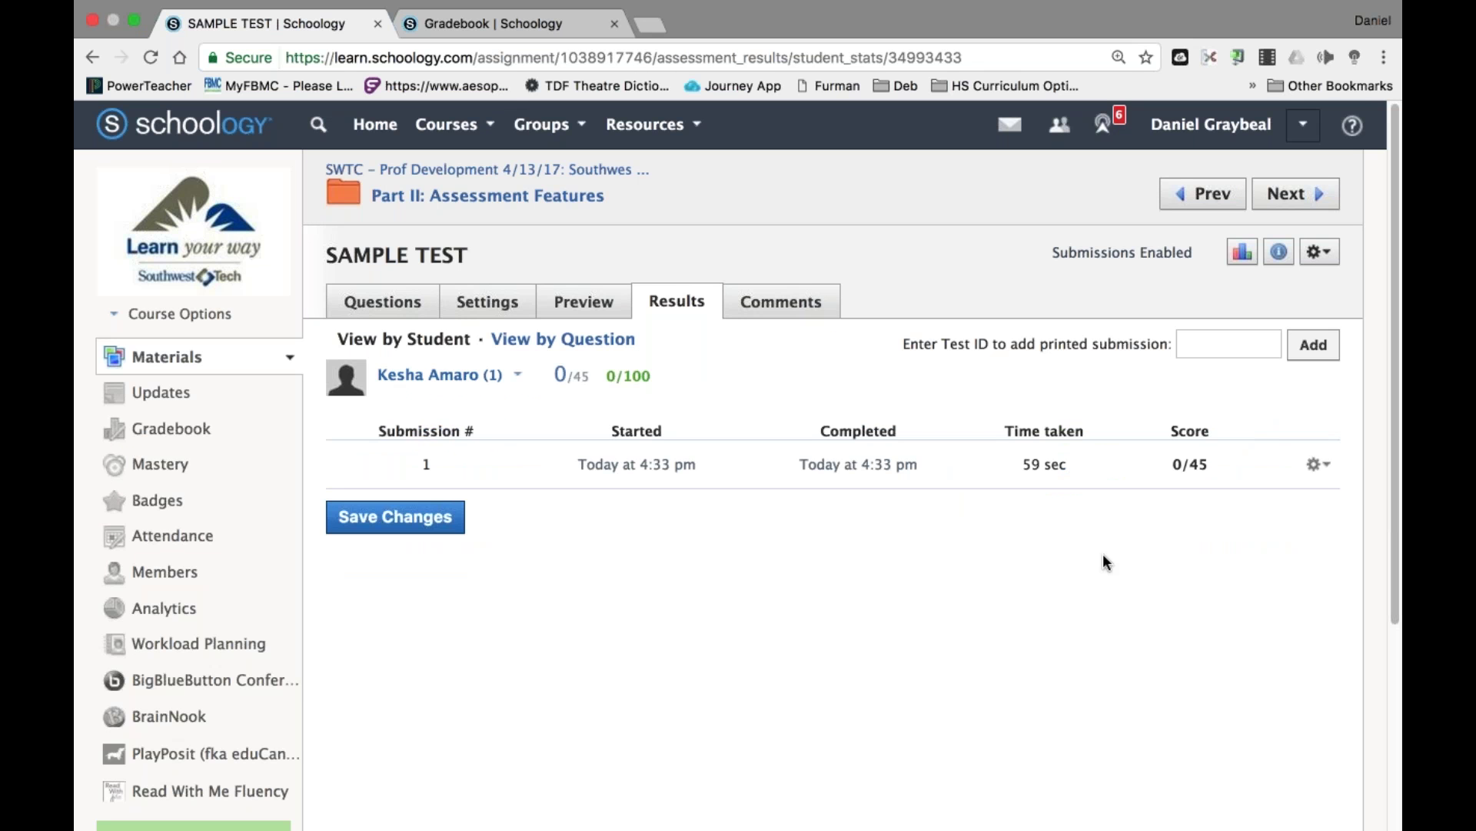
left_click(1319, 466)
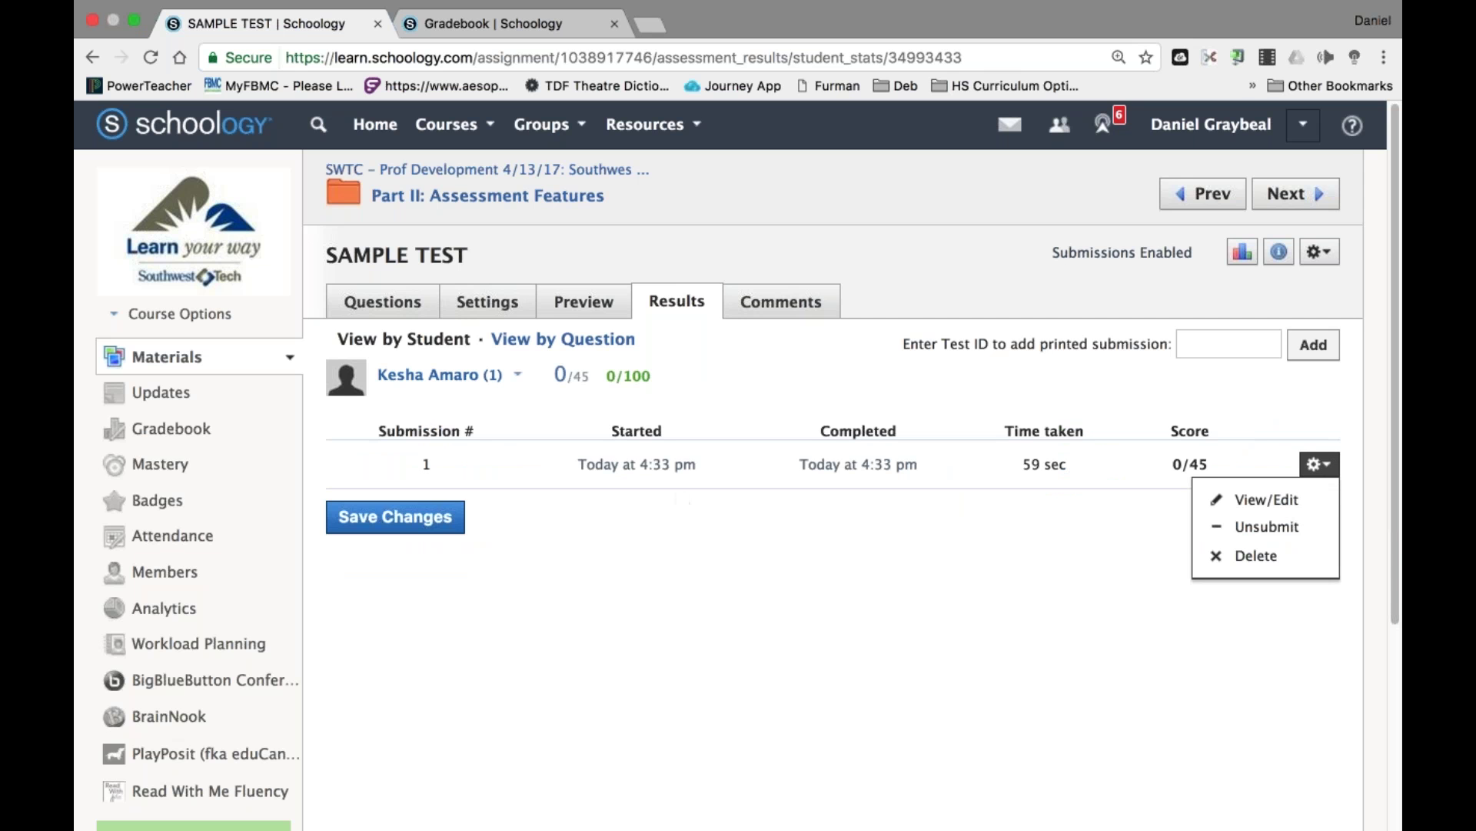
left_click(680, 314)
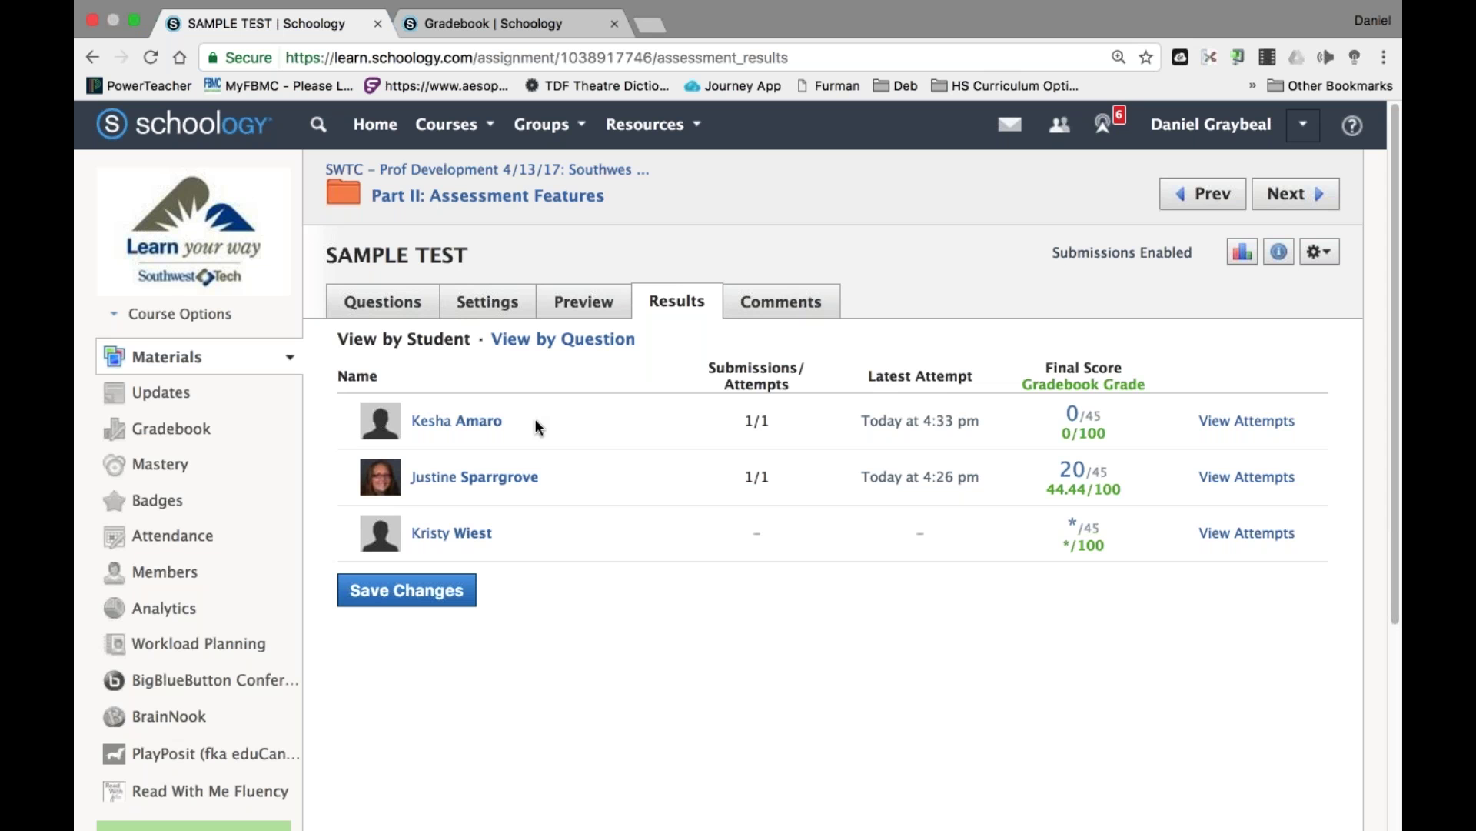
left_click(1267, 425)
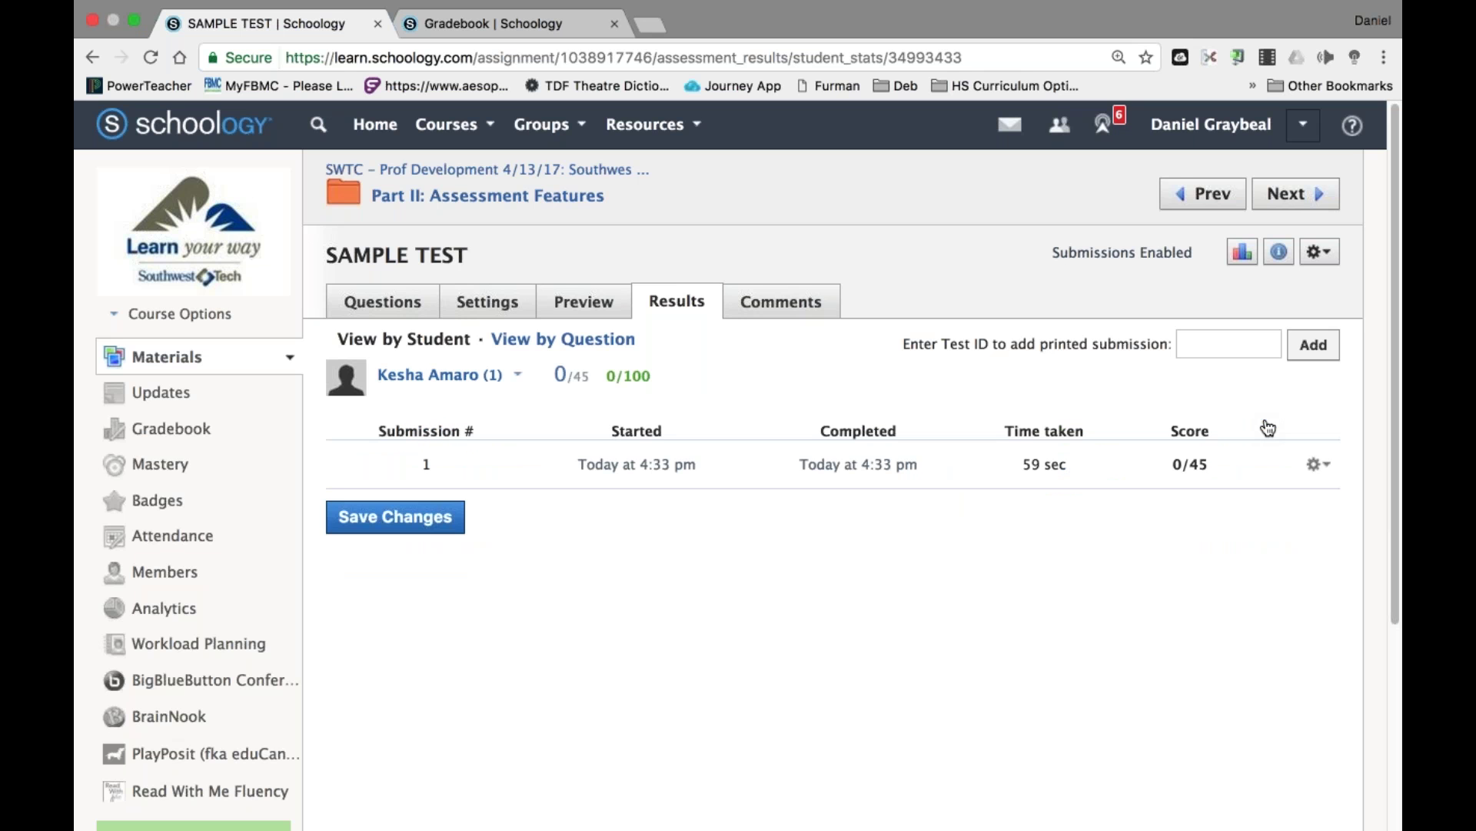
left_click(1319, 464)
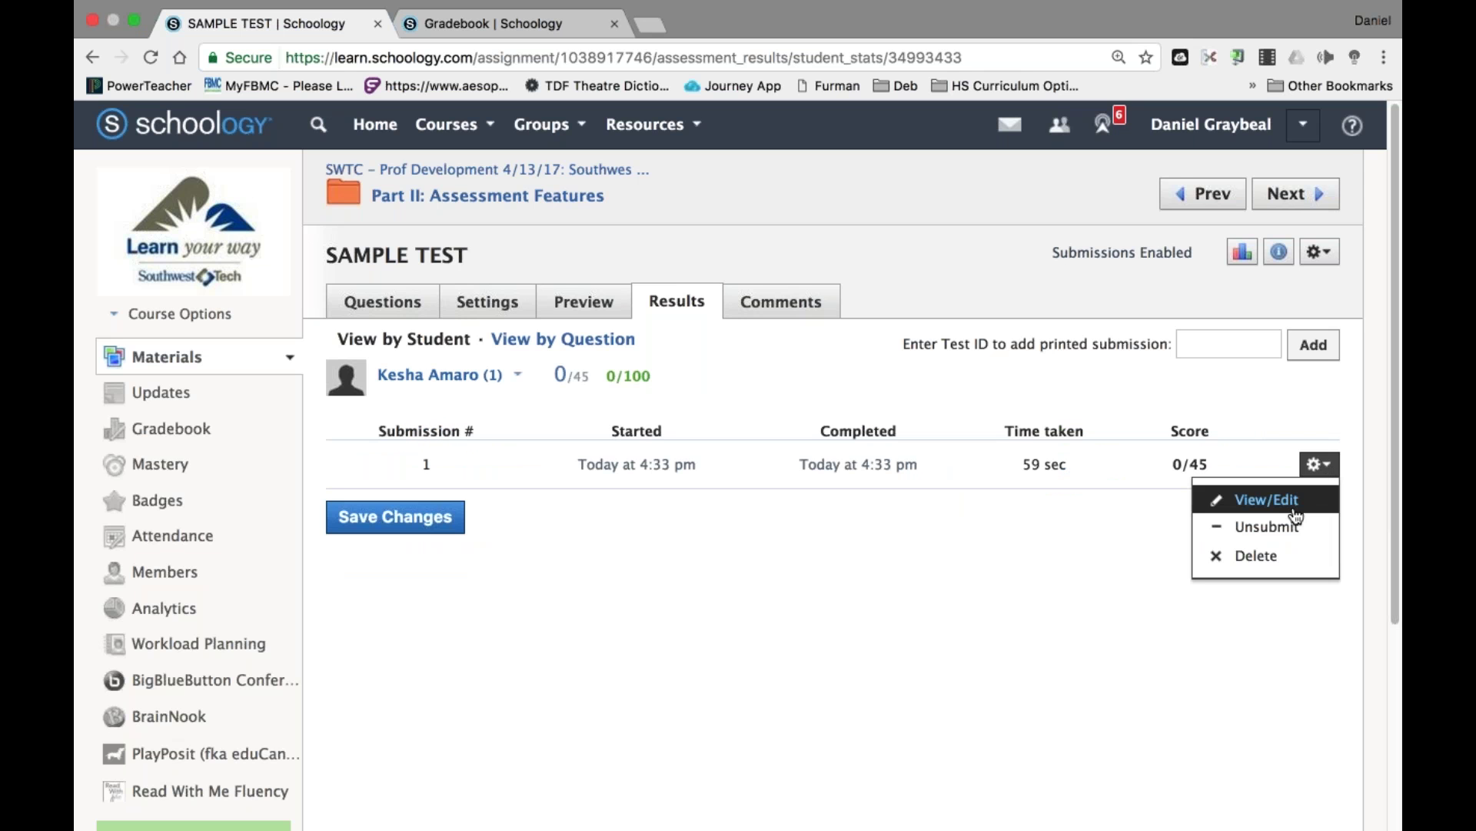
left_click(1295, 510)
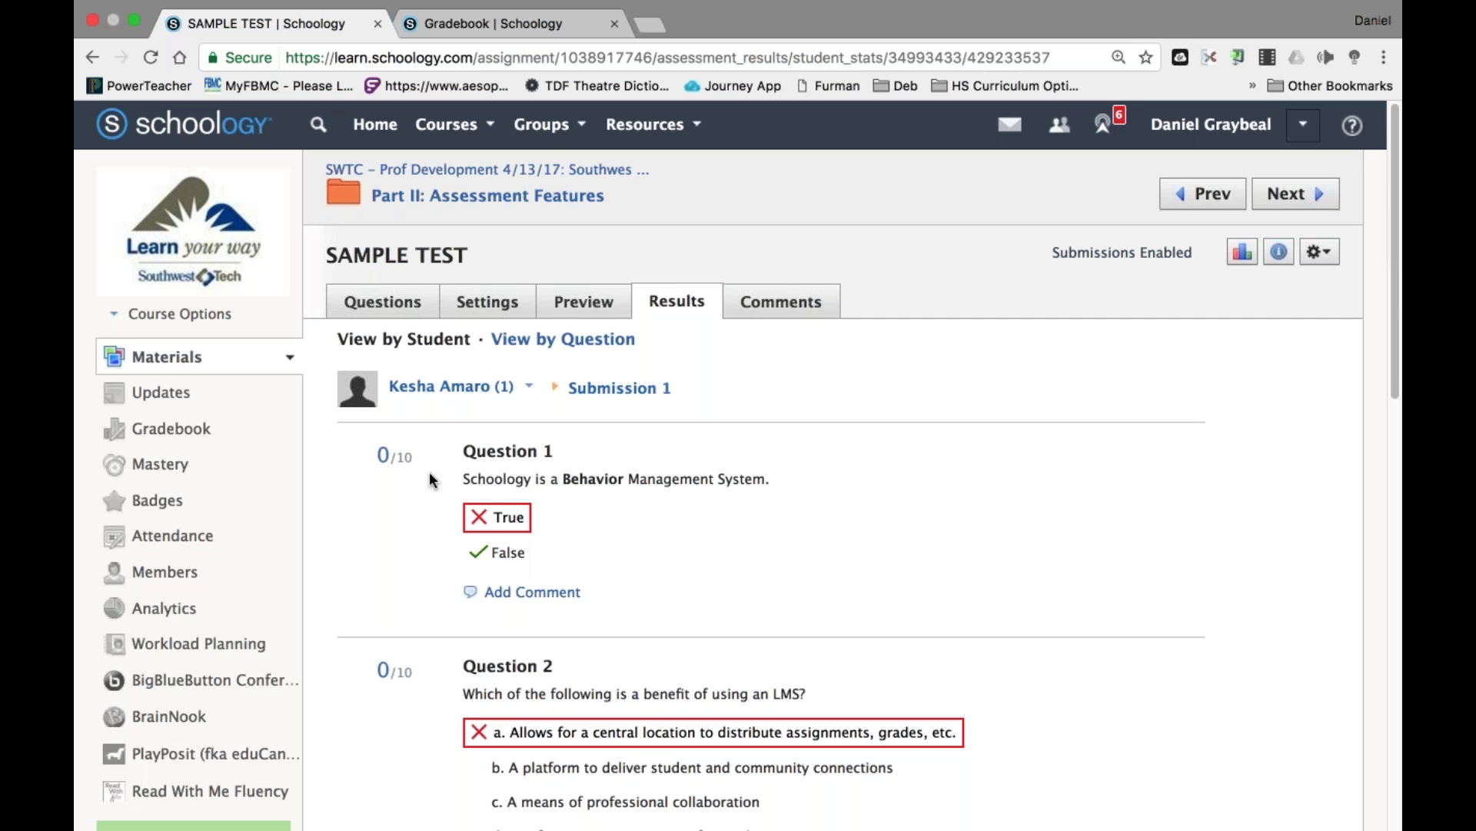
Override Question 4's score to 10/10 and save the submission.
scroll(429, 472, "down", 10)
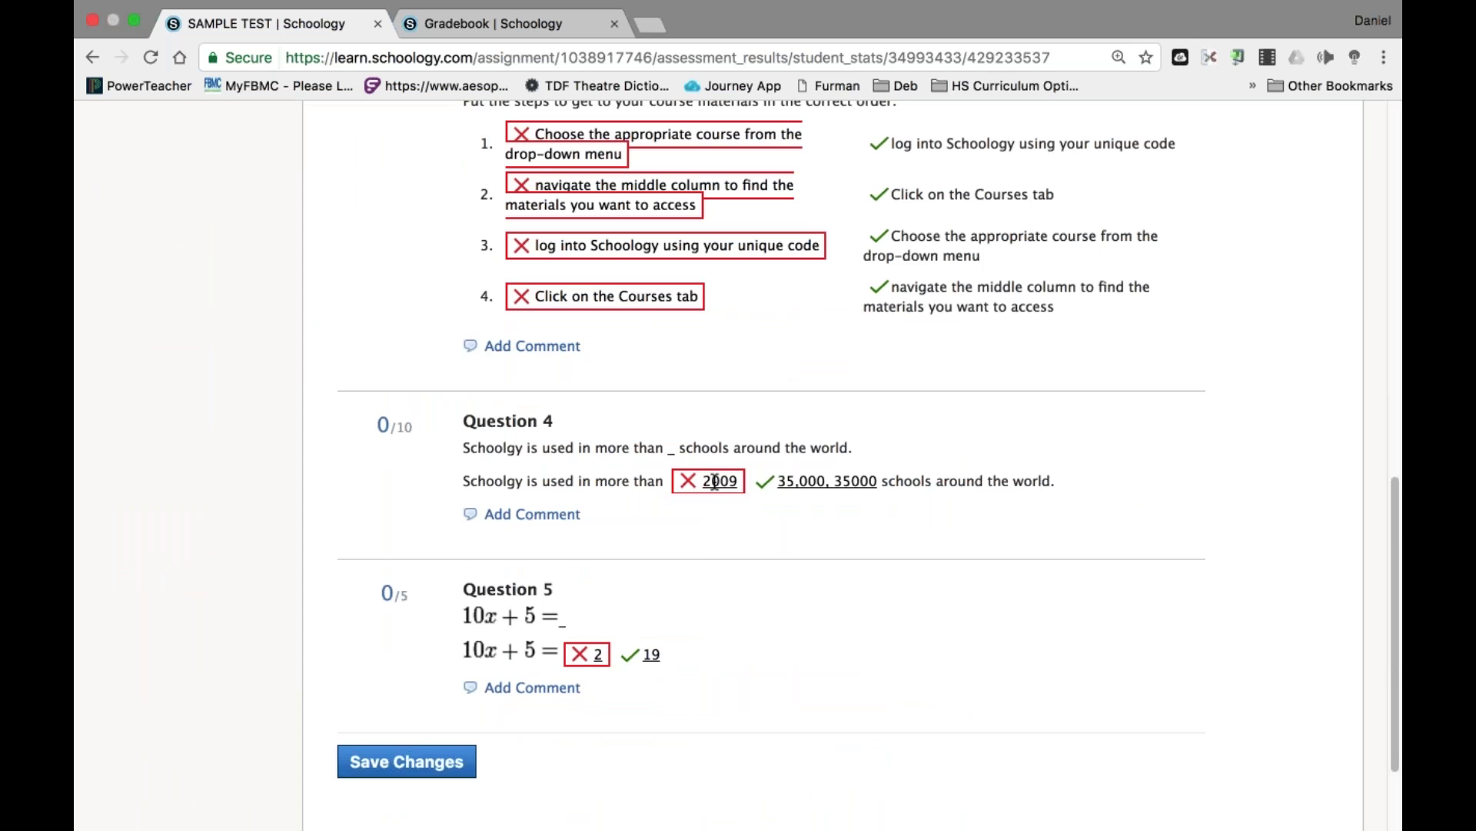
left_click(383, 425)
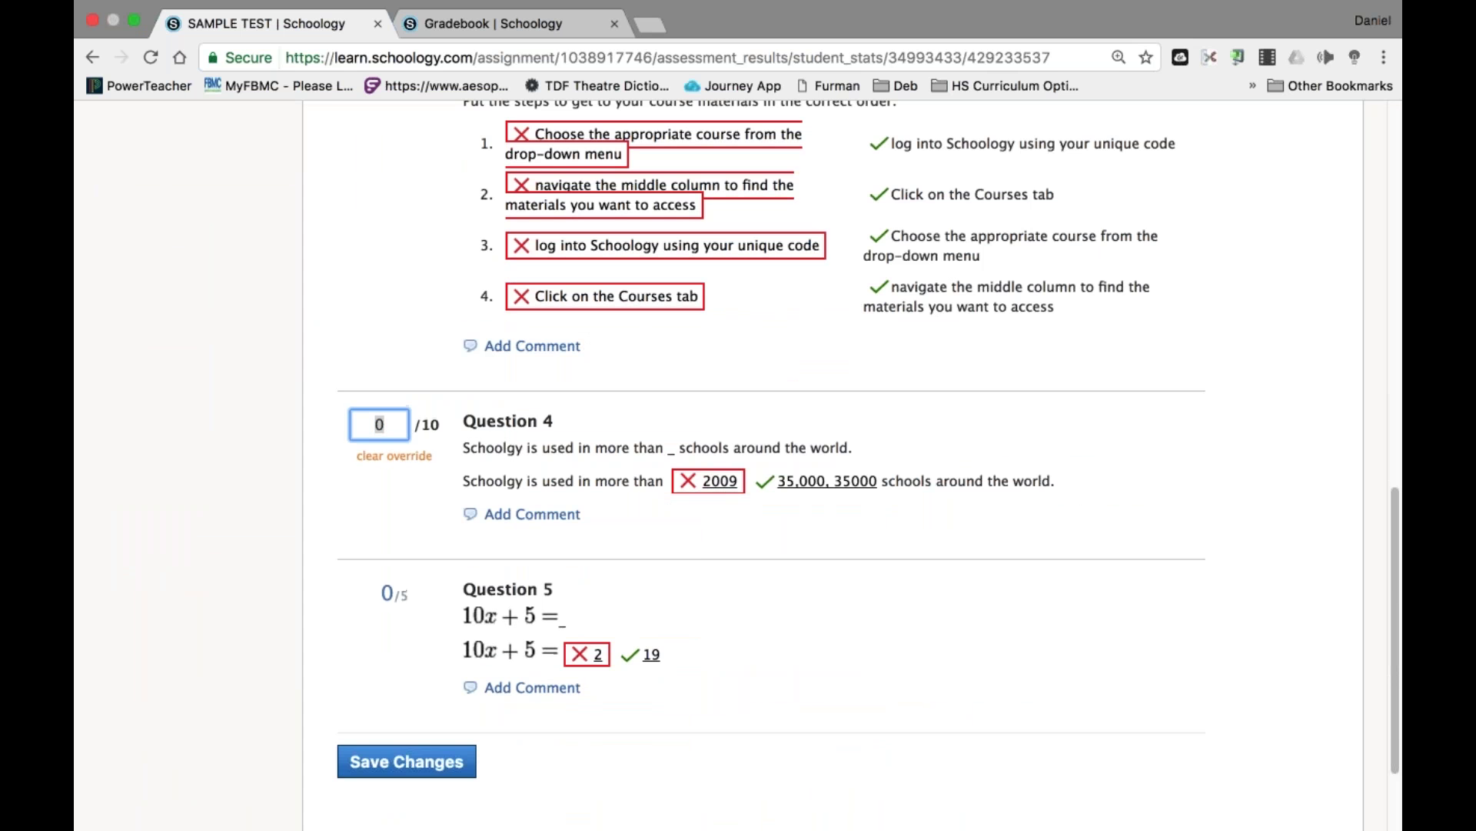
type("10")
left_click(381, 511)
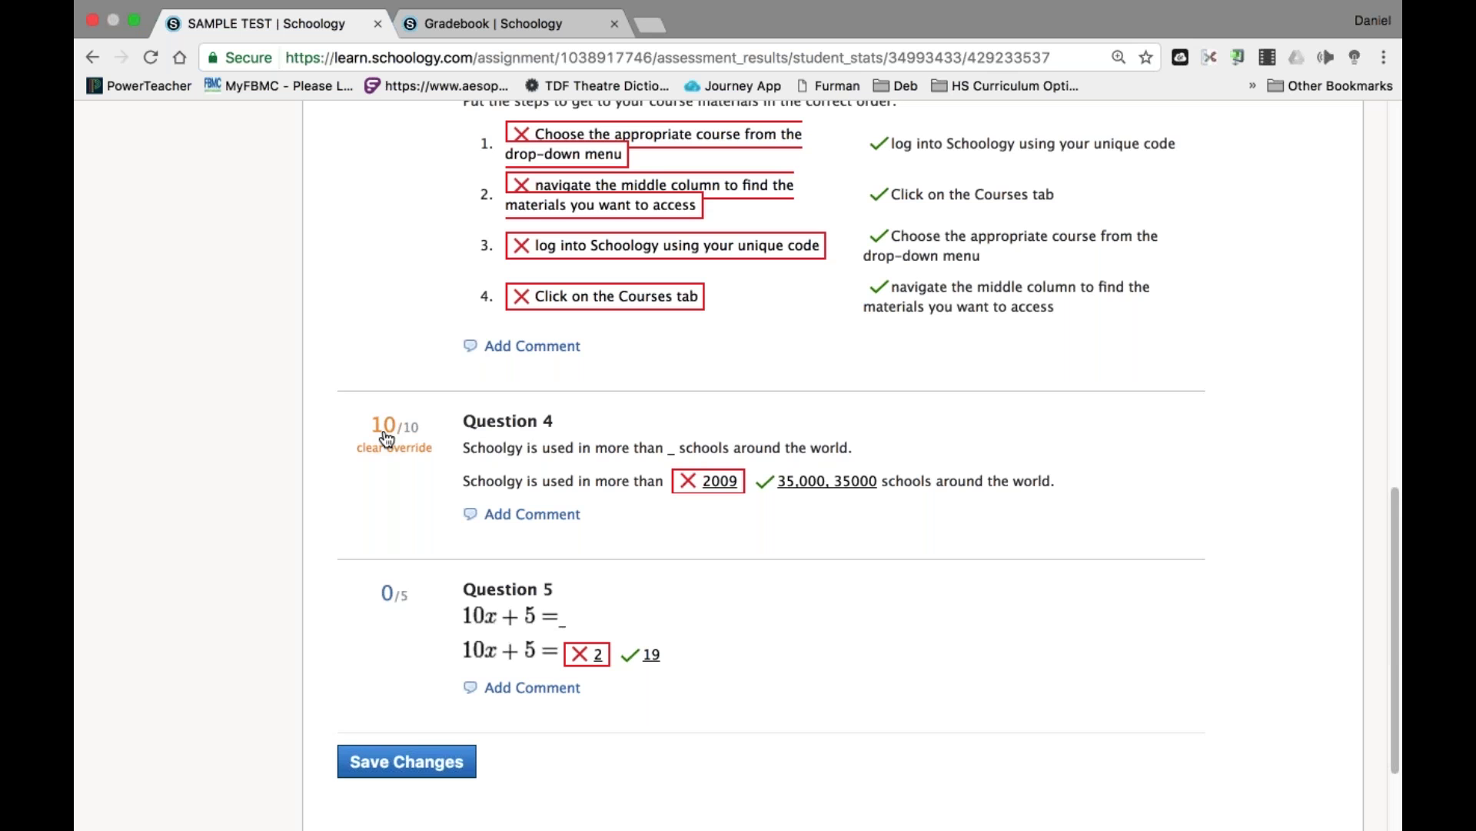
left_click(407, 761)
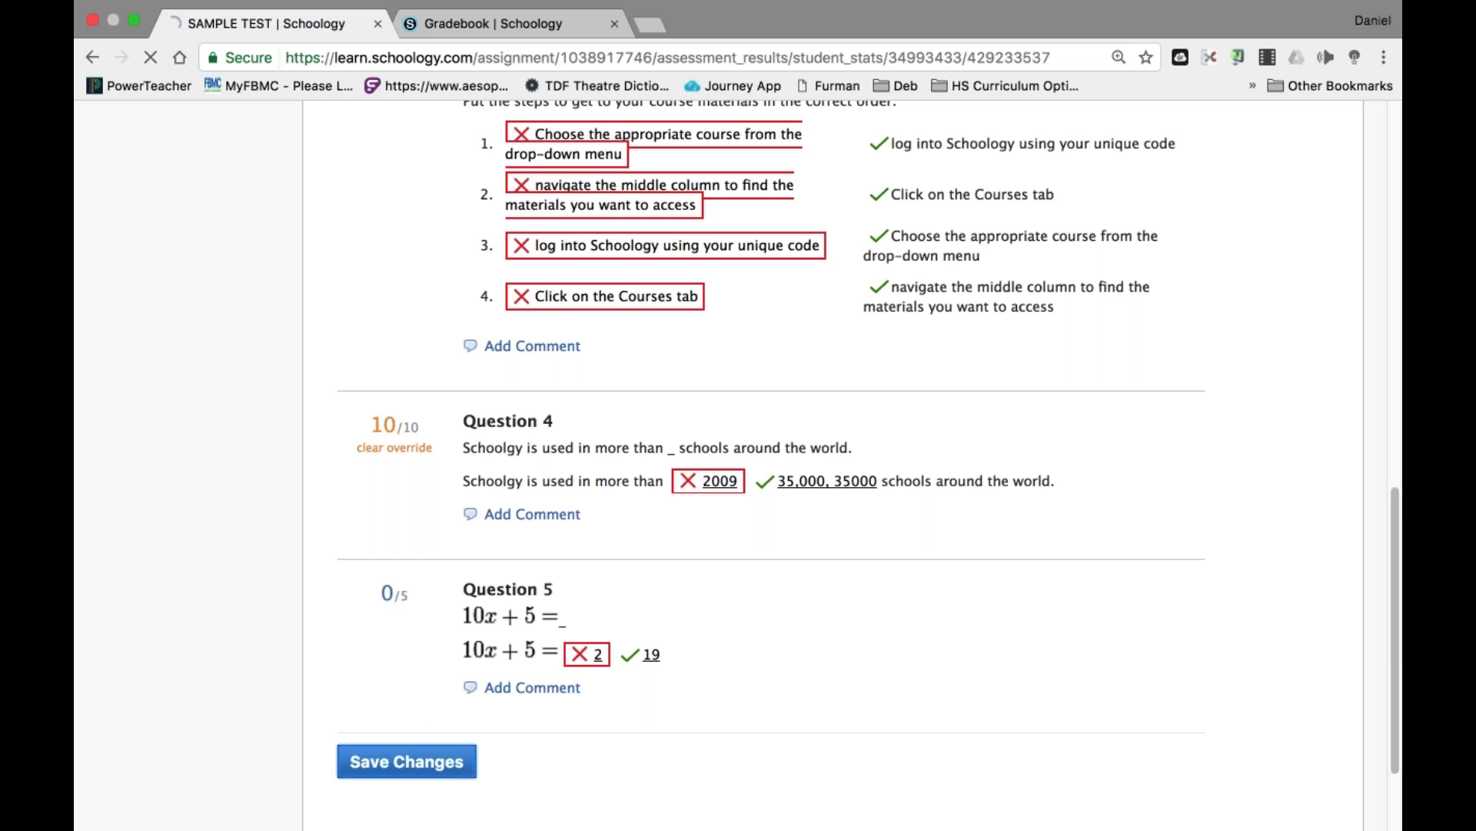
scroll(738, 462, "down", 5)
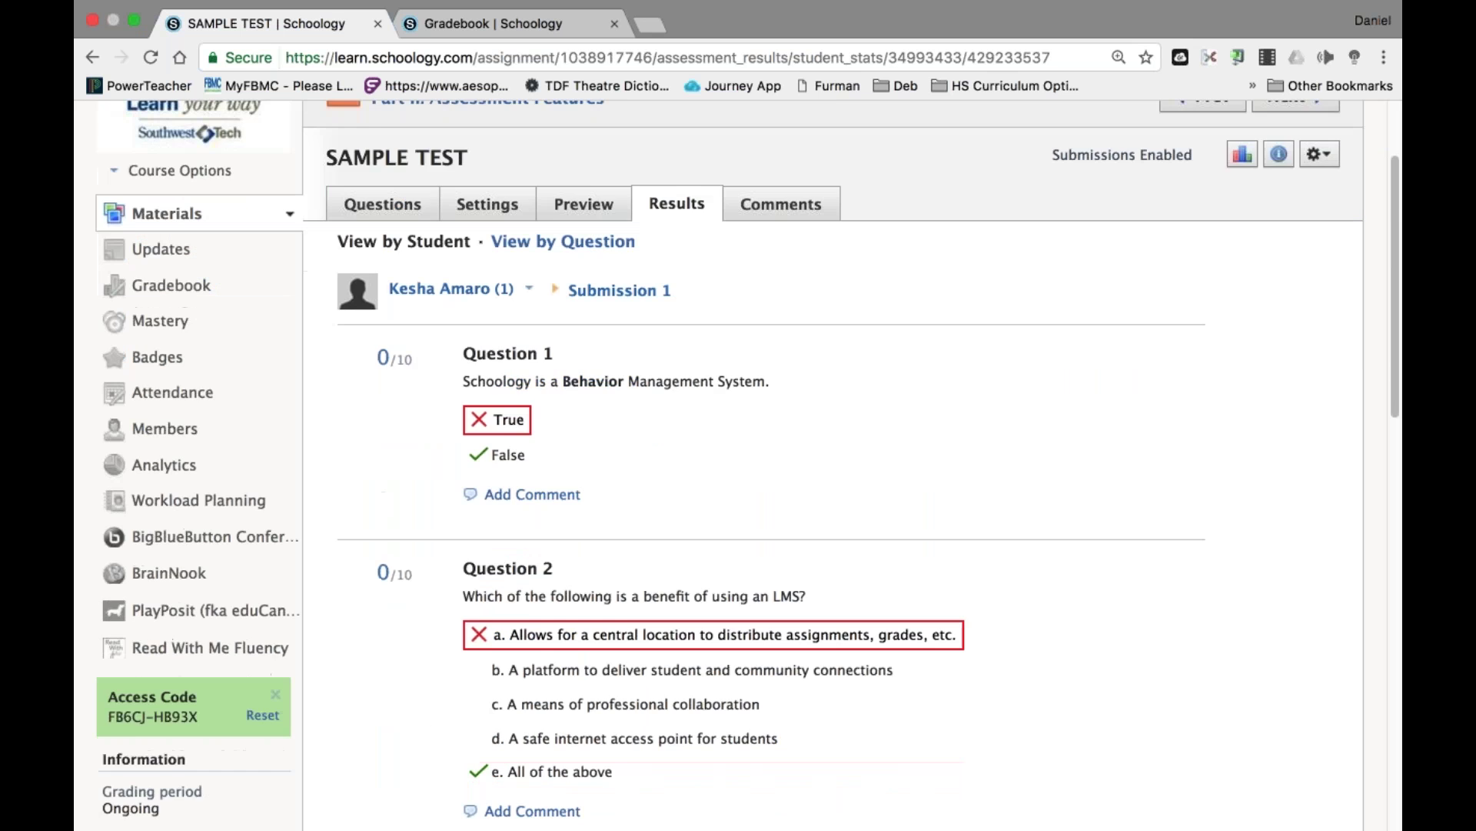
Add the comment 'learning management program, not behavior' to Question 1 and save it.
left_click(546, 386)
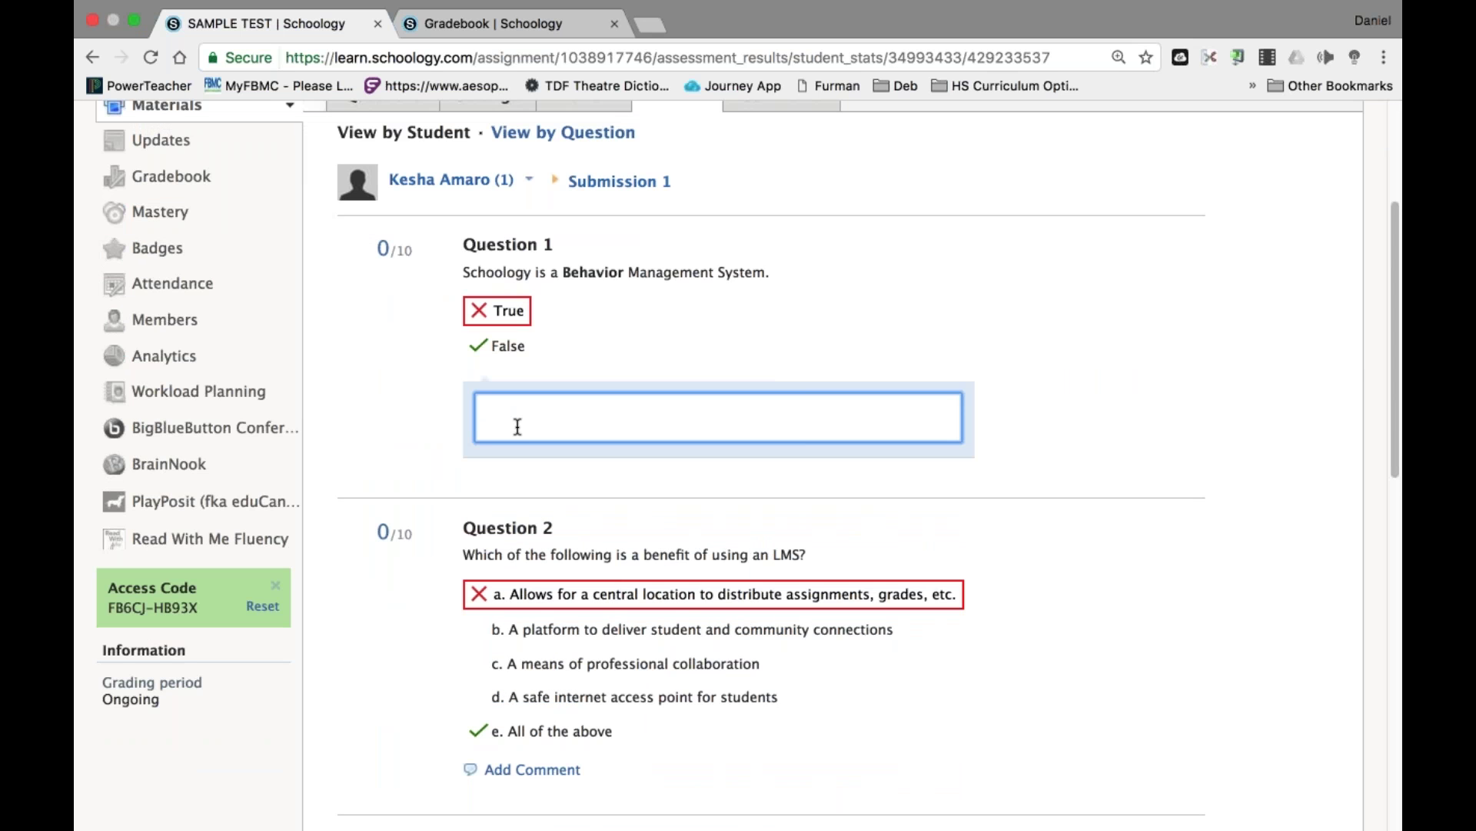
type("Ierning")
left_click(496, 408)
type("arning")
left_click(541, 409)
scroll(541, 409, "down", 1)
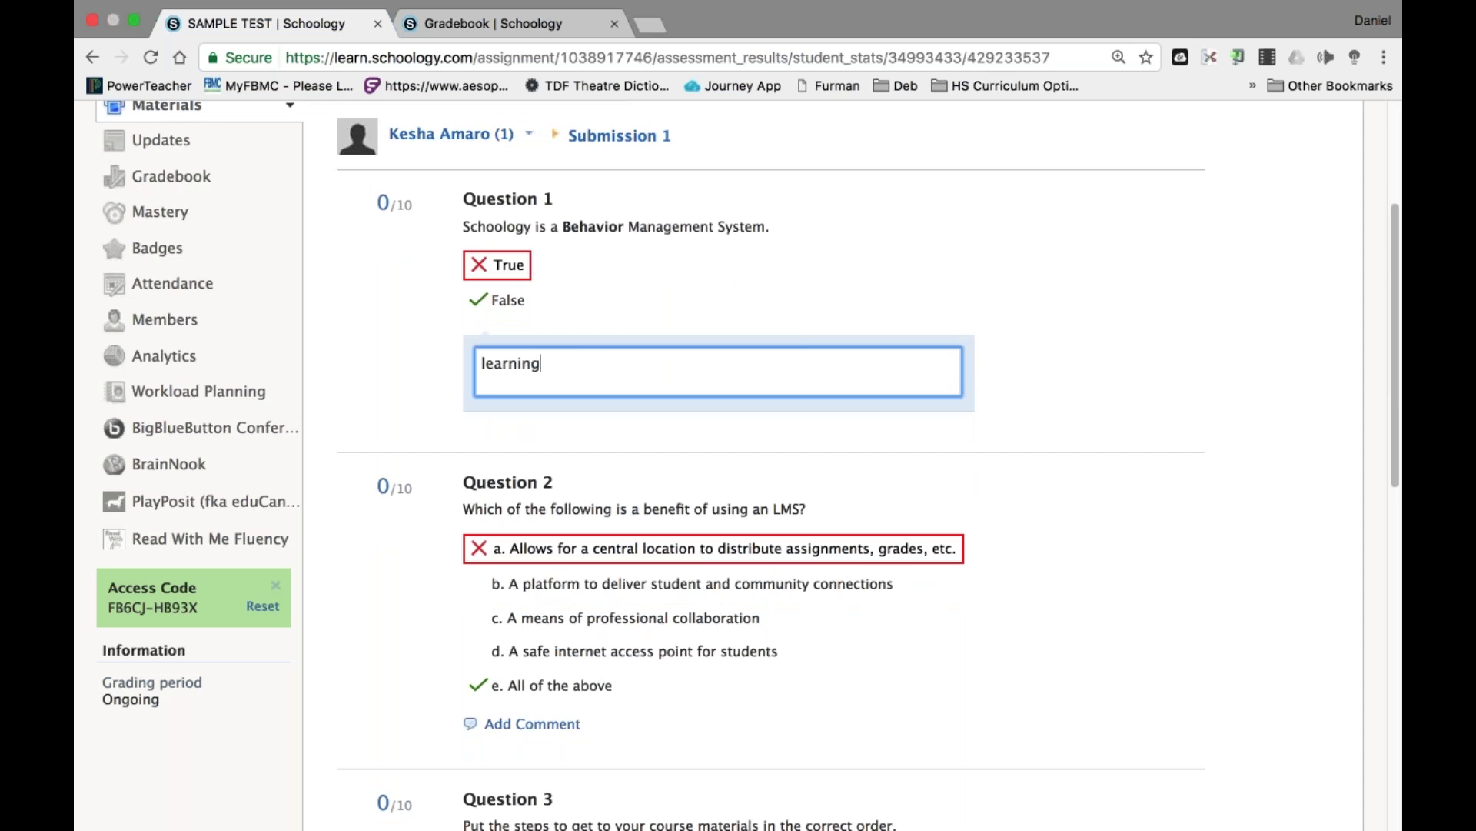
type("management program, ")
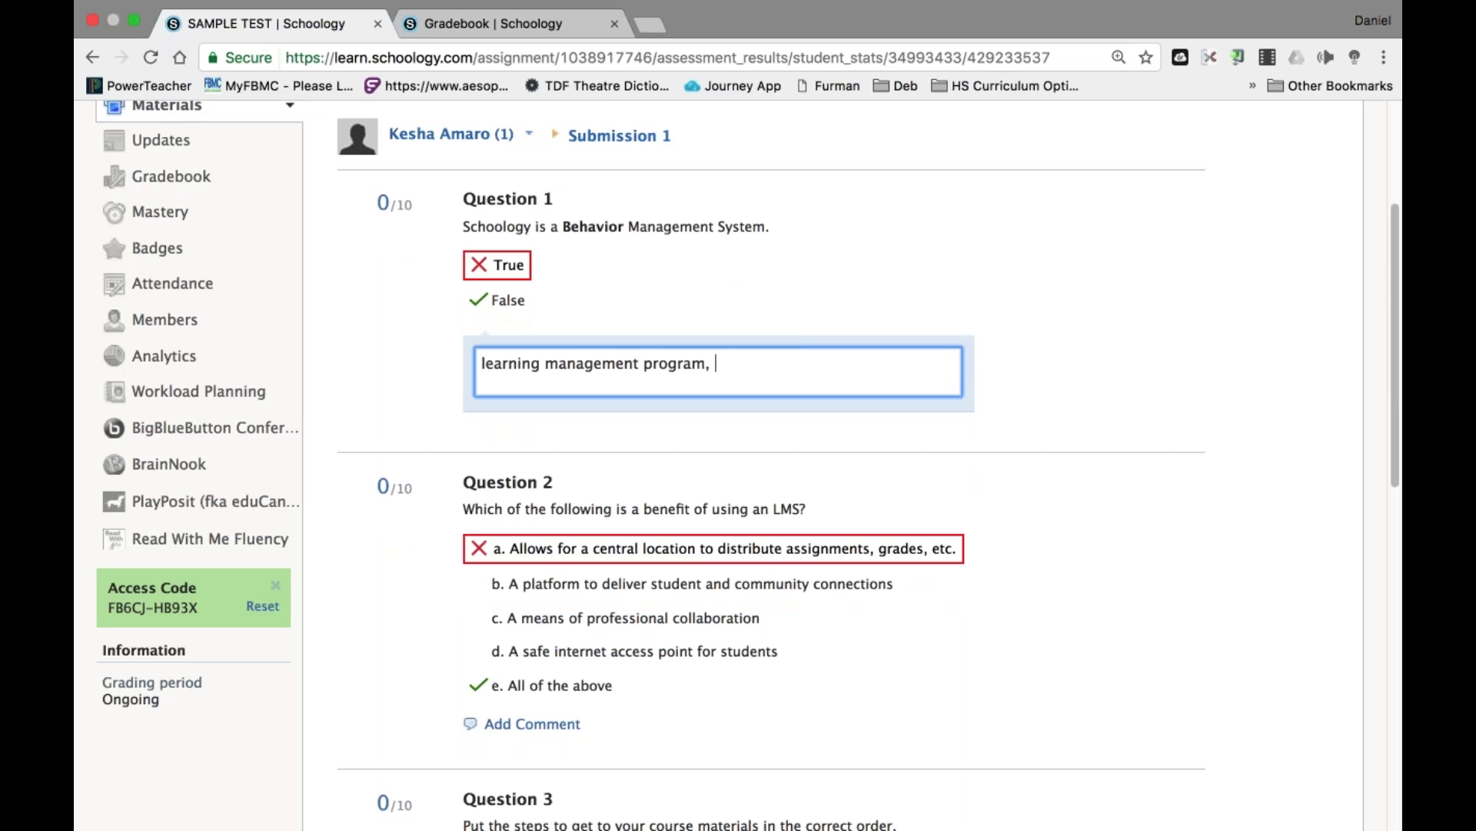
type("not behavior")
scroll(713, 218, "down", 15)
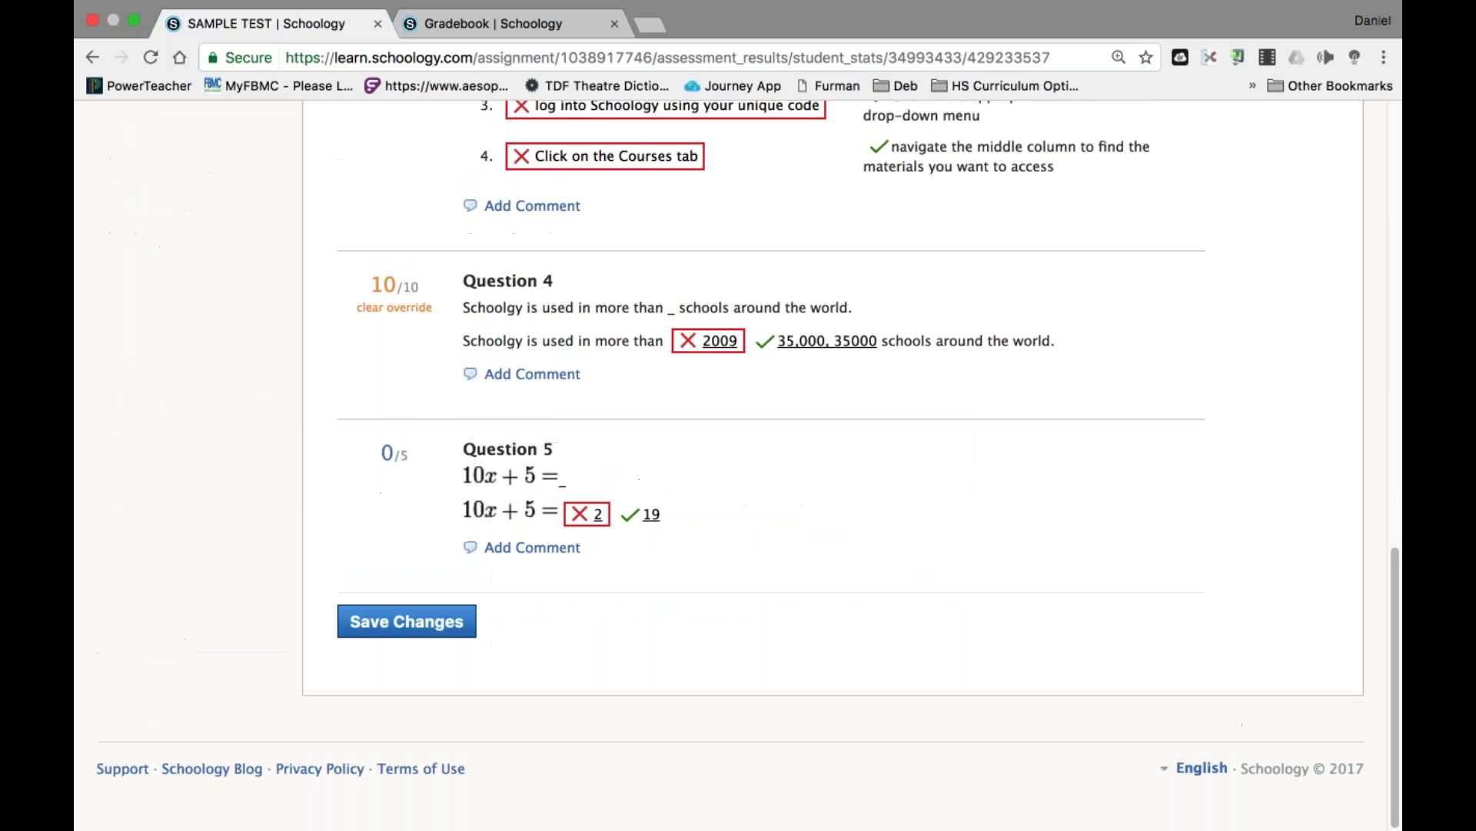
left_click(407, 628)
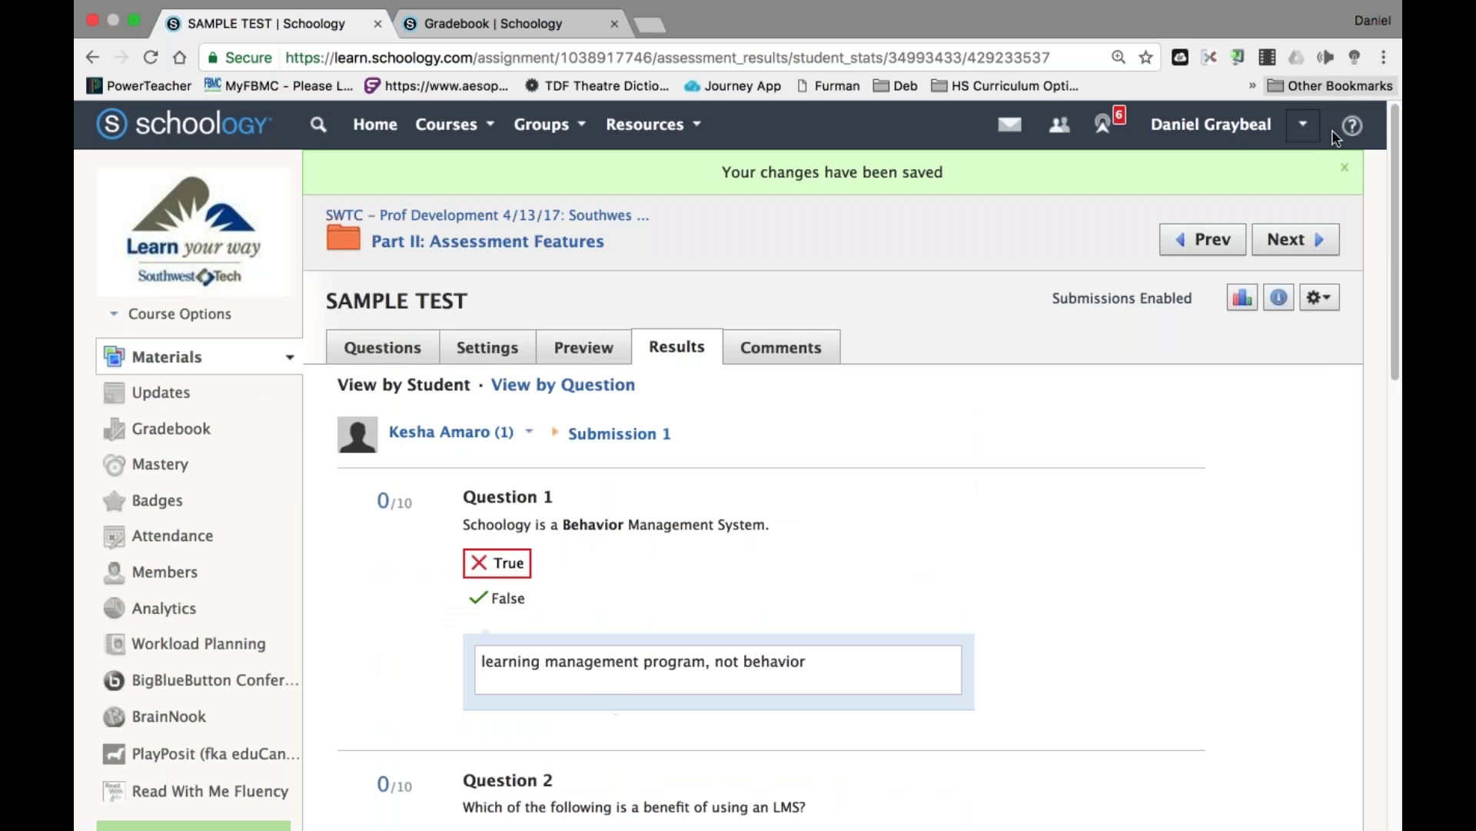
left_click(1303, 125)
Sign the teacher out and sign in with the student account.
left_click(1189, 422)
key("super+a")
type("xhild")
left_click(577, 354)
key("BackSpace")
type("c")
key("Down")
key("Return")
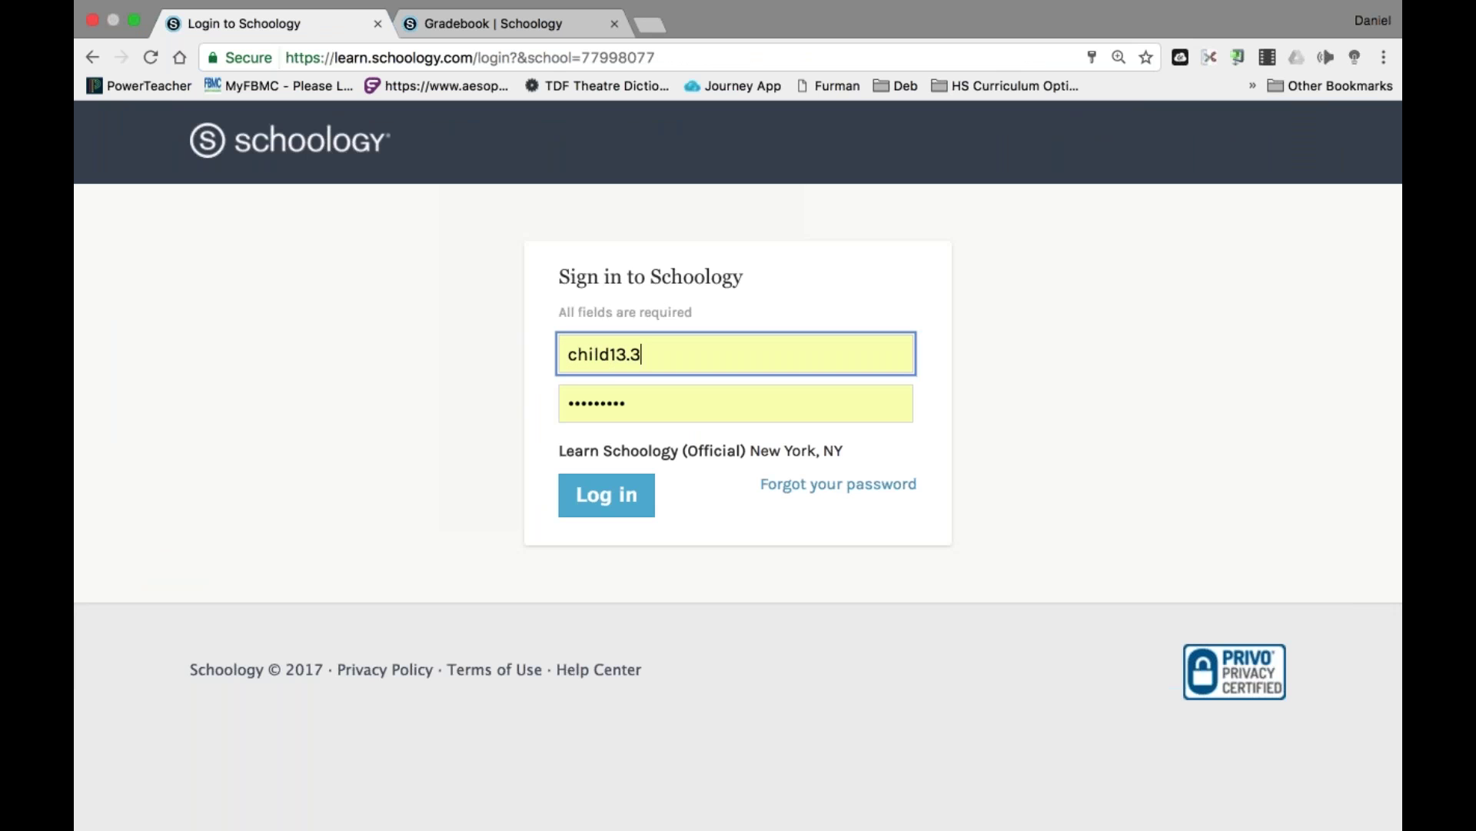
key("Return")
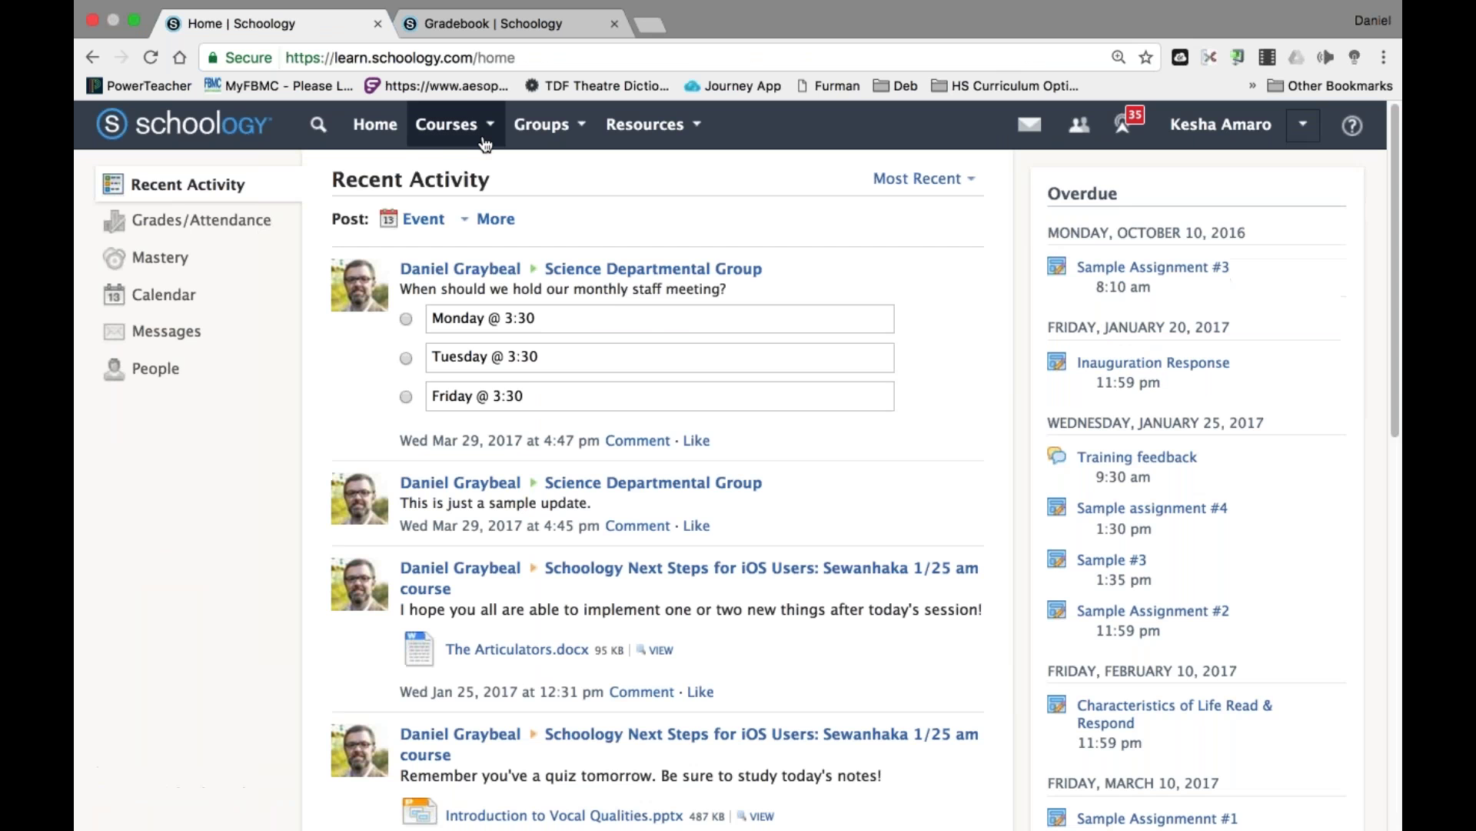
Check the SWTC course's grades in the student's Grades overview.
left_click(485, 144)
left_click(214, 231)
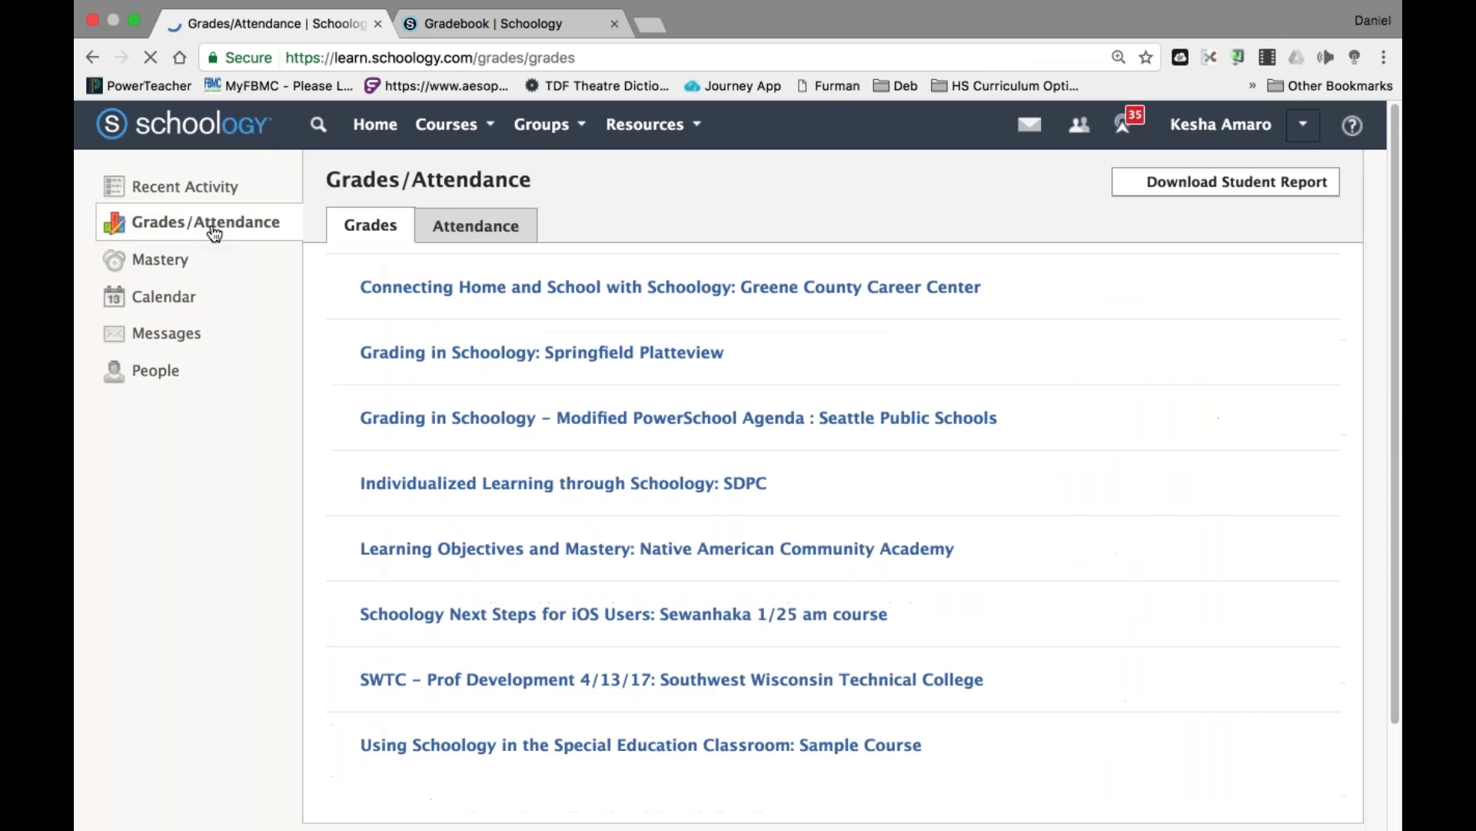
scroll(211, 228, "down", 3)
left_click(531, 566)
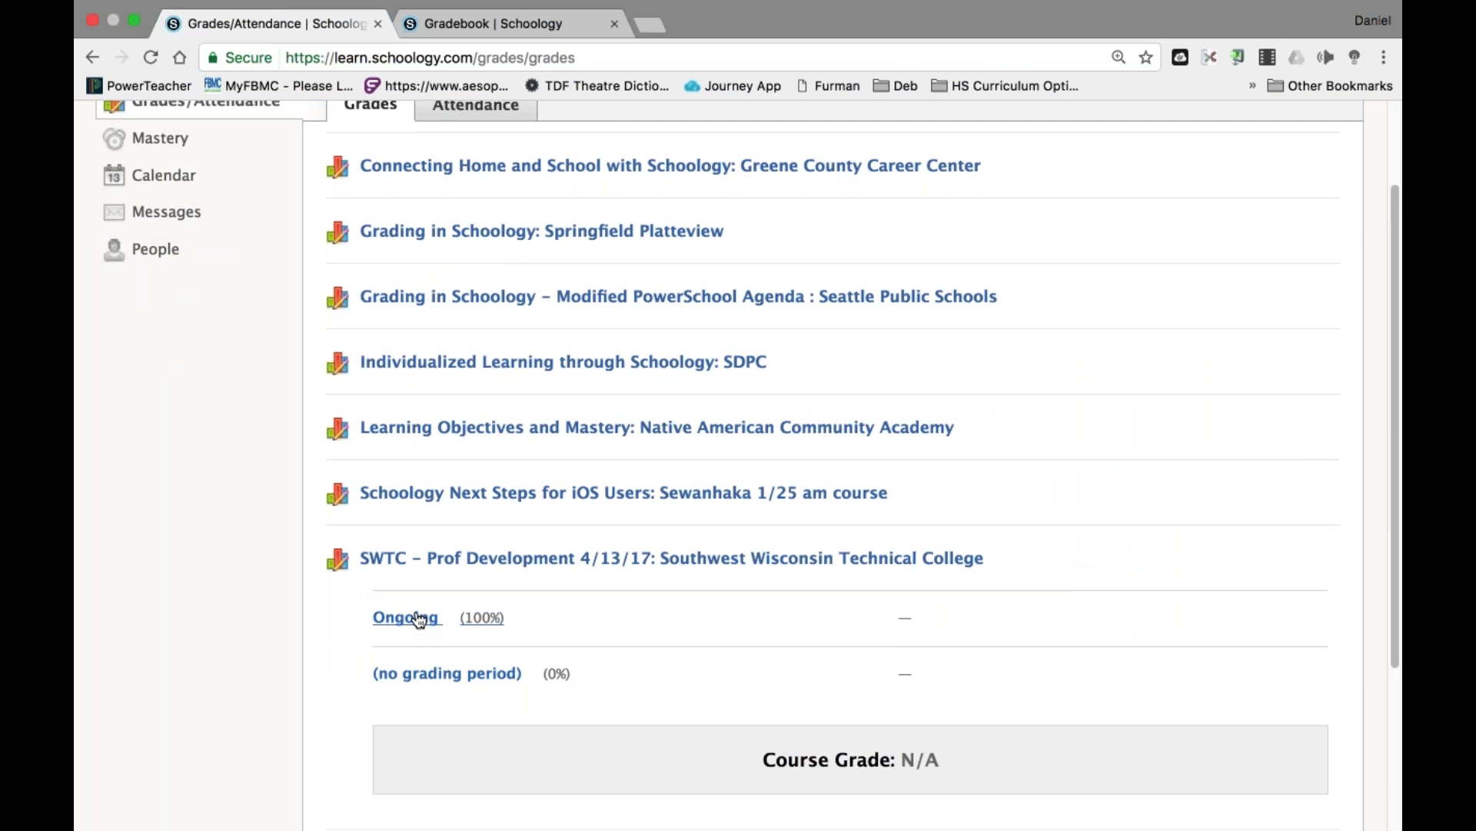
scroll(419, 620, "down", 3)
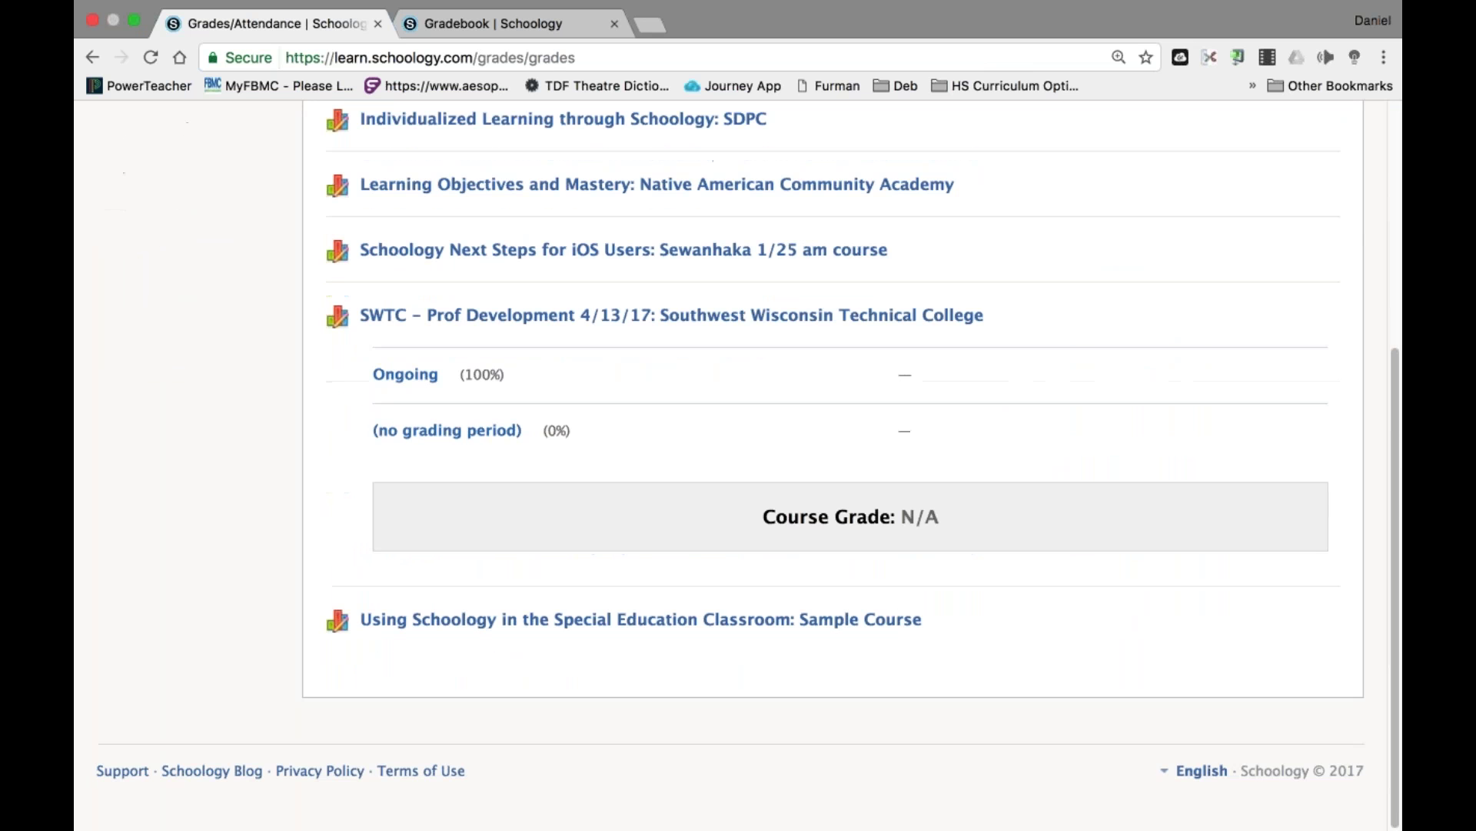
scroll(738, 462, "up", 5)
Open SAMPLE TEST from the SWTC course's Part II: Assessment Features folder.
left_click(446, 124)
scroll(656, 184, "down", 5)
scroll(656, 185, "up", 2)
left_click(656, 184)
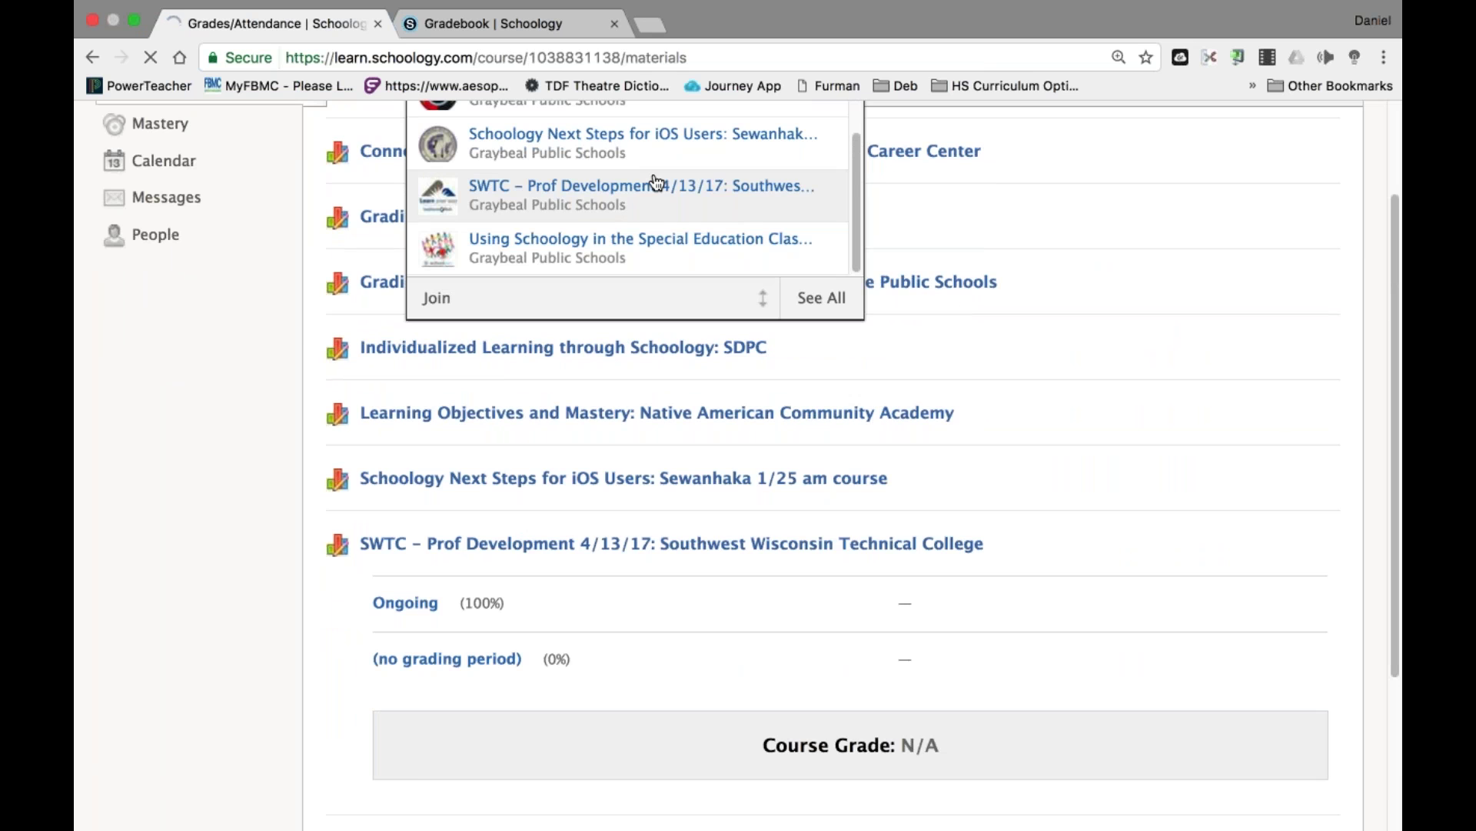
scroll(584, 538, "down", 1)
left_click(580, 613)
left_click(434, 579)
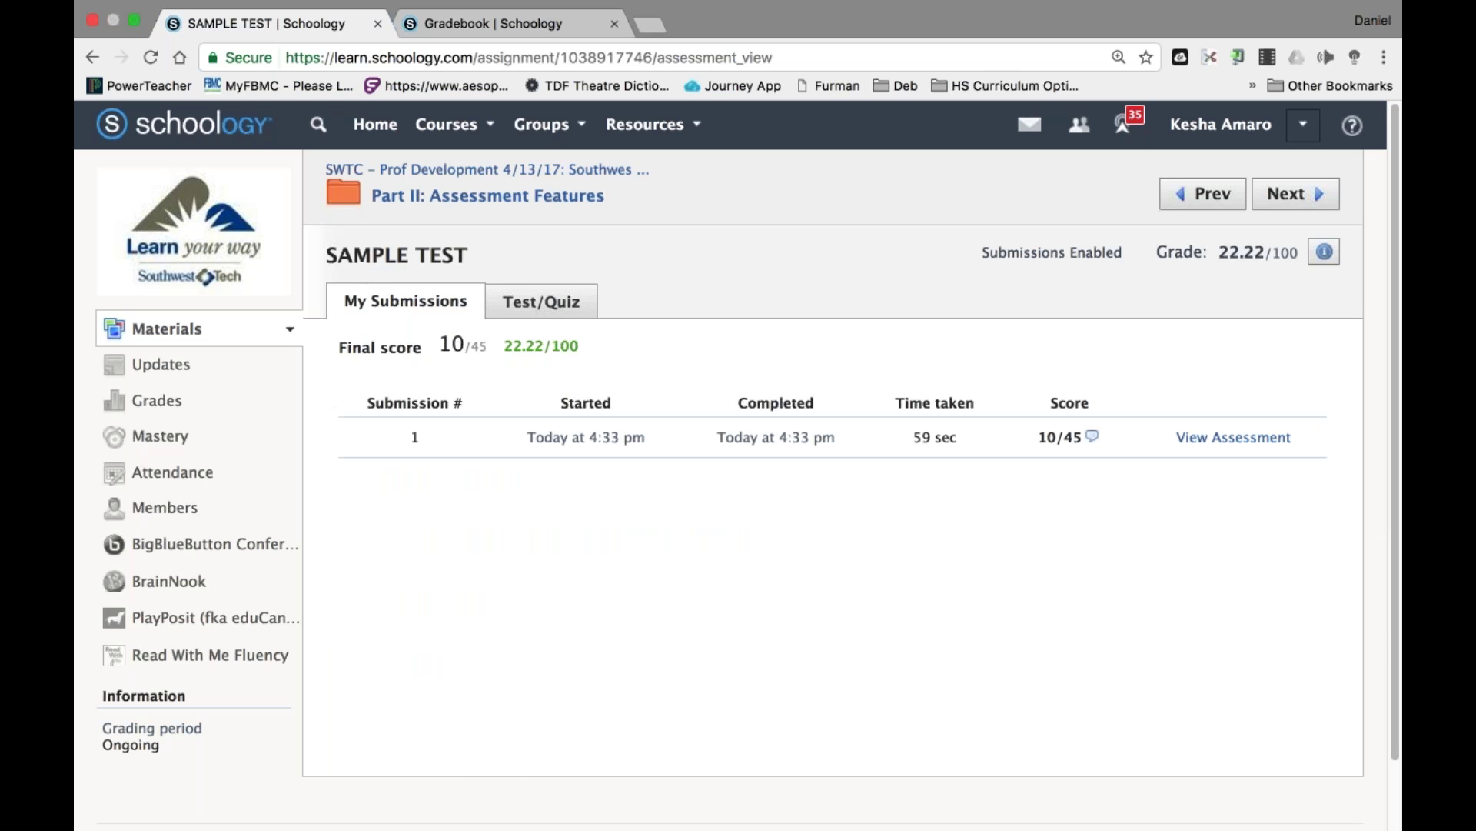
Review the graded submission's Question 1 instructor comment, then sign the student out.
left_click(1234, 437)
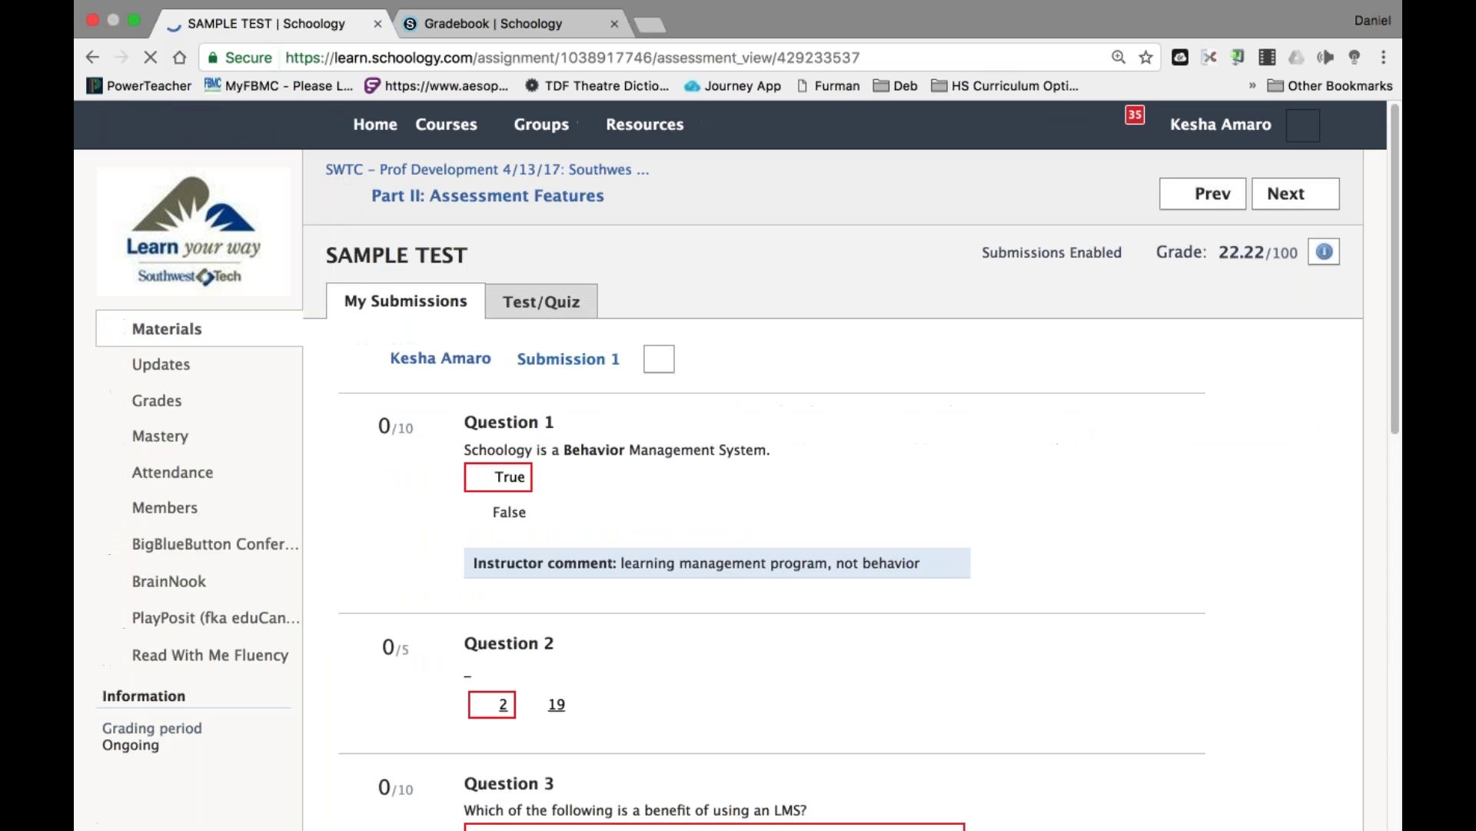
left_click_drag(472, 562, 1043, 613)
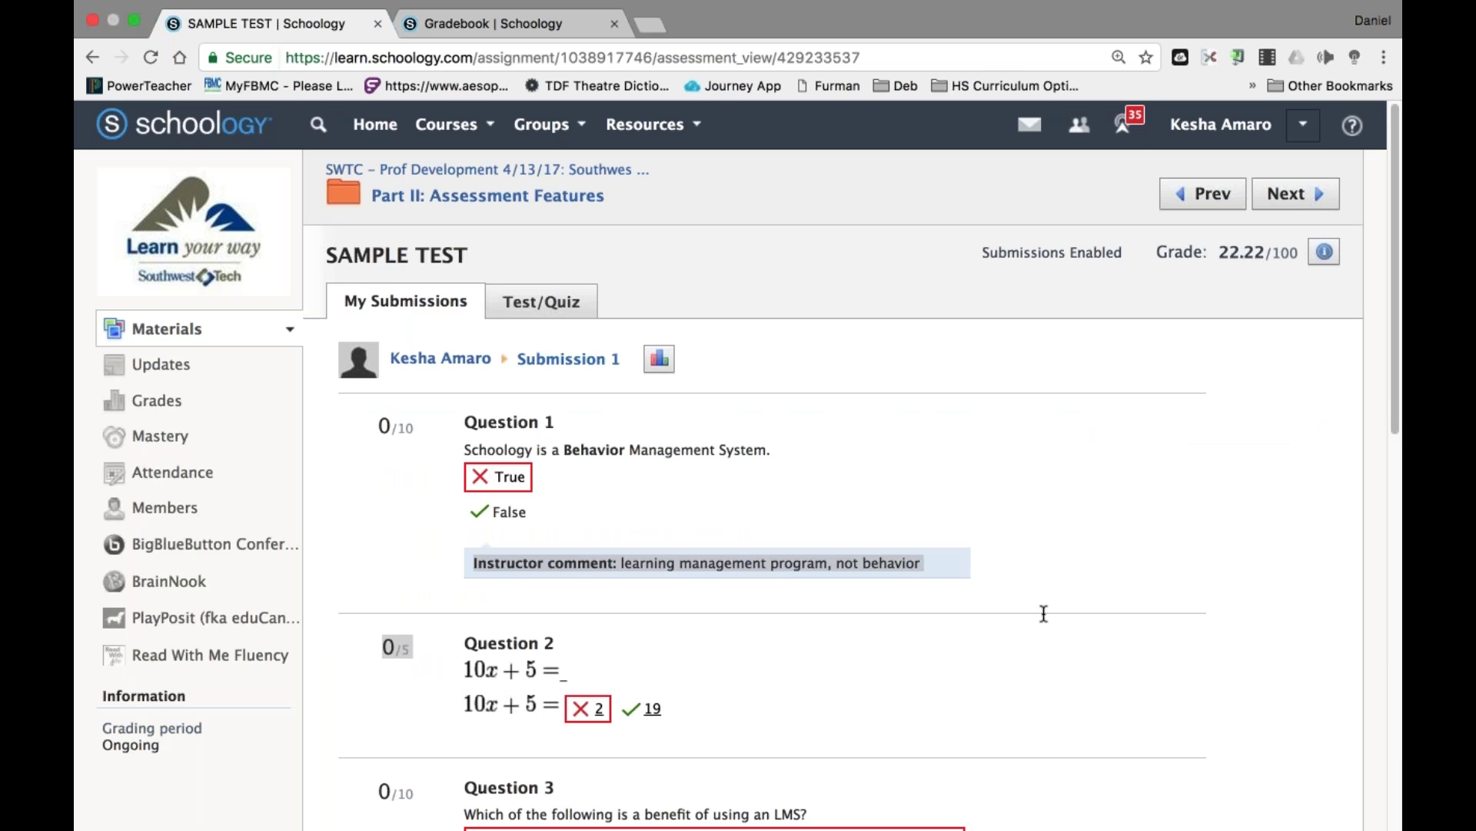
left_click(1043, 613)
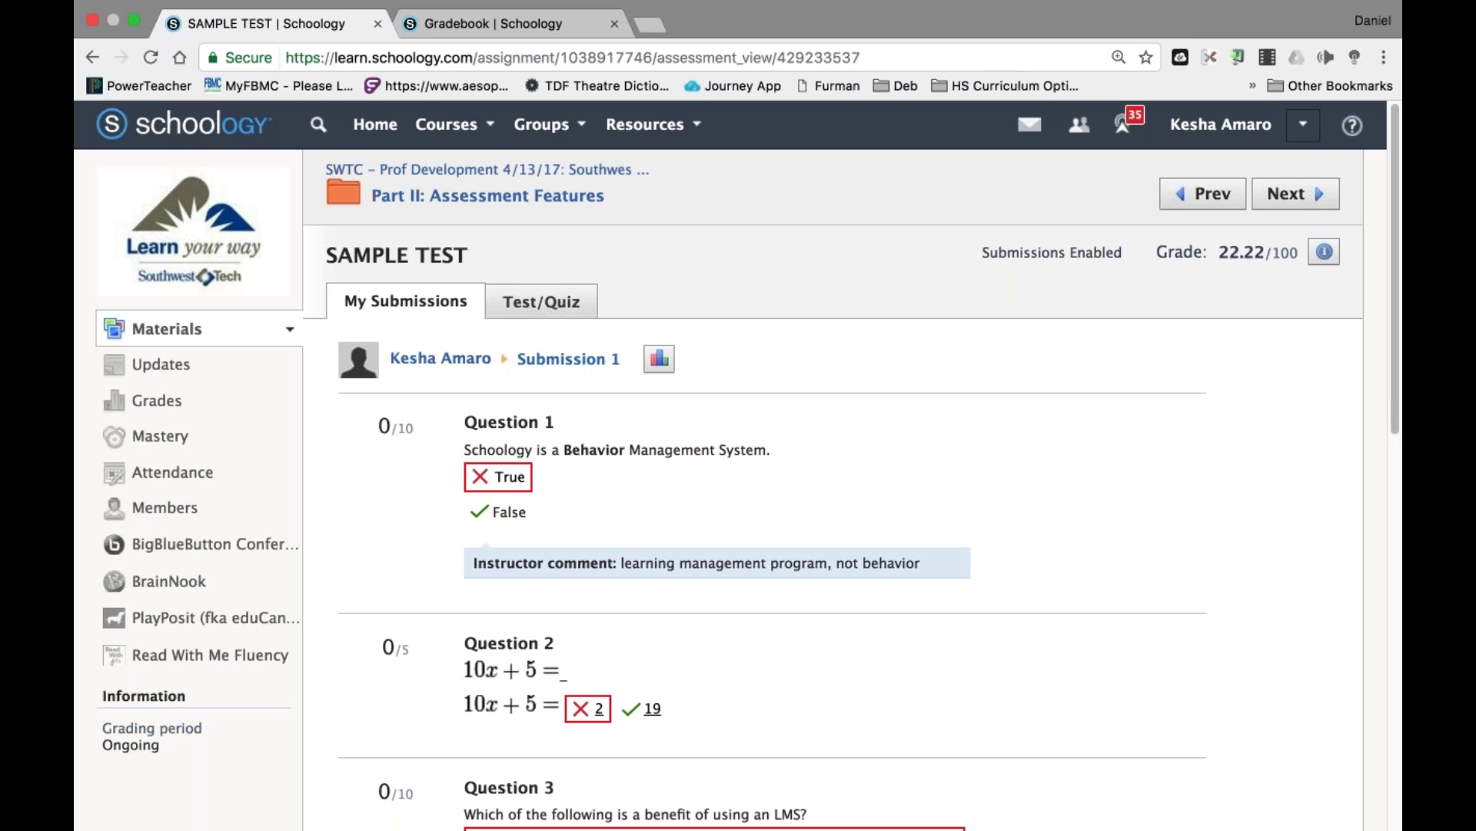
left_click(1303, 124)
left_click(1151, 386)
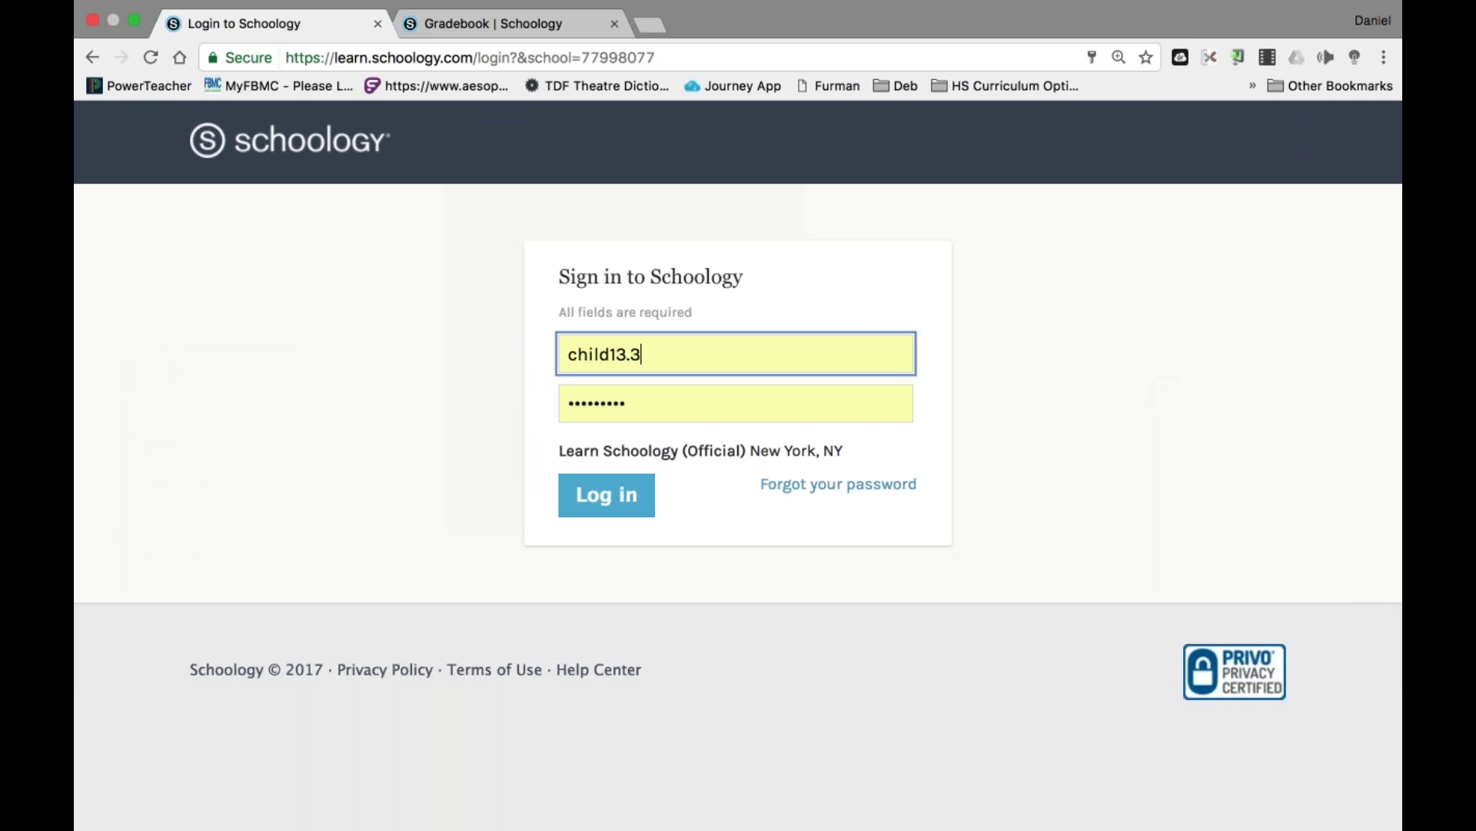
Replace the username with the instructor login and sign in.
key("super+a")
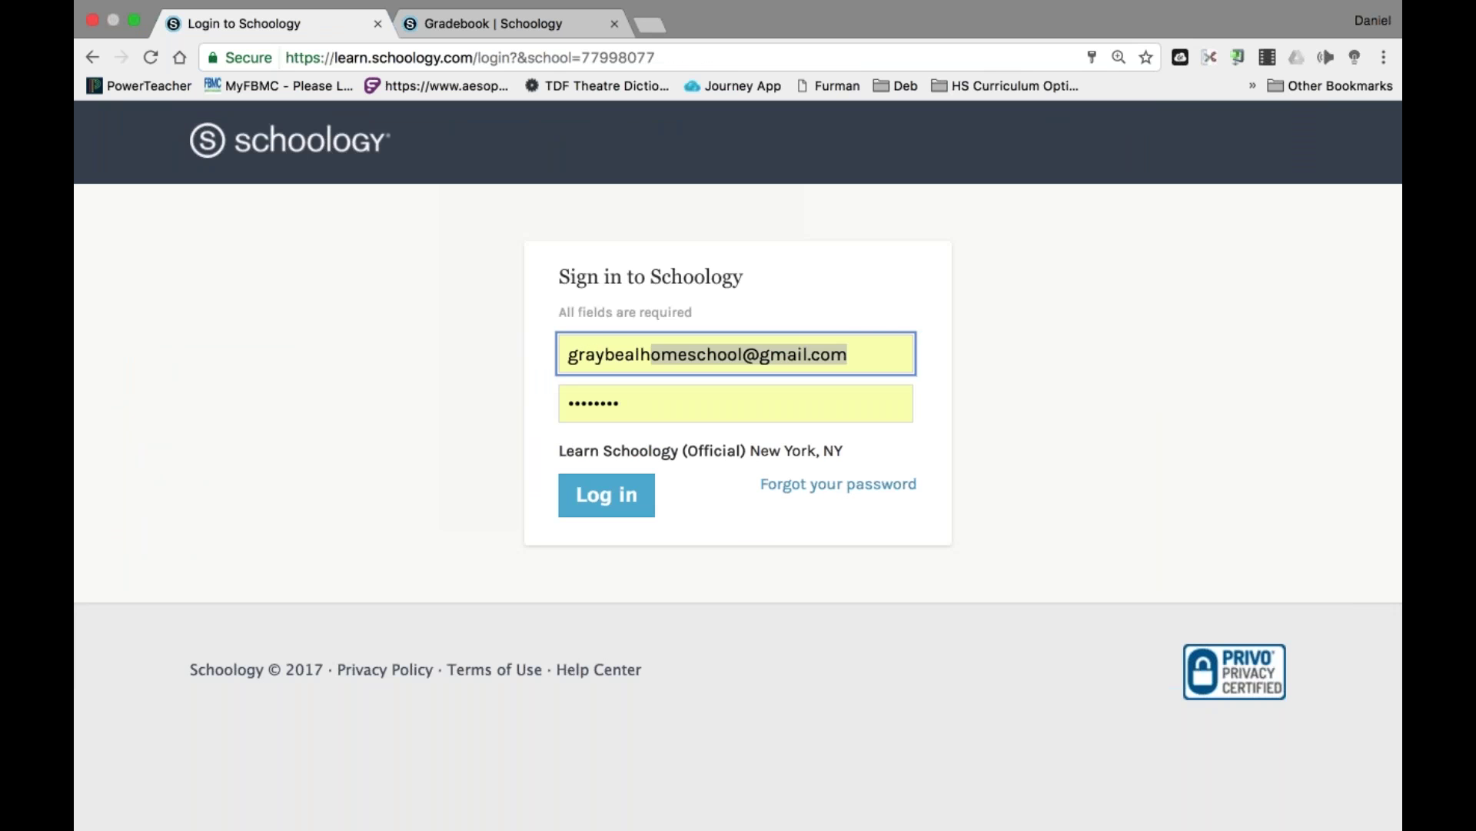
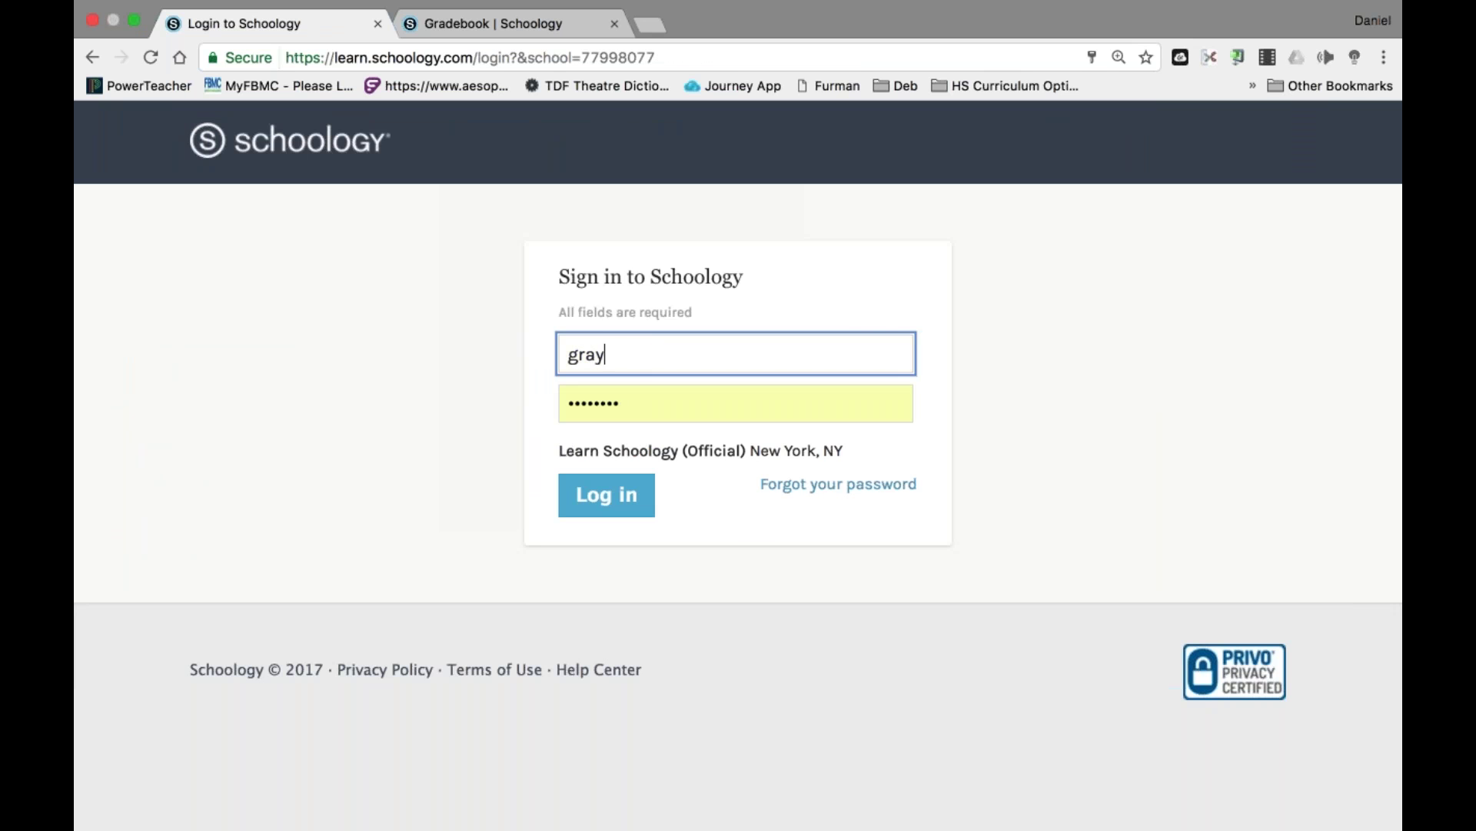
type("princip")
key("Right")
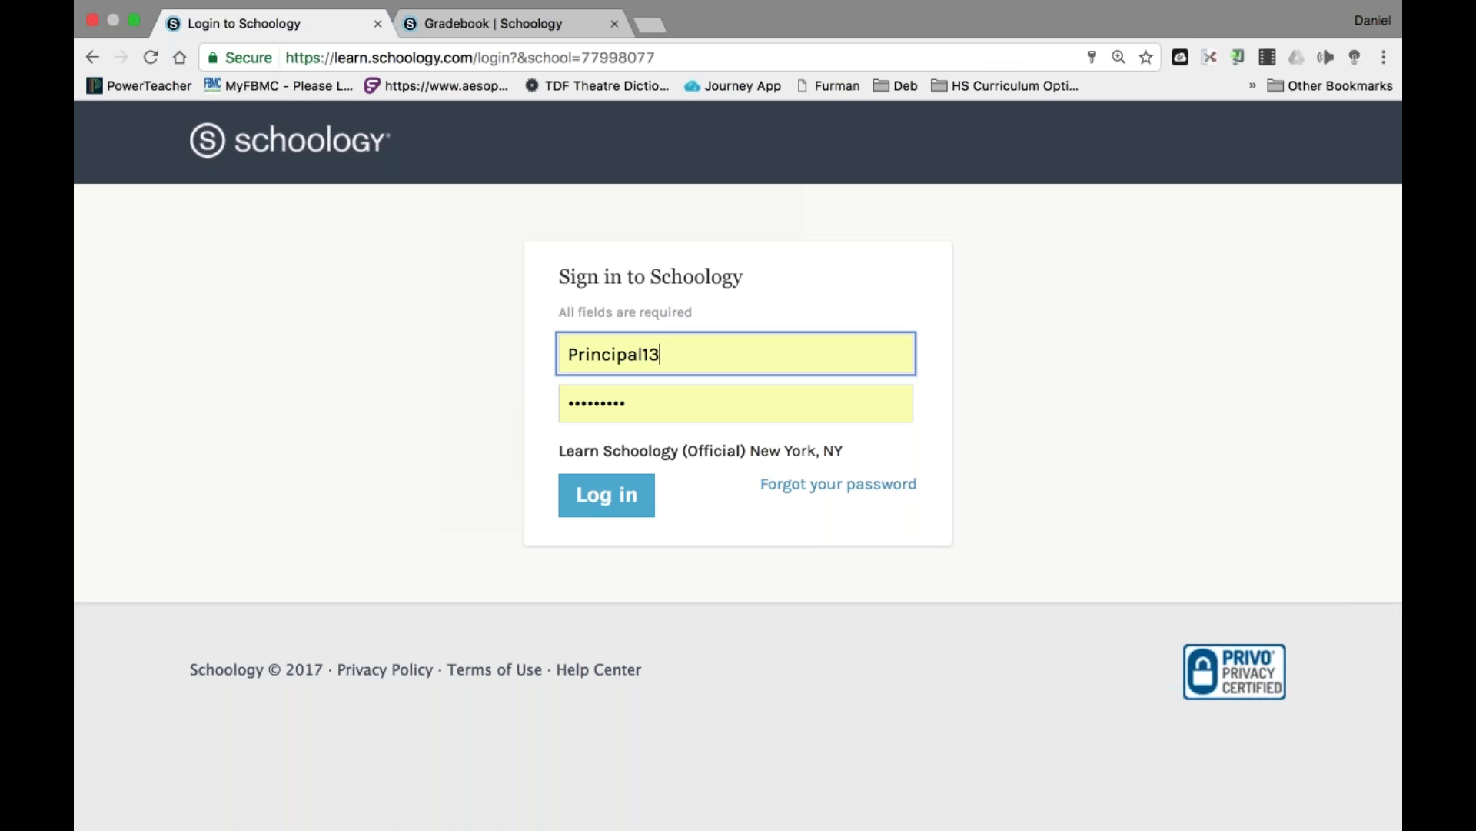
key("Return")
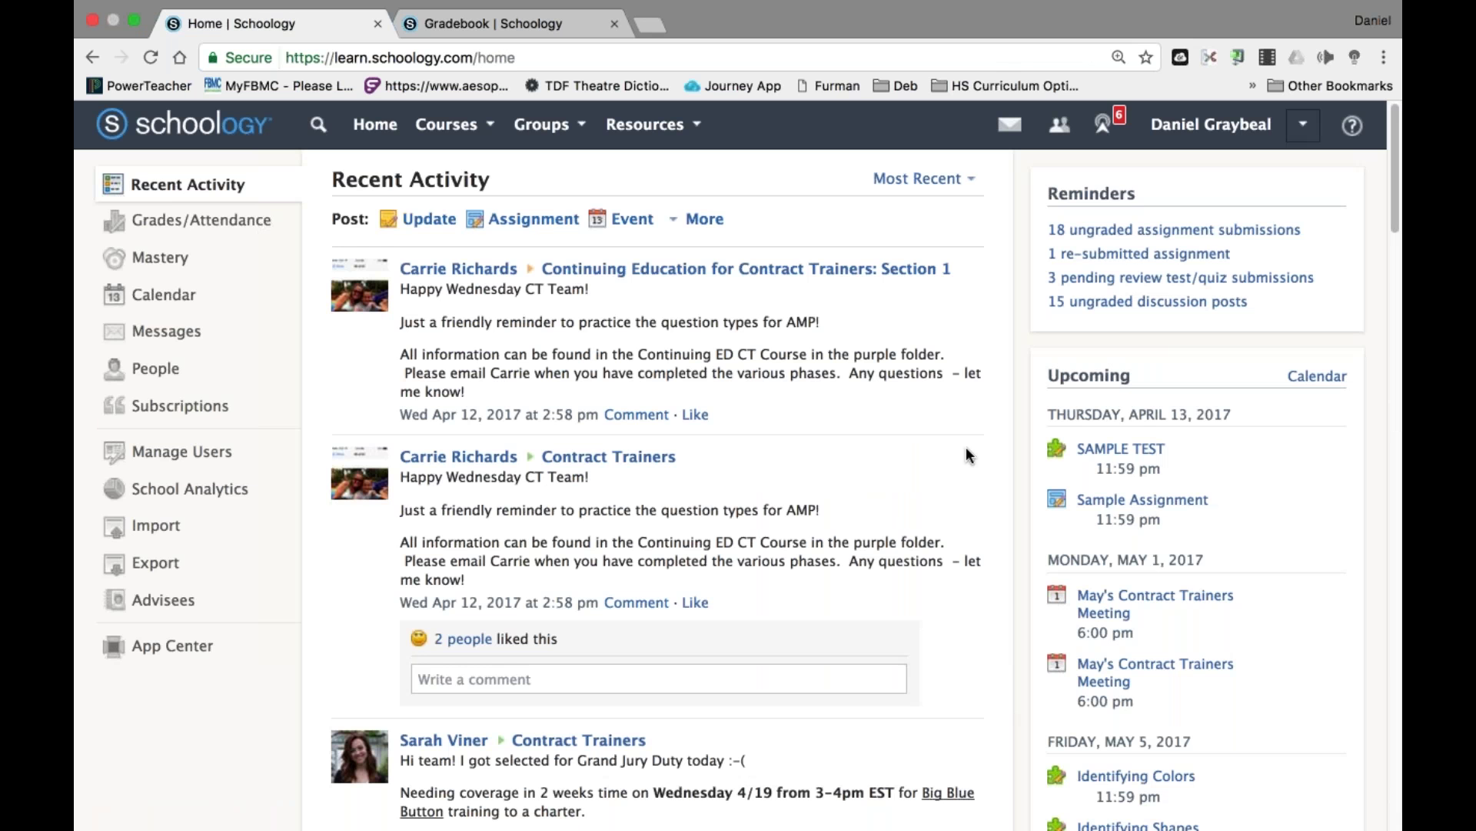
Navigate to the SWTC course's Part II: Assessment Features and open SAMPLE TEST.
left_click(487, 140)
scroll(631, 377, "down", 5)
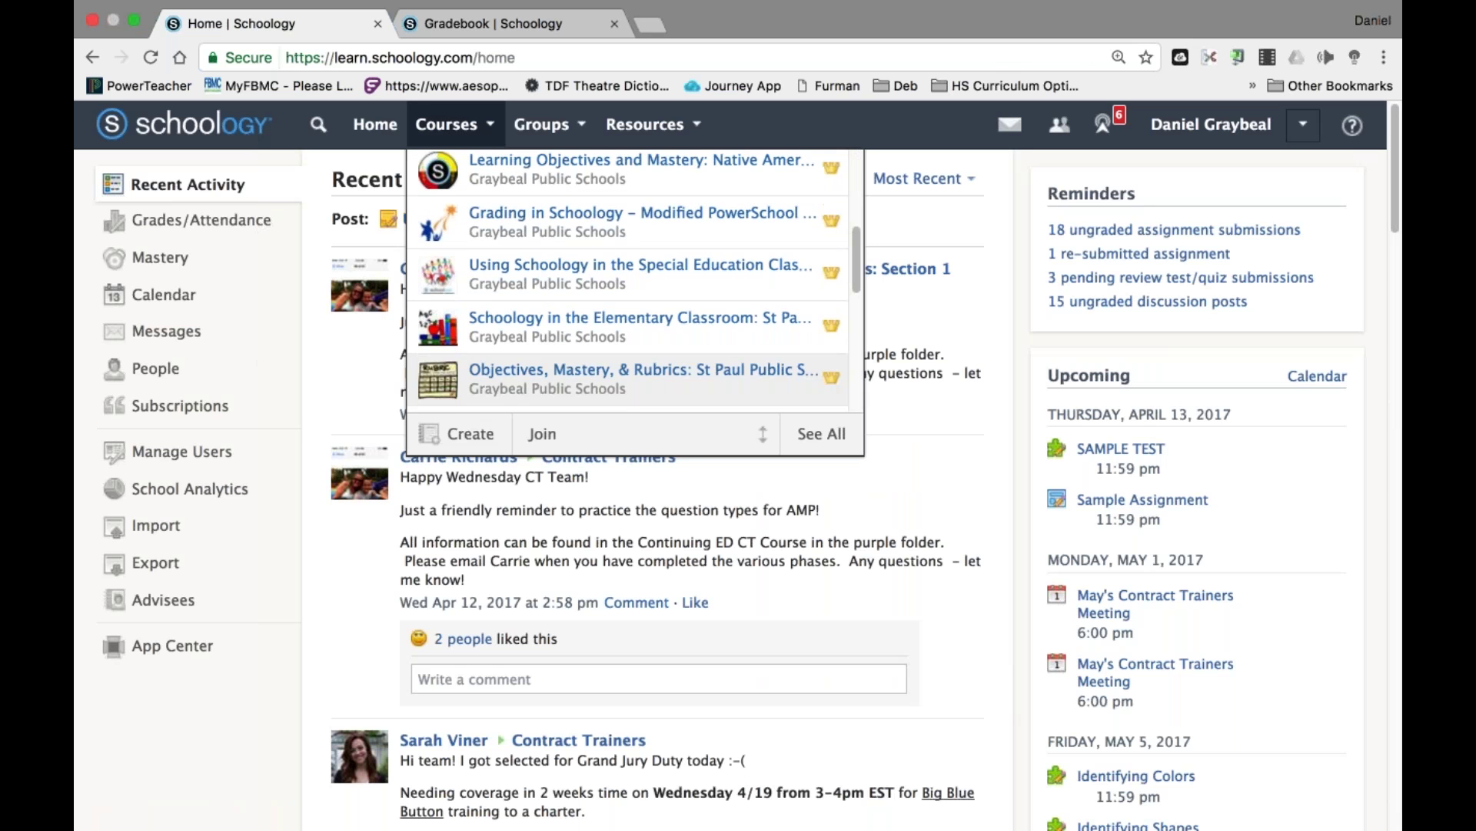
scroll(602, 288, "down", 6)
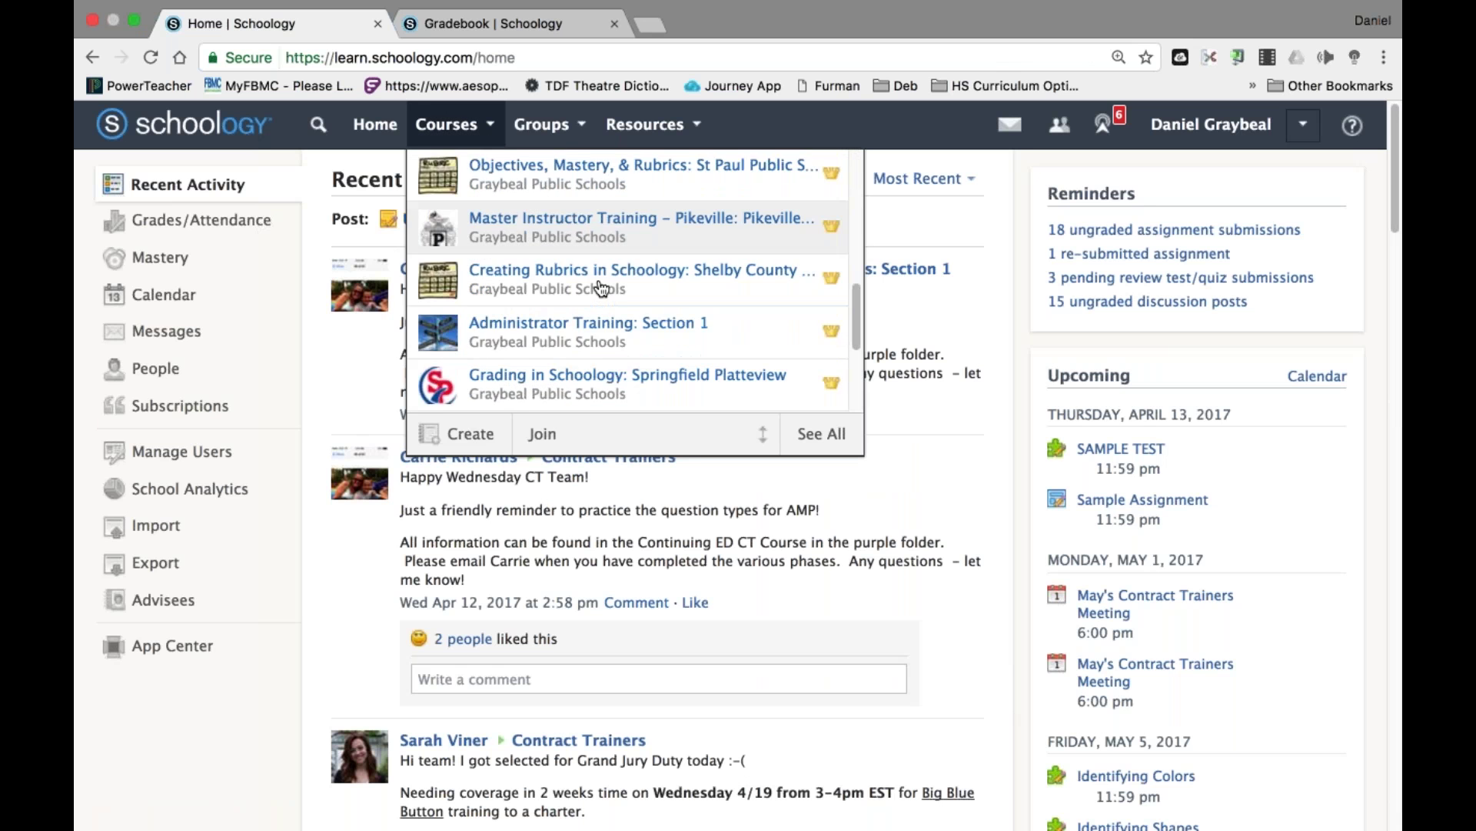
scroll(603, 289, "down", 4)
left_click(602, 307)
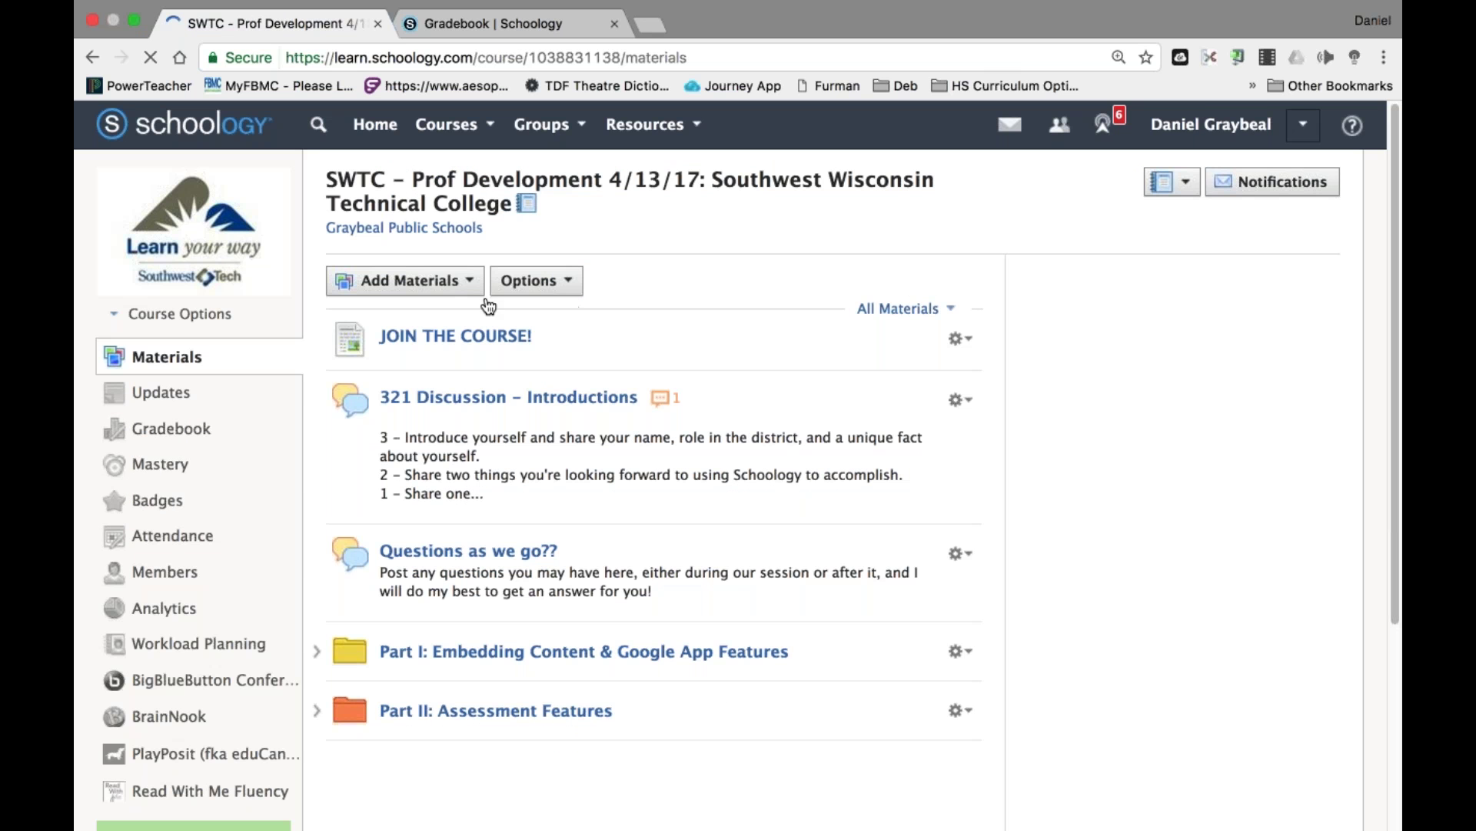
left_click(470, 722)
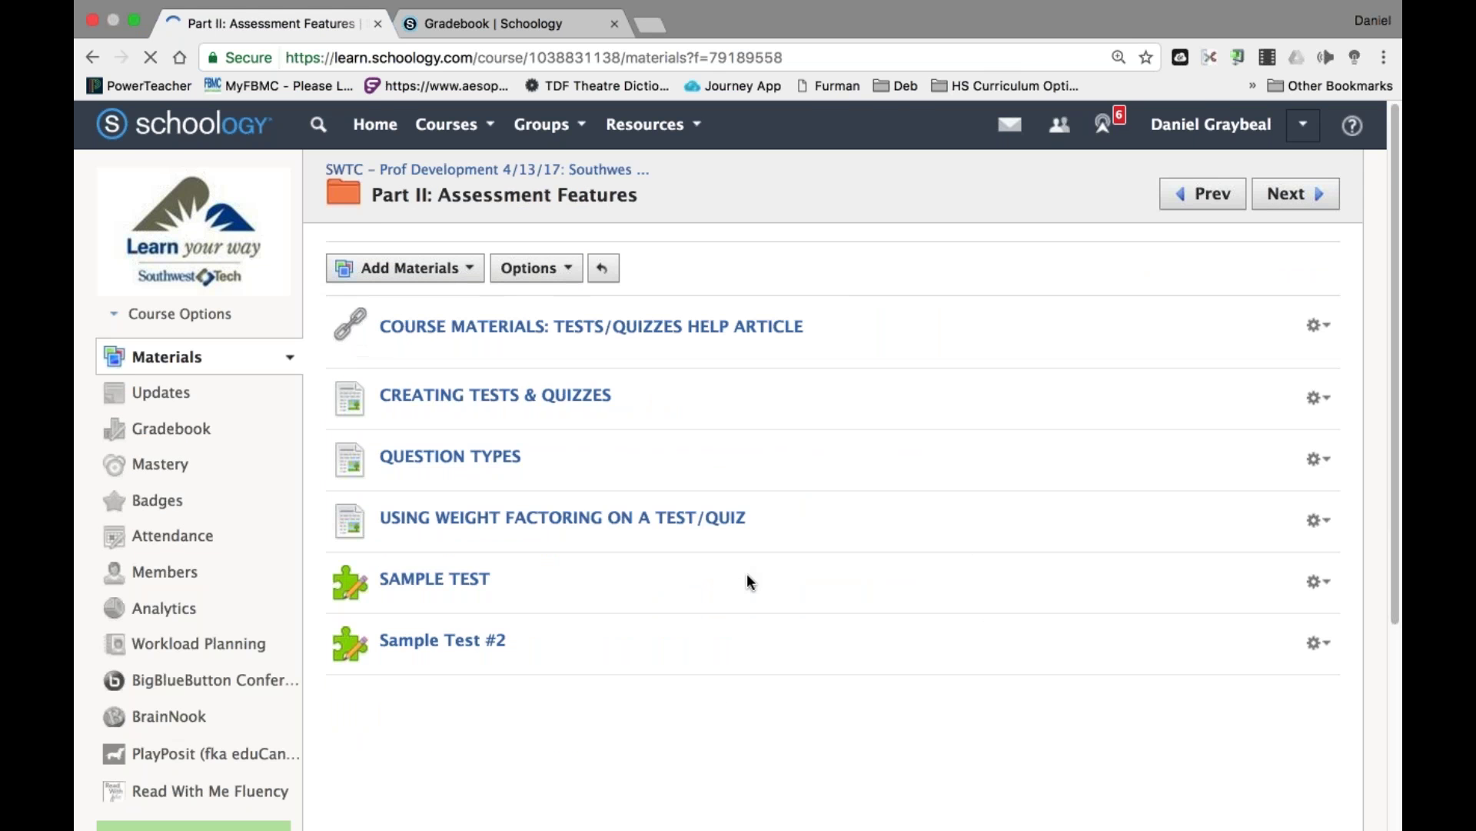
scroll(746, 573, "down", 2)
left_click(434, 490)
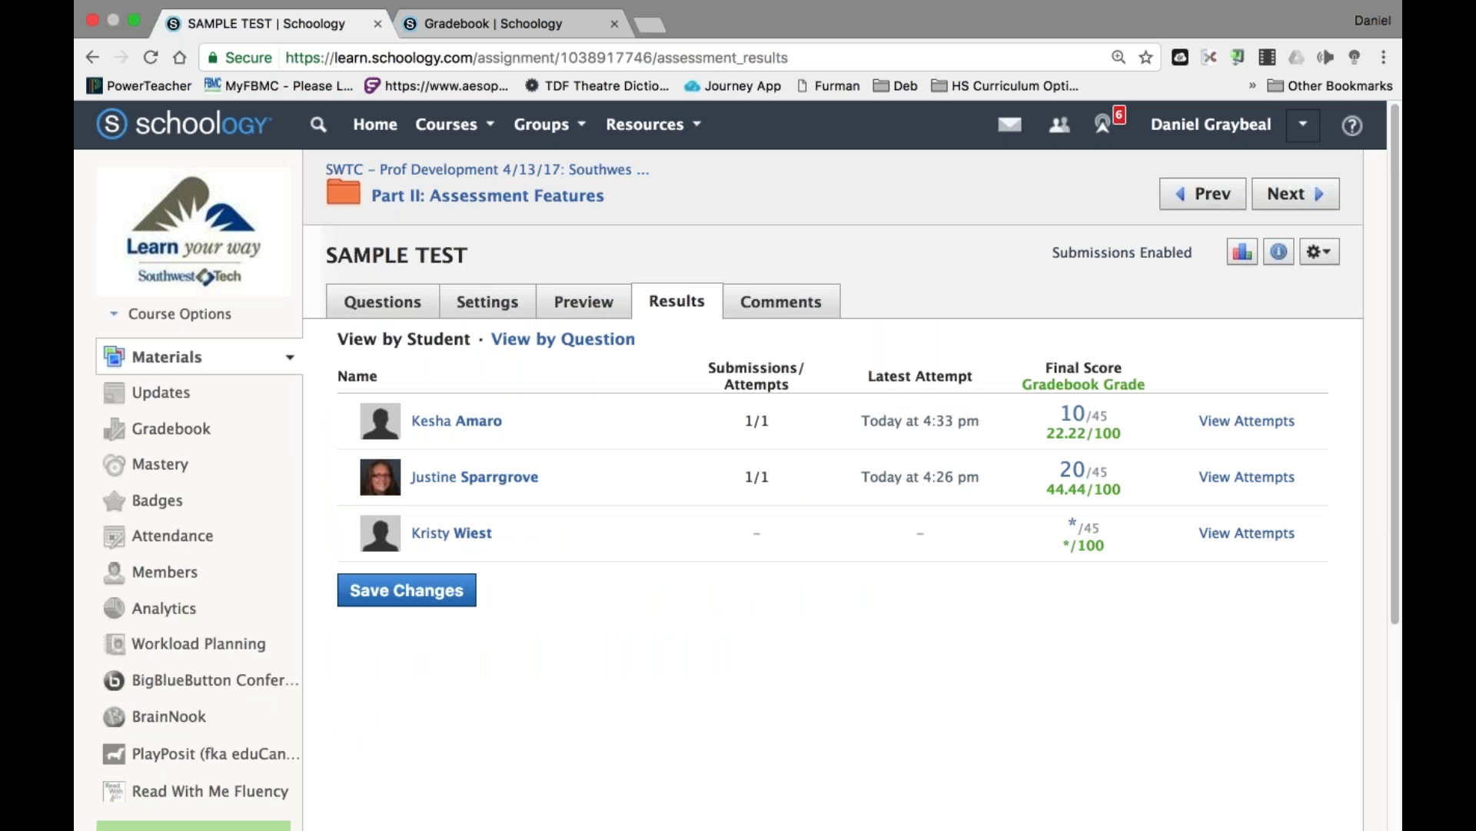
Open SAMPLE TEST's settings and select the View Submissions dropdown.
left_click(505, 307)
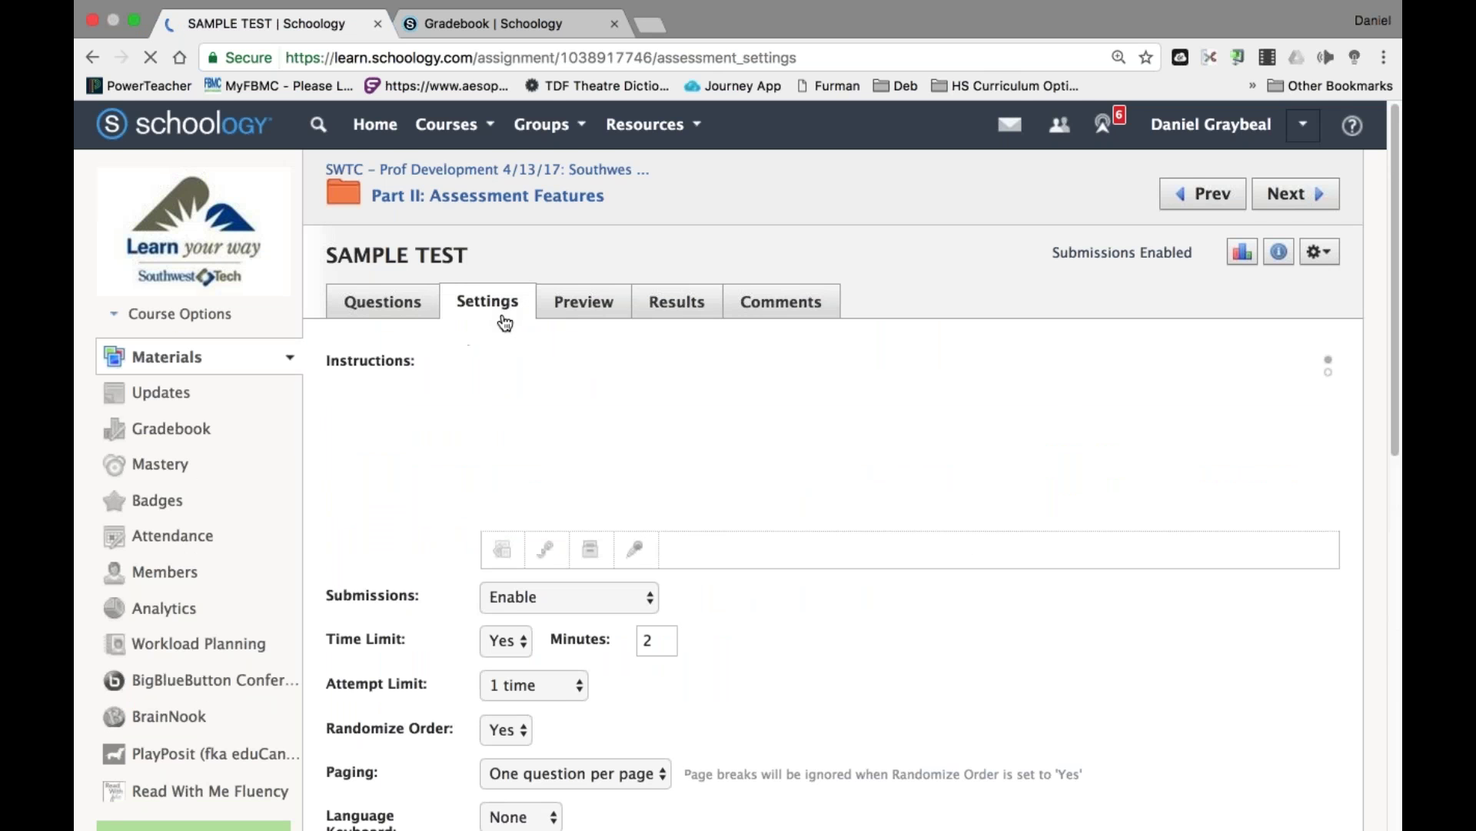
scroll(756, 658, "down", 5)
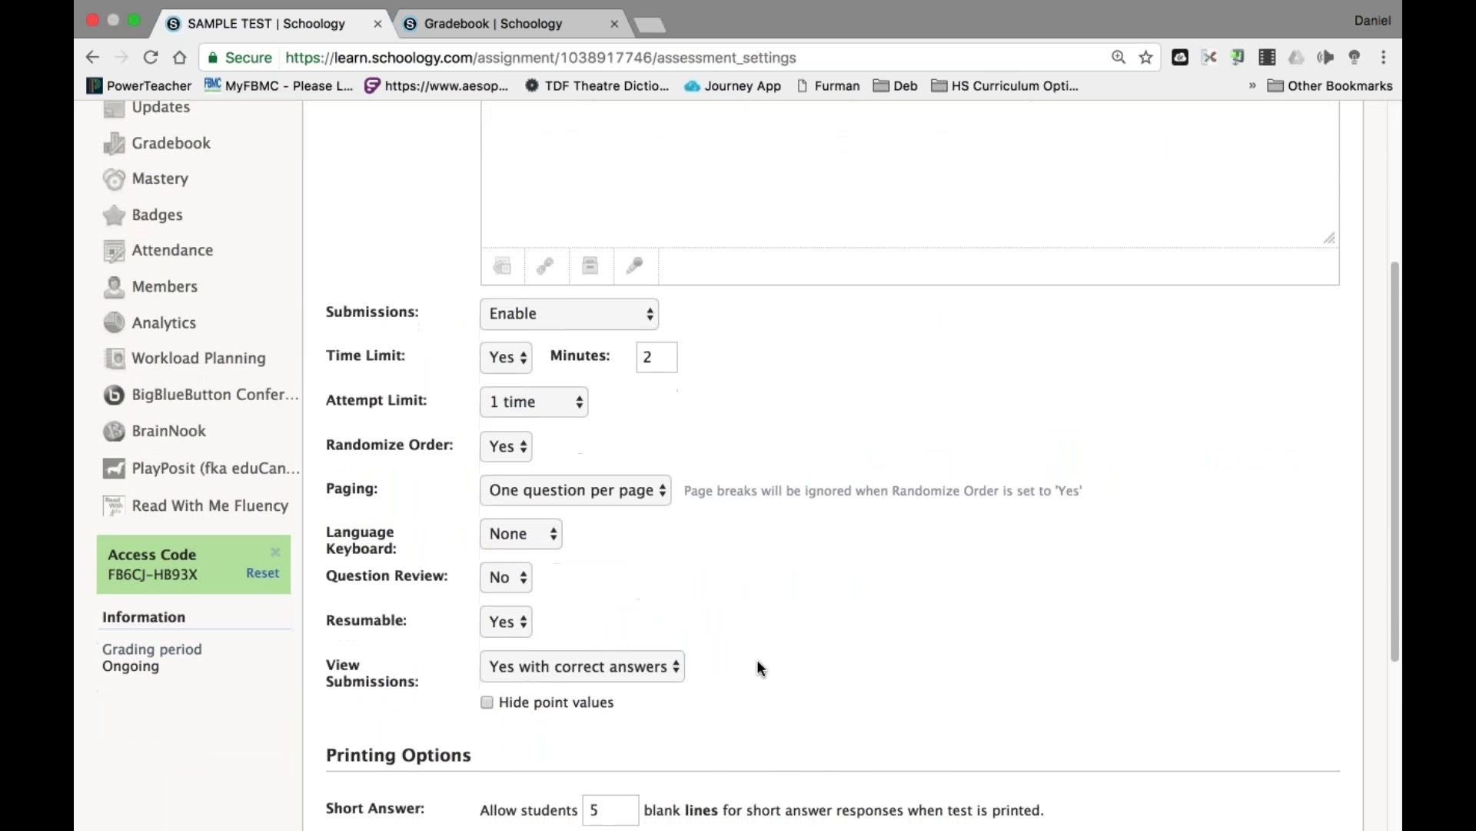
scroll(756, 667, "up", 5)
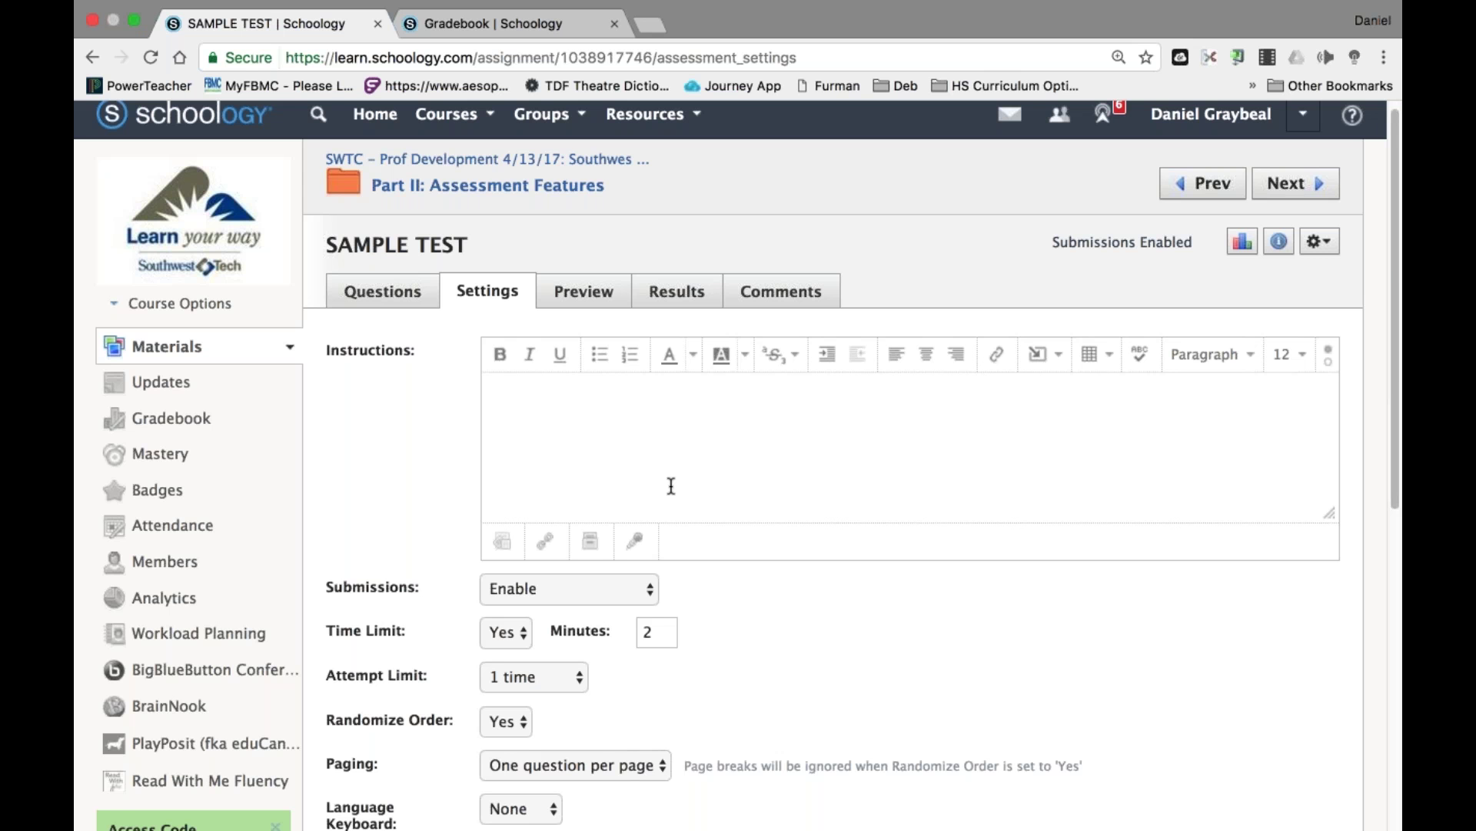
scroll(669, 484, "down", 5)
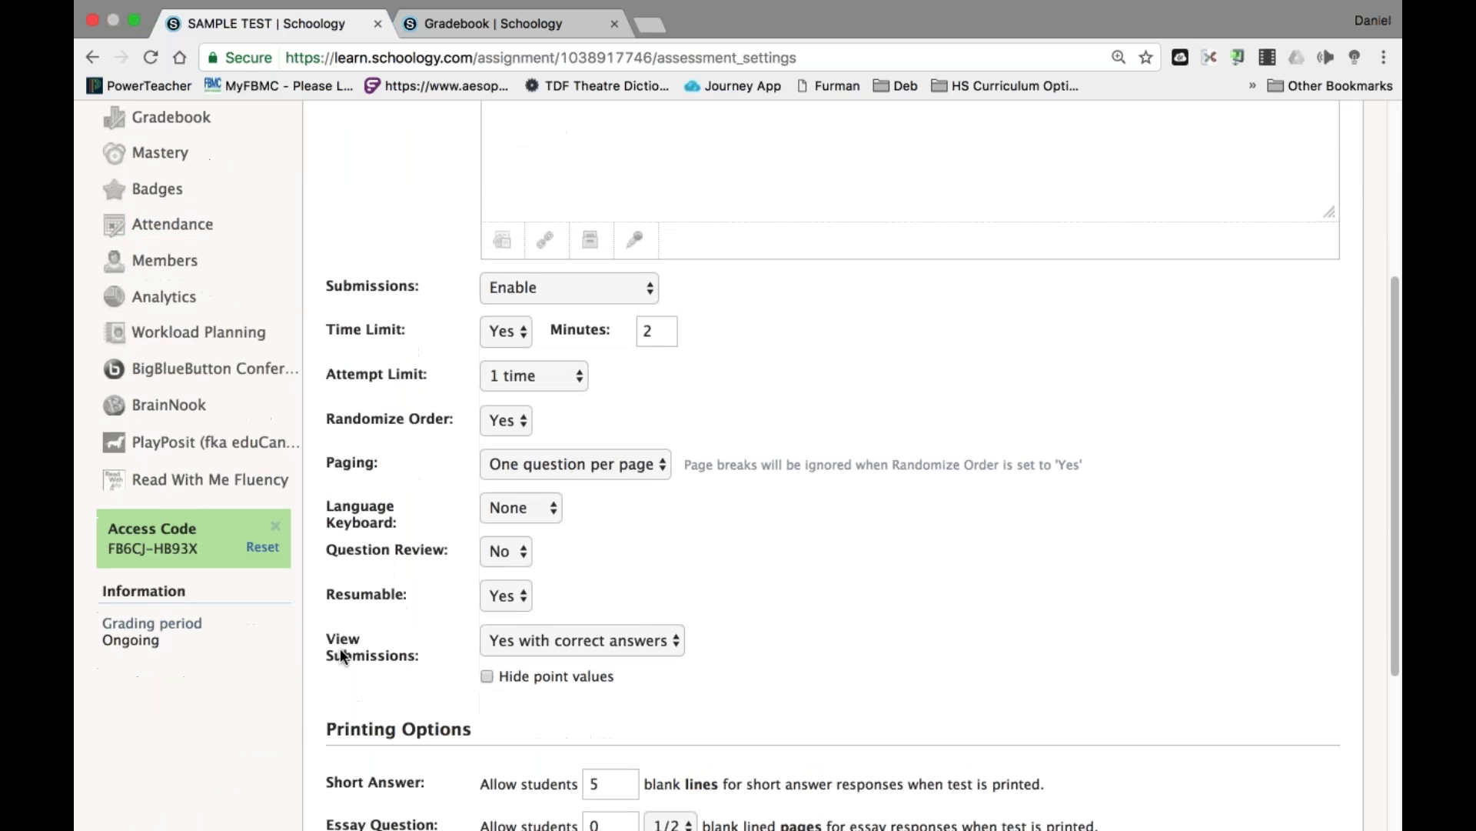
left_click_drag(376, 640, 425, 665)
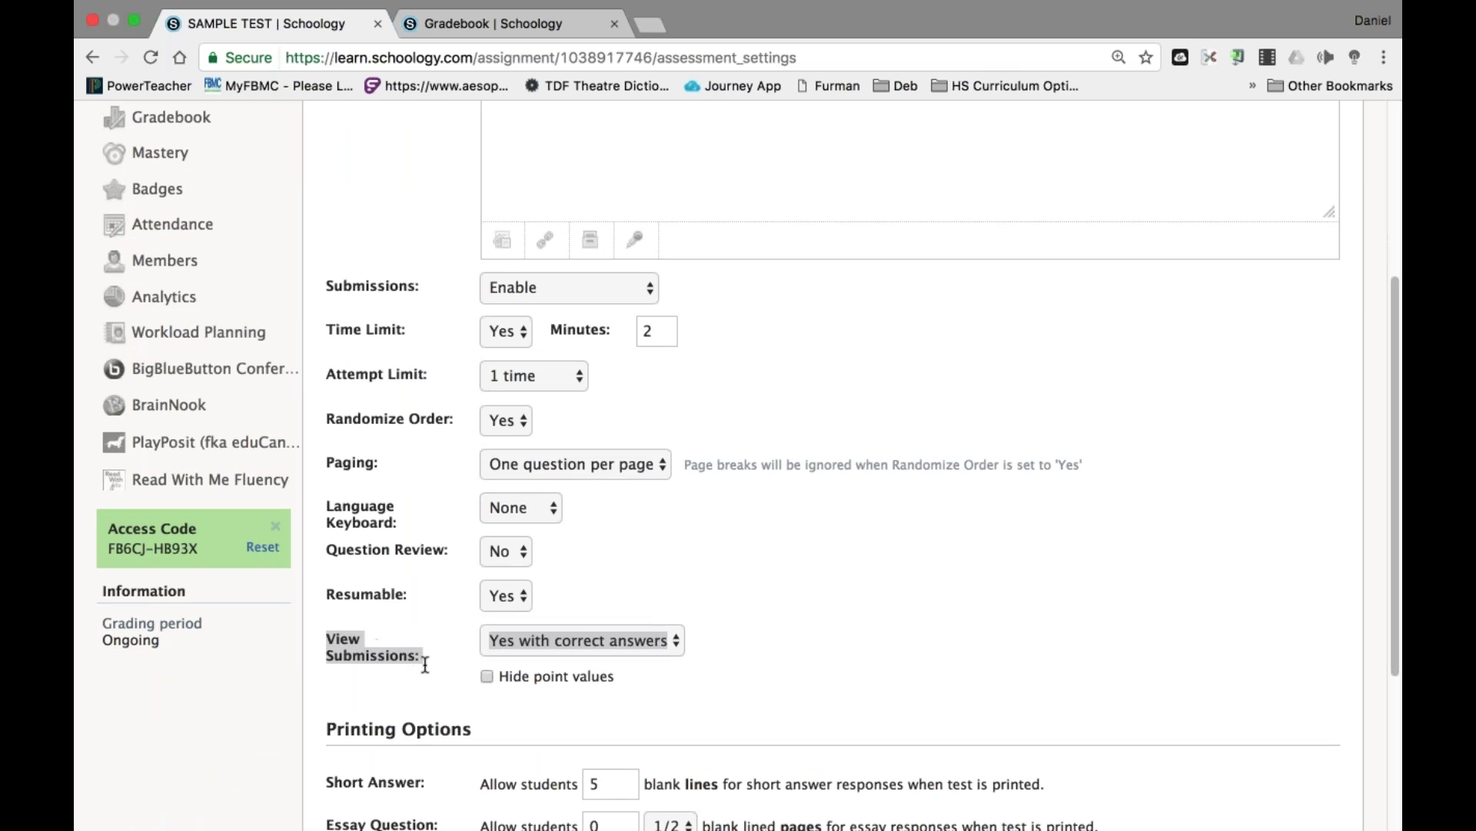
left_click(662, 694)
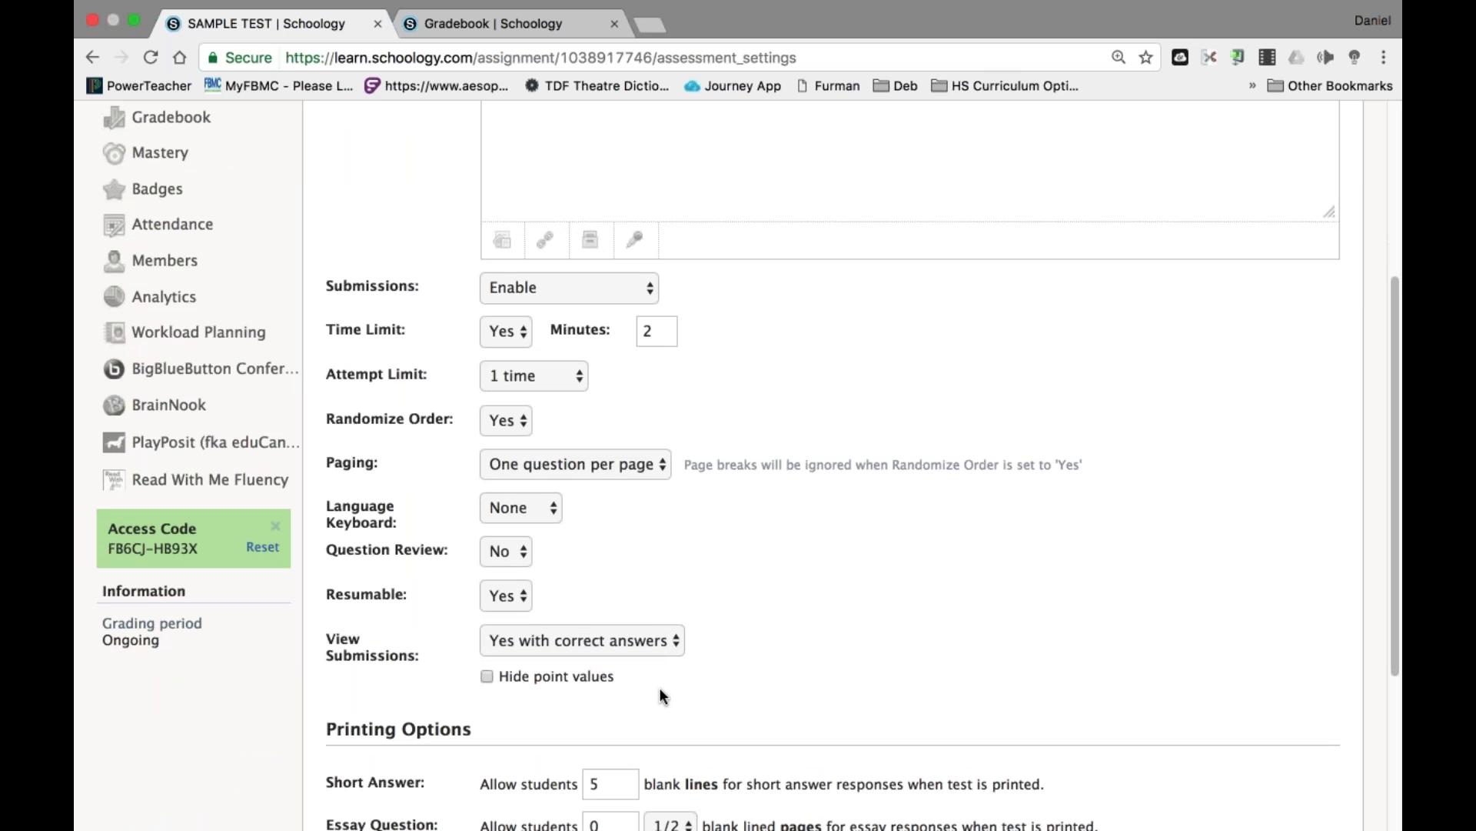
left_click(634, 651)
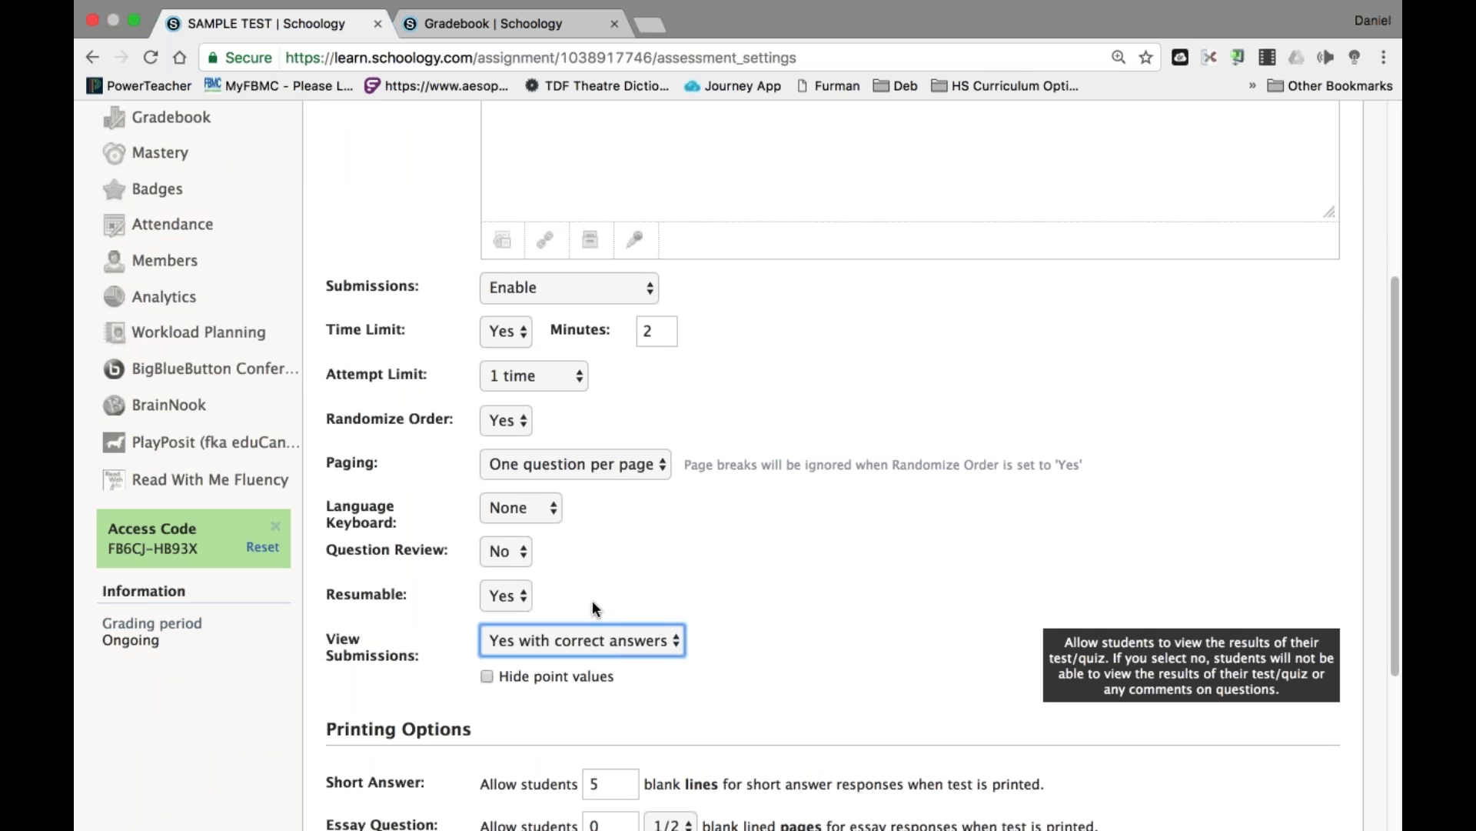
Set View Submissions to No and save the test settings.
key("n")
scroll(792, 633, "down", 5)
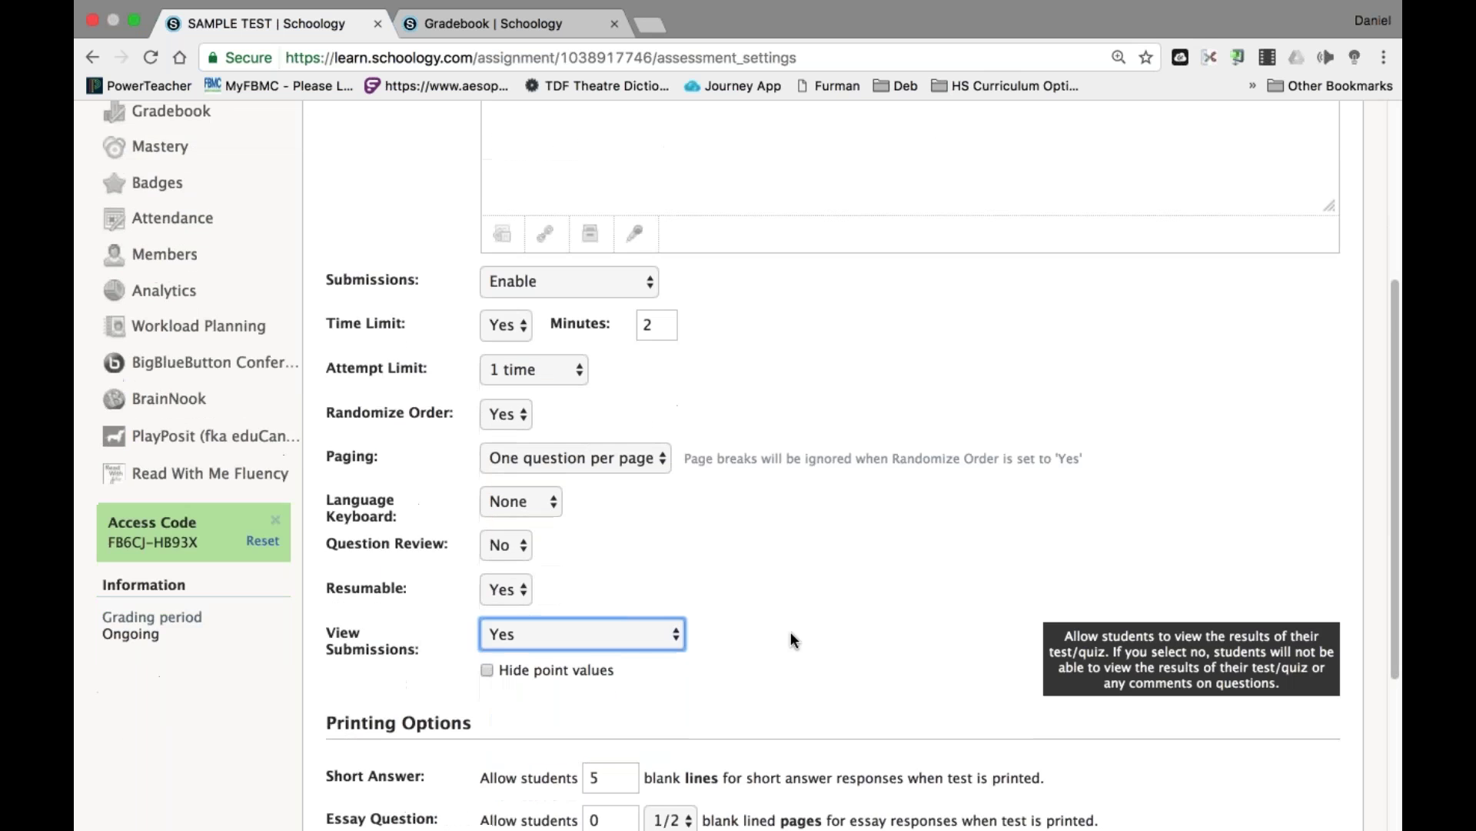
scroll(791, 634, "up", 2)
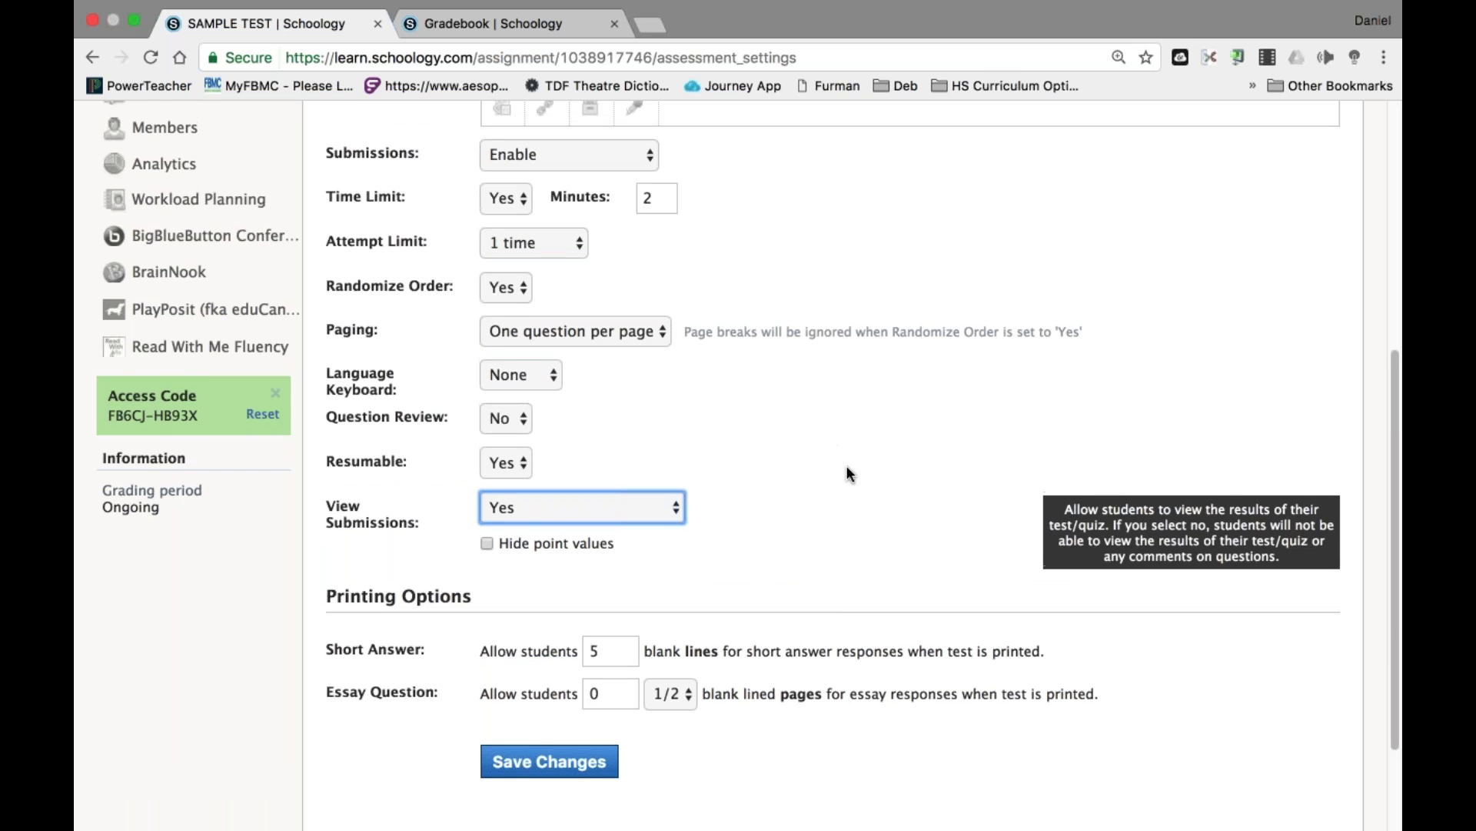
scroll(846, 469, "up", 6)
scroll(847, 468, "down", 5)
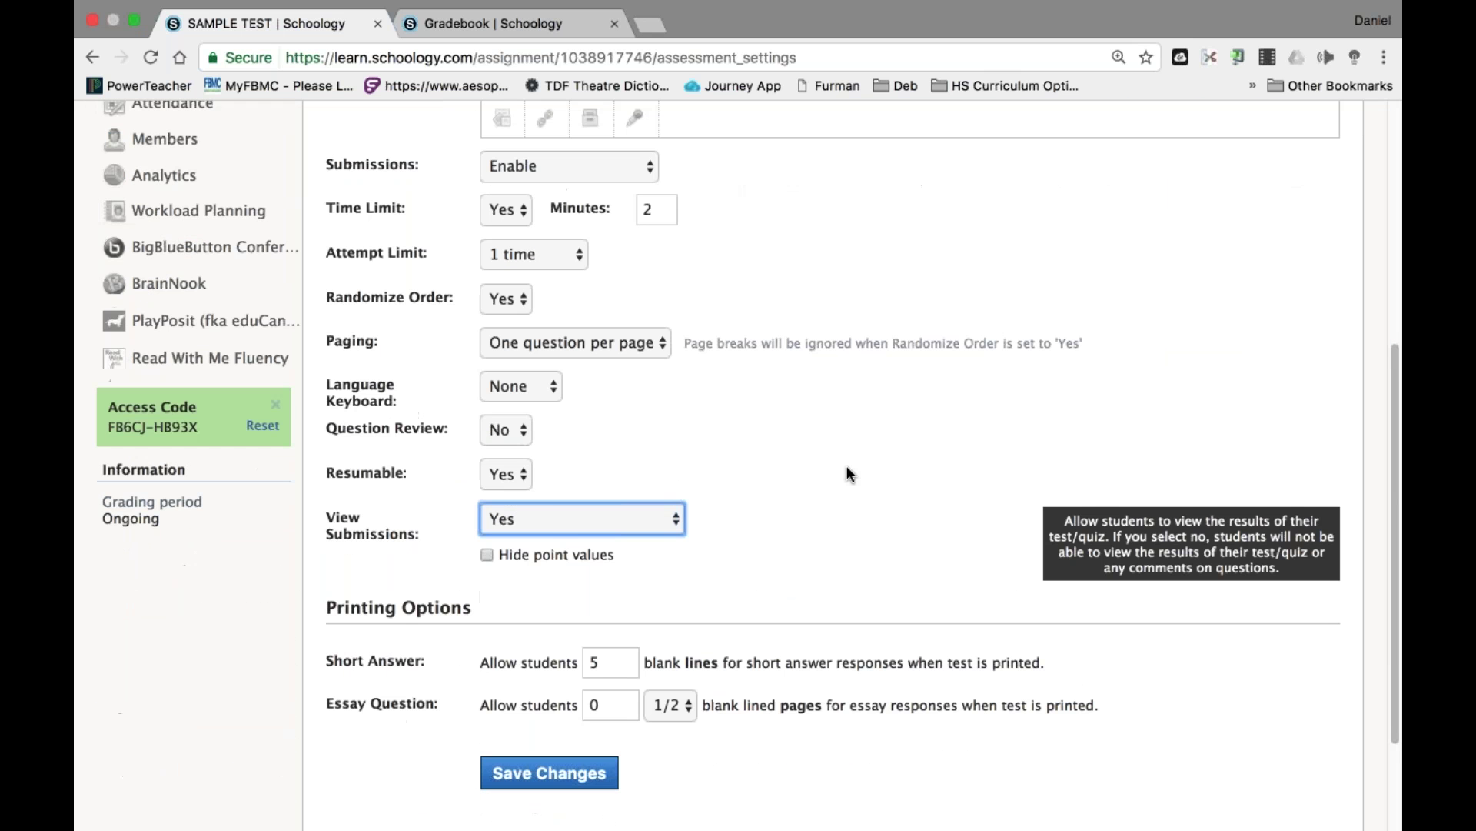
key("n")
left_click(565, 772)
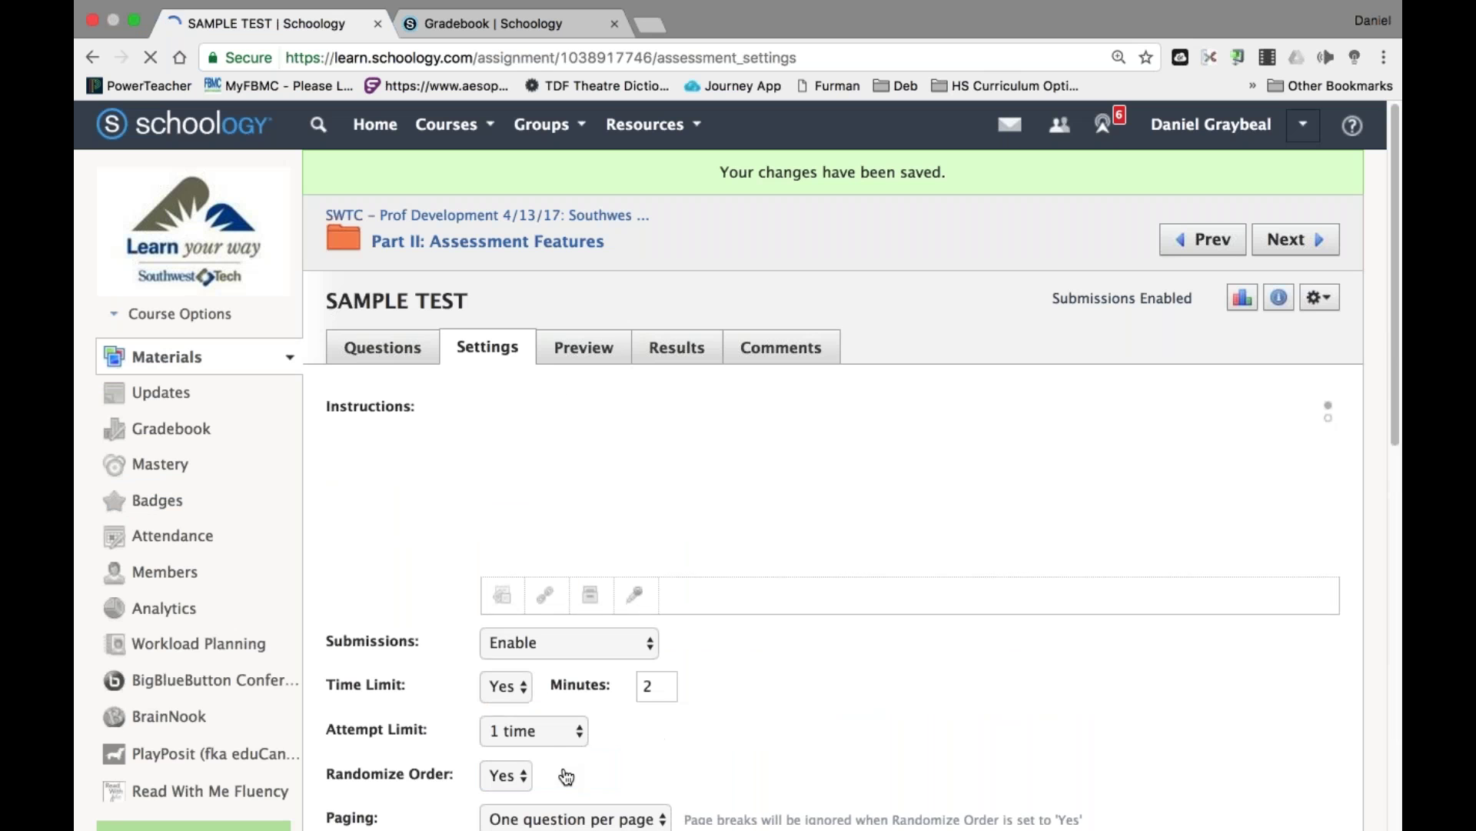
left_click(1299, 131)
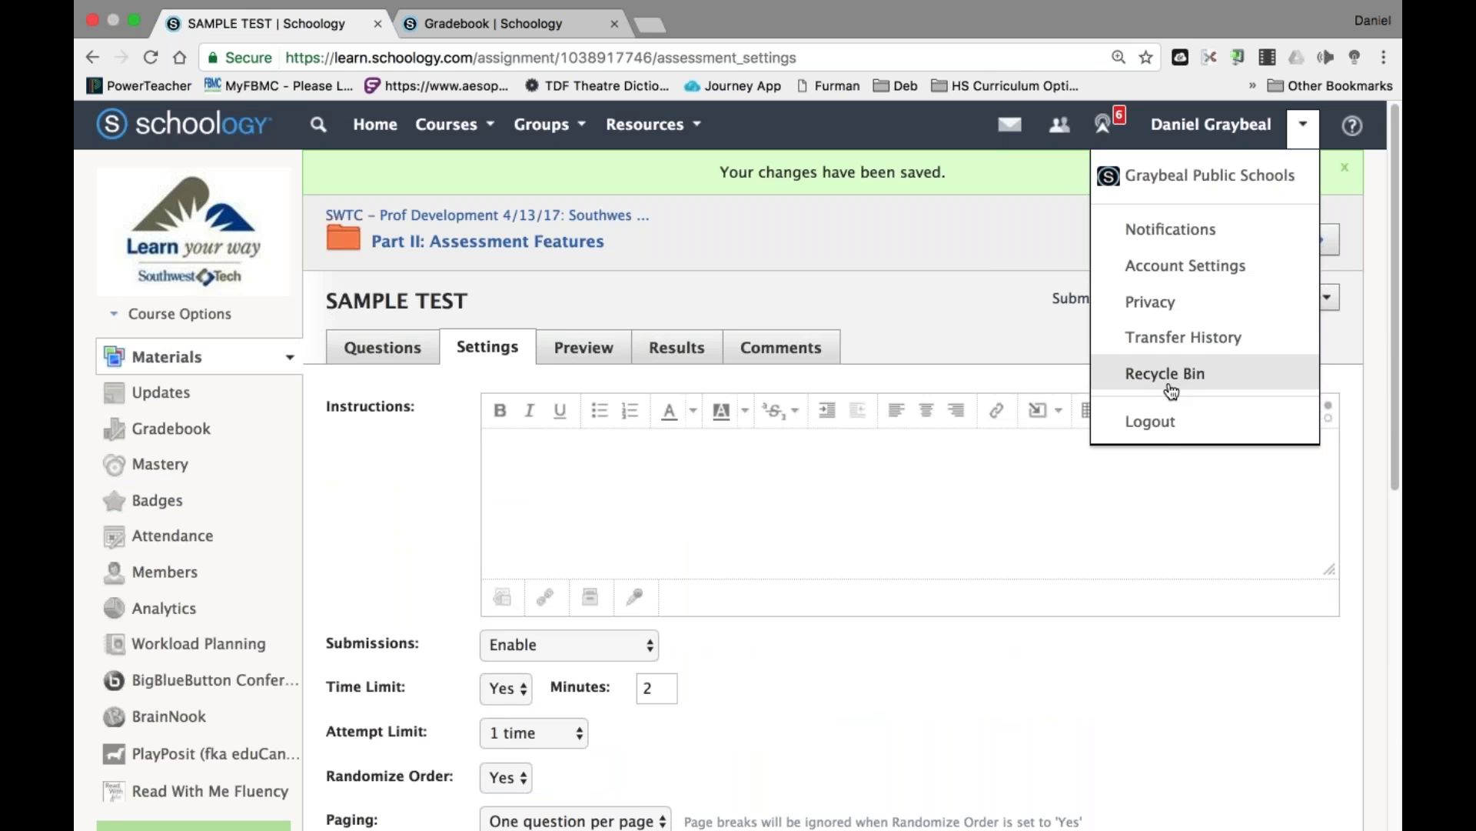
Log out of the instructor account and sign in with the student username.
left_click(1154, 422)
key("super+Left")
key("shift+super+Right")
type("child13.3")
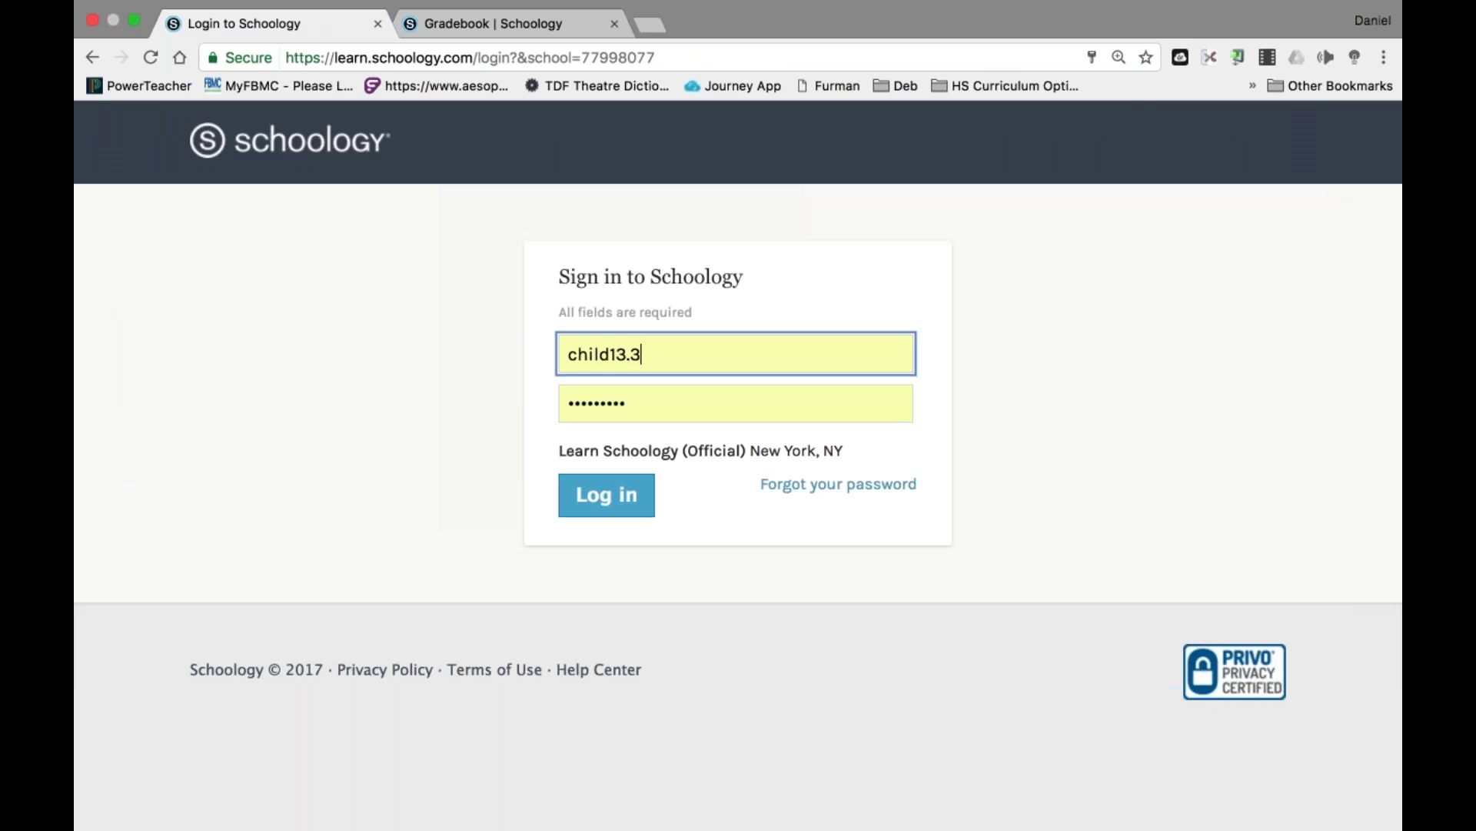
left_click(607, 495)
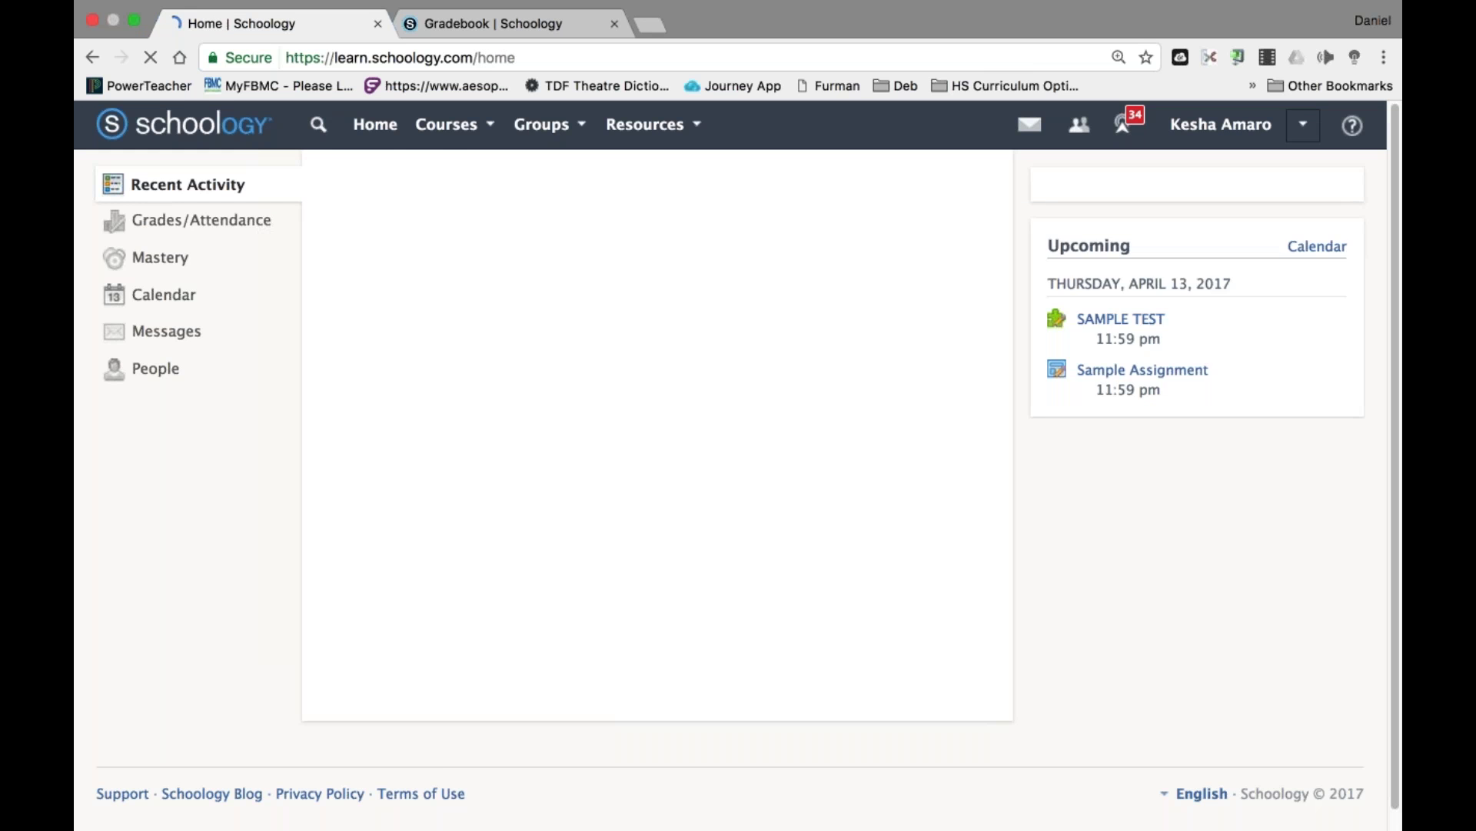
Open SAMPLE TEST in the SWTC course's Part II folder and confirm the 22.22/100 grade.
left_click(489, 124)
scroll(568, 356, "down", 5)
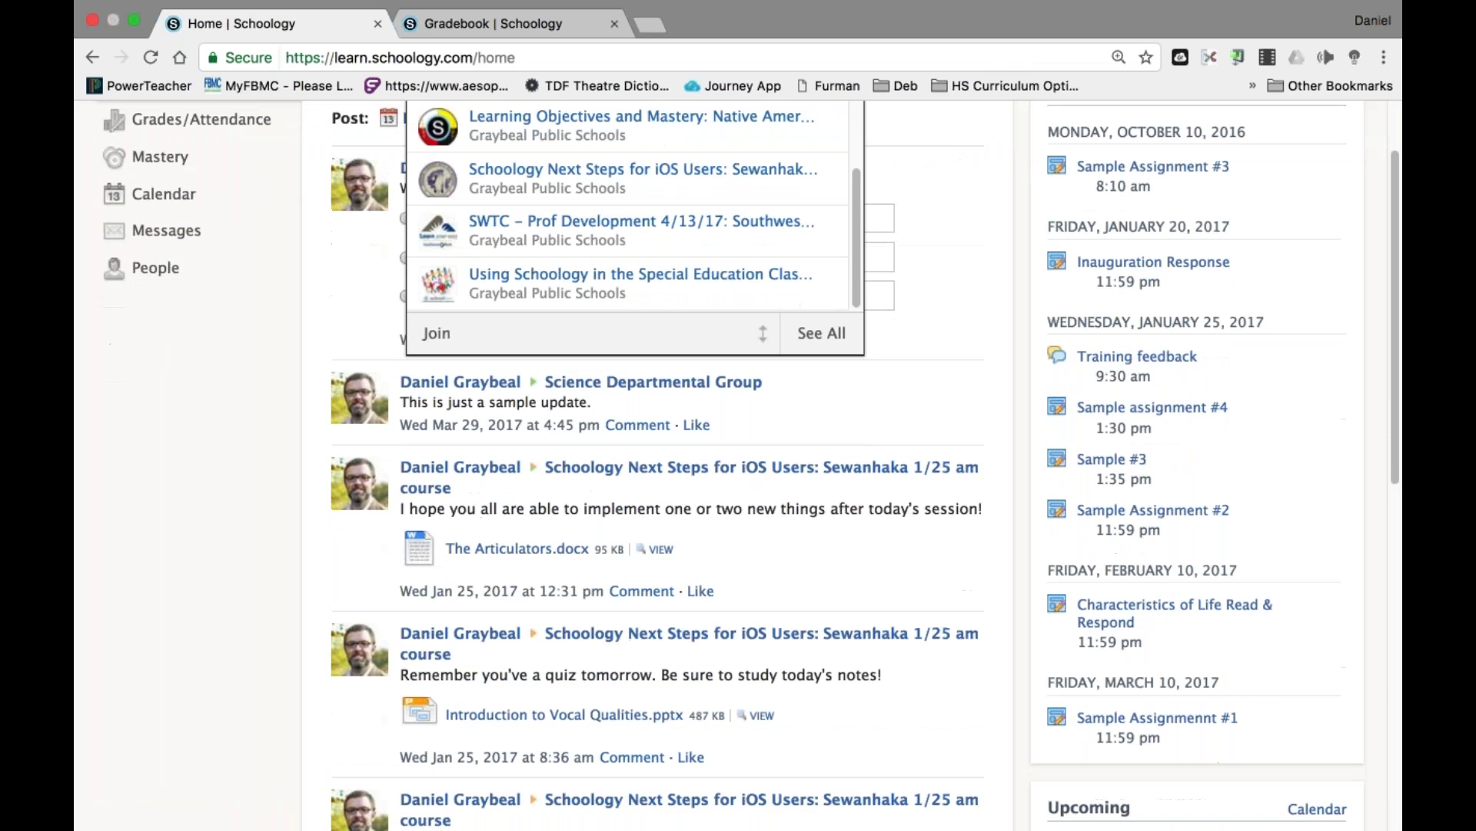
left_click(572, 231)
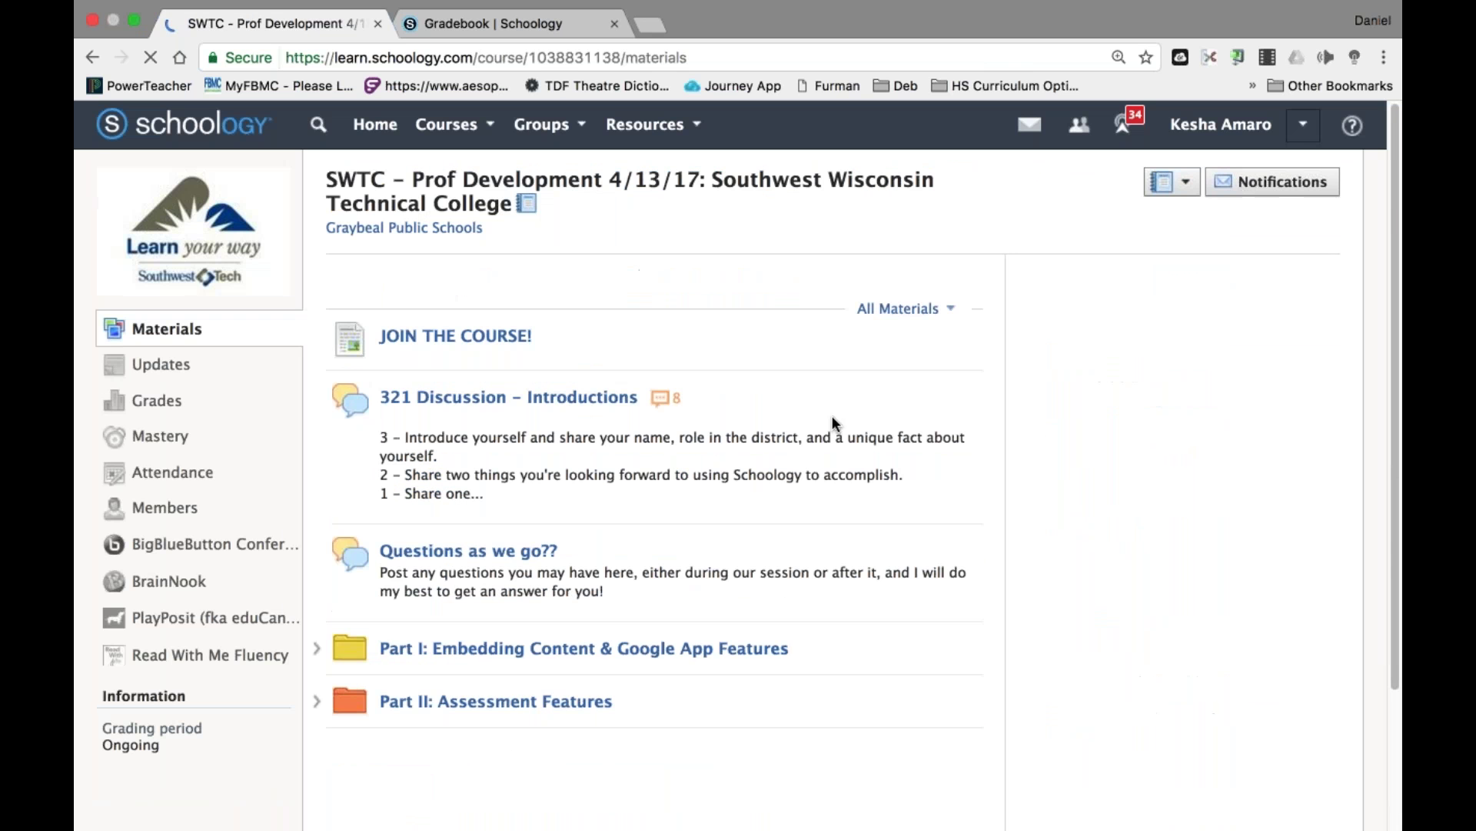
scroll(550, 566, "down", 3)
left_click(550, 575)
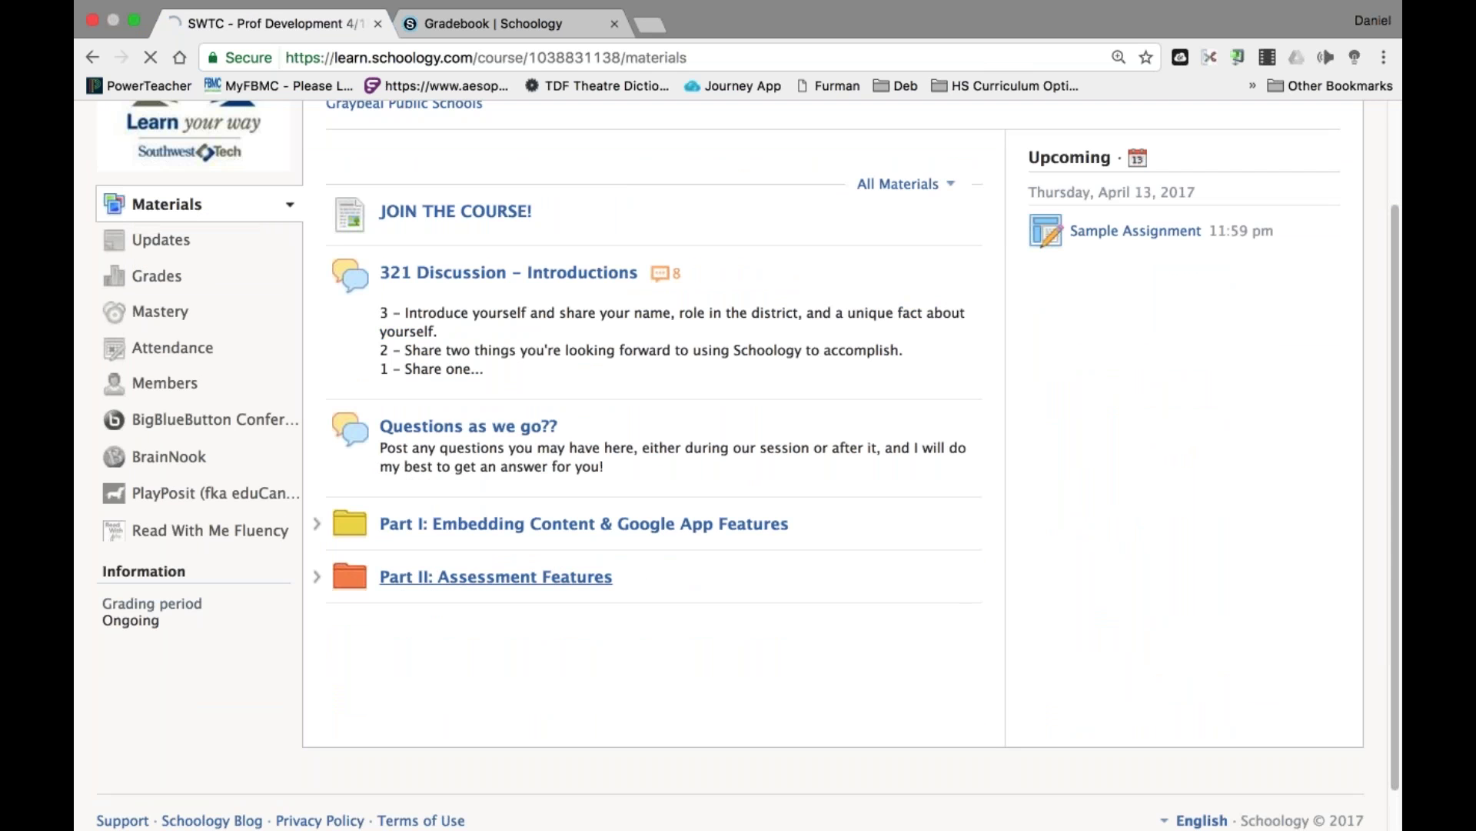
left_click(469, 580)
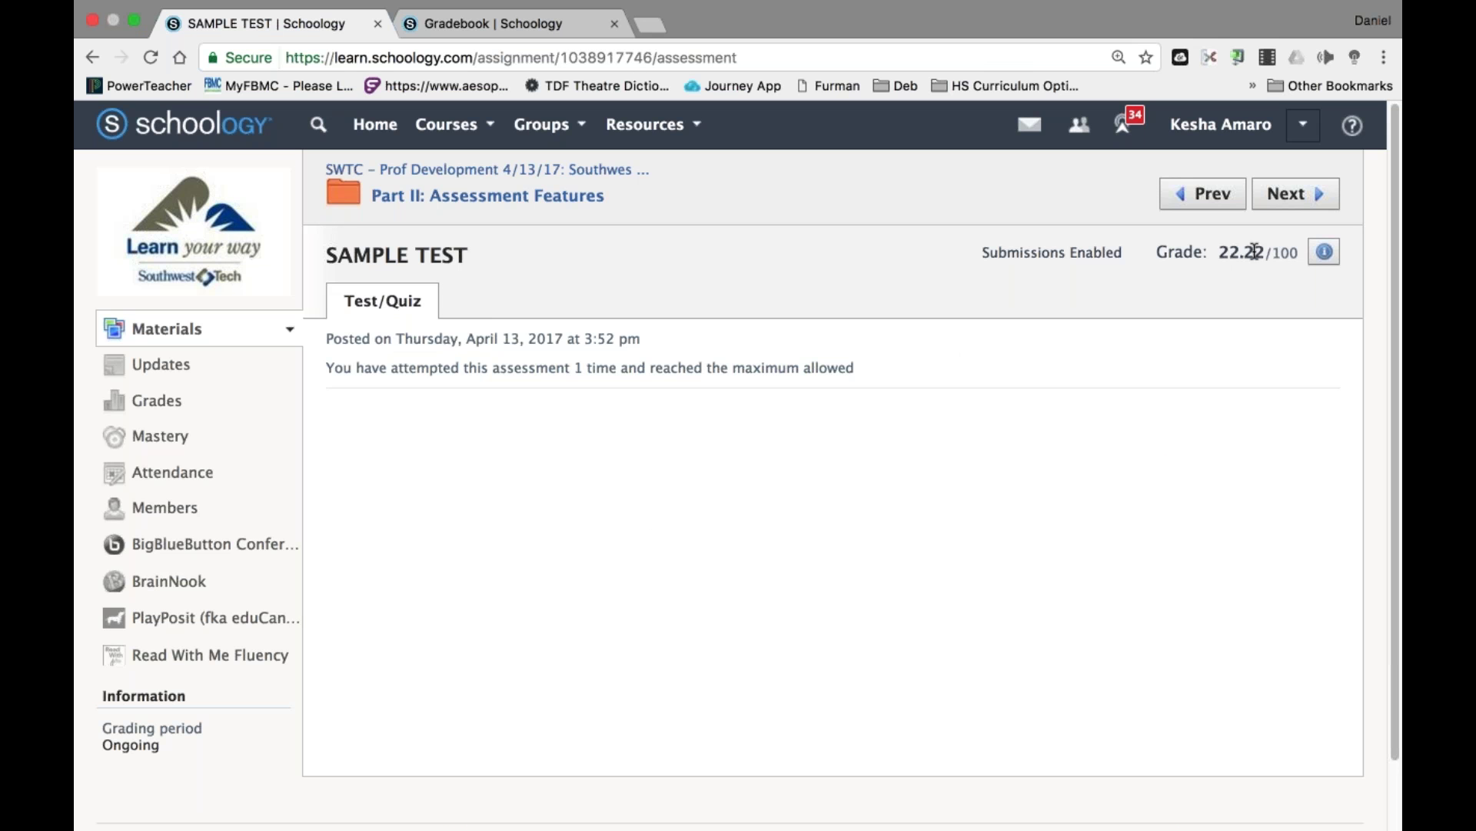
left_click_drag(1220, 252, 1275, 251)
left_click(1197, 369)
left_click(1303, 124)
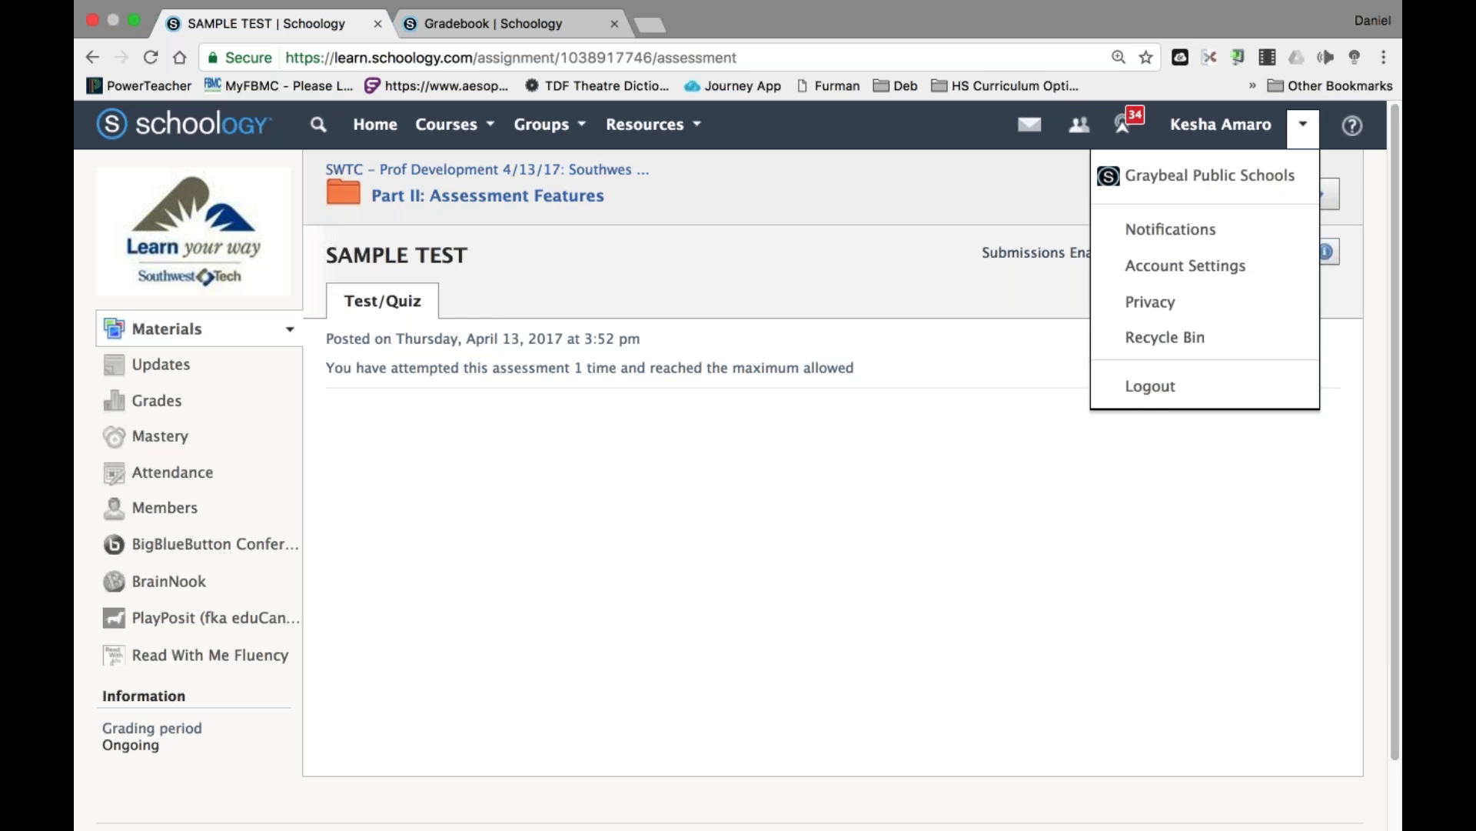
Log out of the student account and sign back in with the instructor username.
left_click(1152, 390)
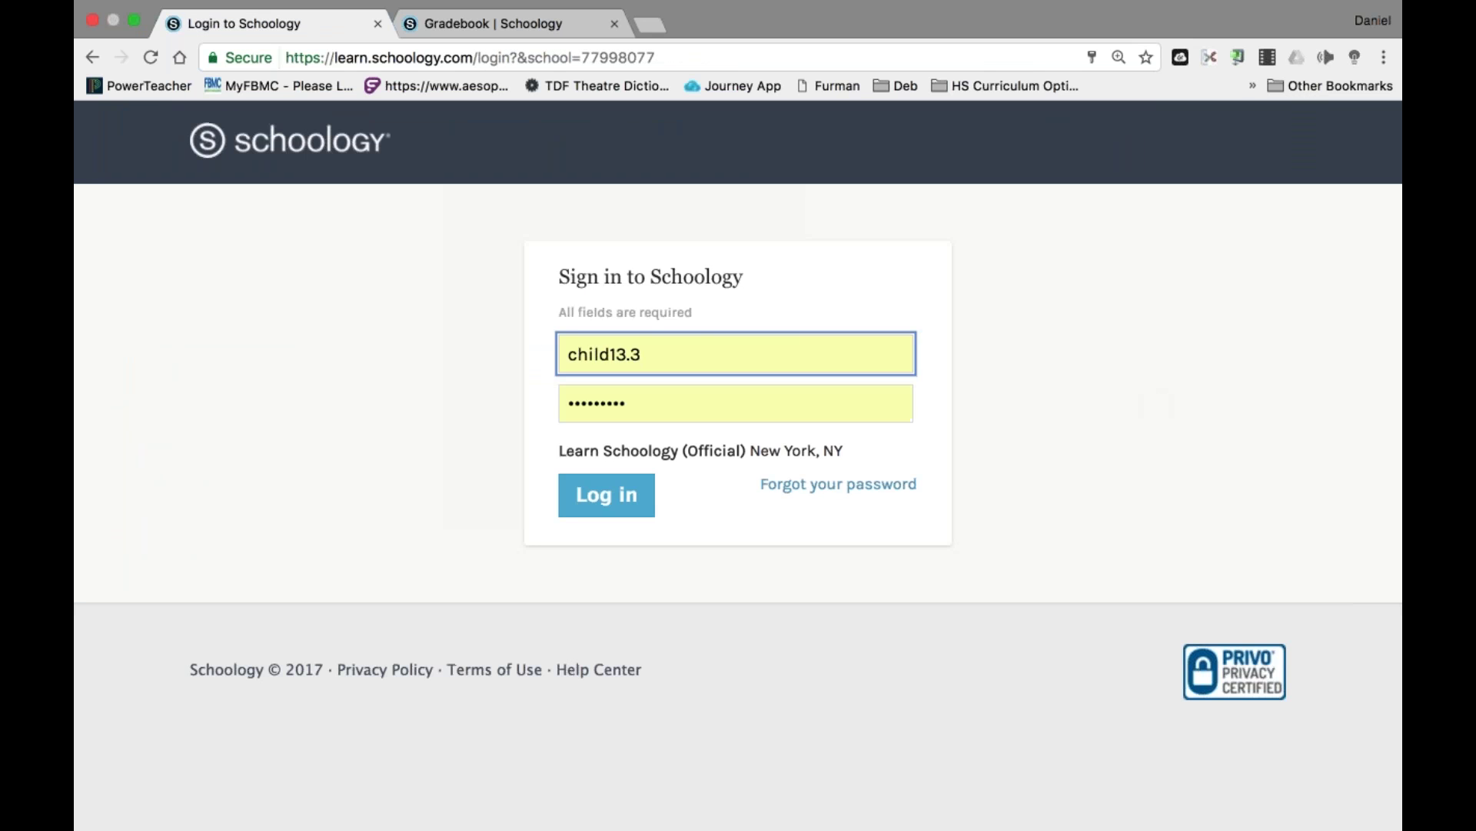
key("super+a")
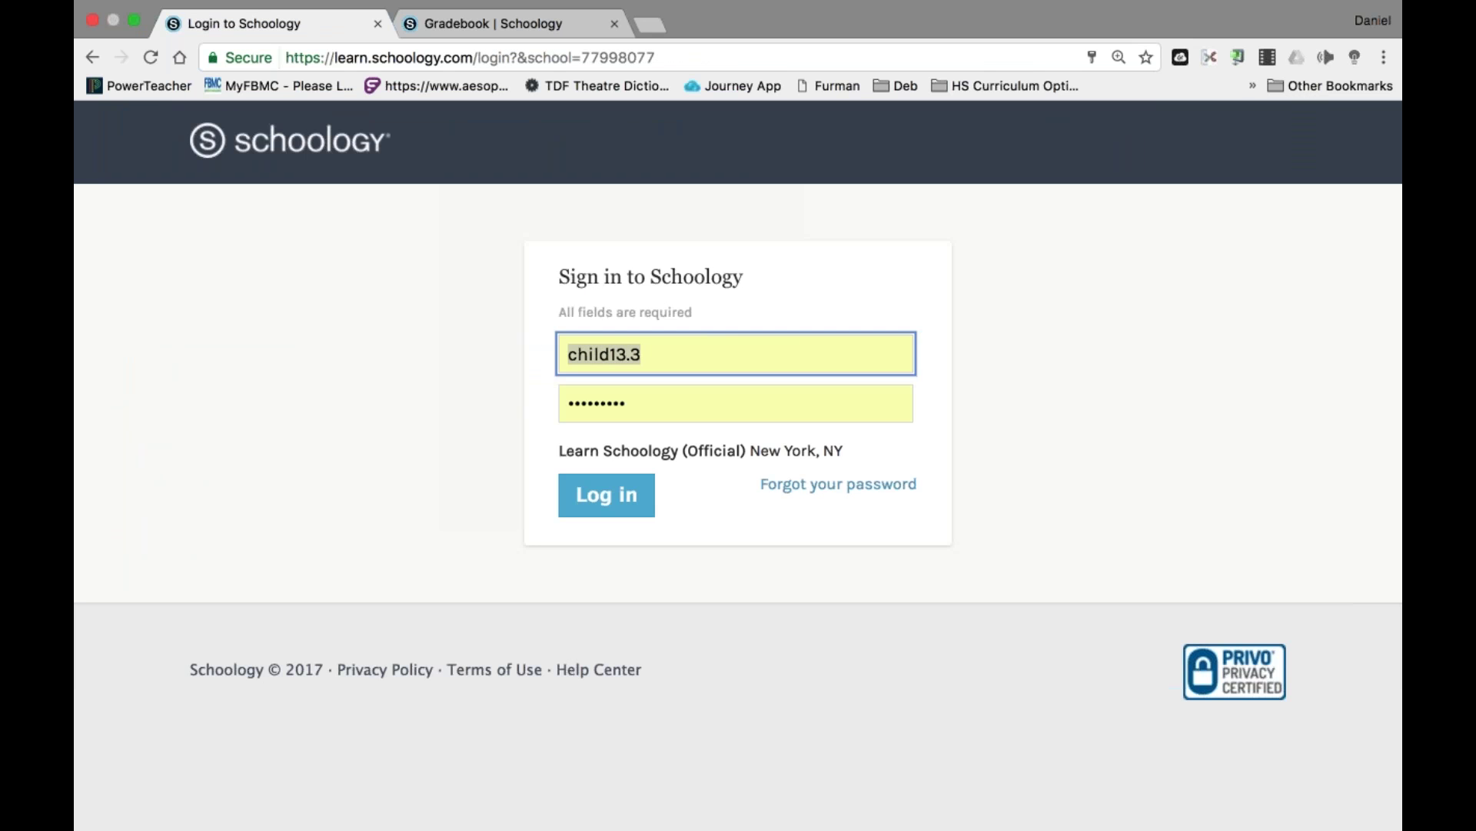
type("Principal13")
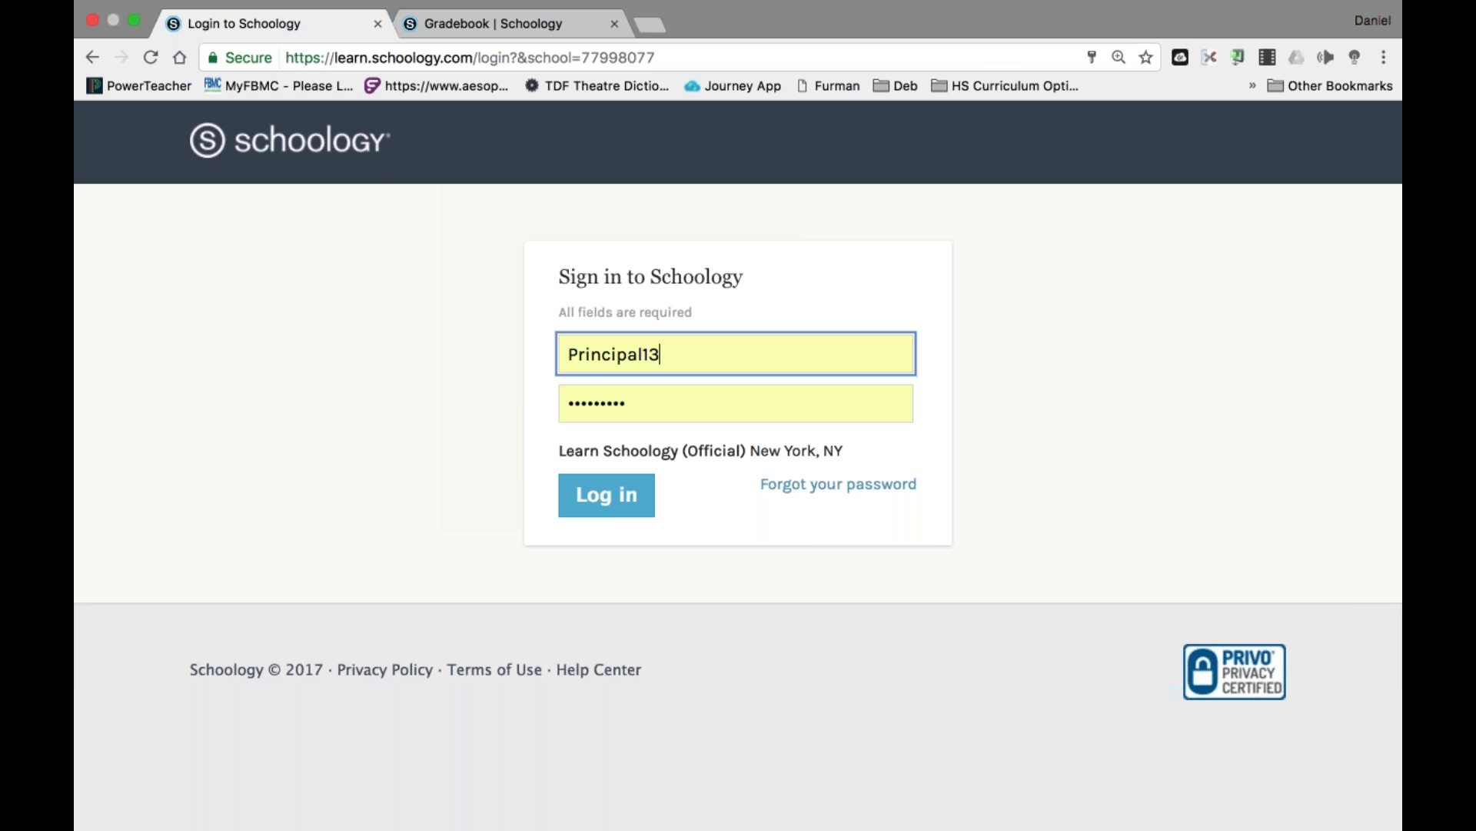
left_click(604, 506)
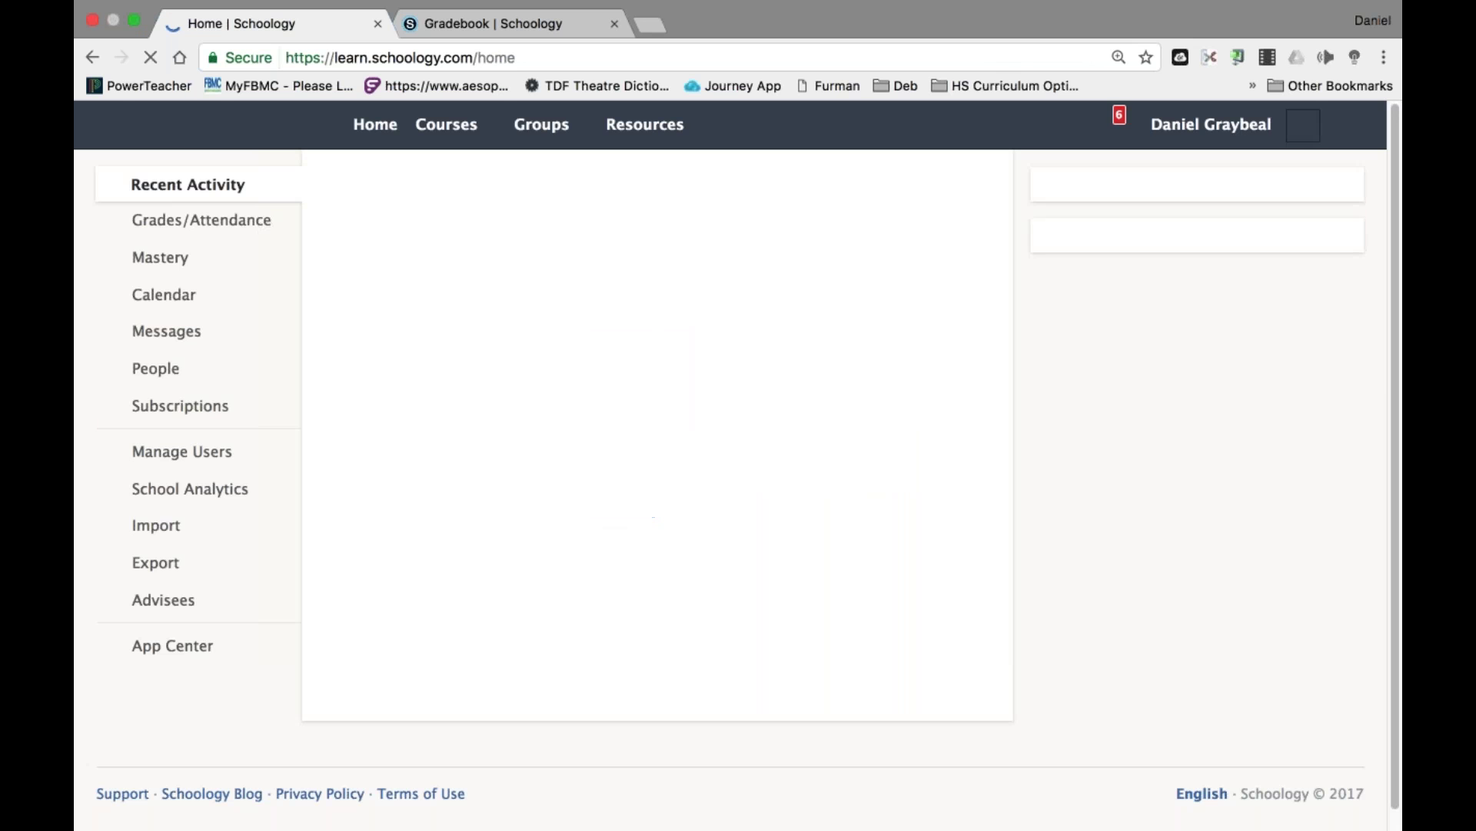
Go to the SWTC course's Part II: Assessment Features folder and open SAMPLE TEST.
left_click(454, 123)
scroll(552, 284, "down", 3)
scroll(552, 285, "down", 8)
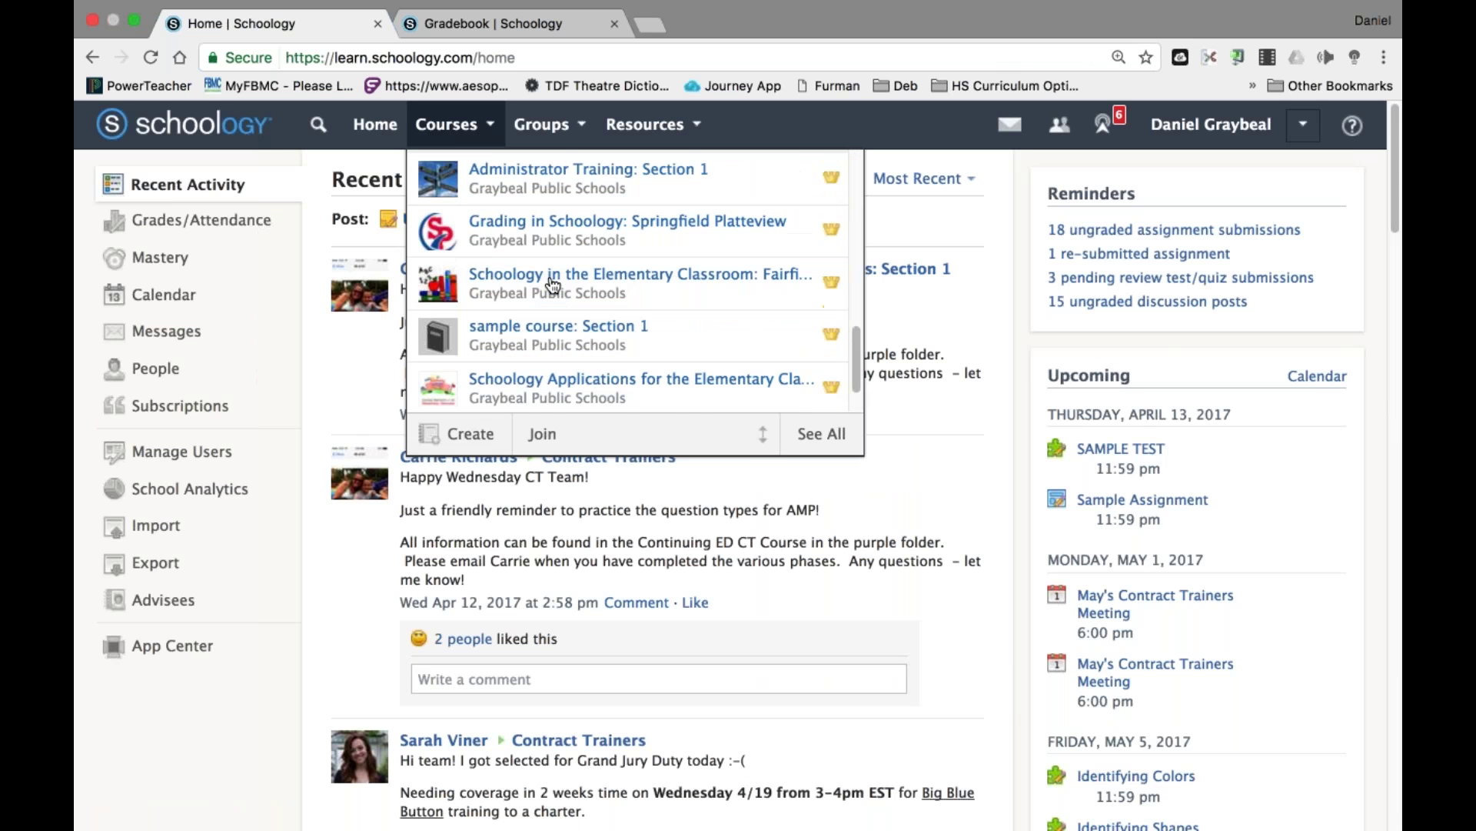
scroll(546, 351, "down", 3)
left_click(555, 285)
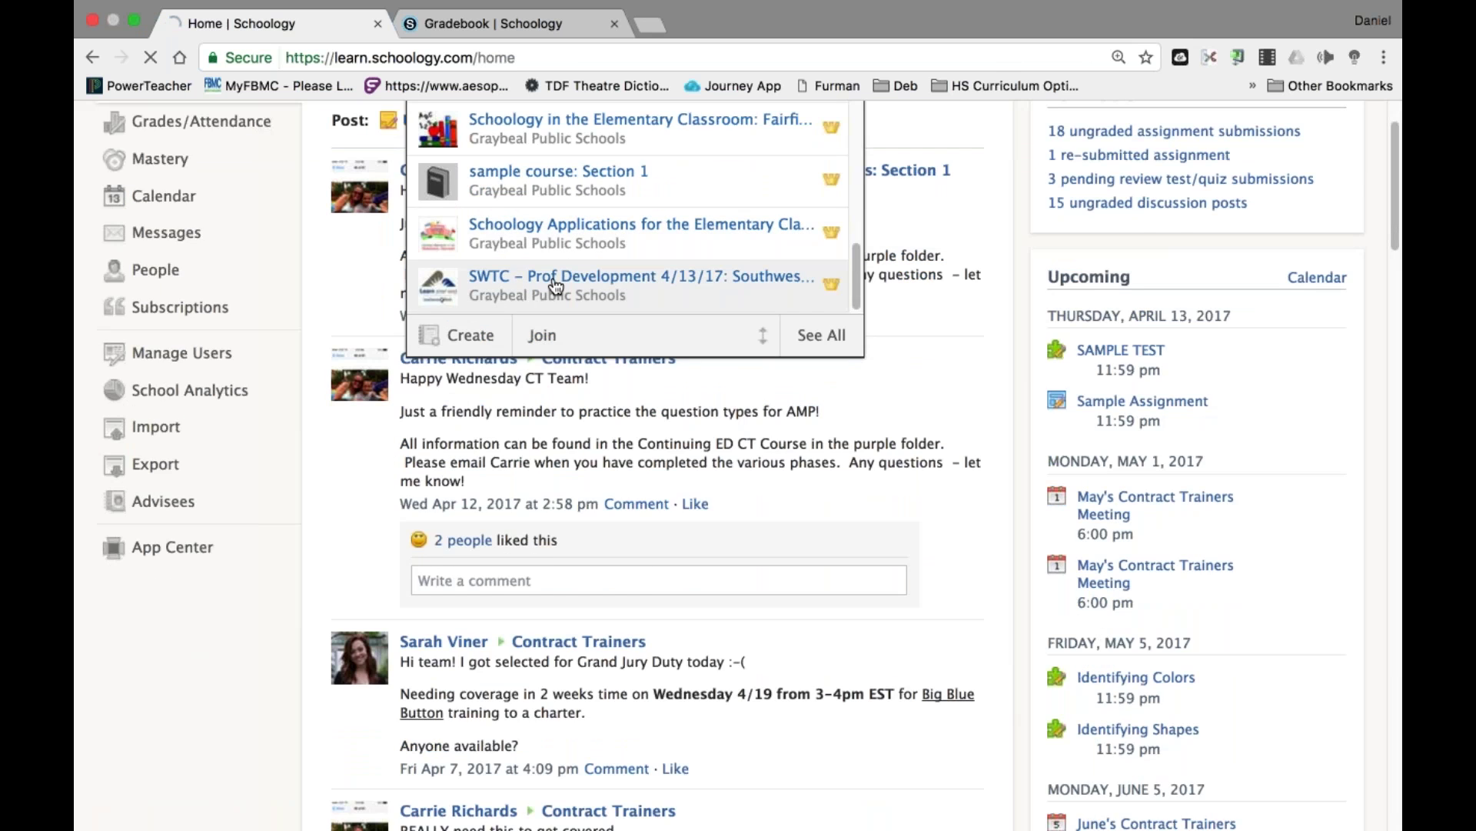
scroll(553, 287, "down", 2)
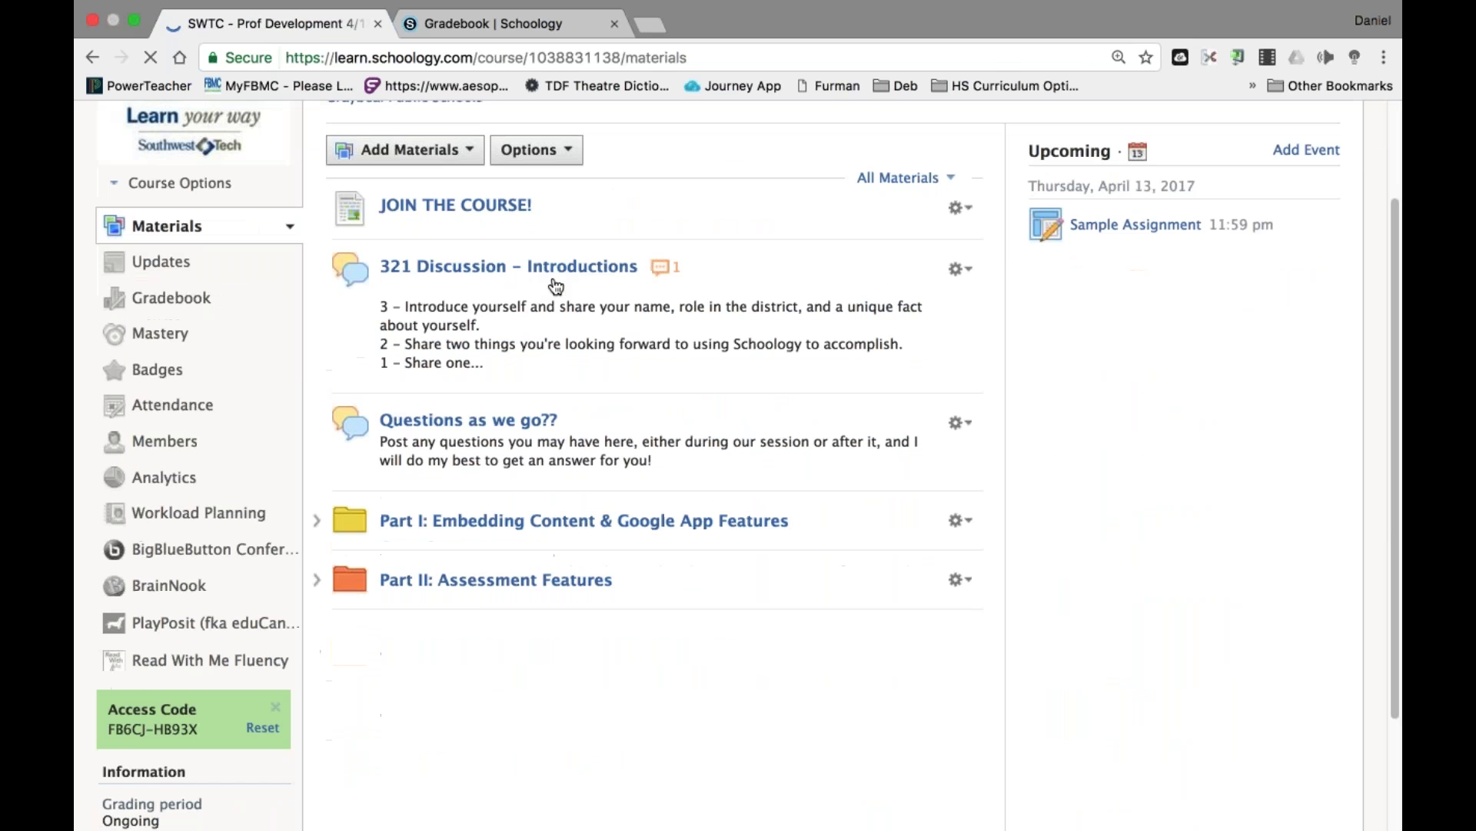
left_click(472, 589)
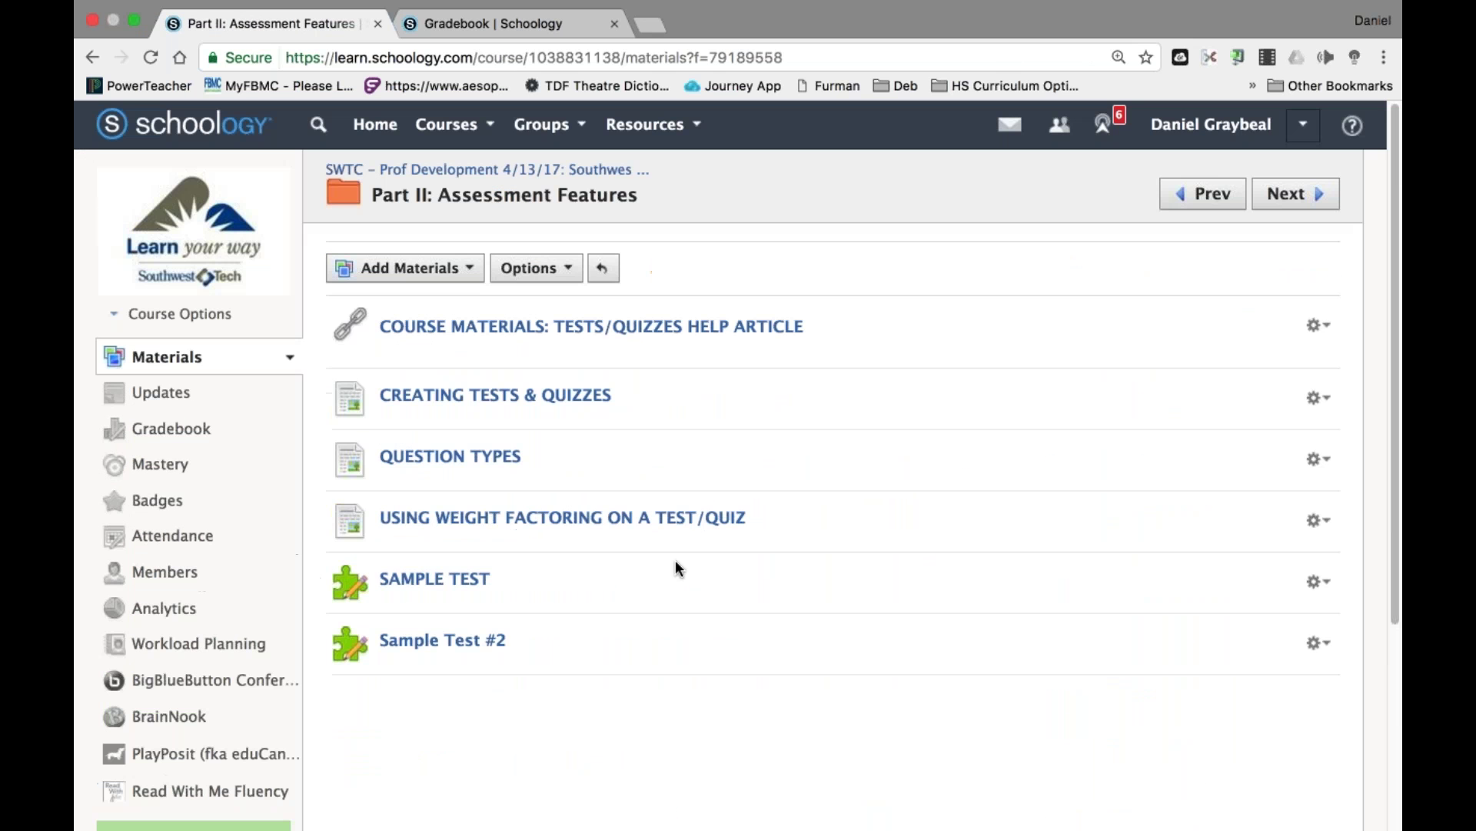
left_click(452, 582)
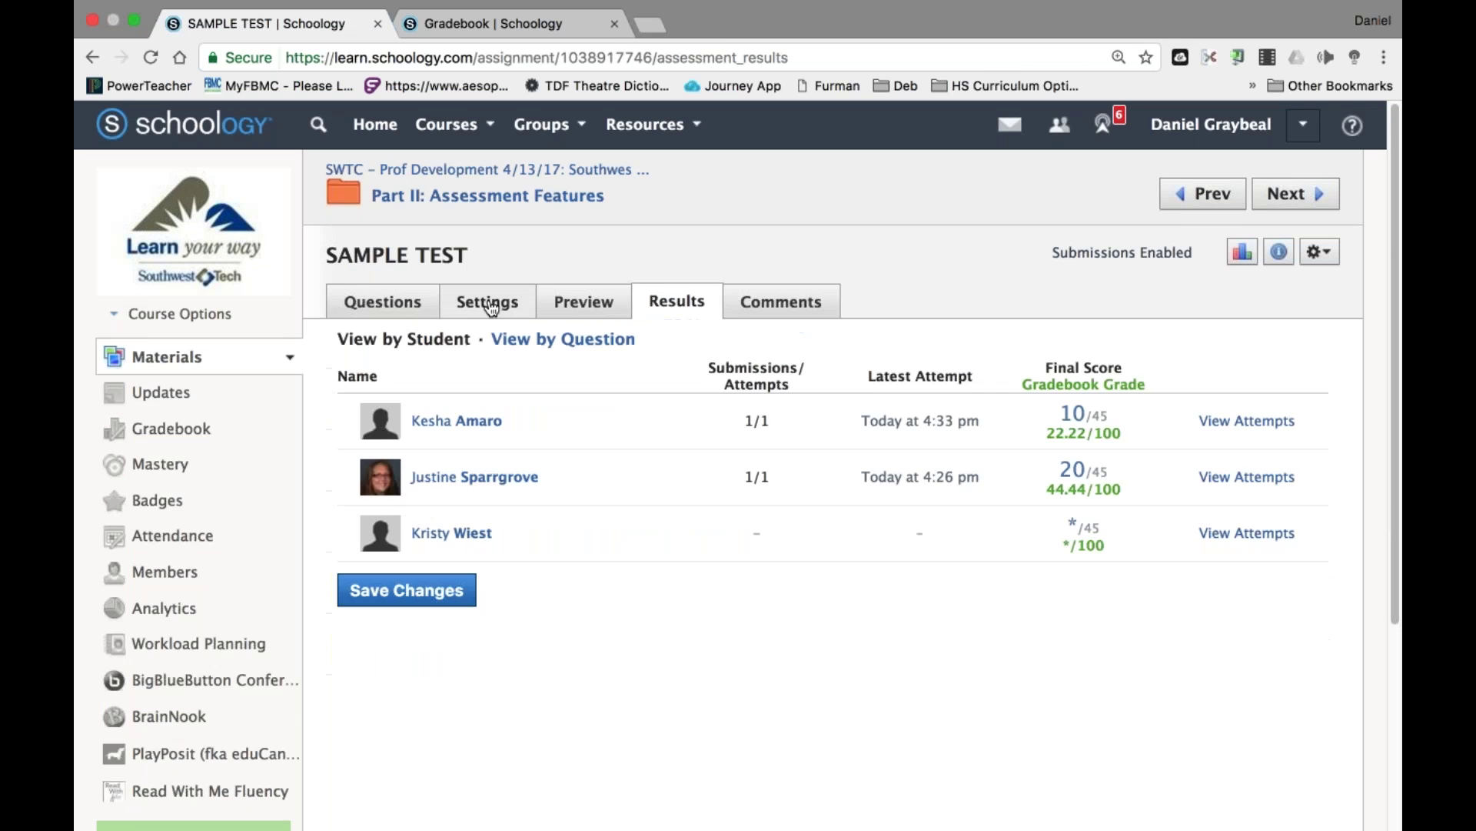
In the test's settings, set View Submissions to Yes and save the changes.
left_click(488, 302)
scroll(846, 461, "down", 5)
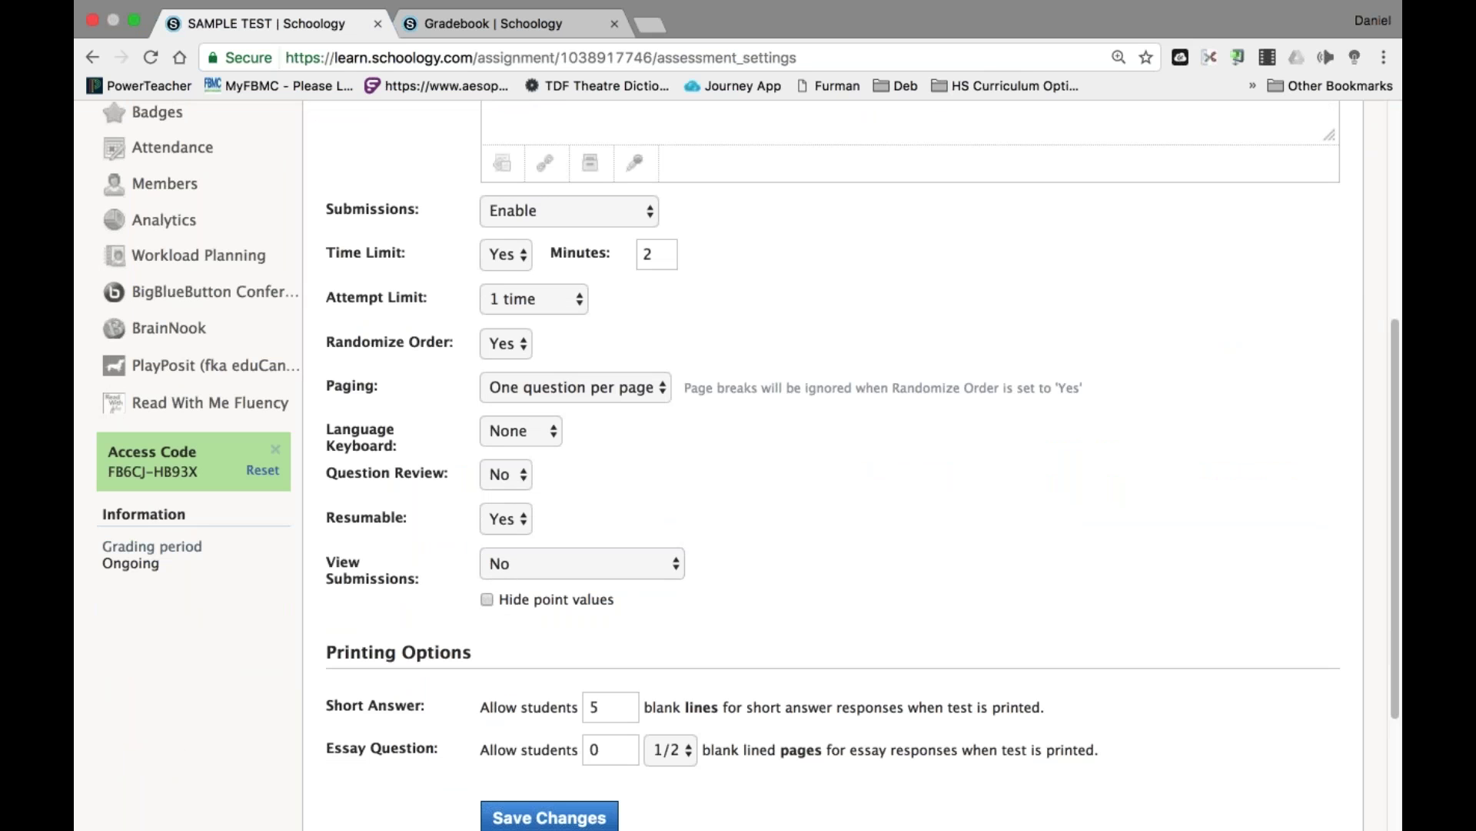
left_click(603, 569)
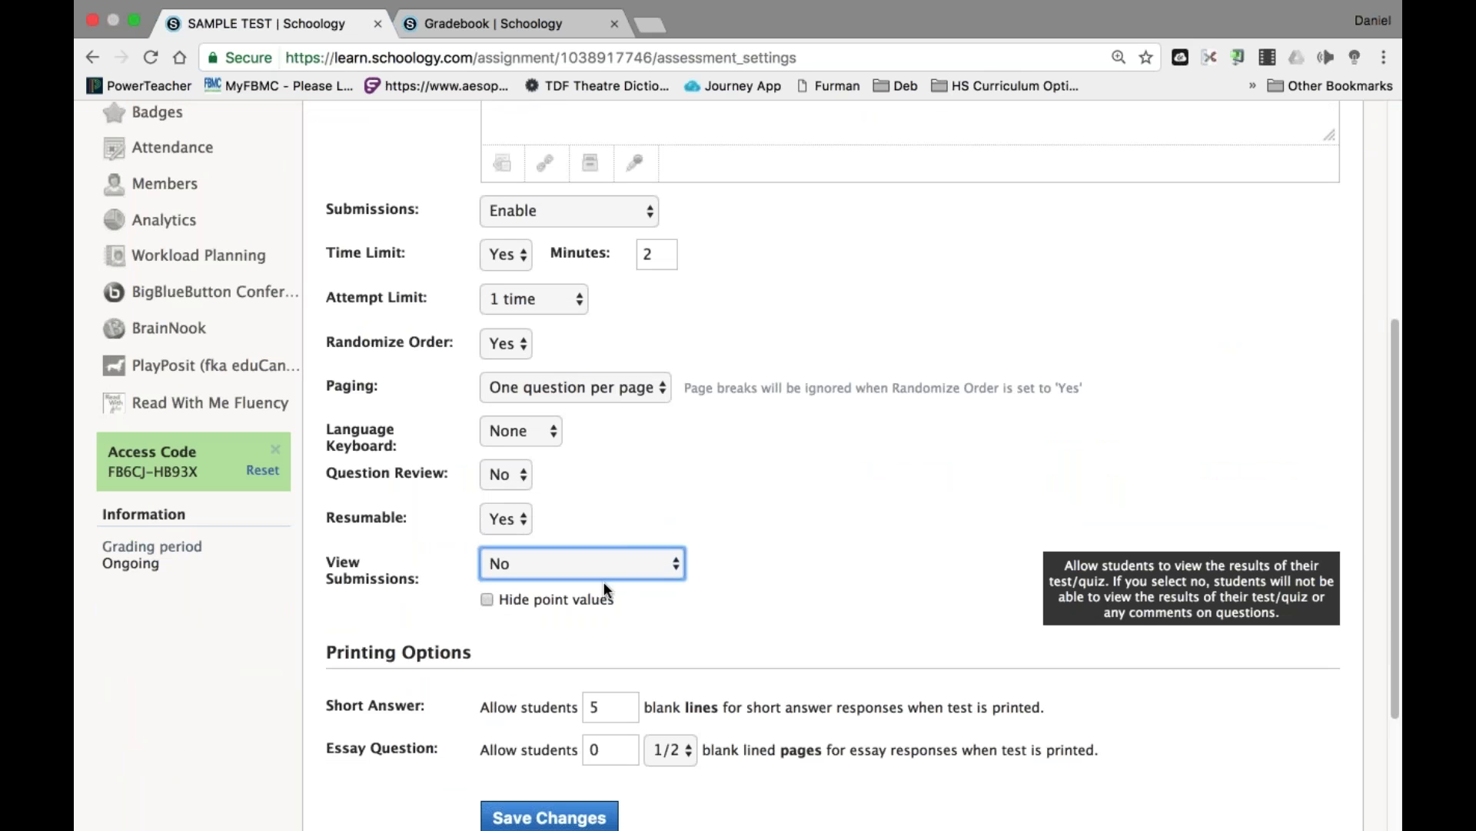
key("y")
key("Return")
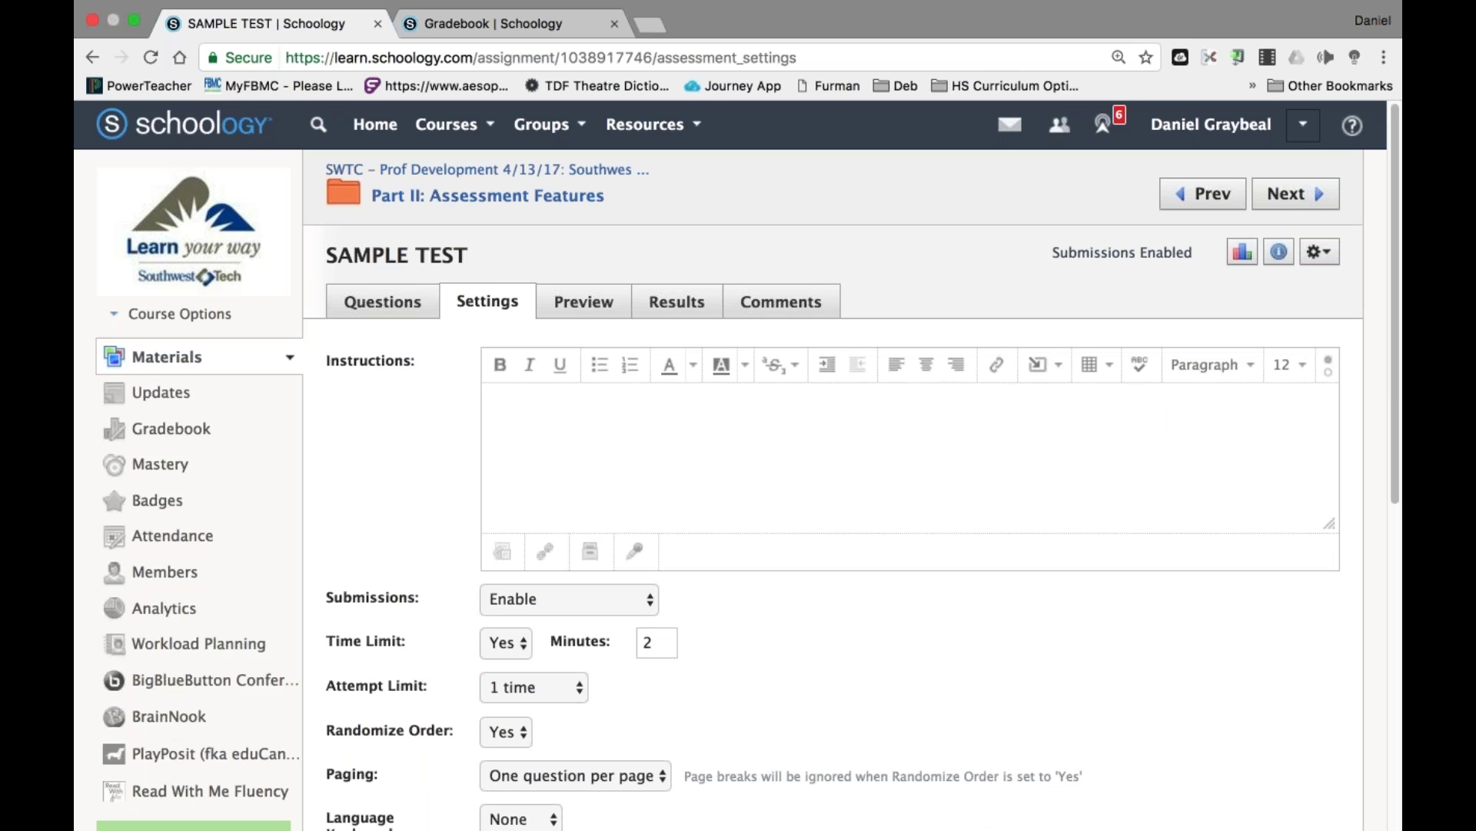
Log out of the instructor account and sign in with the suggested student username.
left_click(1303, 126)
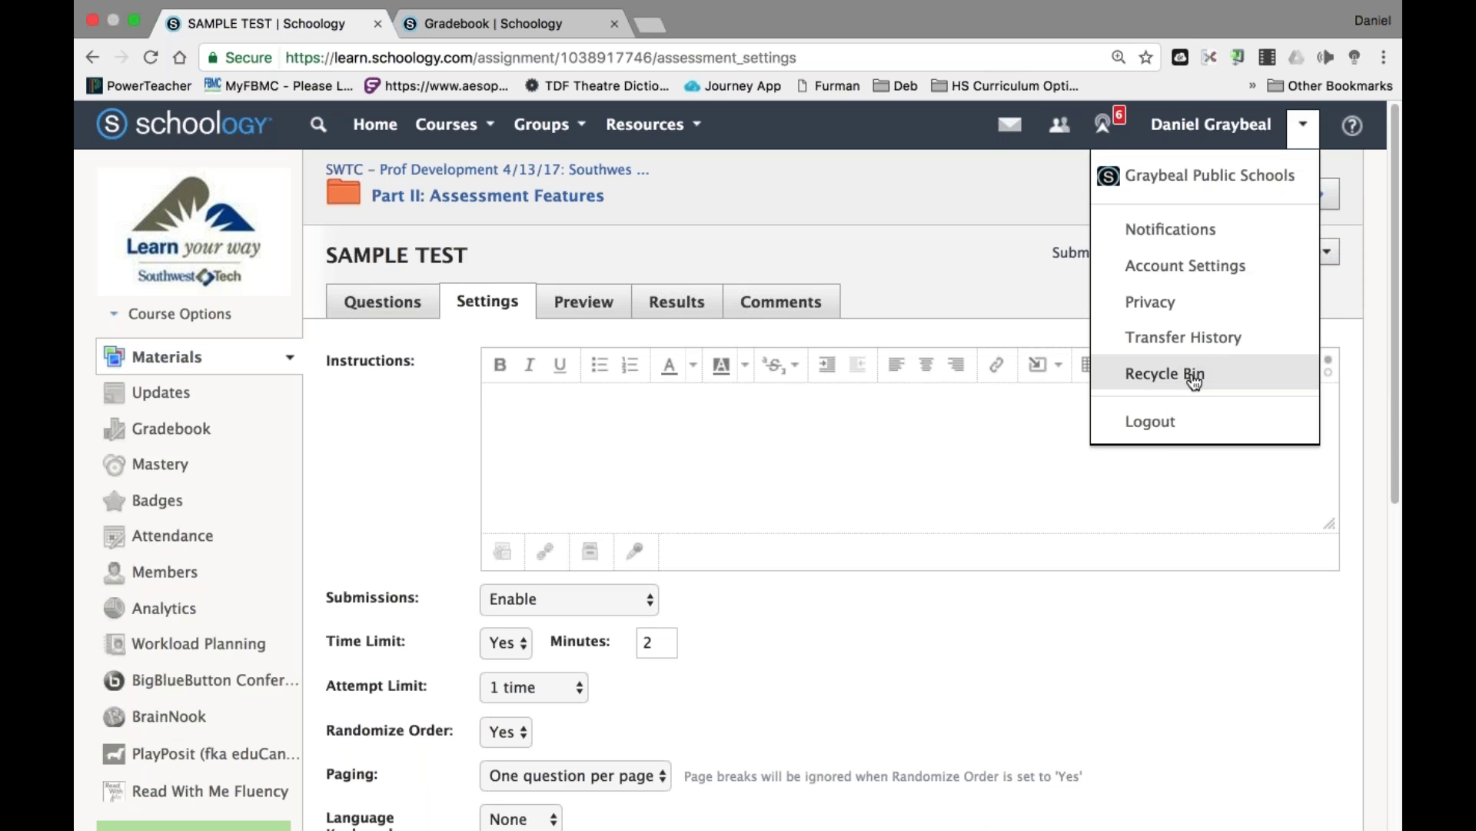
left_click(1170, 421)
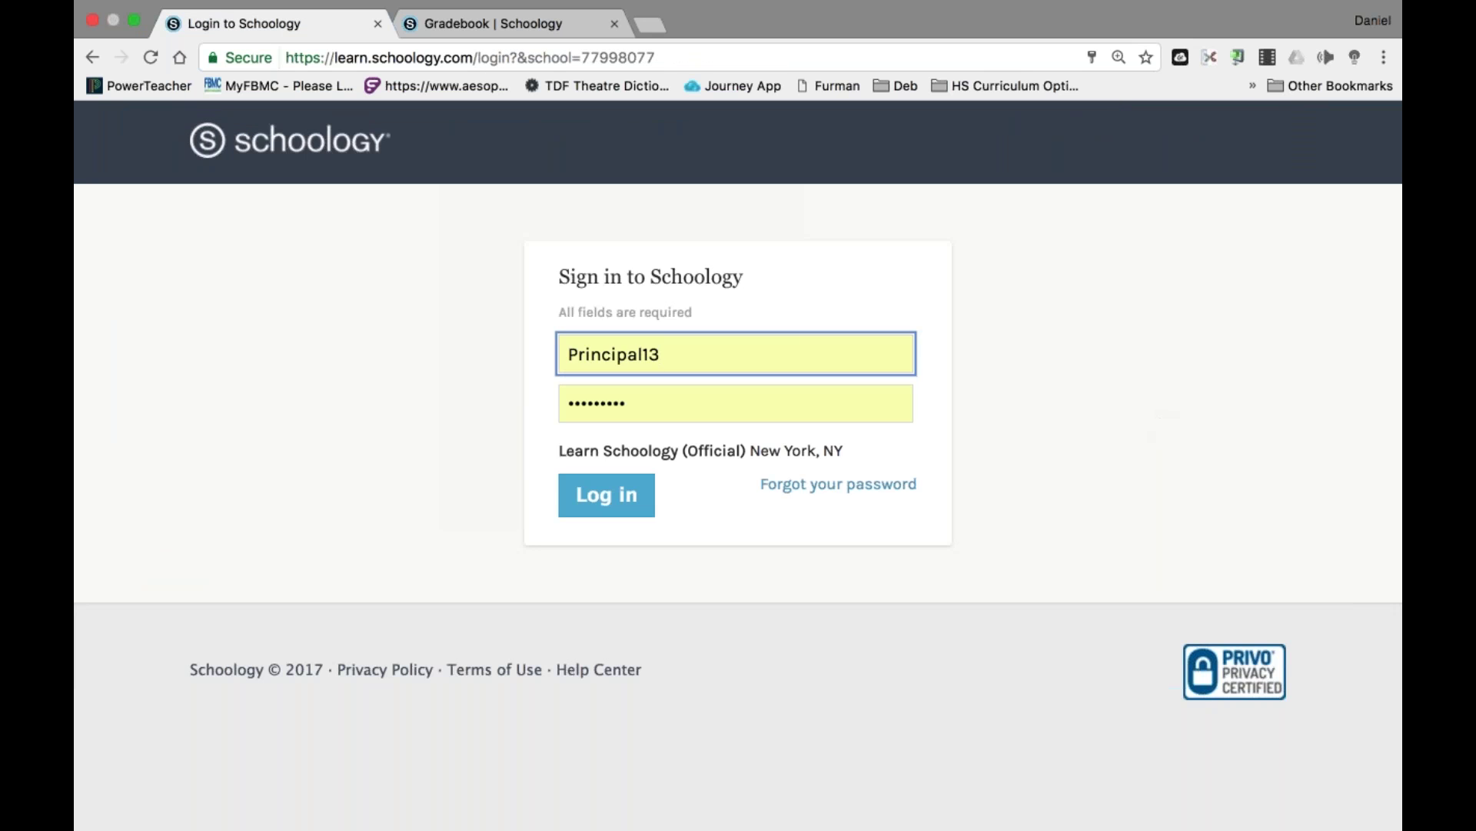
key("super+a")
type("chil")
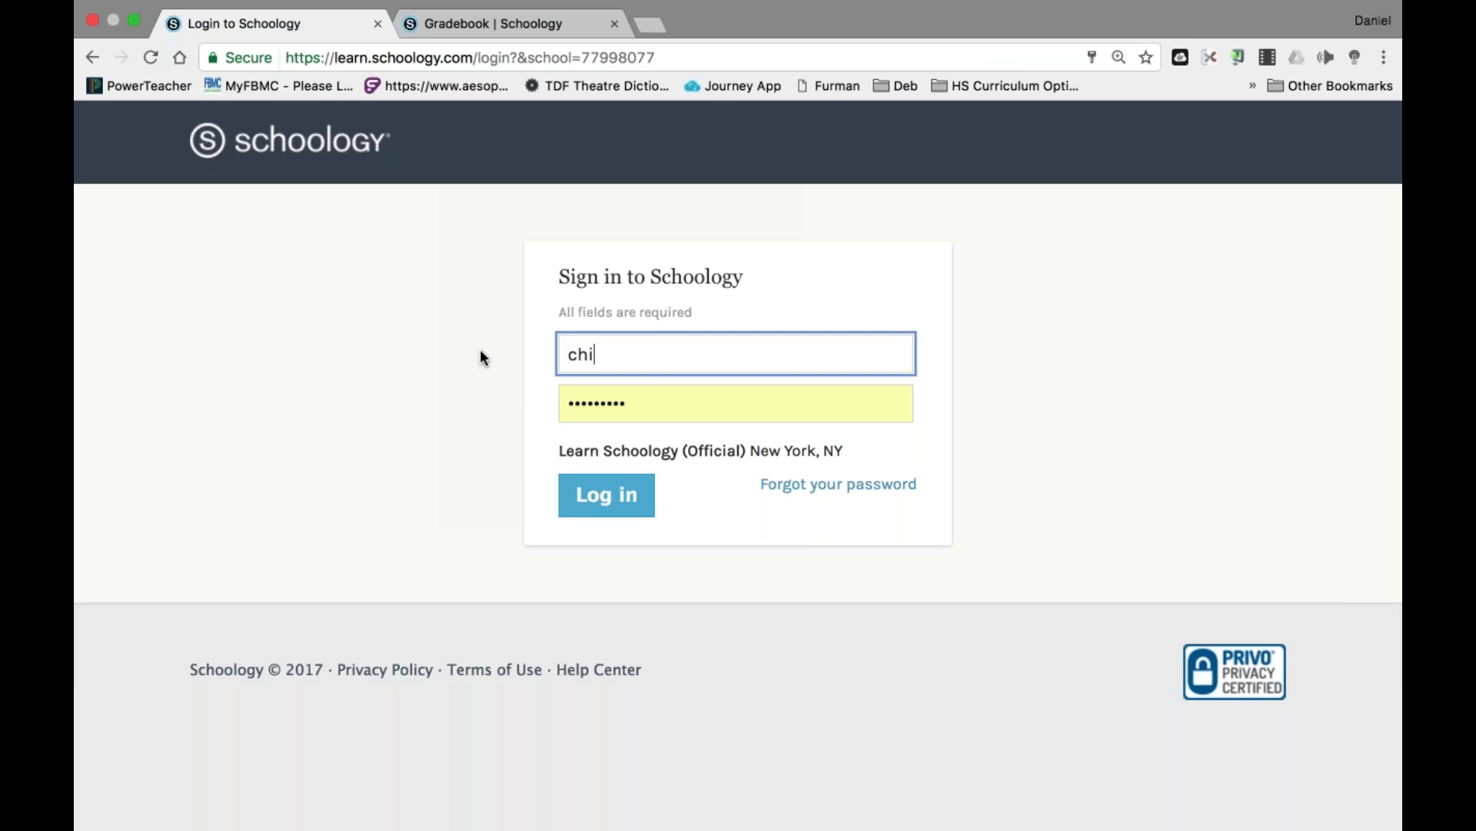
key("Right")
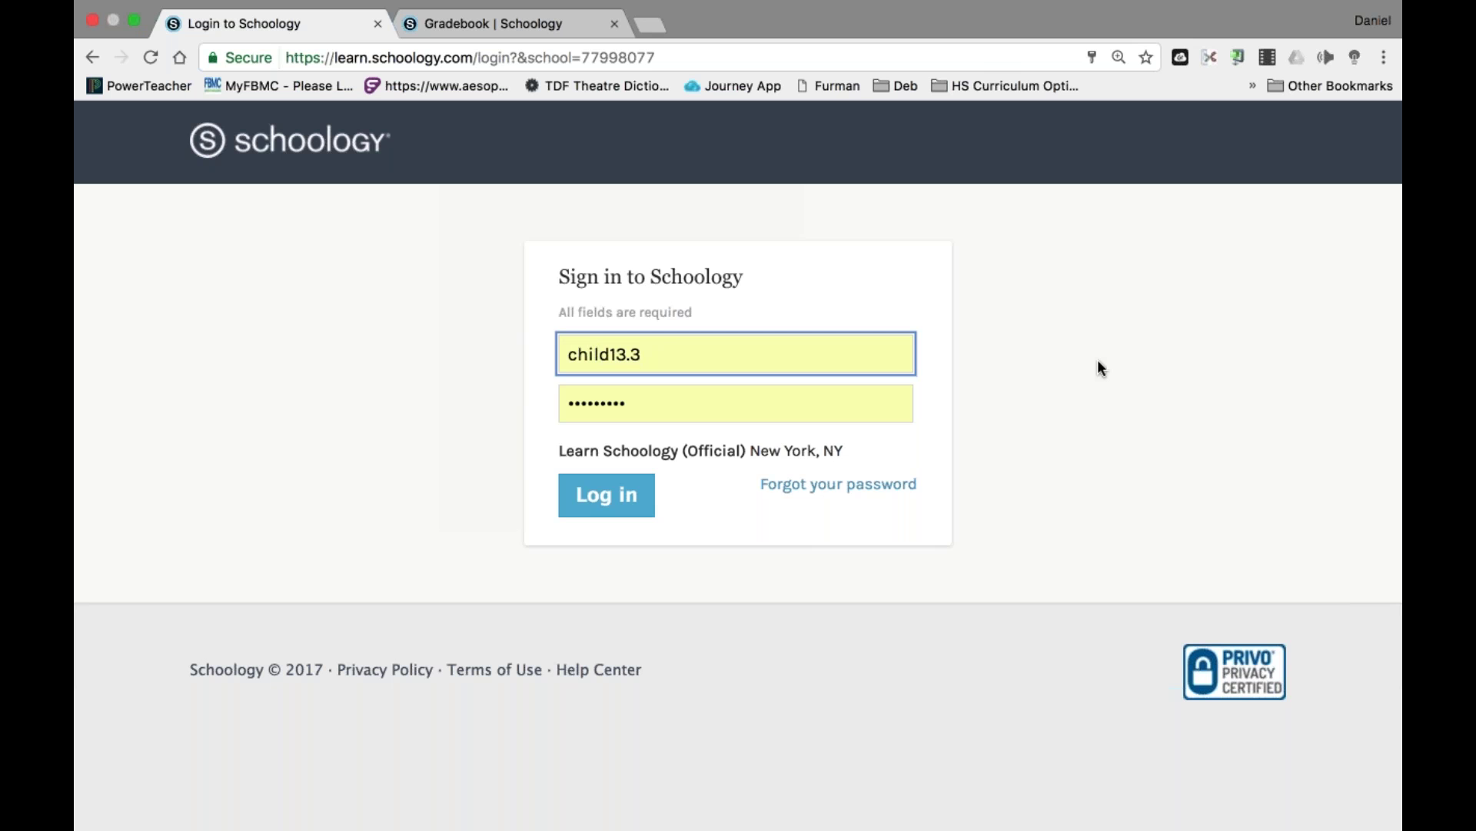
key("Return")
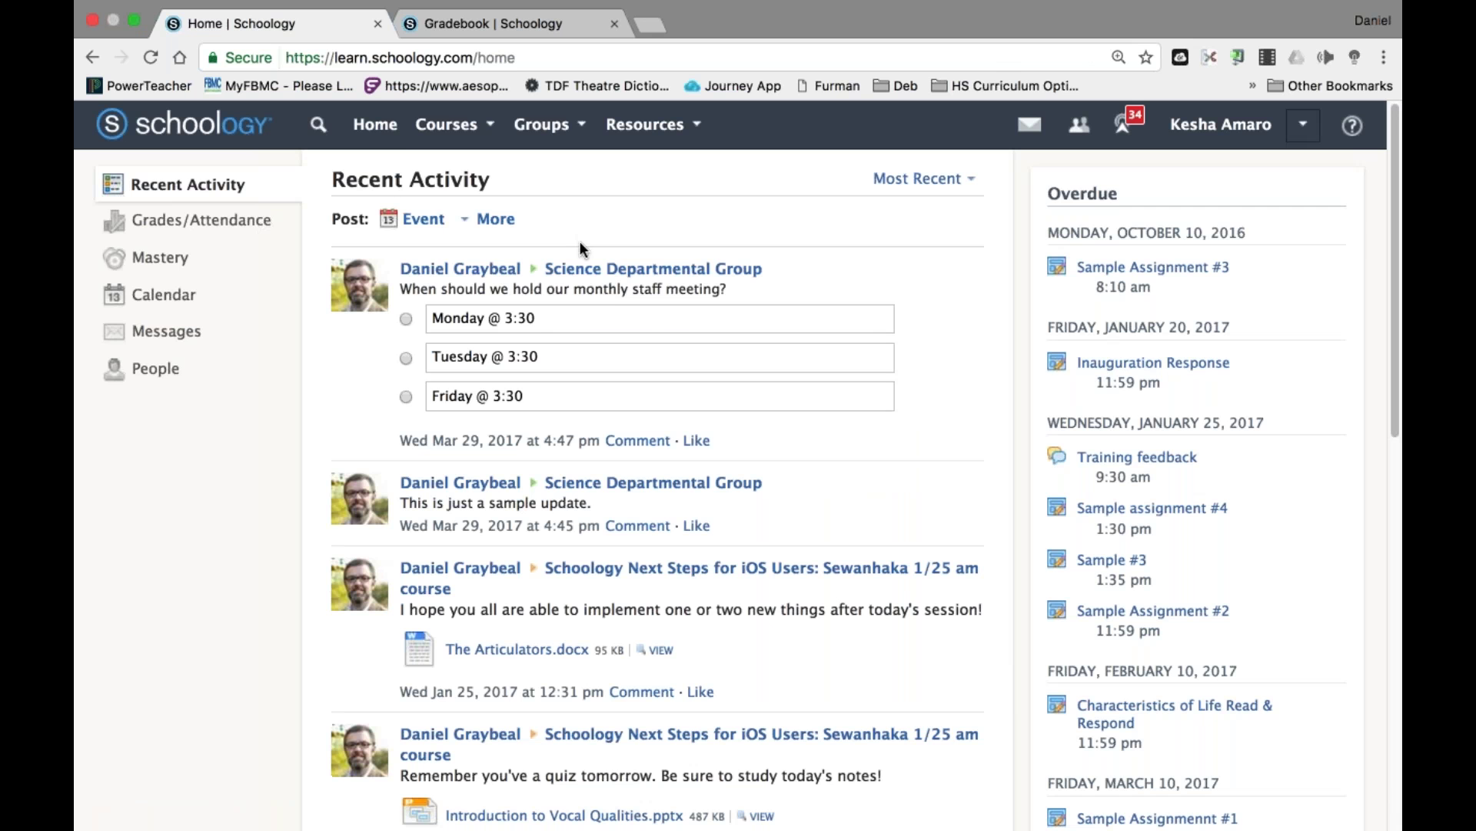
As the student, open SAMPLE TEST in the SWTC course's Part II: Assessment Features folder.
left_click(457, 124)
scroll(523, 308, "down", 3)
left_click(553, 339)
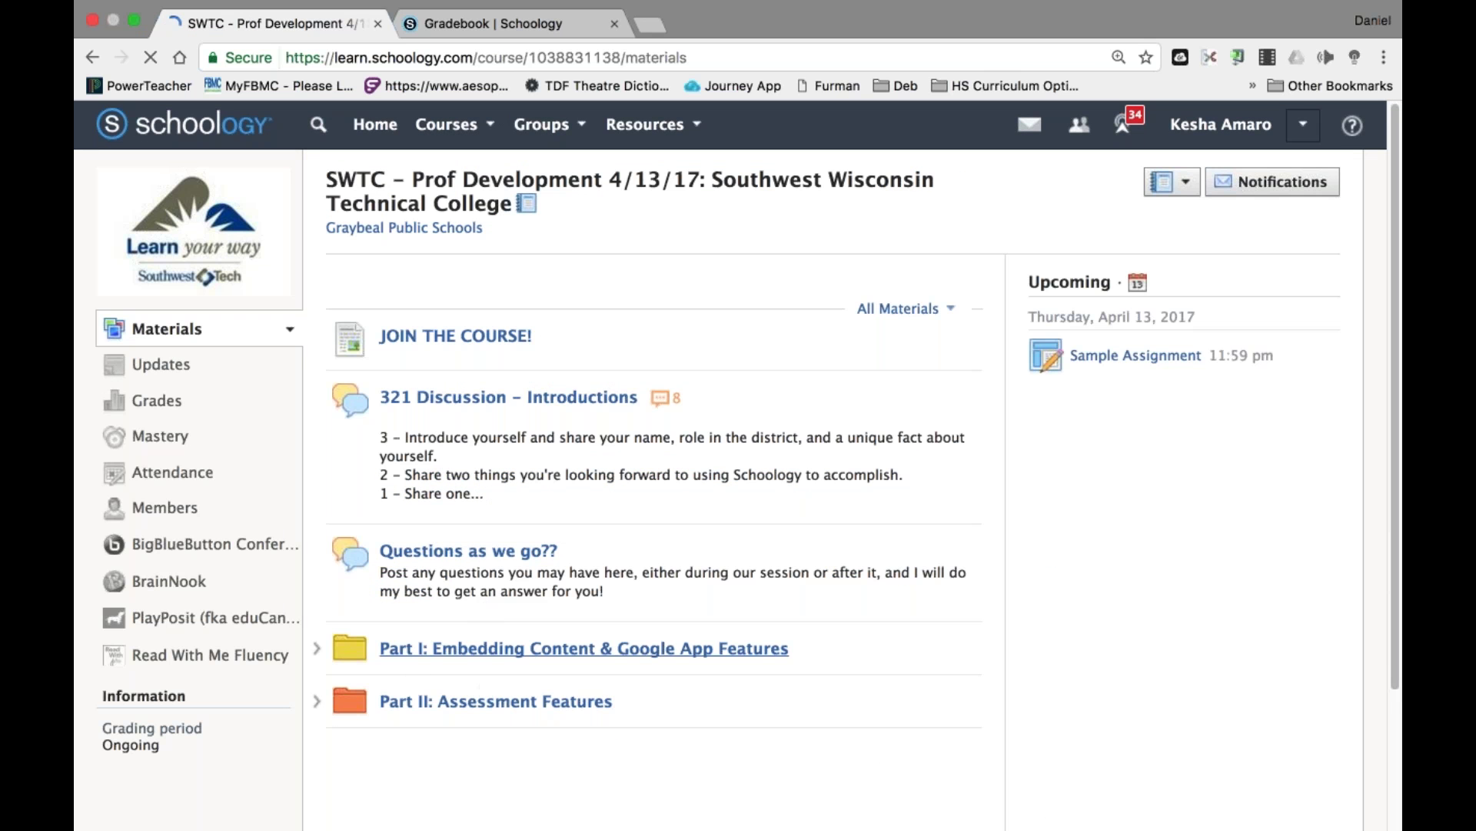
left_click(485, 698)
scroll(623, 531, "down", 1)
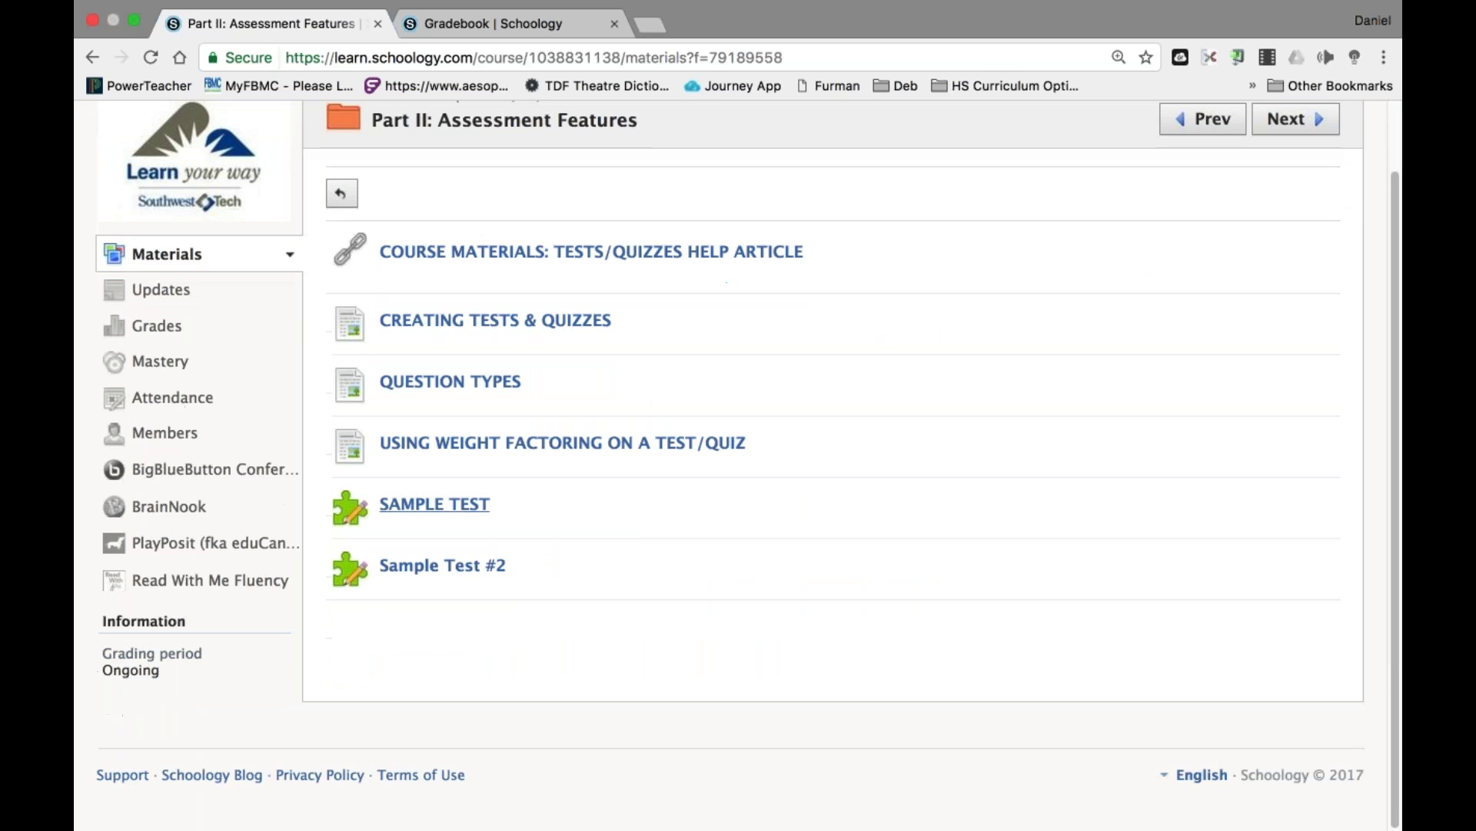
left_click(454, 506)
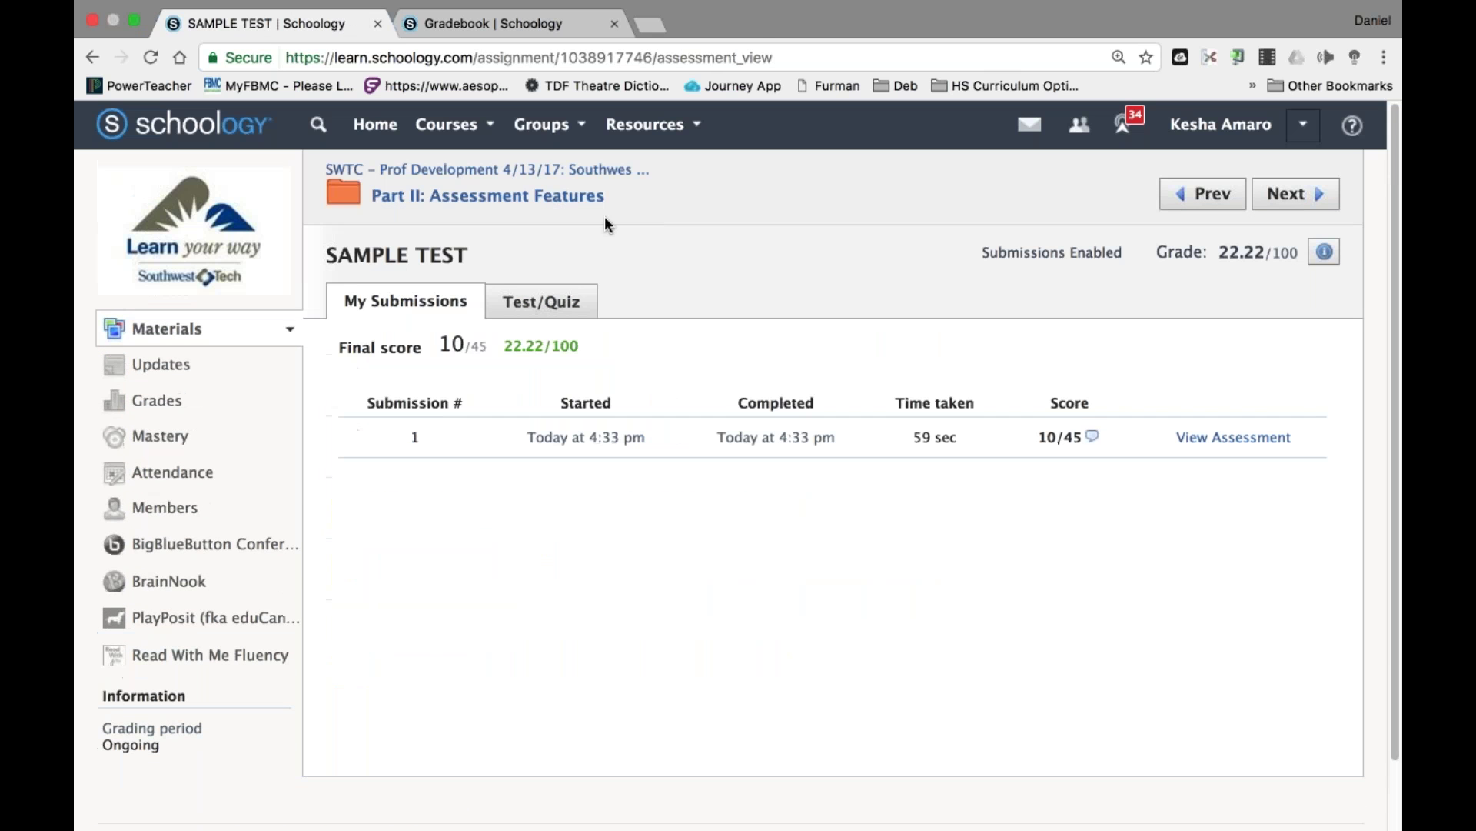
Open the graded Submission 1 and review the 10/45 score and instructor comment.
left_click(558, 304)
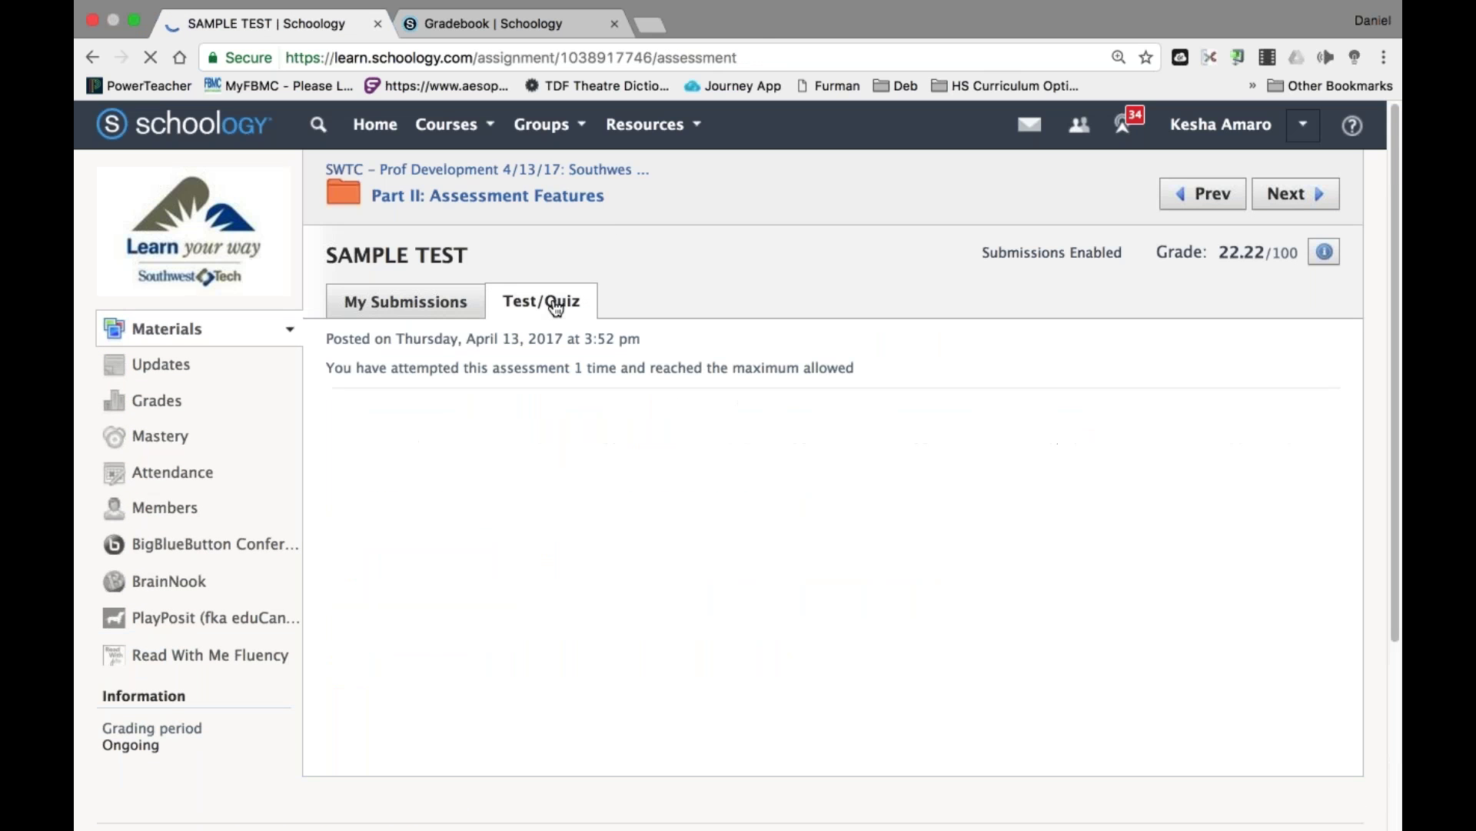
left_click(431, 303)
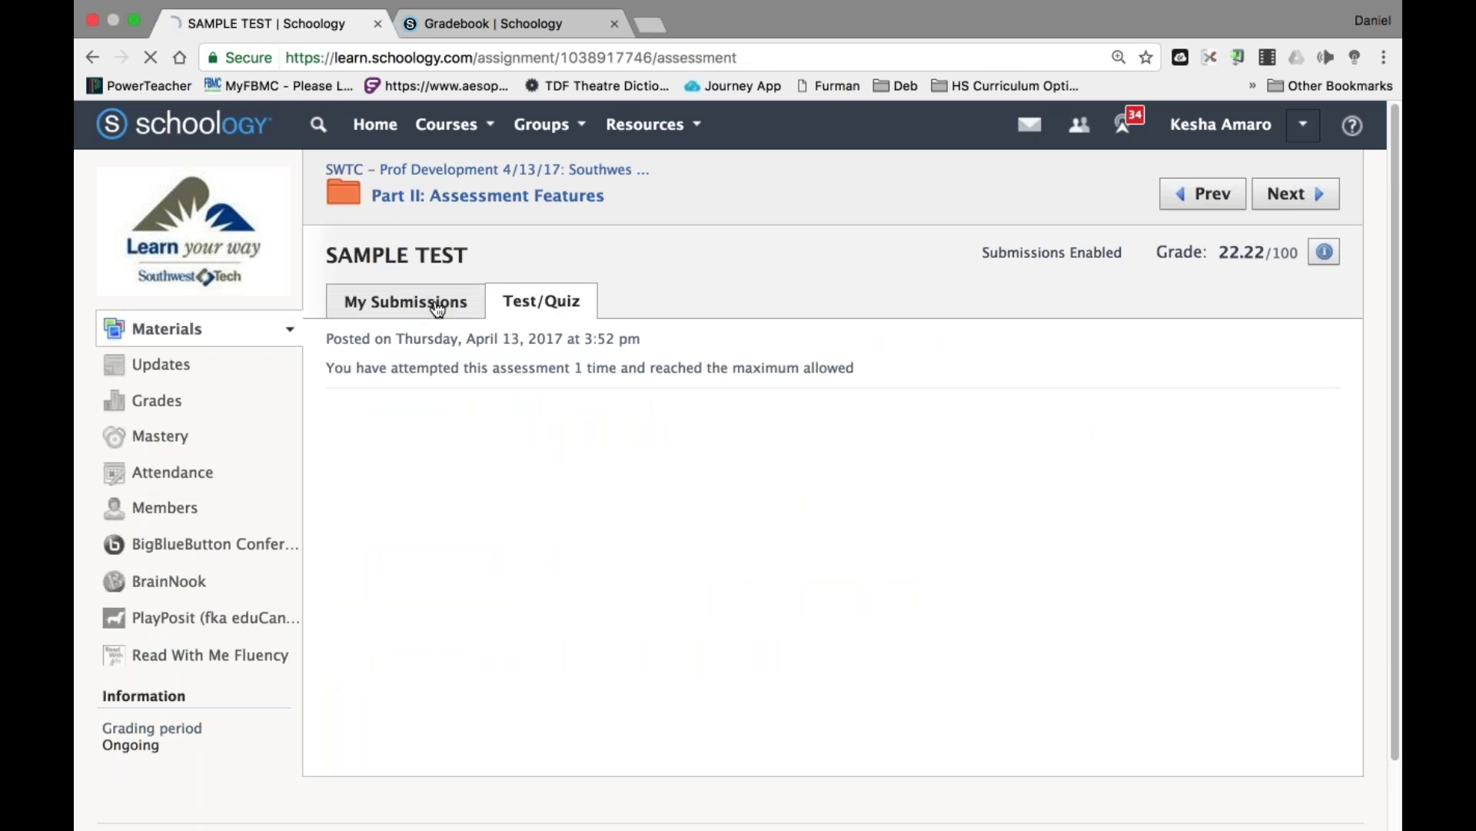
left_click(1226, 440)
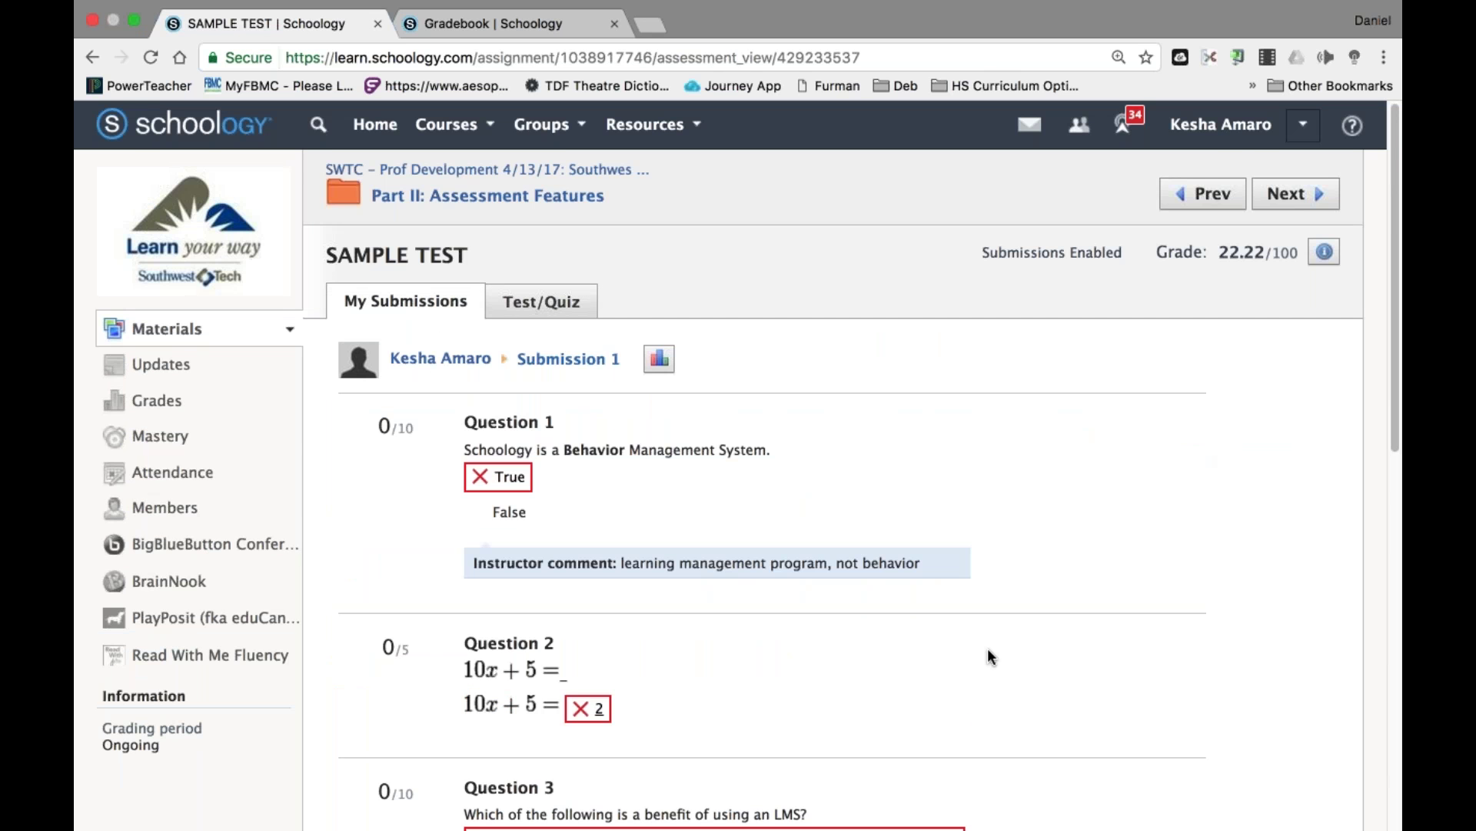
scroll(989, 653, "down", 7)
scroll(989, 652, "down", 4)
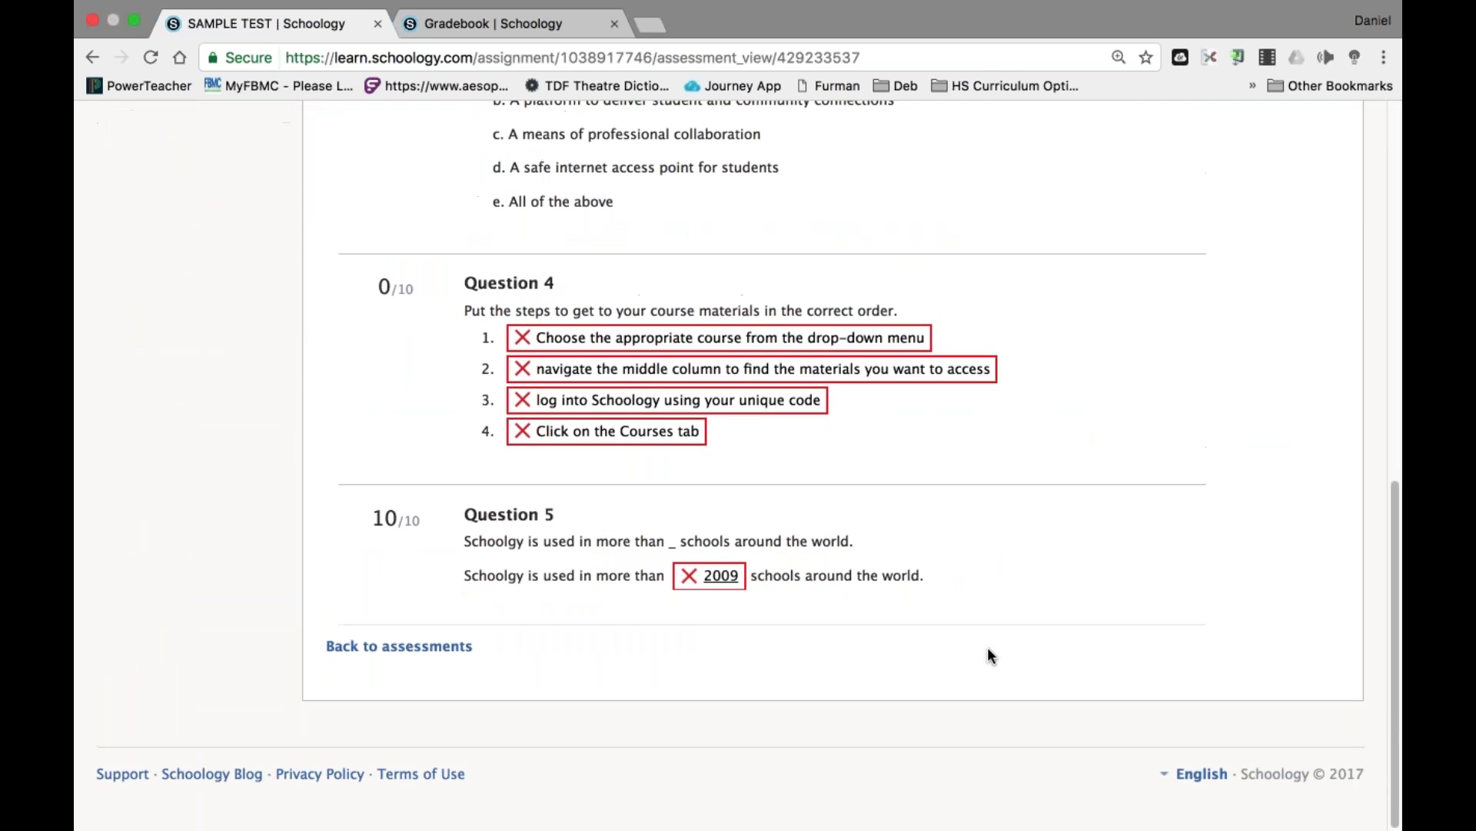
scroll(988, 648, "up", 2)
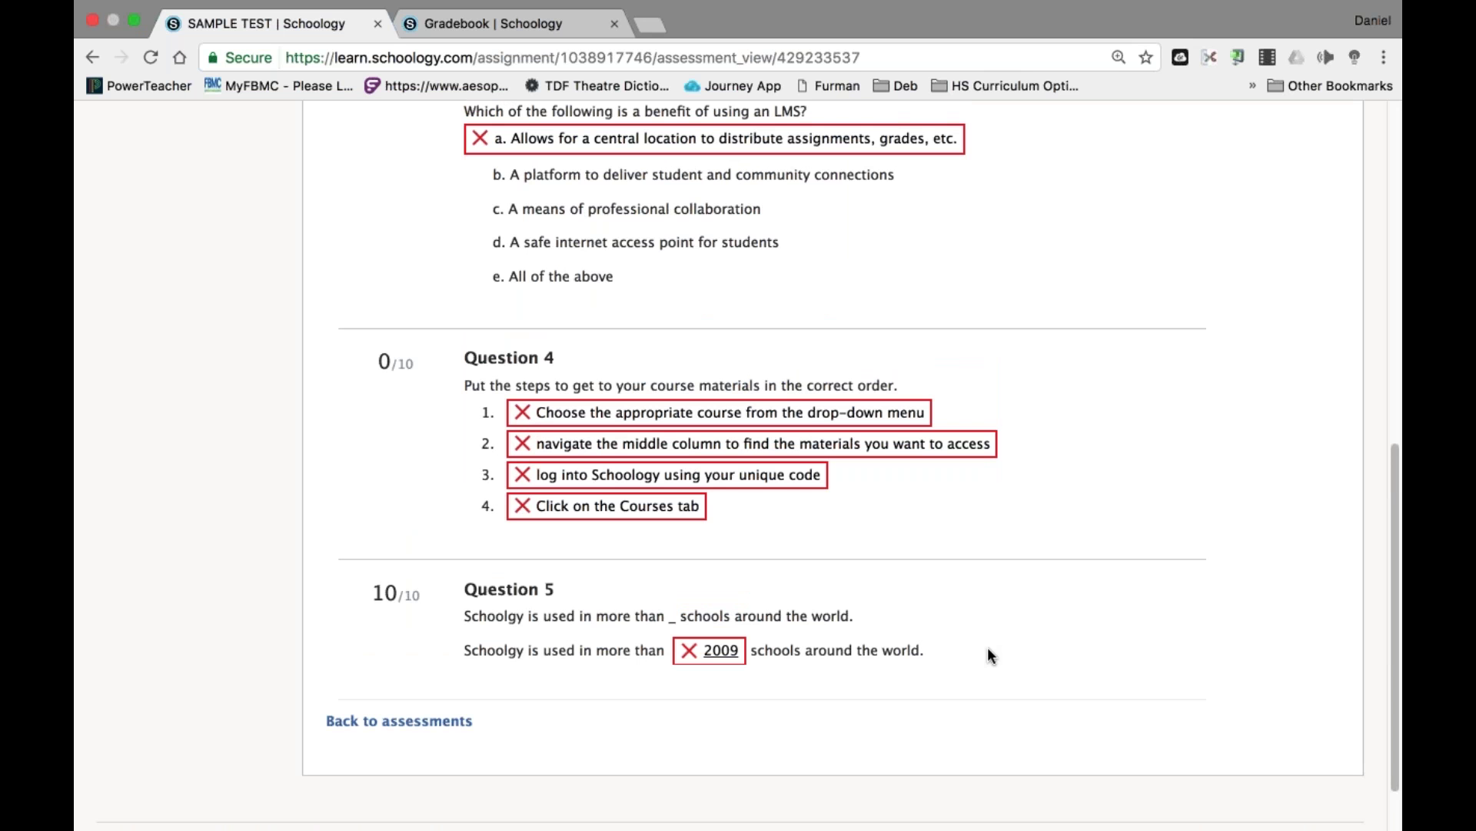
scroll(987, 648, "down", 2)
scroll(987, 648, "up", 15)
Log out of the student account and sign in with the instructor username.
left_click(1303, 125)
left_click(1168, 389)
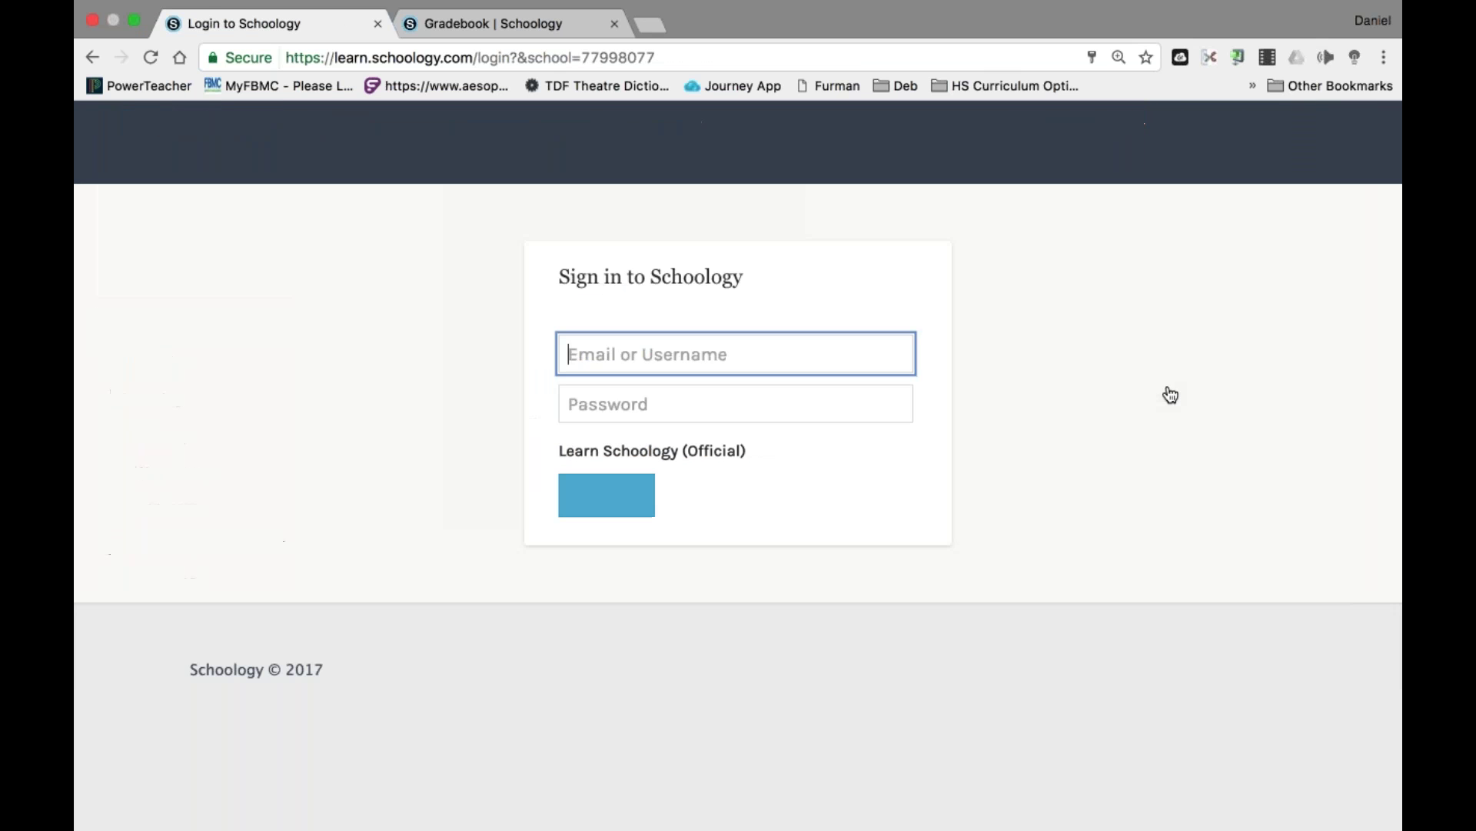
left_click_drag(685, 355, 566, 355)
type("Principal13")
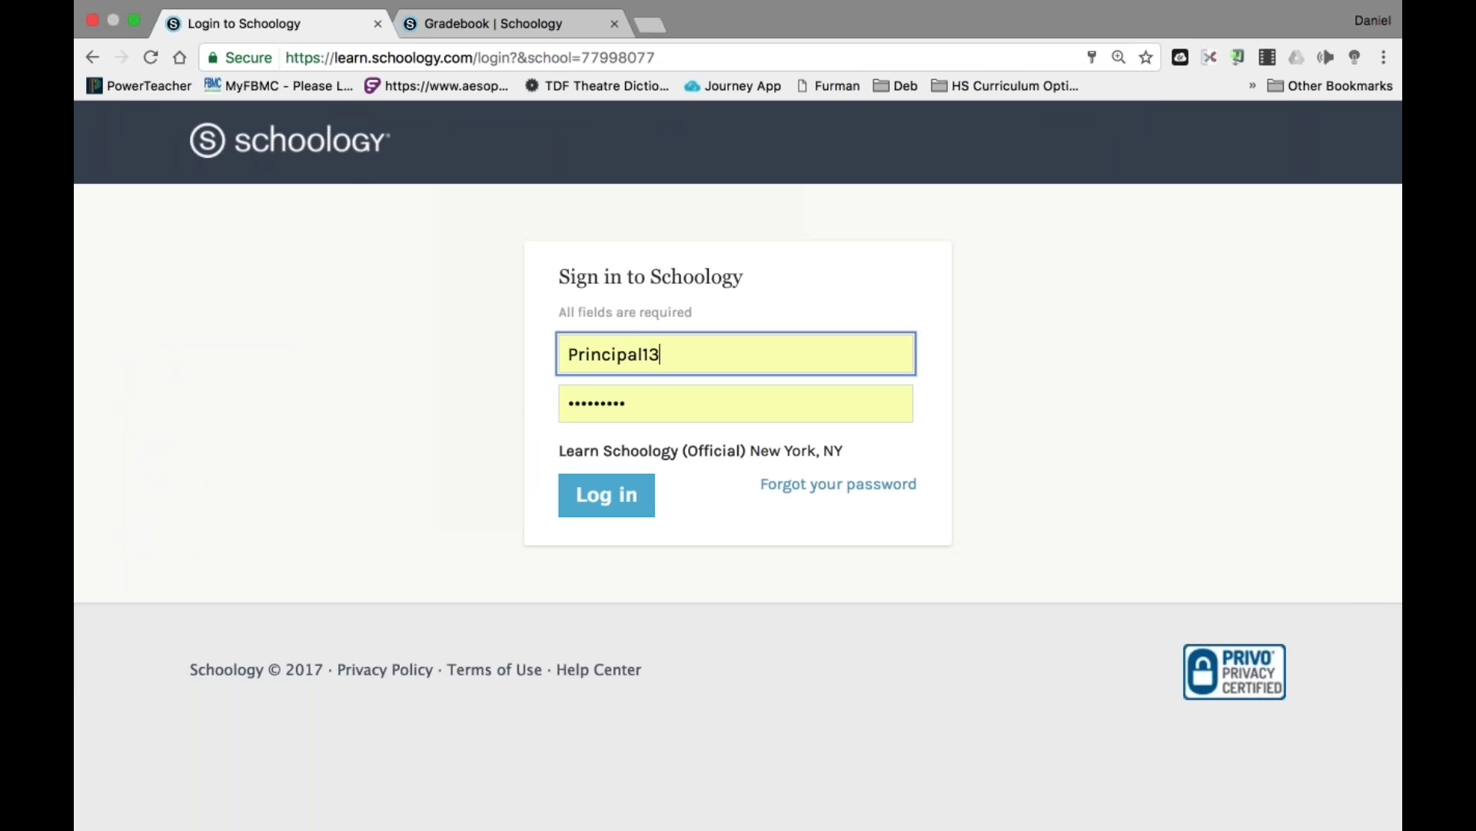
key("Return")
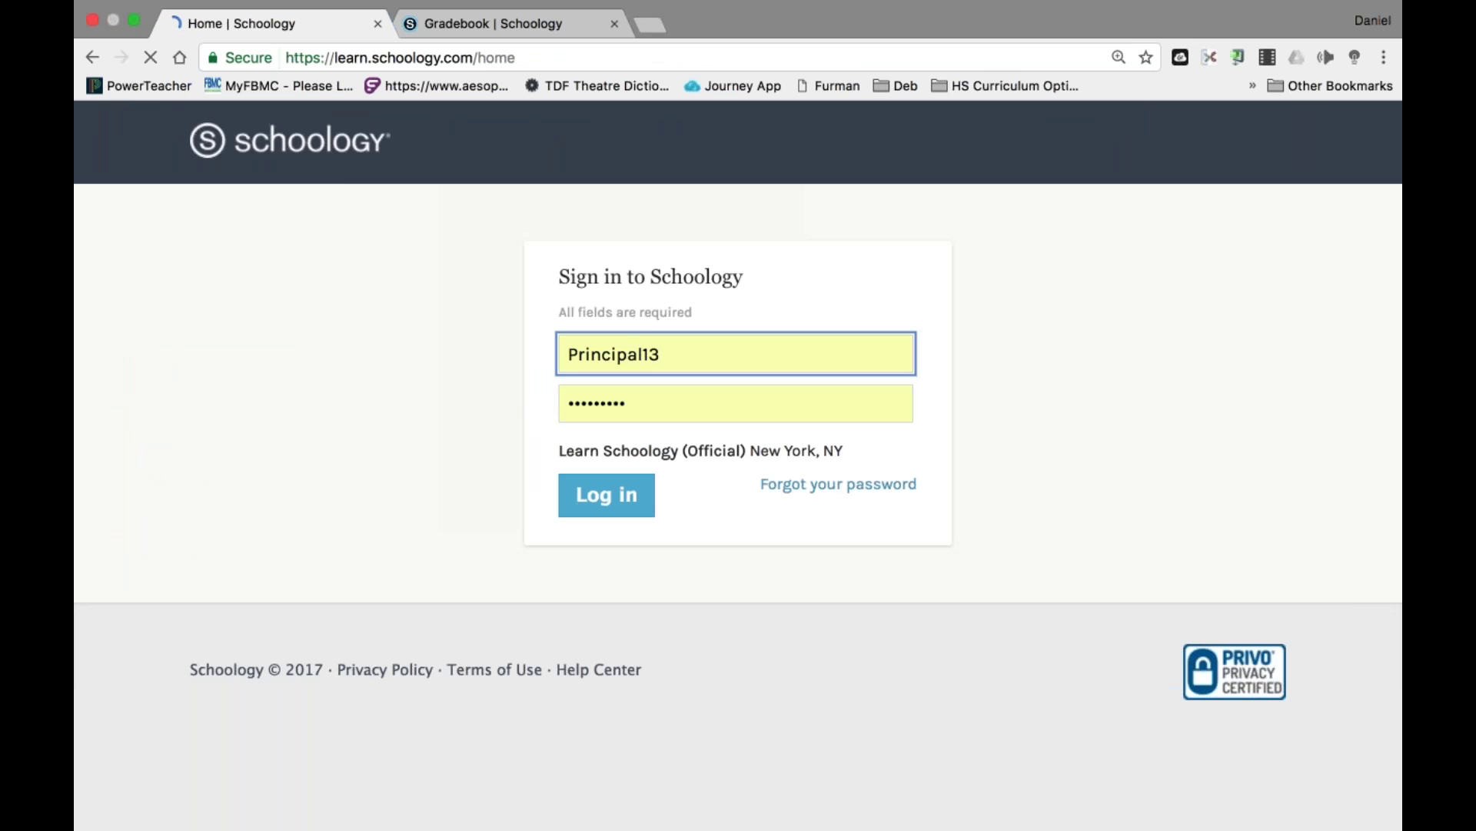
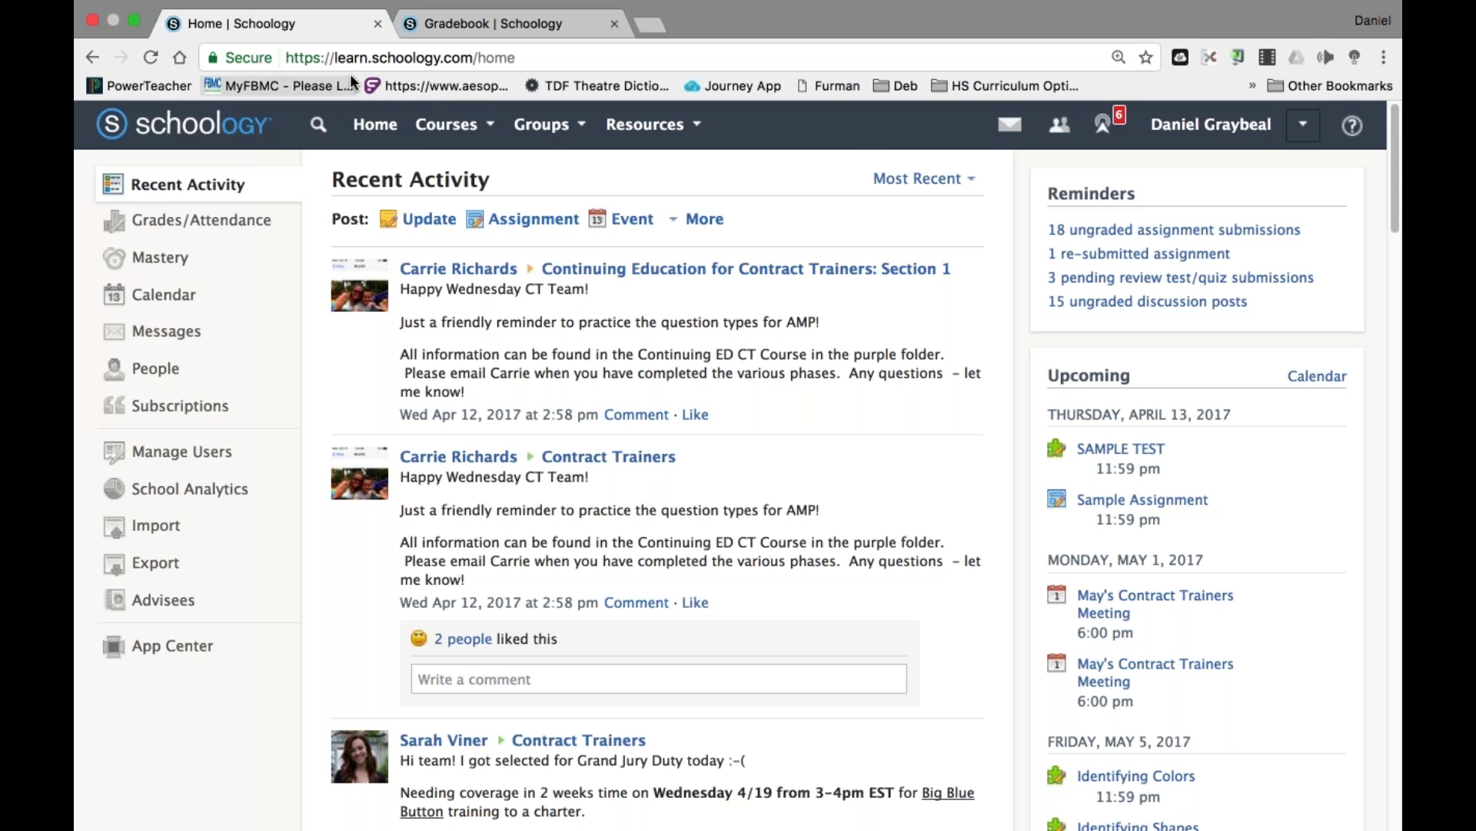
Open the SWTC Prof Development course, then exit full screen and widen the browser window.
left_click(446, 124)
scroll(523, 239, "down", 5)
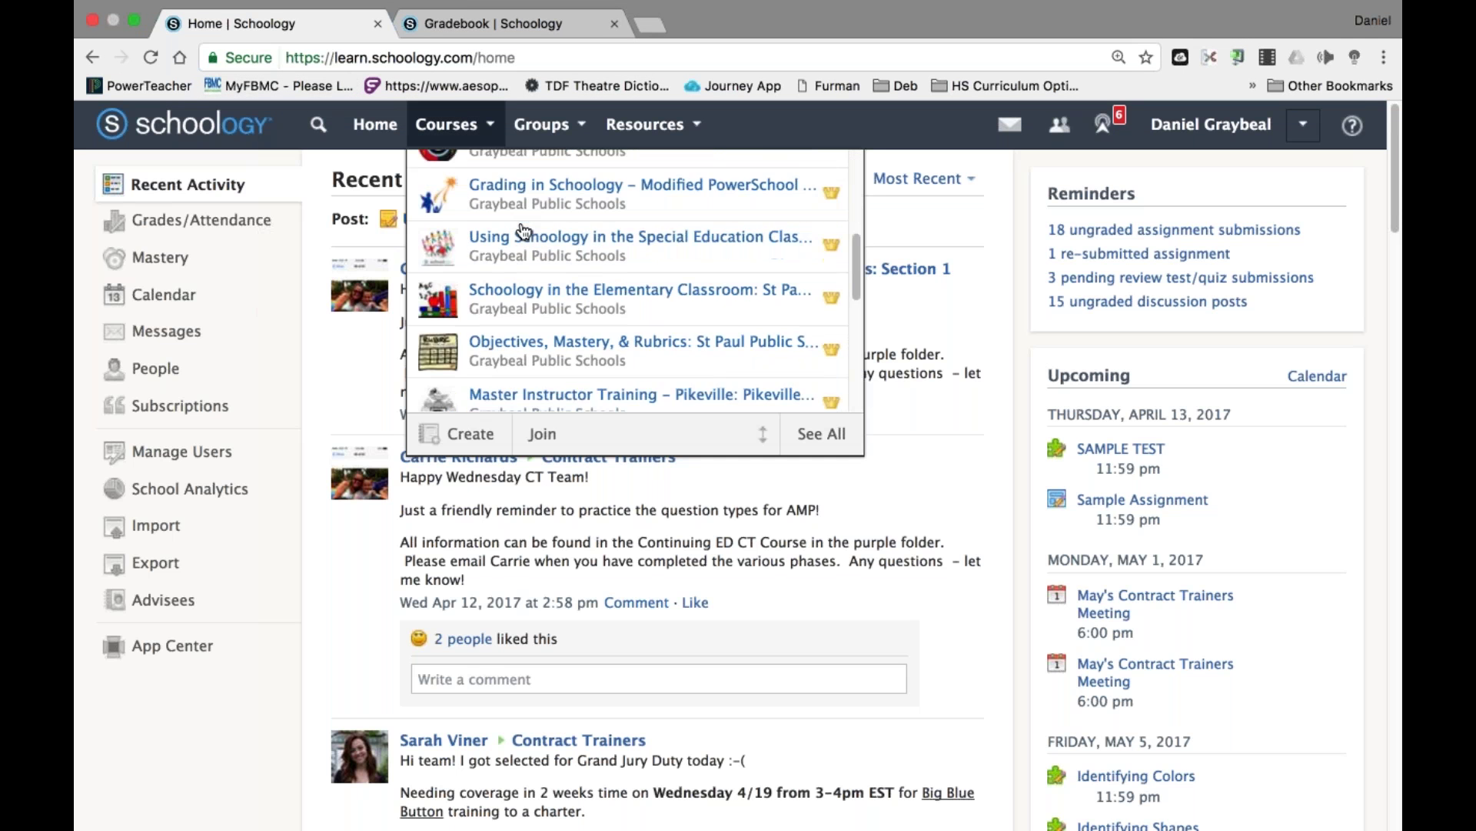
scroll(524, 231, "down", 5)
left_click(564, 339)
scroll(873, 666, "down", 3)
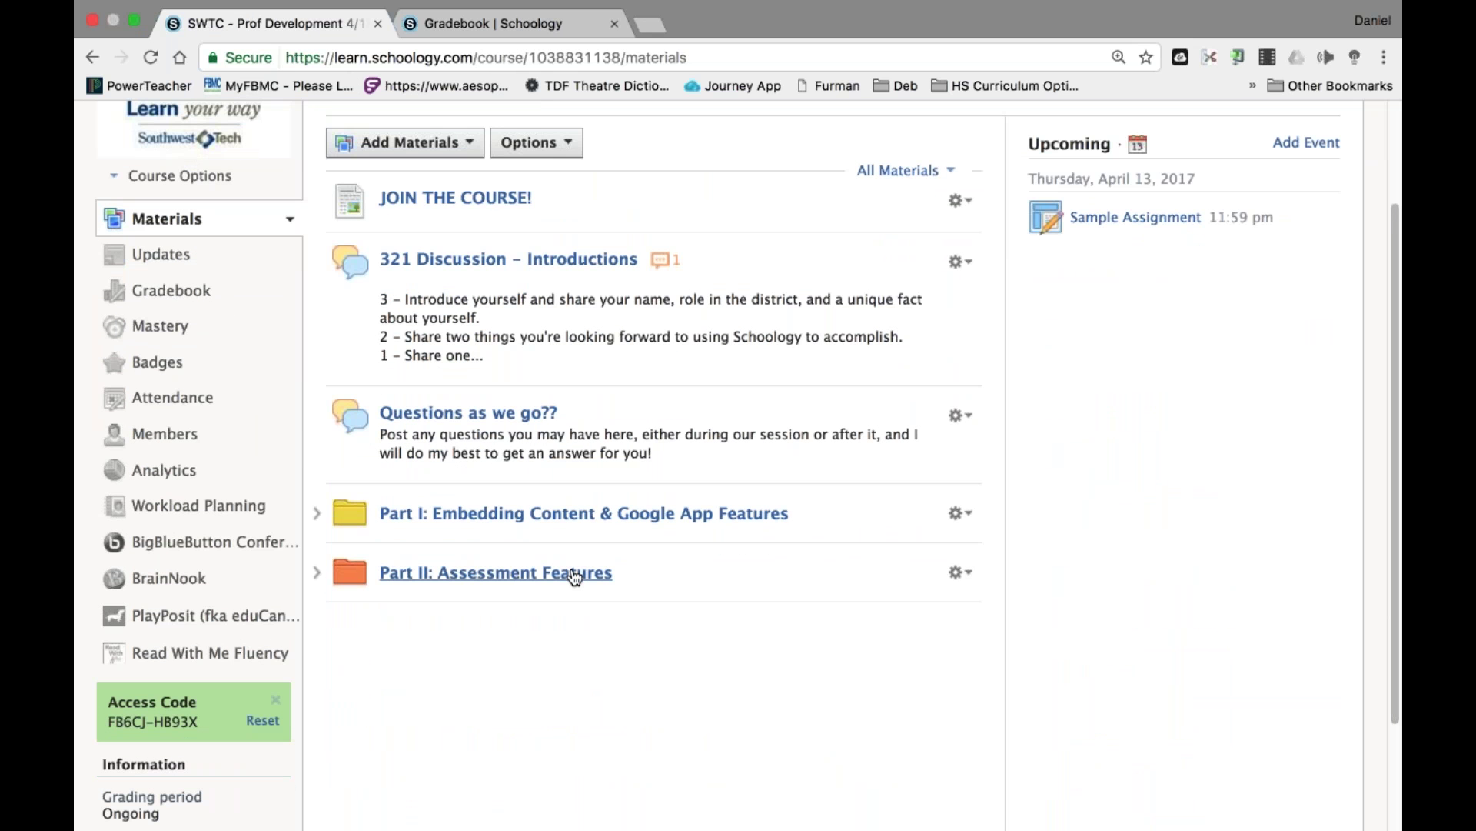
left_click(133, 20)
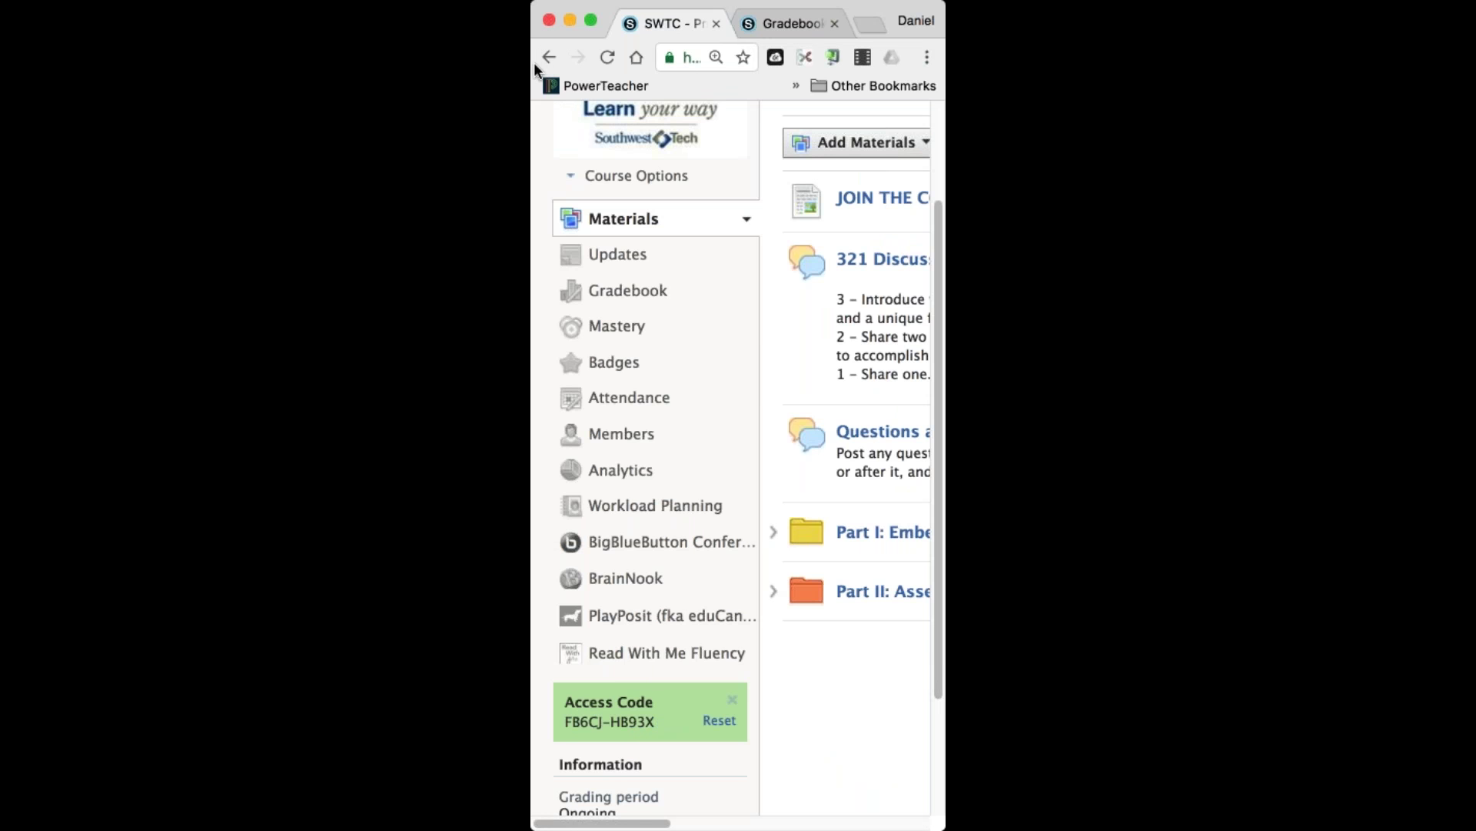
left_click_drag(532, 69, 111, 69)
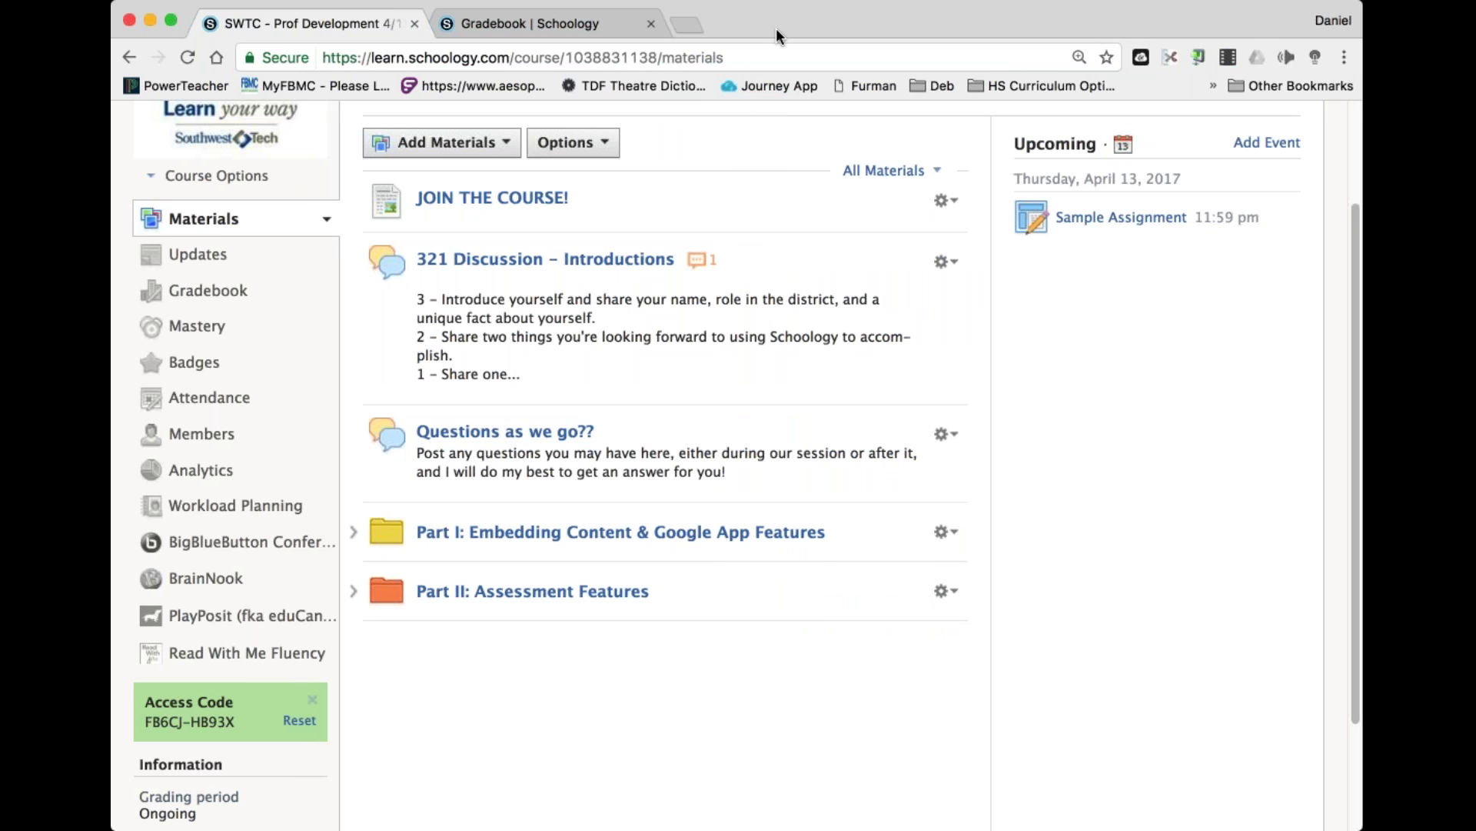
scroll(738, 462, "down", 3)
scroll(738, 462, "up", 5)
From Home, open Alternative Assignment #1 via the ungraded reminder and review a student's submission.
left_click(397, 130)
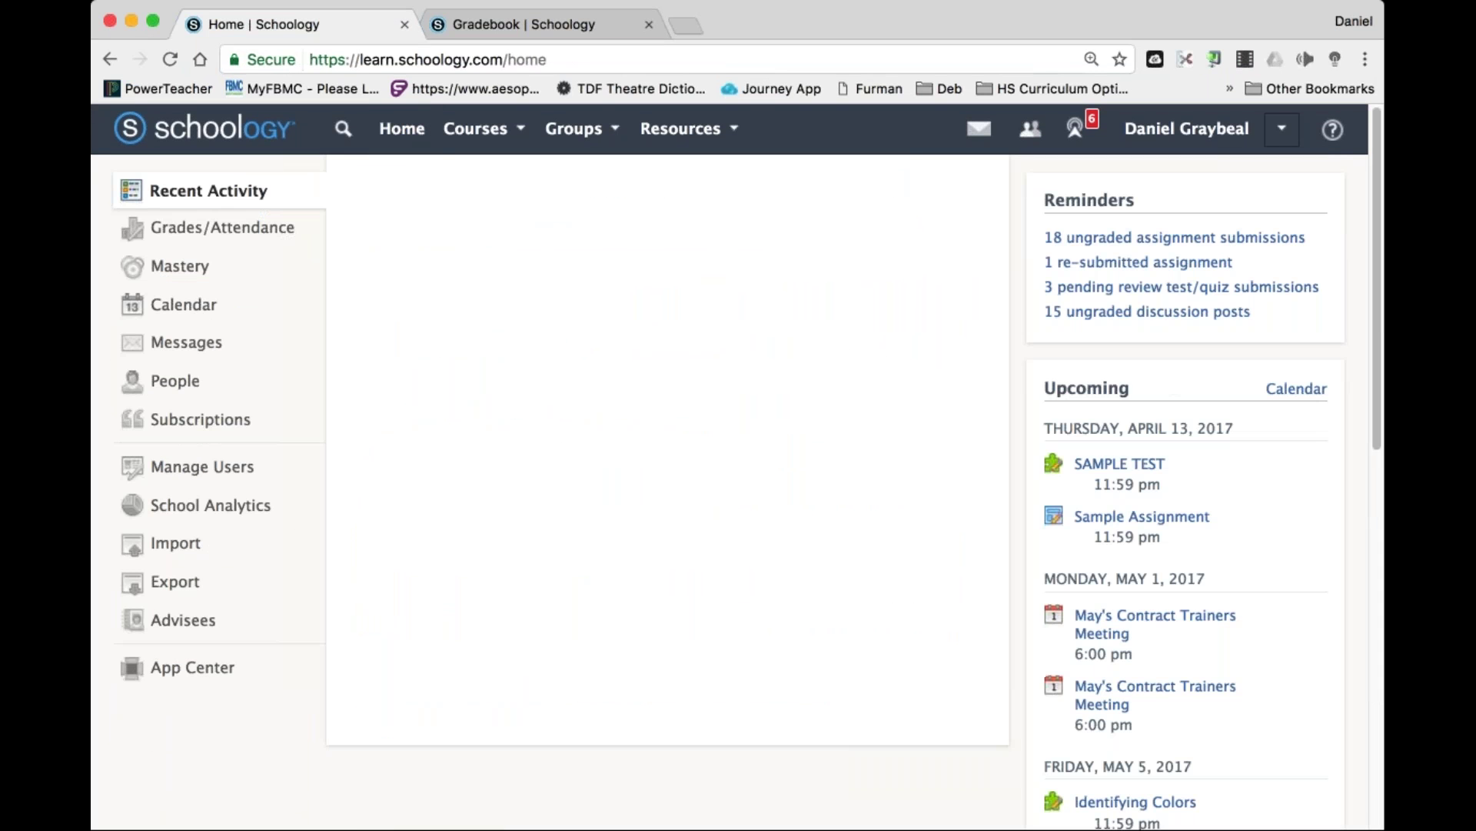
left_click(1153, 239)
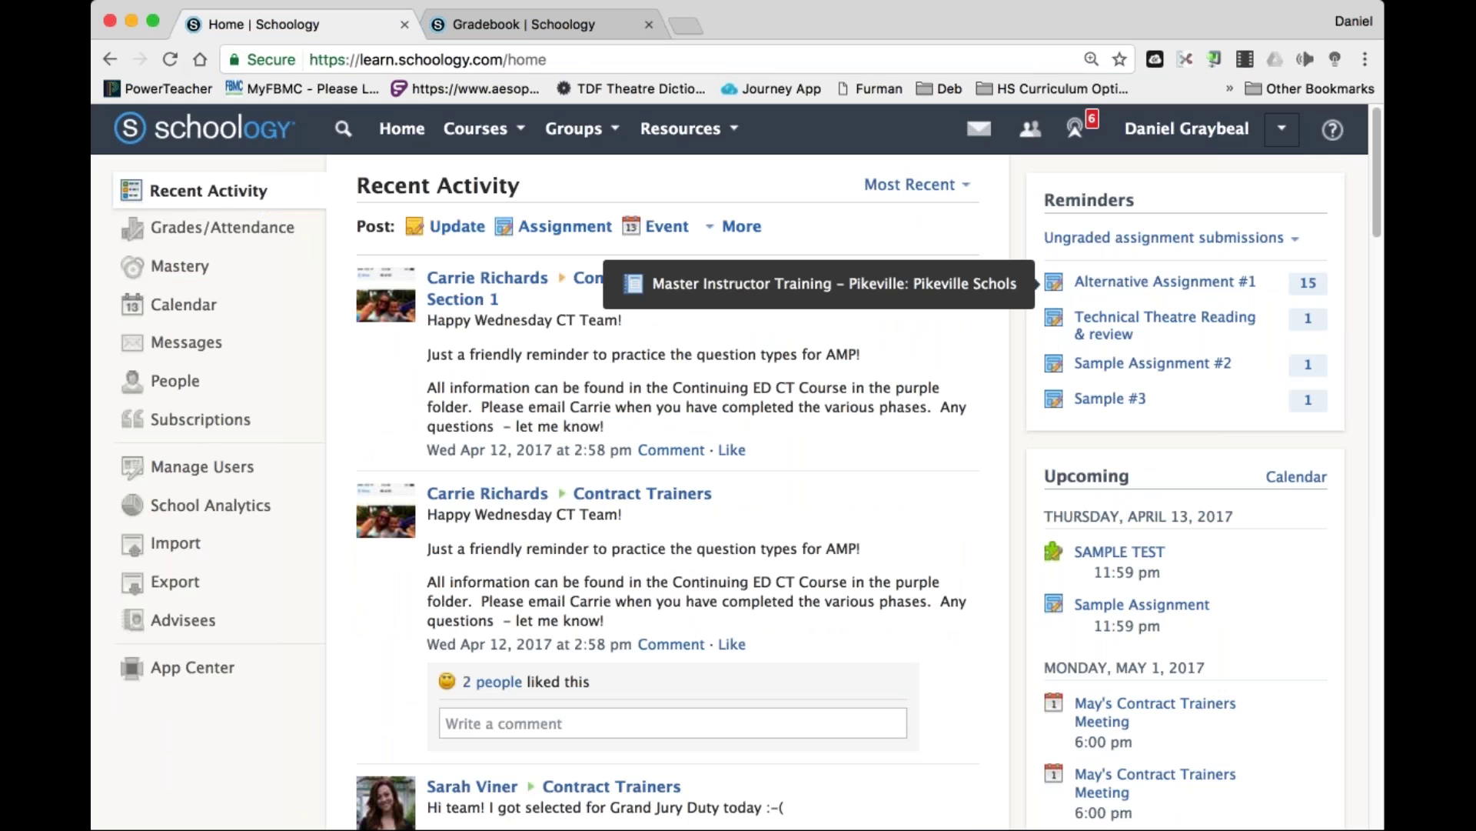
left_click(1165, 281)
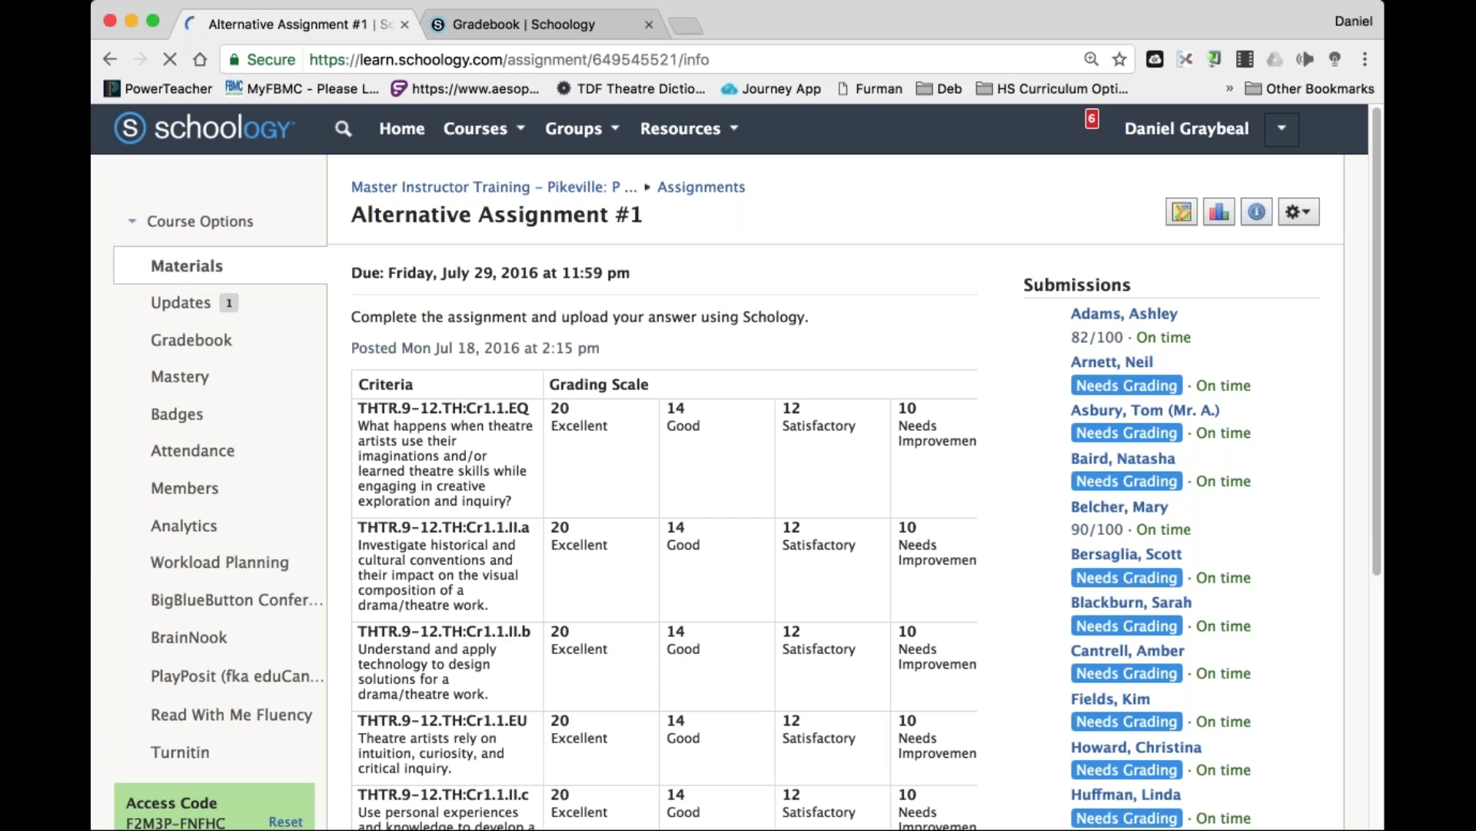
scroll(947, 711, "down", 5)
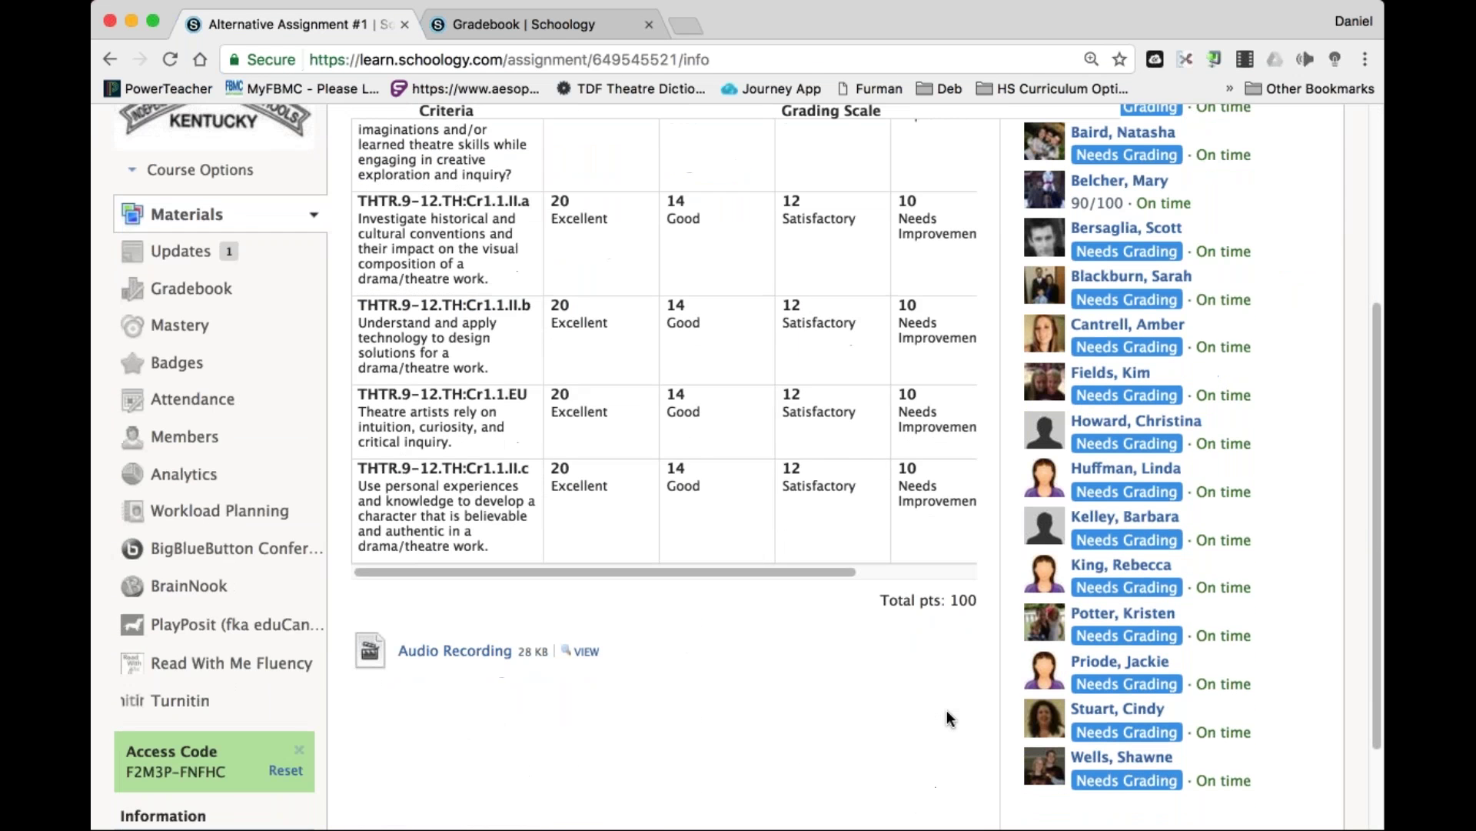
scroll(947, 709, "up", 5)
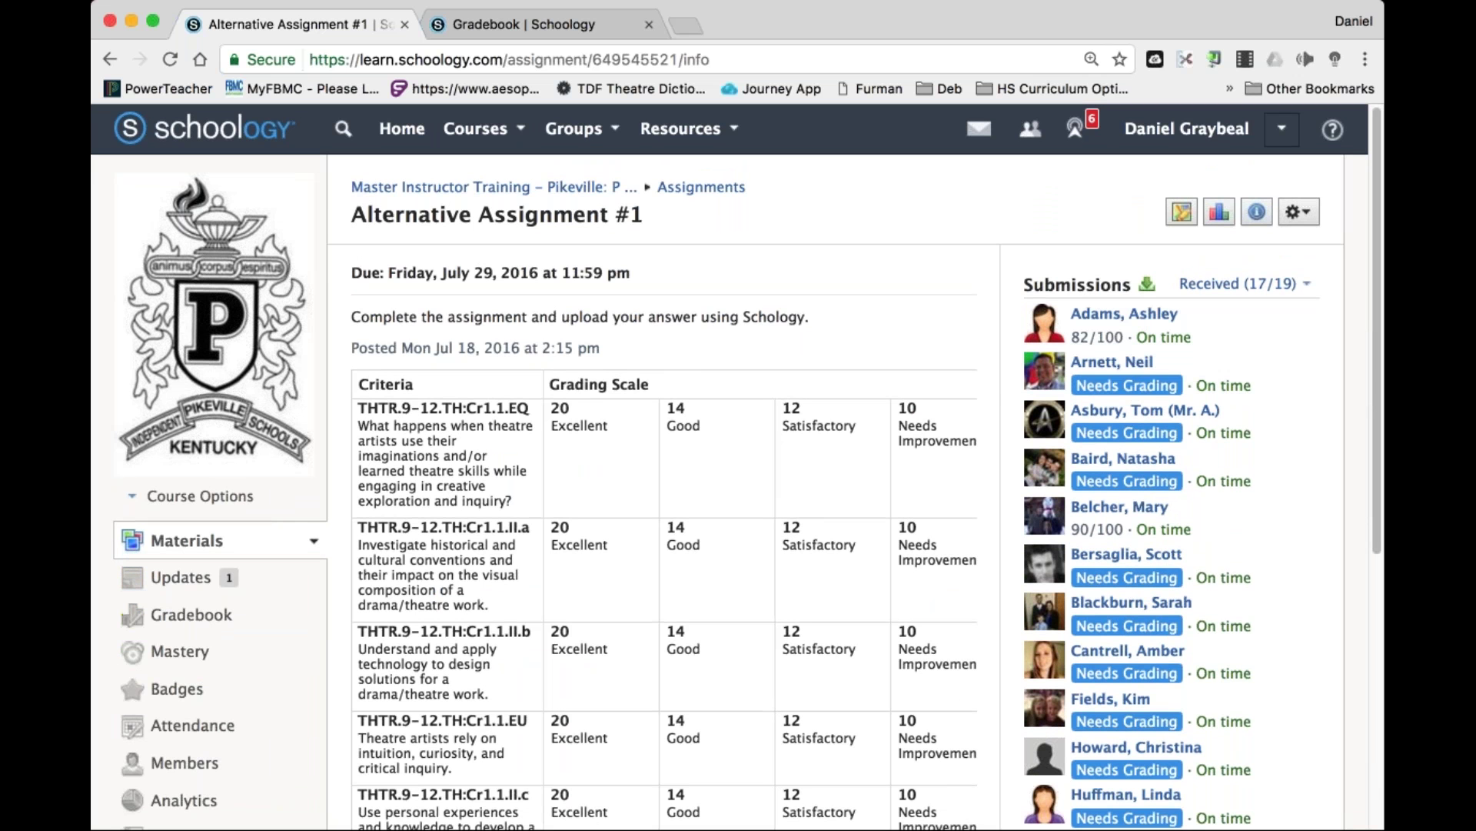
left_click(1128, 365)
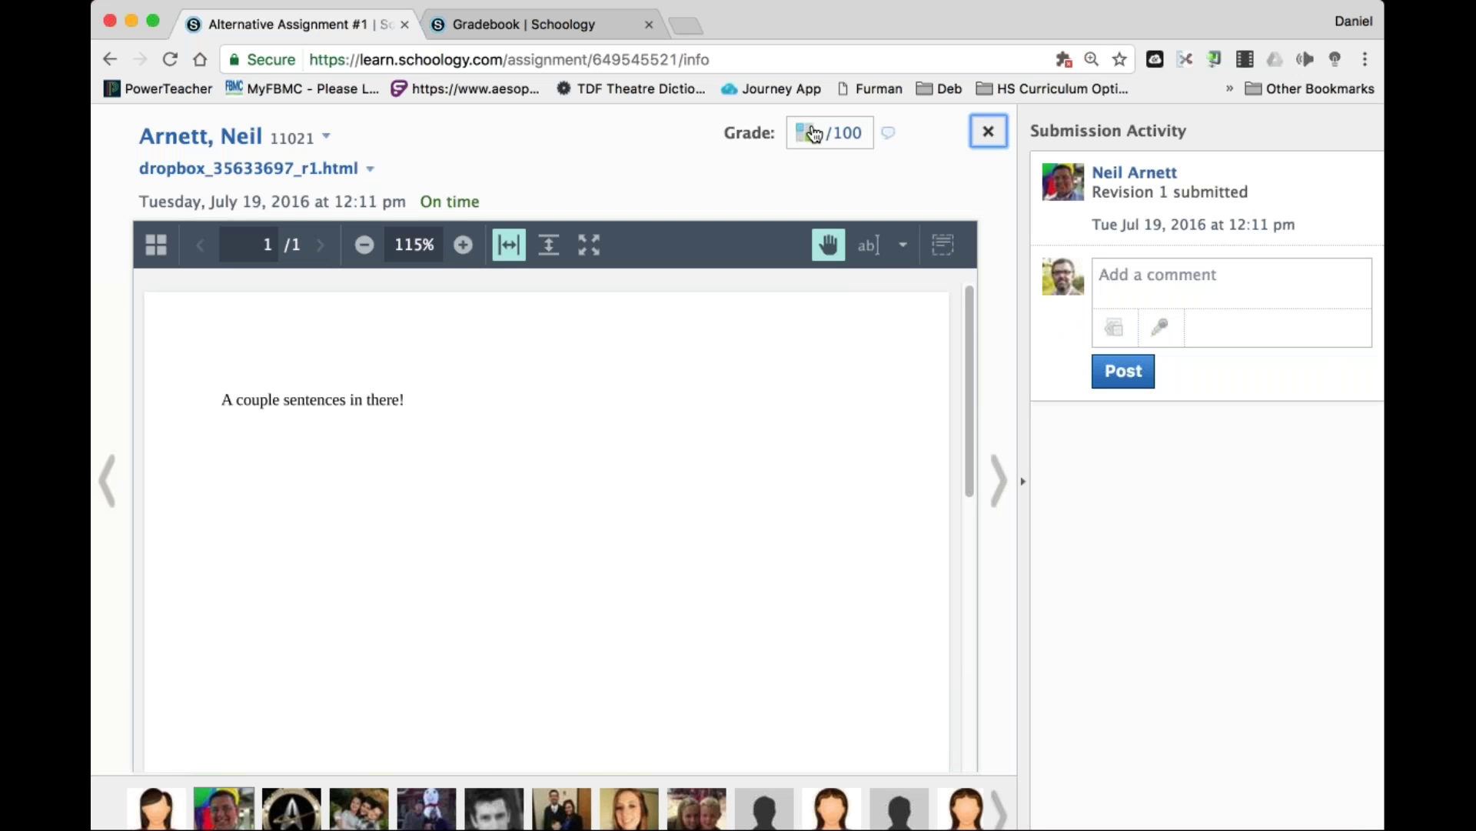
left_click(1117, 286)
left_click(988, 131)
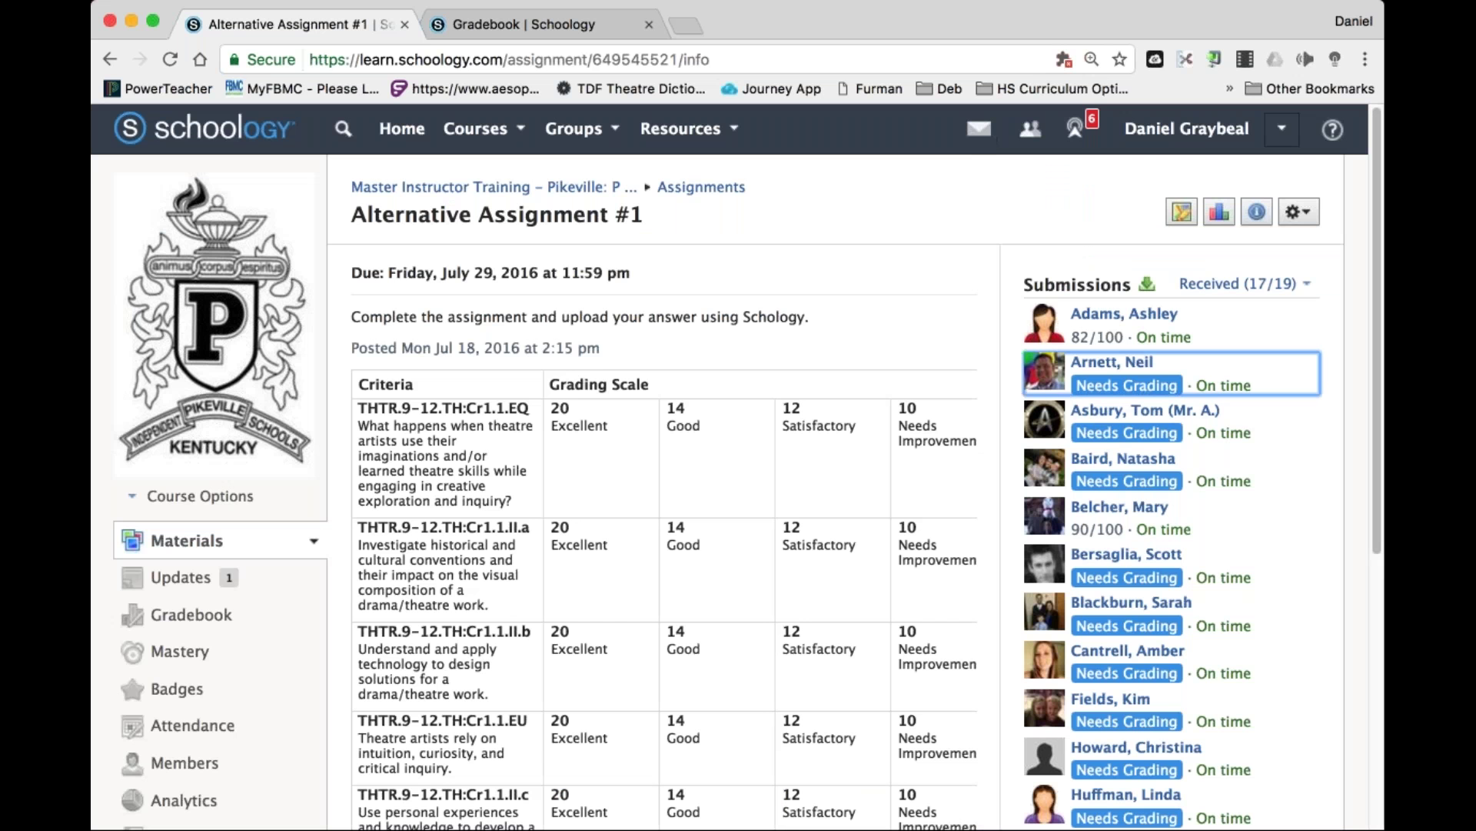
Return to the SWTC course's Materials page from the Courses list.
left_click(477, 128)
scroll(559, 345, "down", 3)
scroll(559, 345, "down", 5)
left_click(564, 274)
scroll(851, 487, "down", 2)
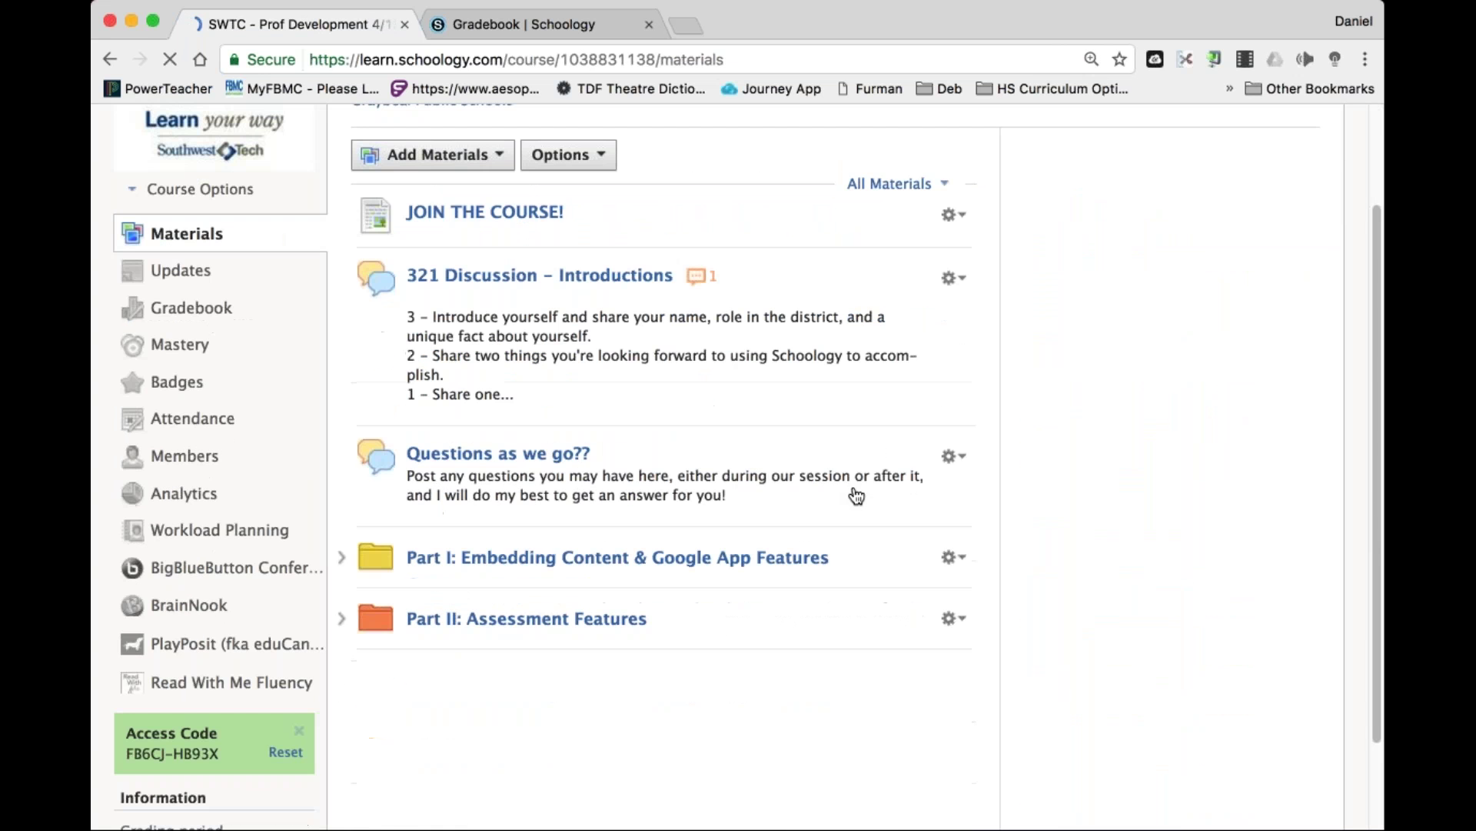
Open the Part I folder, then log out and sign in with the student username.
left_click(761, 557)
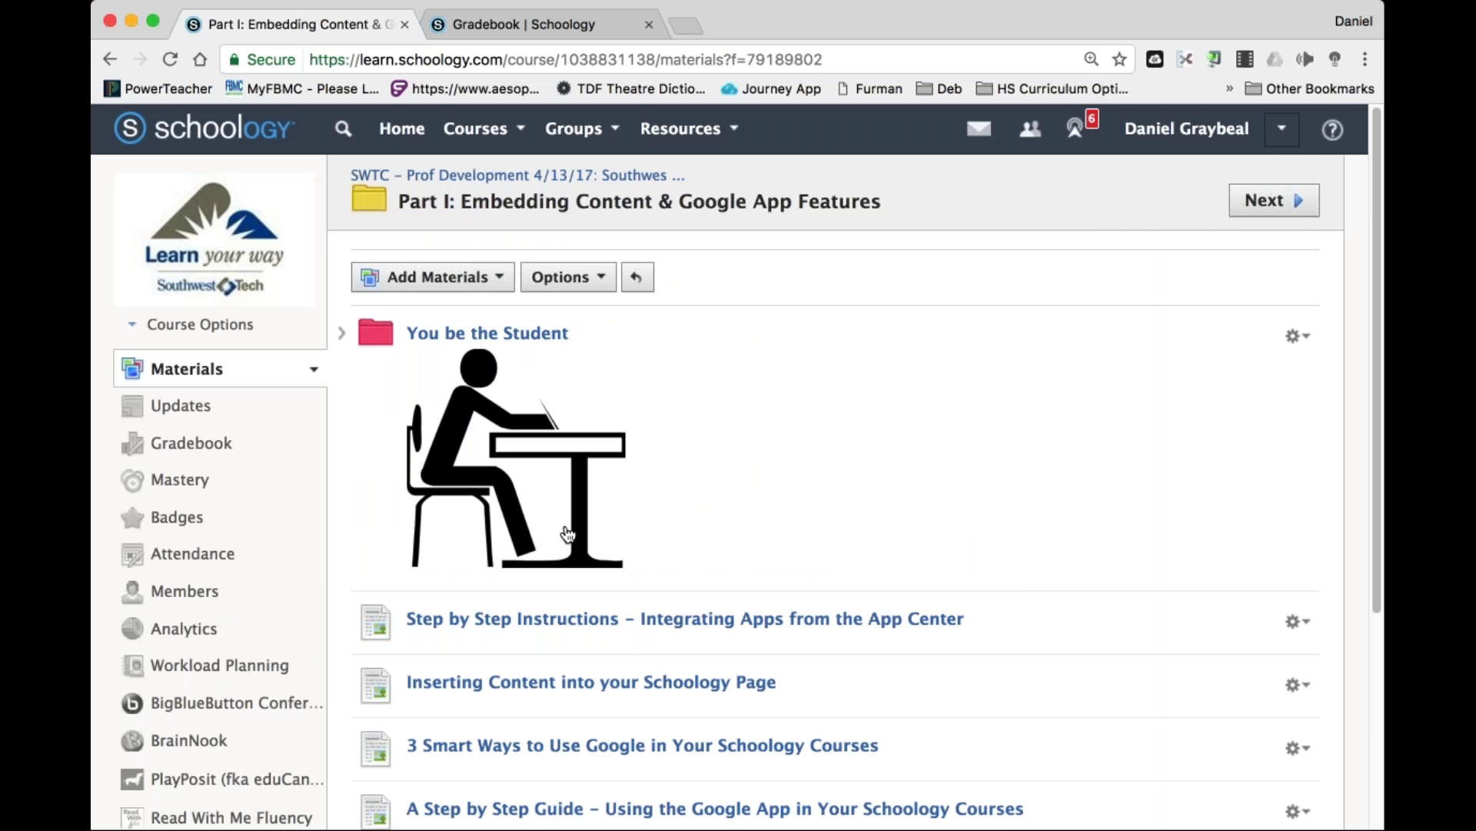
left_click(1281, 129)
left_click(1145, 440)
key("super+a")
type("child13.3")
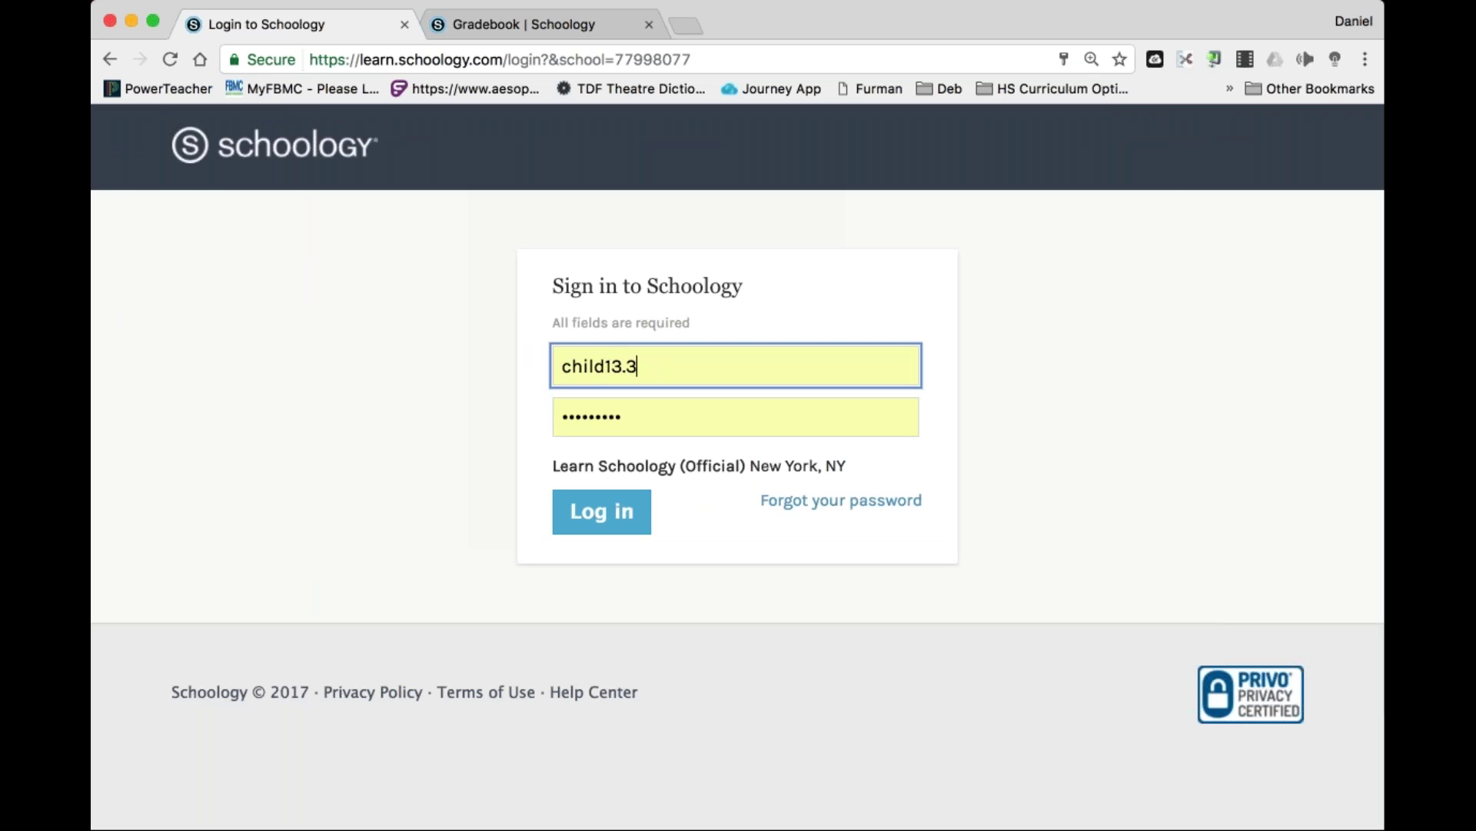
key("Return")
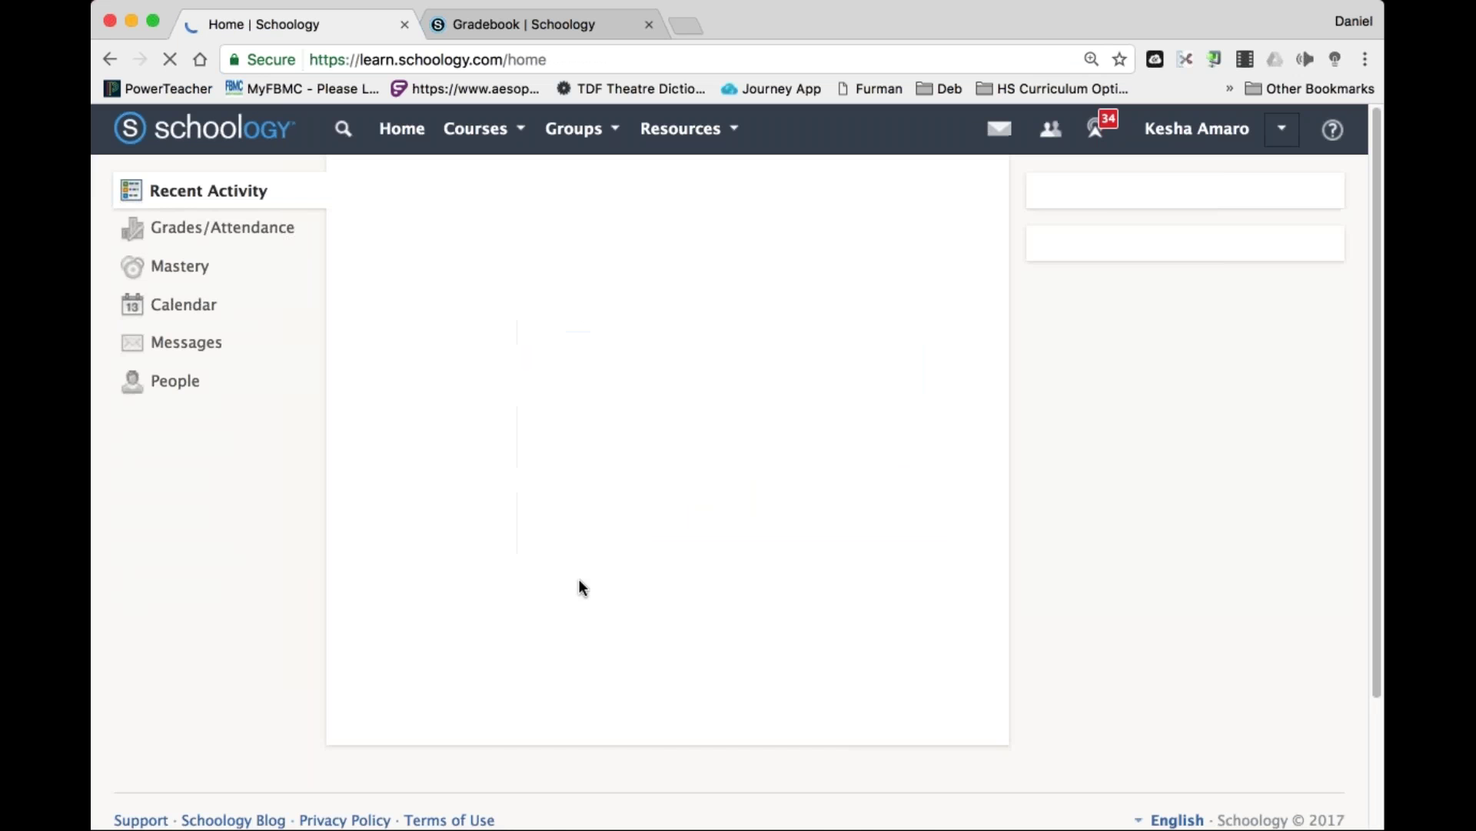
Open Sample Assignment and start a written (Create) submission.
scroll(582, 588, "down", 6)
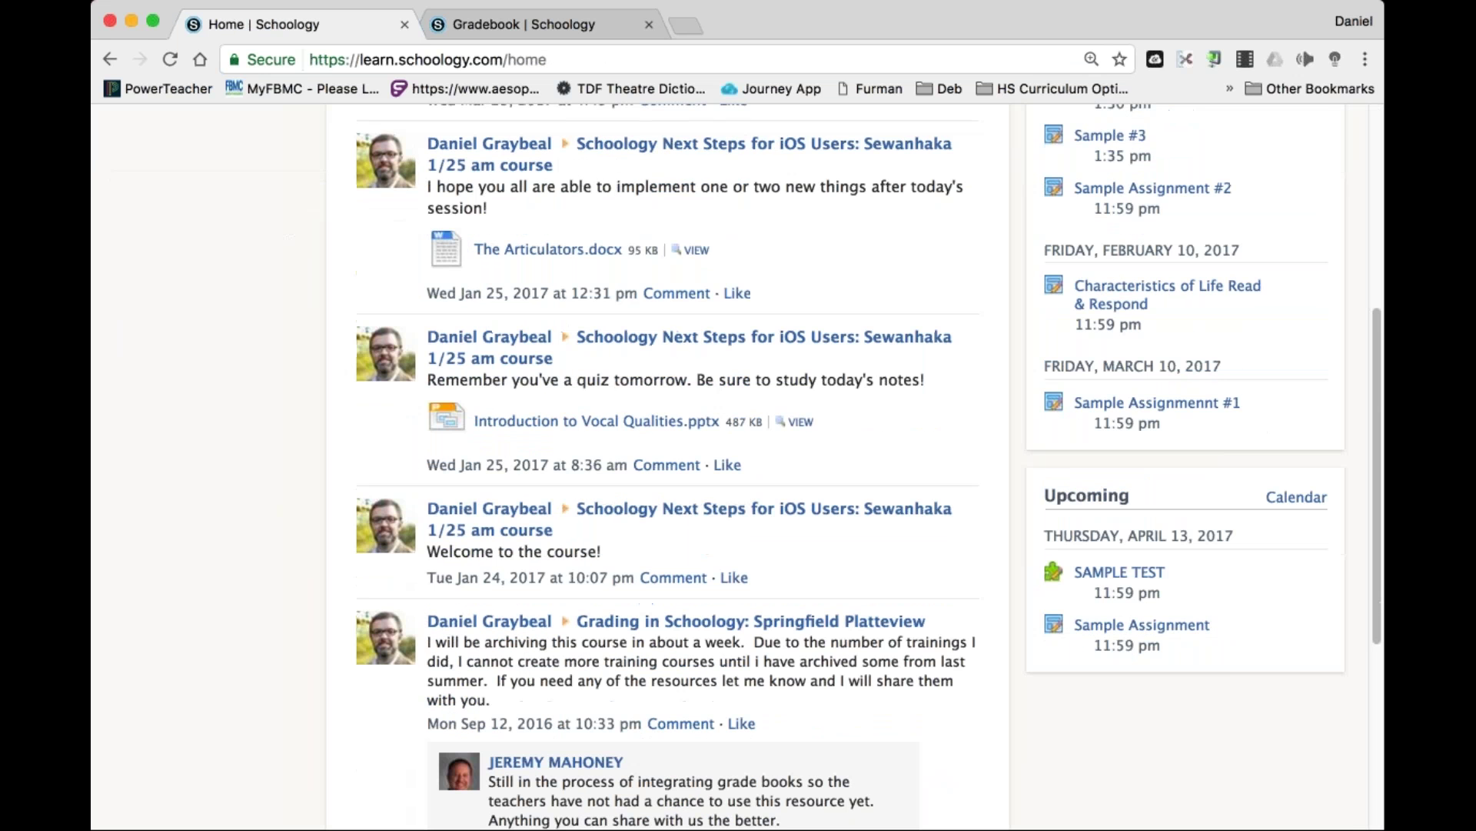
left_click(1127, 637)
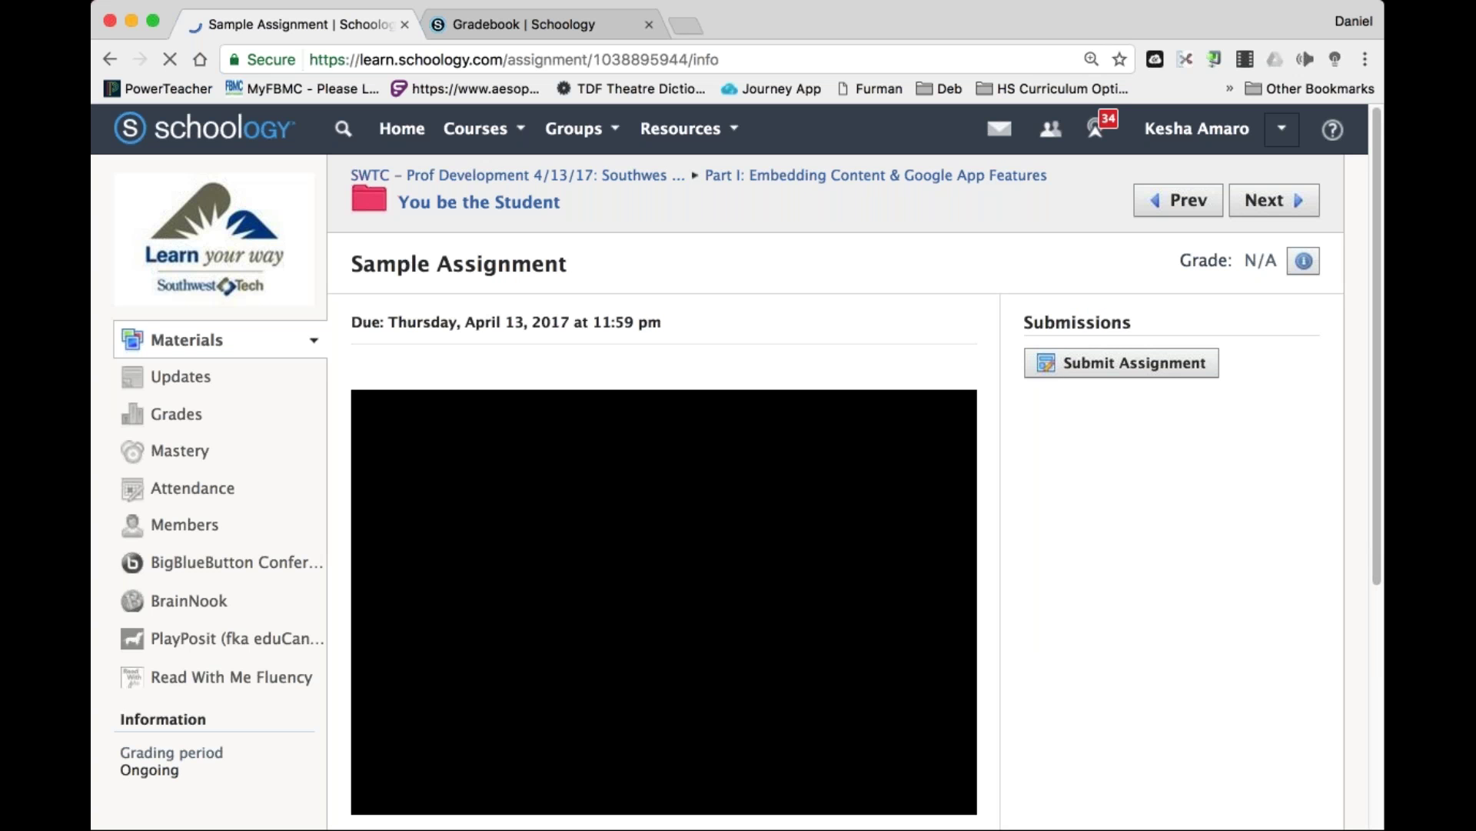
left_click(1047, 364)
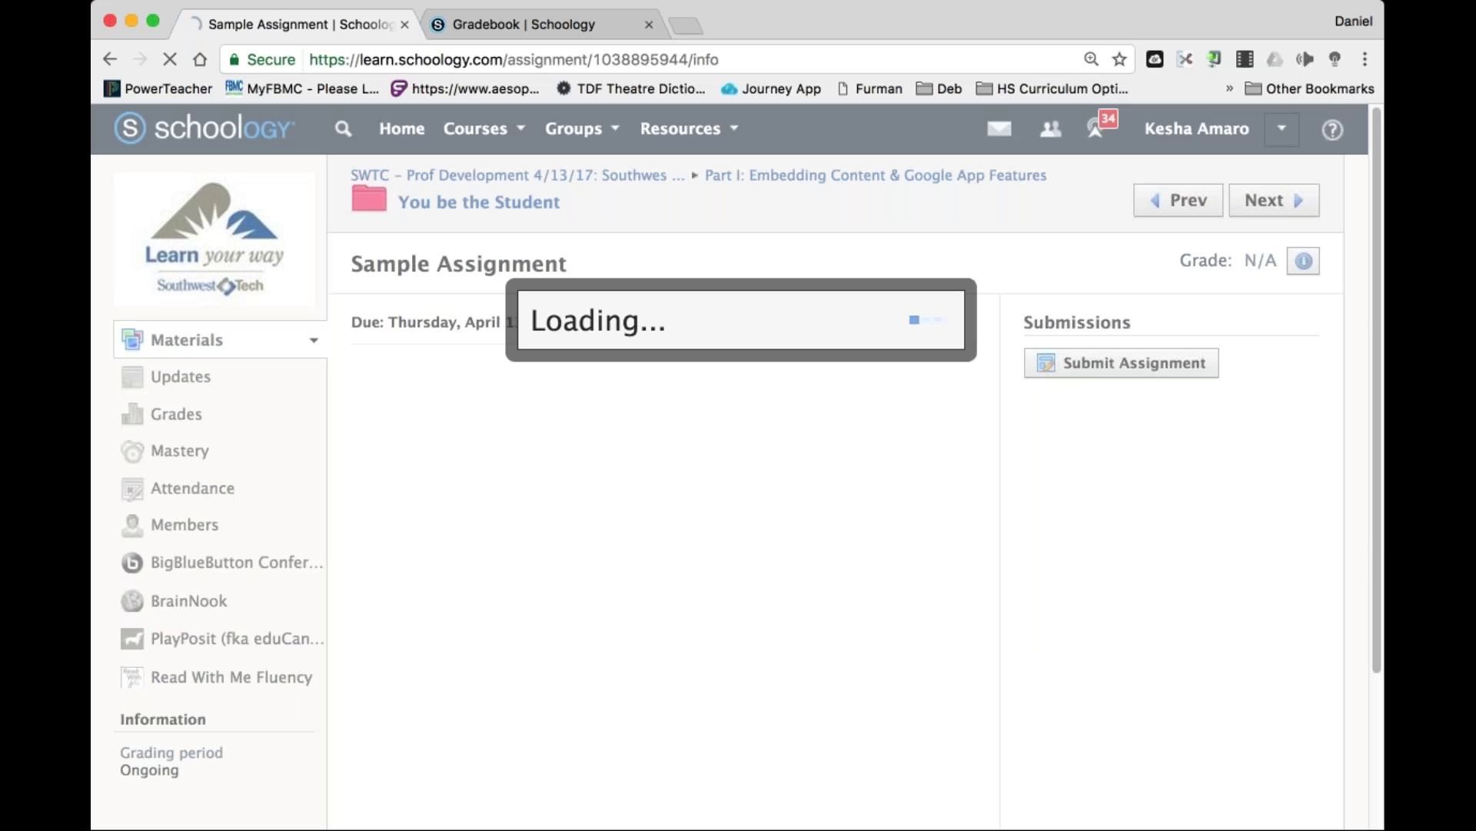
left_click(612, 286)
left_click(566, 425)
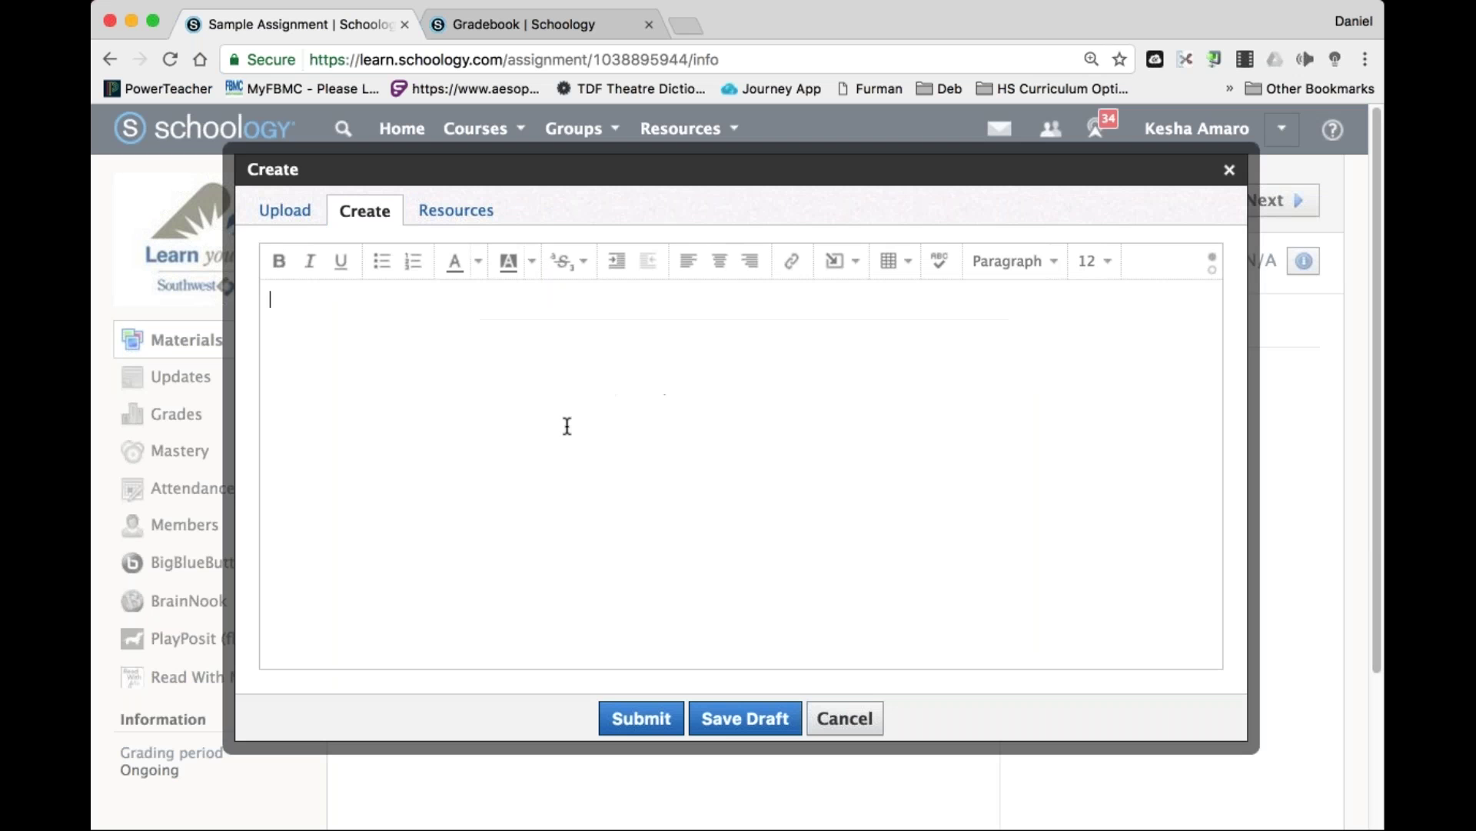
Write and submit the answer 'I don't know the answer'.
type("O don't know the answer")
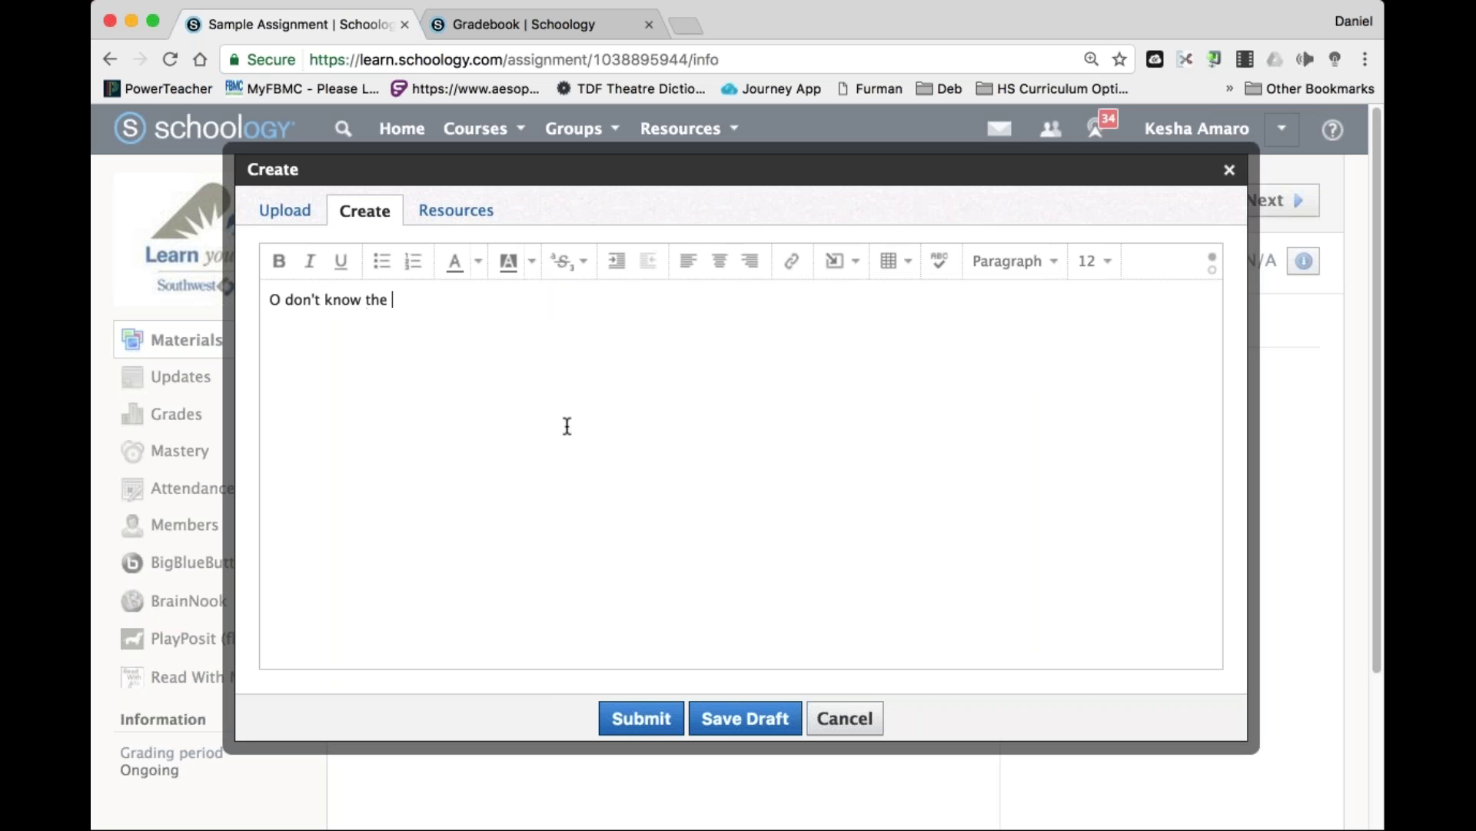
key("Left")
key("Left")
key("Left")
key("Left")
key("Left")
key("Left")
key("Left")
key("Left")
key("Left")
key("Left")
key("Left")
key("Left")
key("Left")
key("Left")
key("Left")
key("Left")
key("Left")
key("Left")
key("Right")
key("BackSpace")
type("I")
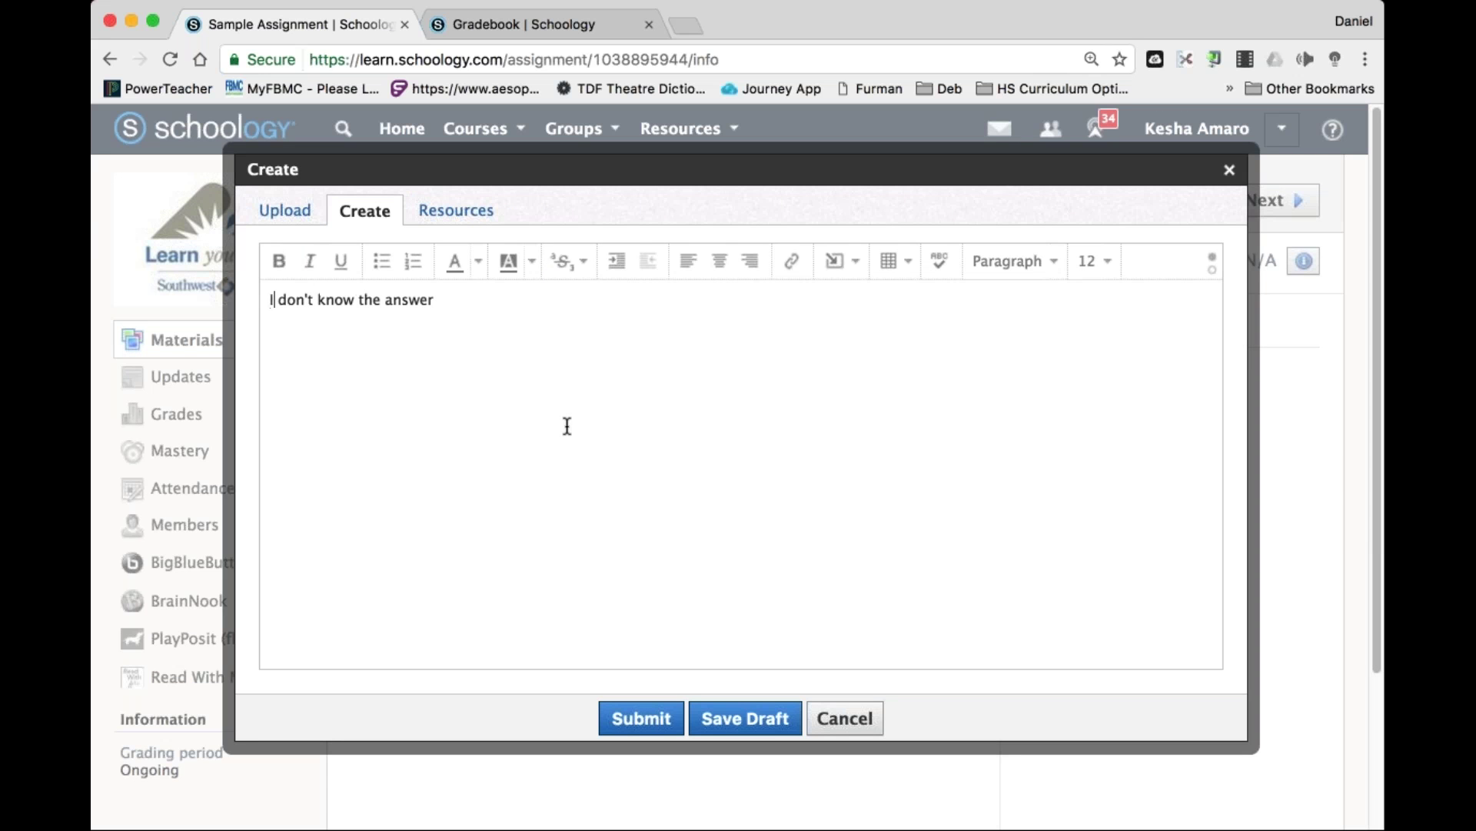
left_click(641, 717)
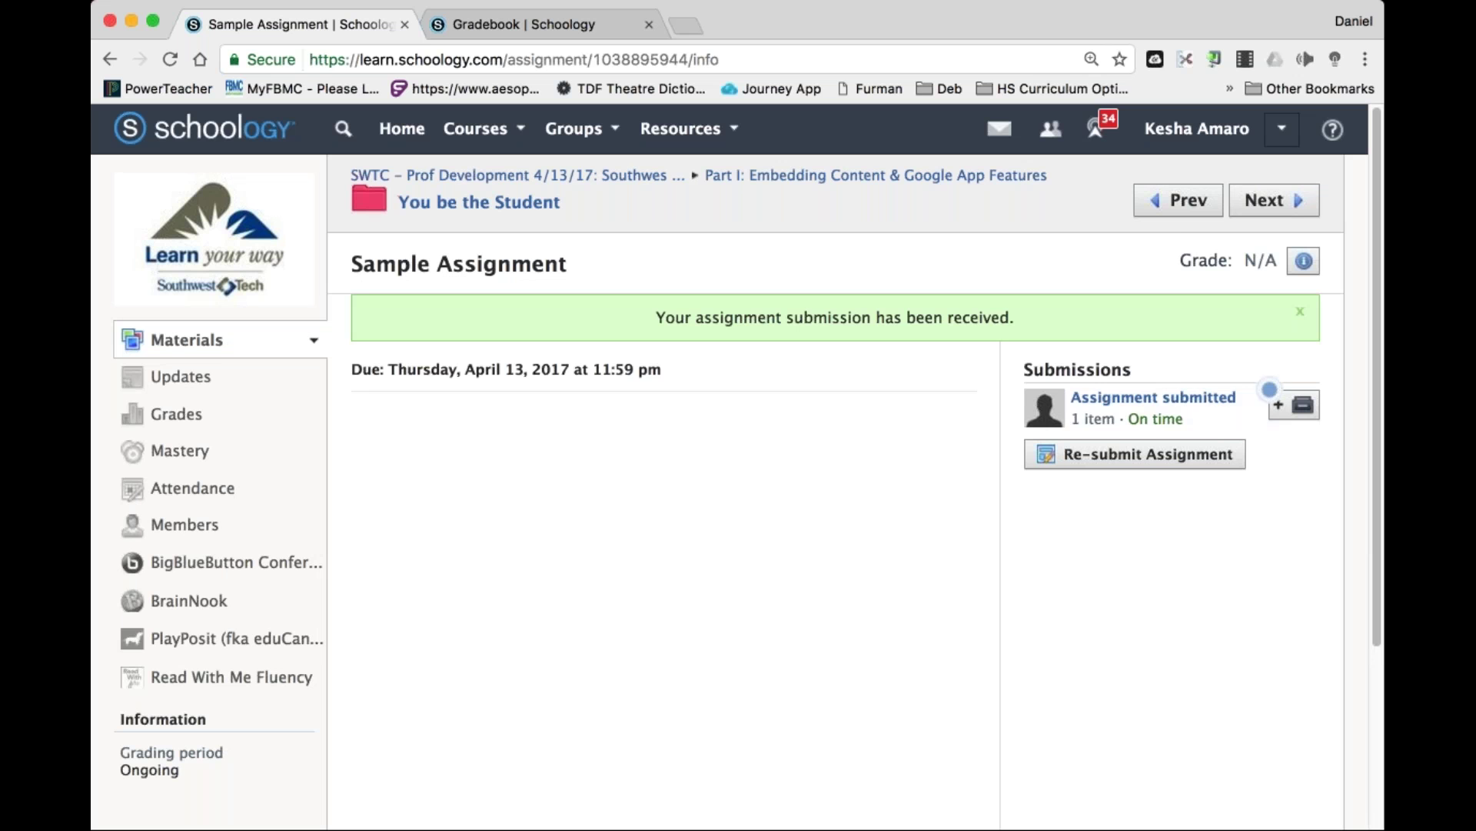
Log out of the student account.
double_click(1283, 140)
left_click(1281, 129)
left_click(1124, 399)
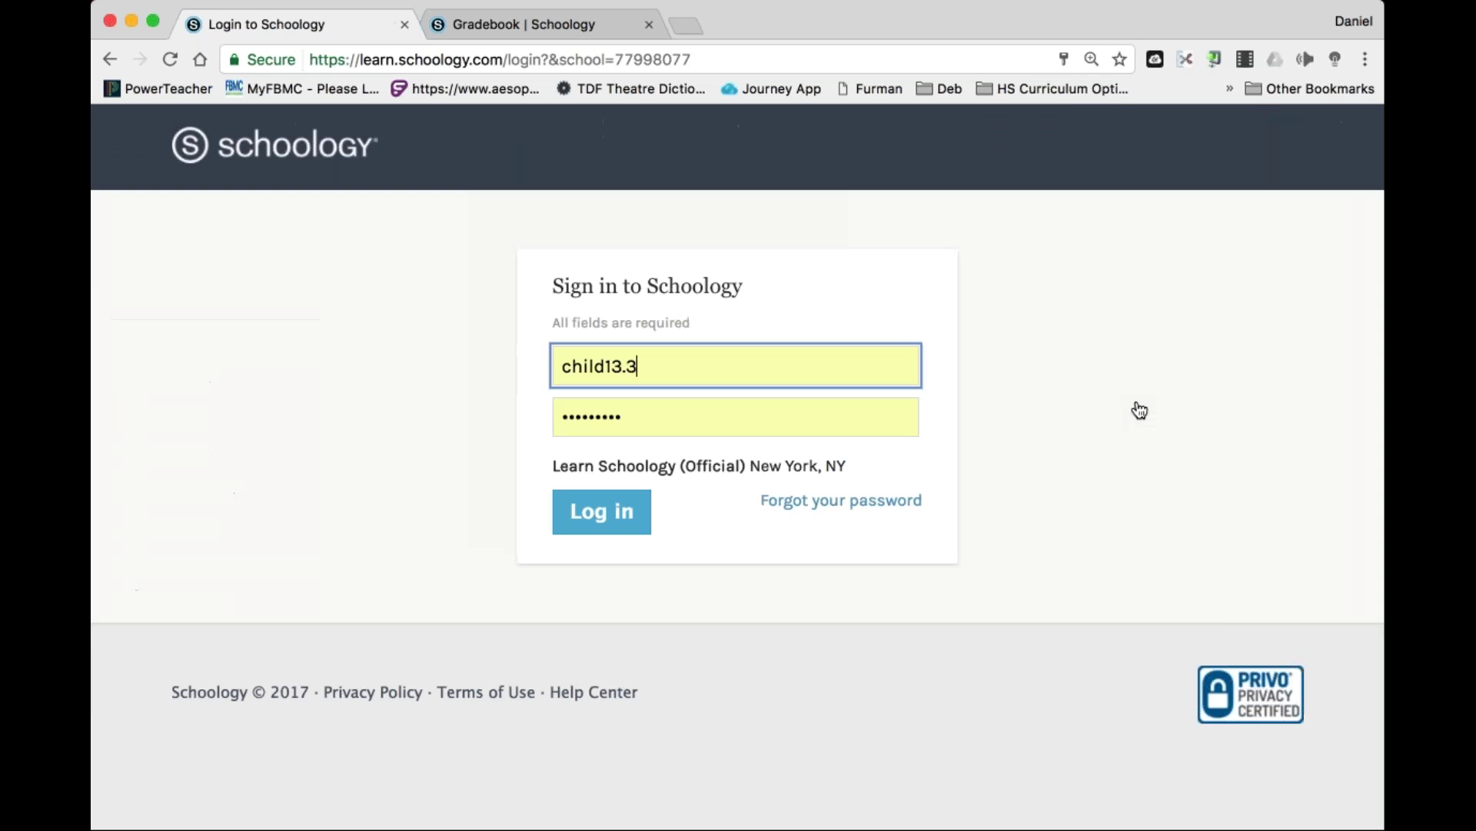
Sign in with the teacher username and expand the ungraded submissions reminder.
key("super+a")
type("princi")
key("Right")
key("Return")
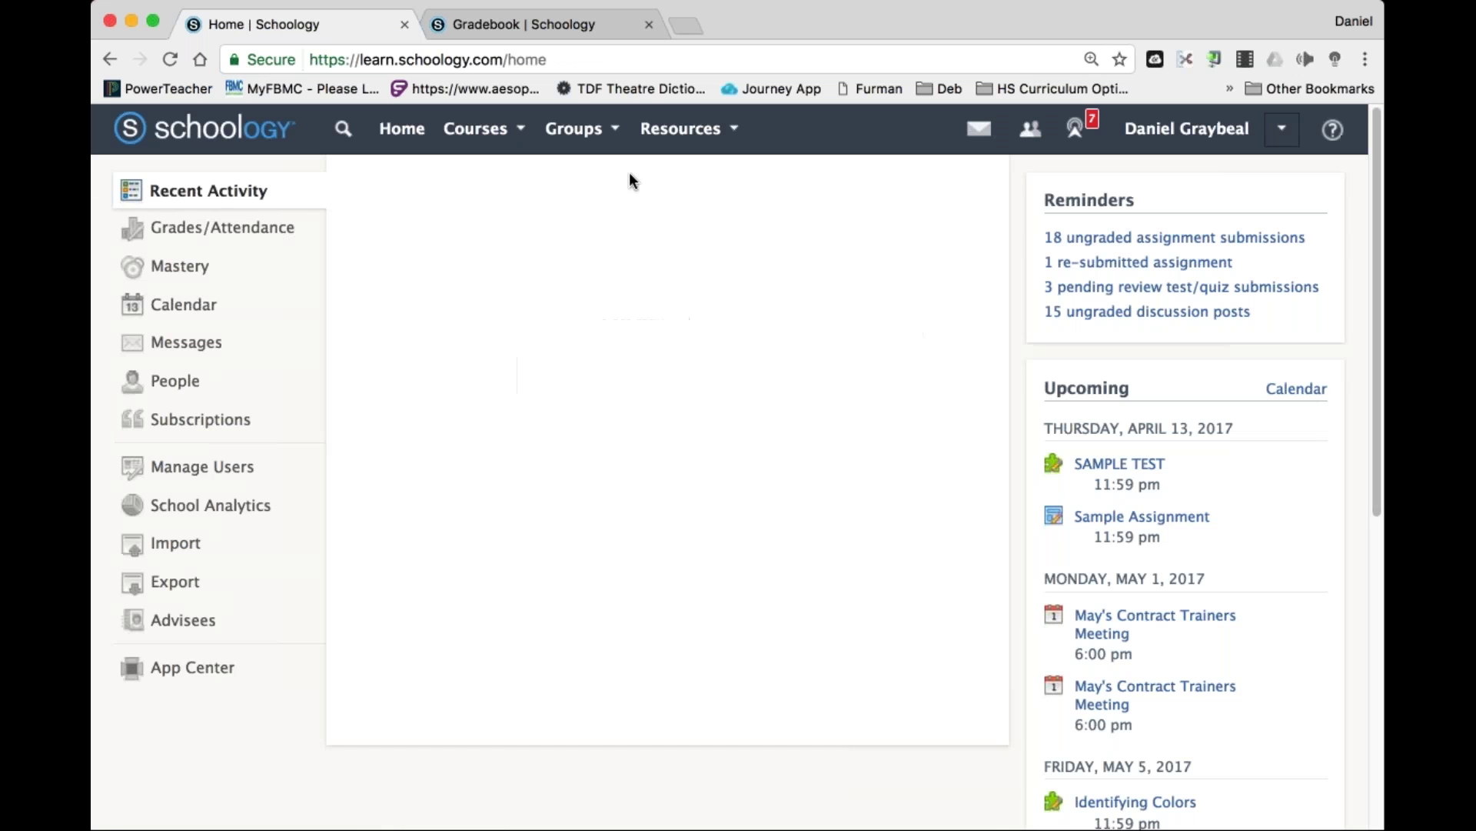
left_click(1161, 239)
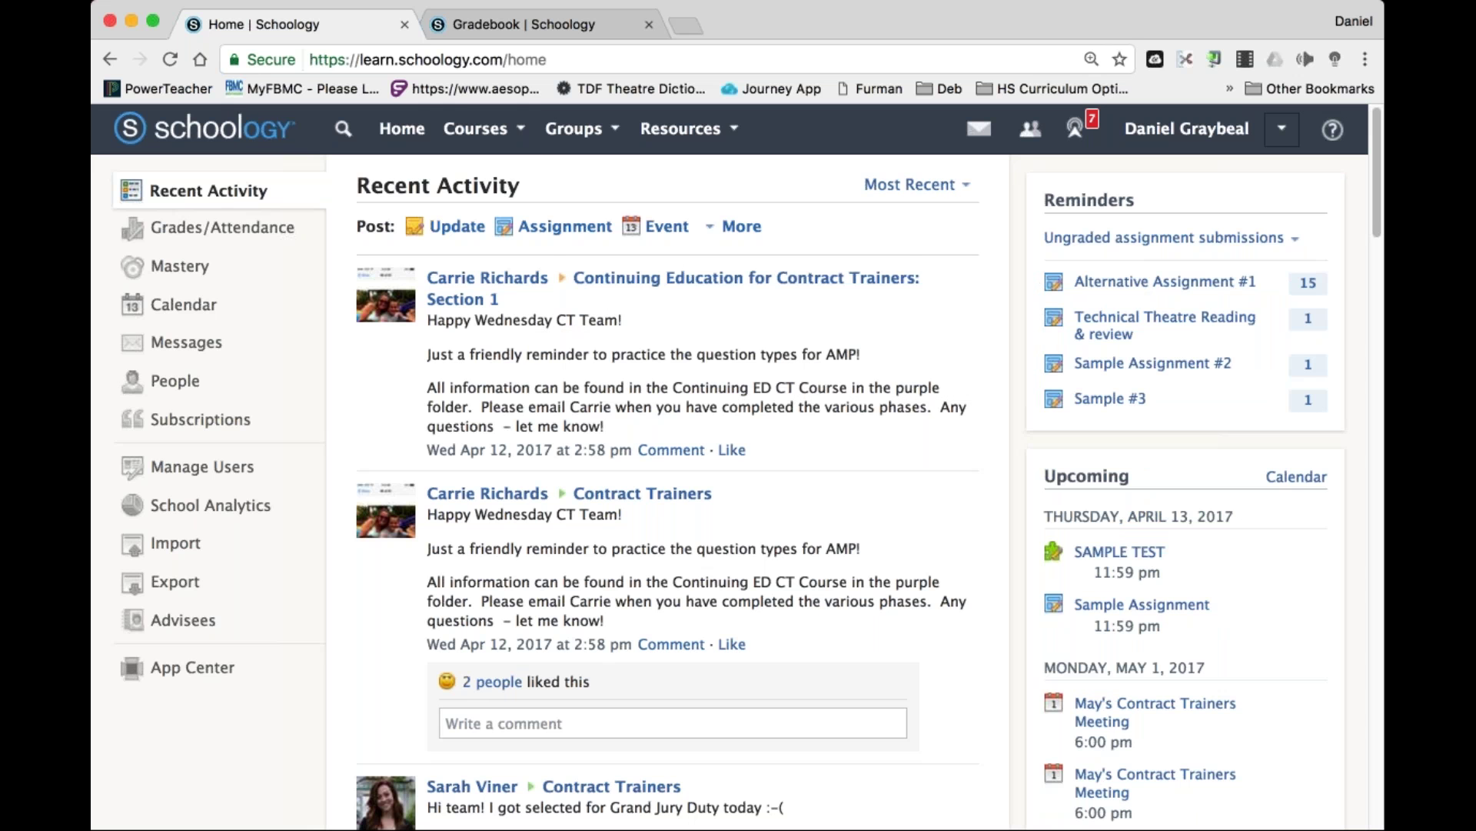
Open the SWTC course and its Sample Assignment to check submissions.
left_click(475, 129)
scroll(661, 292, "down", 10)
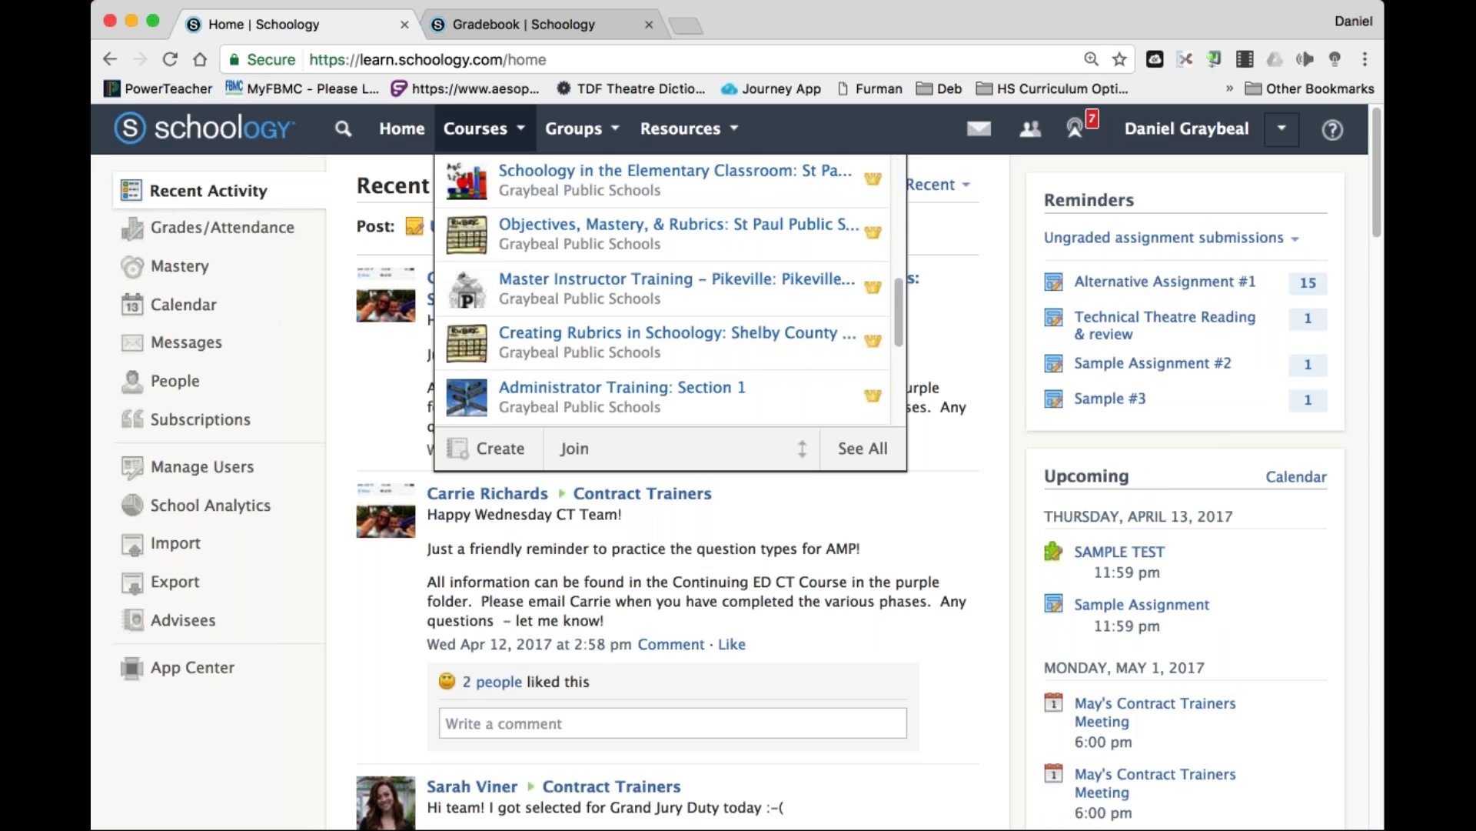
left_click(605, 147)
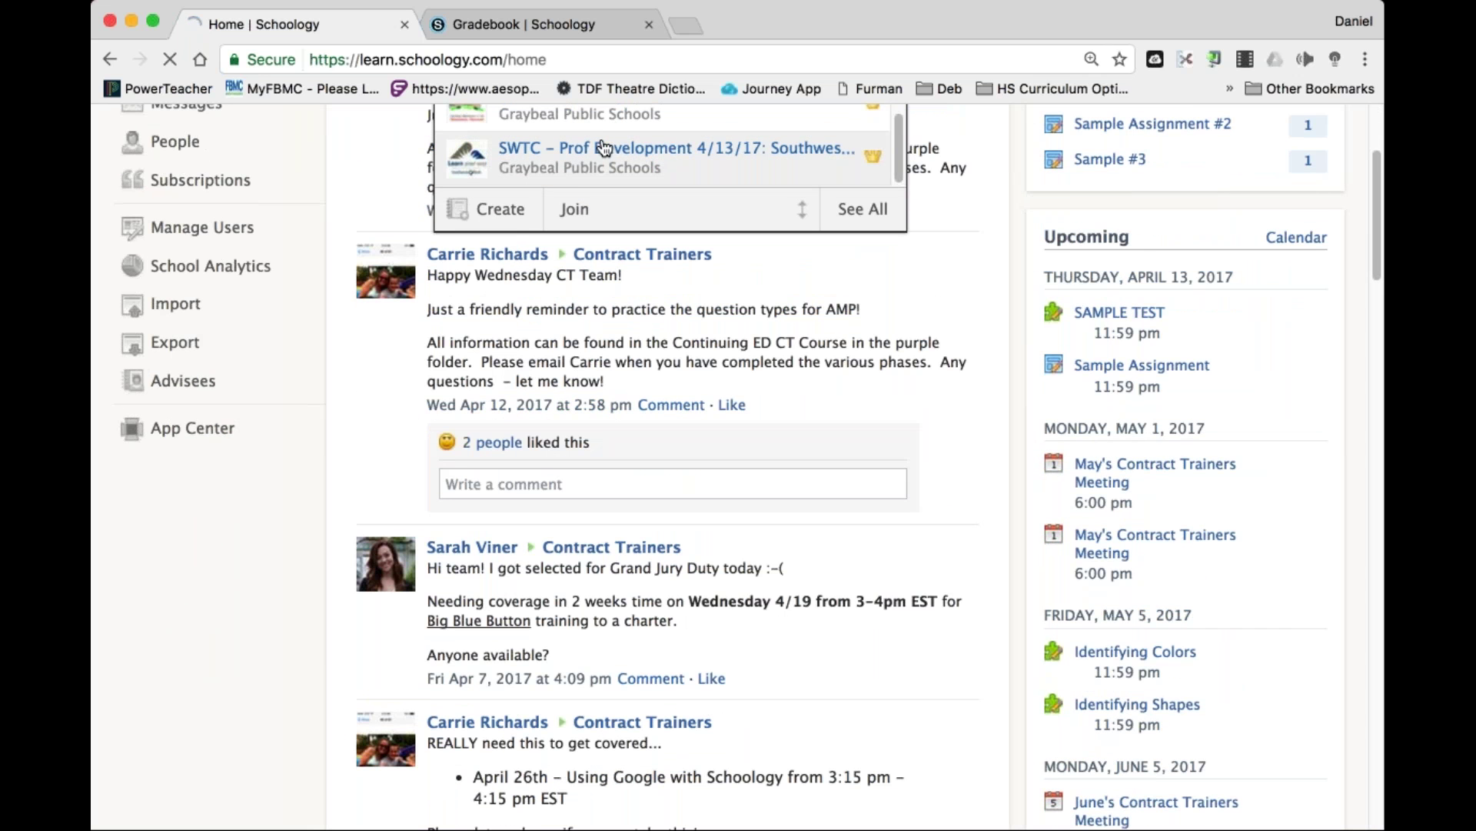
scroll(726, 590, "down", 2)
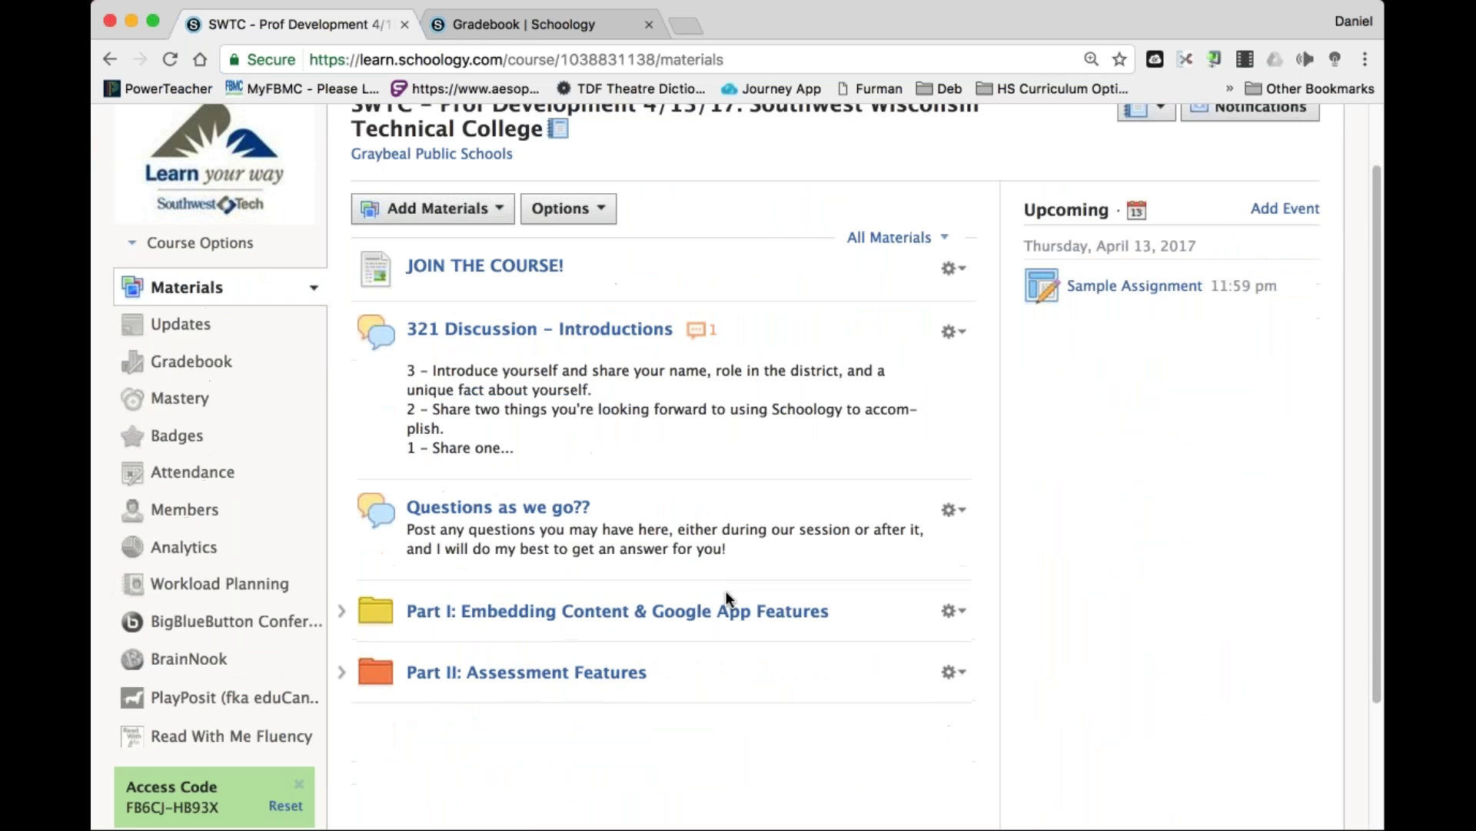
left_click(1138, 290)
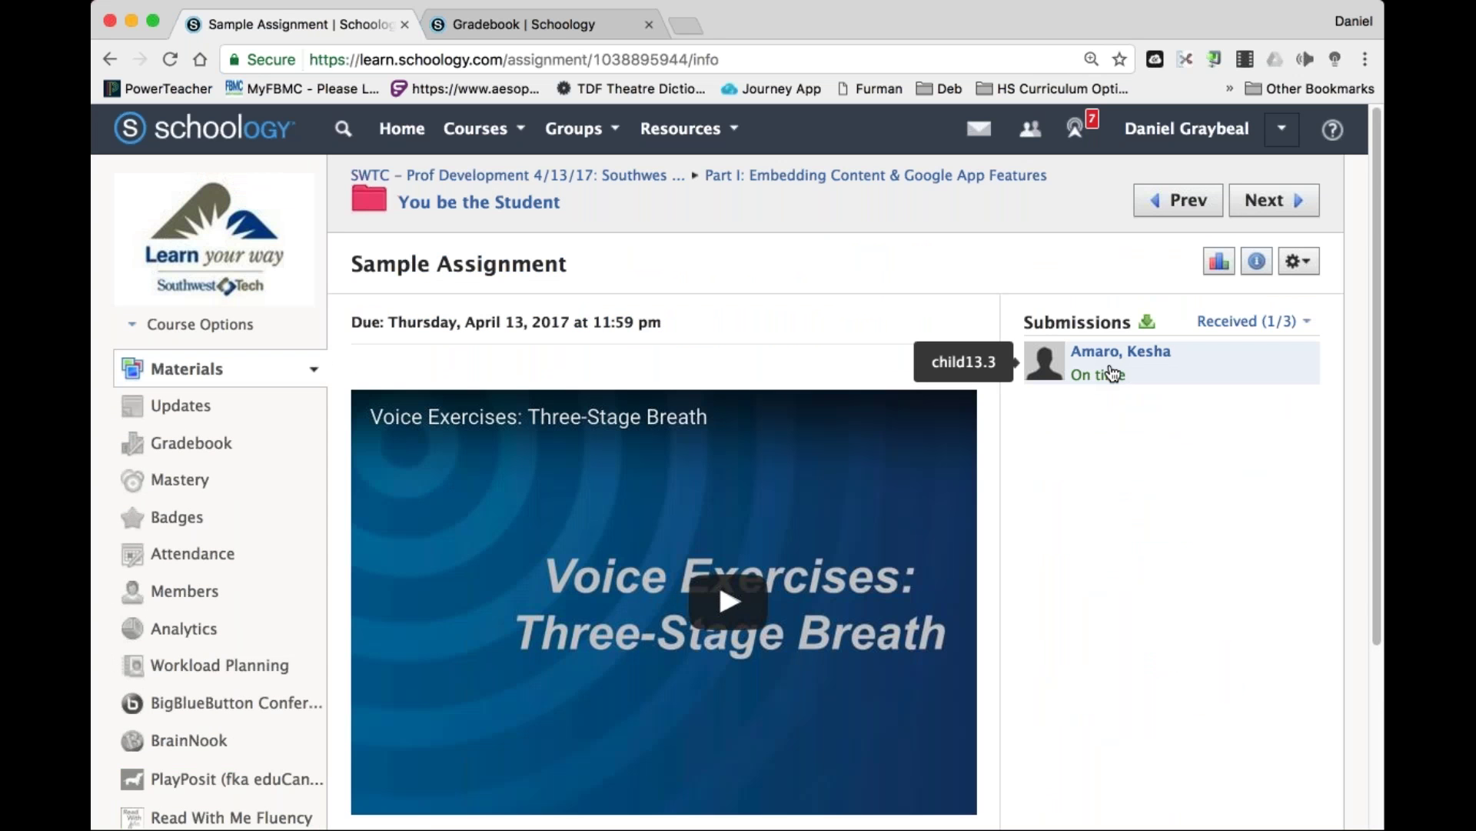
Post 'You really need to rewatch the video and answer the question' on the student's submission.
left_click(1113, 374)
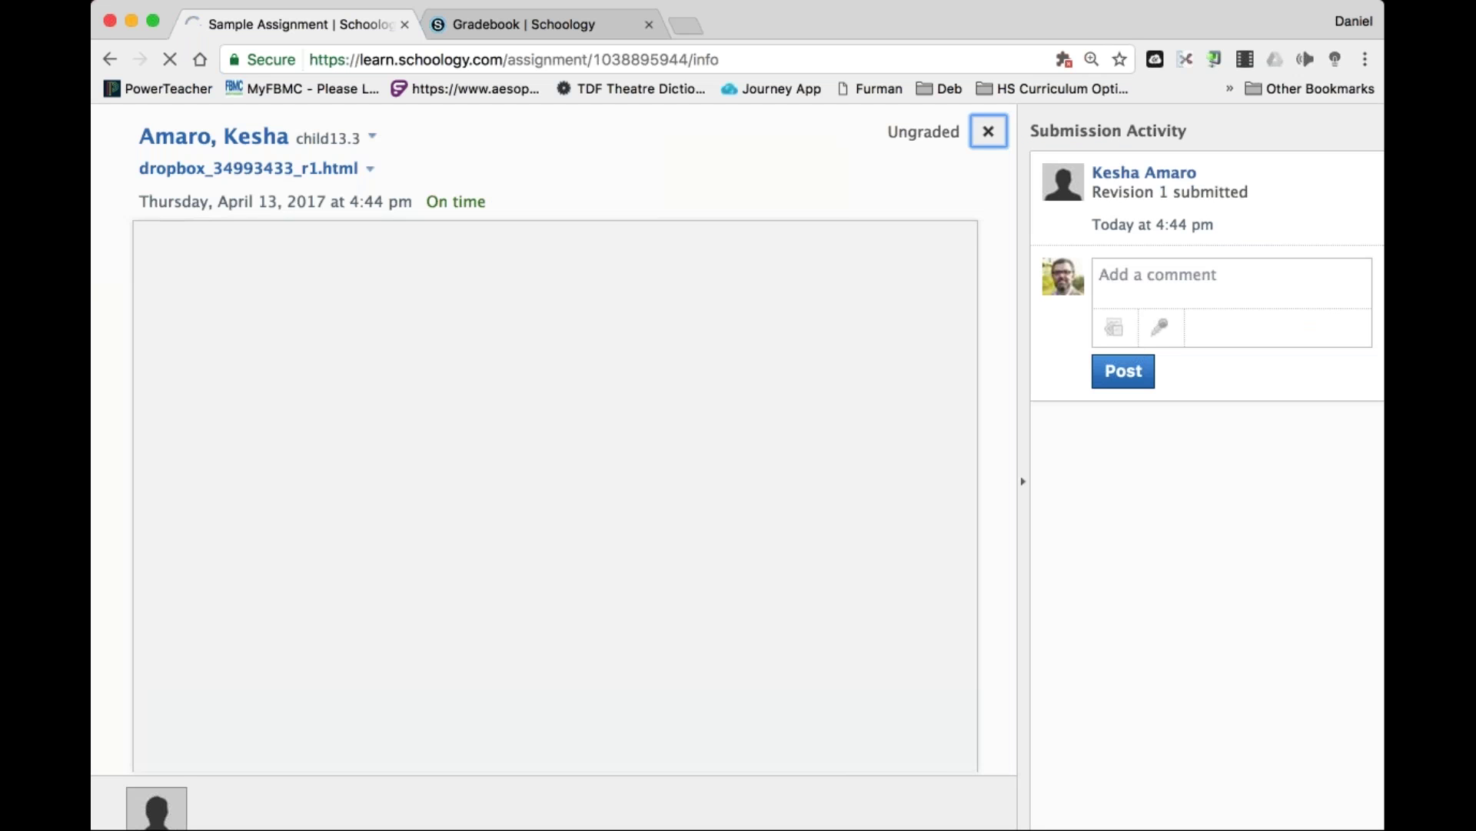
left_click(1231, 282)
type("You really need ")
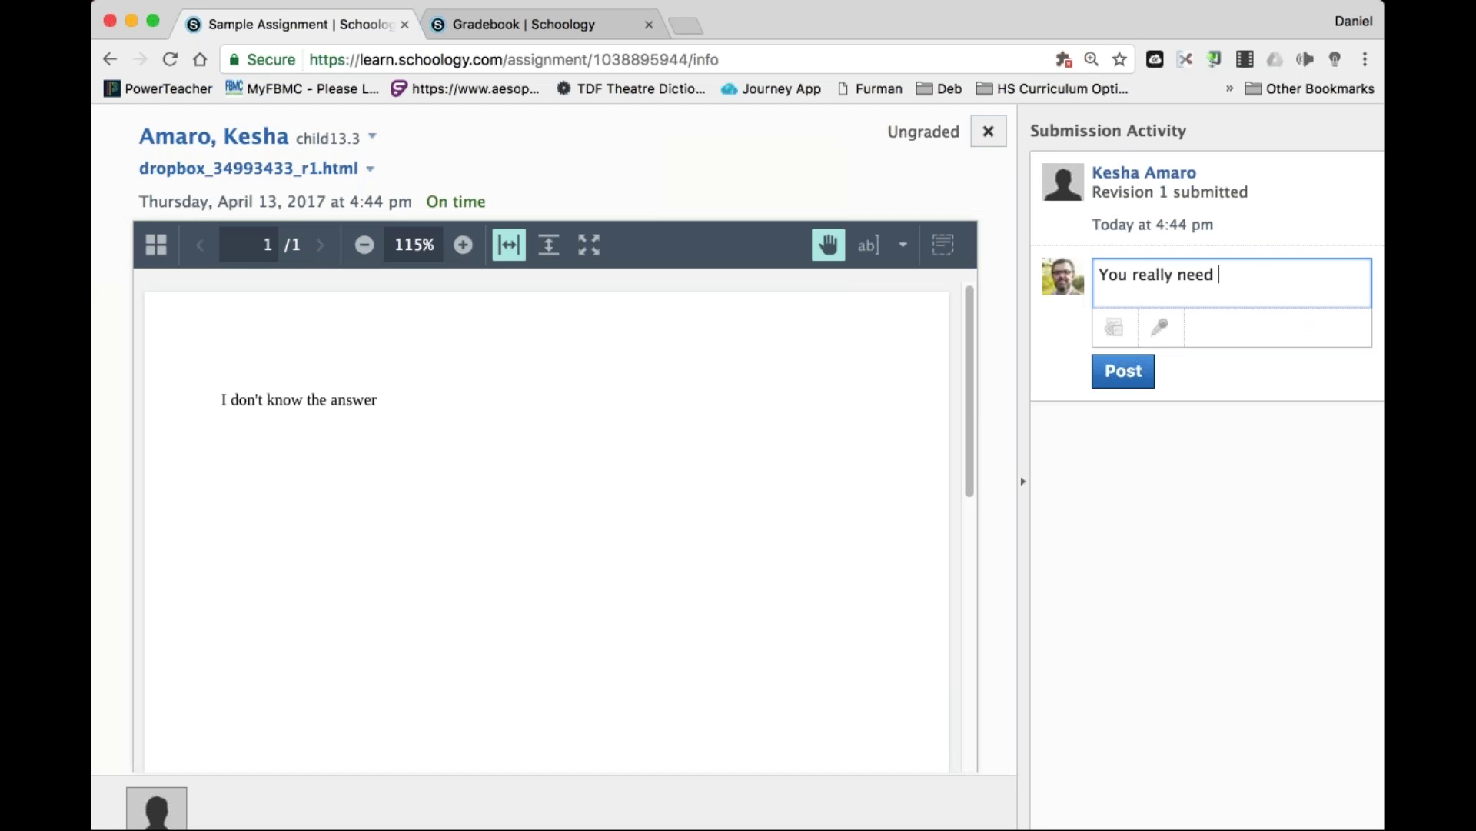
type("to rewatch the ")
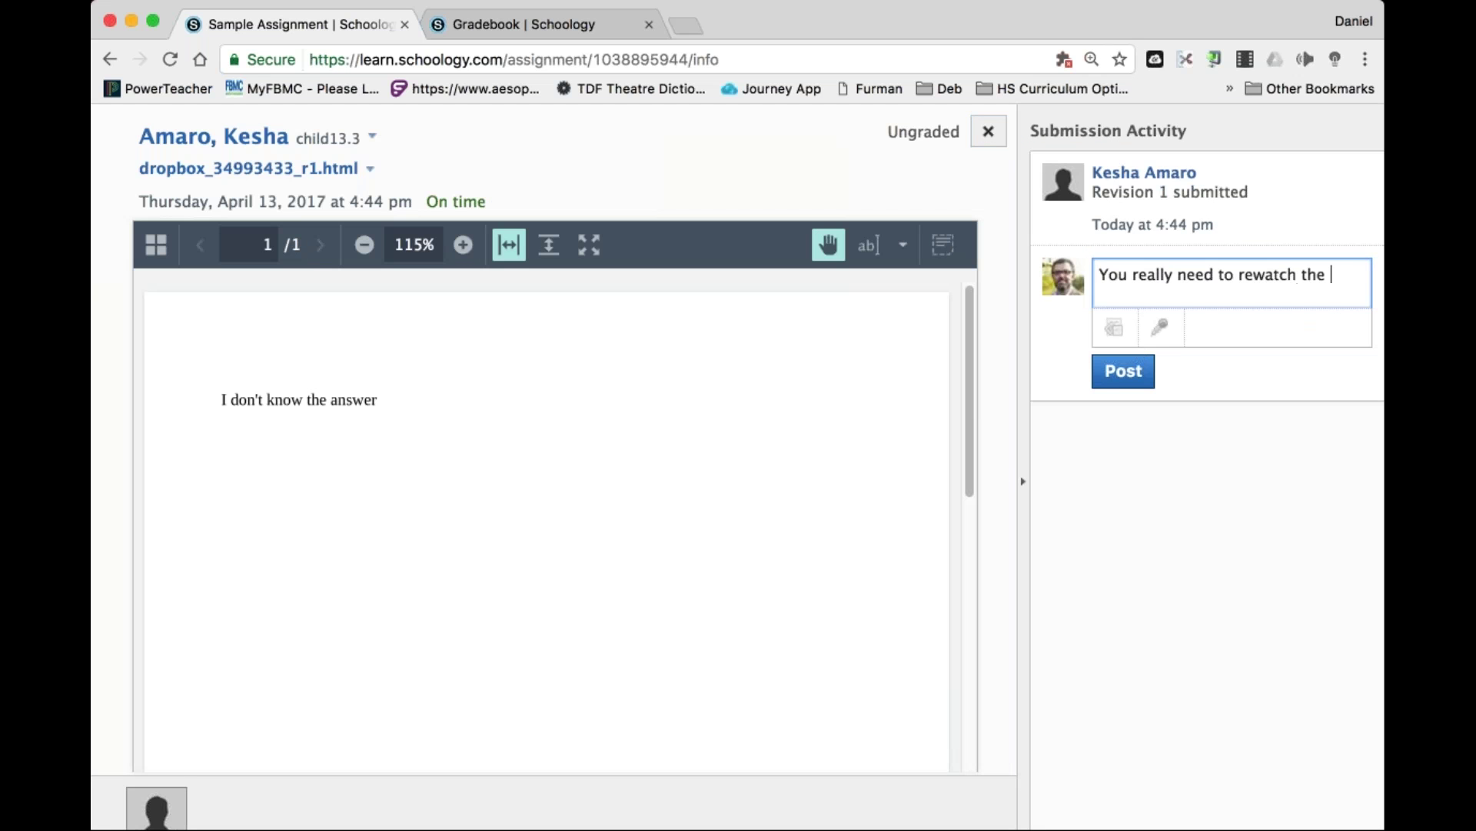
type("video and and")
key("BackSpace")
key("BackSpace")
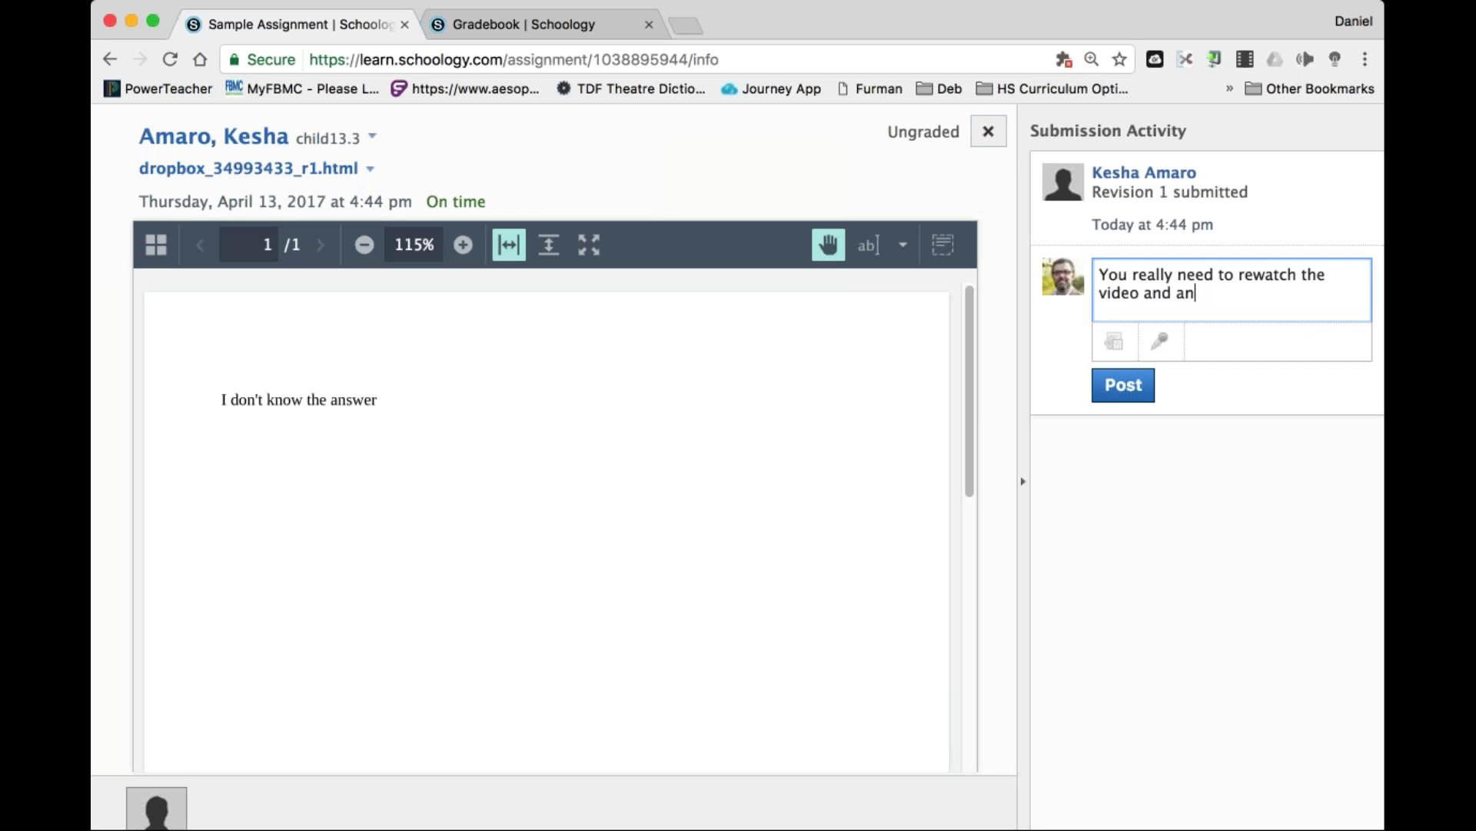
type("nswer the question.")
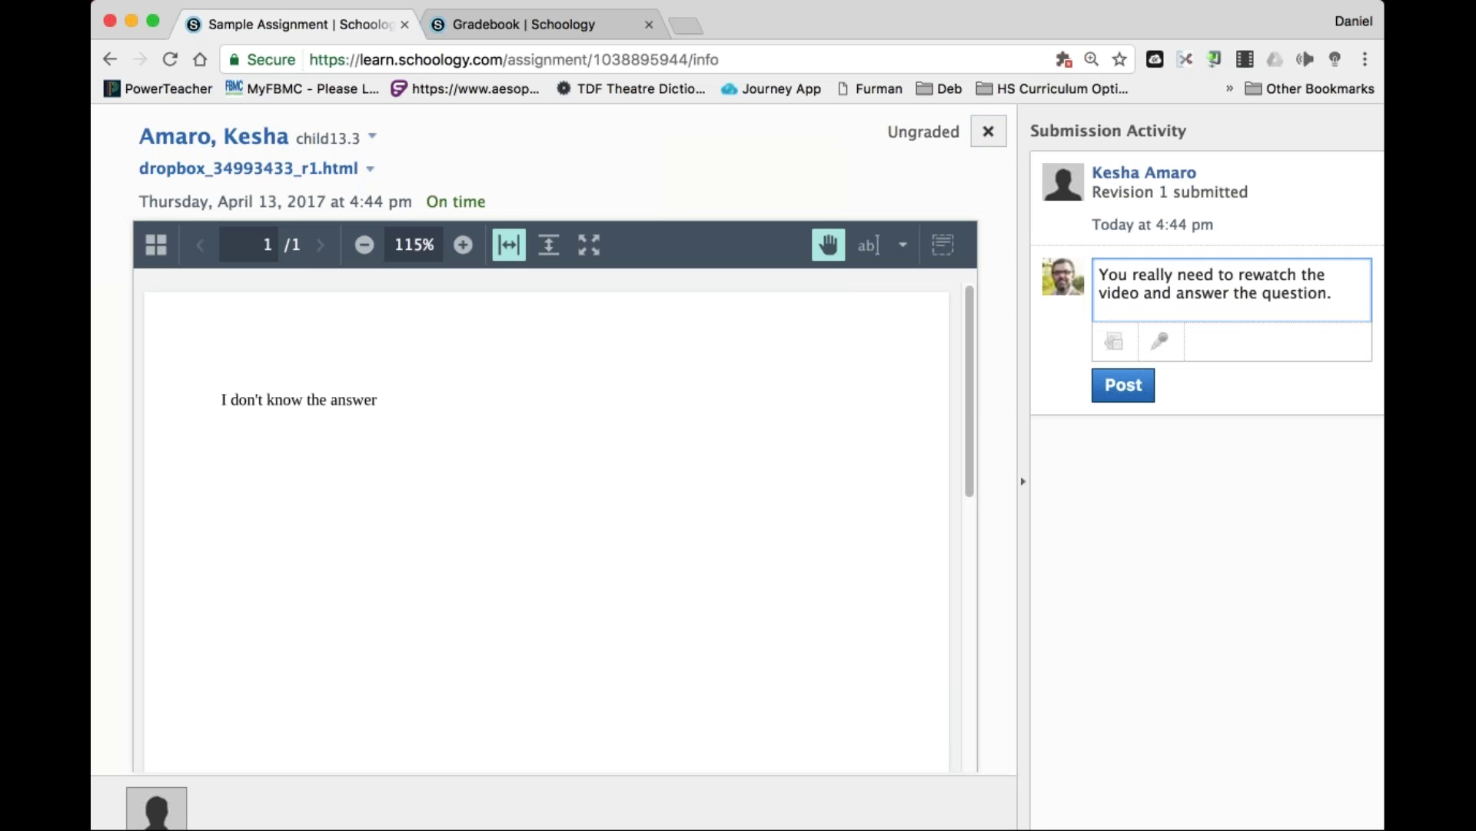
left_click(1123, 385)
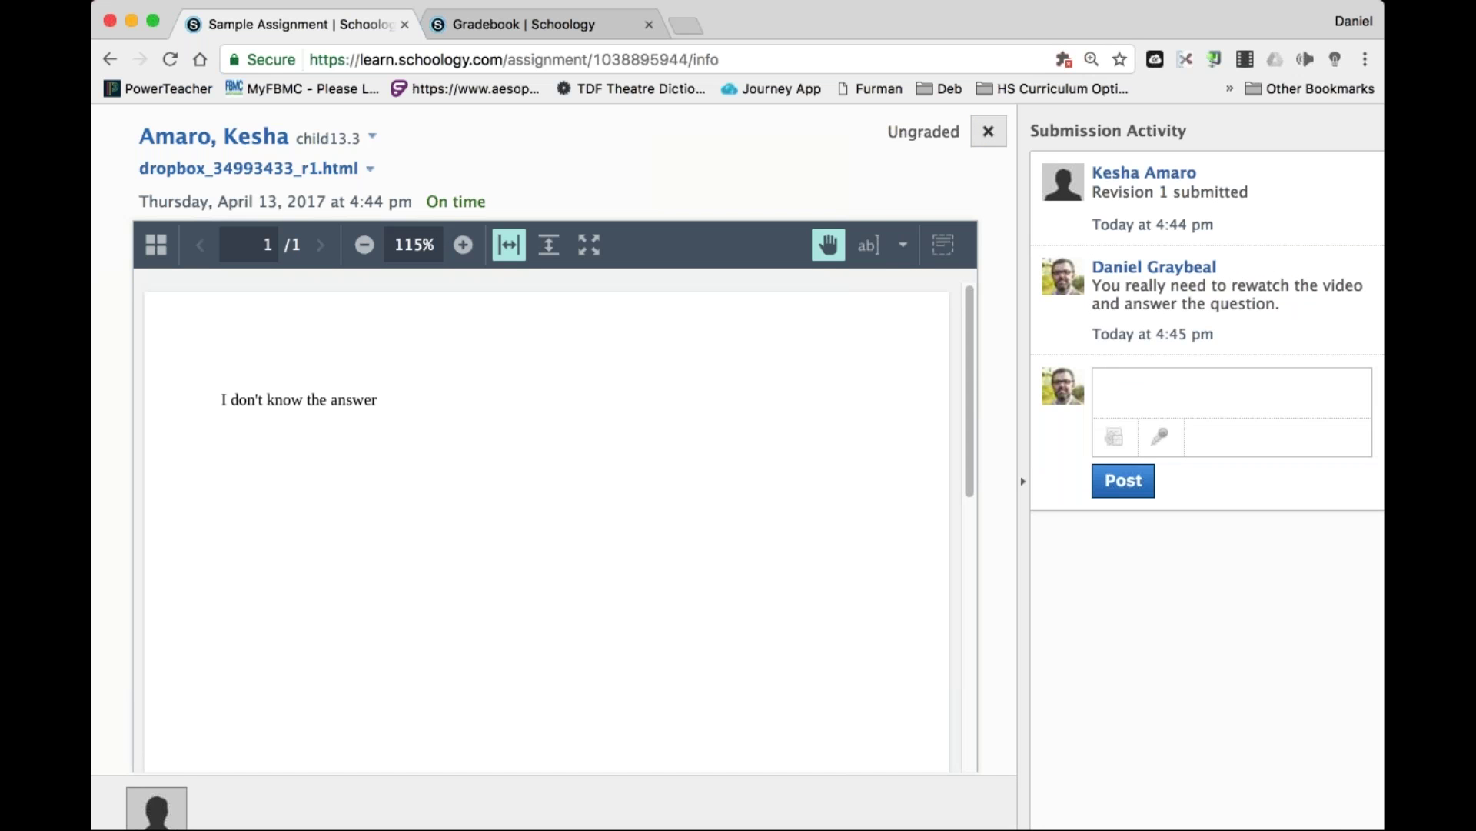
left_click(990, 136)
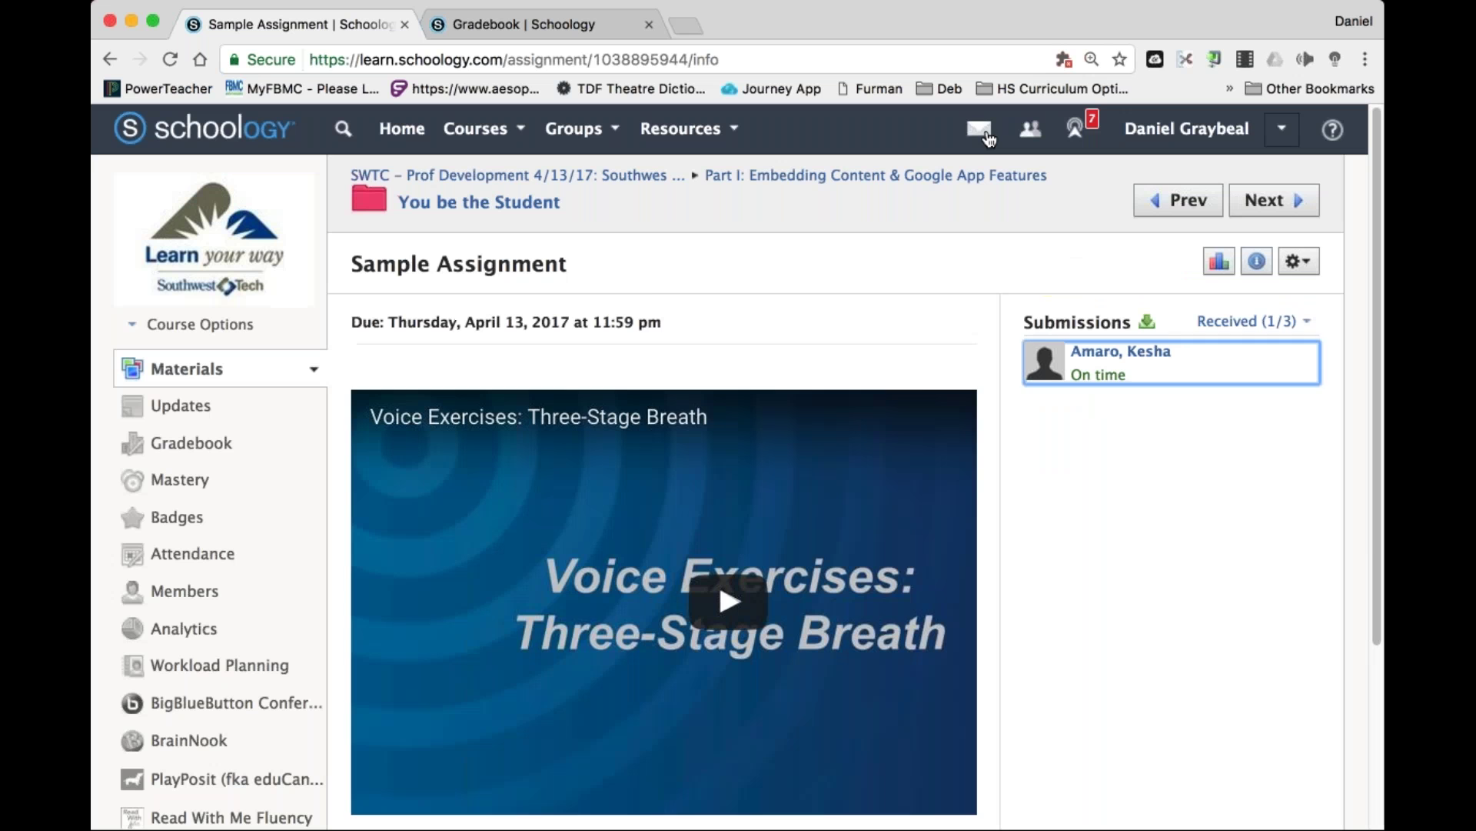
Edit Sample Assignment to use a new 'Classwork' grading category and save it.
left_click(1299, 260)
left_click(1197, 297)
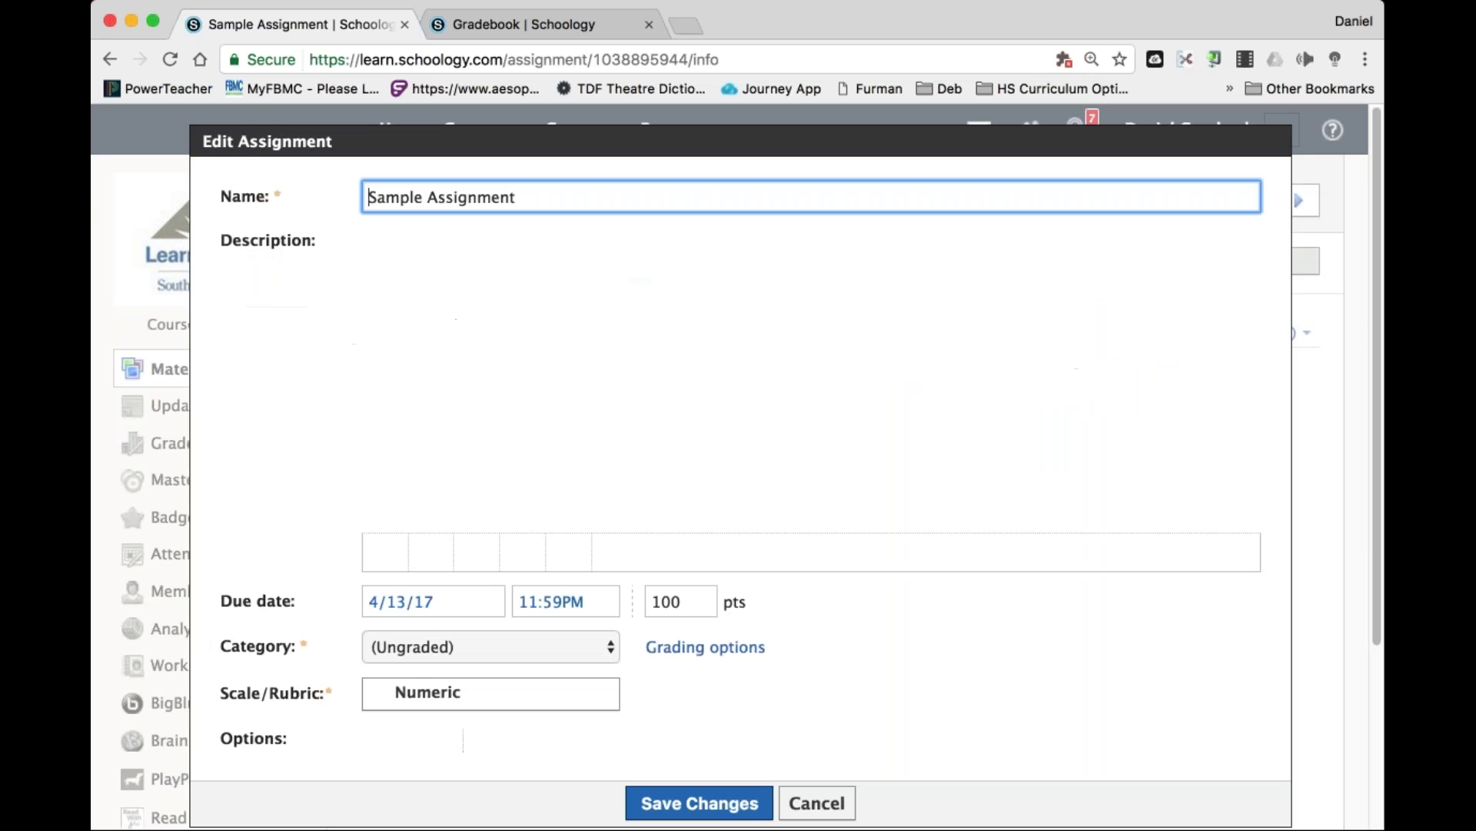
left_click(471, 652)
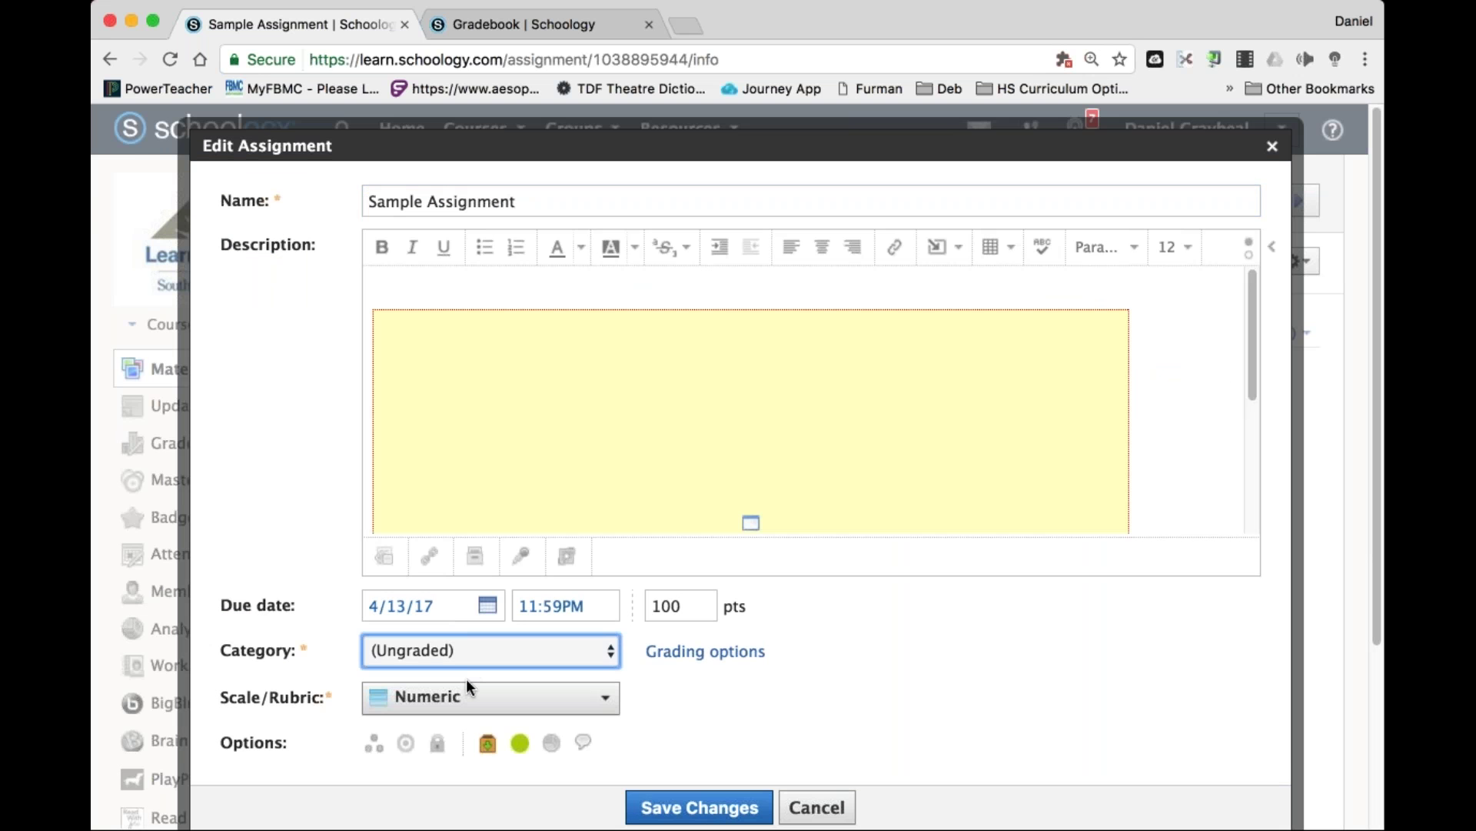
left_click(450, 656)
type("Class")
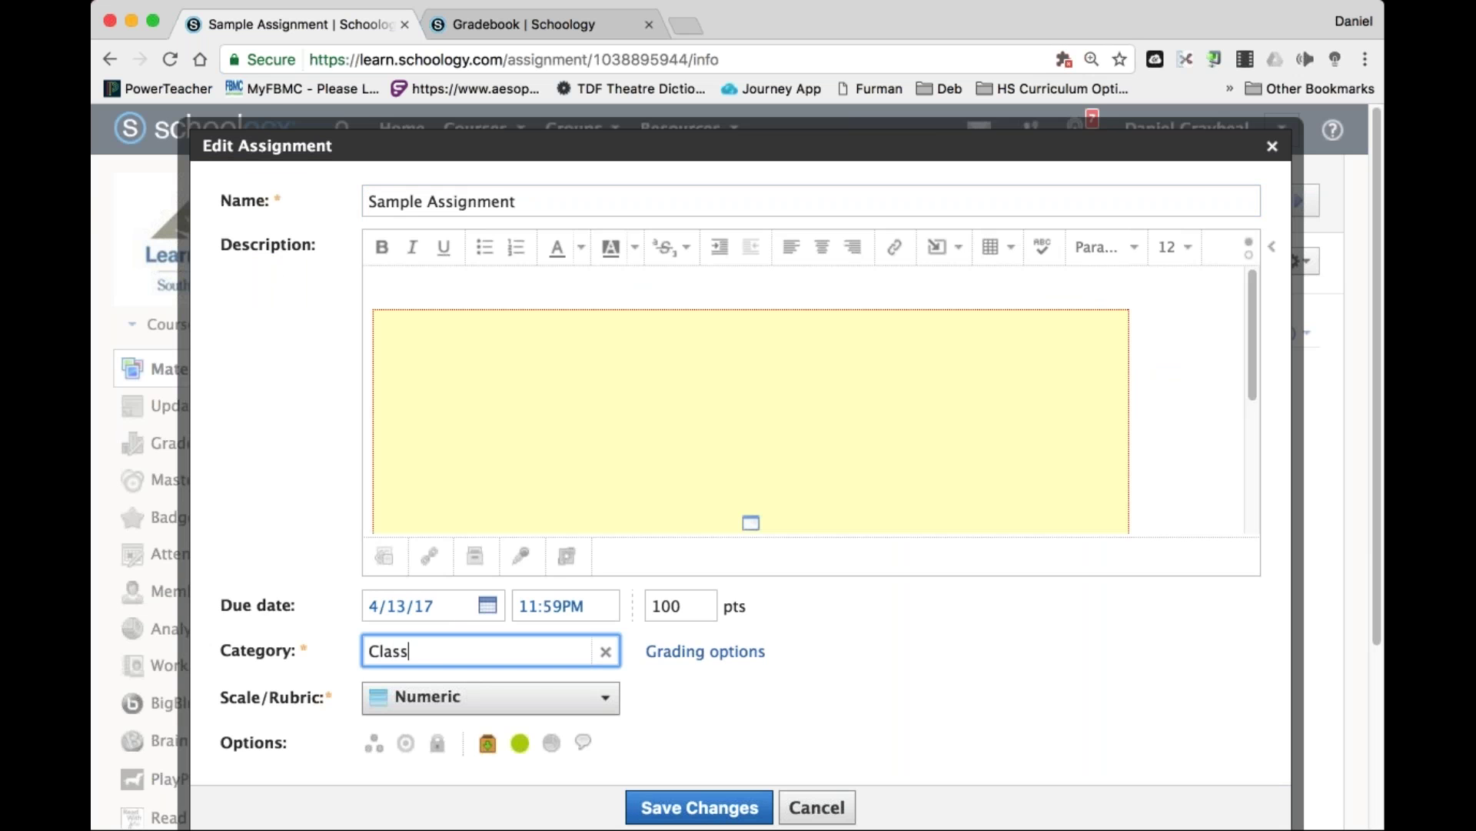
type("work")
key("Return")
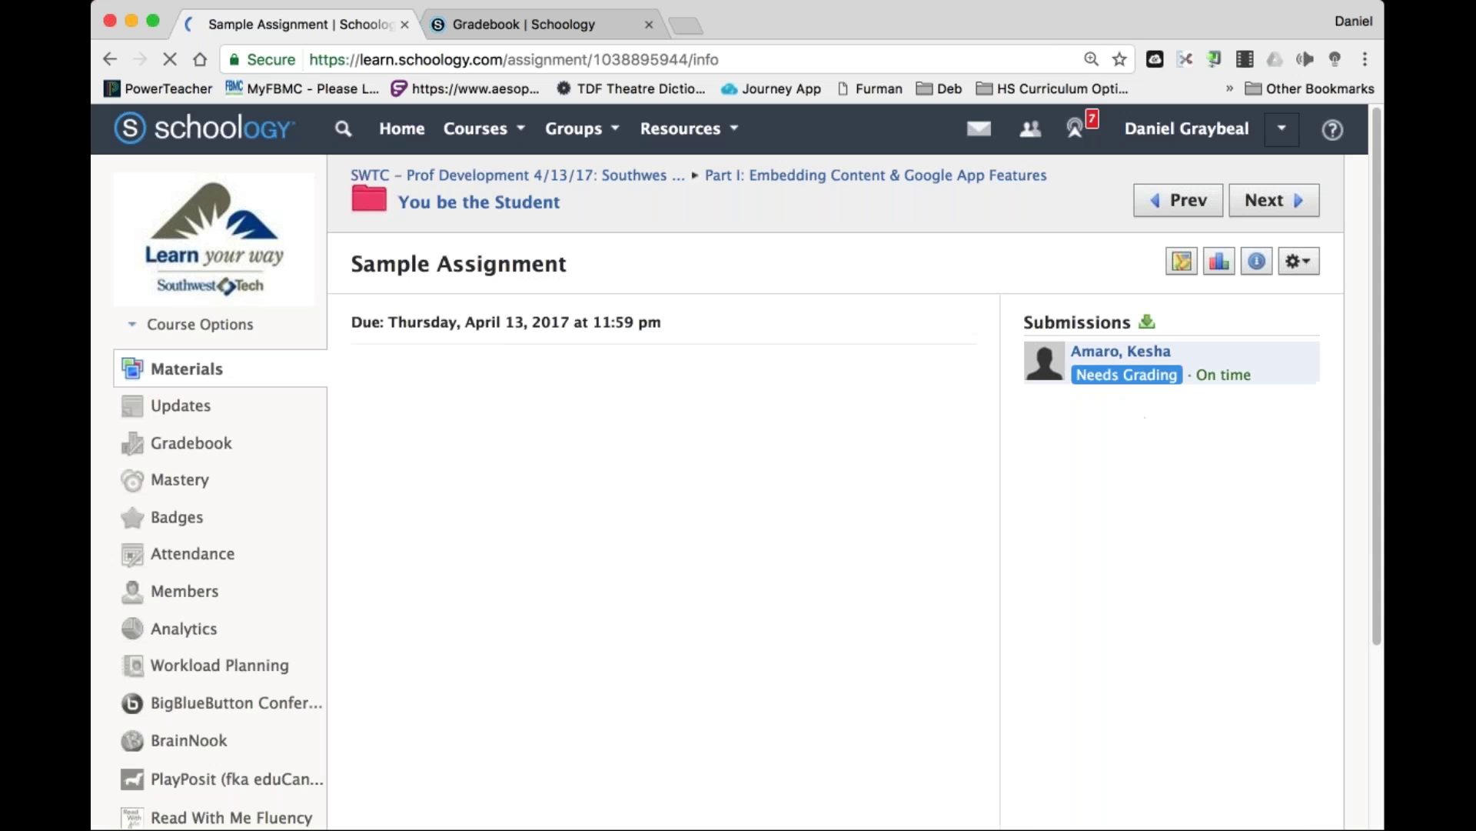
left_click(1281, 128)
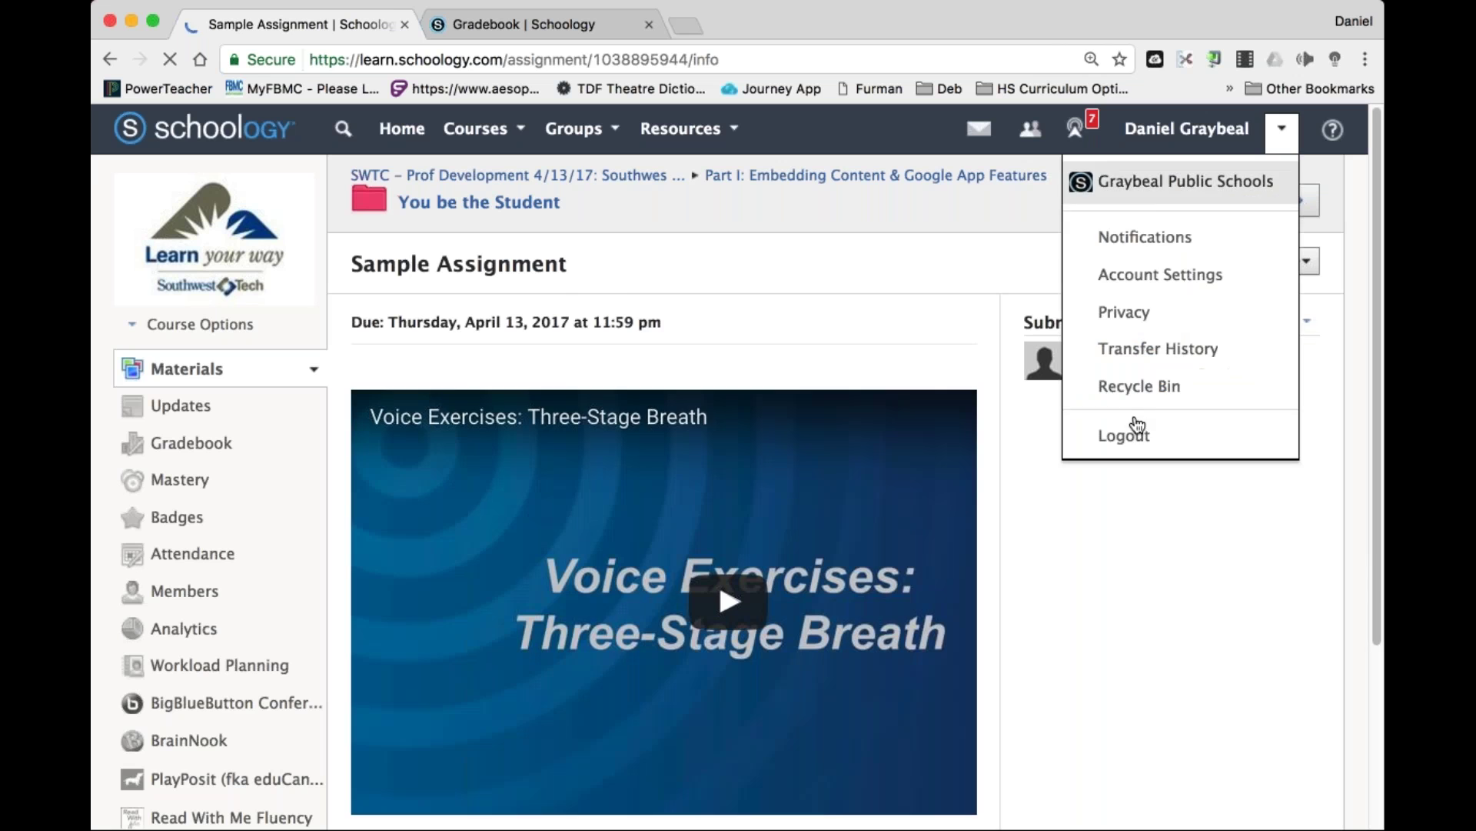
Switch from the teacher account to the student account and open its notifications.
left_click(1133, 431)
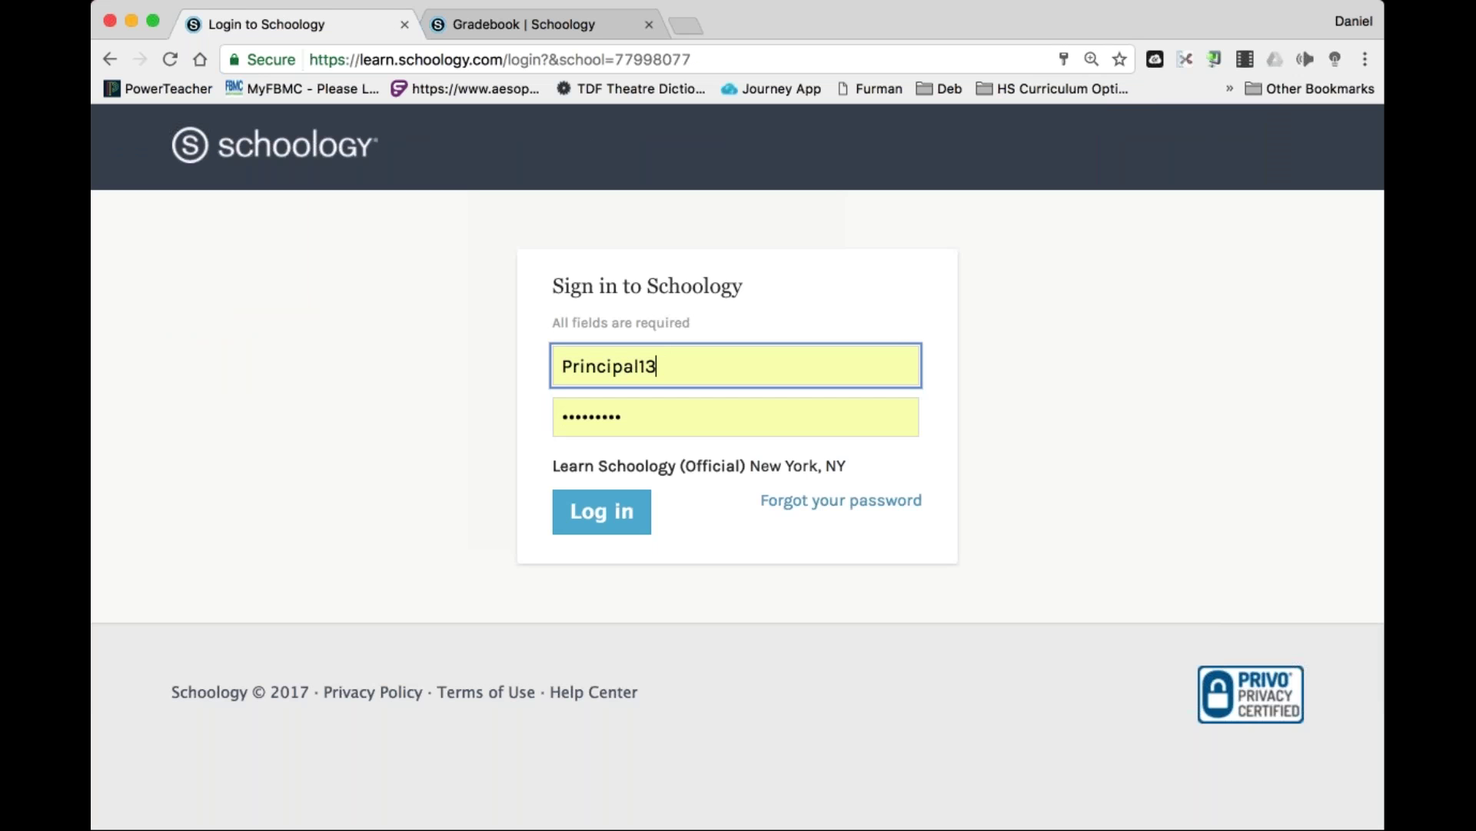
key("shift+Right")
key("shift+End")
type("child13.3")
key("Return")
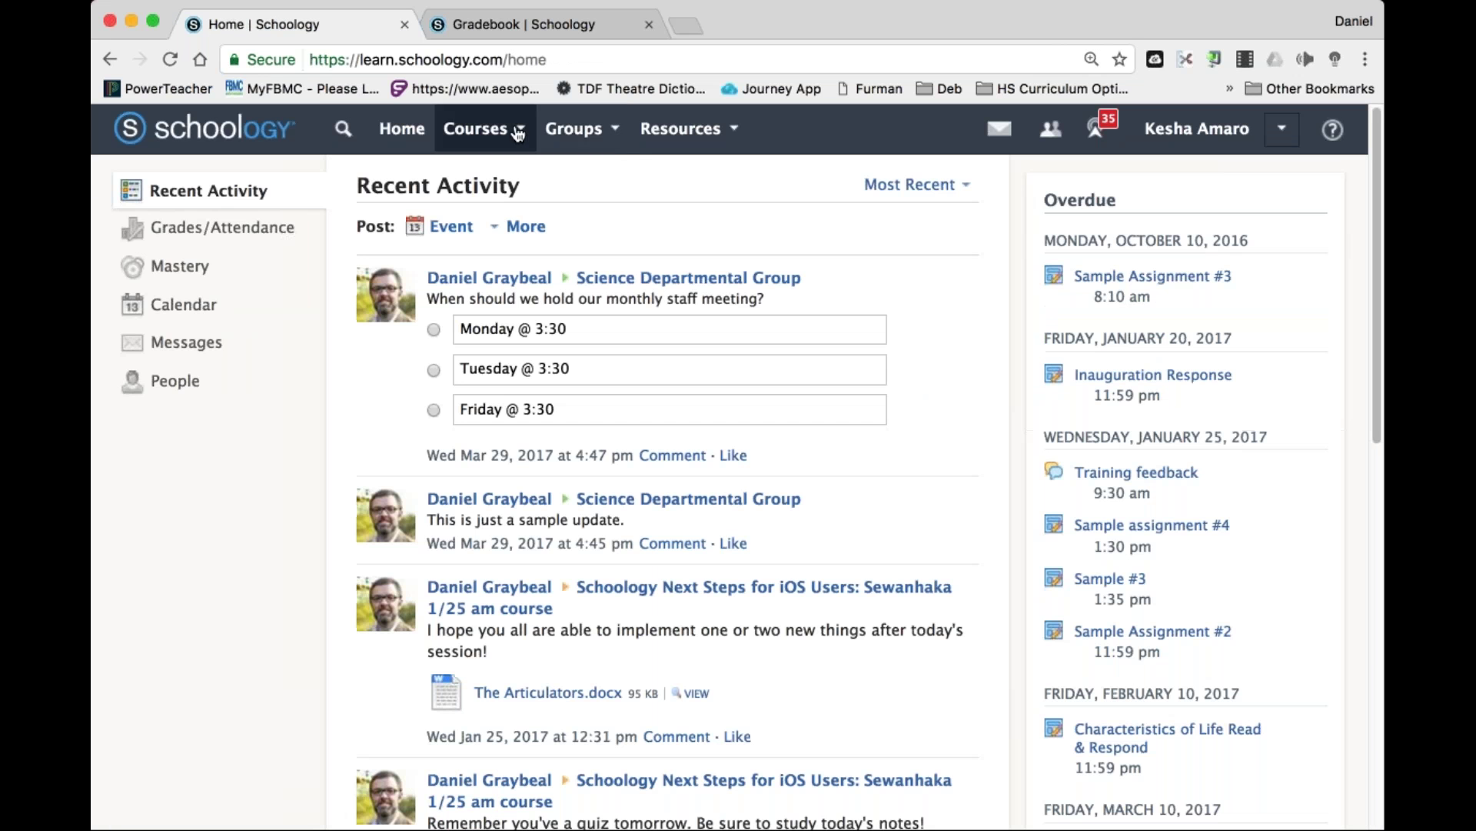
left_click(1098, 129)
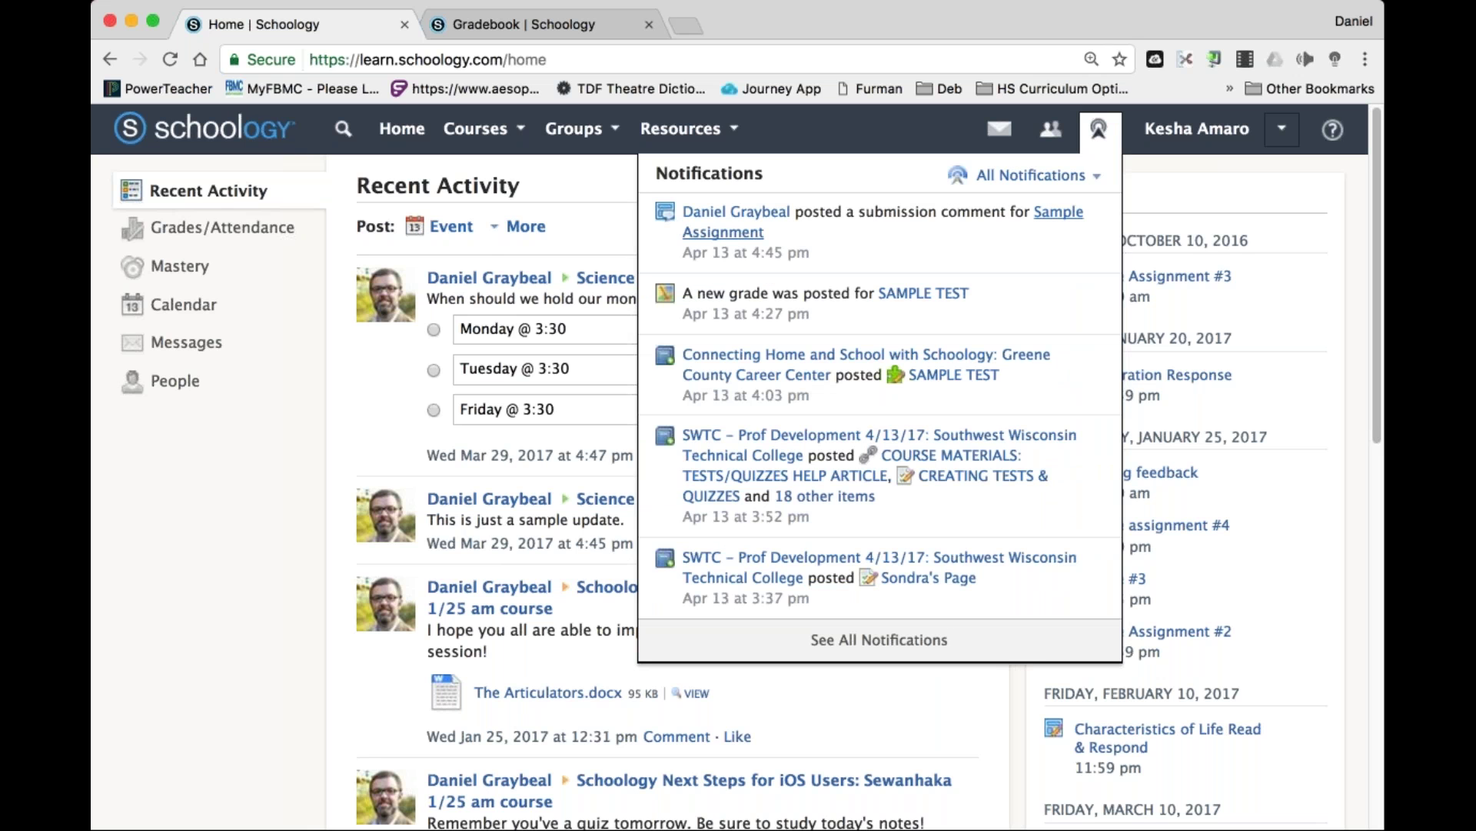
Open Sample Assignment from the comment notification and read the teacher's rewatch comment.
left_click(723, 230)
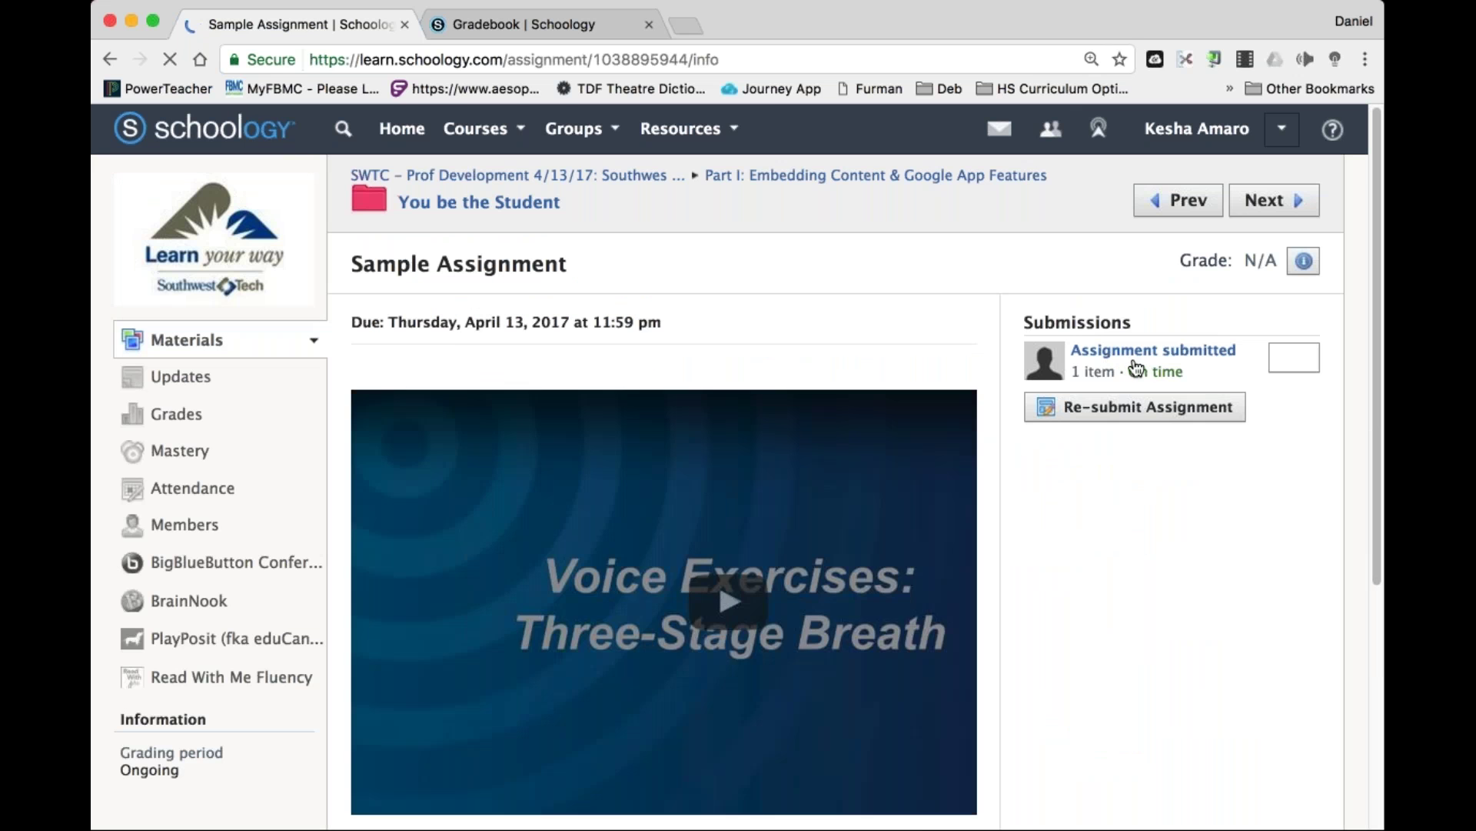
scroll(1268, 342, "down", 3)
scroll(1154, 308, "up", 3)
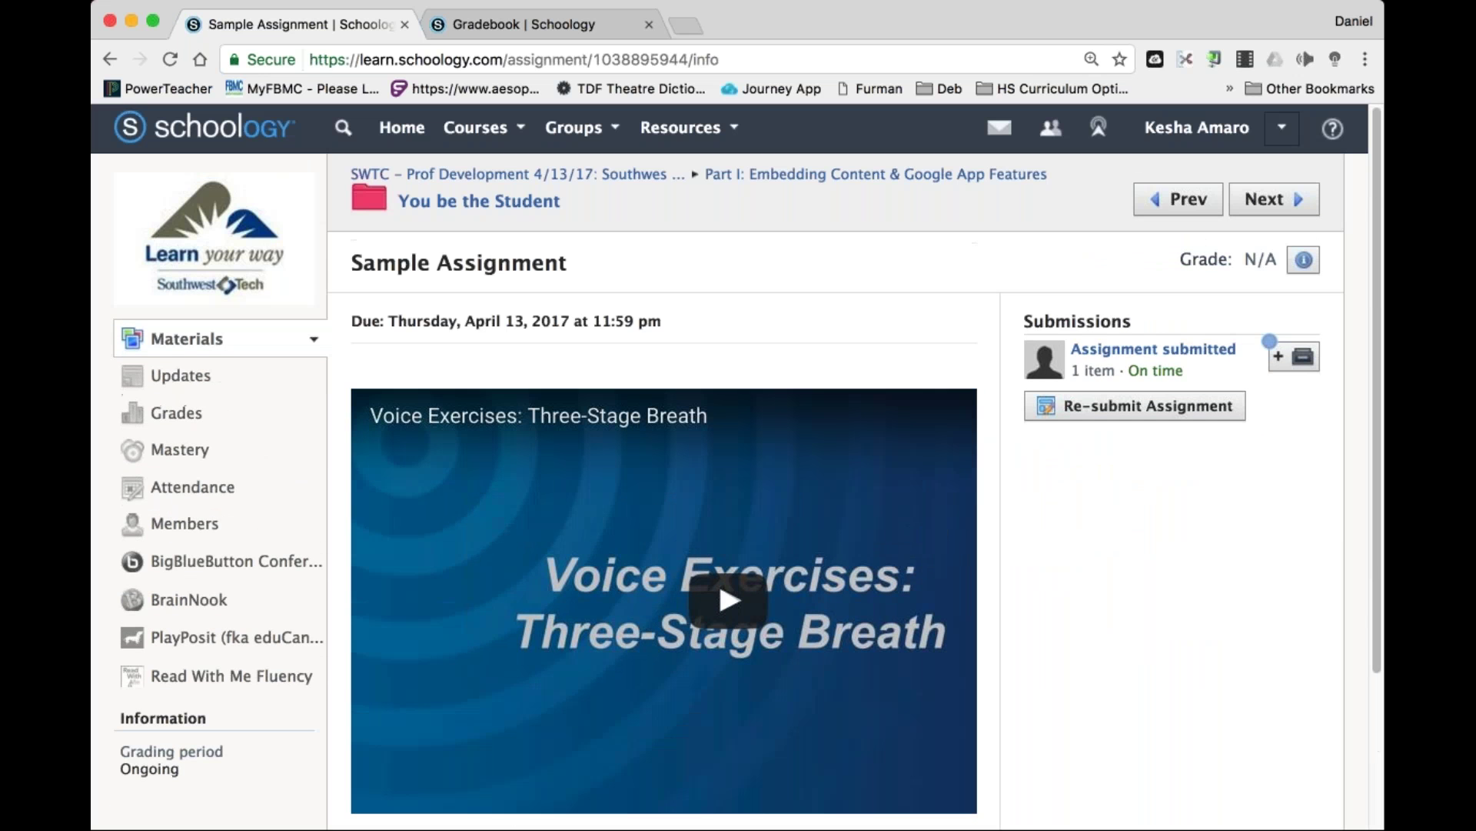
left_click(1156, 358)
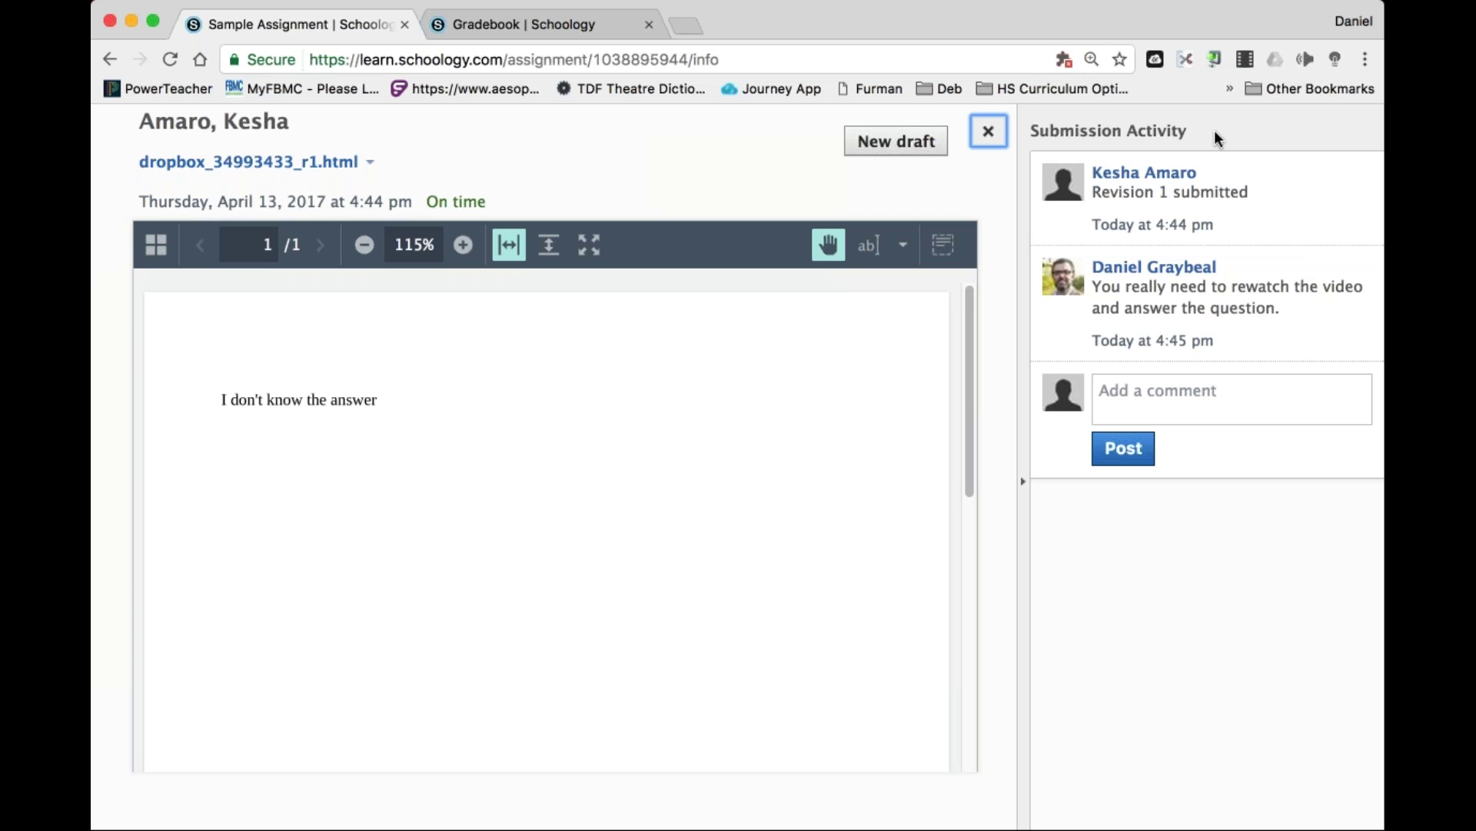
left_click(1003, 146)
left_click(1281, 128)
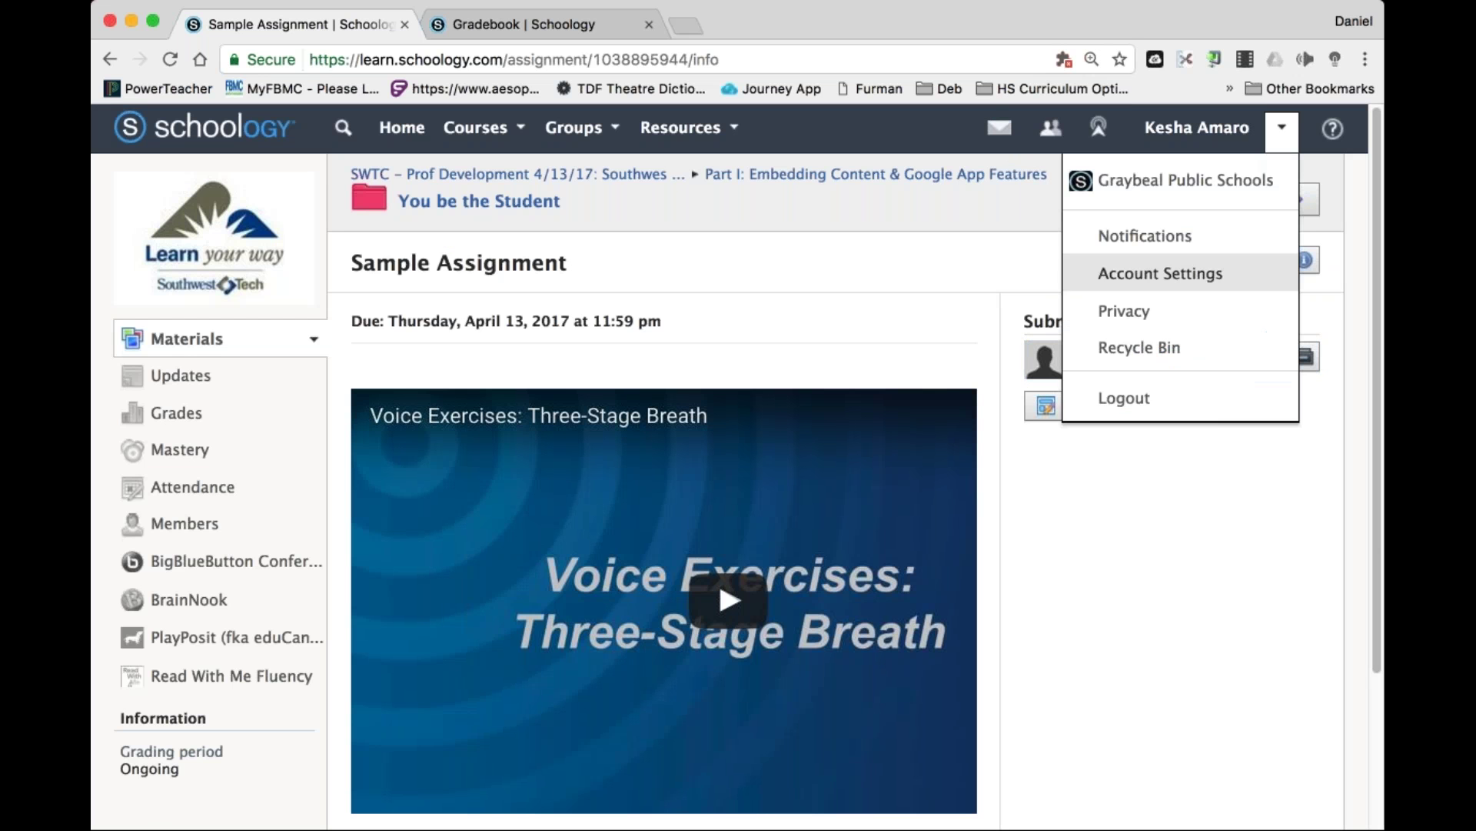
Sign out of the student account and sign in with the teacher username.
left_click(1141, 398)
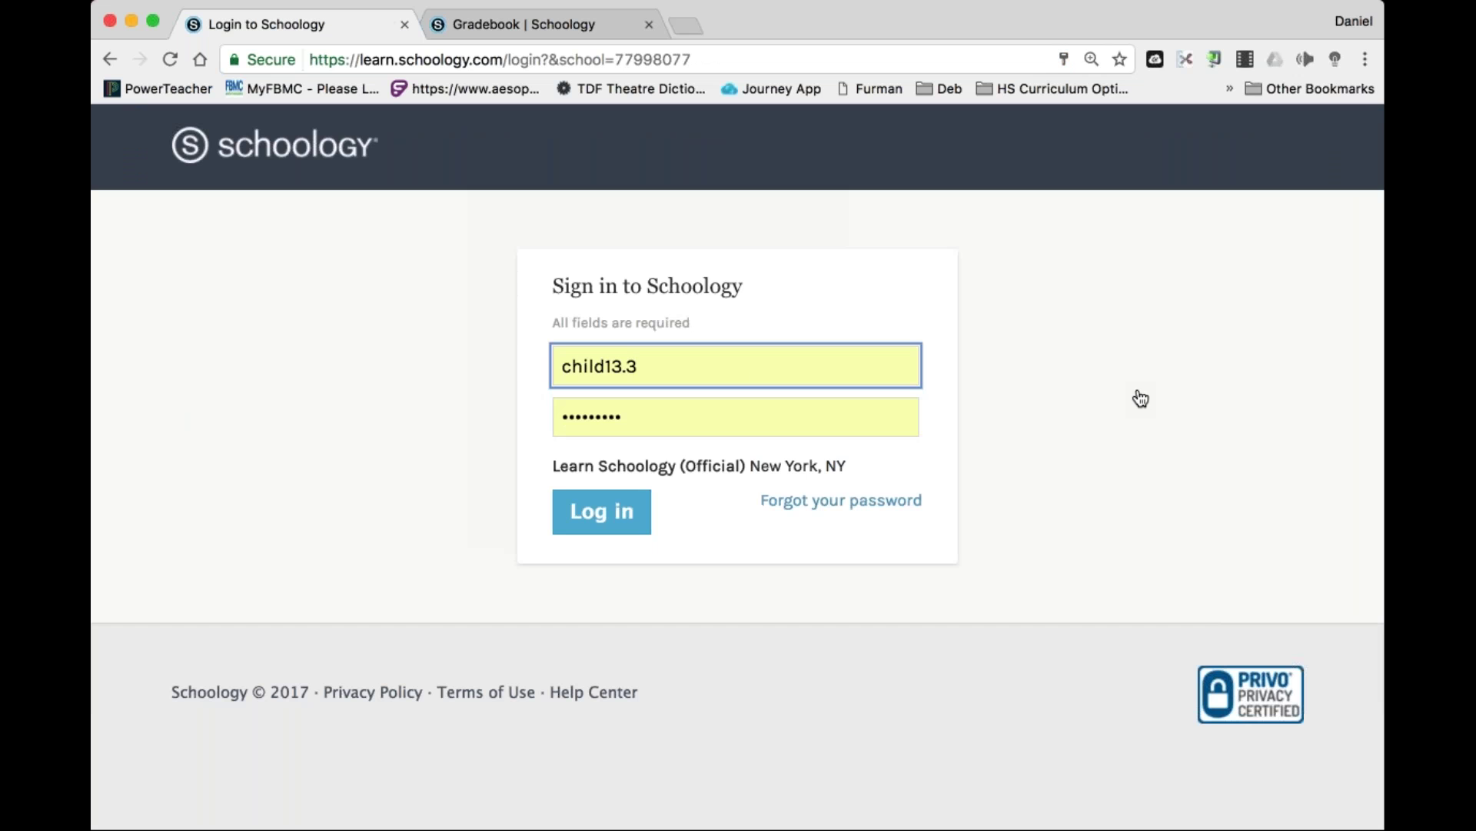
key("super+a")
key("BackSpace")
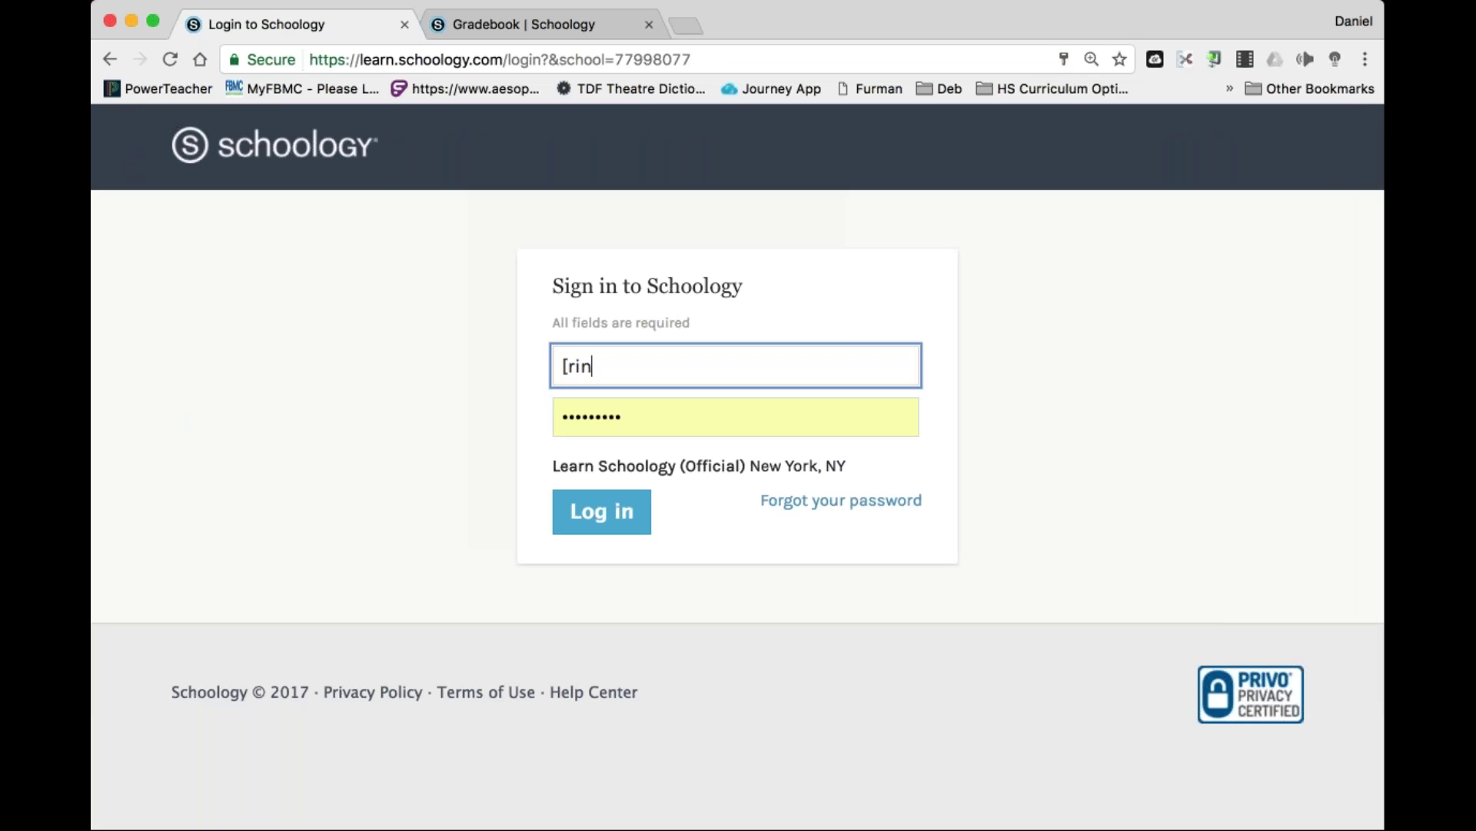
type("Principal13")
key("Return")
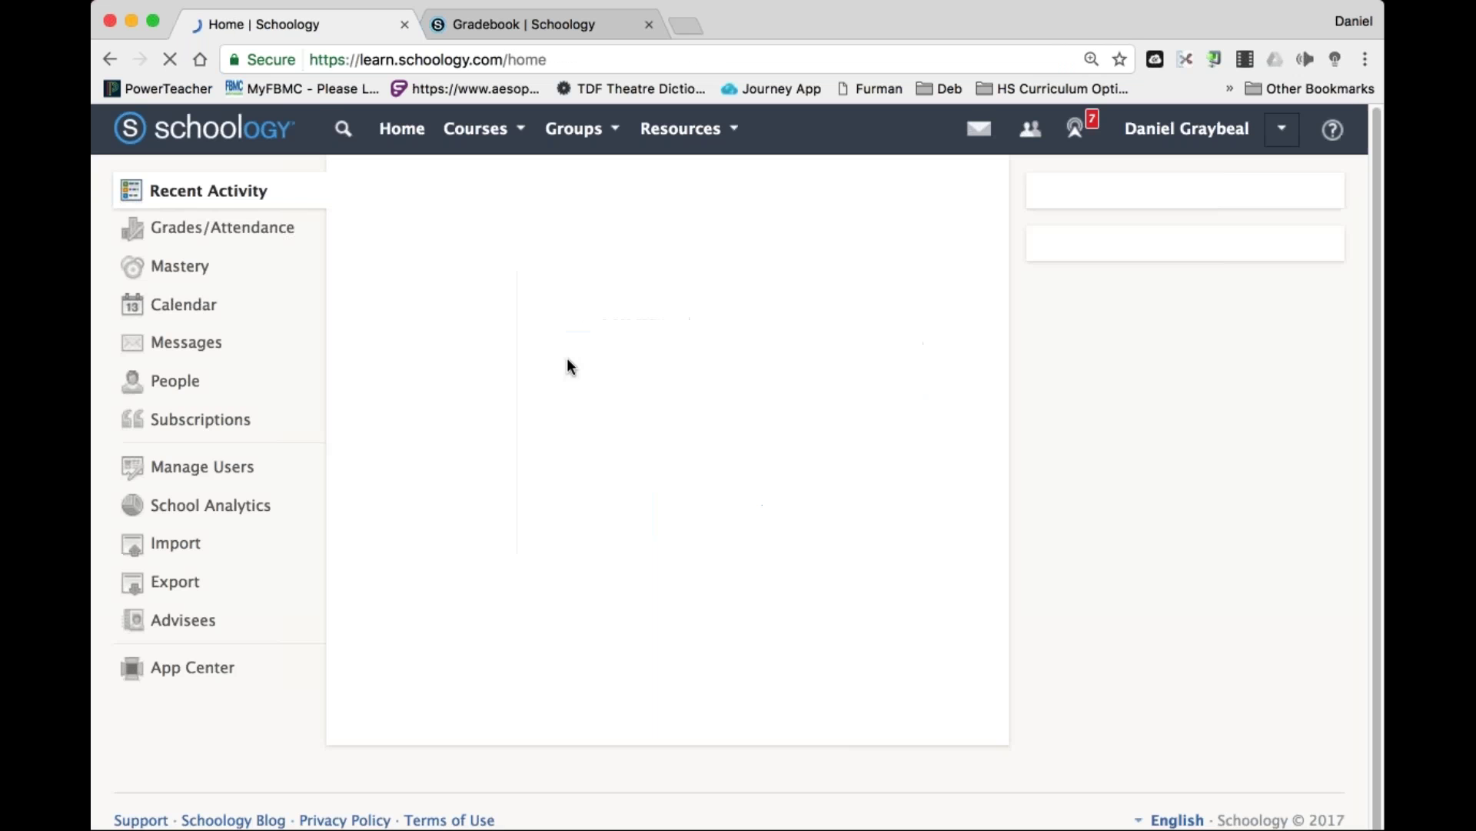
Open the student's Sample Assignment submission in the SWTC course for grading.
left_click(477, 128)
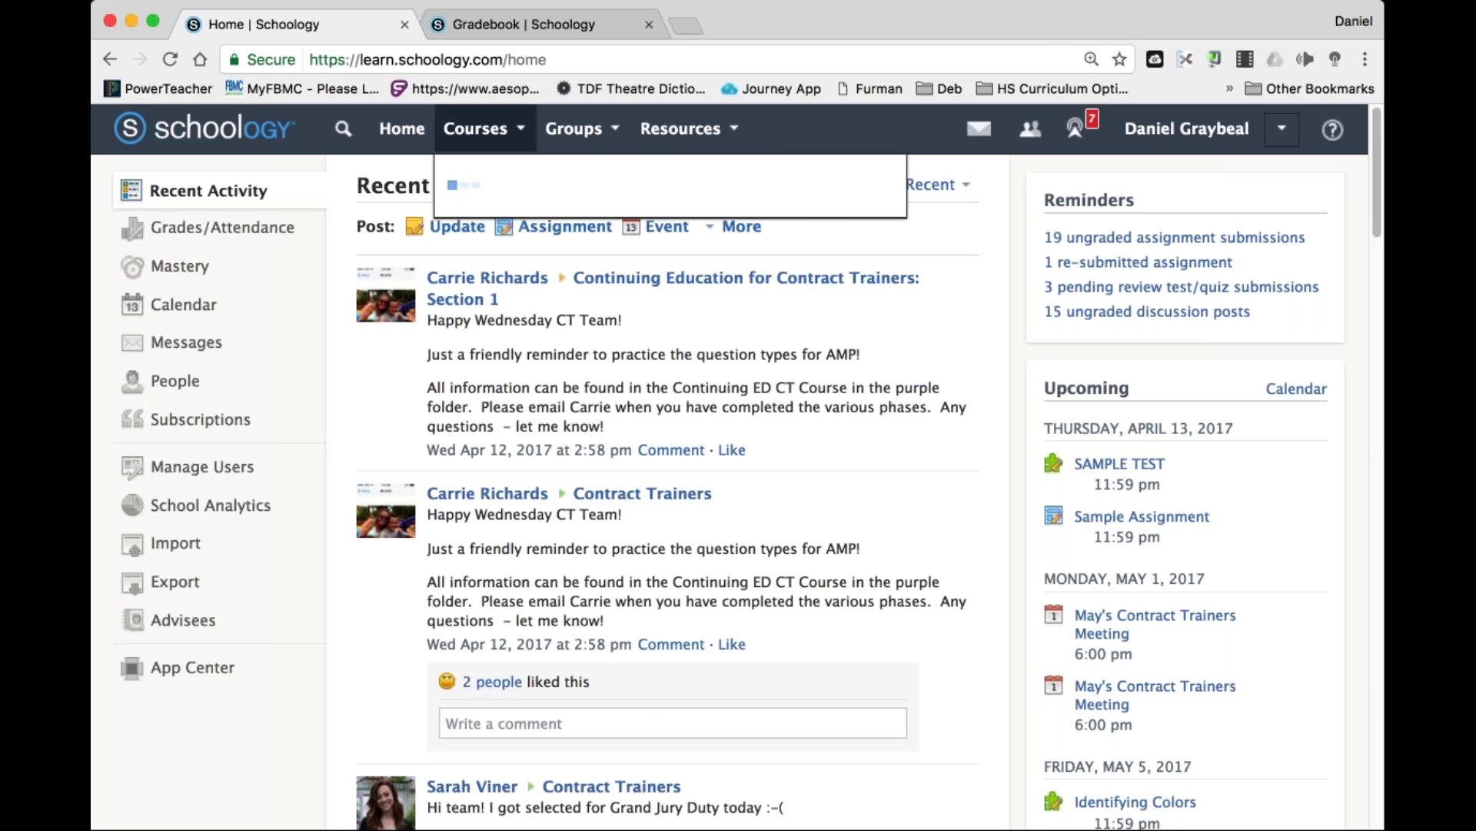
scroll(576, 404, "down", 10)
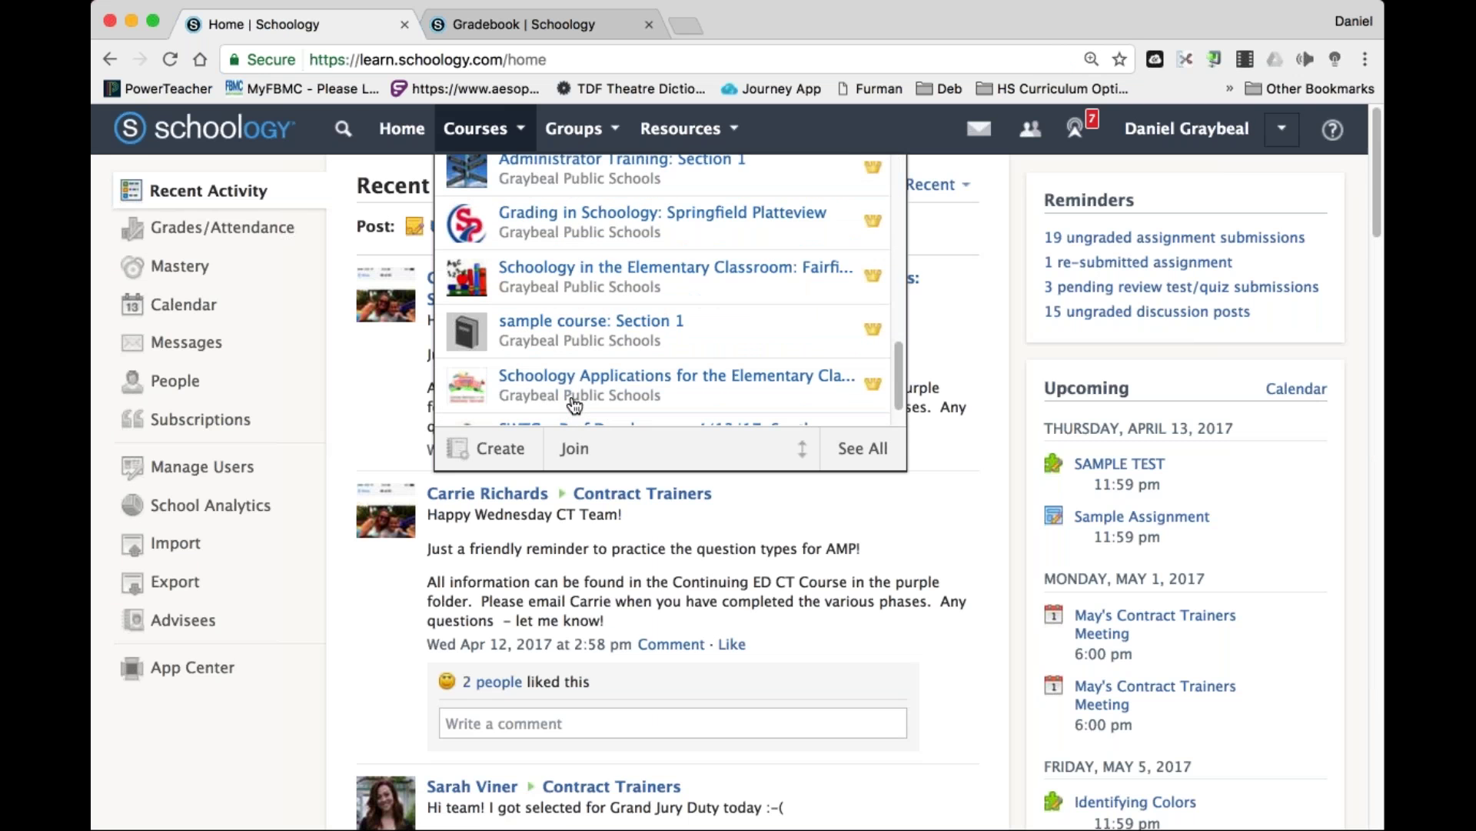
left_click(580, 339)
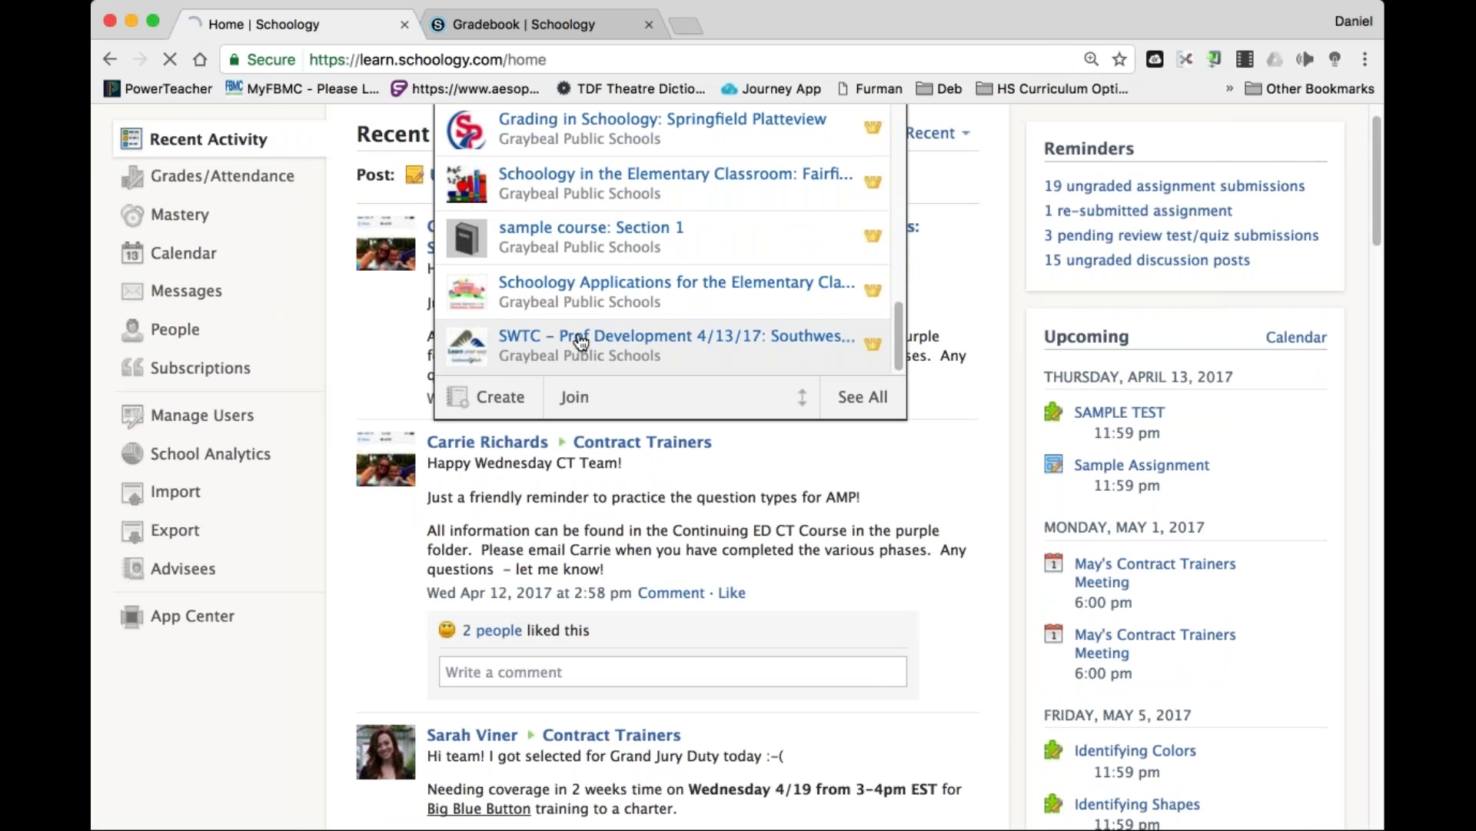
scroll(987, 552, "down", 1)
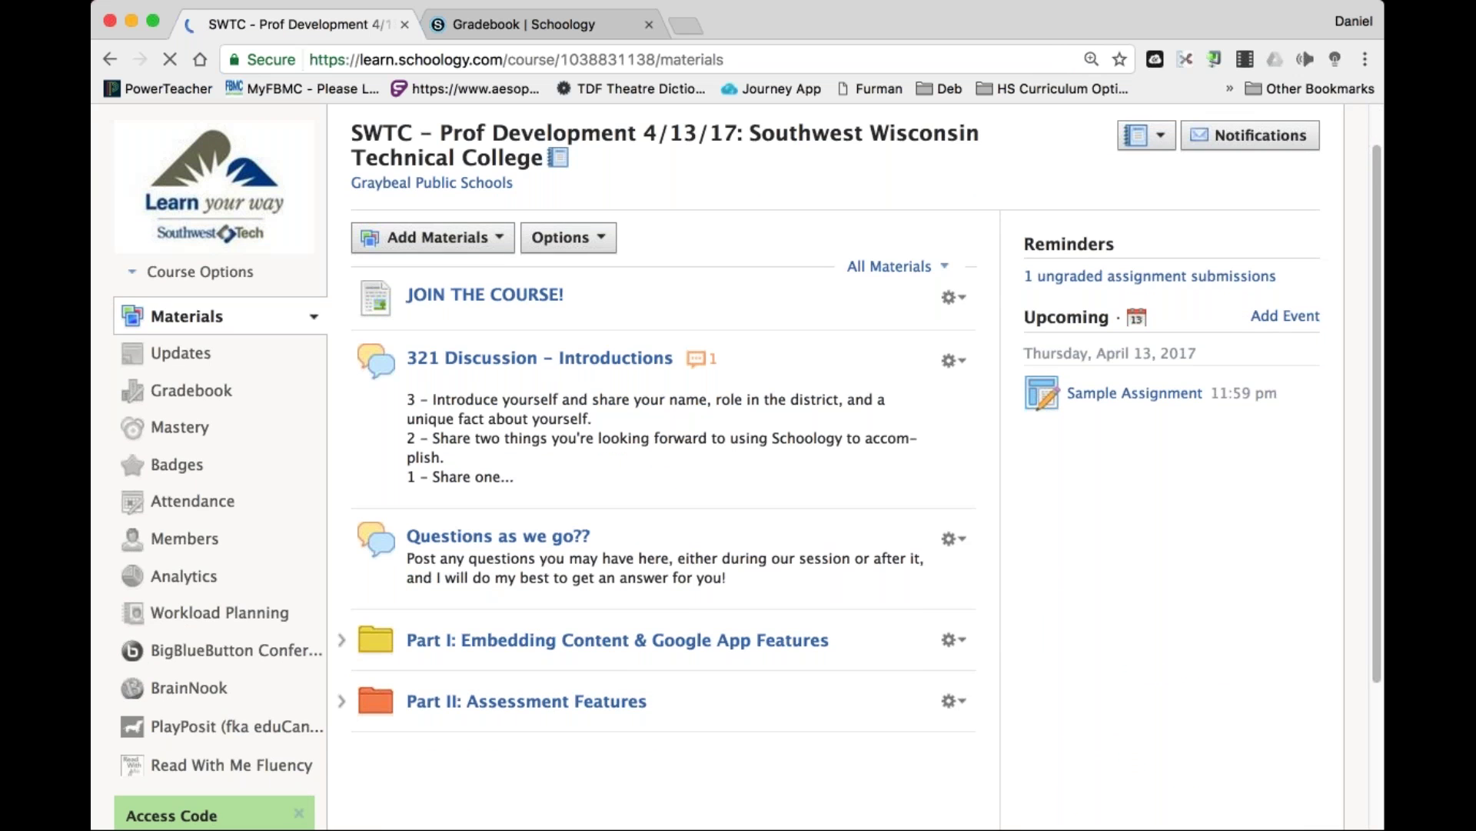
left_click(1096, 402)
left_click(1121, 355)
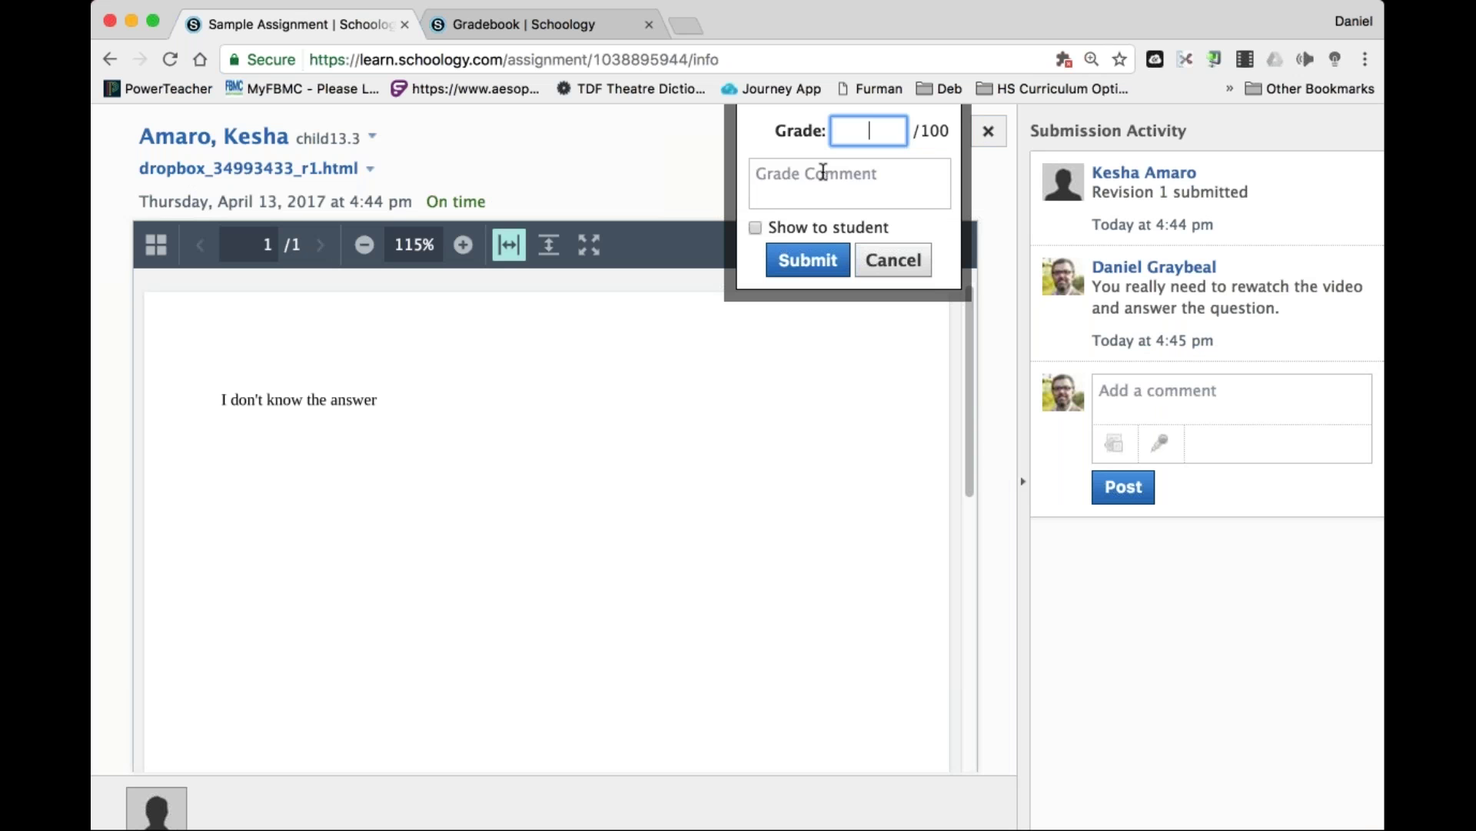
left_click(823, 176)
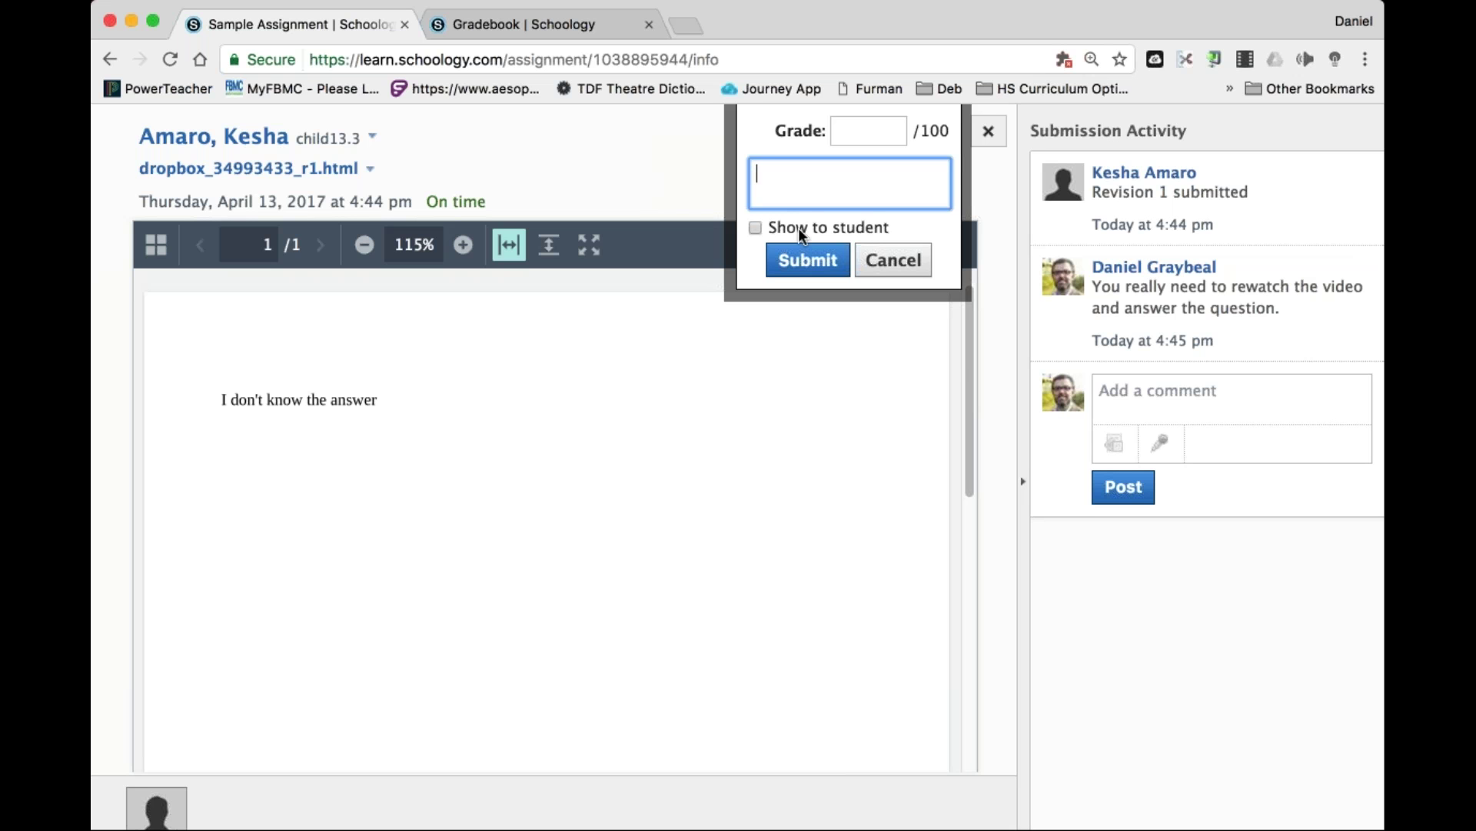
Grade the submission 25 with a 'didn't fully answer the question' comment shown to the student.
key("shift+Tab")
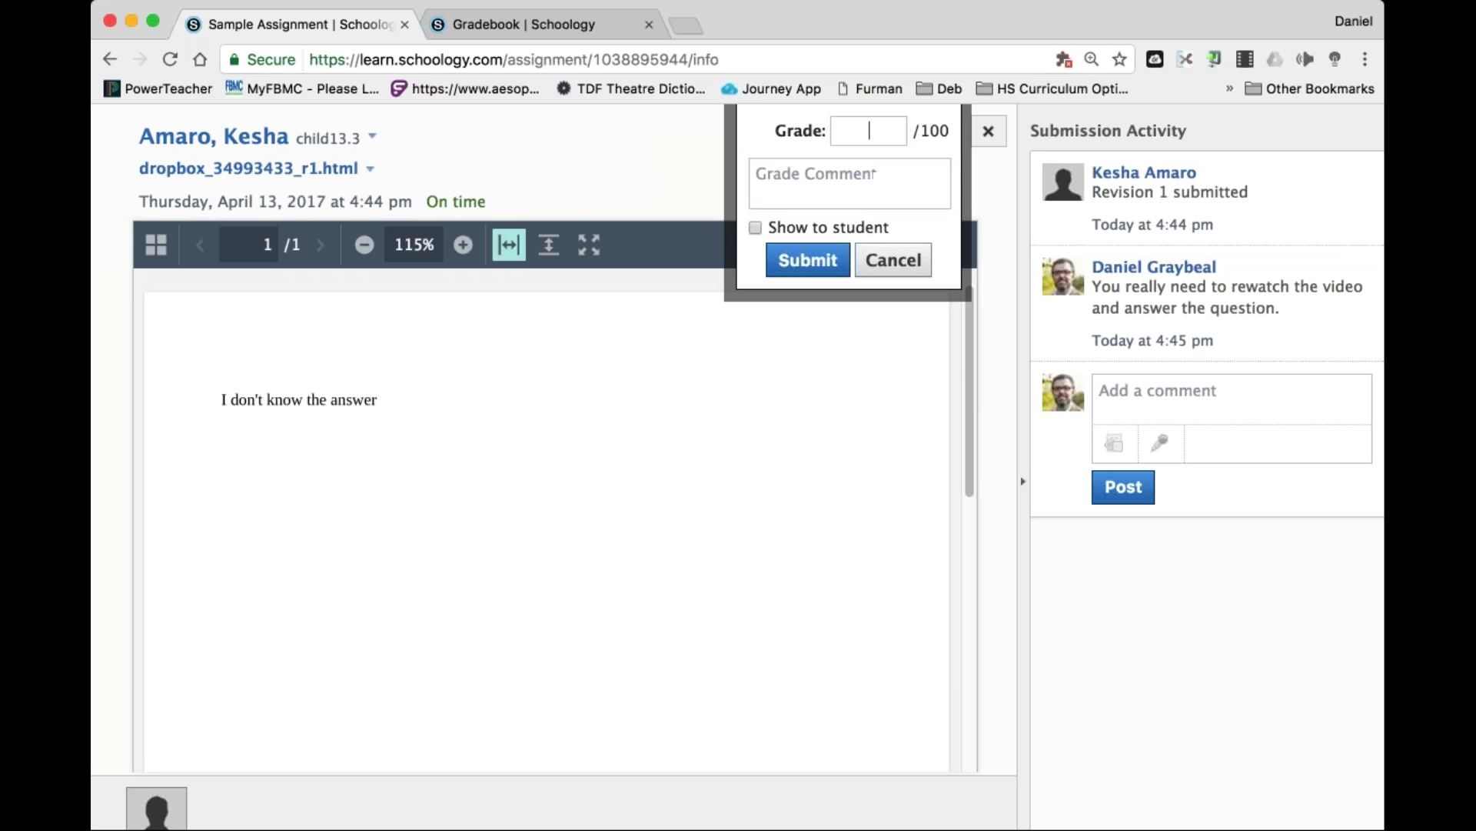
type("25")
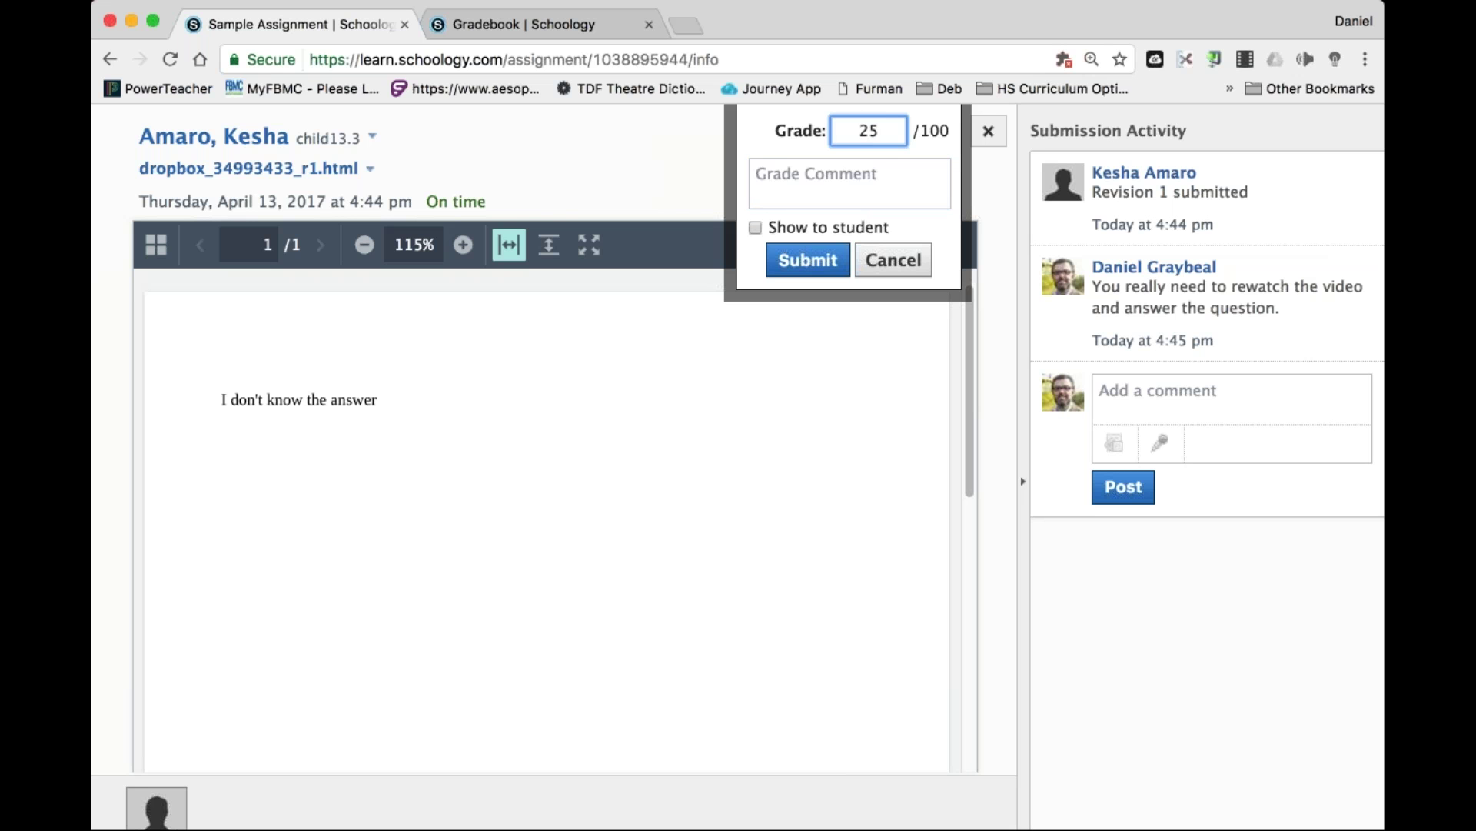
key("Tab")
type("You did")
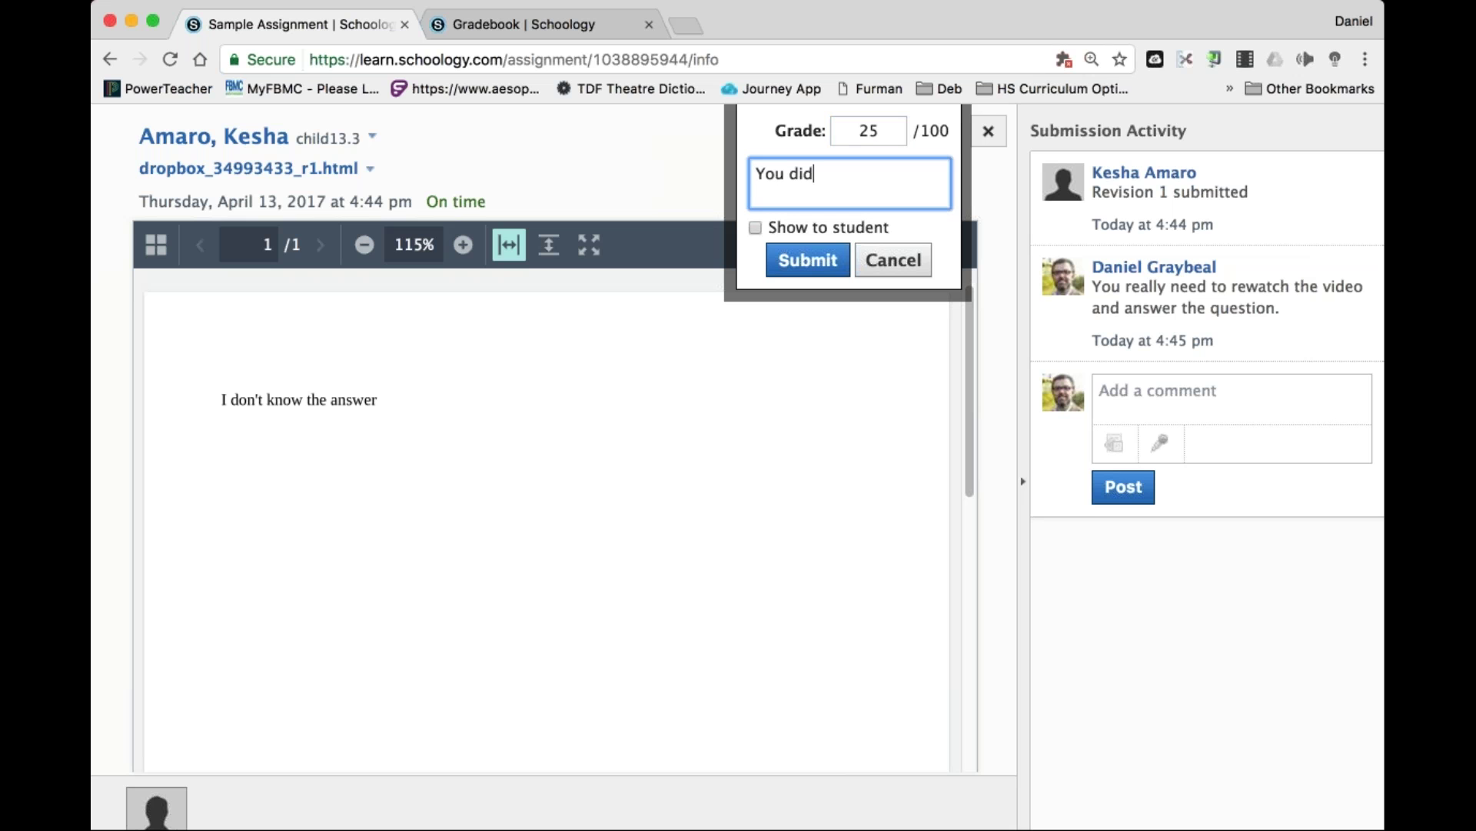
type("n't even come close to fully a")
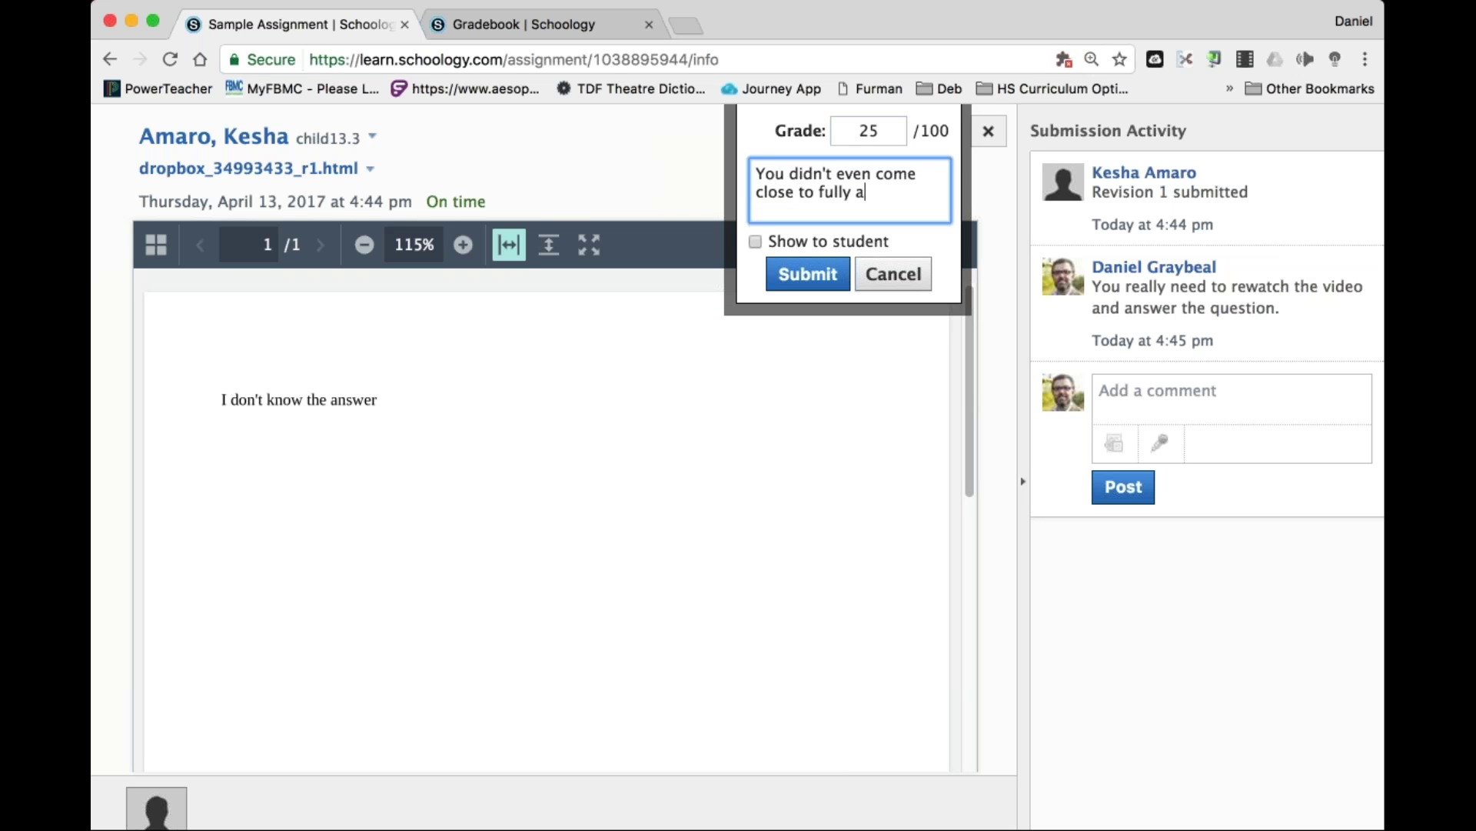
type("nswering the quest")
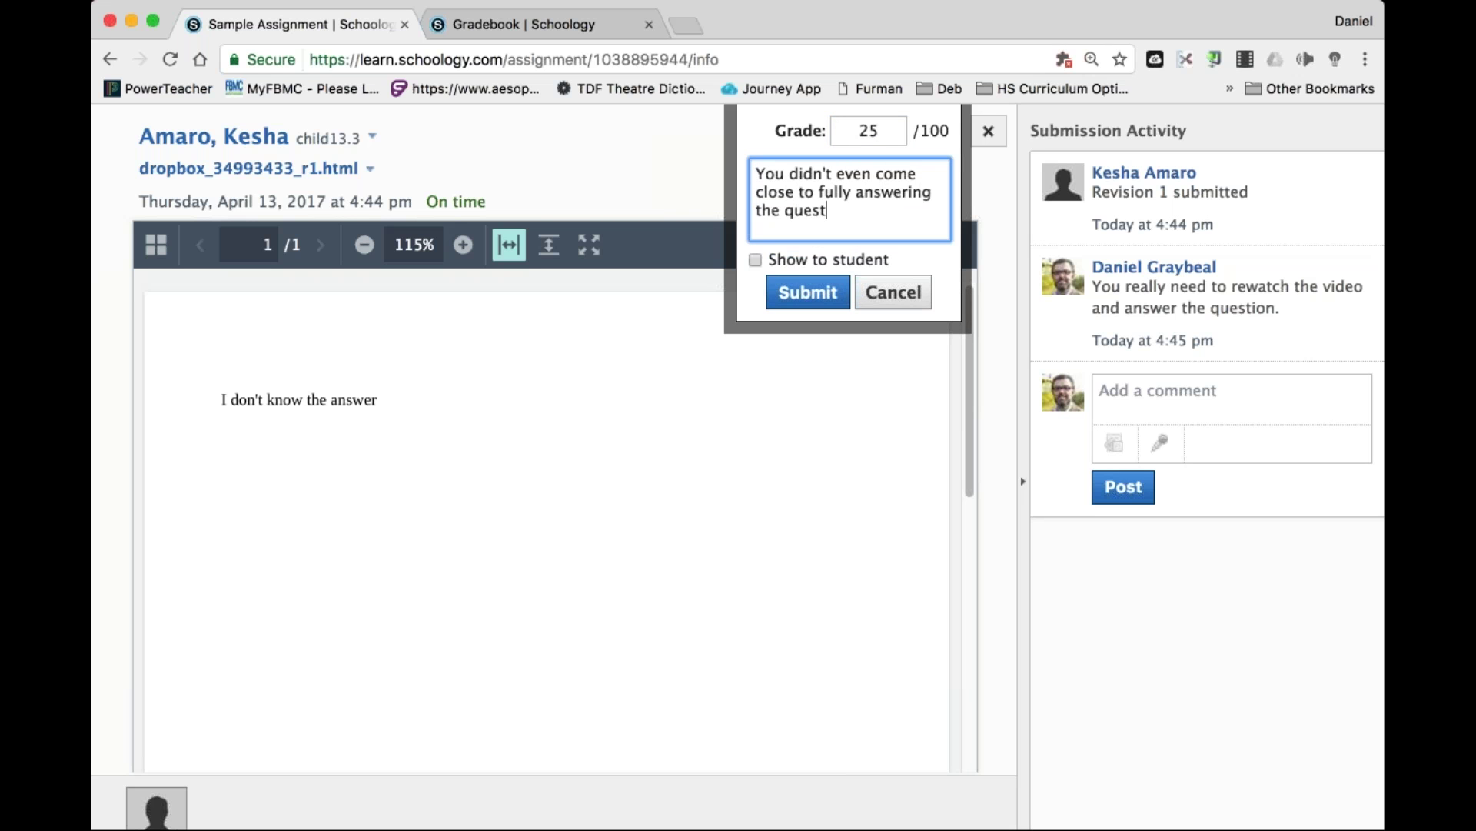
type("ion.  Please look c")
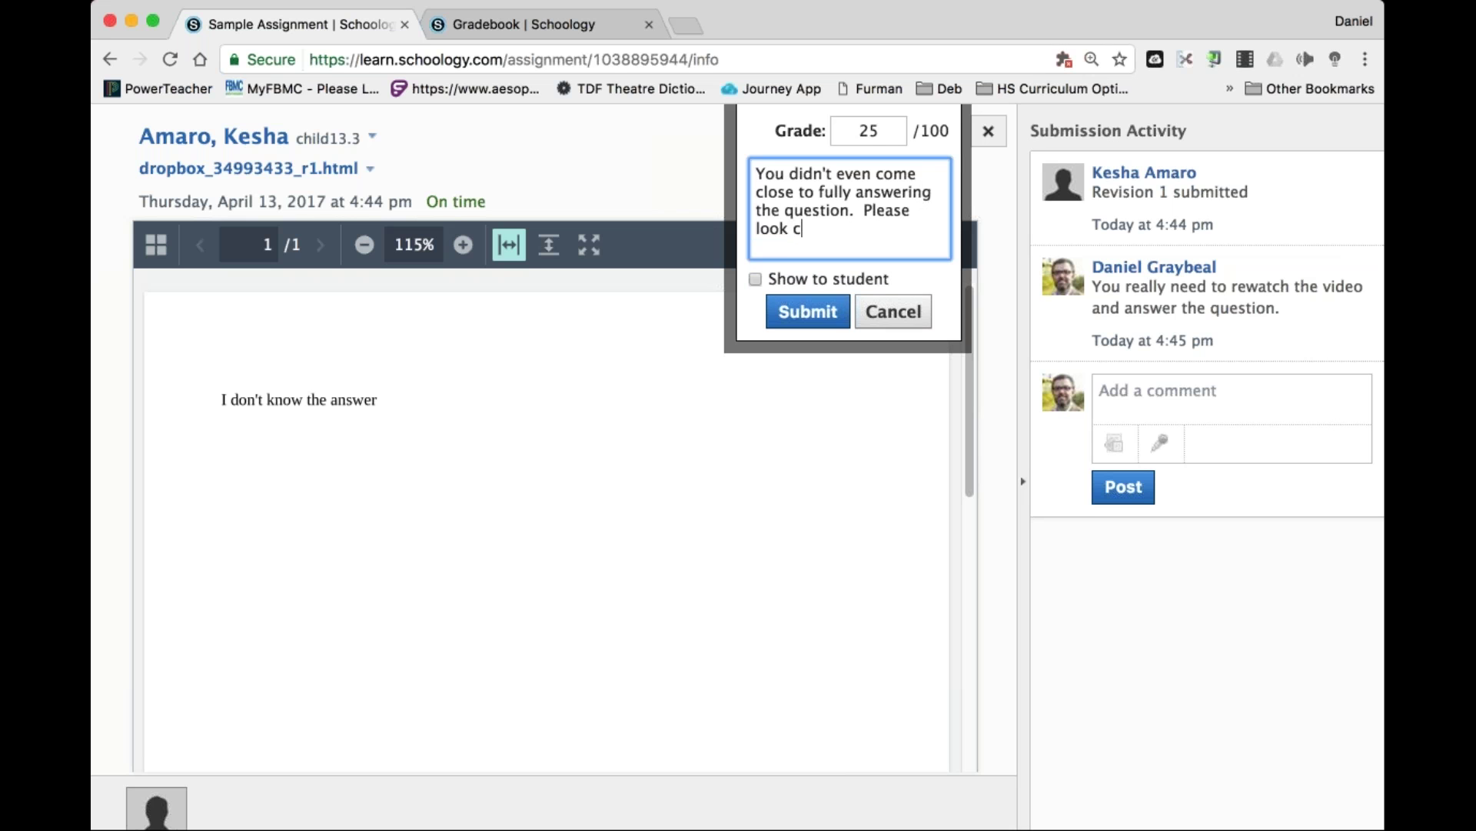
type("loser at what's being asked in ")
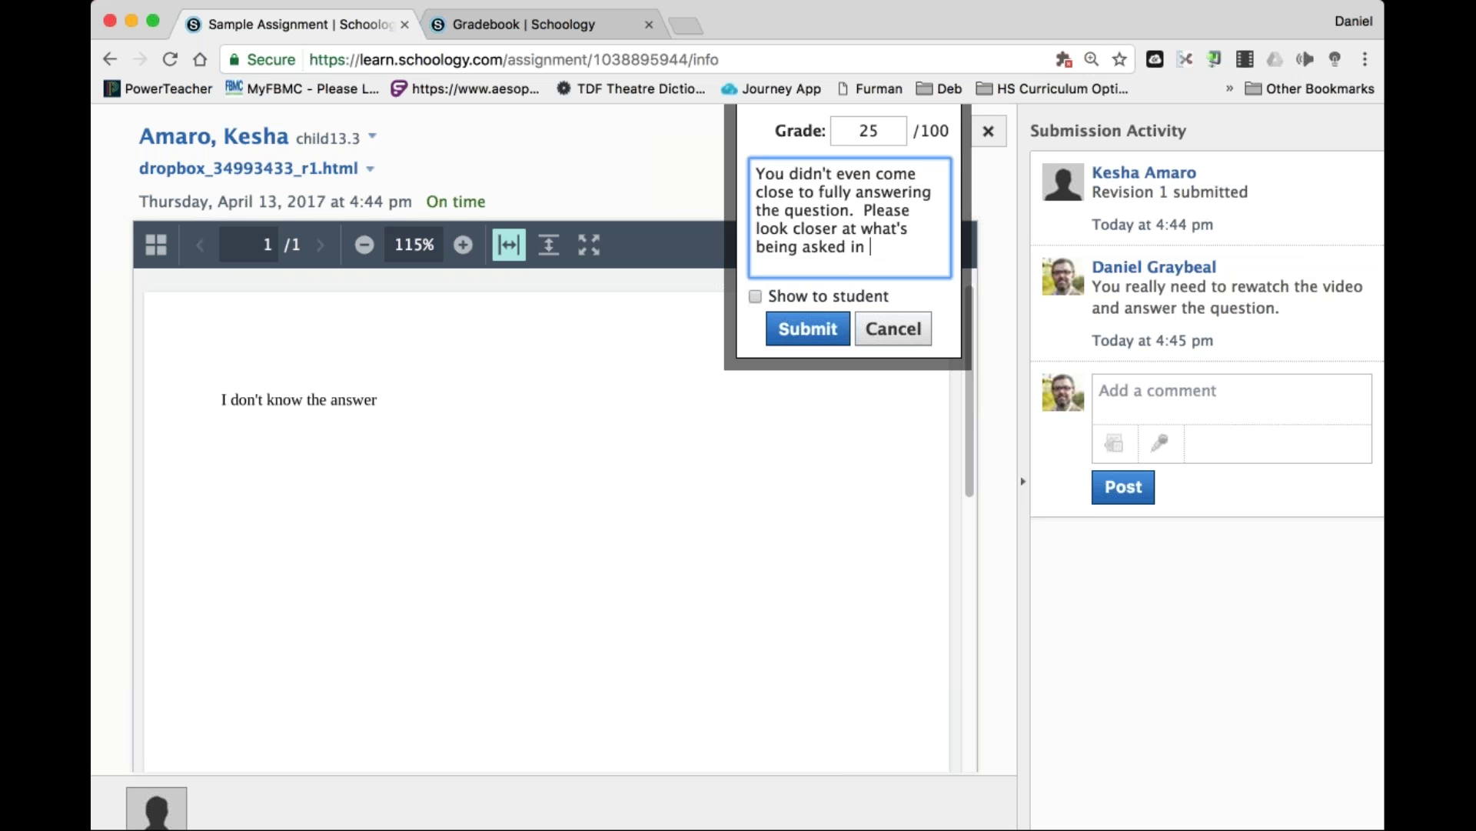
type("the future.")
left_click(755, 290)
left_click(755, 282)
left_click(807, 313)
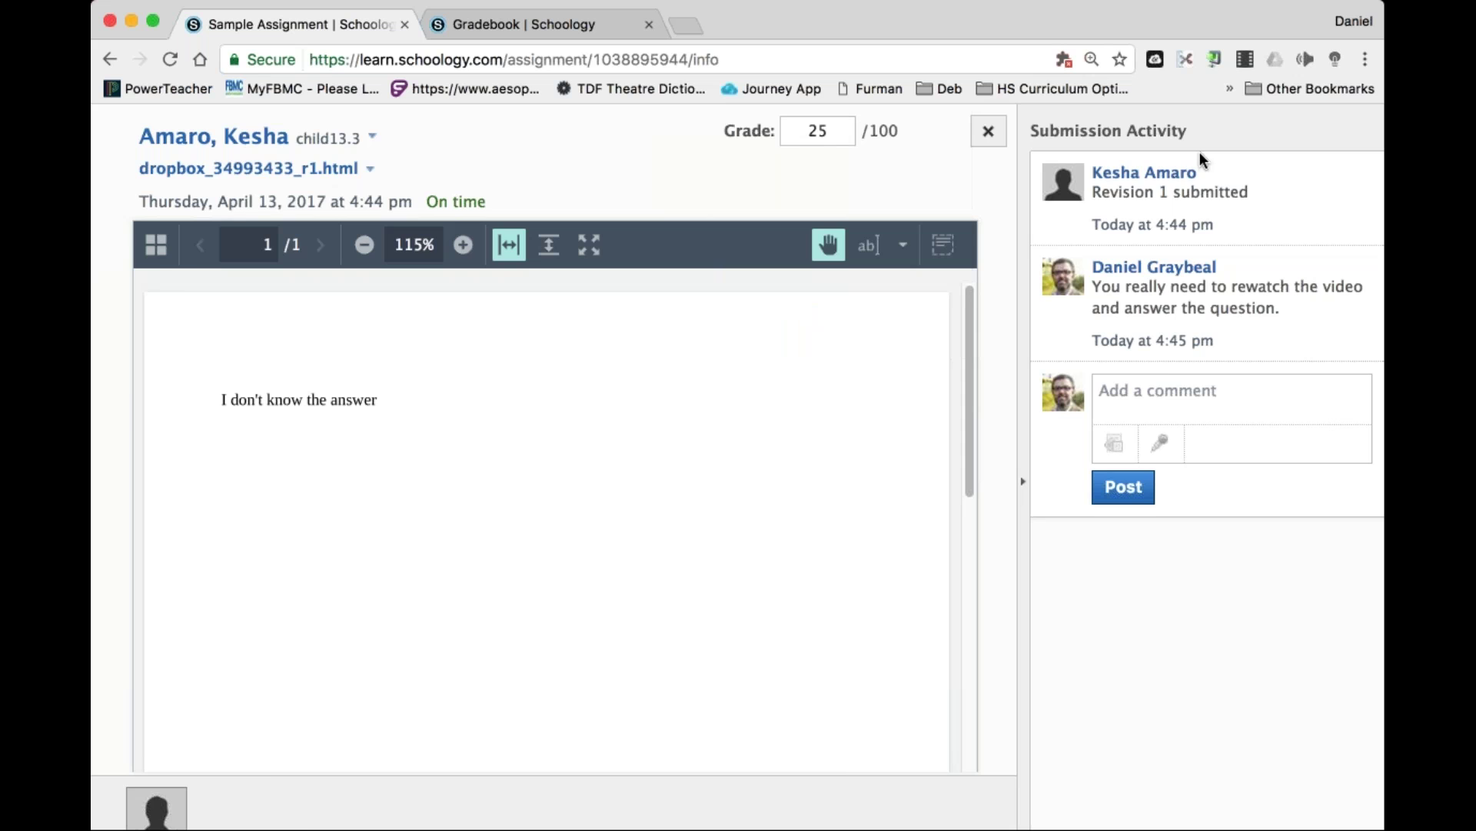
left_click(983, 133)
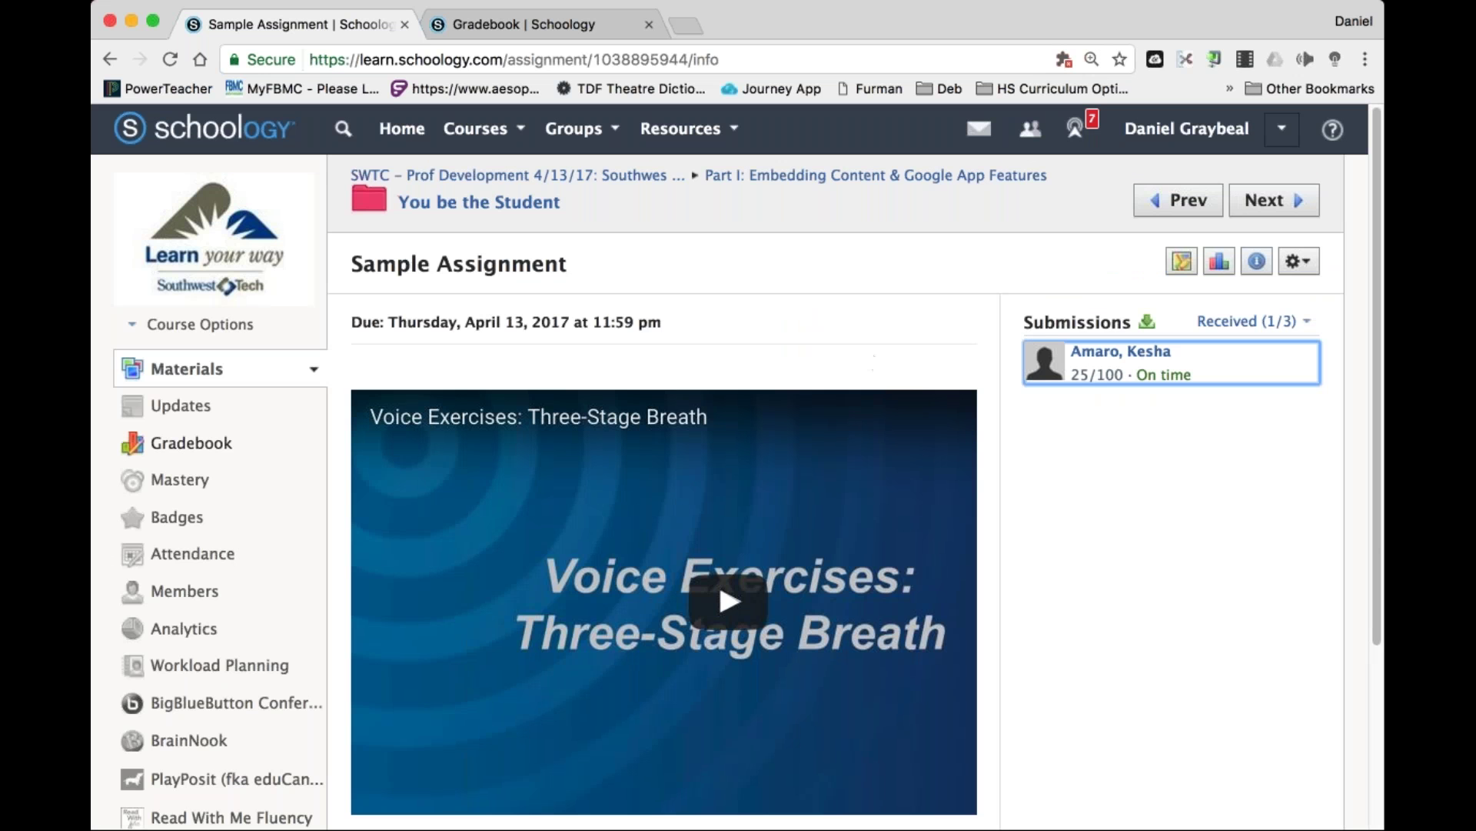
Open the Gradebook and view the feedback comment on the student's 25 grade.
left_click(221, 451)
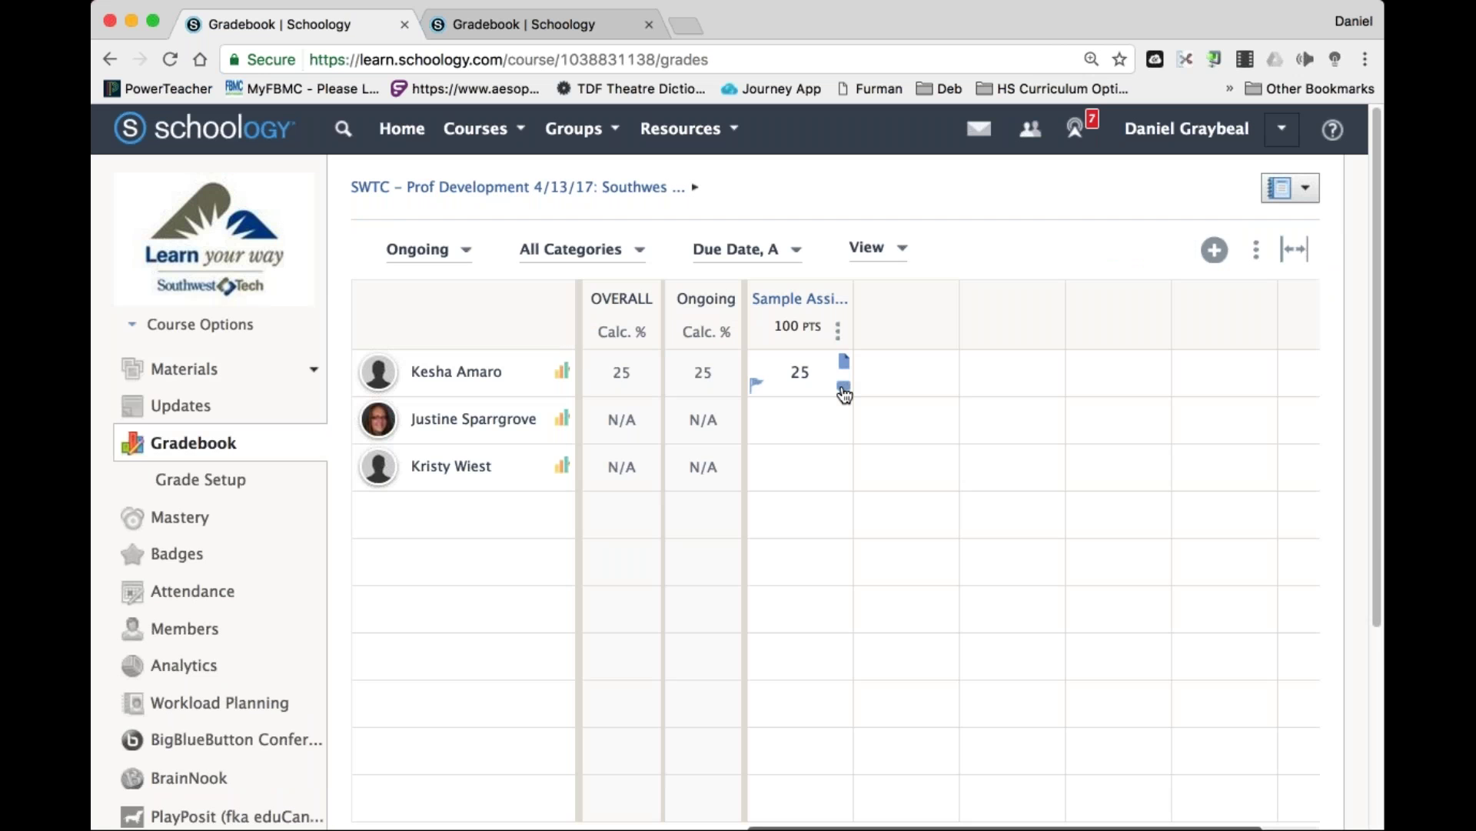
left_click(844, 388)
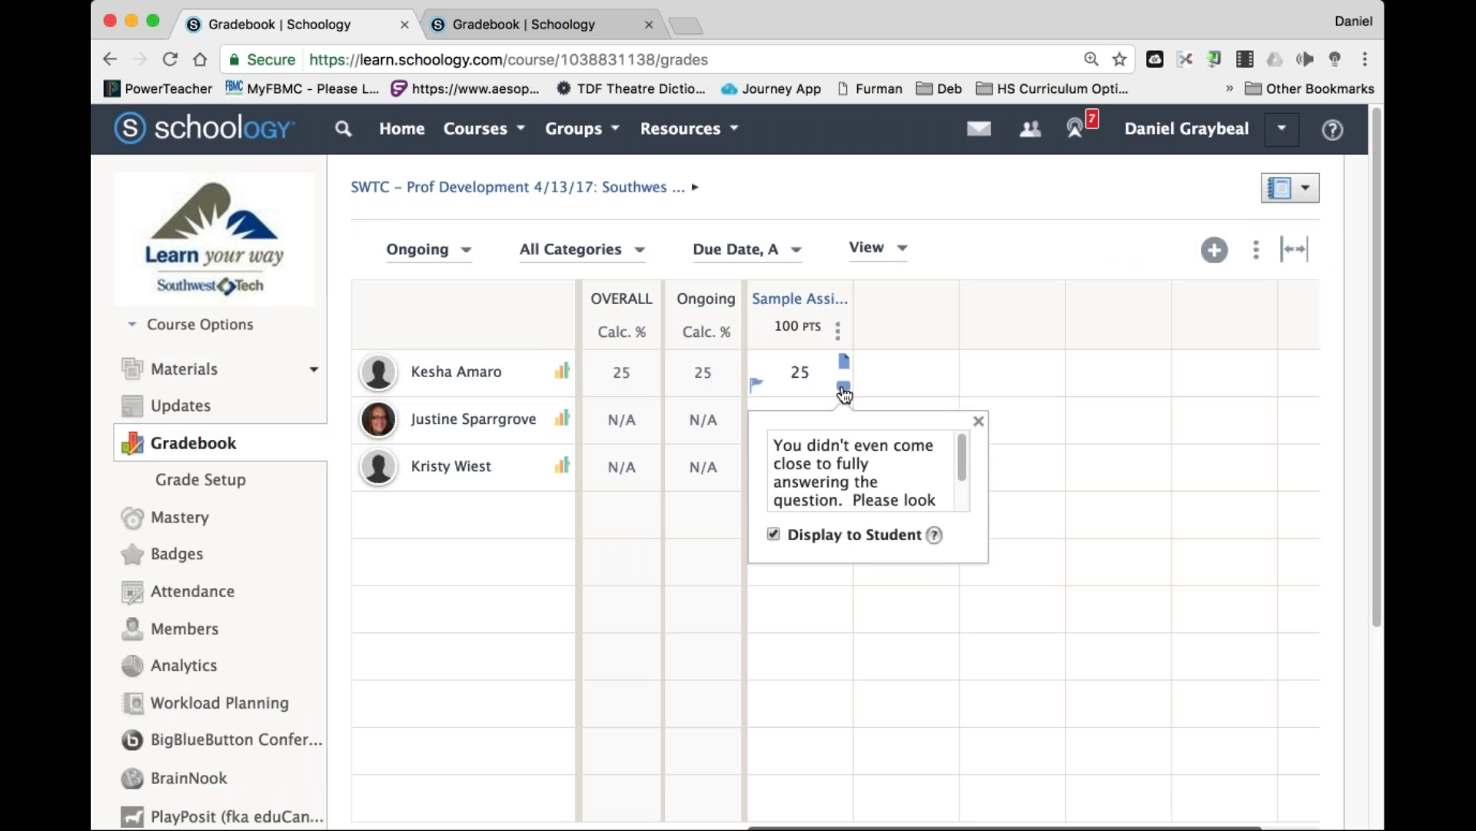
left_click(978, 421)
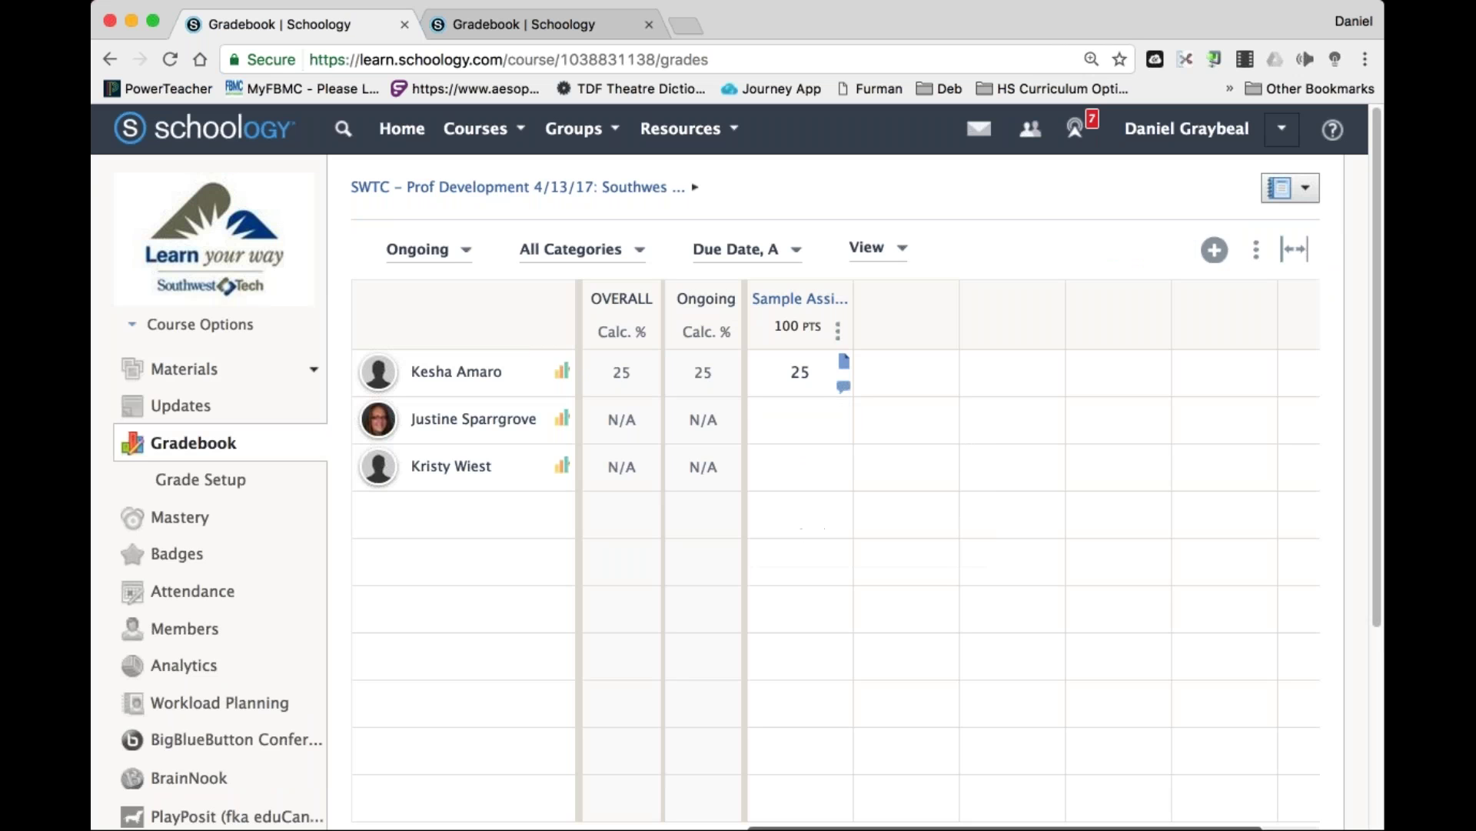
left_click(1281, 128)
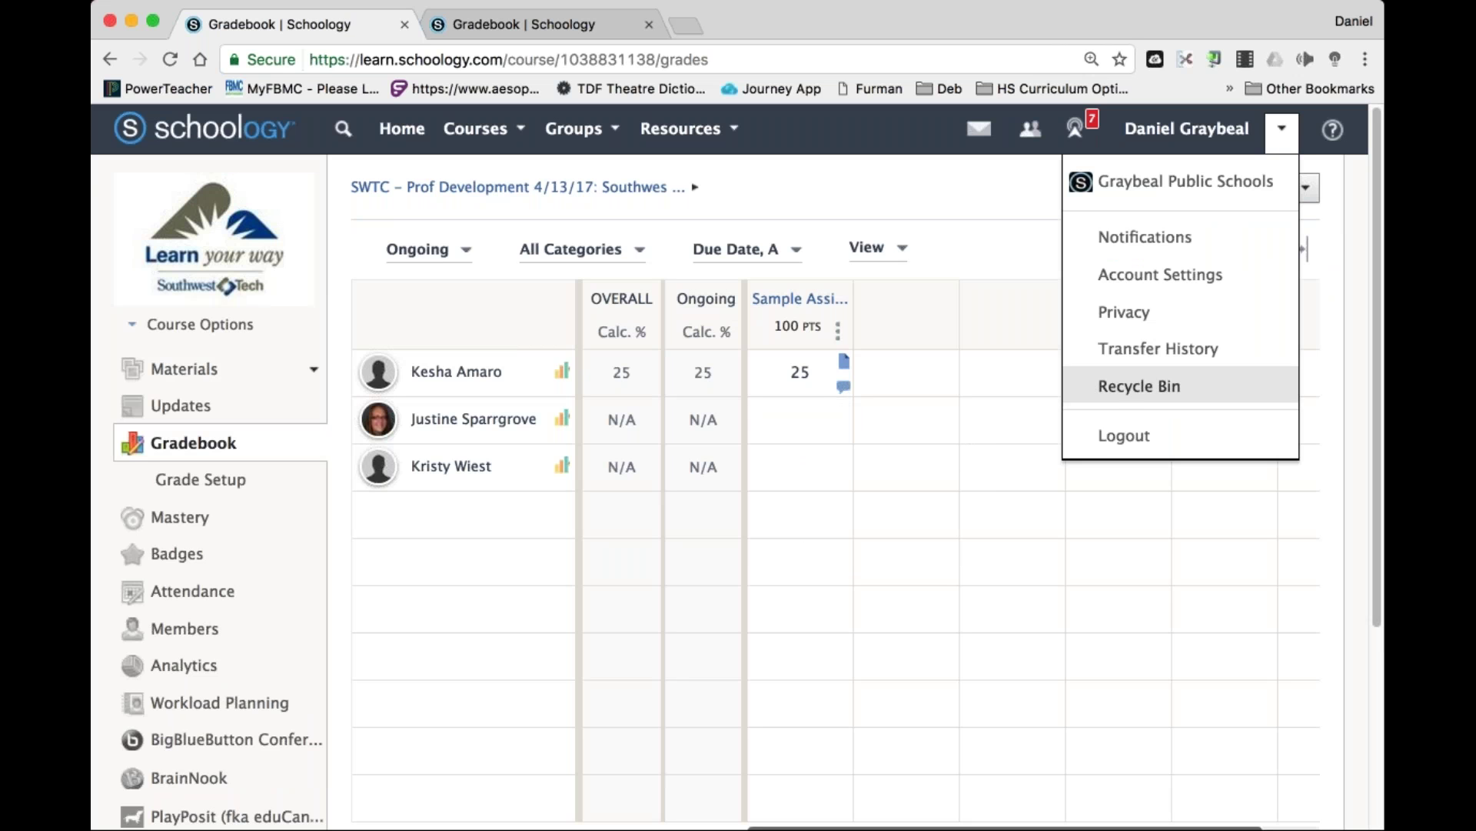
Log out of the teacher account and sign in with the student's username.
left_click(1126, 433)
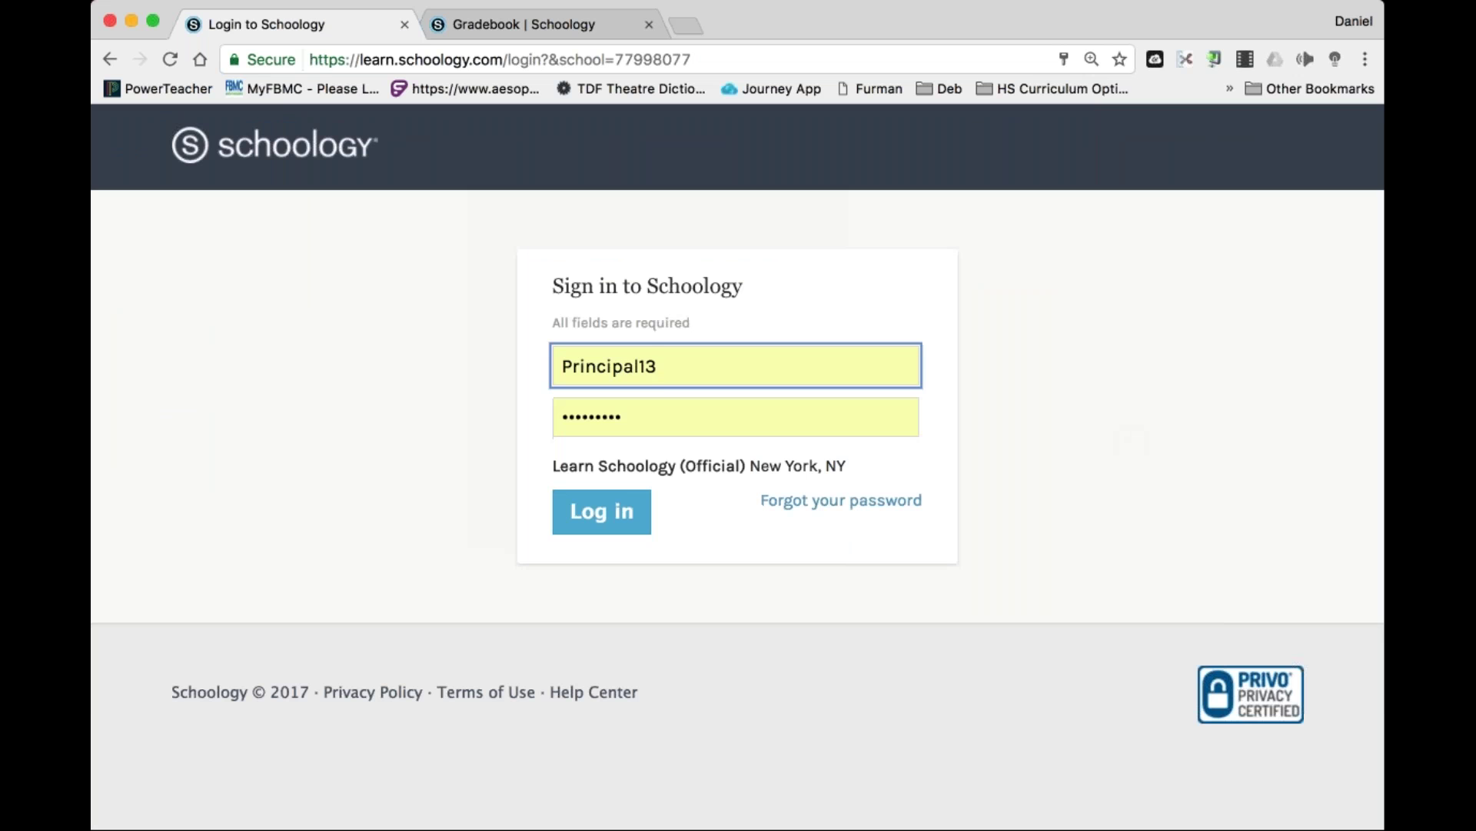
key("super+a")
type("child13.3")
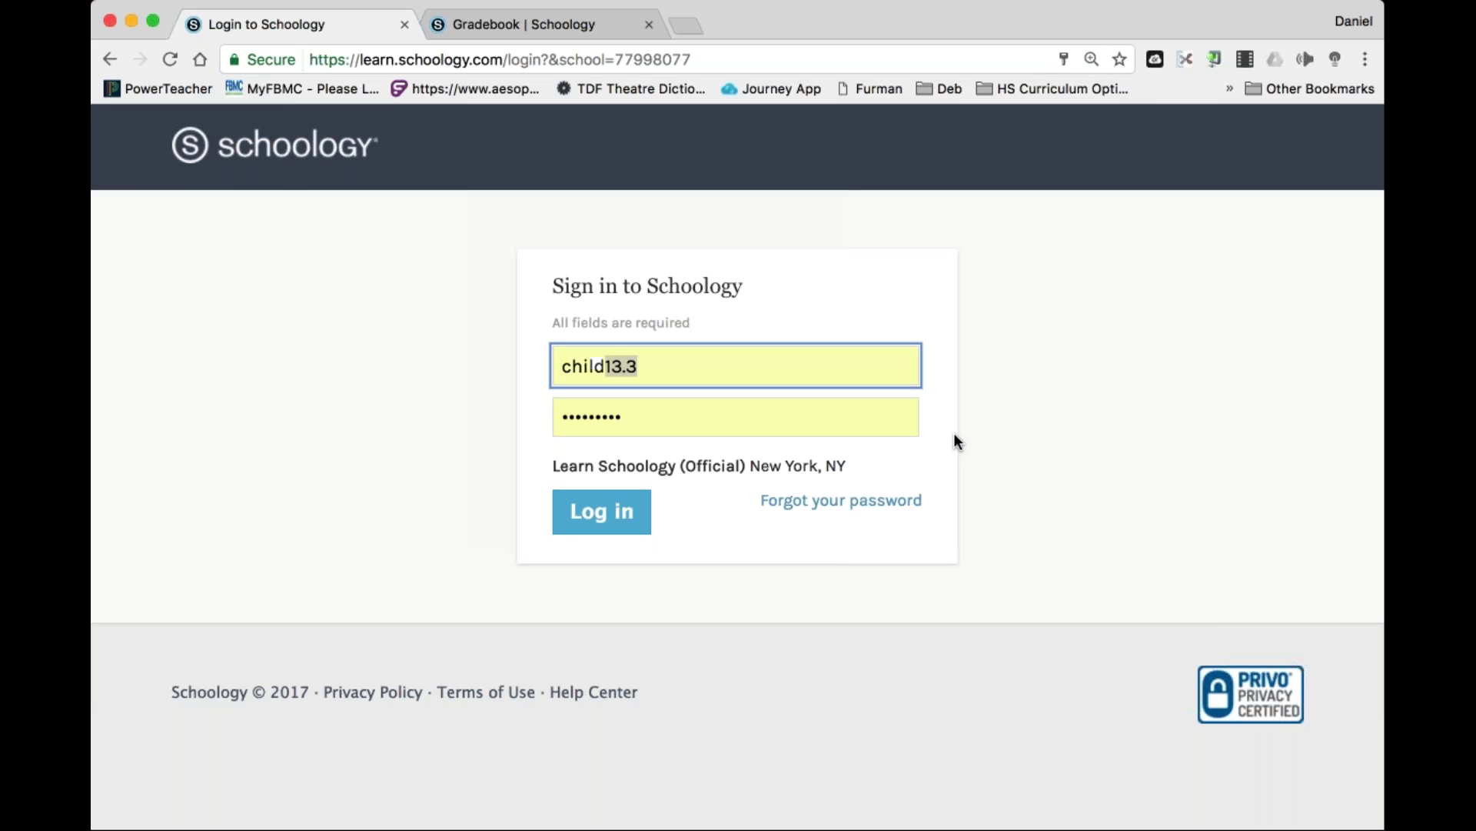
key("Return")
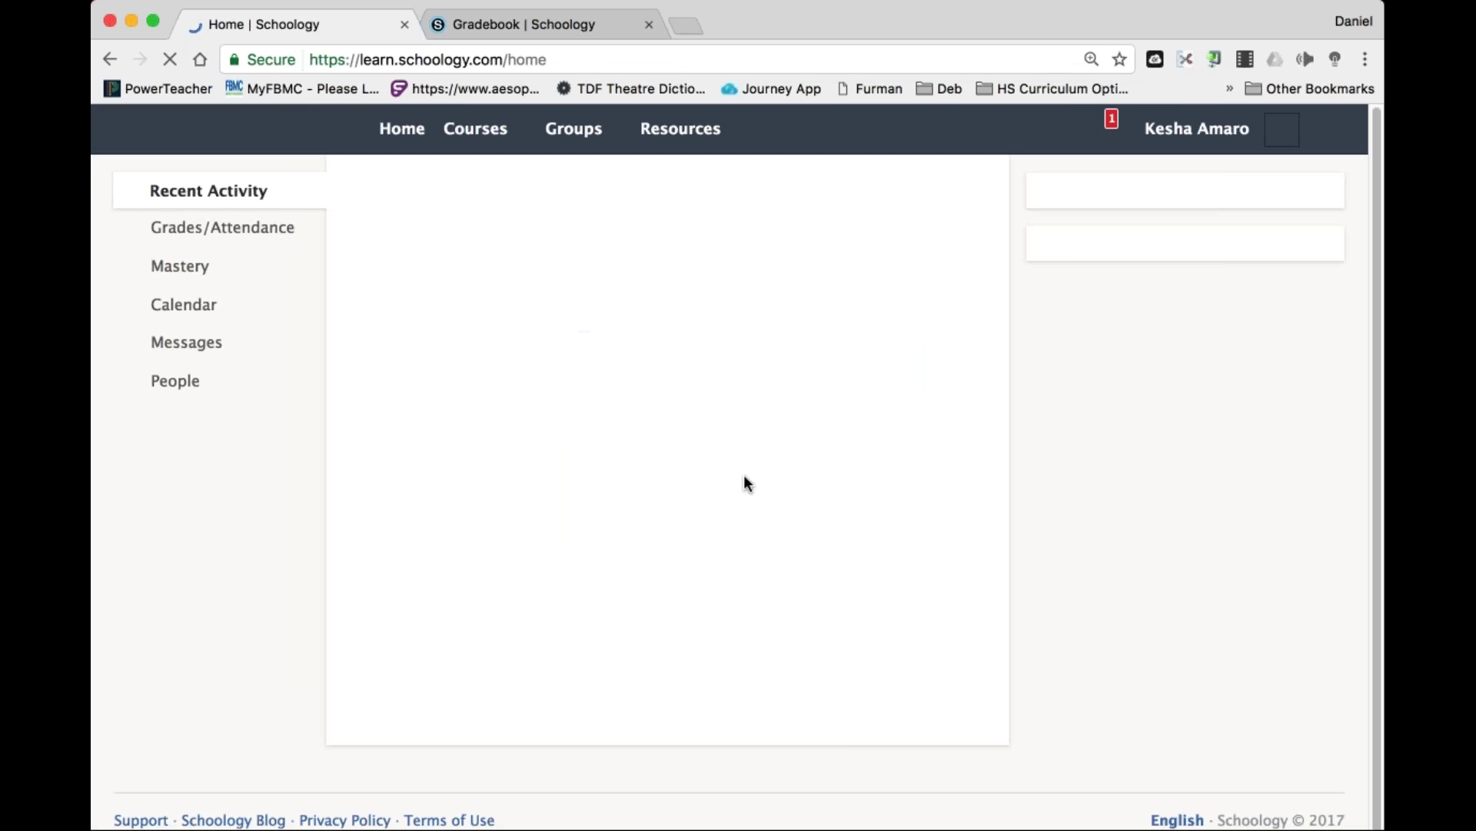
Open the SWTC course's Sample Assignment, view the 25/100 submission, then return Home.
left_click(487, 132)
scroll(569, 211, "down", 5)
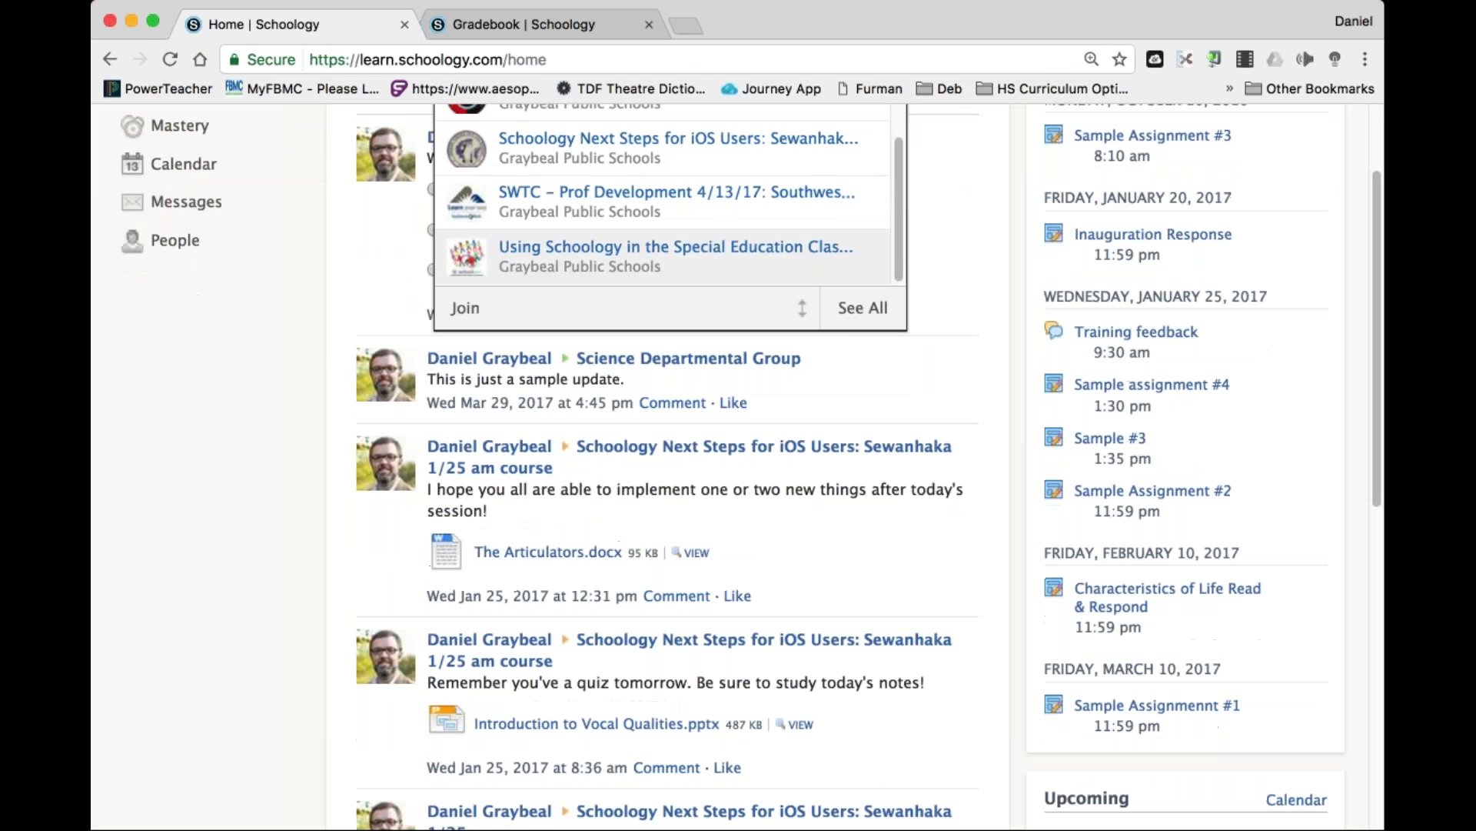
left_click(570, 209)
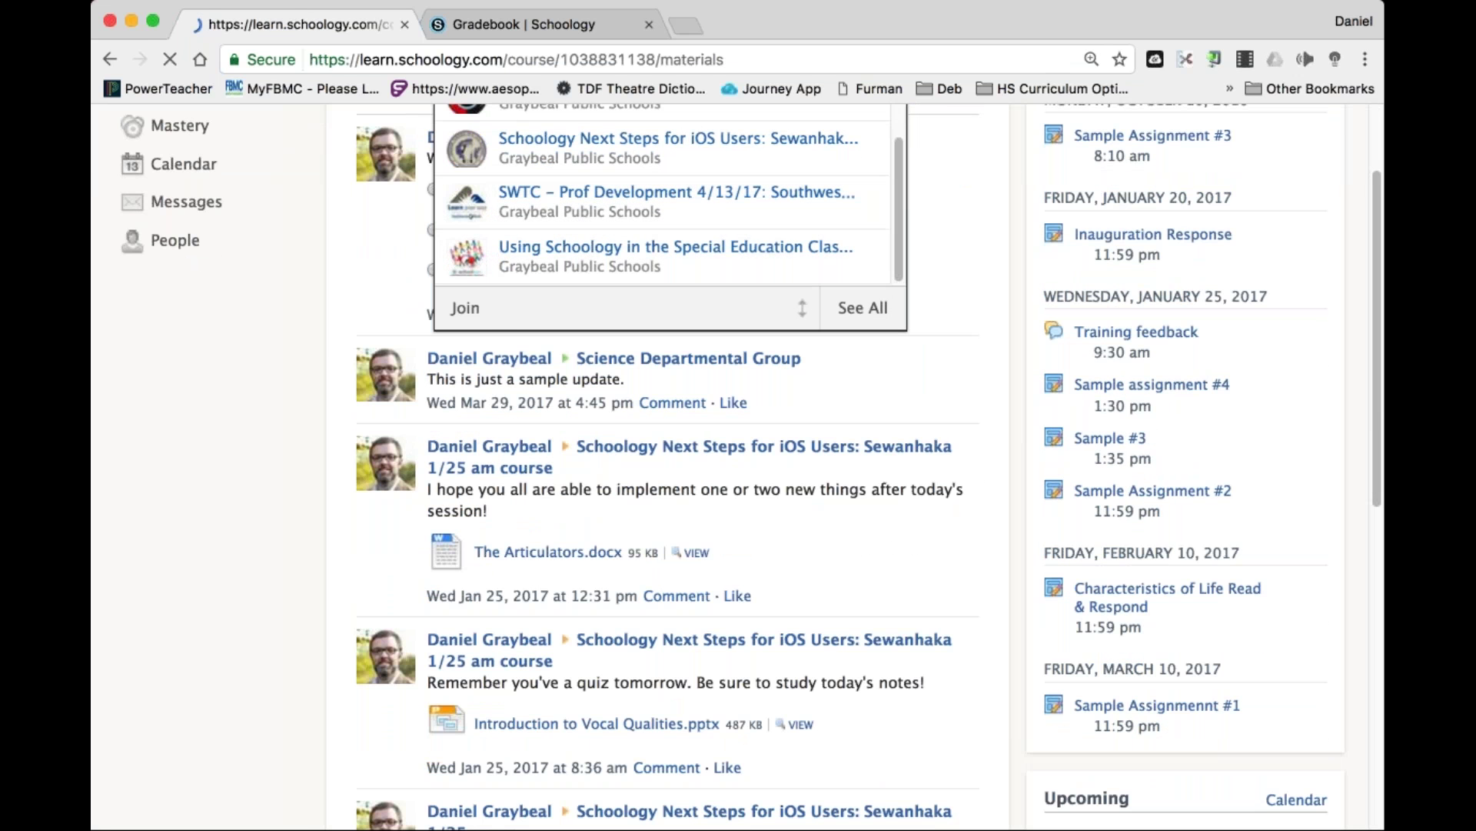
scroll(806, 516, "down", 3)
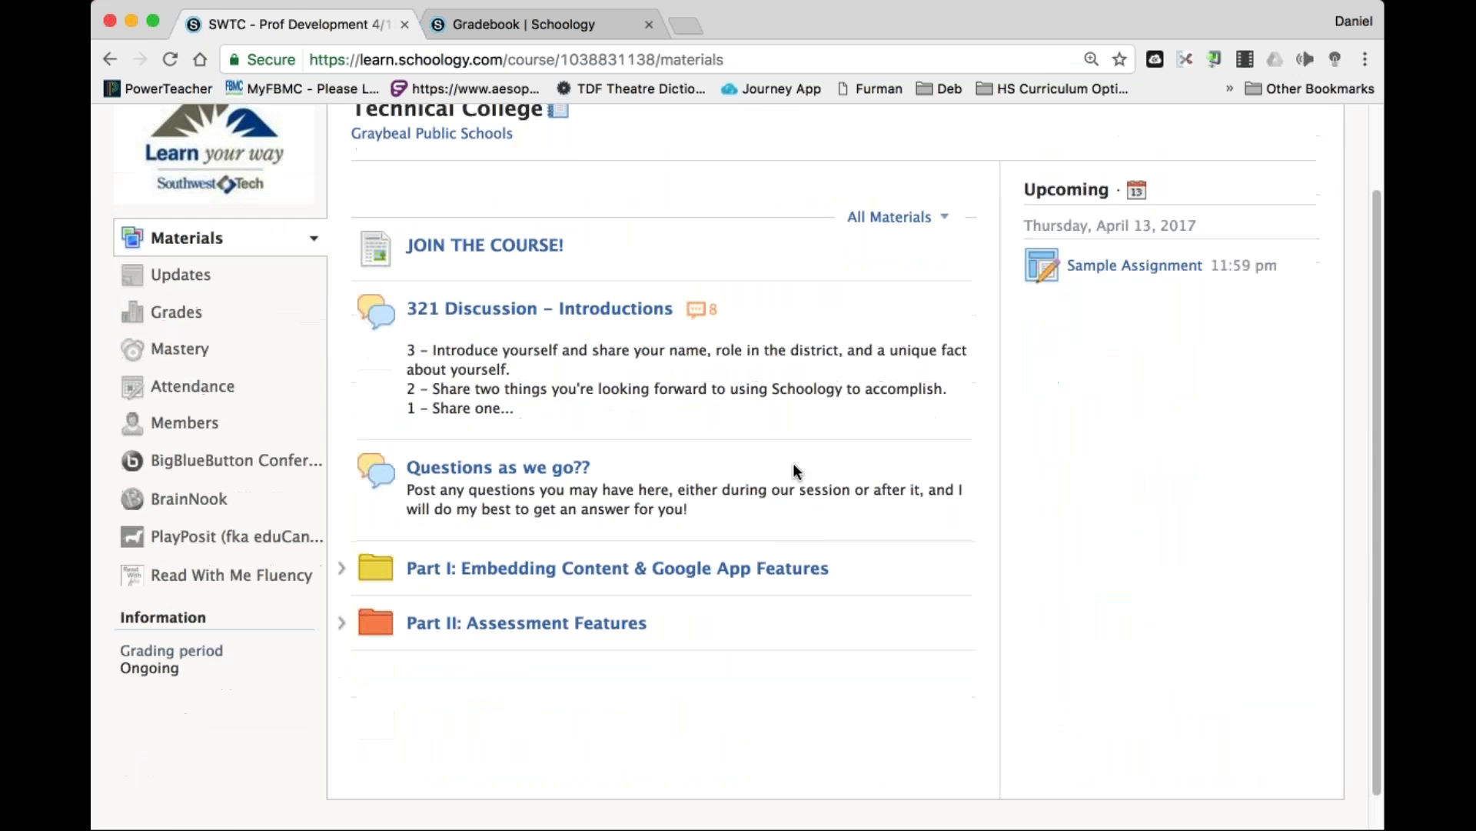
left_click(626, 619)
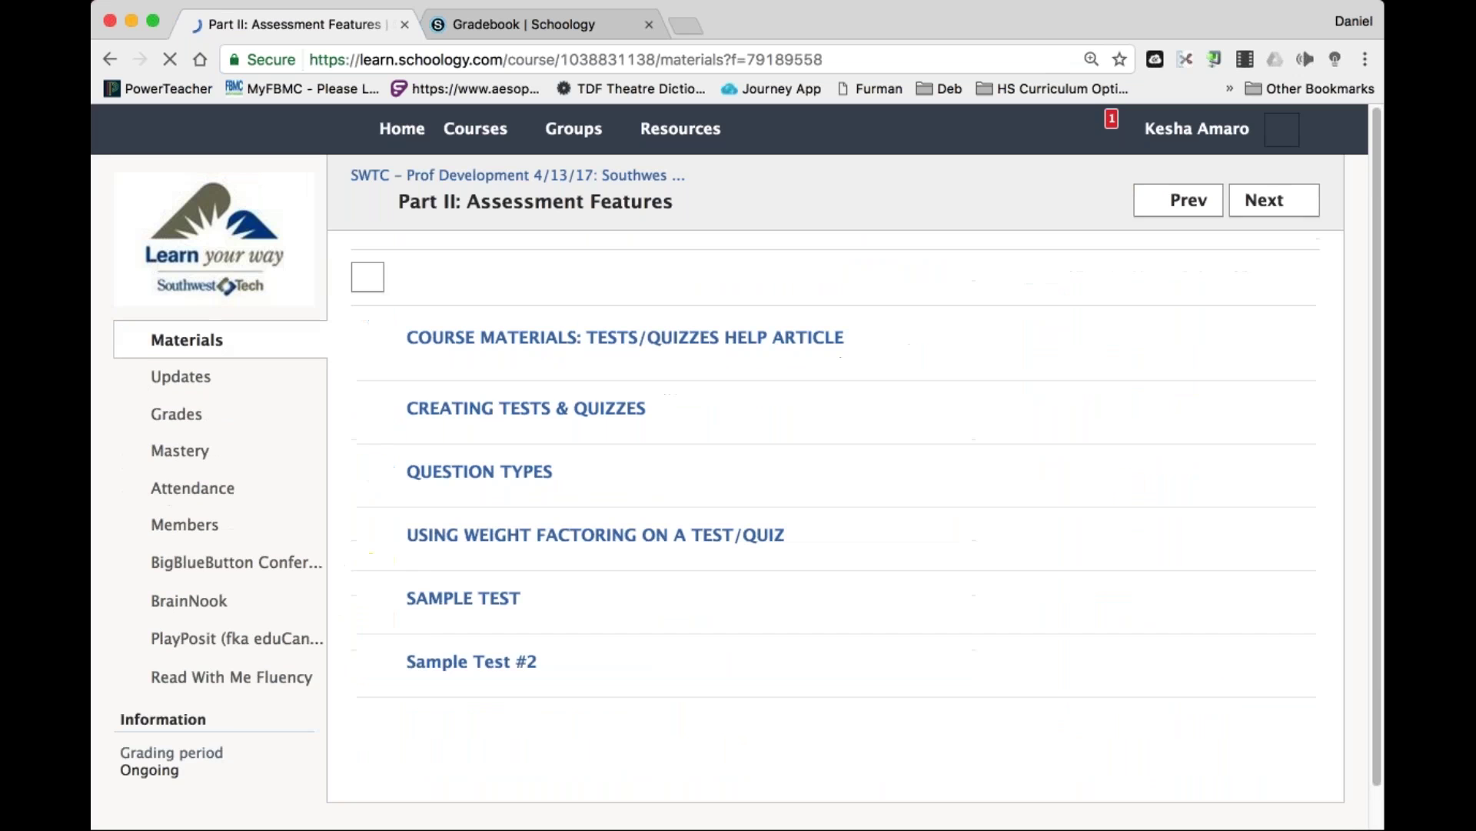
key("super+bracketleft")
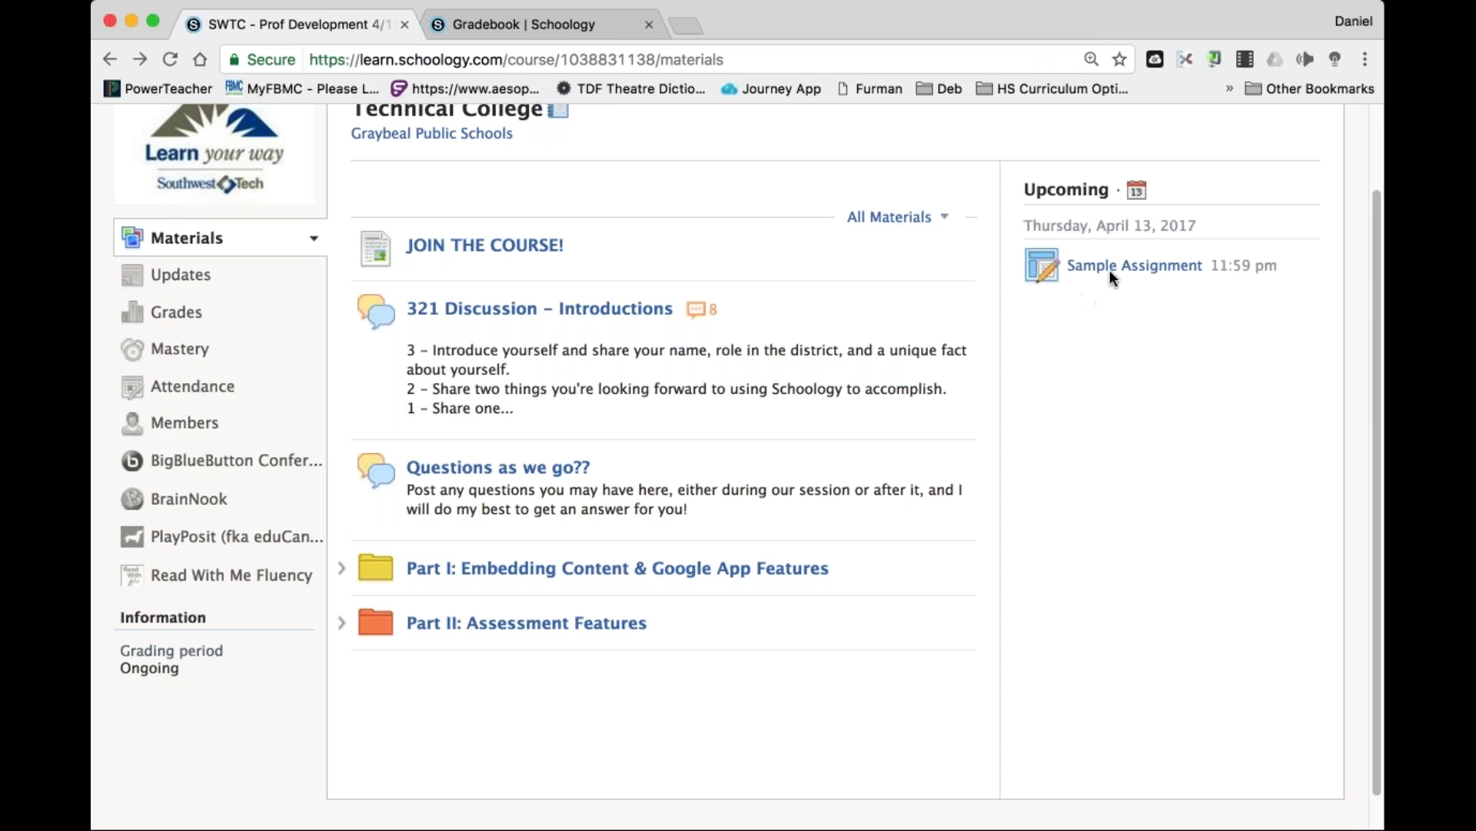
left_click(1135, 265)
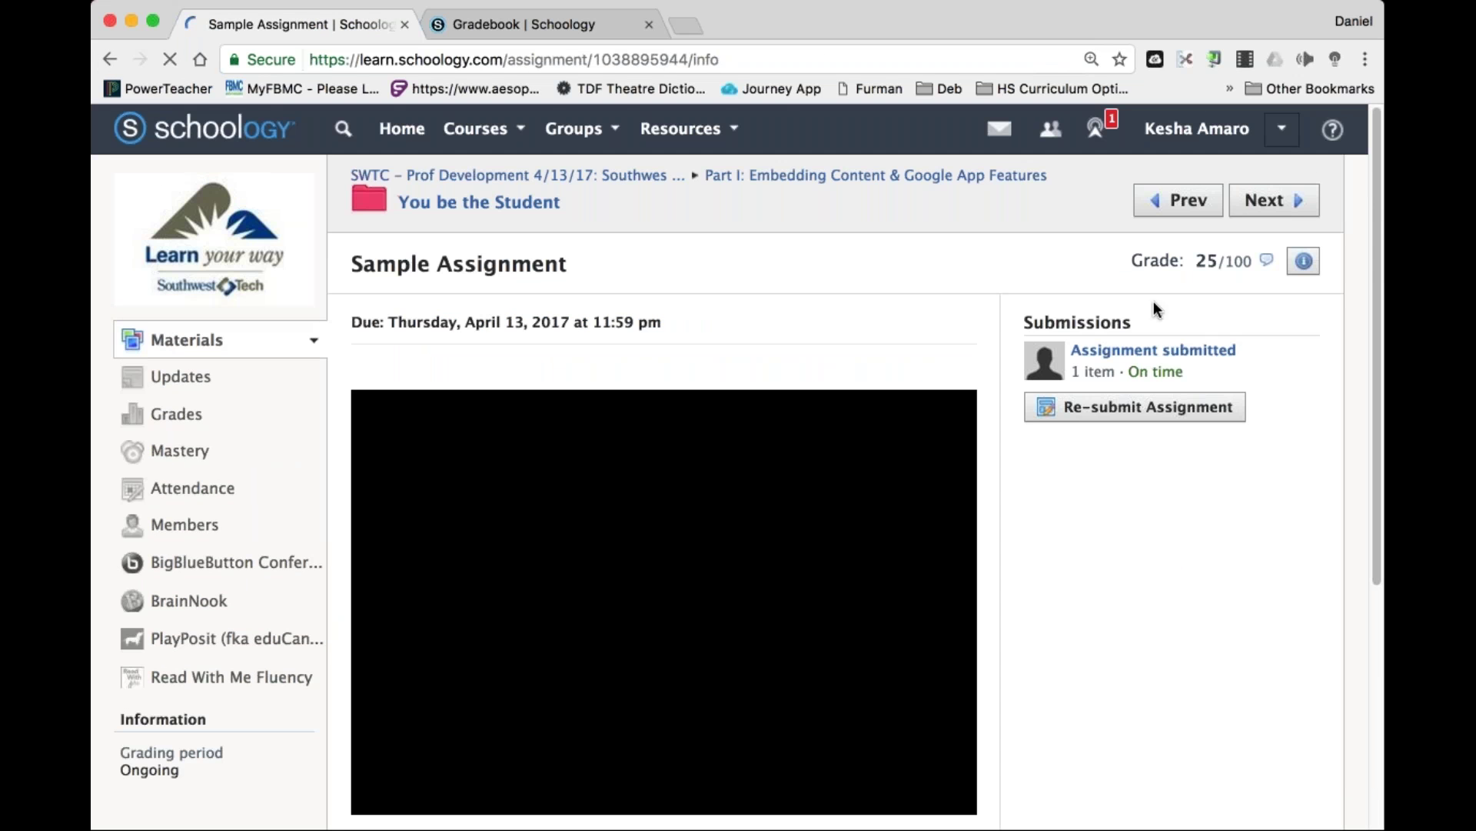
left_click(1153, 350)
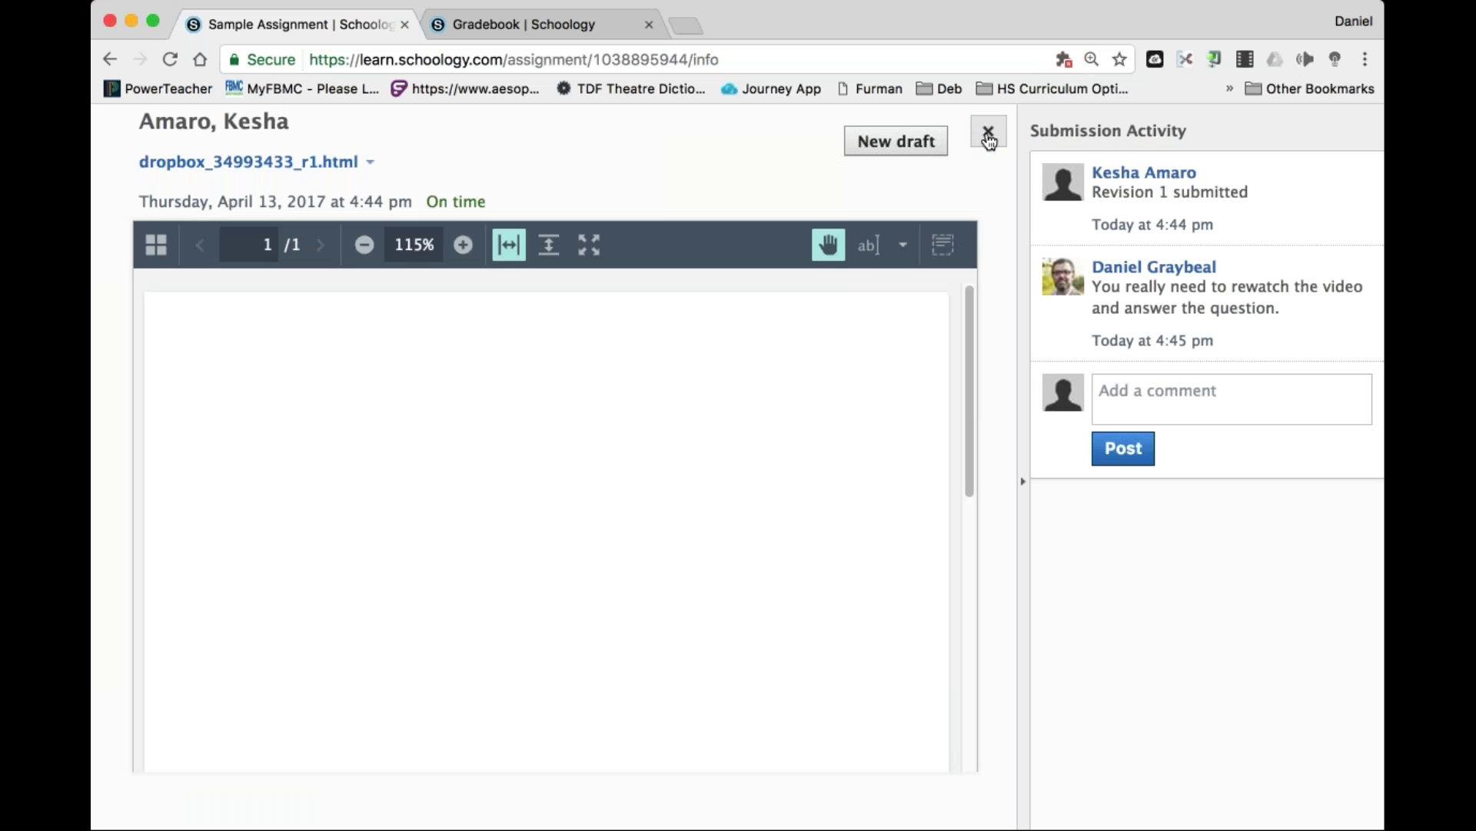
left_click(987, 134)
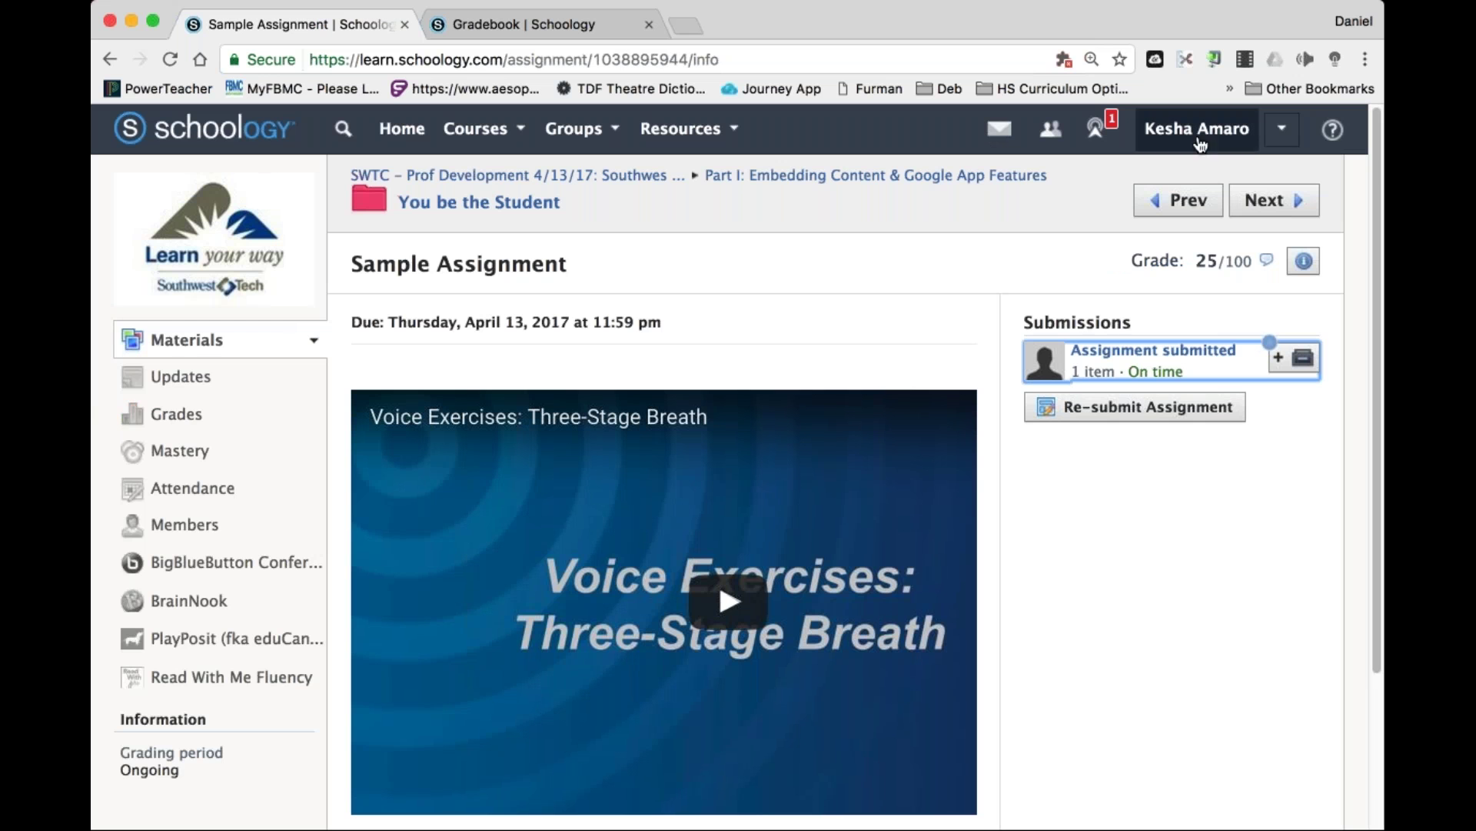
left_click(391, 124)
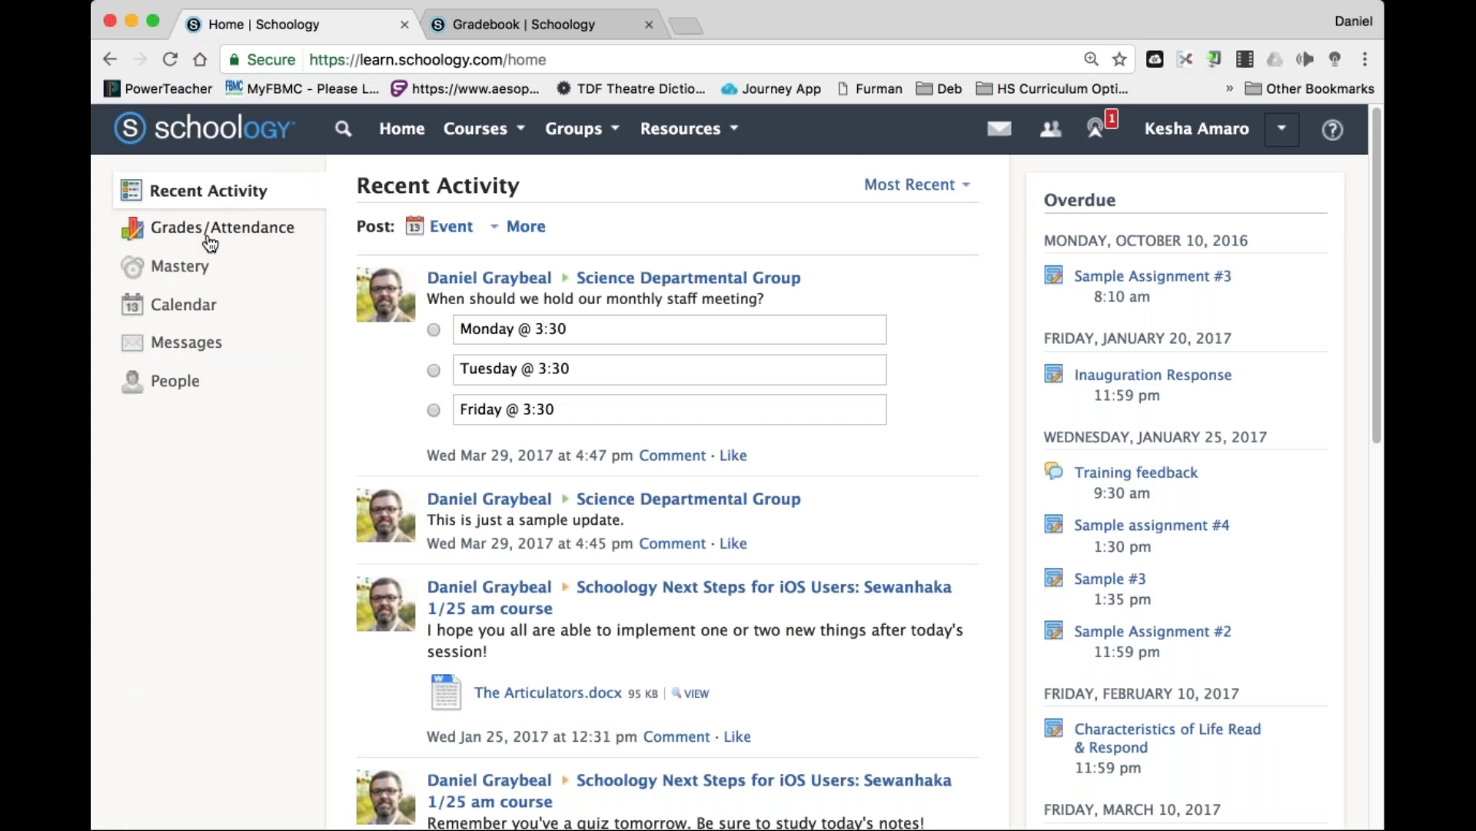
In Grades, expand the SWTC course and highlight the teacher's comment on Sample Assignment (25/100).
left_click(207, 235)
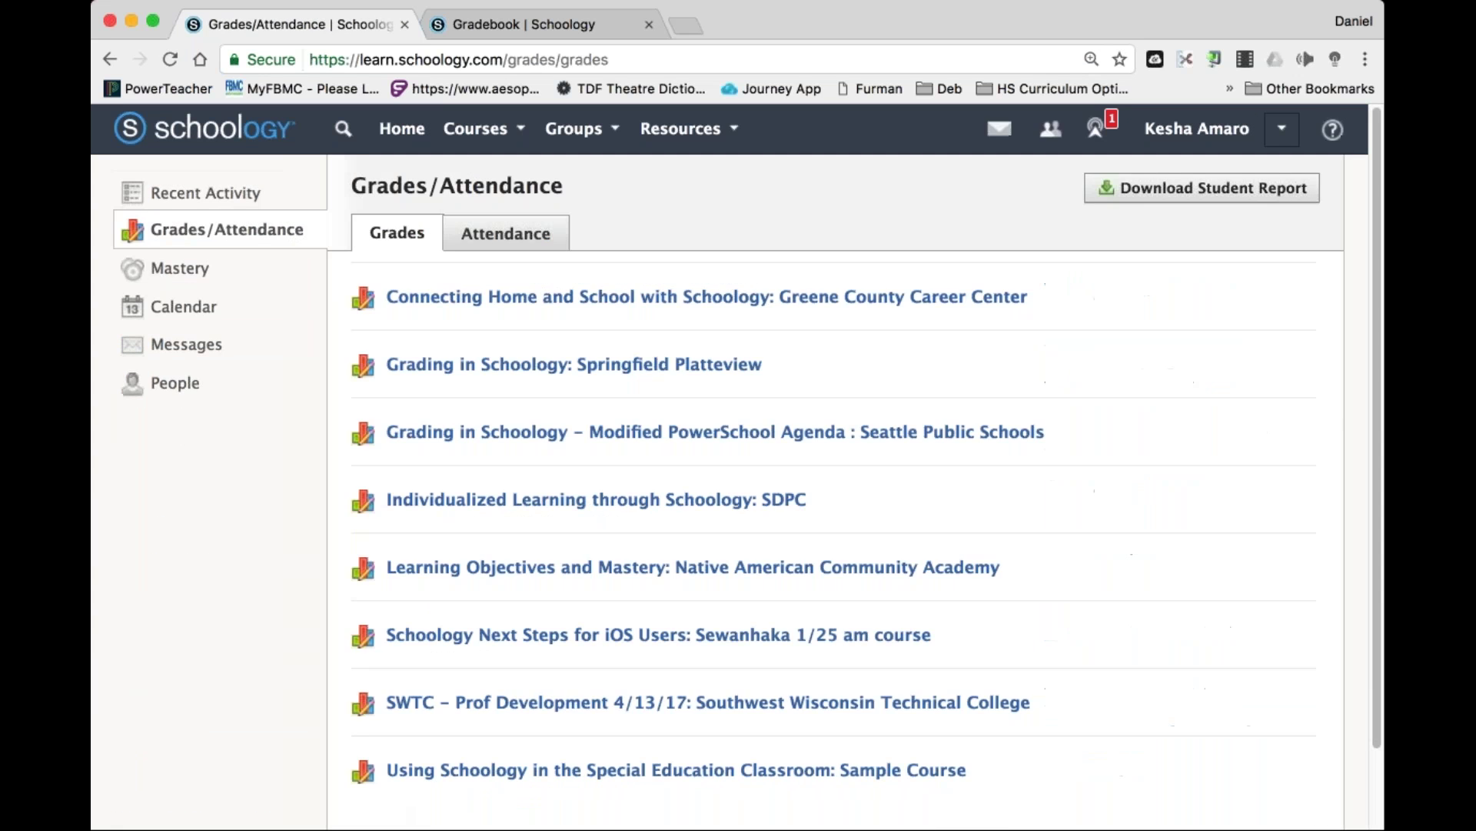
scroll(736, 446, "down", 3)
left_click(557, 582)
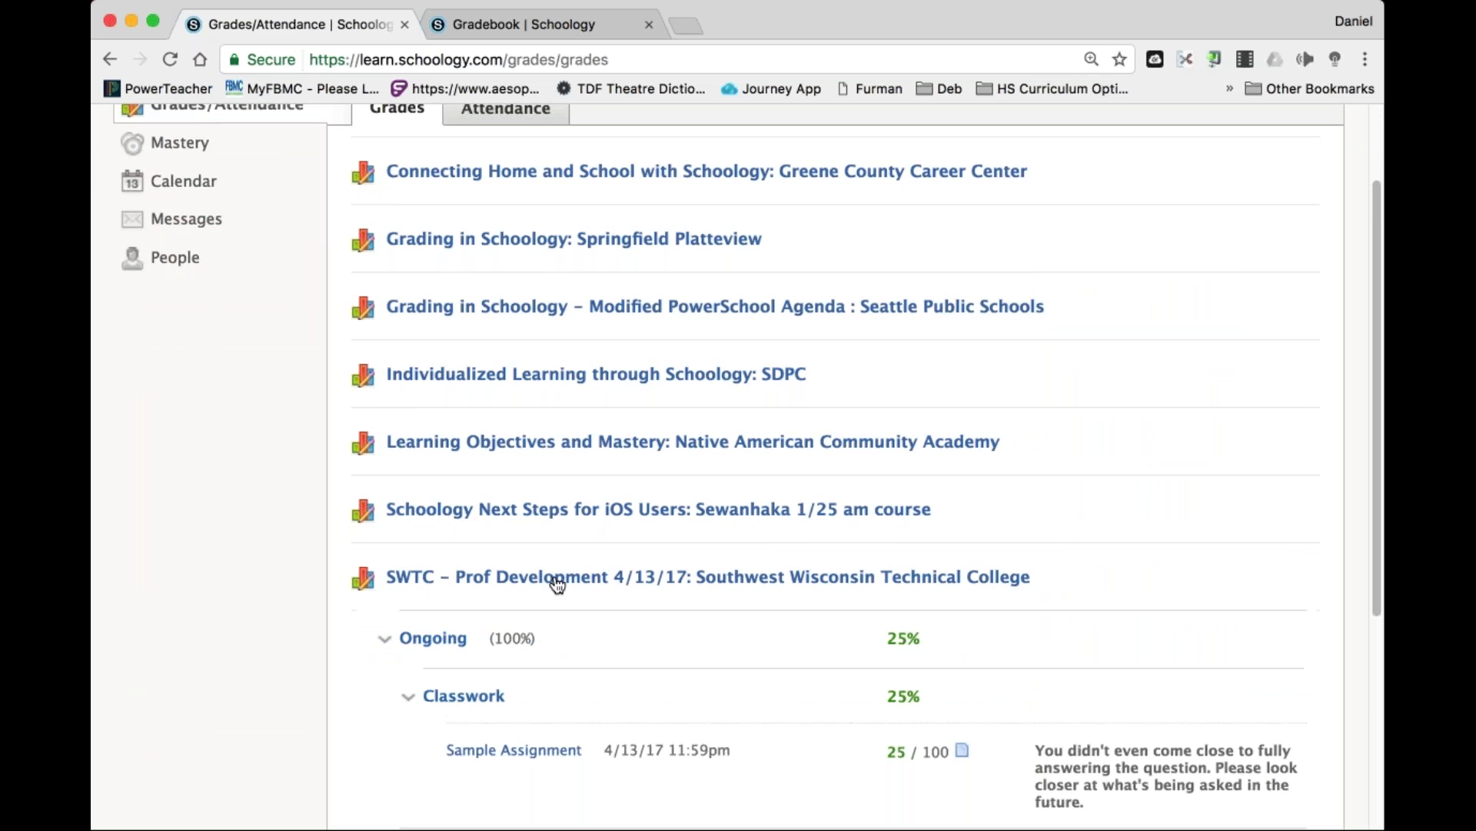
scroll(557, 582, "down", 5)
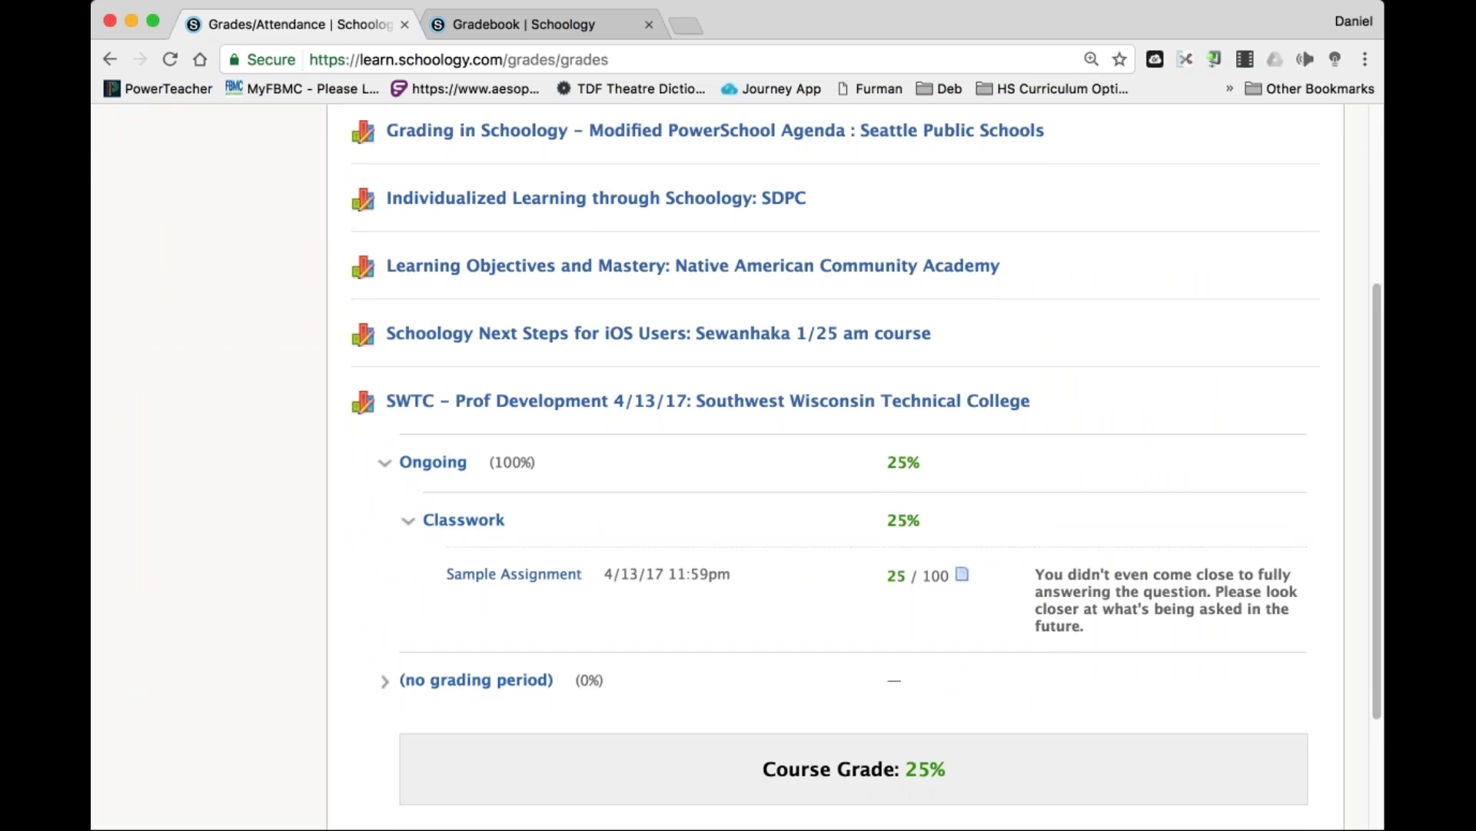
left_click_drag(1088, 626, 1036, 574)
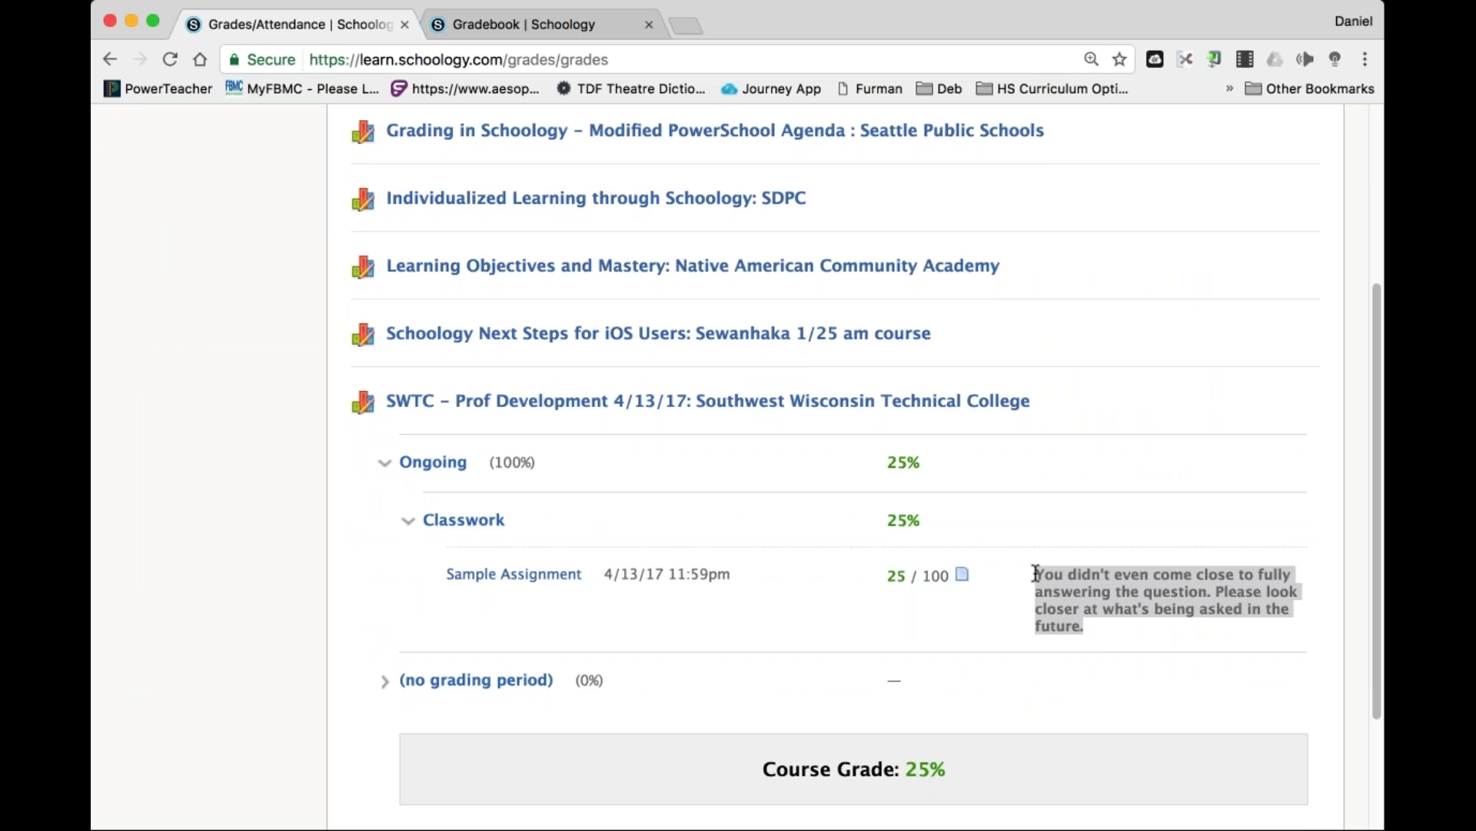
left_click(1106, 485)
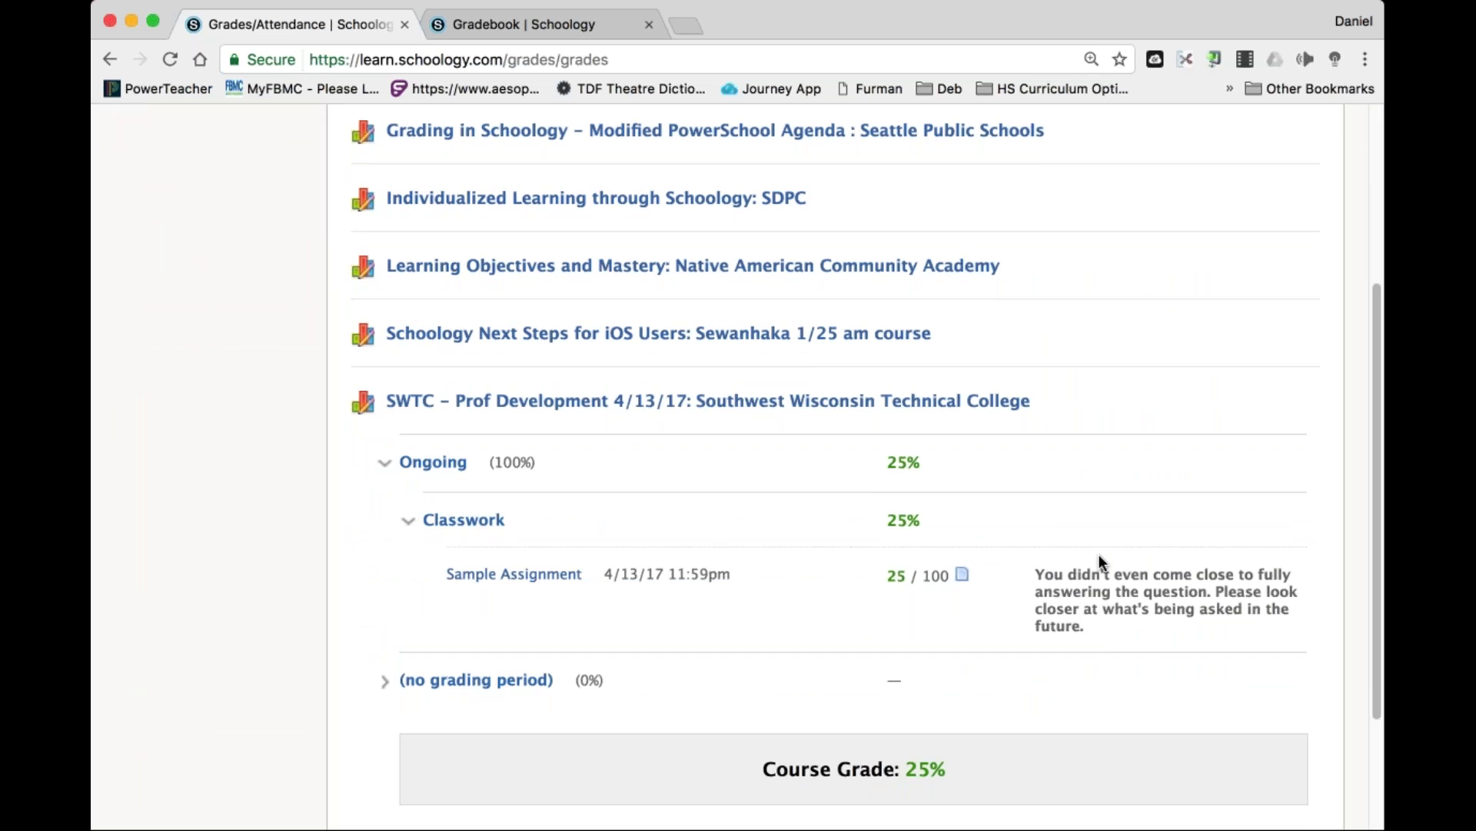
left_click_drag(1083, 625, 1033, 572)
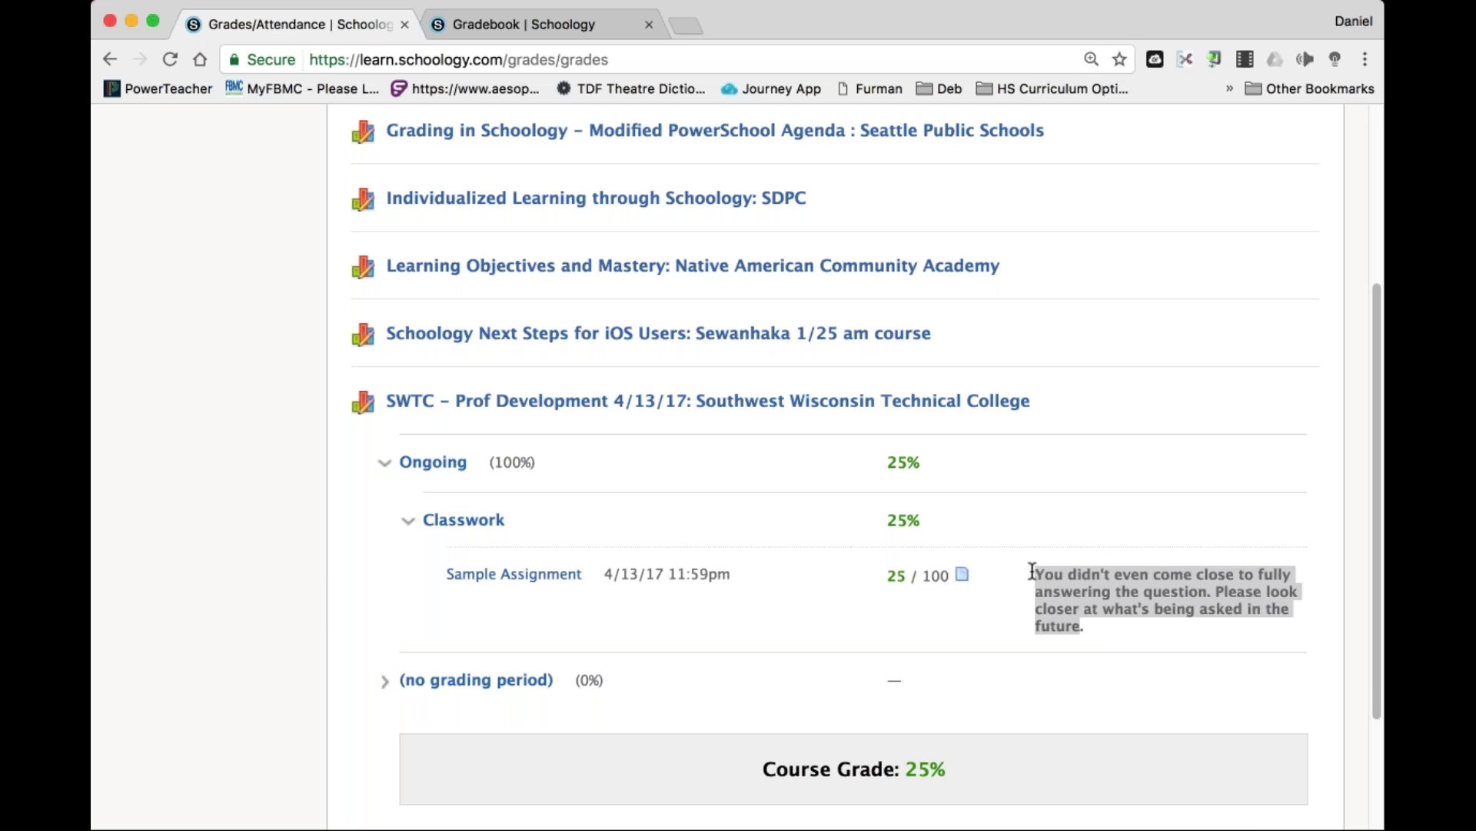
Reselect the whole teacher comment including the final period, then clear the highlight.
left_click_drag(1095, 626, 1032, 576)
left_click(1033, 575)
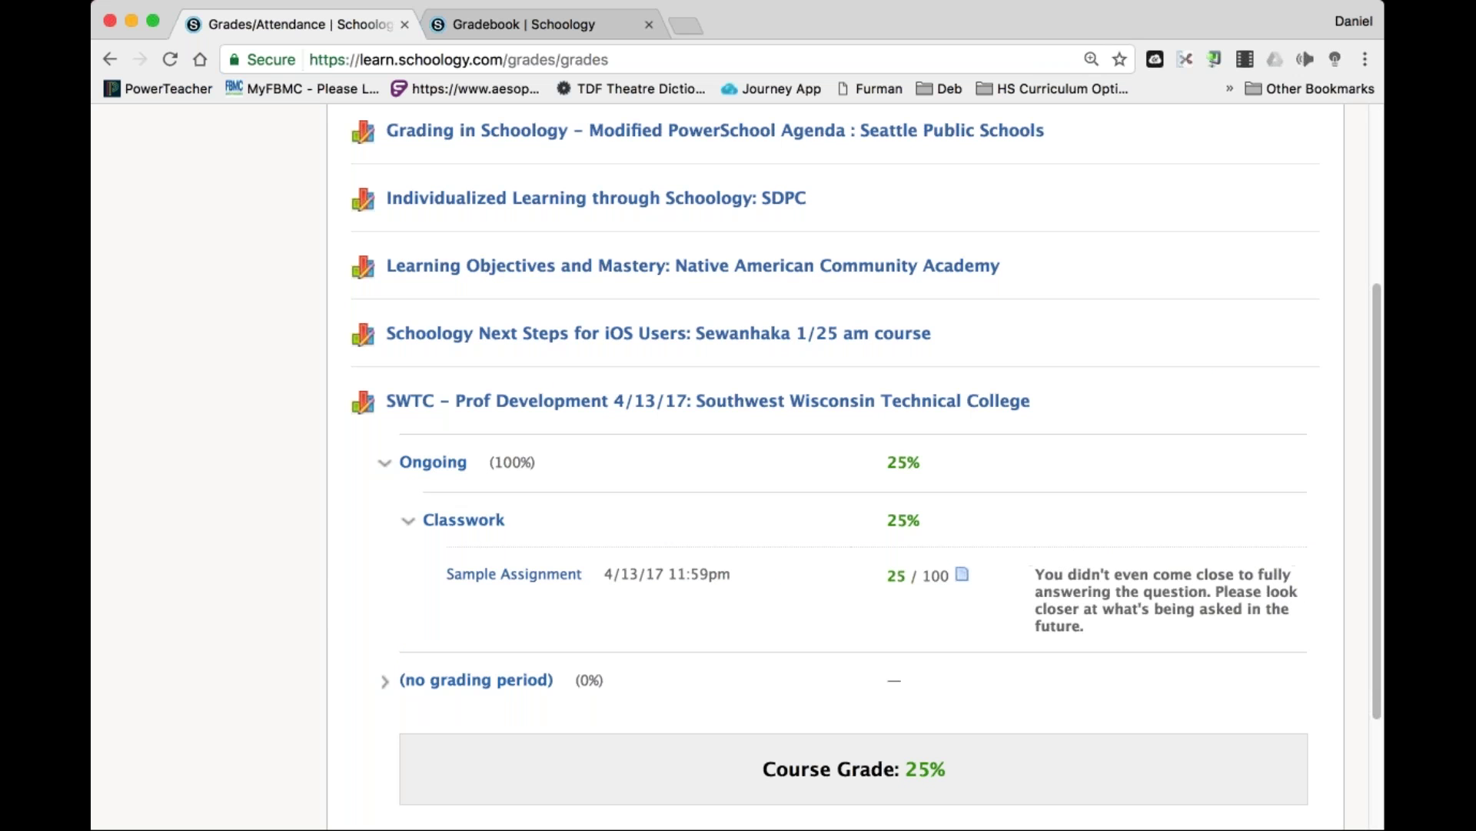
scroll(846, 462, "up", 5)
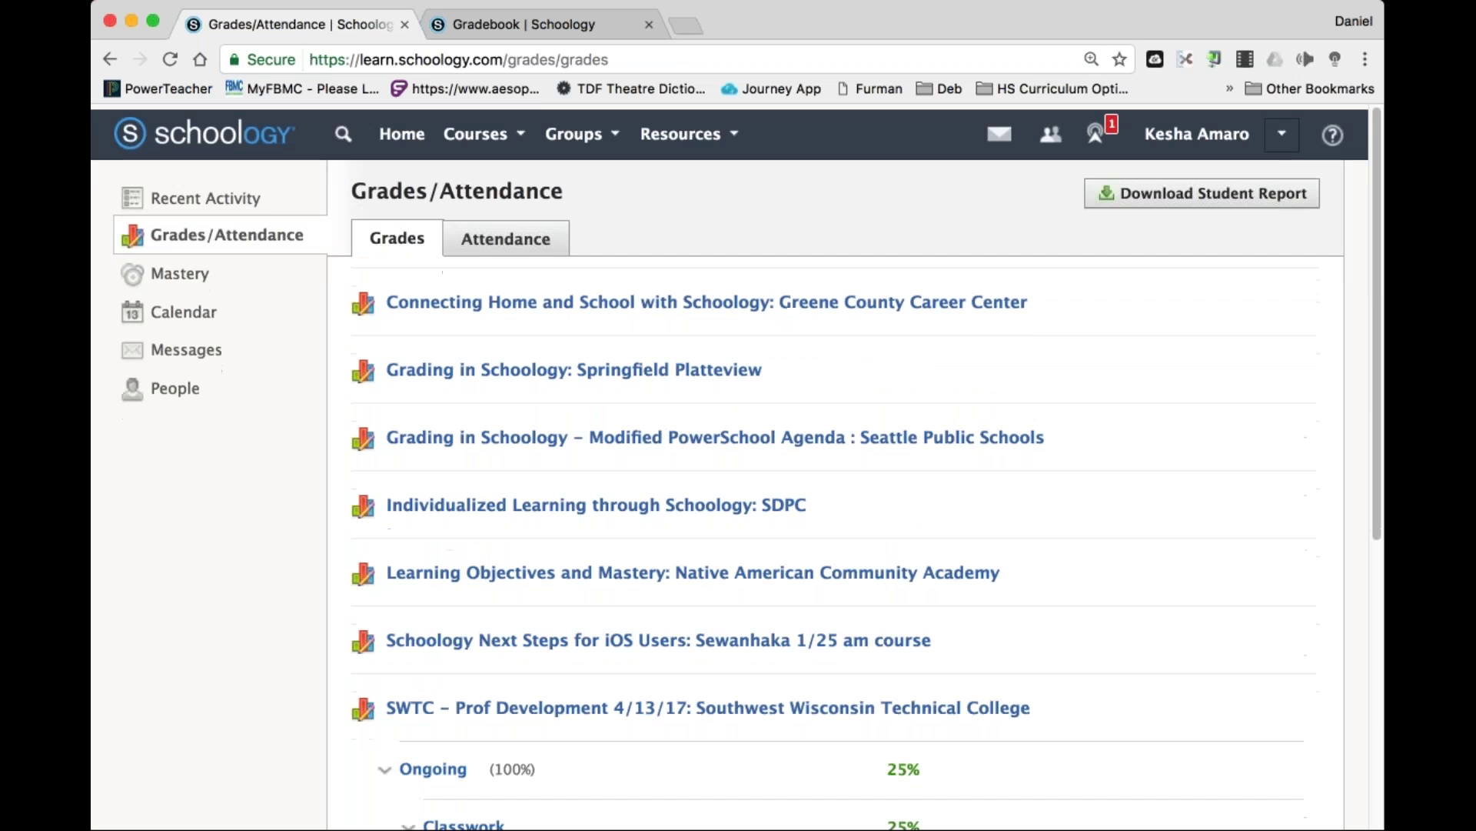
Log out of the student account and sign in with the saved teacher login.
left_click(1282, 129)
left_click(1121, 399)
double_click(758, 370)
left_click(757, 370)
key("Down")
key("Down")
key("Down")
key("Return")
key("Return")
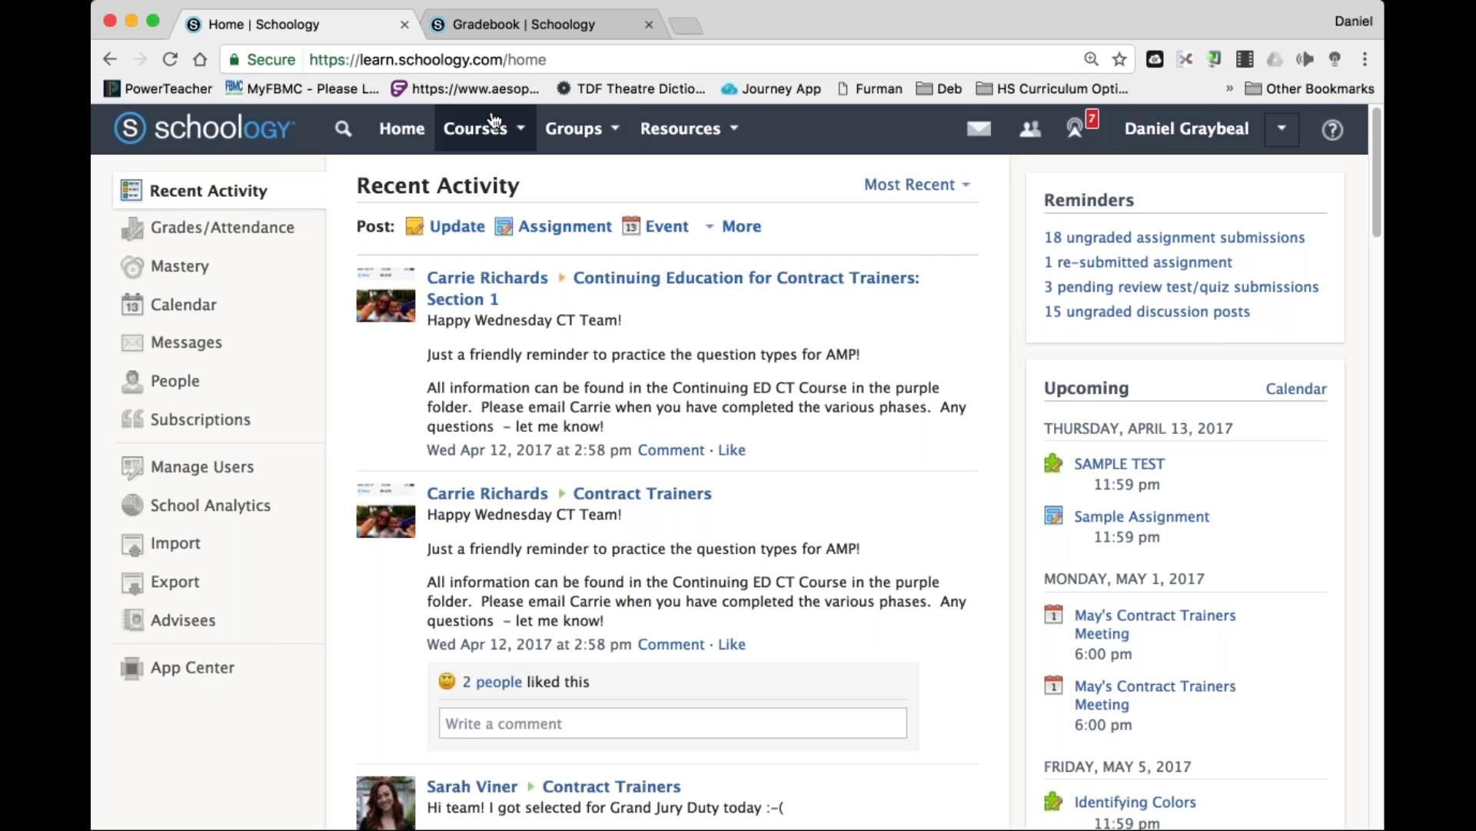
Open SWTC Prof Development and the student's Sample Assignment submission graded 25/100.
left_click(461, 129)
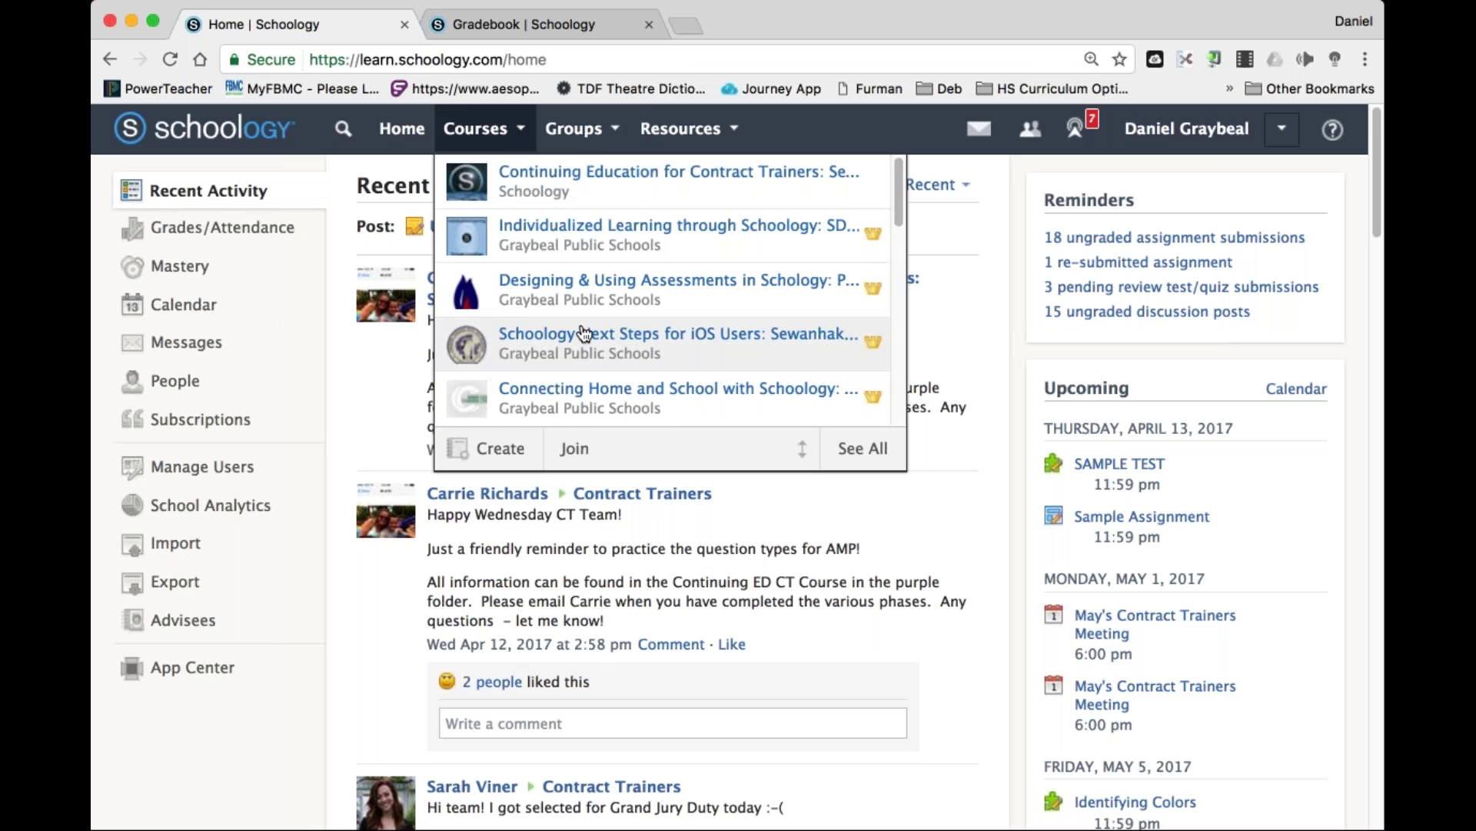
scroll(578, 332, "down", 5)
scroll(584, 332, "down", 5)
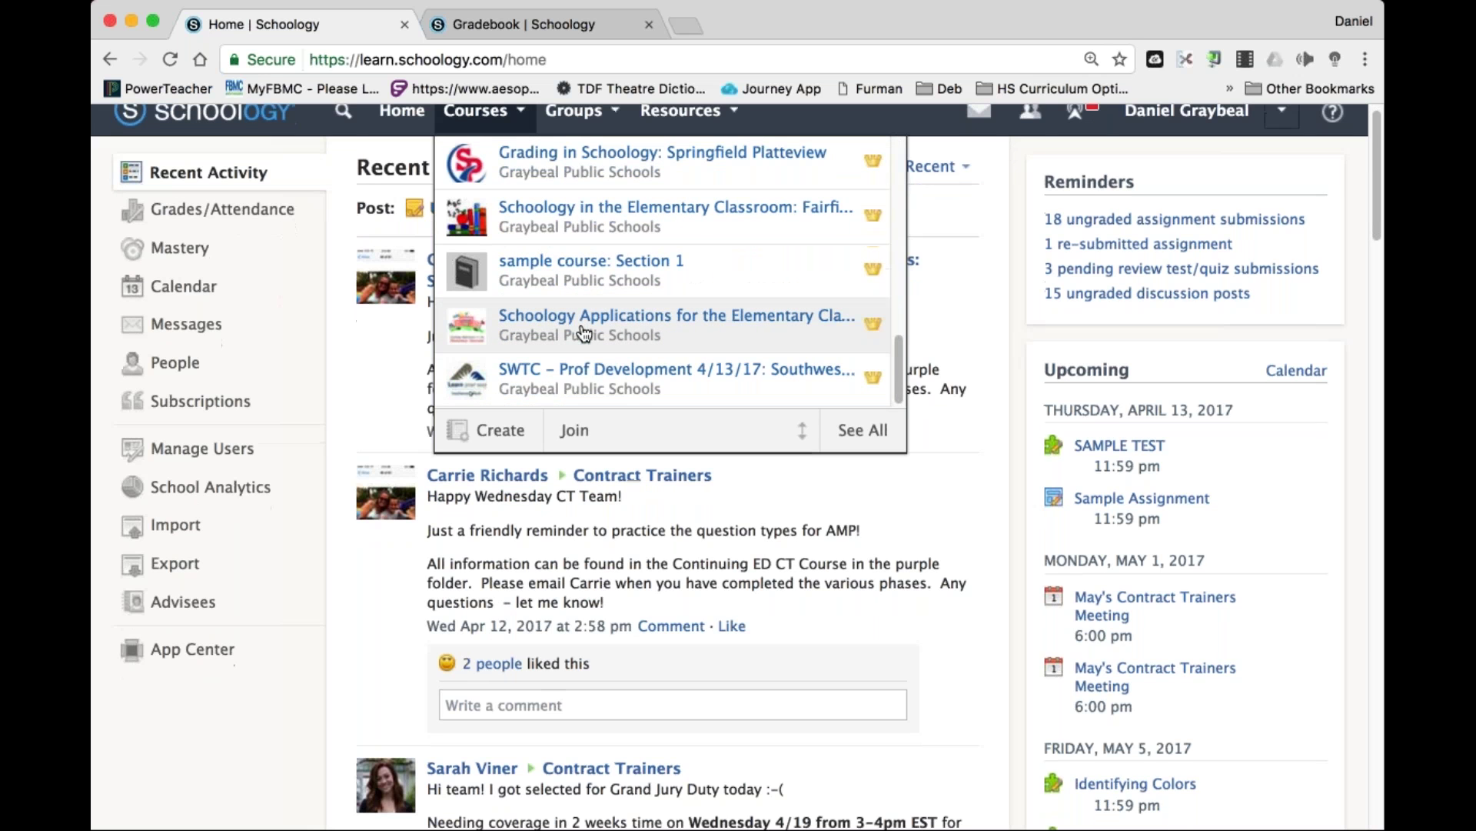
left_click(591, 372)
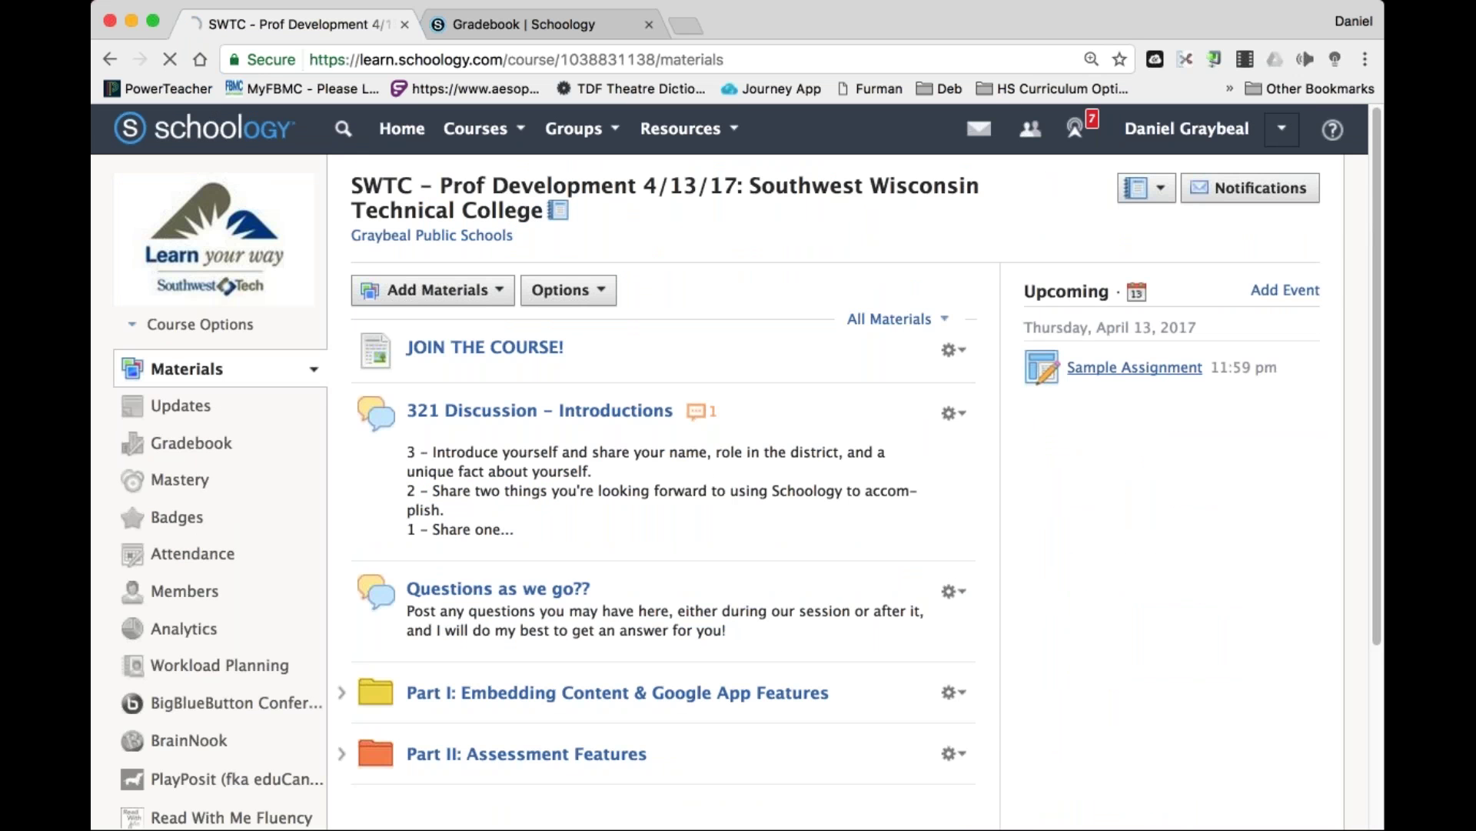
left_click(1134, 367)
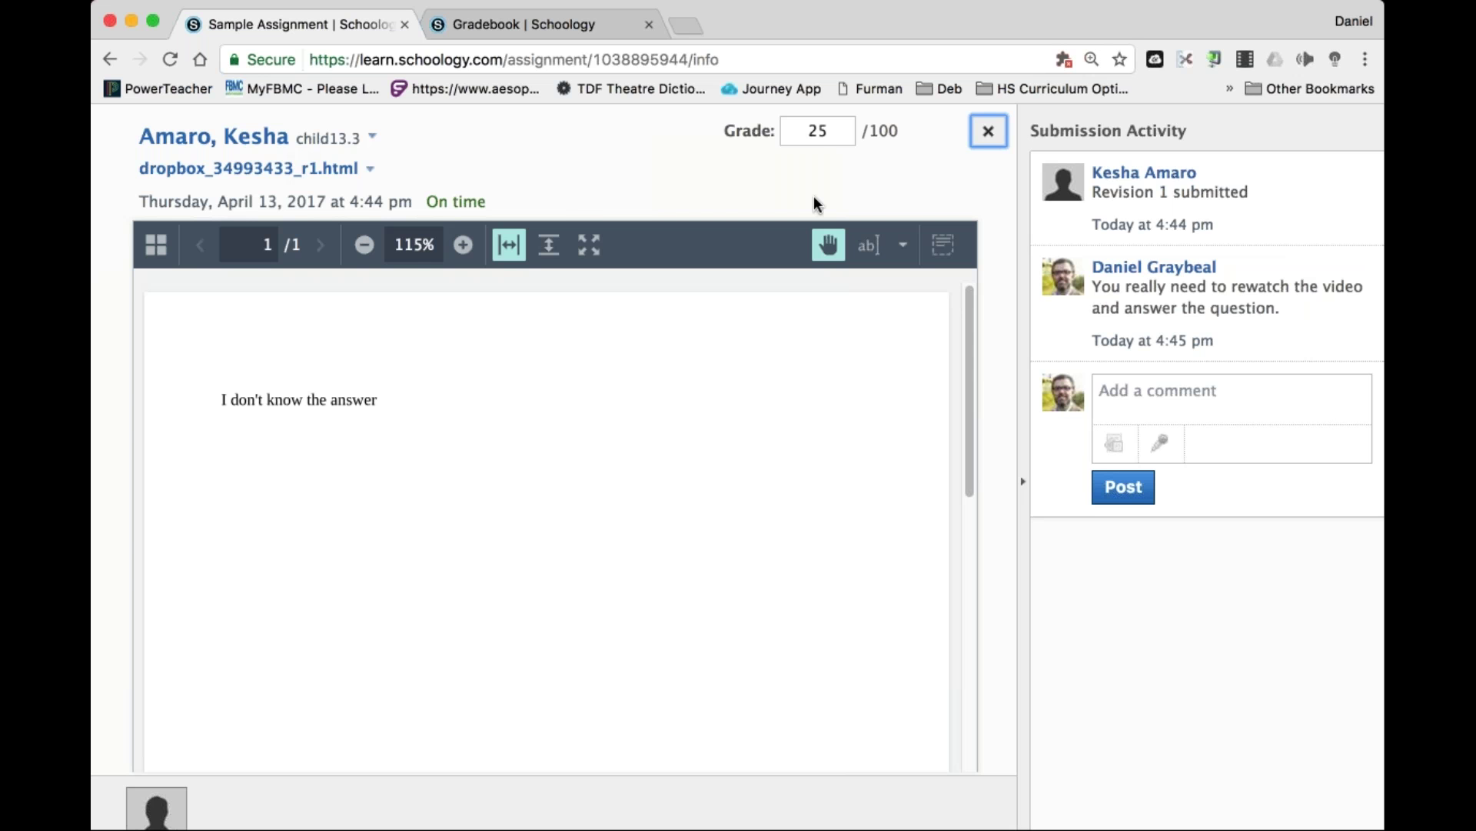
left_click(988, 131)
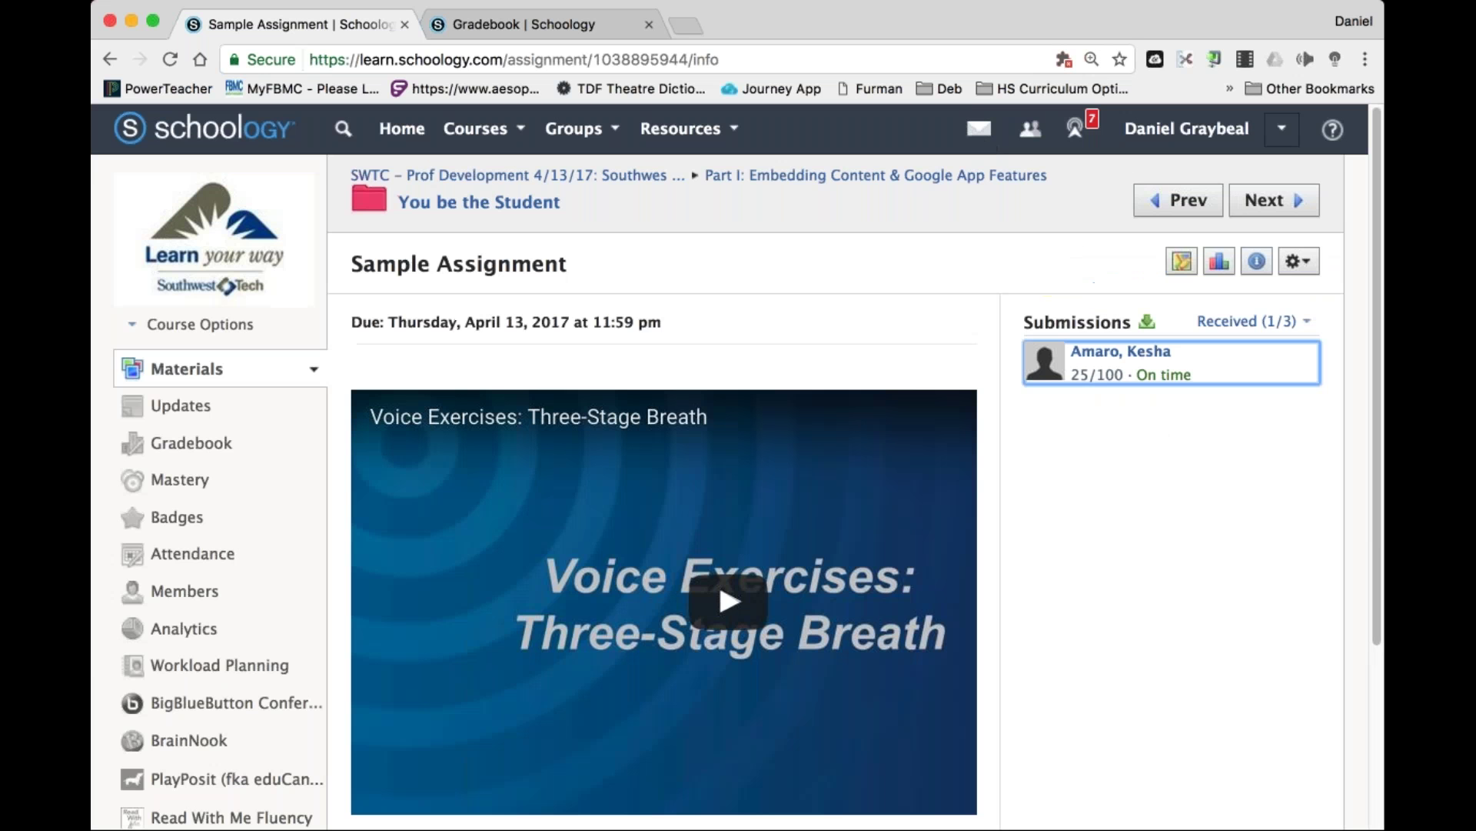
left_click(979, 128)
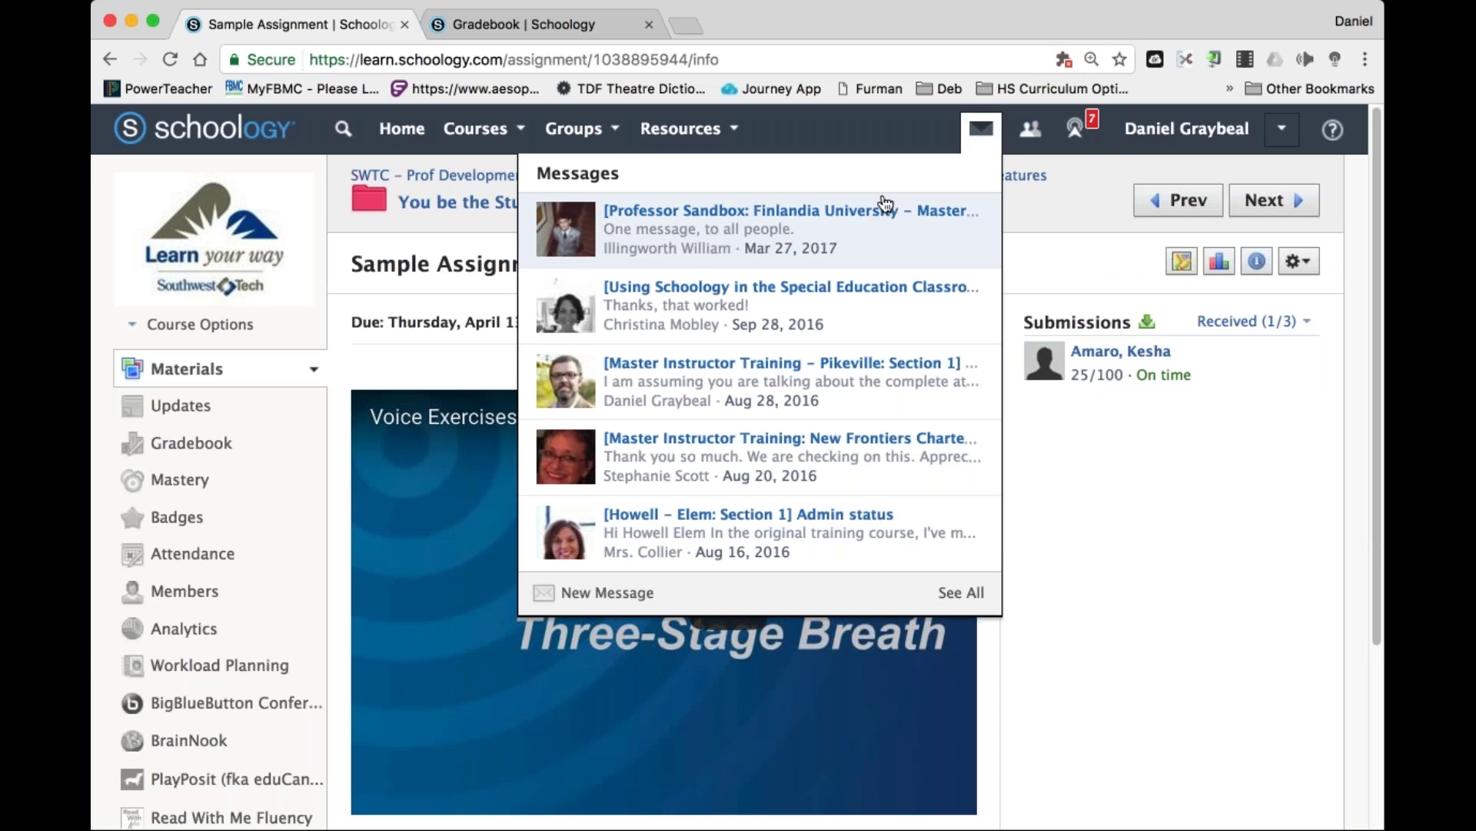
left_click(979, 128)
left_click(979, 128)
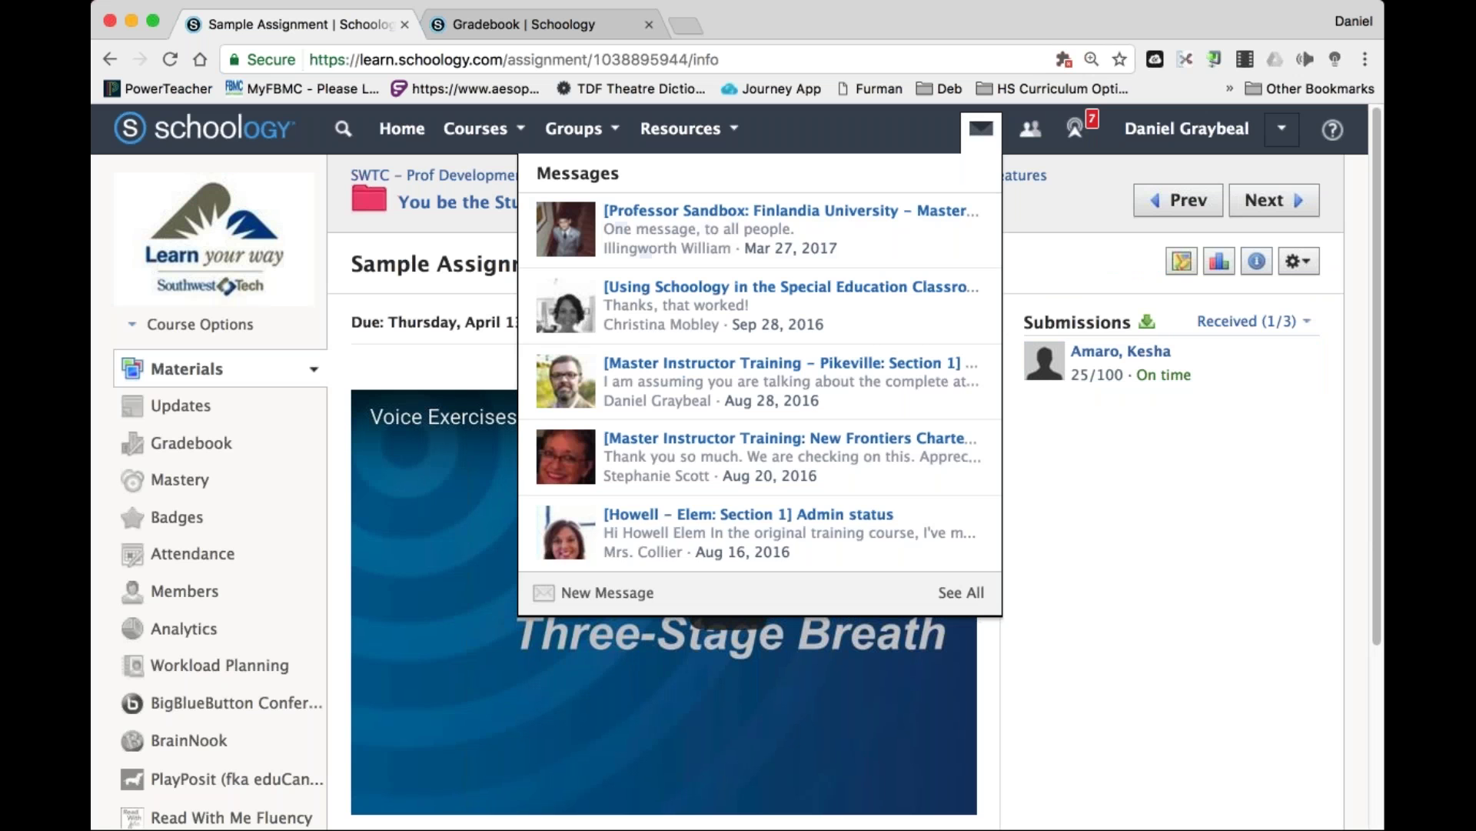
left_click(621, 594)
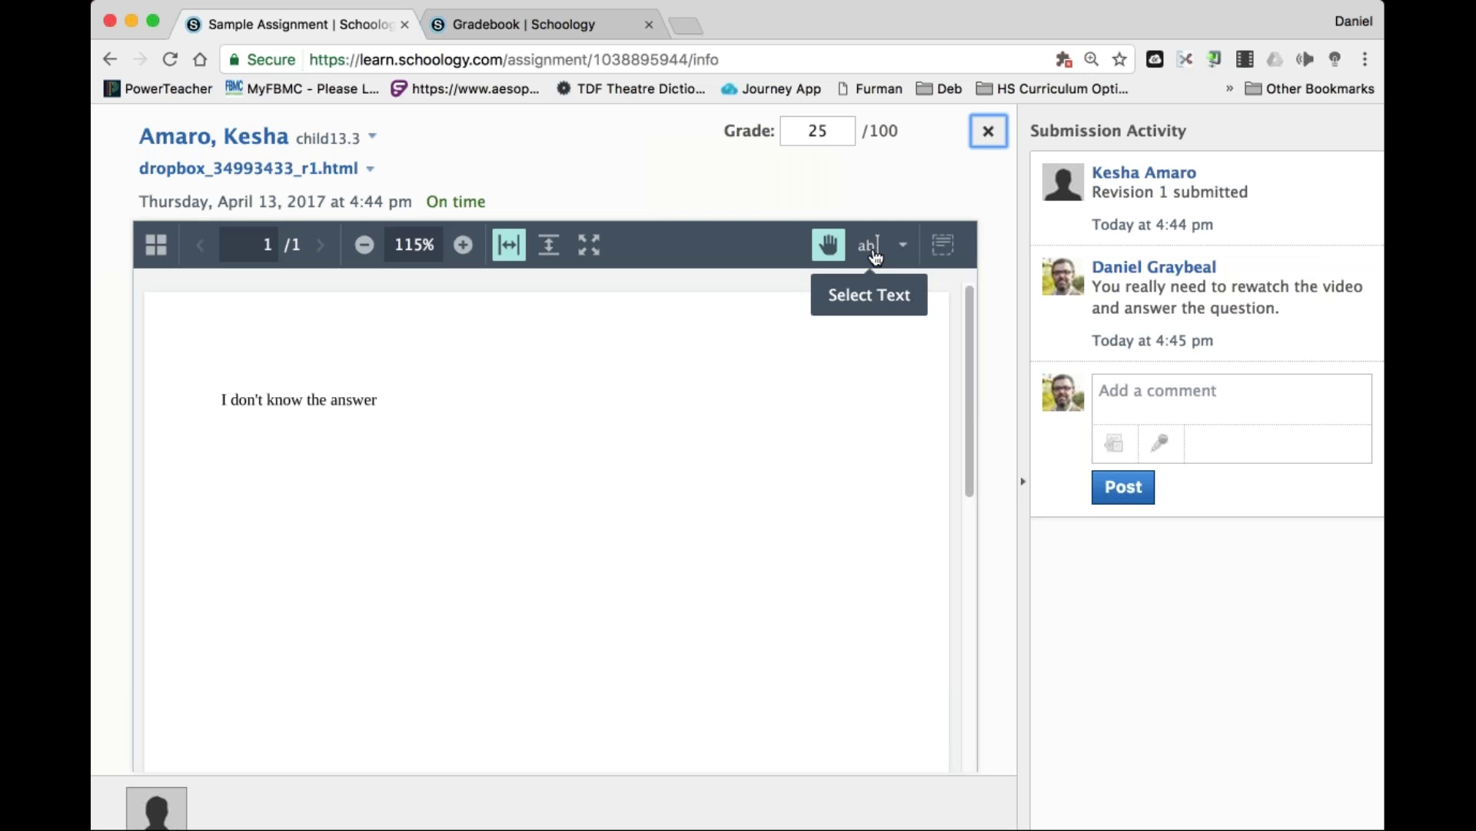
Highlight the words 'the answer' in the student's submission.
left_click(903, 244)
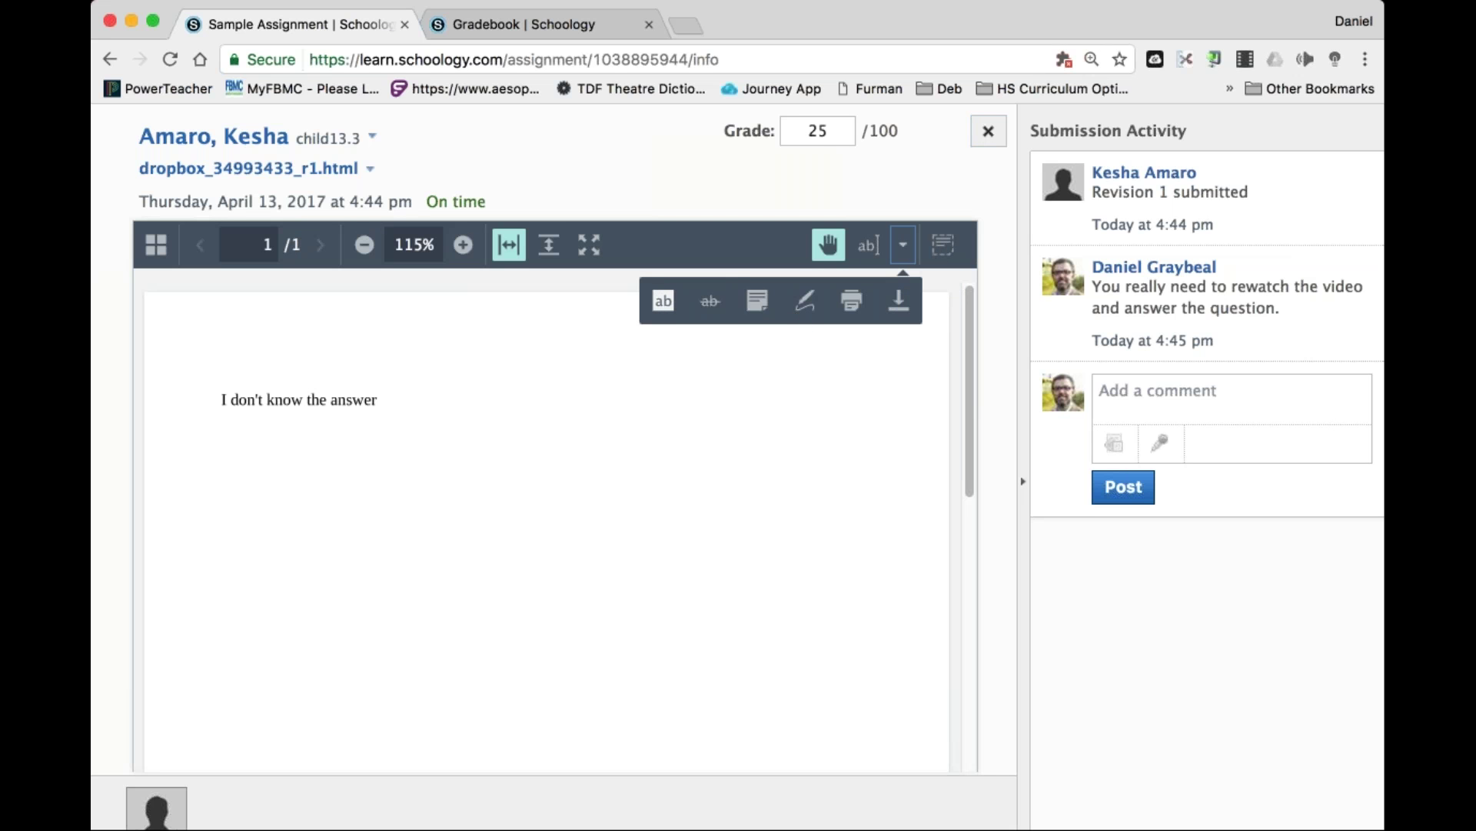
left_click(663, 300)
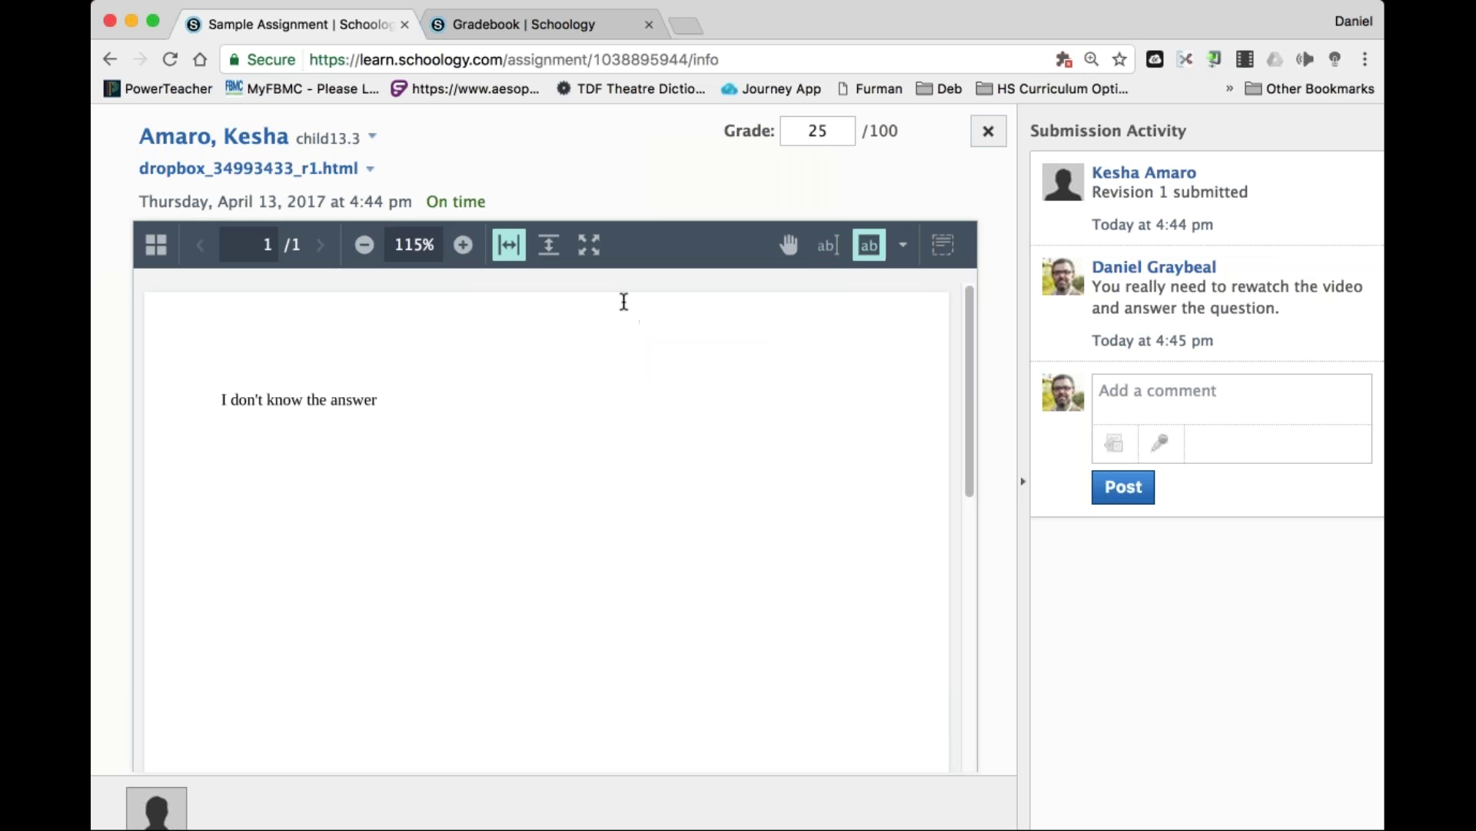
left_click_drag(316, 400, 385, 400)
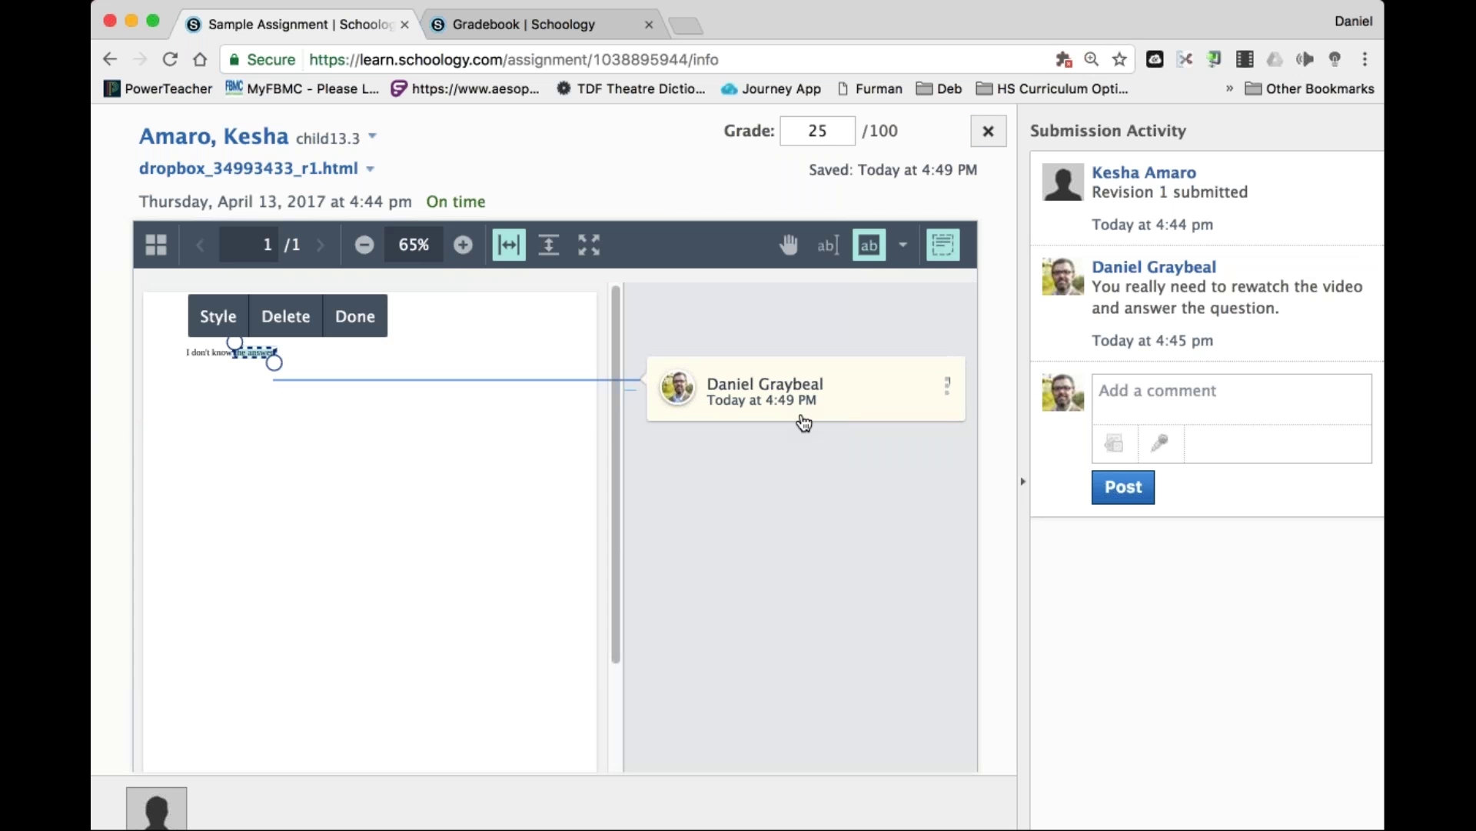
left_click(349, 320)
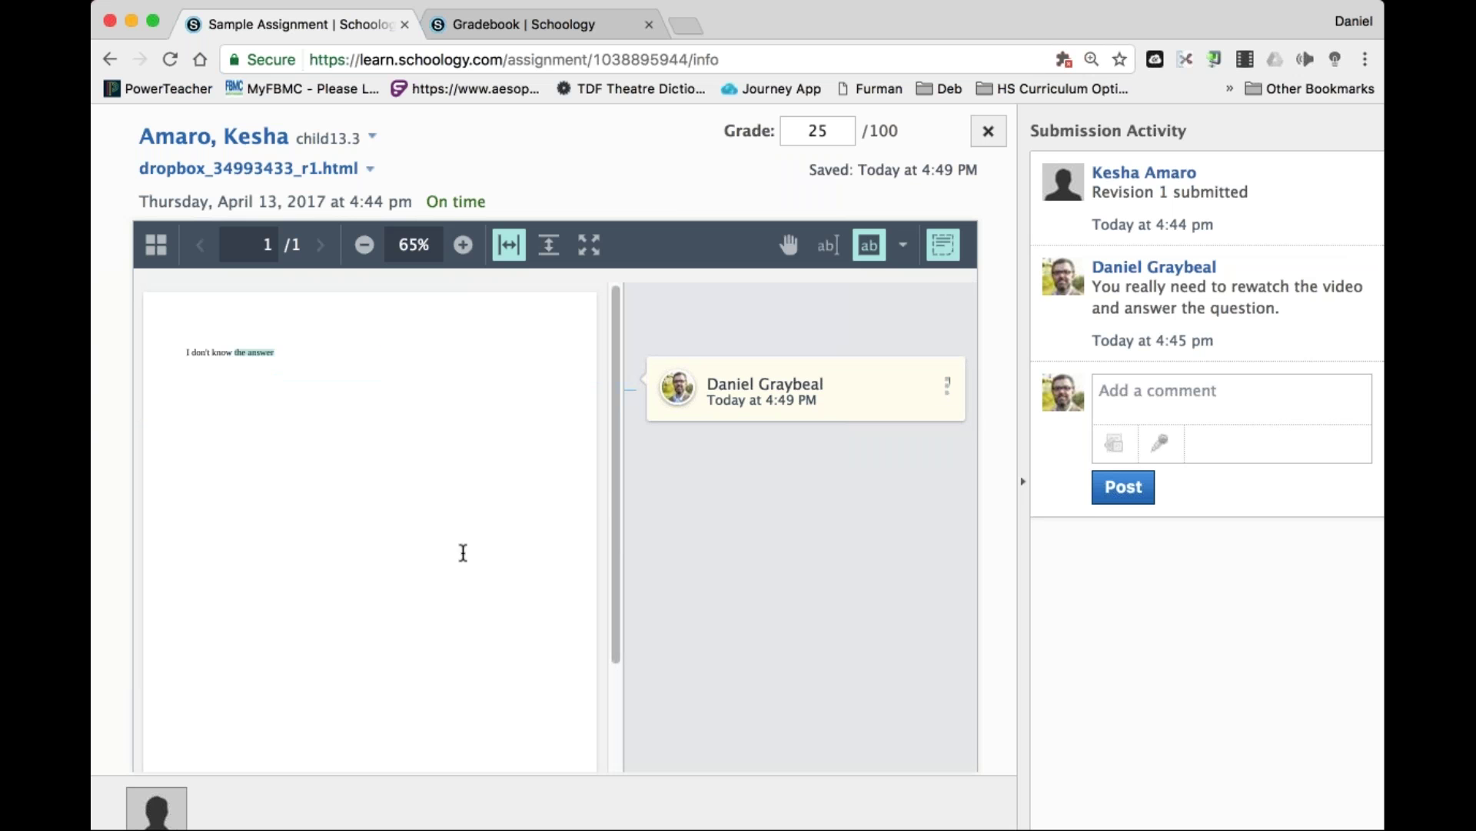
Add a sticky note saying 'This is not thorough enough for the assignment'.
left_click(901, 253)
left_click(758, 300)
left_click(197, 330)
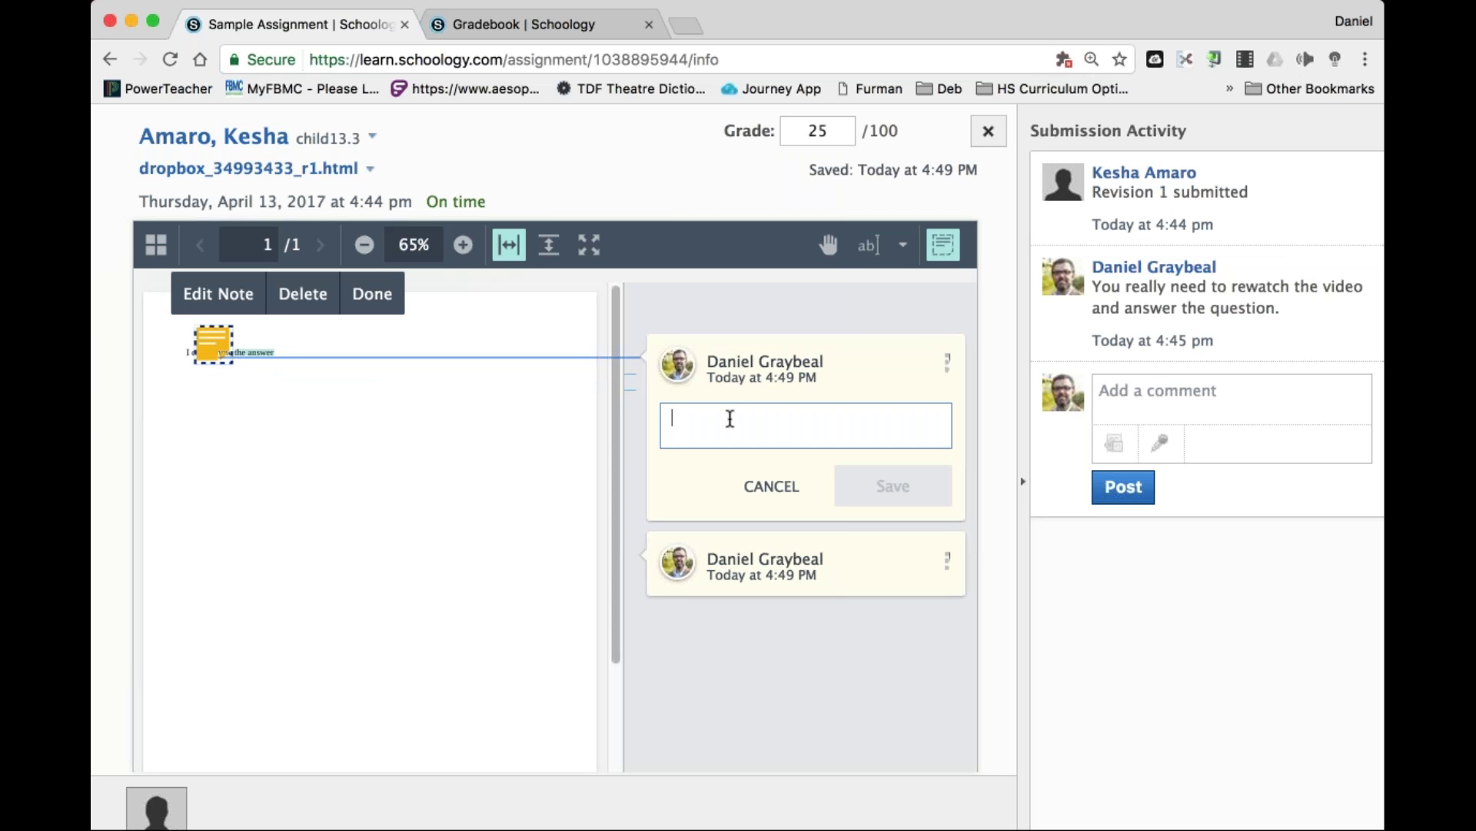
type("This is not thorough enough for th")
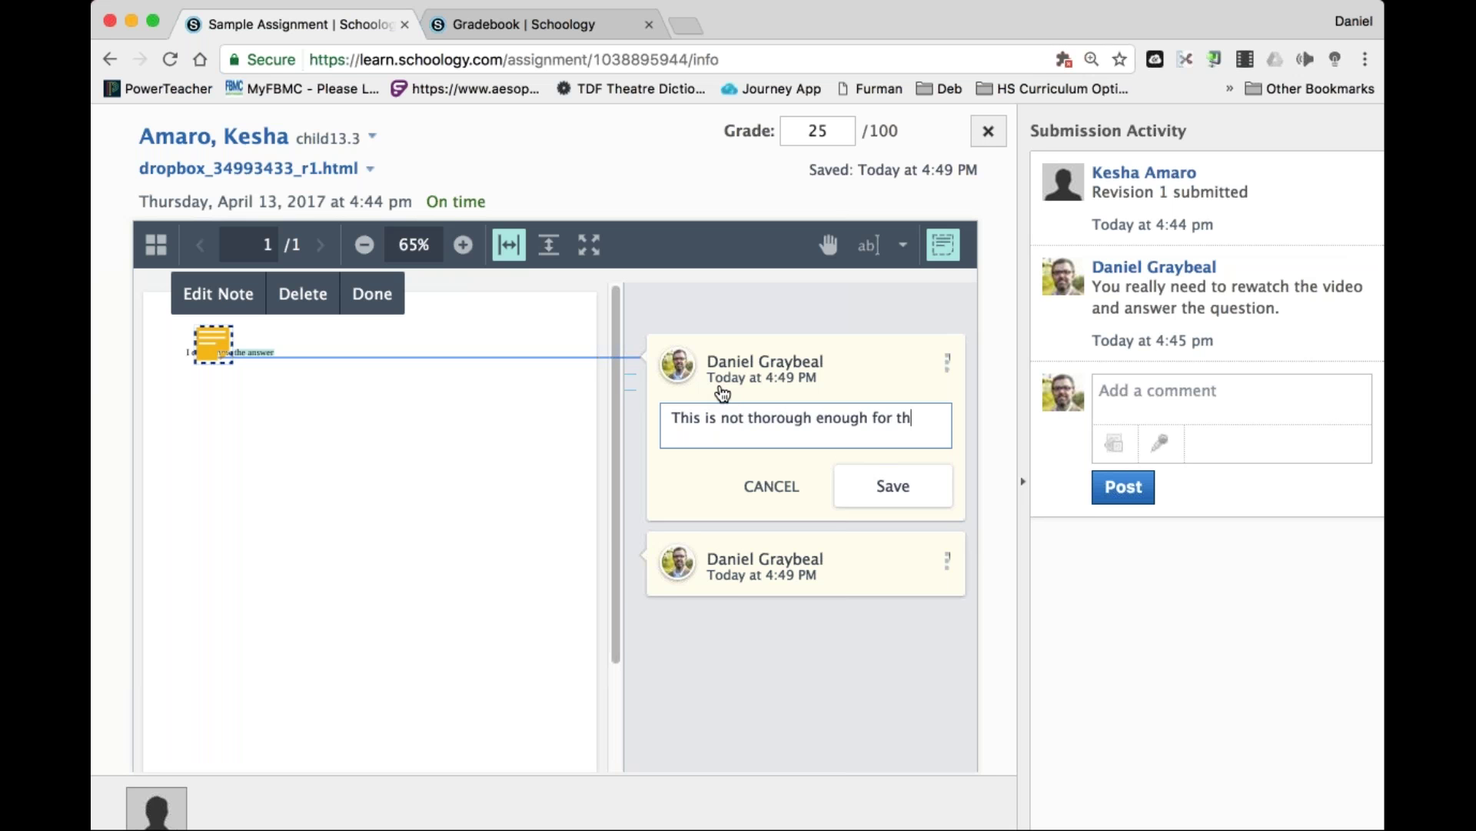
type("e assignment")
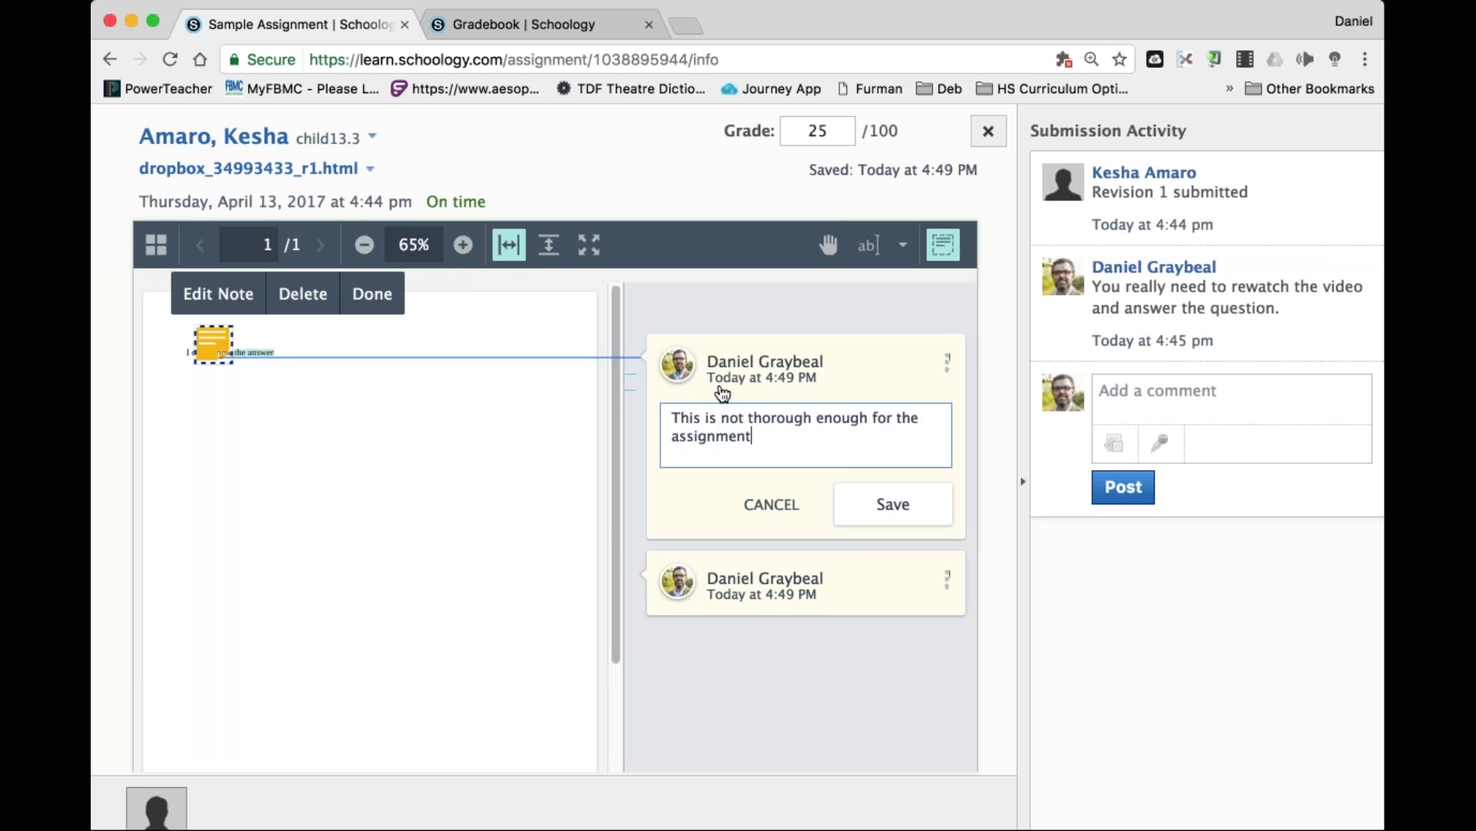
left_click(884, 504)
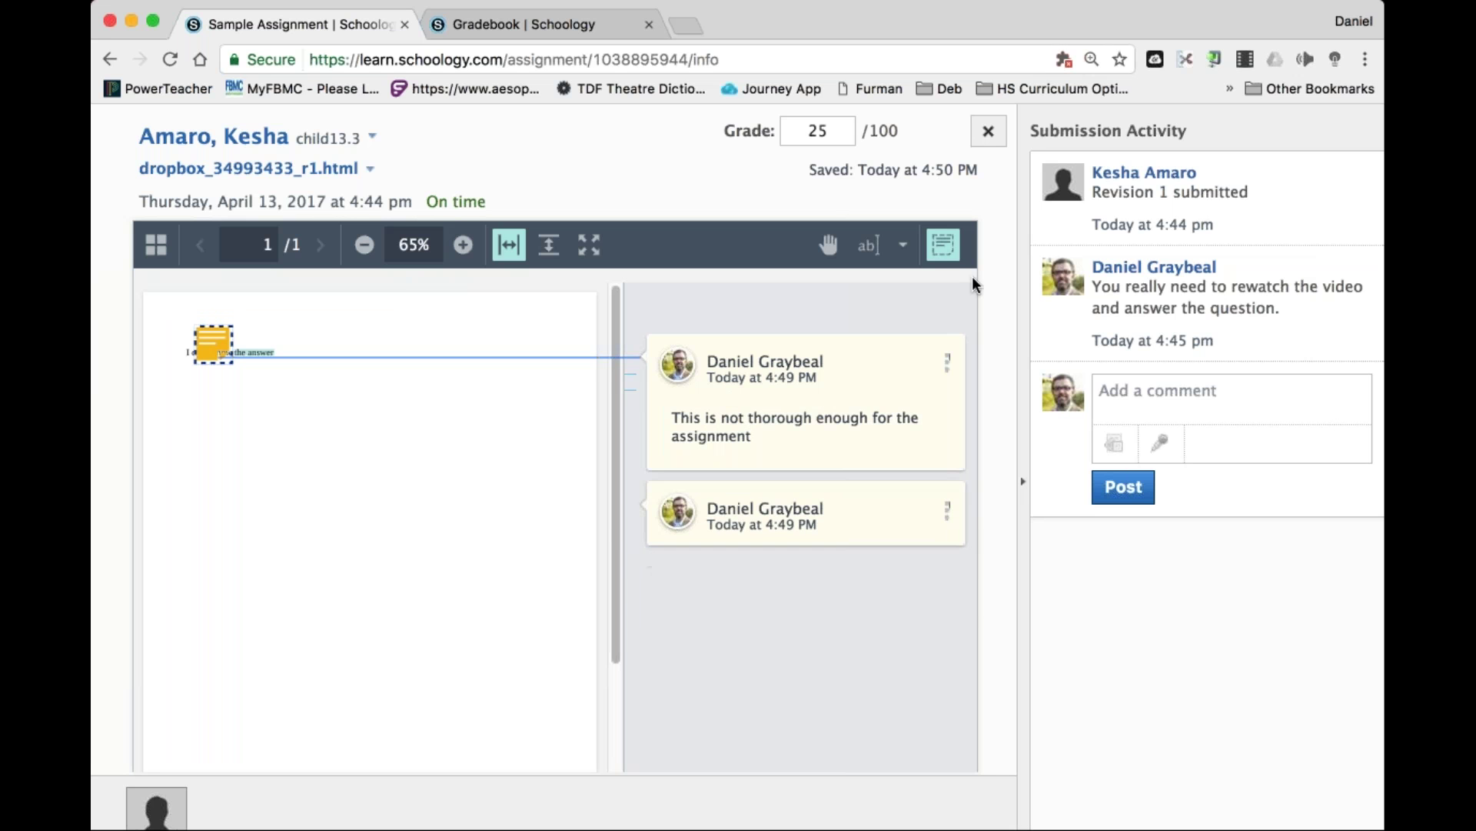
Close the grading viewer and log out of the teacher account.
left_click(988, 132)
left_click(1281, 129)
left_click(1131, 452)
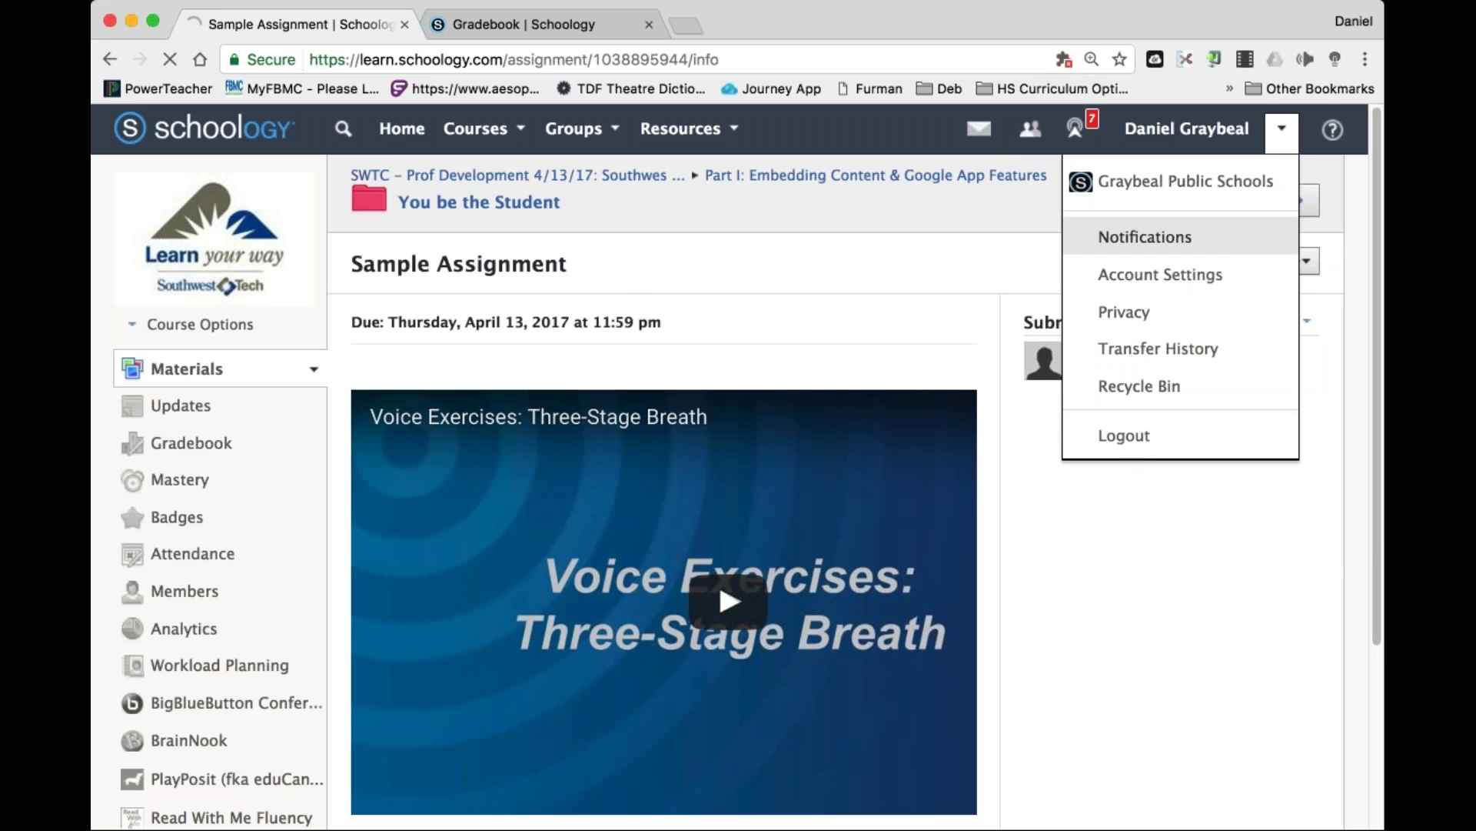
Sign in as the student using the suggested student username.
key("super+a")
type("child")
key("Right")
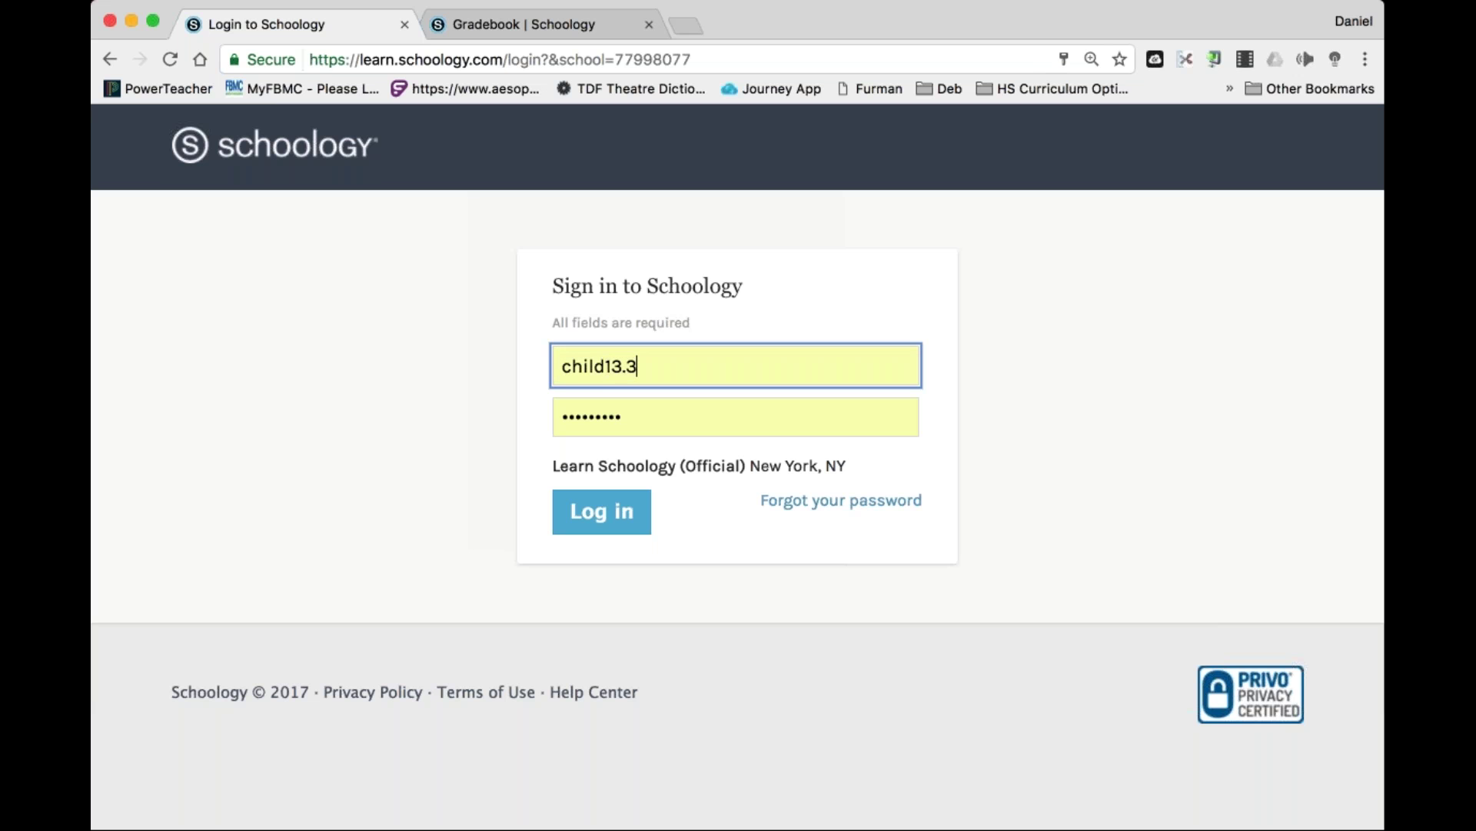
key("Return")
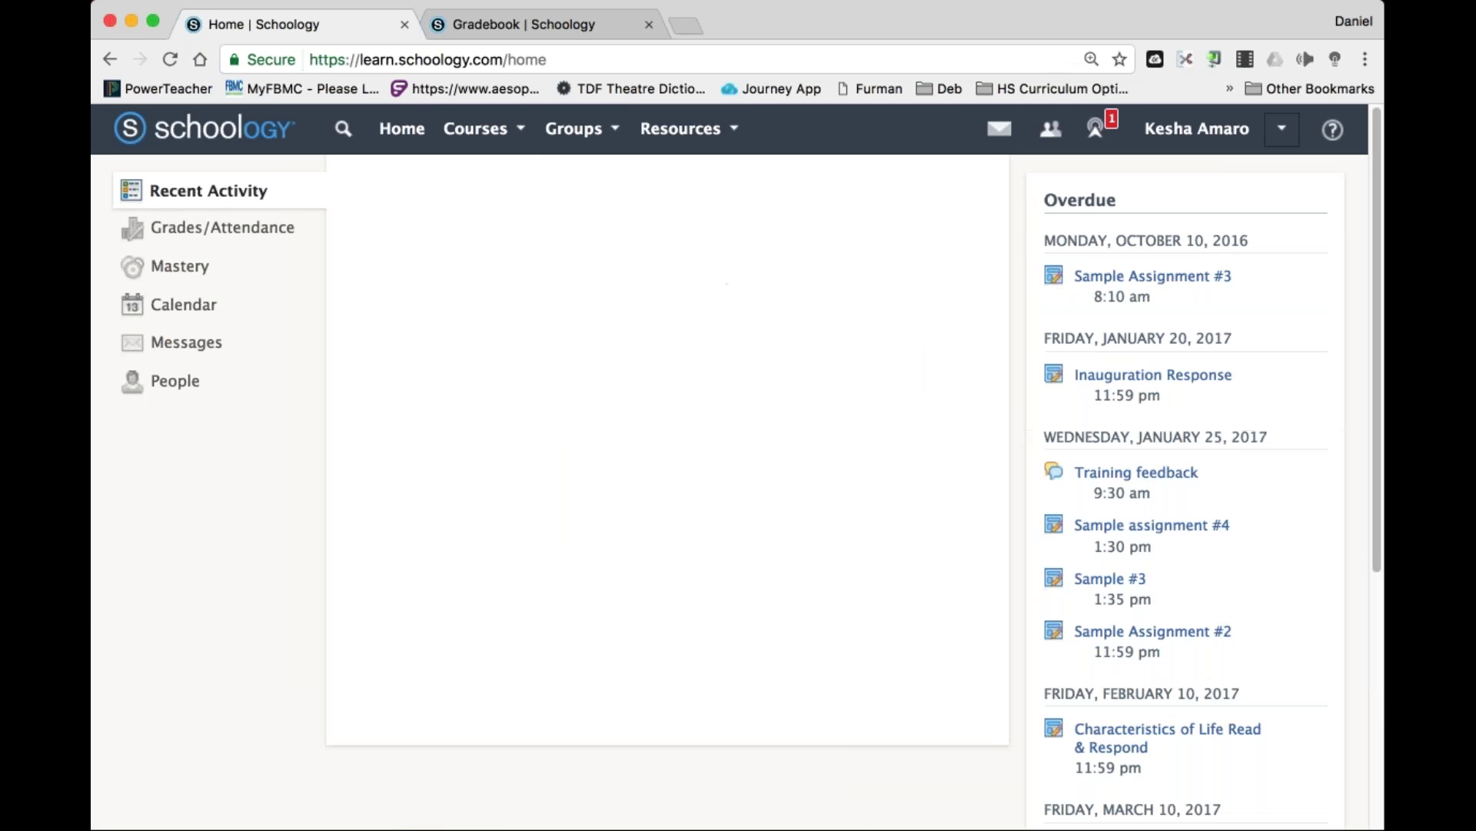
Open the SWTC course's Sample Assignment and view the submission with the teacher's feedback.
left_click(495, 137)
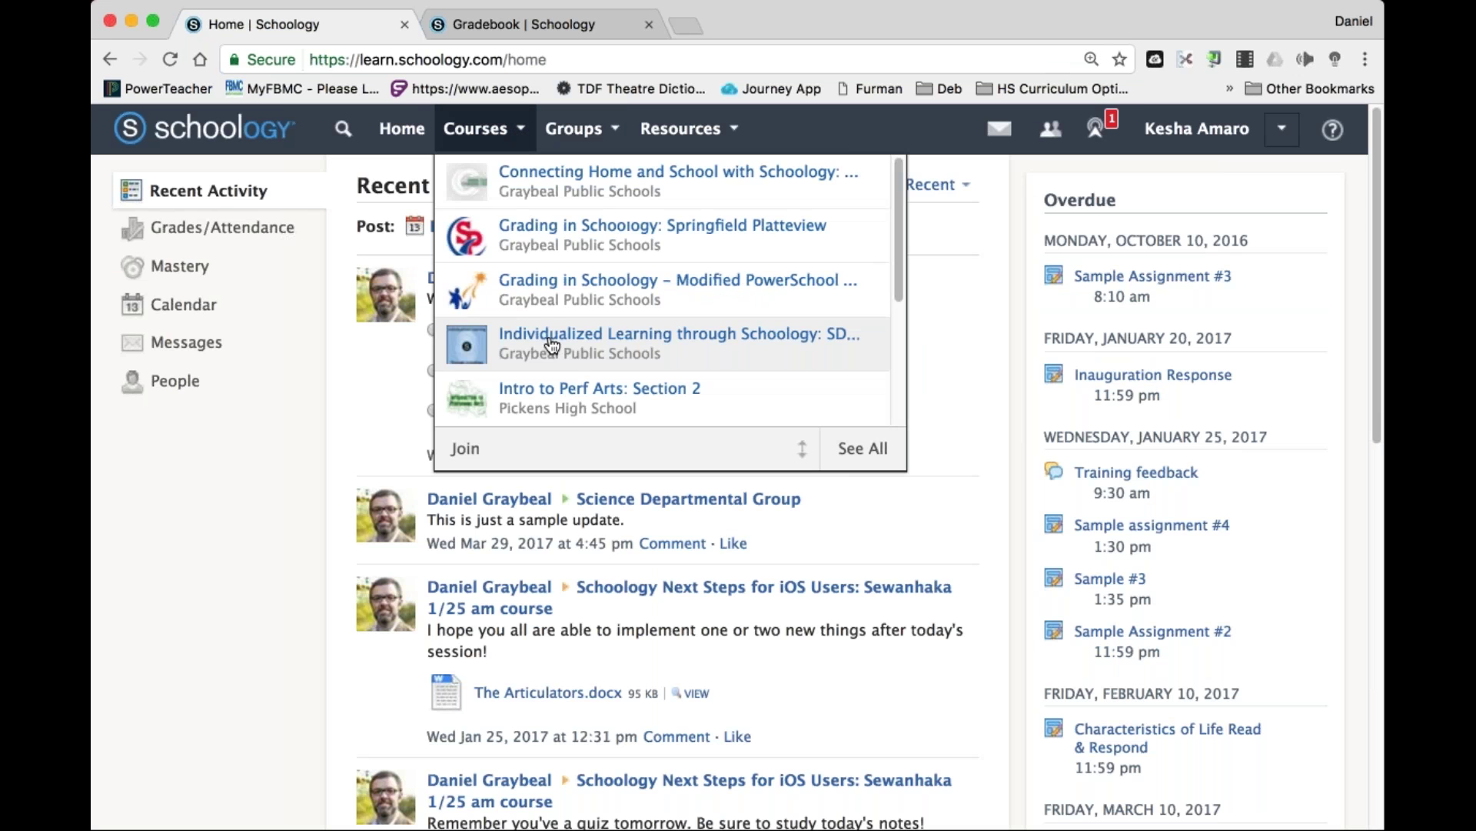
scroll(577, 129, "down", 5)
left_click(574, 125)
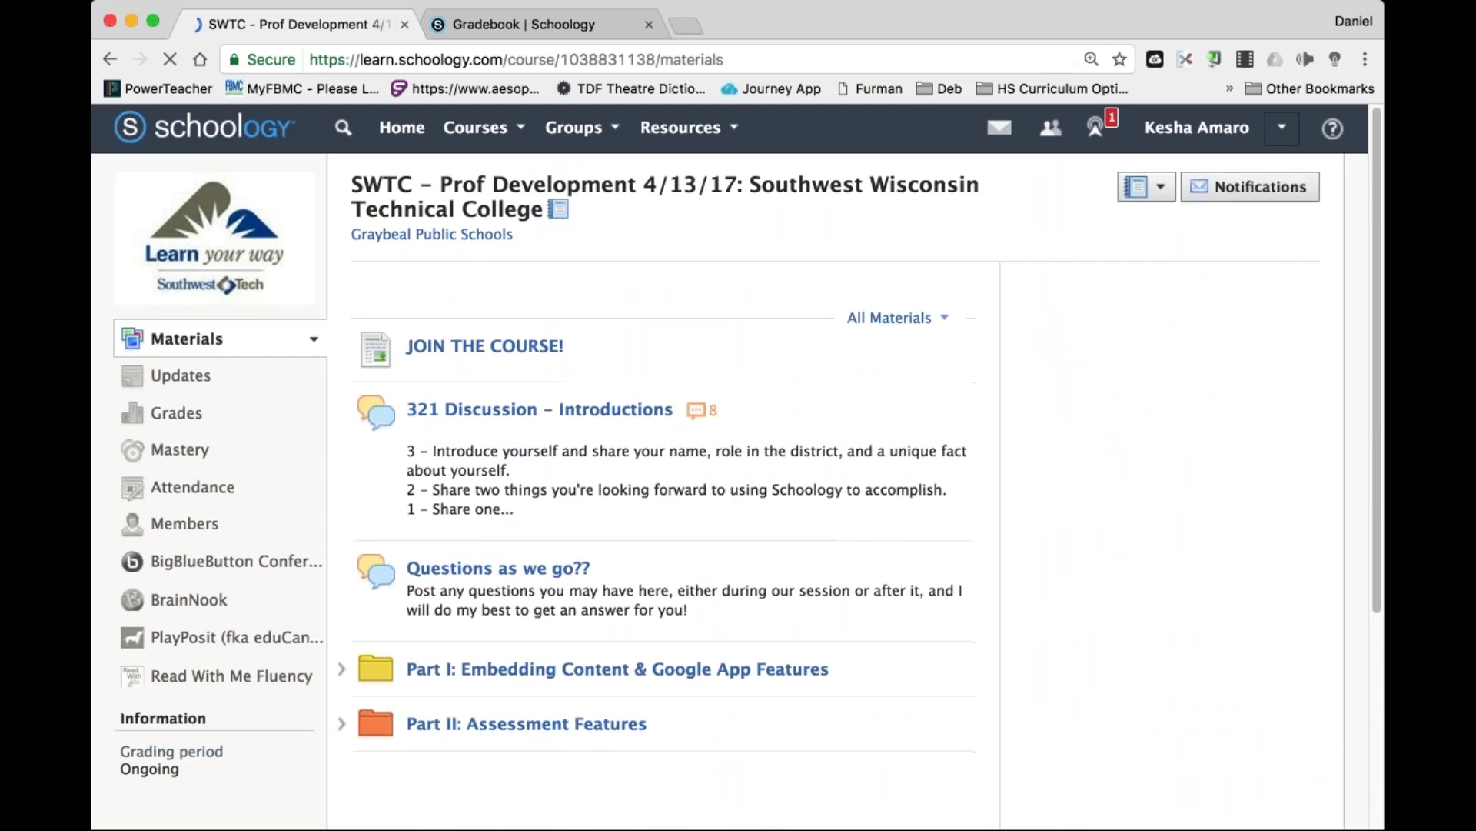
scroll(676, 422, "down", 3)
left_click(584, 626)
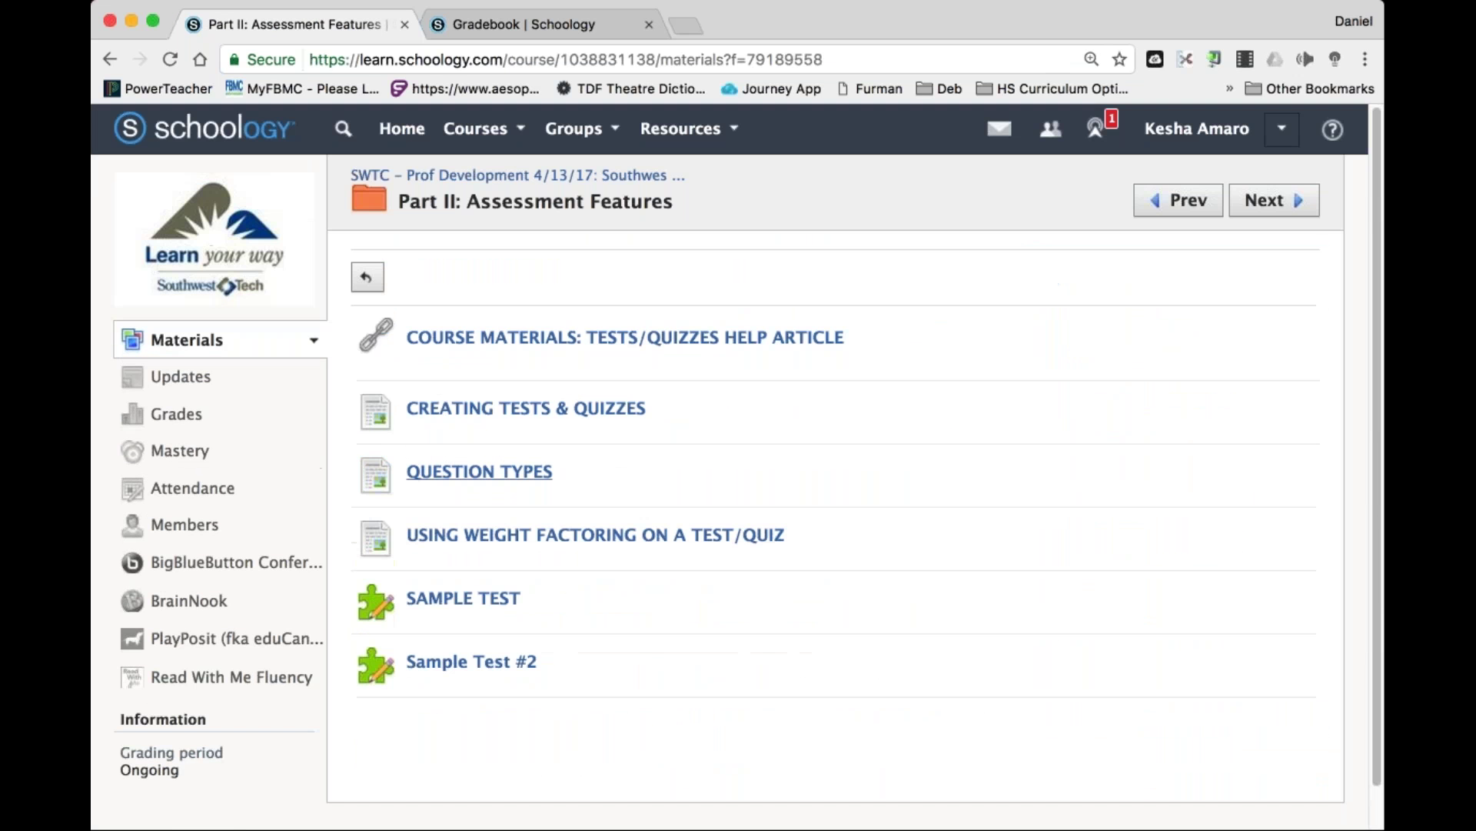
left_click(109, 59)
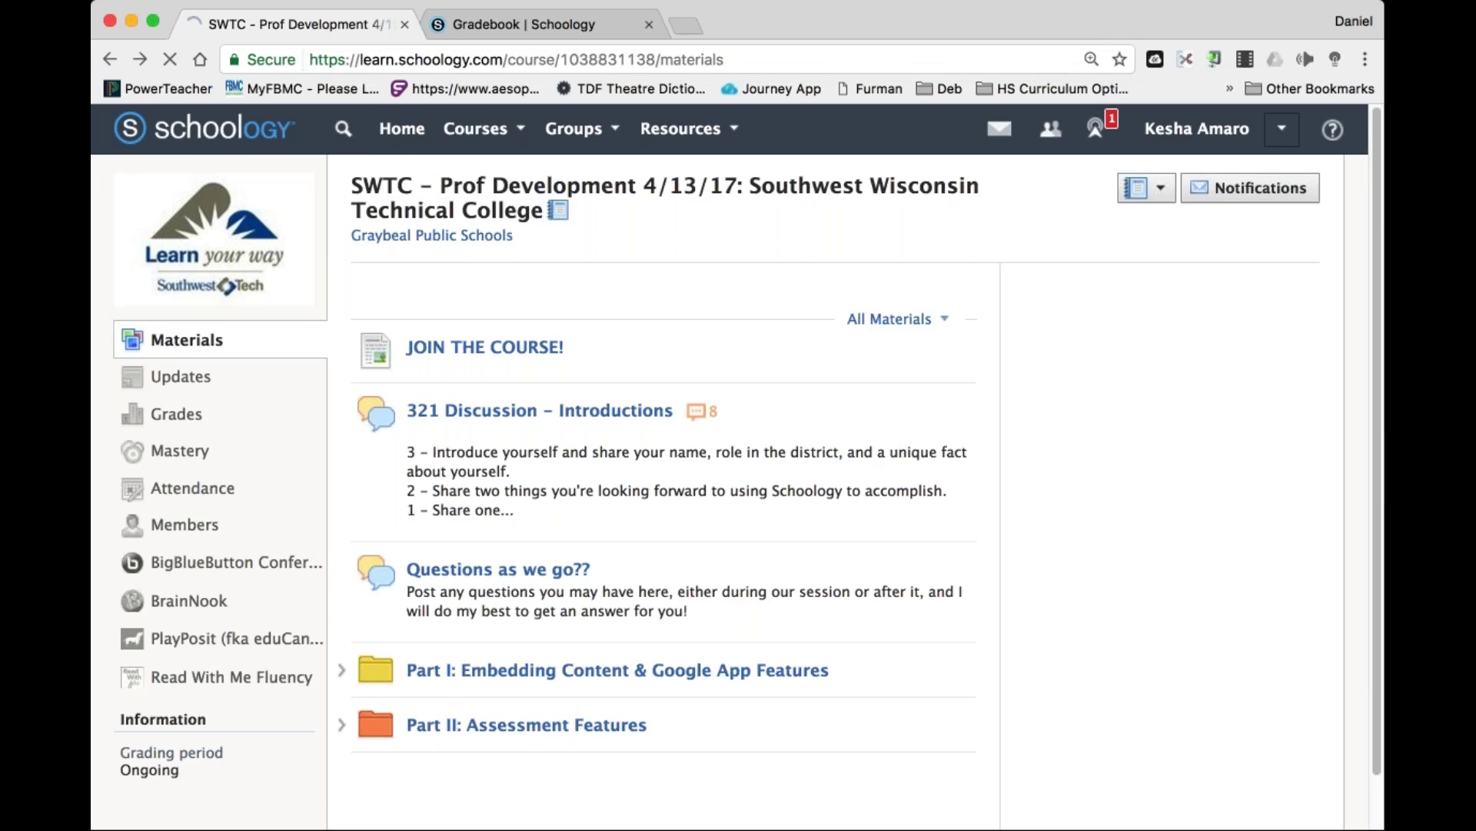
left_click(1105, 269)
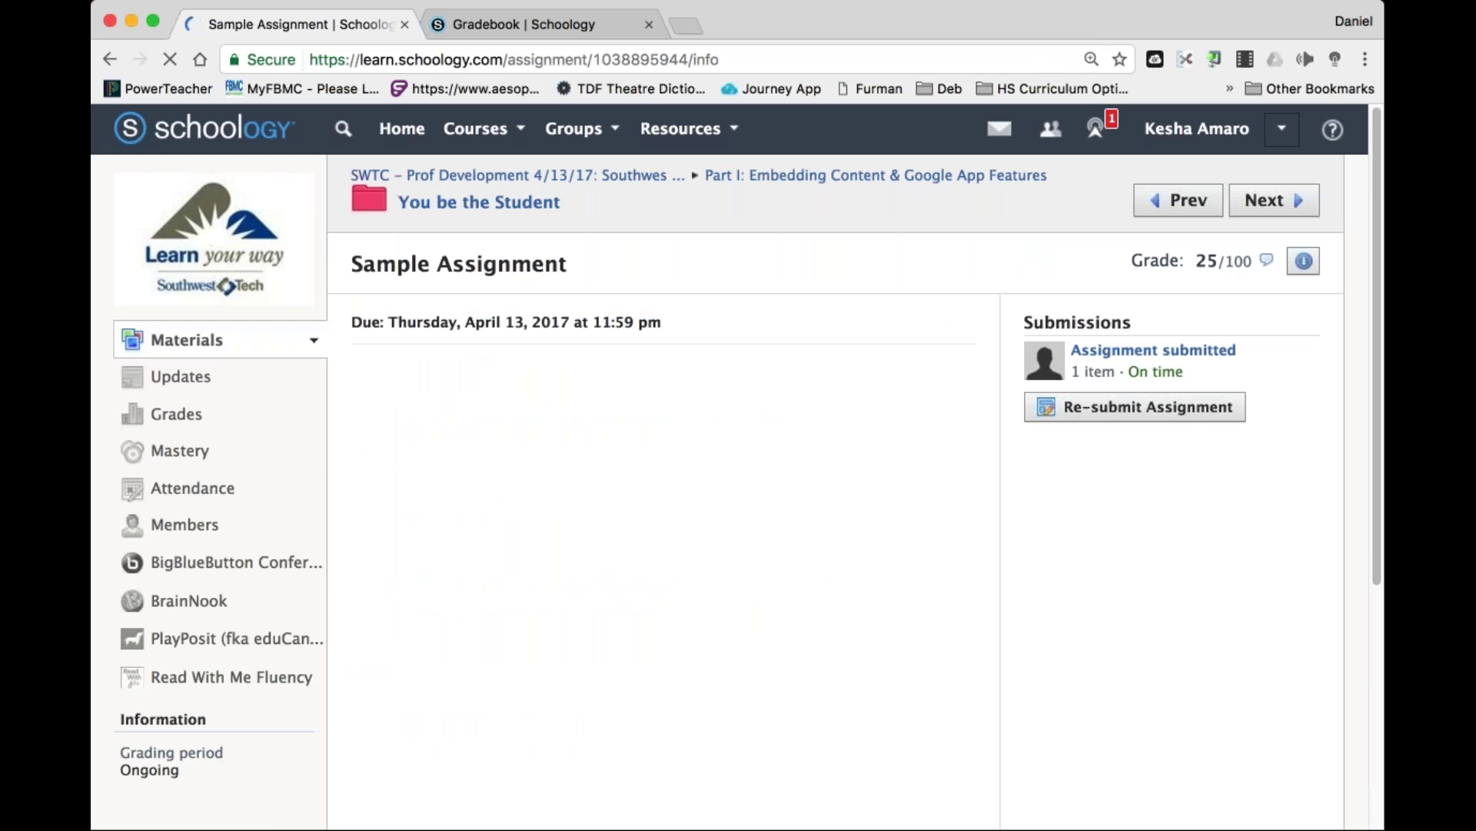
left_click(1134, 361)
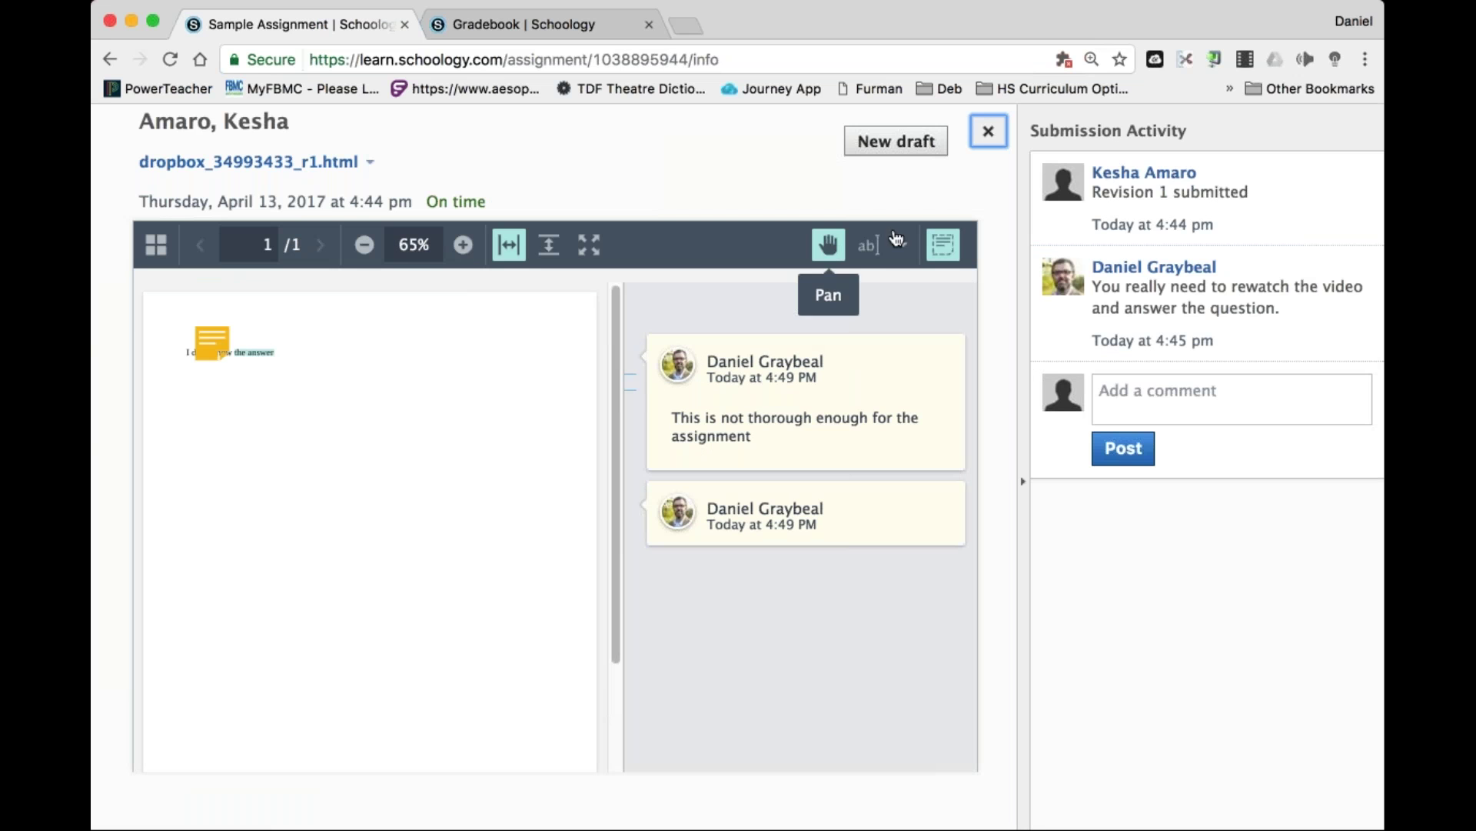
Review the teacher's sticky note, close the submission viewer, and open the account menu.
left_click(945, 246)
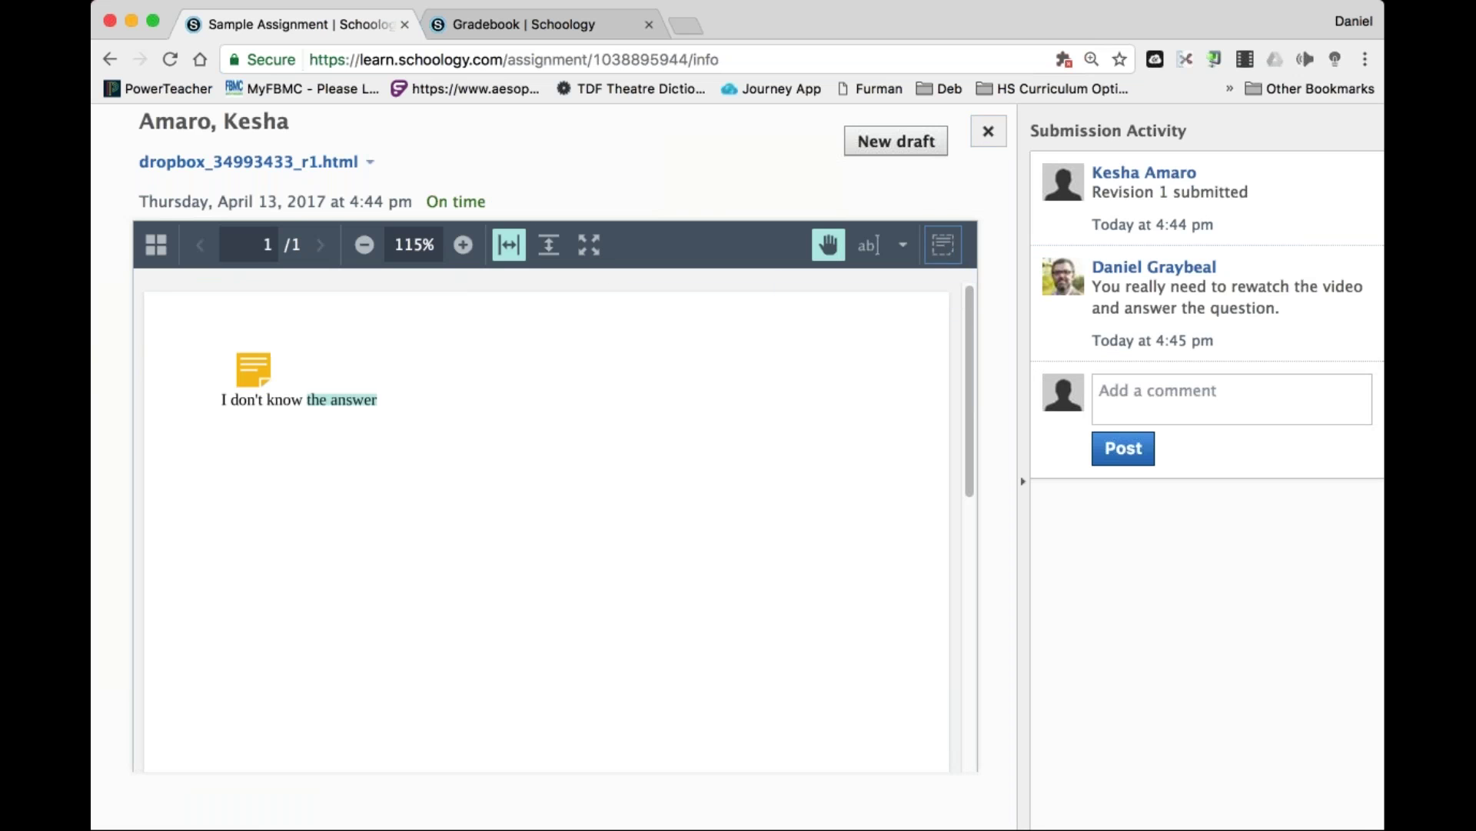
left_click(247, 368)
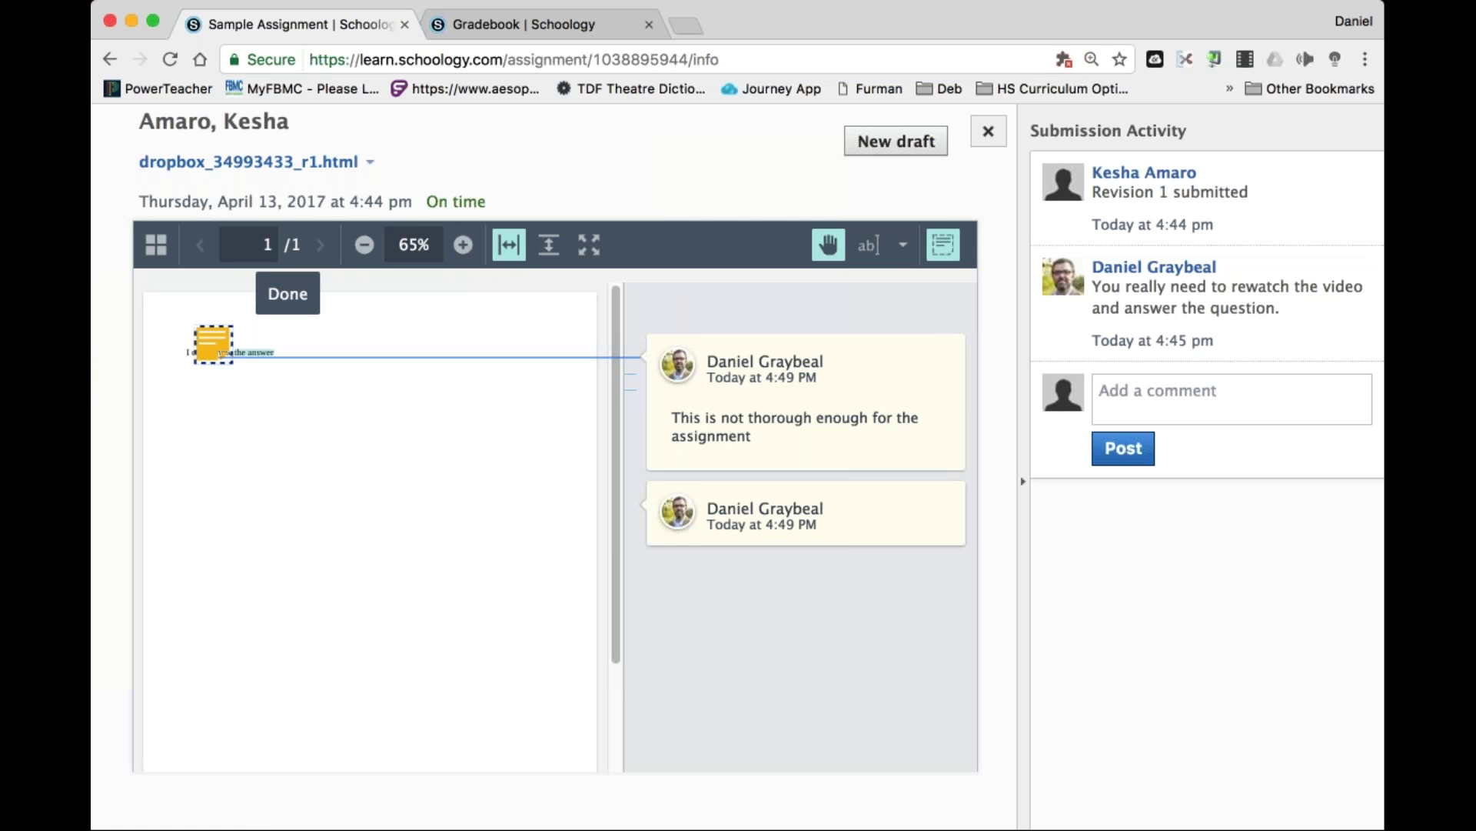
left_click(948, 256)
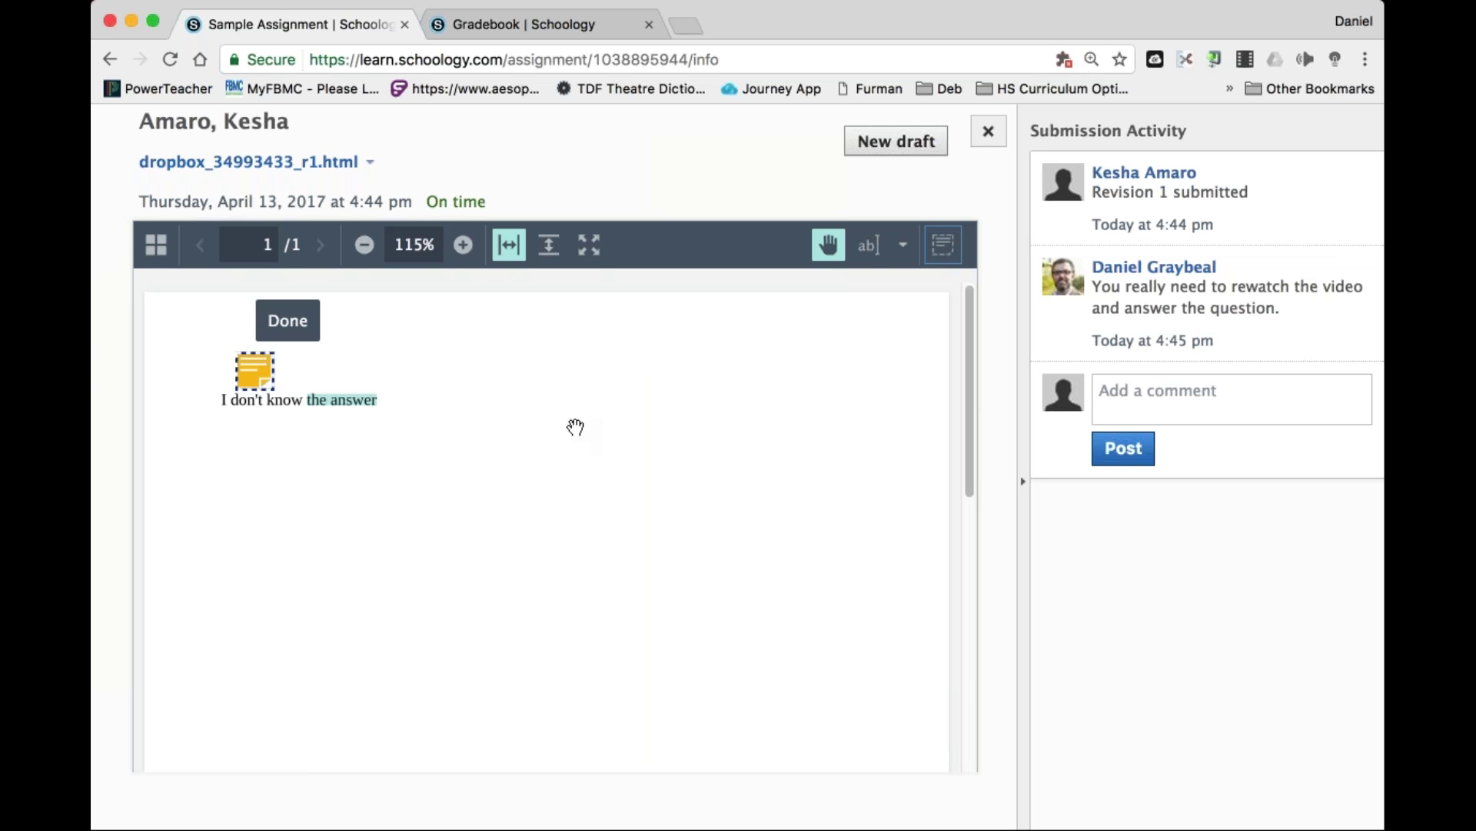
left_click(873, 247)
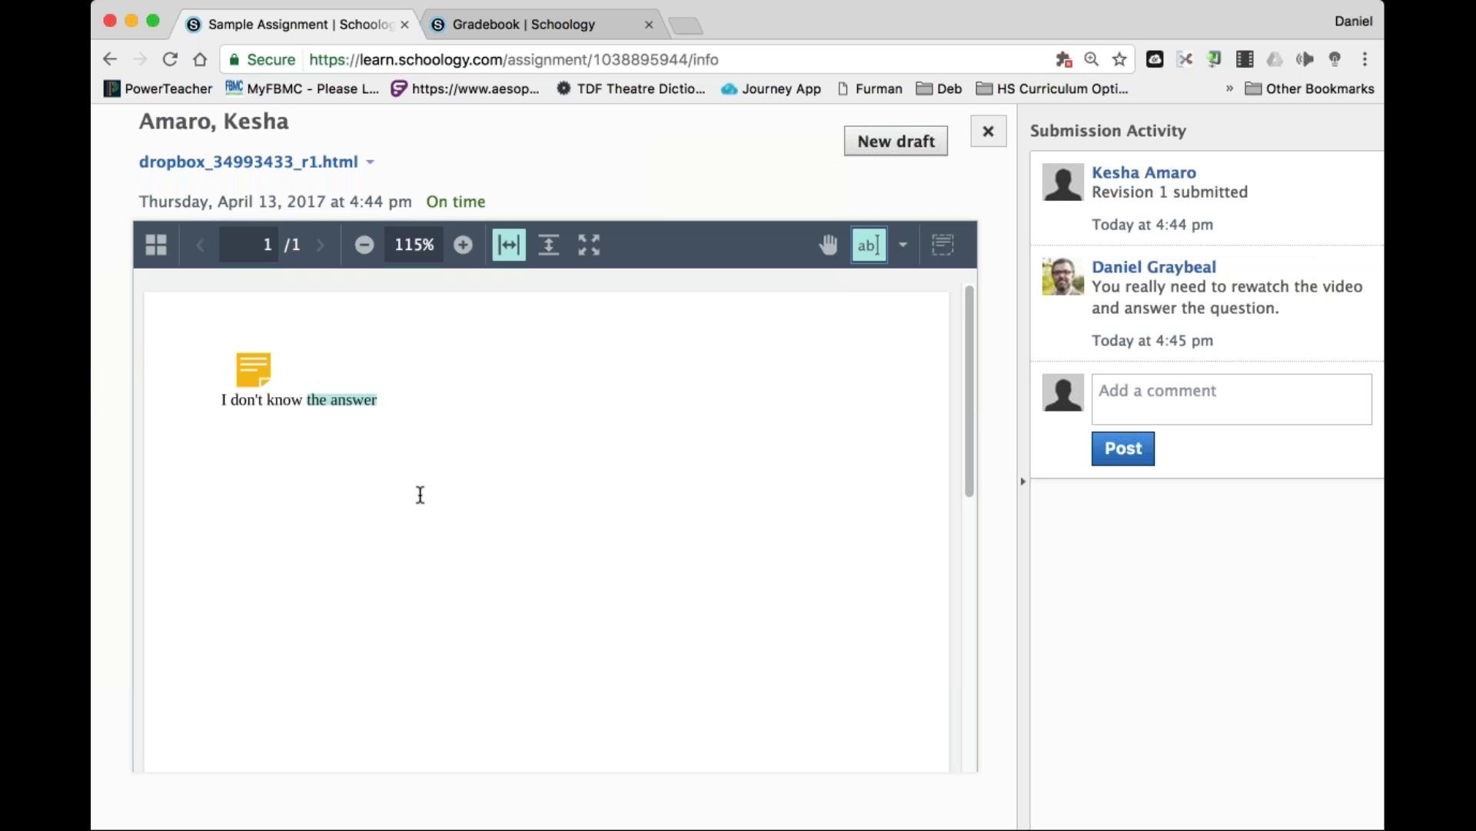
left_click(985, 143)
left_click(1297, 140)
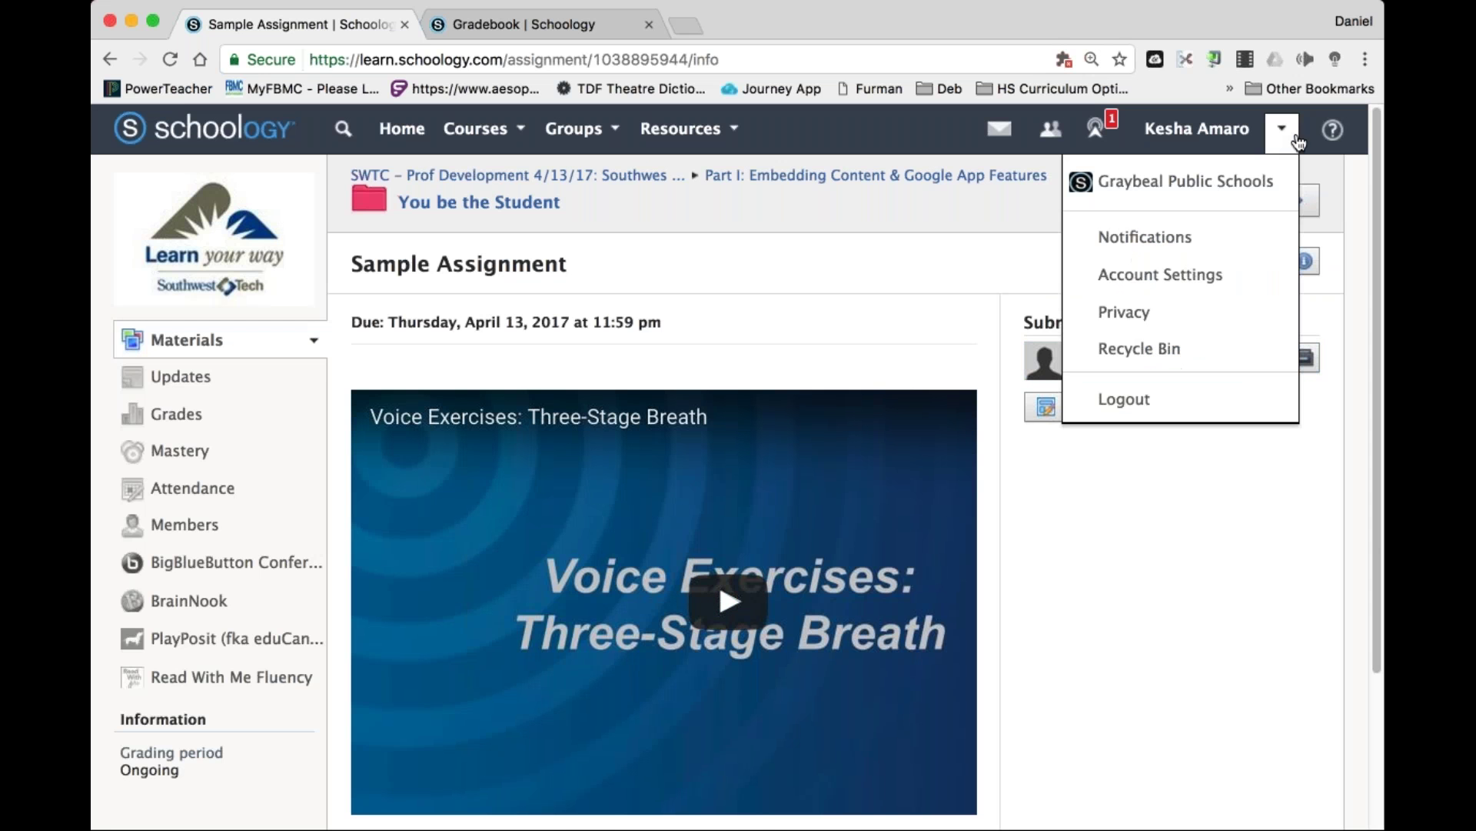
Log out of the student account and enter the instructor's username and password.
left_click(1124, 399)
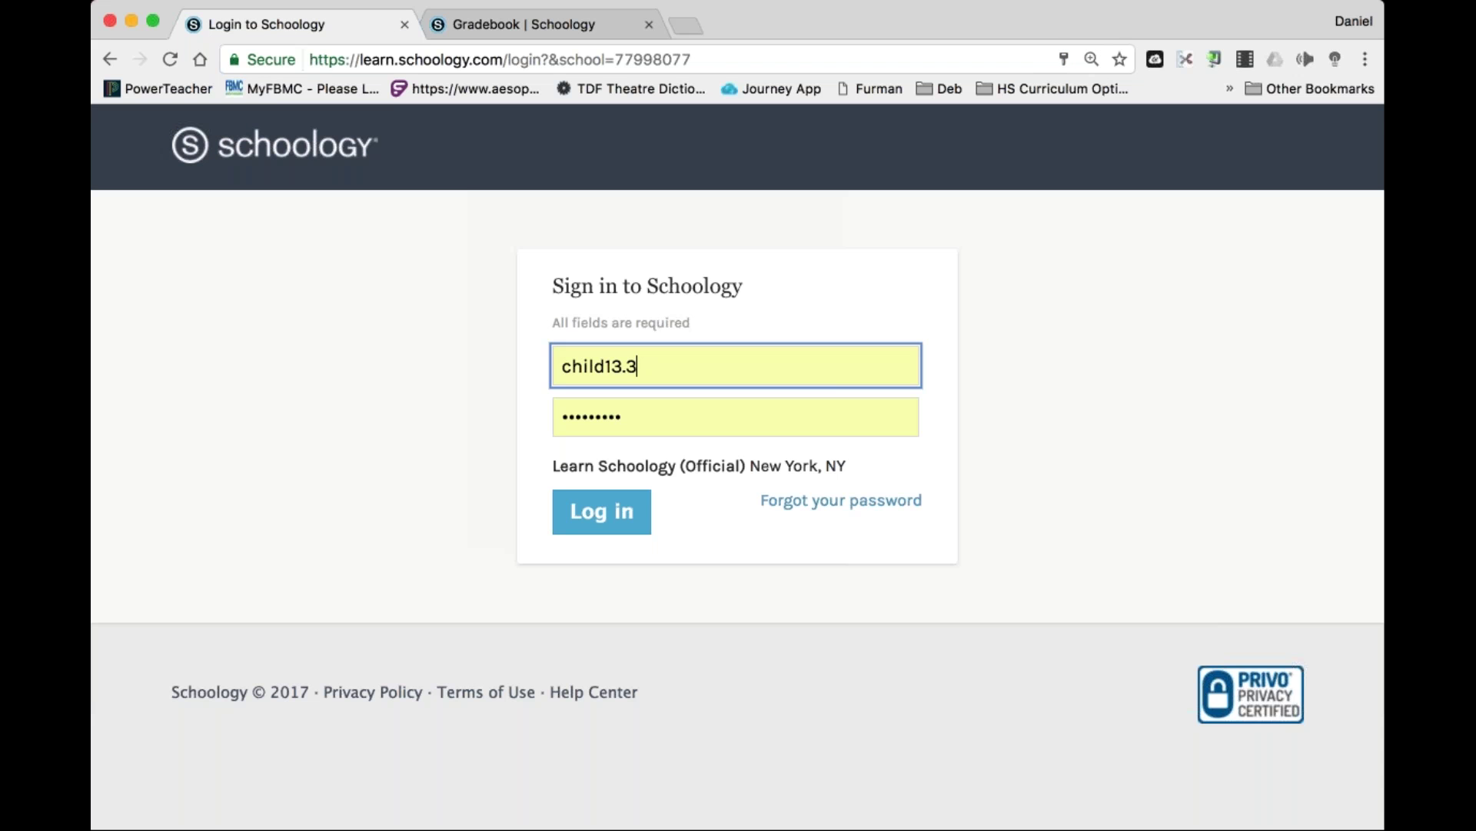
key("super+a")
type("p")
type("ipal13.3")
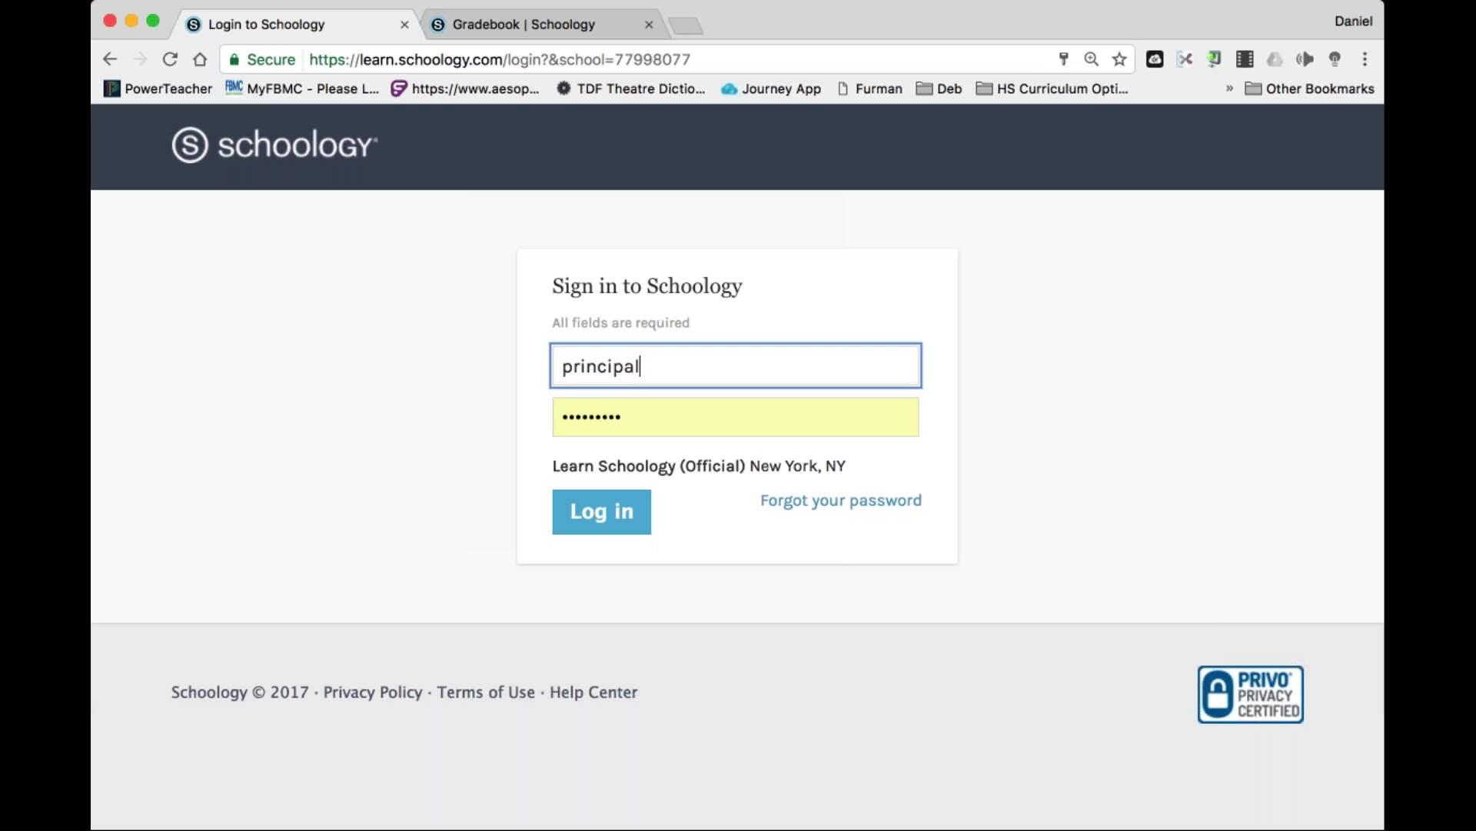
key("Return")
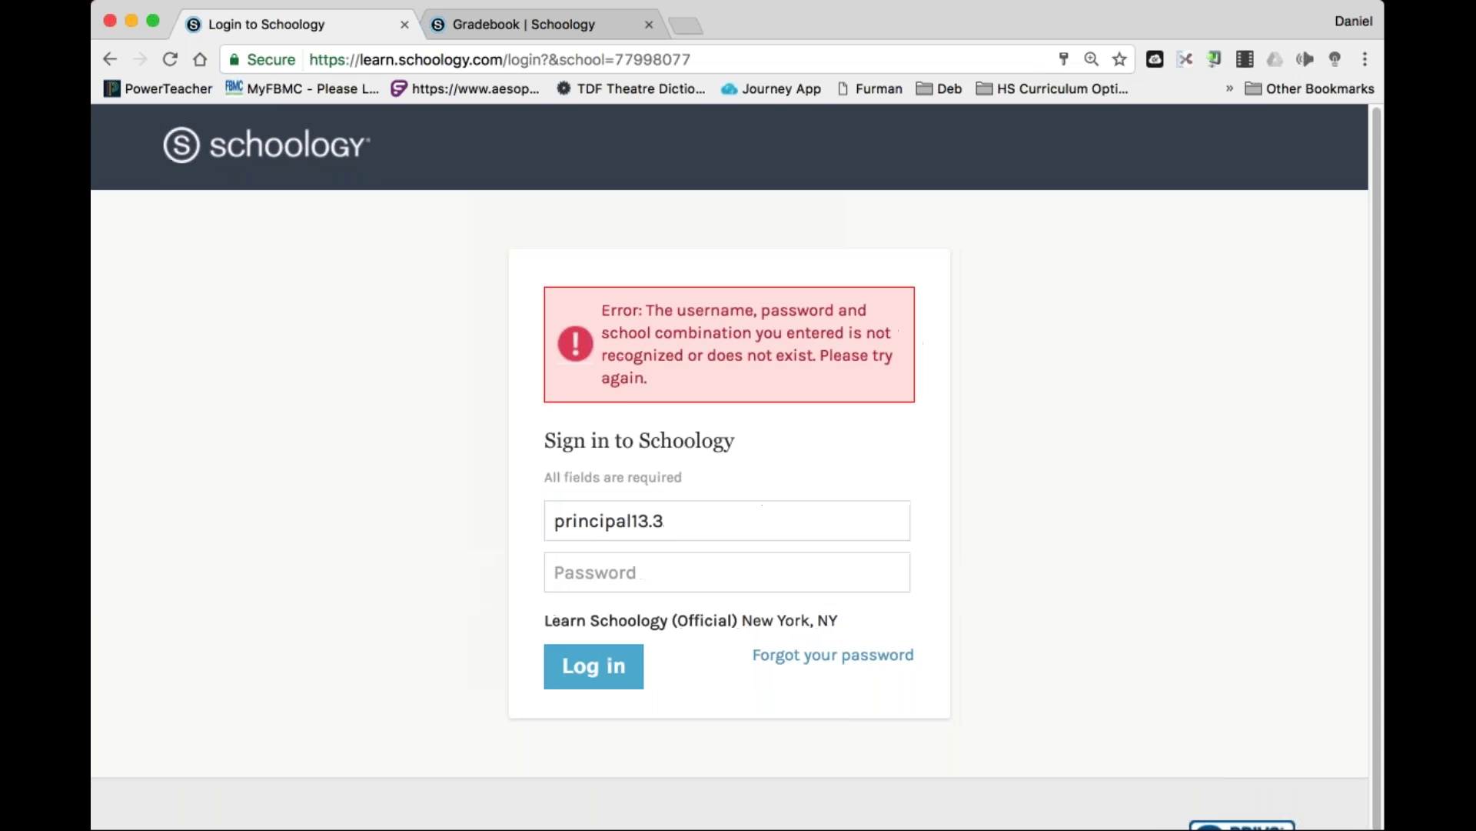
left_click(702, 528)
key("BackSpace")
key("BackSpace")
key("BackSpace")
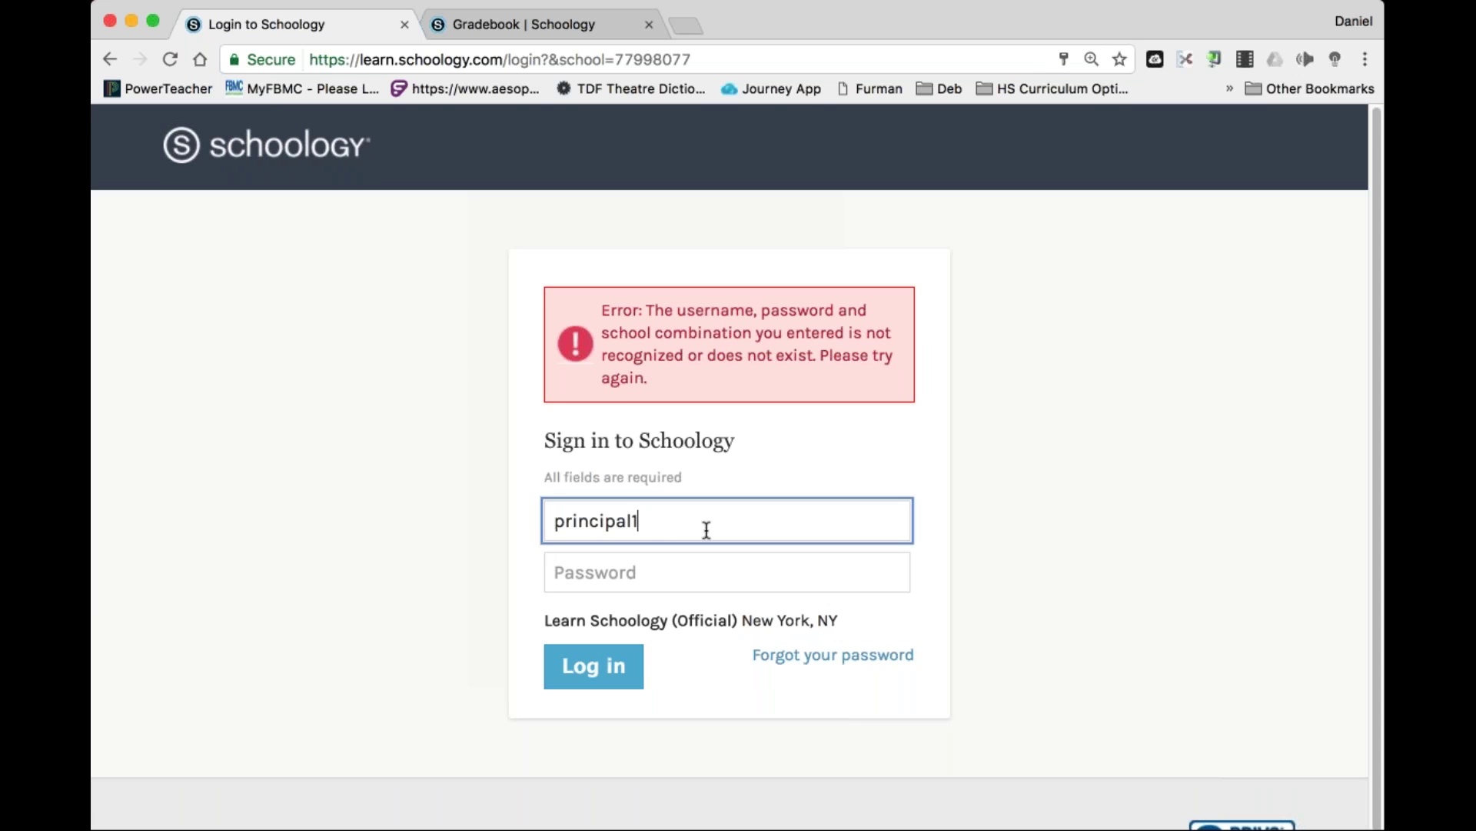
key("Return")
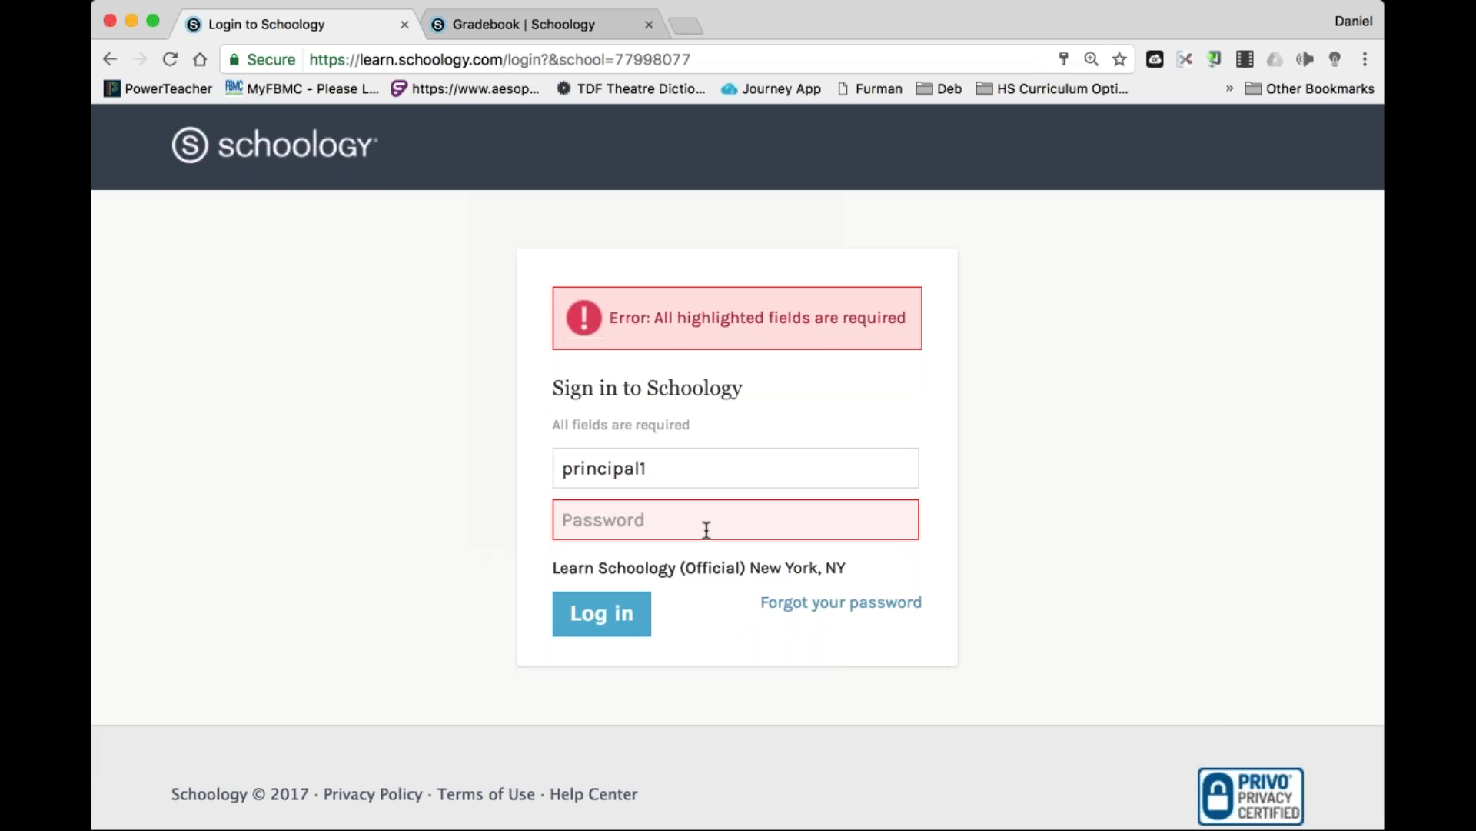
type("3")
key("Return")
left_click(650, 517)
type("•••••••••")
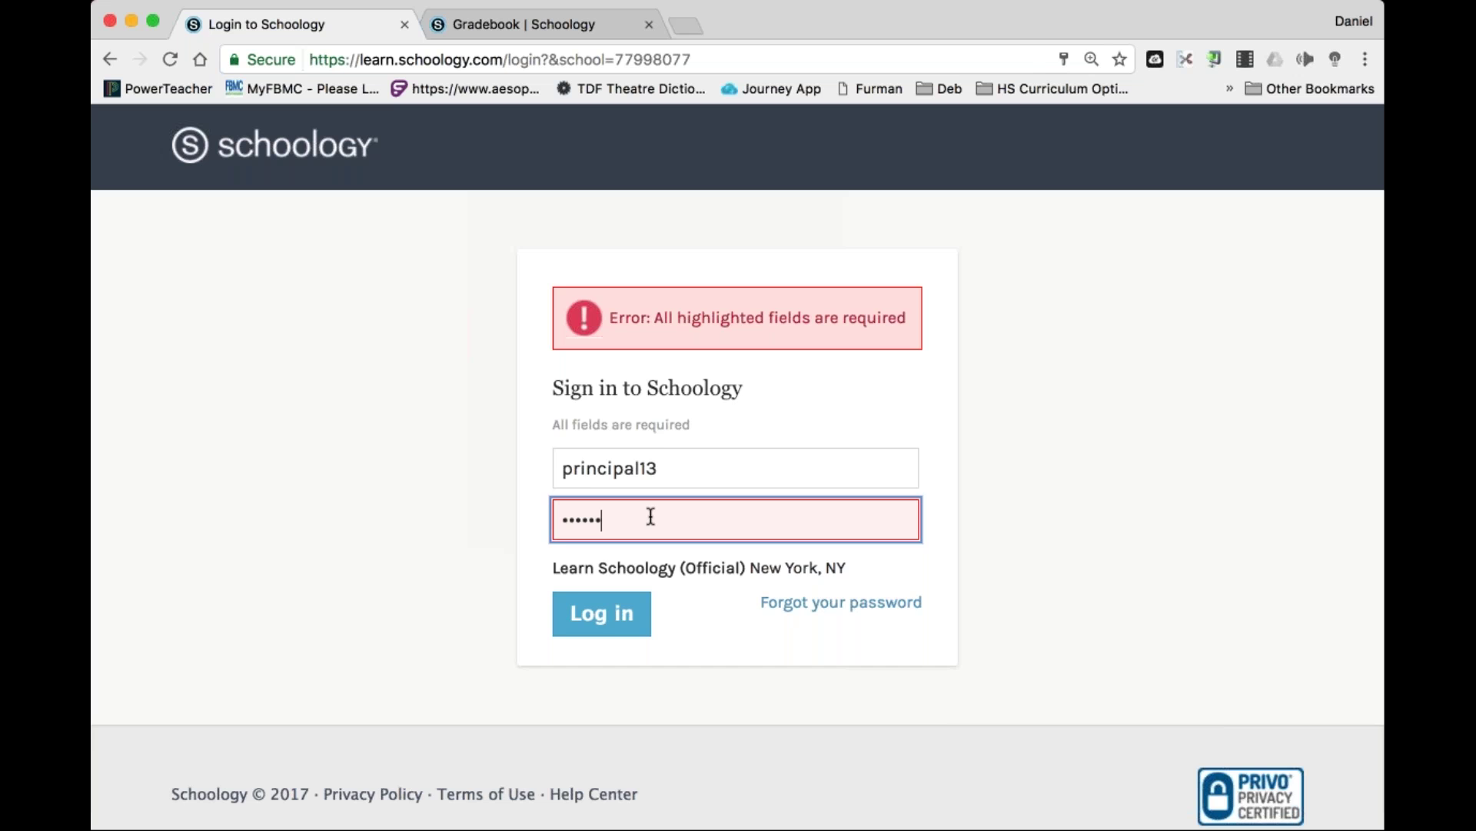
key("Return")
Clear the username and sign in with the saved instructor login.
double_click(672, 515)
key("BackSpace")
type("Prin")
key("Down")
key("Return")
key("Return")
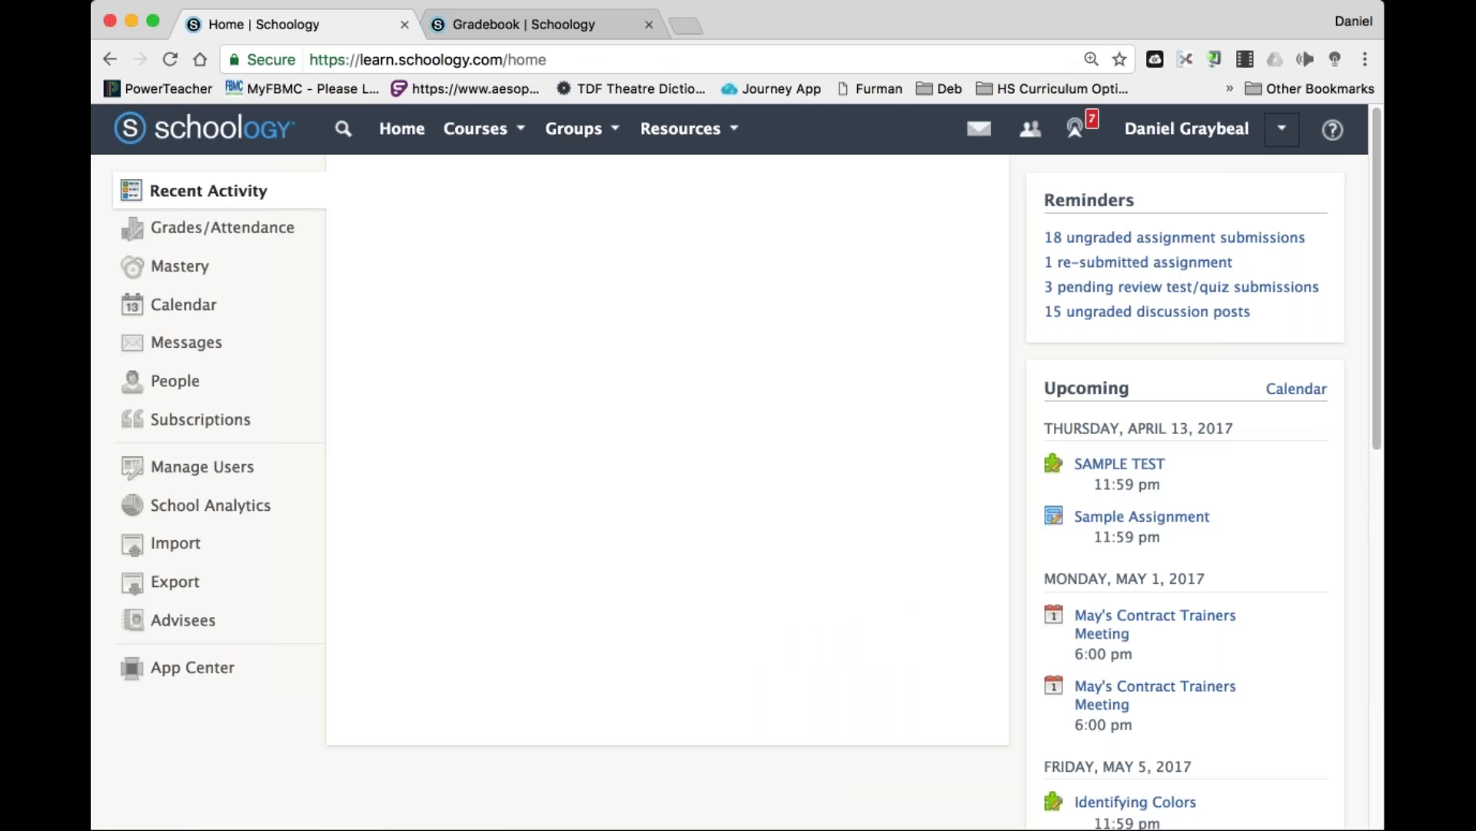
Open the SWTC Prof Development course's Part II: Assessment Features folder.
left_click(475, 128)
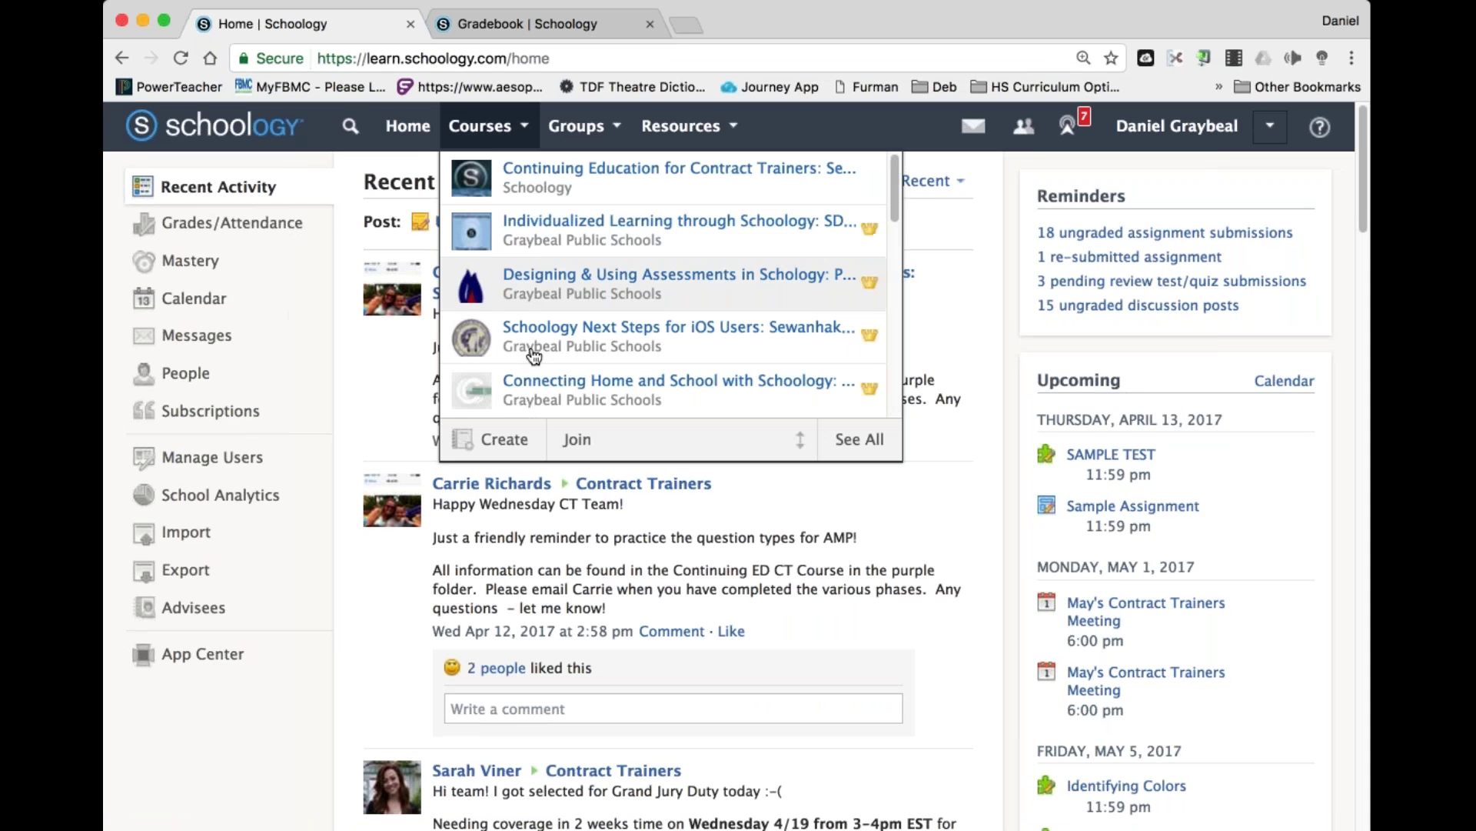
scroll(536, 357, "down", 10)
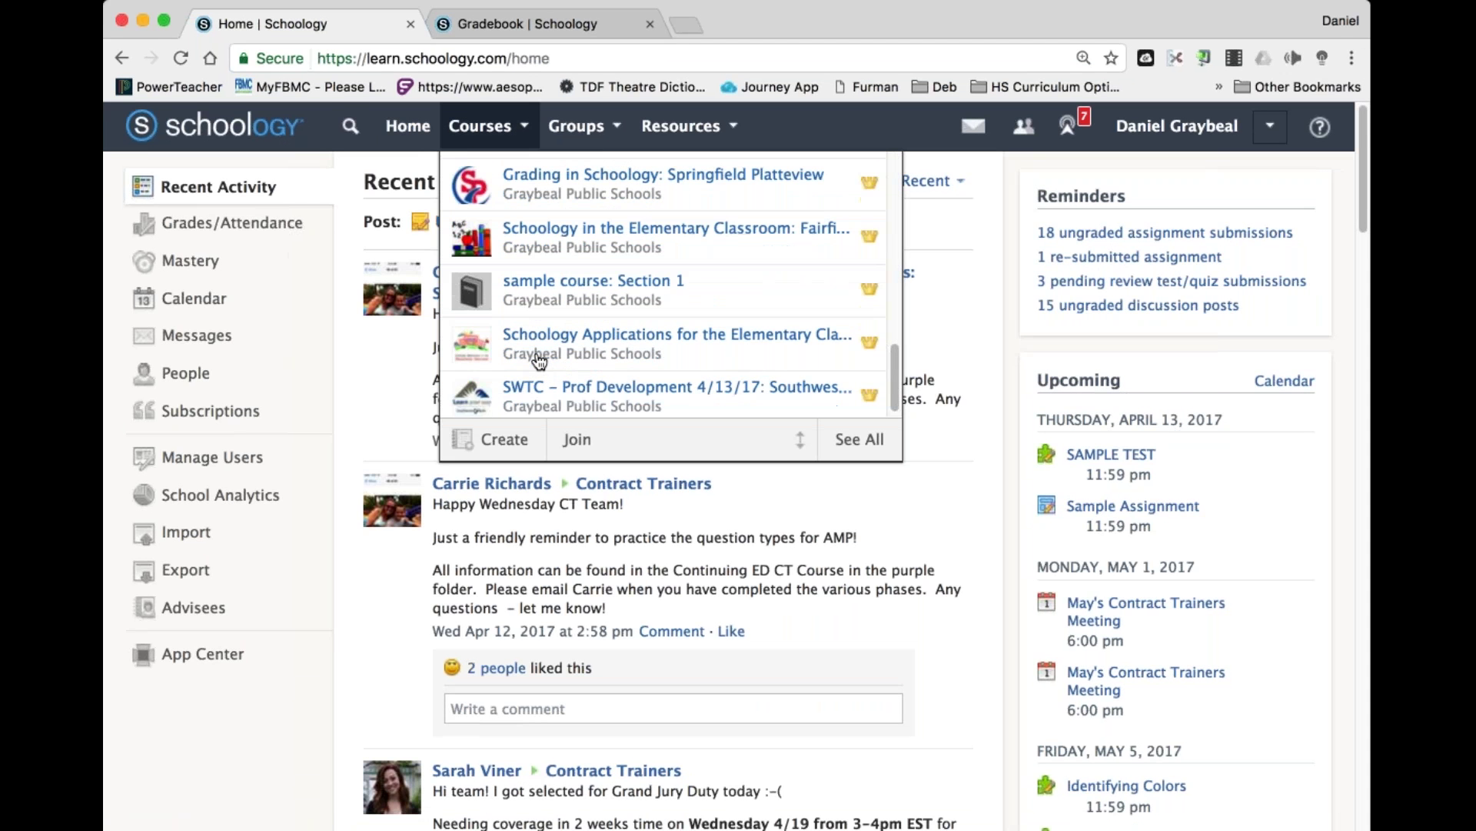
scroll(540, 361, "down", 1)
left_click(537, 346)
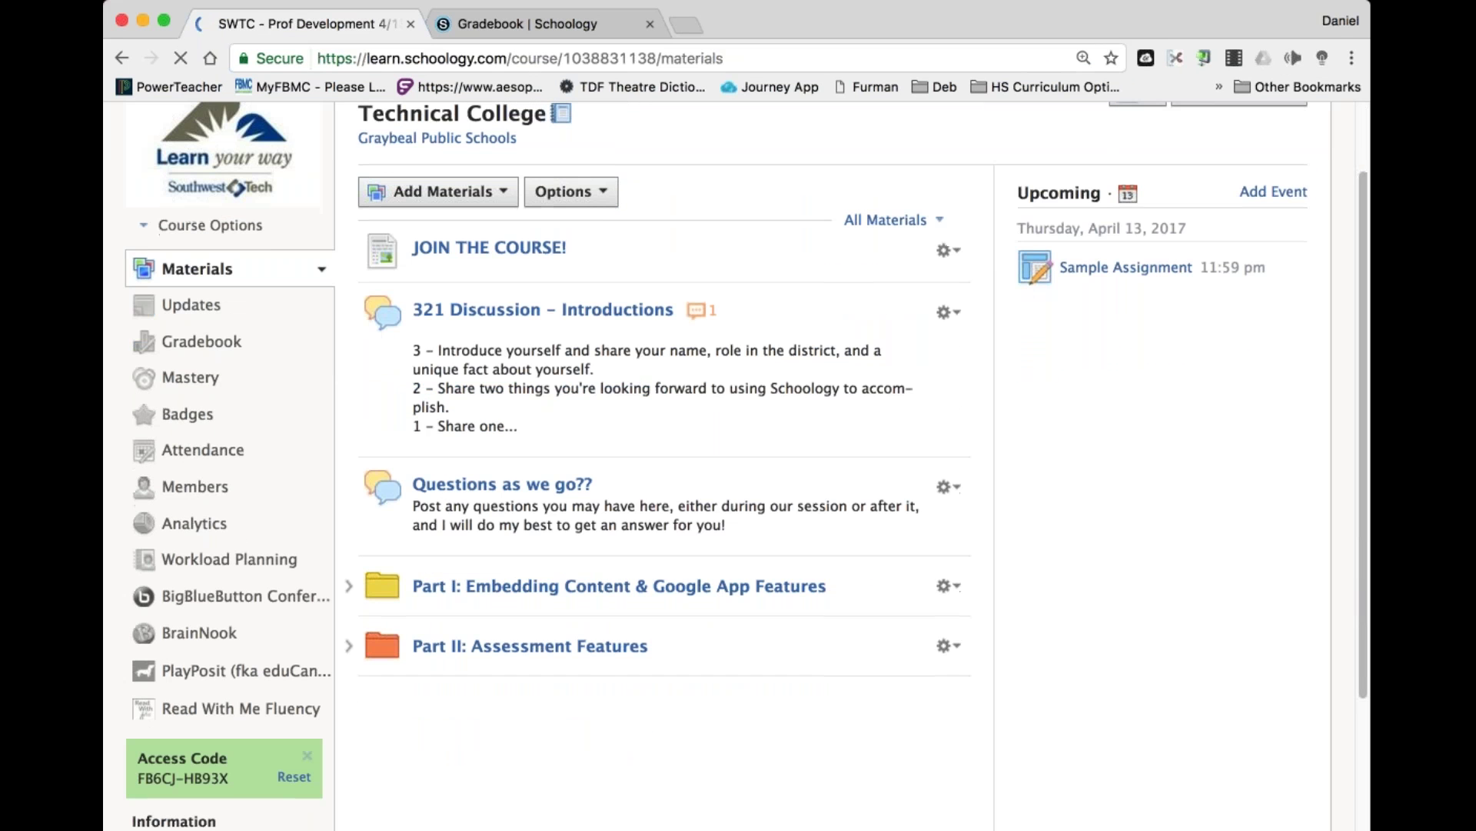
left_click(602, 648)
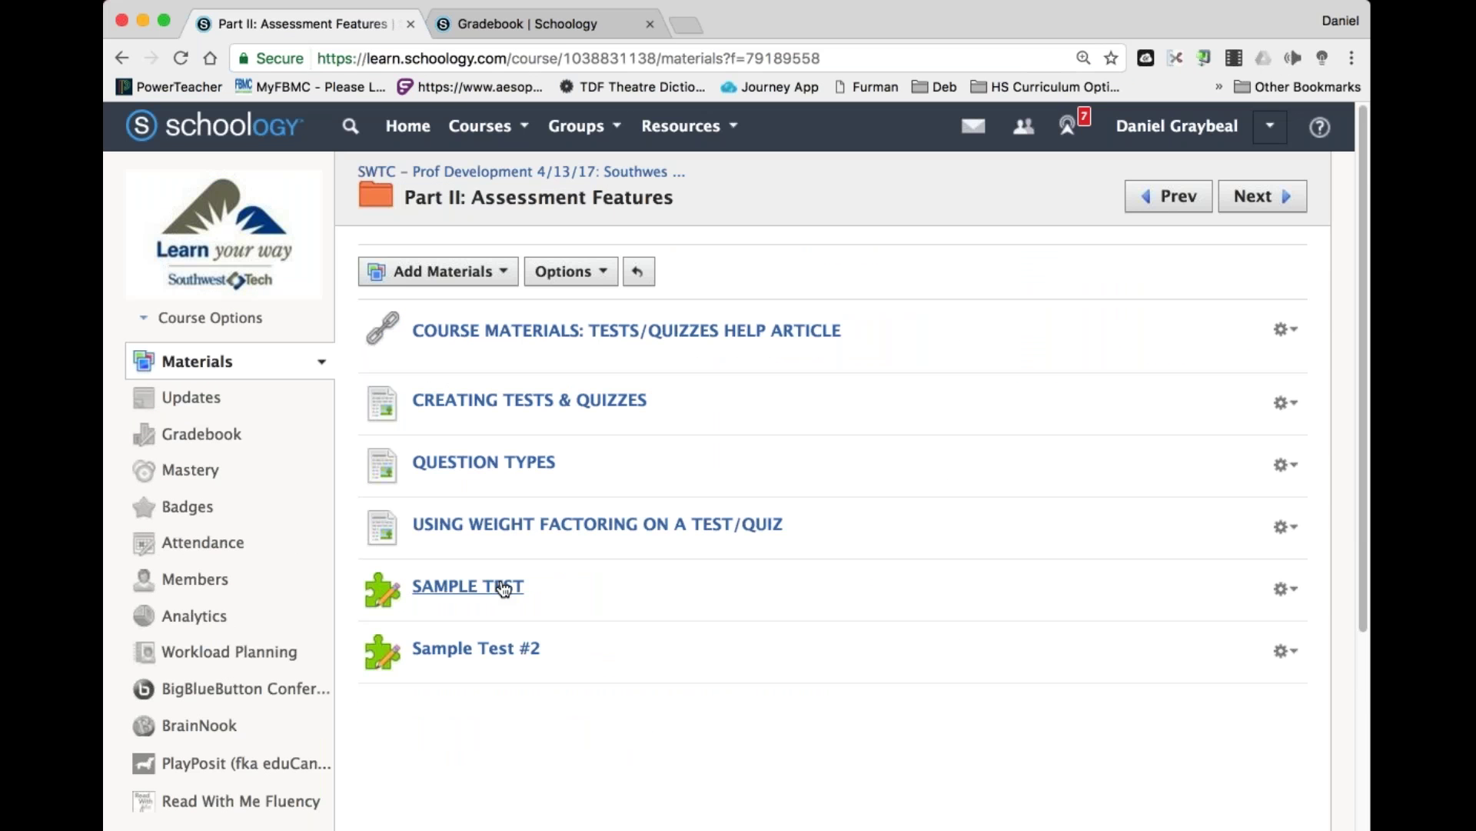
Review SAMPLE TEST settings: 2-minute limit, 1 attempt, randomized order, one question per page.
left_click(503, 589)
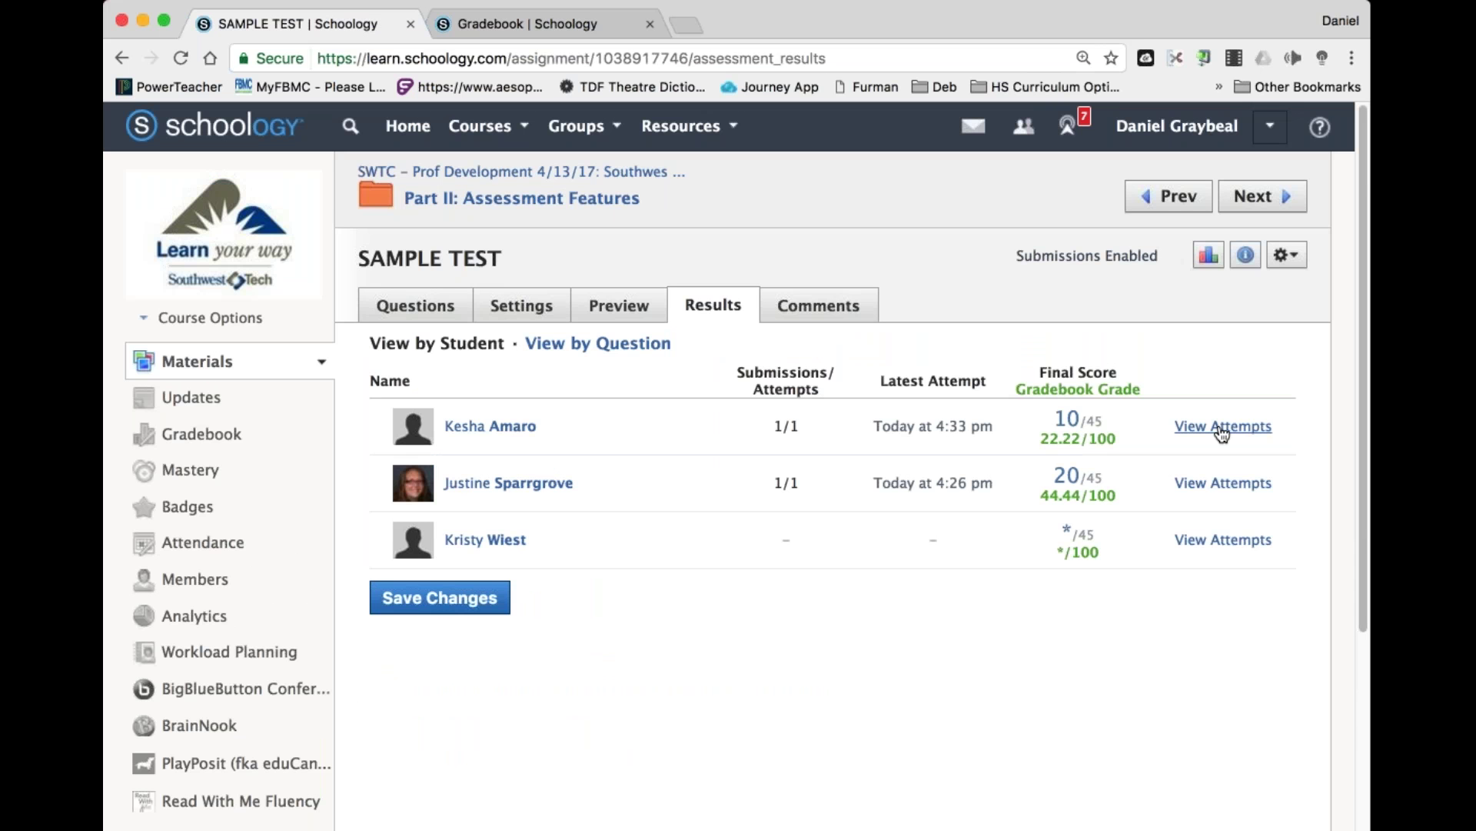
left_click(537, 308)
scroll(696, 697, "down", 5)
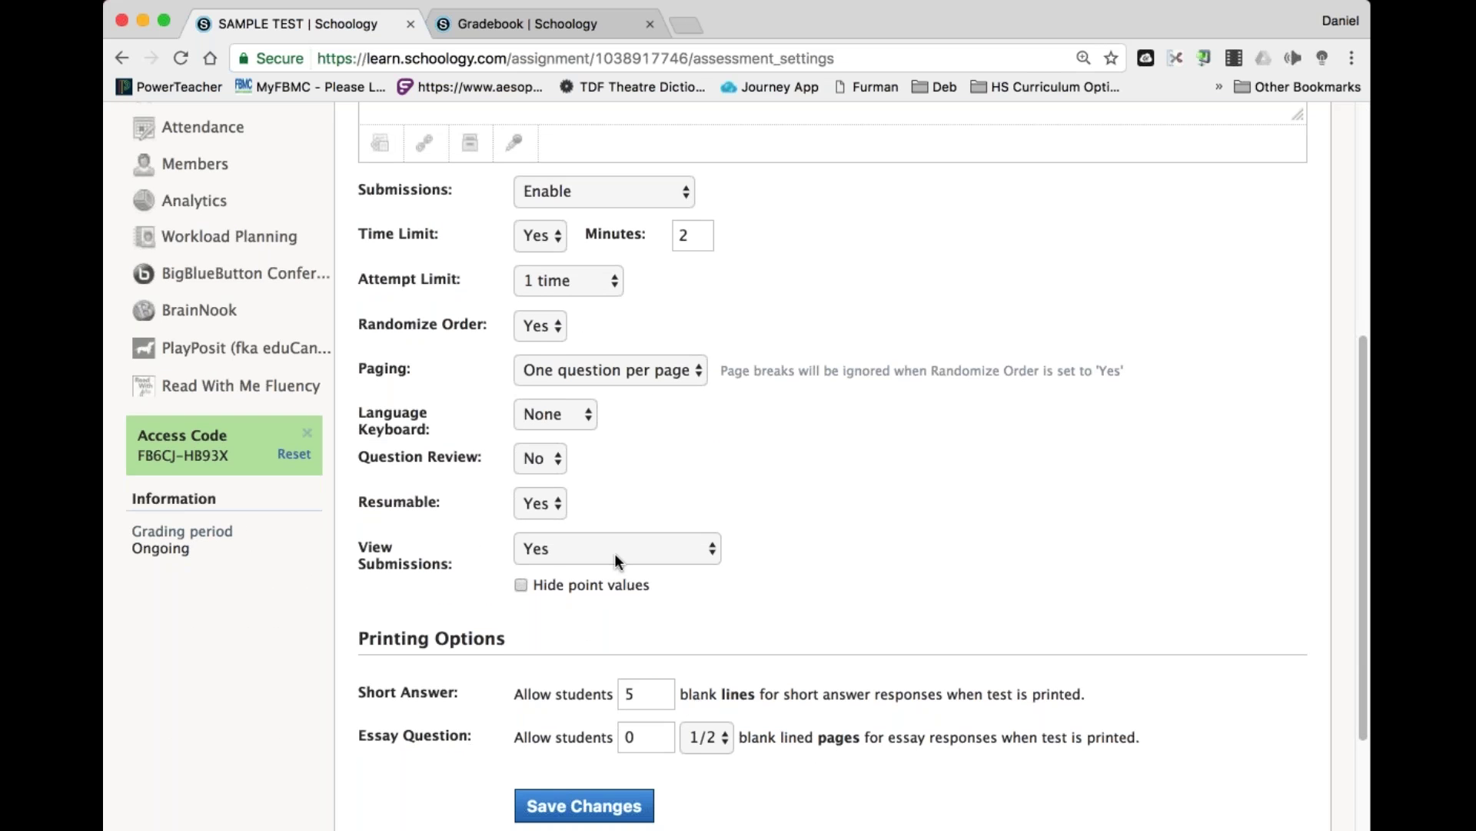
scroll(855, 512, "up", 3)
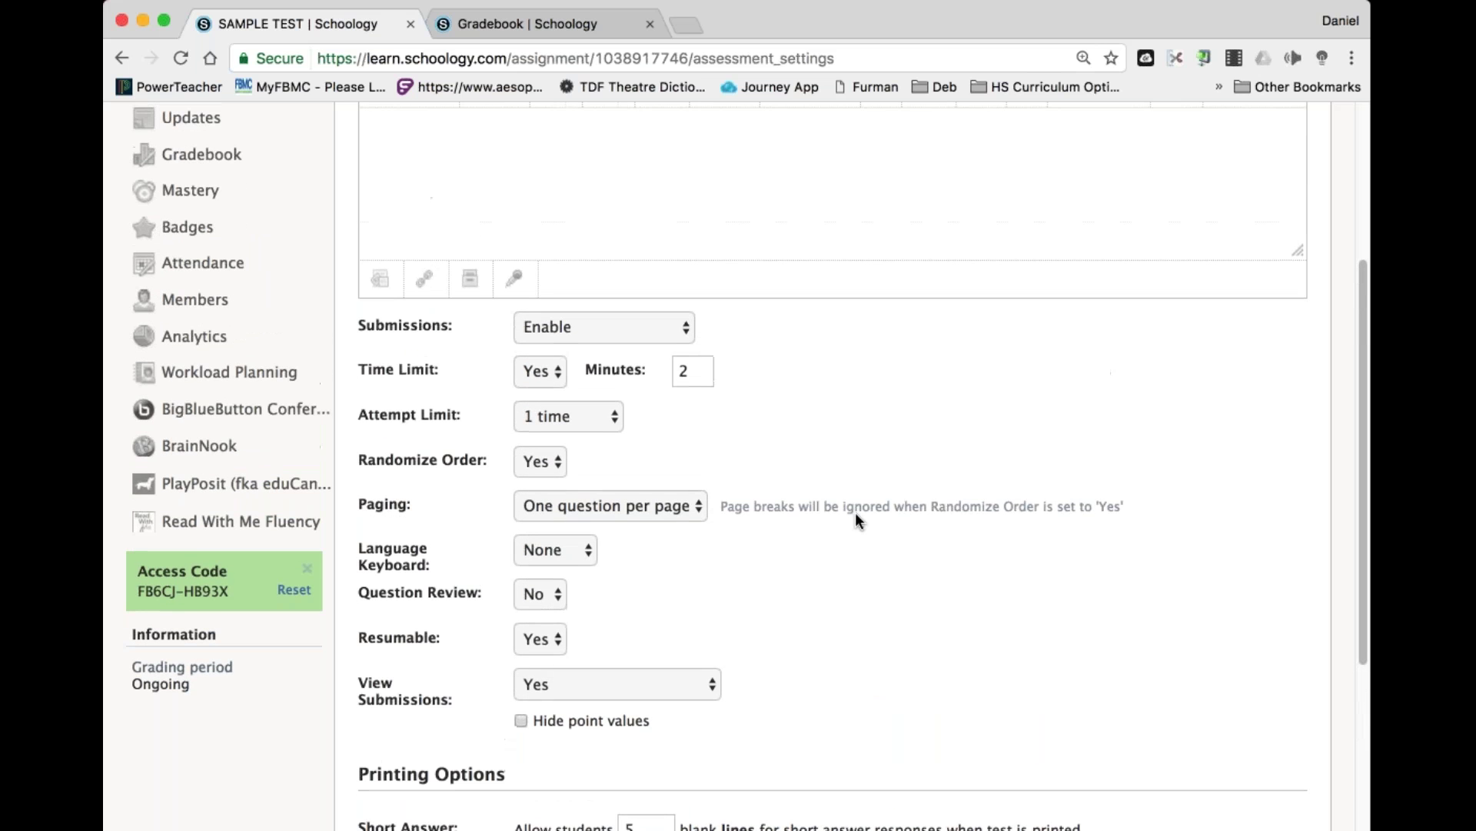
scroll(858, 520, "up", 2)
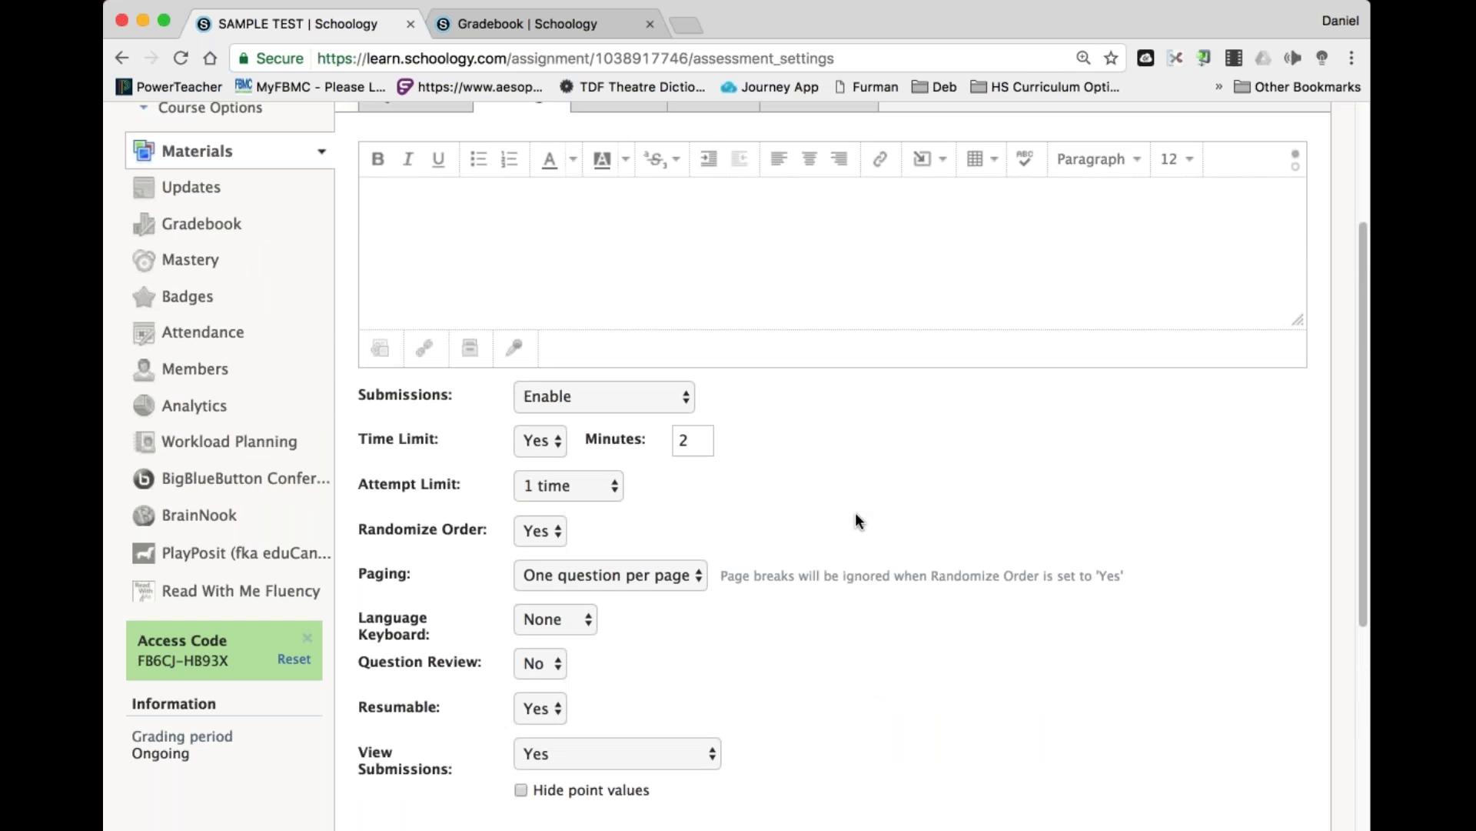
scroll(856, 517, "down", 1)
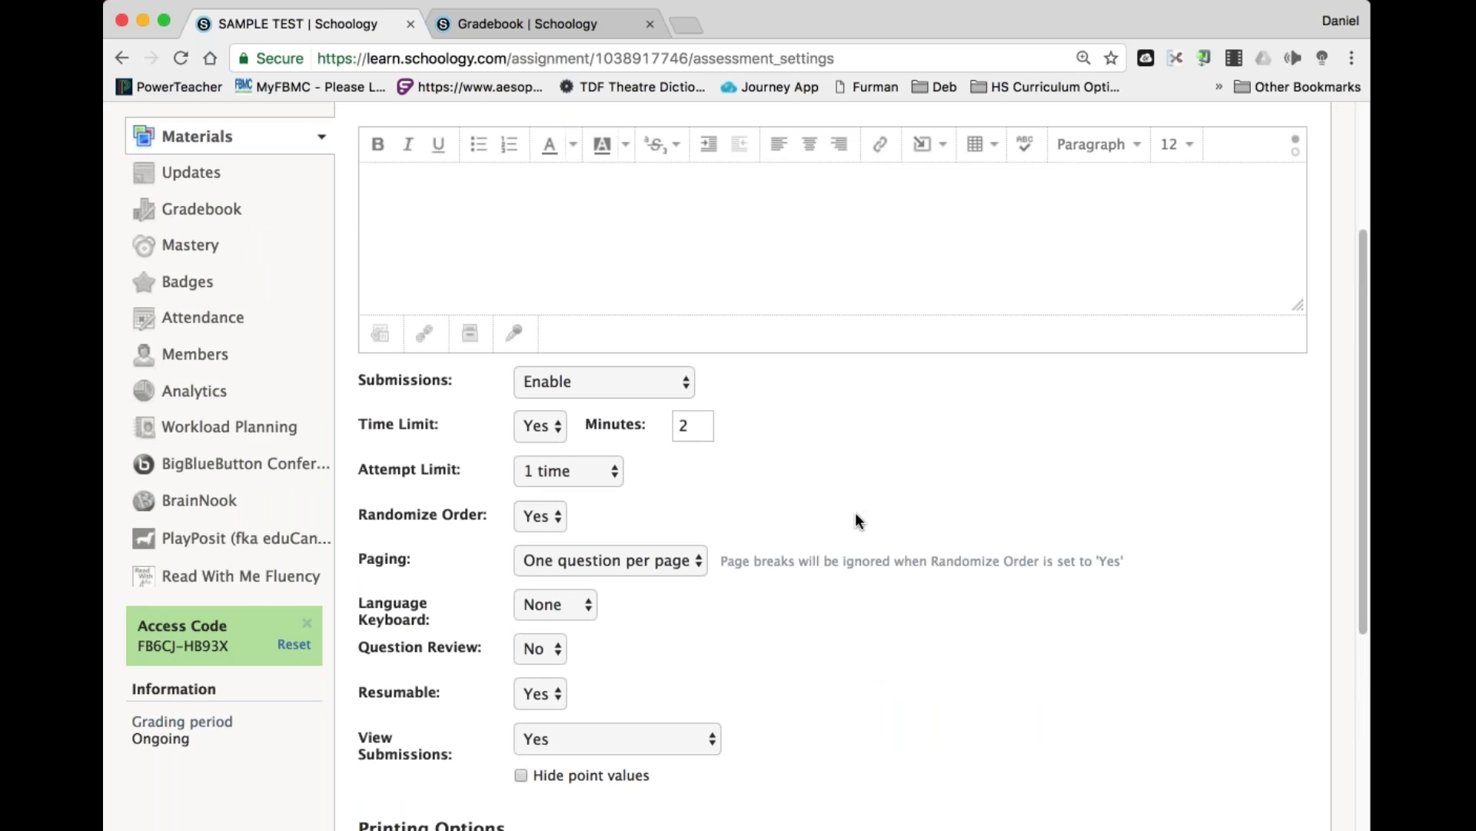
scroll(855, 512, "up", 5)
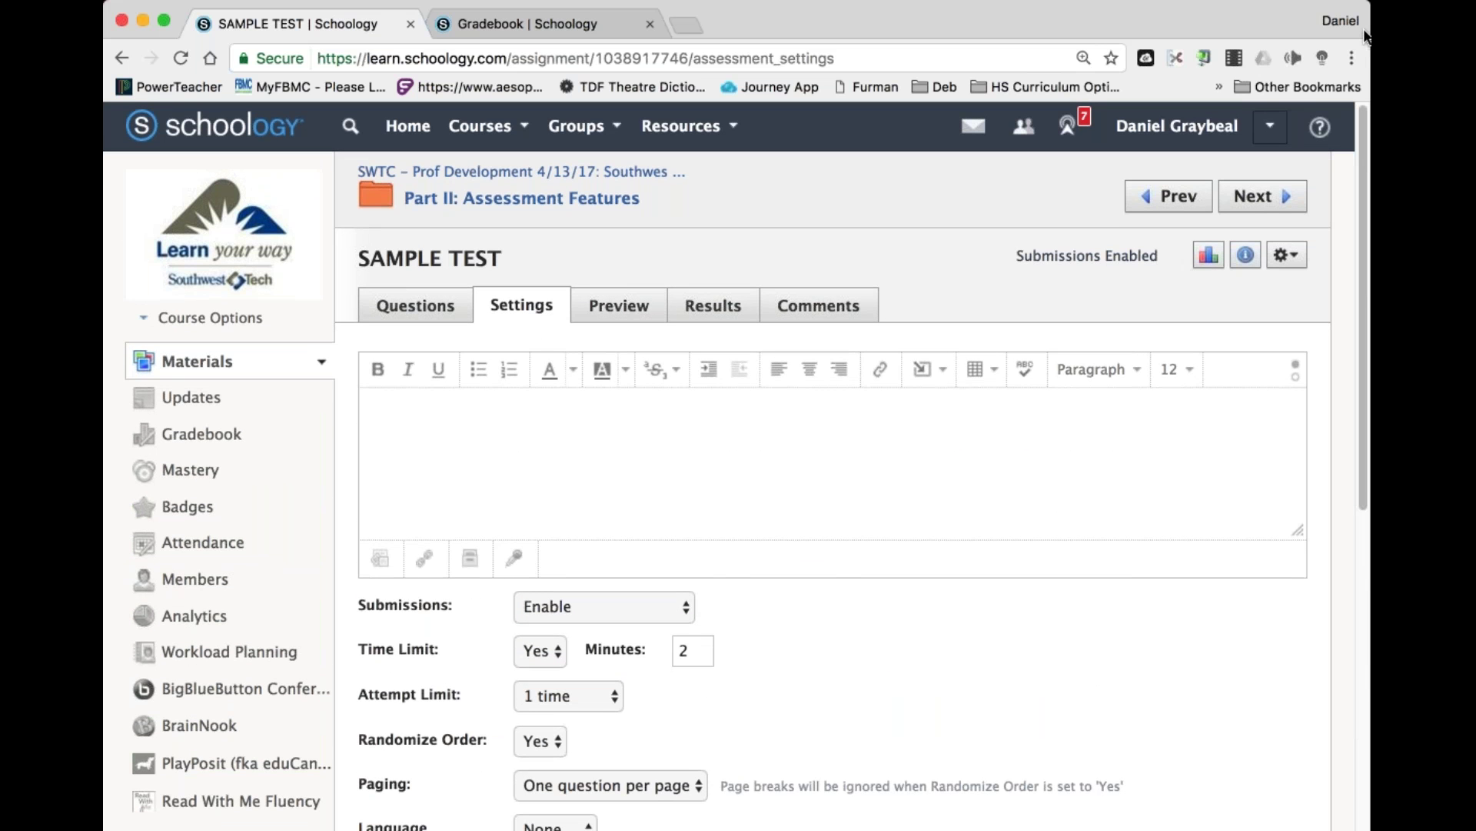
left_click(616, 311)
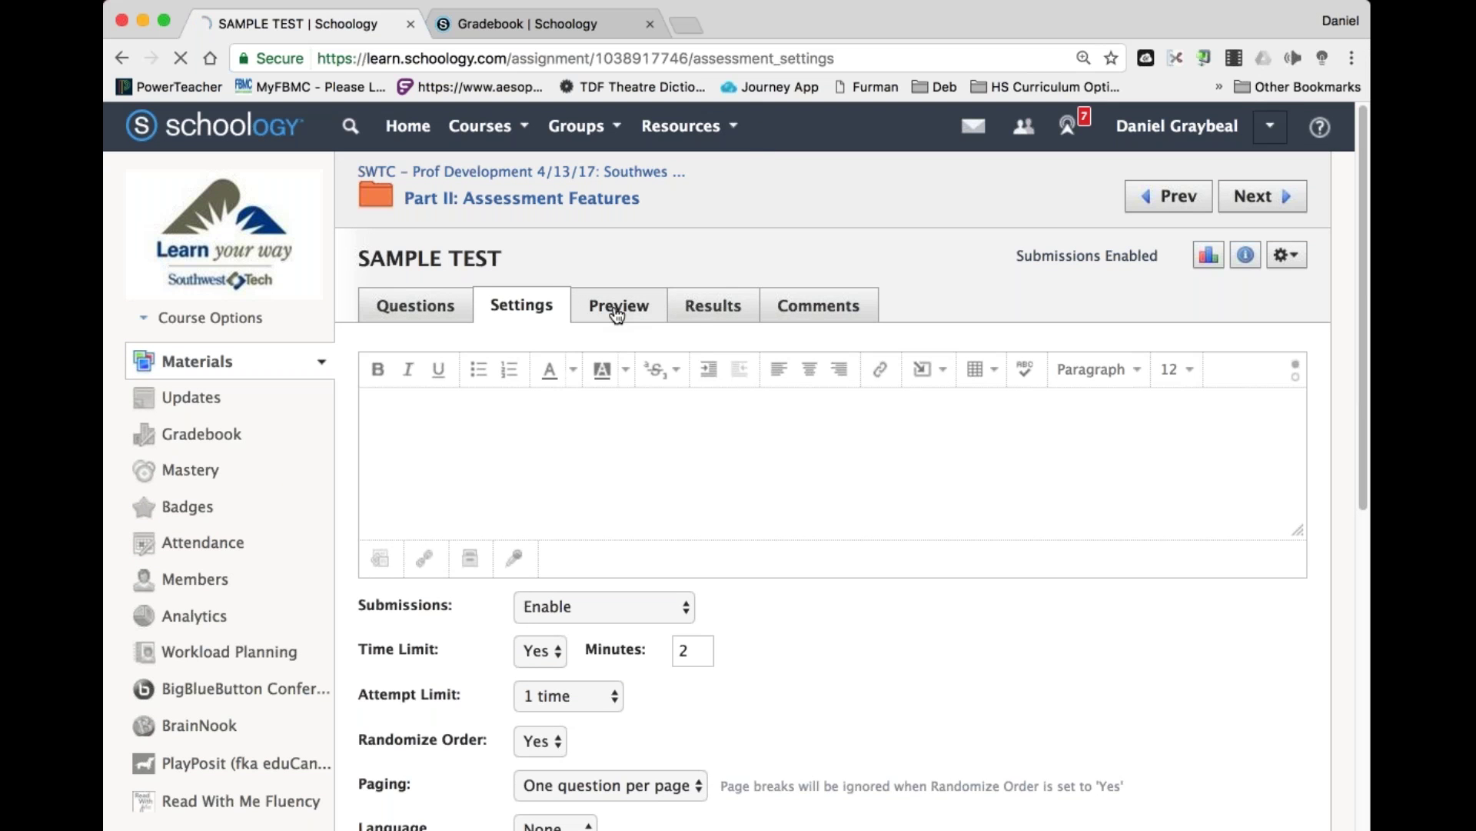
Start a new SAMPLE TEST preview attempt and page through to Question 5 of 5.
left_click(447, 415)
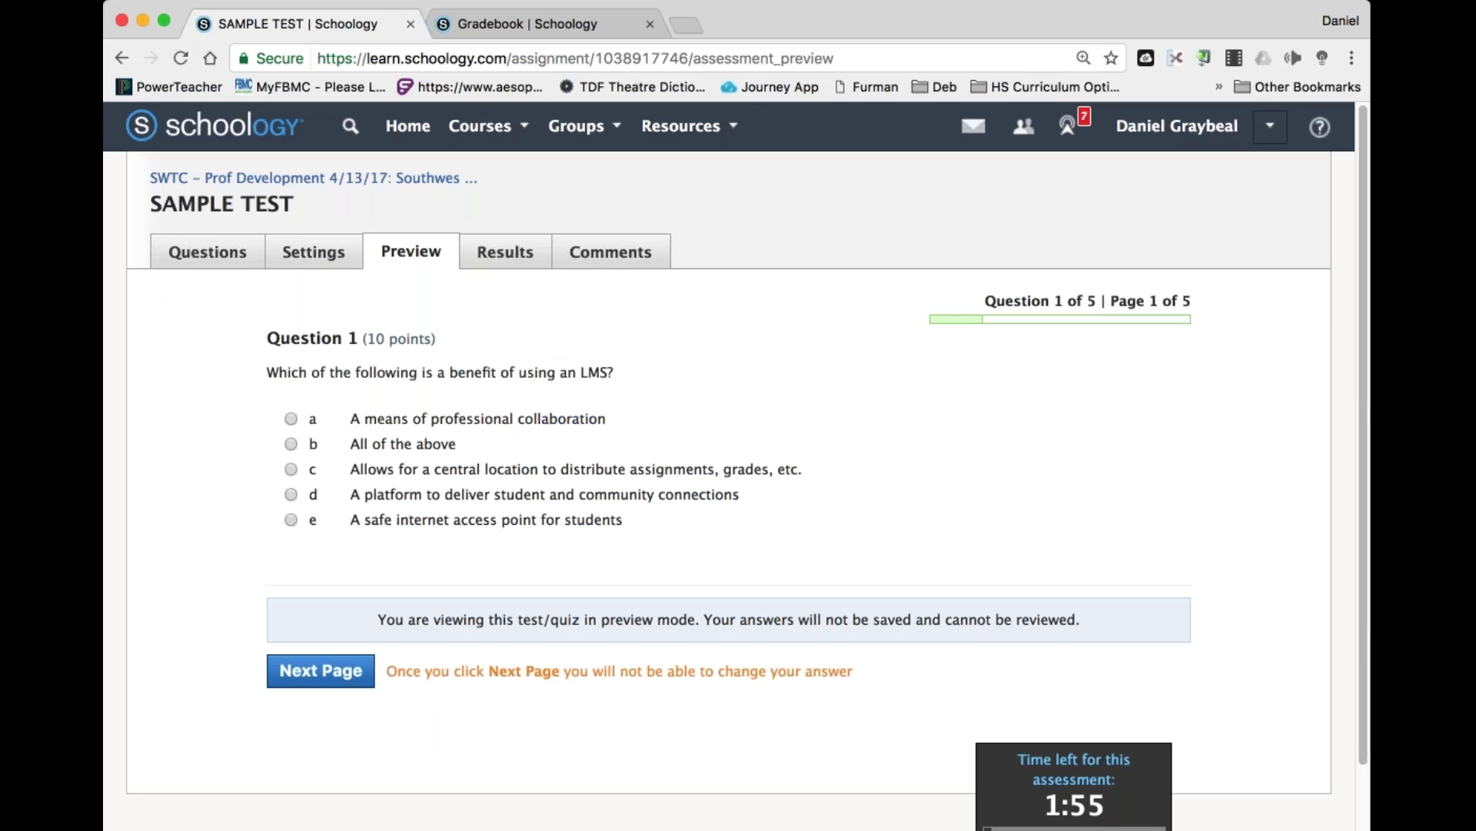
left_click(320, 670)
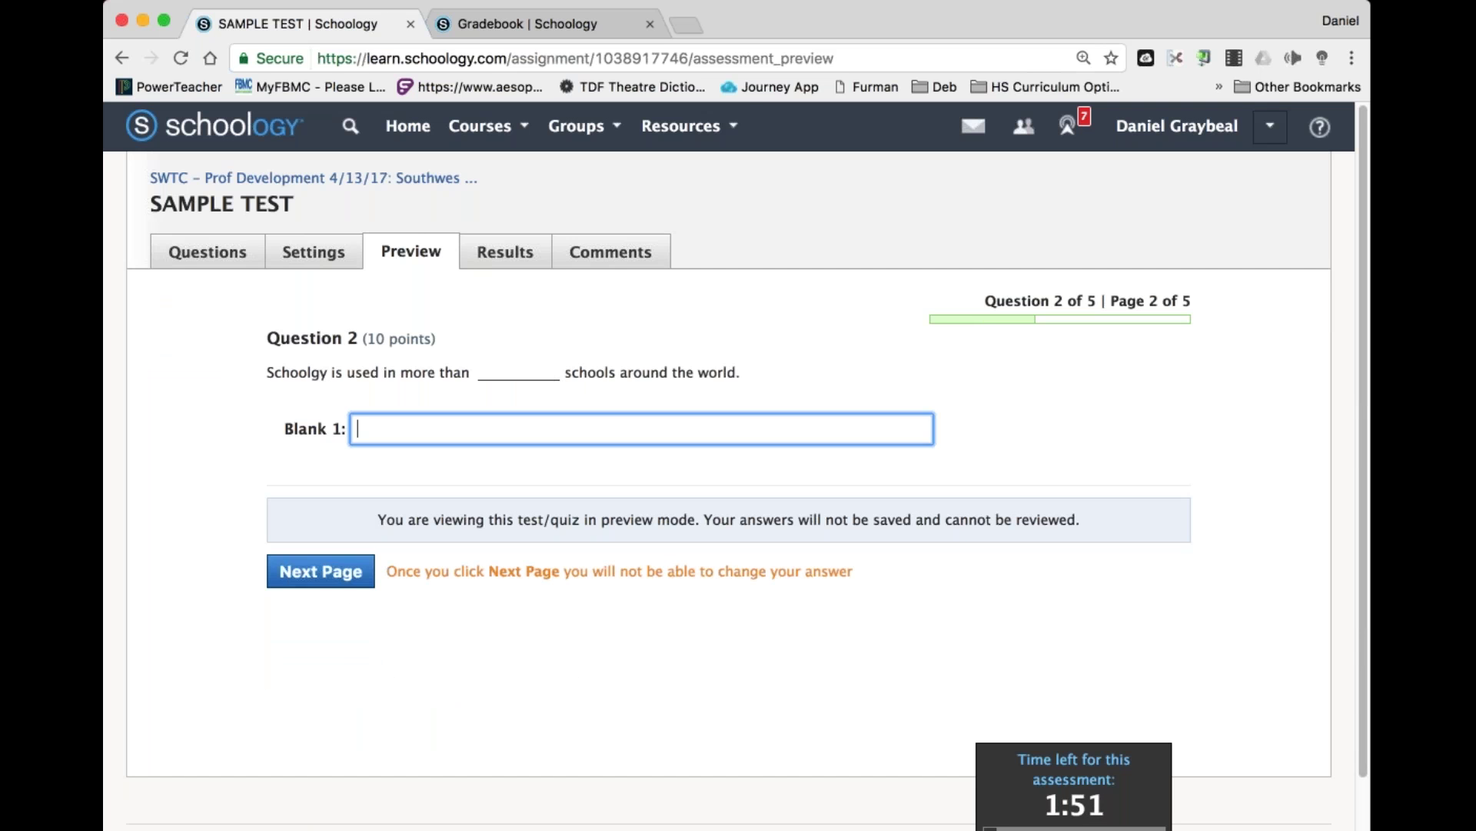
left_click(331, 575)
left_click(321, 575)
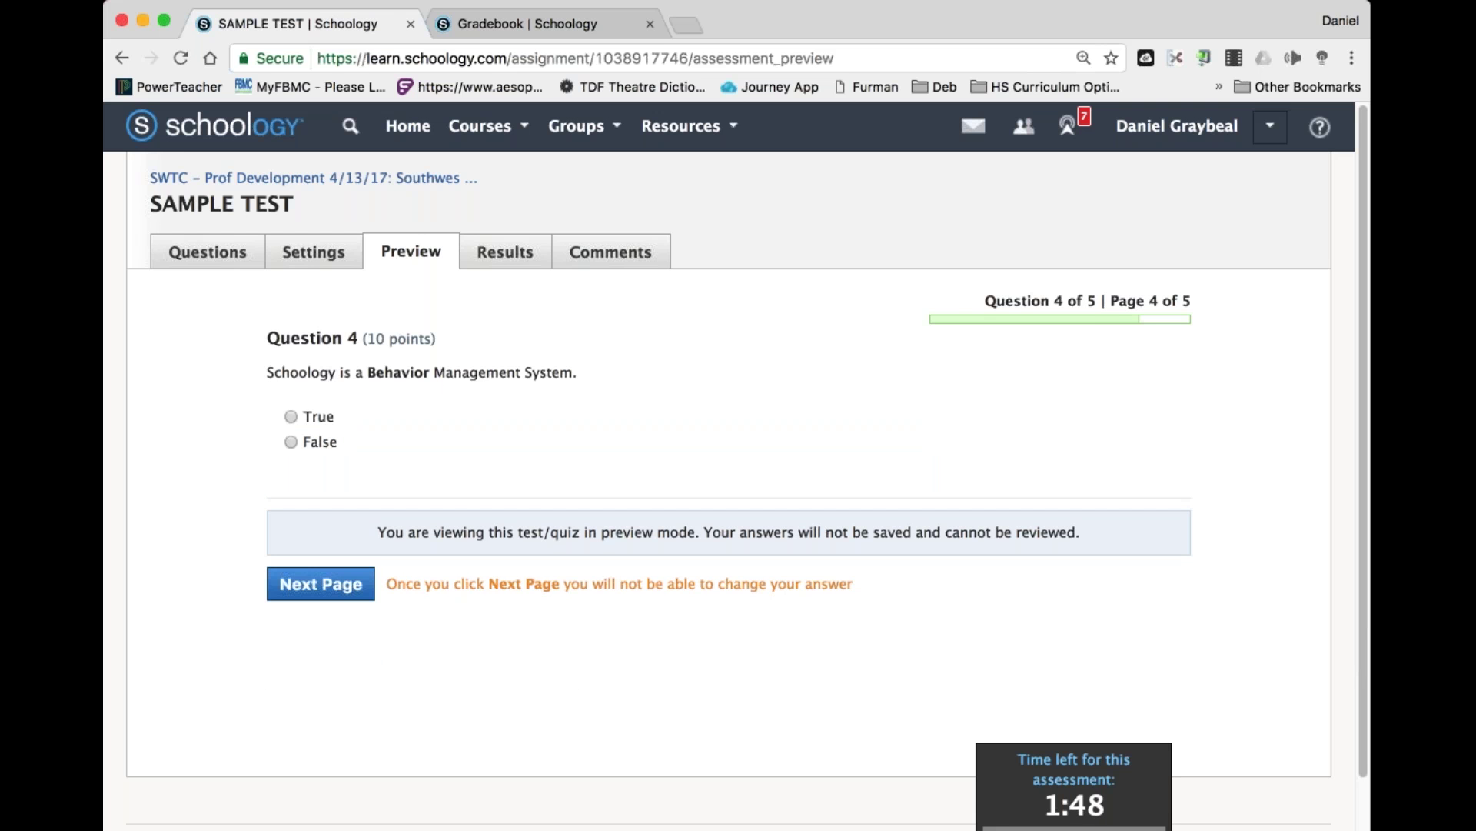
left_click(320, 583)
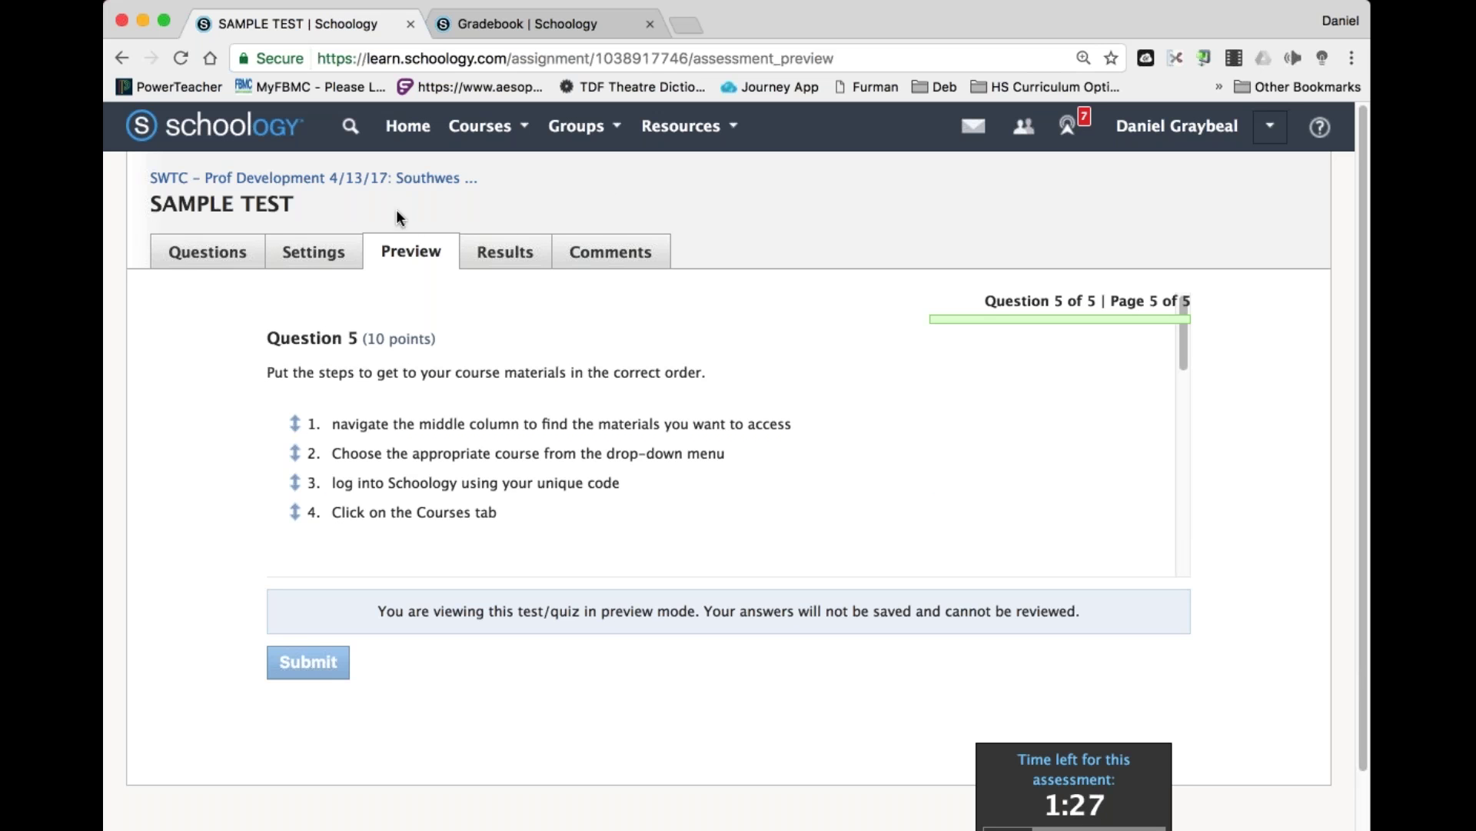
Return to SAMPLE TEST's question list of 5 questions totalling 45 pts.
left_click(224, 247)
left_click(823, 285)
left_click(209, 253)
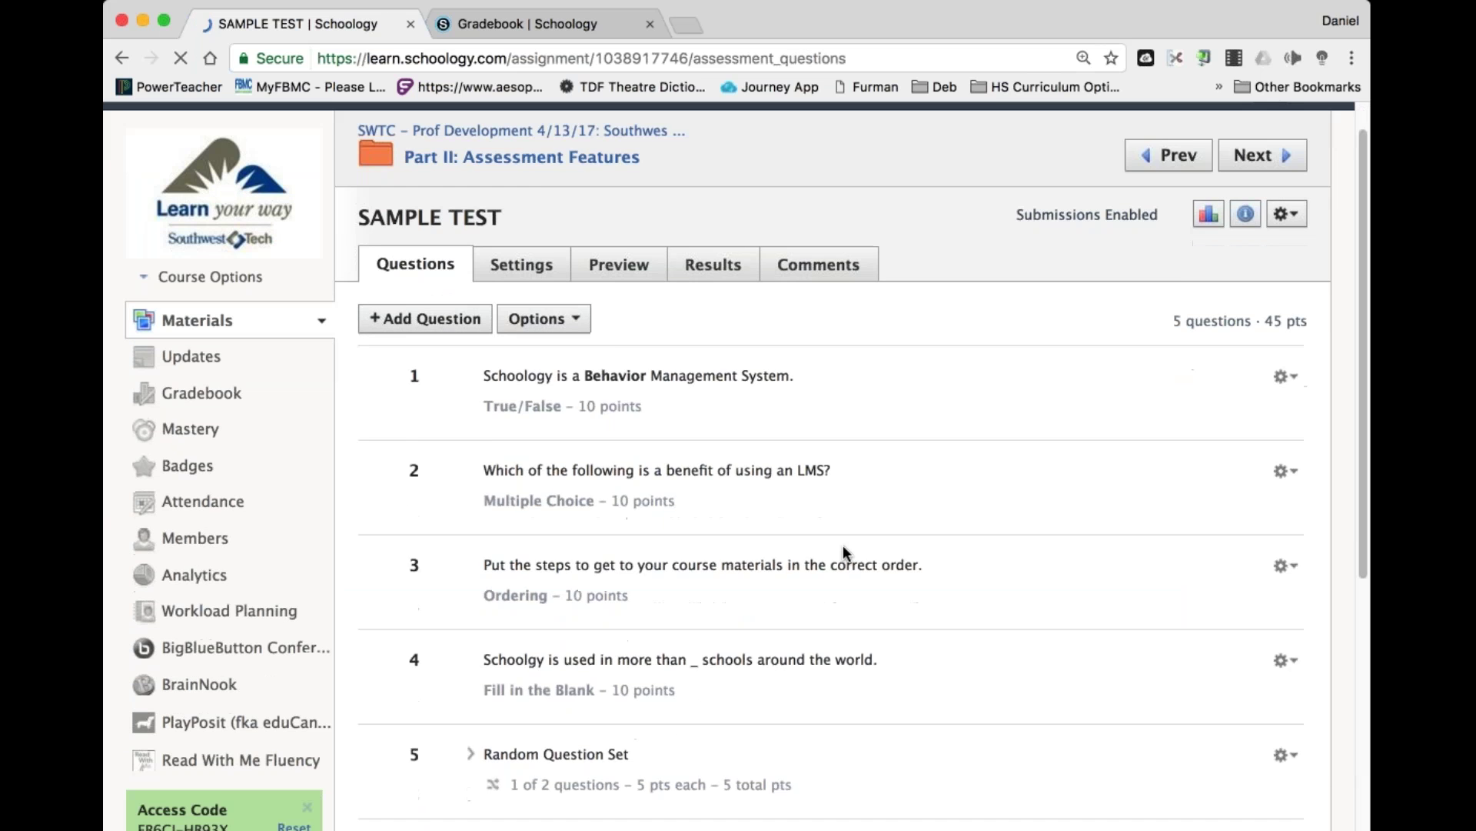
Generate a printable copy of the SAMPLE TEST with its answer key.
left_click(1284, 252)
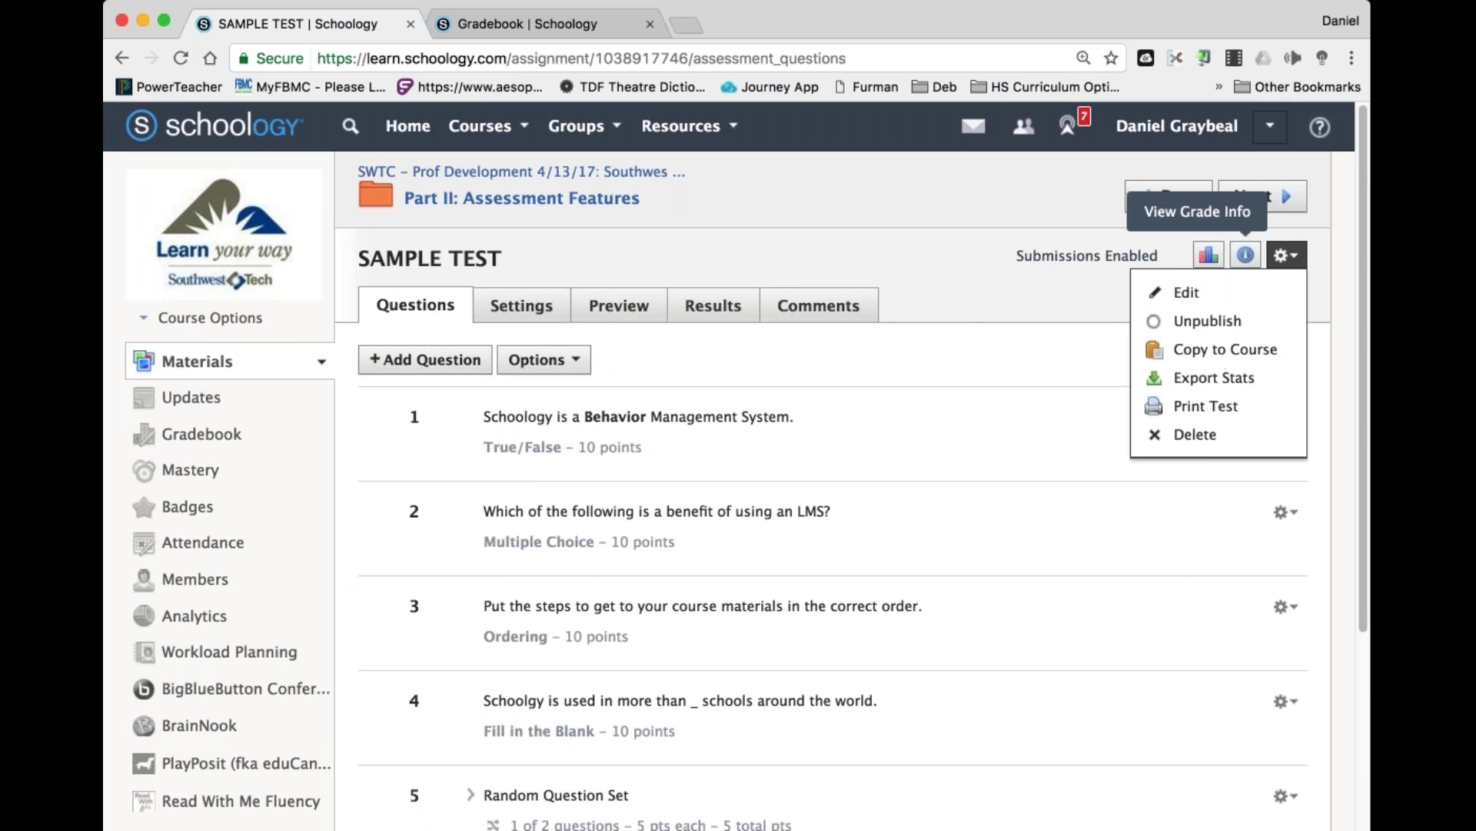
left_click(1202, 410)
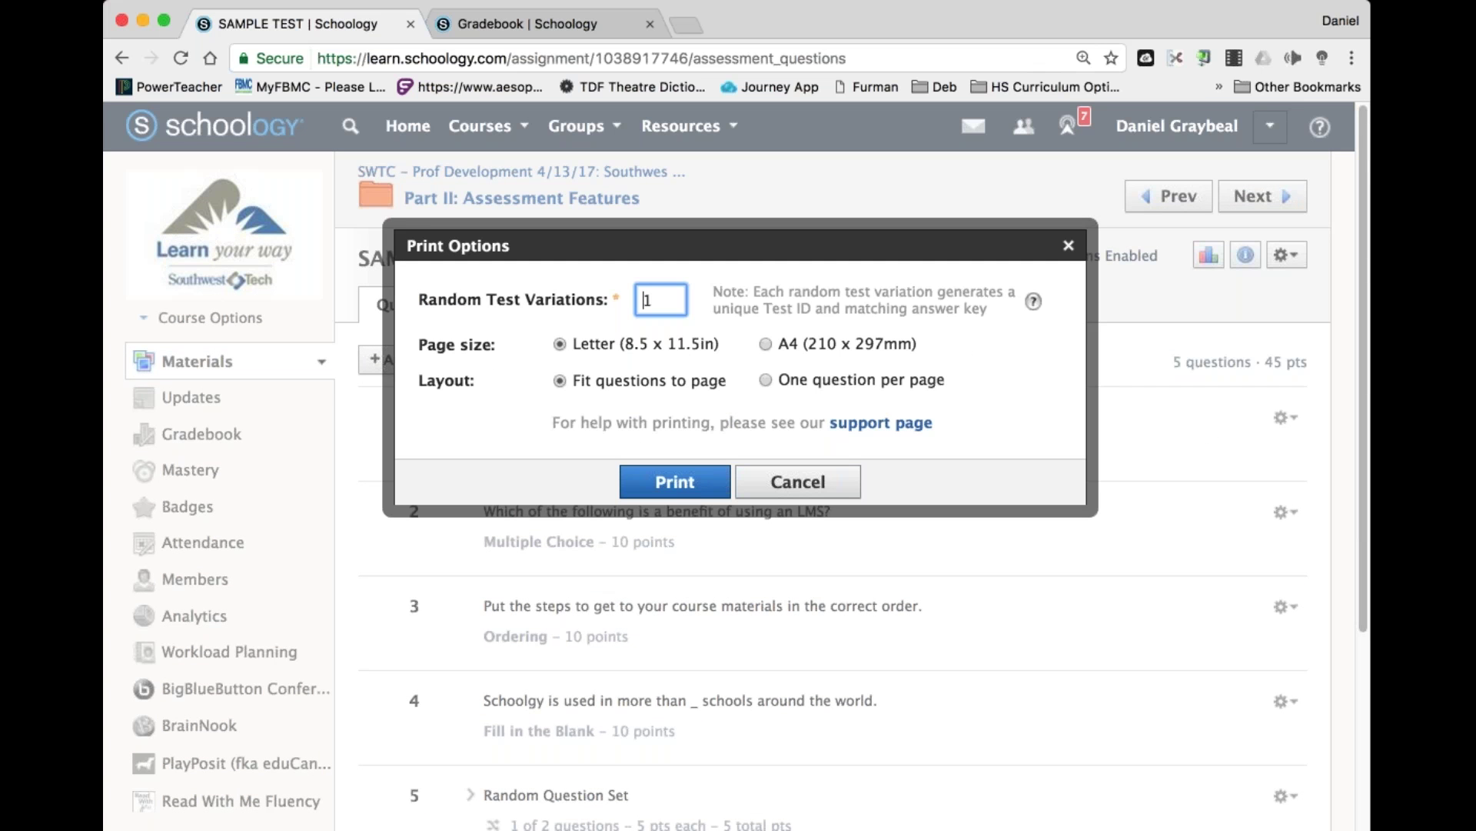
left_click(694, 471)
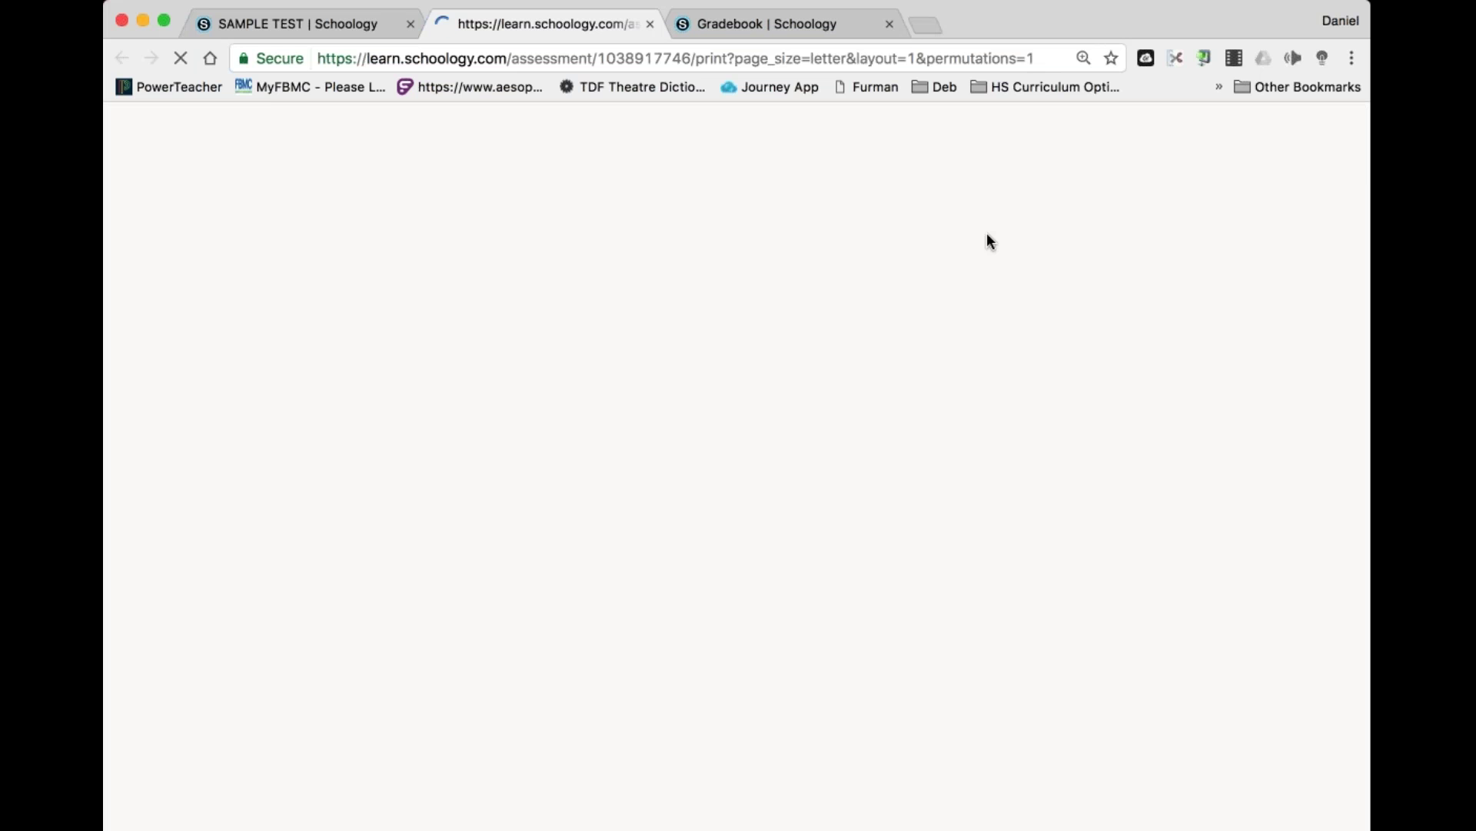
Look over the answer-key print preview, close it, and cancel the Print Options without printing.
scroll(988, 240, "down", 15)
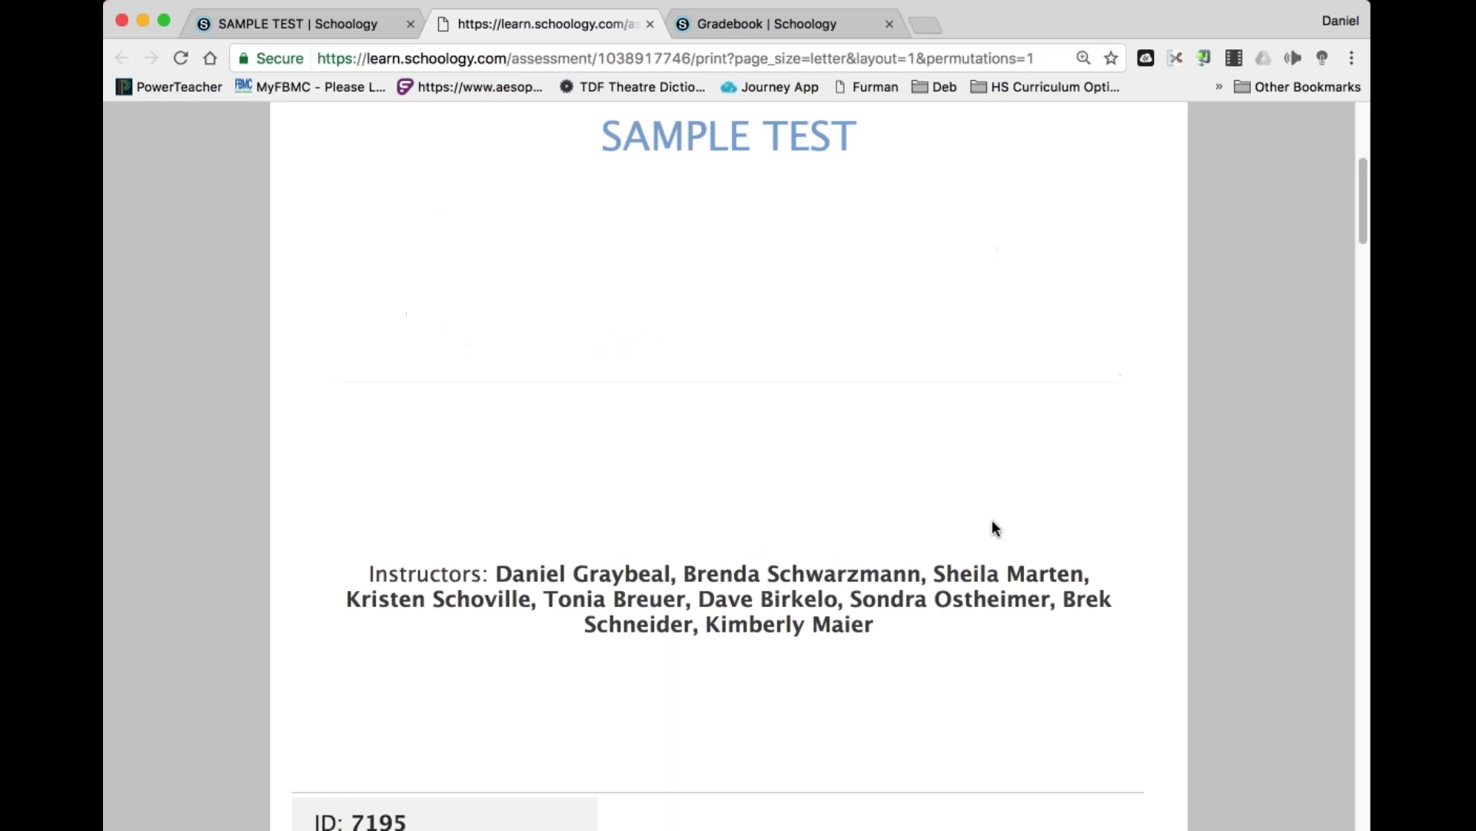
scroll(992, 522, "up", 1)
scroll(992, 521, "down", 10)
scroll(992, 521, "up", 15)
scroll(992, 522, "down", 20)
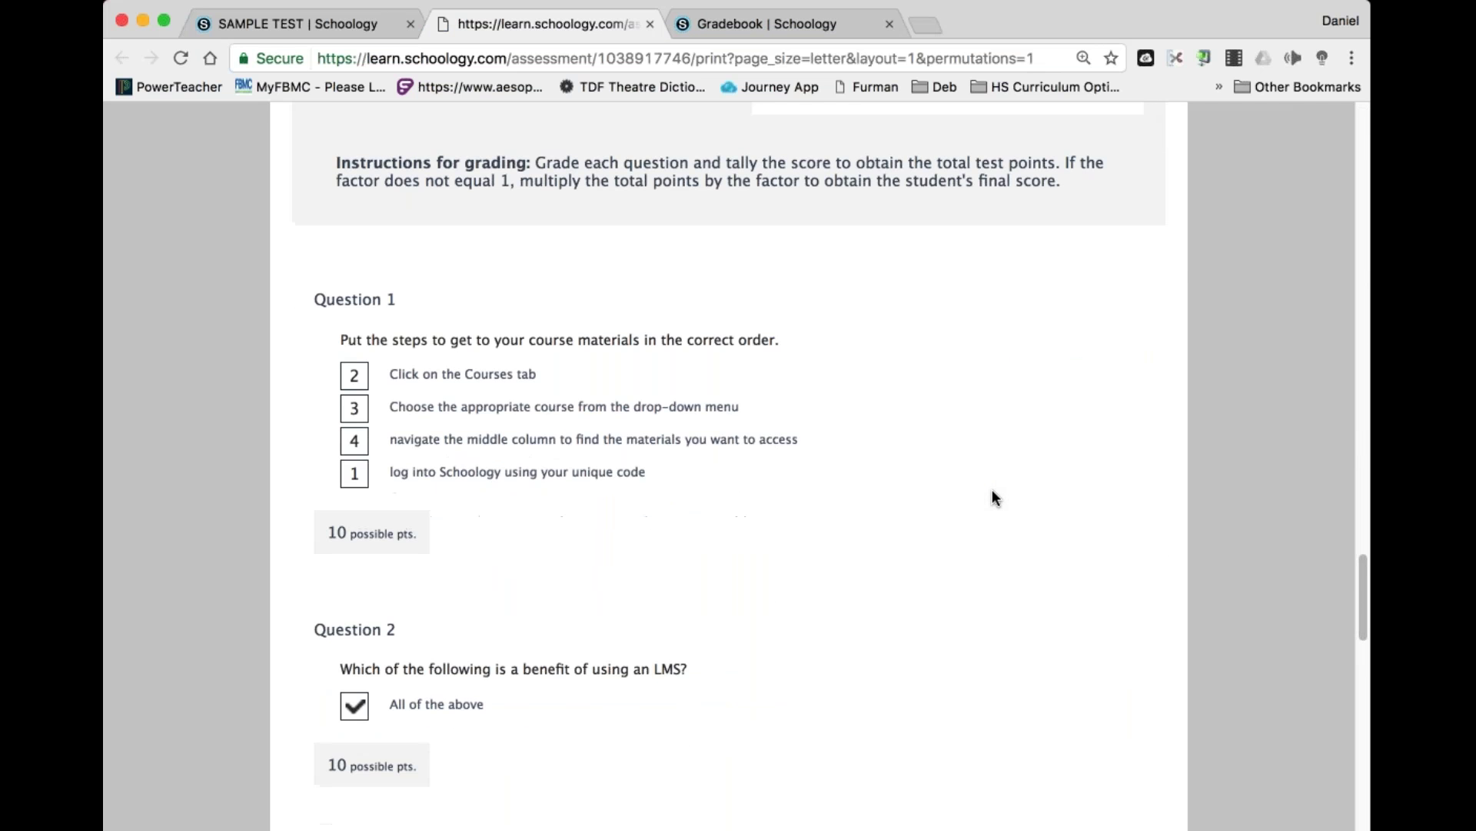
scroll(992, 491, "down", 4)
scroll(992, 497, "down", 2)
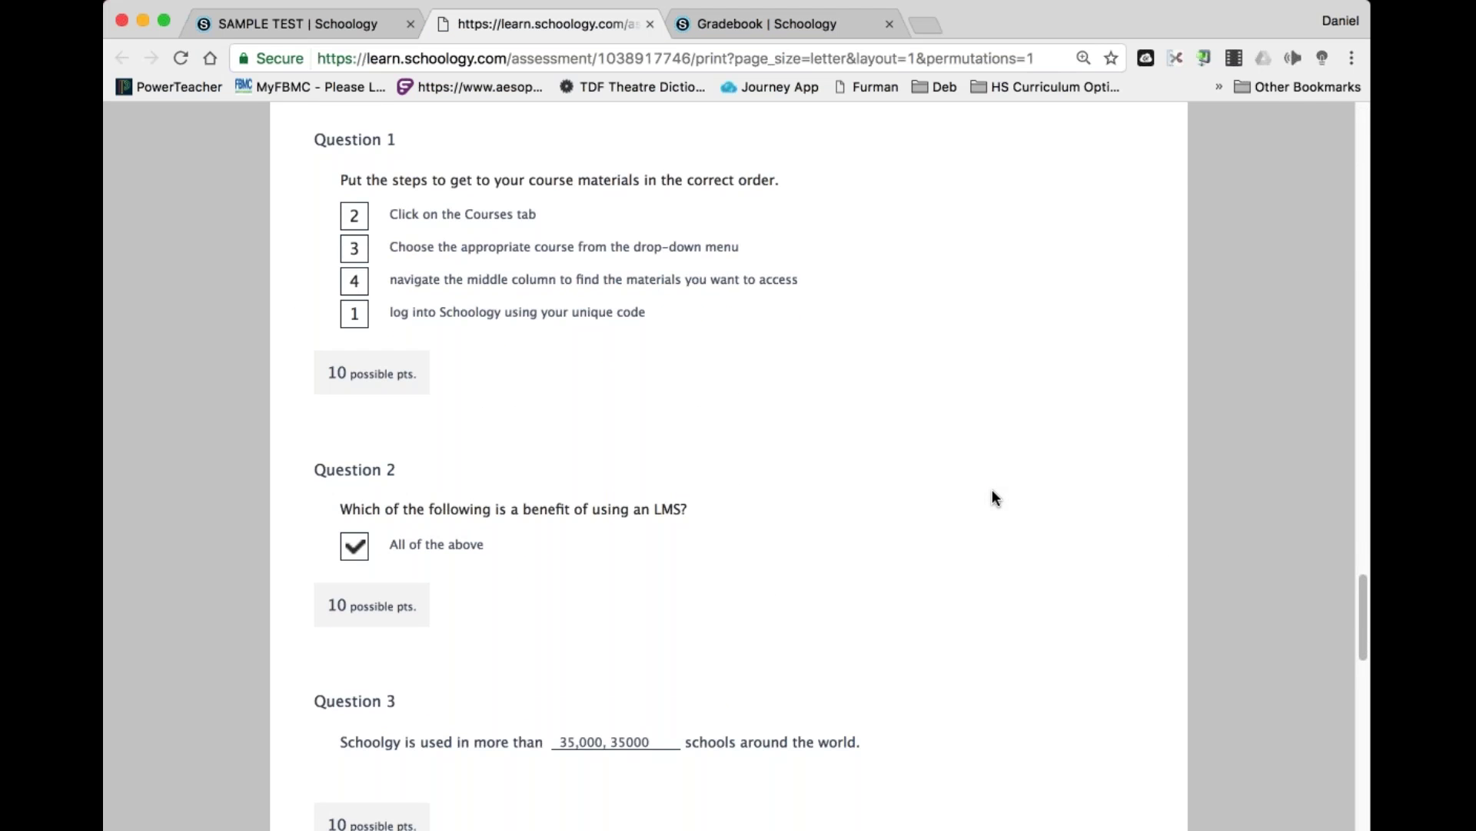
scroll(992, 496, "up", 1)
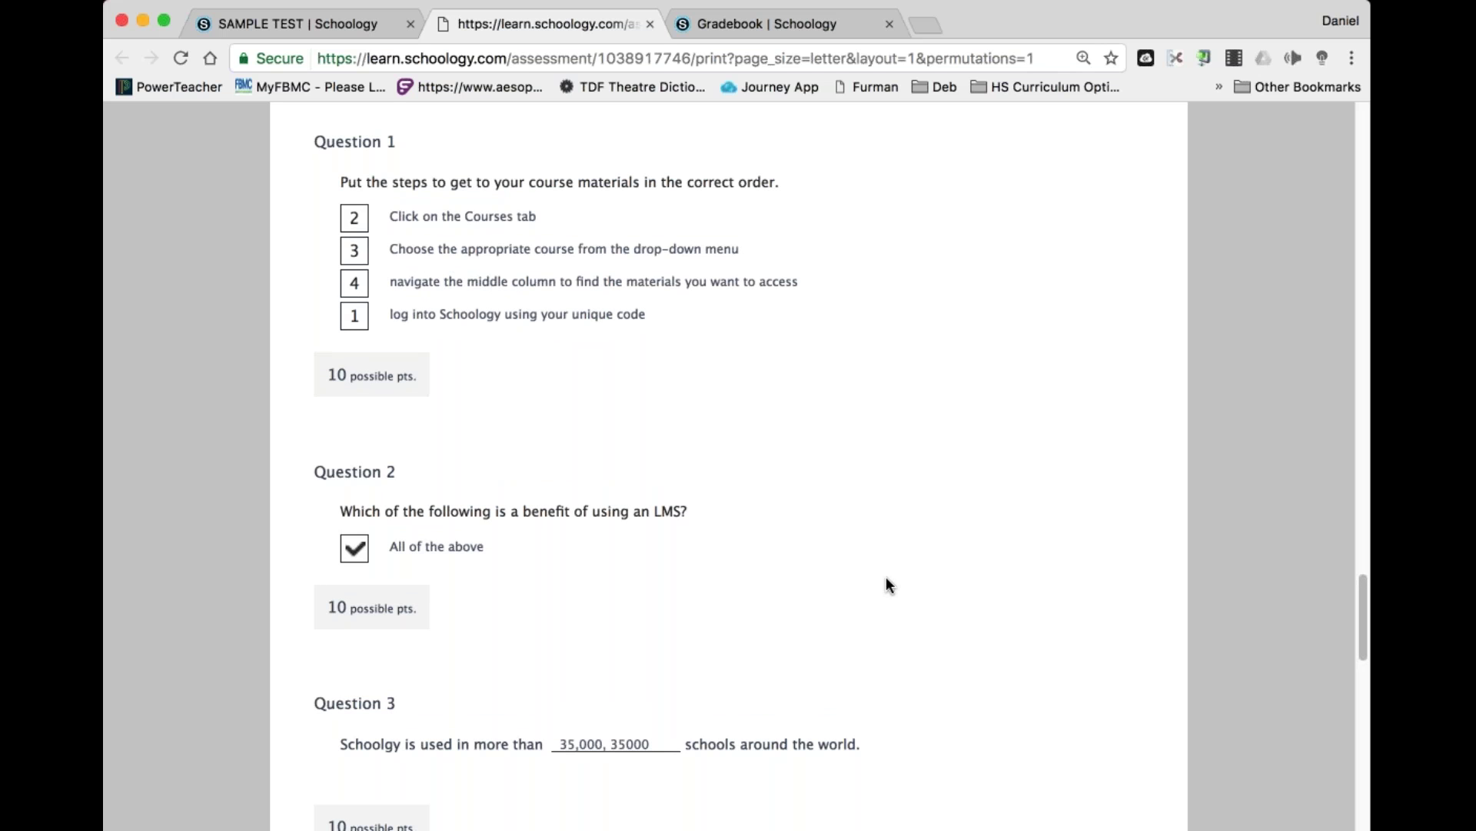
scroll(886, 577, "down", 20)
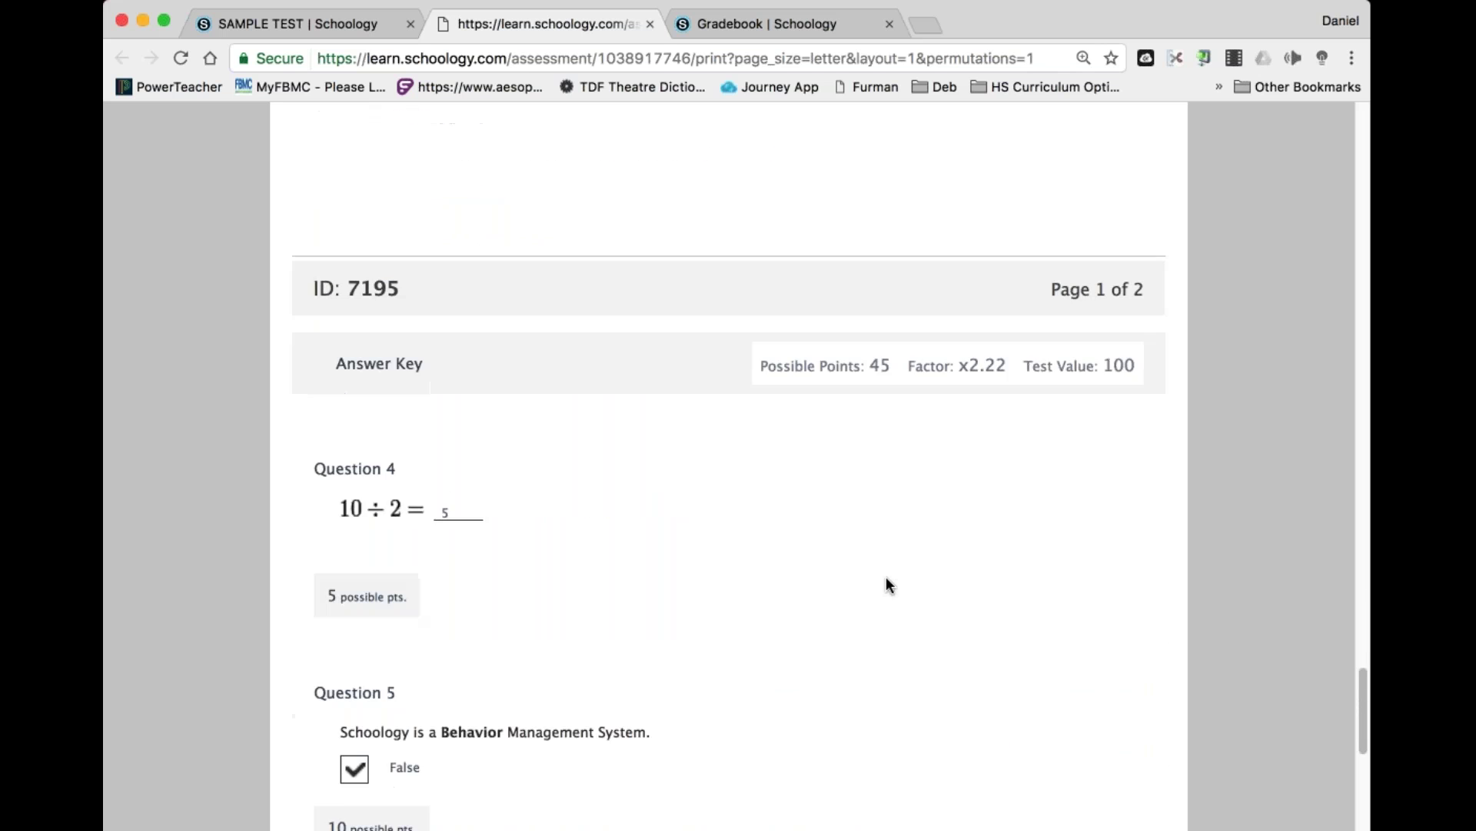
scroll(886, 581, "down", 8)
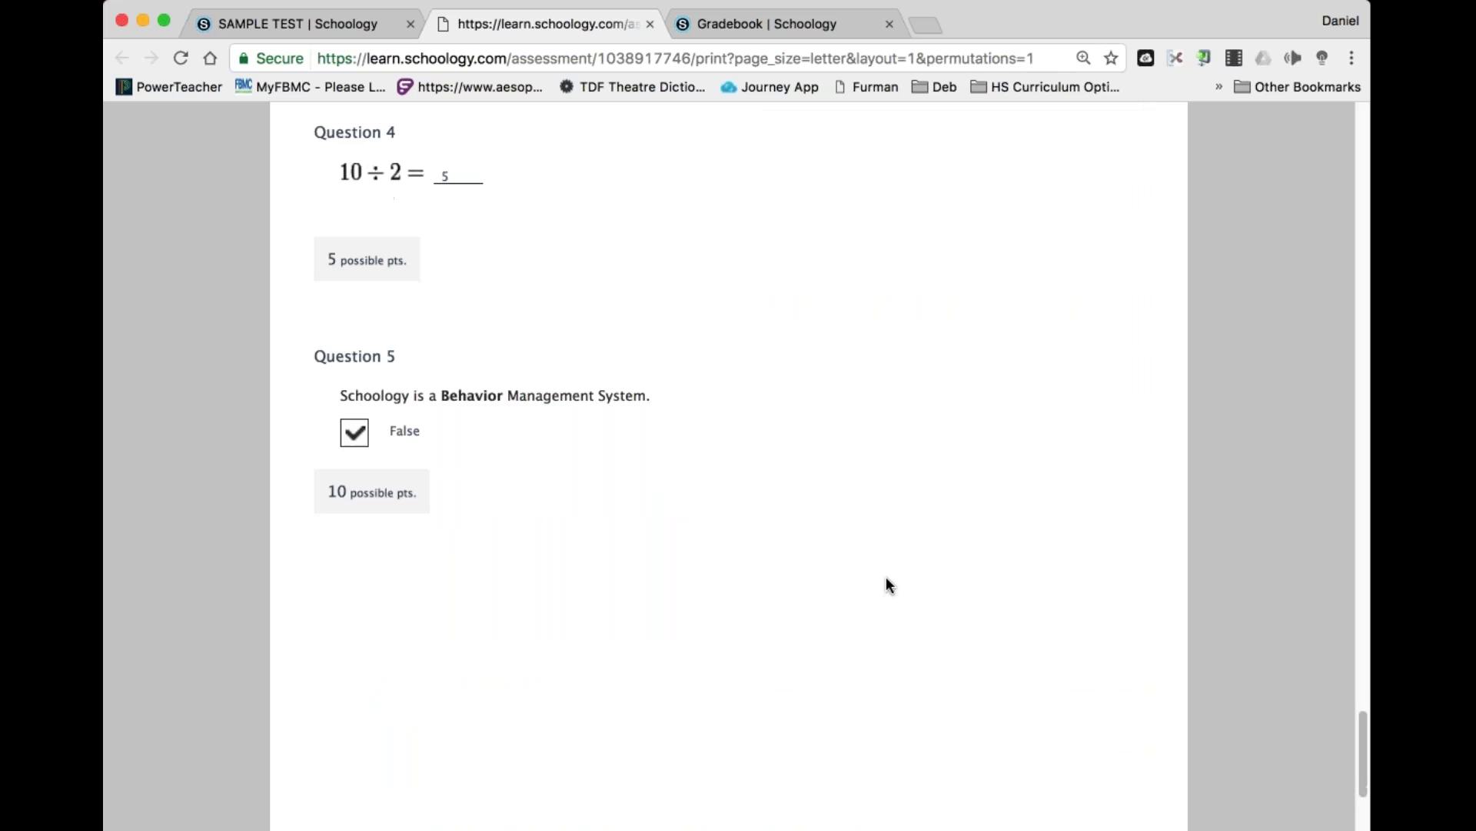
scroll(886, 586, "up", 20)
left_click(650, 25)
left_click(797, 483)
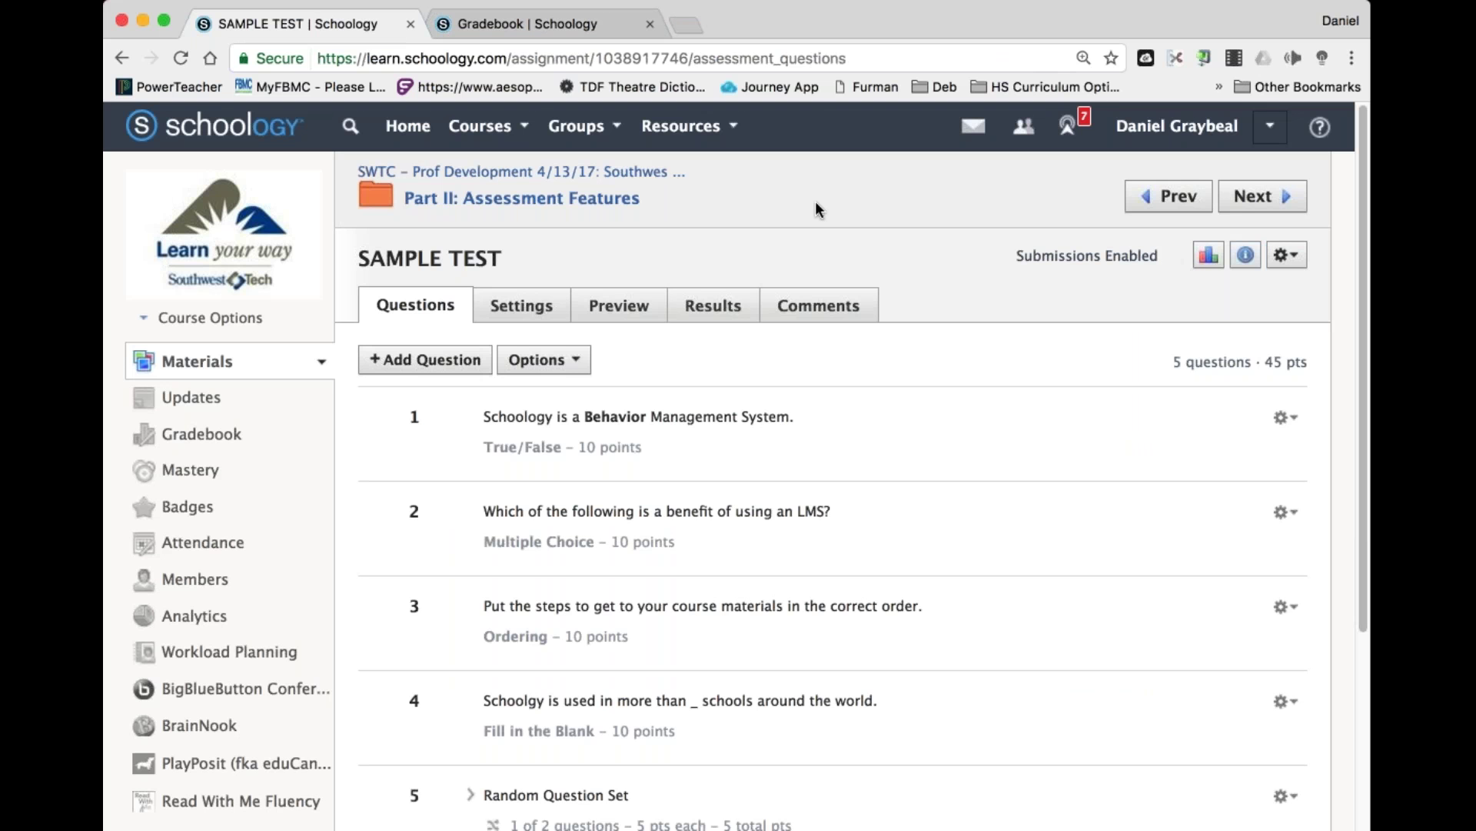
Review the test's submission results and the first student's attempt options.
left_click(1288, 255)
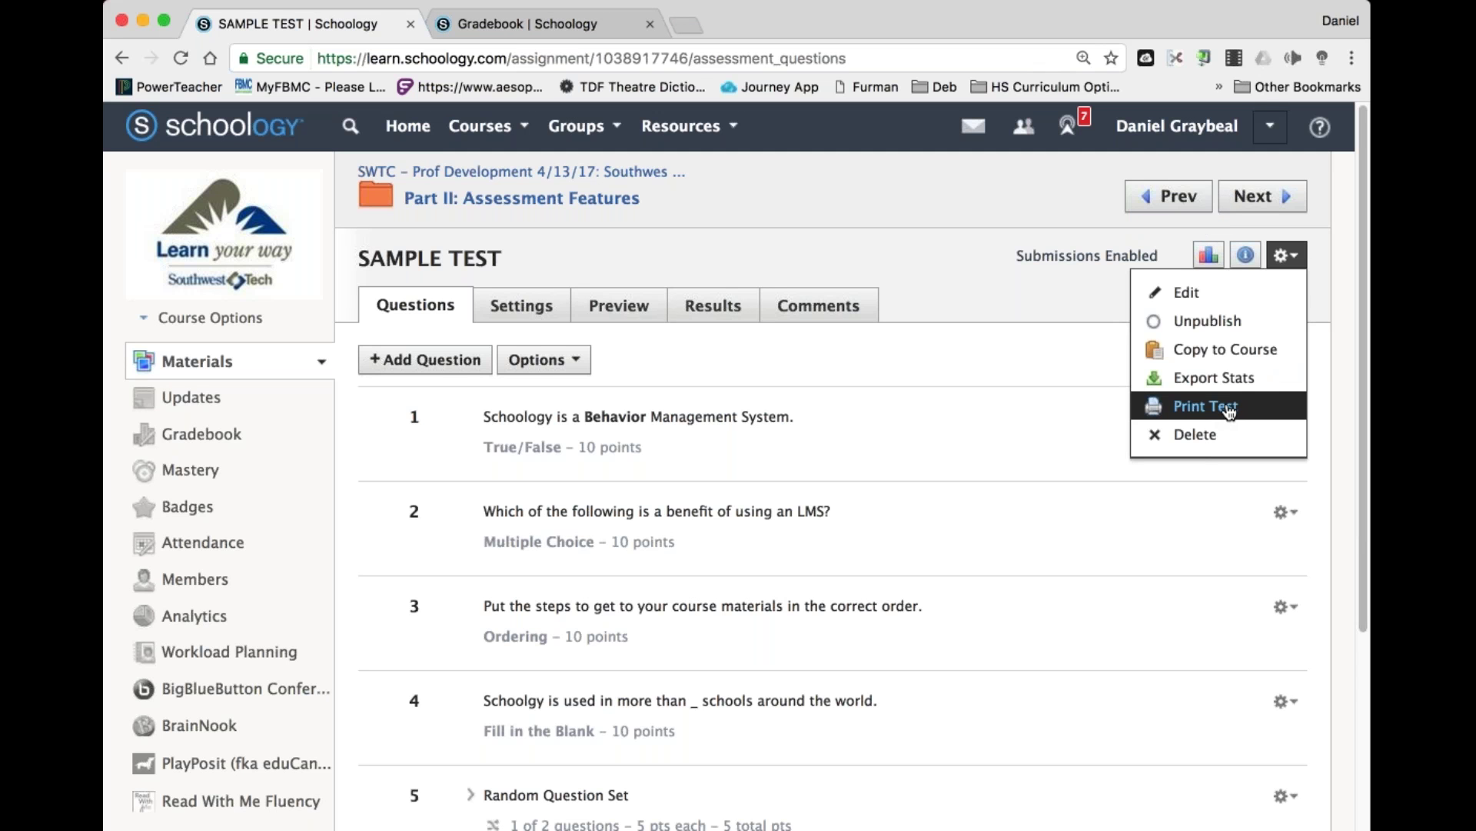
left_click(994, 277)
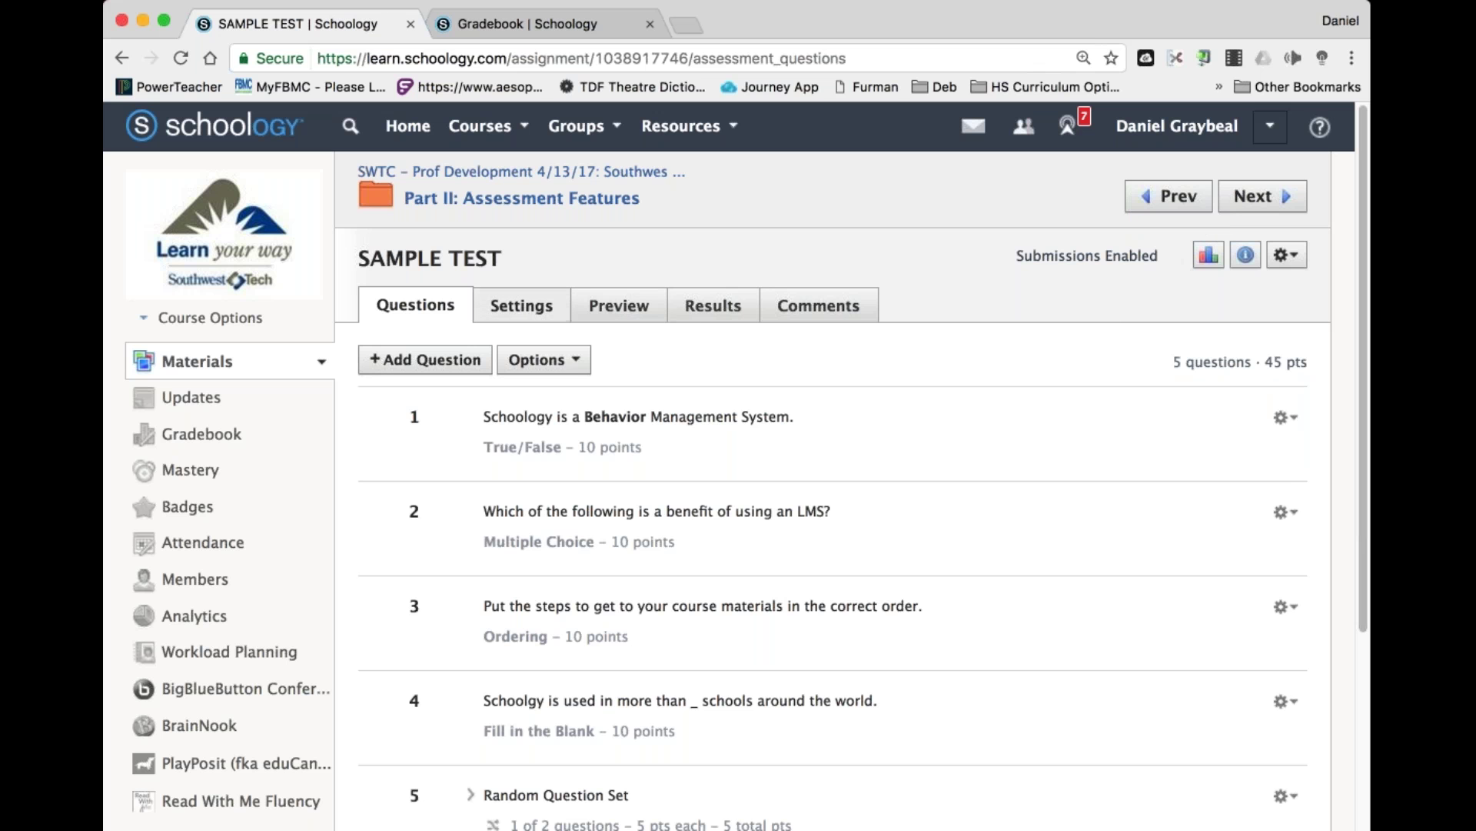
left_click(706, 316)
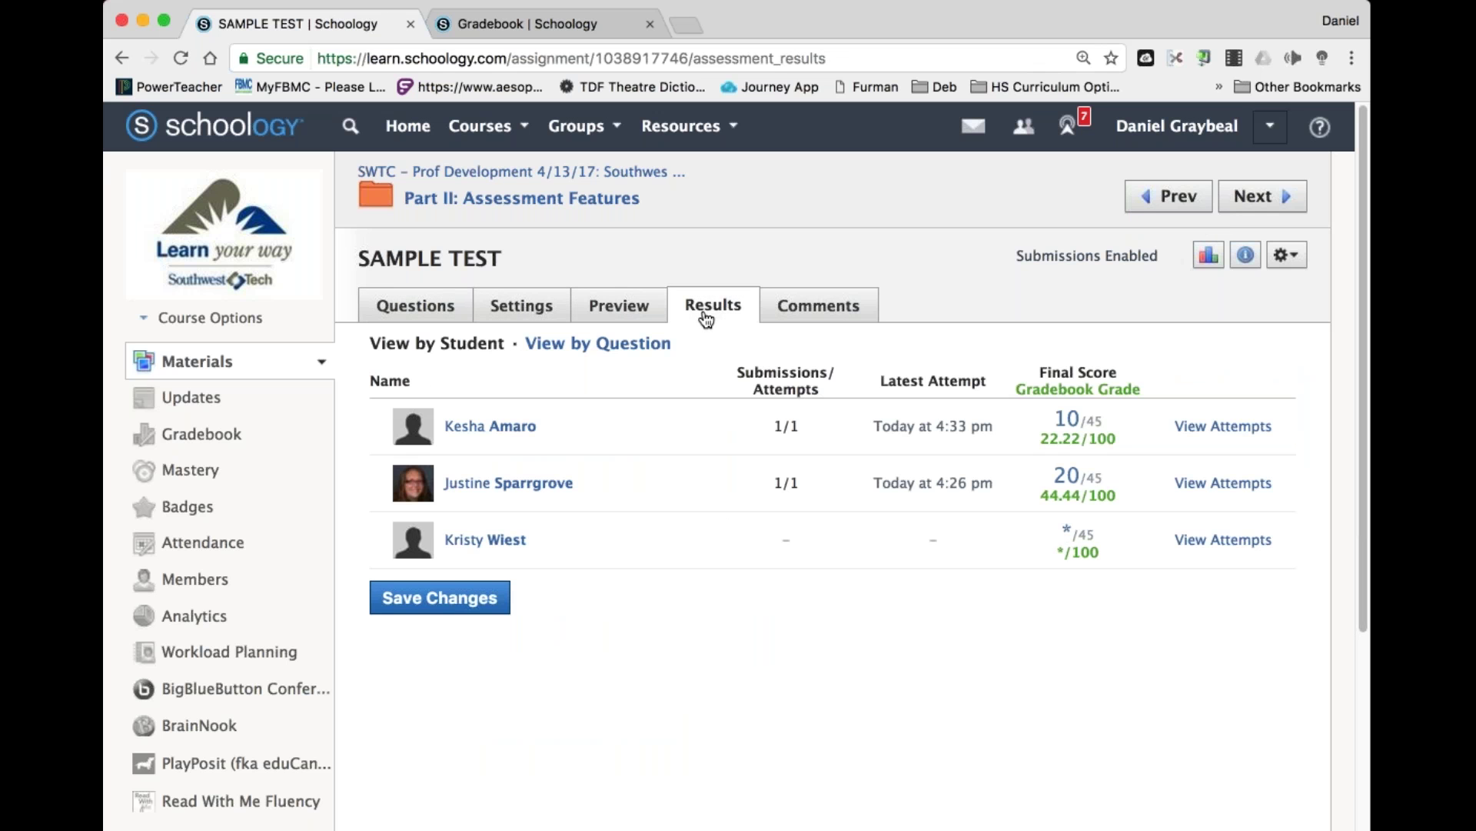
left_click(1207, 429)
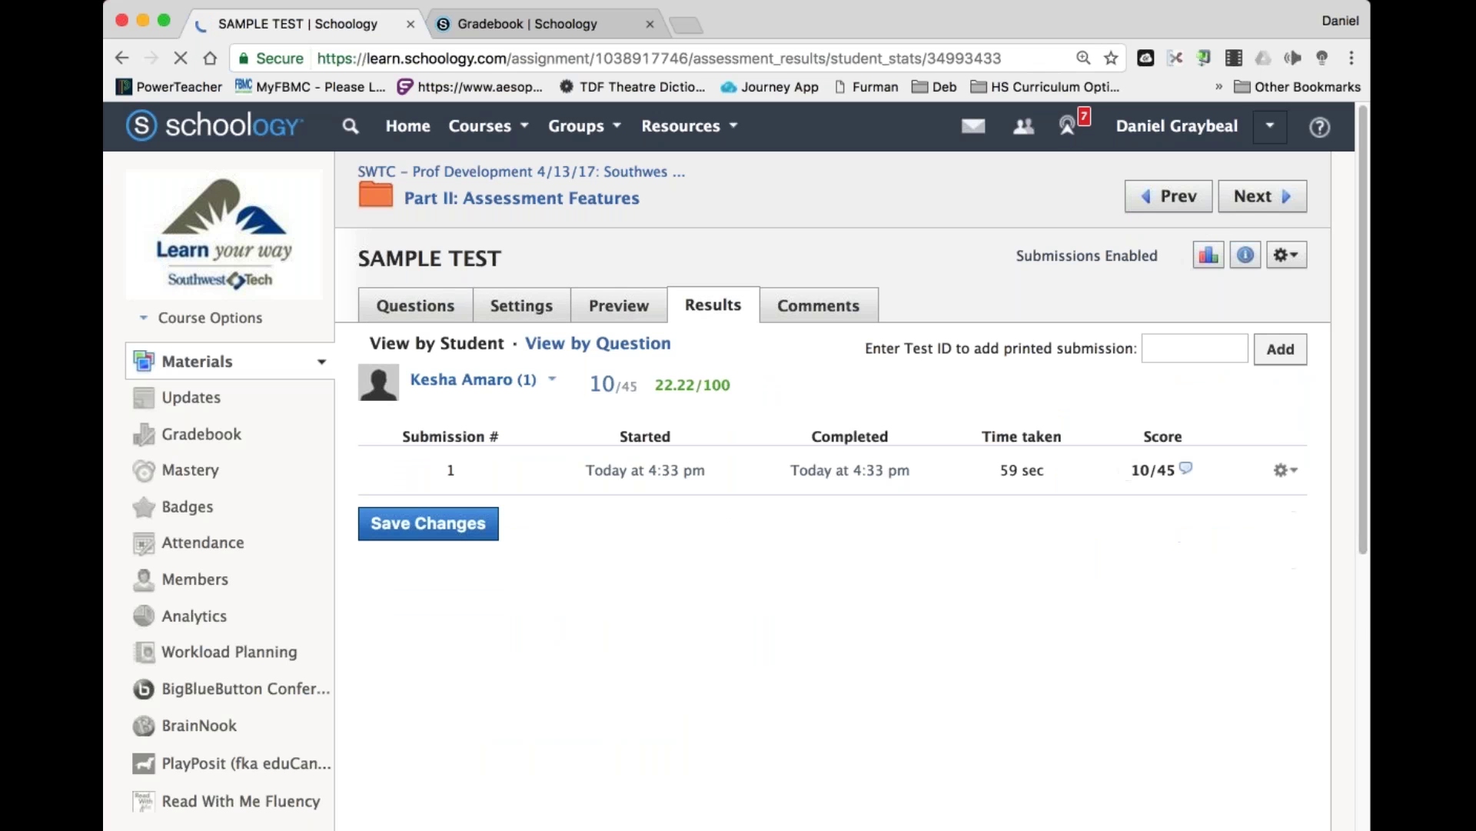
left_click(1286, 470)
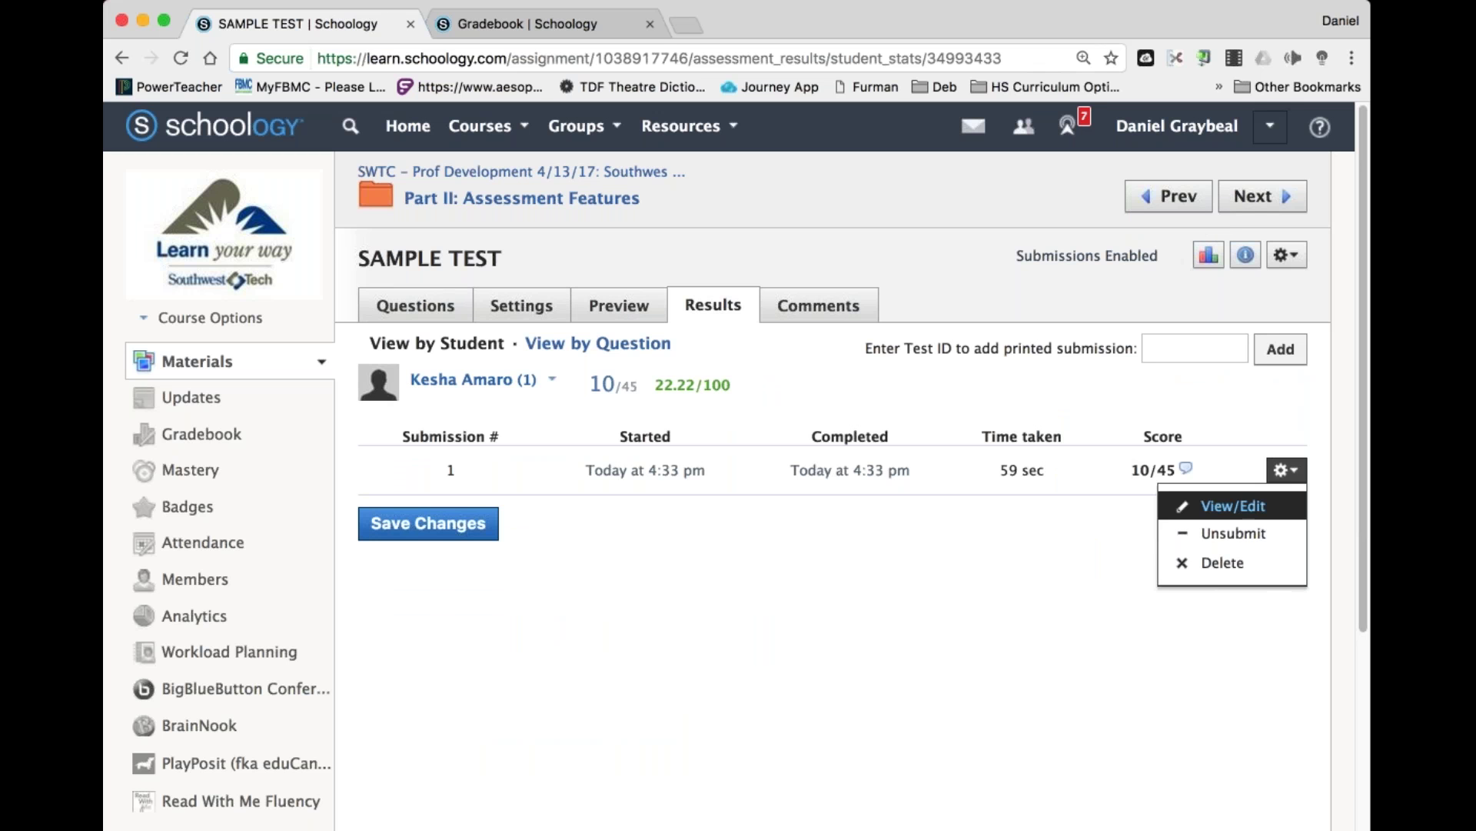
left_click(1099, 578)
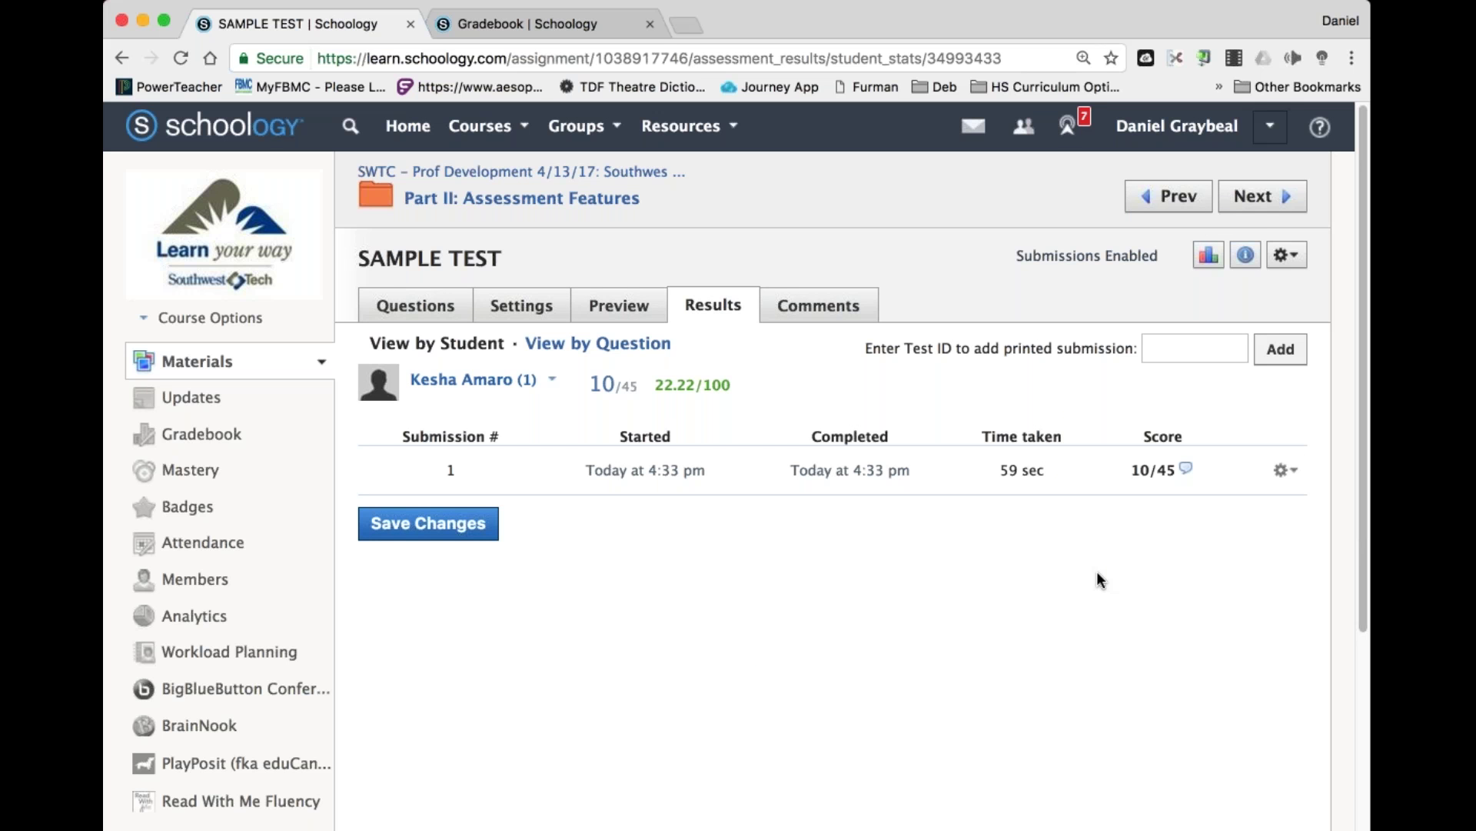
Start a new preview attempt of the SAMPLE TEST and look through it.
left_click(618, 310)
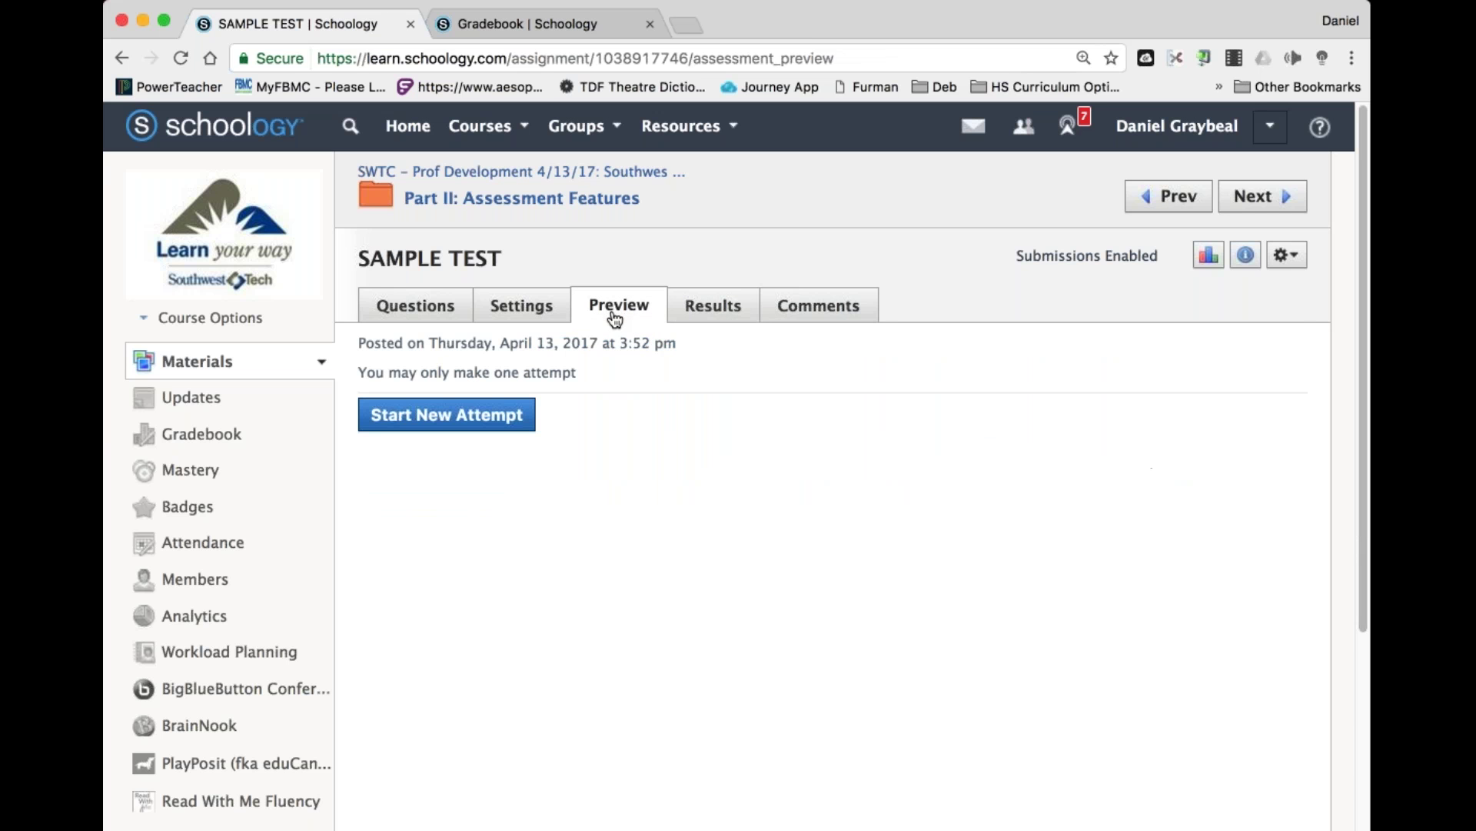
left_click(446, 415)
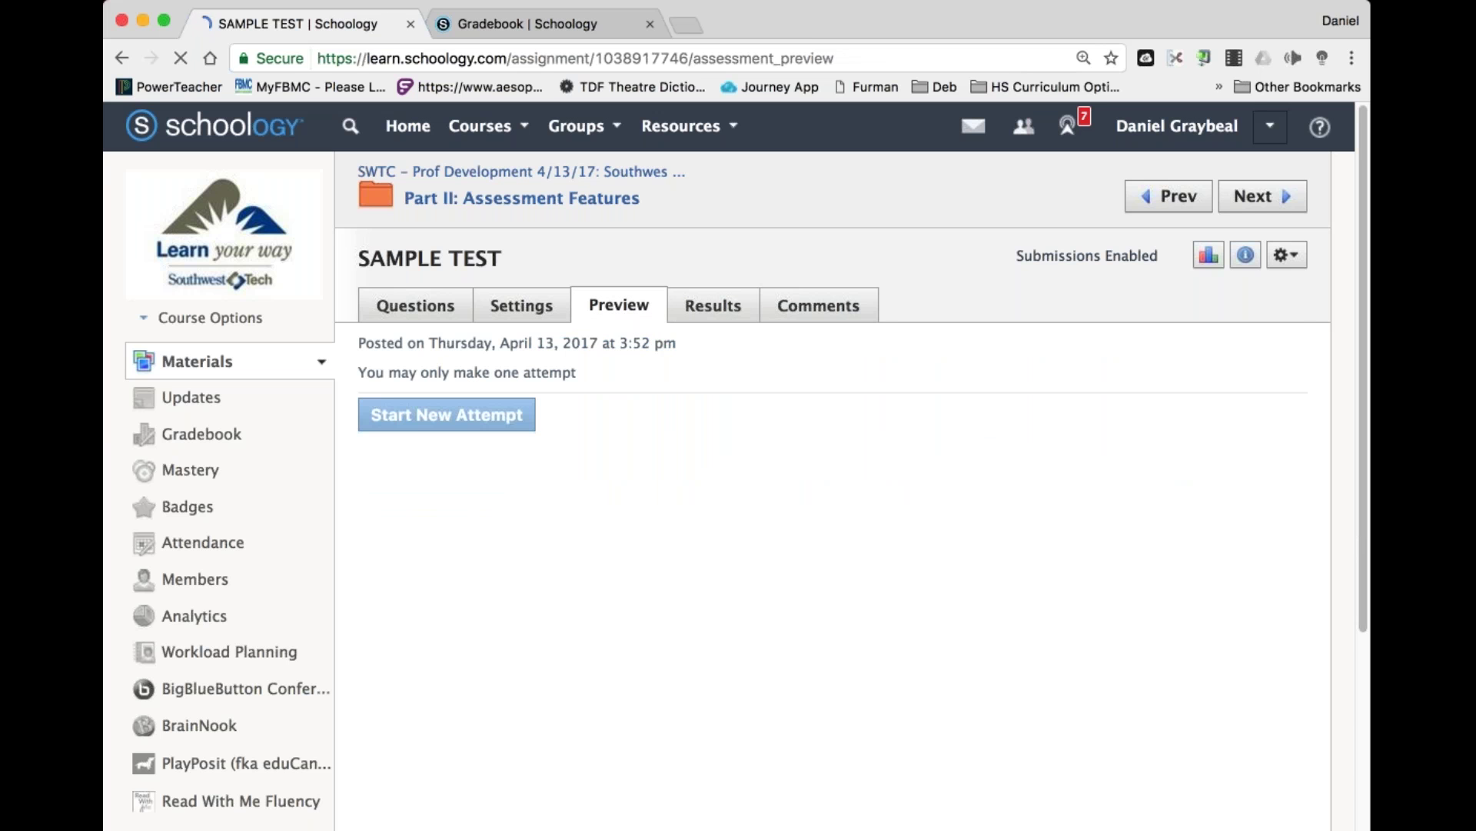
scroll(812, 477, "down", 5)
scroll(812, 476, "up", 6)
scroll(812, 471, "down", 1)
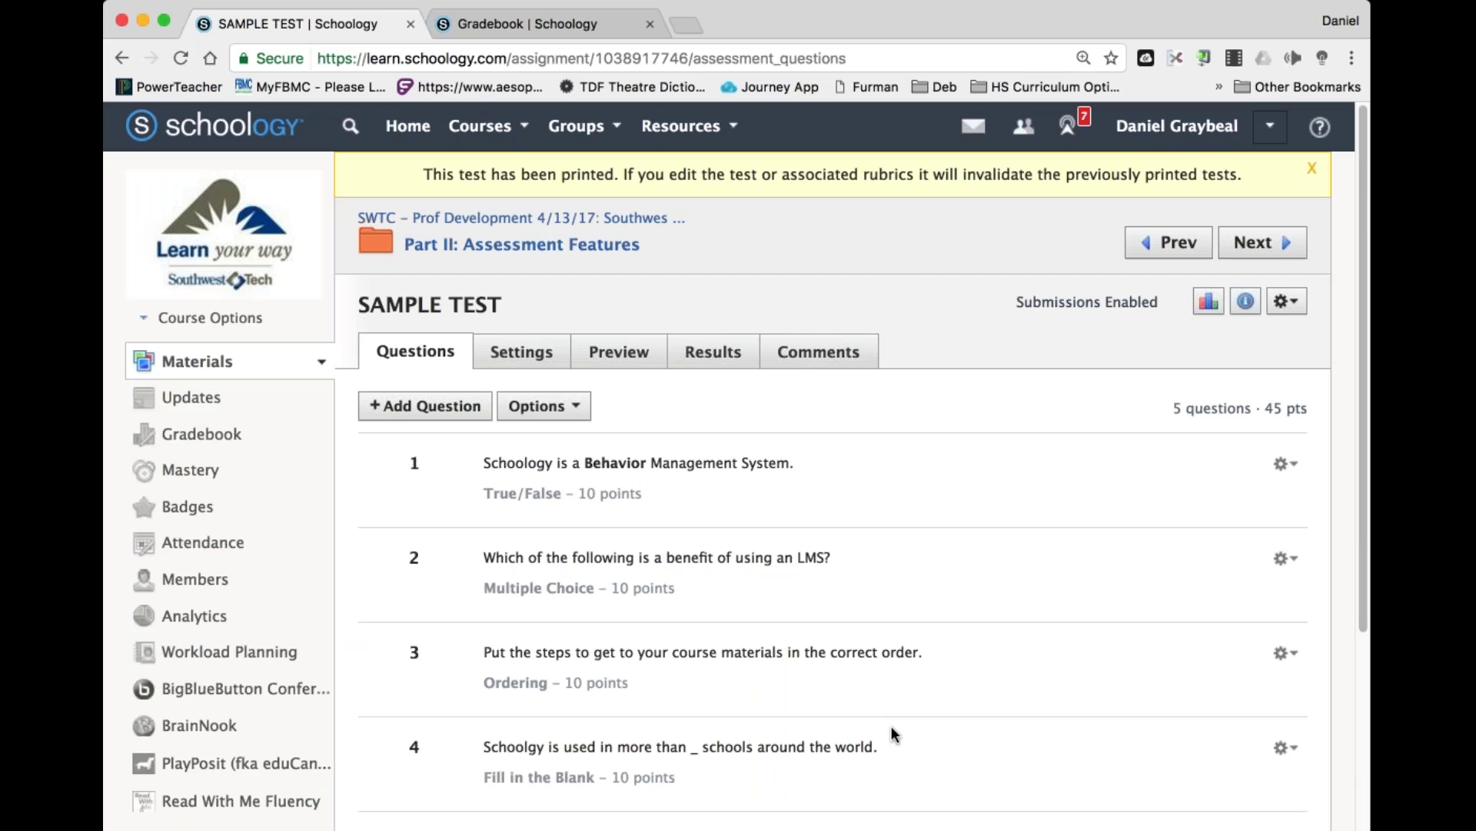
Change SAMPLE TEST paging to 'Using page breaks', save, and go to Preview.
scroll(893, 700, "down", 3)
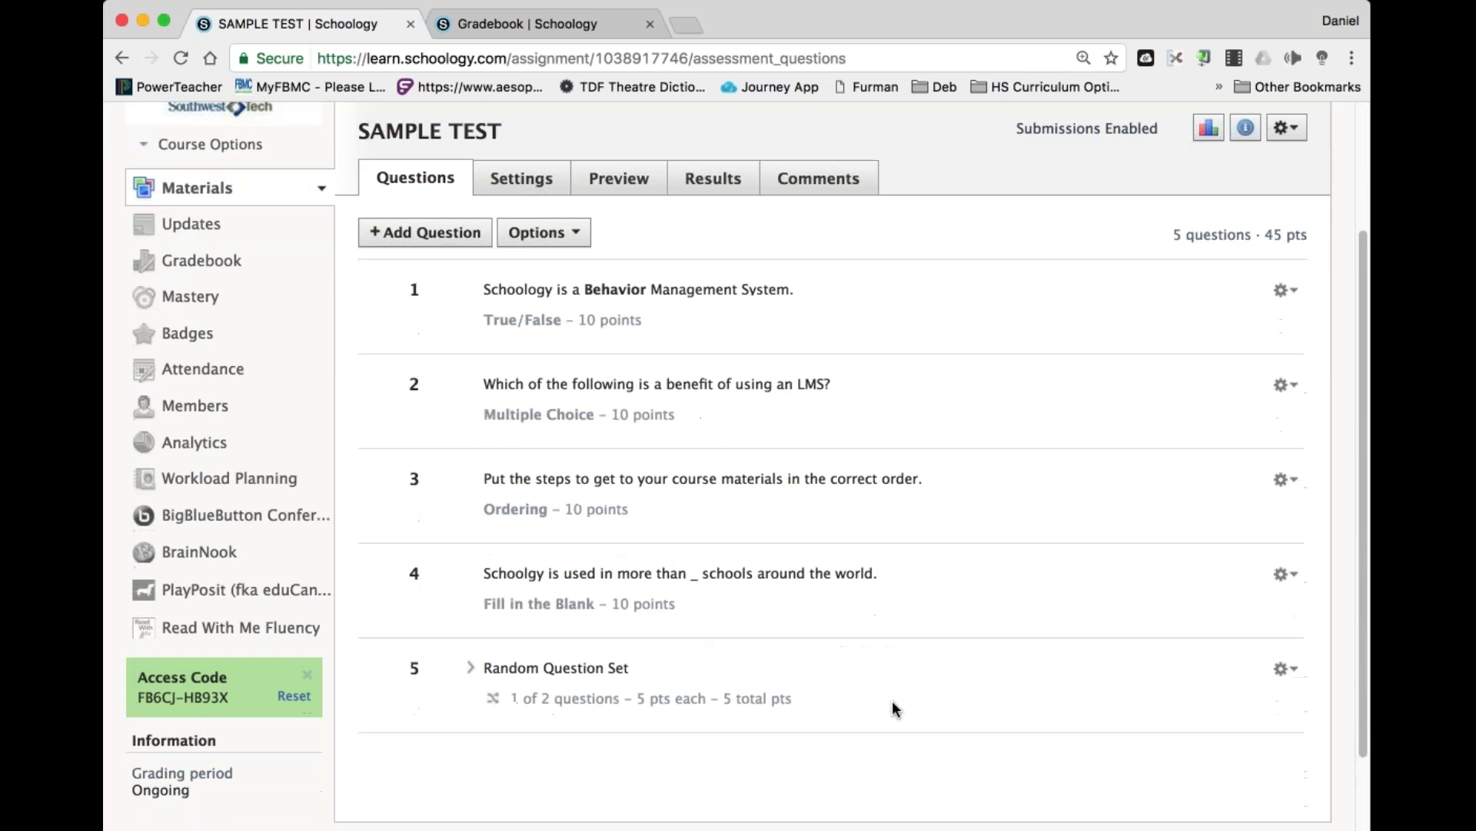
left_click(548, 184)
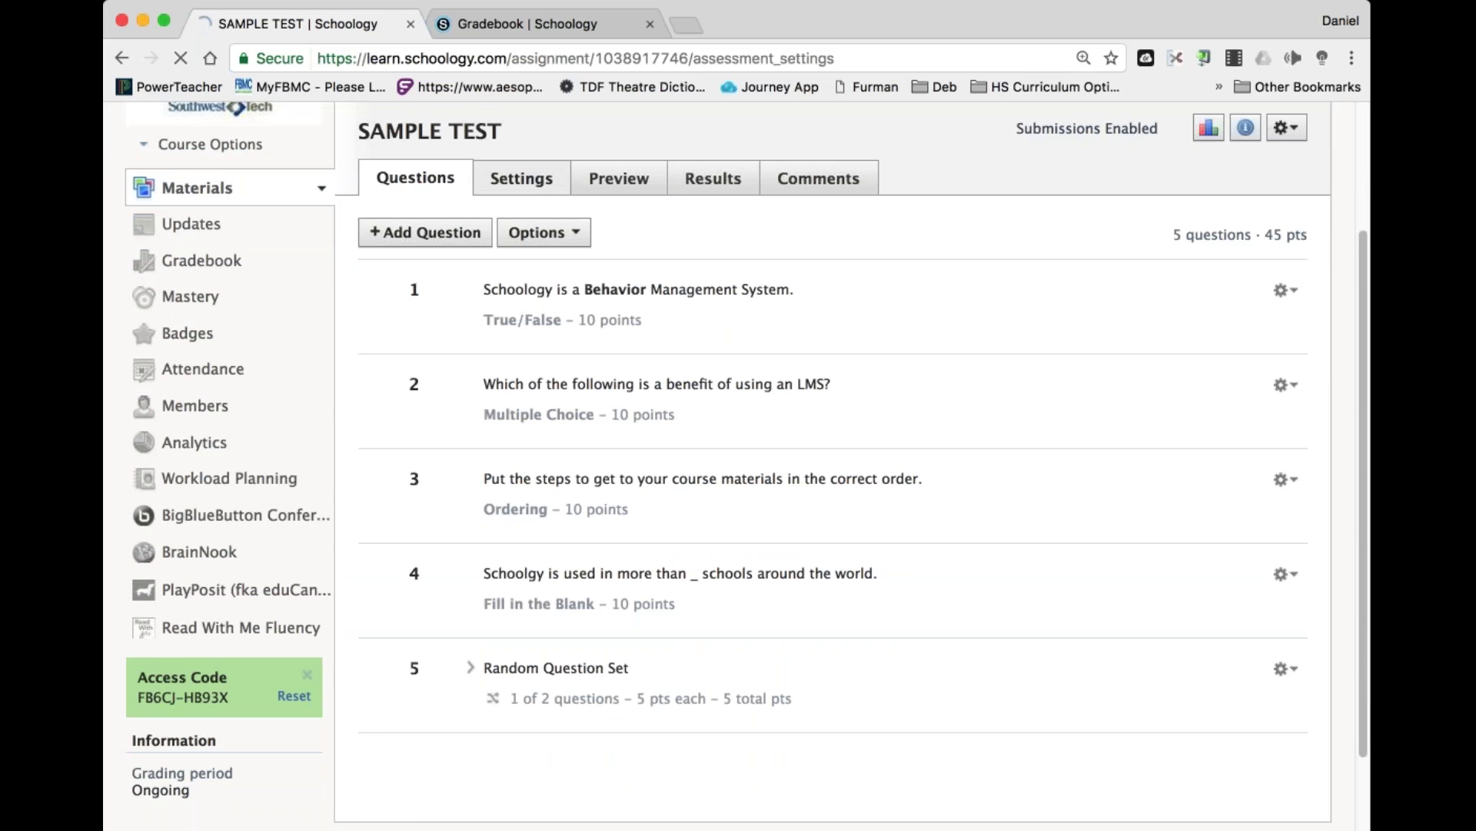
scroll(675, 490, "down", 3)
scroll(860, 547, "down", 2)
left_click(652, 515)
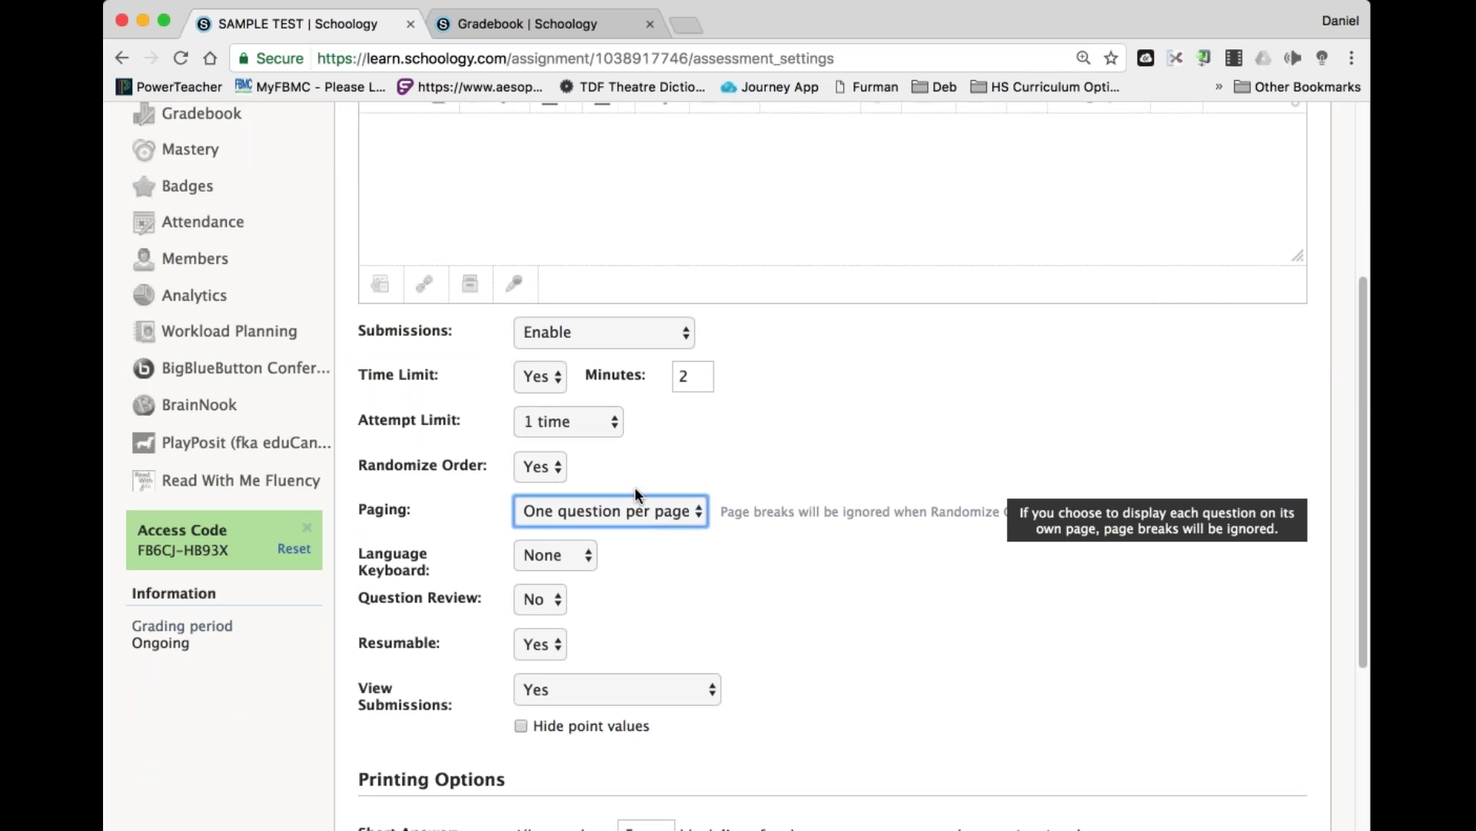
key("Up")
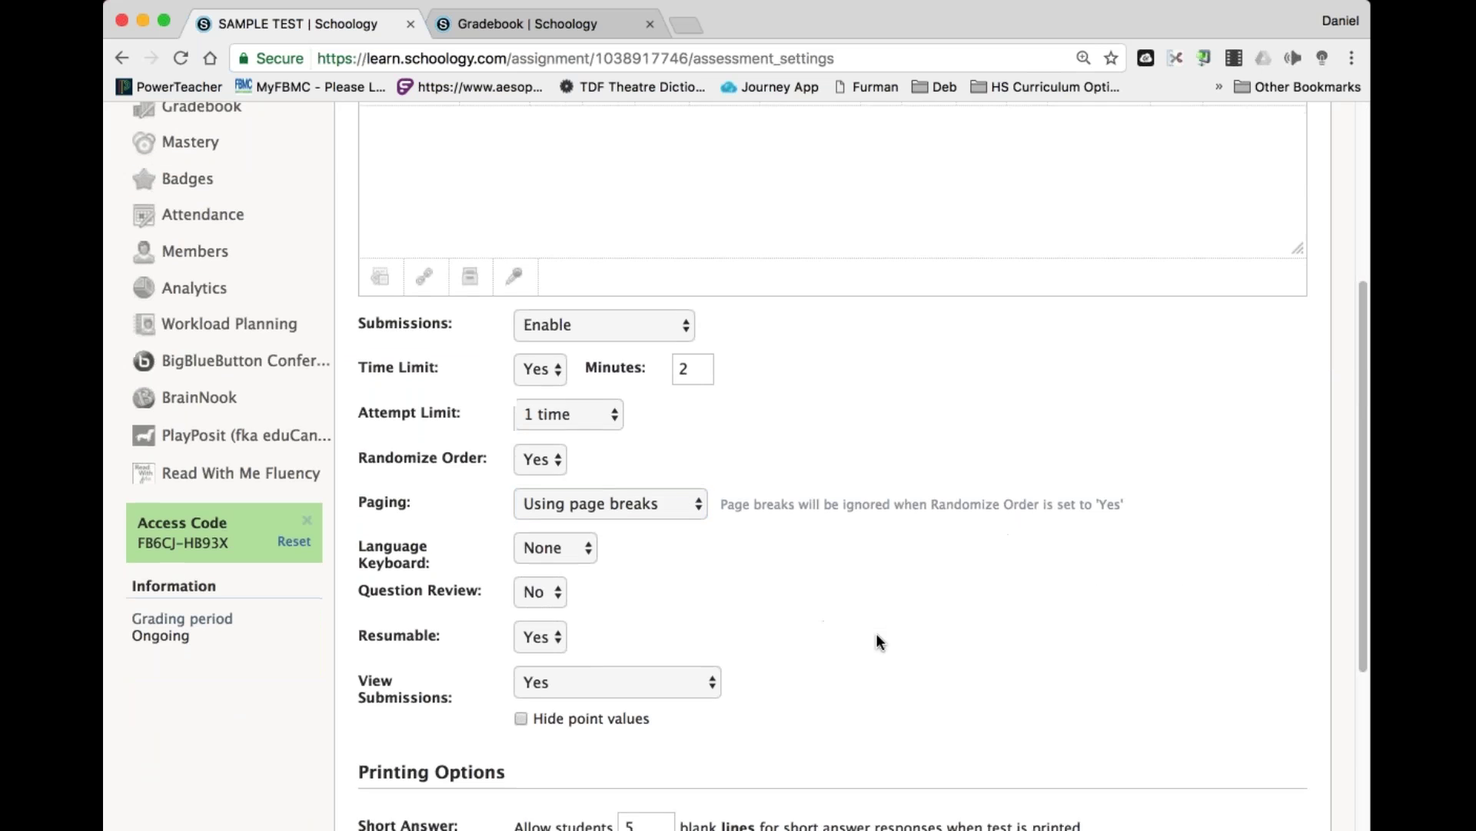
scroll(879, 641, "down", 3)
left_click(585, 778)
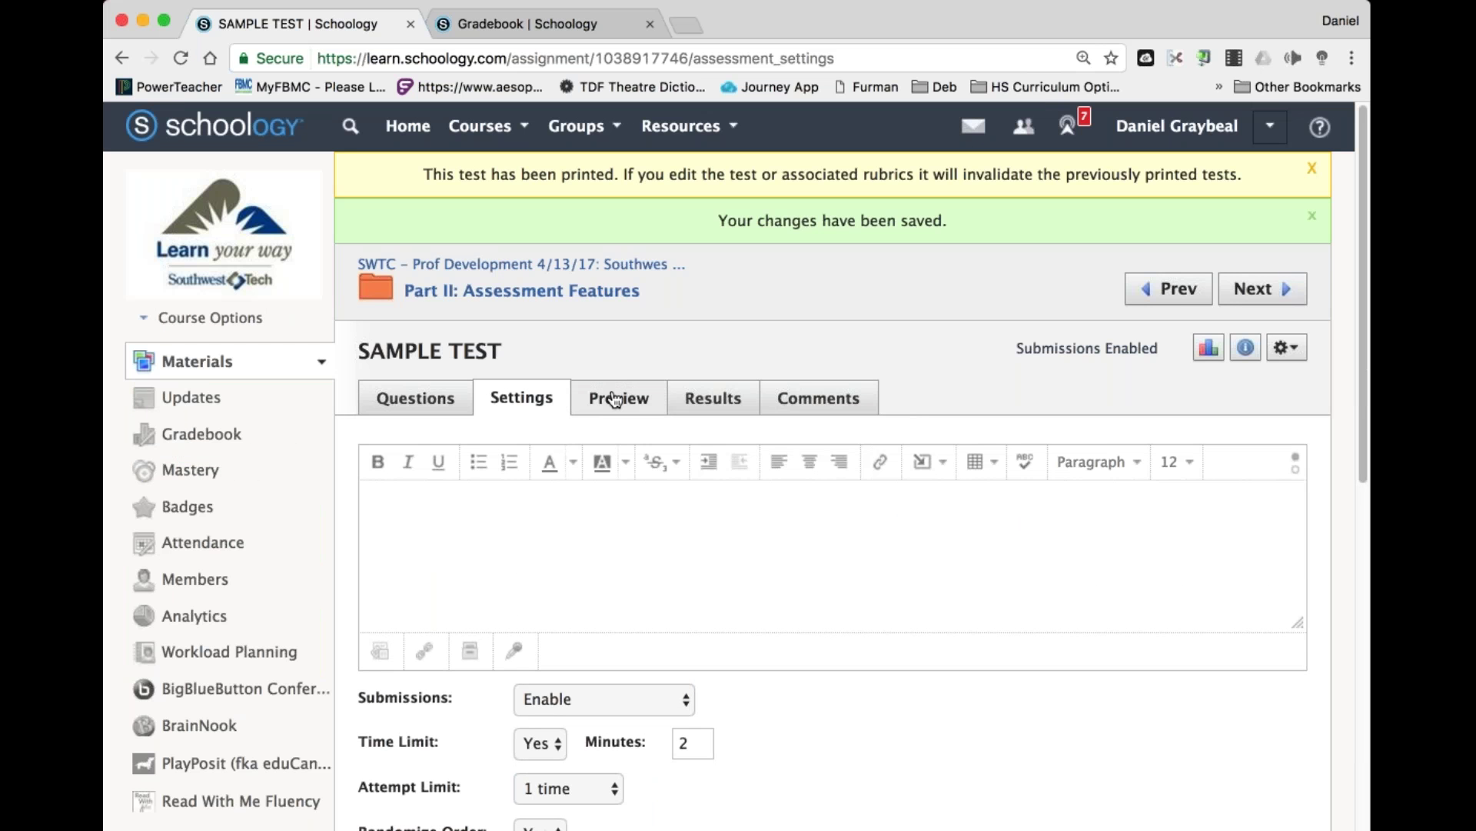
left_click(615, 398)
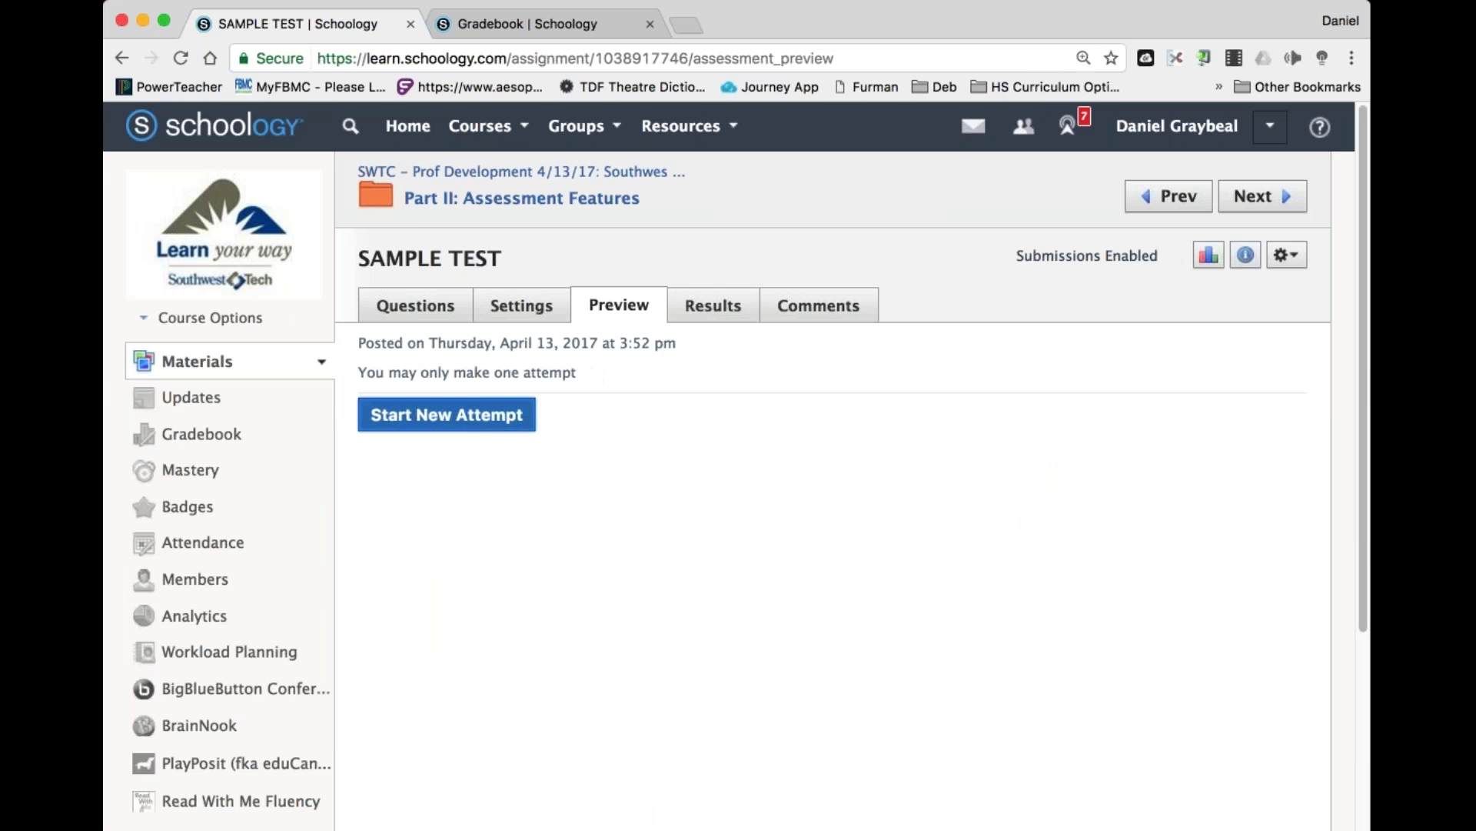
Run a preview attempt and scroll through Questions 1–5 under the 2-minute timer.
left_click(446, 414)
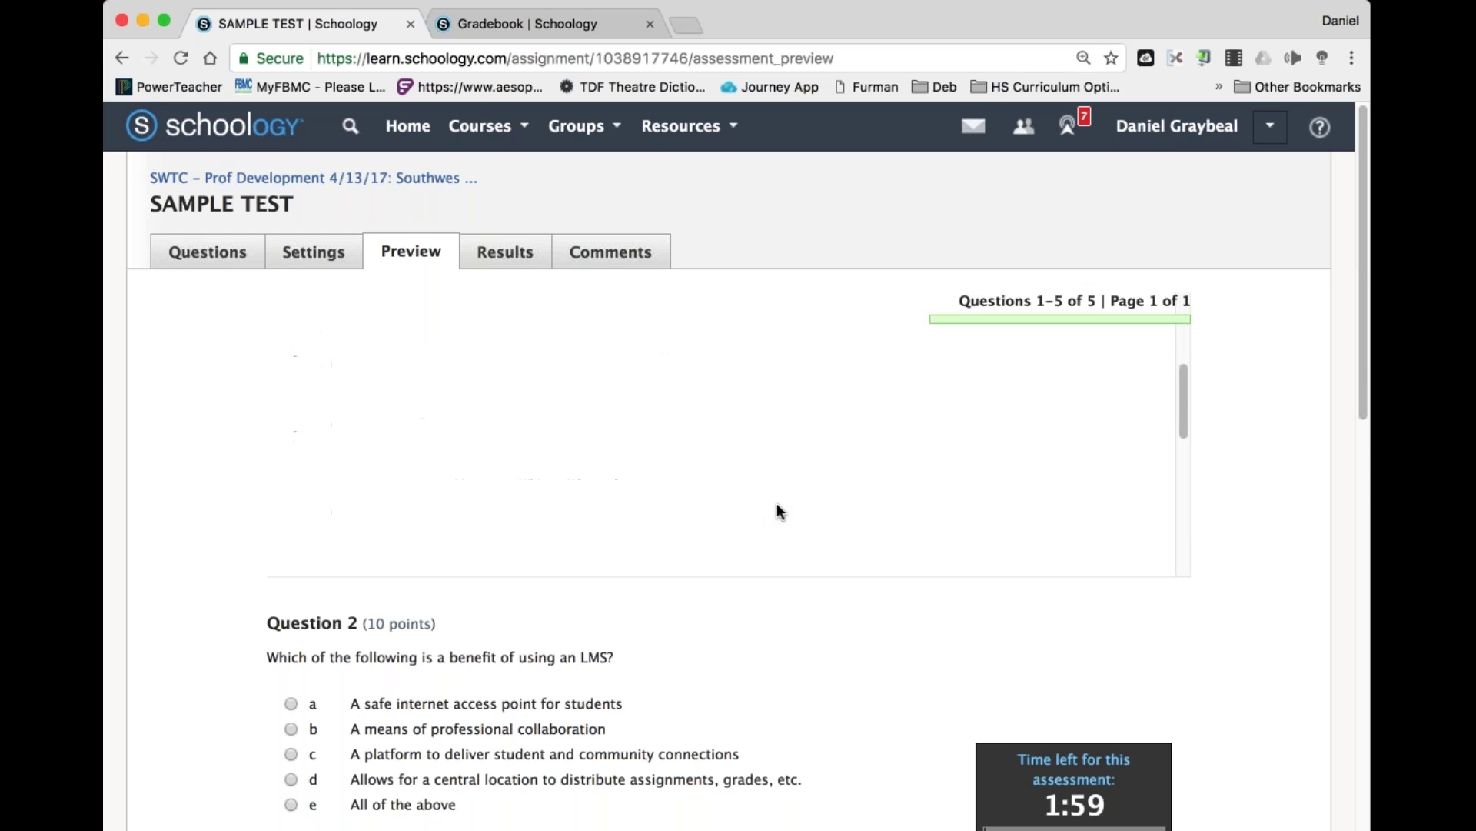
scroll(1228, 598, "down", 3)
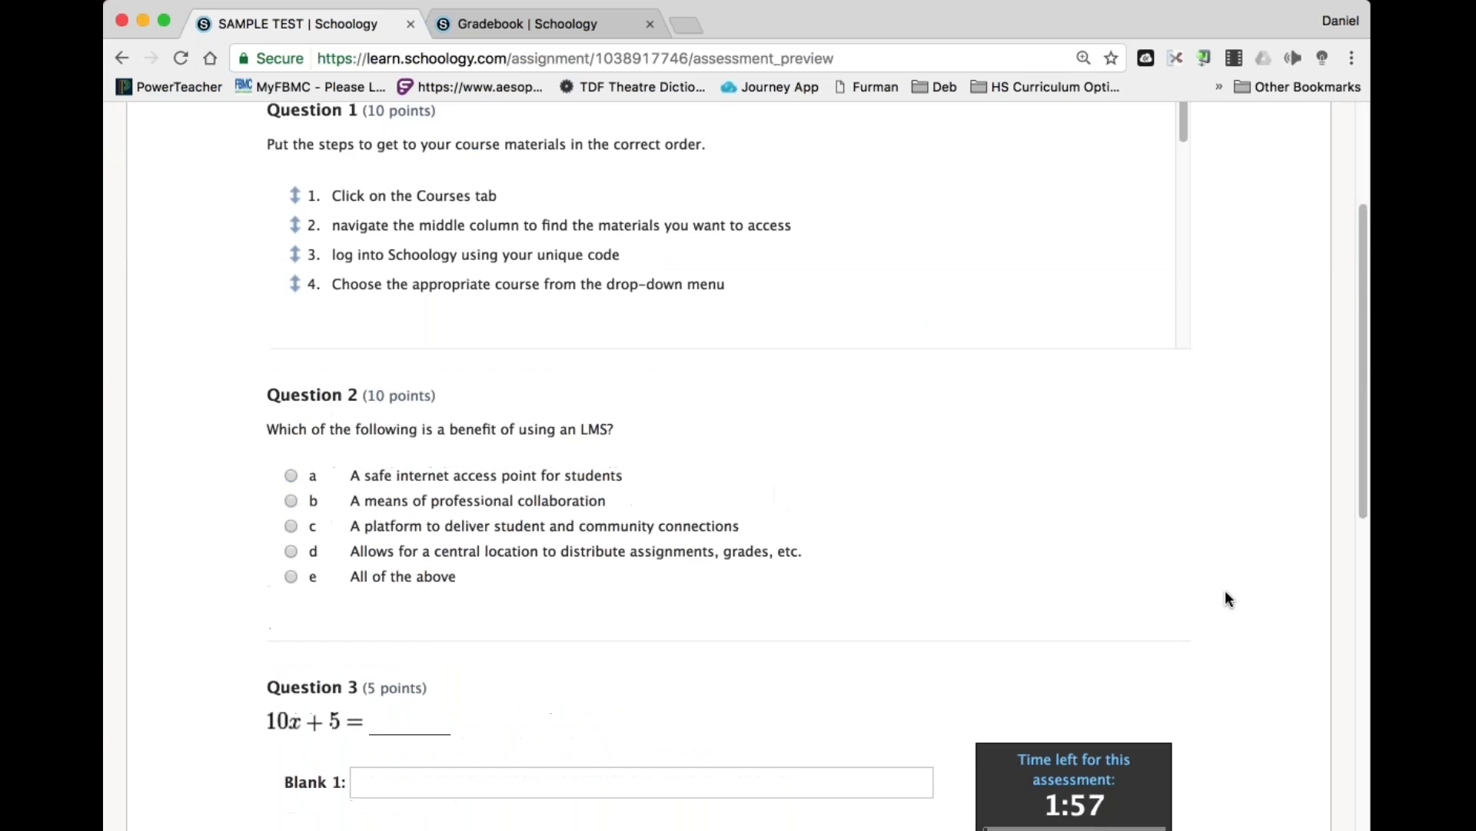
scroll(1226, 592, "down", 10)
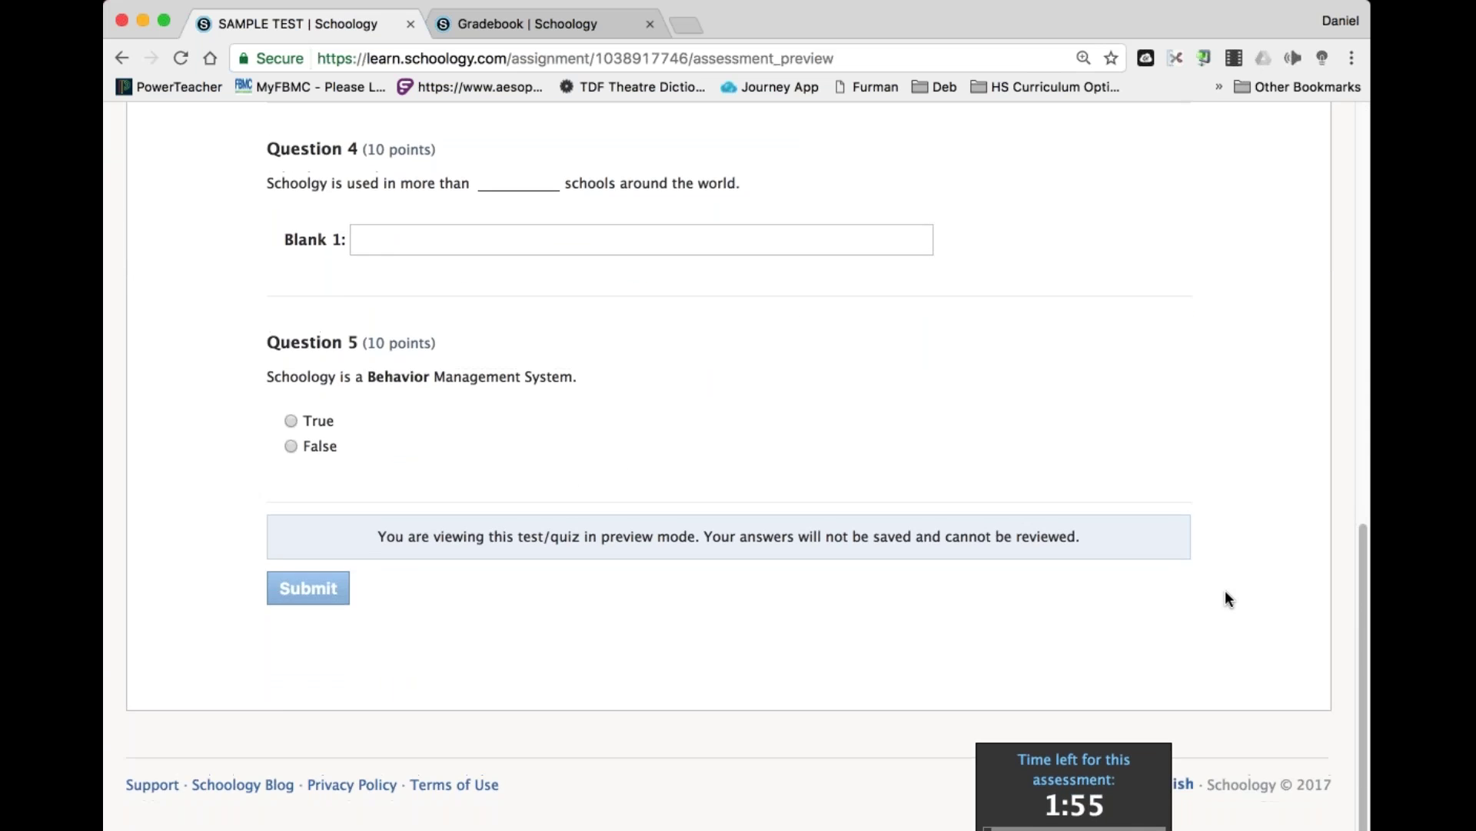
scroll(1226, 591, "up", 13)
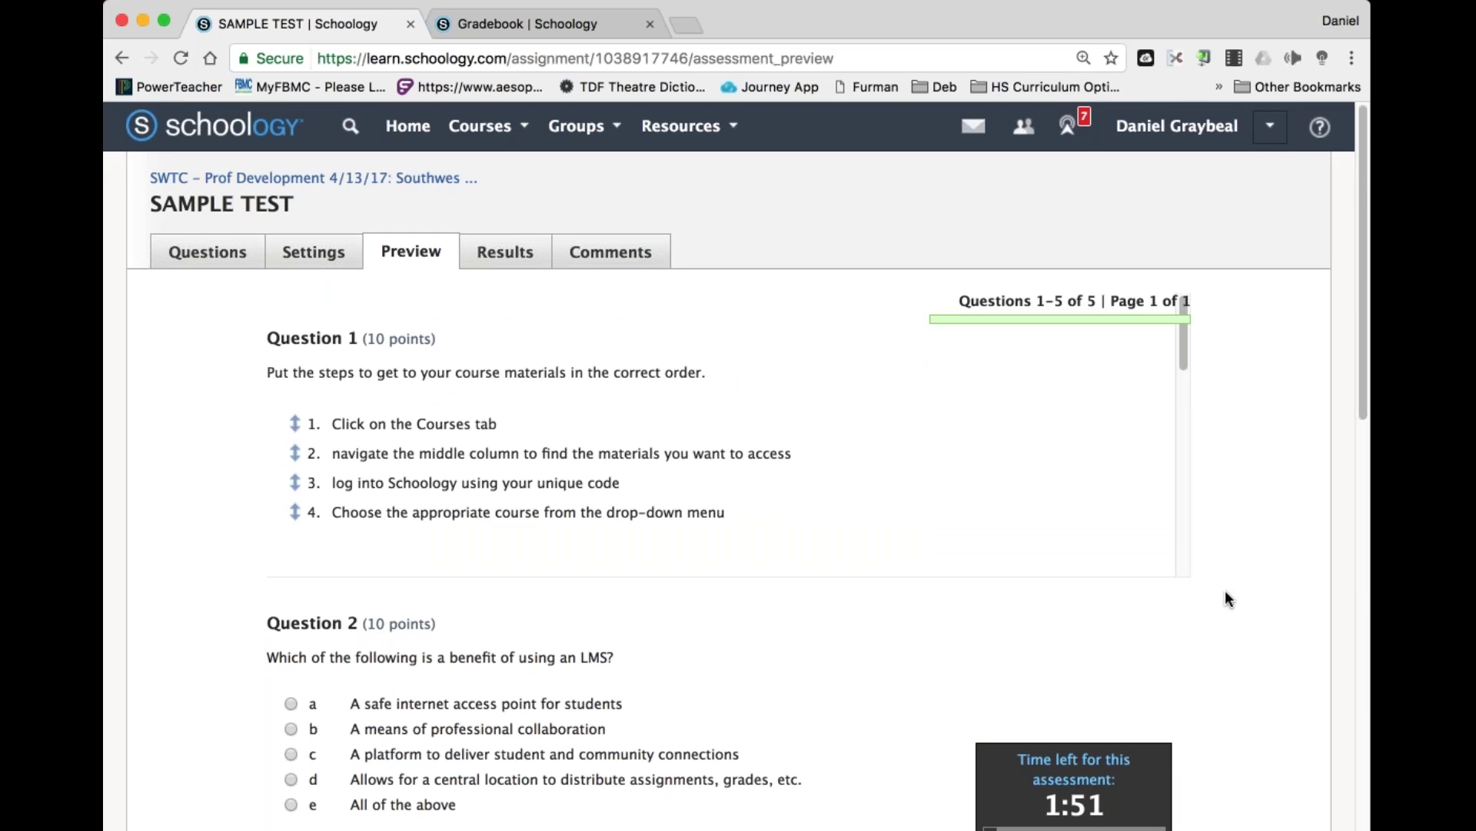
scroll(1225, 597, "down", 1)
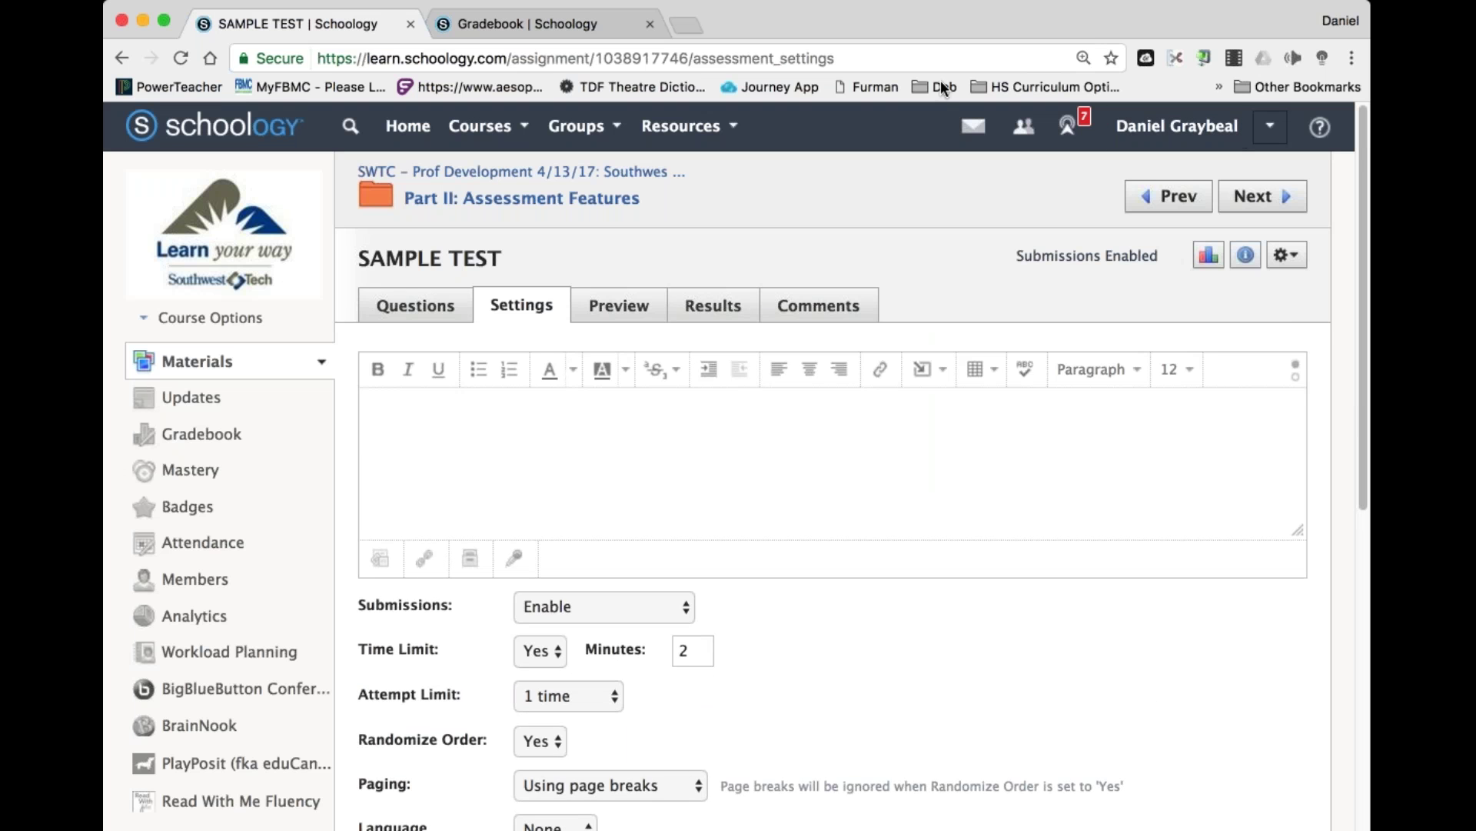
Go back to the SWTC – Prof Development course Materials via the breadcrumb link.
left_click(502, 177)
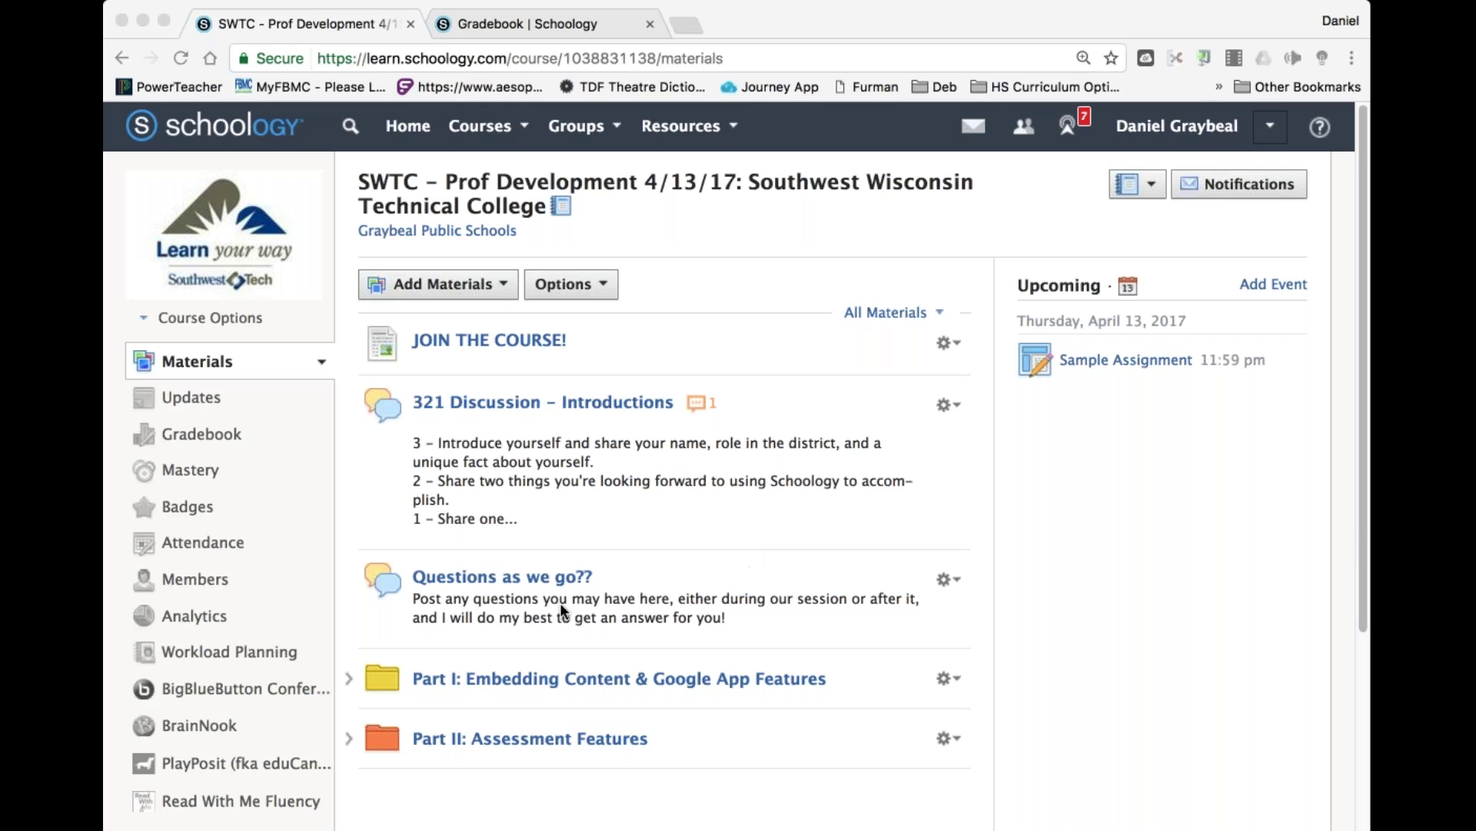
left_click(671, 579)
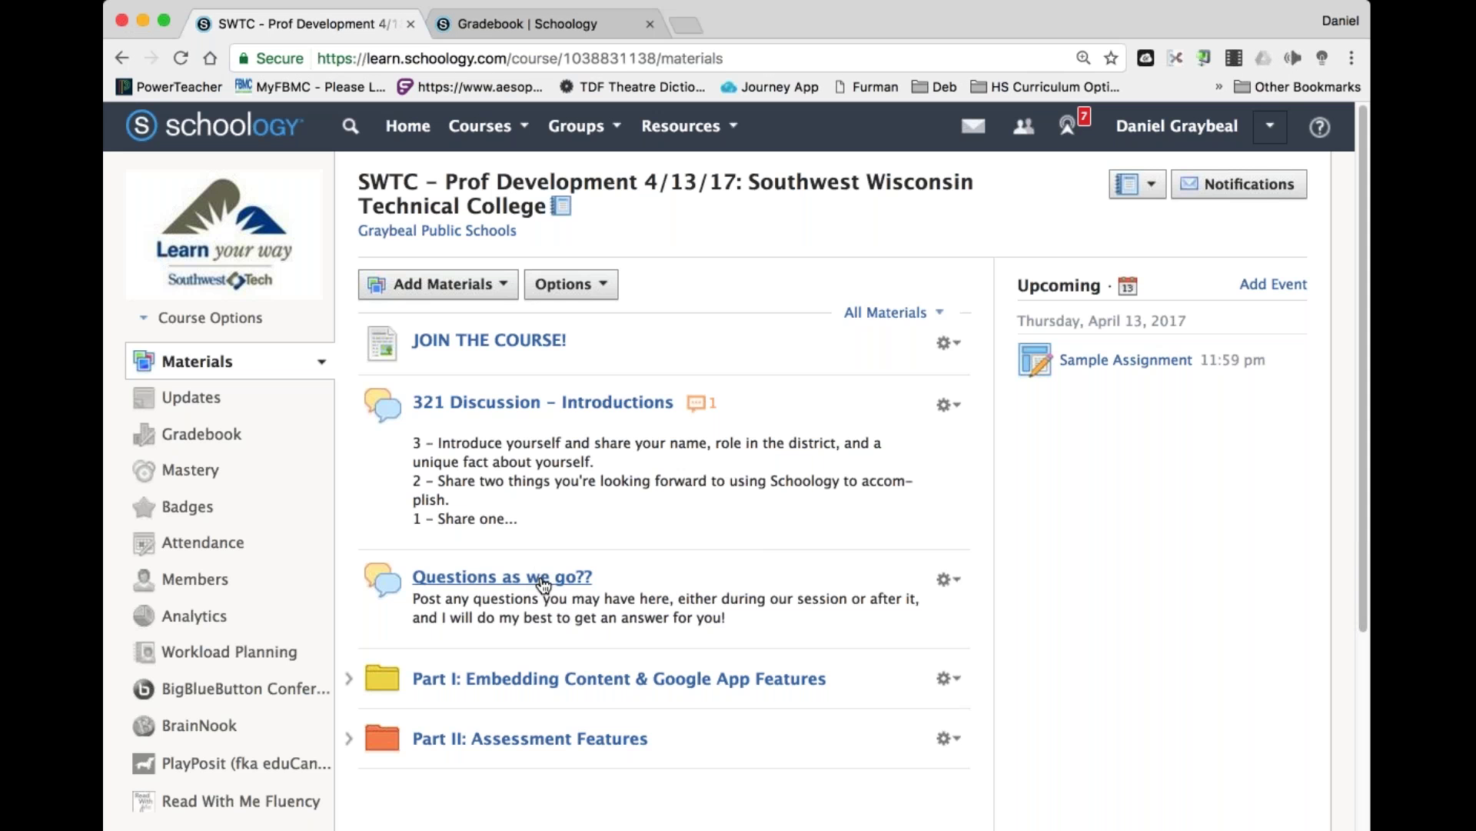